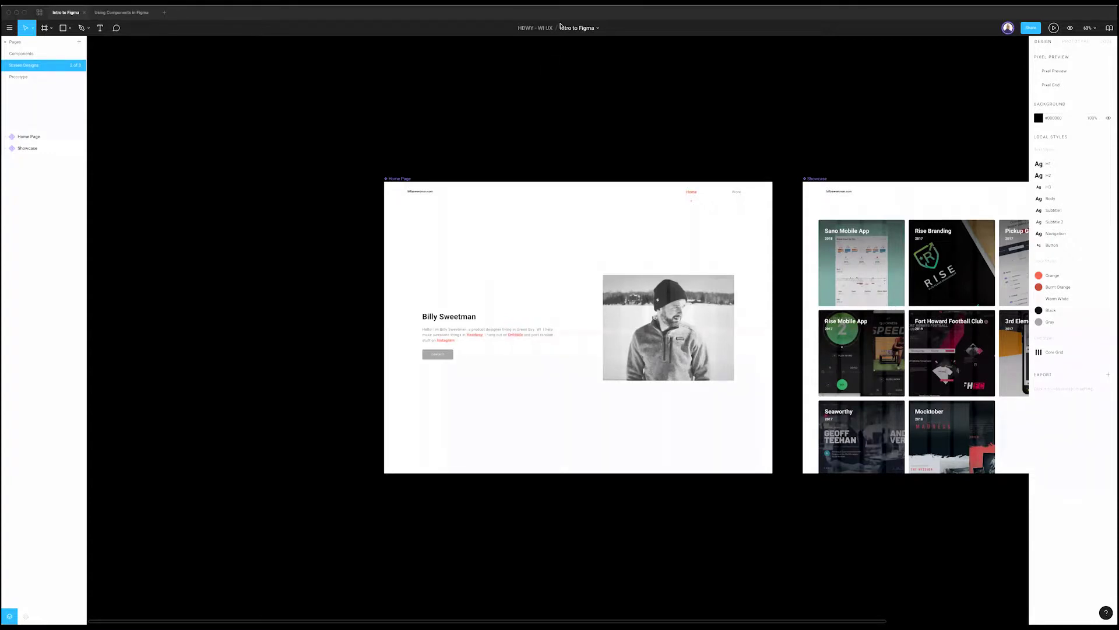
Step: Pan around the Screen Designs page, then switch to the Using Components in Figma file
{"action": "scroll", "coordinate": [511, 161], "scroll_direction": "right", "scroll_amount": 1}
{"action": "scroll", "coordinate": [511, 161], "scroll_direction": "right", "scroll_amount": 5}
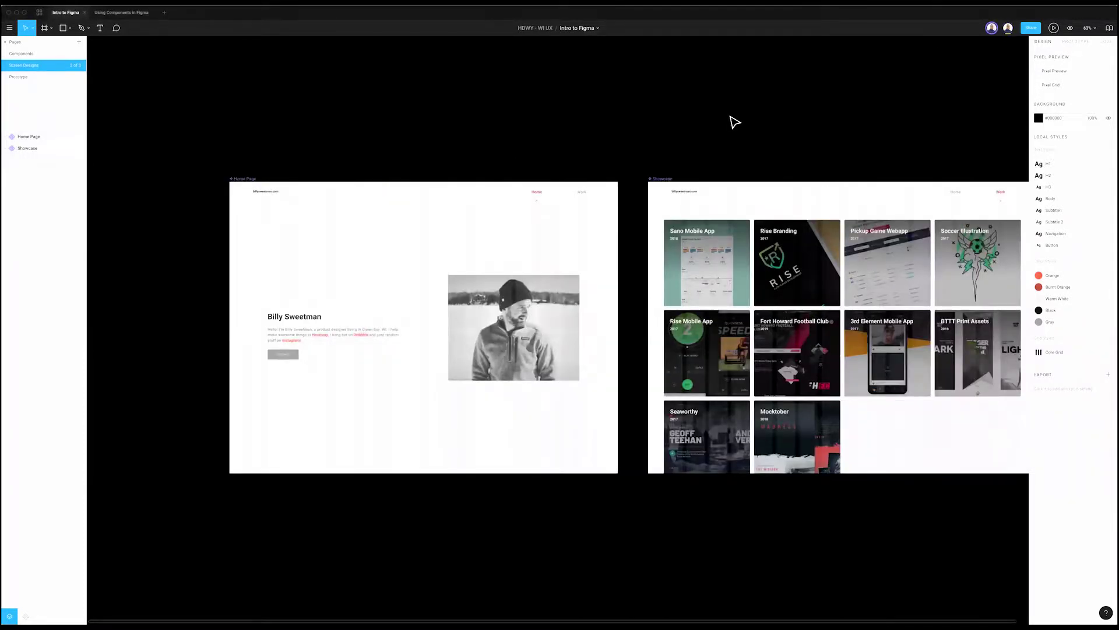
{"action": "scroll", "coordinate": [599, 169], "scroll_direction": "left", "scroll_amount": 5}
{"action": "scroll", "coordinate": [465, 250], "scroll_direction": "right", "scroll_amount": 4}
{"action": "scroll", "coordinate": [449, 376], "scroll_direction": "left", "scroll_amount": 2}
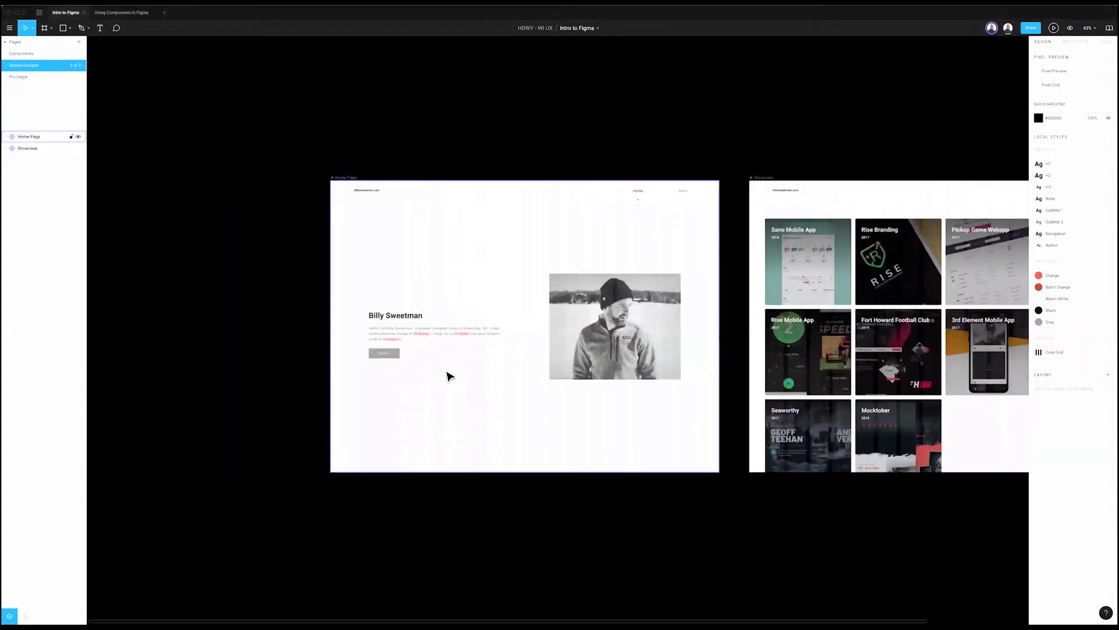
{"action": "scroll", "coordinate": [428, 416], "scroll_direction": "up", "scroll_amount": 3}
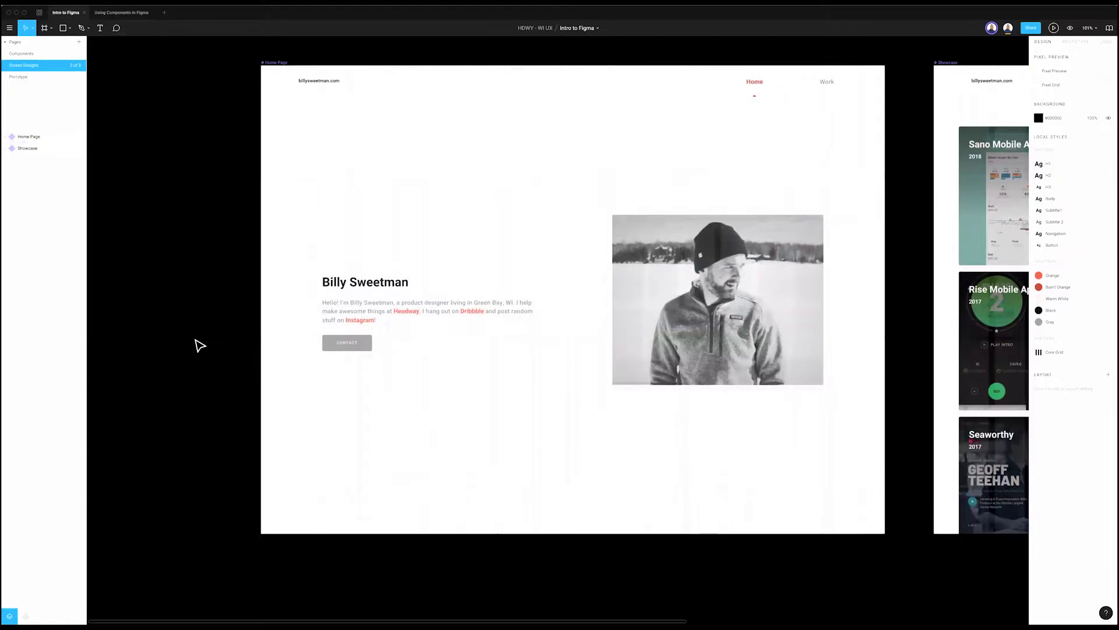
{"action": "scroll", "coordinate": [195, 345], "scroll_direction": "right", "scroll_amount": 10}
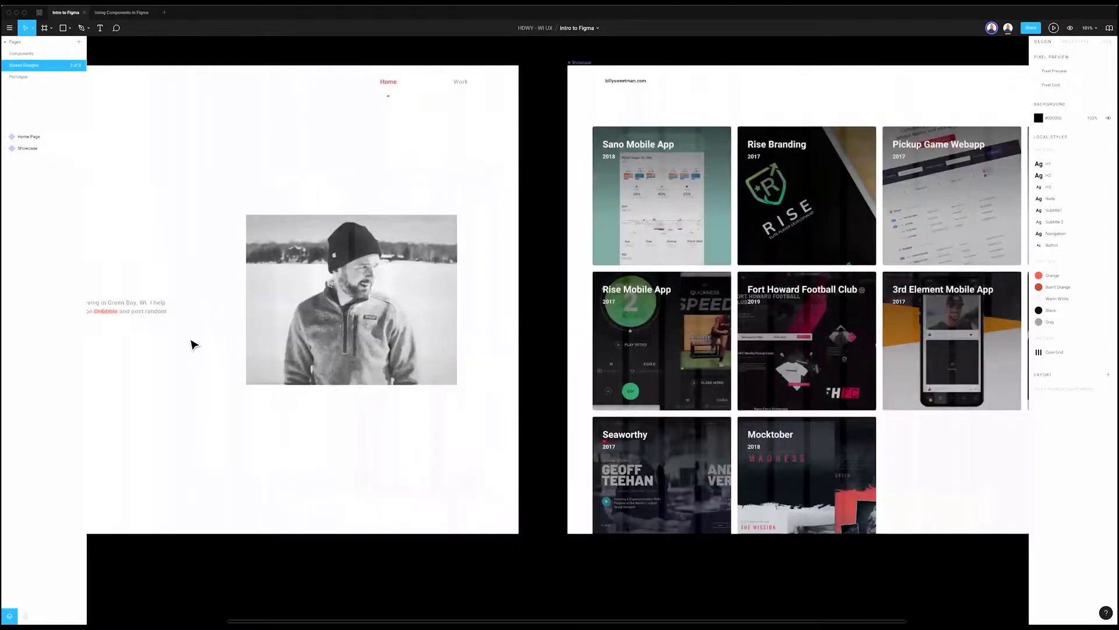
{"action": "scroll", "coordinate": [190, 346], "scroll_direction": "right", "scroll_amount": 4}
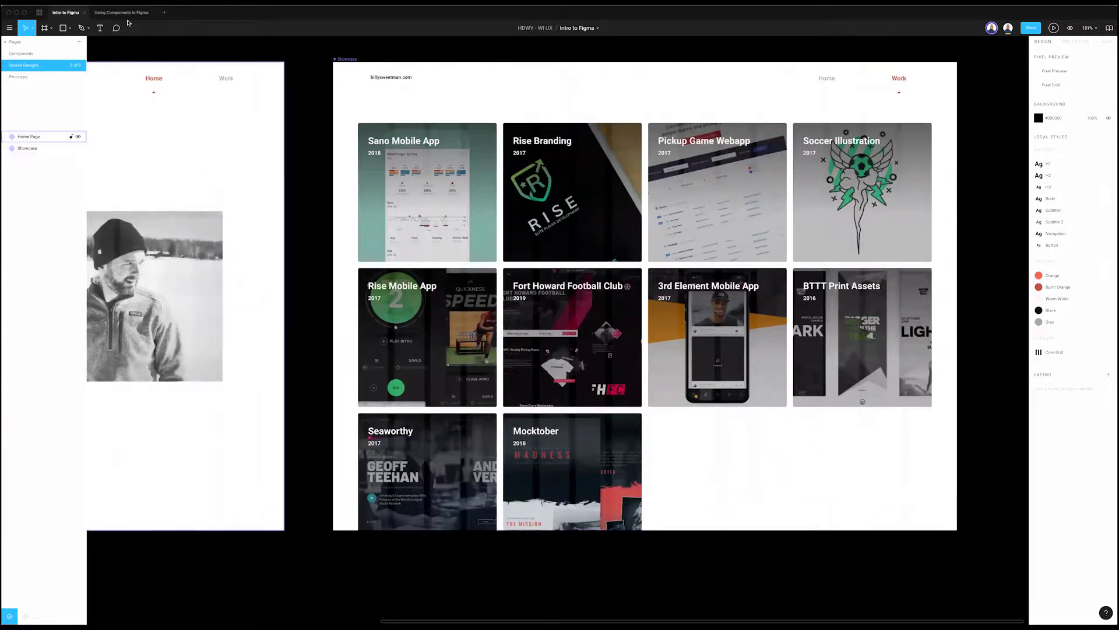
{"action": "key", "text": "ctrl+Tab"}
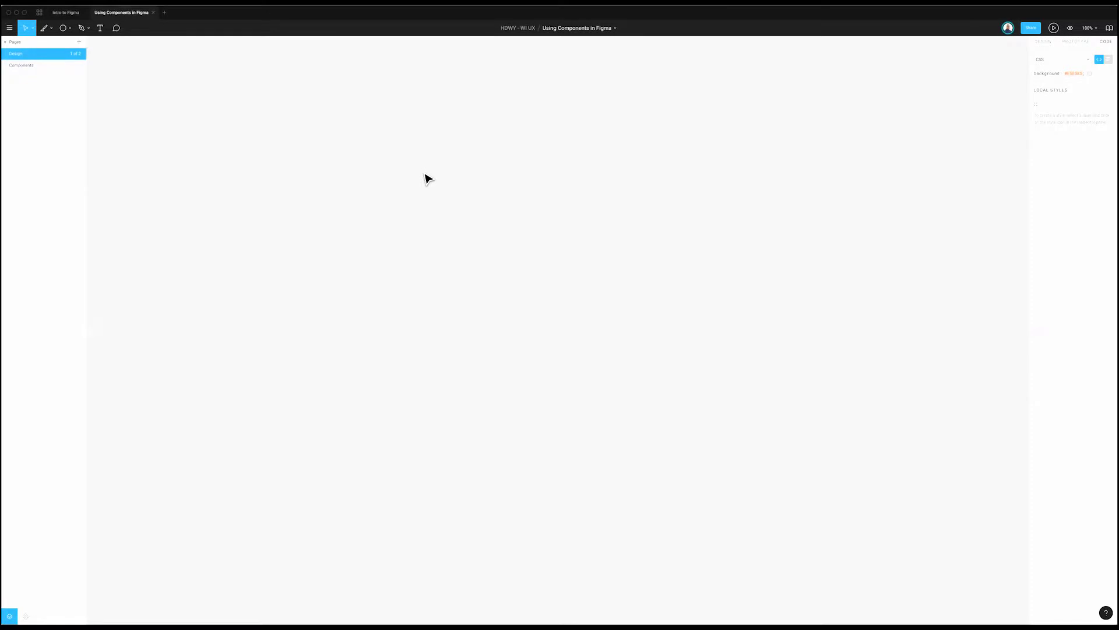
Step: Switch back to the Intro to Figma file
{"action": "left_click", "coordinate": [67, 11]}
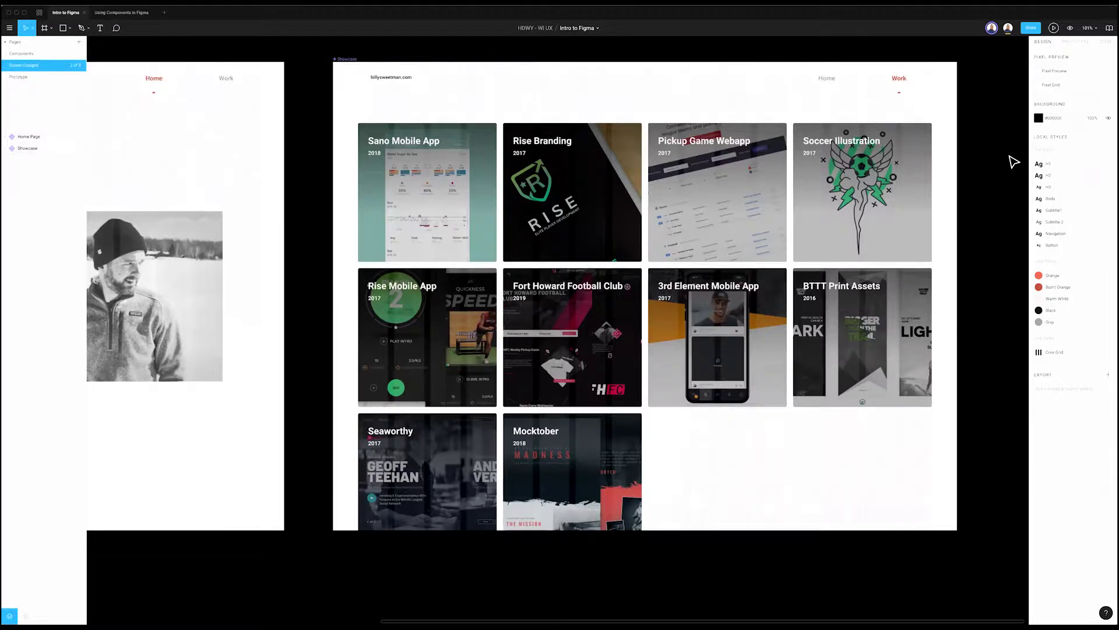
{"action": "left_click", "coordinate": [892, 195]}
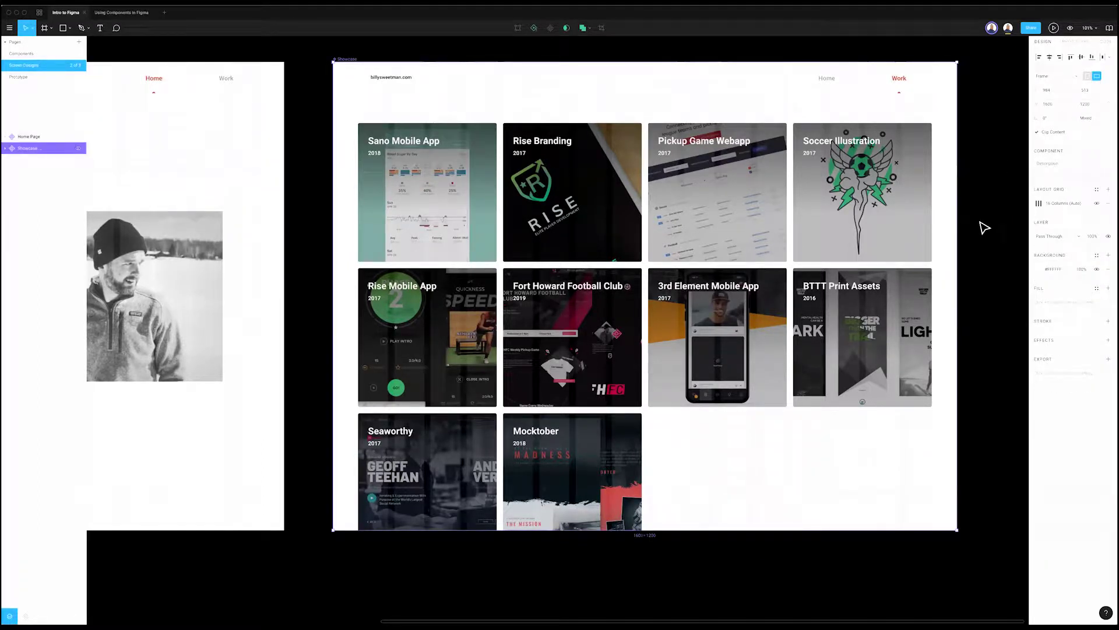
{"action": "scroll", "coordinate": [985, 214], "scroll_direction": "left", "scroll_amount": 1}
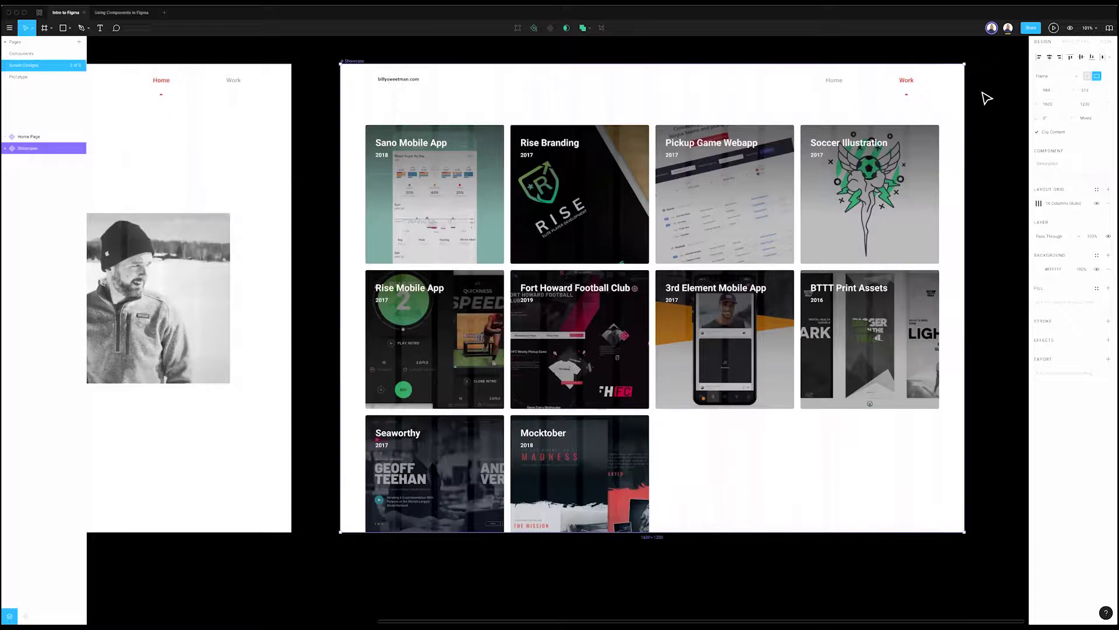
{"action": "scroll", "coordinate": [484, 140], "scroll_direction": "left", "scroll_amount": 8}
{"action": "left_click", "coordinate": [490, 80], "text": "super"}
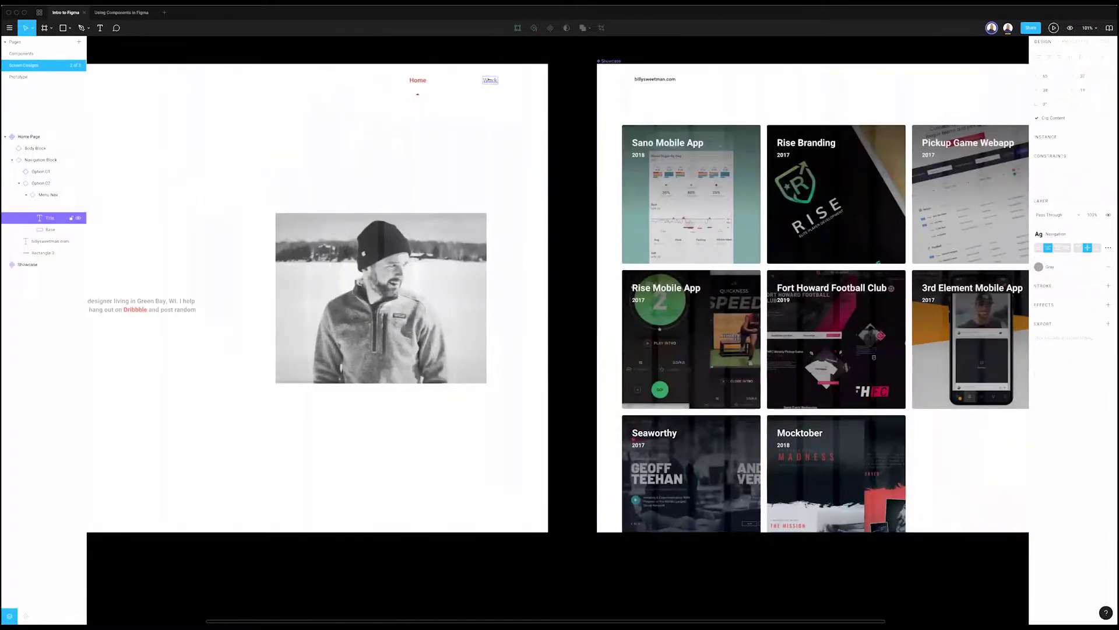
{"action": "left_click", "coordinate": [1104, 41]}
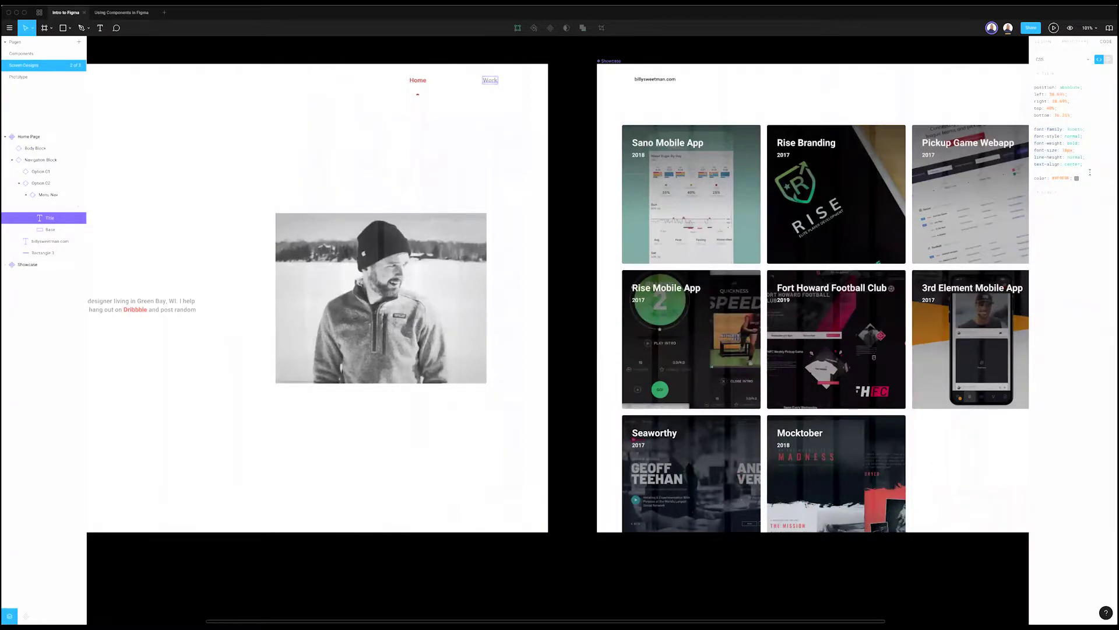
{"action": "left_click", "coordinate": [1074, 41]}
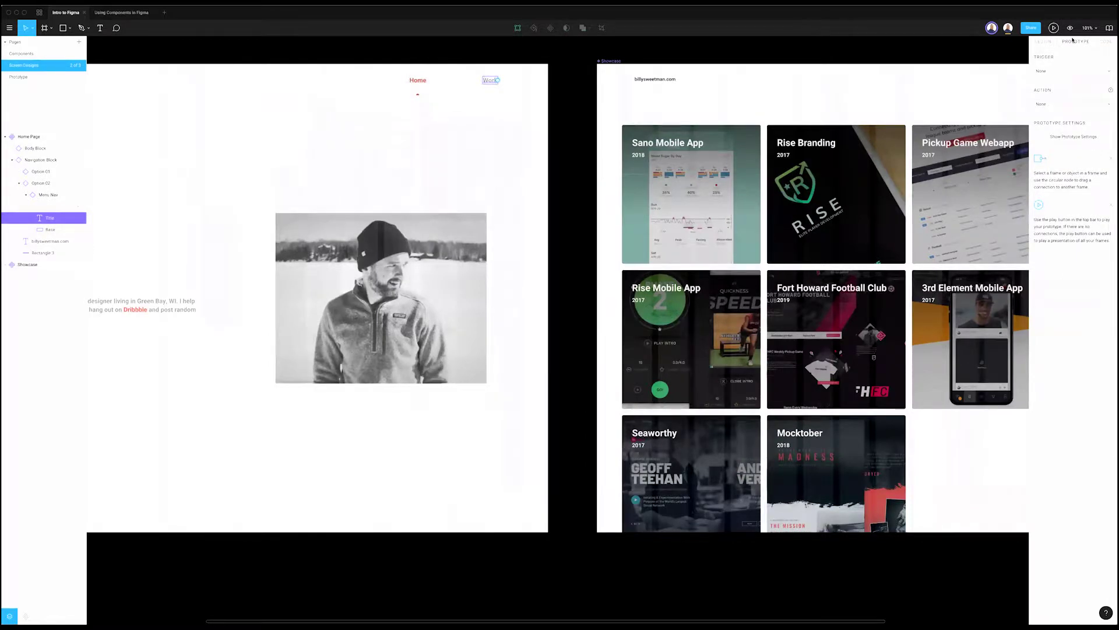
{"action": "left_click", "coordinate": [1043, 42]}
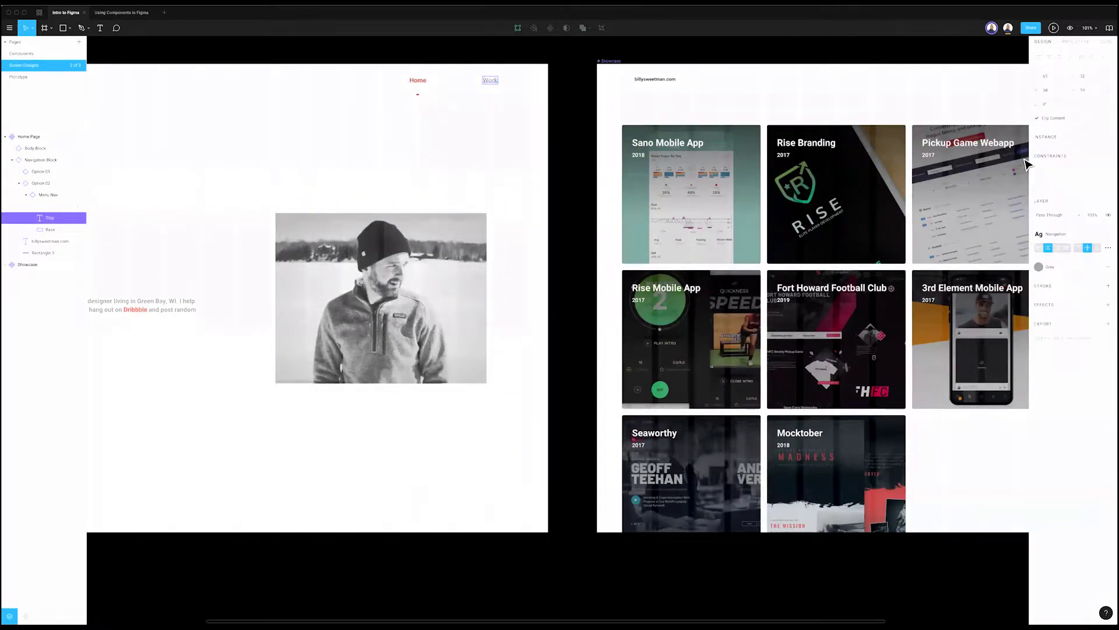
{"action": "left_click", "coordinate": [884, 55]}
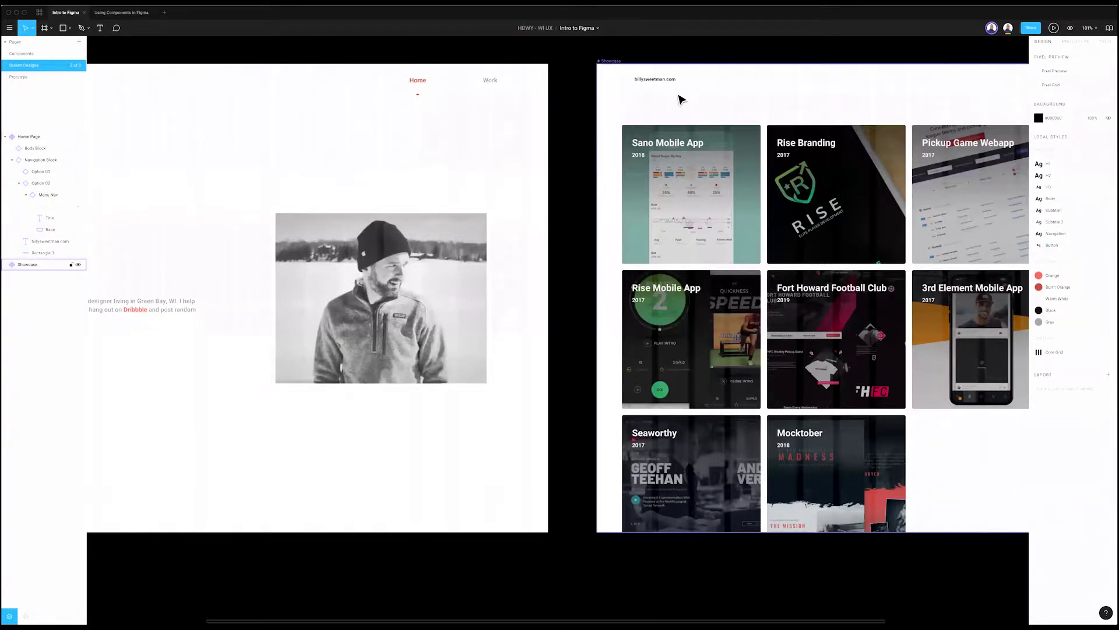
{"action": "scroll", "coordinate": [395, 55], "scroll_direction": "left", "scroll_amount": 5}
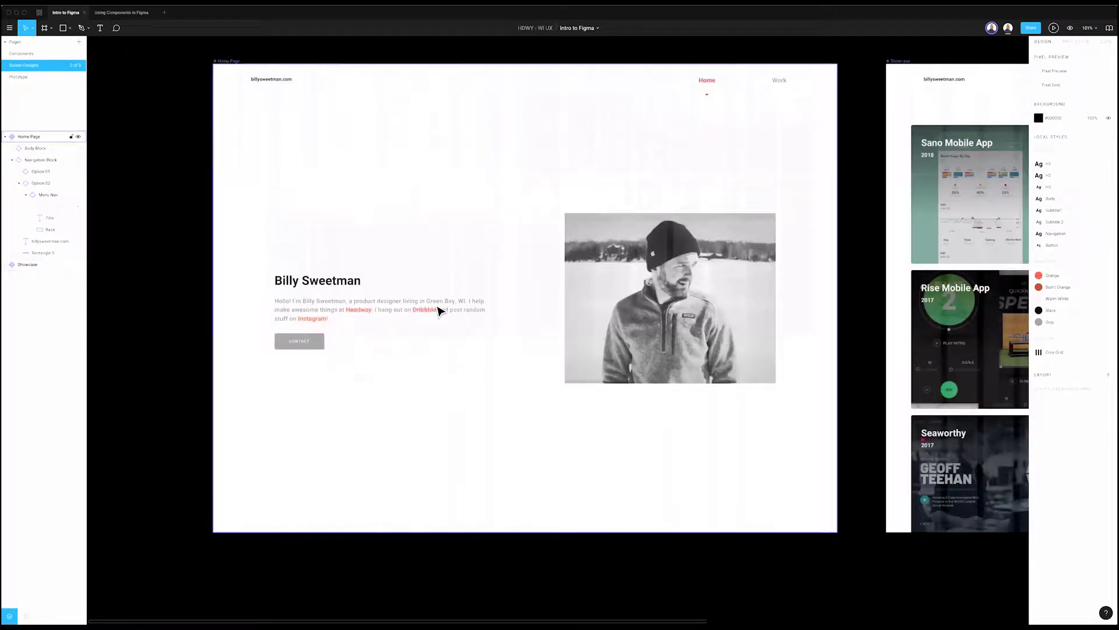
{"action": "scroll", "coordinate": [438, 309], "scroll_direction": "down", "scroll_amount": 2}
{"action": "scroll", "coordinate": [439, 309], "scroll_direction": "left", "scroll_amount": 2}
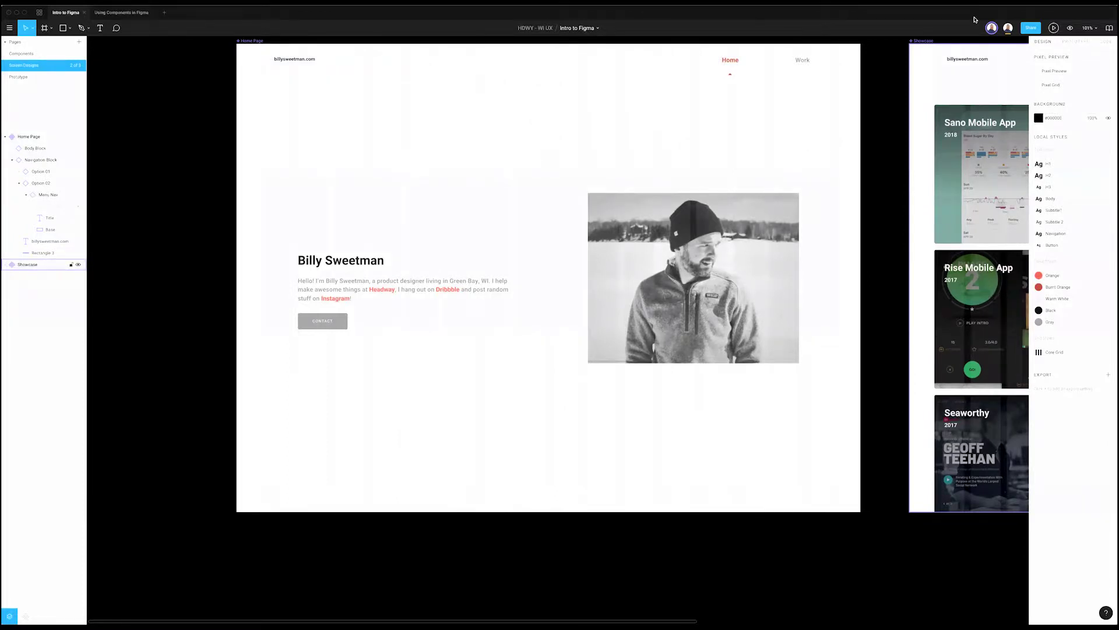
{"action": "left_click", "coordinate": [170, 69]}
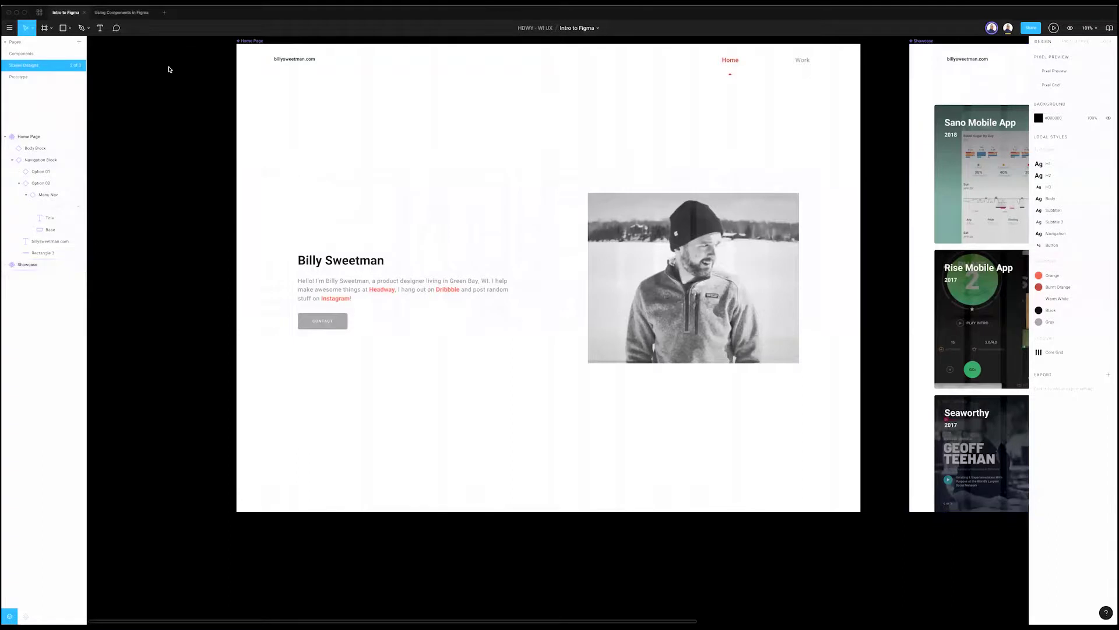
Step: Set the Using Components file's page background to 000000, then return to Intro to Figma
{"action": "left_click", "coordinate": [134, 13]}
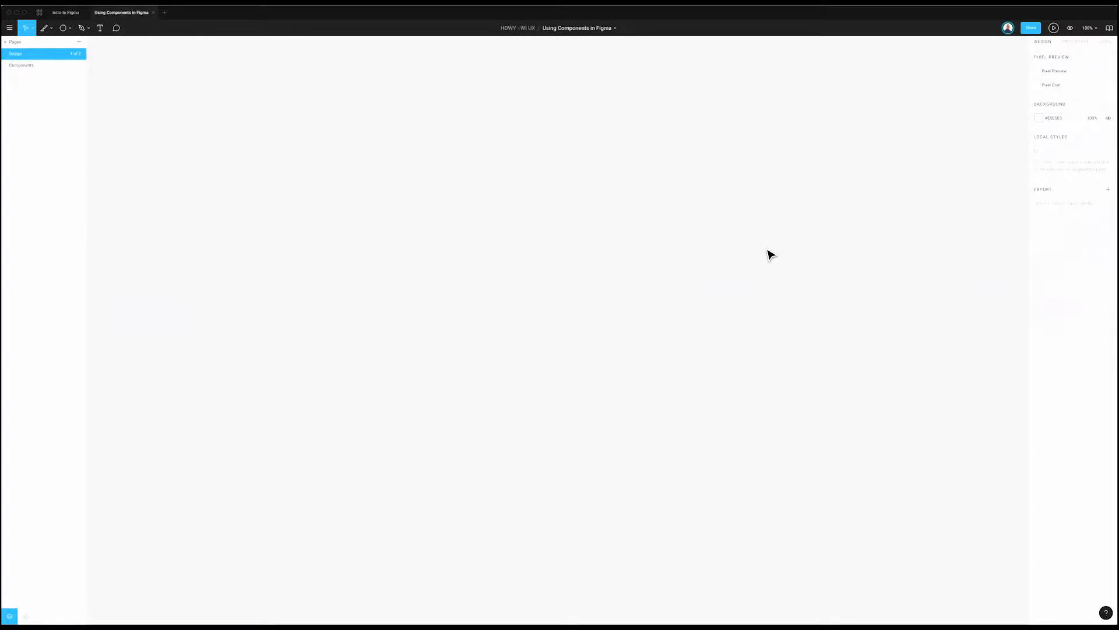
{"action": "left_click", "coordinate": [1038, 118]}
{"action": "type", "text": "C84141"}
{"action": "key", "text": "Return"}
{"action": "type", "text": "000000"}
{"action": "key", "text": "Return"}
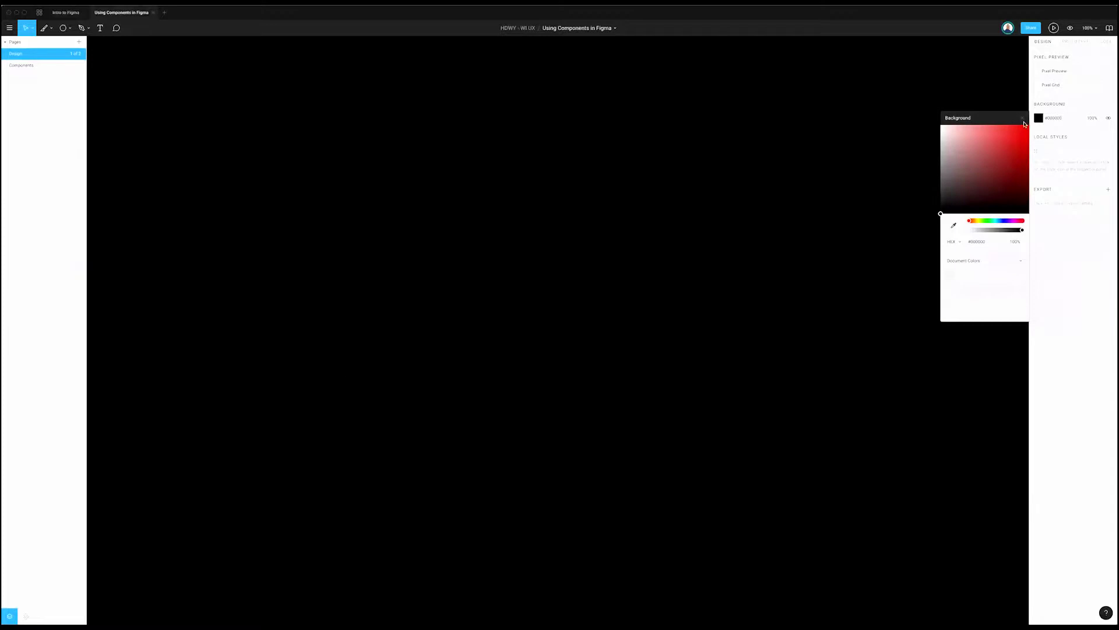
{"action": "left_click", "coordinate": [1022, 119]}
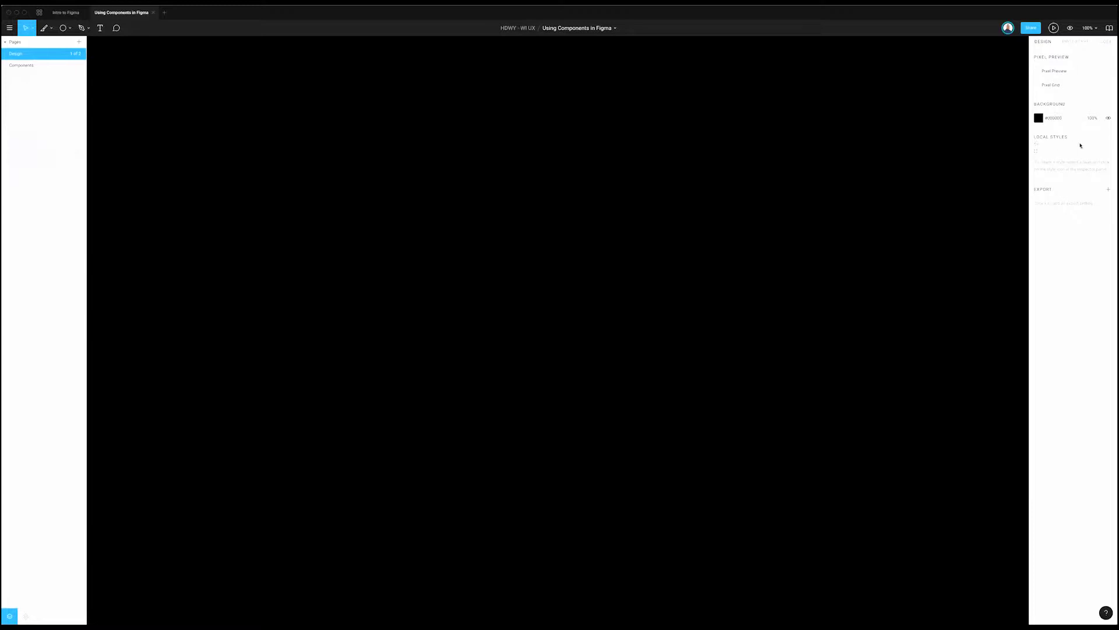
{"action": "left_click", "coordinate": [59, 13]}
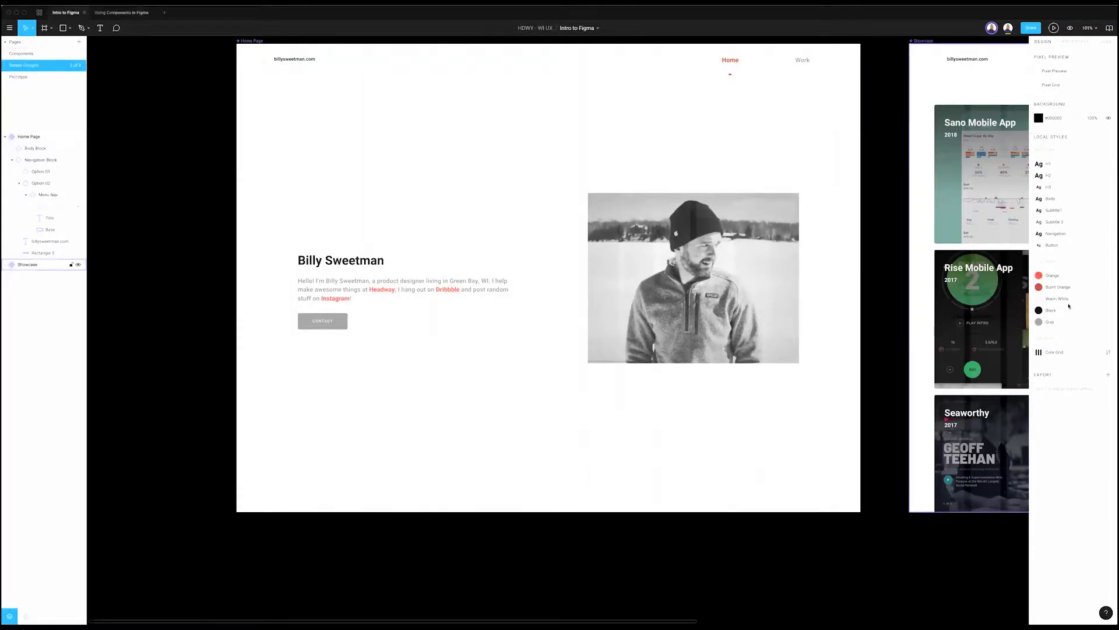
Step: Select the Burnt Orange colour style, then go to the Using Components in Figma file
{"action": "left_click", "coordinate": [1057, 286]}
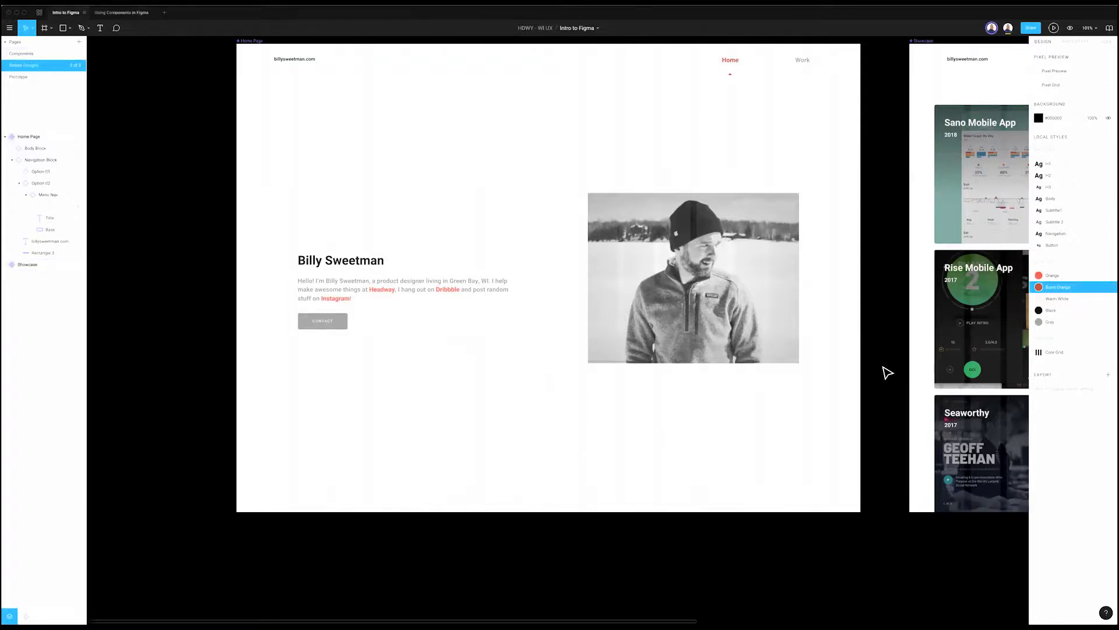
{"action": "scroll", "coordinate": [877, 367], "scroll_direction": "up", "scroll_amount": 2}
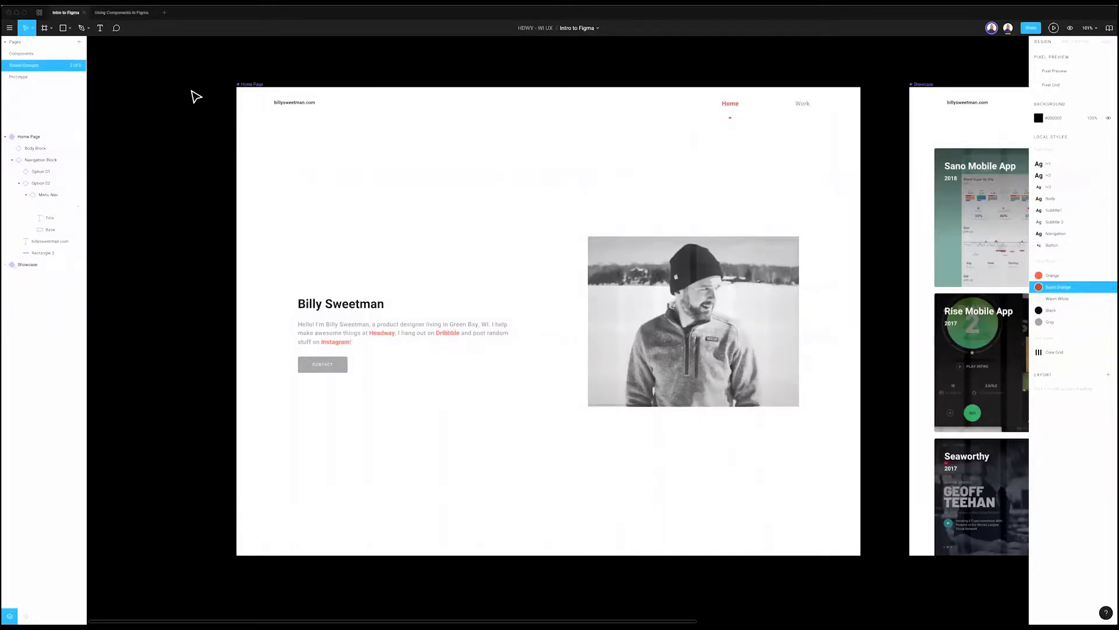
{"action": "scroll", "coordinate": [336, 341], "scroll_direction": "up", "scroll_amount": 1}
{"action": "scroll", "coordinate": [336, 341], "scroll_direction": "right", "scroll_amount": 1}
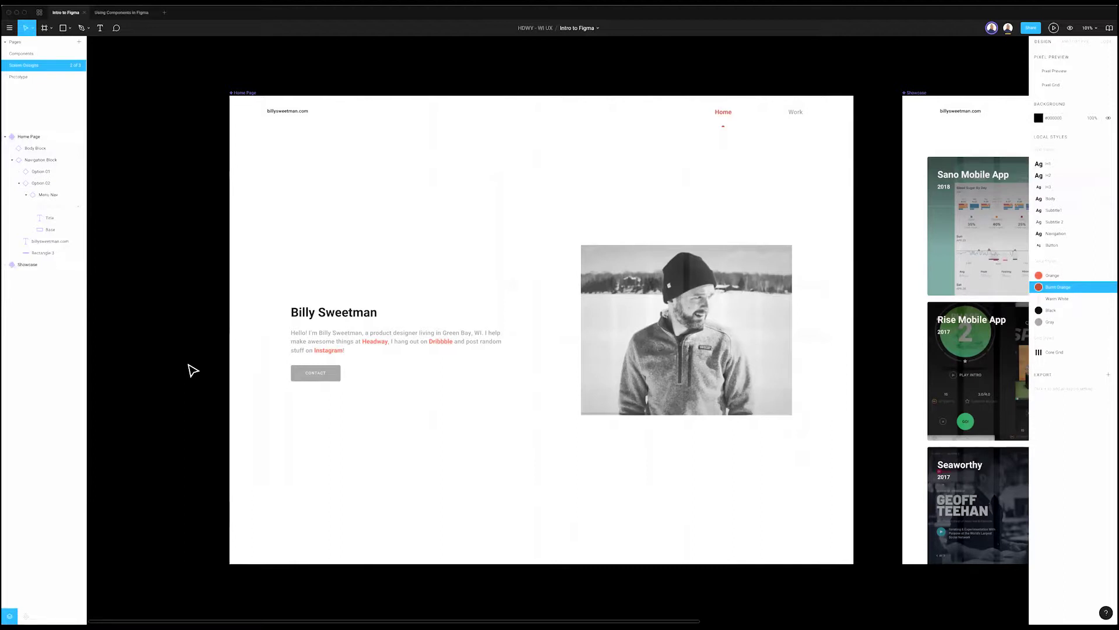
{"action": "left_click", "coordinate": [121, 13]}
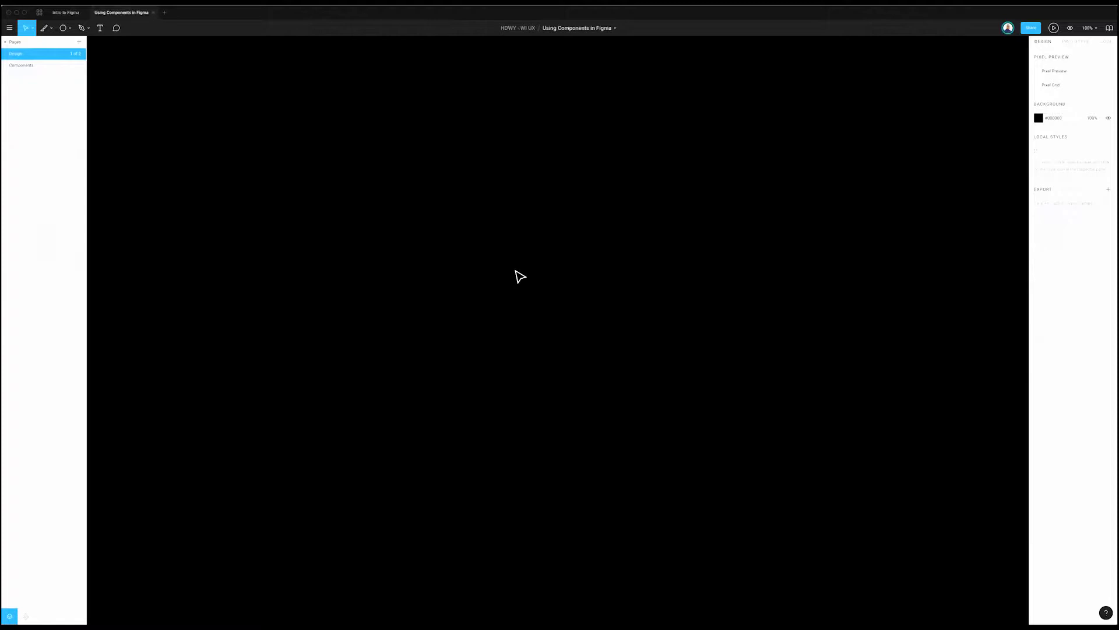
Step: Draw a 126×126 circle on the black Design page and select it
{"action": "key", "text": "o"}
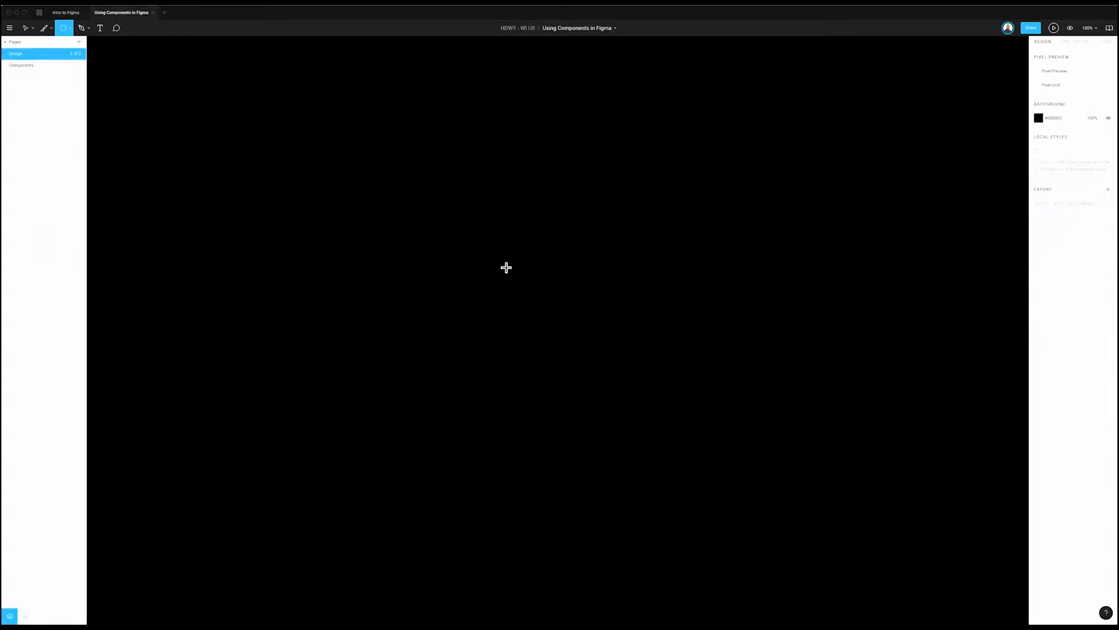
{"action": "key", "text": "v"}
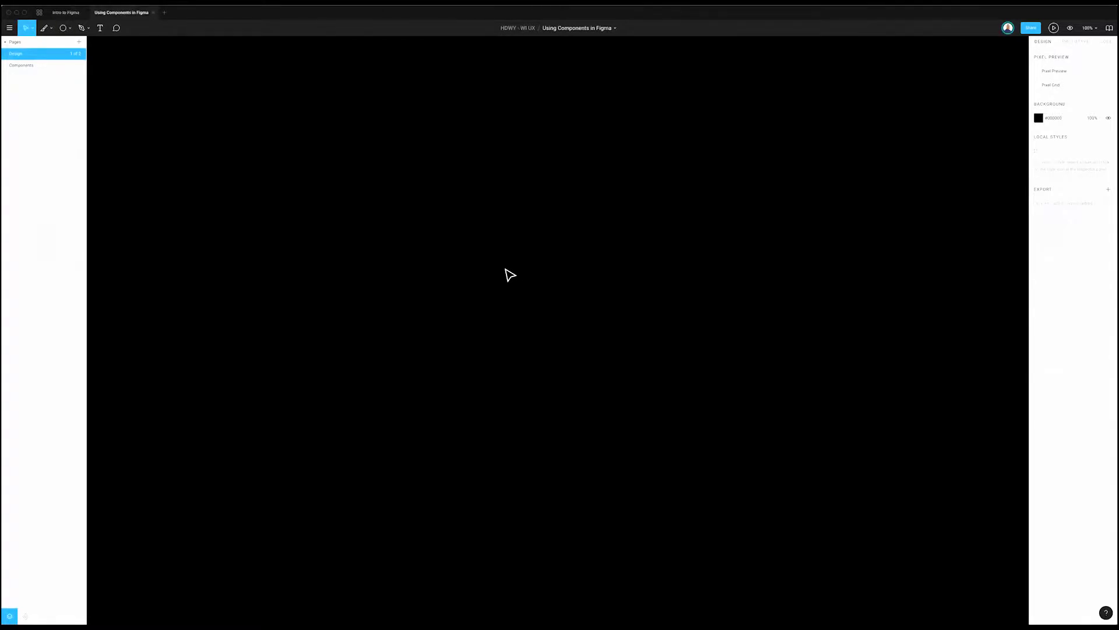
{"action": "key", "text": "o"}
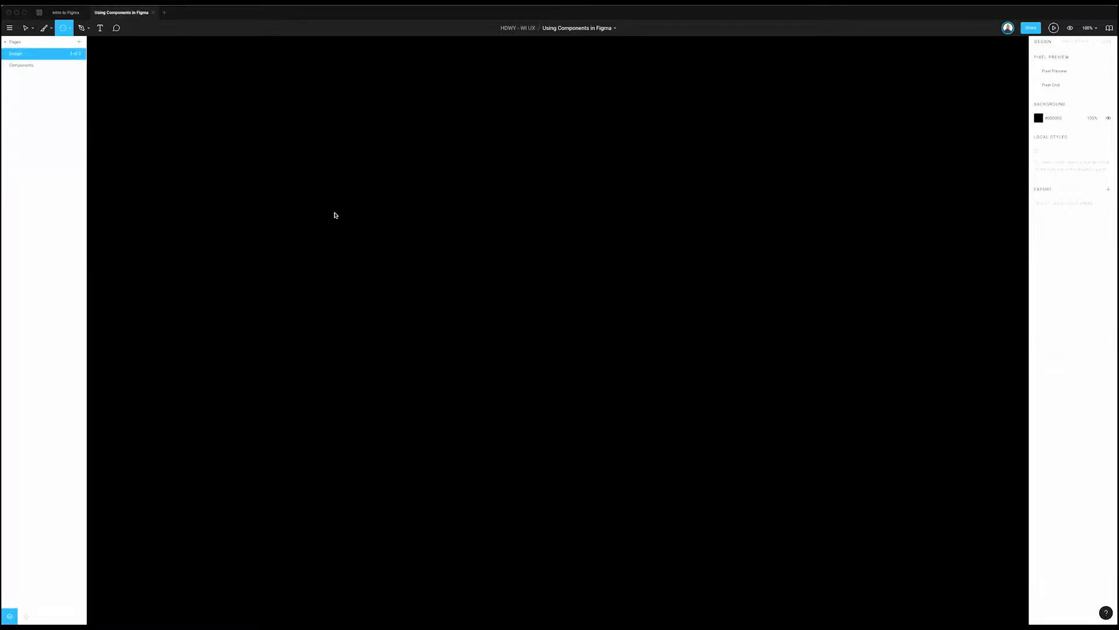
{"action": "left_click_drag", "start_coordinate": [300, 164], "coordinate": [349, 213]}
{"action": "left_click", "coordinate": [482, 270]}
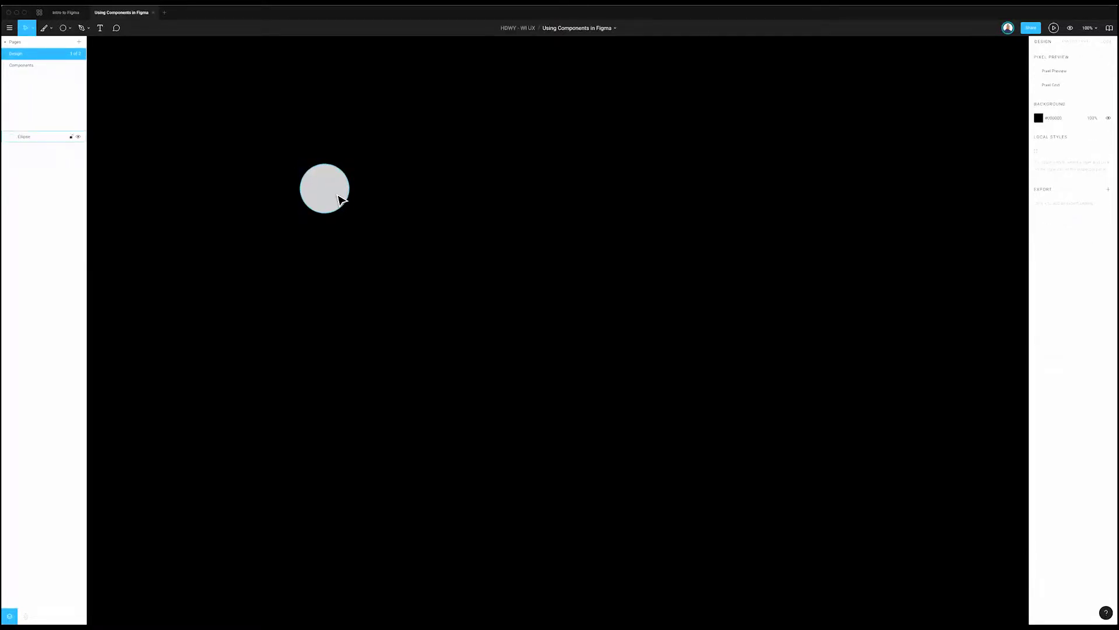
{"action": "left_click", "coordinate": [341, 200]}
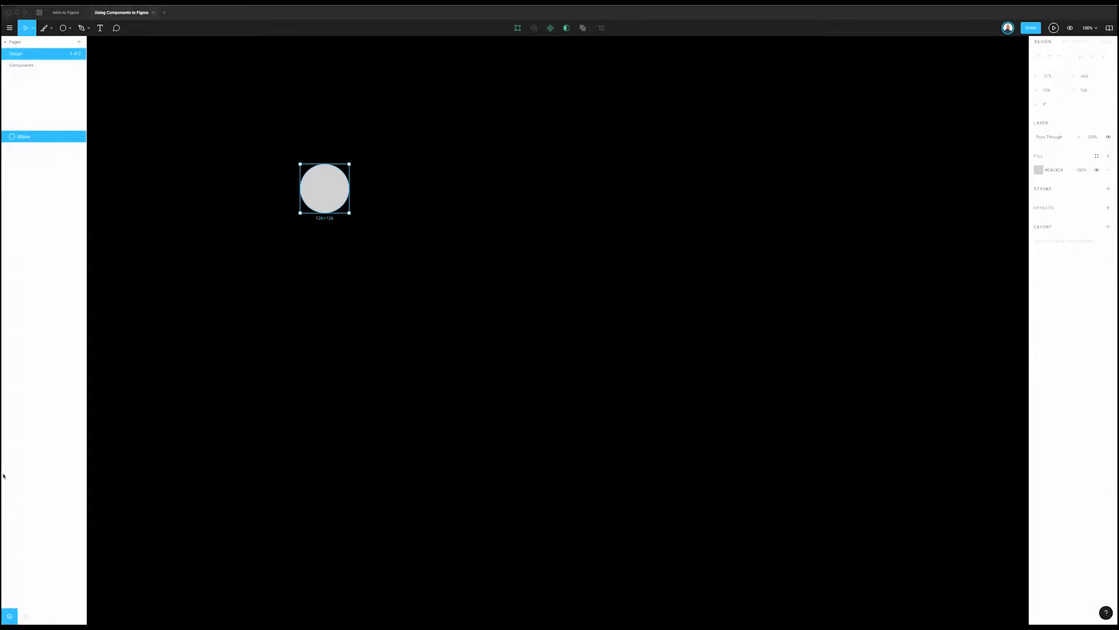
Step: Change the circle's fill hex to 9F9F9F
{"action": "key", "text": "Escape"}
{"action": "left_click", "coordinate": [320, 182]}
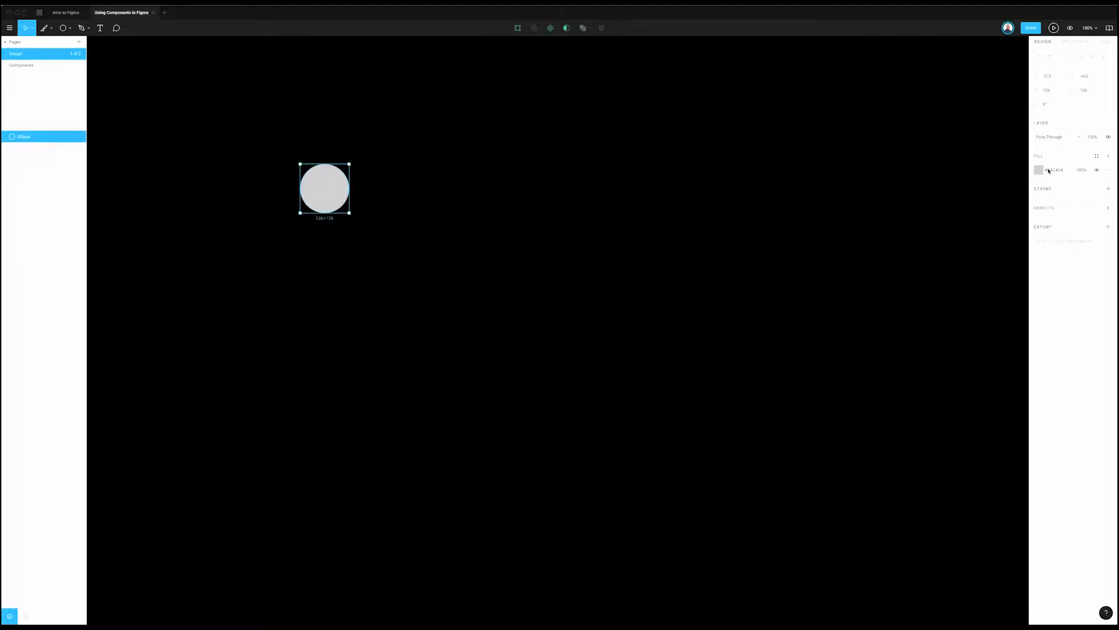
{"action": "left_click", "coordinate": [1048, 171]}
{"action": "type", "text": "9F9F9F"}
{"action": "key", "text": "Return"}
{"action": "key", "text": "Escape"}
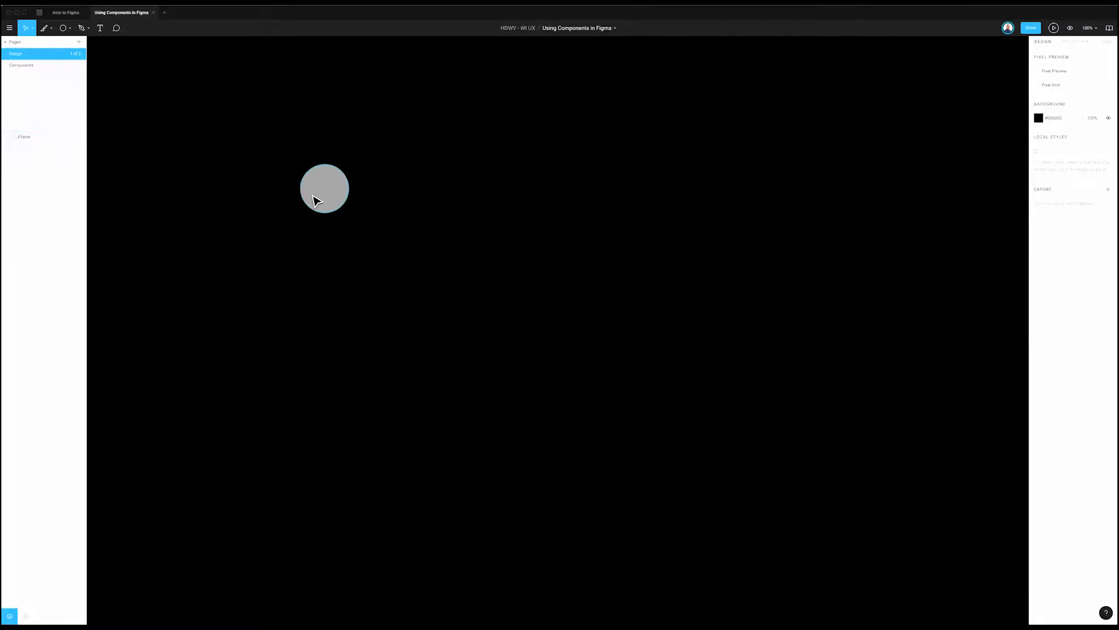
{"action": "left_click", "coordinate": [315, 201]}
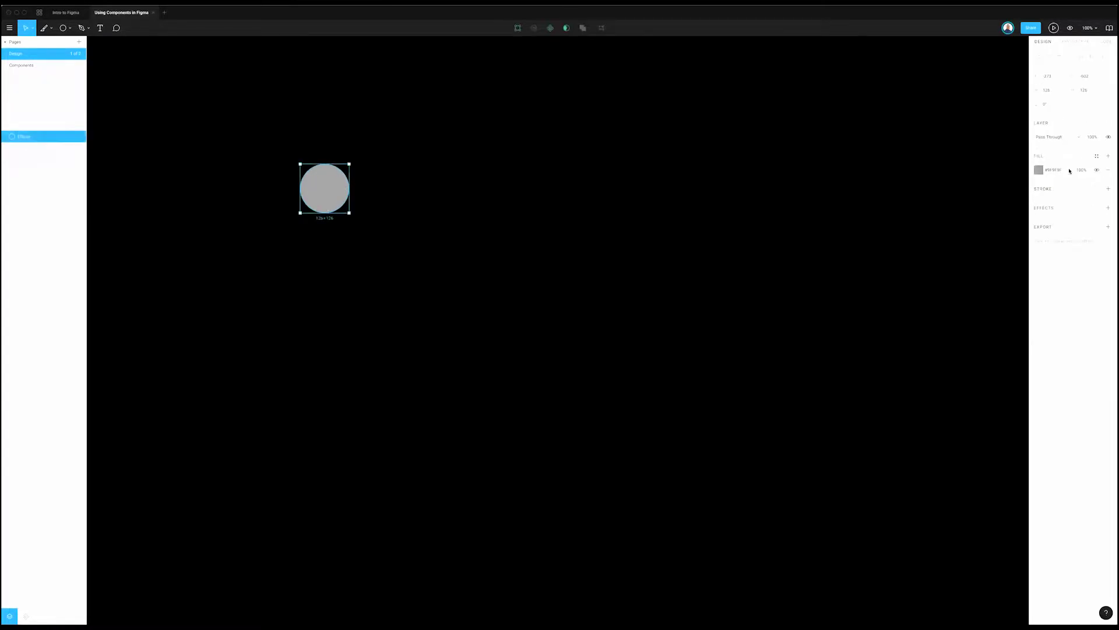
{"action": "left_click", "coordinate": [443, 214]}
{"action": "left_click", "coordinate": [341, 199]}
{"action": "scroll", "coordinate": [901, 165], "scroll_direction": "right", "scroll_amount": 2}
{"action": "scroll", "coordinate": [746, 170], "scroll_direction": "right", "scroll_amount": 1}
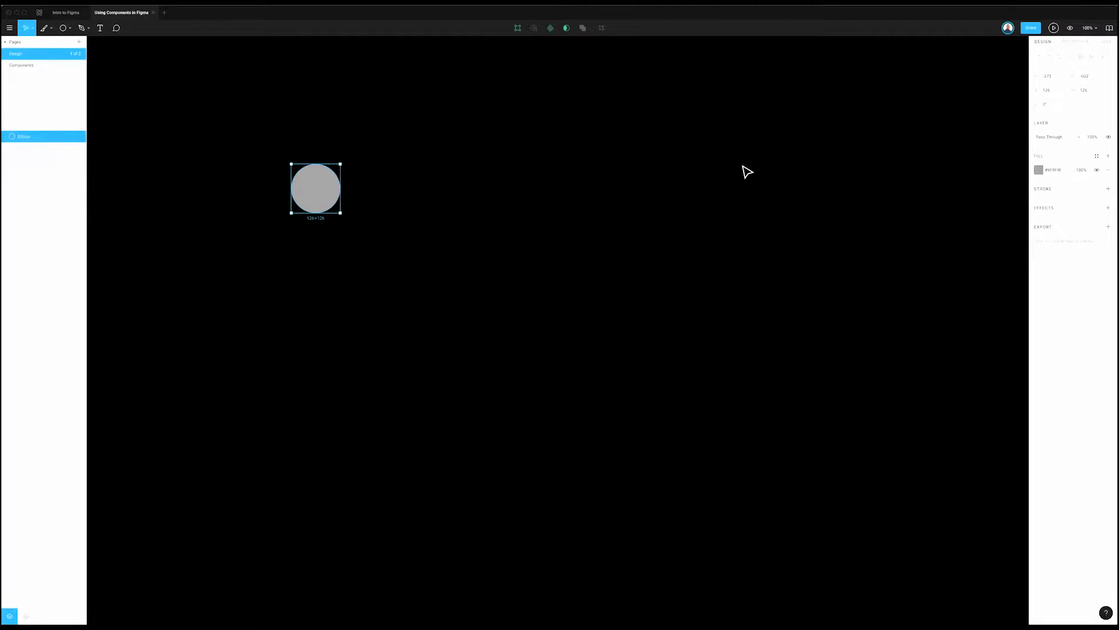
Step: Create a color style named Gray from the circle's fill
{"action": "left_click", "coordinate": [1097, 156]}
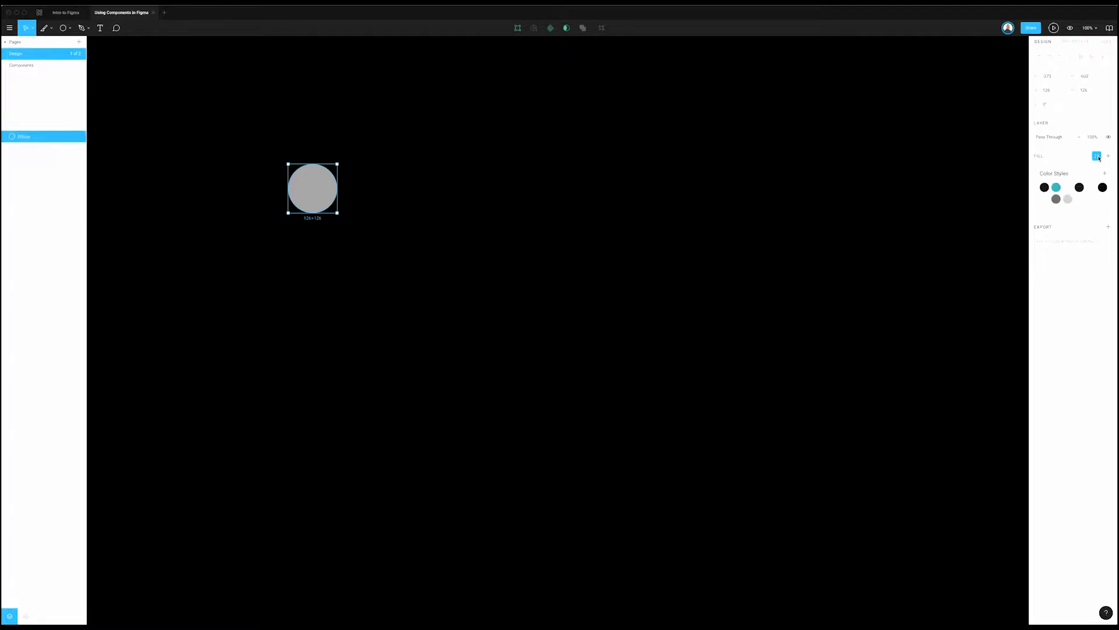
{"action": "left_click", "coordinate": [1104, 173]}
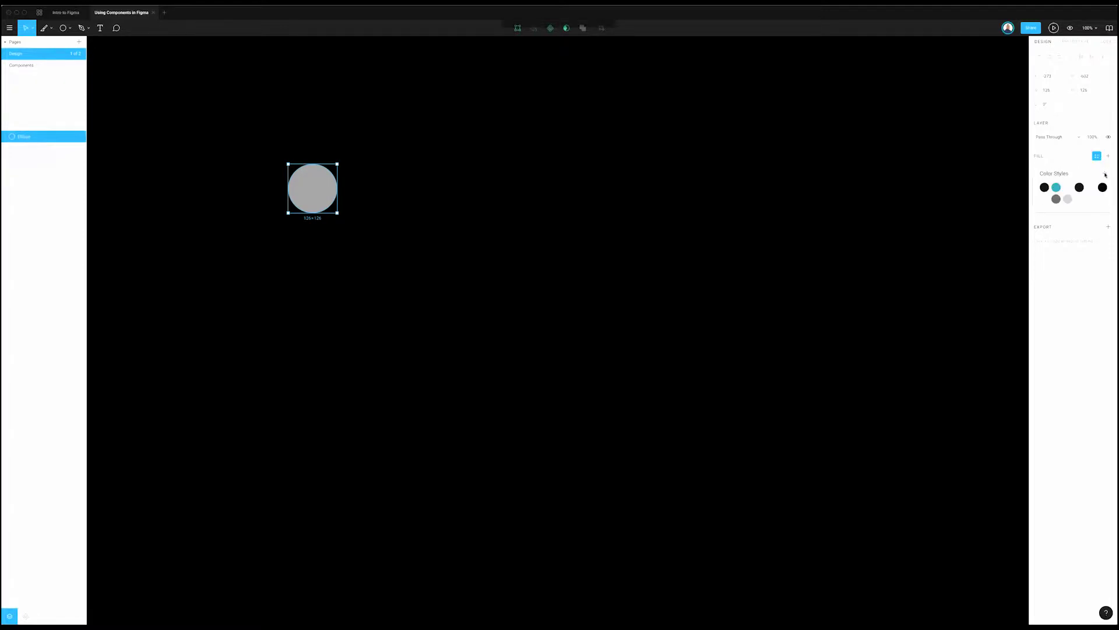
{"action": "type", "text": "Gray"}
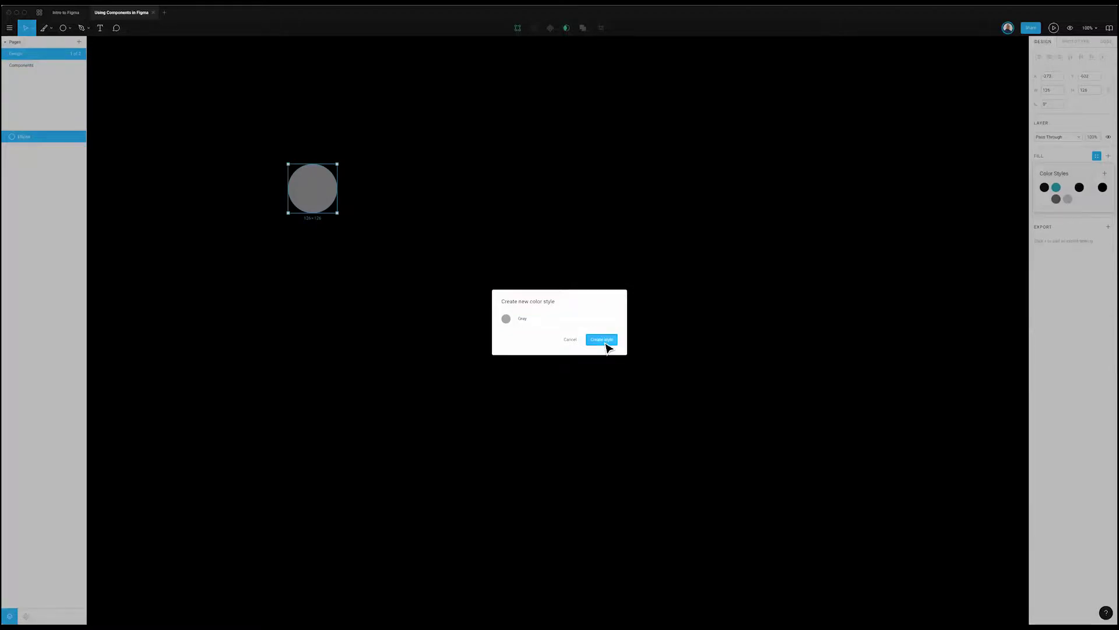
{"action": "left_click", "coordinate": [606, 343]}
{"action": "left_click", "coordinate": [340, 213]}
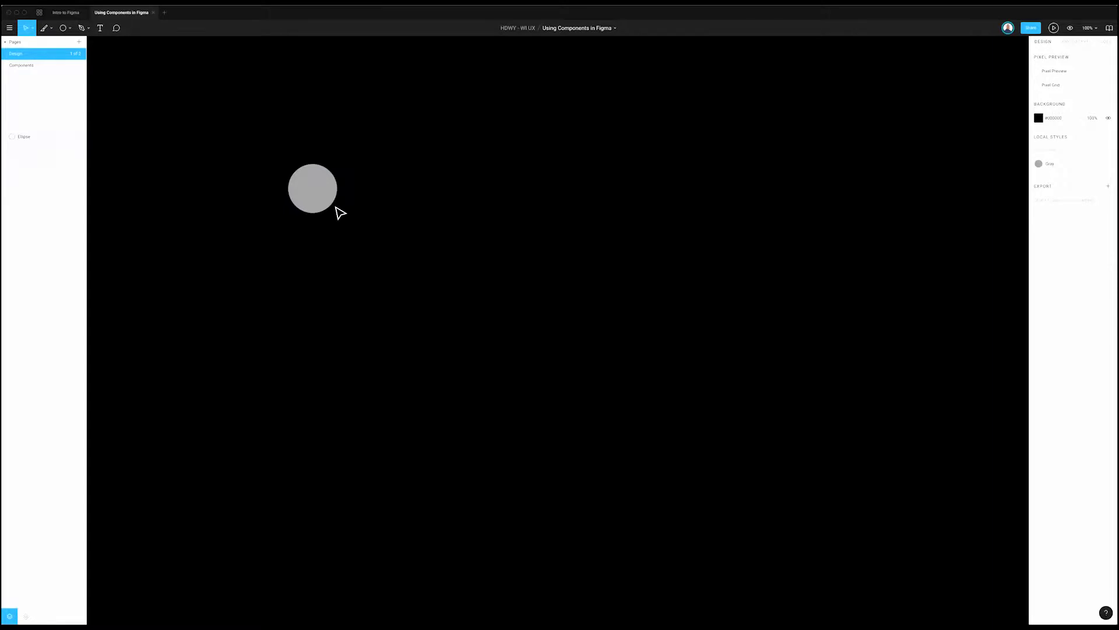
Step: Add a 1x PNG export setting to the circle and show its format options
{"action": "left_click", "coordinate": [331, 204]}
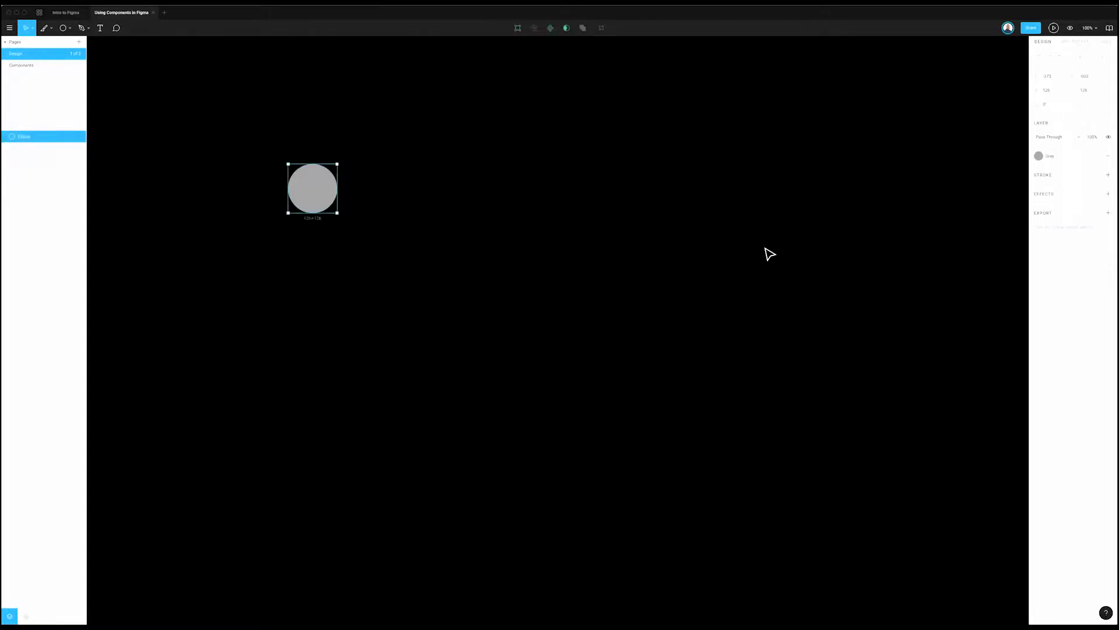
{"action": "left_click", "coordinate": [1109, 213]}
{"action": "left_click", "coordinate": [1099, 227]}
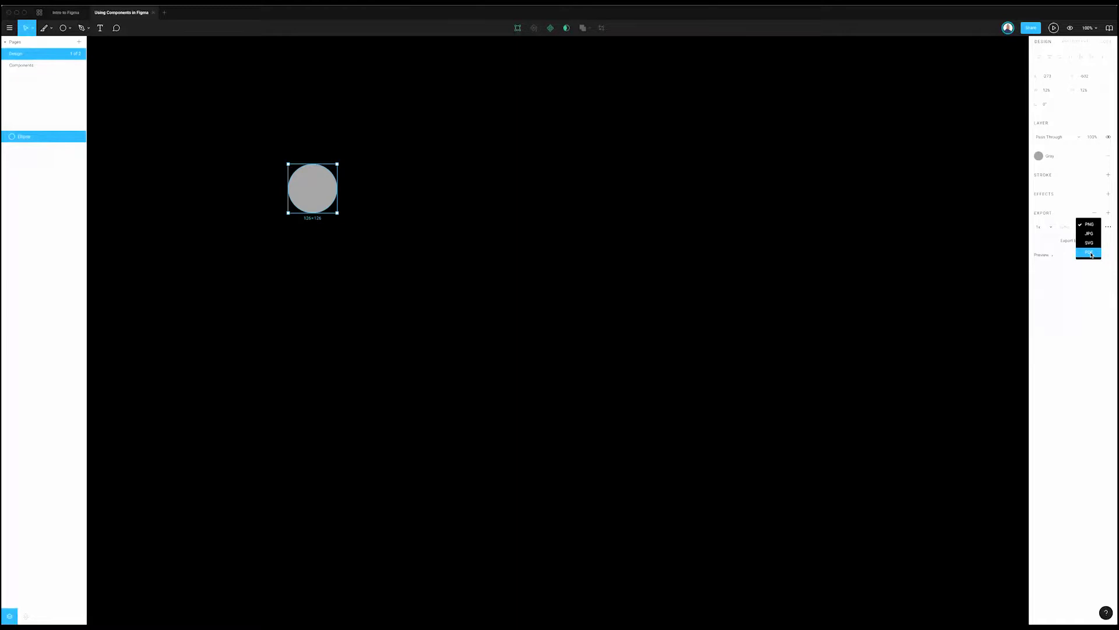
Step: Duplicate the grey circle to the right until five identical circles form a row
{"action": "left_click", "coordinate": [812, 275]}
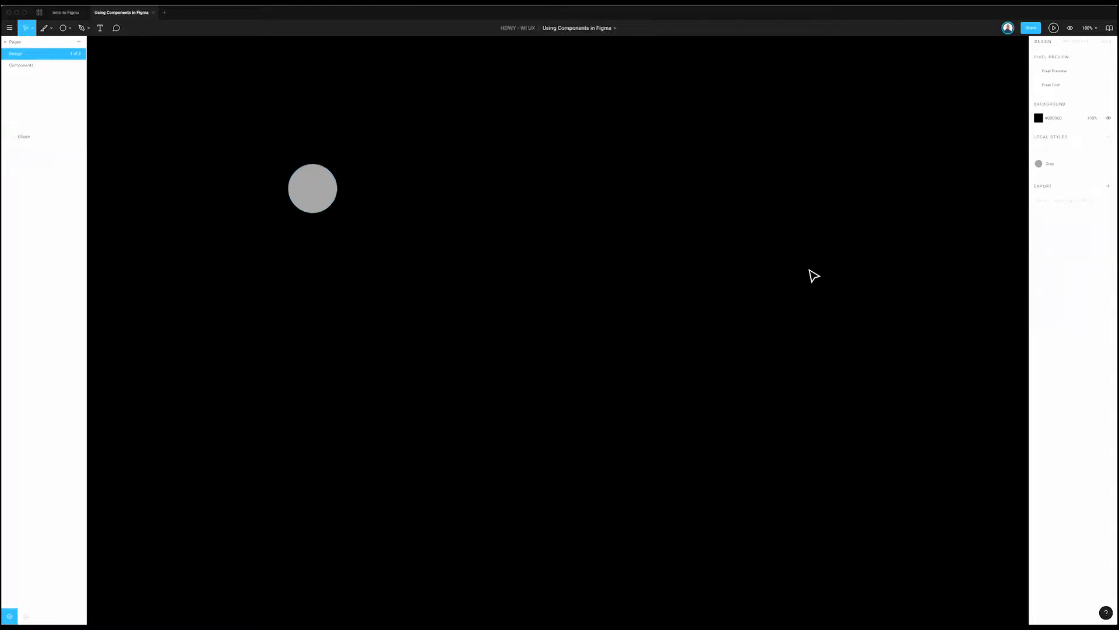
{"action": "left_click", "coordinate": [323, 197]}
{"action": "left_click", "coordinate": [403, 178]}
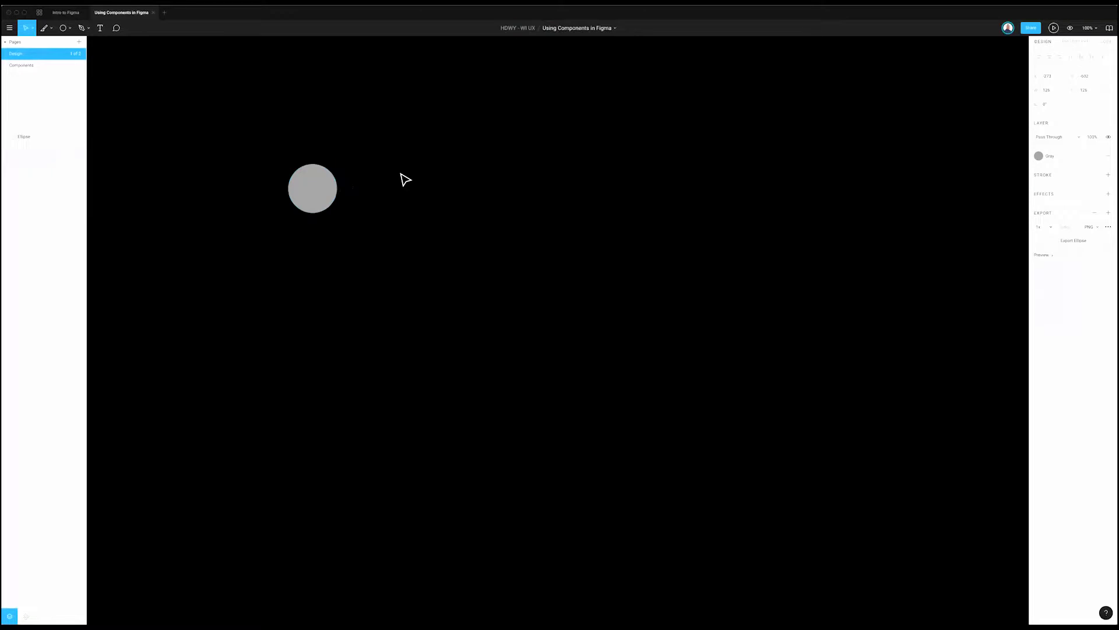
{"action": "left_click", "coordinate": [325, 185]}
{"action": "left_click", "coordinate": [379, 177]}
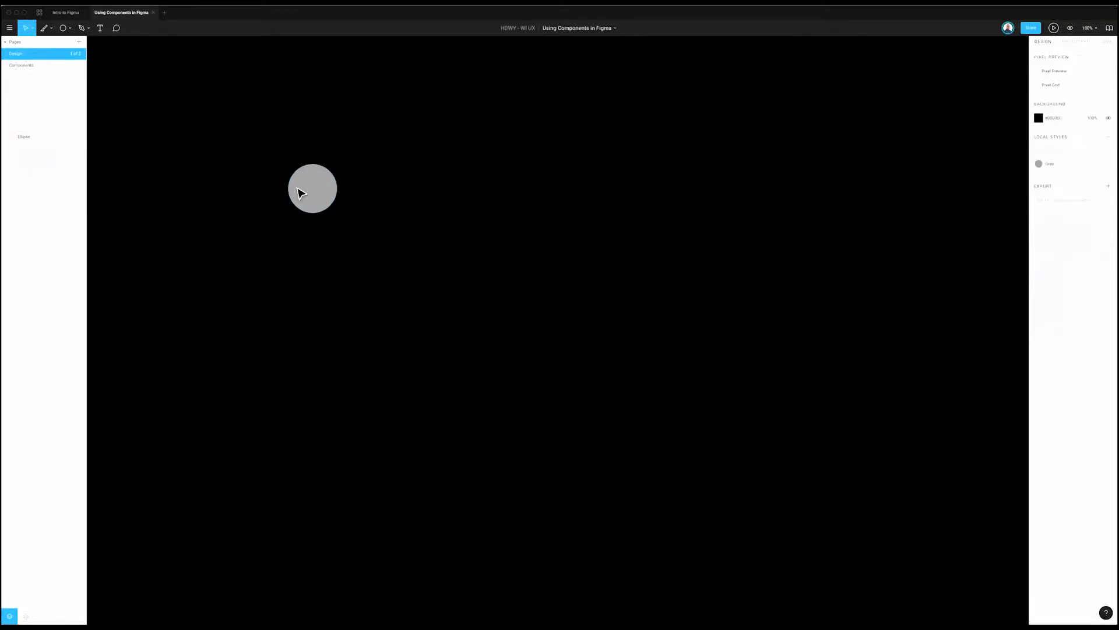
{"action": "left_click", "coordinate": [326, 194]}
{"action": "key", "text": "ctrl+c"}
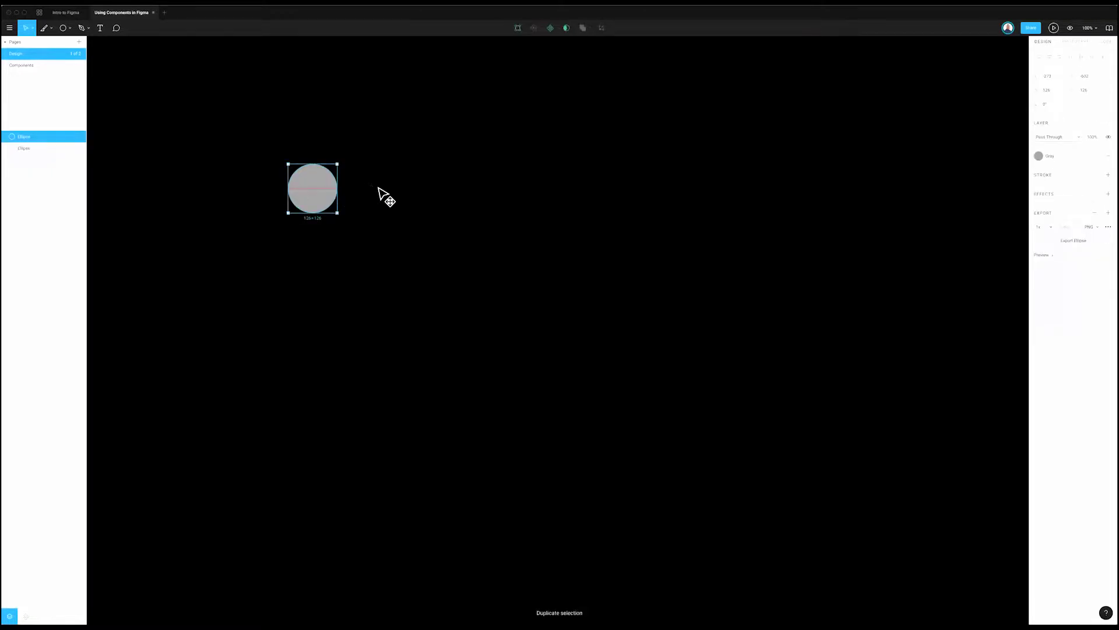
{"action": "key", "text": "ctrl+v"}
{"action": "key", "text": "ctrl+d"}
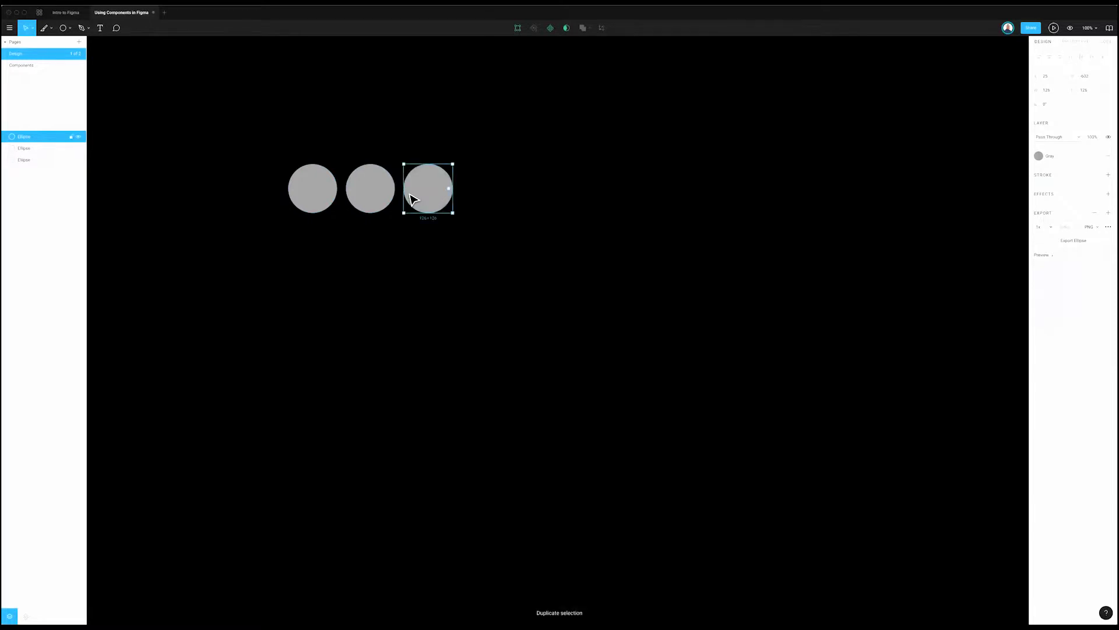
{"action": "key", "text": "ctrl+d"}
{"action": "key", "text": "ctrl+d"}
{"action": "left_click", "coordinate": [375, 204]}
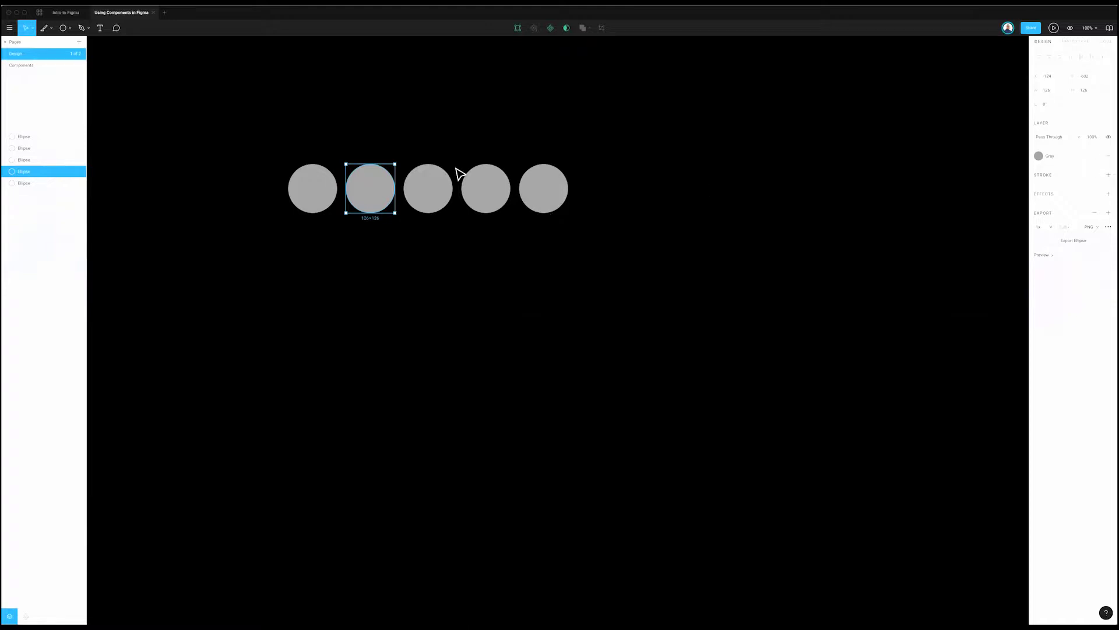
Step: Detach the Gray style from the second circle and give it a new dark fill
{"action": "left_click", "coordinate": [317, 182]}
{"action": "key", "text": "shift+Tab"}
{"action": "left_click", "coordinate": [1096, 156]}
{"action": "left_click", "coordinate": [1058, 170]}
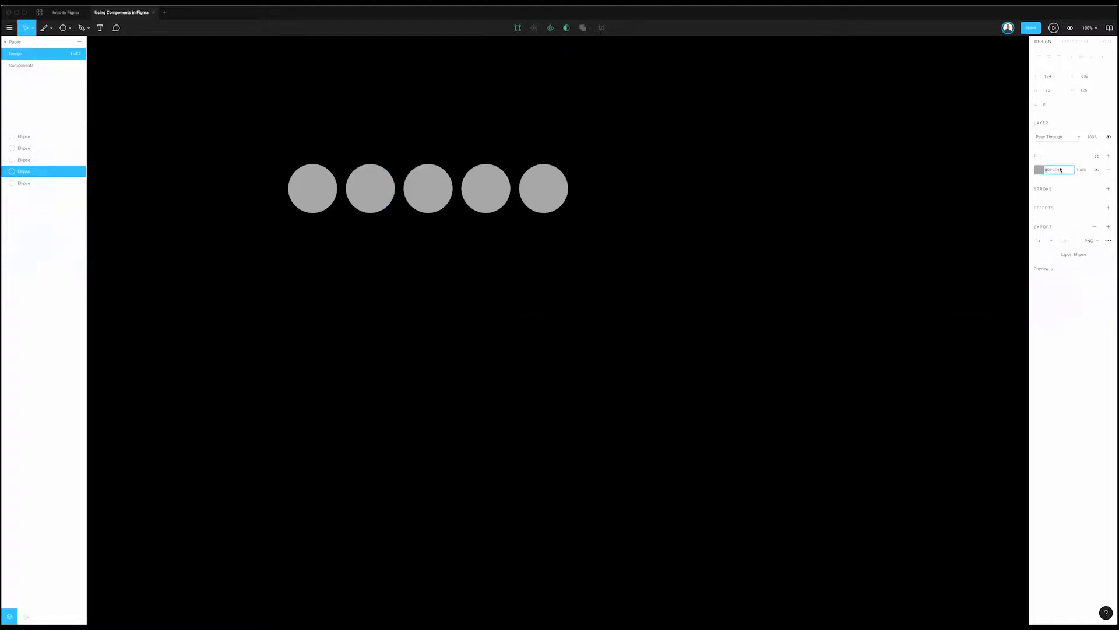
{"action": "type", "text": "E1E1E1"}
{"action": "key", "text": "Return"}
{"action": "left_click", "coordinate": [374, 216]}
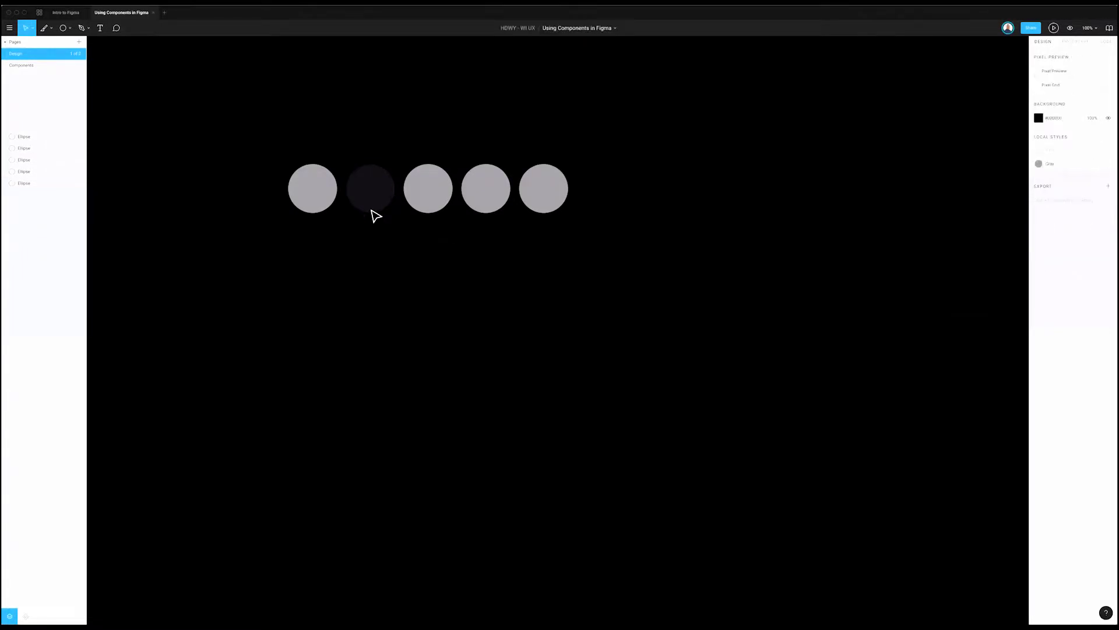
Step: Save the second circle's fill as a new color style named Blackish
{"action": "scroll", "coordinate": [350, 245], "scroll_direction": "right", "scroll_amount": 2}
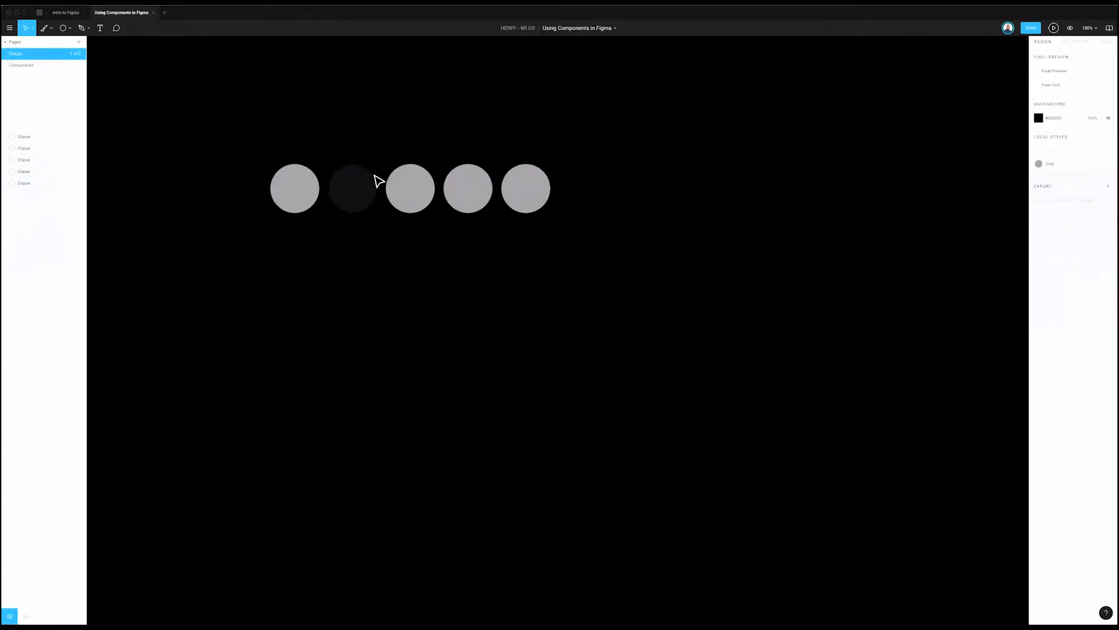
{"action": "left_click", "coordinate": [373, 177]}
{"action": "left_click", "coordinate": [1097, 155]}
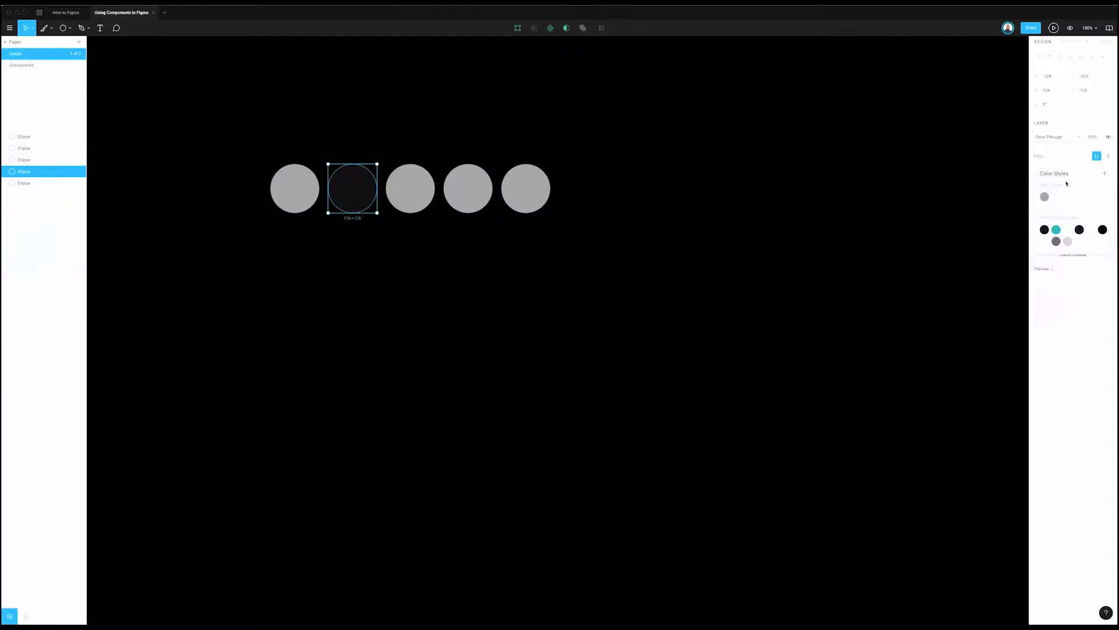
{"action": "left_click", "coordinate": [1105, 174]}
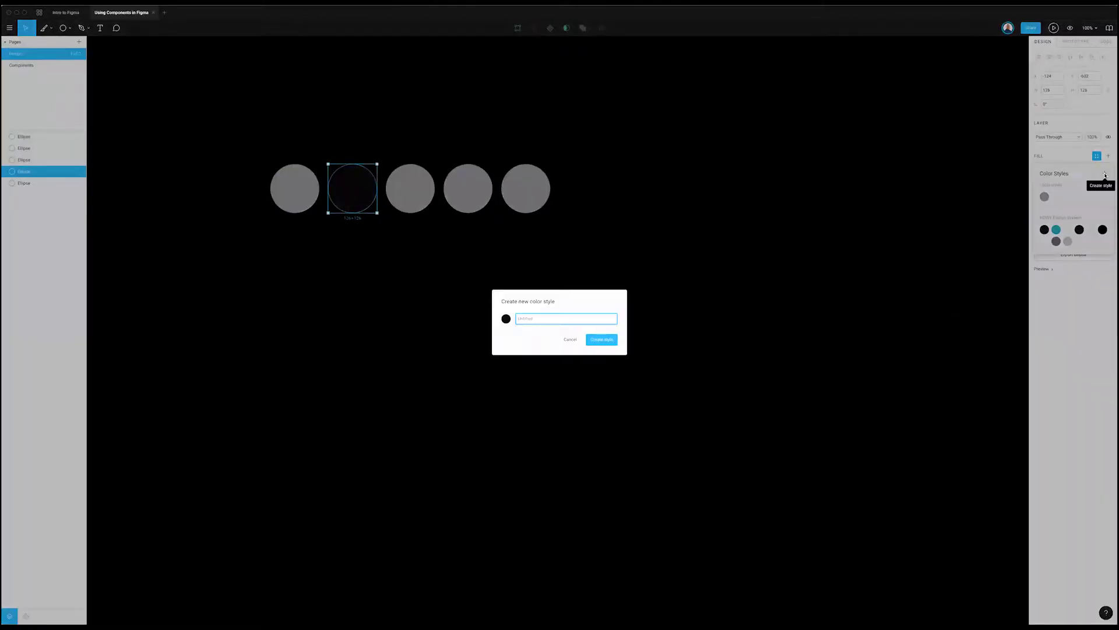
{"action": "type", "text": "title"}
{"action": "key", "text": "Return"}
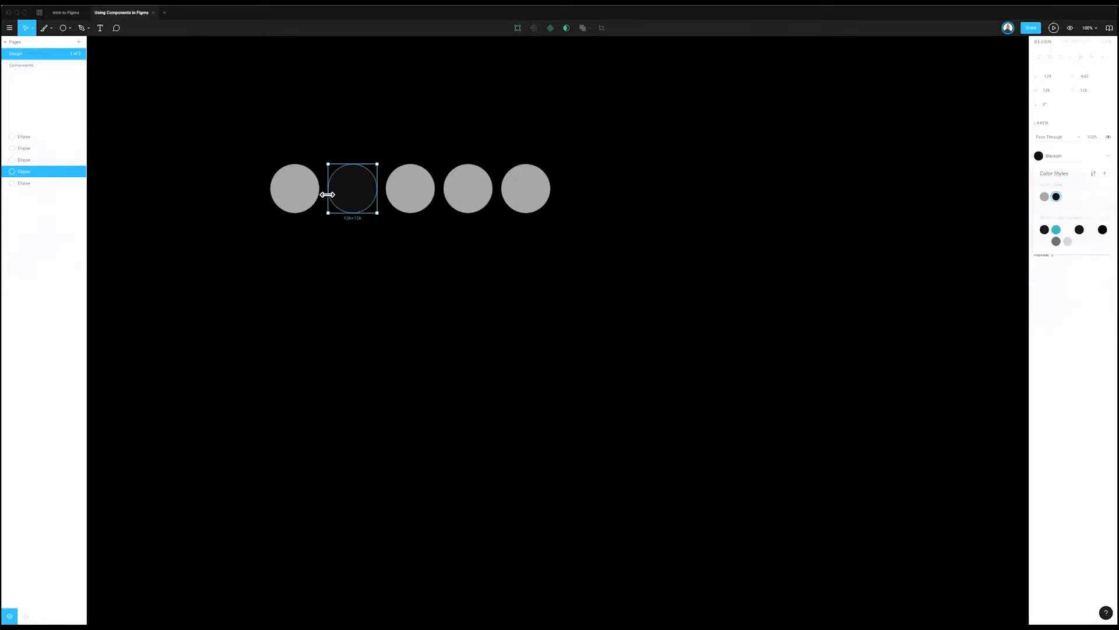
{"action": "left_click", "coordinate": [282, 187]}
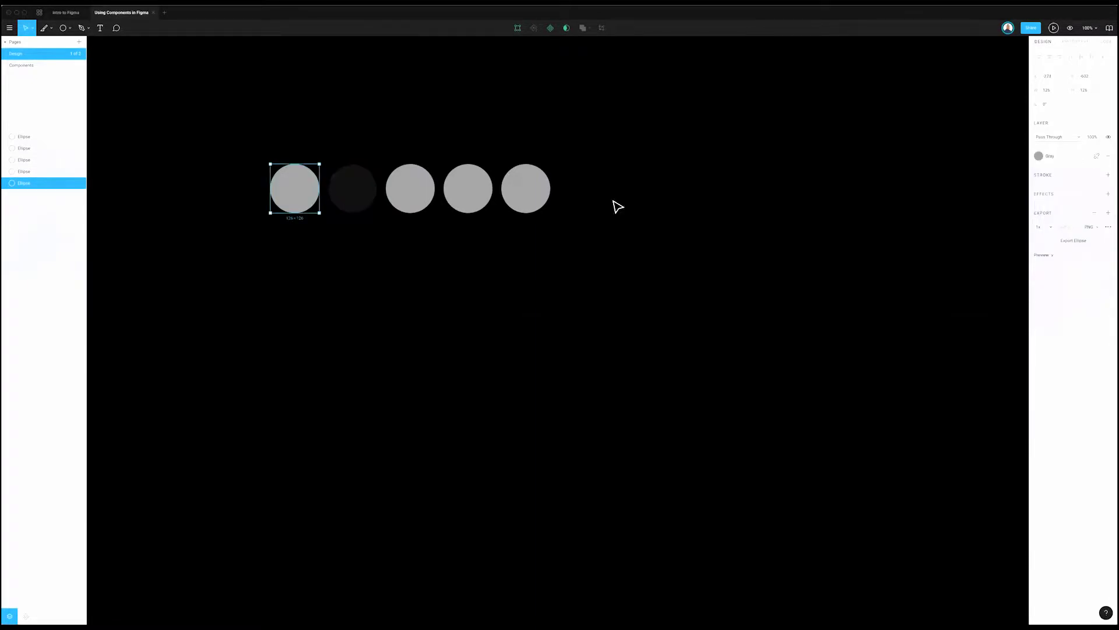
{"action": "left_click_drag", "start_coordinate": [605, 146], "coordinate": [395, 227]}
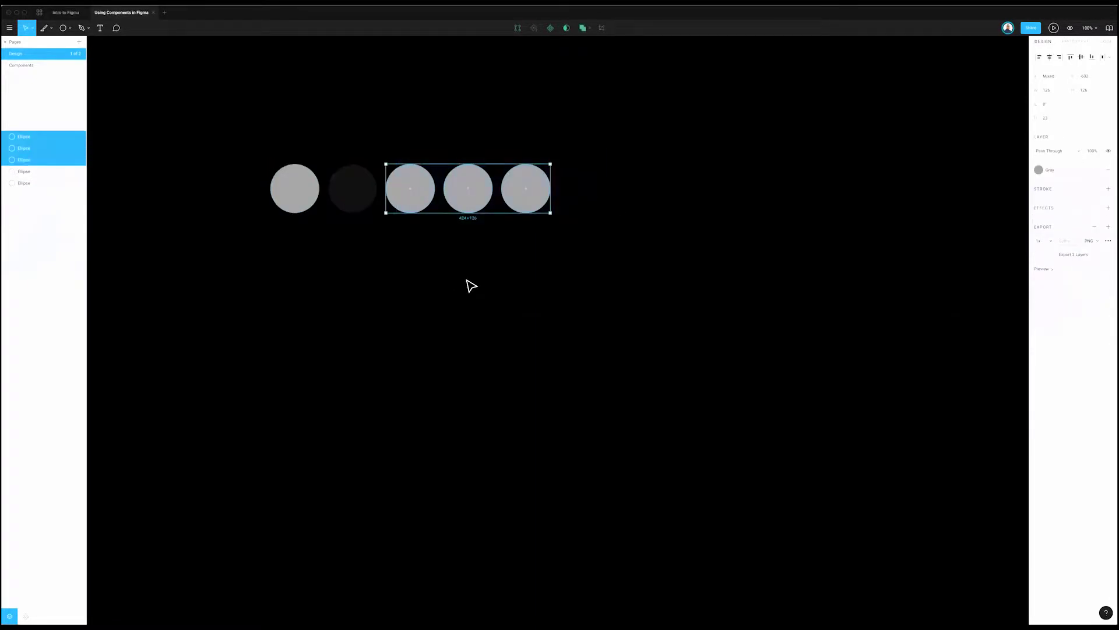
{"action": "left_click", "coordinate": [282, 177]}
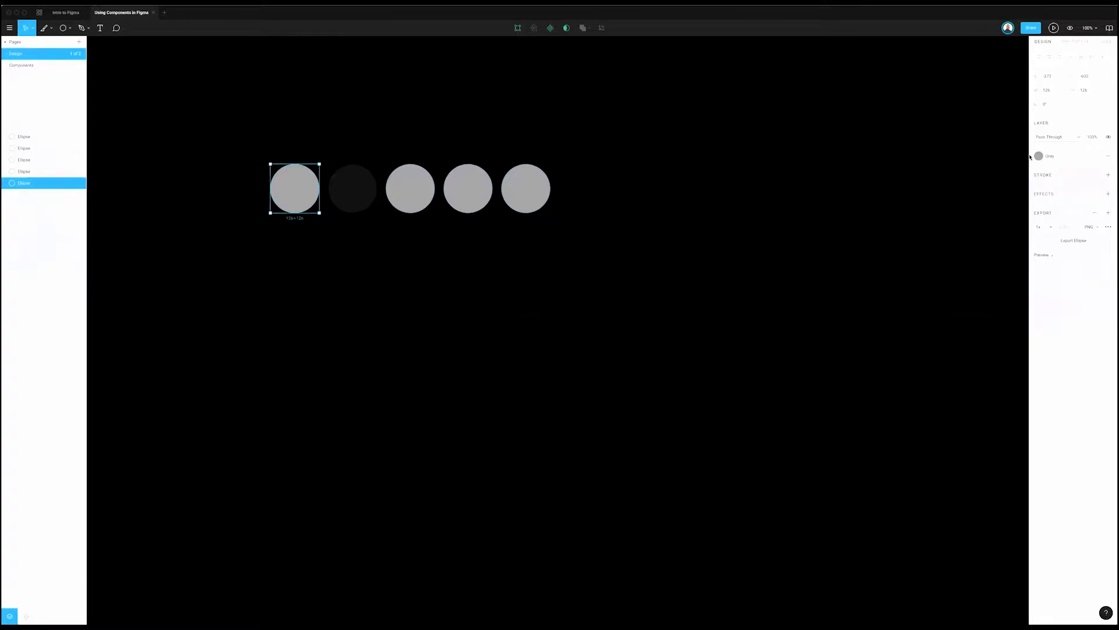
{"action": "left_click", "coordinate": [1094, 157]}
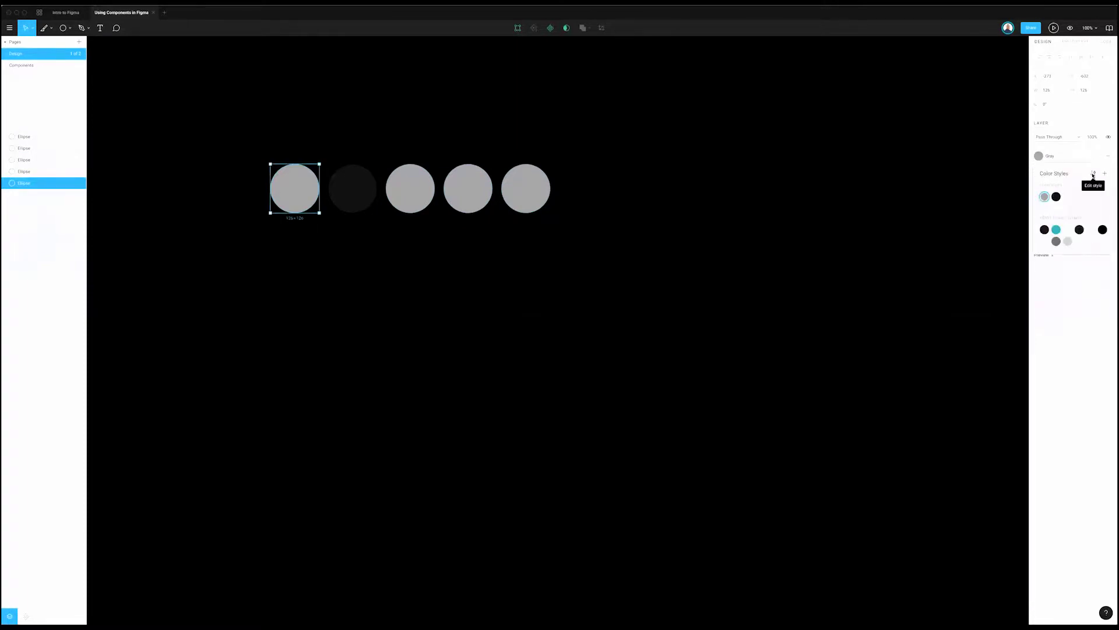
{"action": "left_click", "coordinate": [1093, 173]}
{"action": "left_click", "coordinate": [1036, 43]}
{"action": "left_click", "coordinate": [1093, 173]}
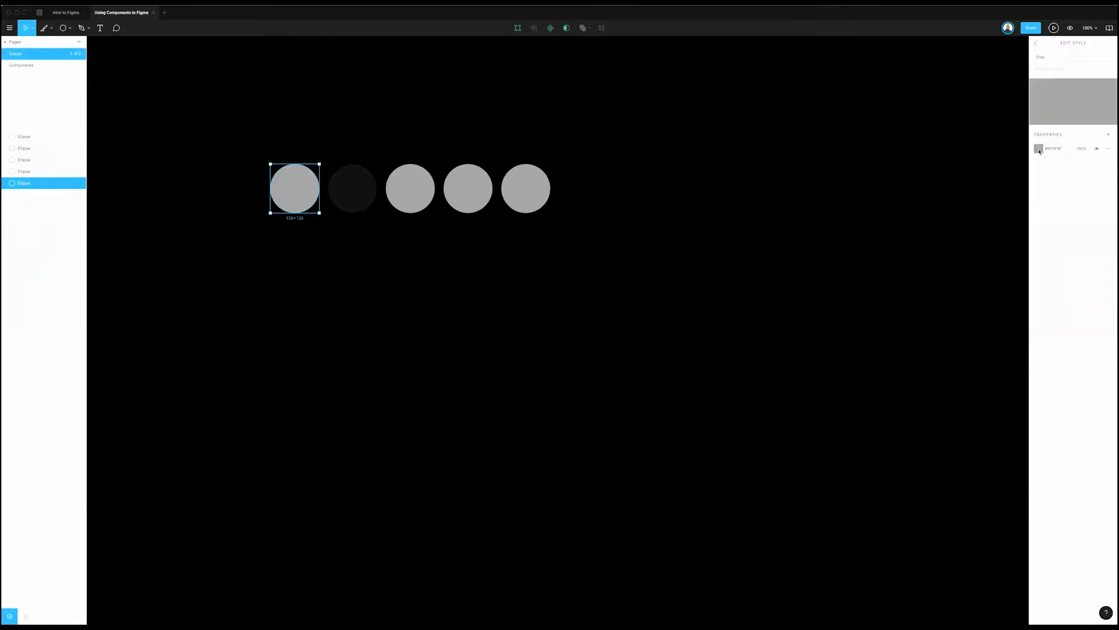
{"action": "left_click", "coordinate": [1038, 148]}
{"action": "left_click", "coordinate": [966, 217]}
{"action": "mouse_move", "coordinate": [988, 172]}
{"action": "left_mouse_down"}
{"action": "mouse_move", "coordinate": [963, 197]}
{"action": "mouse_move", "coordinate": [976, 181]}
{"action": "mouse_move", "coordinate": [1003, 193]}
{"action": "mouse_move", "coordinate": [1002, 182]}
{"action": "left_mouse_up"}
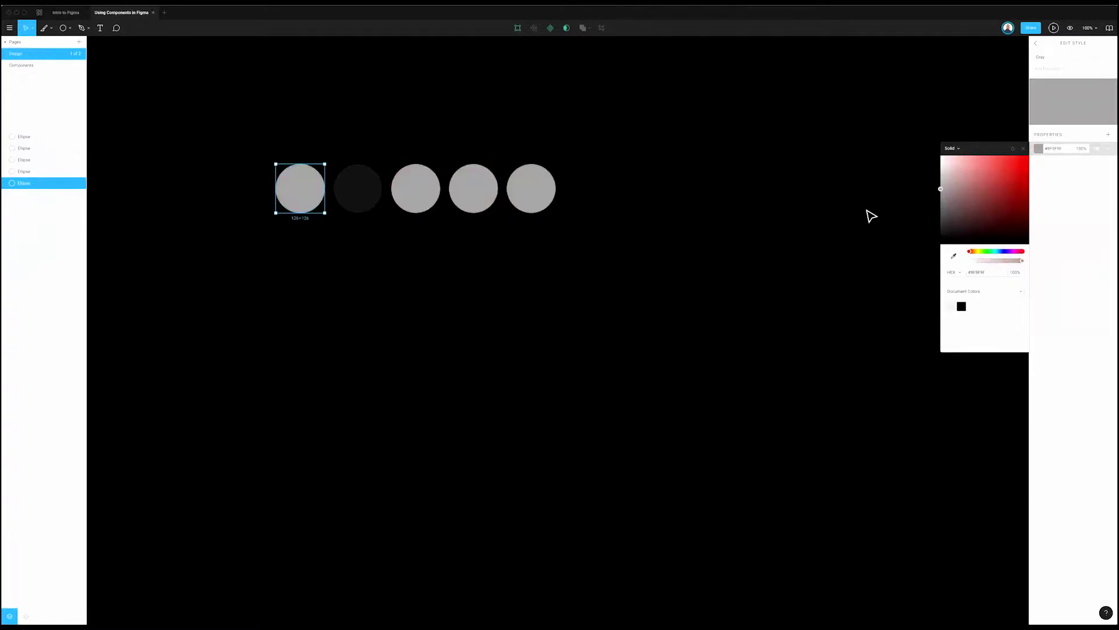
{"action": "left_click", "coordinate": [868, 215]}
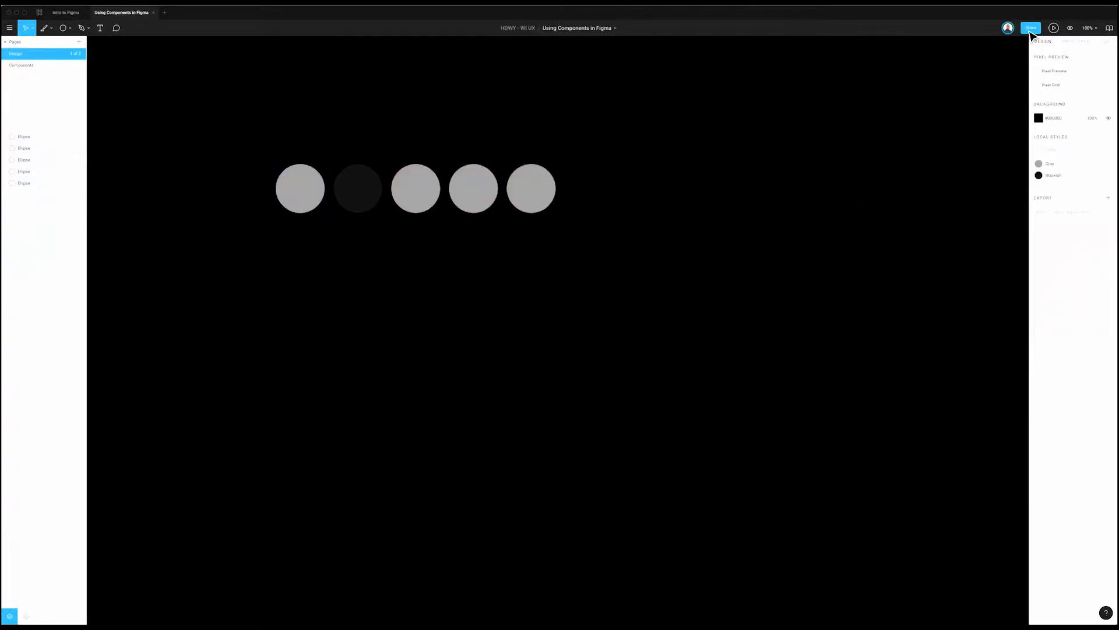
Step: Fill the third circle with off-white #F2E9E9
{"action": "left_click", "coordinate": [423, 198]}
{"action": "left_click_drag", "start_coordinate": [430, 215], "coordinate": [685, 175]}
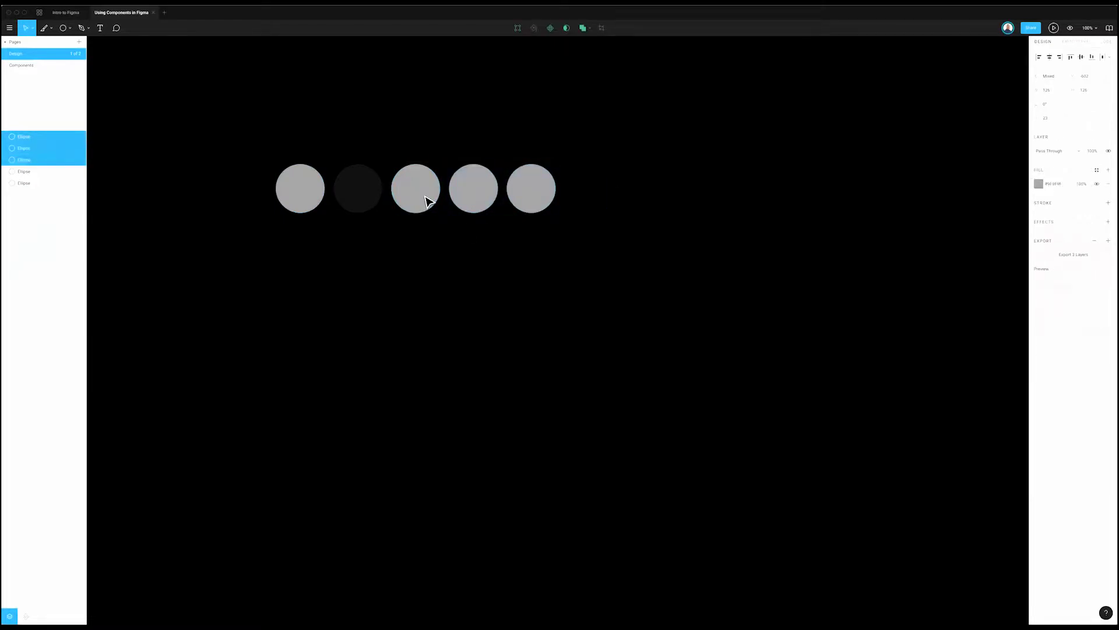
{"action": "left_click", "coordinate": [427, 200]}
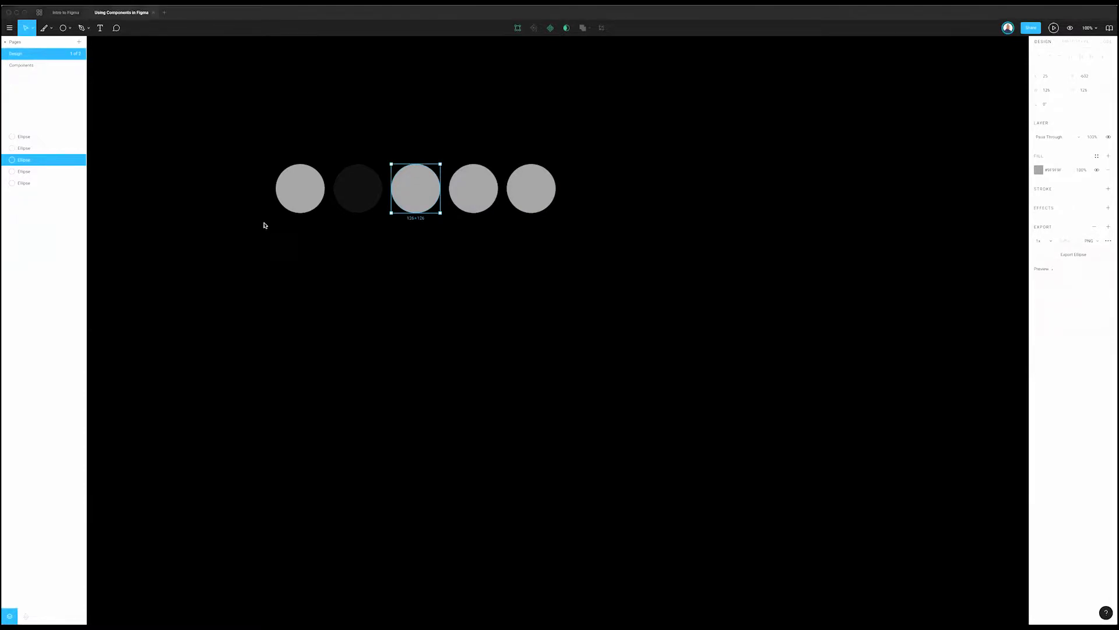
{"action": "left_click", "coordinate": [1055, 172]}
{"action": "type", "text": "F2E9E9"}
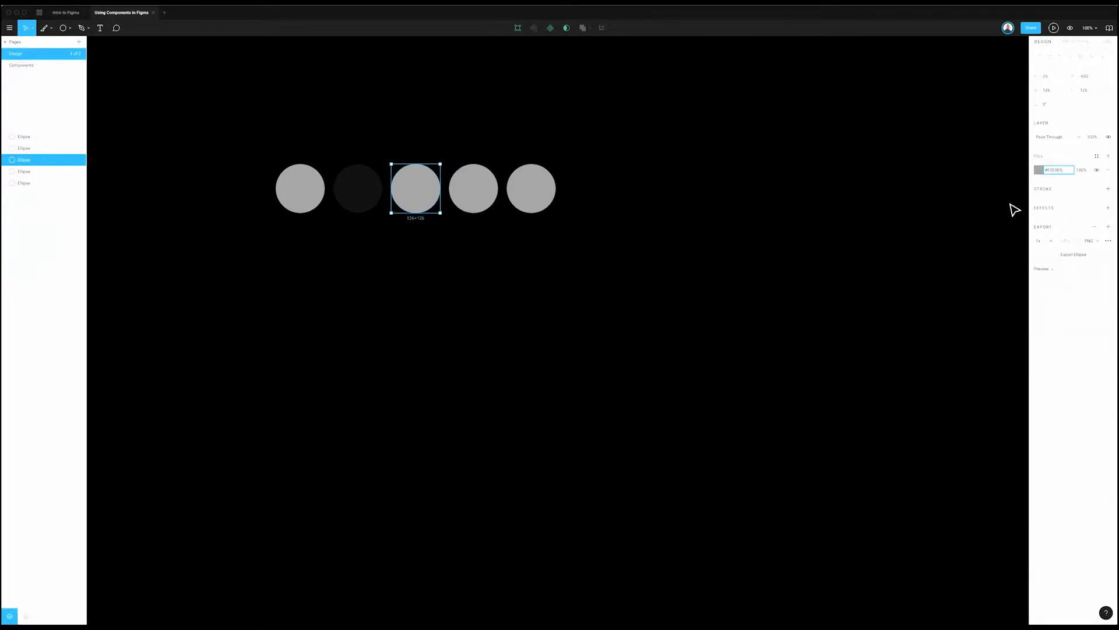
{"action": "key", "text": "Return"}
{"action": "left_click", "coordinate": [170, 472]}
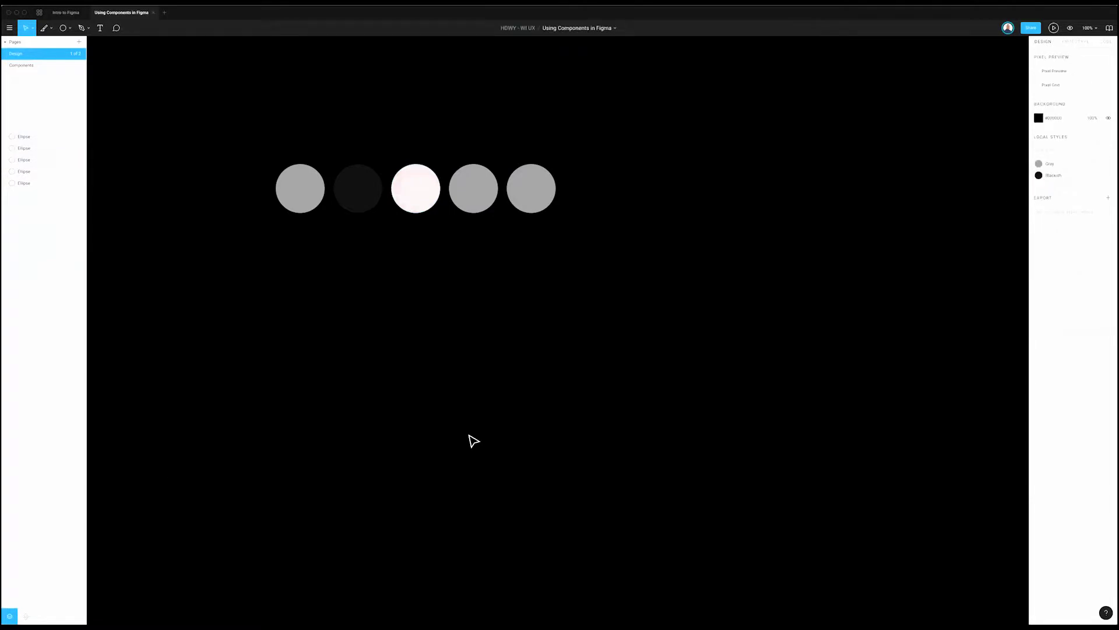
{"action": "left_click", "coordinate": [423, 205]}
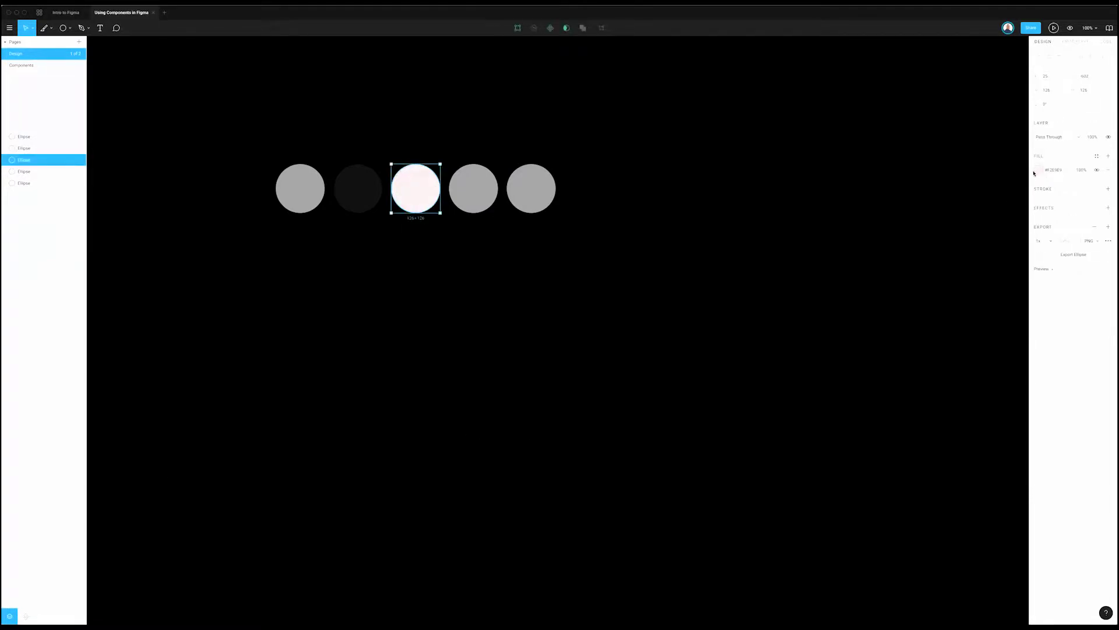
{"action": "left_click", "coordinate": [1036, 171]}
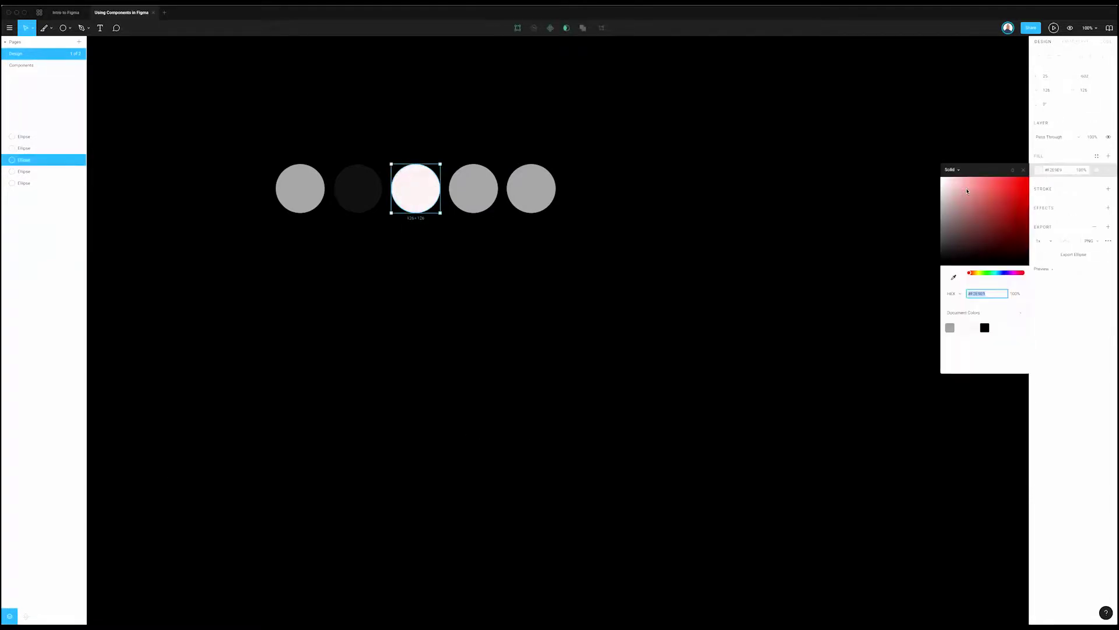
{"action": "left_click", "coordinate": [562, 237]}
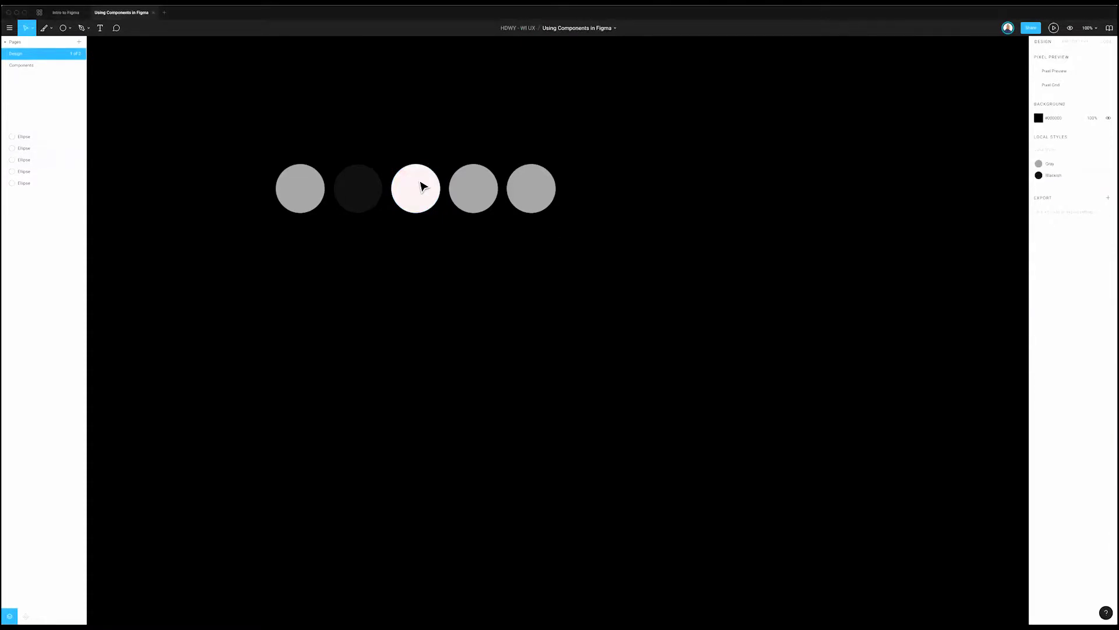
Step: Save the off-white fill as a new colour style named Warm White
{"action": "left_click", "coordinate": [422, 185]}
{"action": "left_click", "coordinate": [1097, 156]}
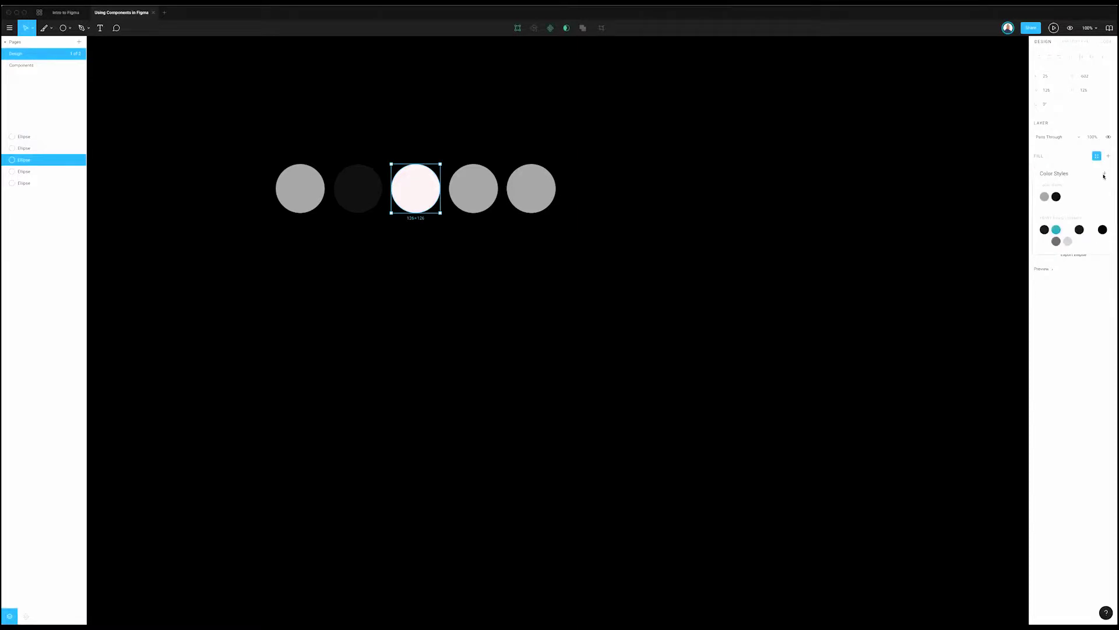
{"action": "left_click", "coordinate": [1103, 174]}
{"action": "type", "text": "Warm White"}
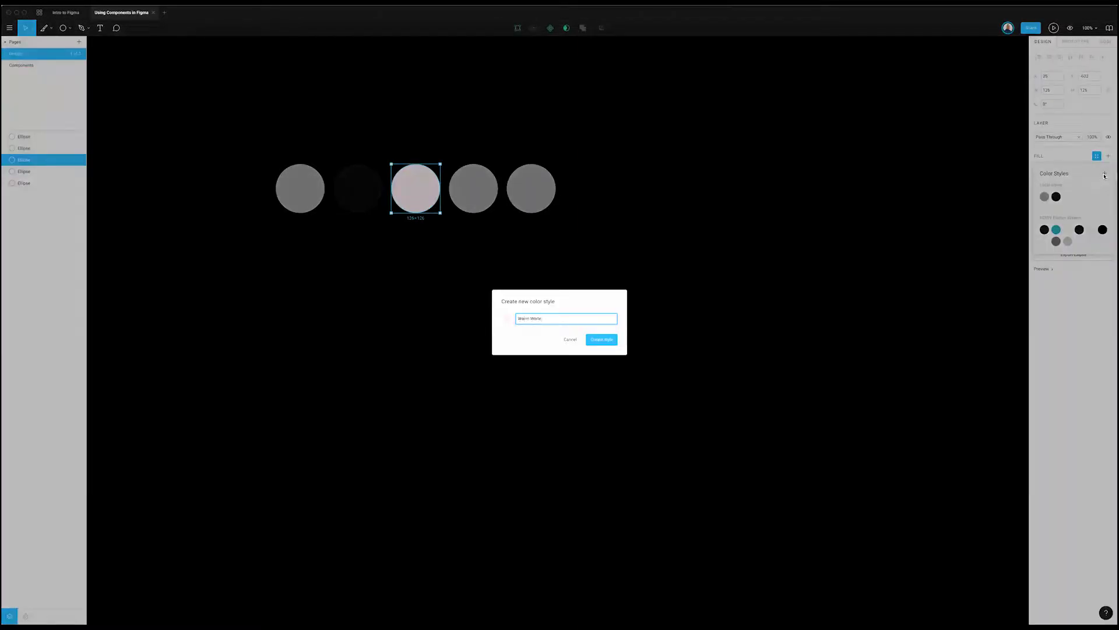
{"action": "key", "text": "Return"}
{"action": "left_click", "coordinate": [490, 388]}
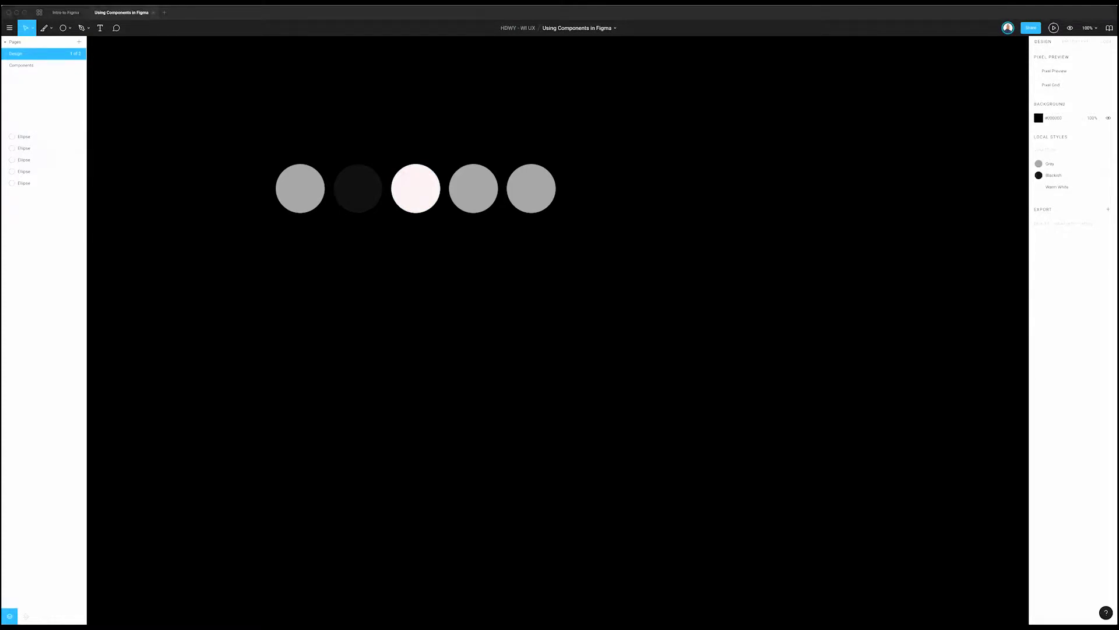
{"action": "left_click", "coordinate": [469, 192]}
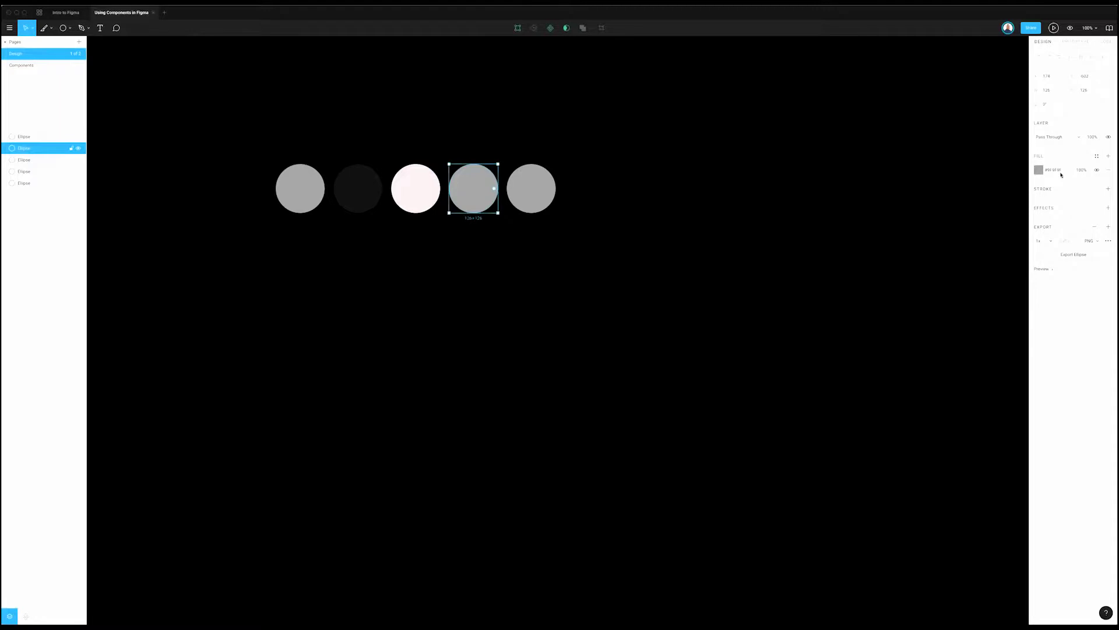
Step: Fill the fourth circle with #EE6C5B and save it as the Orange colour style
{"action": "left_click", "coordinate": [1054, 170]}
{"action": "key", "text": "Return"}
{"action": "left_click", "coordinate": [1097, 157]}
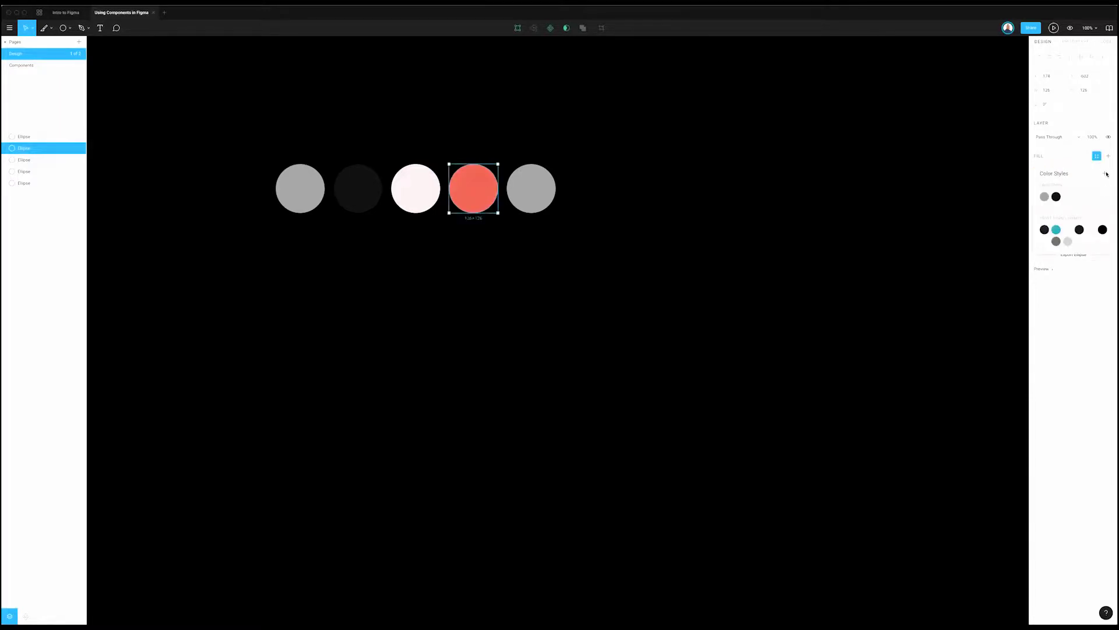
{"action": "left_click", "coordinate": [1107, 173]}
{"action": "type", "text": "Orange"}
{"action": "key", "text": "Return"}
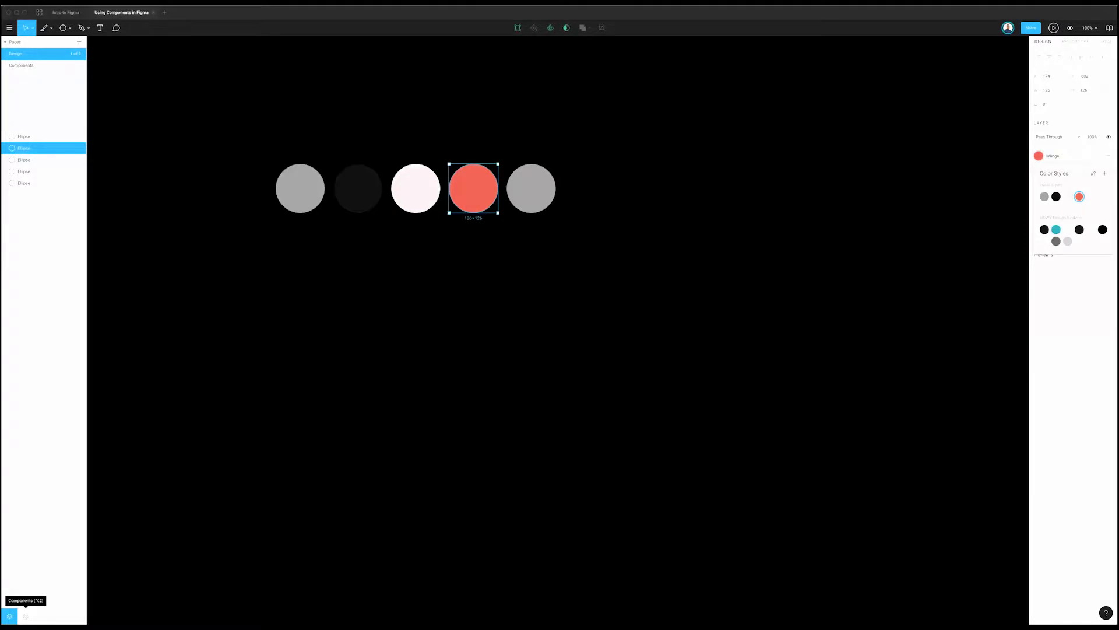
Step: Fill the fifth circle with #BC5548
{"action": "left_click", "coordinate": [549, 193]}
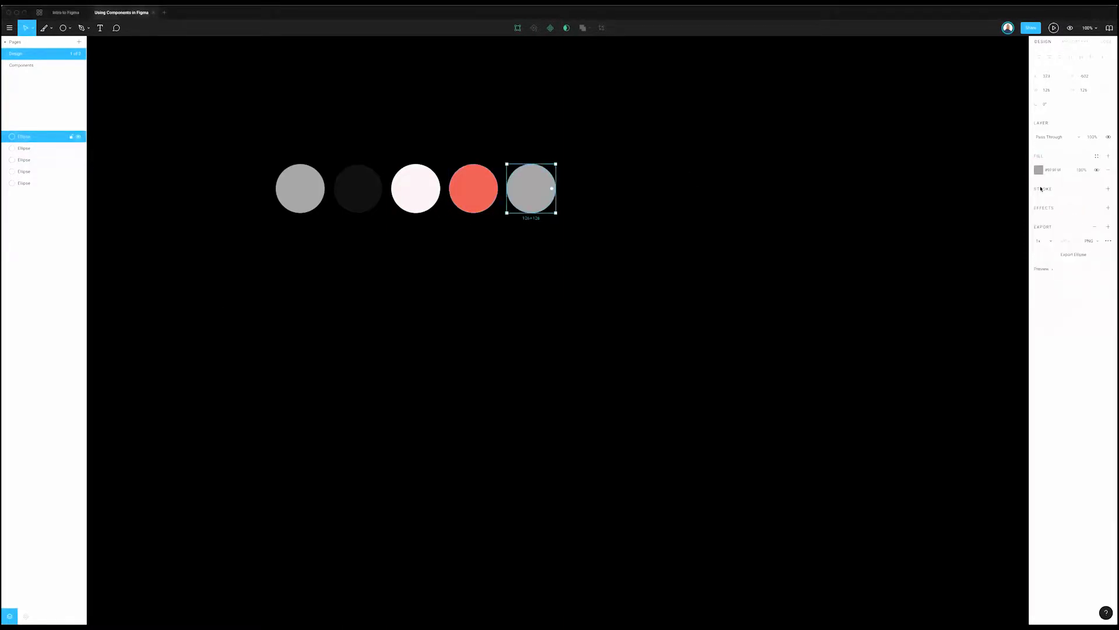
{"action": "left_click", "coordinate": [1066, 171]}
{"action": "type", "text": "BC5548"}
{"action": "key", "text": "Return"}
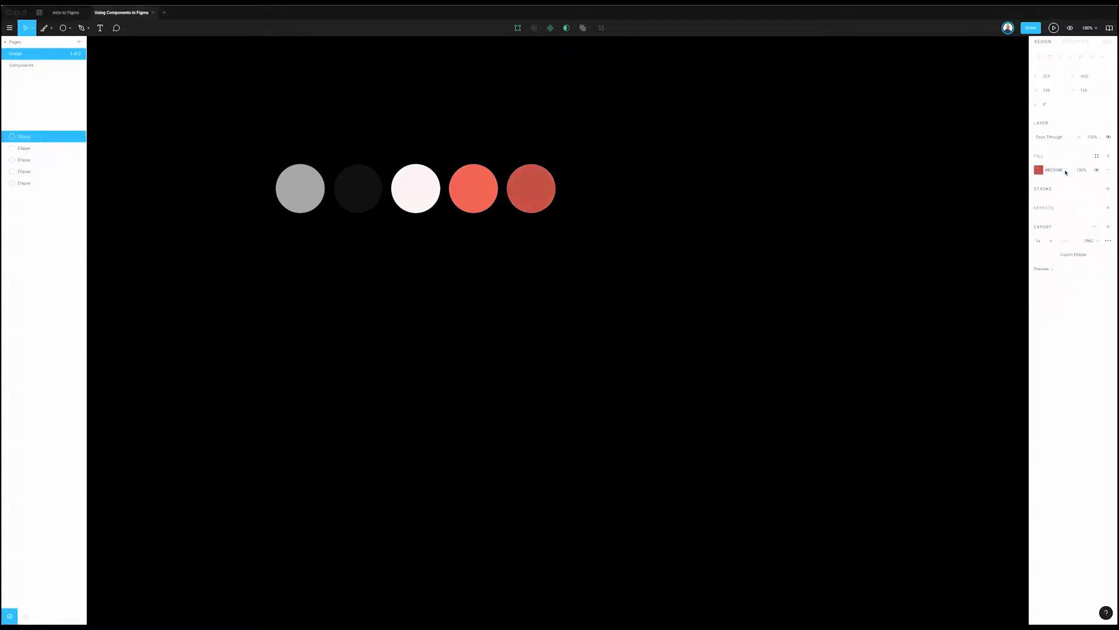
{"action": "left_click", "coordinate": [764, 279]}
Step: Save the fifth circle's fill as the Burnt Orange colour style
{"action": "scroll", "coordinate": [539, 252], "scroll_direction": "right", "scroll_amount": 3}
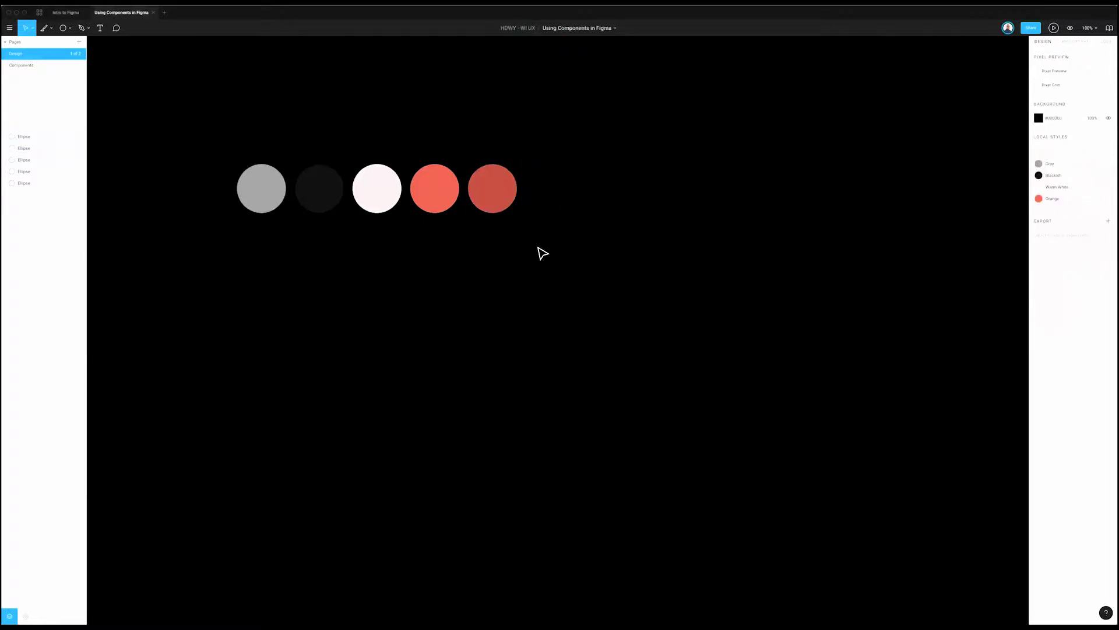
{"action": "left_click", "coordinate": [463, 188]}
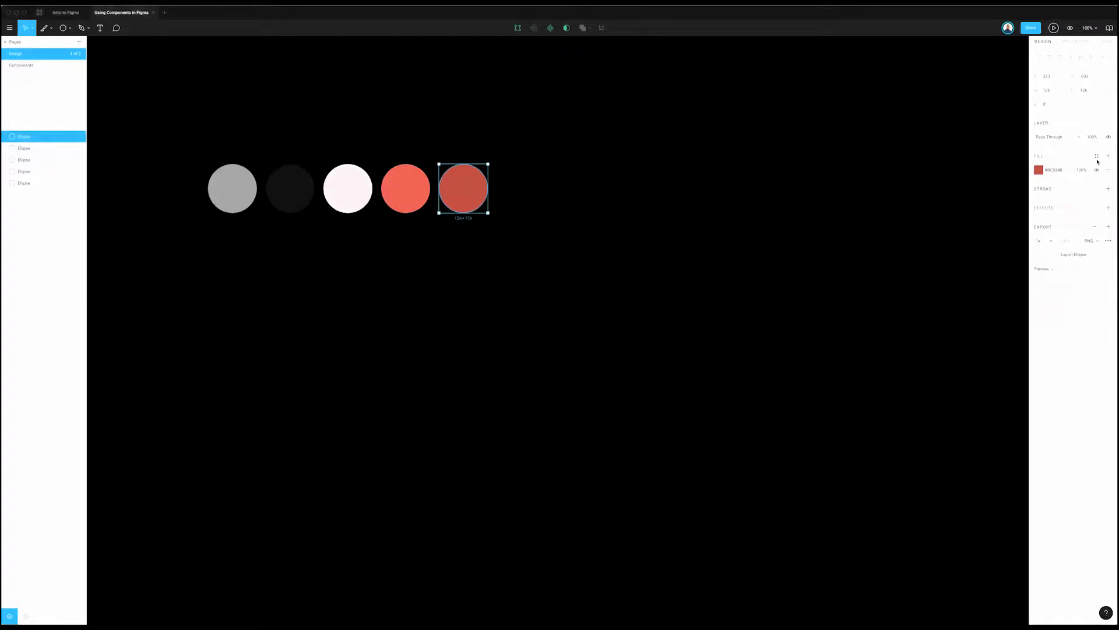
{"action": "left_click", "coordinate": [1097, 157]}
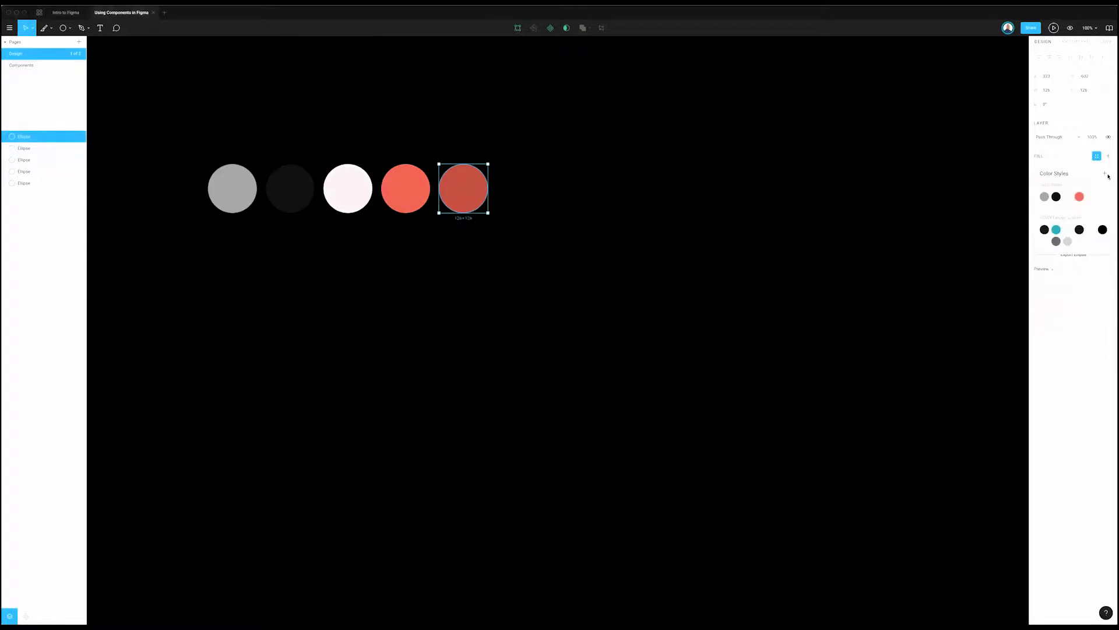
{"action": "left_click", "coordinate": [1107, 174]}
{"action": "type", "text": "Burnt Orange"}
{"action": "key", "text": "Return"}
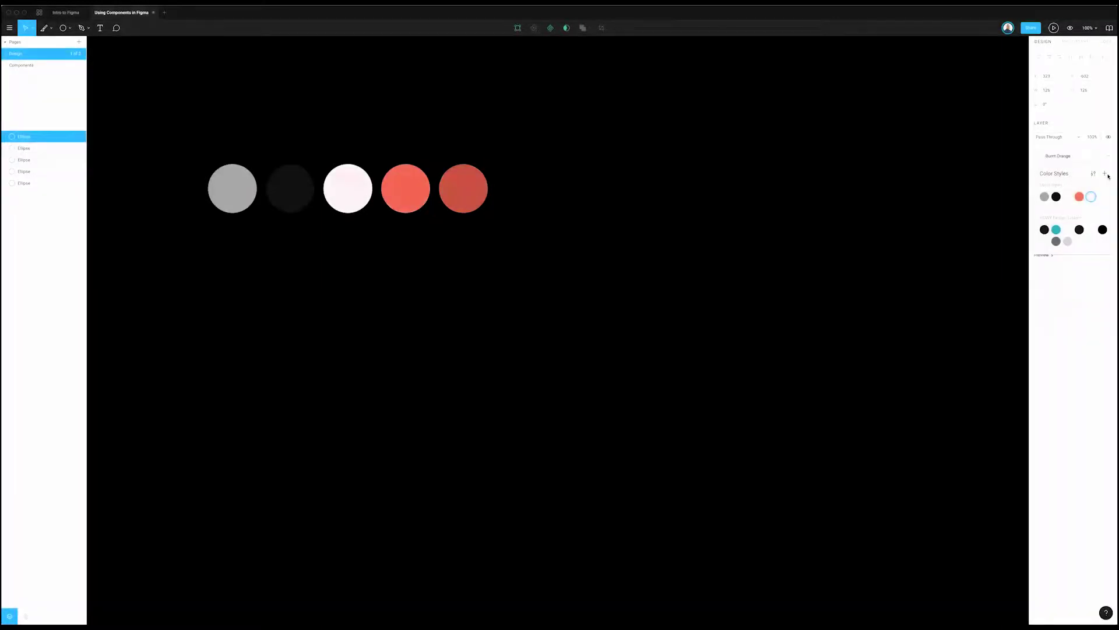
{"action": "left_click", "coordinate": [603, 368]}
Step: Marquee-select all five coloured circles
{"action": "scroll", "coordinate": [631, 344], "scroll_direction": "left", "scroll_amount": 5}
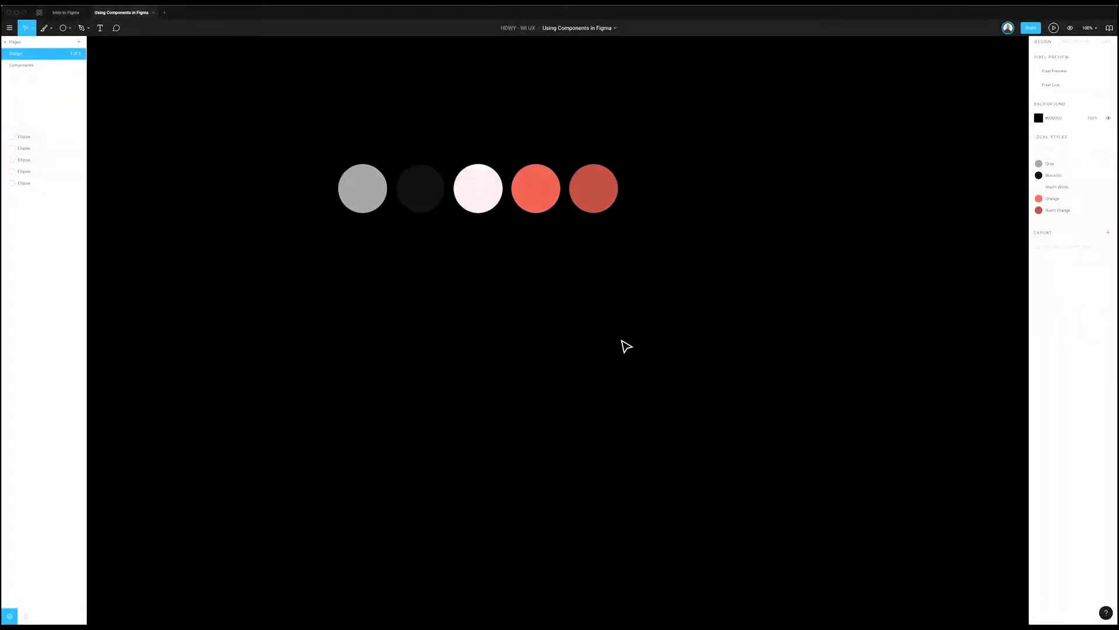
{"action": "scroll", "coordinate": [619, 344], "scroll_direction": "right", "scroll_amount": 4}
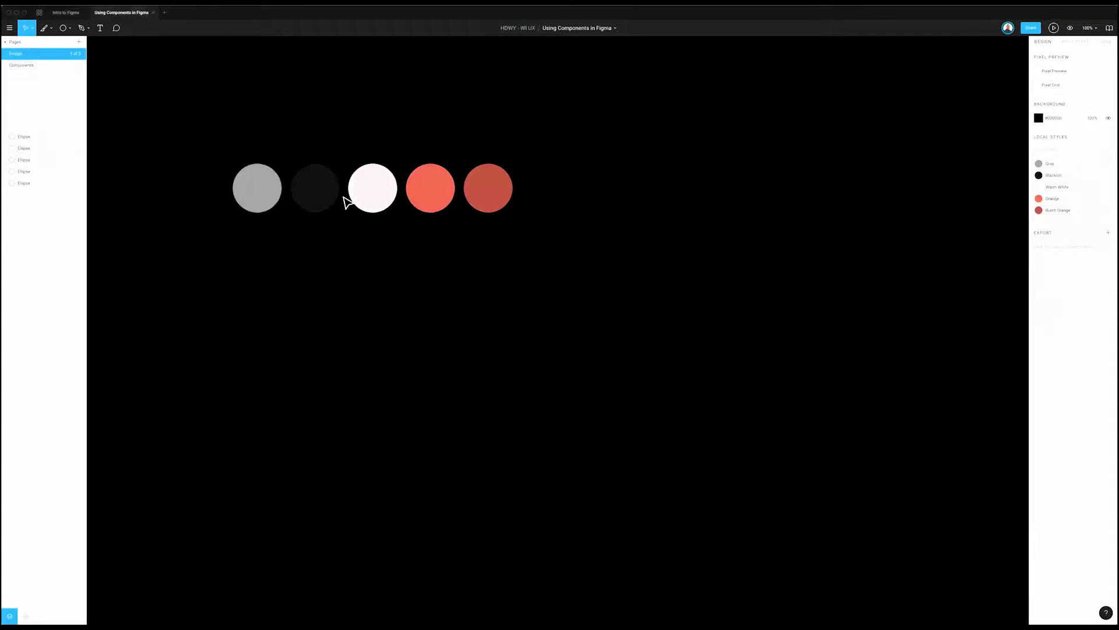
{"action": "left_click_drag", "start_coordinate": [580, 125], "coordinate": [200, 231]}
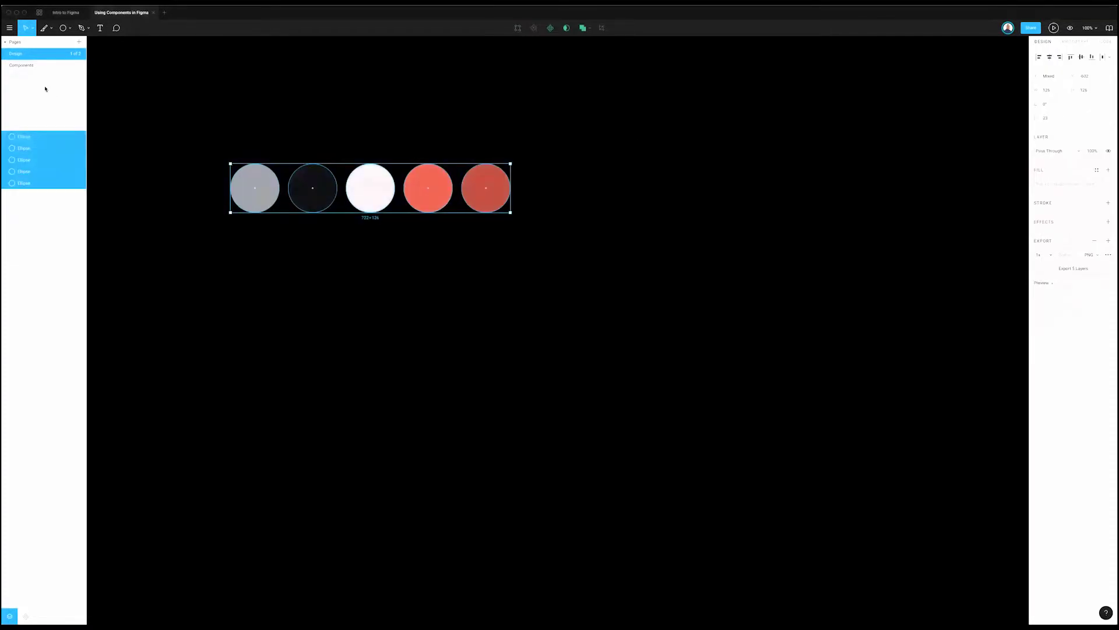
Step: Cut the five circles from the Design page and paste them onto the Components page
{"action": "key", "text": "ctrl+x"}
{"action": "key", "text": "Page_Down"}
{"action": "key", "text": "ctrl+v"}
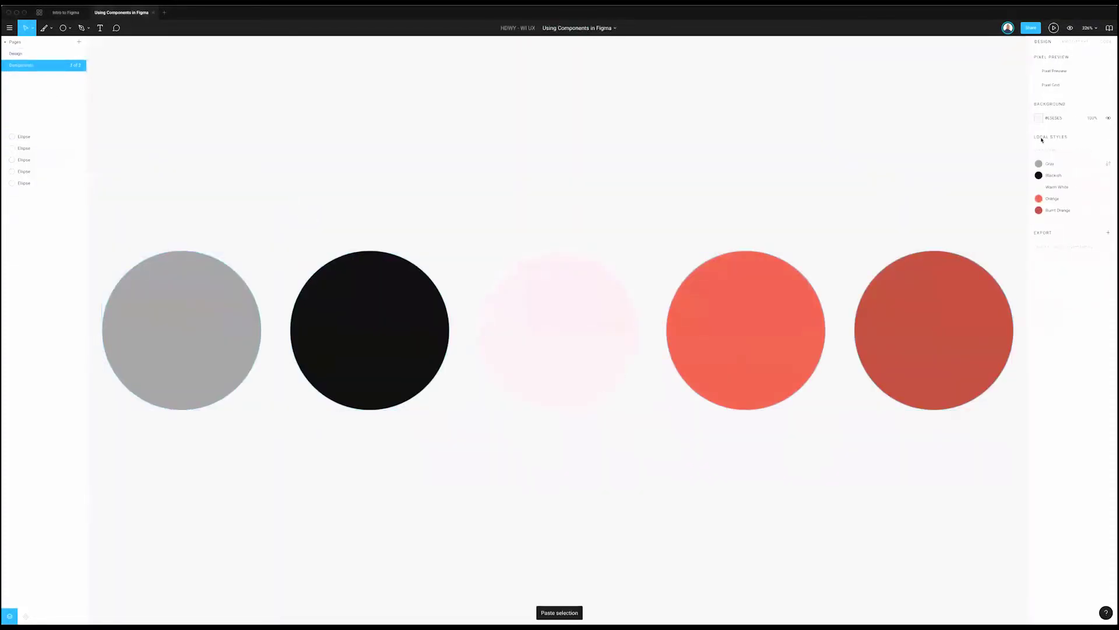
Step: Give the Components page a black background
{"action": "left_click", "coordinate": [1038, 118]}
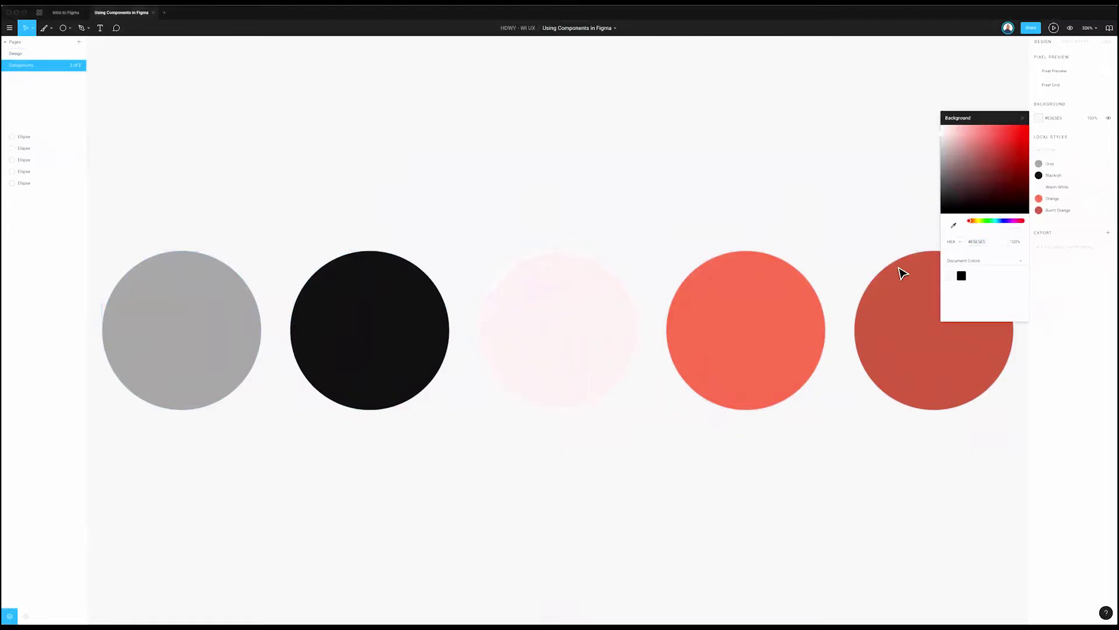
{"action": "left_click", "coordinate": [961, 275]}
{"action": "scroll", "coordinate": [692, 276], "scroll_direction": "down", "scroll_amount": 5}
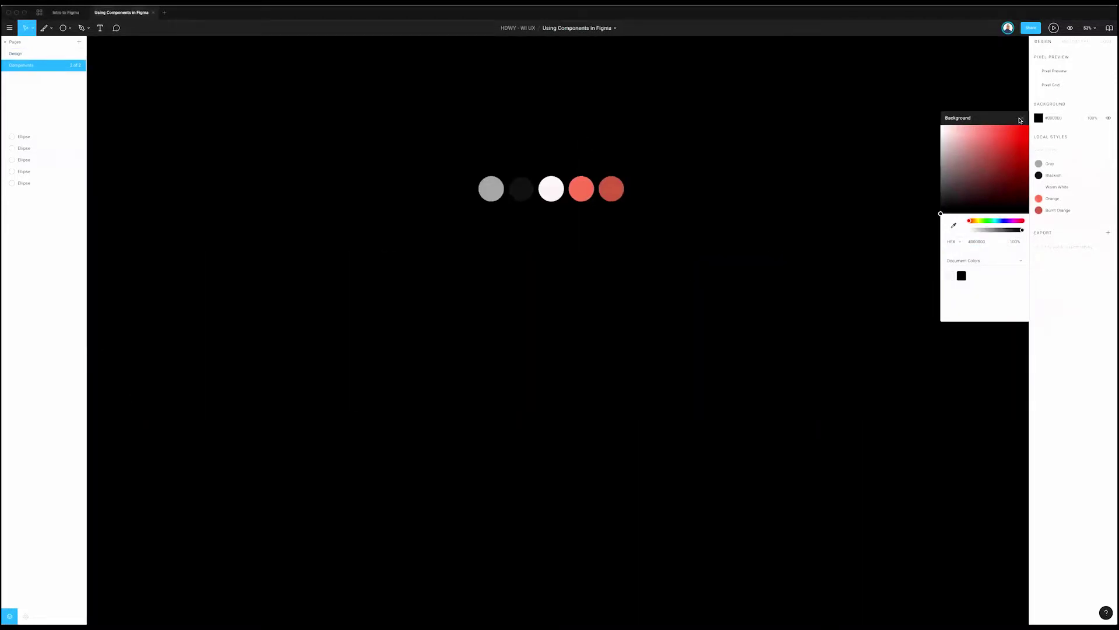
{"action": "left_click", "coordinate": [1020, 121]}
{"action": "scroll", "coordinate": [925, 173], "scroll_direction": "right", "scroll_amount": 5}
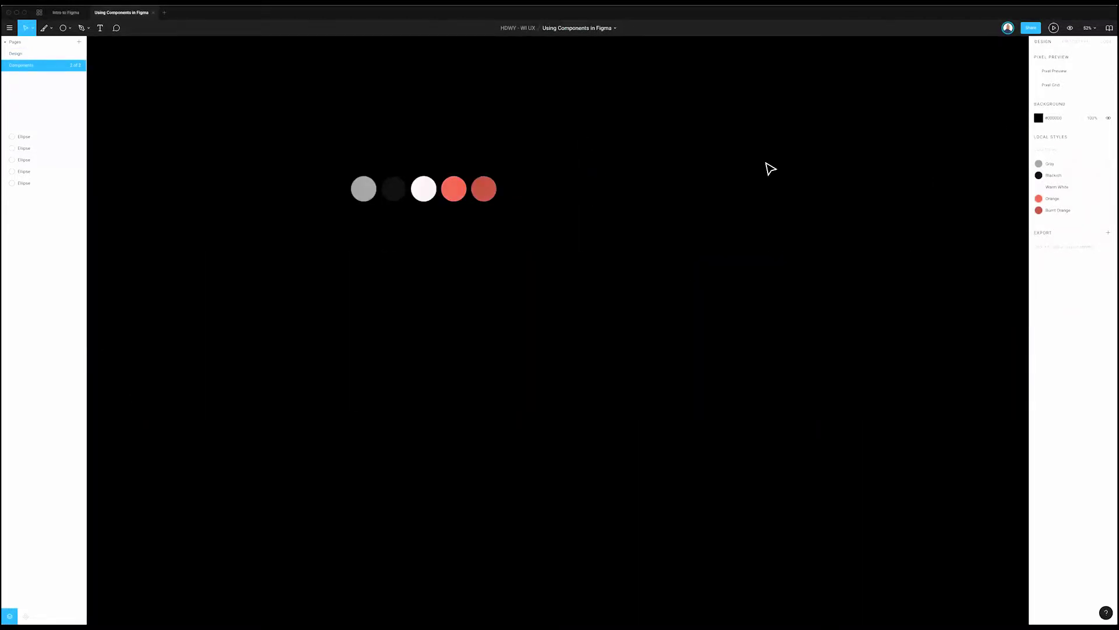
{"action": "scroll", "coordinate": [769, 169], "scroll_direction": "up", "scroll_amount": 2}
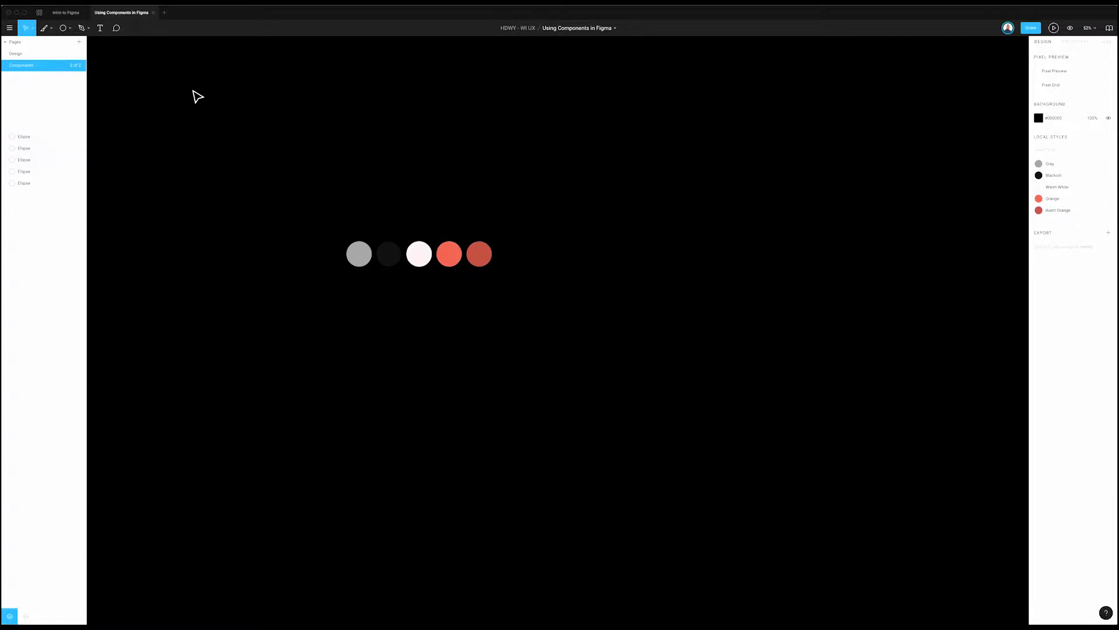
Step: Clear the circle selection and go back to the now-empty Design page
{"action": "scroll", "coordinate": [142, 78], "scroll_direction": "right", "scroll_amount": 1}
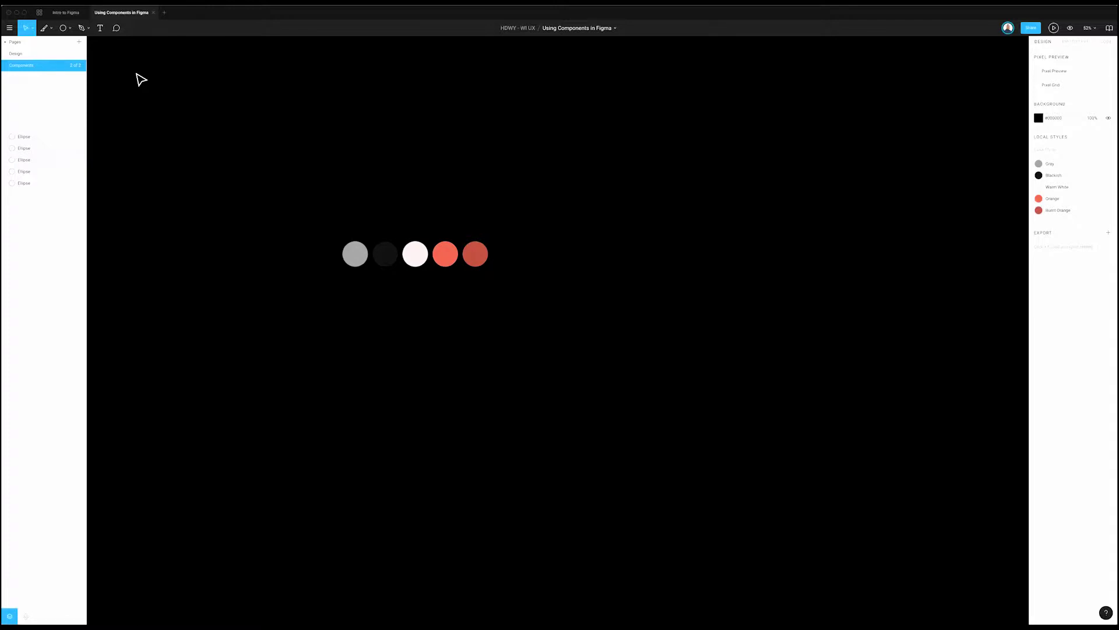
{"action": "left_click_drag", "start_coordinate": [182, 100], "coordinate": [562, 213]}
{"action": "left_click_drag", "start_coordinate": [638, 244], "coordinate": [317, 313]}
{"action": "left_click", "coordinate": [125, 130]}
{"action": "left_click", "coordinate": [33, 57]}
{"action": "left_click_drag", "start_coordinate": [761, 150], "coordinate": [400, 393]}
{"action": "left_click", "coordinate": [45, 68]}
{"action": "left_click", "coordinate": [51, 59]}
{"action": "left_click", "coordinate": [52, 65]}
{"action": "left_click", "coordinate": [23, 53]}
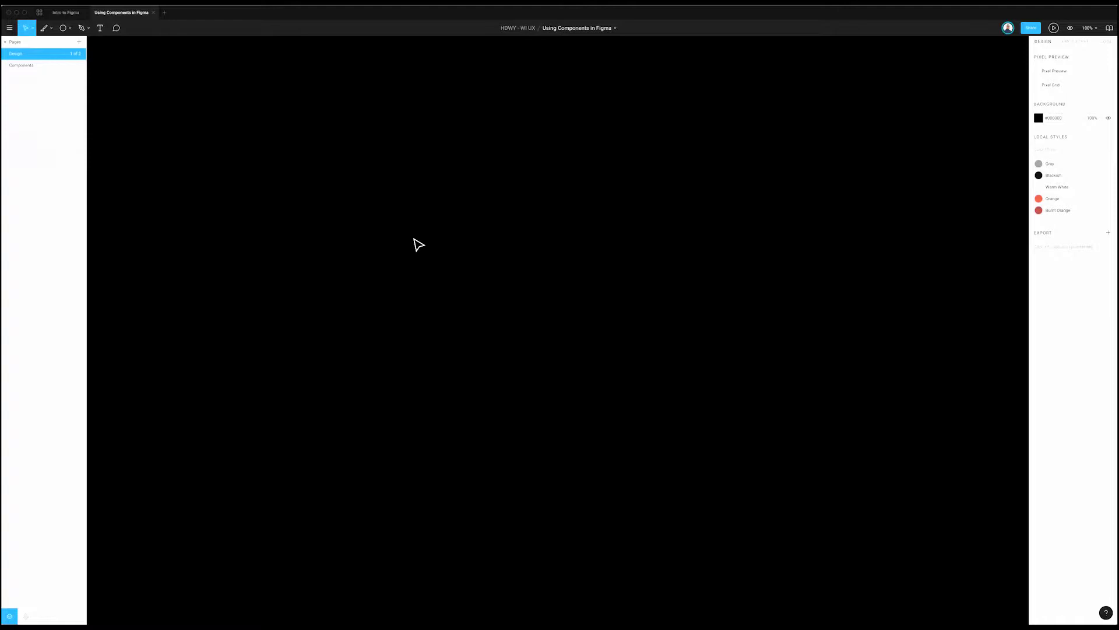
{"action": "left_click", "coordinate": [68, 12]}
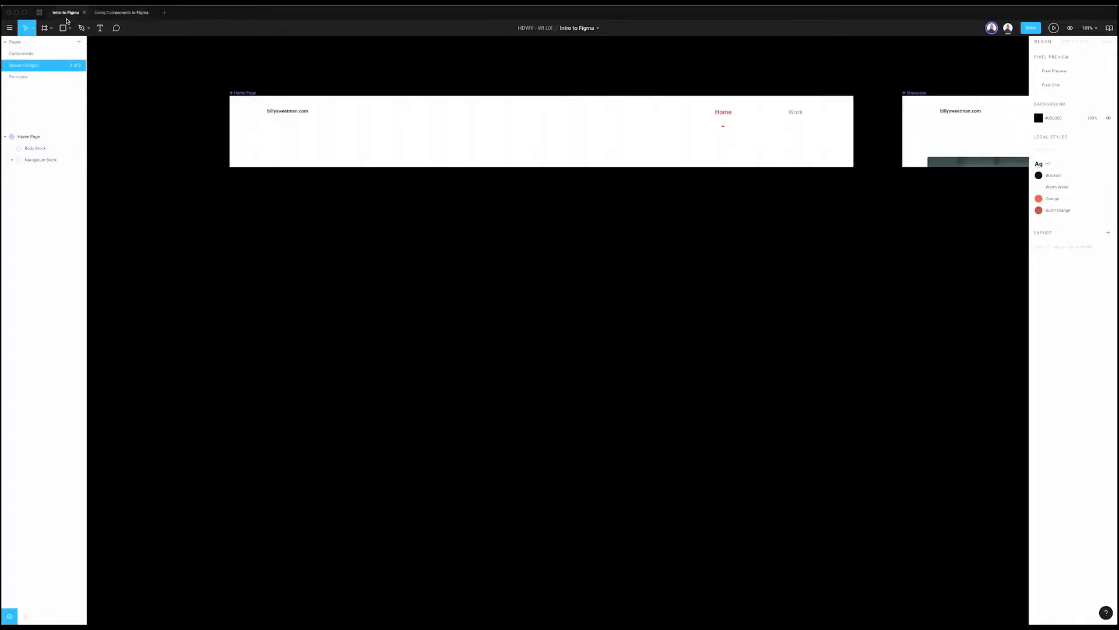
{"action": "left_click", "coordinate": [121, 12]}
{"action": "left_click", "coordinate": [41, 66]}
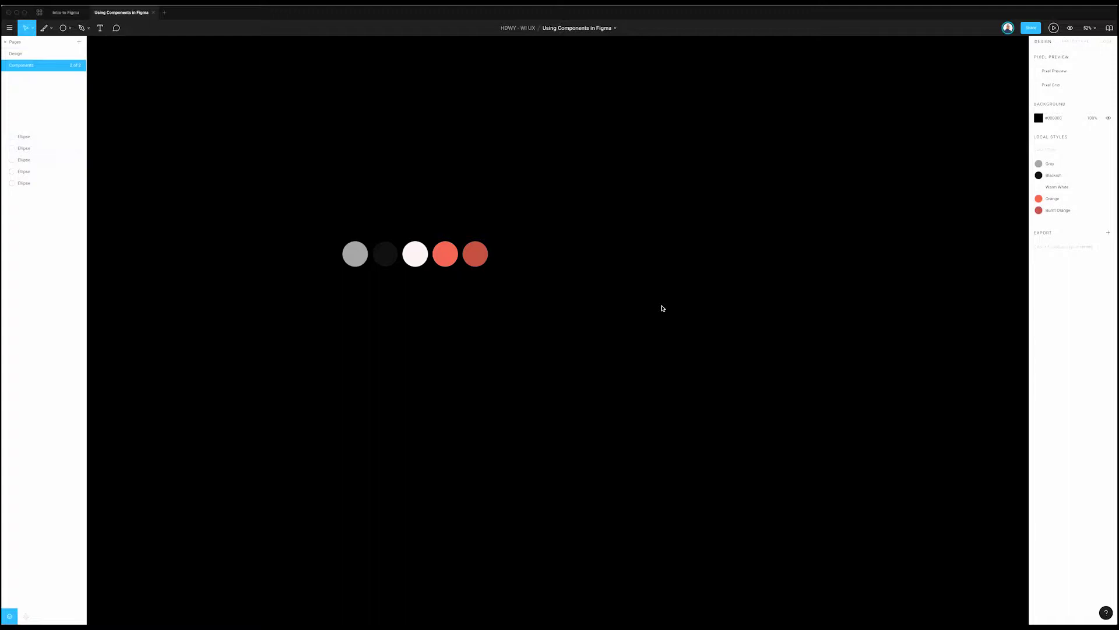
{"action": "scroll", "coordinate": [758, 326], "scroll_direction": "down", "scroll_amount": 1}
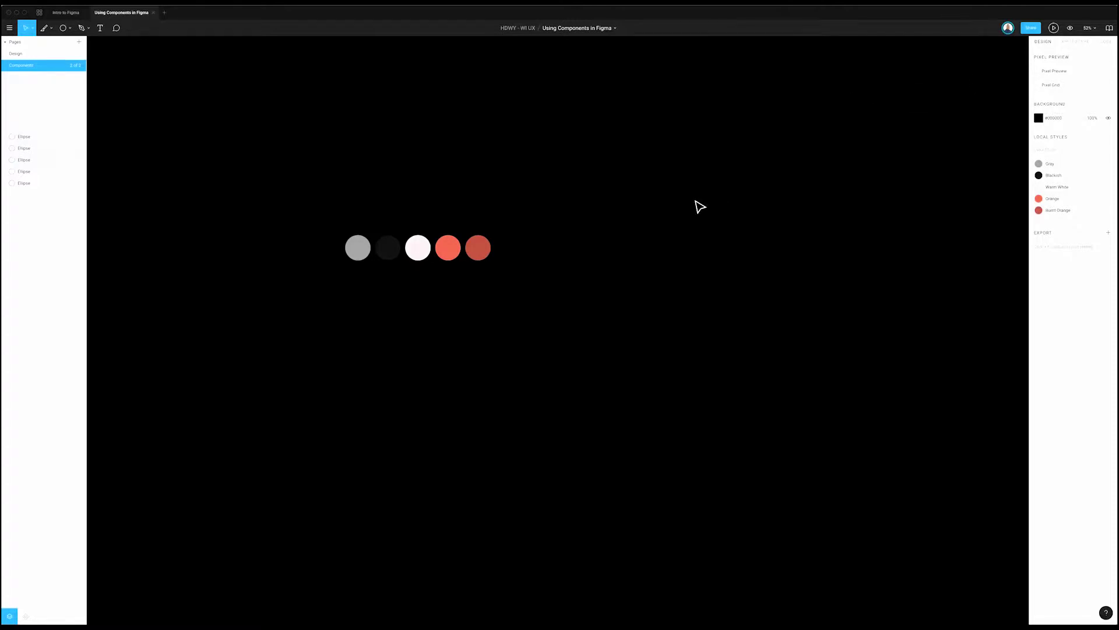
{"action": "scroll", "coordinate": [152, 145], "scroll_direction": "right", "scroll_amount": 4}
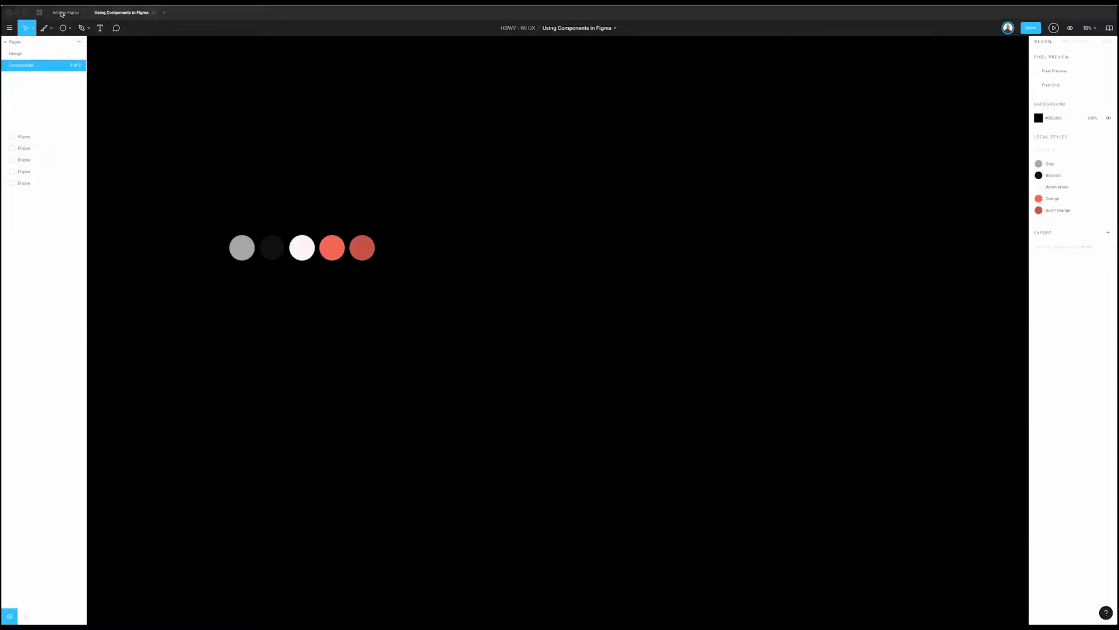
{"action": "left_click", "coordinate": [62, 13]}
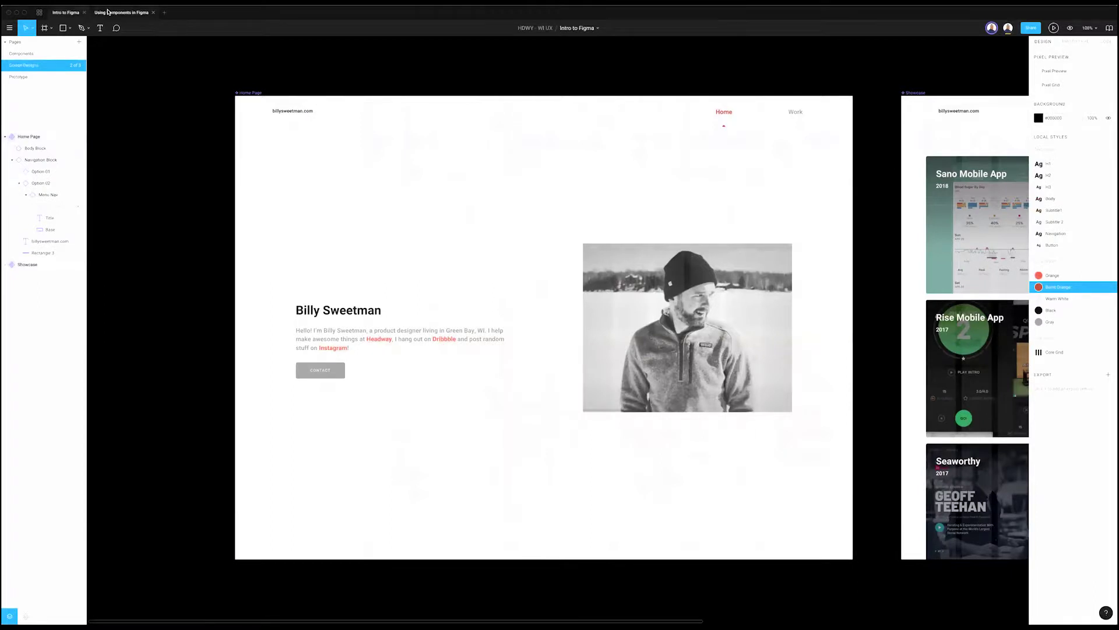
{"action": "left_click", "coordinate": [110, 13]}
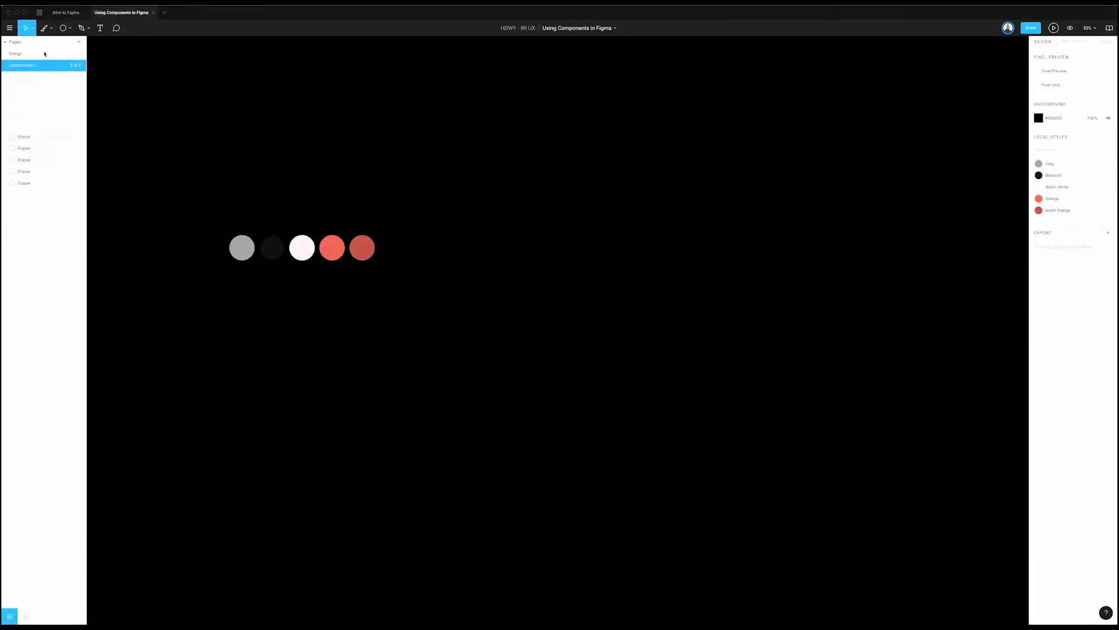
{"action": "left_click", "coordinate": [44, 53]}
Step: Place a small default white frame on the Design page, then return to Components
{"action": "key", "text": "f"}
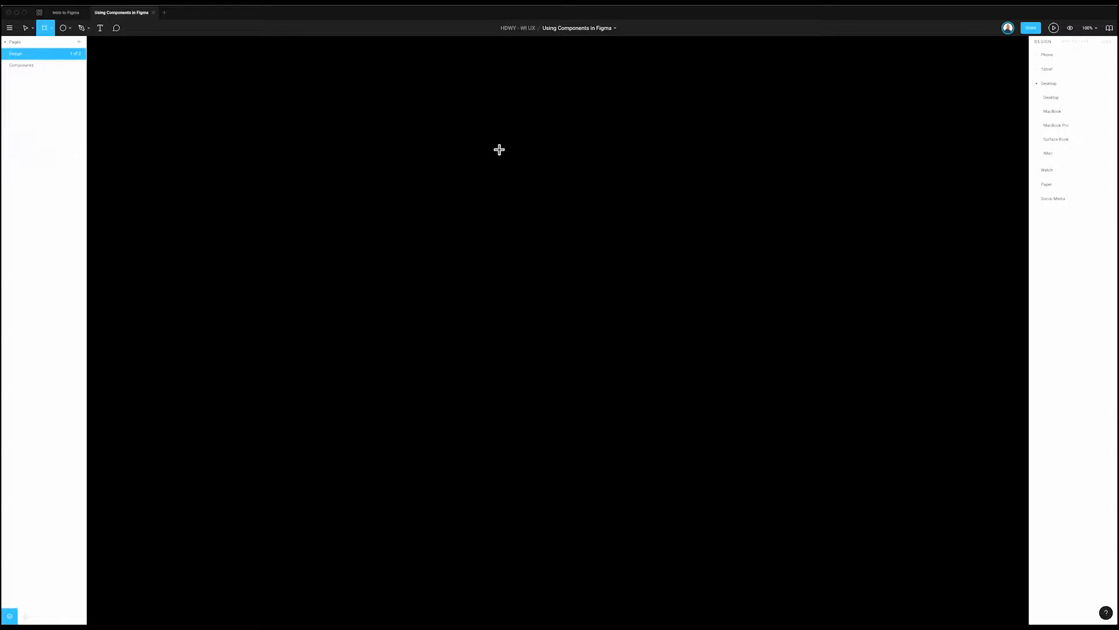
{"action": "left_click", "coordinate": [1037, 56]}
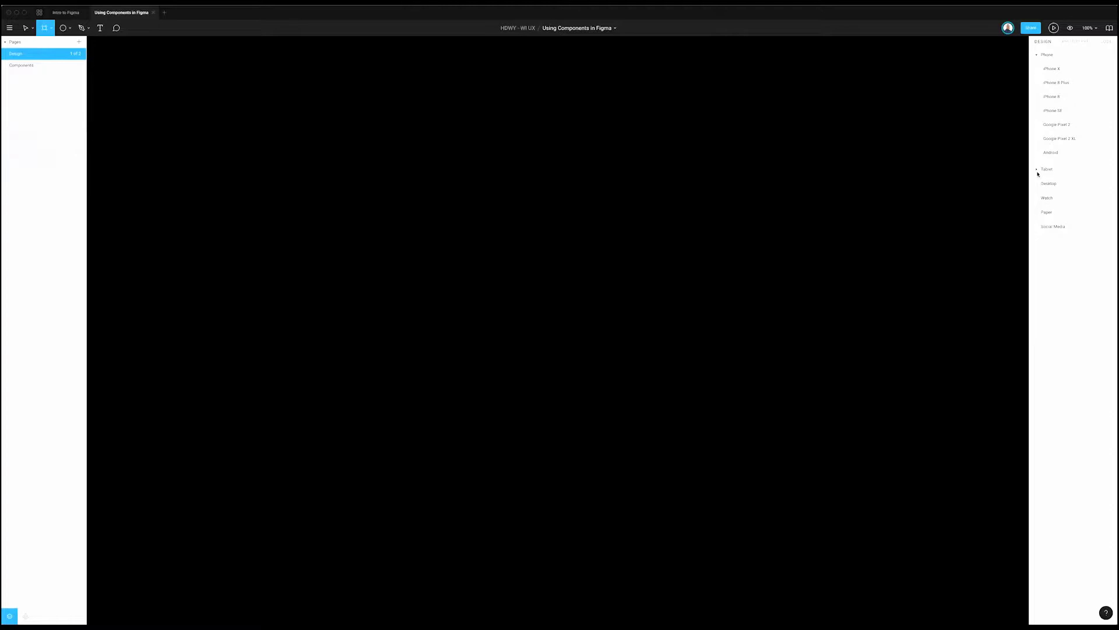
{"action": "left_click", "coordinate": [1039, 182]}
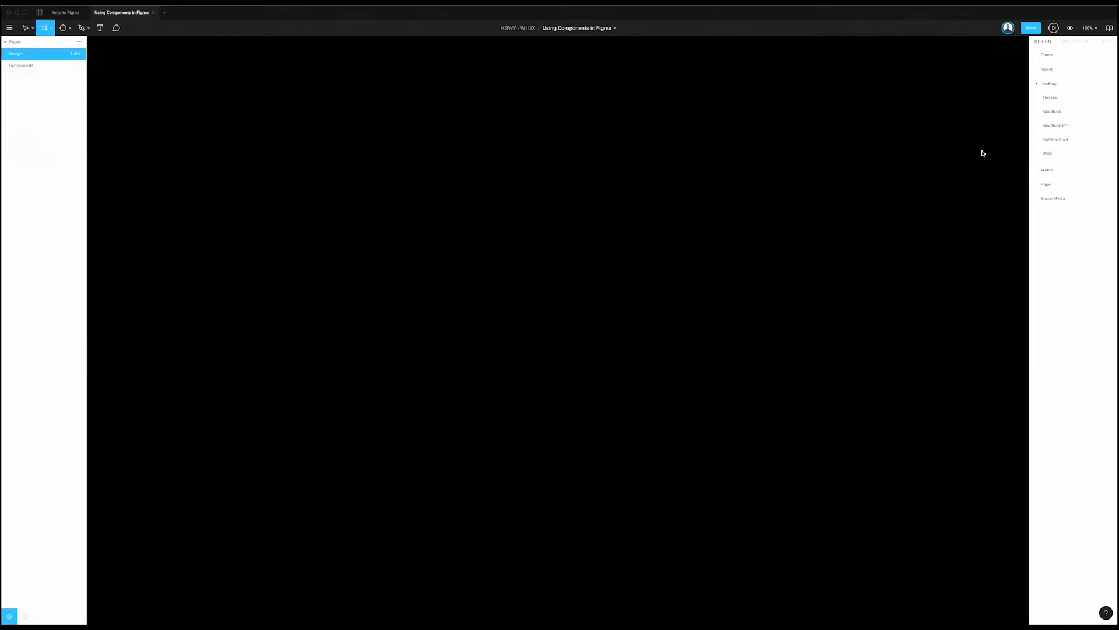
{"action": "left_click", "coordinate": [712, 203]}
{"action": "left_click", "coordinate": [341, 49]}
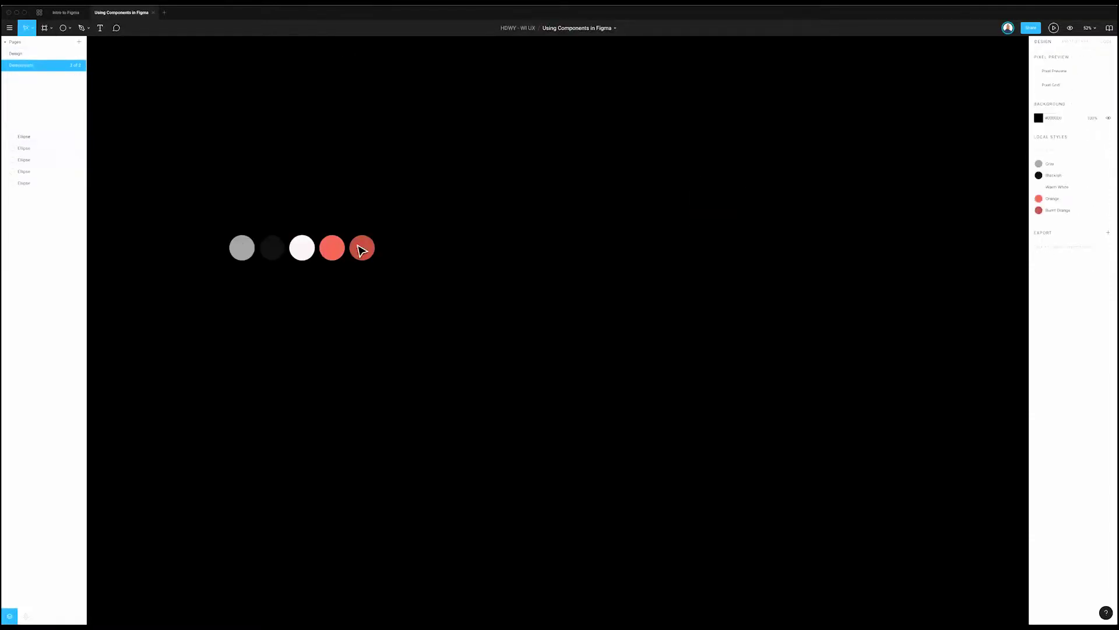
Step: Duplicate the Burnt Orange circle and detach the copy's fill into a plain #BC5548 colour
{"action": "left_click", "coordinate": [359, 248]}
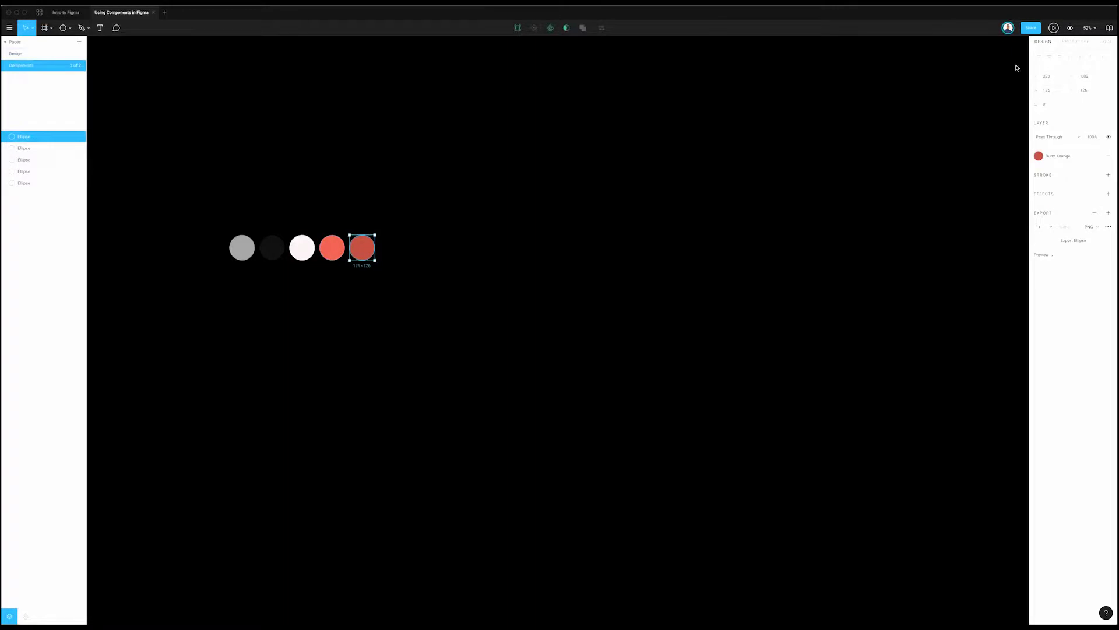
{"action": "left_click", "coordinate": [1062, 157]}
{"action": "key", "text": "Escape"}
{"action": "left_click", "coordinate": [364, 249]}
{"action": "key", "text": "super+d"}
{"action": "left_click", "coordinate": [1096, 156]}
{"action": "left_click", "coordinate": [1038, 170]}
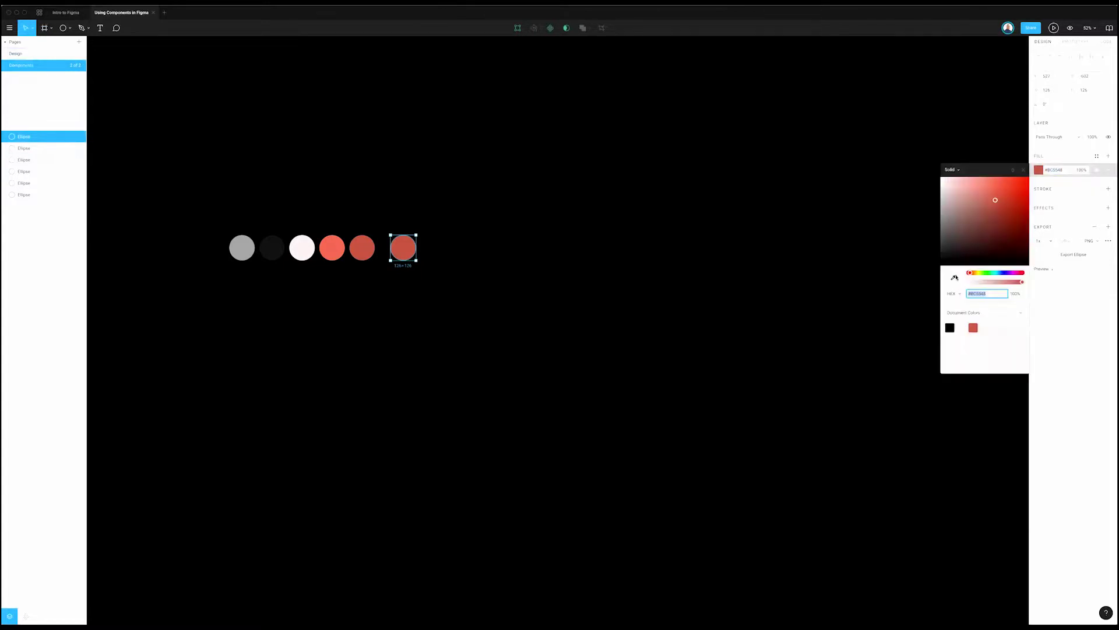
{"action": "left_click", "coordinate": [953, 279]}
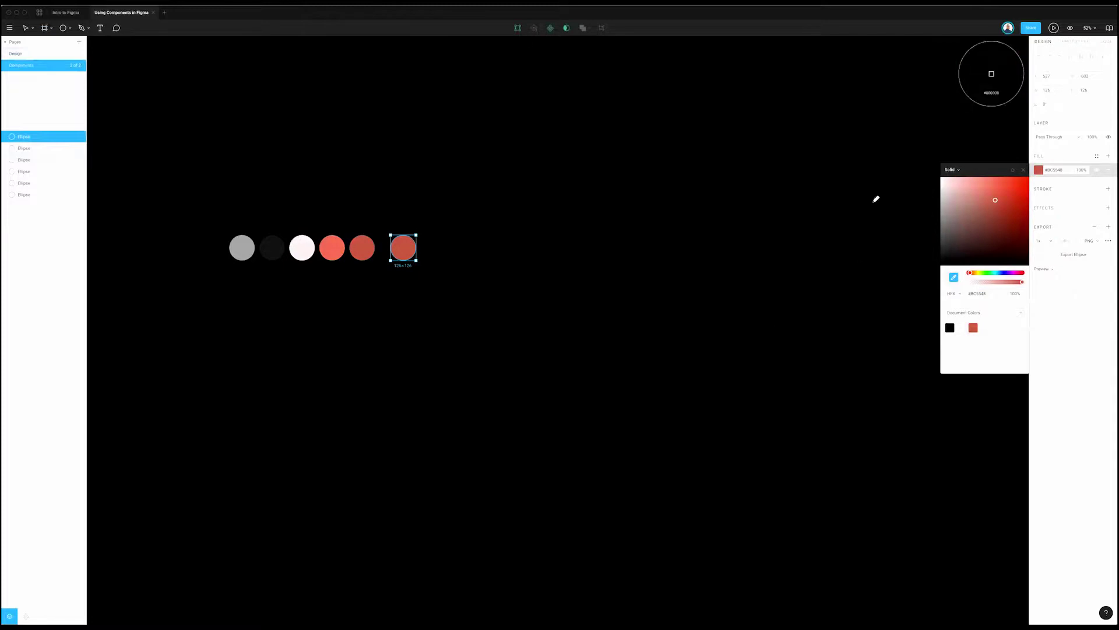
{"action": "left_click", "coordinate": [1024, 170]}
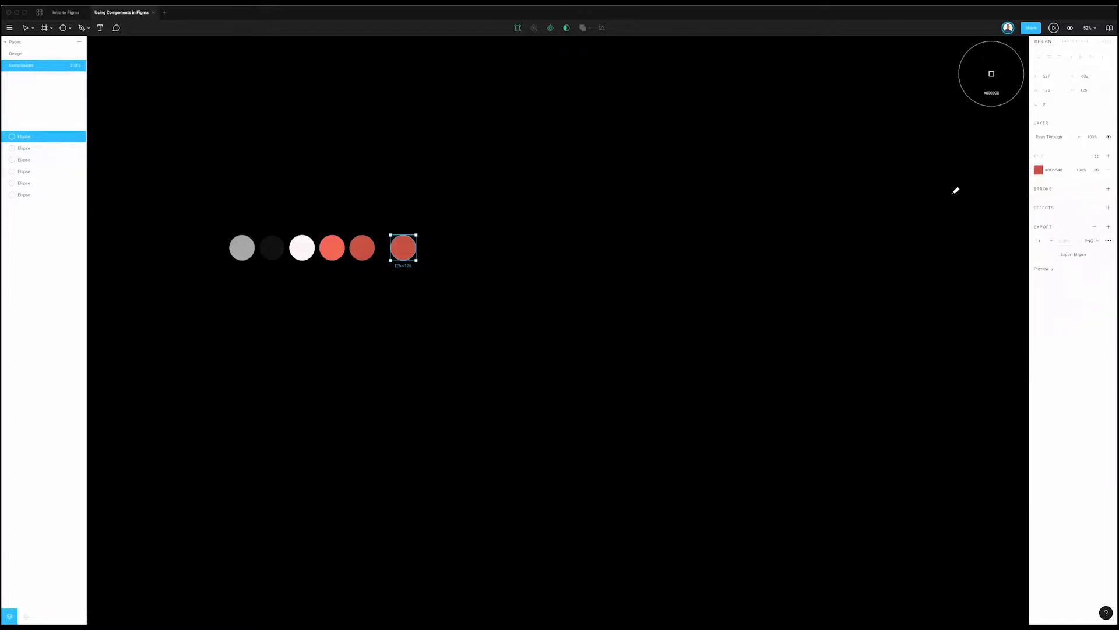
{"action": "left_click", "coordinate": [46, 3]}
{"action": "left_click", "coordinate": [46, 3]}
{"action": "left_click", "coordinate": [564, 294]}
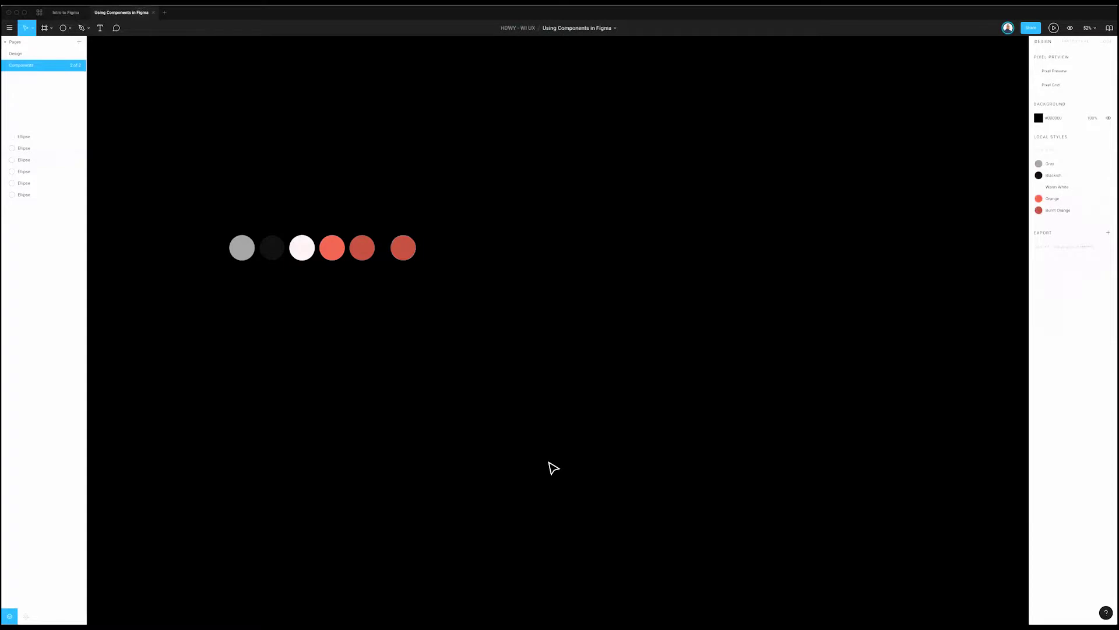
Step: Draw a large square below the circles and fill it with the rise.jpg image
{"action": "left_click_drag", "start_coordinate": [595, 284], "coordinate": [766, 455]}
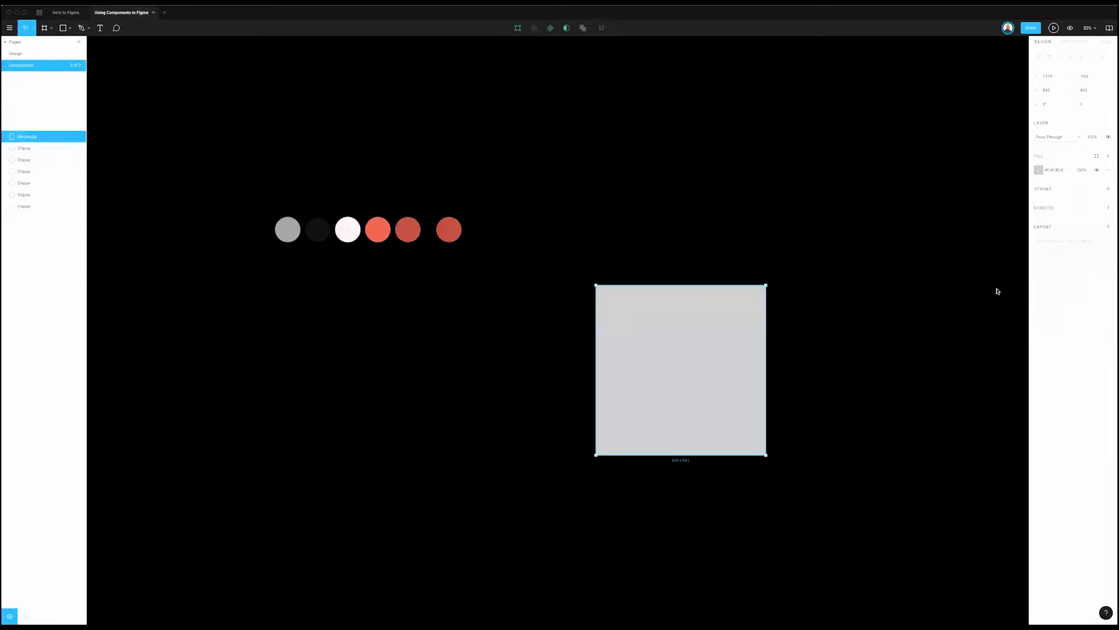
{"action": "left_click", "coordinate": [1038, 169]}
{"action": "left_click", "coordinate": [949, 170]}
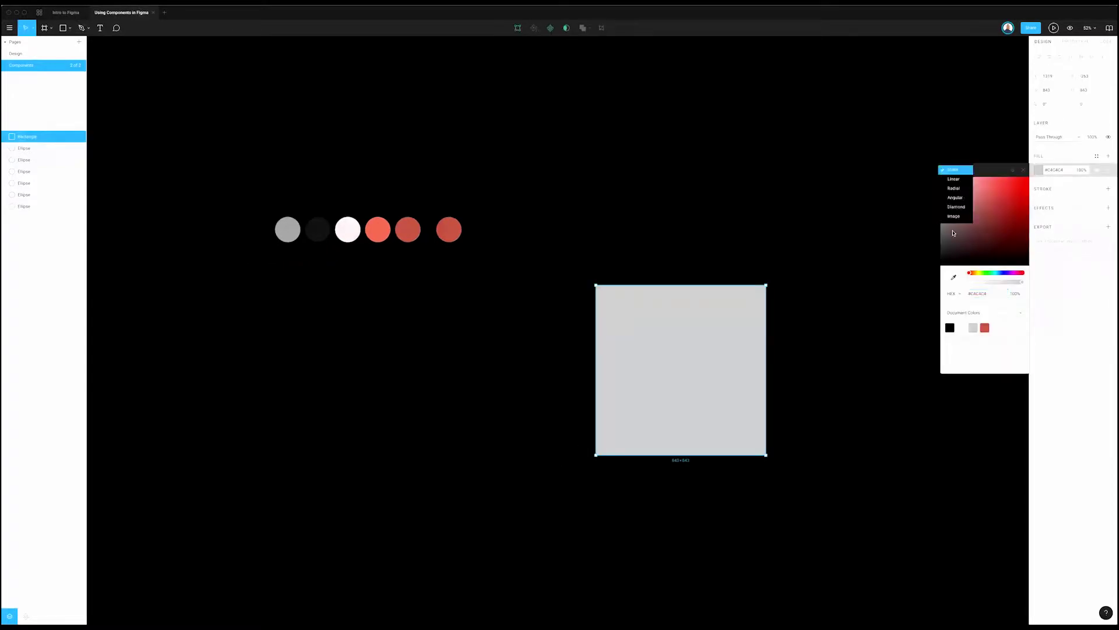
{"action": "left_click", "coordinate": [954, 217]}
{"action": "left_click", "coordinate": [985, 226]}
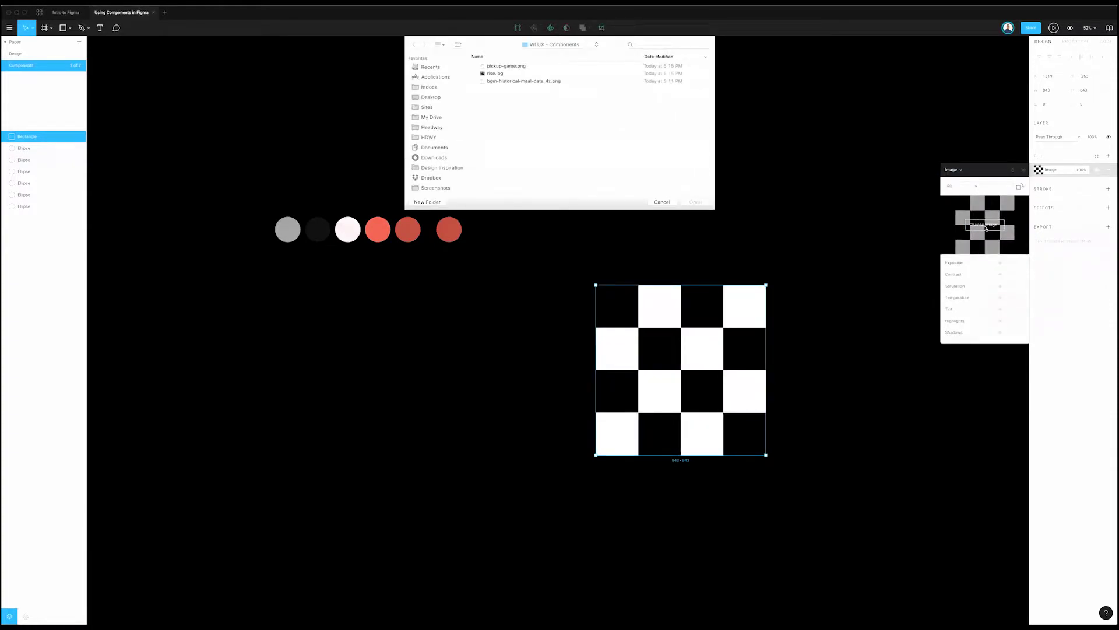
{"action": "left_click", "coordinate": [517, 73]}
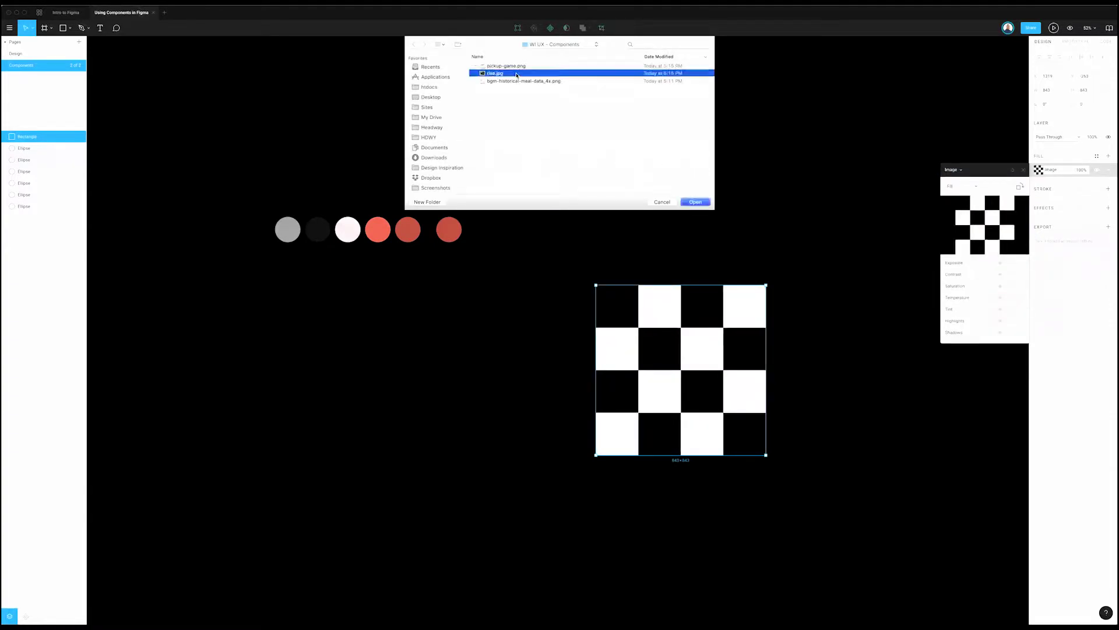
{"action": "double_click", "coordinate": [517, 73]}
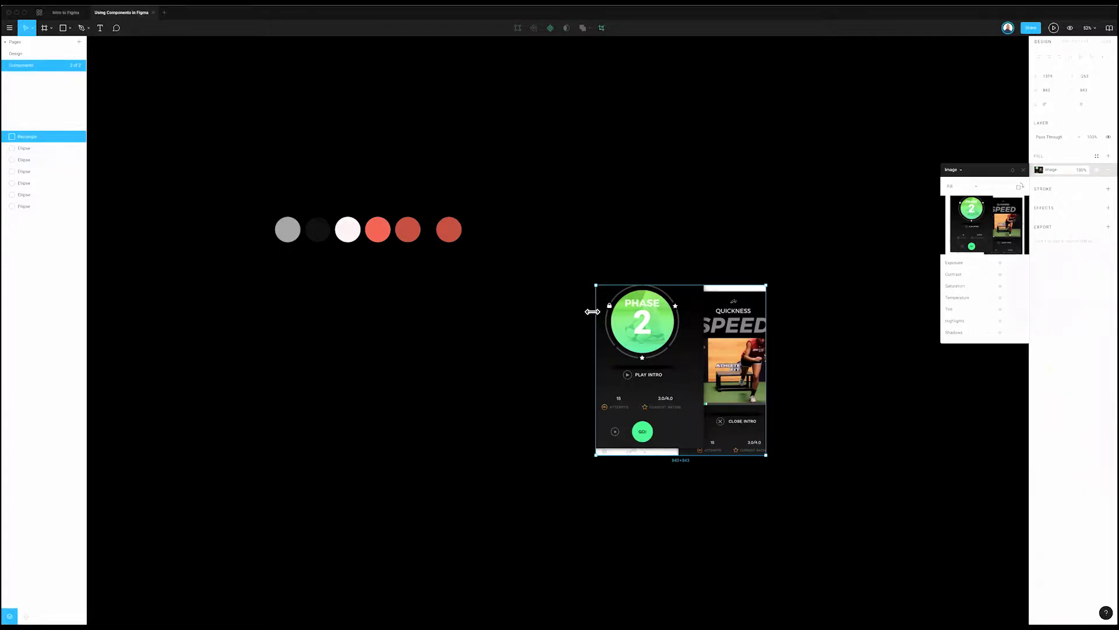
Step: Widen the image rectangle and set its image scaling to Fit
{"action": "left_click_drag", "start_coordinate": [592, 311], "coordinate": [542, 324]}
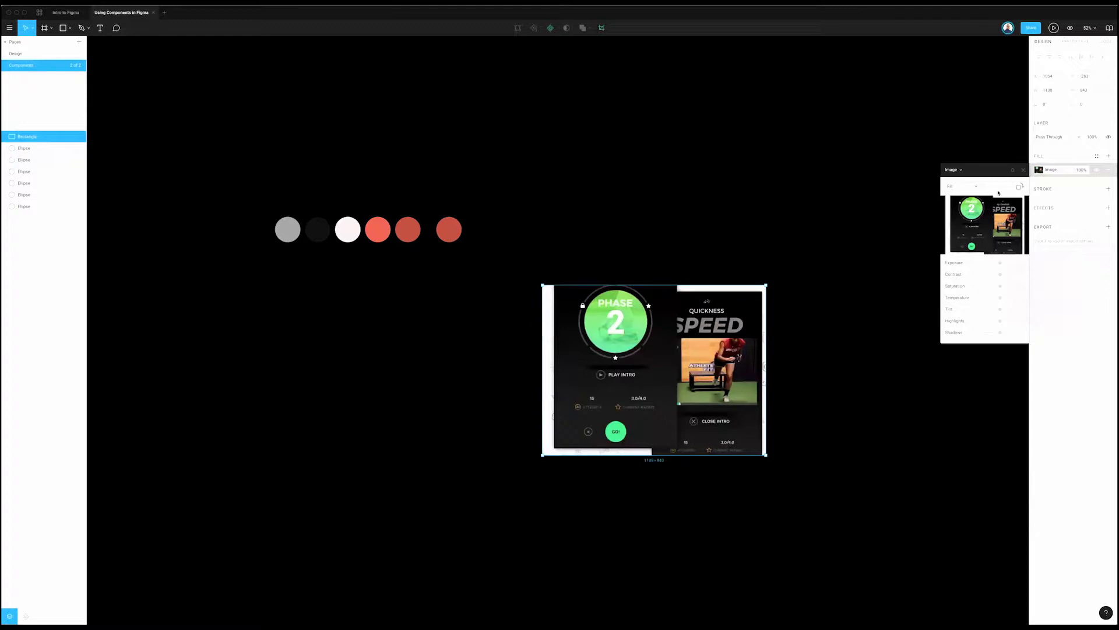
{"action": "left_click", "coordinate": [975, 187]}
{"action": "left_click", "coordinate": [958, 193]}
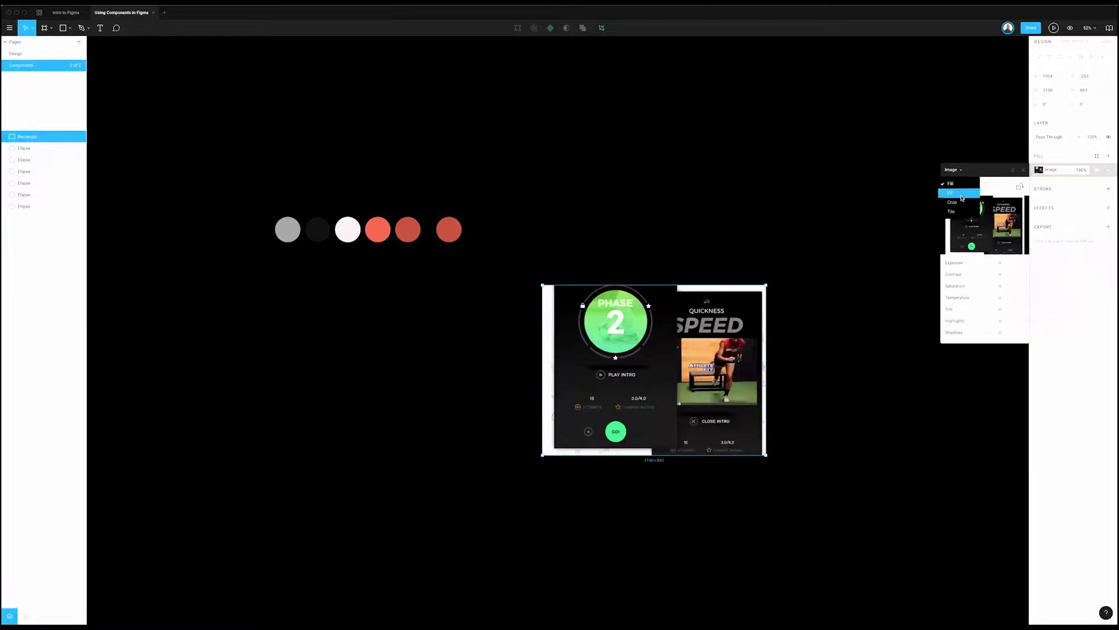
{"action": "scroll", "coordinate": [721, 331], "scroll_direction": "right", "scroll_amount": 1}
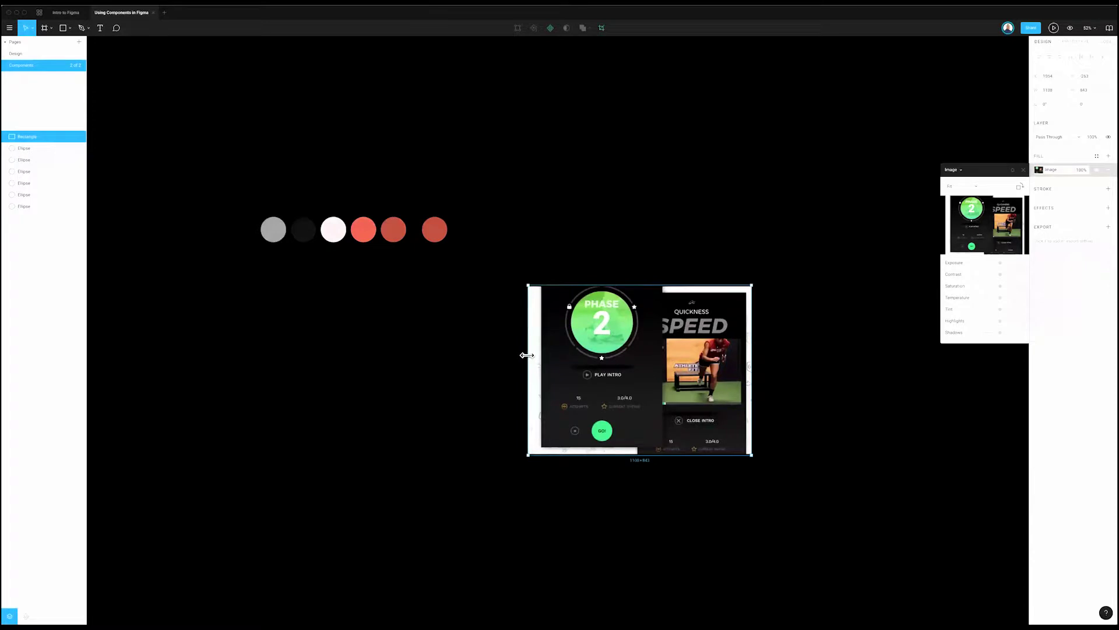
{"action": "left_click_drag", "start_coordinate": [527, 355], "coordinate": [450, 366]}
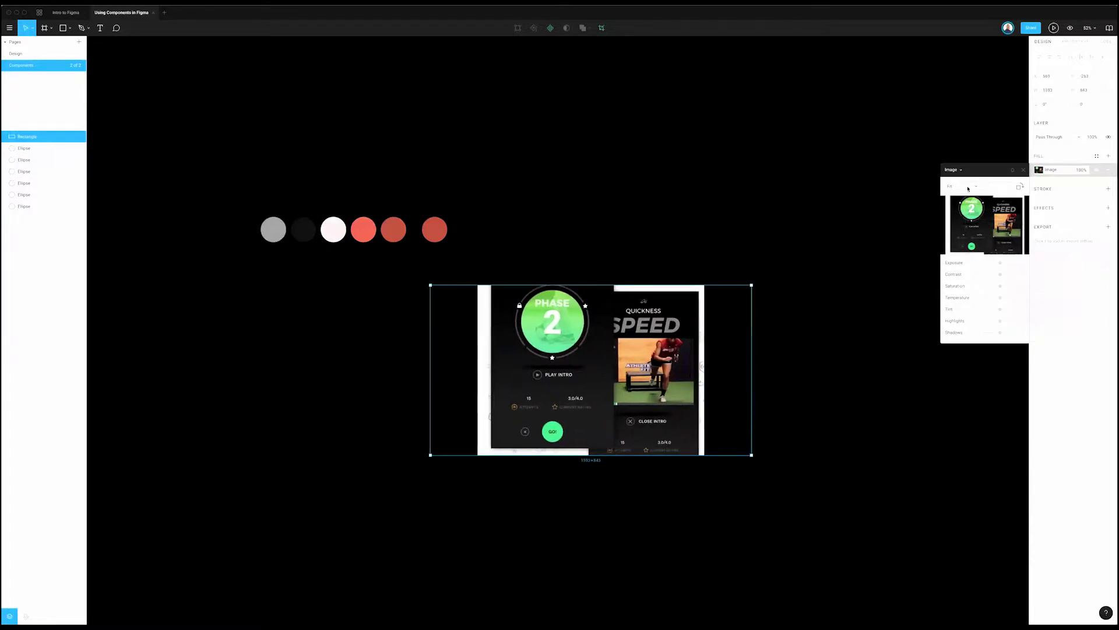
{"action": "left_click", "coordinate": [962, 186]}
{"action": "left_click", "coordinate": [599, 379]}
{"action": "left_click", "coordinate": [1024, 170]}
Step: Open the sixth circle's fill colour and pick the eyedropper to sample from the canvas
{"action": "left_click", "coordinate": [415, 250]}
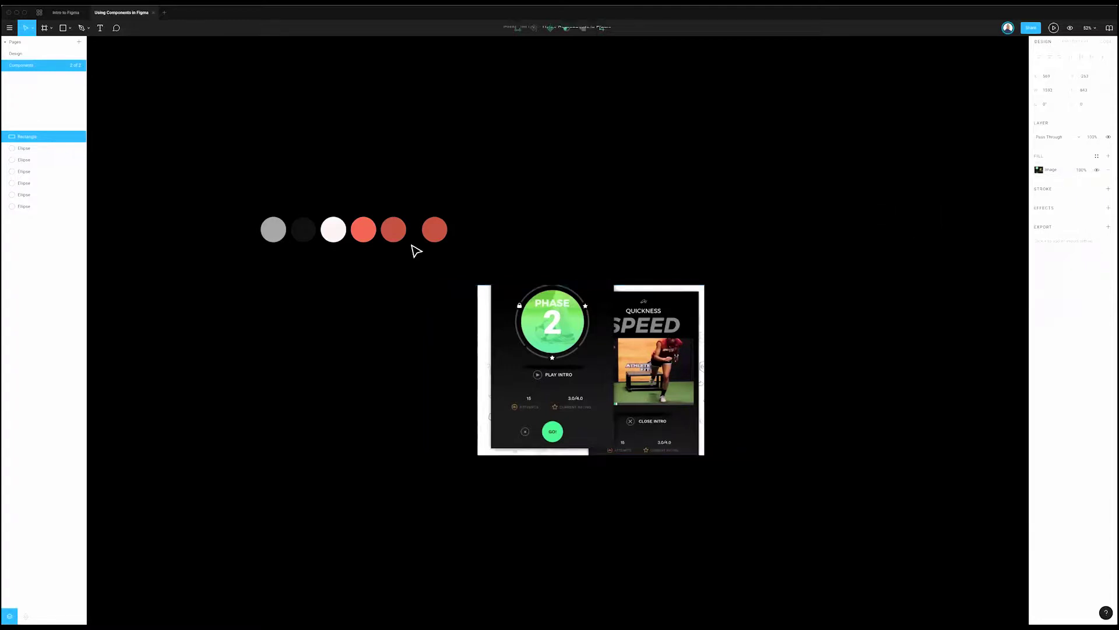
{"action": "key", "text": "Tab"}
{"action": "left_click", "coordinate": [1038, 170]}
{"action": "left_click", "coordinate": [953, 277]}
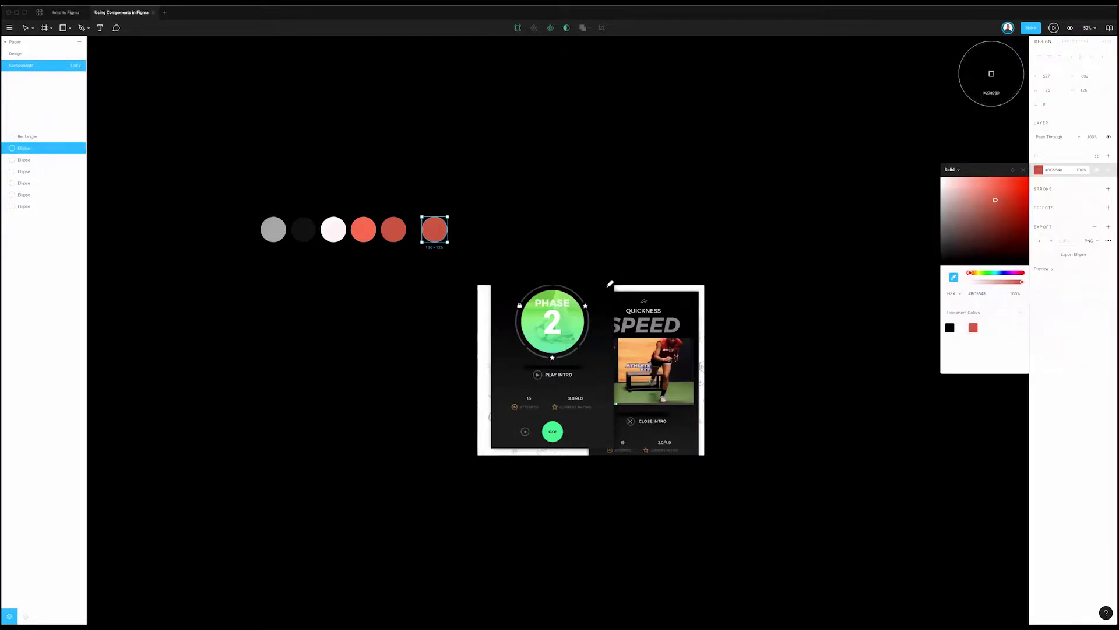
Step: Sample black onto the sixth circle, then delete the image rectangle and that circle
{"action": "left_click", "coordinate": [635, 272]}
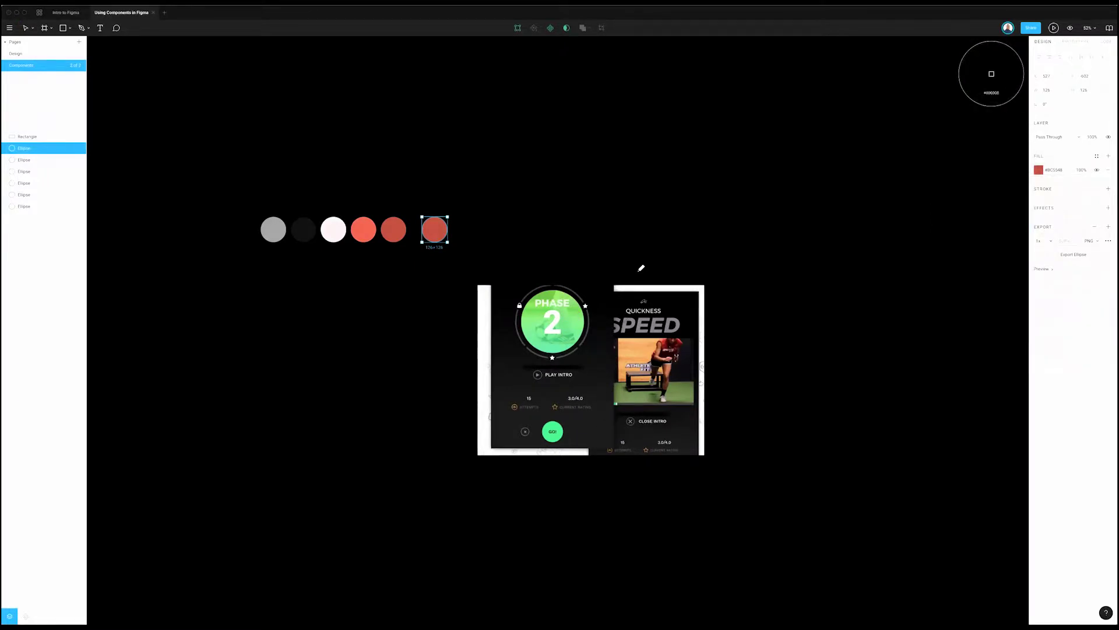
{"action": "left_click", "coordinate": [668, 299]}
{"action": "key", "text": "Delete"}
{"action": "left_click_drag", "start_coordinate": [549, 173], "coordinate": [425, 272]}
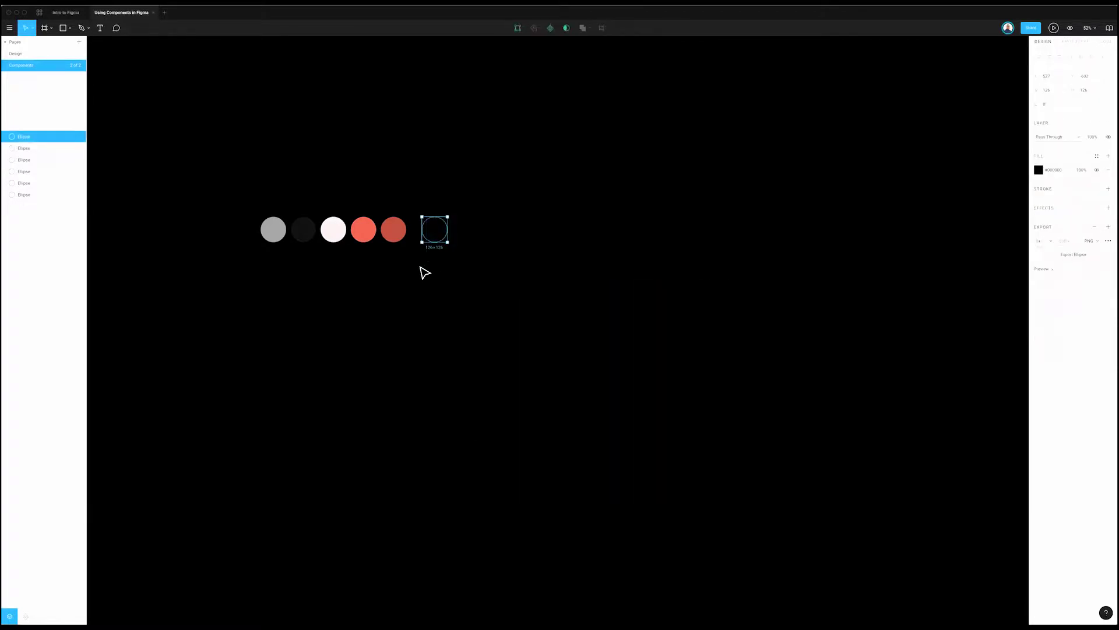
{"action": "key", "text": "Delete"}
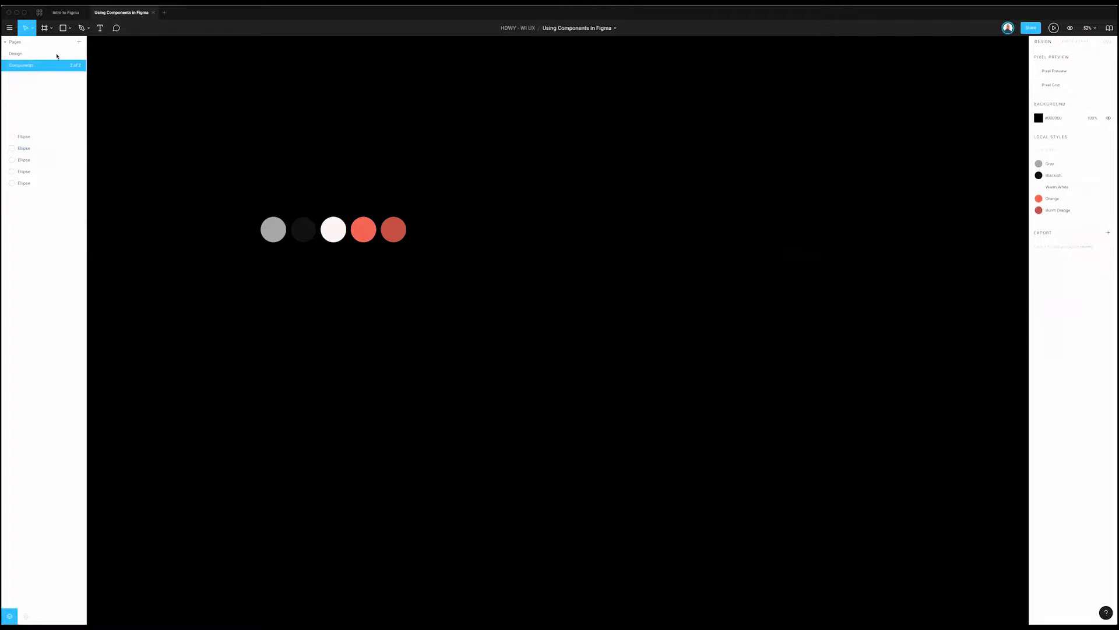
Step: Replace the small frame on the Design page with a 1440×1024 Desktop preset frame
{"action": "key", "text": "Page_Up"}
{"action": "left_click", "coordinate": [700, 185]}
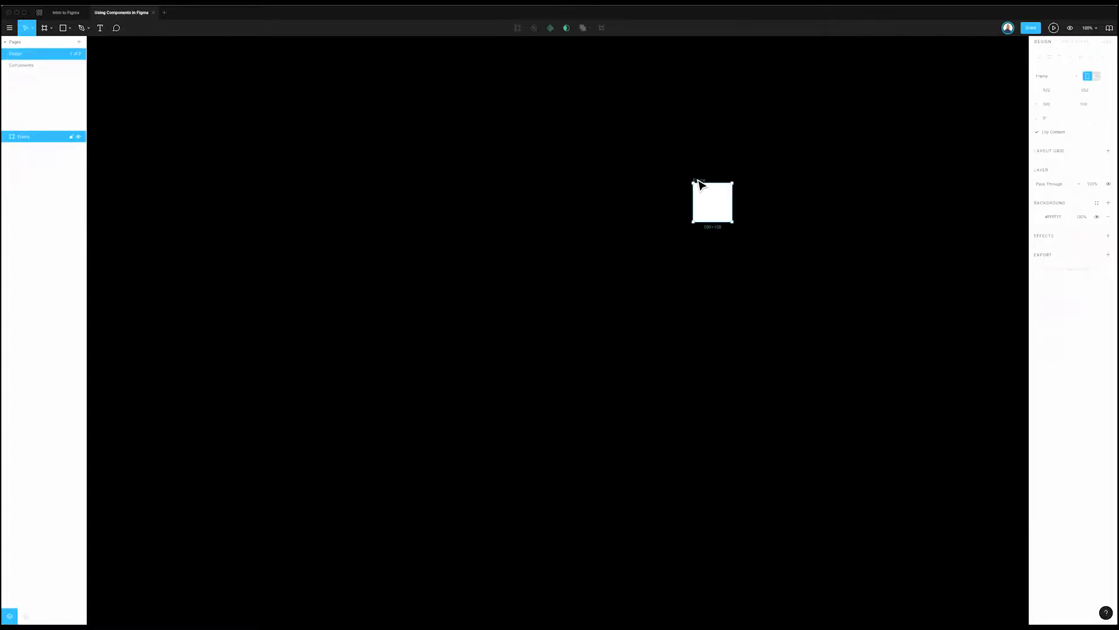
{"action": "key", "text": "Delete"}
{"action": "key", "text": "f"}
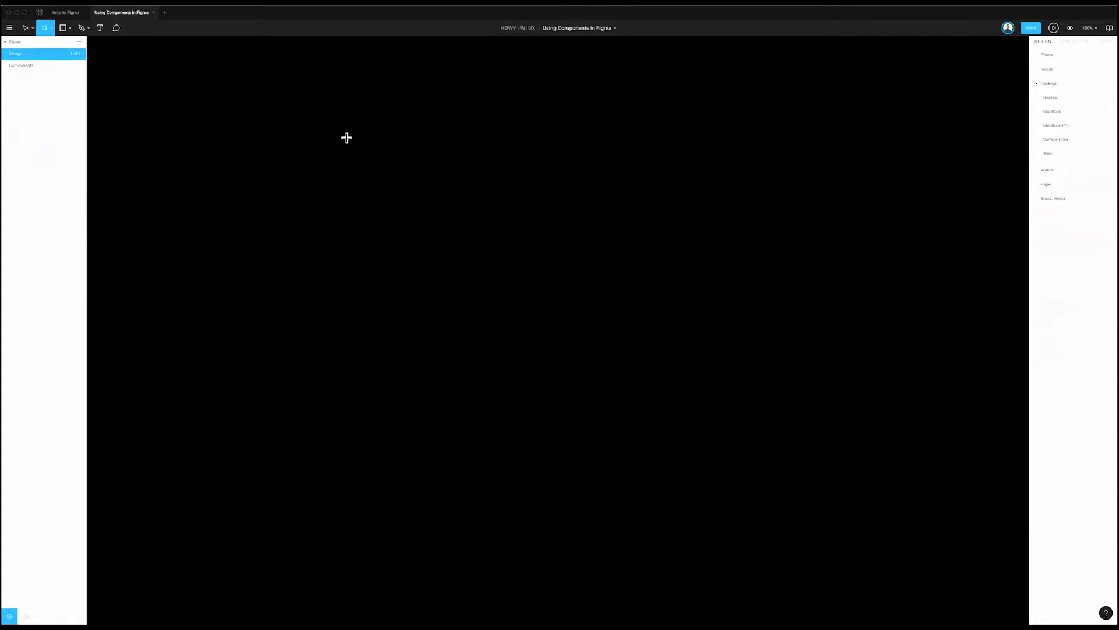
{"action": "left_click", "coordinate": [1043, 199]}
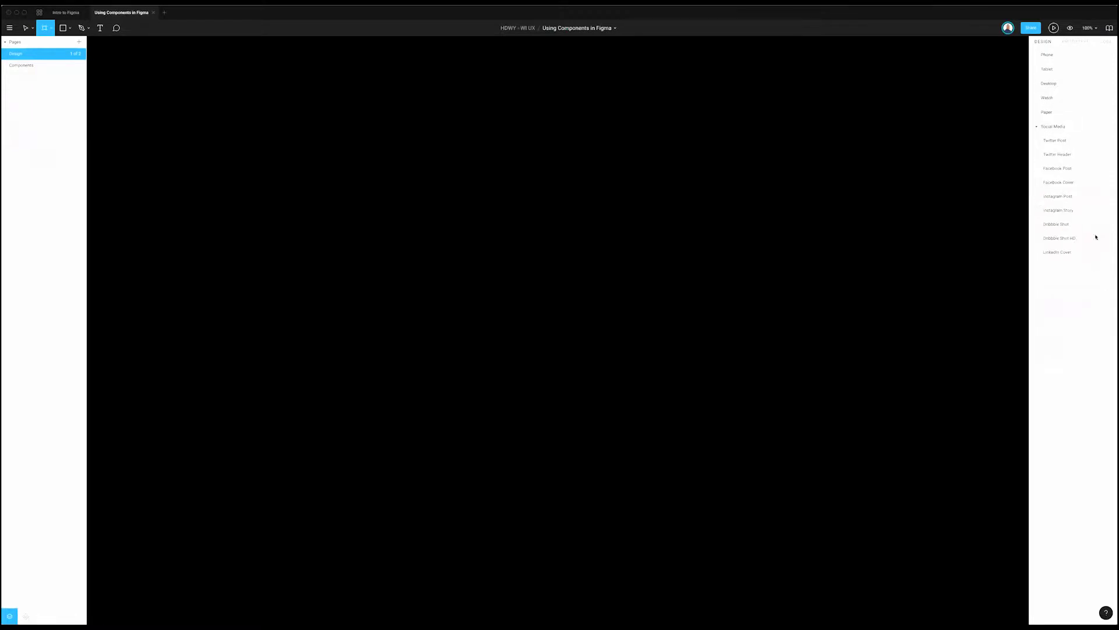
{"action": "left_click", "coordinate": [1038, 113]}
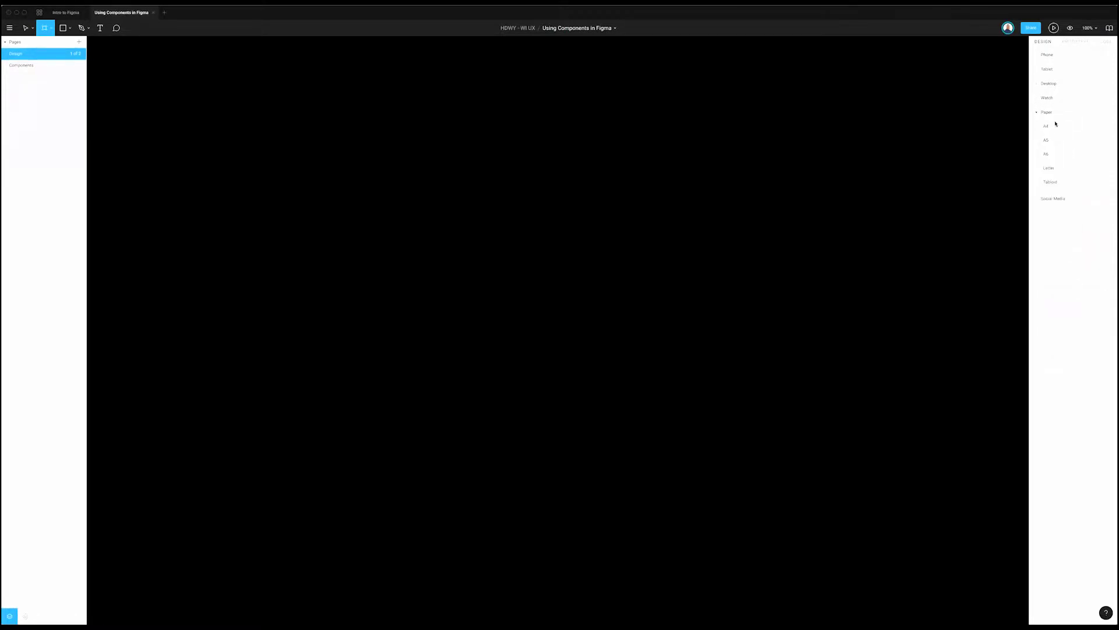
{"action": "left_click", "coordinate": [1037, 99]}
{"action": "left_click", "coordinate": [1036, 84]}
{"action": "left_click", "coordinate": [1066, 99]}
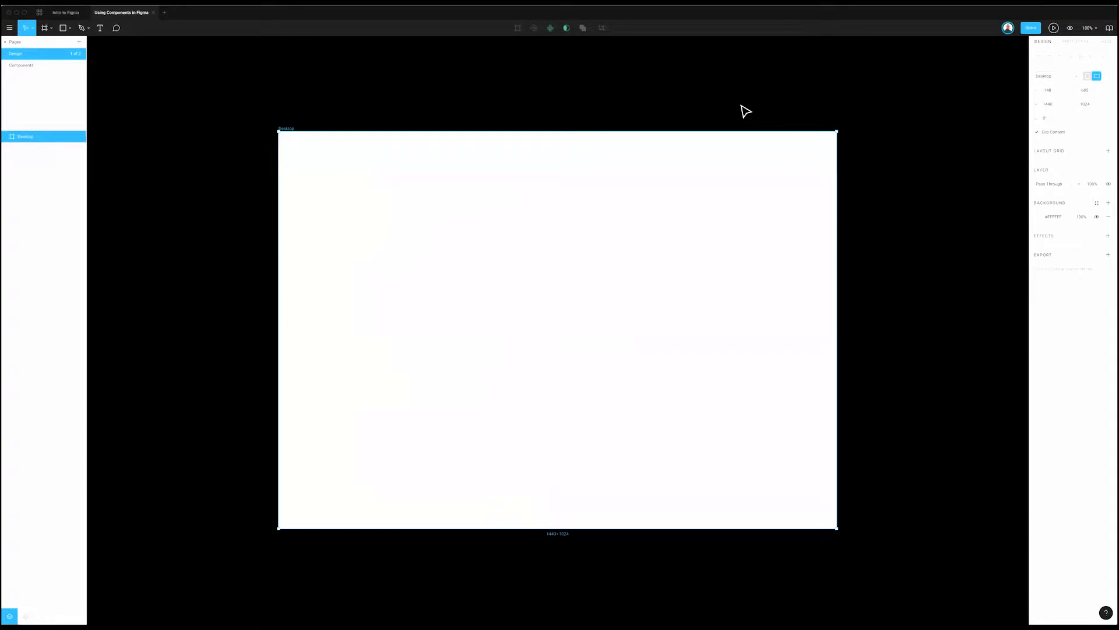
Step: Enter a new width of 1200 for the Desktop frame
{"action": "scroll", "coordinate": [280, 122], "scroll_direction": "right", "scroll_amount": 2}
{"action": "left_click", "coordinate": [269, 127]}
{"action": "left_click", "coordinate": [267, 125]}
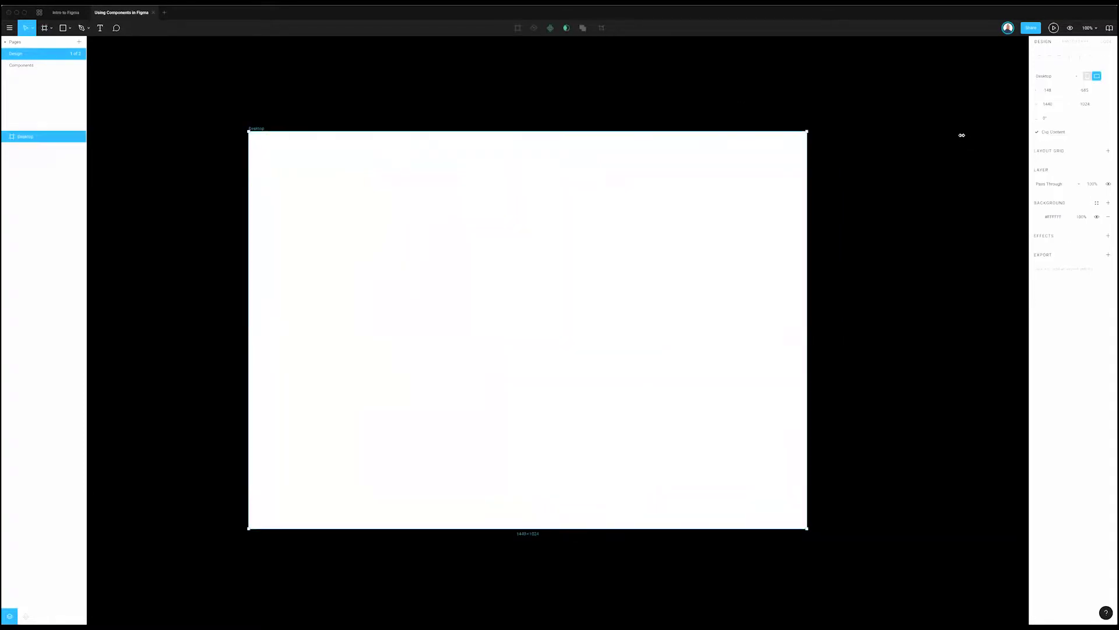
{"action": "left_click", "coordinate": [1053, 104]}
{"action": "type", "text": "12"}
{"action": "type", "text": "00"}
{"action": "key", "text": "Return"}
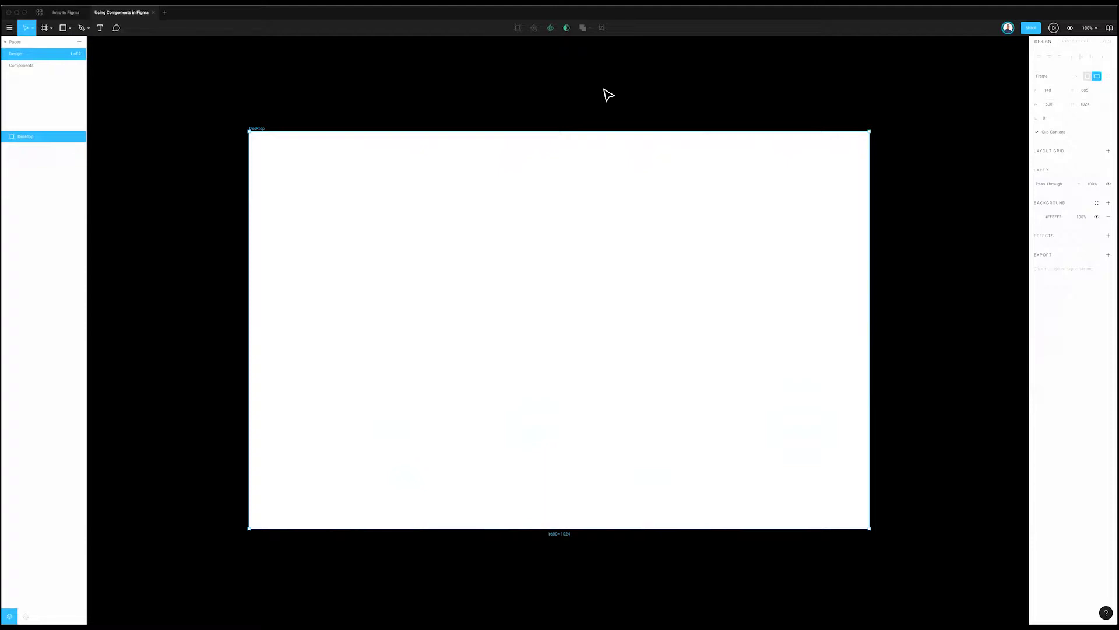
Step: Switch over to the Using Components in Figma file
{"action": "left_click", "coordinate": [605, 92]}
{"action": "left_click", "coordinate": [67, 14]}
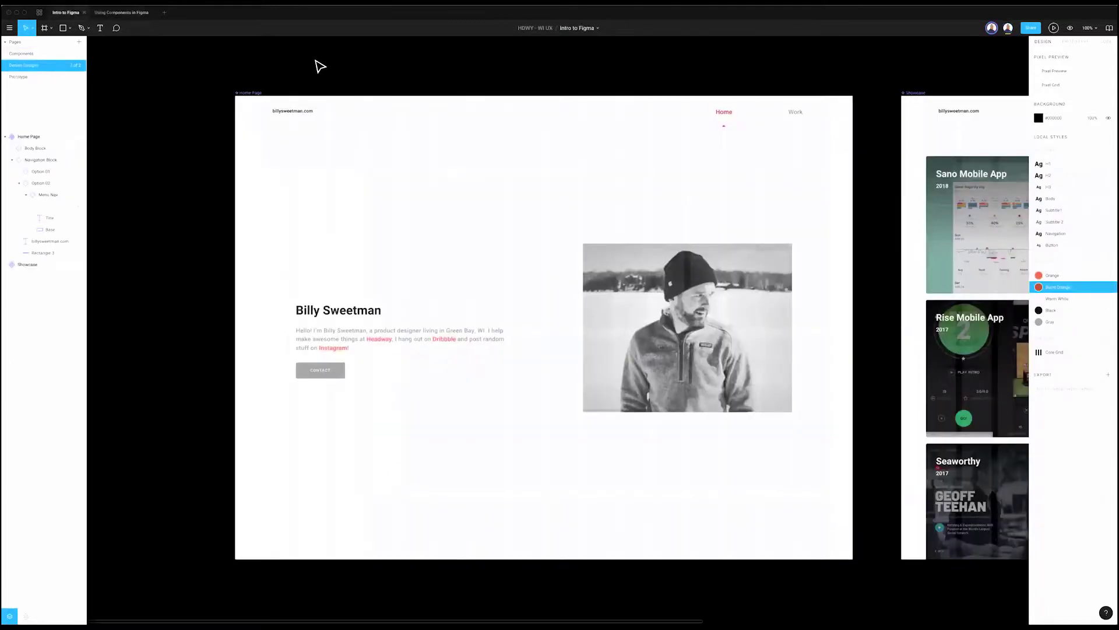
{"action": "left_click", "coordinate": [140, 14]}
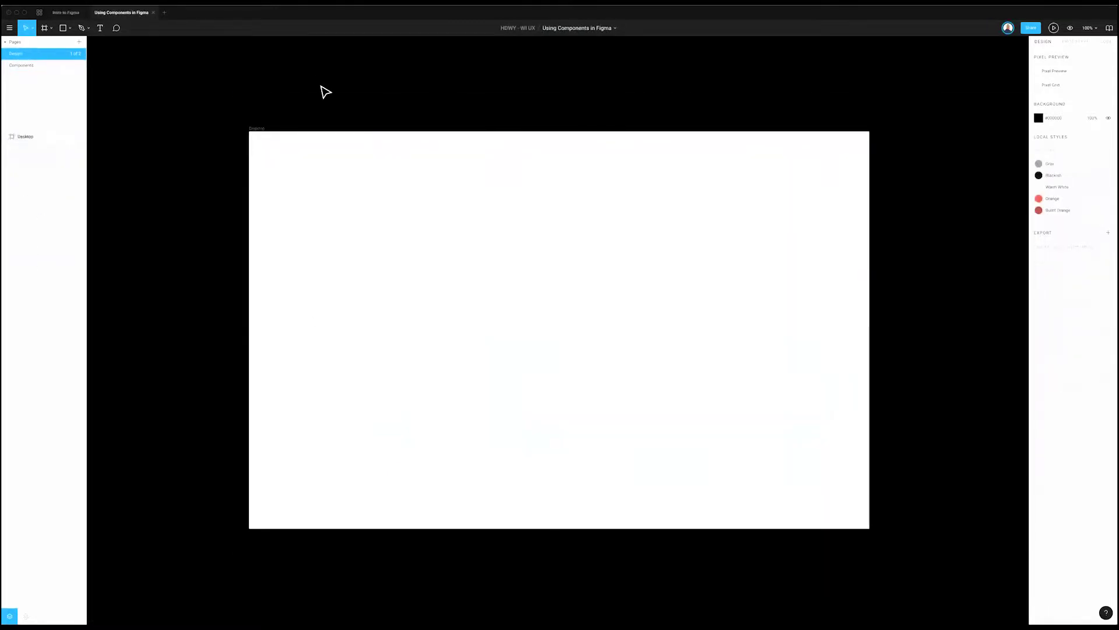
Step: Rename the Desktop frame layer to Home
{"action": "left_click", "coordinate": [260, 128]}
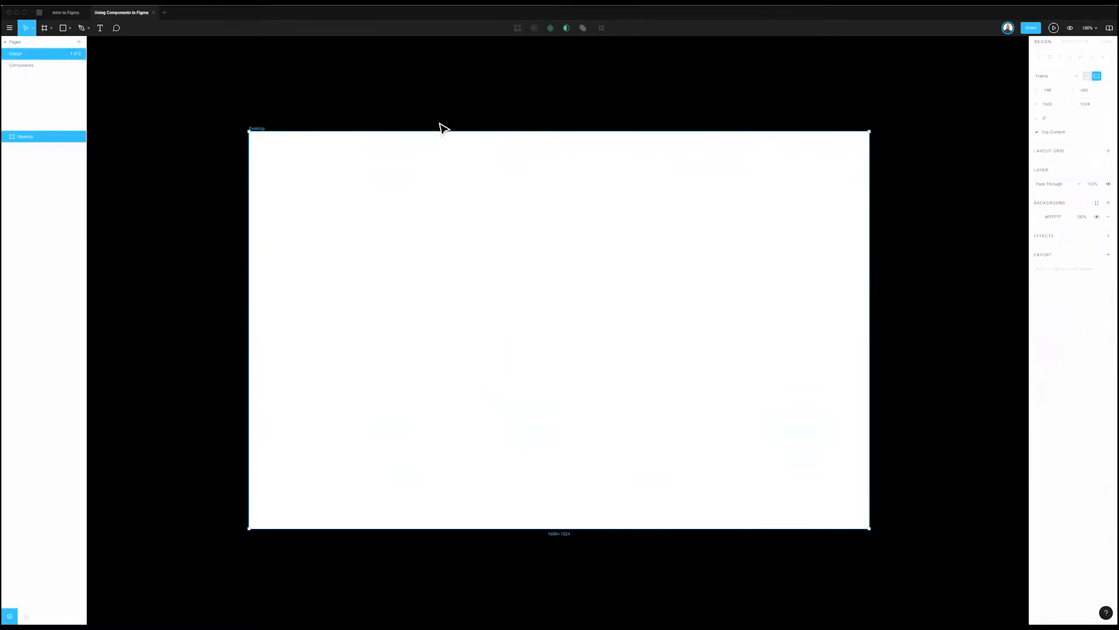
{"action": "left_click", "coordinate": [297, 126]}
{"action": "left_click", "coordinate": [263, 130]}
{"action": "double_click", "coordinate": [256, 128]}
{"action": "type", "text": "Home"}
{"action": "key", "text": "Return"}
{"action": "scroll", "coordinate": [220, 103], "scroll_direction": "right", "scroll_amount": 3}
{"action": "left_click", "coordinate": [219, 104]}
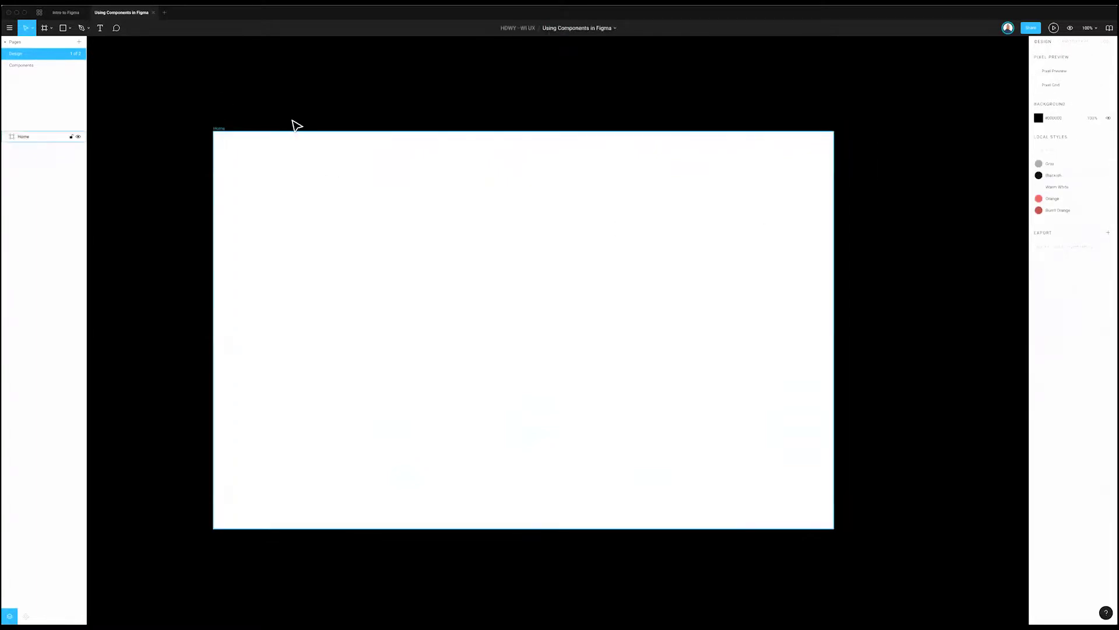
Step: Select the Home frame and open the help and resources menu
{"action": "key", "text": "ctrl+a"}
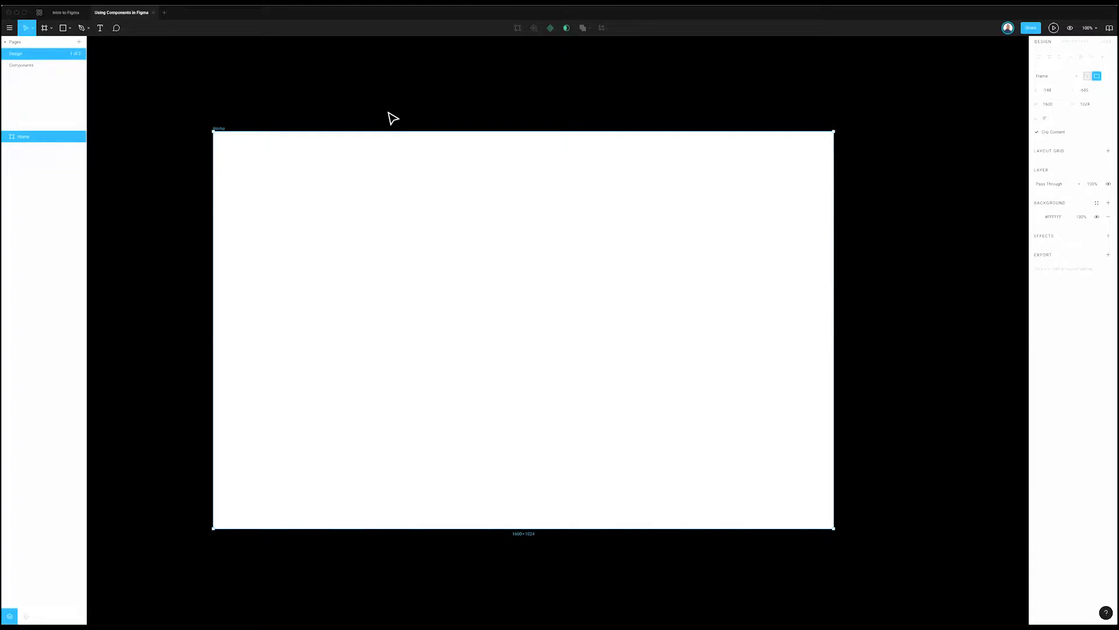
{"action": "left_click", "coordinate": [225, 124]}
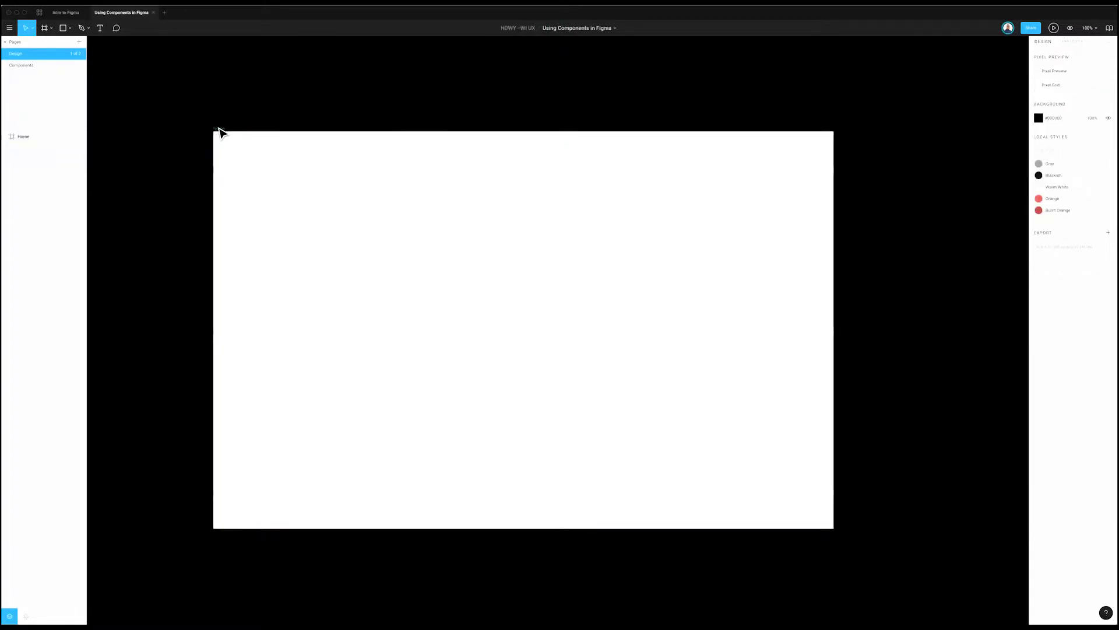
{"action": "key", "text": "ctrl+a"}
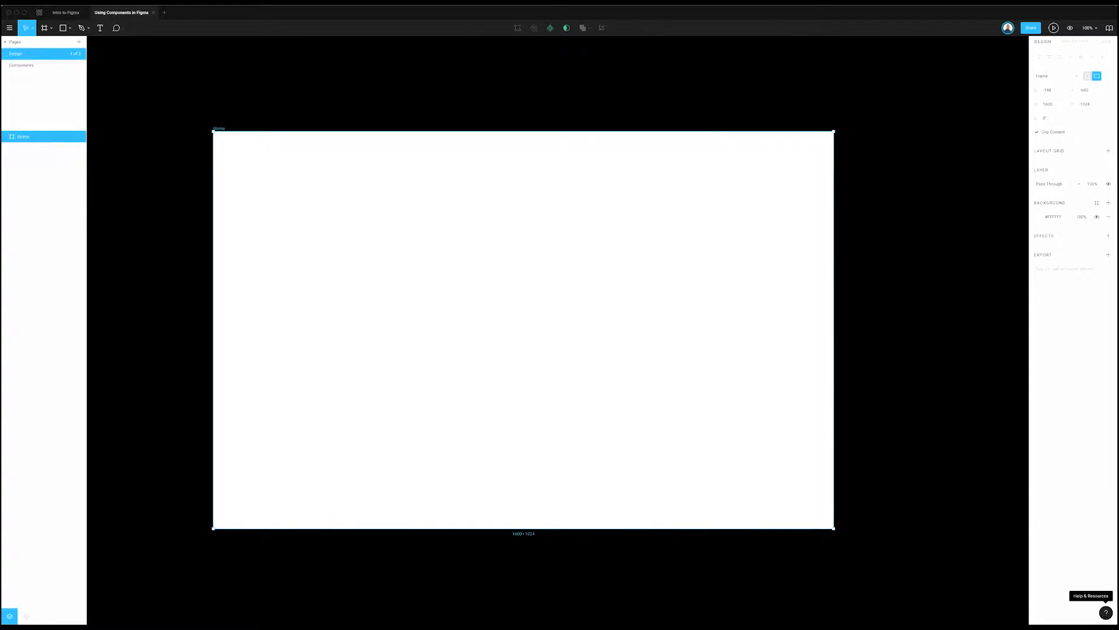
{"action": "left_click", "coordinate": [1106, 612]}
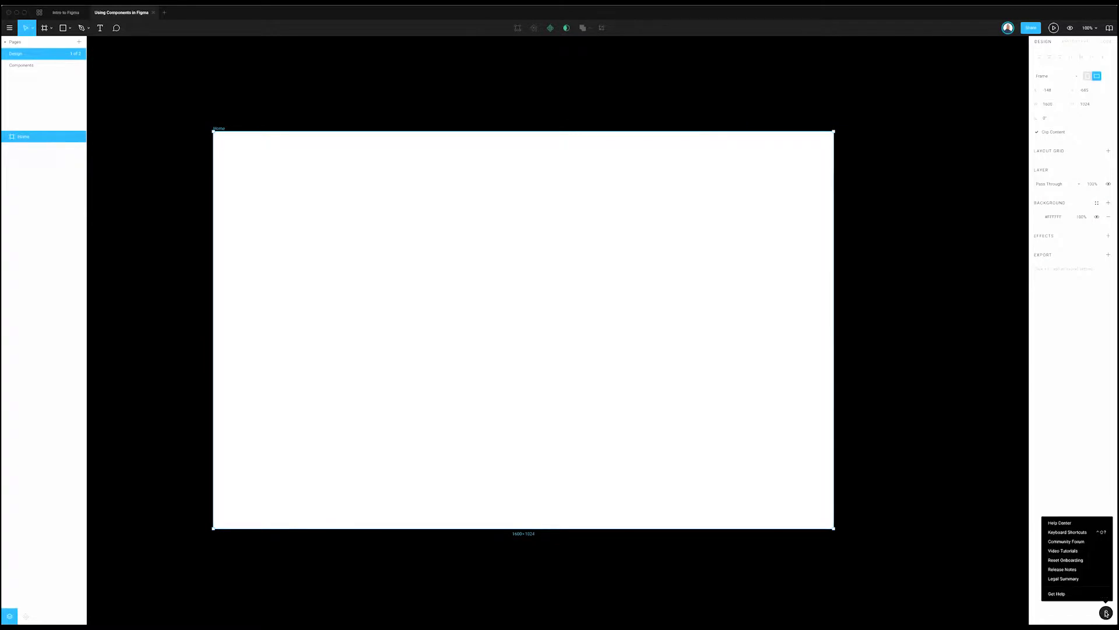
{"action": "left_click", "coordinate": [1079, 533]}
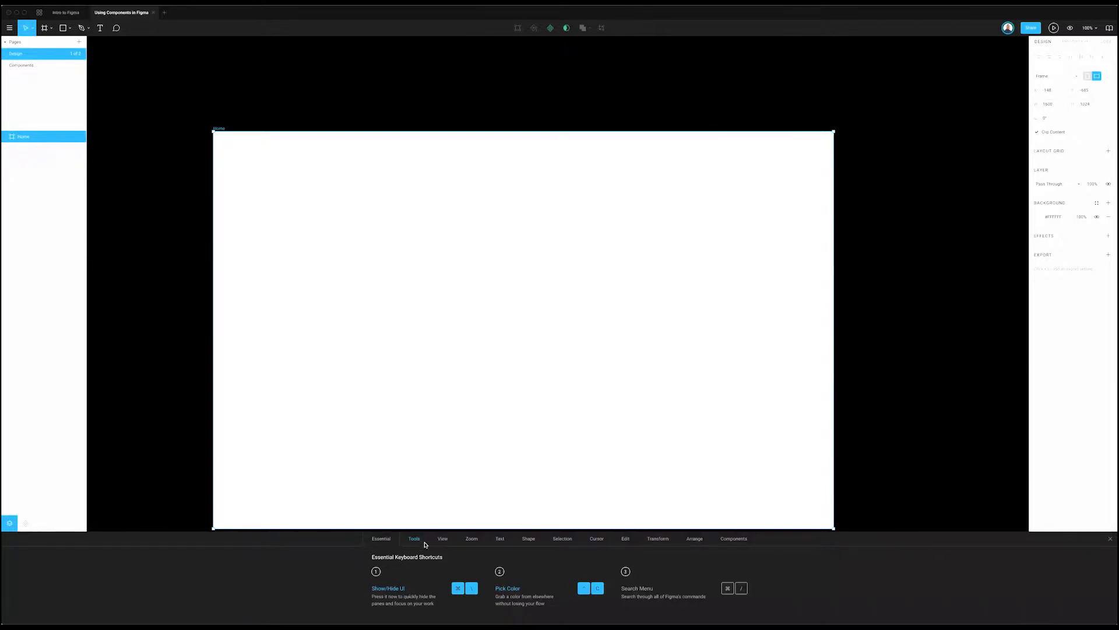
{"action": "left_click", "coordinate": [1110, 539]}
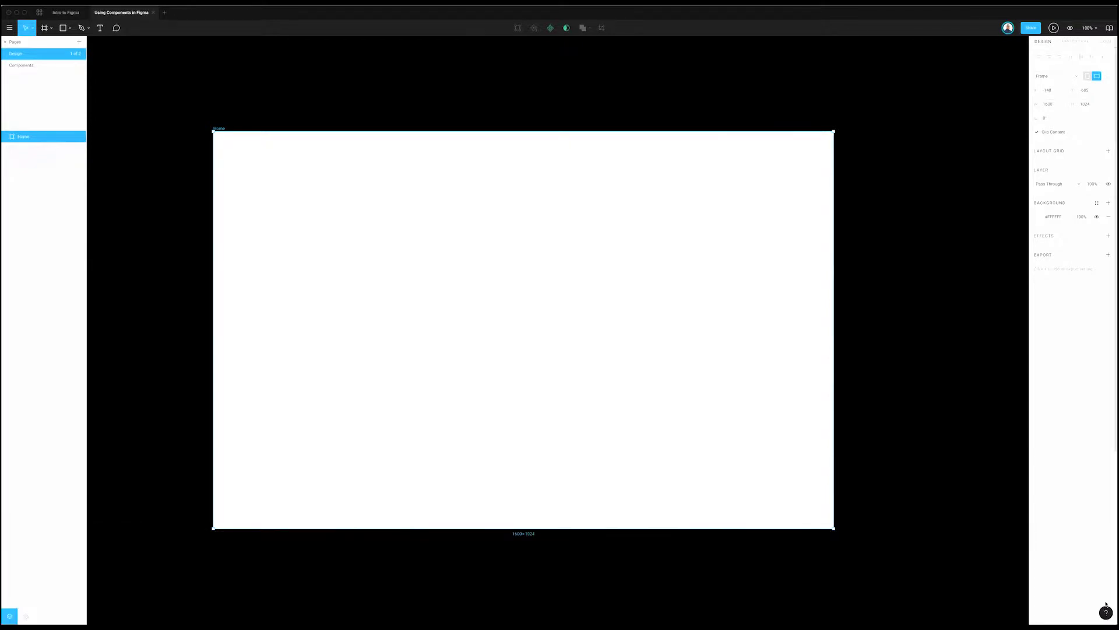
{"action": "left_click", "coordinate": [1106, 612]}
{"action": "left_click", "coordinate": [1080, 533]}
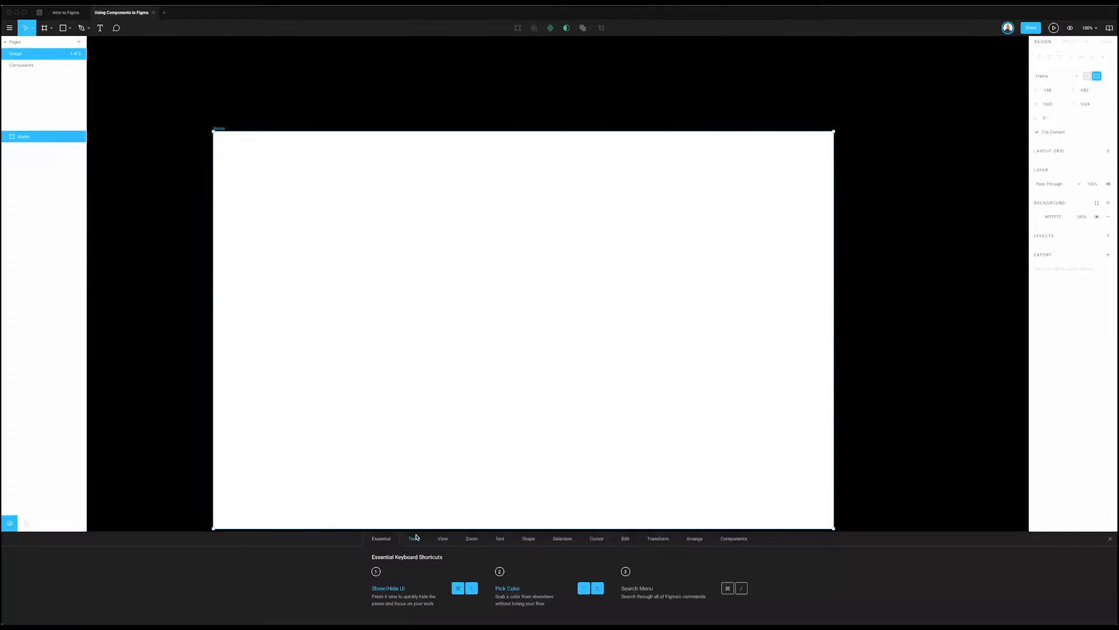
{"action": "left_click", "coordinate": [414, 539]}
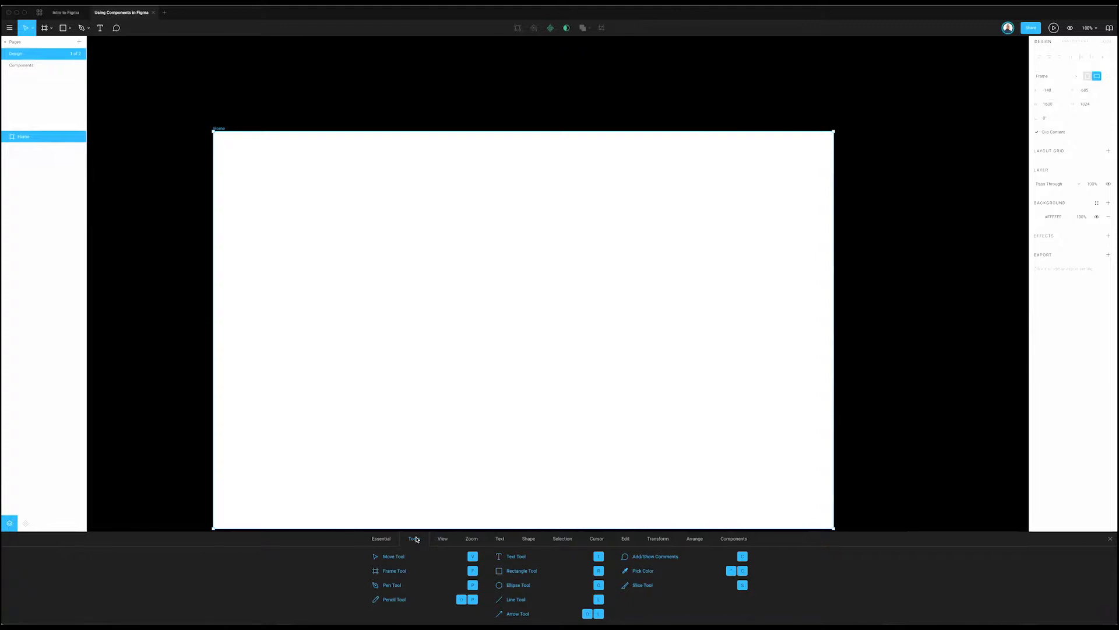
{"action": "left_click", "coordinate": [1110, 538]}
{"action": "left_click", "coordinate": [945, 484]}
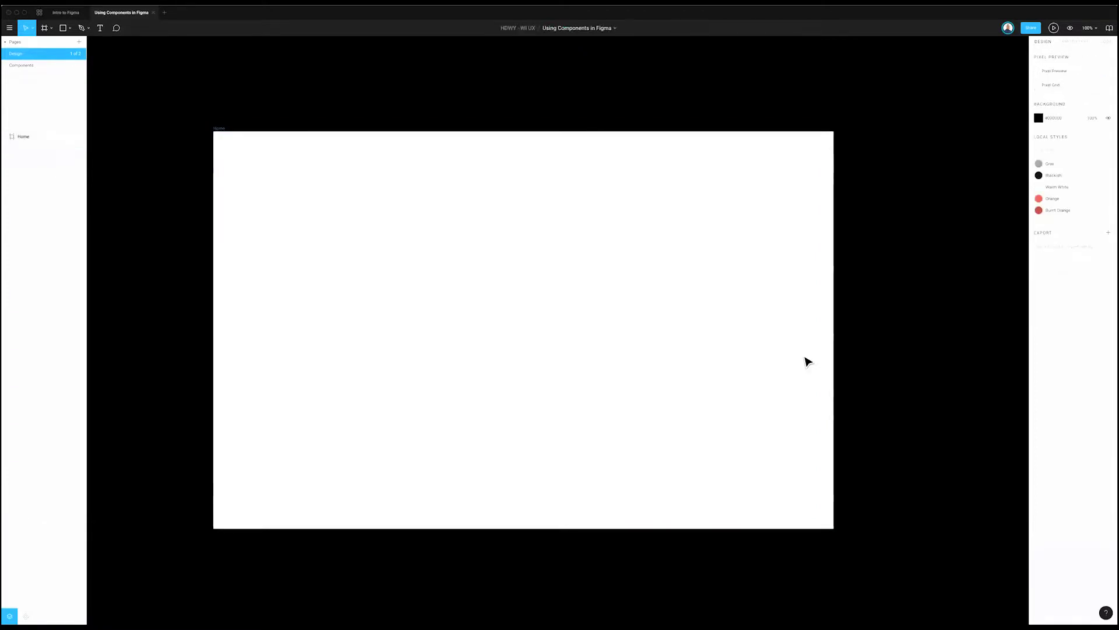
{"action": "left_click", "coordinate": [807, 361]}
{"action": "left_click", "coordinate": [867, 348]}
{"action": "left_click", "coordinate": [216, 131]}
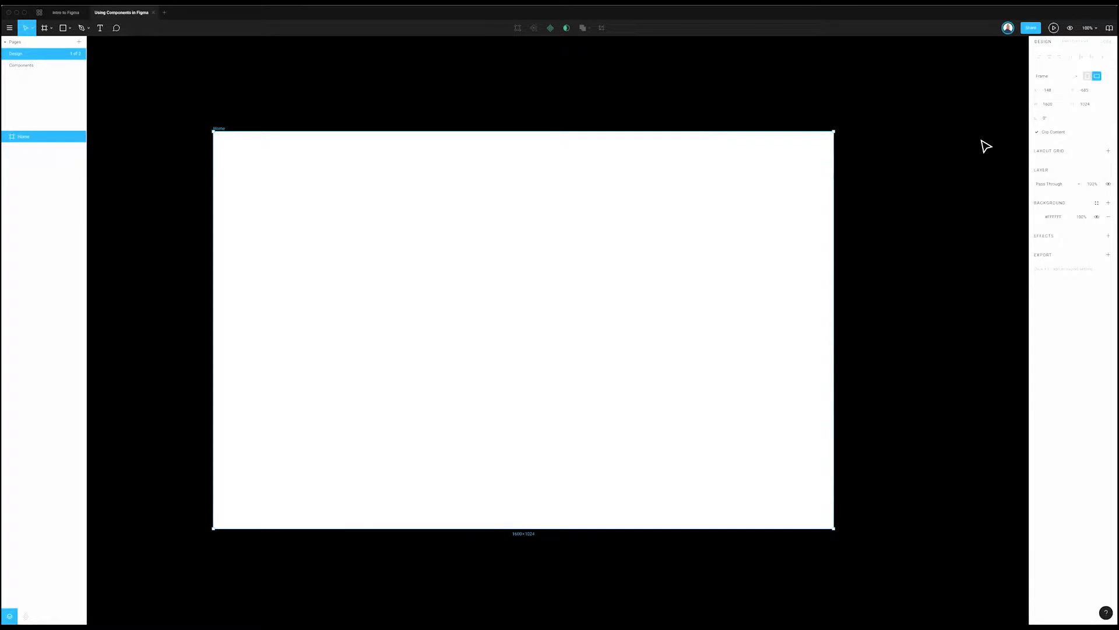
Step: Add a layout grid to the Home frame and set it to 12 columns
{"action": "left_click", "coordinate": [1095, 151]}
{"action": "left_click", "coordinate": [1096, 151]}
{"action": "left_click", "coordinate": [1107, 151]}
{"action": "left_click", "coordinate": [1039, 165]}
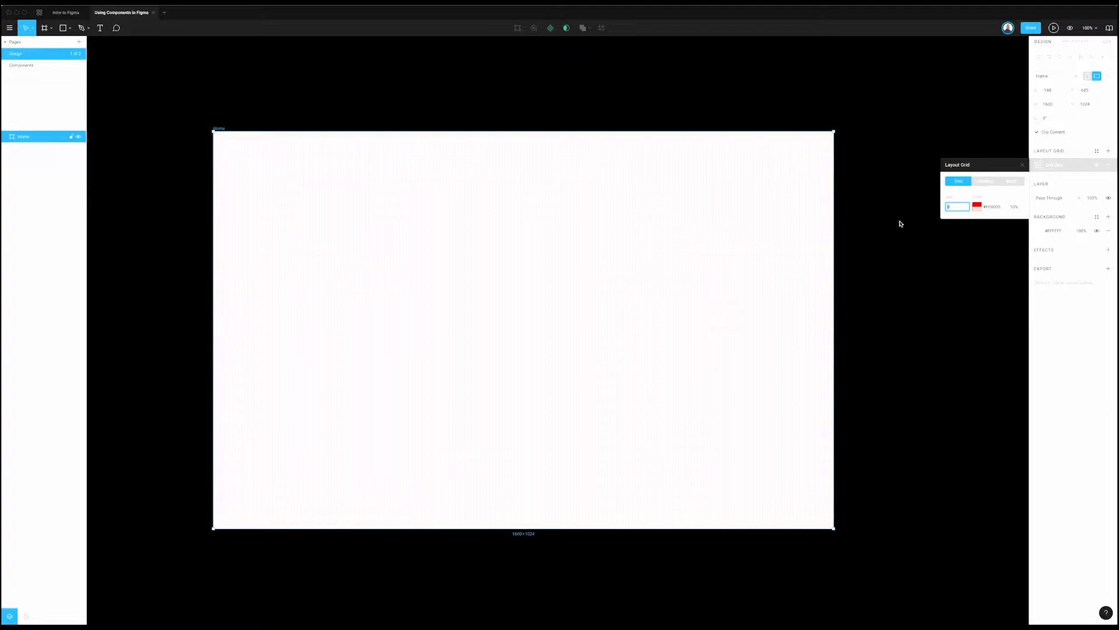
{"action": "left_click", "coordinate": [984, 182]}
{"action": "left_click", "coordinate": [1011, 182]}
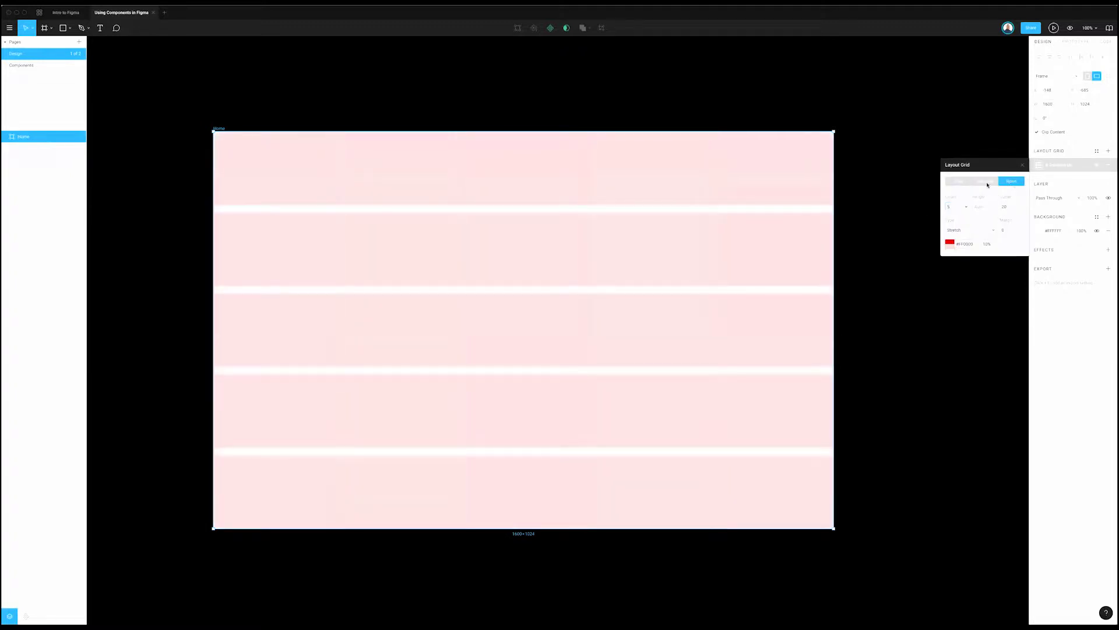
{"action": "left_click", "coordinate": [986, 182]}
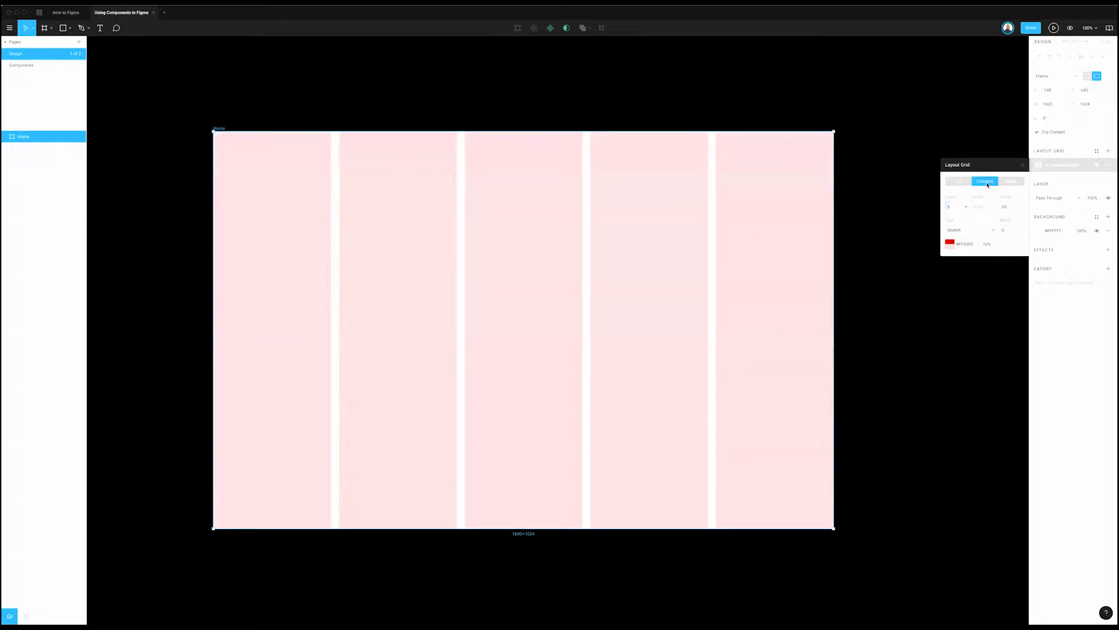
{"action": "left_click", "coordinate": [956, 208]}
{"action": "key", "text": "Return"}
{"action": "scroll", "coordinate": [929, 198], "scroll_direction": "right", "scroll_amount": 1}
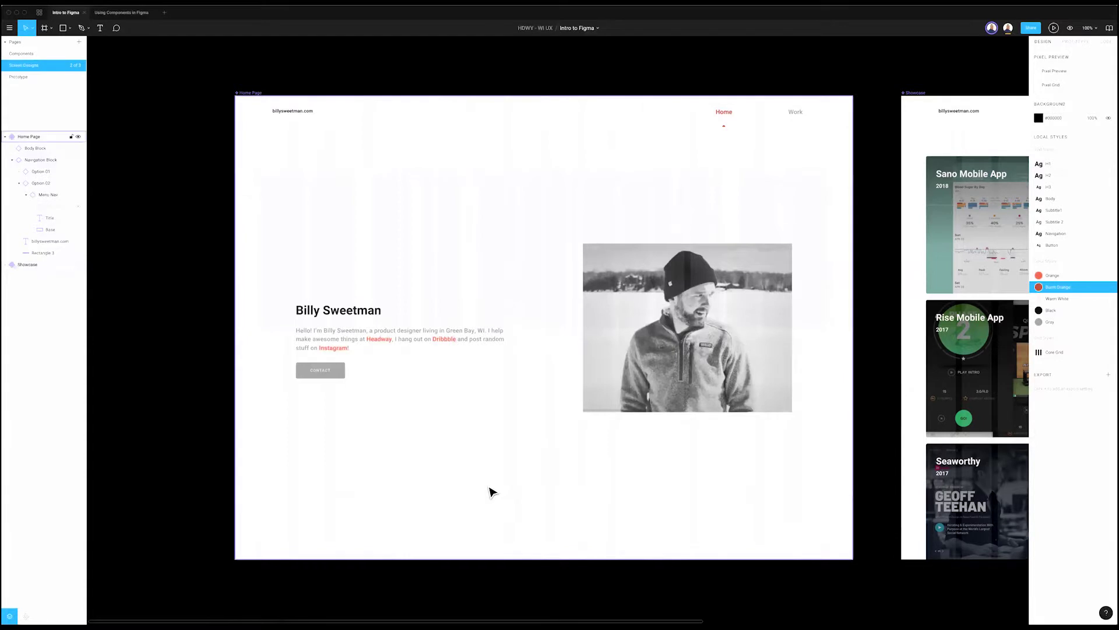
Step: Switch back to the Using Components in Figma file
{"action": "scroll", "coordinate": [493, 382], "scroll_direction": "left", "scroll_amount": 1}
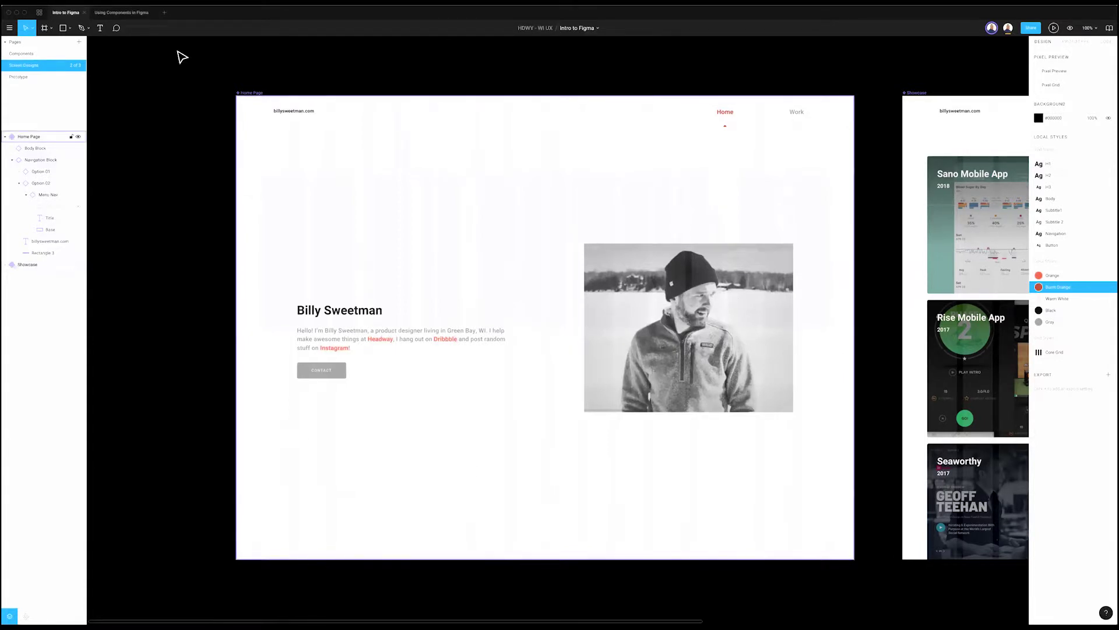
{"action": "left_click", "coordinate": [109, 13]}
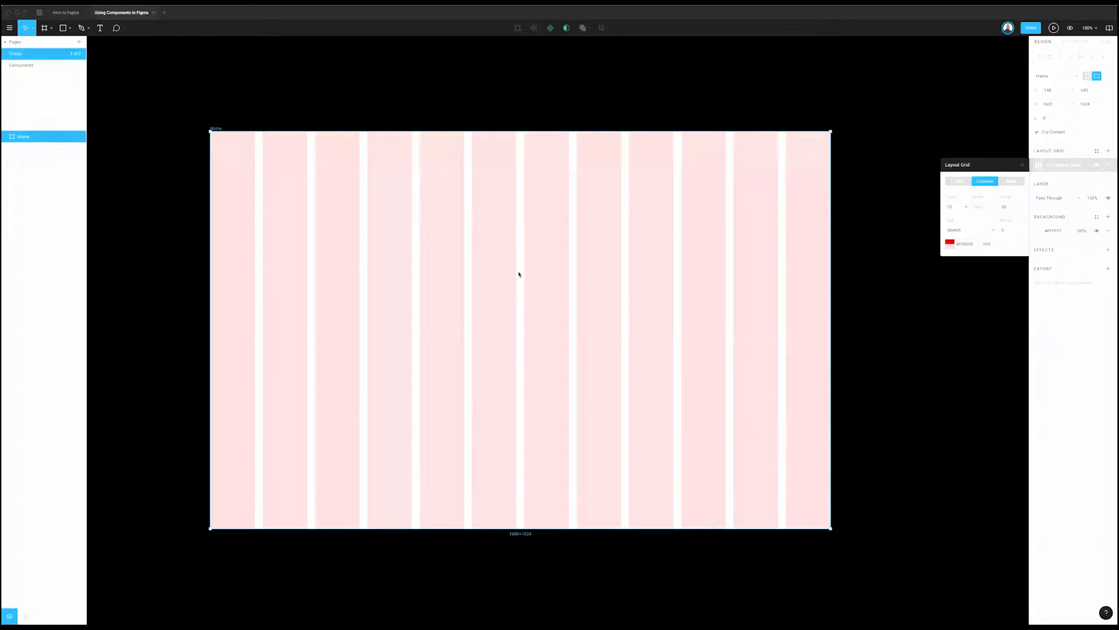
Step: Set the Home frame's column grid side margins to 64, keeping Stretch alignment
{"action": "scroll", "coordinate": [520, 272], "scroll_direction": "left", "scroll_amount": 3}
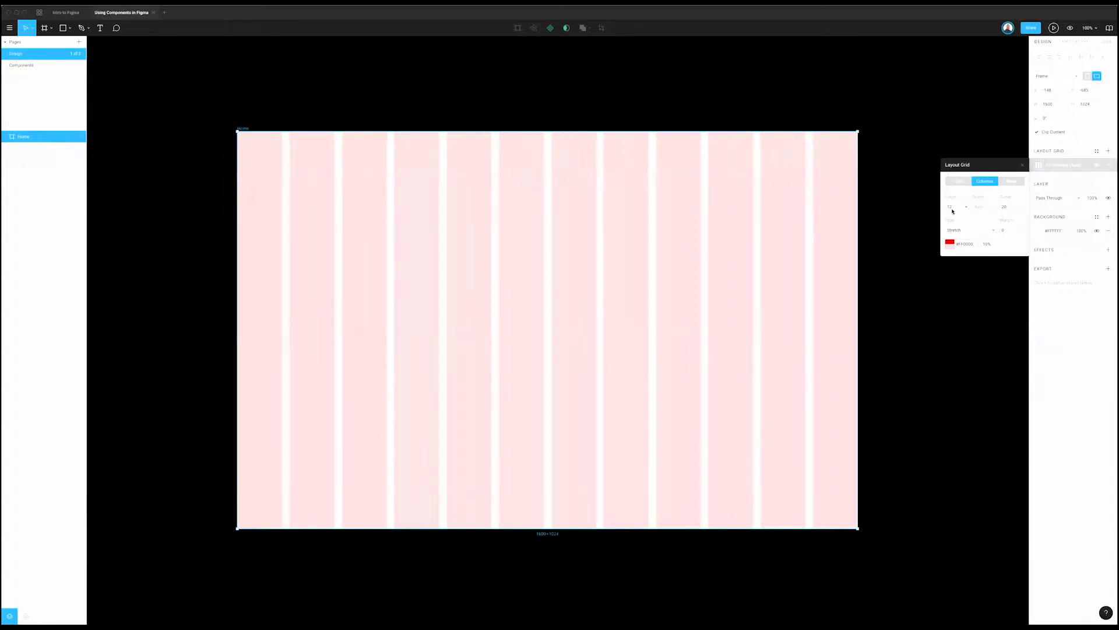
{"action": "left_click", "coordinate": [953, 208]}
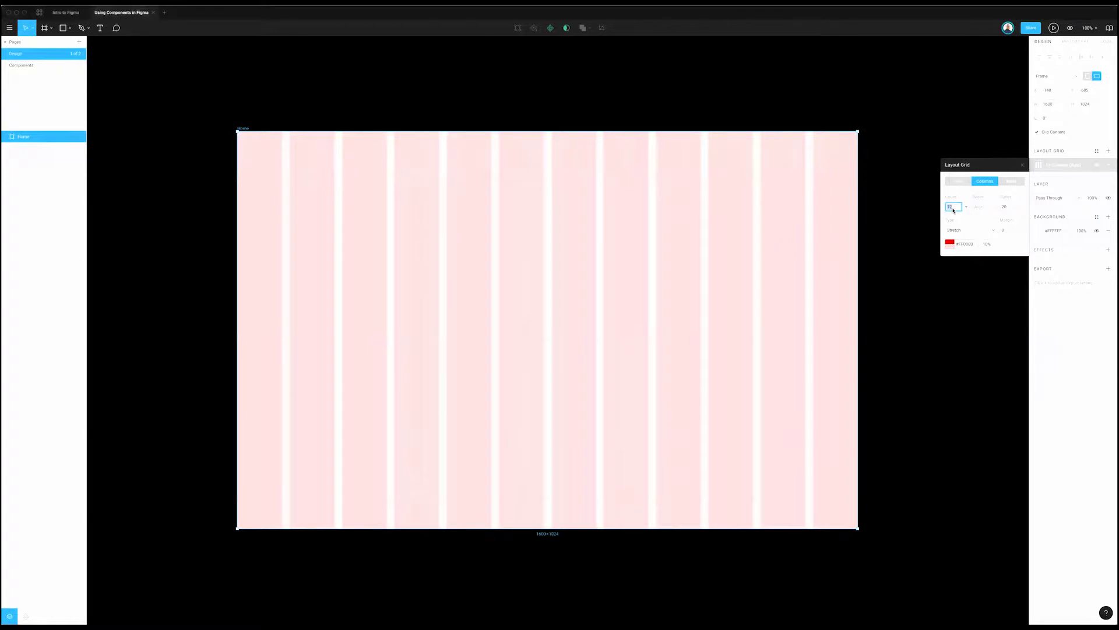
{"action": "left_click", "coordinate": [1010, 208]}
{"action": "left_click", "coordinate": [984, 234]}
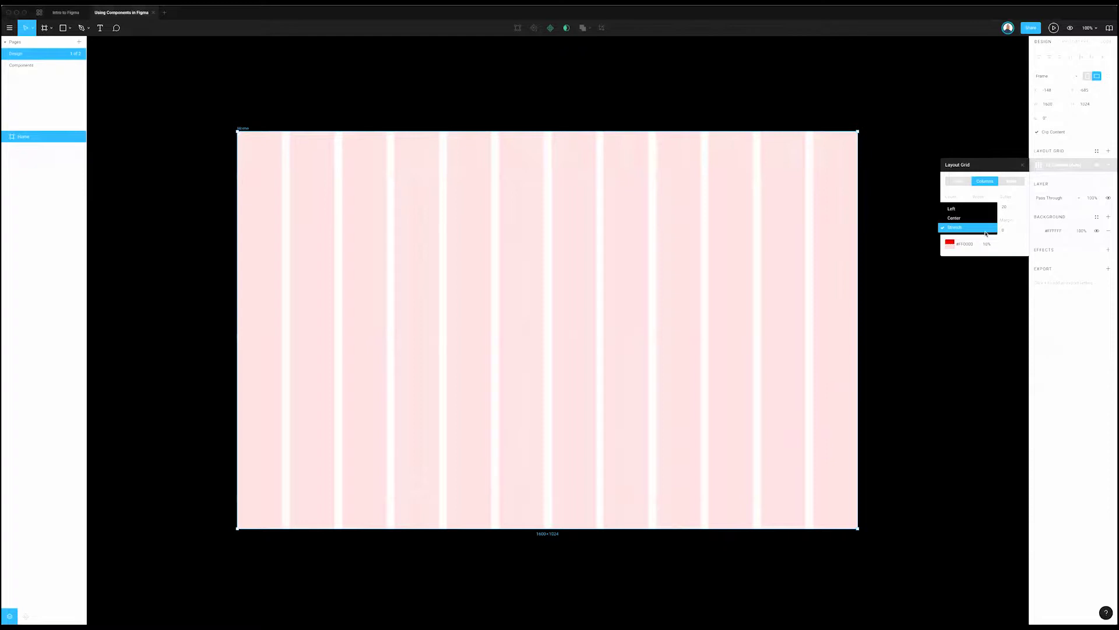
{"action": "left_click", "coordinate": [1015, 232]}
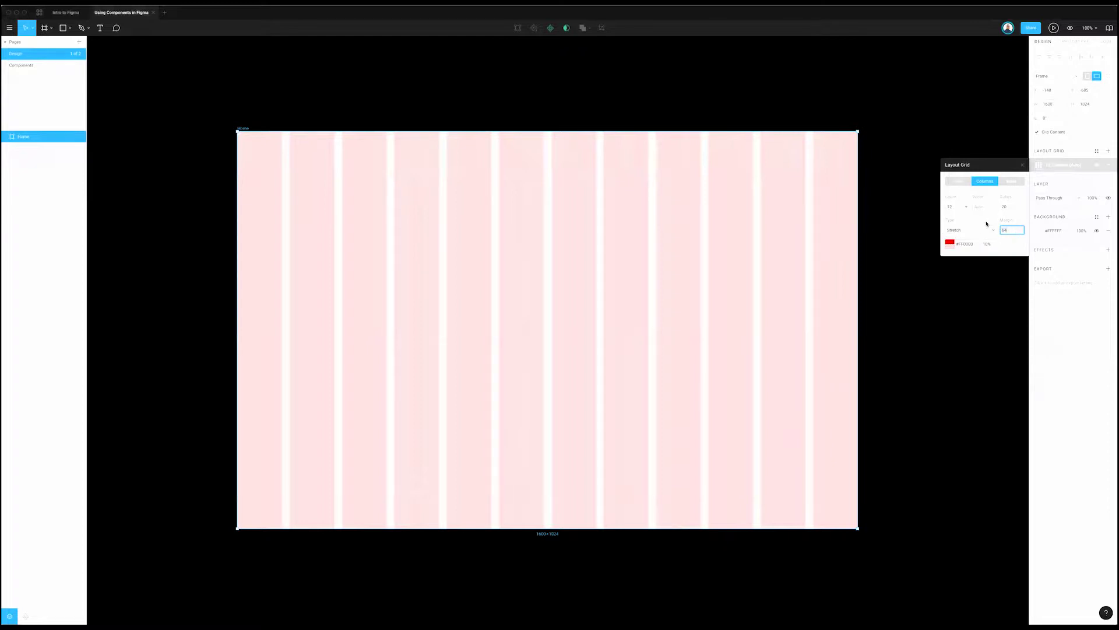
{"action": "key", "text": "Return"}
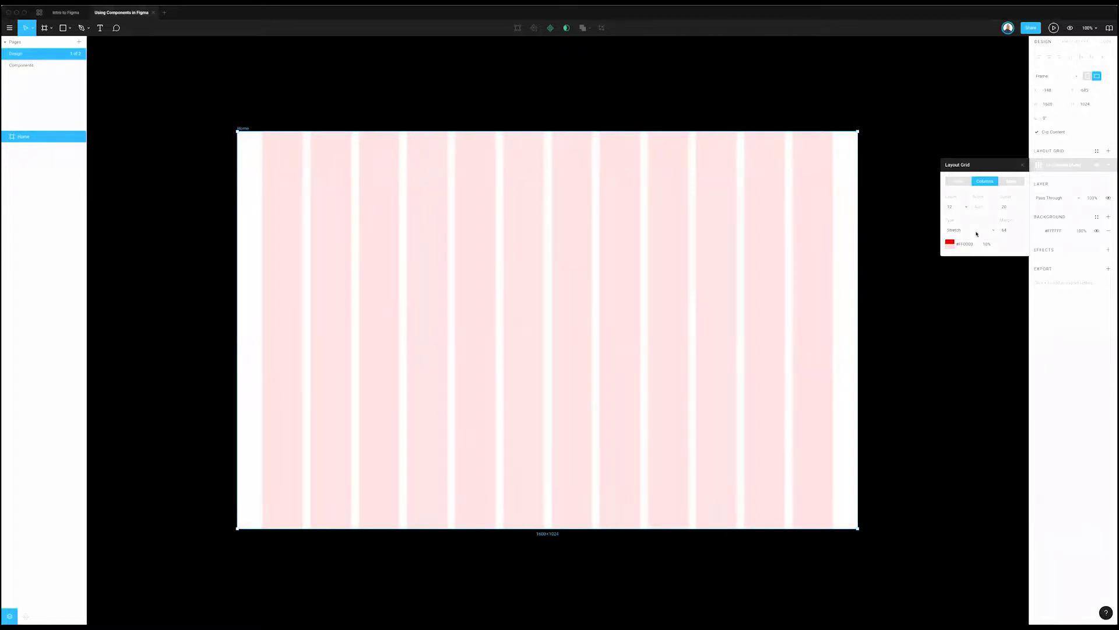
Step: Change the grid colour from red to dark grey #292929
{"action": "left_click", "coordinate": [951, 243]}
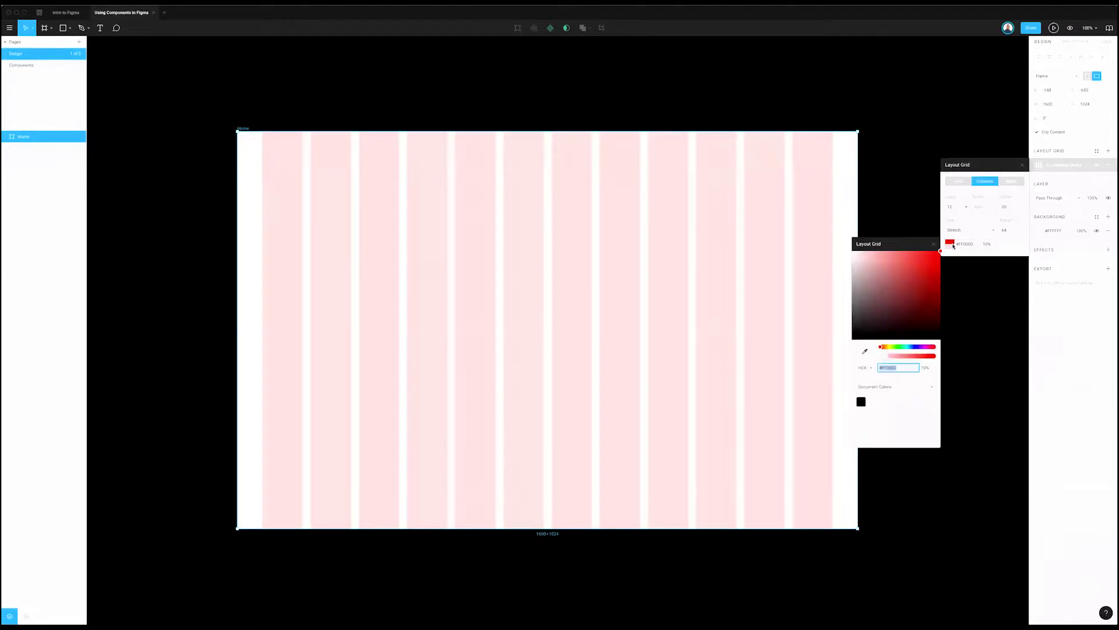
{"action": "left_click_drag", "start_coordinate": [870, 297], "coordinate": [838, 337]}
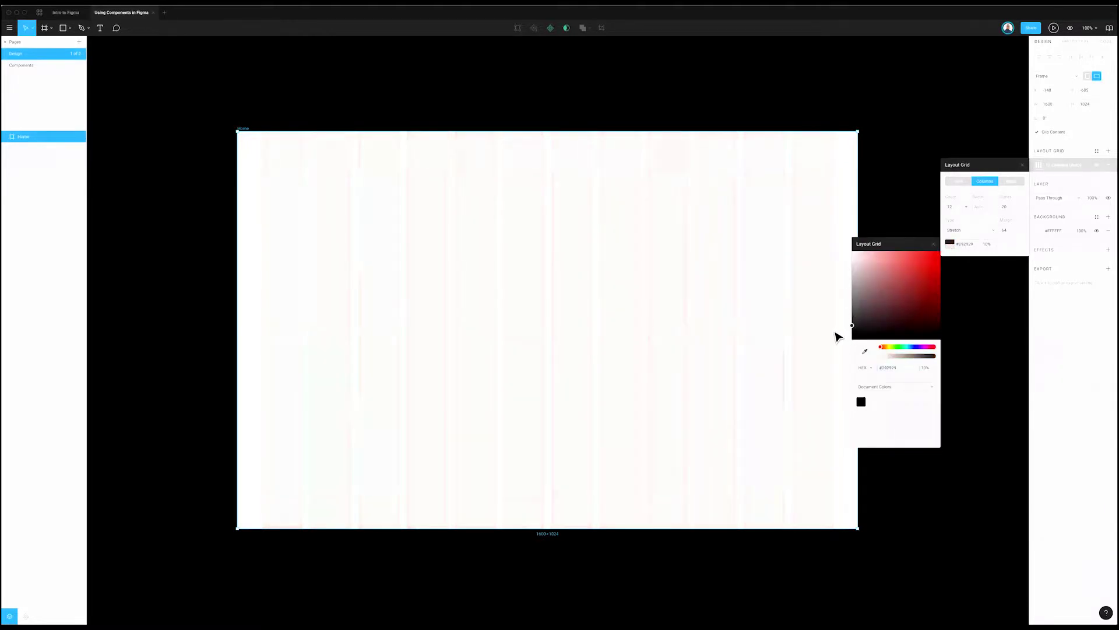
{"action": "left_click", "coordinate": [933, 244]}
{"action": "left_click", "coordinate": [1022, 164]}
{"action": "left_click", "coordinate": [940, 133]}
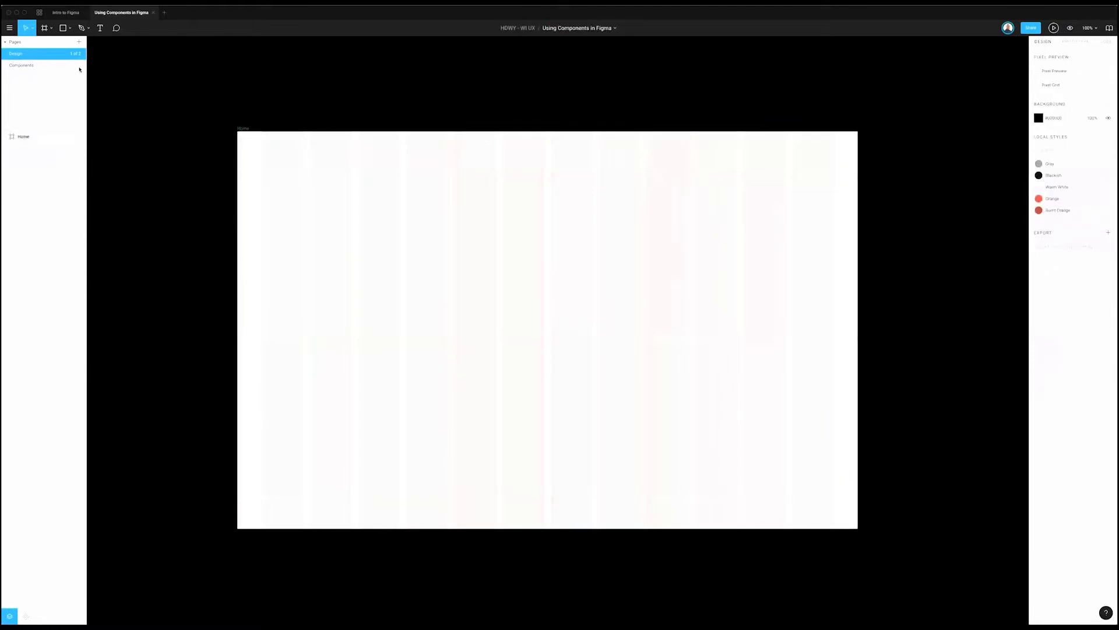
Step: Select the Home frame, reopen its 12-column grid settings and show the Grid Styles list
{"action": "left_click", "coordinate": [240, 128]}
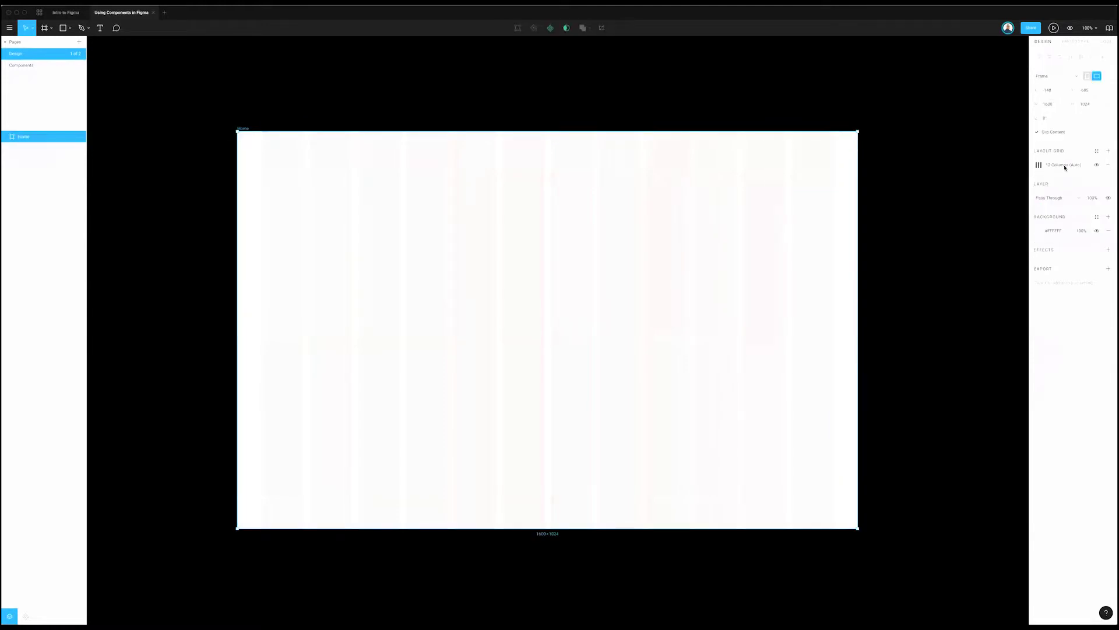
{"action": "left_click", "coordinate": [1045, 168]}
{"action": "left_click", "coordinate": [1038, 166]}
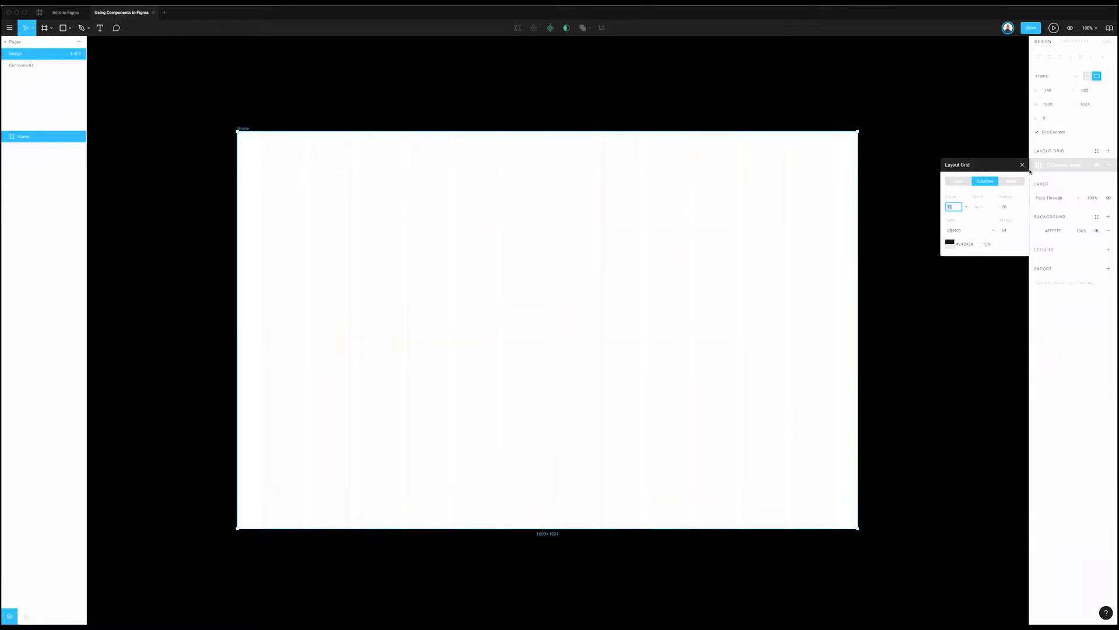
{"action": "left_click", "coordinate": [1023, 166]}
{"action": "left_click", "coordinate": [1038, 165]}
{"action": "left_click", "coordinate": [1096, 152]}
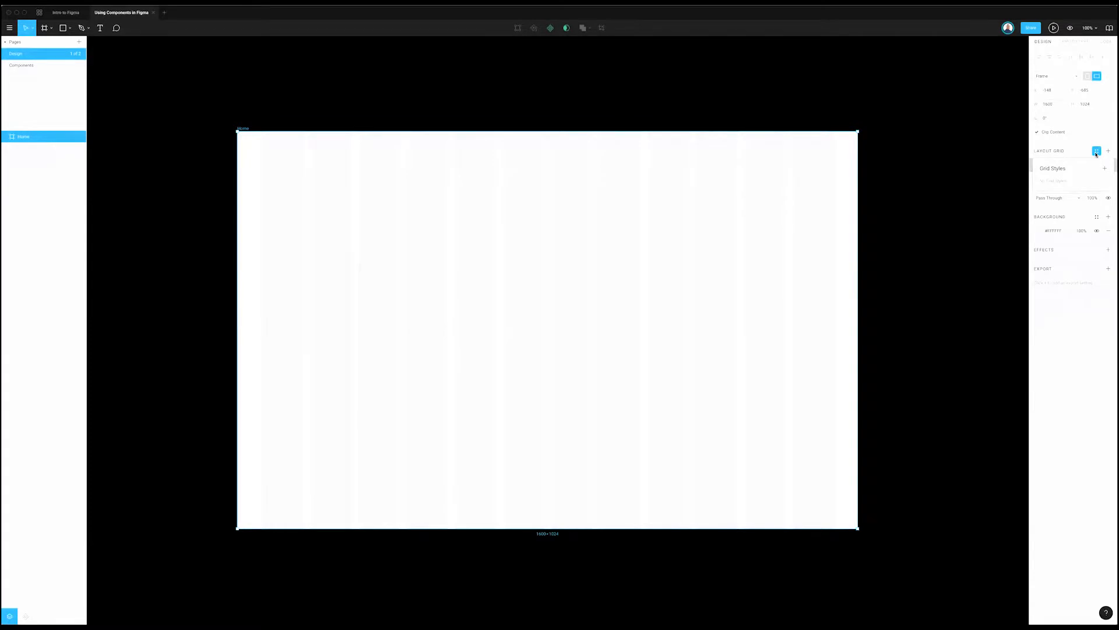
{"action": "left_click", "coordinate": [1096, 152]}
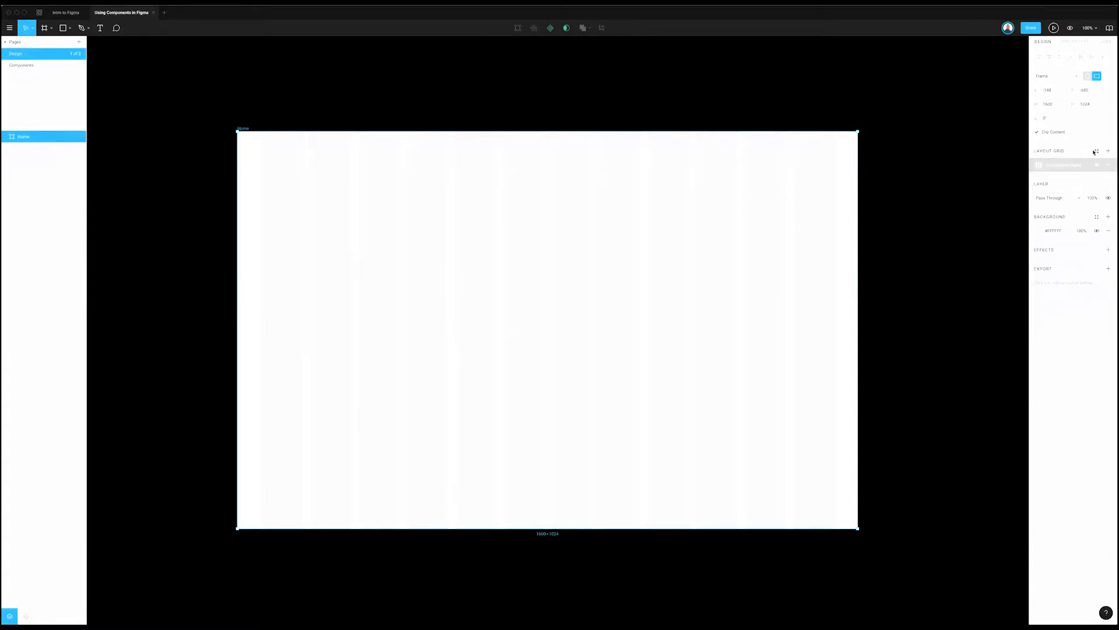
{"action": "left_click", "coordinate": [1096, 152]}
{"action": "left_click", "coordinate": [1096, 152]}
{"action": "left_click", "coordinate": [1096, 153]}
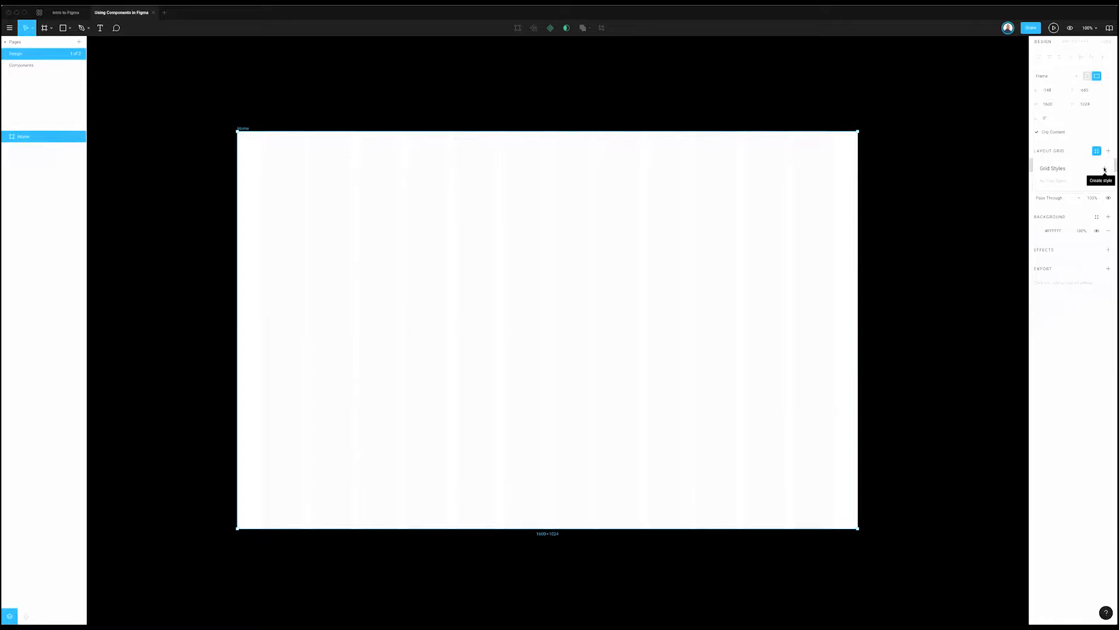
Step: Save the Home frame's grid as a new style named '12 column (not 16)'
{"action": "left_click", "coordinate": [1104, 170]}
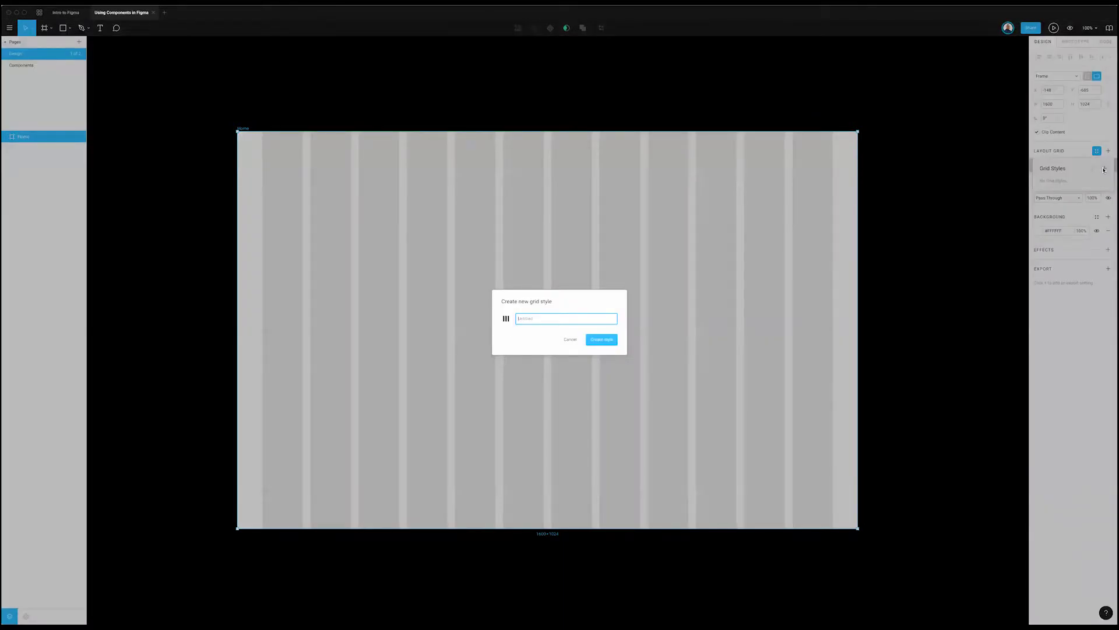
{"action": "type", "text": "12"}
{"action": "key", "text": "Return"}
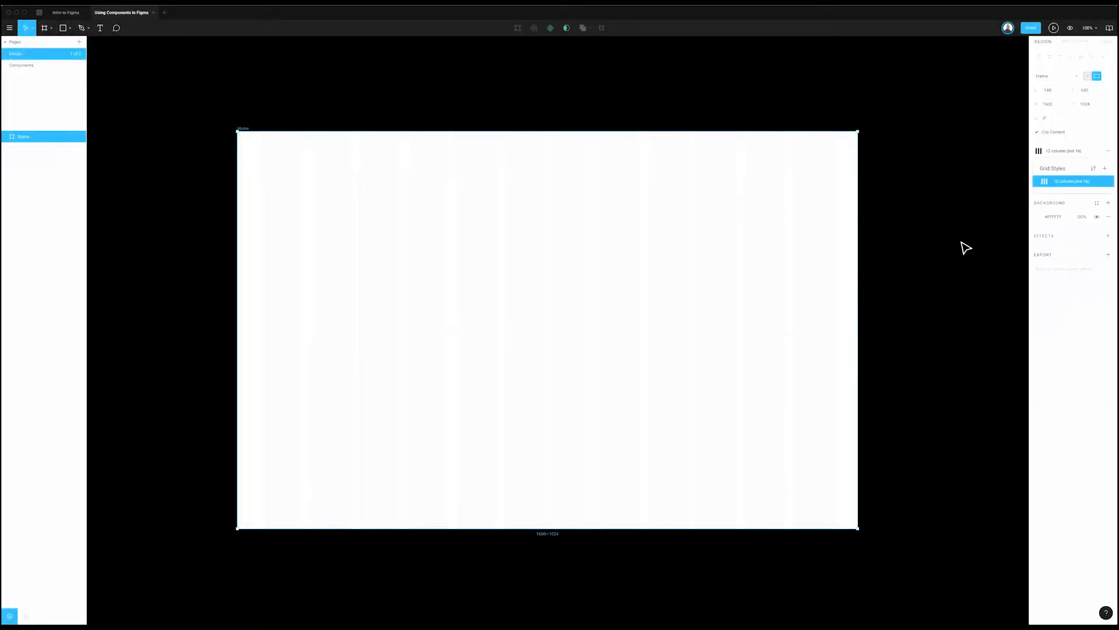
{"action": "left_click", "coordinate": [965, 247]}
{"action": "scroll", "coordinate": [292, 130], "scroll_direction": "right", "scroll_amount": 2}
{"action": "left_click", "coordinate": [225, 129]}
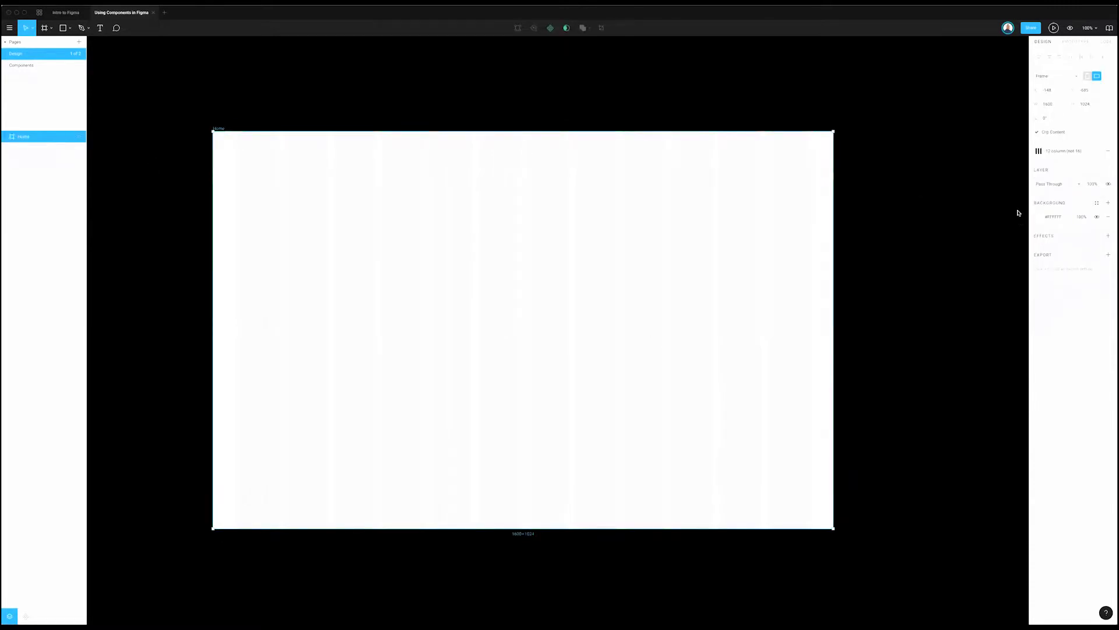
{"action": "scroll", "coordinate": [929, 242], "scroll_direction": "right", "scroll_amount": 1}
{"action": "scroll", "coordinate": [932, 243], "scroll_direction": "left", "scroll_amount": 2}
{"action": "scroll", "coordinate": [931, 242], "scroll_direction": "down", "scroll_amount": 1}
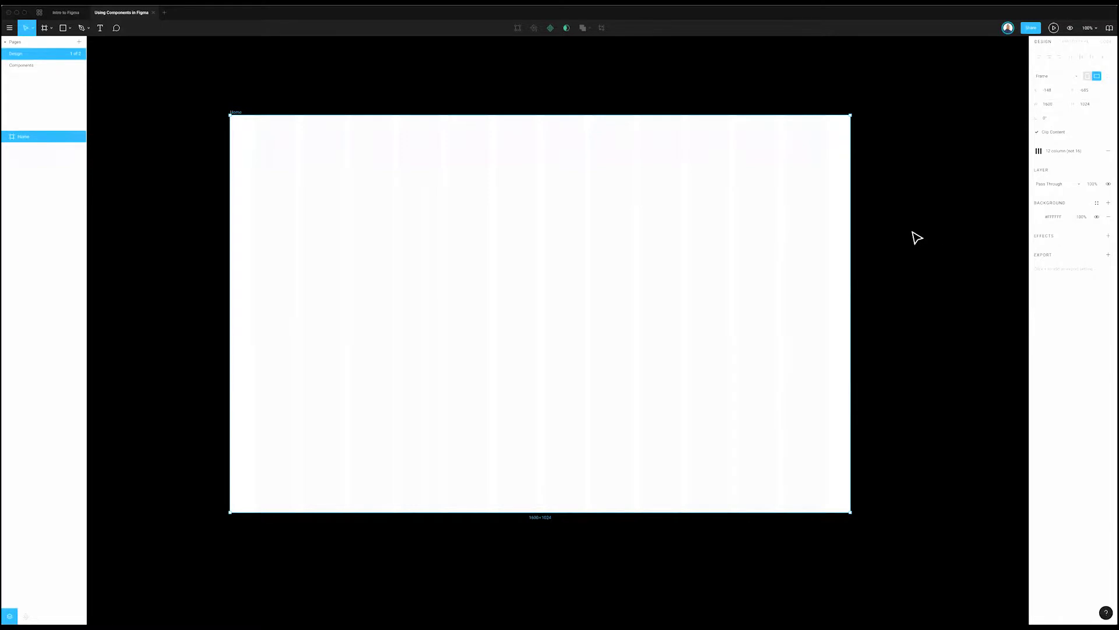
{"action": "left_click", "coordinate": [914, 237]}
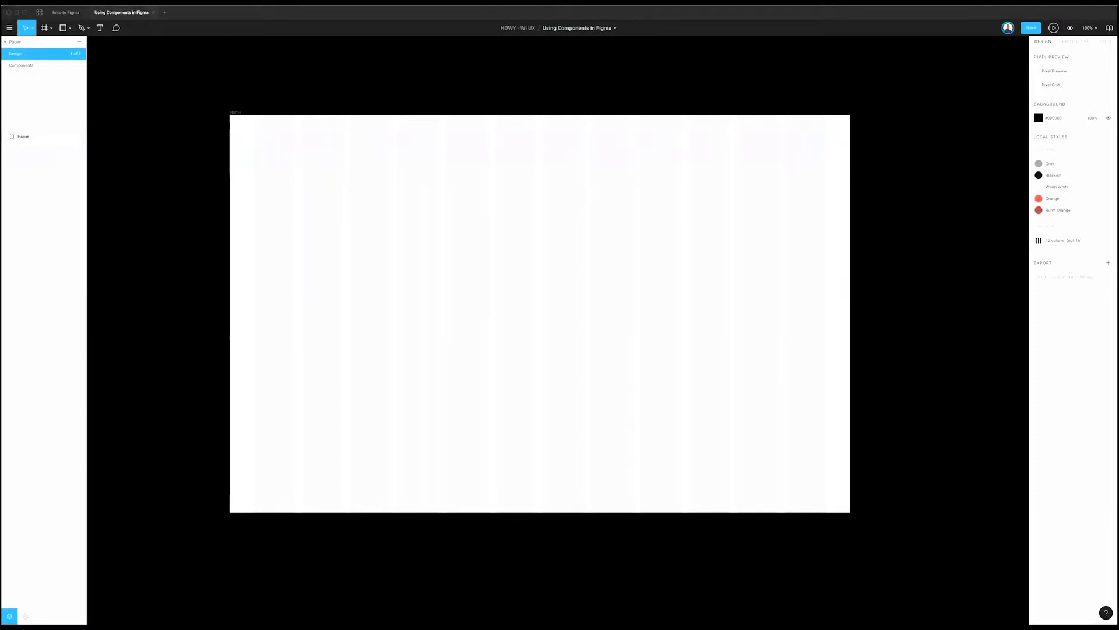
{"action": "left_click", "coordinate": [65, 12]}
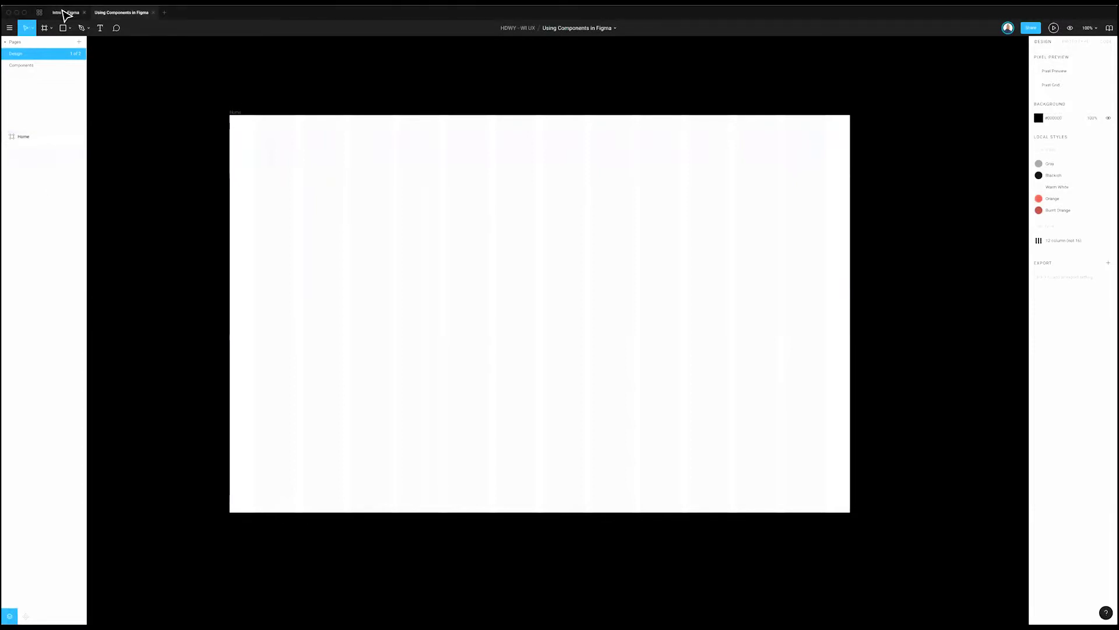
{"action": "left_click", "coordinate": [121, 12]}
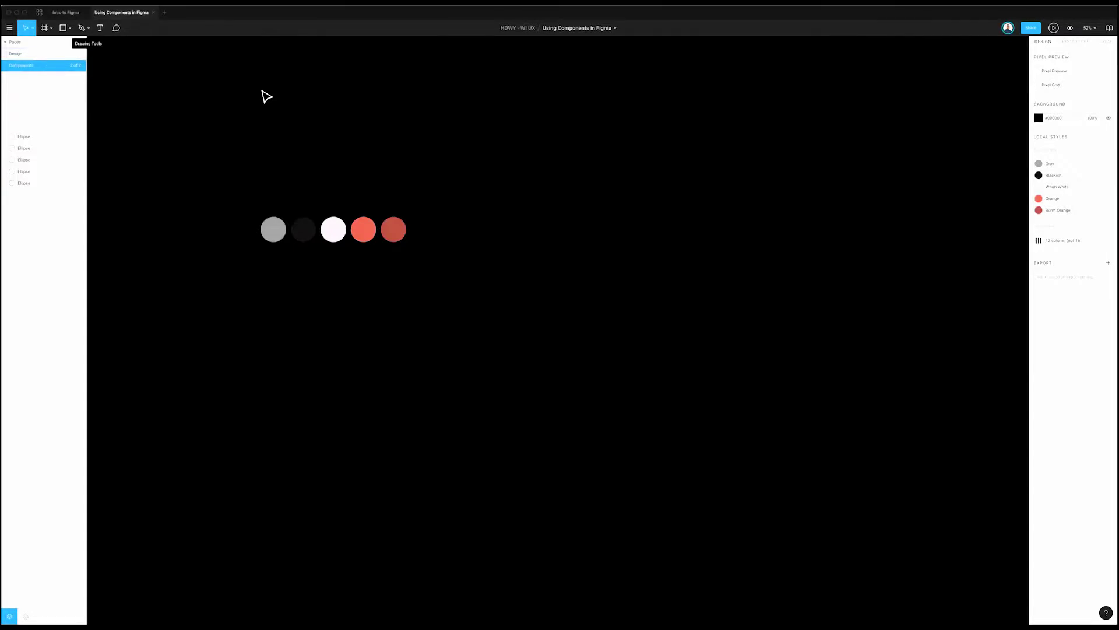
{"action": "key", "text": "Page_Up"}
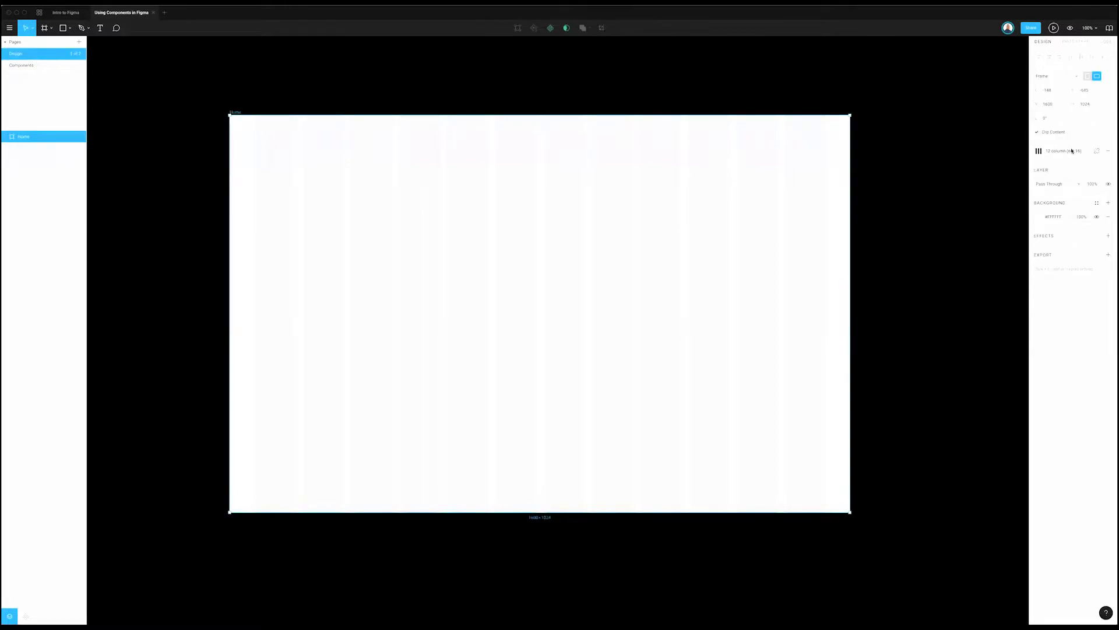
Step: Edit the 12 column (not 16) grid style and set its column width to 88
{"action": "left_click", "coordinate": [1071, 151]}
{"action": "left_click", "coordinate": [1093, 170]}
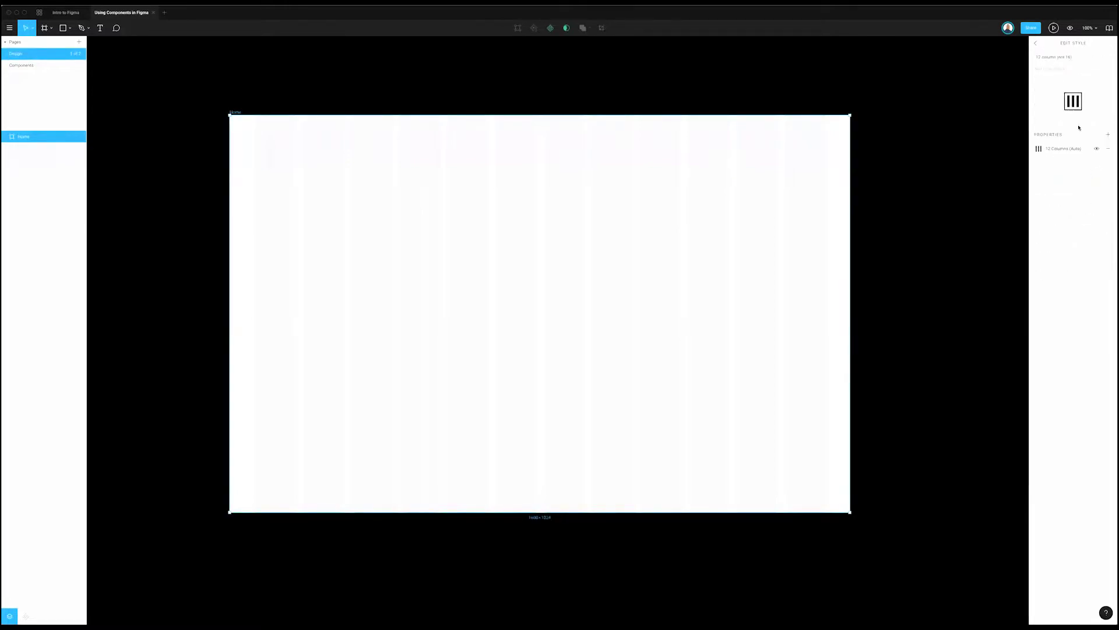
{"action": "left_click", "coordinate": [1037, 149]}
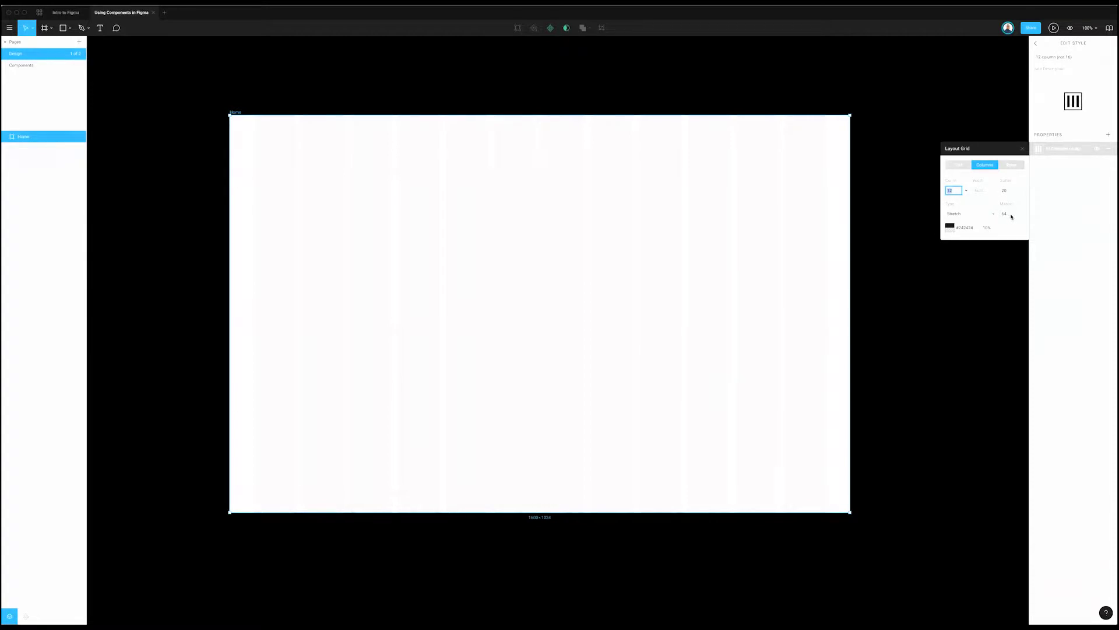
{"action": "left_click", "coordinate": [973, 214]}
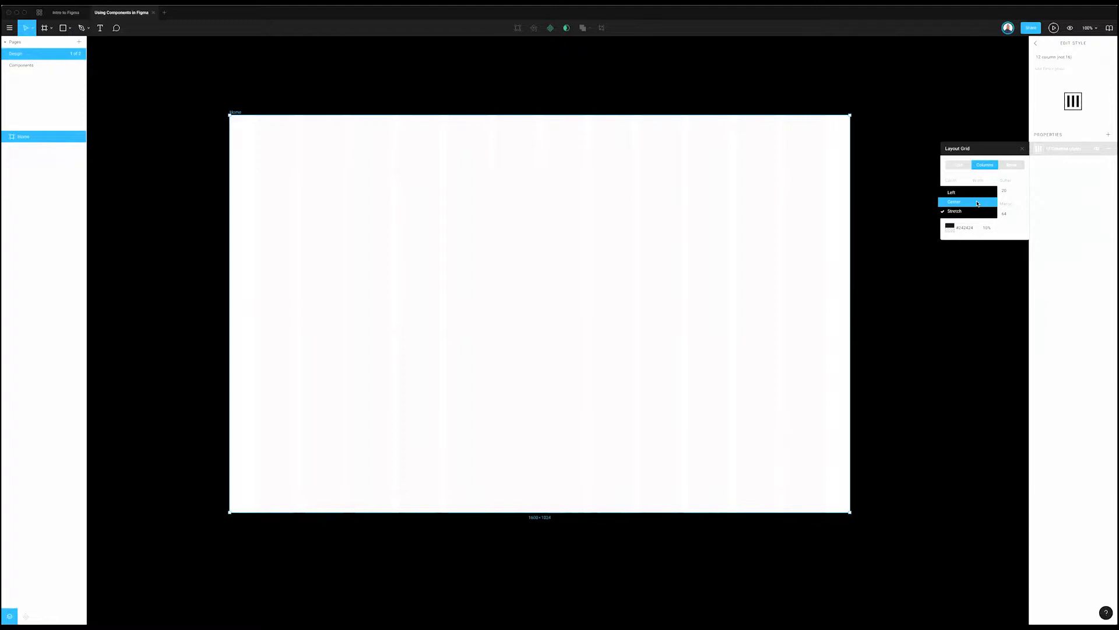
{"action": "left_click", "coordinate": [978, 203]}
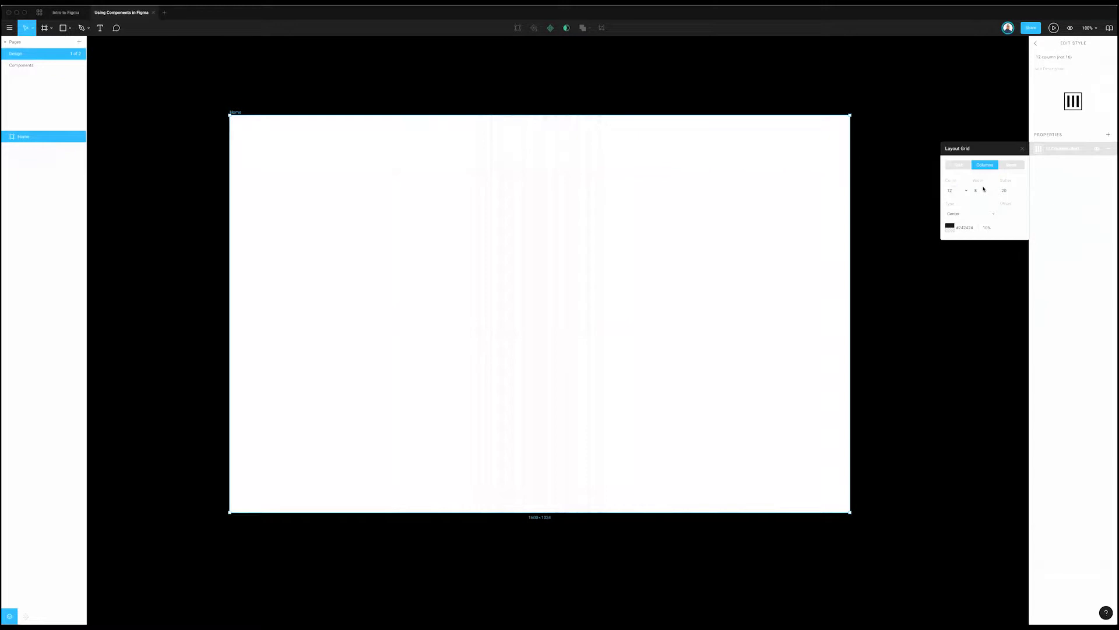
{"action": "left_click", "coordinate": [973, 190]}
{"action": "type", "text": "4"}
{"action": "key", "text": "Return"}
{"action": "left_click", "coordinate": [1013, 191]}
{"action": "left_click", "coordinate": [984, 191]}
{"action": "key", "text": "Return"}
Step: Give the grid style a 32 gutter and align its columns to the left
{"action": "left_click", "coordinate": [1021, 191]}
{"action": "type", "text": "32"}
{"action": "key", "text": "Return"}
{"action": "left_click", "coordinate": [982, 216]}
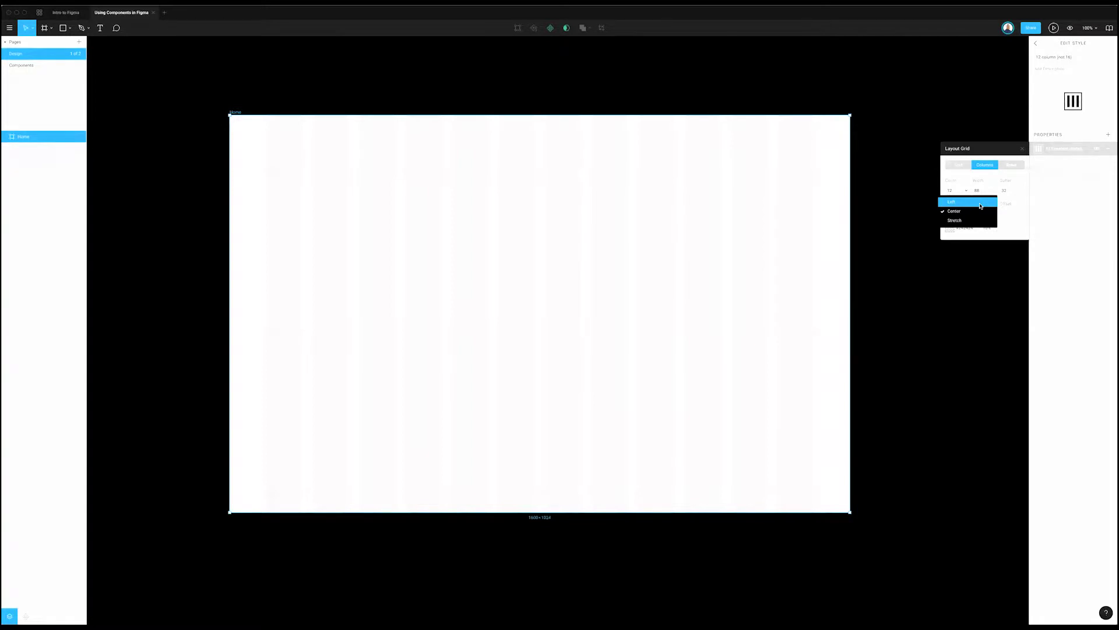
{"action": "left_click", "coordinate": [980, 206]}
{"action": "left_click", "coordinate": [1010, 216]}
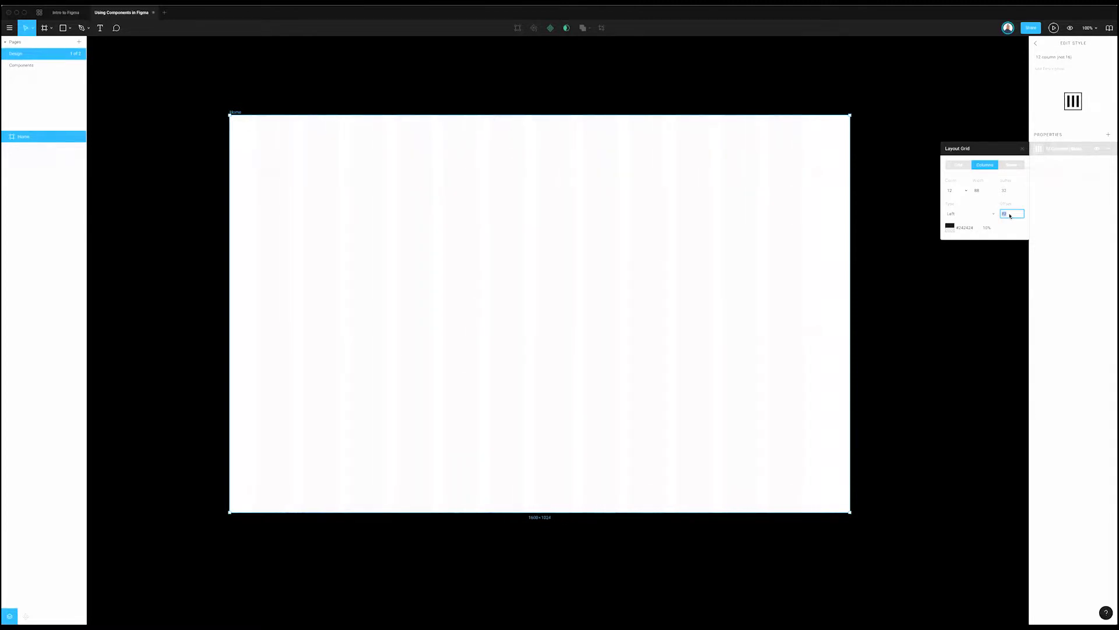
{"action": "key", "text": "r"}
{"action": "key", "text": "Escape"}
Step: Draw a grey rectangle bar down the Home frame's left edge
{"action": "mouse_move", "coordinate": [229, 116]}
{"action": "left_mouse_down"}
{"action": "mouse_move", "coordinate": [247, 470]}
{"action": "mouse_move", "coordinate": [261, 515]}
{"action": "left_mouse_up"}
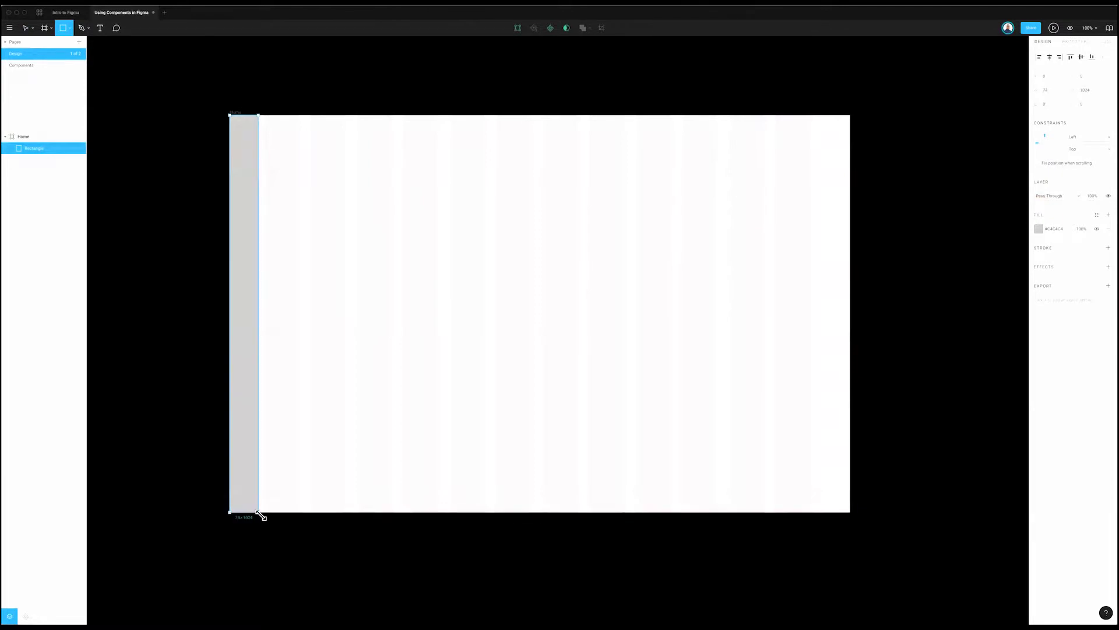
{"action": "left_click", "coordinate": [226, 113]}
{"action": "left_click", "coordinate": [235, 112]}
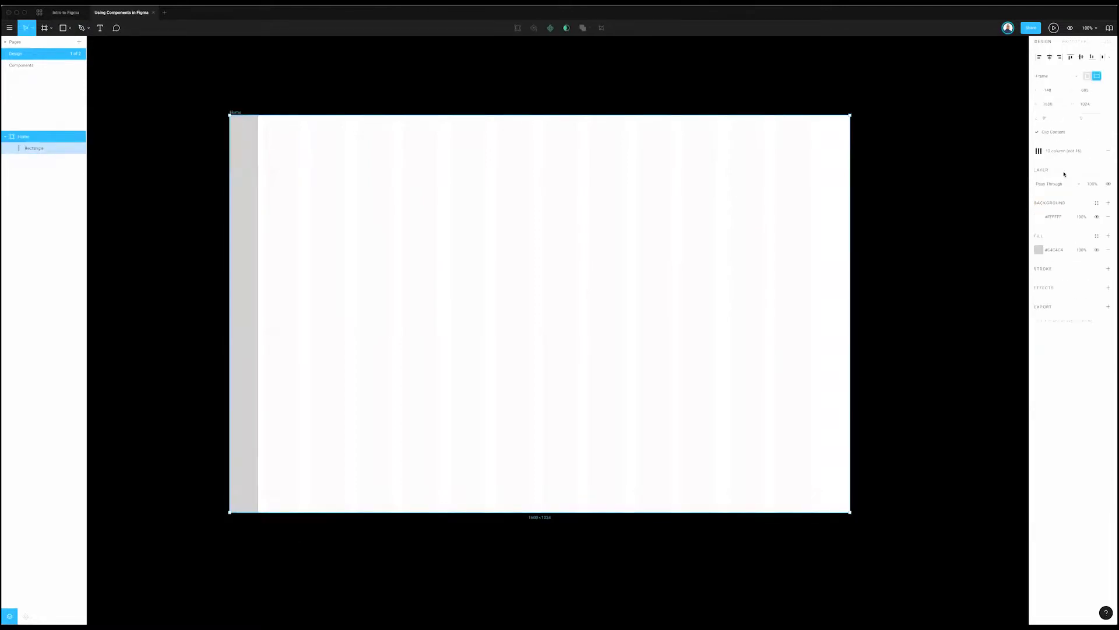
Step: Edit the grid style so its columns stretch with a 128 margin
{"action": "left_click", "coordinate": [1059, 152]}
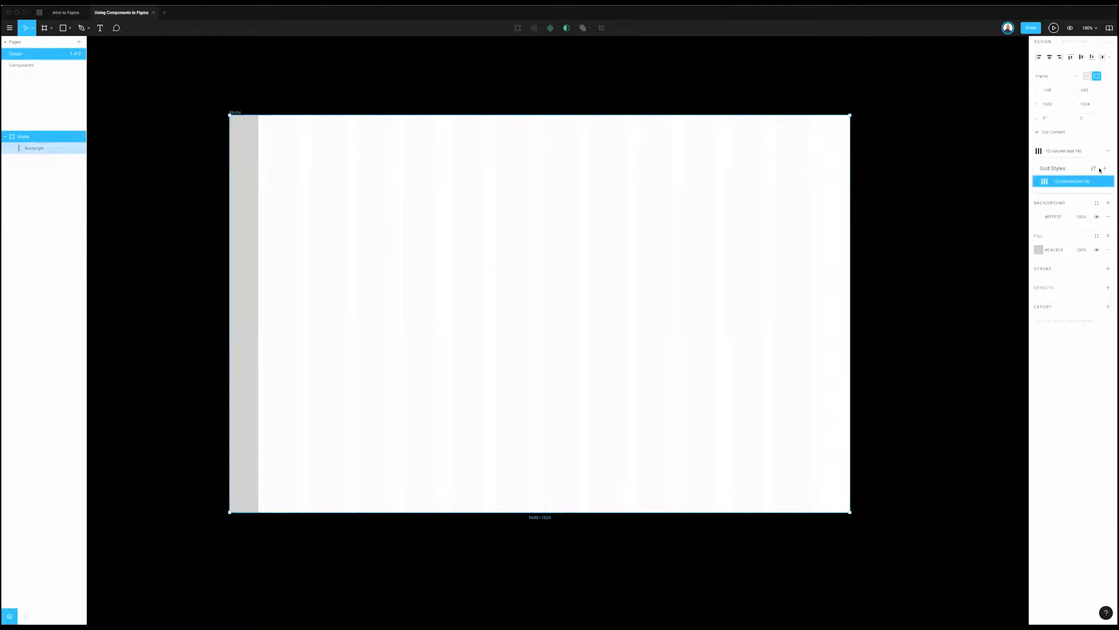
{"action": "left_click", "coordinate": [1100, 171]}
{"action": "left_click", "coordinate": [1039, 150]}
{"action": "left_click", "coordinate": [1010, 213]}
{"action": "double_click", "coordinate": [1011, 214]}
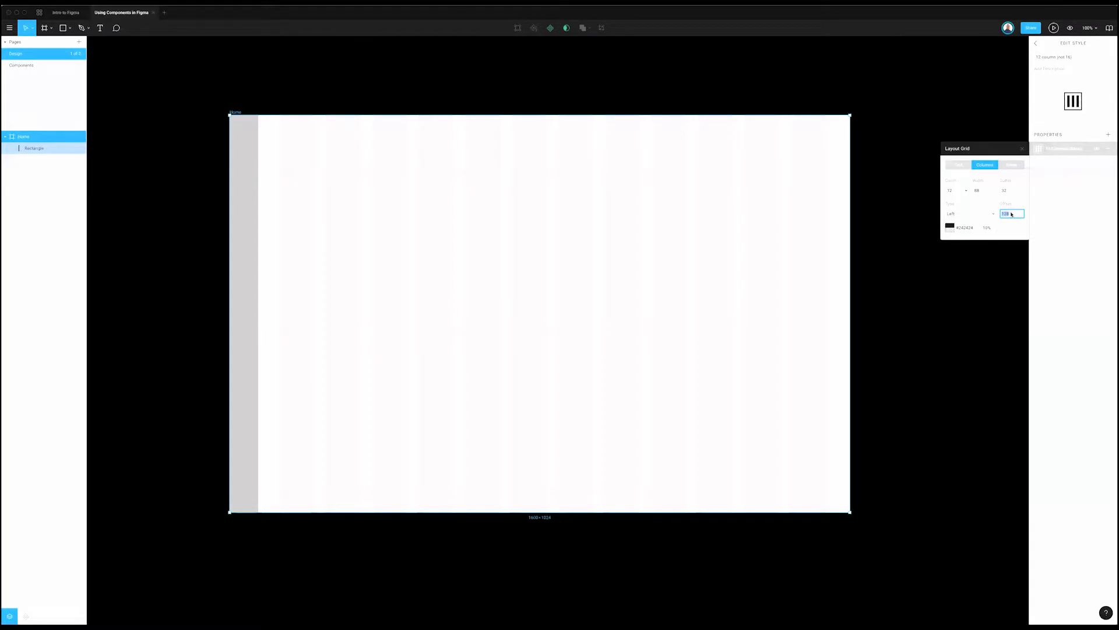
{"action": "left_click", "coordinate": [973, 211]}
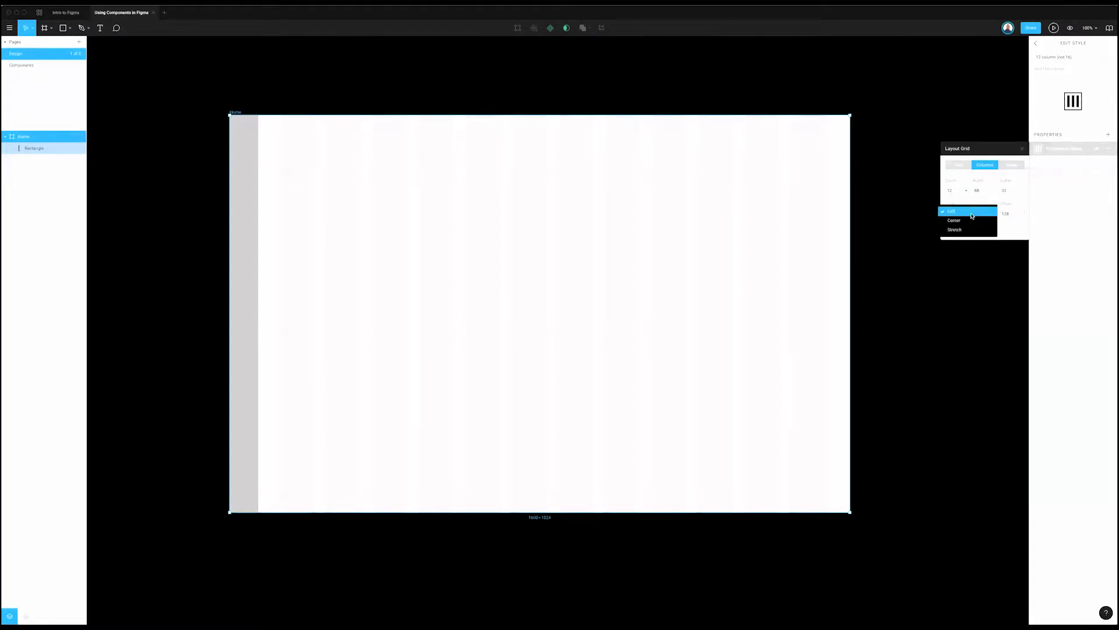
{"action": "left_click", "coordinate": [962, 223]}
{"action": "left_click", "coordinate": [1011, 215]}
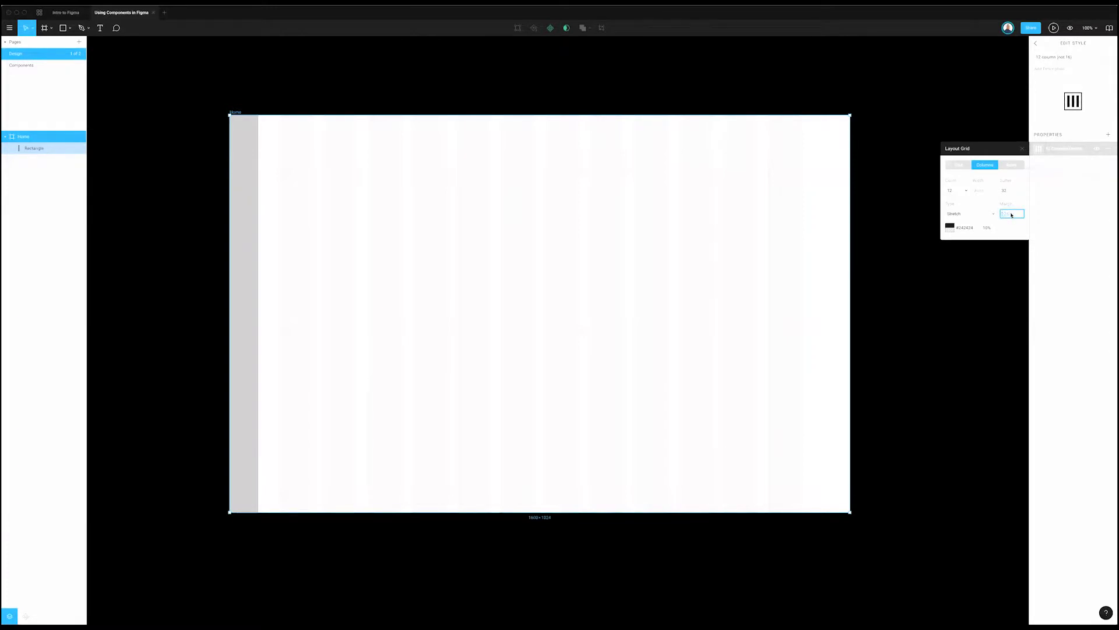
{"action": "left_click", "coordinate": [842, 211]}
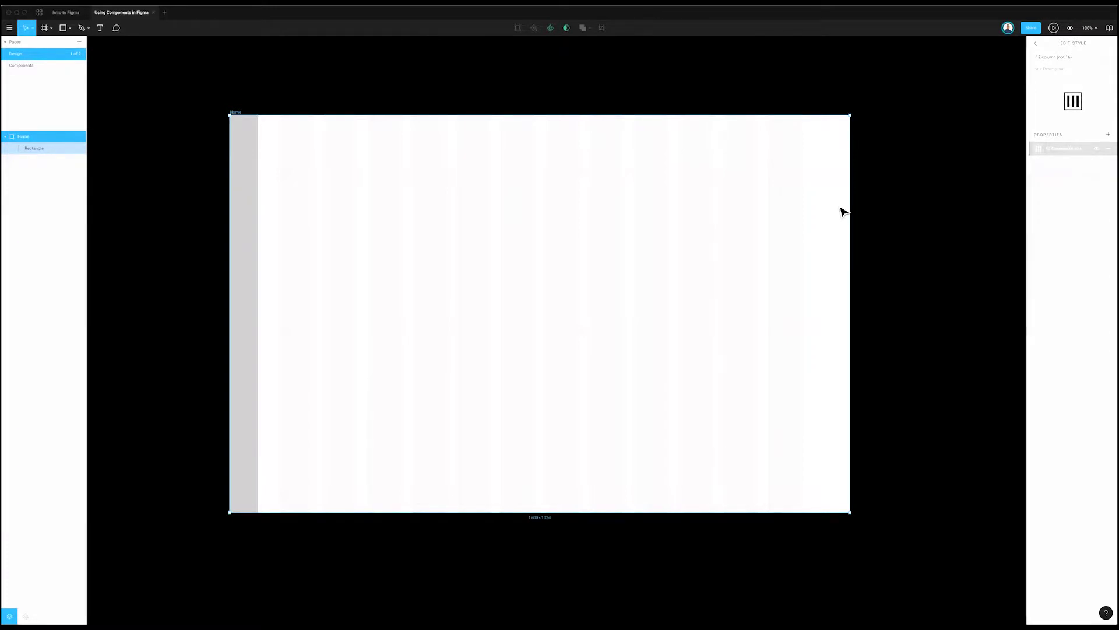
Step: Delete the grey rectangle and review the grid style's gutter and margin values
{"action": "left_click", "coordinate": [265, 195]}
{"action": "left_click", "coordinate": [245, 166]}
{"action": "key", "text": "Delete"}
{"action": "left_click", "coordinate": [1070, 241]}
{"action": "left_click", "coordinate": [1038, 148]}
{"action": "left_click", "coordinate": [1016, 191]}
{"action": "left_click", "coordinate": [1020, 216]}
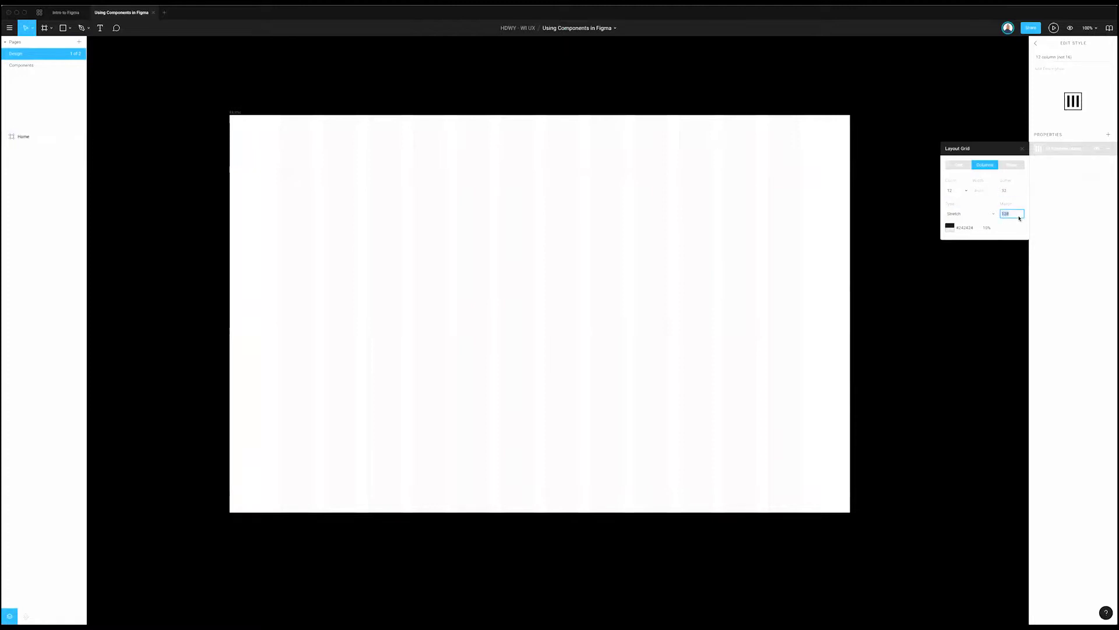
{"action": "key", "text": "Escape"}
{"action": "left_click", "coordinate": [1007, 214]}
{"action": "left_click", "coordinate": [435, 111]}
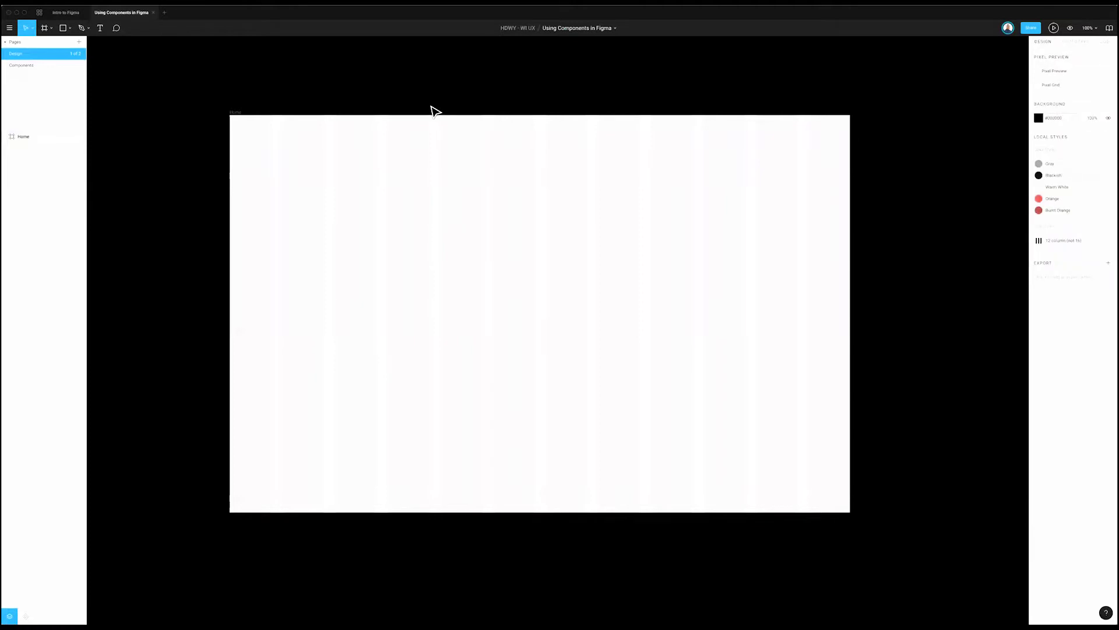
Step: Draw another full-height grey bar on the frame's left edge, then delete it
{"action": "key", "text": "r"}
{"action": "left_click_drag", "start_coordinate": [231, 116], "coordinate": [307, 419]}
{"action": "left_click_drag", "start_coordinate": [214, 578], "coordinate": [307, 517]}
{"action": "key", "text": "Escape"}
{"action": "left_click", "coordinate": [282, 318]}
{"action": "key", "text": "Delete"}
Step: Recheck the 12 column grid style on the Home frame, then switch to Intro to Figma
{"action": "key", "text": "Page_Down"}
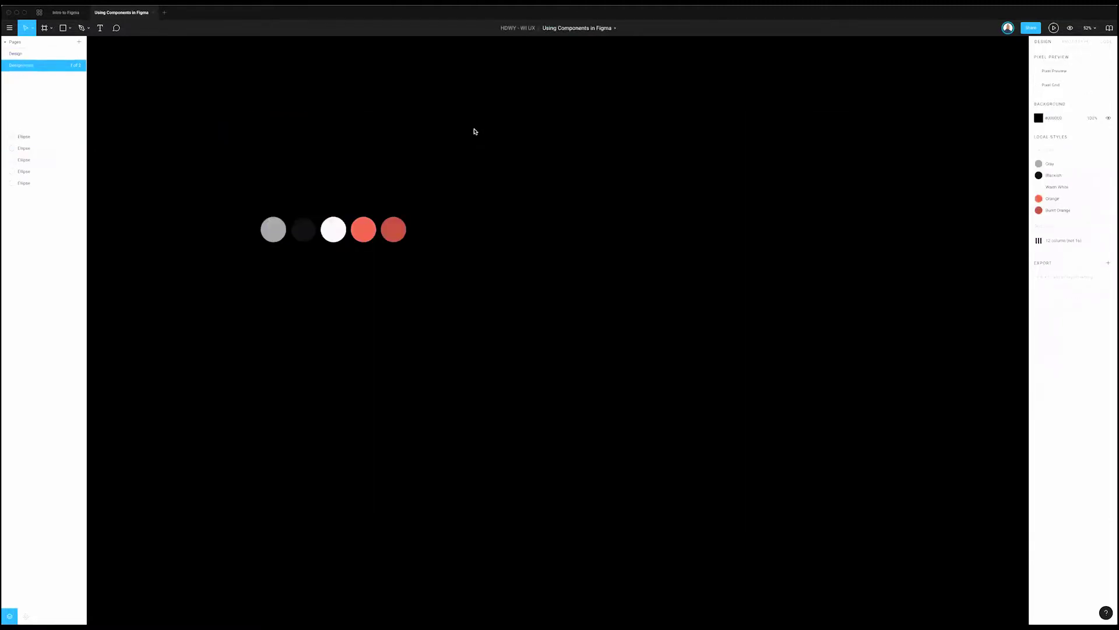
{"action": "key", "text": "Page_Up"}
{"action": "left_click", "coordinate": [236, 112]}
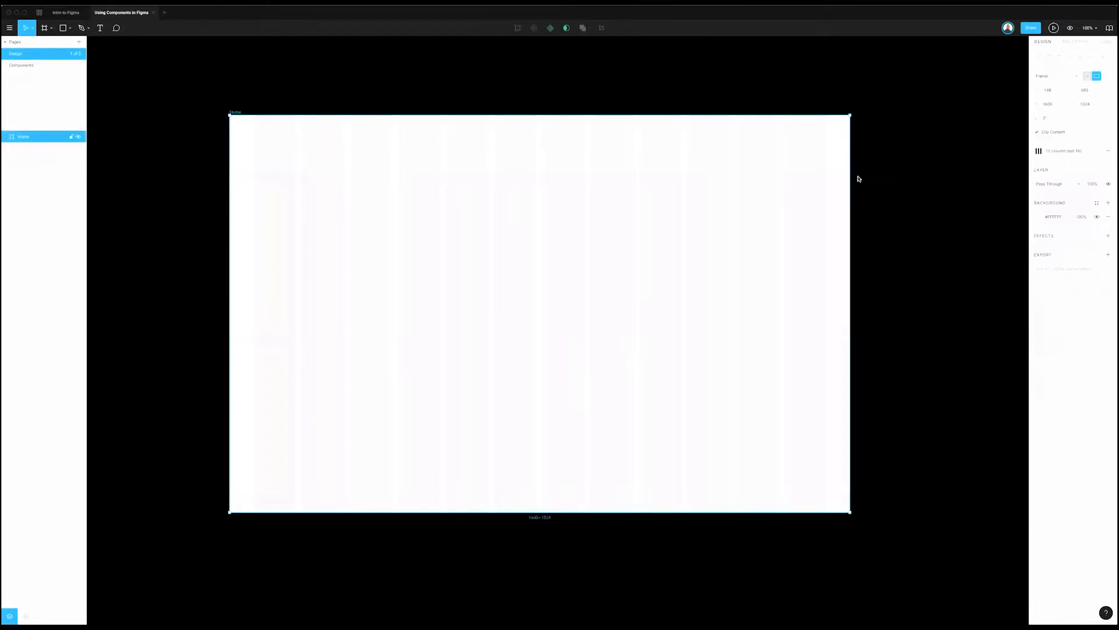
{"action": "left_click", "coordinate": [1097, 151]}
{"action": "left_click", "coordinate": [1094, 169]}
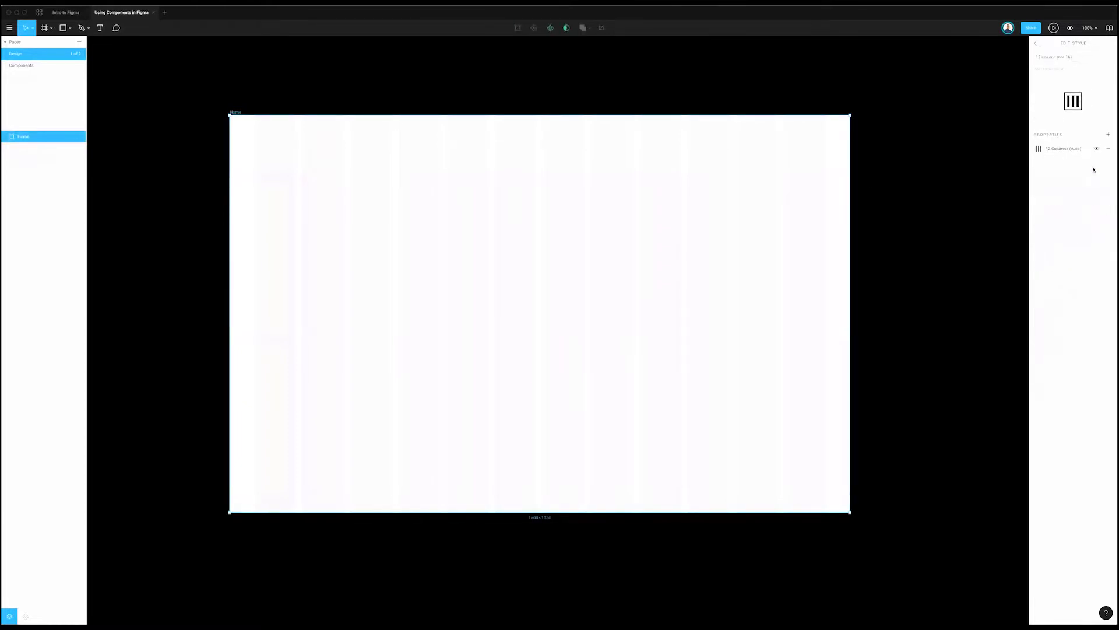
{"action": "left_click", "coordinate": [921, 163]}
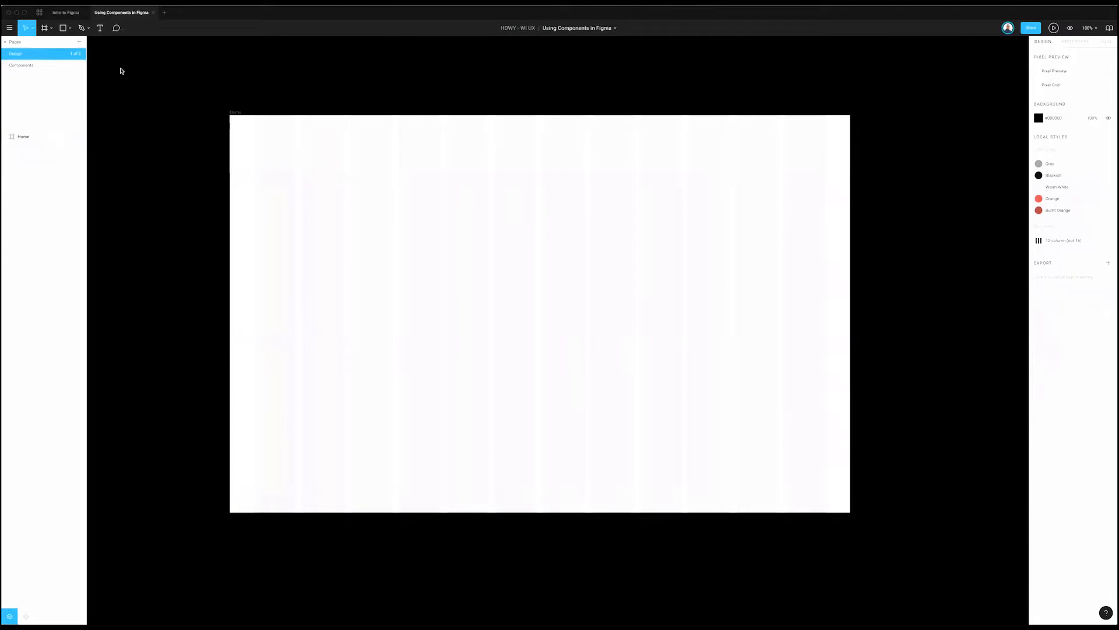
{"action": "left_click", "coordinate": [22, 66]}
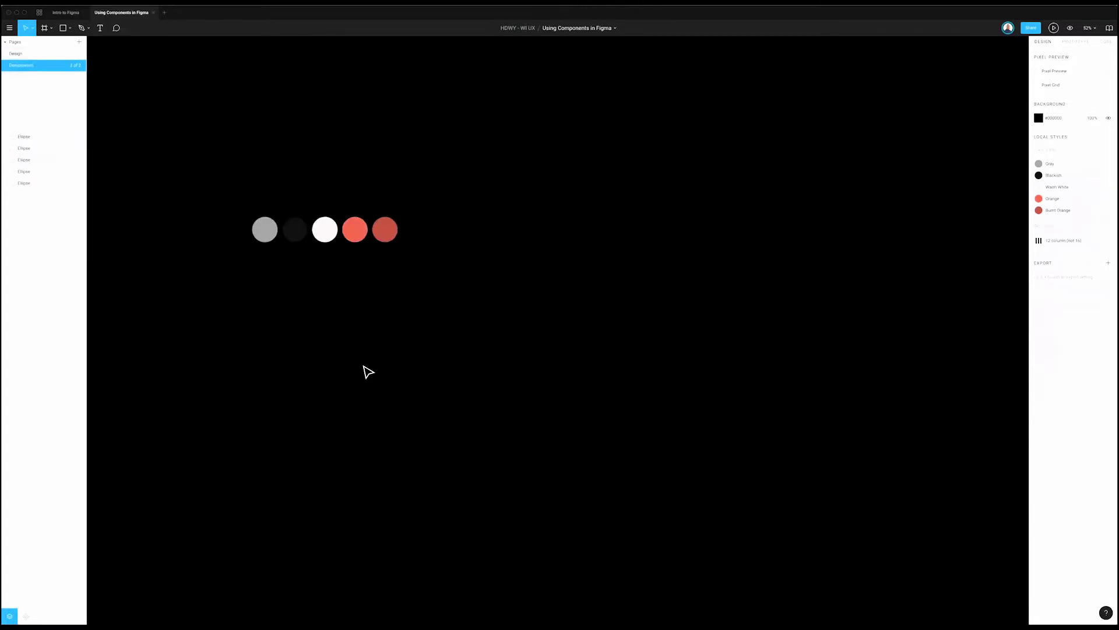
{"action": "left_click", "coordinate": [17, 53]}
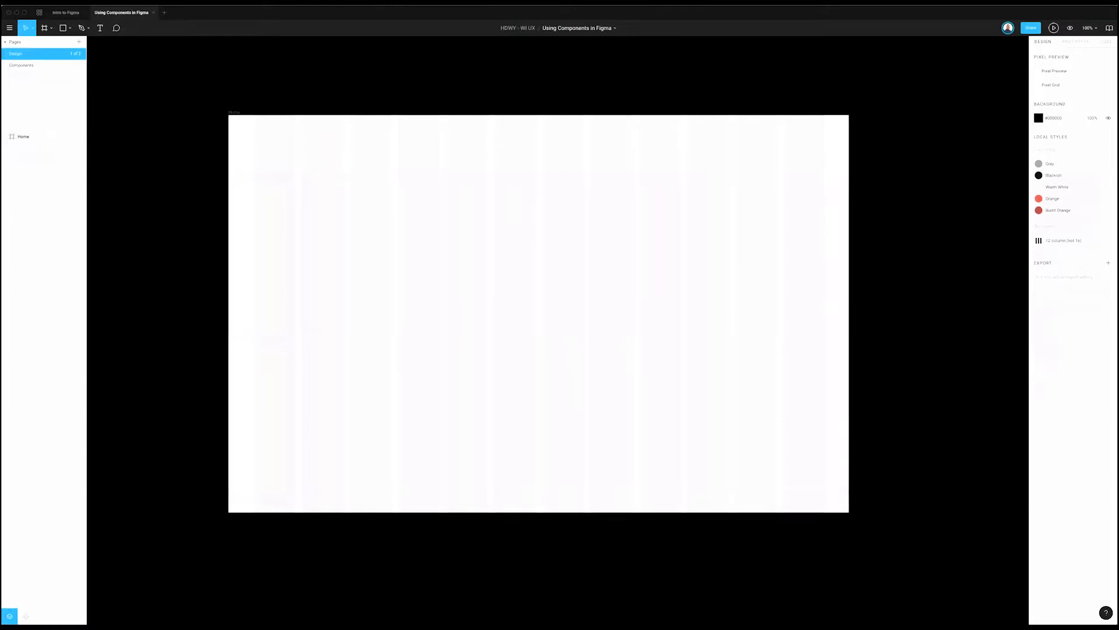
{"action": "left_click", "coordinate": [63, 13]}
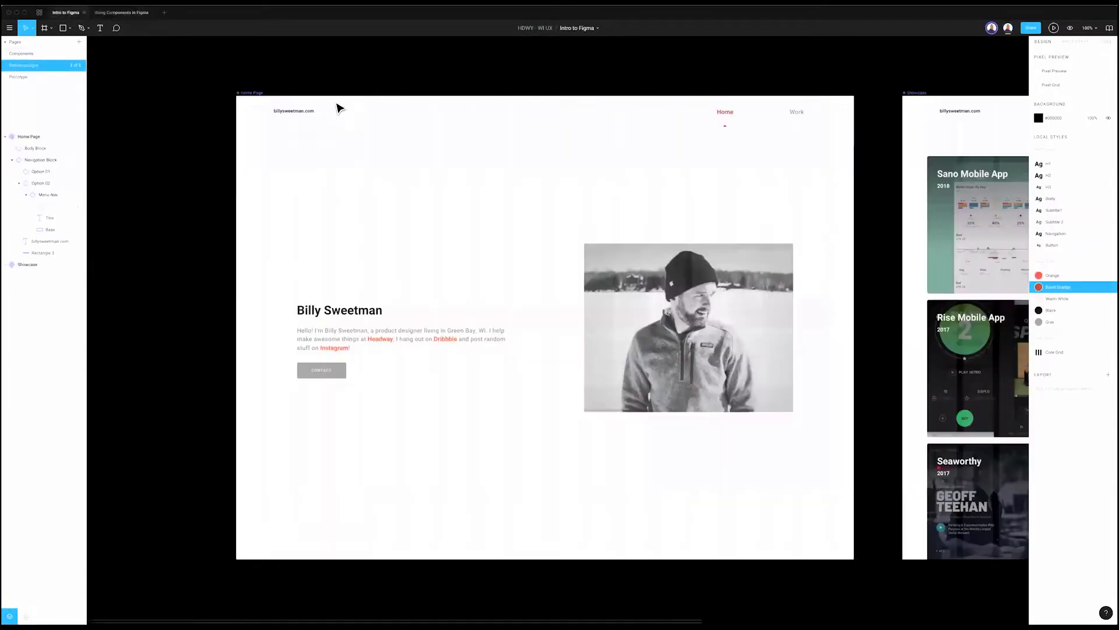
Step: Compare the Home Page and Showcase navigation block instances and view the Home Page nav's options
{"action": "left_click", "coordinate": [333, 117]}
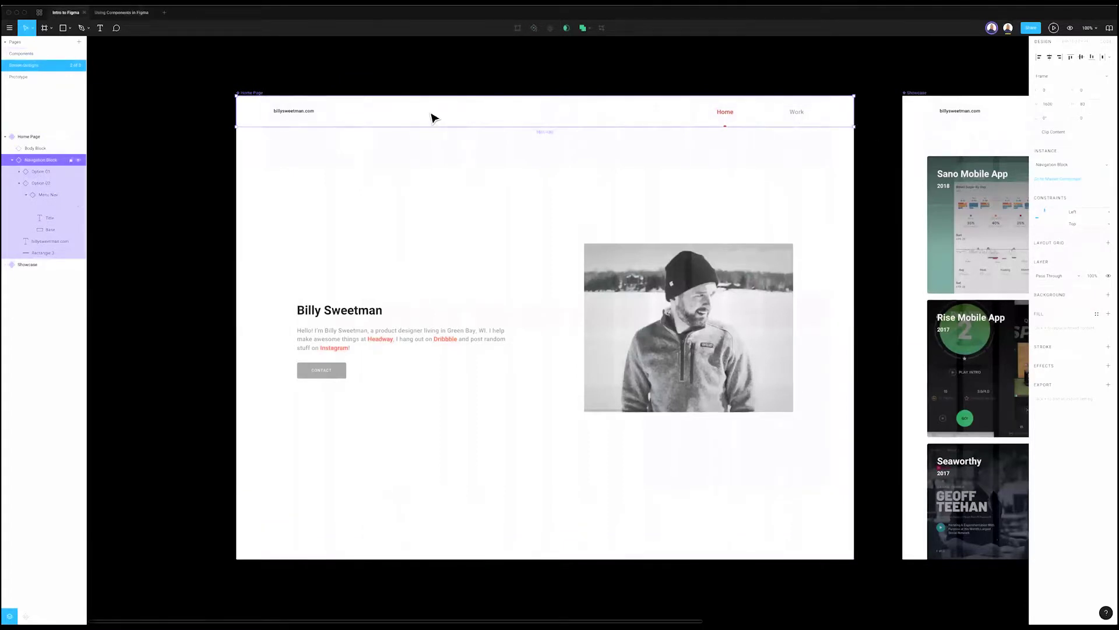
{"action": "scroll", "coordinate": [644, 110], "scroll_direction": "right", "scroll_amount": 6}
{"action": "left_click", "coordinate": [645, 111]}
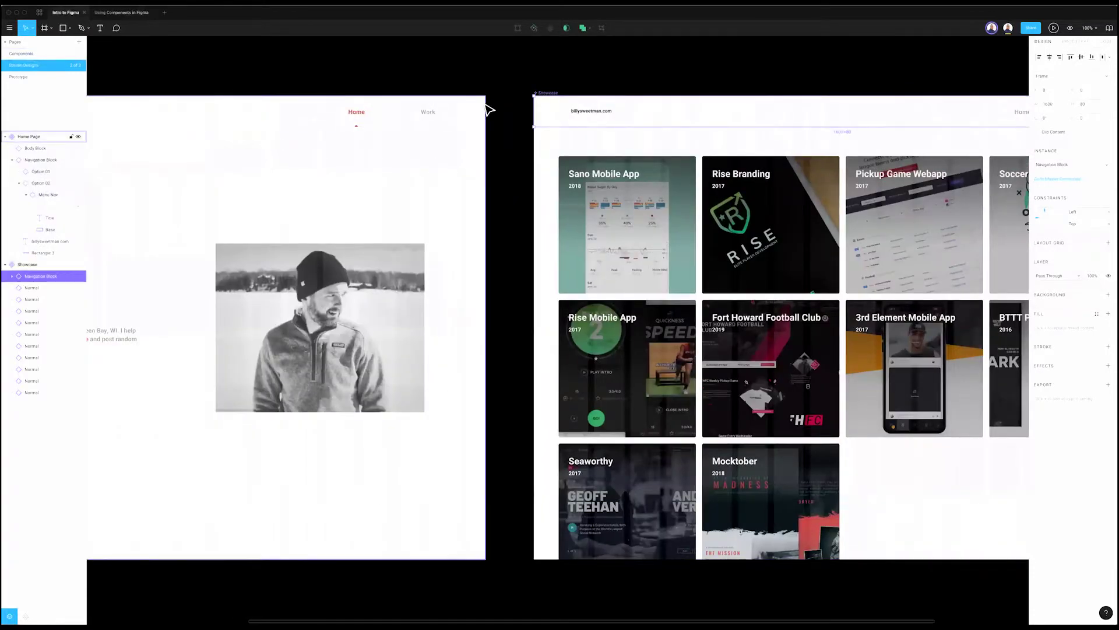
{"action": "scroll", "coordinate": [466, 117], "scroll_direction": "left", "scroll_amount": 7}
{"action": "left_click", "coordinate": [414, 123]}
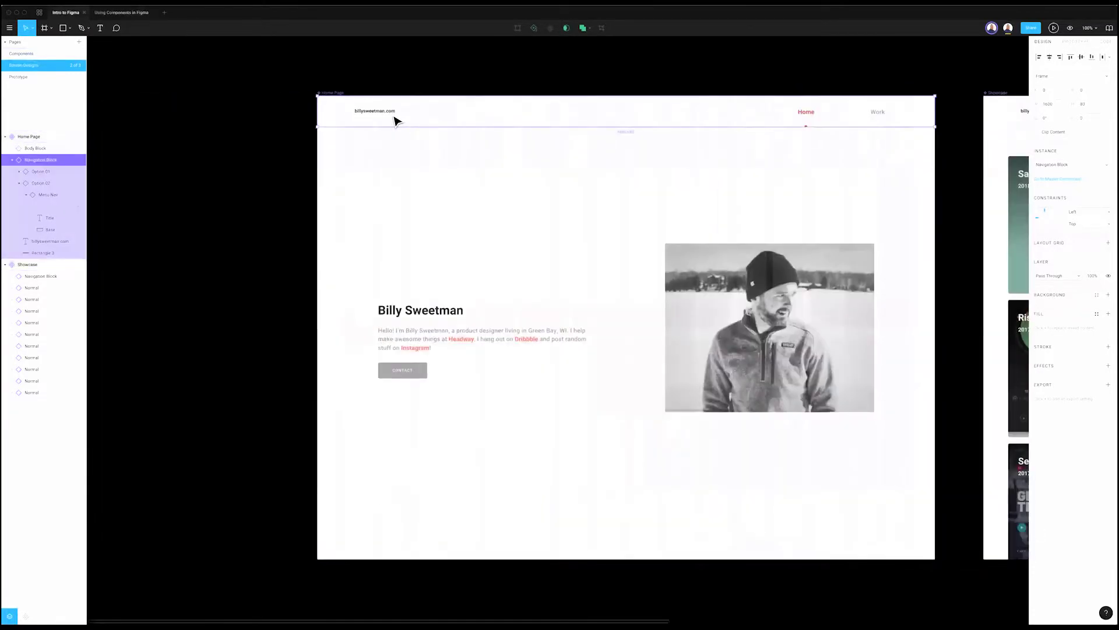
{"action": "right_click", "coordinate": [395, 115]}
{"action": "left_click", "coordinate": [375, 91]}
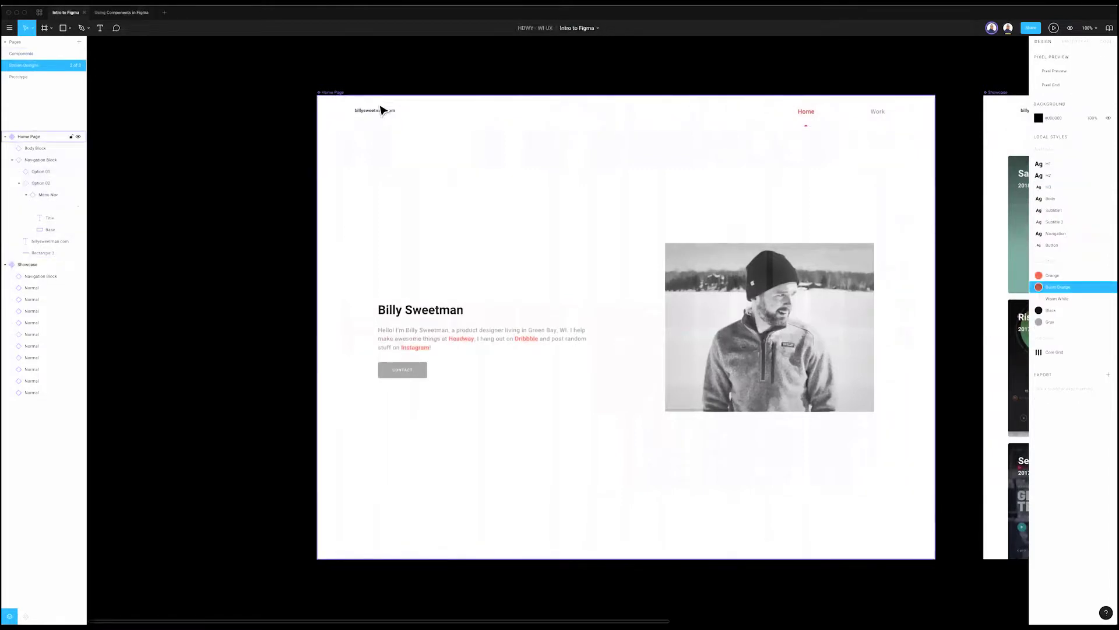
{"action": "left_click", "coordinate": [384, 110]}
{"action": "right_click", "coordinate": [392, 113]}
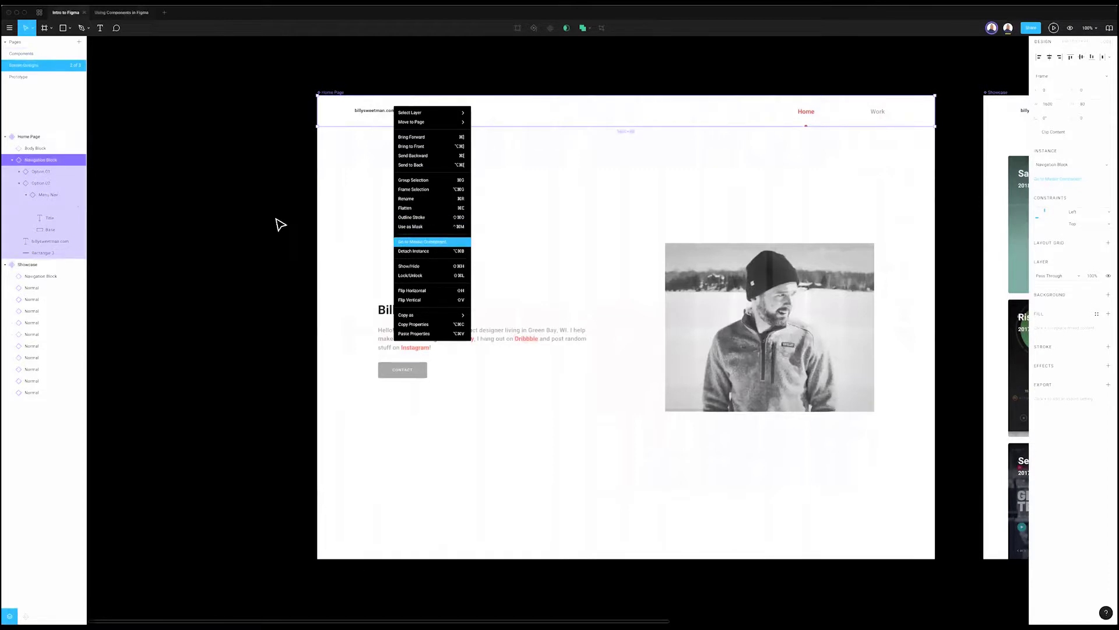
{"action": "left_click", "coordinate": [173, 200]}
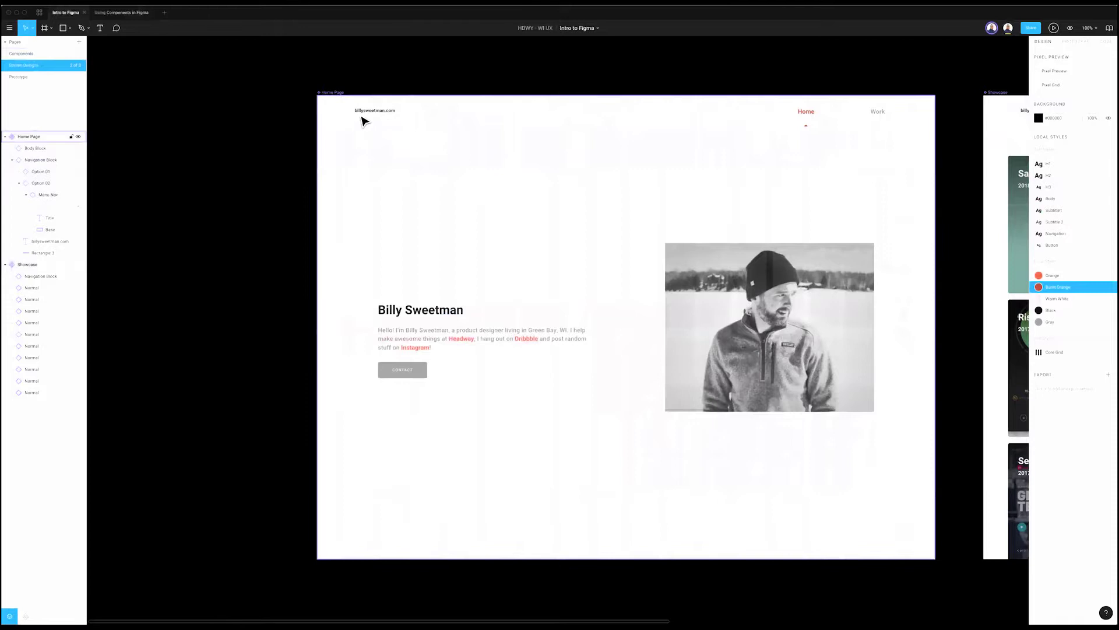
{"action": "left_click", "coordinate": [365, 121]}
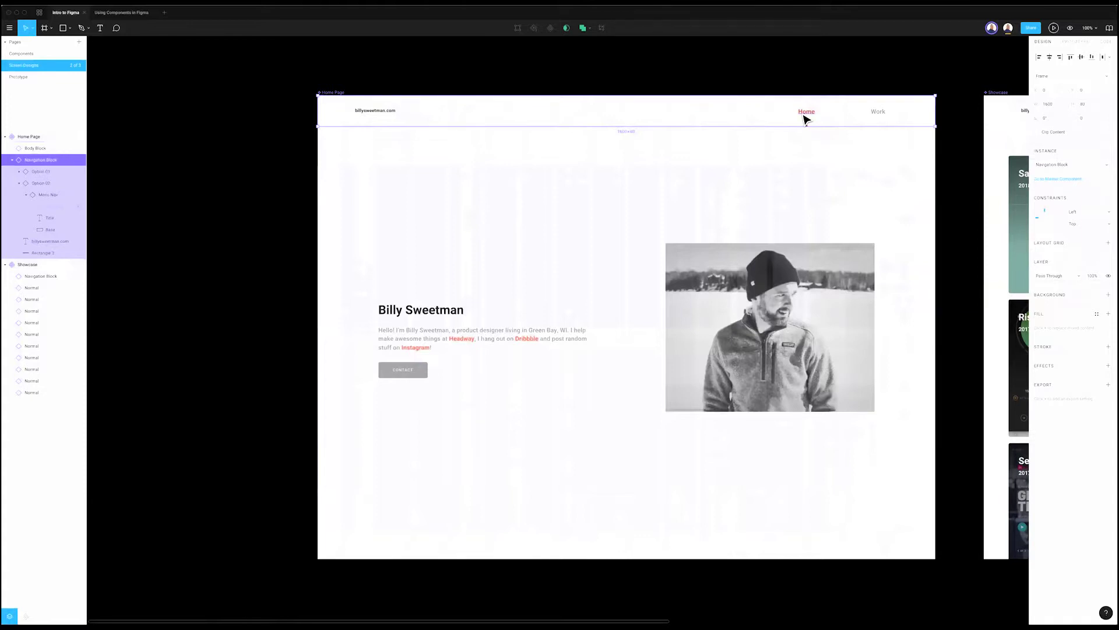
Step: Rename the Home Page nav label from Home to House
{"action": "double_click", "coordinate": [806, 113]}
{"action": "double_click", "coordinate": [820, 111]}
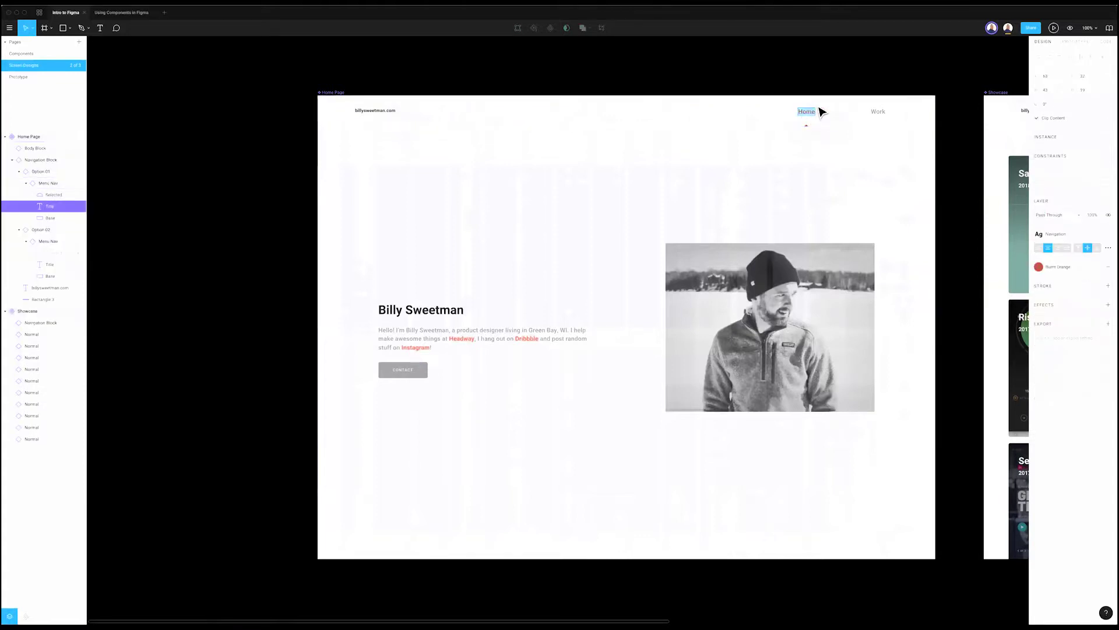
{"action": "type", "text": "House"}
{"action": "left_click", "coordinate": [842, 108]}
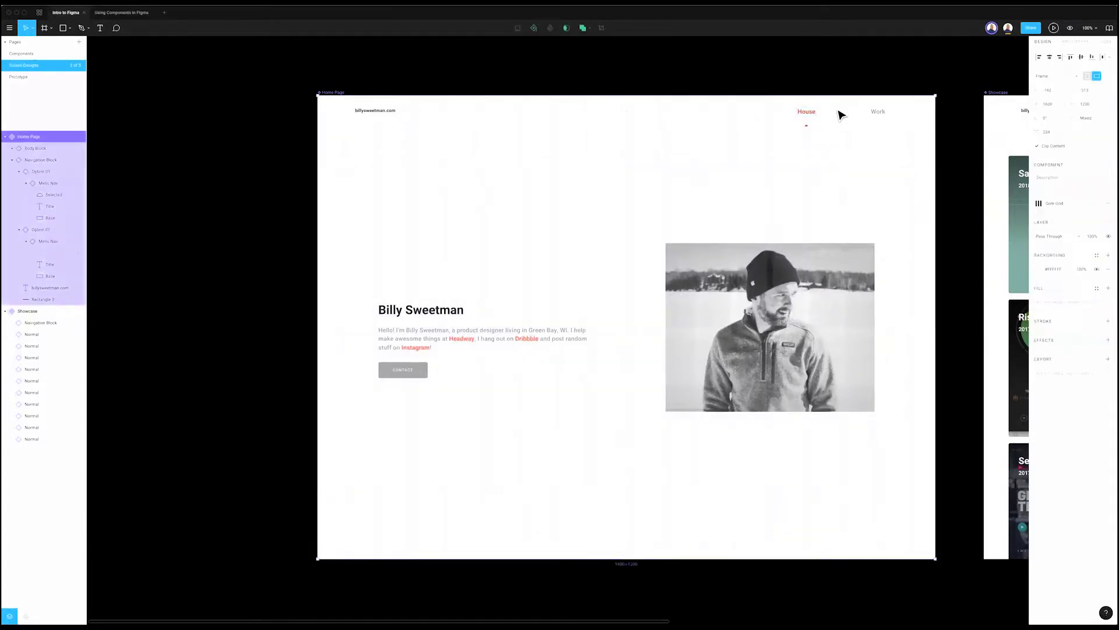
Step: Jump to the navigation block's master component on the Components page
{"action": "key", "text": "n"}
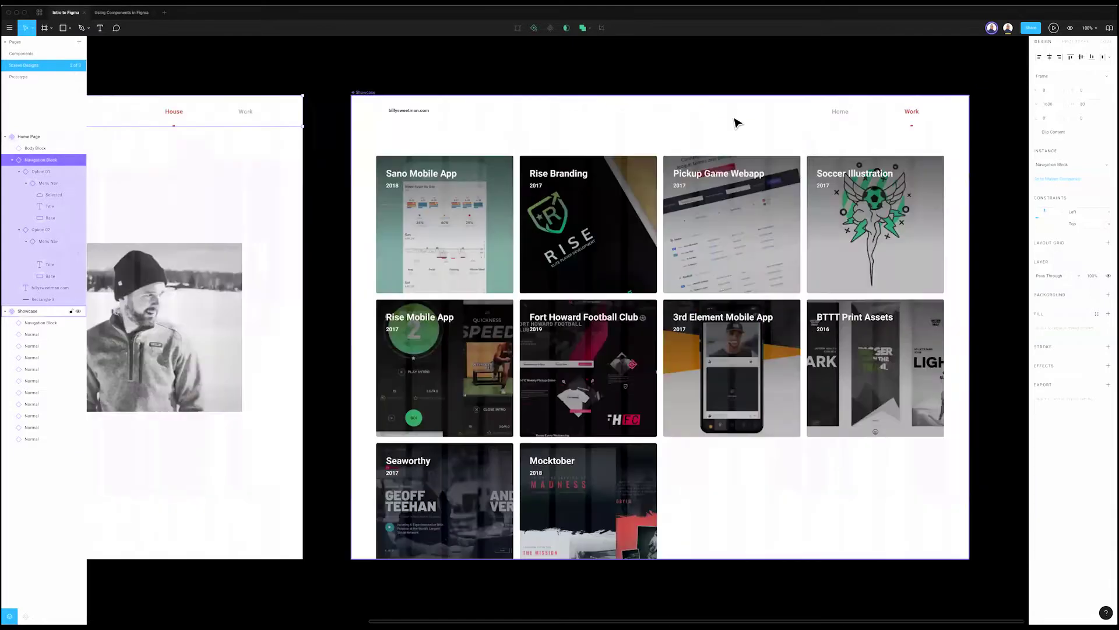
{"action": "scroll", "coordinate": [790, 118], "scroll_direction": "left", "scroll_amount": 3}
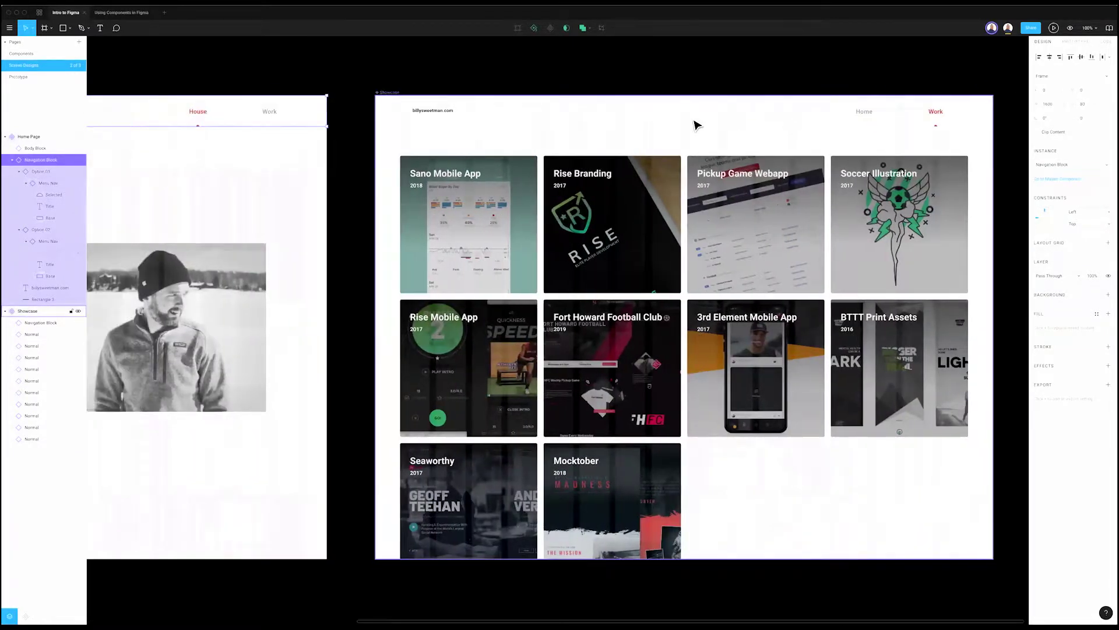
{"action": "key", "text": "shift+n"}
{"action": "right_click", "coordinate": [689, 120]}
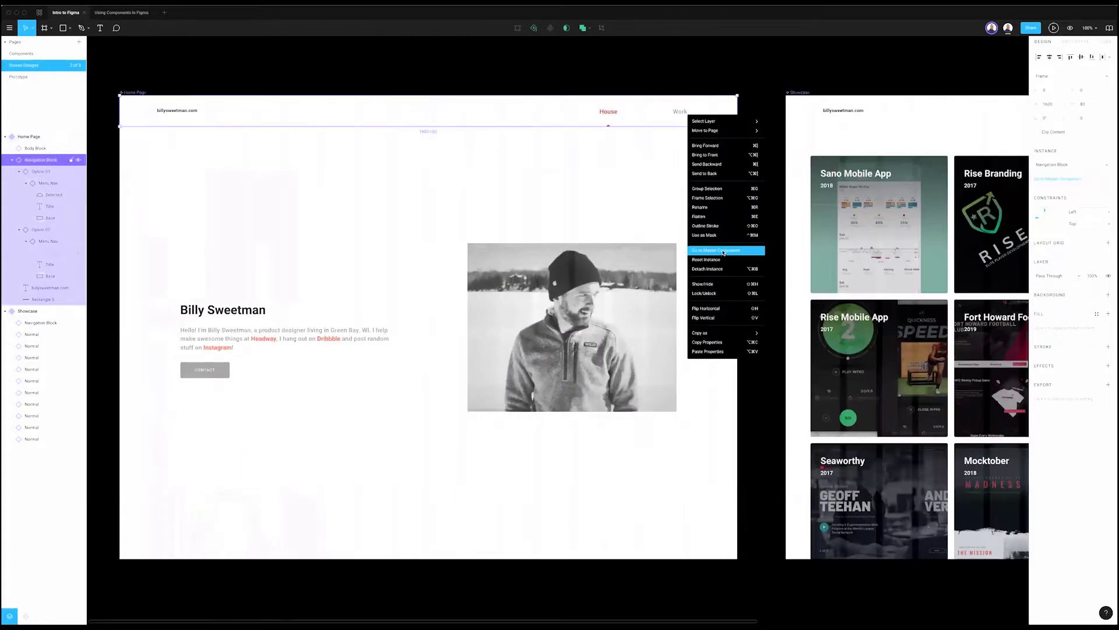
{"action": "left_click", "coordinate": [724, 251]}
Step: Rename the master navigation block's Home label to 'Little House on the Prairie'
{"action": "left_click", "coordinate": [738, 334], "text": "super"}
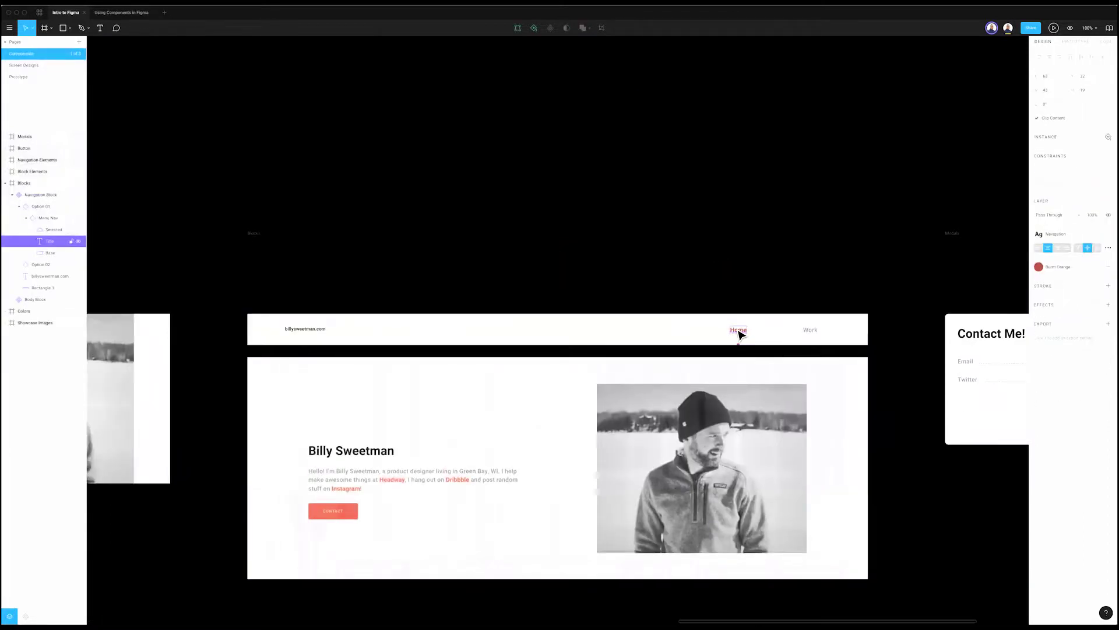
{"action": "double_click", "coordinate": [737, 330]}
{"action": "type", "text": "Little House on the Prairie"}
{"action": "key", "text": "Escape"}
Step: Check the Showcase navigation block on Screen Designs, then return to the Components page
{"action": "left_click", "coordinate": [23, 65]}
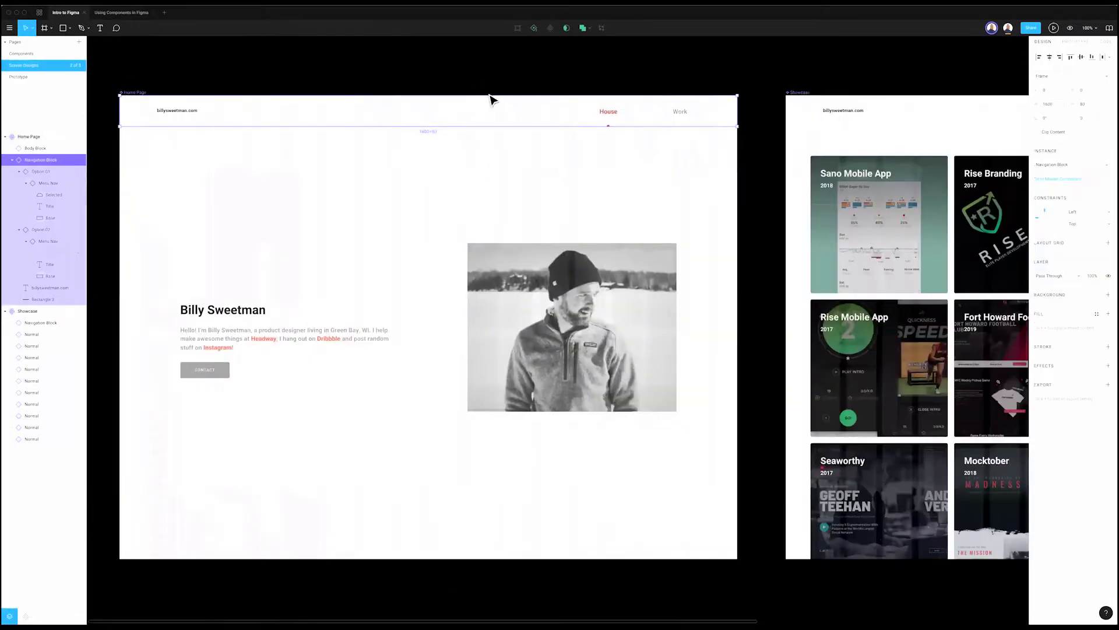
{"action": "scroll", "coordinate": [606, 103], "scroll_direction": "left", "scroll_amount": 3}
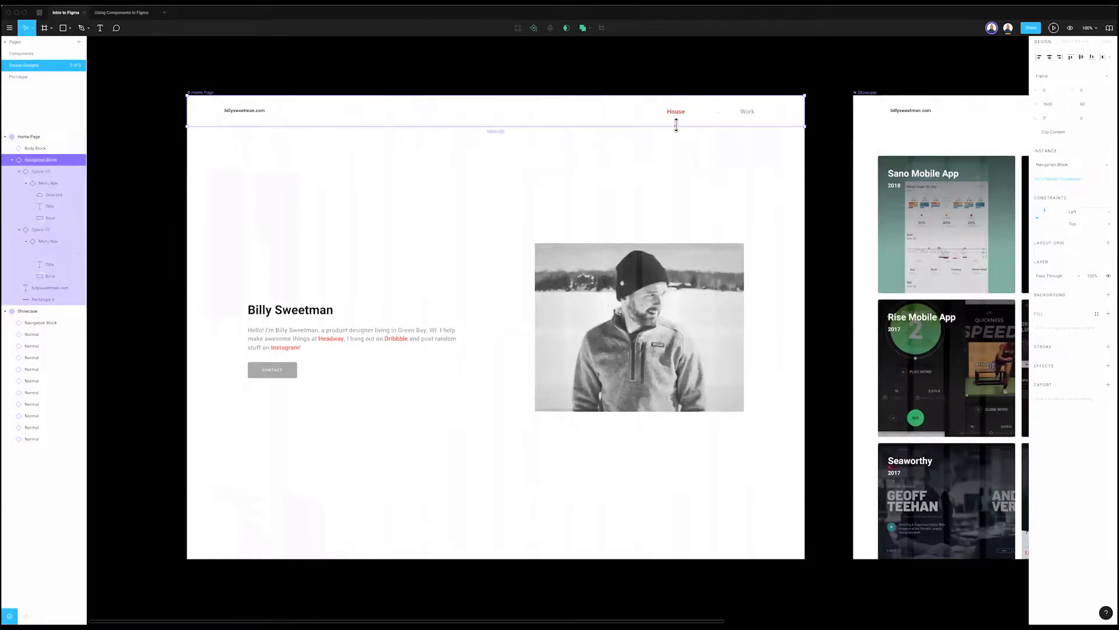
{"action": "scroll", "coordinate": [676, 127], "scroll_direction": "right", "scroll_amount": 15}
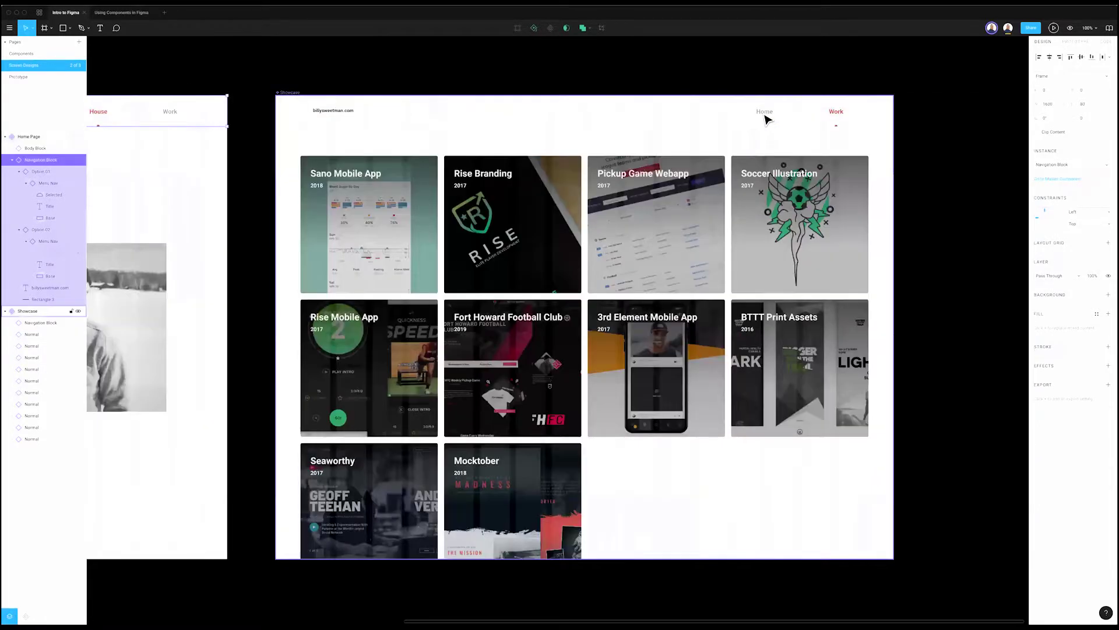
{"action": "left_click", "coordinate": [765, 118]}
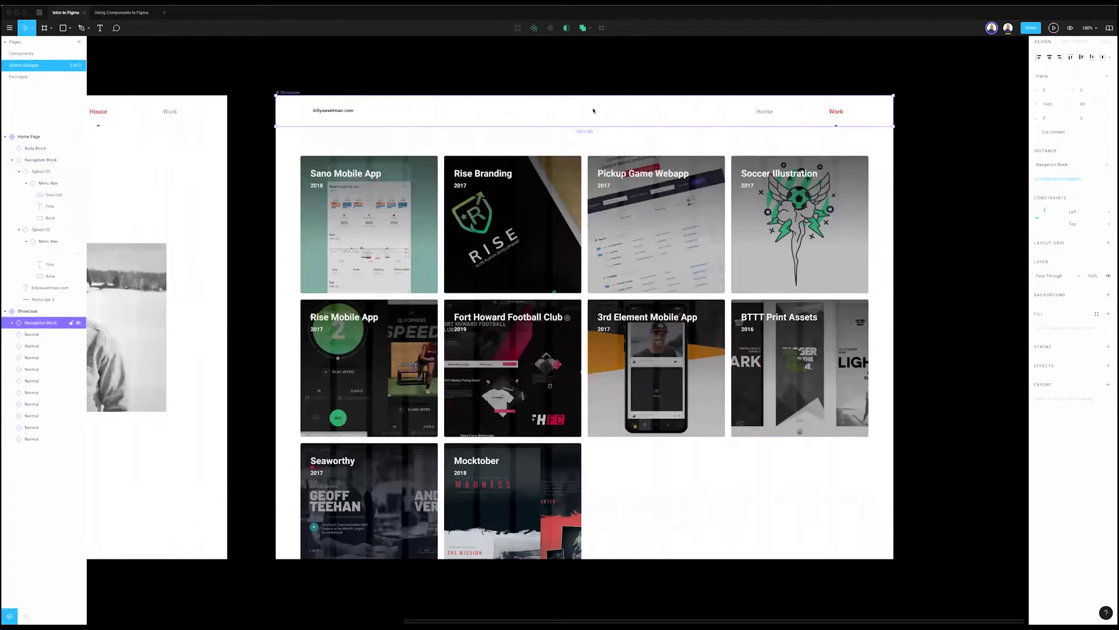
{"action": "left_click", "coordinate": [24, 53]}
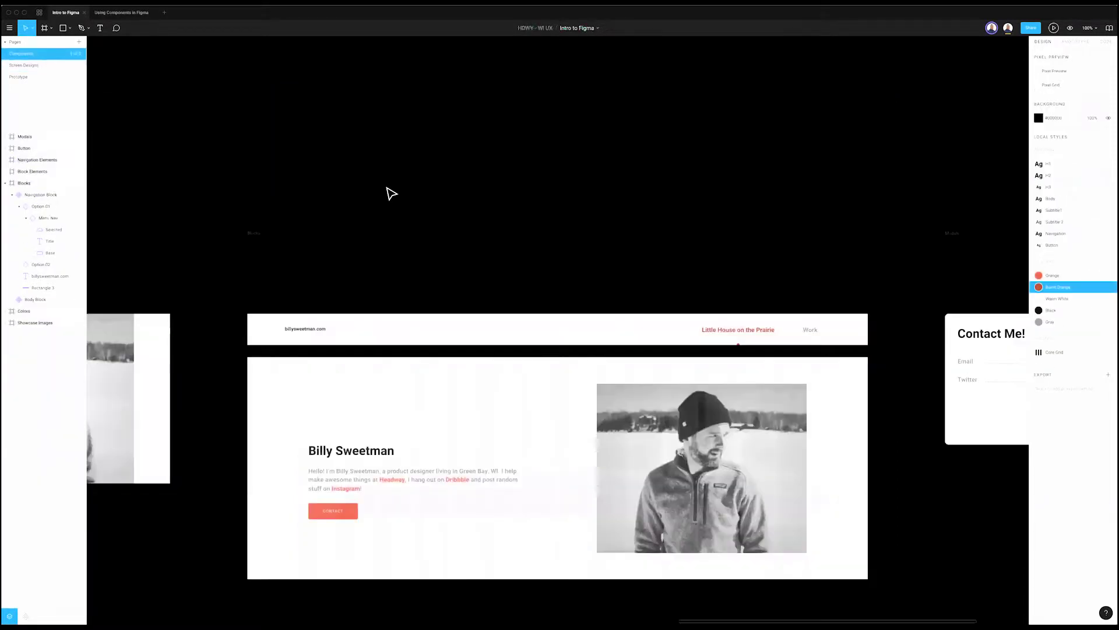
Step: Inspect the master navigation block and its 'Little House on the Prairie' item
{"action": "left_click", "coordinate": [675, 337]}
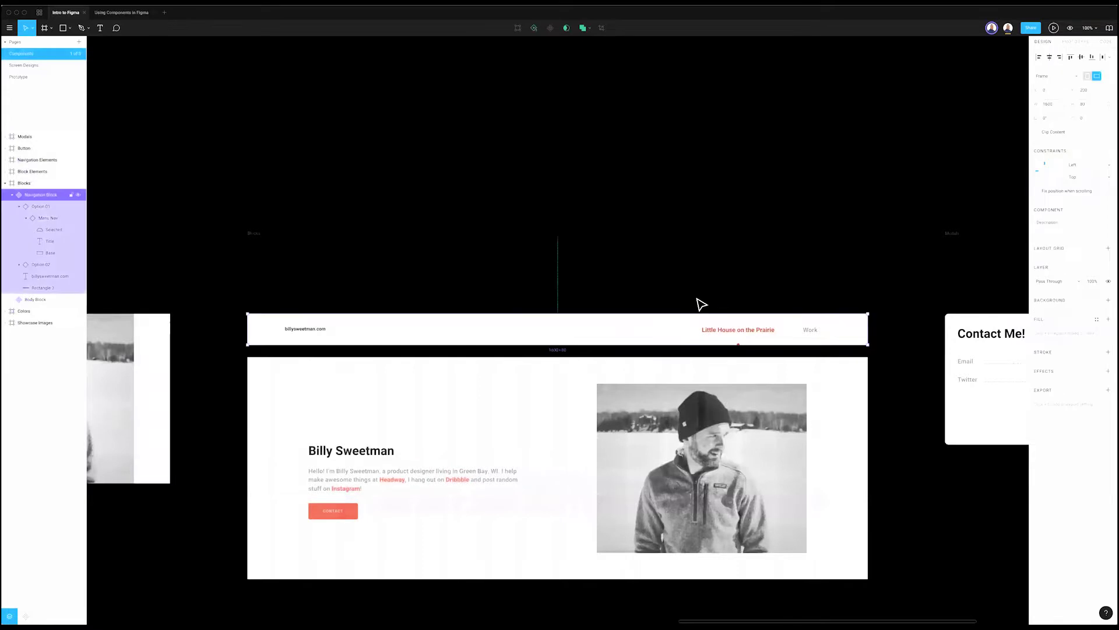
{"action": "scroll", "coordinate": [694, 304], "scroll_direction": "left", "scroll_amount": 10}
{"action": "scroll", "coordinate": [695, 306], "scroll_direction": "left", "scroll_amount": 15}
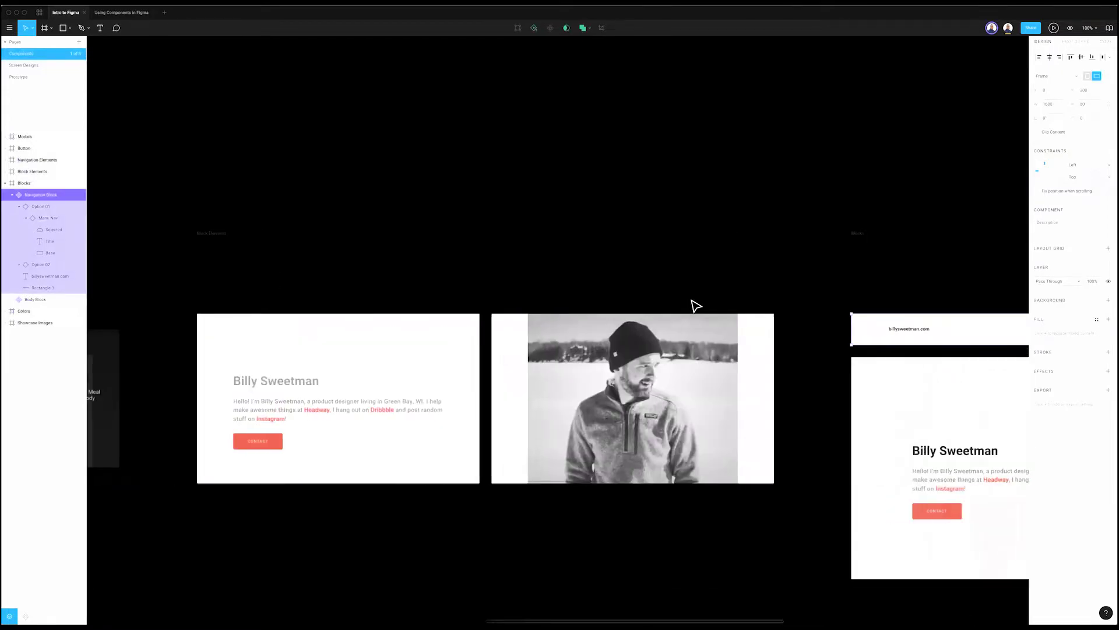
{"action": "scroll", "coordinate": [690, 306], "scroll_direction": "left", "scroll_amount": 5}
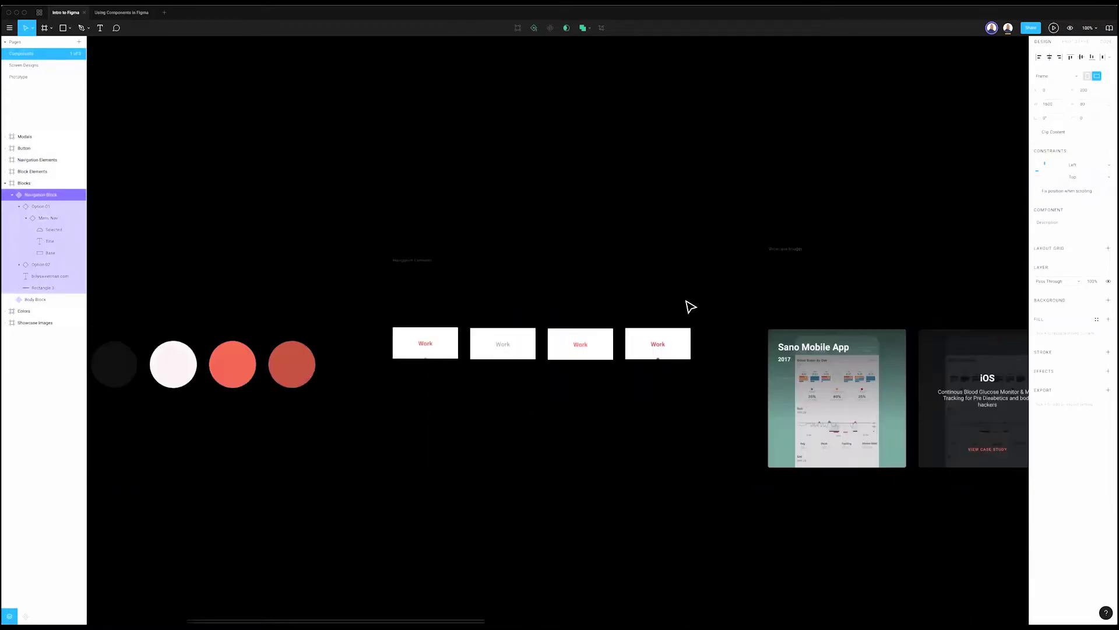
{"action": "scroll", "coordinate": [691, 306], "scroll_direction": "right", "scroll_amount": 15}
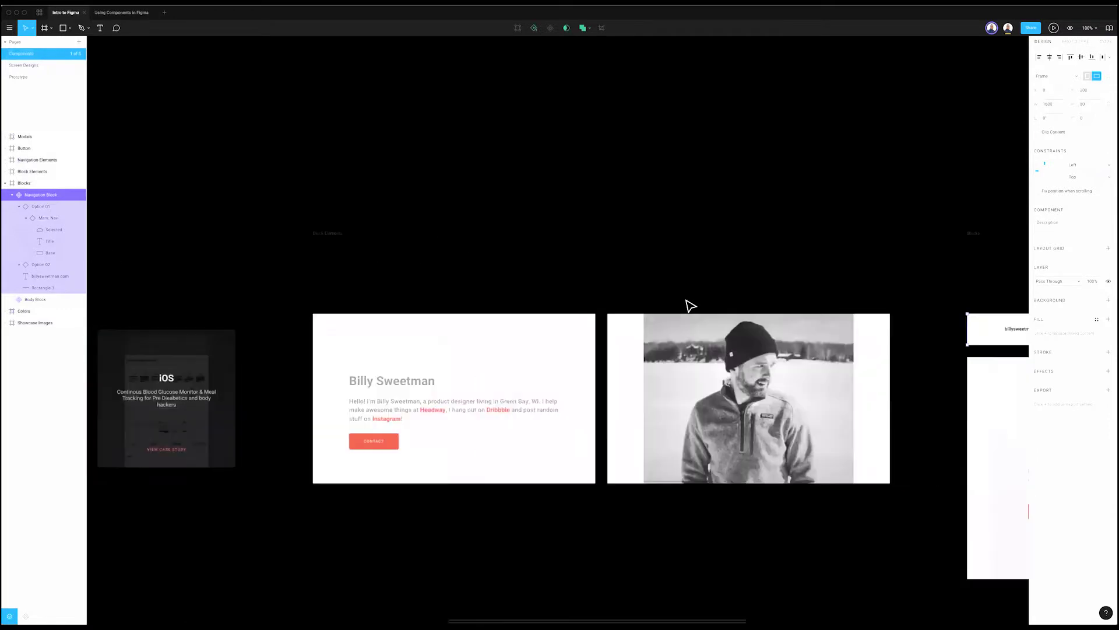
{"action": "scroll", "coordinate": [690, 305], "scroll_direction": "right", "scroll_amount": 4}
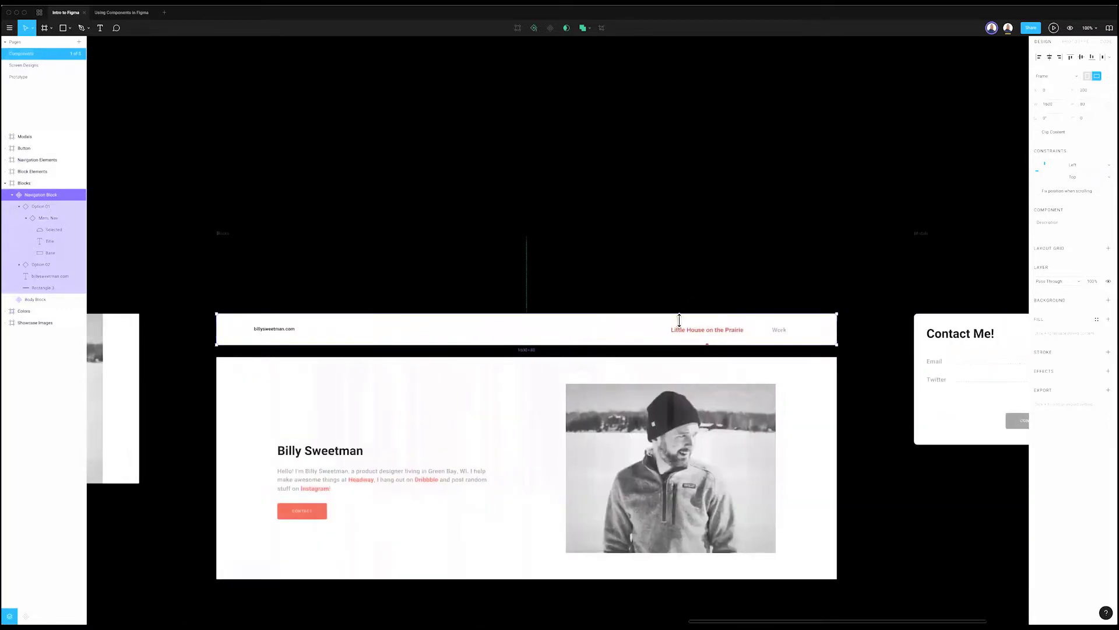
{"action": "double_click", "coordinate": [703, 342]}
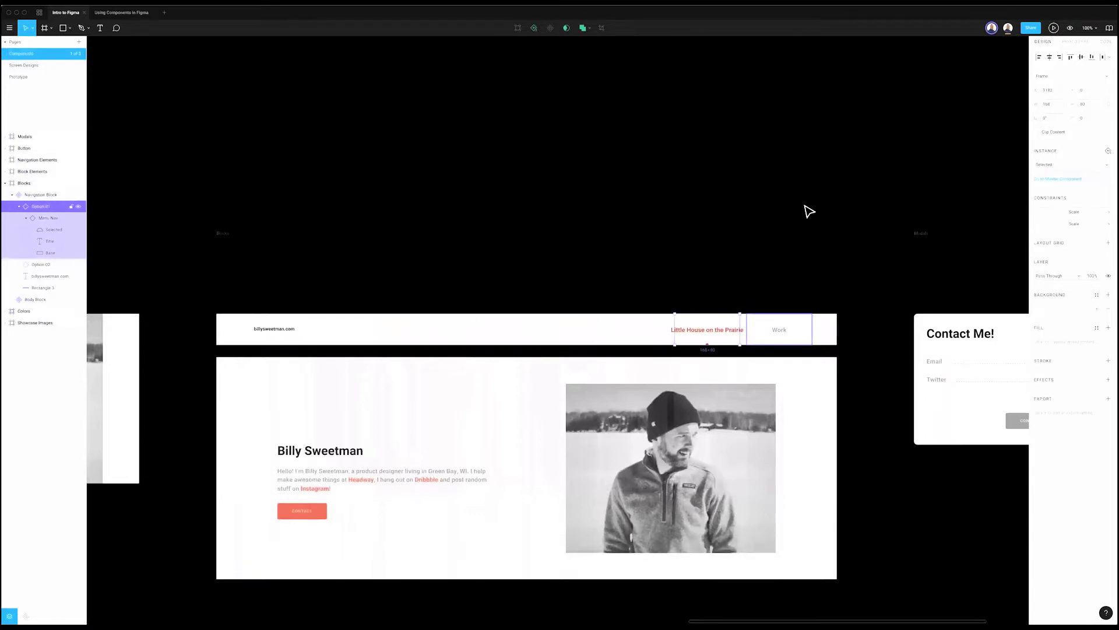
{"action": "left_click", "coordinate": [642, 309]}
Step: Select the third Work button component, then go to the Screen Designs page
{"action": "scroll", "coordinate": [659, 312], "scroll_direction": "right", "scroll_amount": 15}
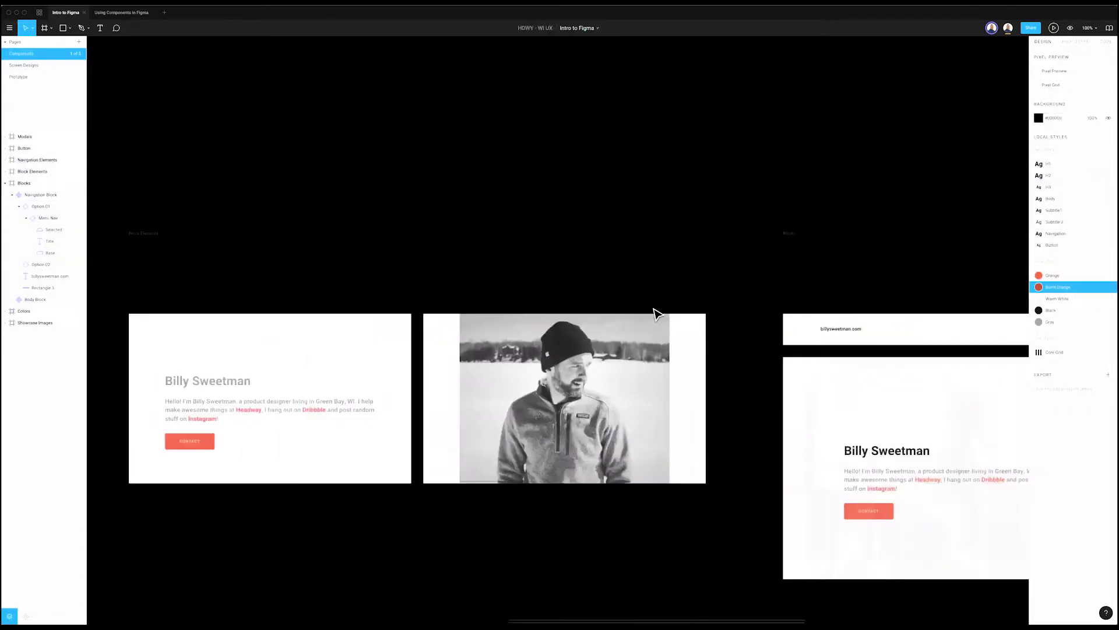
{"action": "scroll", "coordinate": [583, 326], "scroll_direction": "left", "scroll_amount": 5}
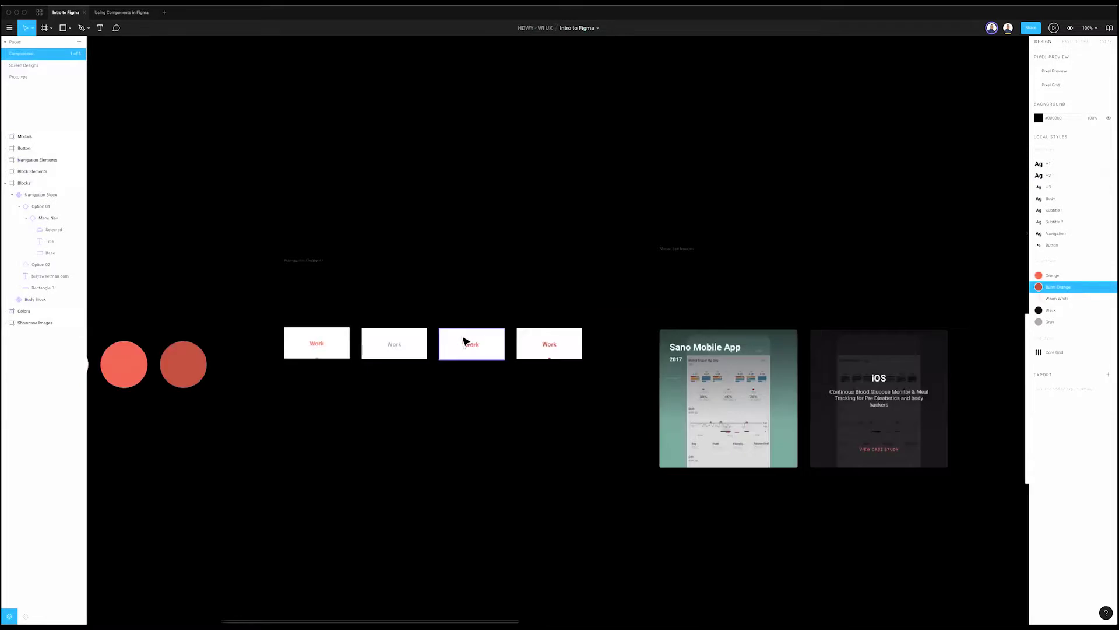
{"action": "left_click", "coordinate": [461, 342]}
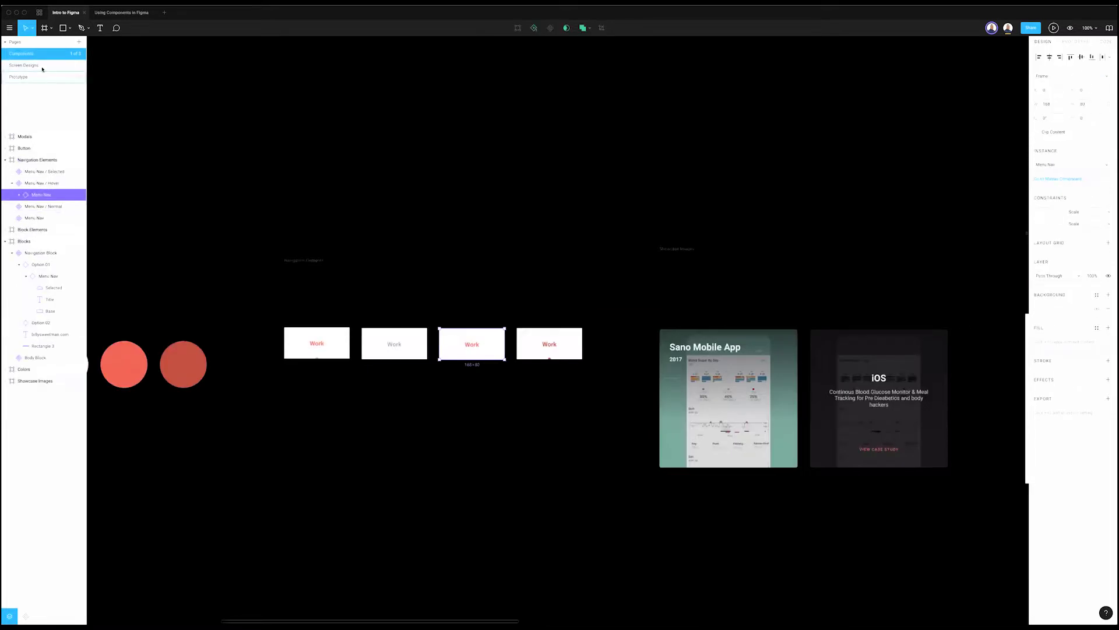
{"action": "left_click", "coordinate": [23, 65]}
Step: Look through the variant options for the Showcase nav's Home item without changing it
{"action": "left_click", "coordinate": [750, 114]}
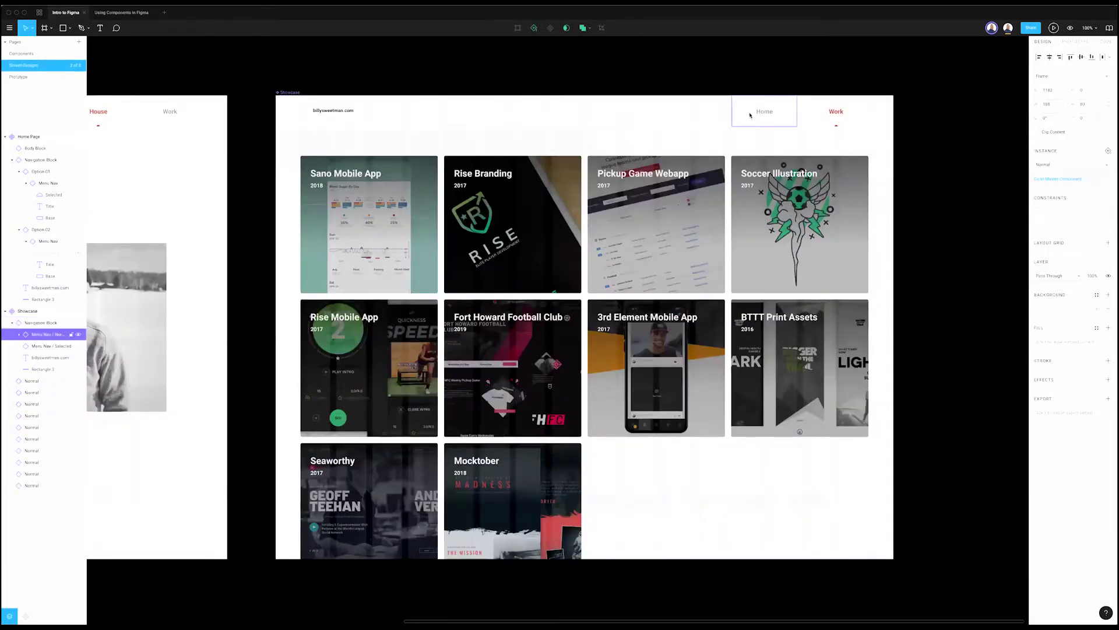
{"action": "left_click", "coordinate": [1062, 165]}
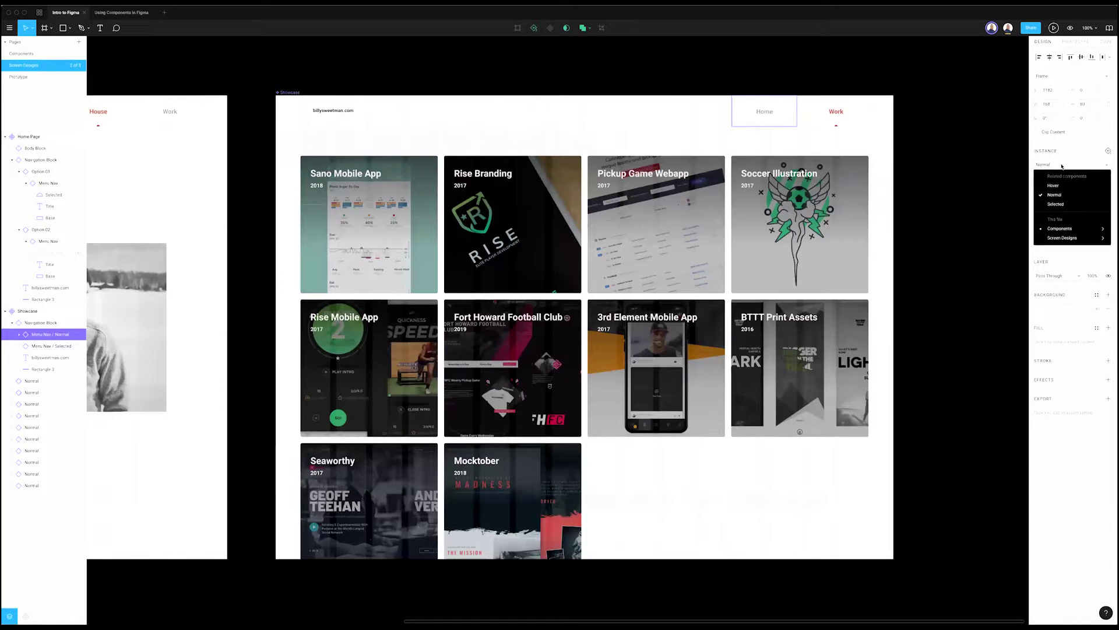
{"action": "left_click", "coordinate": [612, 74]}
Step: Duplicate the Home Page navigation block and place the copy just beneath the original
{"action": "scroll", "coordinate": [562, 93], "scroll_direction": "left", "scroll_amount": 10}
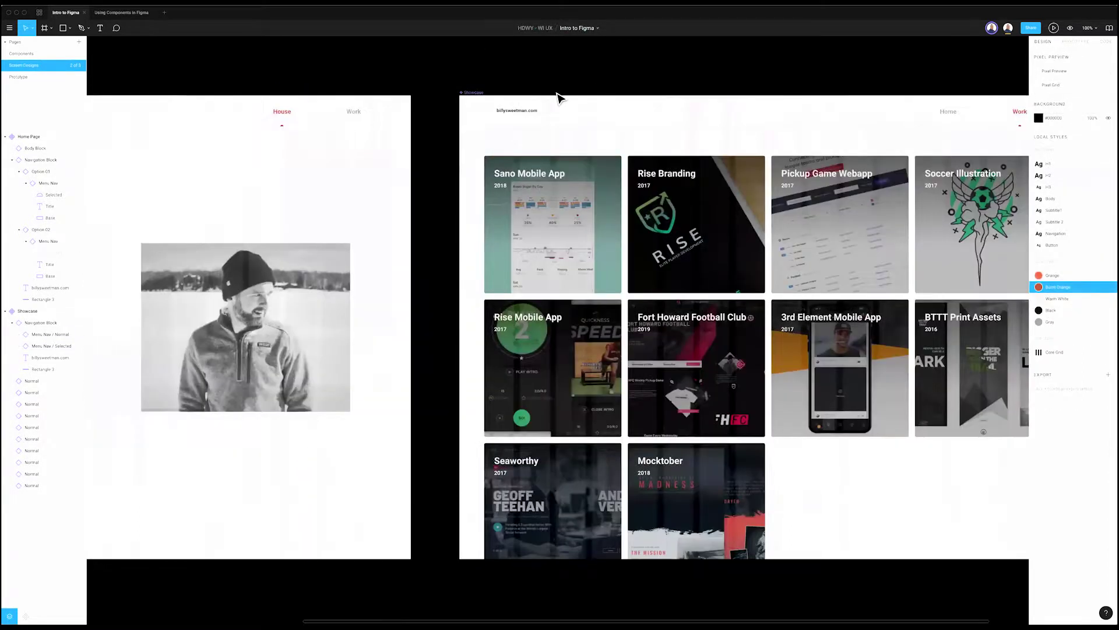
{"action": "left_click", "coordinate": [598, 117]}
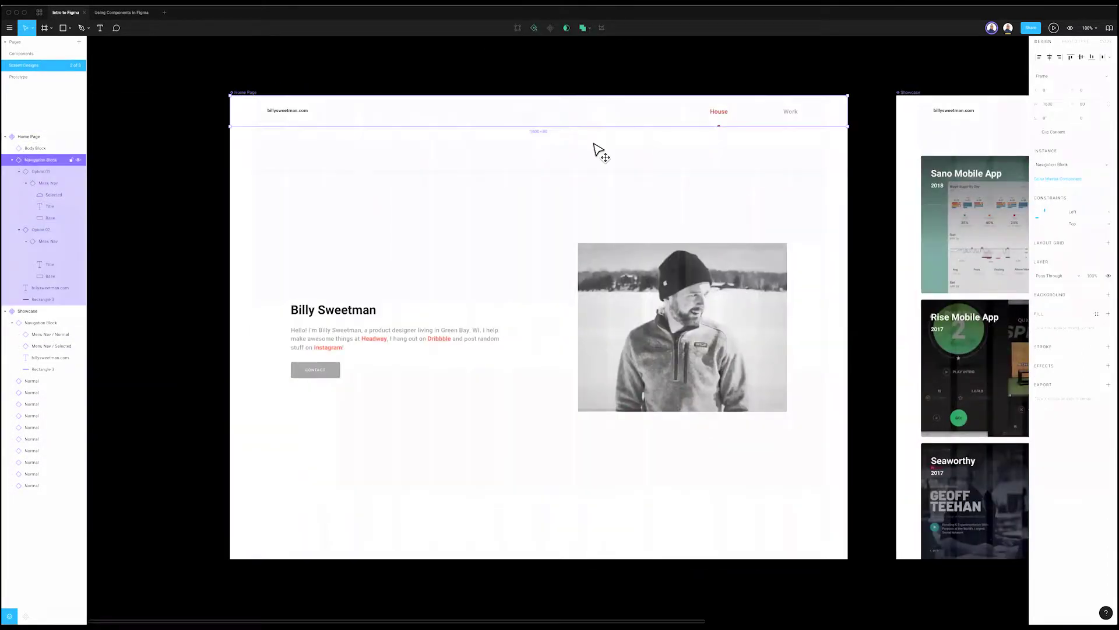
{"action": "key", "text": "ctrl+d"}
{"action": "left_click_drag", "start_coordinate": [619, 176], "coordinate": [620, 162]}
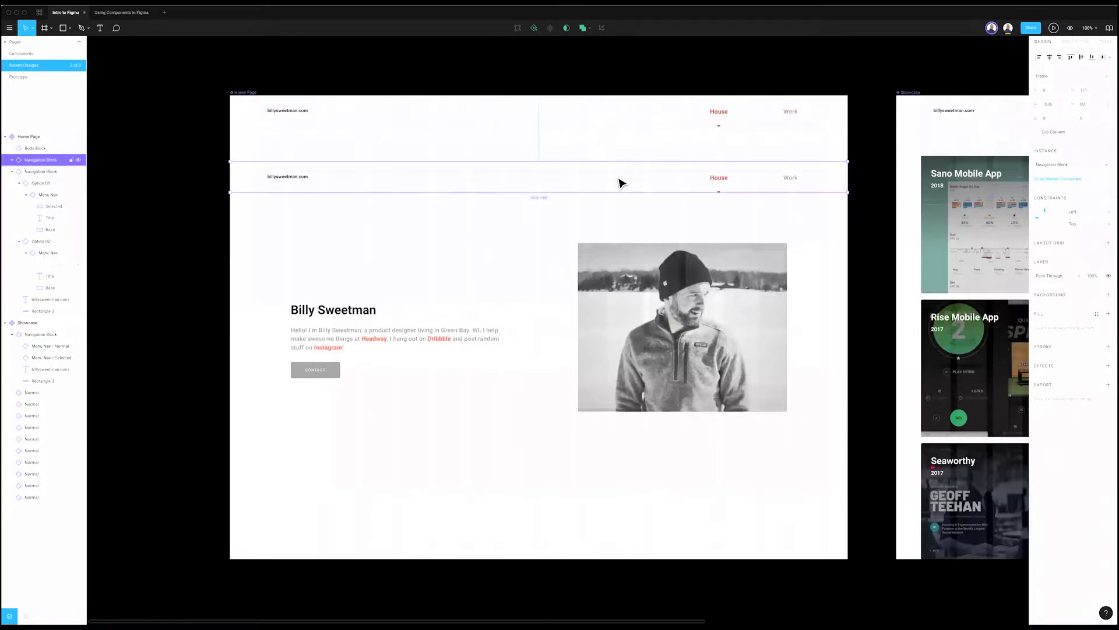
{"action": "right_click", "coordinate": [618, 169]}
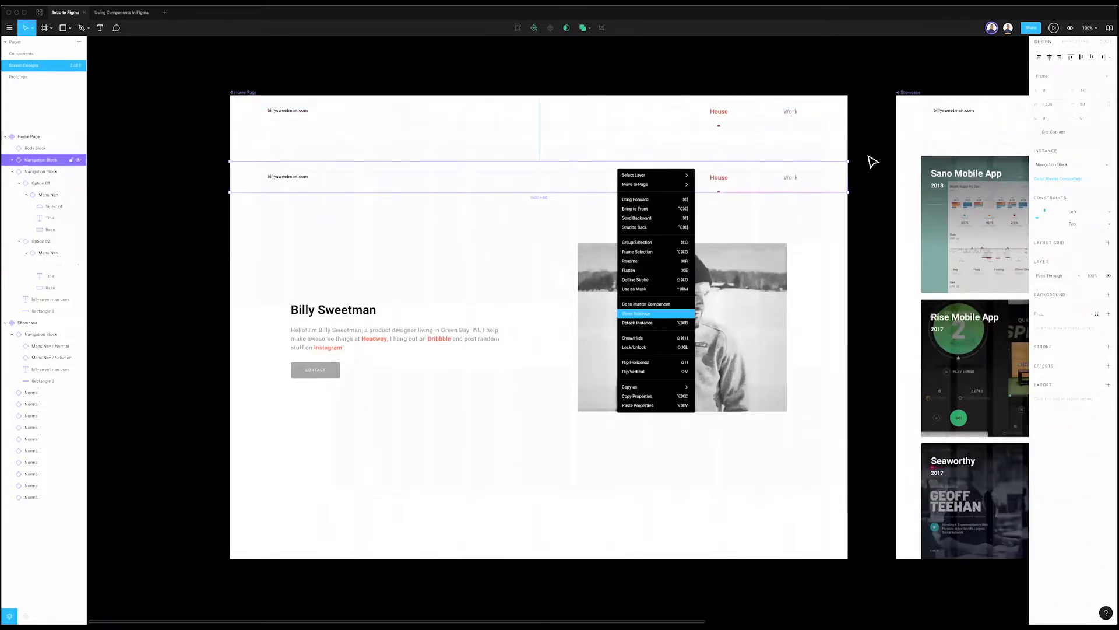
{"action": "left_click", "coordinate": [873, 161]}
Step: Bring the Showcase frame into view and select it
{"action": "scroll", "coordinate": [840, 145], "scroll_direction": "right", "scroll_amount": 5}
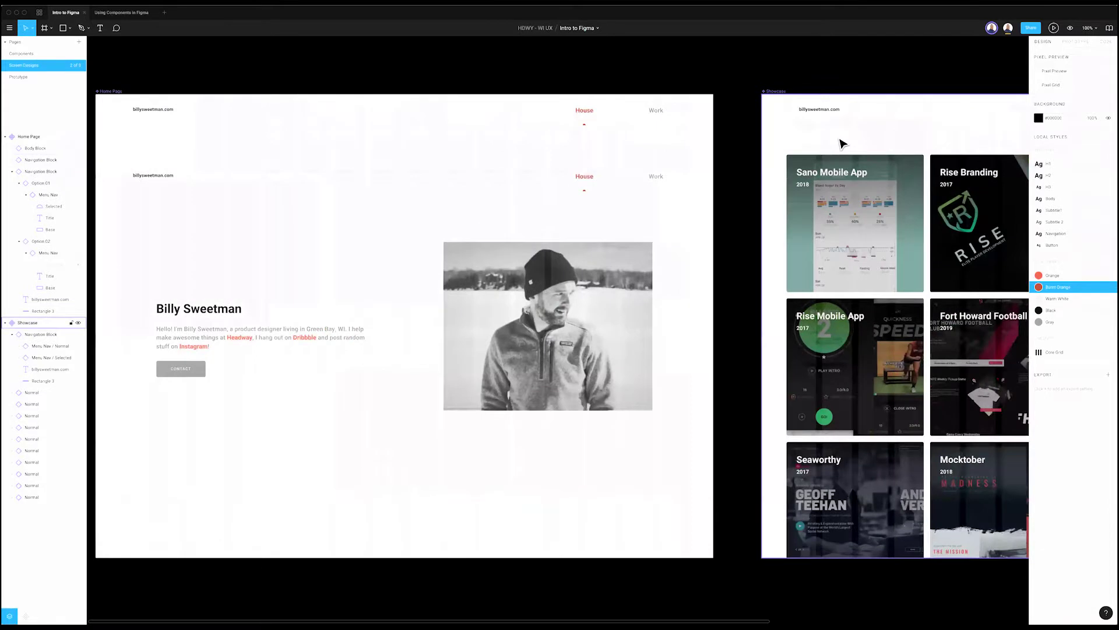
{"action": "scroll", "coordinate": [790, 125], "scroll_direction": "right", "scroll_amount": 5}
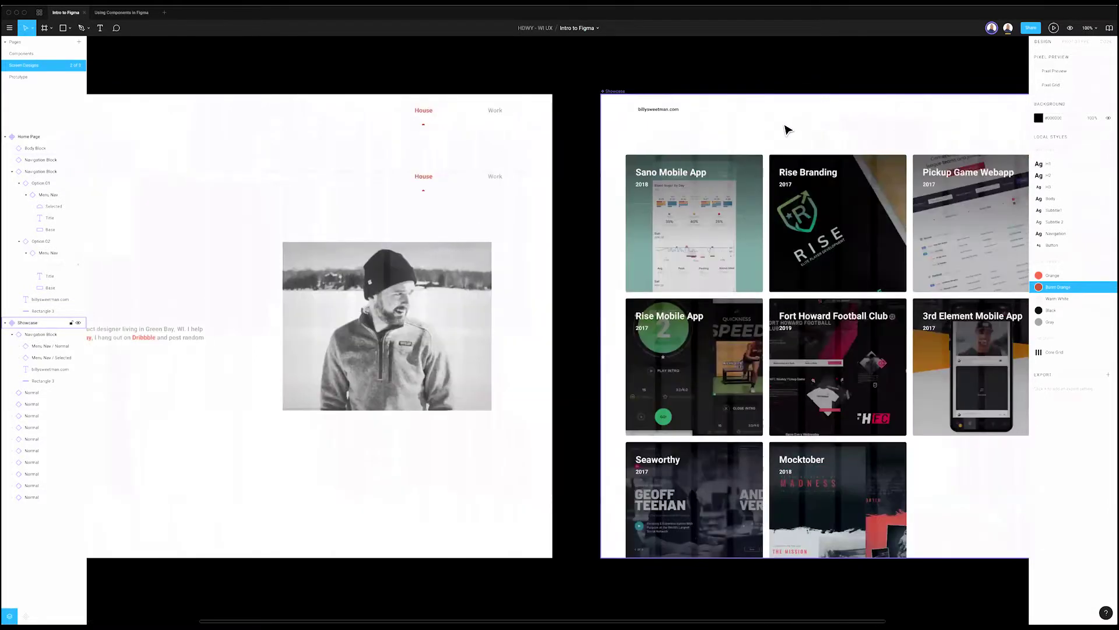
{"action": "scroll", "coordinate": [797, 122], "scroll_direction": "right", "scroll_amount": 10}
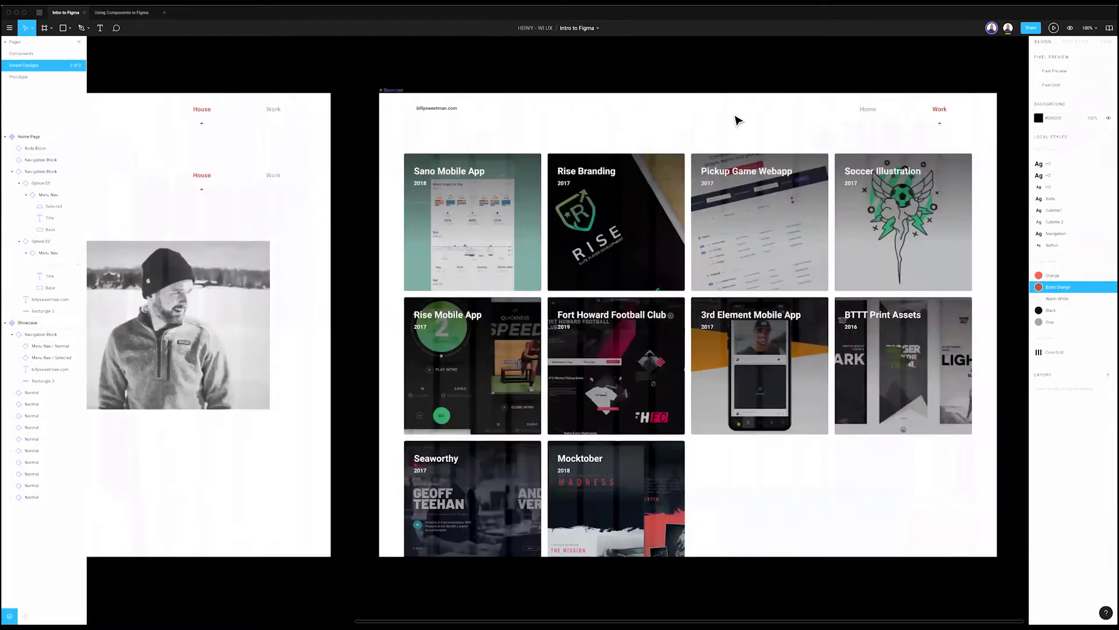
{"action": "scroll", "coordinate": [670, 115], "scroll_direction": "right", "scroll_amount": 1}
{"action": "left_click", "coordinate": [649, 106]}
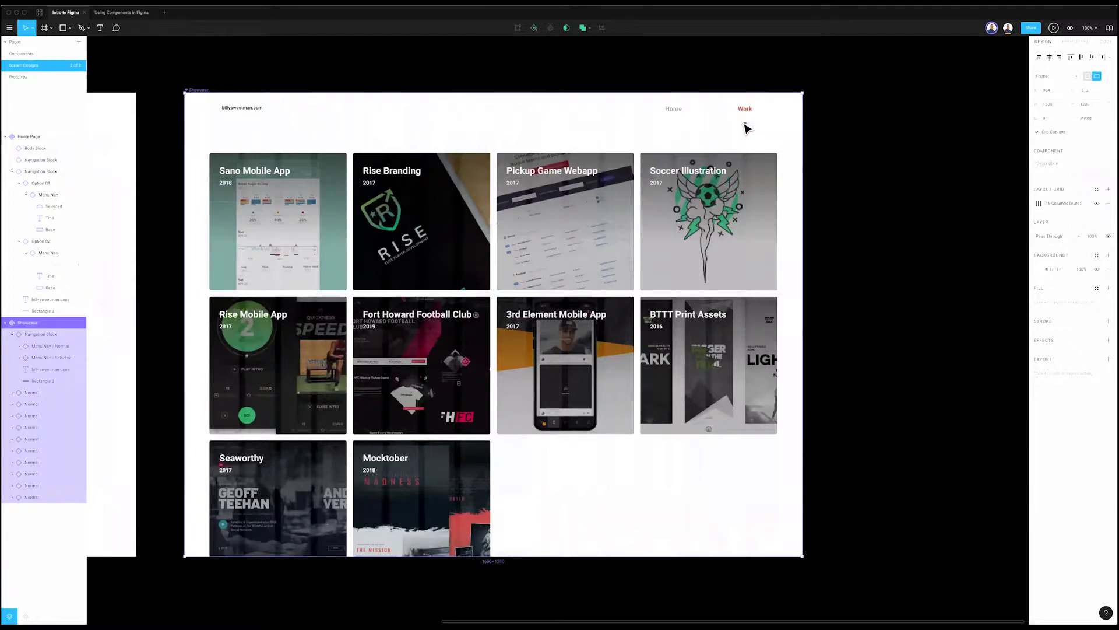
Step: Swap the Showcase nav's Home item to the Selected variant
{"action": "left_click", "coordinate": [677, 116]}
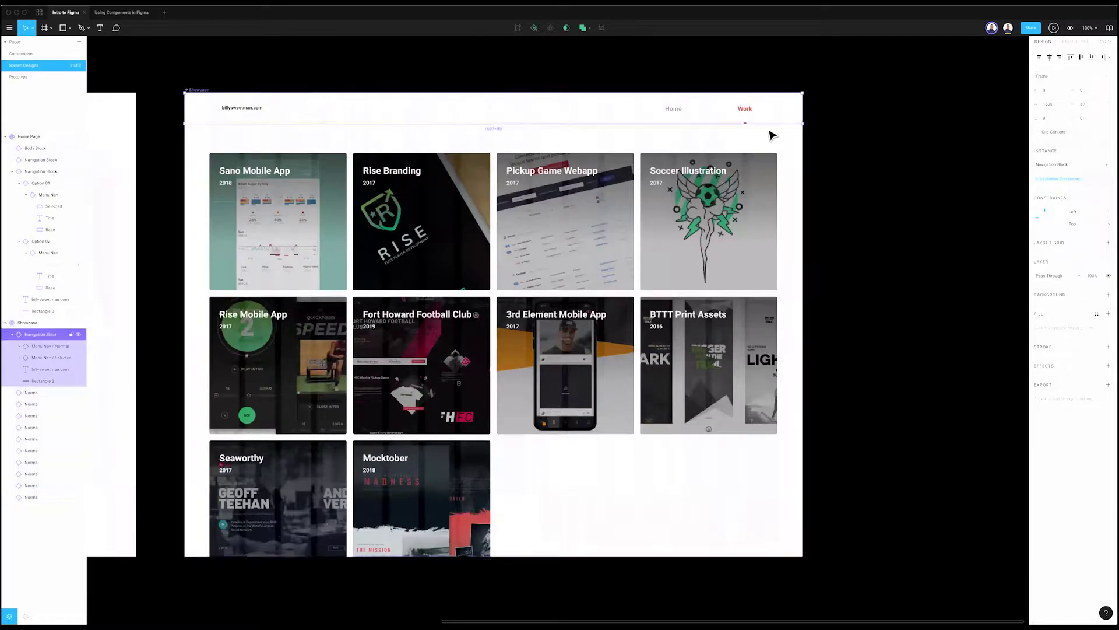
{"action": "left_click", "coordinate": [685, 115]}
{"action": "left_click", "coordinate": [1068, 165]}
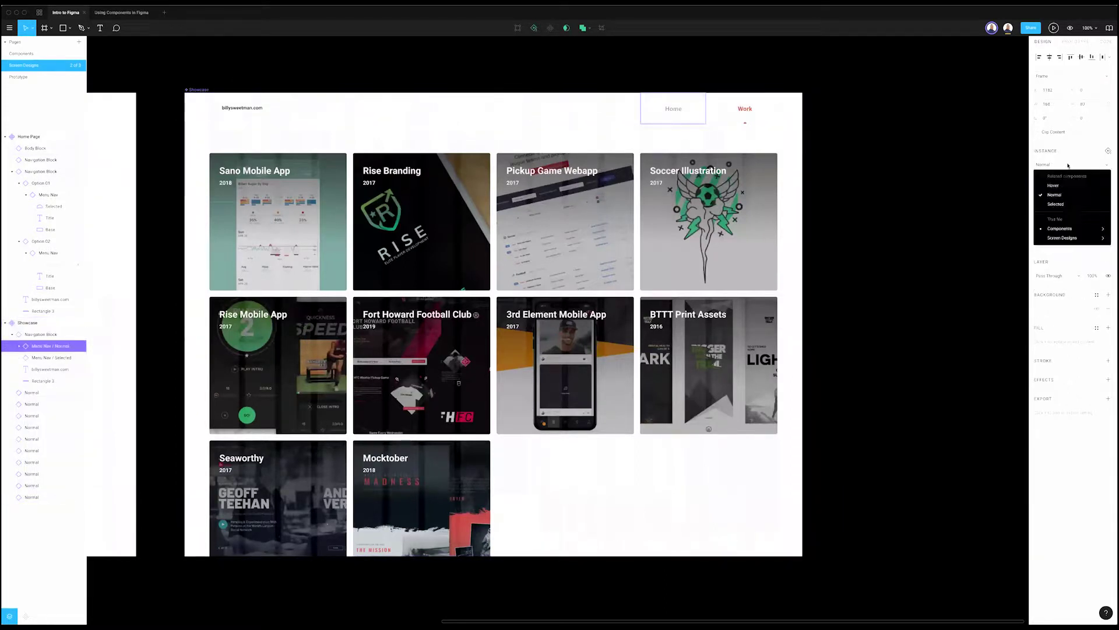
{"action": "left_click", "coordinate": [1066, 204]}
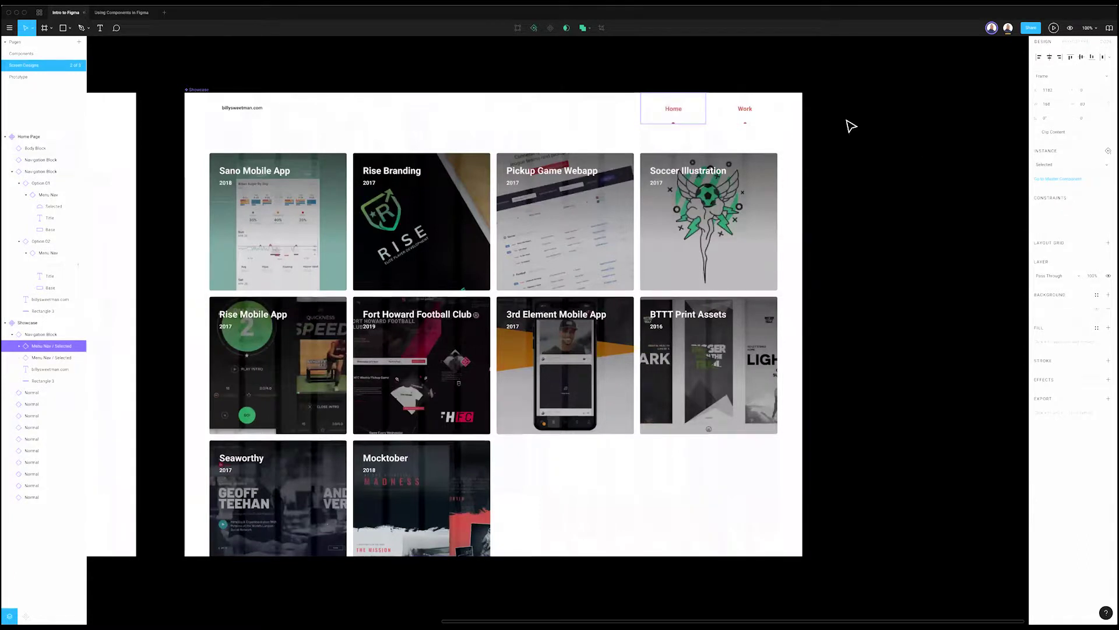
{"action": "right_click", "coordinate": [696, 111]}
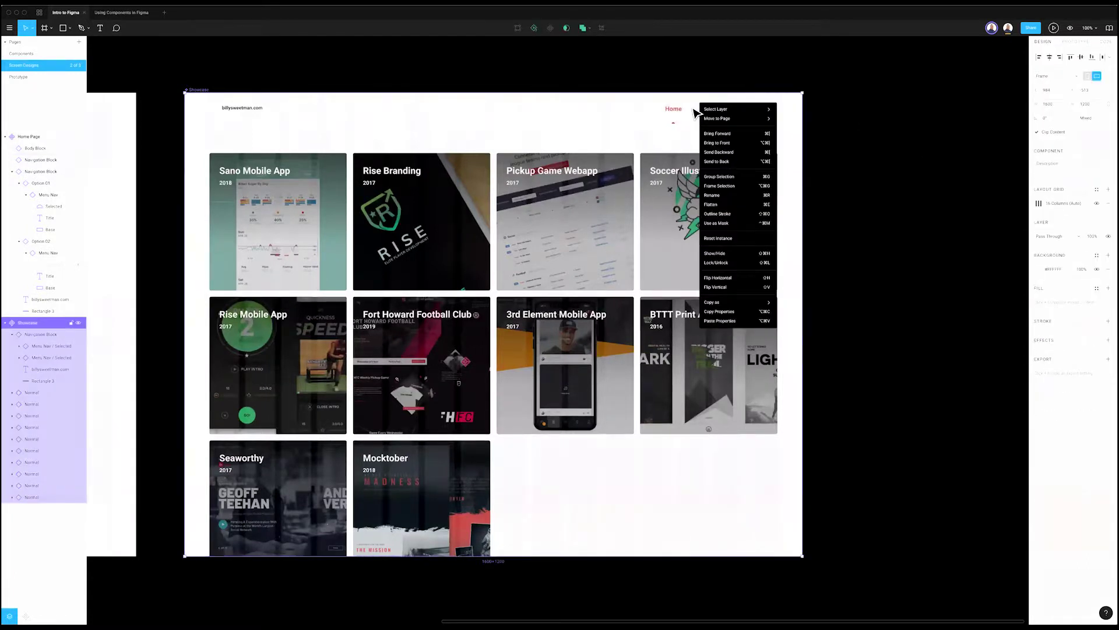
{"action": "key", "text": "Escape"}
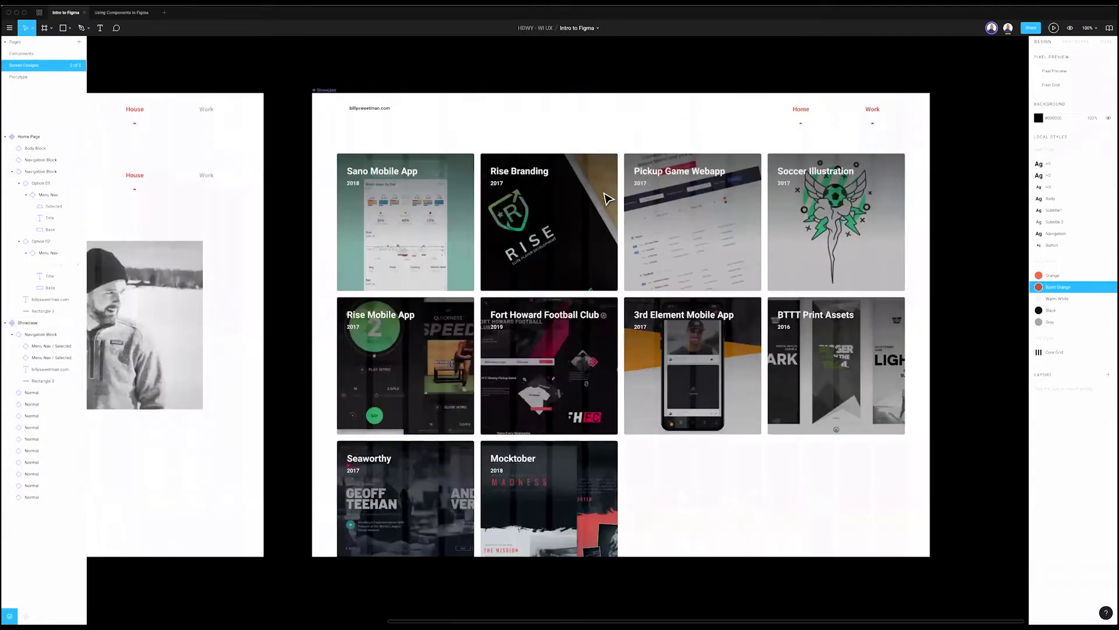
Step: Reset the duplicate Home Page navigation block to match its master component
{"action": "scroll", "coordinate": [606, 198], "scroll_direction": "left", "scroll_amount": 10}
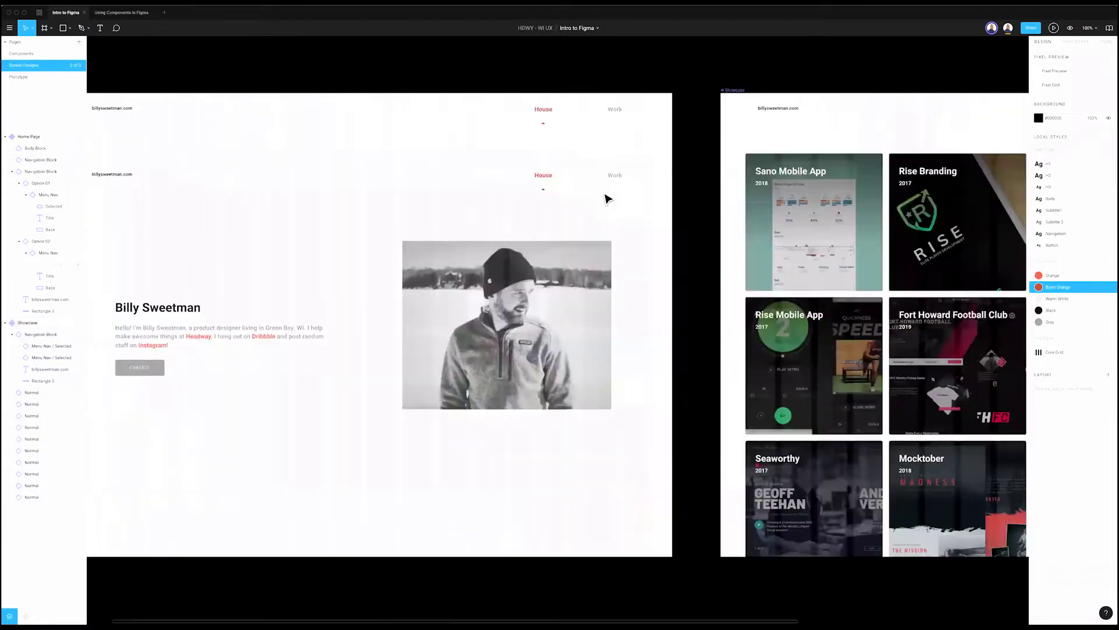
{"action": "left_click", "coordinate": [613, 187]}
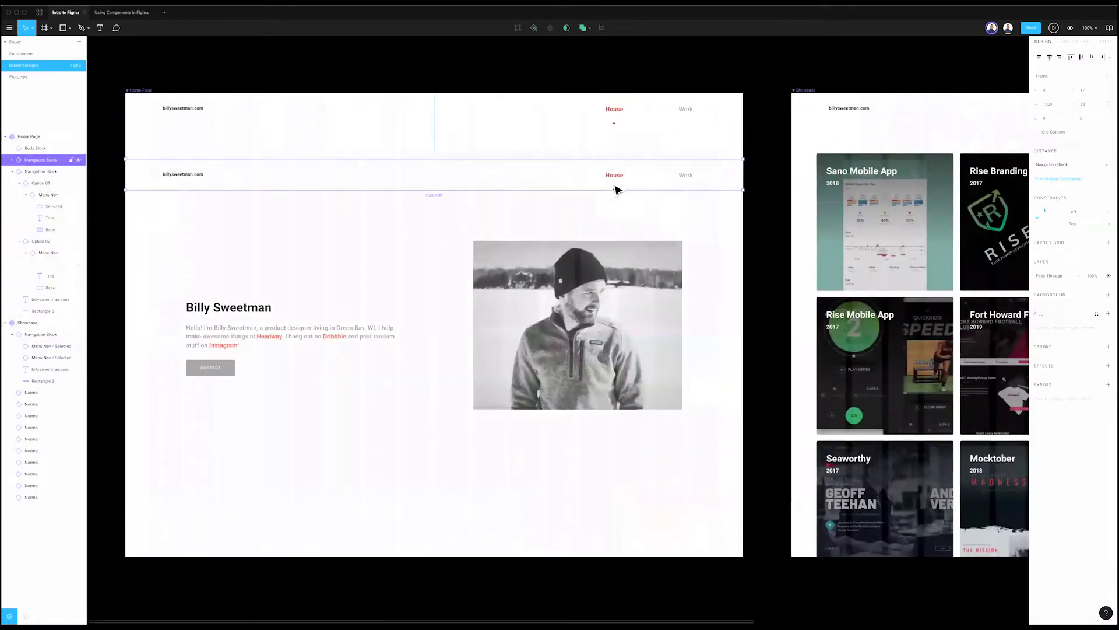
{"action": "right_click", "coordinate": [615, 187]}
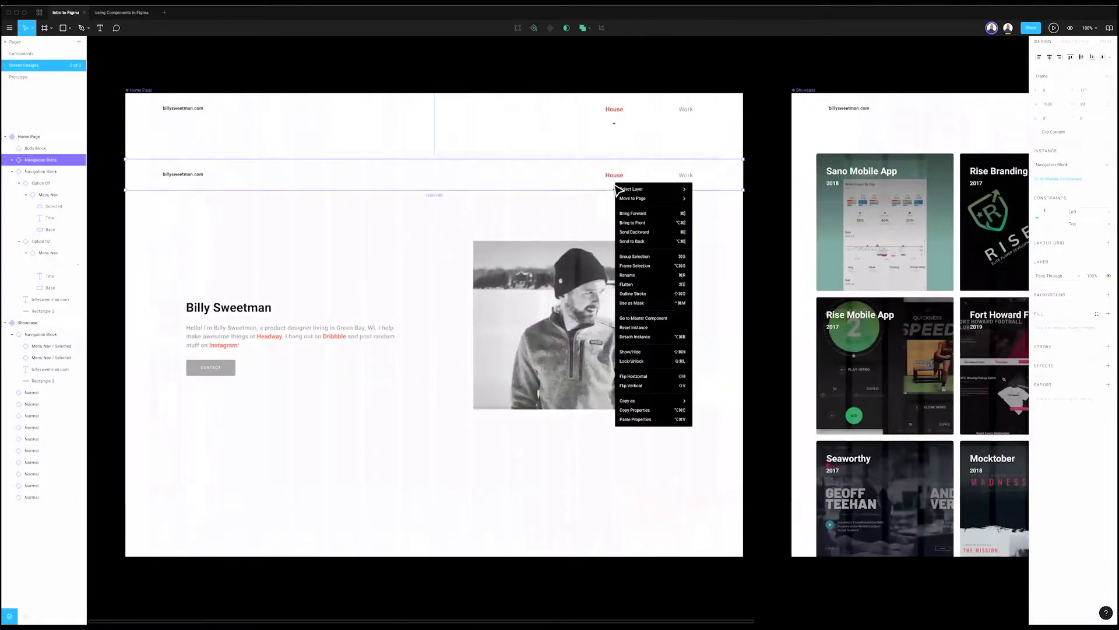
{"action": "left_click", "coordinate": [653, 335]}
{"action": "left_click", "coordinate": [804, 208]}
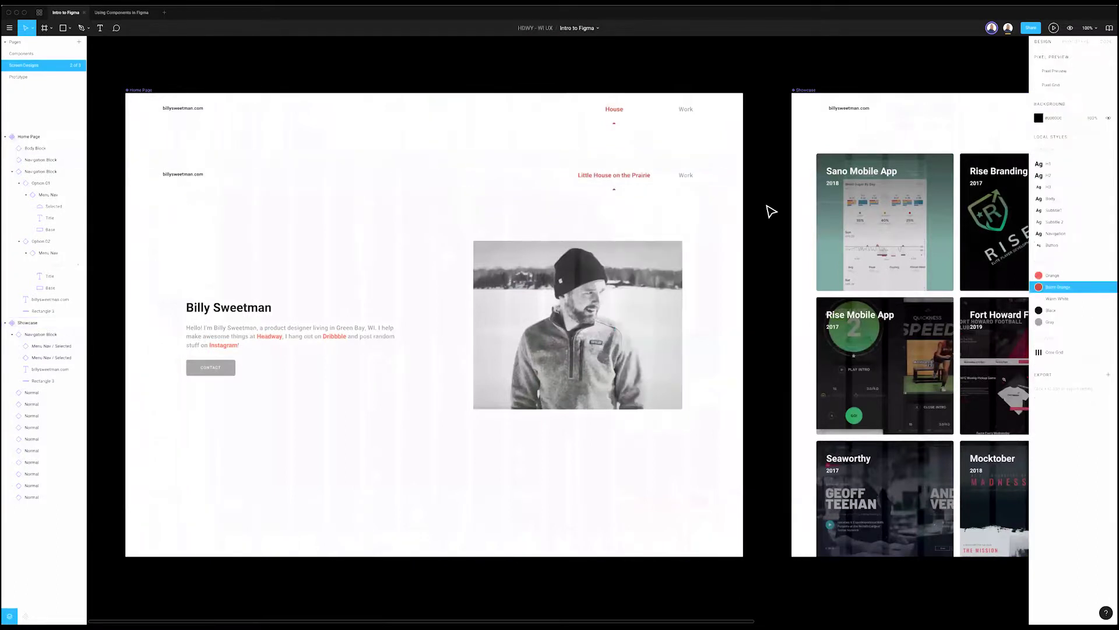
Step: Select the copy's nav title and jump to its master component
{"action": "left_click", "coordinate": [550, 179]}
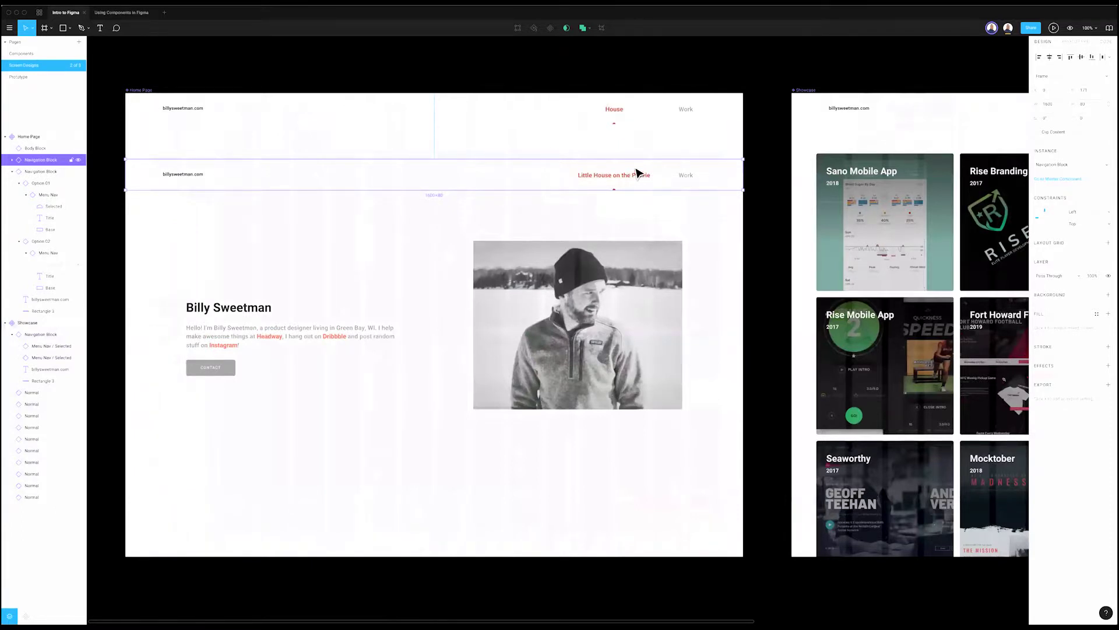
{"action": "double_click", "coordinate": [589, 181]}
{"action": "key", "text": "Page_Up"}
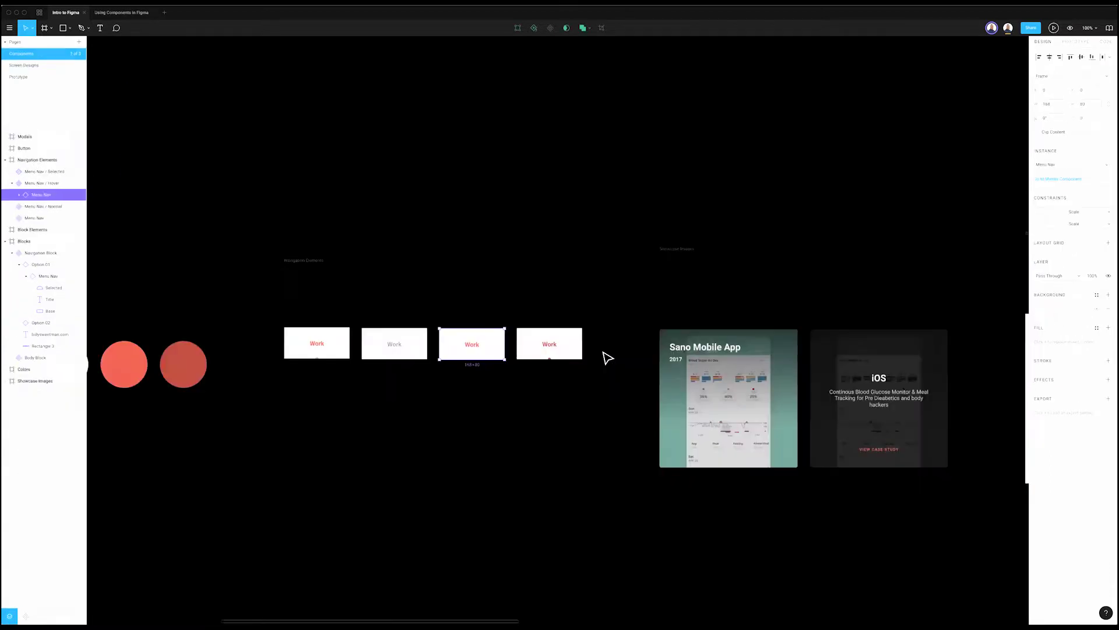
Step: Change the master navigation title from 'Little House on the Prairie' to 'Tiny Home'
{"action": "scroll", "coordinate": [669, 313], "scroll_direction": "right", "scroll_amount": 10}
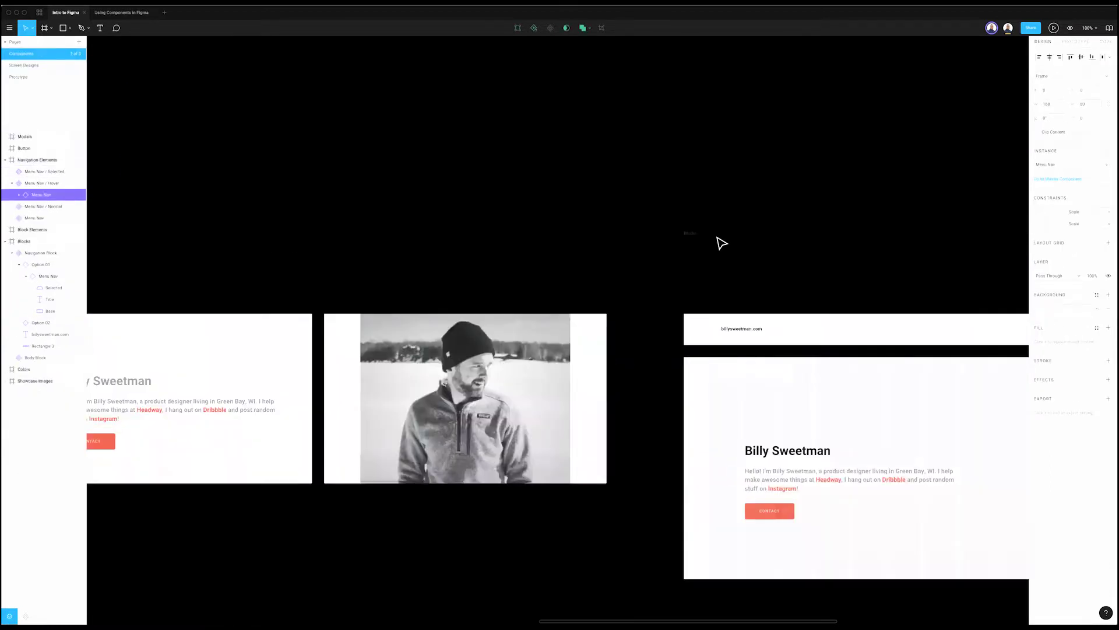
{"action": "scroll", "coordinate": [720, 243], "scroll_direction": "right", "scroll_amount": 7}
{"action": "key", "text": "Escape"}
{"action": "left_click", "coordinate": [758, 337]}
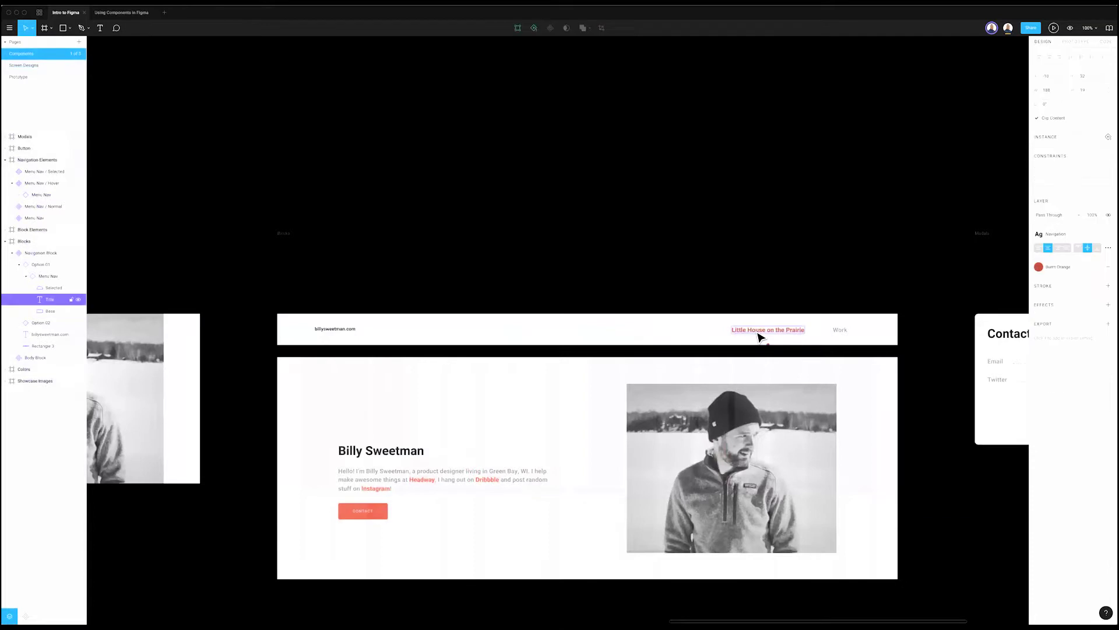
{"action": "double_click", "coordinate": [756, 330]}
{"action": "type", "text": "Tiny Home"}
{"action": "left_click", "coordinate": [439, 143]}
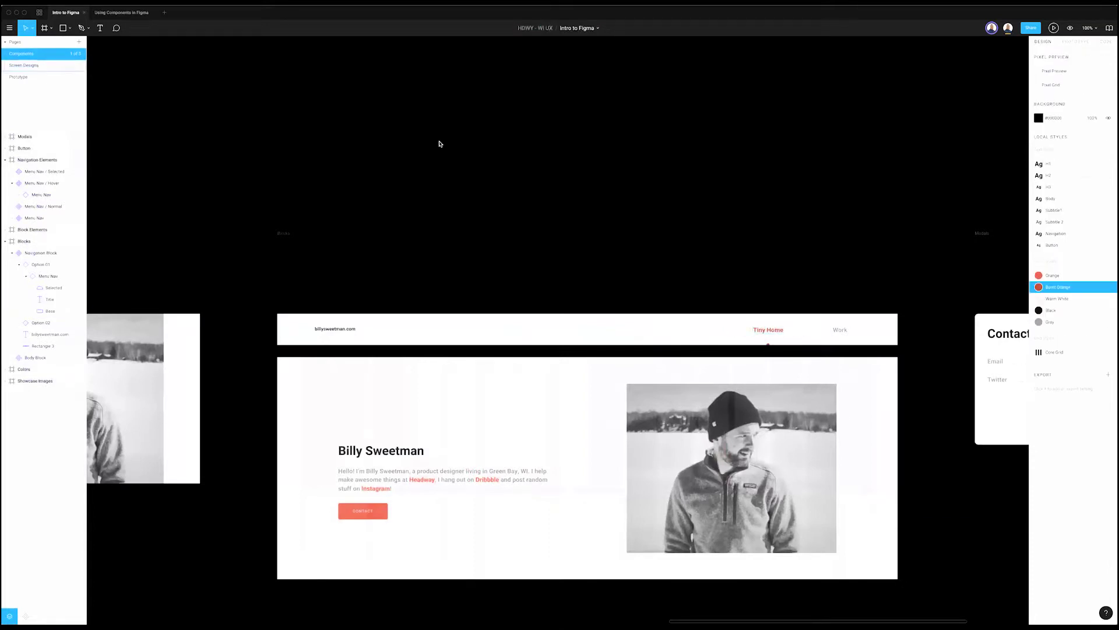
Step: Delete the duplicate navigation block from the Home Page on Screen Designs
{"action": "key", "text": "Page_Down"}
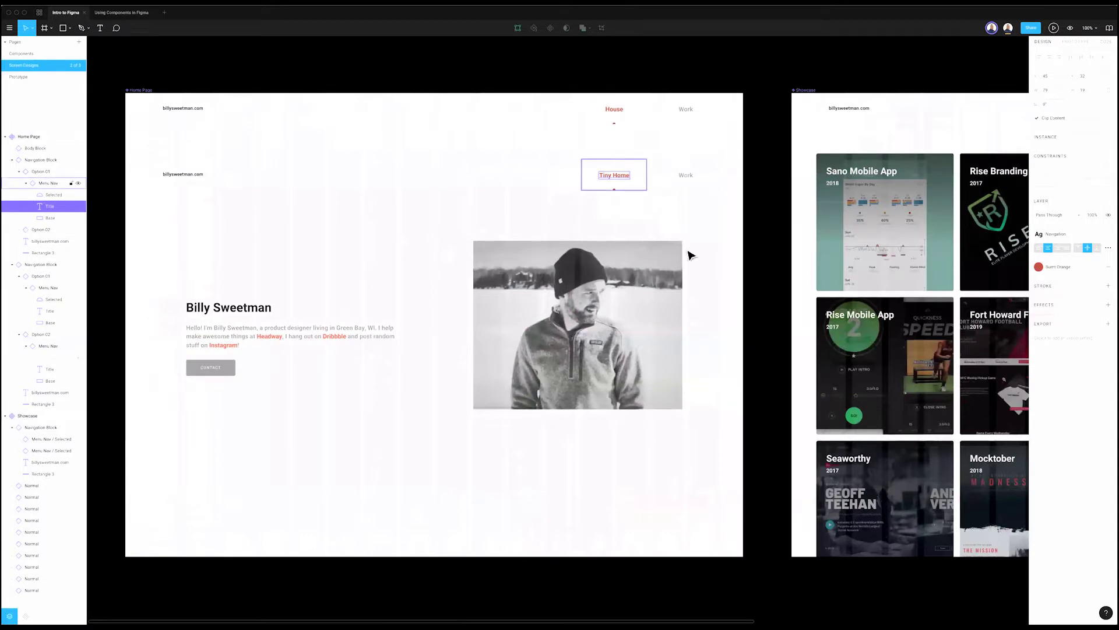
{"action": "left_click", "coordinate": [689, 255]}
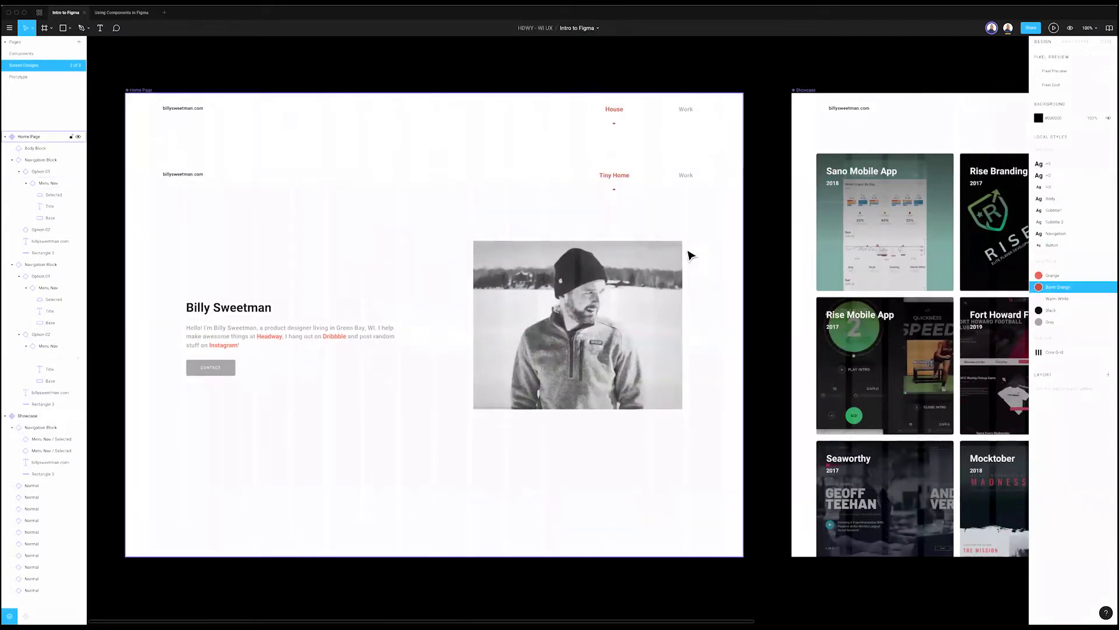
{"action": "left_click", "coordinate": [687, 184]}
{"action": "key", "text": "Delete"}
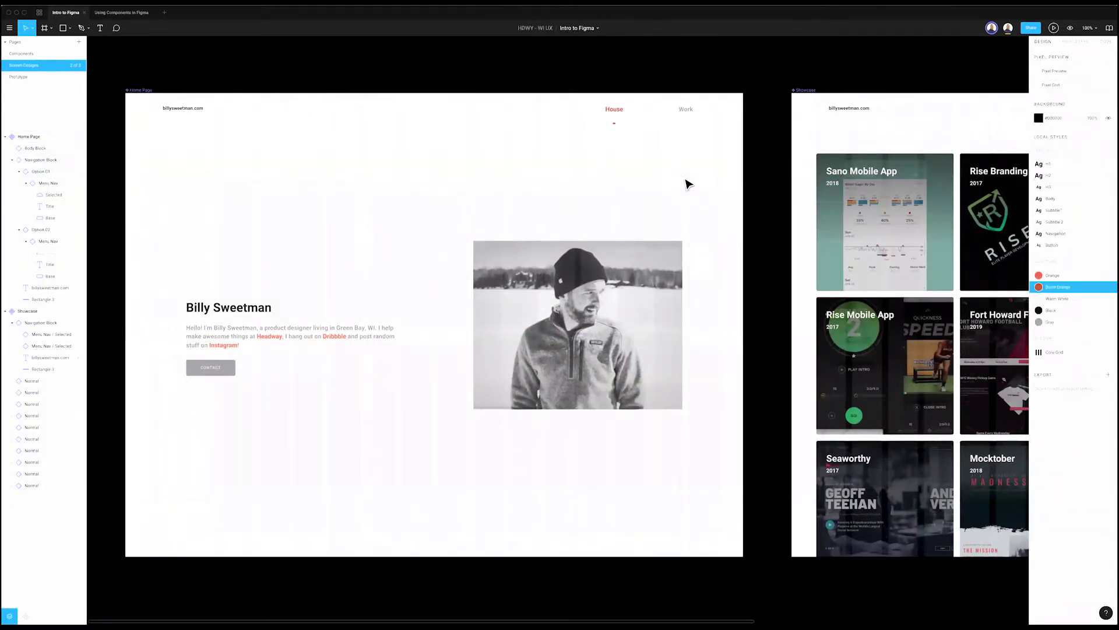
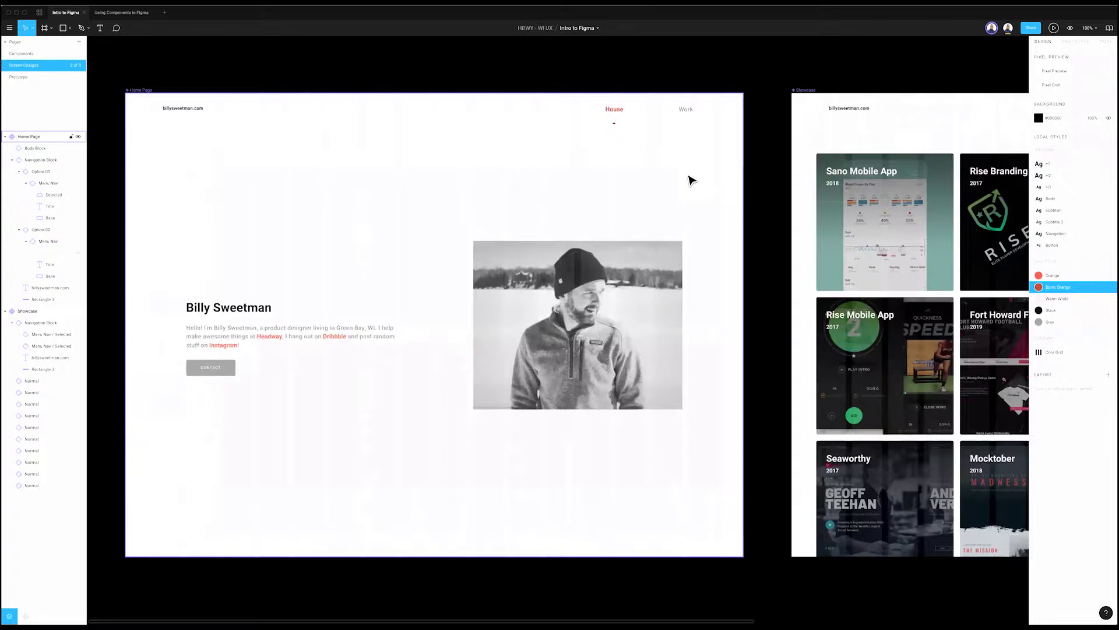
Step: Deselect the Home Page frame and switch to the Components page
{"action": "left_click", "coordinate": [729, 61]}
{"action": "scroll", "coordinate": [693, 82], "scroll_direction": "right", "scroll_amount": 8}
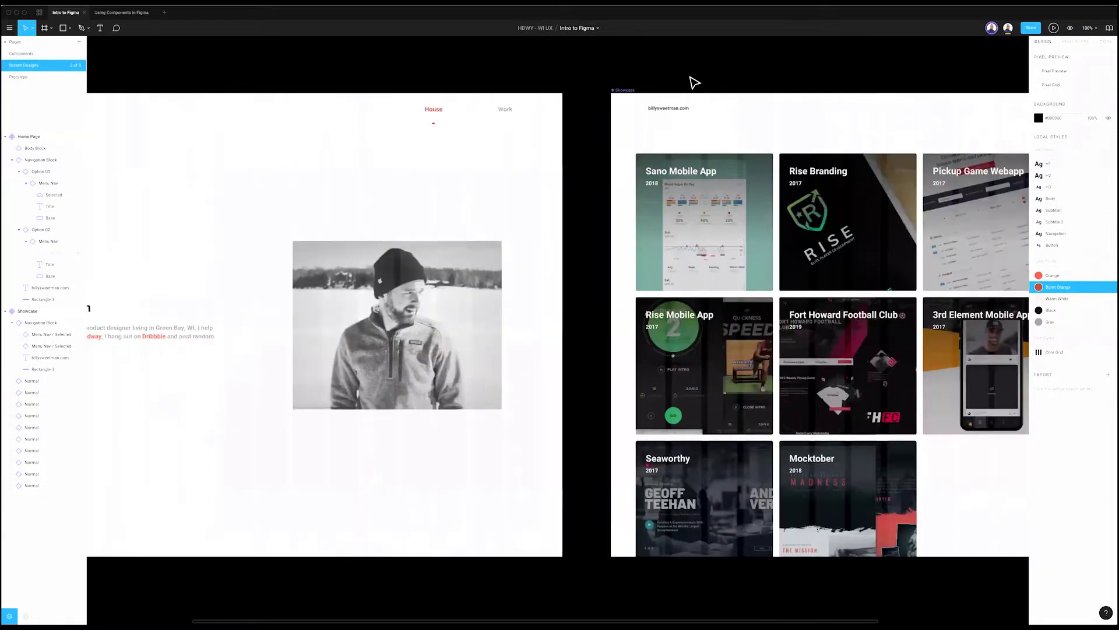
{"action": "scroll", "coordinate": [677, 75], "scroll_direction": "left", "scroll_amount": 8}
{"action": "left_click", "coordinate": [64, 52]}
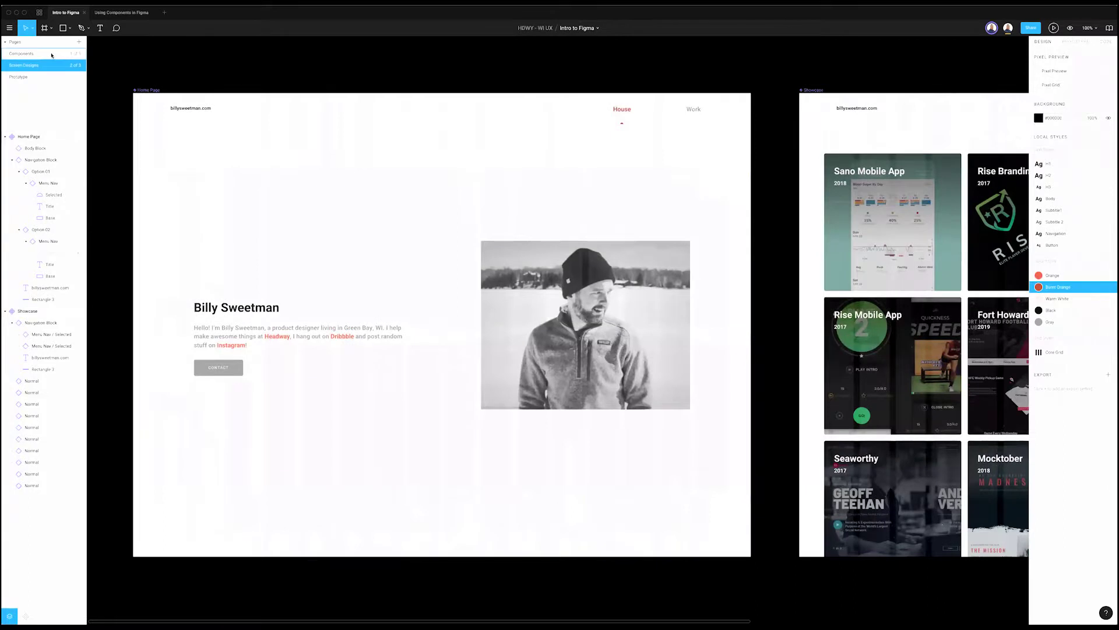
{"action": "scroll", "coordinate": [390, 268], "scroll_direction": "left", "scroll_amount": 15}
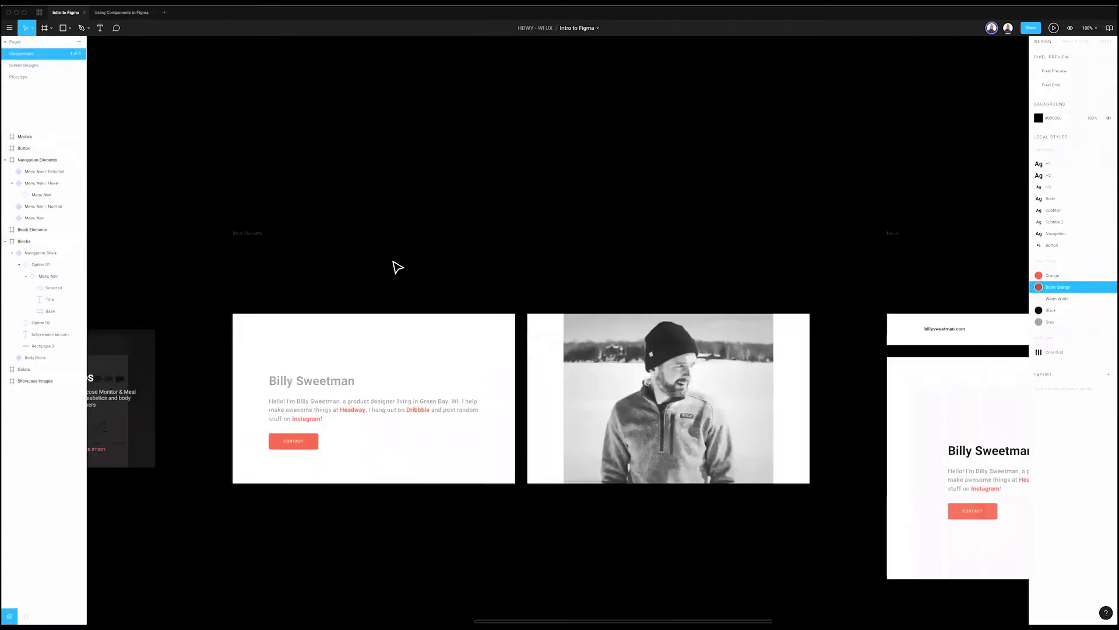
Step: Inspect the Work nav component's layers and select the Menu Nav / Normal component
{"action": "left_click", "coordinate": [258, 343]}
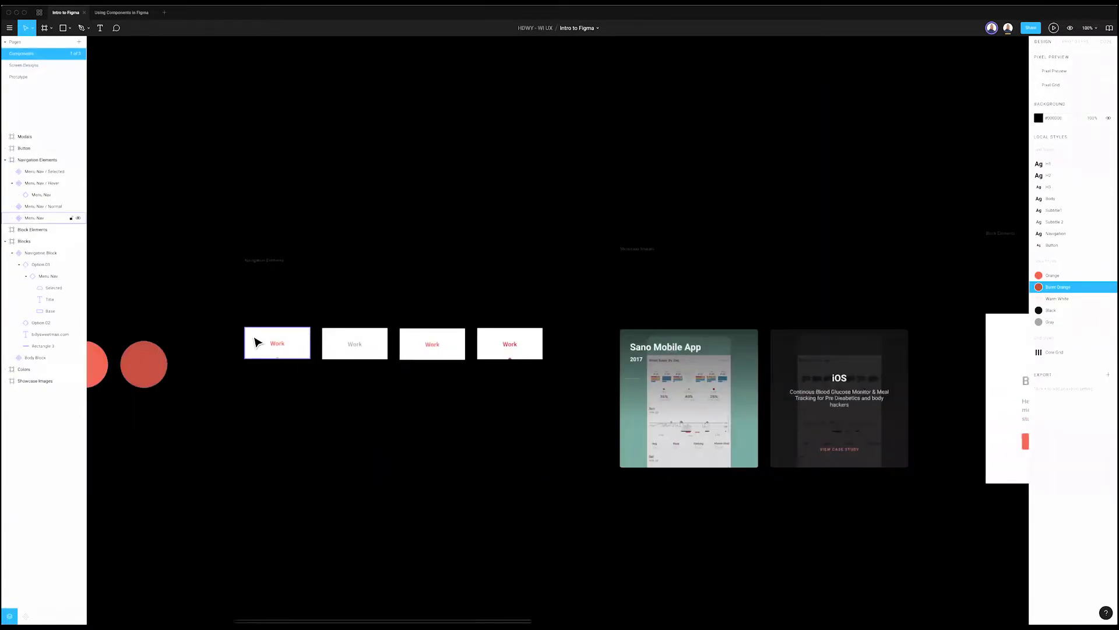
{"action": "scroll", "coordinate": [288, 344], "scroll_direction": "up", "scroll_amount": 5}
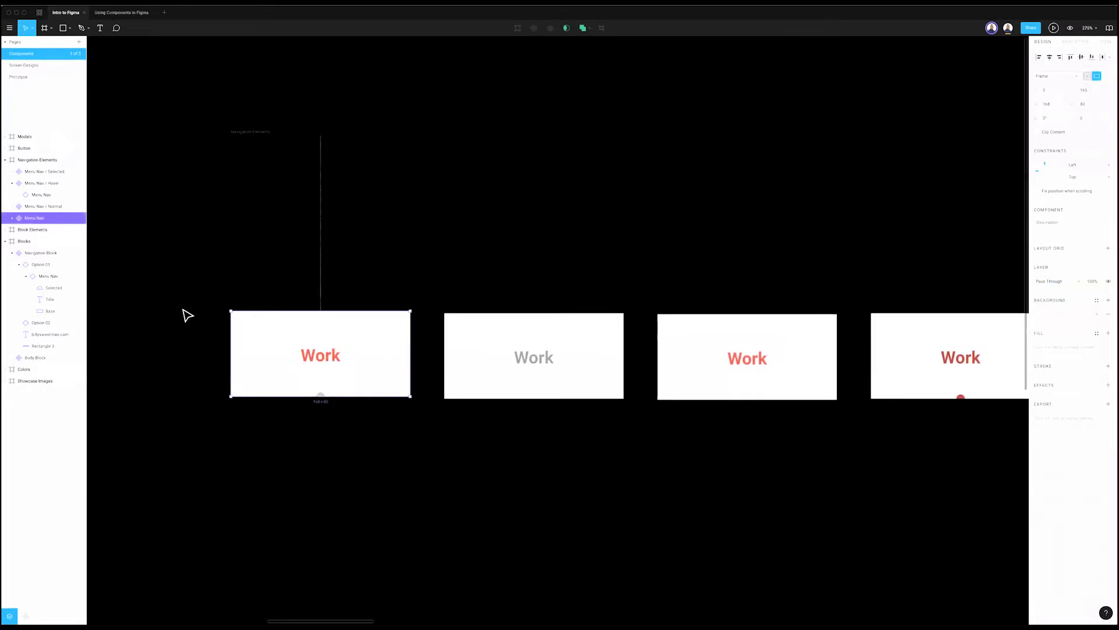
{"action": "left_click", "coordinate": [12, 217]}
{"action": "left_click", "coordinate": [12, 207]}
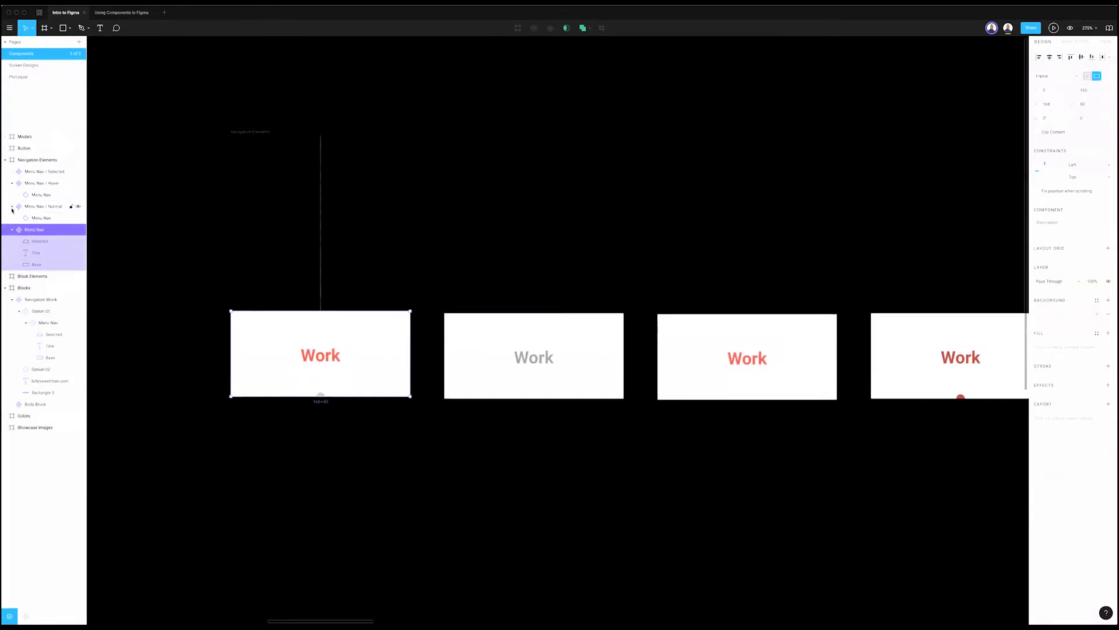
{"action": "left_click", "coordinate": [12, 229]}
{"action": "left_click", "coordinate": [12, 207]}
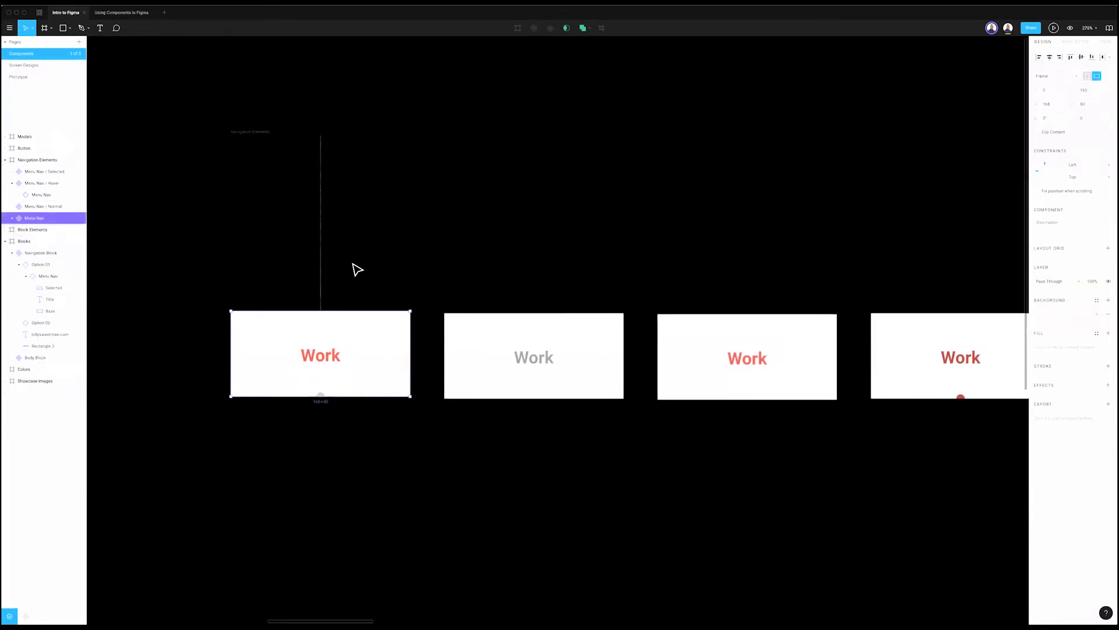
{"action": "right_click", "coordinate": [365, 368]}
{"action": "left_click", "coordinate": [524, 293]}
{"action": "left_click", "coordinate": [344, 342]}
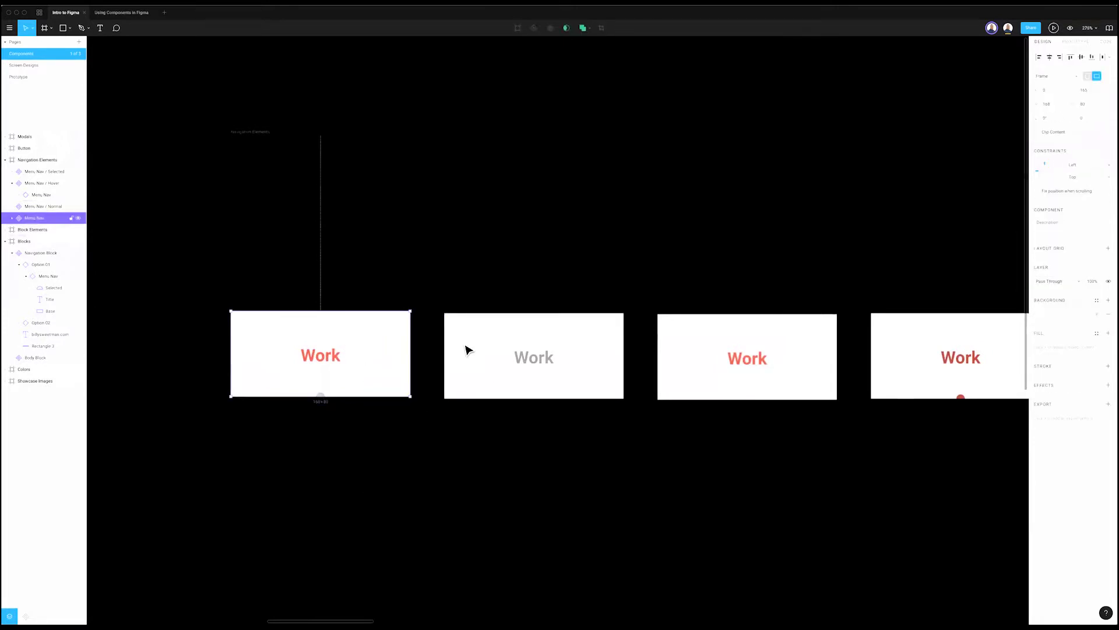
{"action": "left_click", "coordinate": [39, 207]}
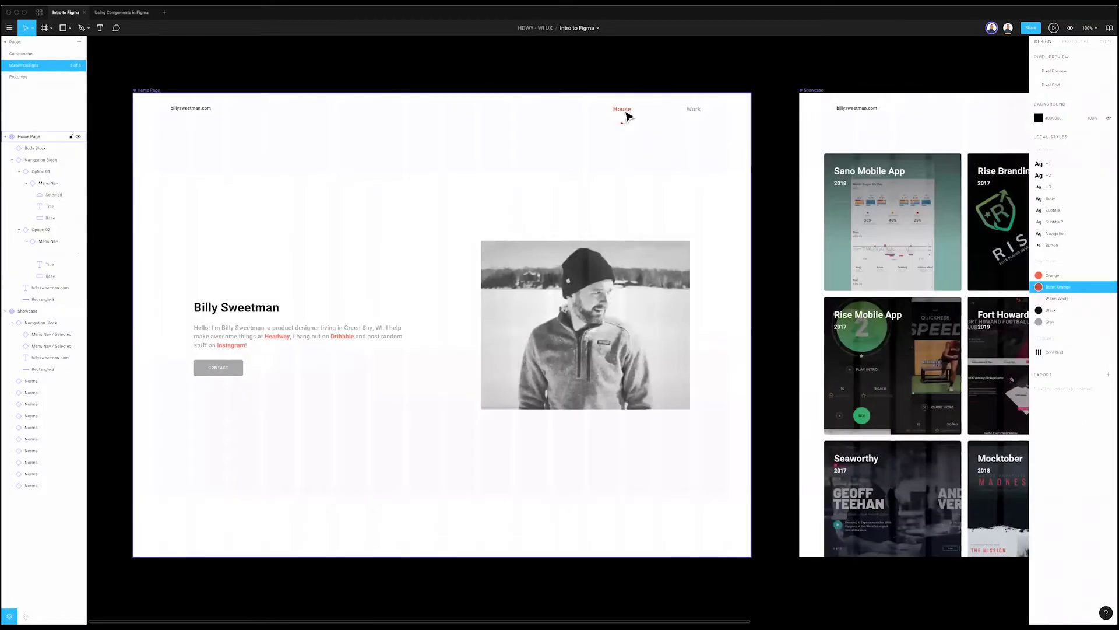
Step: Swap the Home Page's House nav item to Normal, then Hover, then back to Selected
{"action": "double_click", "coordinate": [624, 112]}
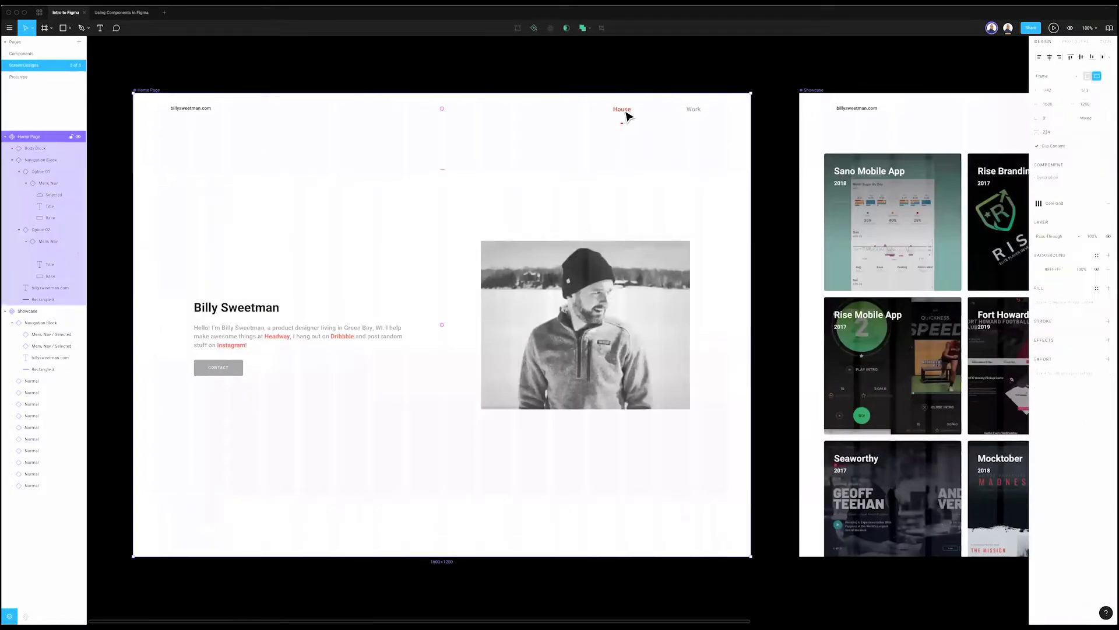
{"action": "left_click", "coordinate": [1066, 165]}
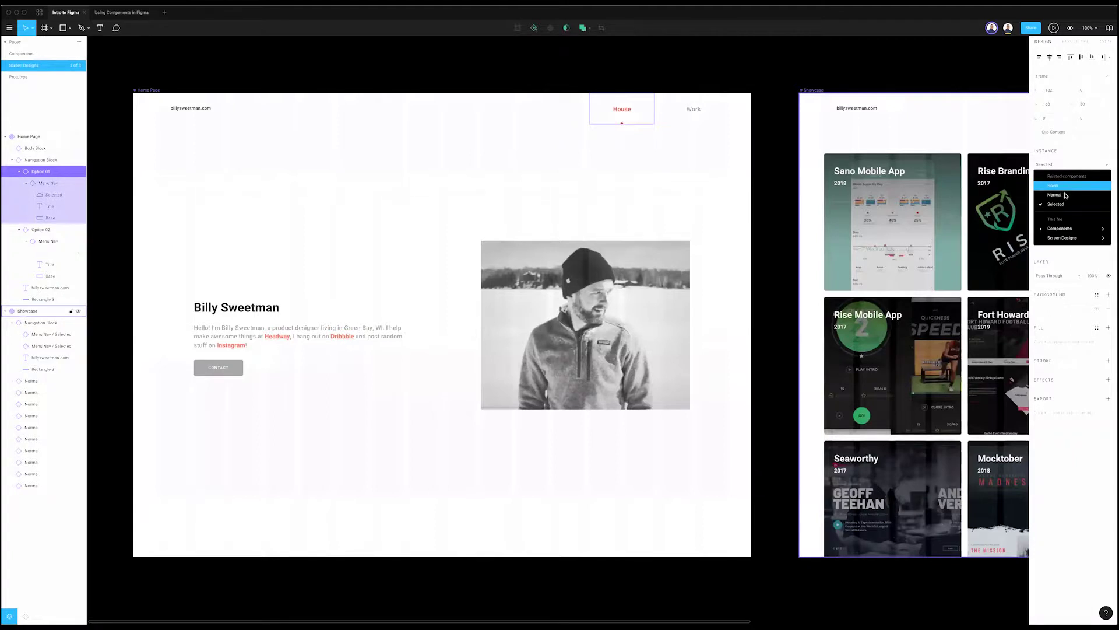
{"action": "left_click", "coordinate": [1067, 195]}
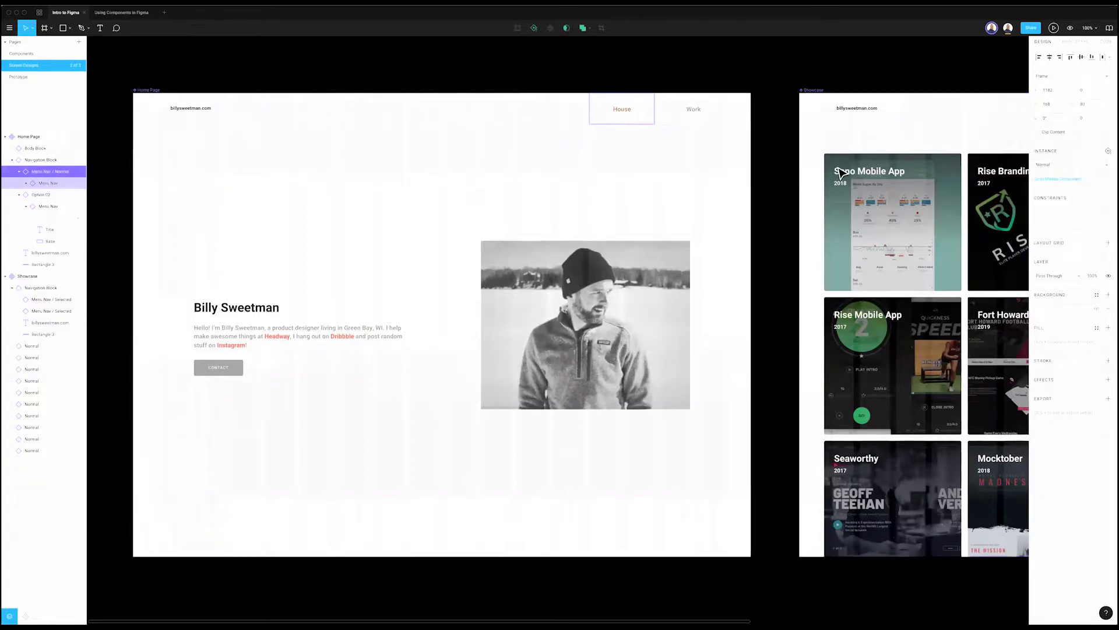
{"action": "scroll", "coordinate": [760, 162], "scroll_direction": "down", "scroll_amount": 2}
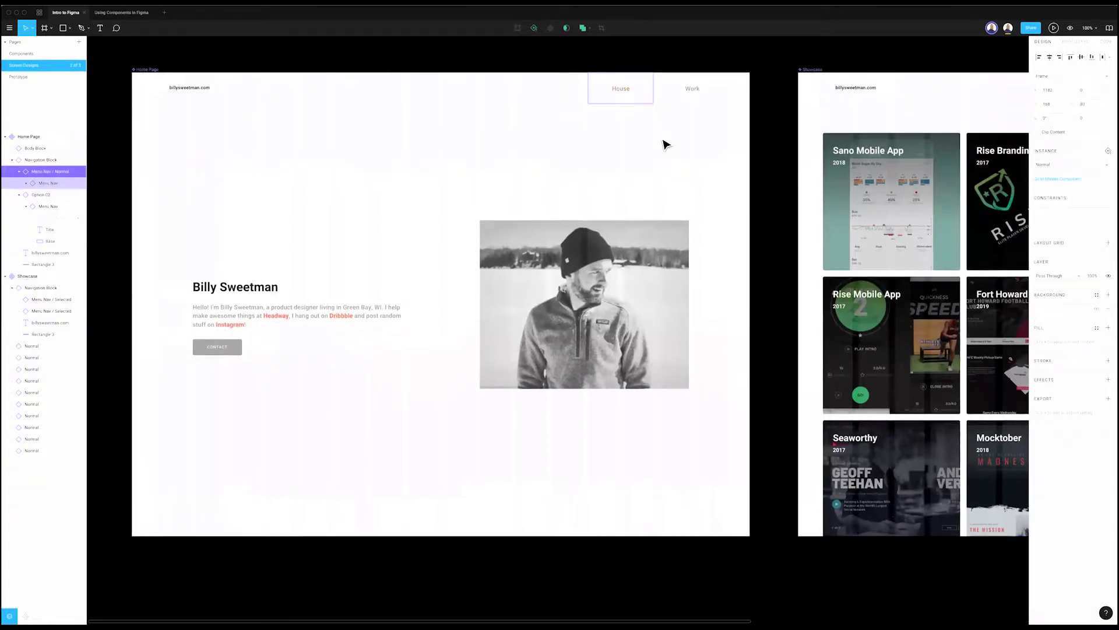
{"action": "scroll", "coordinate": [661, 142], "scroll_direction": "up", "scroll_amount": 3}
{"action": "left_click", "coordinate": [1058, 166]}
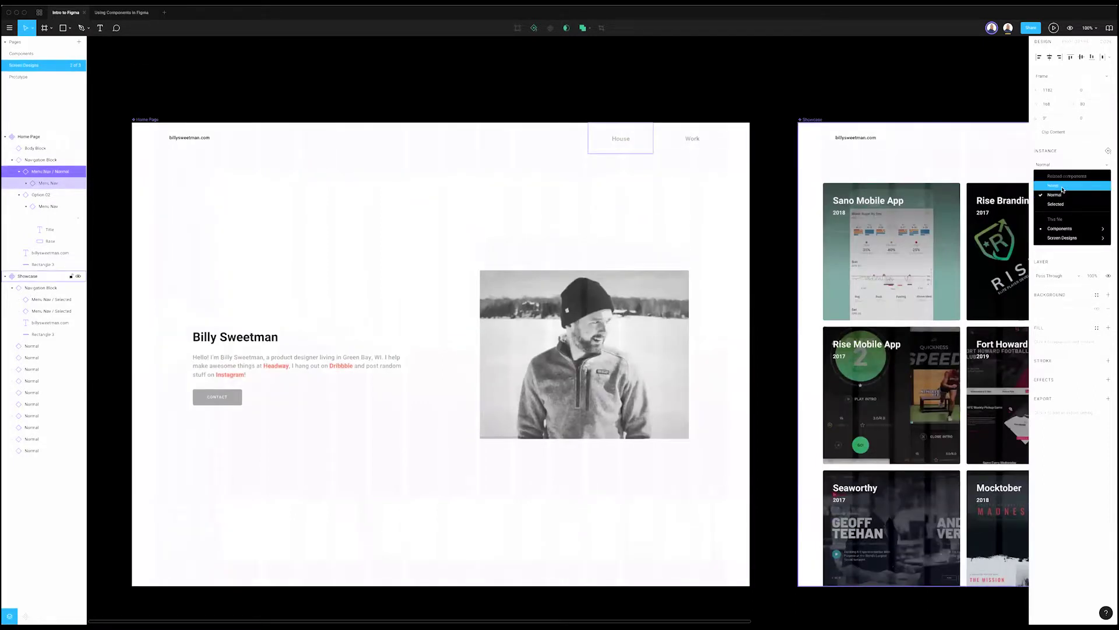
{"action": "left_click", "coordinate": [1053, 185]}
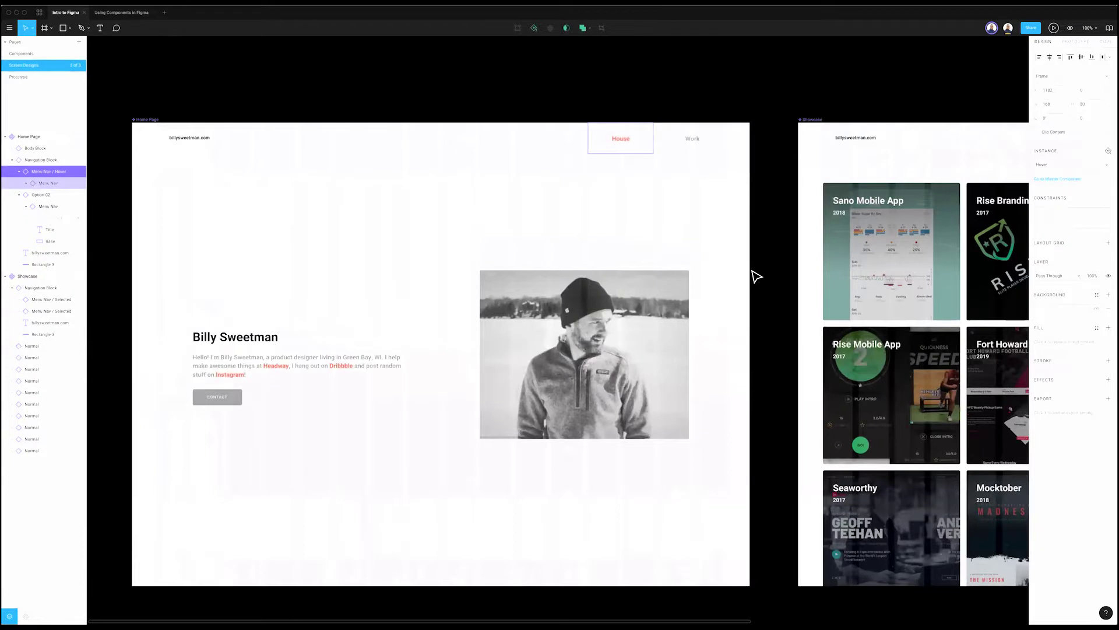
{"action": "left_click", "coordinate": [1061, 165]}
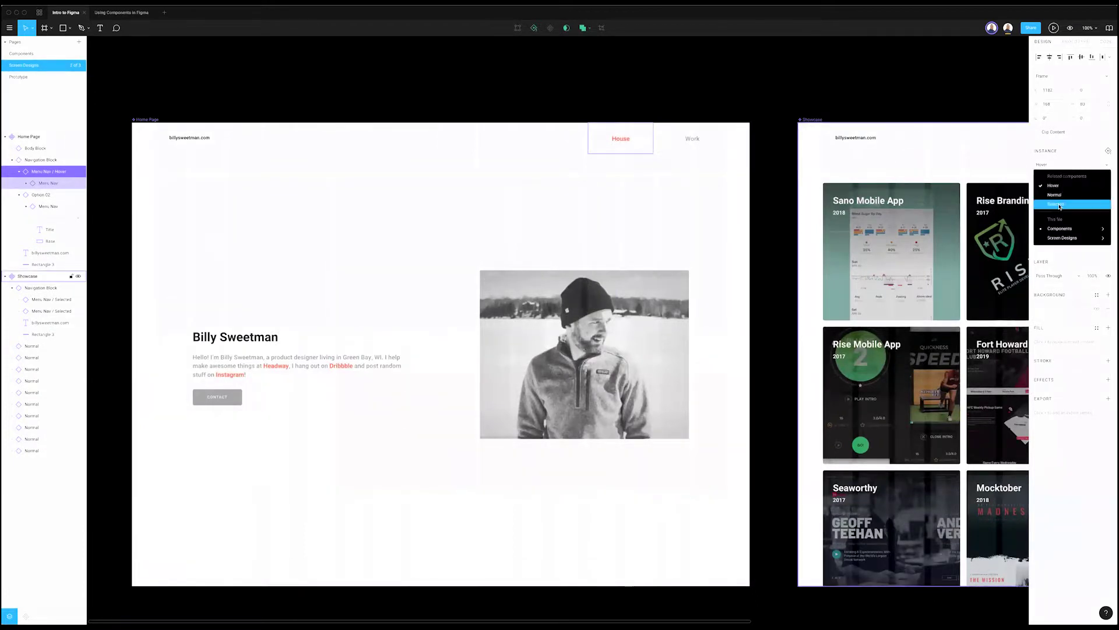
{"action": "left_click", "coordinate": [1059, 204]}
{"action": "left_click", "coordinate": [766, 116]}
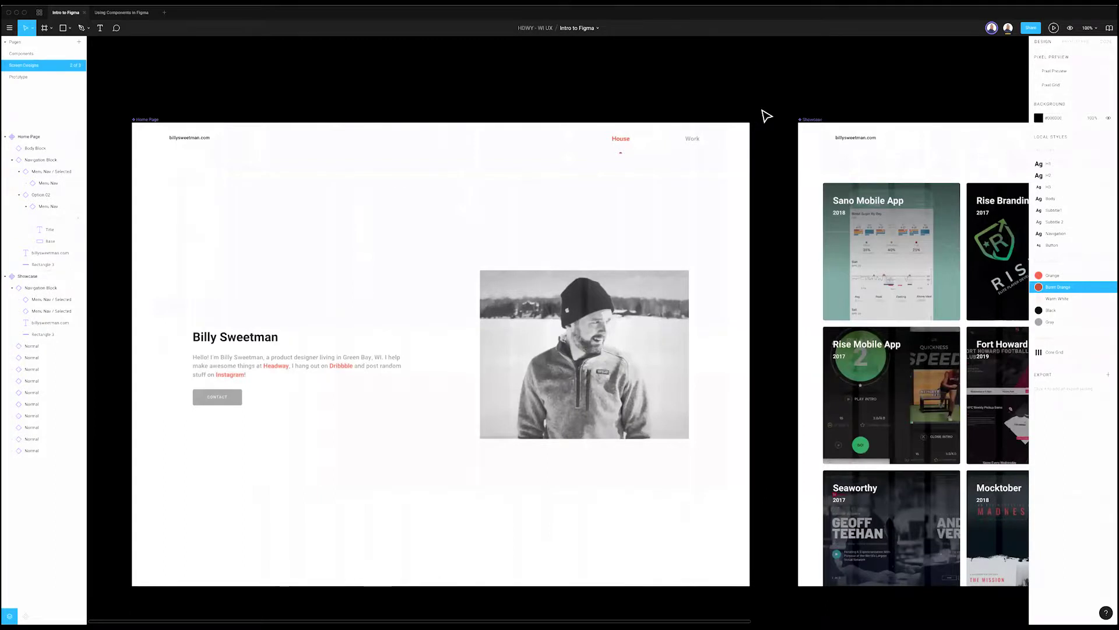
Step: Swap the Showcase nav's Home item to the Normal variant and reselect its Navigation Block
{"action": "left_click", "coordinate": [725, 140]}
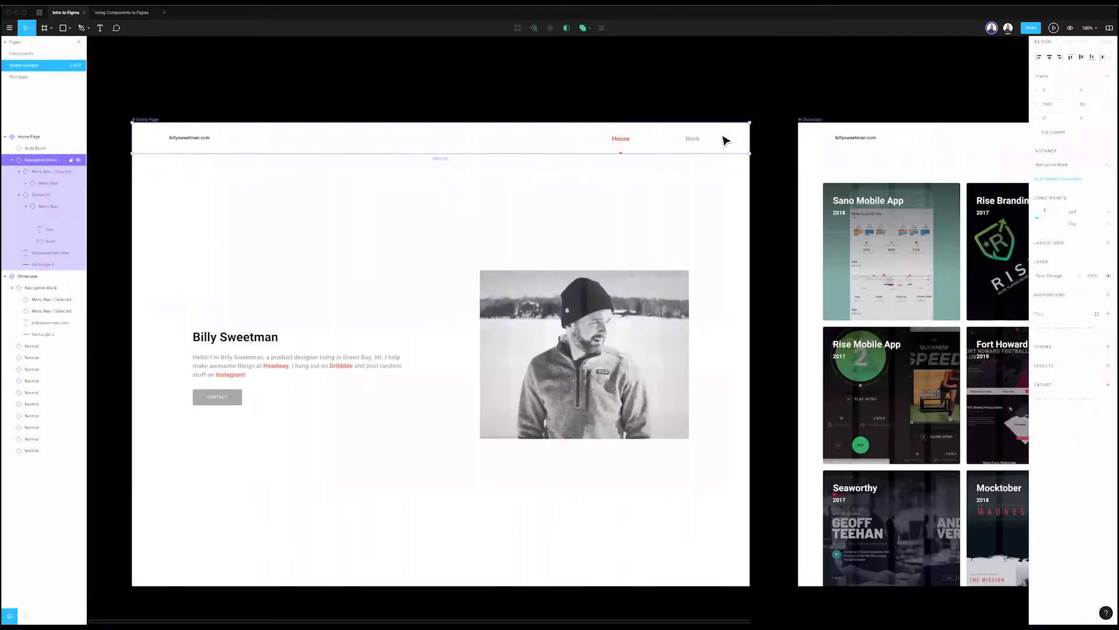
{"action": "scroll", "coordinate": [700, 140], "scroll_direction": "right", "scroll_amount": 10}
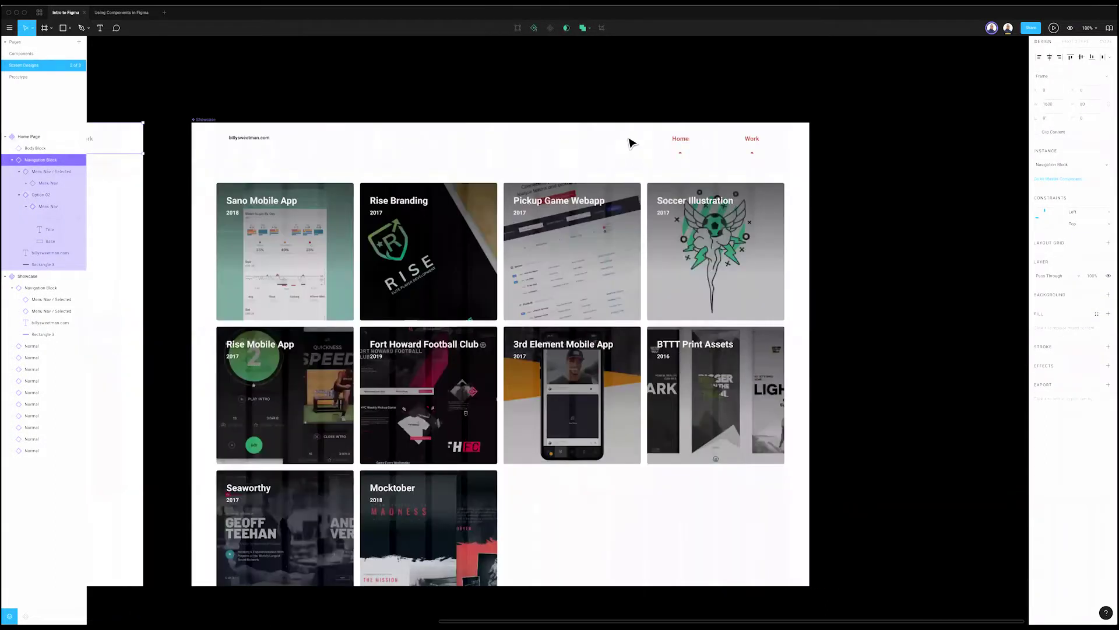
{"action": "scroll", "coordinate": [631, 143], "scroll_direction": "right", "scroll_amount": 1}
{"action": "double_click", "coordinate": [629, 140]}
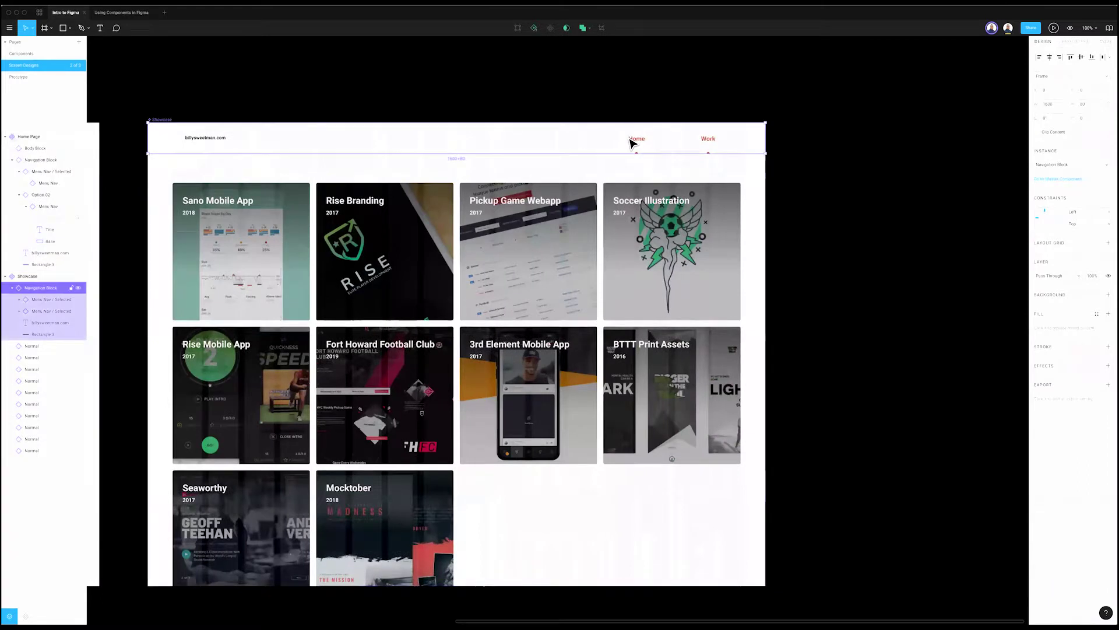
{"action": "left_click", "coordinate": [1052, 163]}
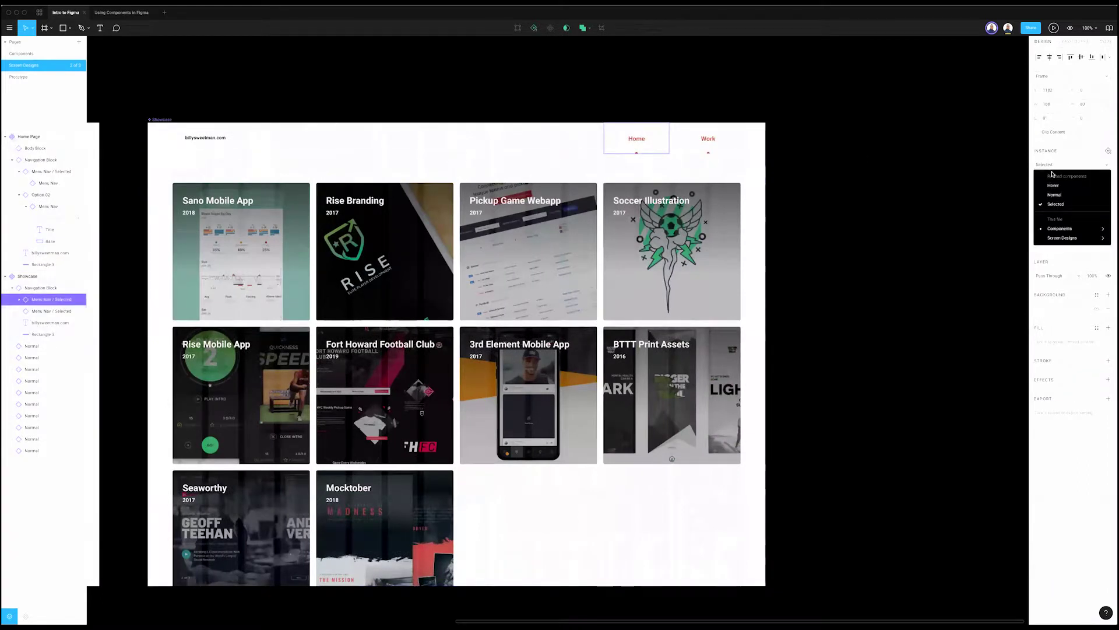
{"action": "left_click", "coordinate": [1070, 195]}
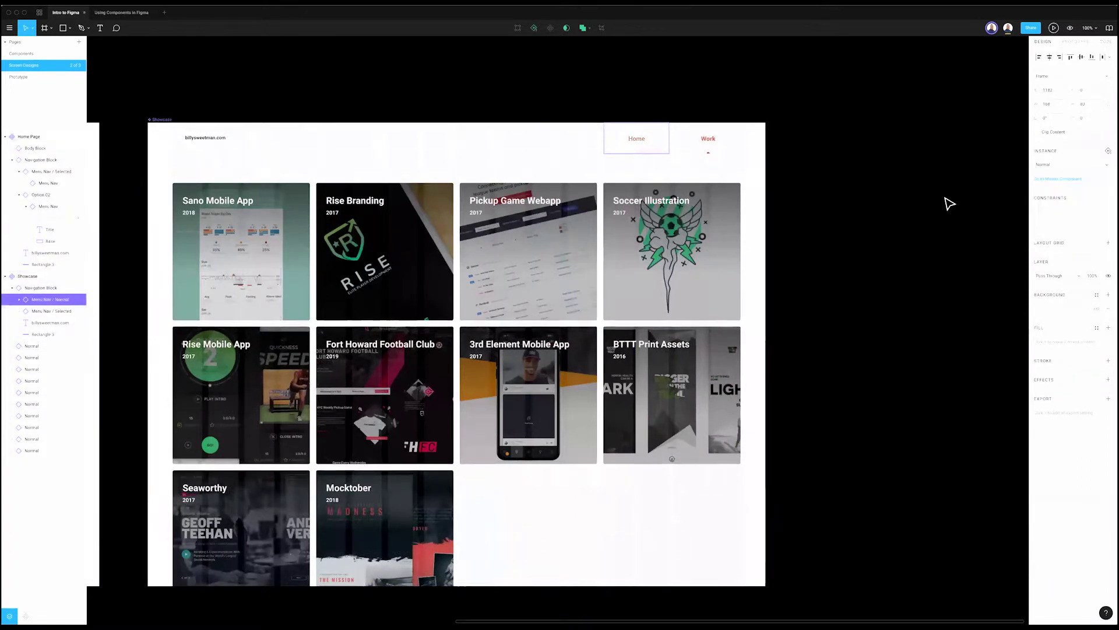
{"action": "left_click", "coordinate": [979, 181]}
{"action": "scroll", "coordinate": [987, 178], "scroll_direction": "left", "scroll_amount": 5}
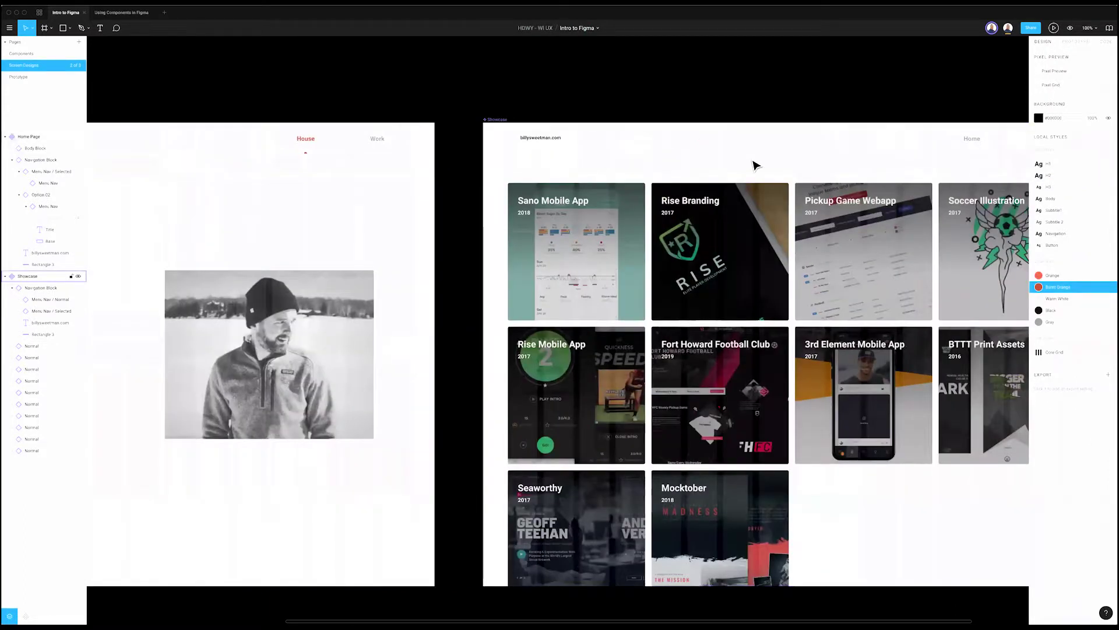
{"action": "left_click", "coordinate": [693, 151]}
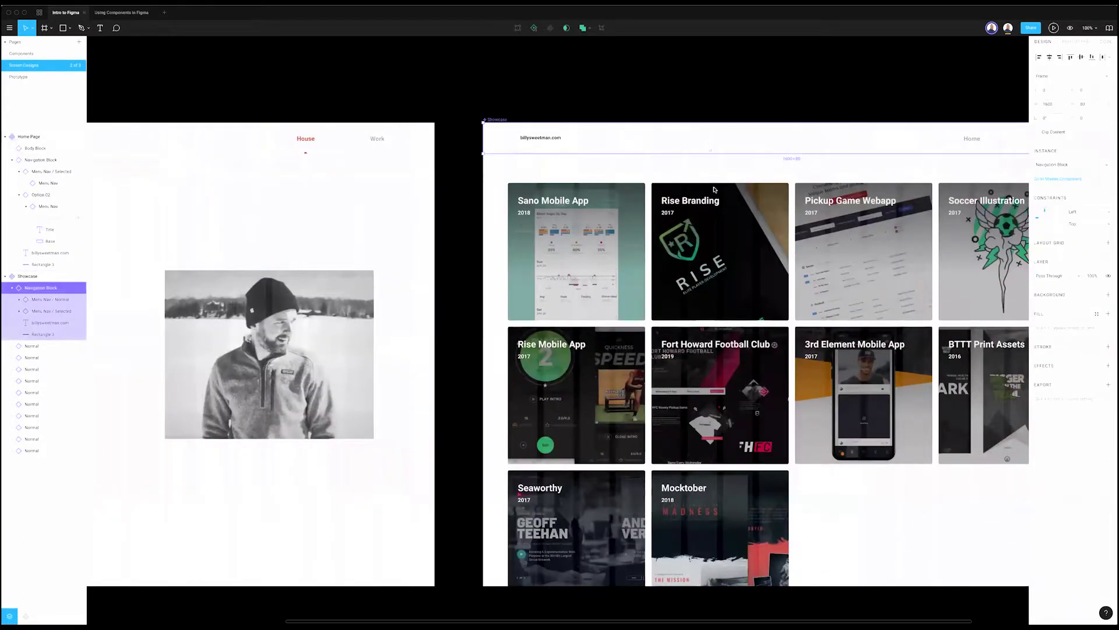
Step: Reset the Showcase and Home Page navigation blocks to their master component
{"action": "right_click", "coordinate": [709, 137]}
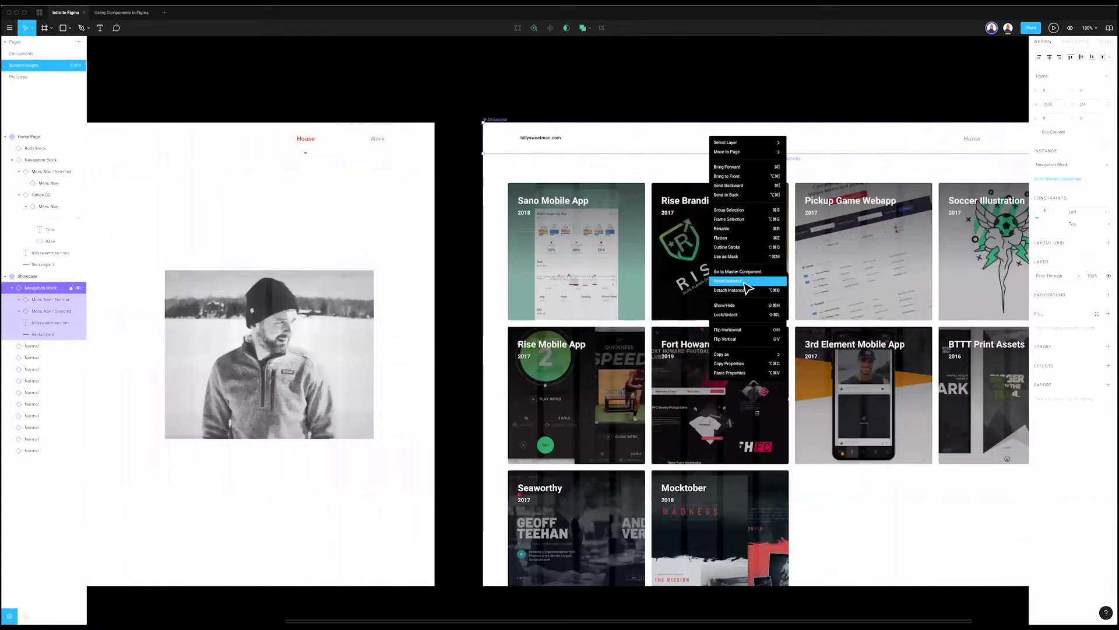
{"action": "left_click", "coordinate": [740, 282]}
{"action": "left_click", "coordinate": [331, 142]}
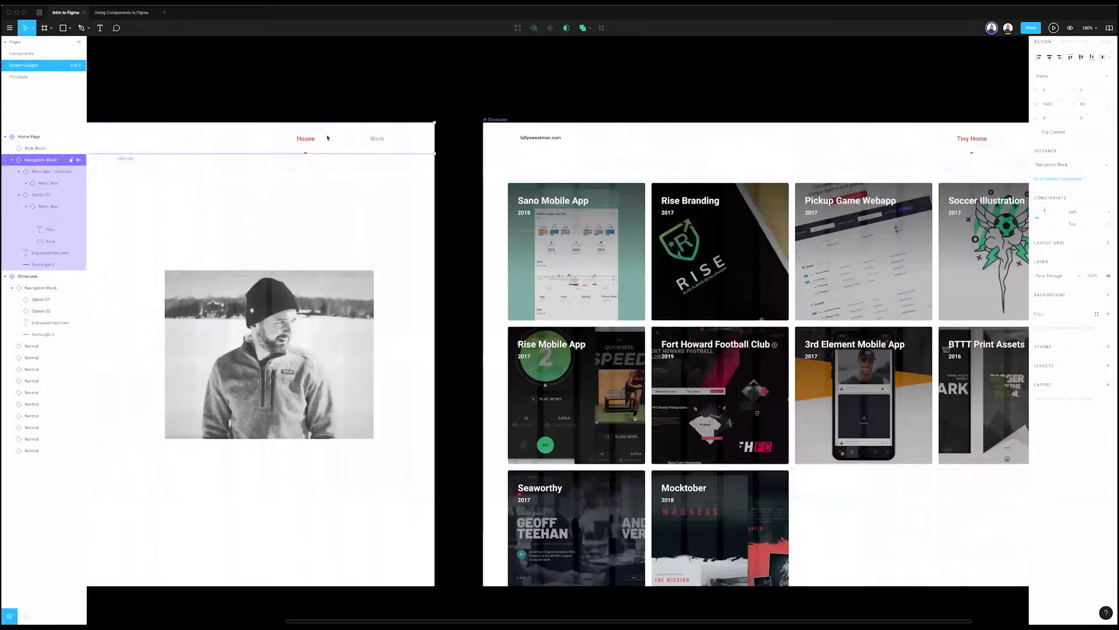
{"action": "right_click", "coordinate": [330, 135]}
{"action": "left_click", "coordinate": [360, 277]}
{"action": "left_click", "coordinate": [352, 73]}
Step: Jump to the master Menu Nav component, then return to the Screen Designs page
{"action": "key", "text": "Page_Up"}
{"action": "scroll", "coordinate": [624, 427], "scroll_direction": "right", "scroll_amount": 5}
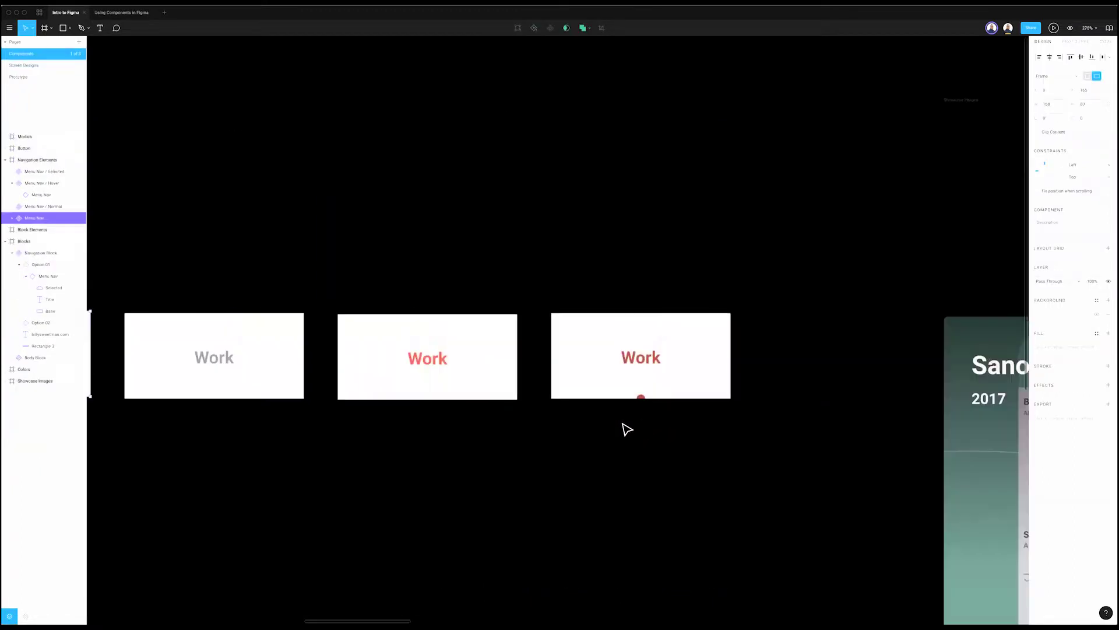
{"action": "scroll", "coordinate": [664, 412], "scroll_direction": "down", "scroll_amount": 3}
{"action": "scroll", "coordinate": [657, 411], "scroll_direction": "right", "scroll_amount": 10}
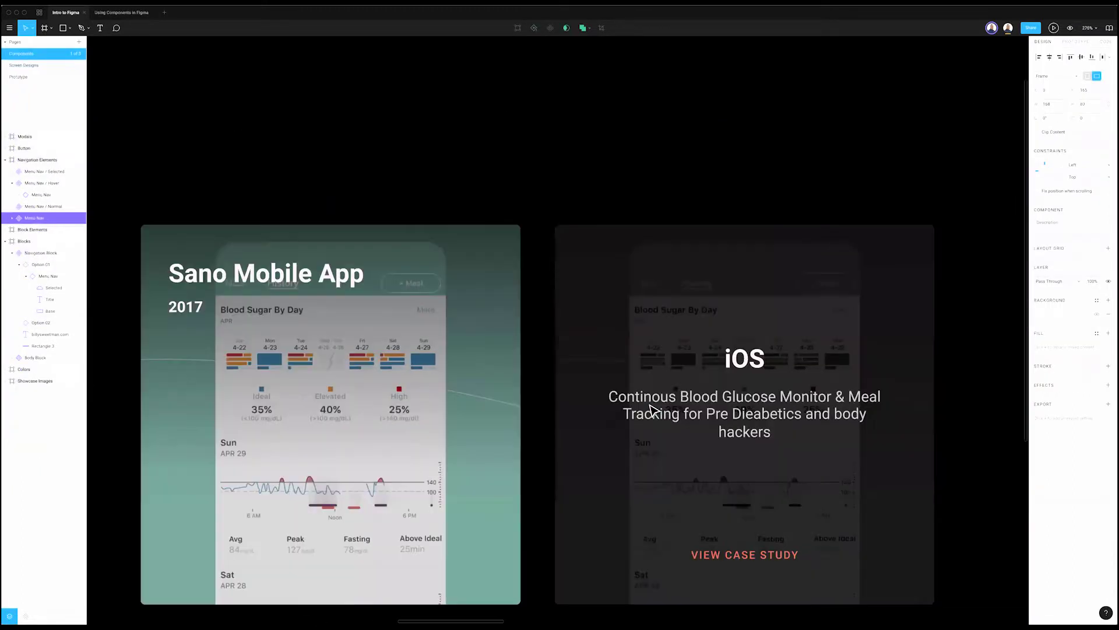
{"action": "scroll", "coordinate": [657, 407], "scroll_direction": "right", "scroll_amount": 10}
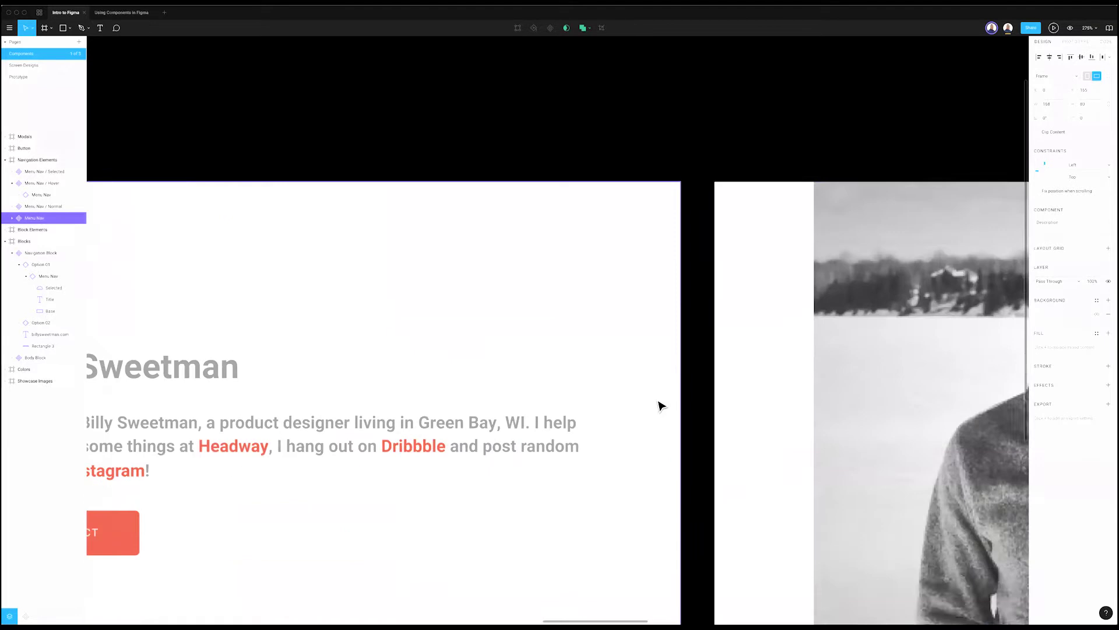
{"action": "scroll", "coordinate": [659, 405], "scroll_direction": "down", "scroll_amount": 10}
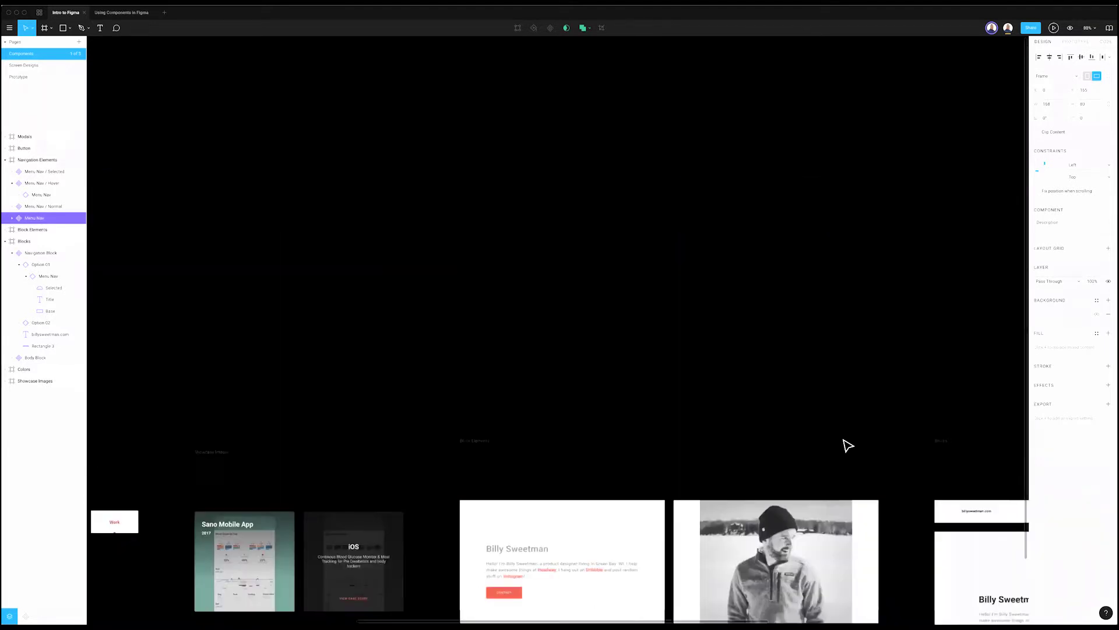
{"action": "scroll", "coordinate": [512, 489], "scroll_direction": "up", "scroll_amount": 3}
{"action": "scroll", "coordinate": [511, 488], "scroll_direction": "right", "scroll_amount": 5}
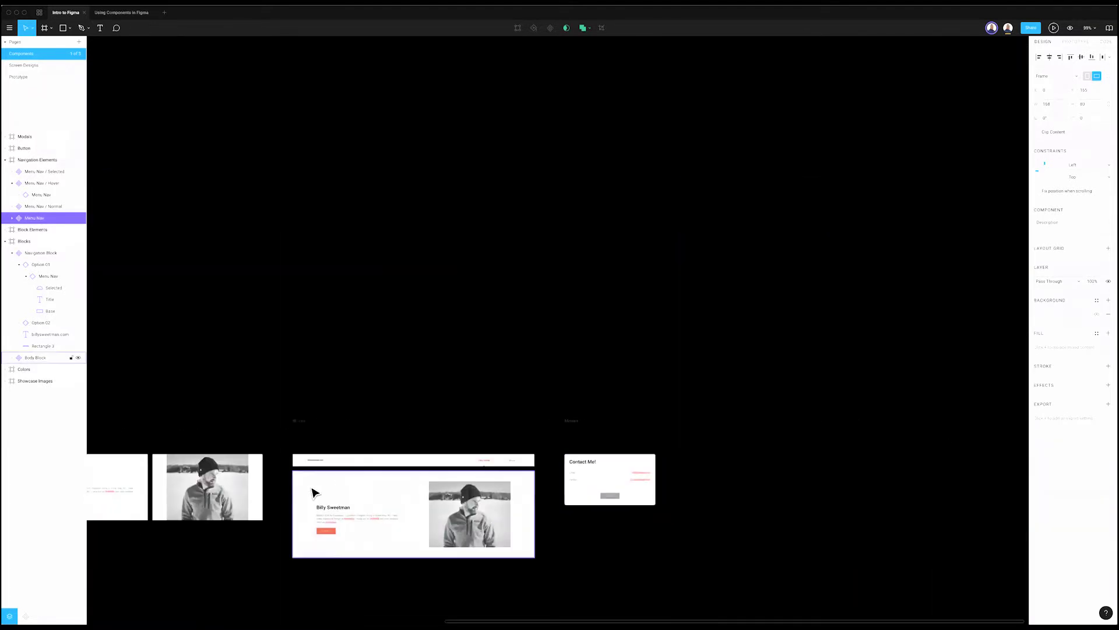
{"action": "scroll", "coordinate": [315, 492], "scroll_direction": "up", "scroll_amount": 5}
{"action": "scroll", "coordinate": [418, 425], "scroll_direction": "up", "scroll_amount": 2}
{"action": "scroll", "coordinate": [417, 425], "scroll_direction": "right", "scroll_amount": 1}
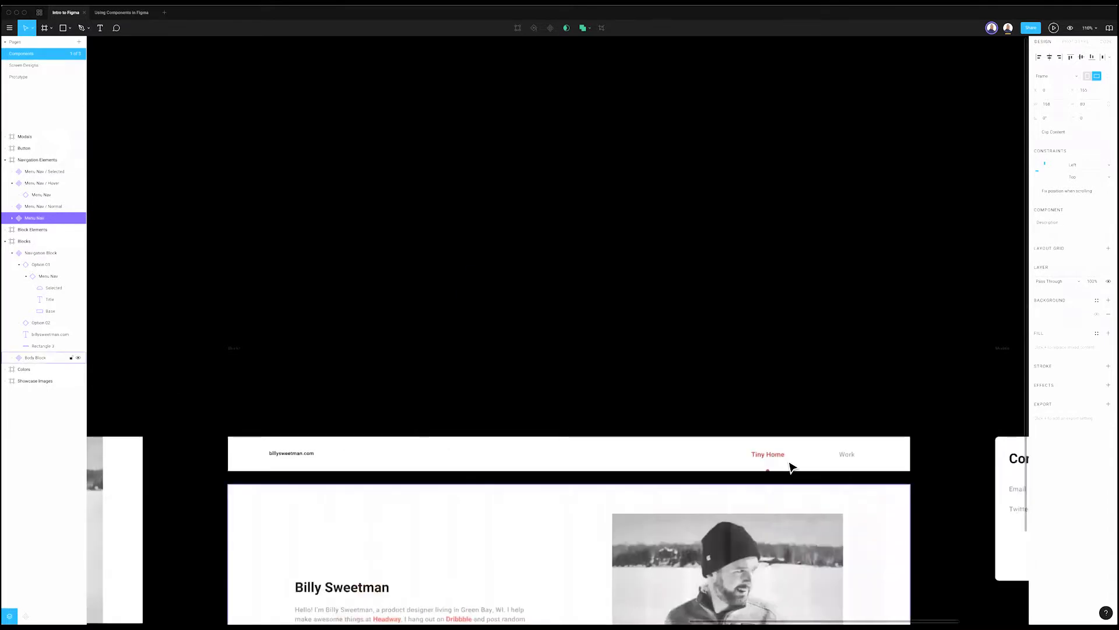
{"action": "left_click", "coordinate": [48, 65]}
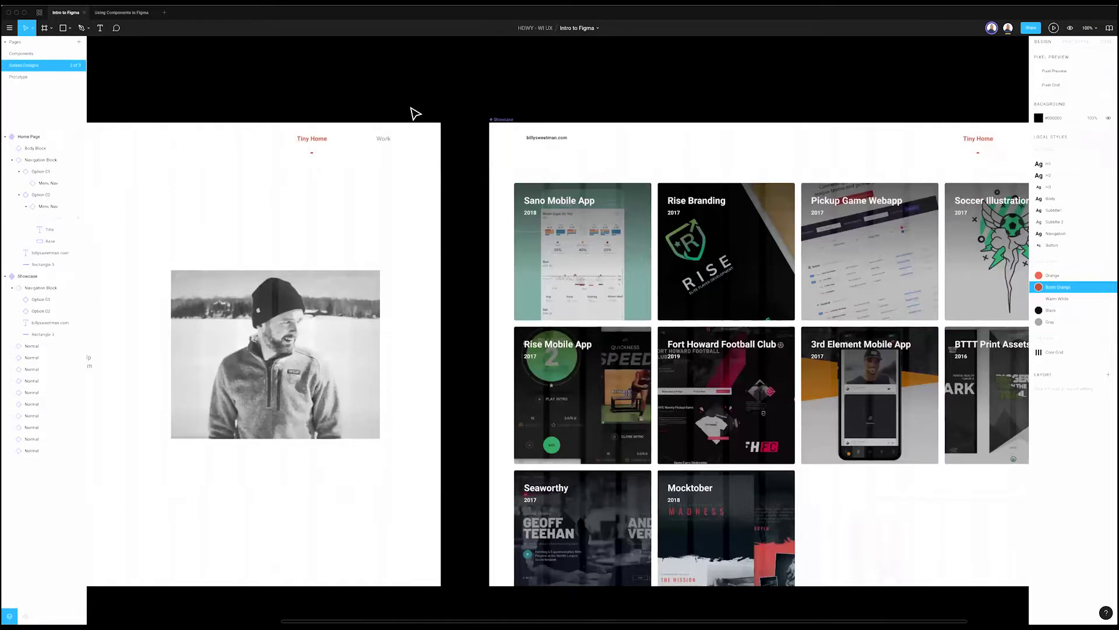
{"action": "scroll", "coordinate": [449, 105], "scroll_direction": "left", "scroll_amount": 6}
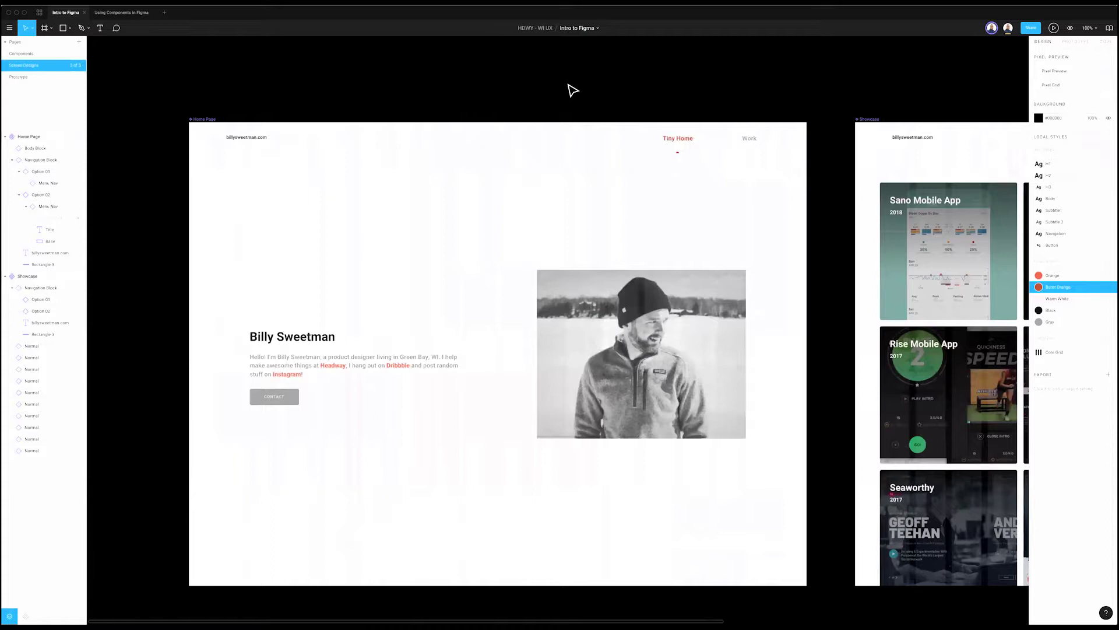
Step: Narrow the Home Page navigation bar to about 530 wide to test resizing
{"action": "left_click", "coordinate": [658, 140]}
{"action": "left_click", "coordinate": [799, 140]}
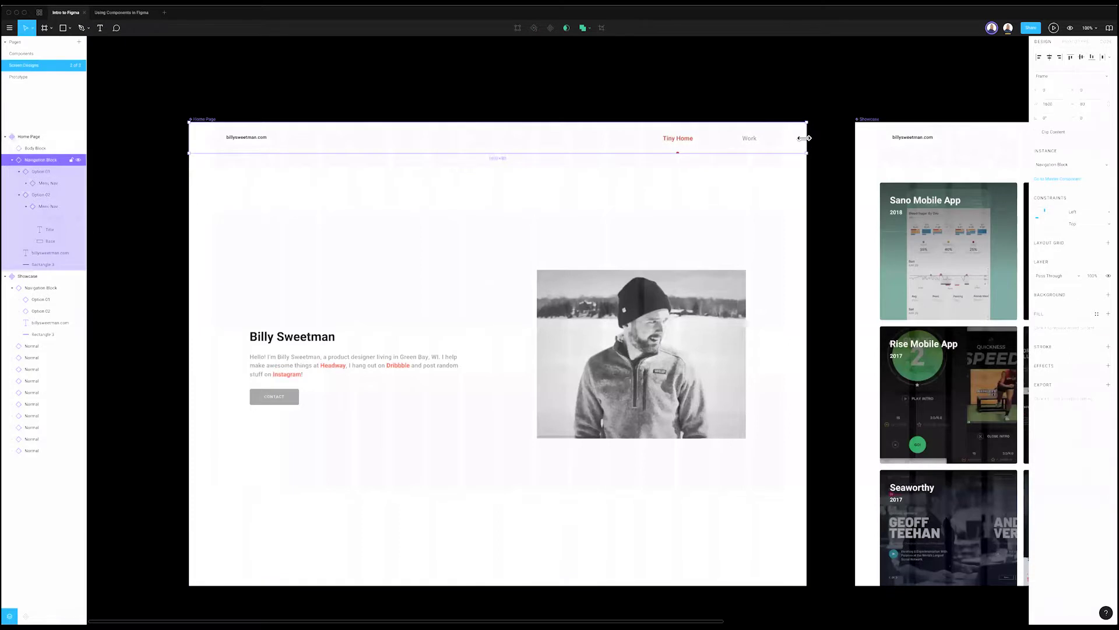
{"action": "left_click_drag", "start_coordinate": [807, 140], "coordinate": [688, 140]}
{"action": "left_click_drag", "start_coordinate": [552, 159], "coordinate": [423, 156]}
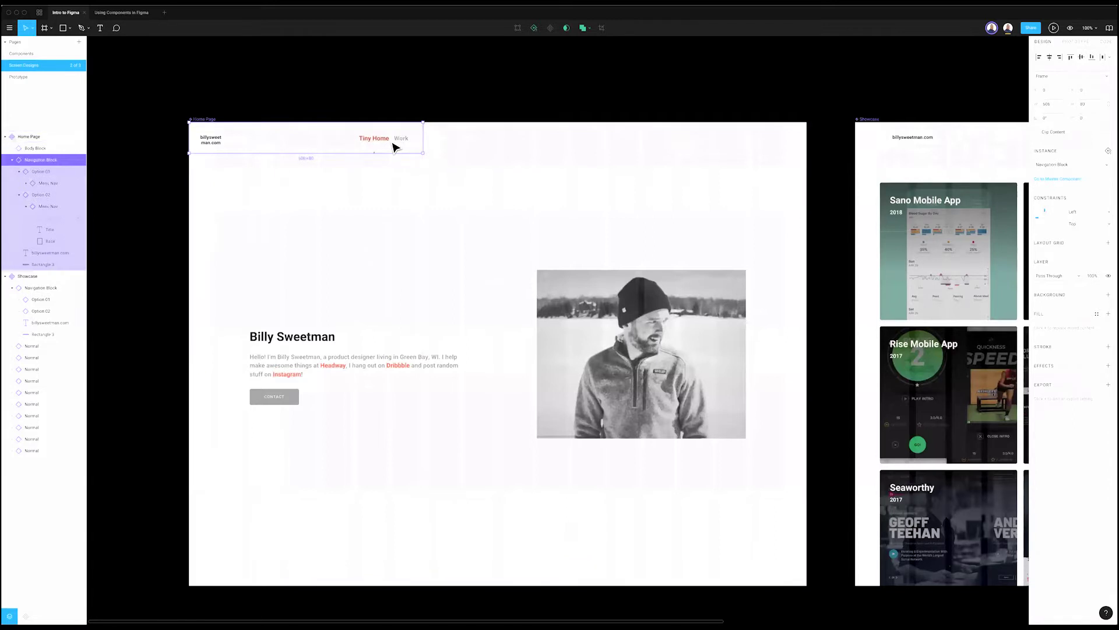
{"action": "left_click", "coordinate": [165, 68]}
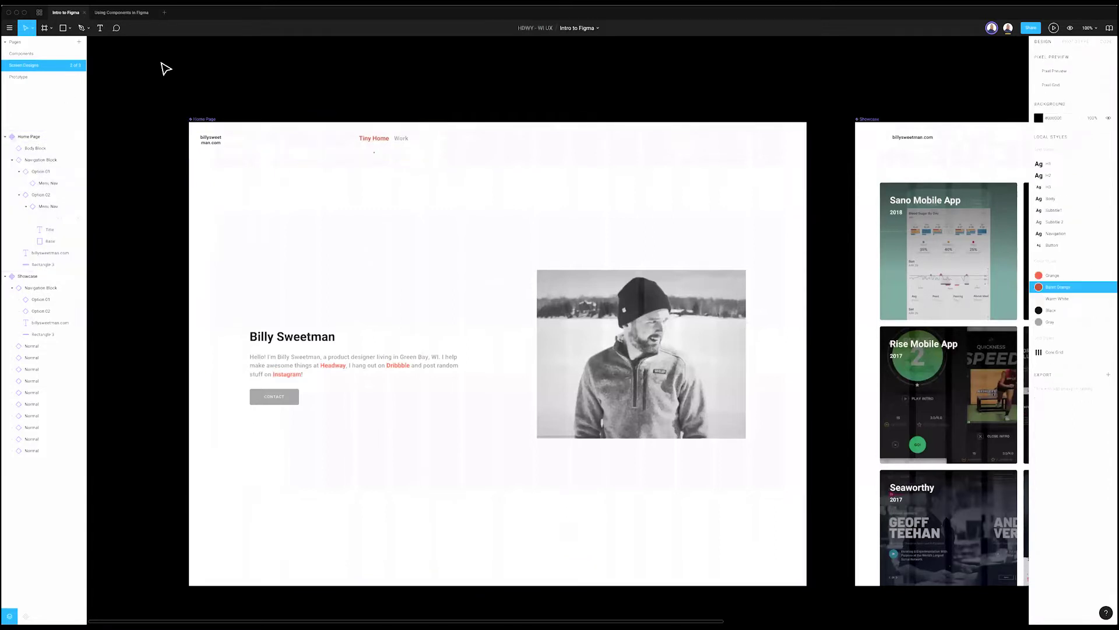
{"action": "left_click", "coordinate": [319, 139]}
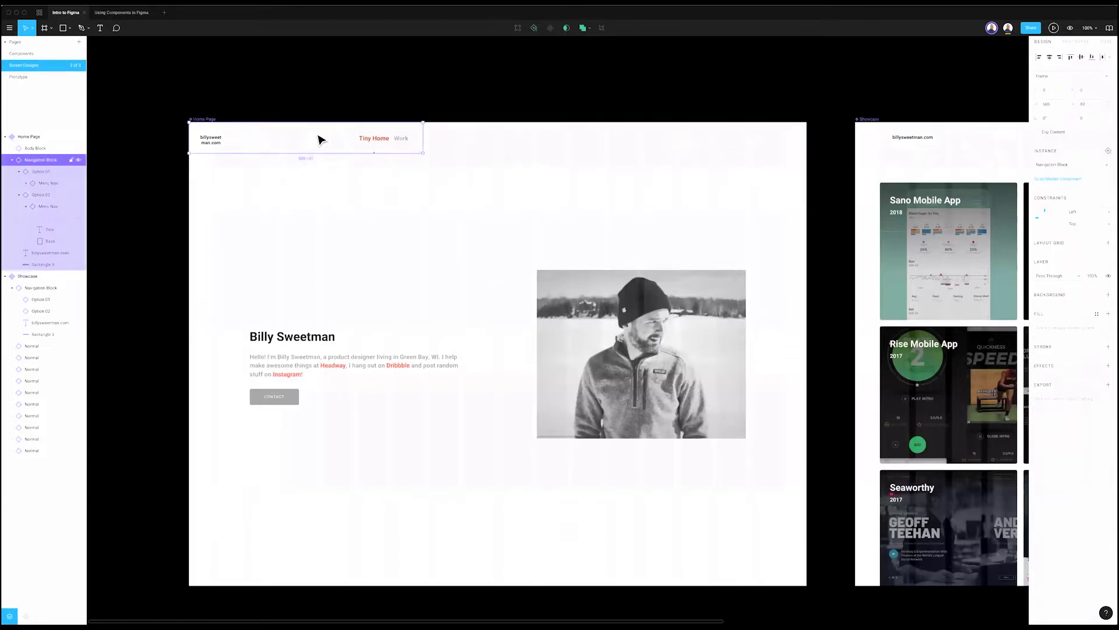
{"action": "left_click", "coordinate": [182, 112]}
Step: Change the master nav label from 'Tiny Home' to 'Home' on the Components page
{"action": "left_click", "coordinate": [55, 56]}
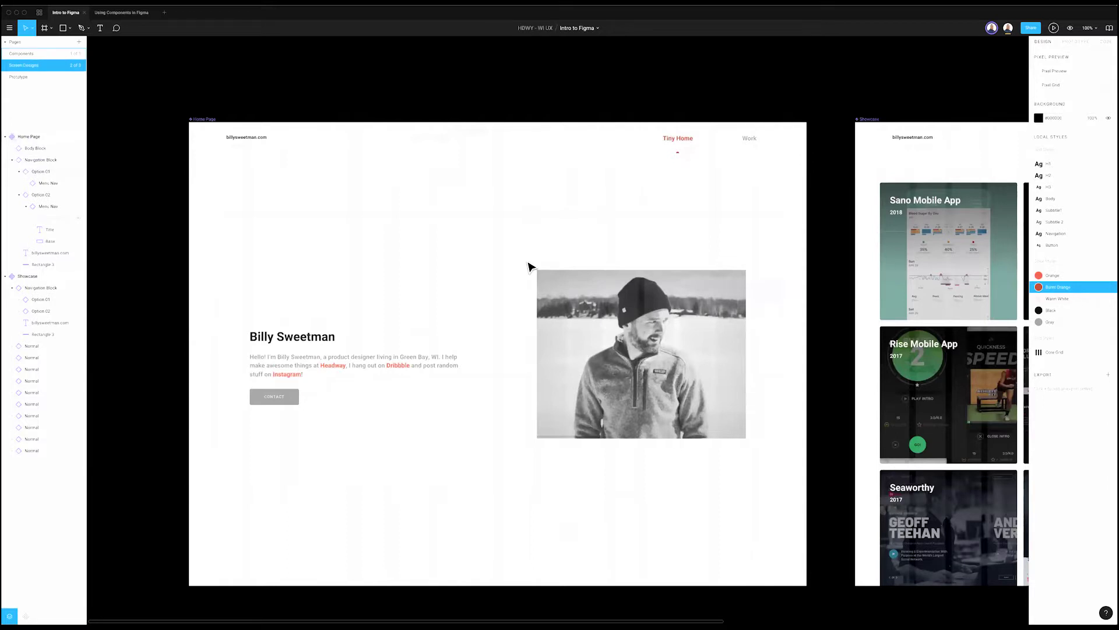
{"action": "left_click", "coordinate": [759, 453], "text": "super"}
{"action": "key", "text": "Return"}
{"action": "type", "text": "Home"}
{"action": "key", "text": "Escape"}
{"action": "left_click", "coordinate": [58, 89]}
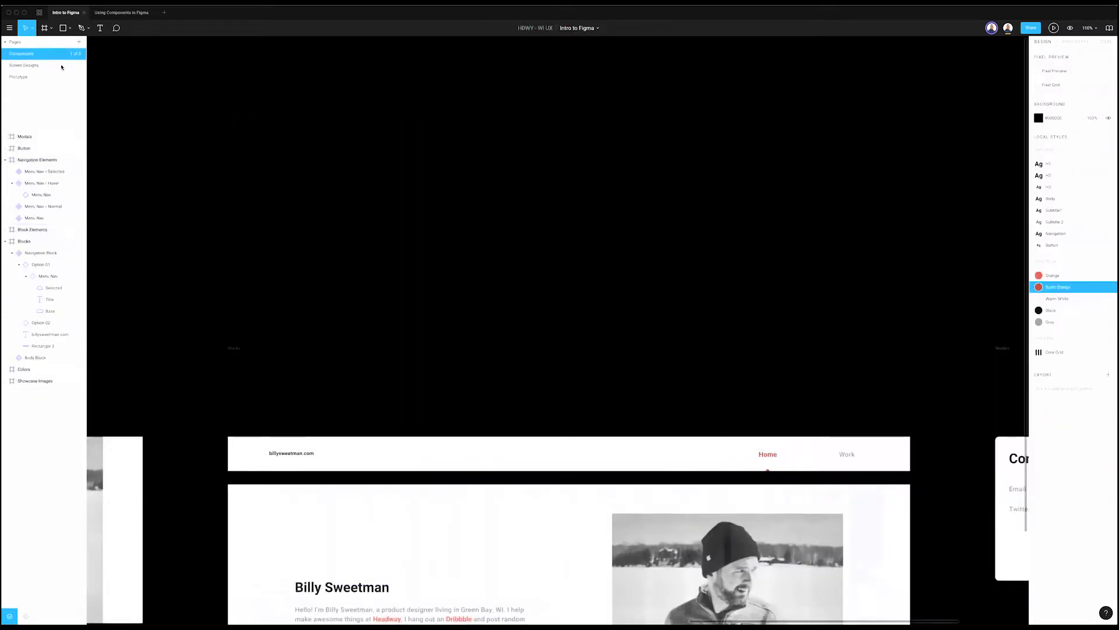
{"action": "left_click", "coordinate": [26, 66]}
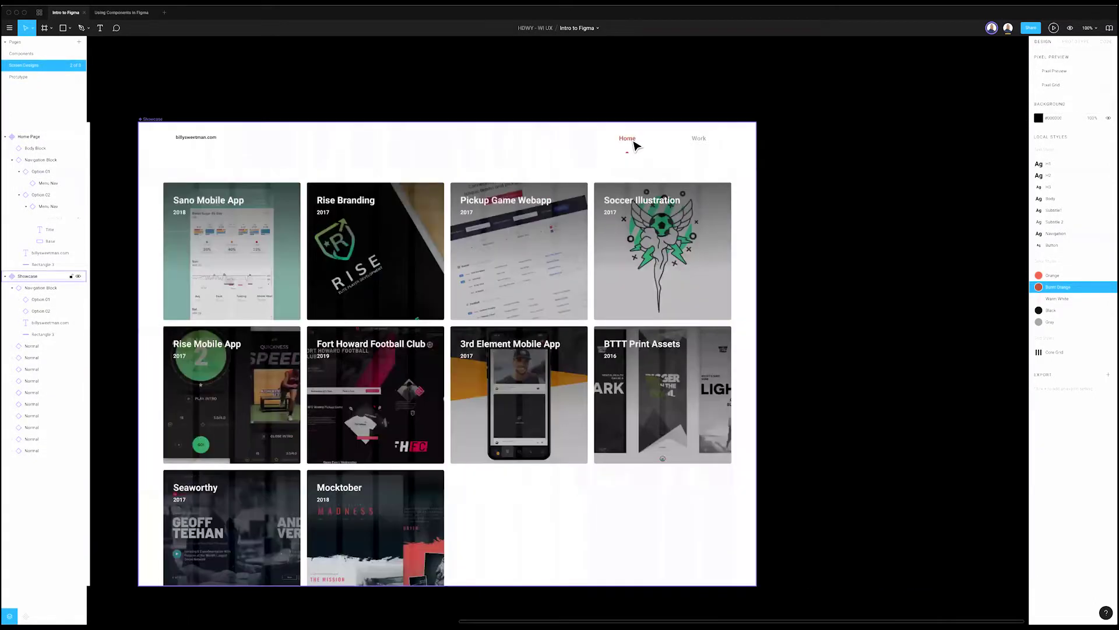
Step: Set the Showcase nav's Home item to Normal and its Work item to Selected
{"action": "left_click", "coordinate": [635, 144]}
{"action": "double_click", "coordinate": [636, 144]}
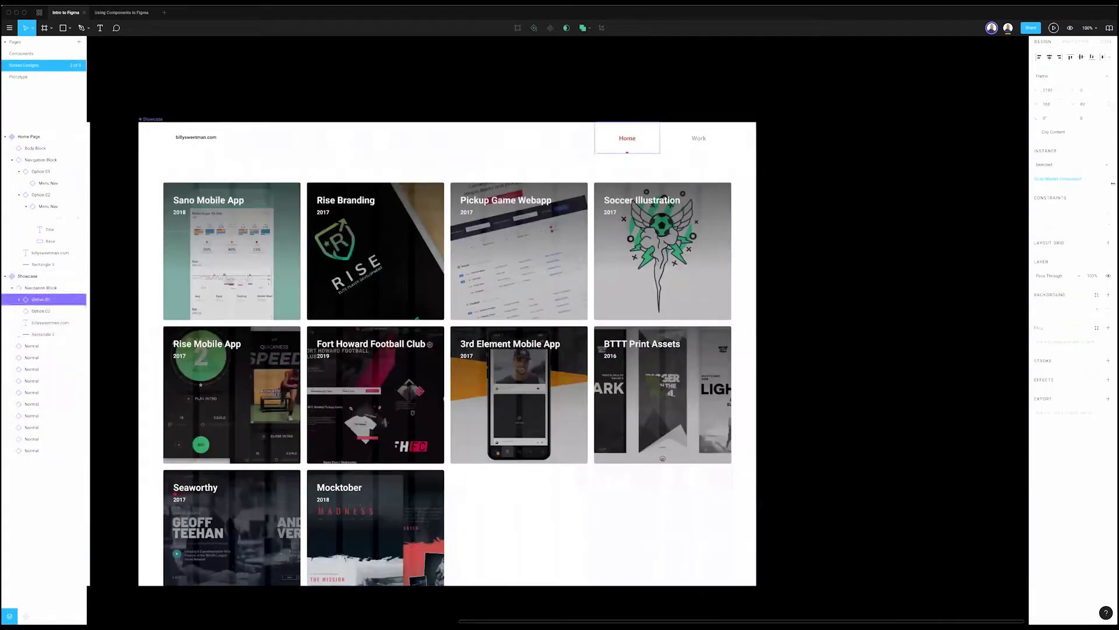
{"action": "left_click", "coordinate": [1046, 165]}
{"action": "left_click", "coordinate": [1049, 185]}
{"action": "left_click", "coordinate": [699, 150]}
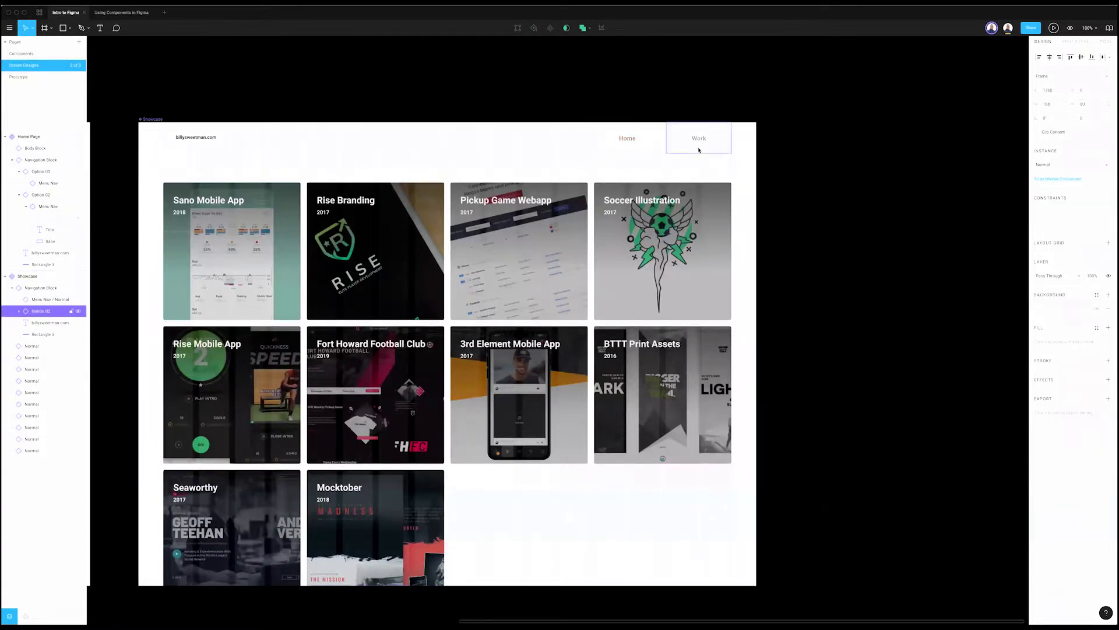
{"action": "left_click", "coordinate": [1046, 164]}
{"action": "left_click", "coordinate": [1049, 198]}
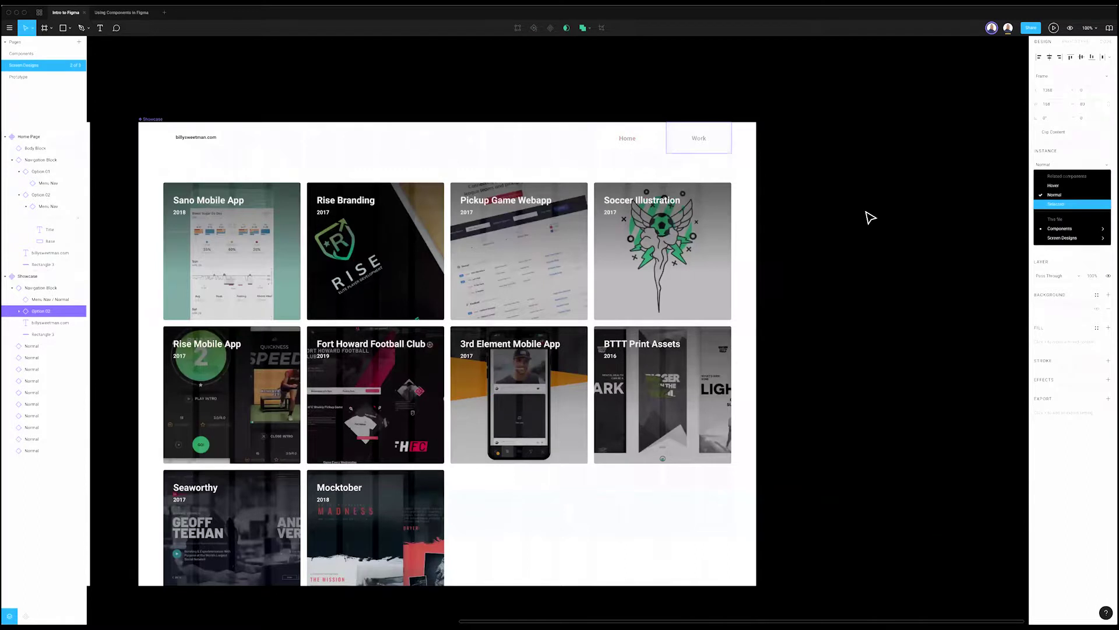
{"action": "left_click", "coordinate": [837, 217]}
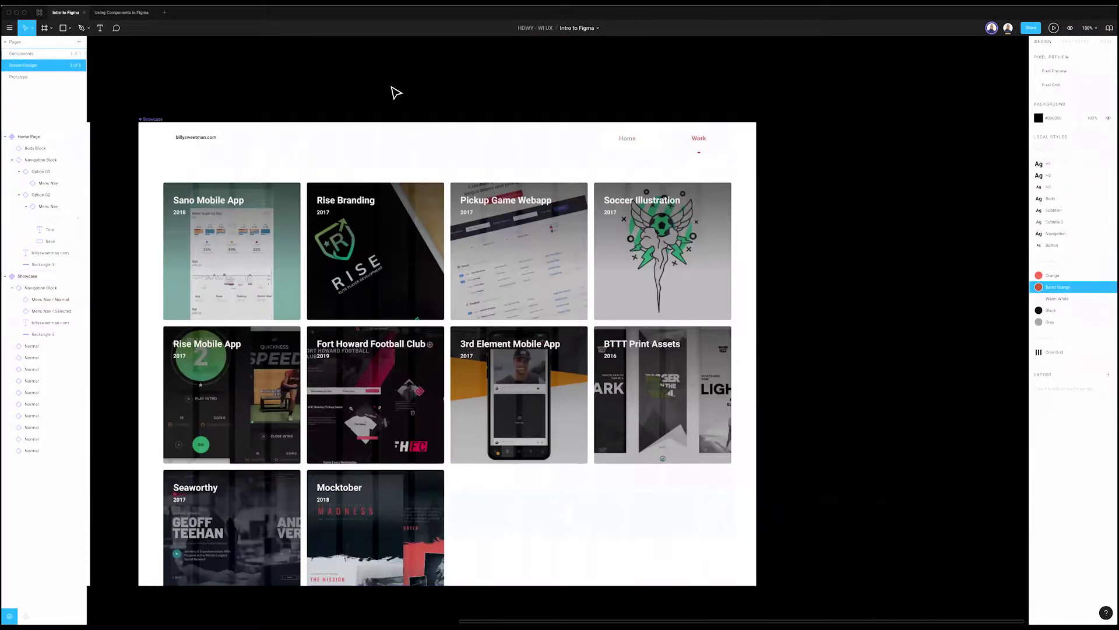
{"action": "scroll", "coordinate": [255, 75], "scroll_direction": "left", "scroll_amount": 10}
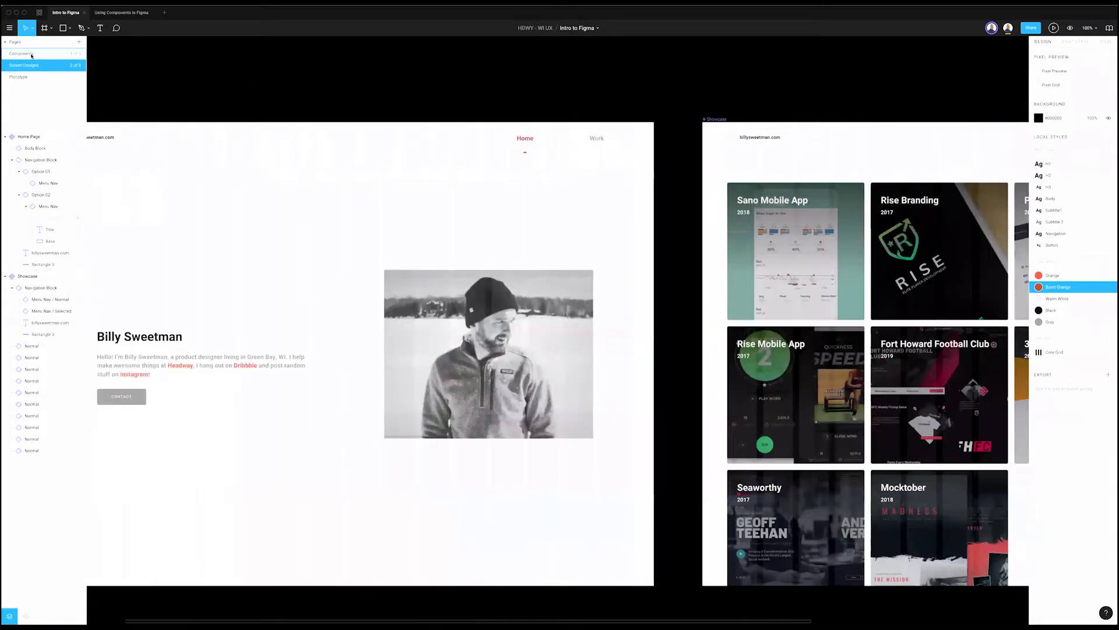
{"action": "left_click", "coordinate": [31, 55]}
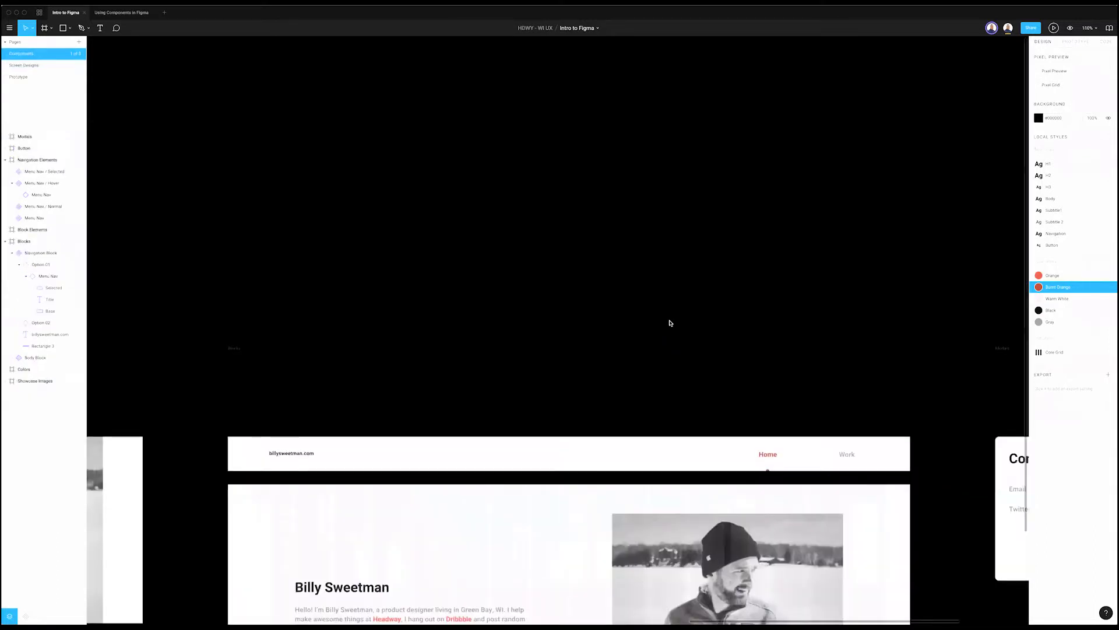
Step: Switch to the Using Components in Figma file, glance at its Components page, and return to Design
{"action": "left_click", "coordinate": [114, 13]}
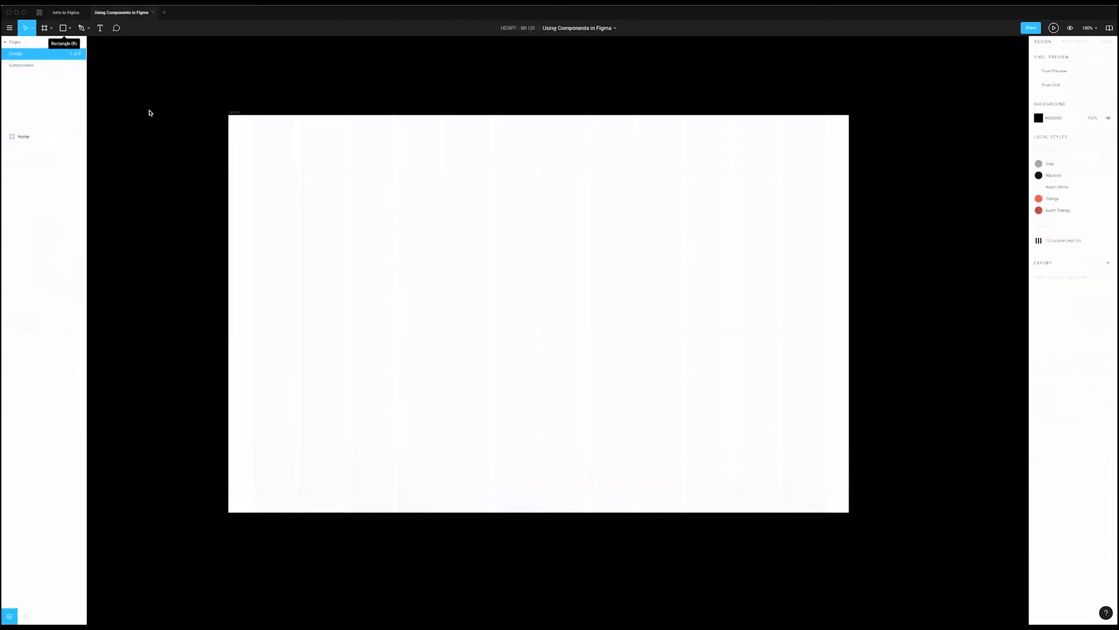
{"action": "left_click", "coordinate": [36, 67]}
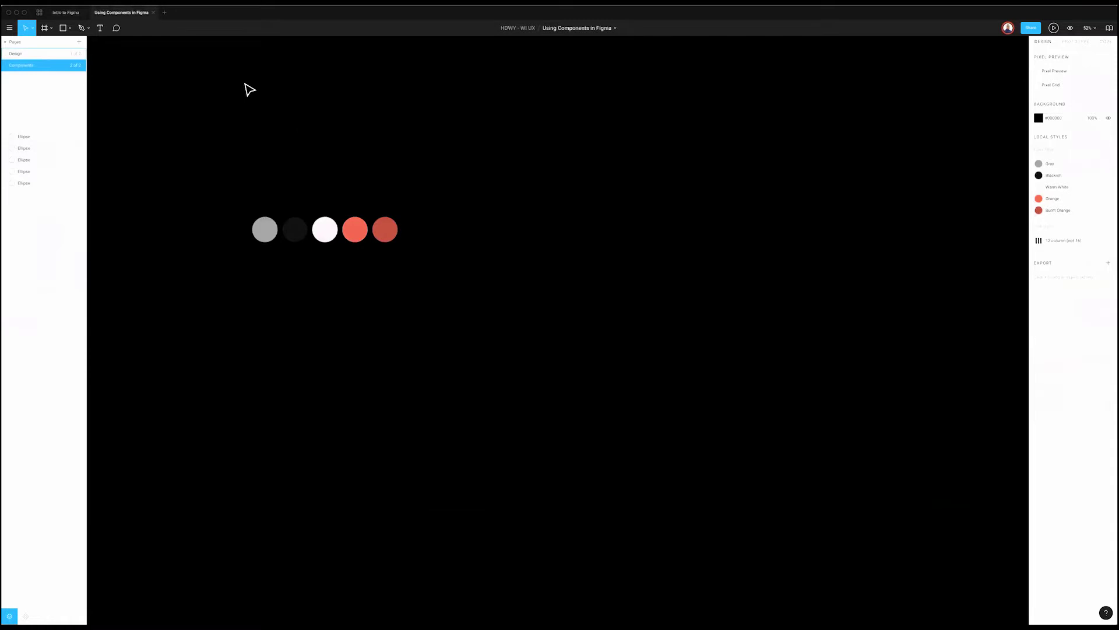
{"action": "key", "text": "Page_Up"}
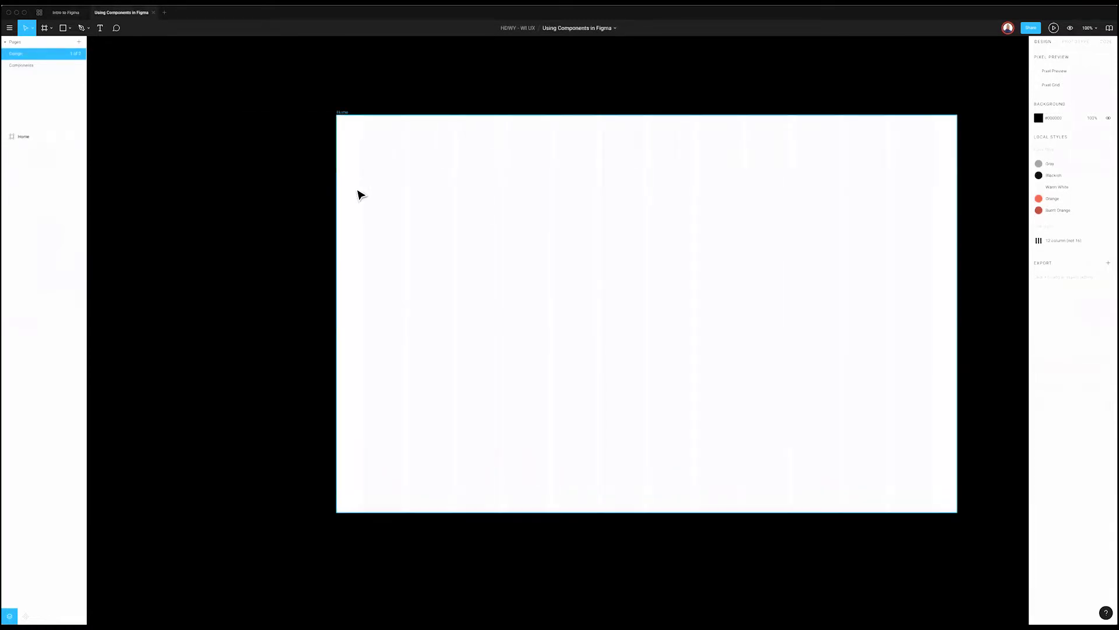
{"action": "scroll", "coordinate": [335, 237], "scroll_direction": "down", "scroll_amount": 1}
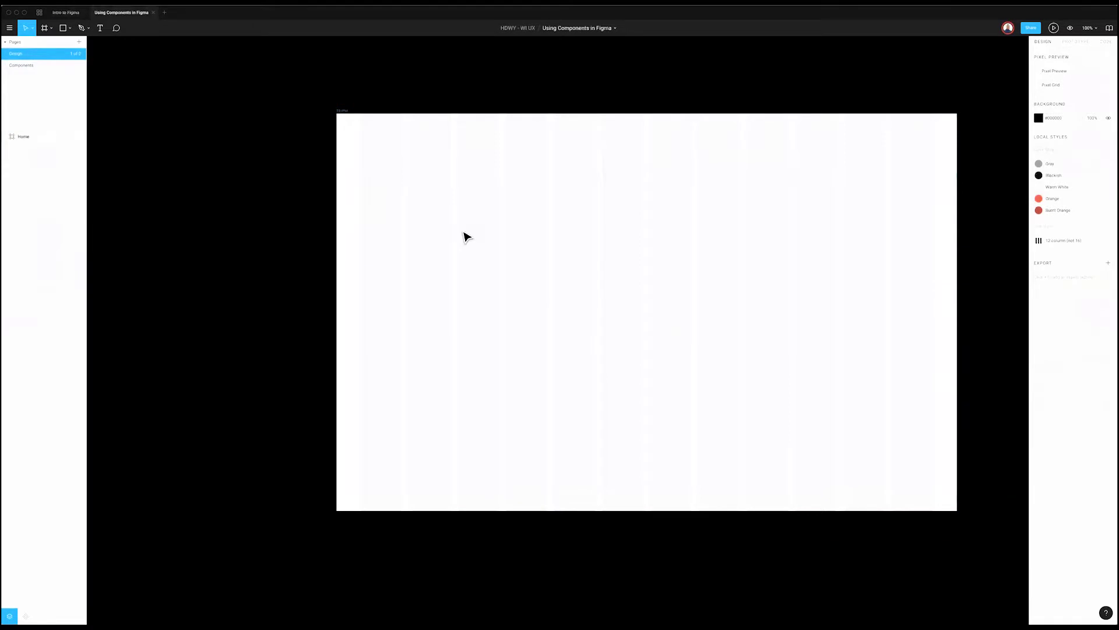
Step: Select the empty Home frame and pick the Rectangle tool
{"action": "left_click", "coordinate": [465, 235]}
{"action": "left_click", "coordinate": [264, 219]}
{"action": "left_click", "coordinate": [425, 204]}
{"action": "key", "text": "Escape"}
{"action": "left_click", "coordinate": [378, 210]}
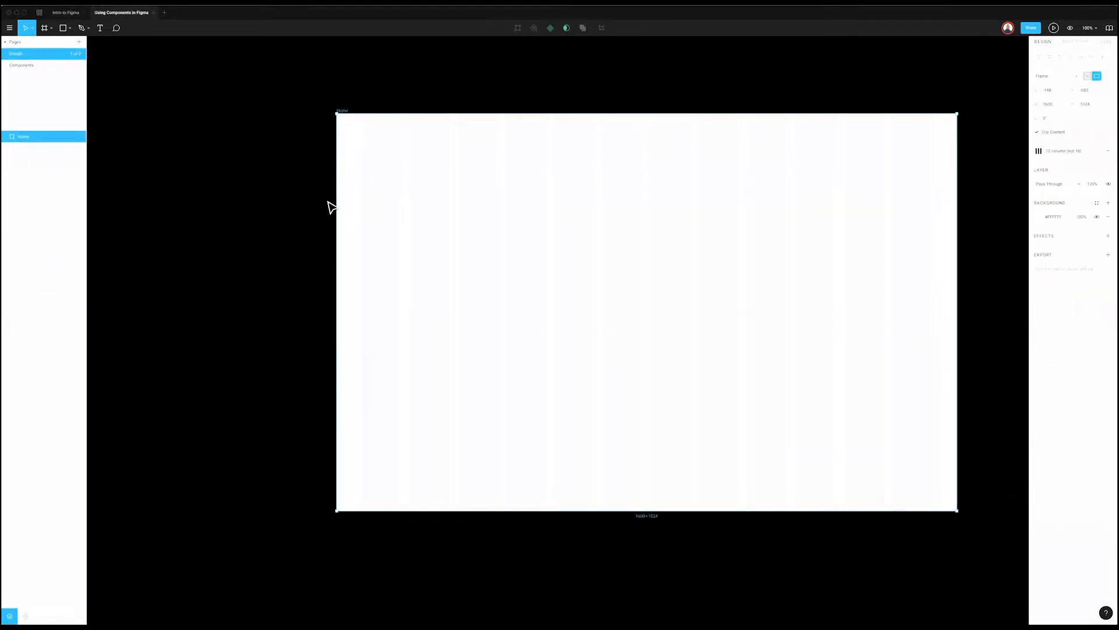
{"action": "key", "text": "r"}
{"action": "scroll", "coordinate": [342, 155], "scroll_direction": "right", "scroll_amount": 1}
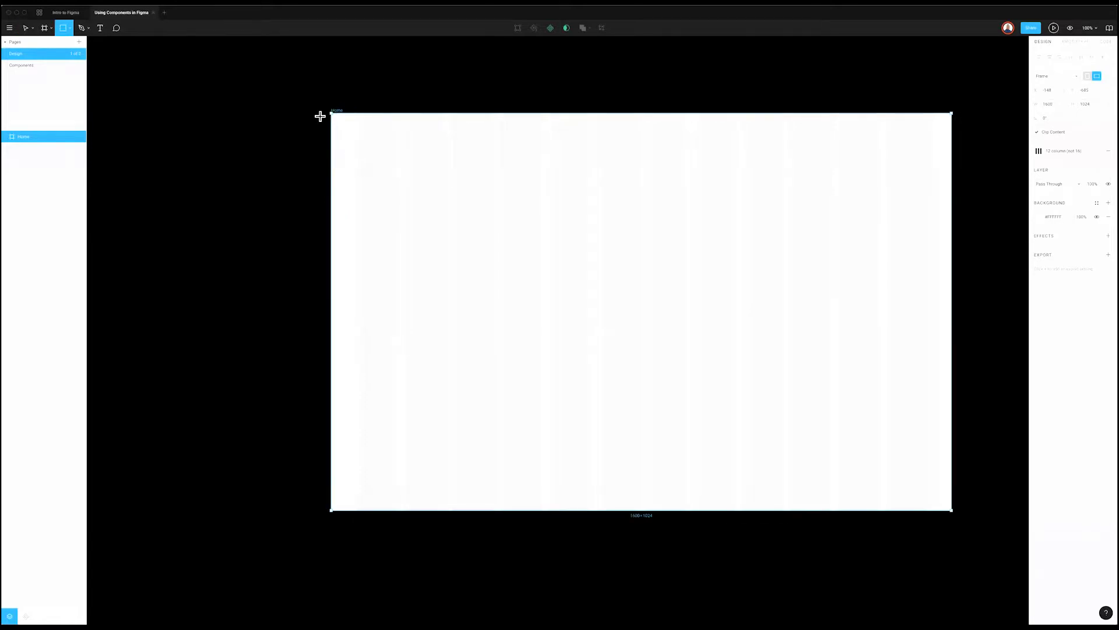
{"action": "key", "text": "v"}
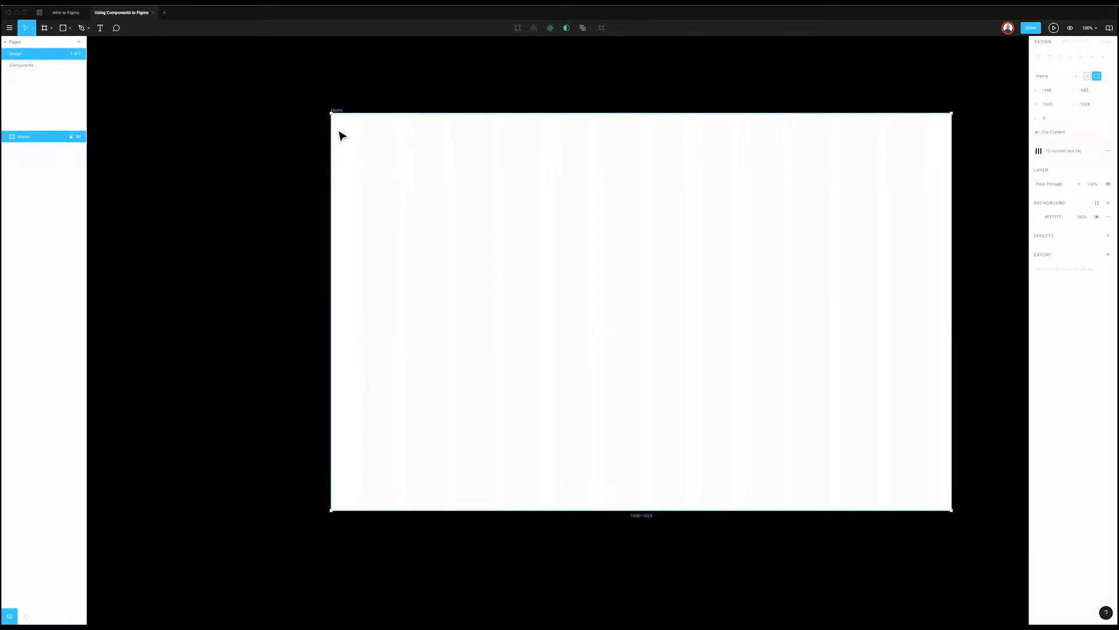
{"action": "key", "text": "r"}
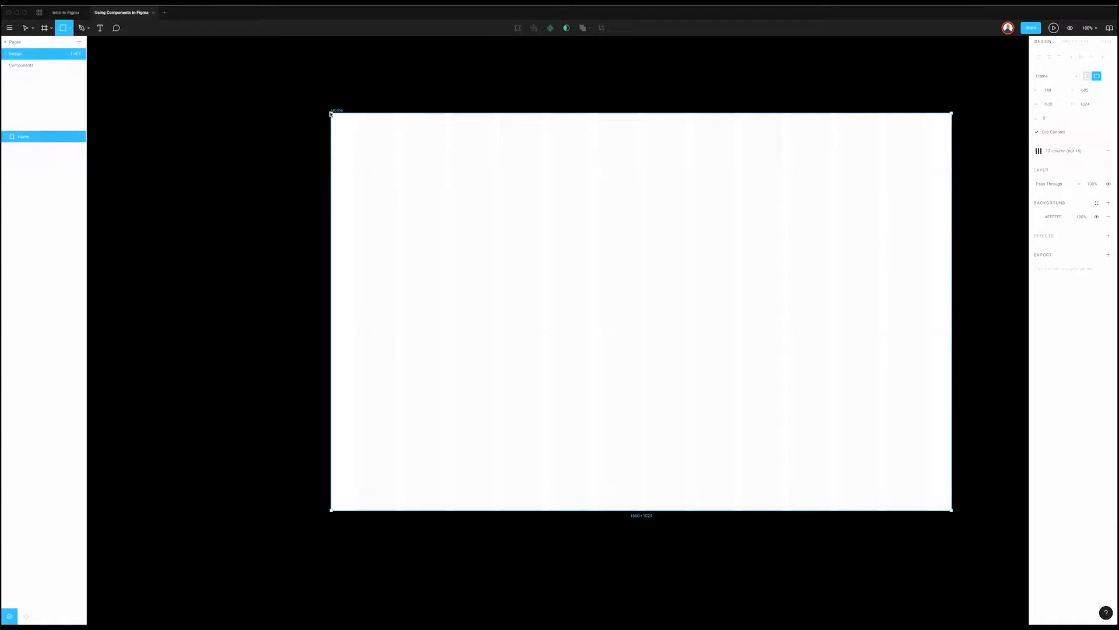
{"action": "mouse_move", "coordinate": [330, 112]}
{"action": "left_mouse_down"}
{"action": "mouse_move", "coordinate": [952, 181]}
{"action": "mouse_move", "coordinate": [950, 141]}
{"action": "left_mouse_up"}
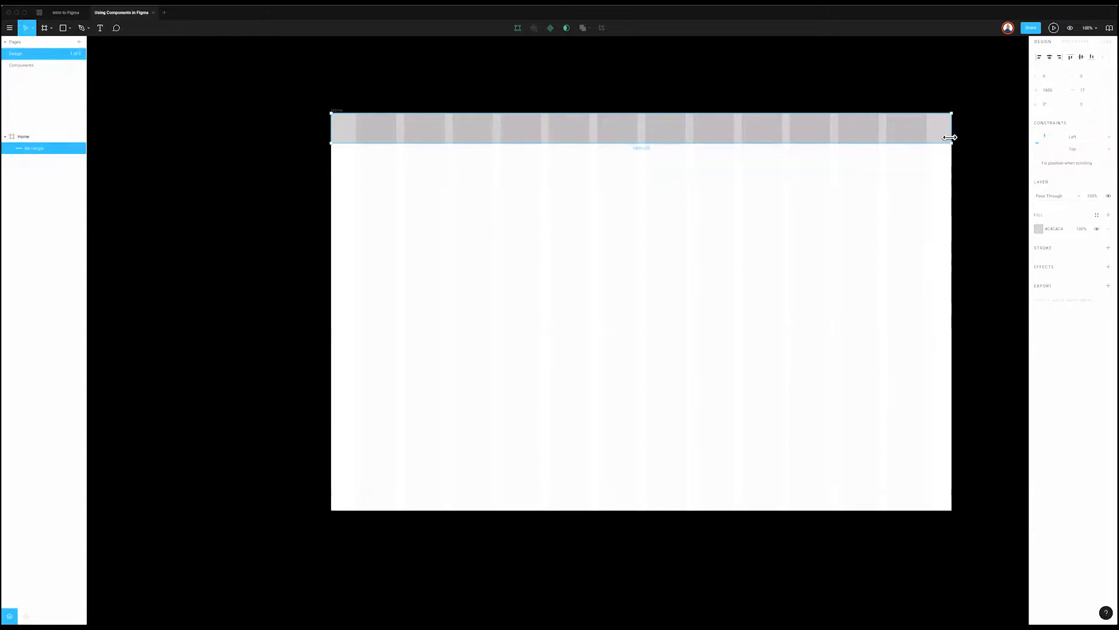
{"action": "double_click", "coordinate": [953, 144]}
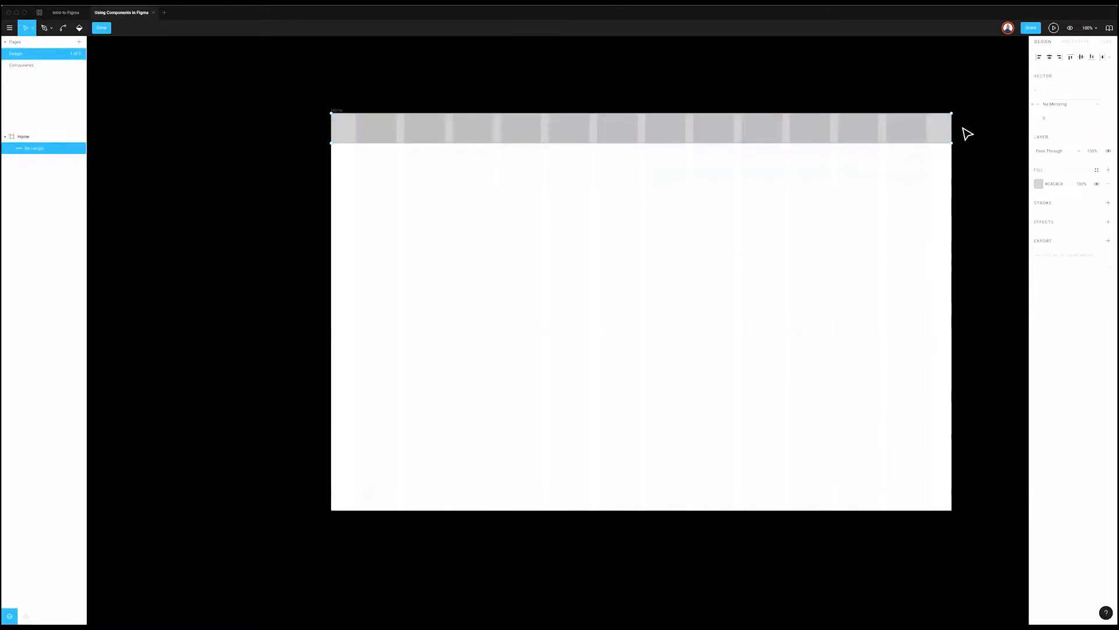
{"action": "key", "text": "super"}
{"action": "key", "text": "Escape"}
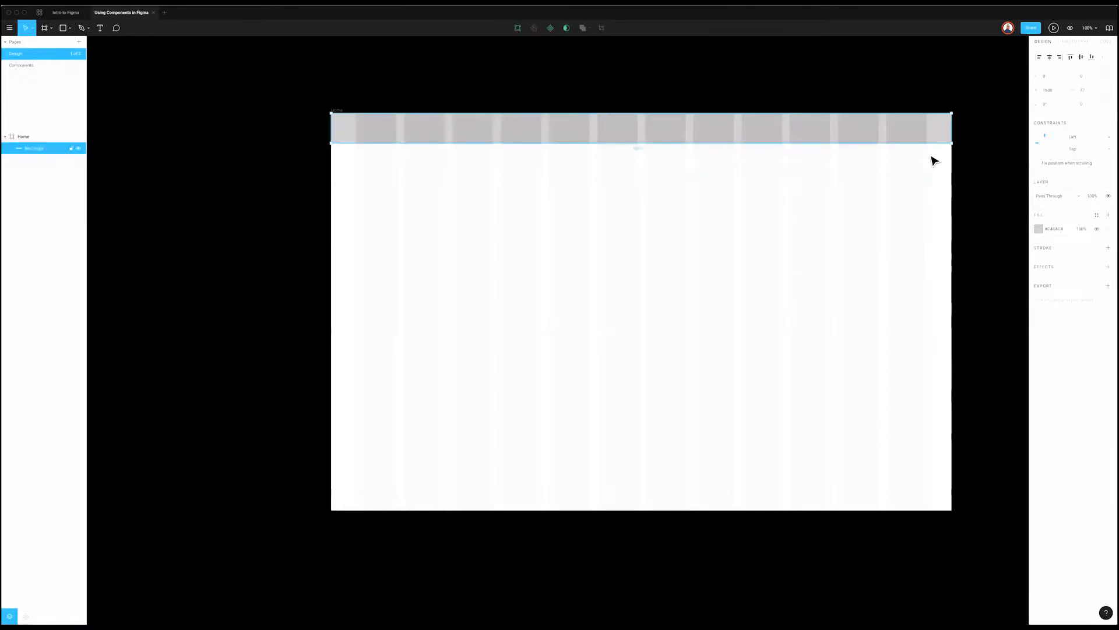
{"action": "key", "text": "ctrl+g"}
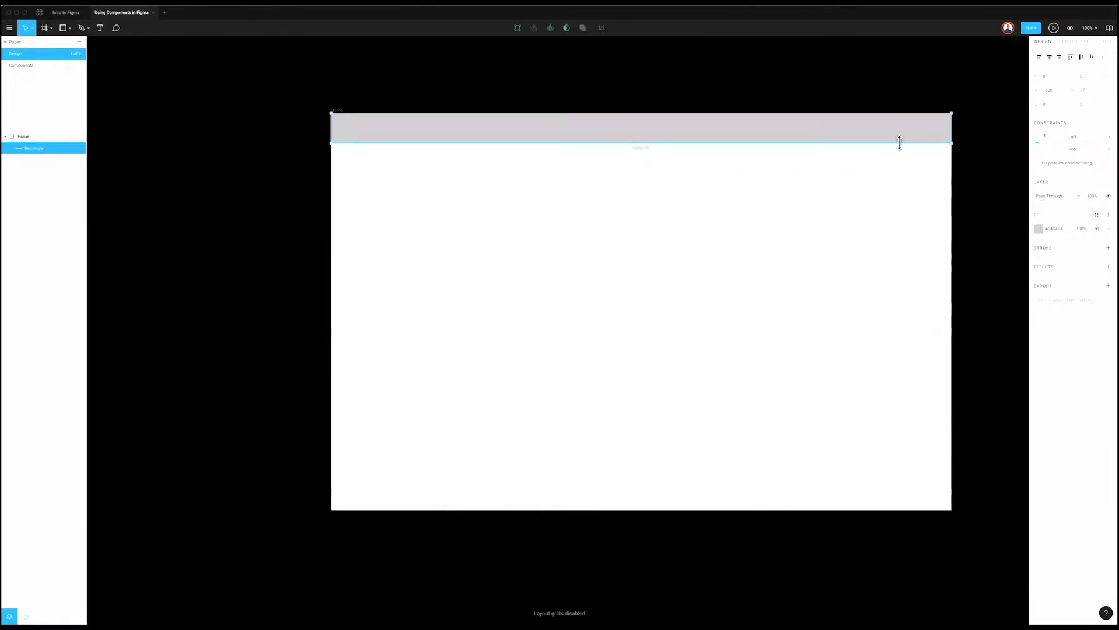
{"action": "key", "text": "ctrl+g"}
{"action": "key", "text": "ctrl+g"}
{"action": "key", "text": "ctrl+g"}
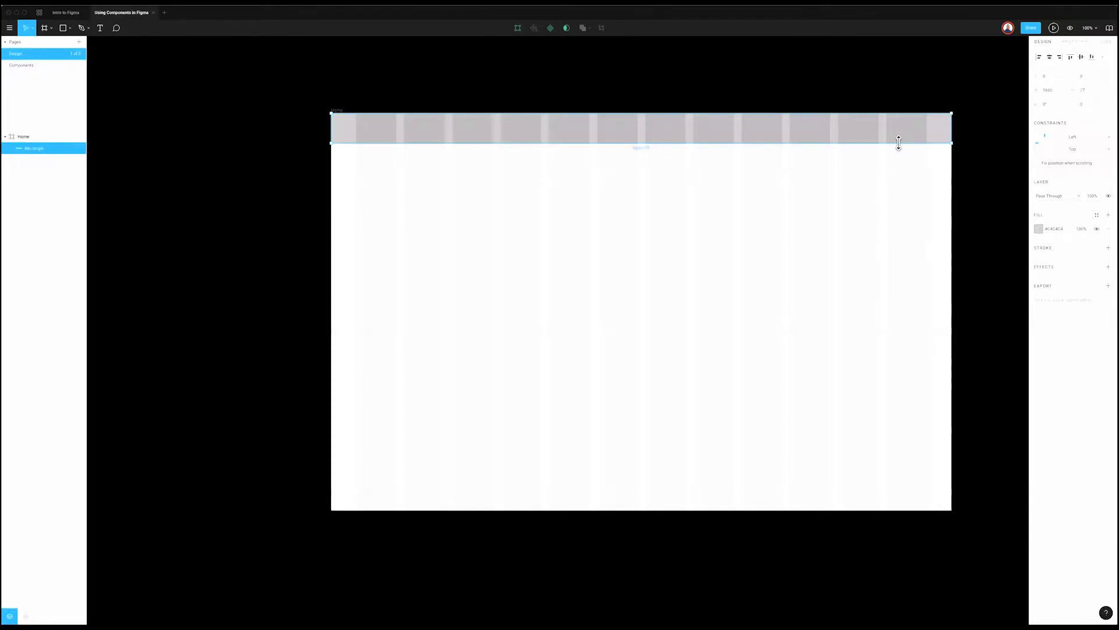
{"action": "left_click", "coordinate": [903, 149]}
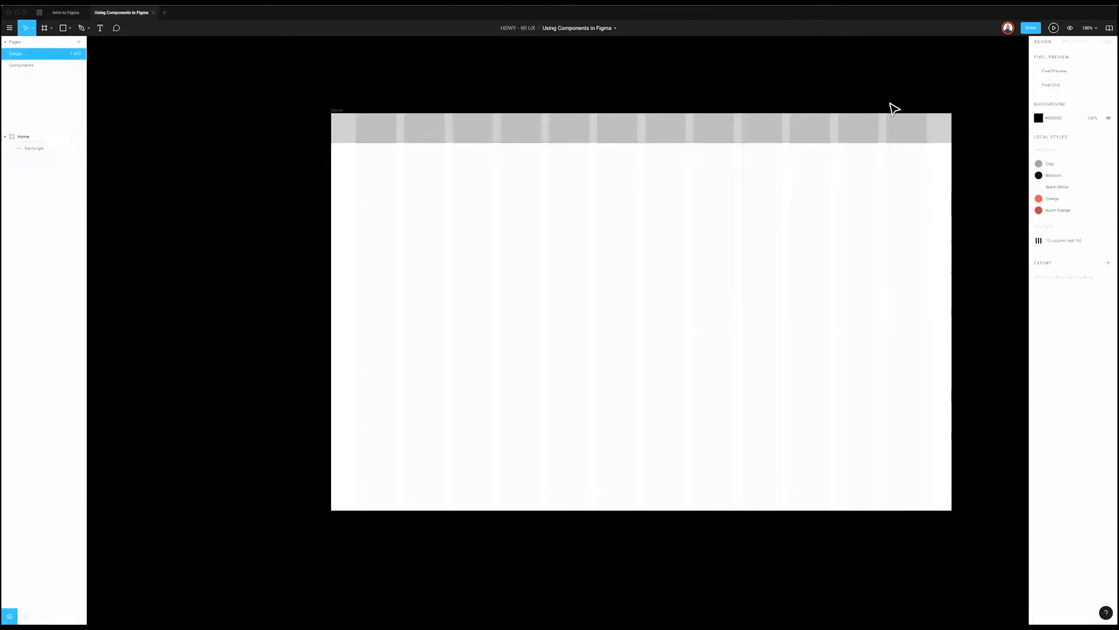
{"action": "key", "text": "ctrl+g"}
{"action": "key", "text": "ctrl+g"}
{"action": "key", "text": "ctrl+g"}
{"action": "key", "text": "ctrl+g"}
{"action": "key", "text": "ctrl+g"}
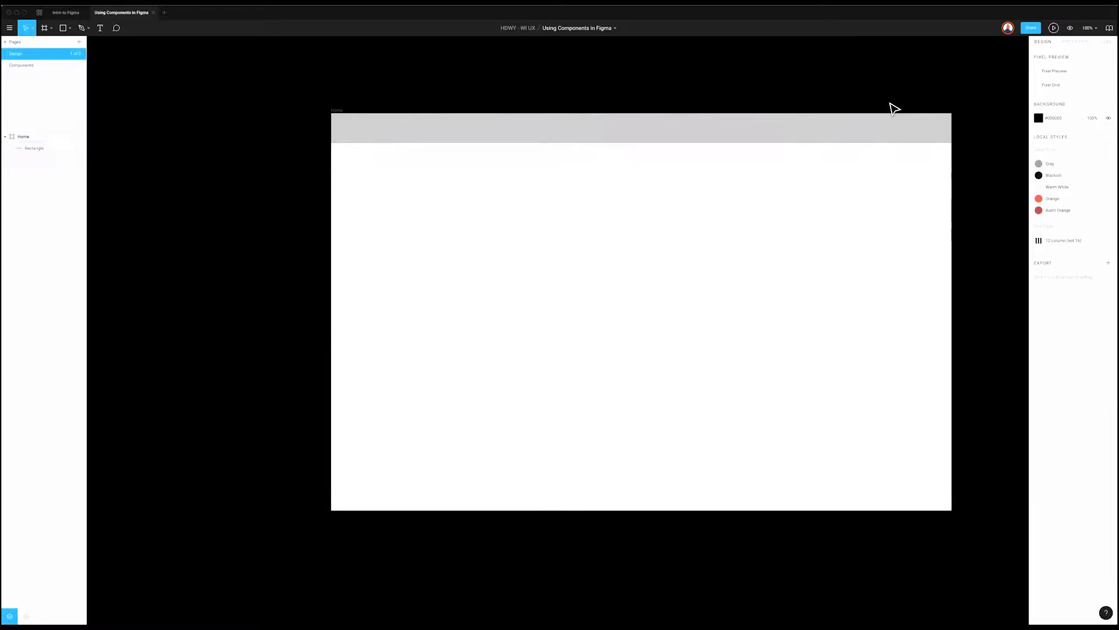
{"action": "key", "text": "ctrl+g"}
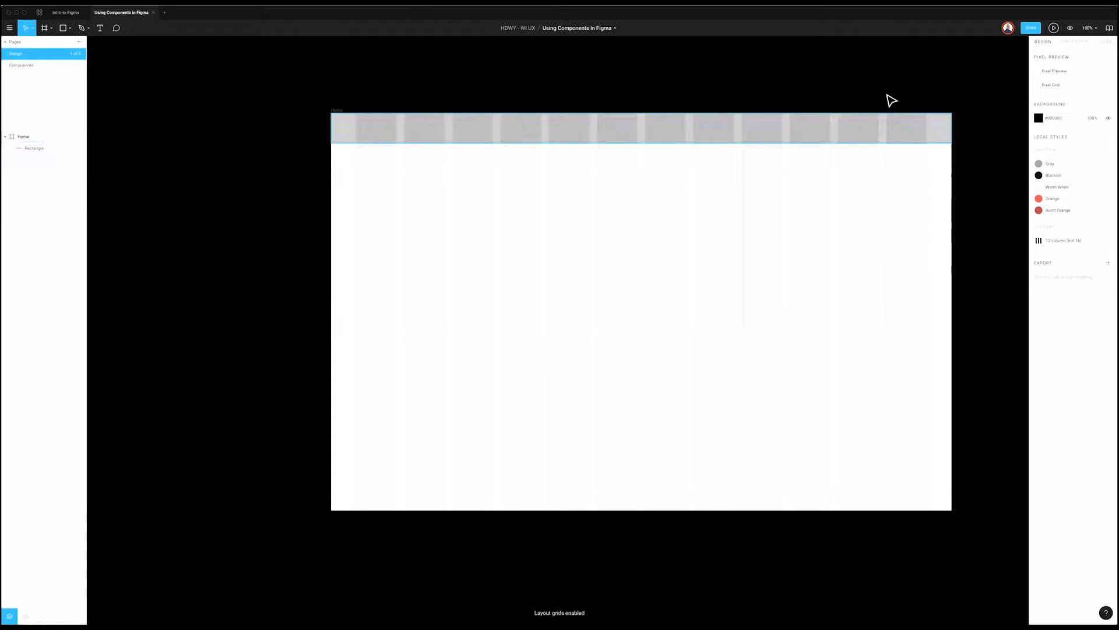
{"action": "key", "text": "t"}
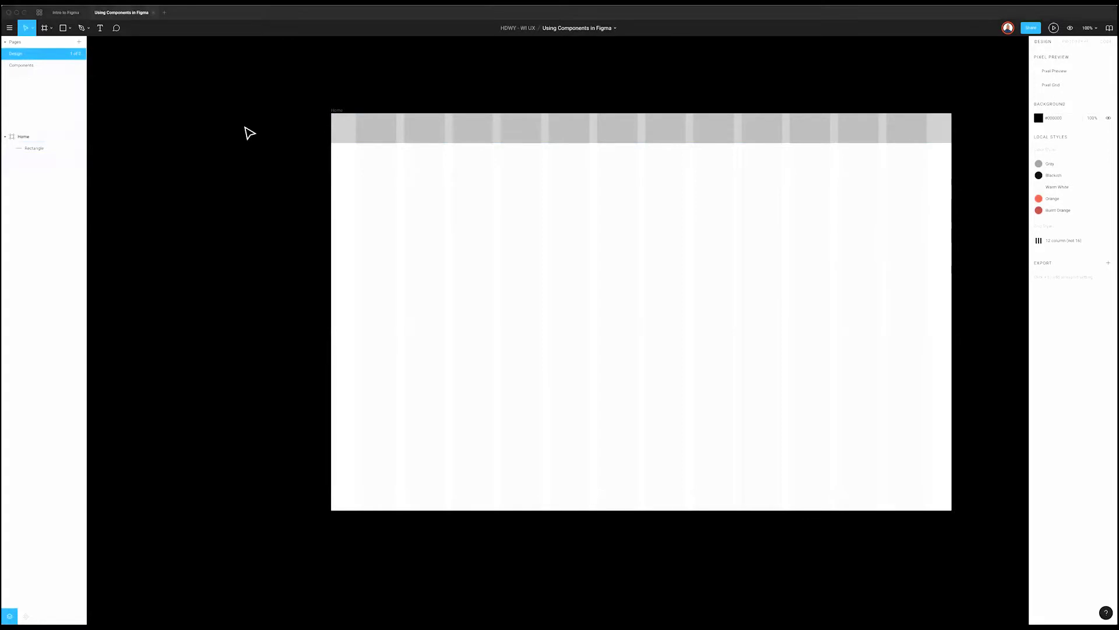
Step: Paste the copied site-name text into the Home frame and move it below the header
{"action": "left_click", "coordinate": [337, 111]}
{"action": "key", "text": "super+v"}
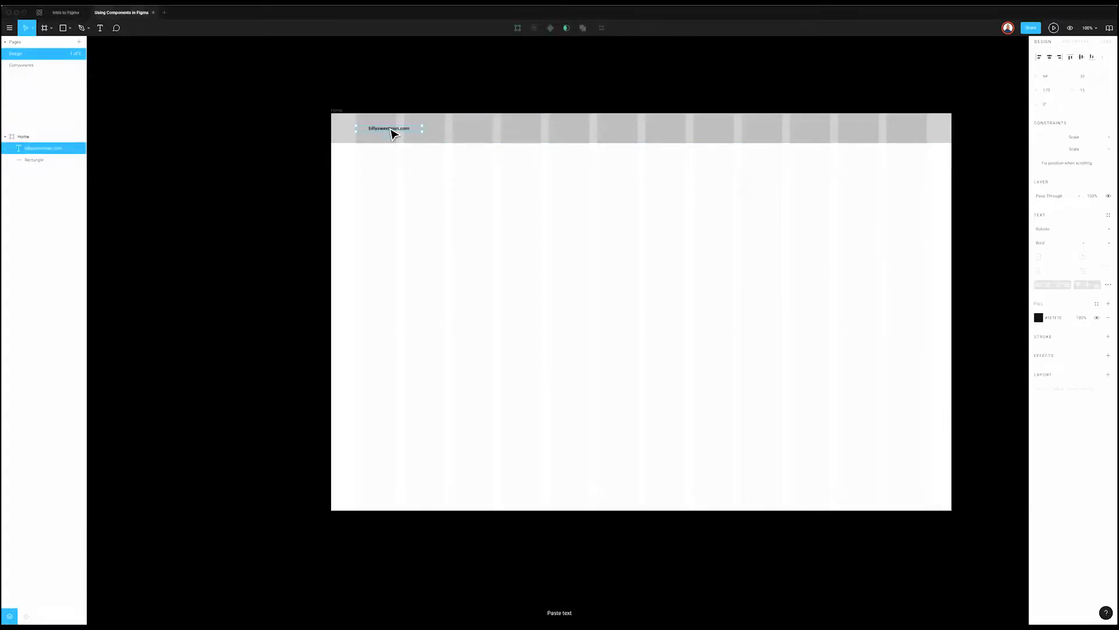
{"action": "left_click_drag", "start_coordinate": [391, 134], "coordinate": [392, 133]}
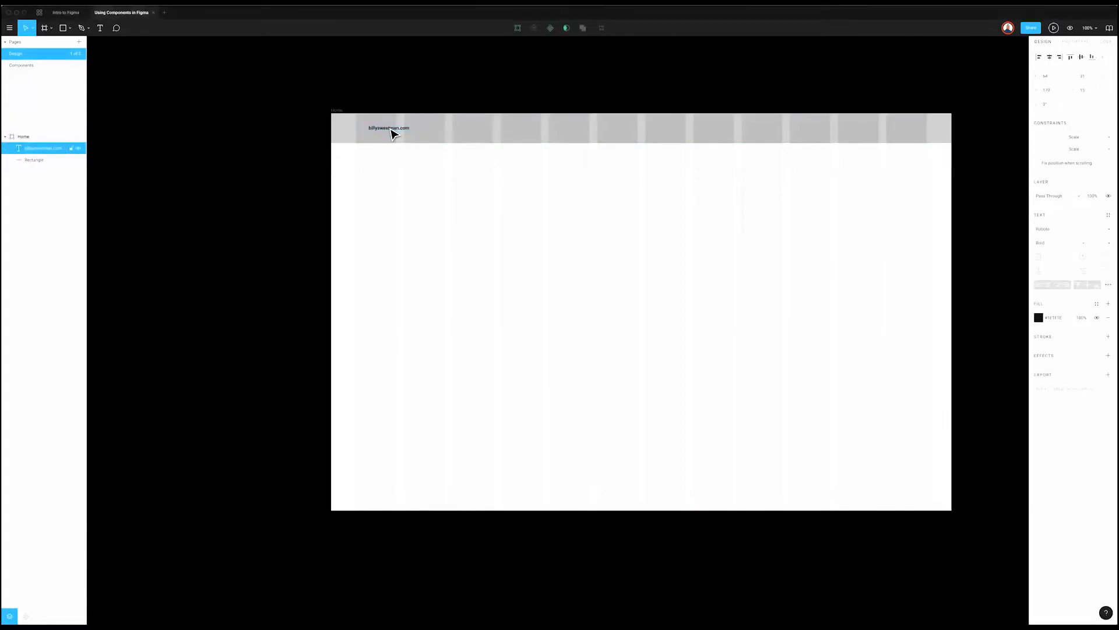
{"action": "left_click", "coordinate": [373, 194]}
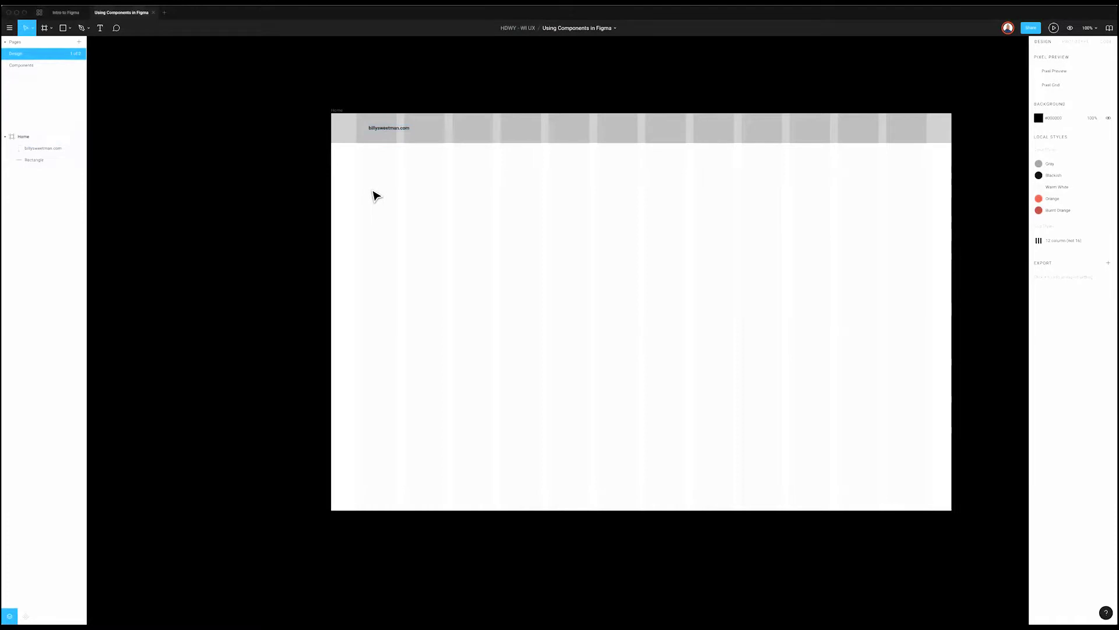
{"action": "left_click", "coordinate": [395, 131]}
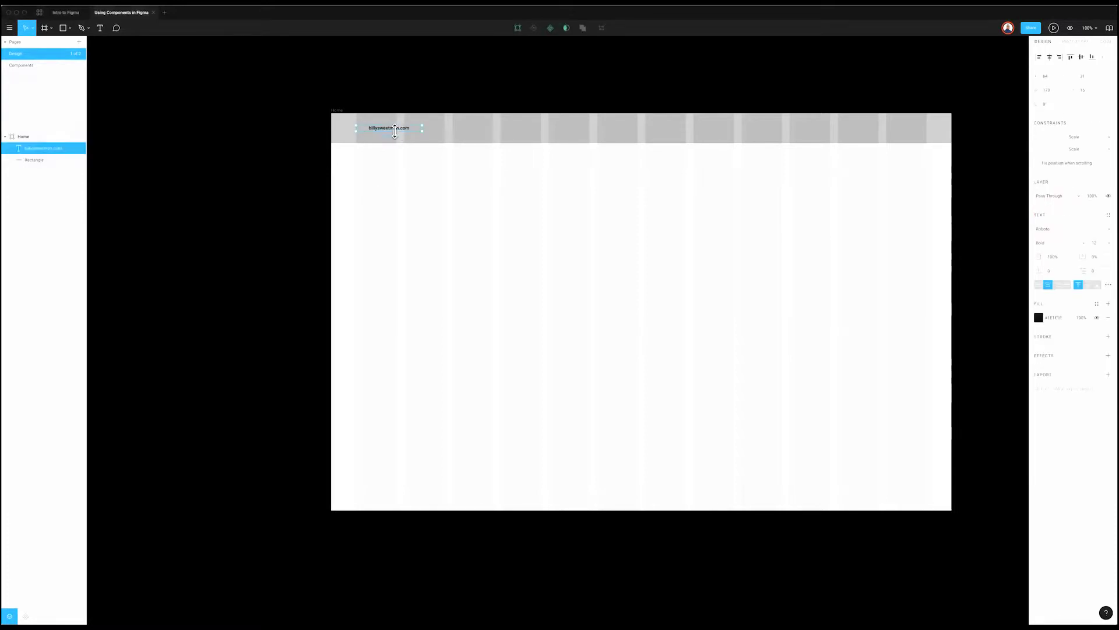
{"action": "left_click_drag", "start_coordinate": [394, 131], "coordinate": [405, 148]}
{"action": "key", "text": "Escape"}
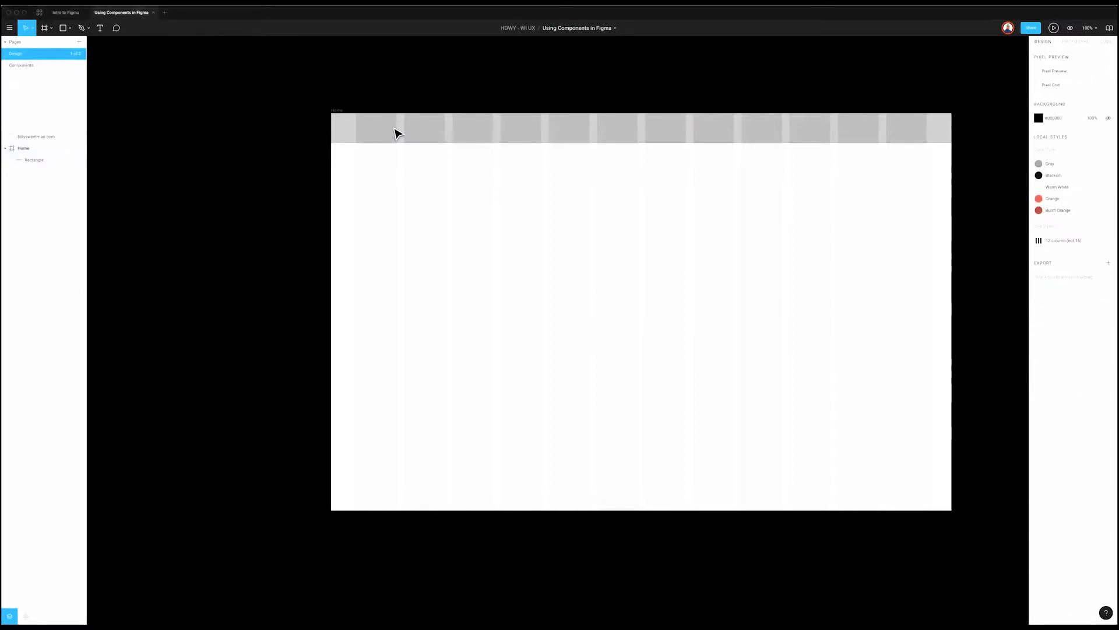
Step: Add a new text layer with the site's web address in the header at X 48
{"action": "key", "text": "t"}
{"action": "left_click", "coordinate": [358, 129]}
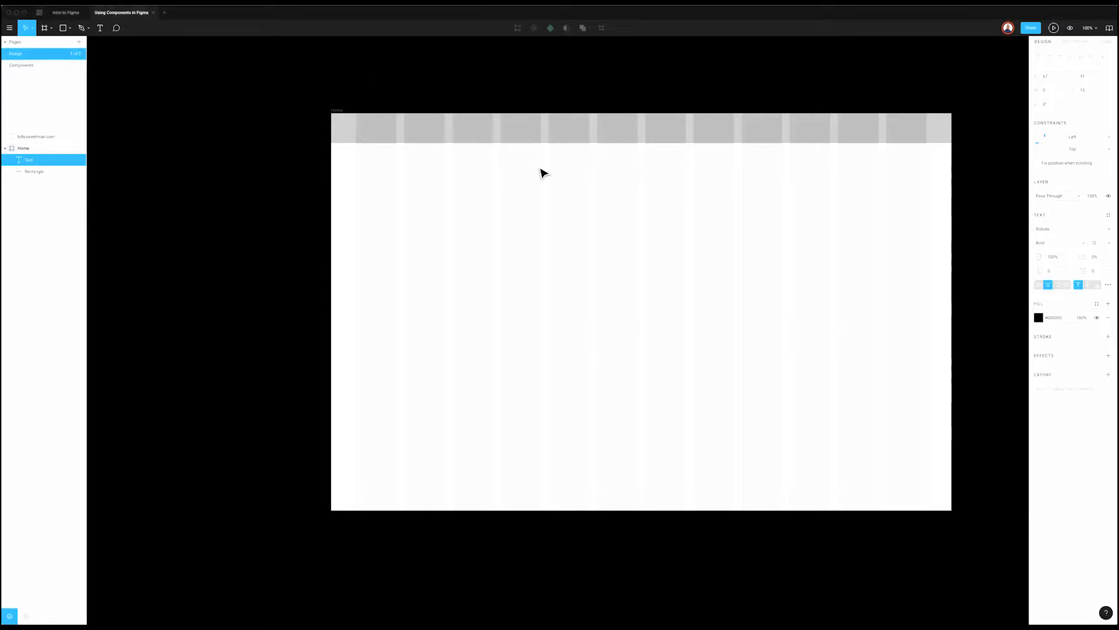
{"action": "type", "text": "billysweetman.com"}
{"action": "key", "text": "Escape"}
{"action": "left_click_drag", "start_coordinate": [382, 130], "coordinate": [401, 131]}
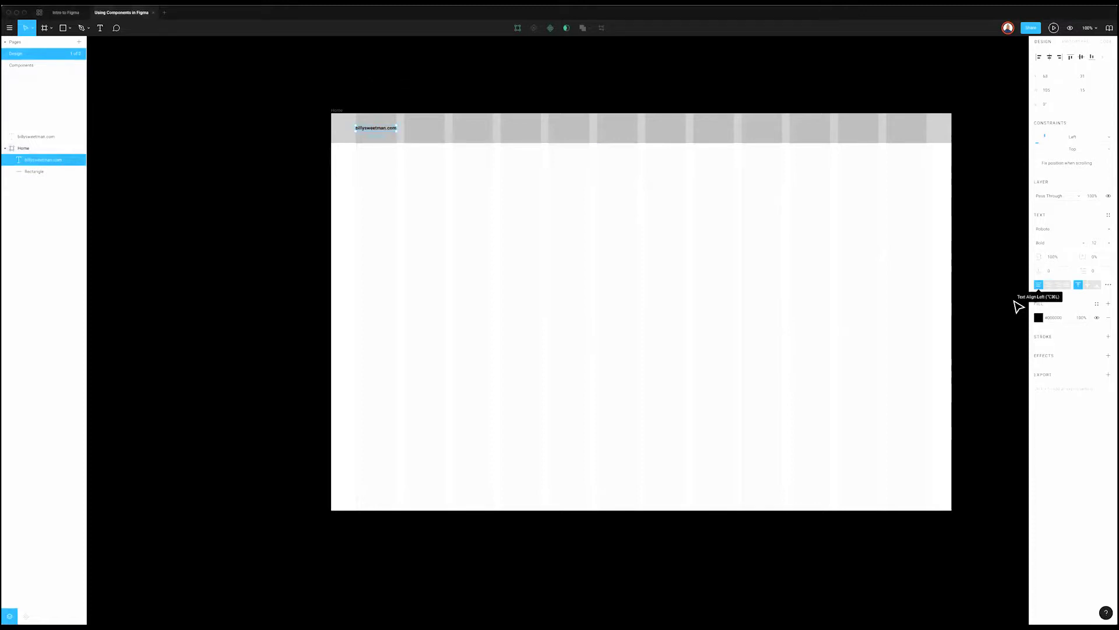
Step: Reselect the site-name text and browse the available Text Styles list
{"action": "left_click", "coordinate": [1020, 300]}
{"action": "left_click", "coordinate": [364, 133]}
{"action": "left_click", "coordinate": [386, 88]}
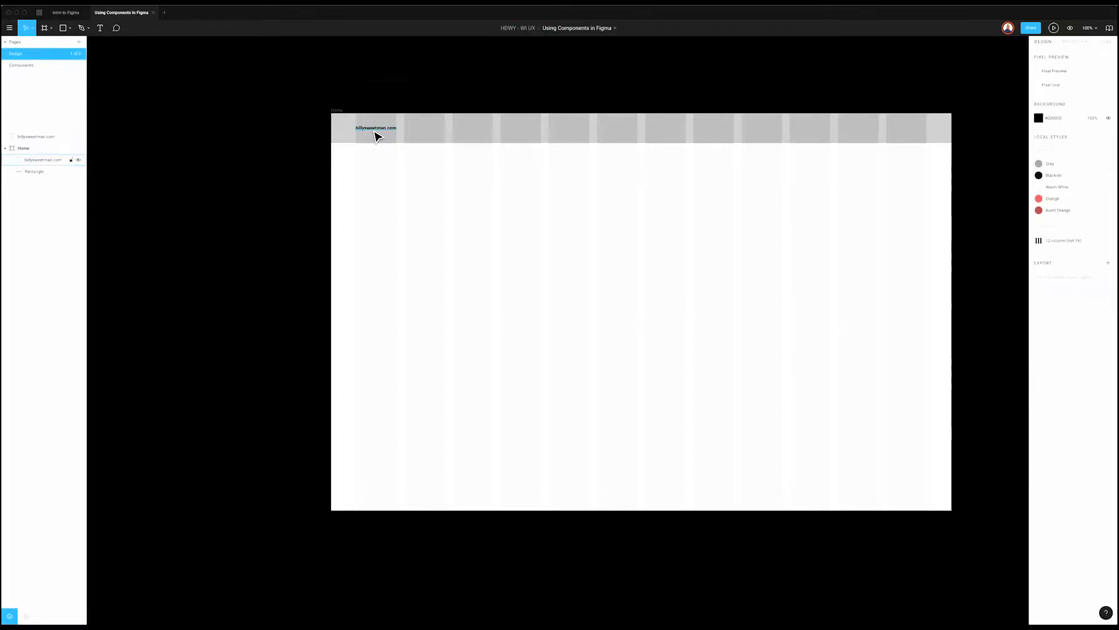
{"action": "left_click", "coordinate": [375, 130]}
{"action": "left_click", "coordinate": [617, 250]}
{"action": "left_click", "coordinate": [377, 132]}
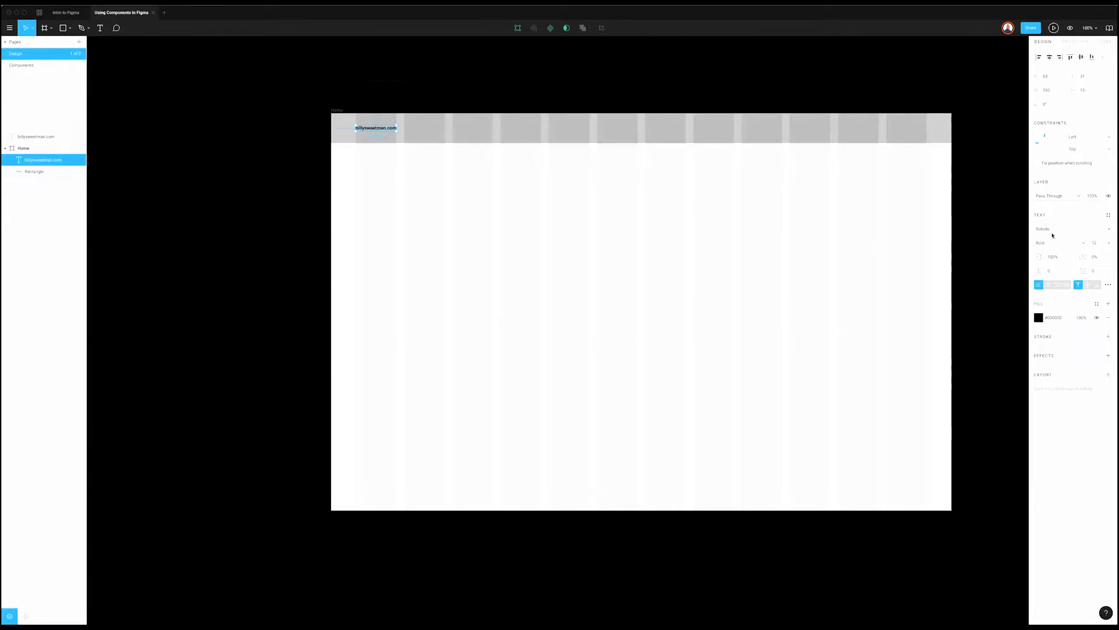
{"action": "left_click", "coordinate": [1110, 216]}
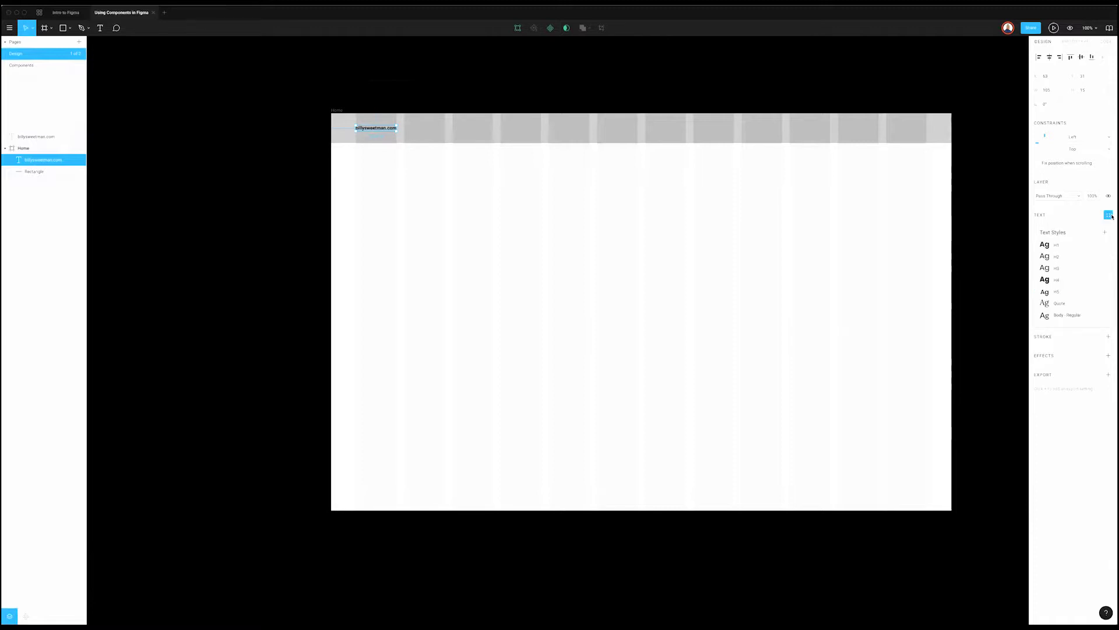
{"action": "left_click", "coordinate": [1110, 215]}
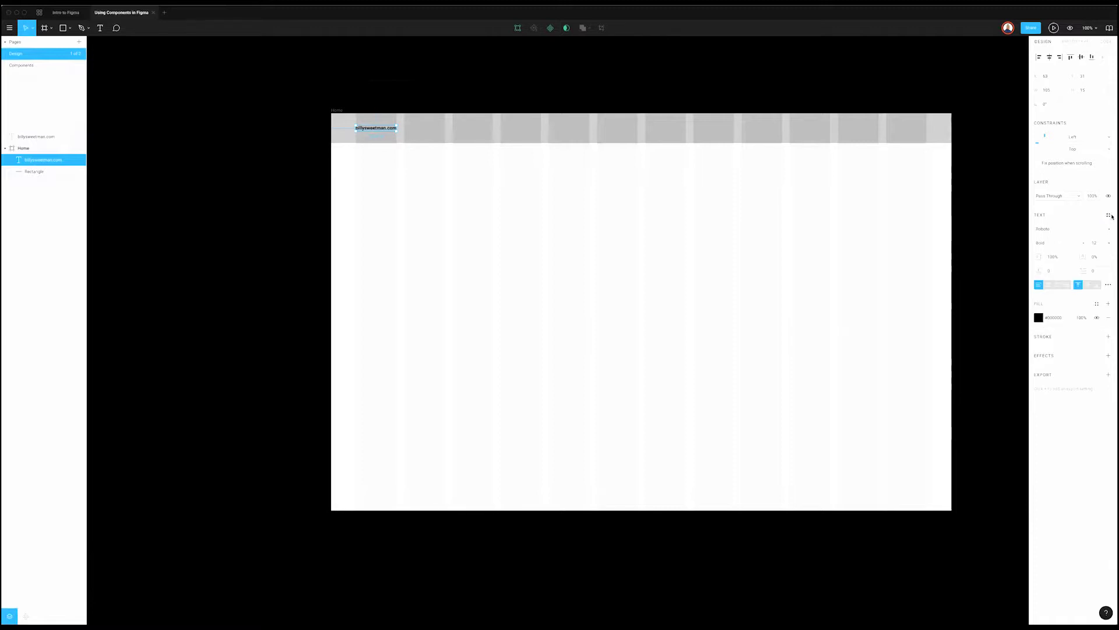
{"action": "left_click", "coordinate": [1110, 215]}
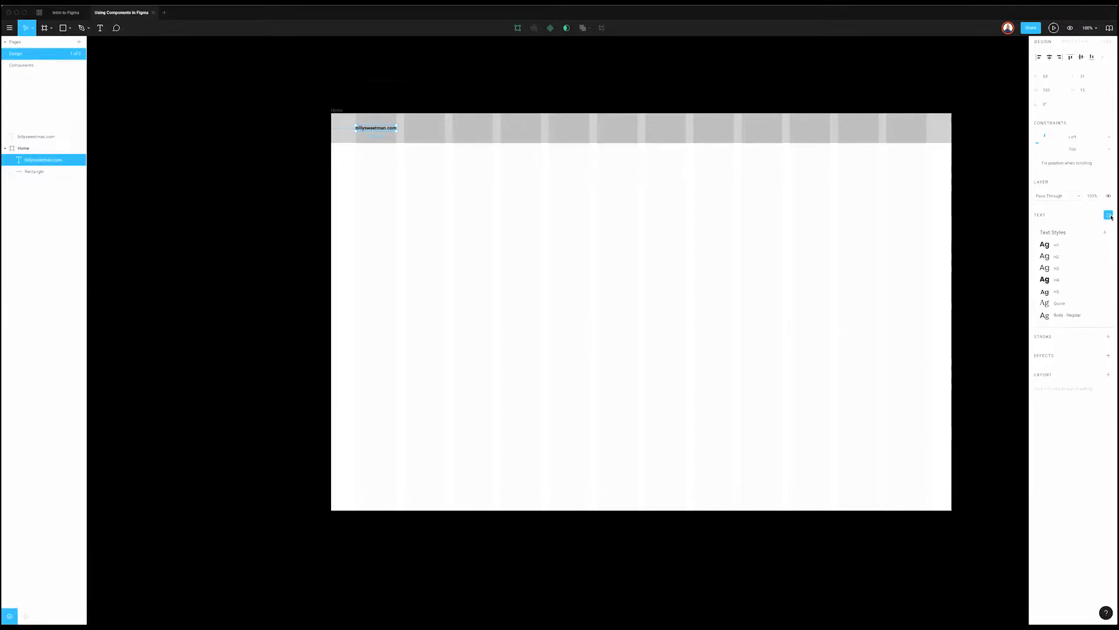
{"action": "left_click", "coordinate": [1110, 216]}
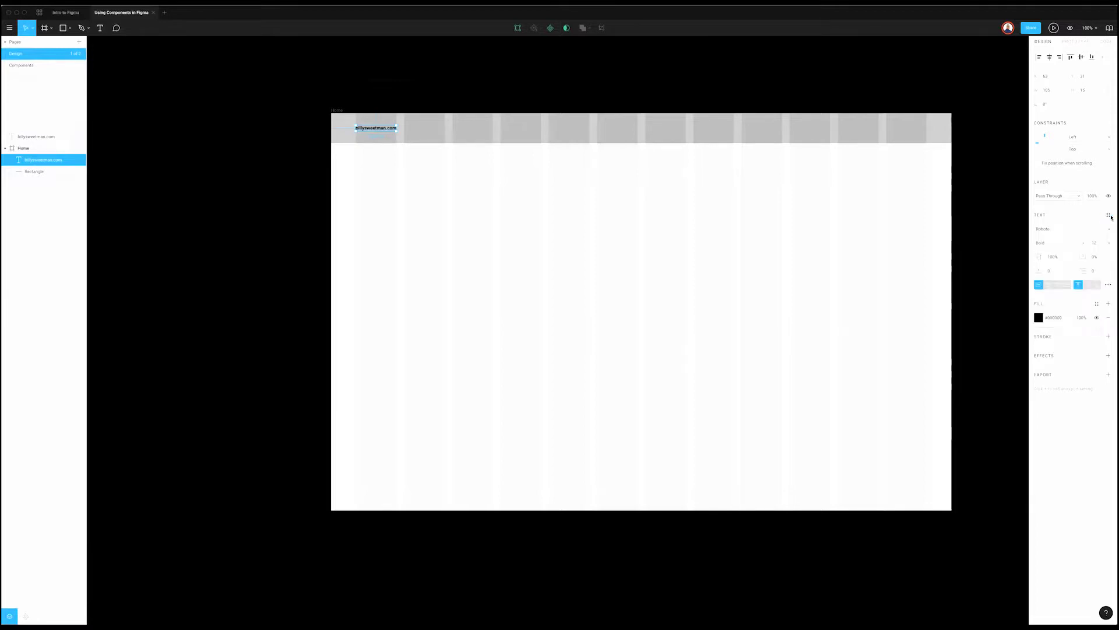
Step: Switch off the HDWY Design System in the team libraries and close the window
{"action": "left_click", "coordinate": [1109, 28]}
{"action": "scroll", "coordinate": [488, 194], "scroll_direction": "down", "scroll_amount": 3}
{"action": "scroll", "coordinate": [489, 194], "scroll_direction": "up", "scroll_amount": 2}
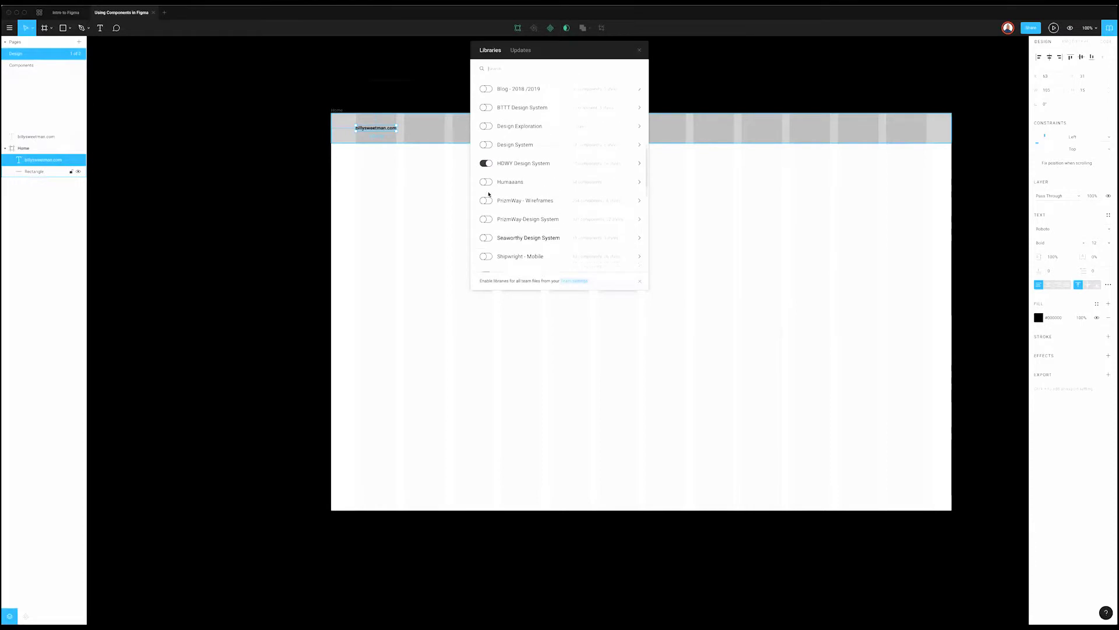
{"action": "scroll", "coordinate": [493, 186], "scroll_direction": "up", "scroll_amount": 1}
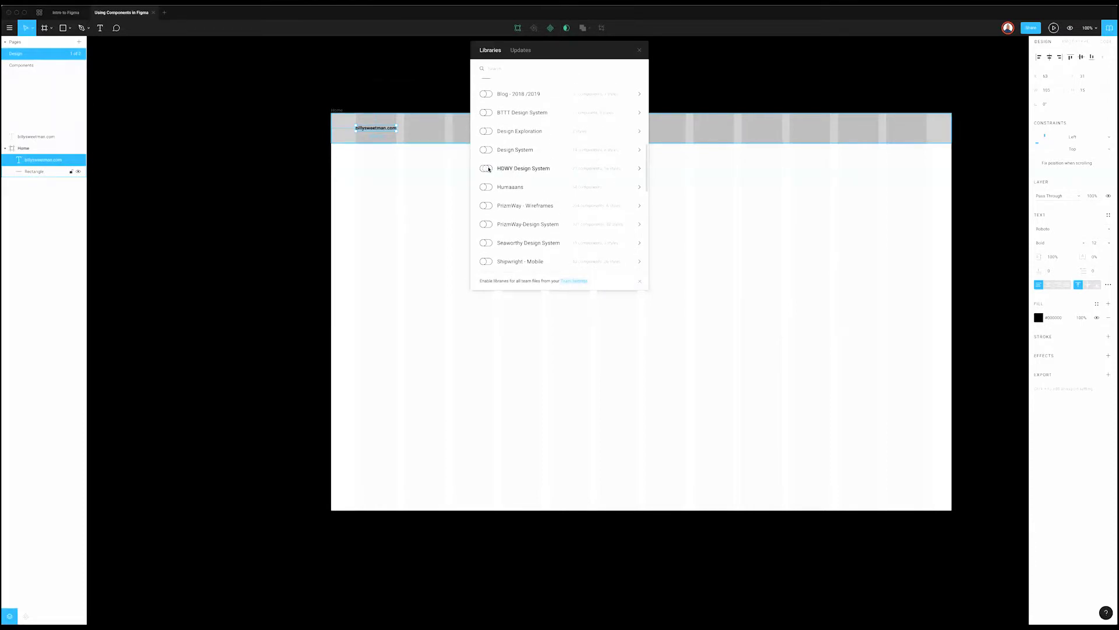
{"action": "left_click", "coordinate": [708, 72]}
Step: Reselect the site-name text and check which text styles remain available
{"action": "left_click", "coordinate": [440, 136]}
{"action": "left_click", "coordinate": [387, 130]}
{"action": "left_click", "coordinate": [1109, 215]}
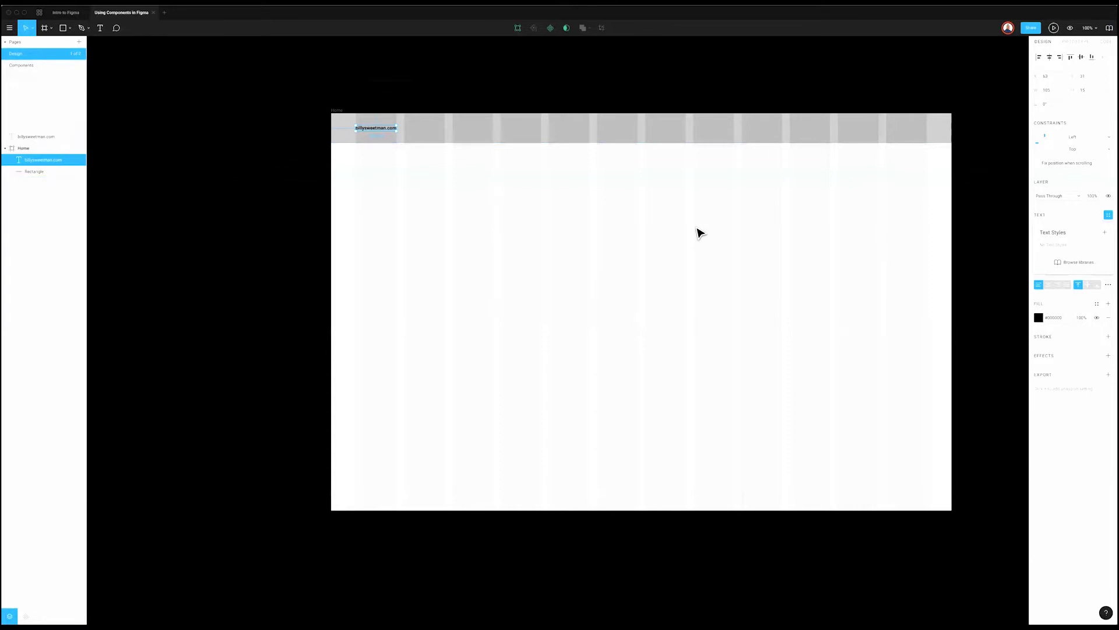
{"action": "scroll", "coordinate": [513, 209], "scroll_direction": "right", "scroll_amount": 2}
Step: Create a new H3 text style from the selected site-name text
{"action": "left_click", "coordinate": [373, 151]}
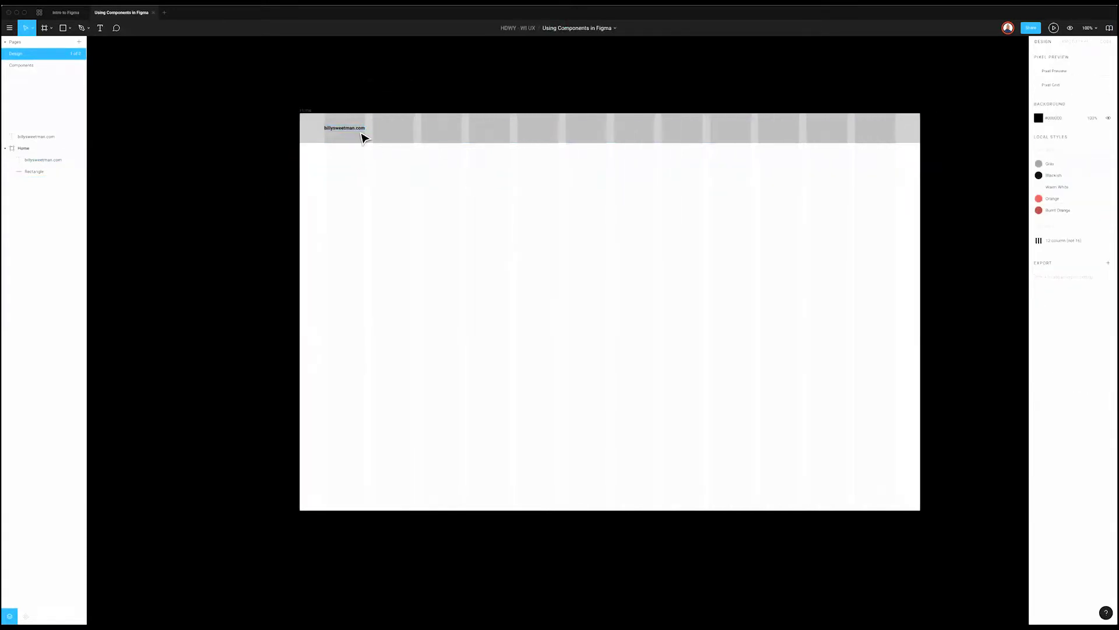
{"action": "left_click", "coordinate": [358, 129]}
{"action": "mouse_move", "coordinate": [1104, 215]}
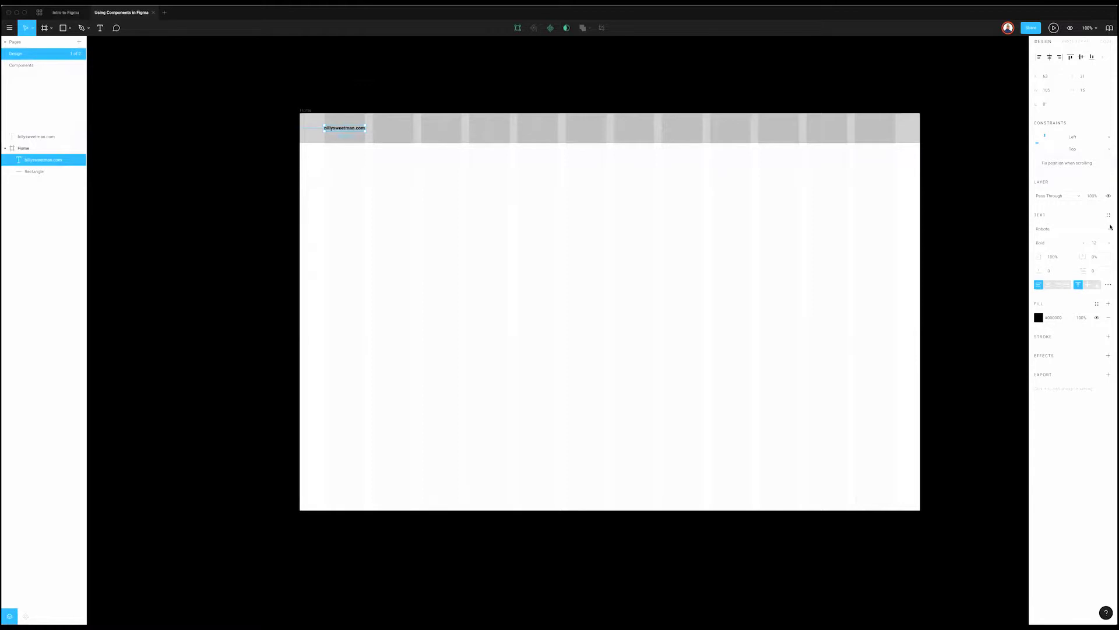
{"action": "left_click", "coordinate": [1108, 215]}
{"action": "left_click", "coordinate": [1105, 233]}
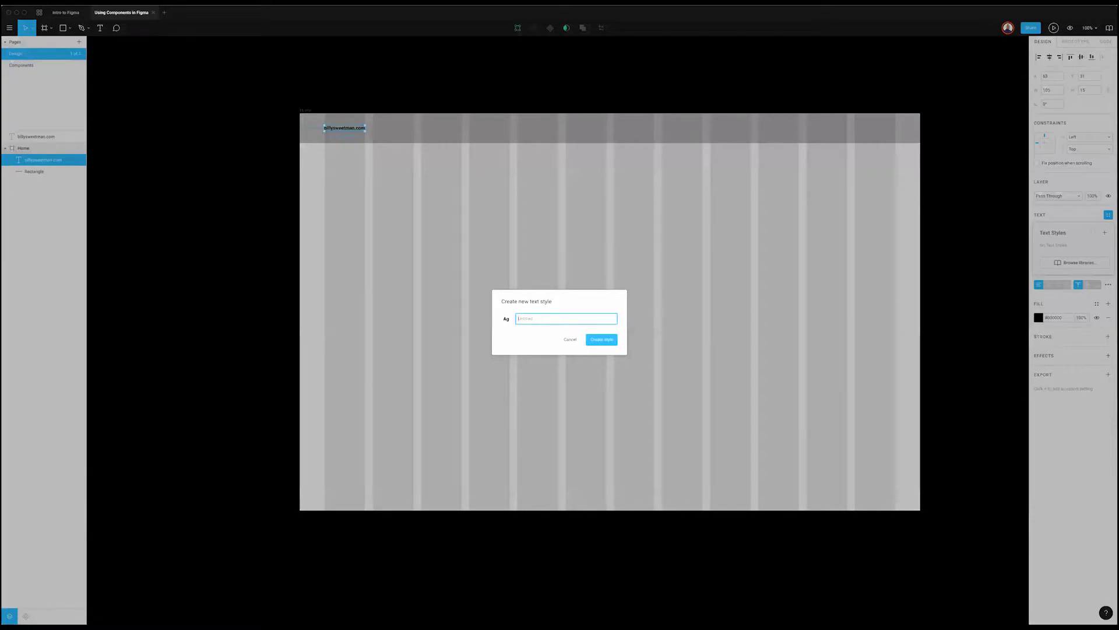
{"action": "key", "text": "Return"}
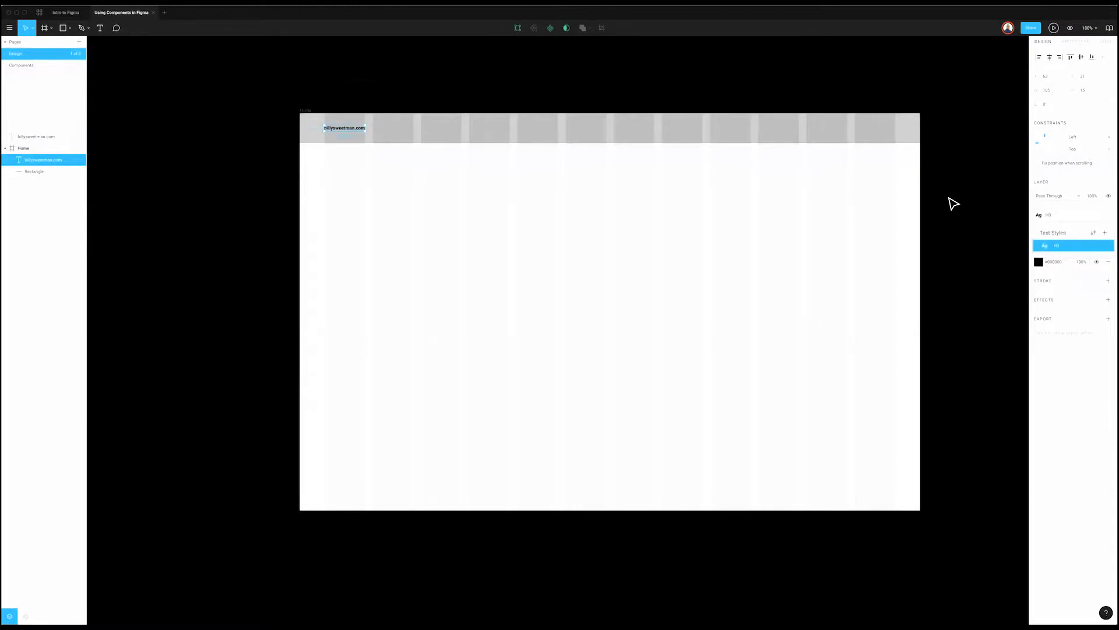
Step: Rename the H3 text style to H1
{"action": "key", "text": "super+r"}
{"action": "type", "text": "H"}
{"action": "key", "text": "Escape"}
{"action": "left_click", "coordinate": [731, 154]}
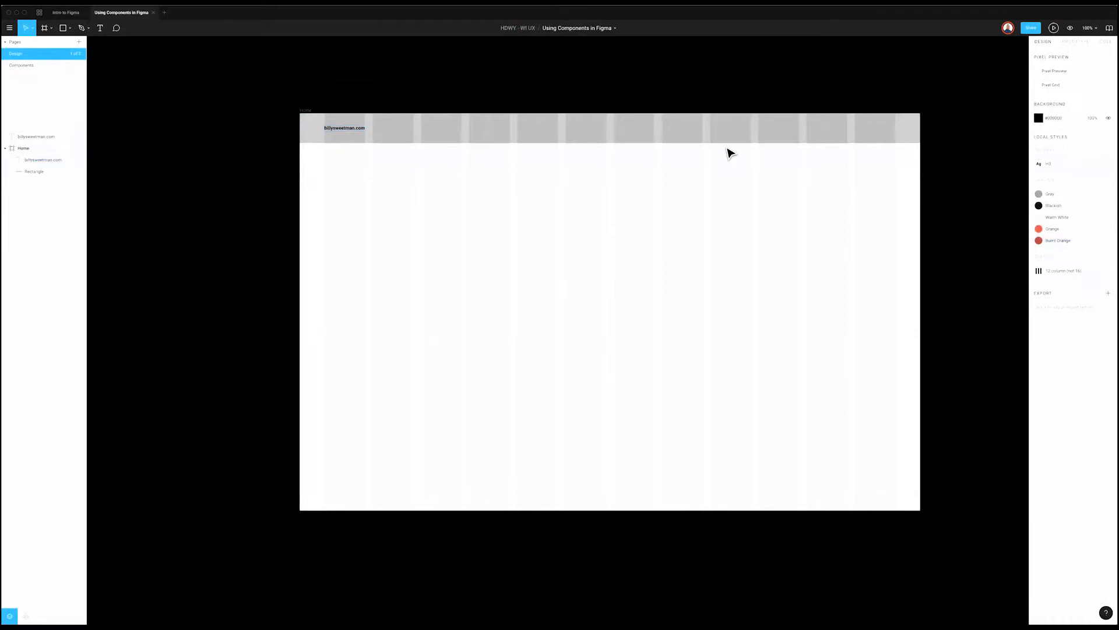
{"action": "left_click", "coordinate": [329, 128]}
{"action": "left_click", "coordinate": [1061, 214]}
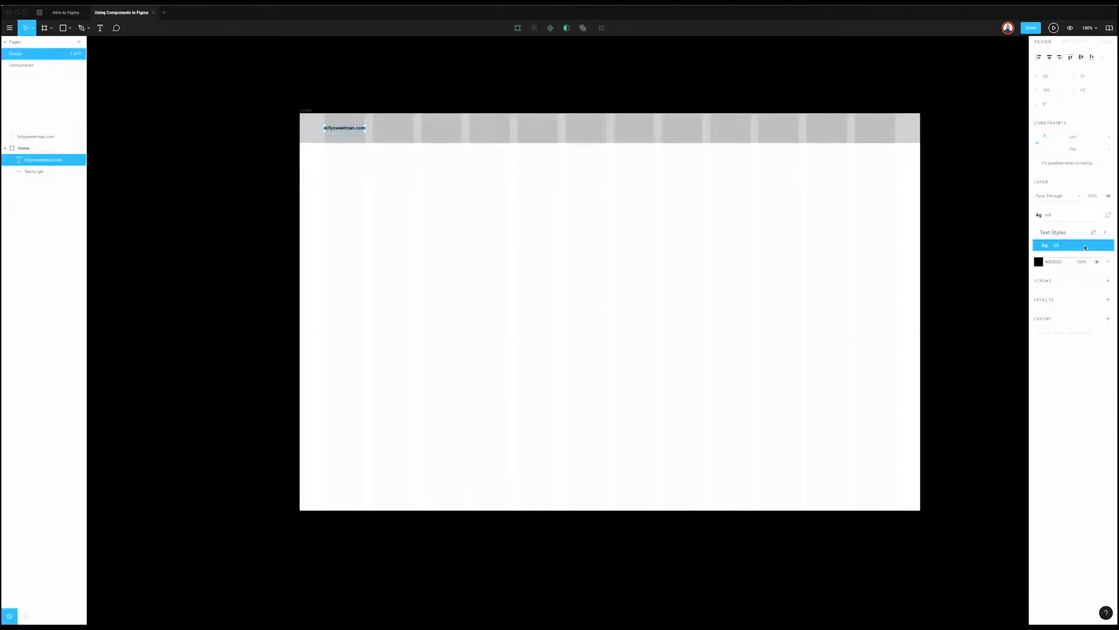
{"action": "left_click", "coordinate": [1093, 233]}
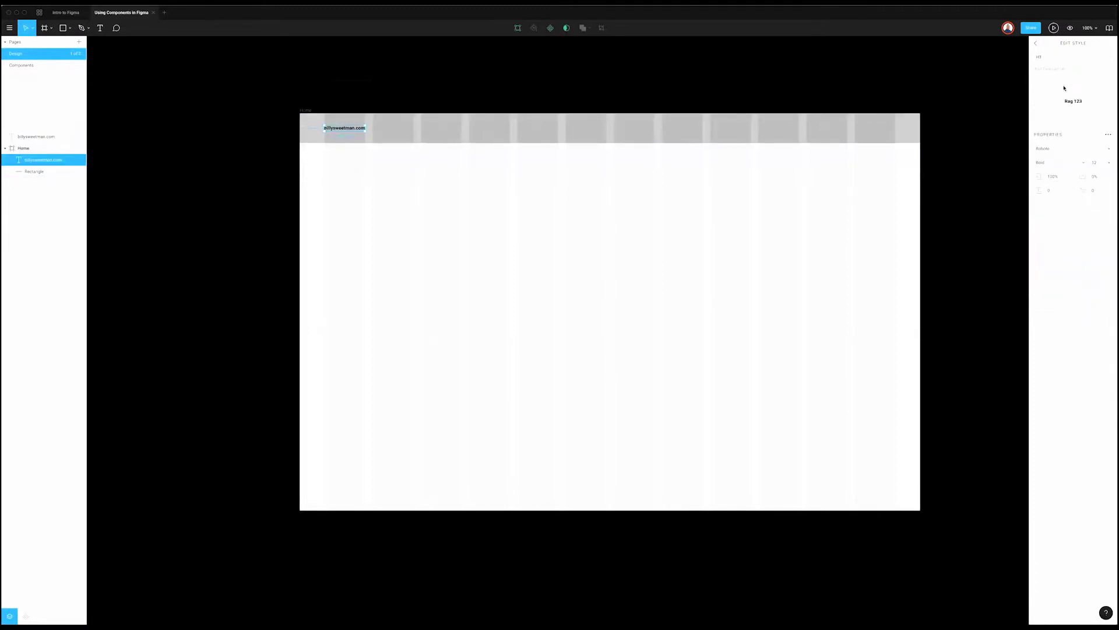
{"action": "type", "text": "H1"}
{"action": "key", "text": "Return"}
{"action": "left_click", "coordinate": [368, 130]}
Step: Replace the header text with the designer's full name
{"action": "double_click", "coordinate": [363, 126]}
{"action": "type", "text": "Bi"}
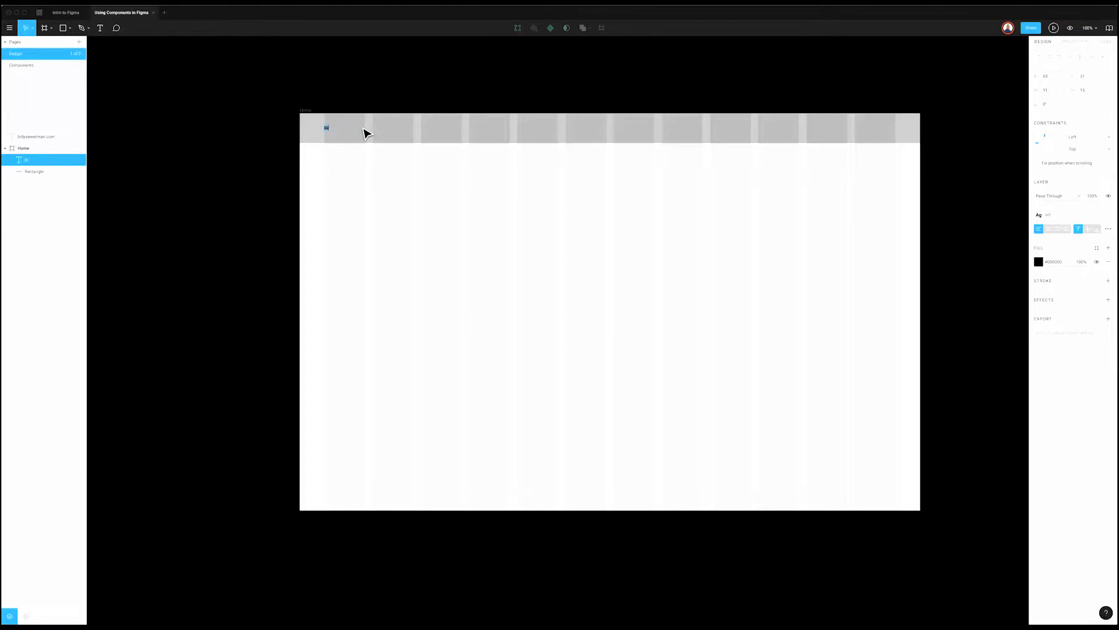
{"action": "type", "text": "lly sweet"}
{"action": "type", "text": " Sweetman"}
{"action": "left_click", "coordinate": [395, 108]}
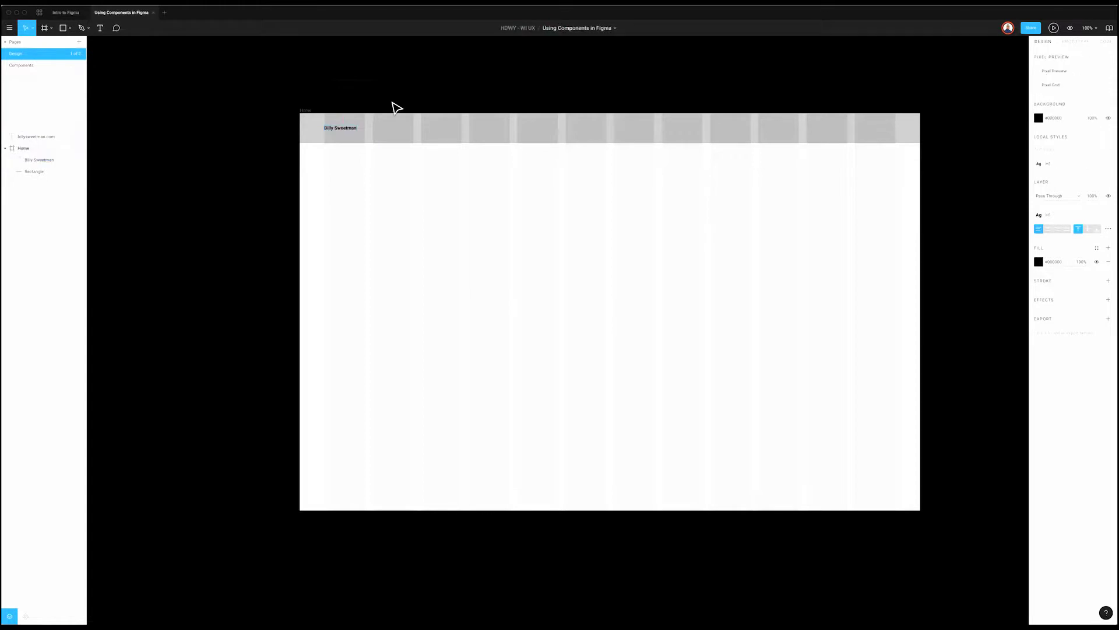
Step: Delete the leftover web-address text layer and reselect the name text
{"action": "left_click", "coordinate": [370, 83]}
{"action": "key", "text": "Delete"}
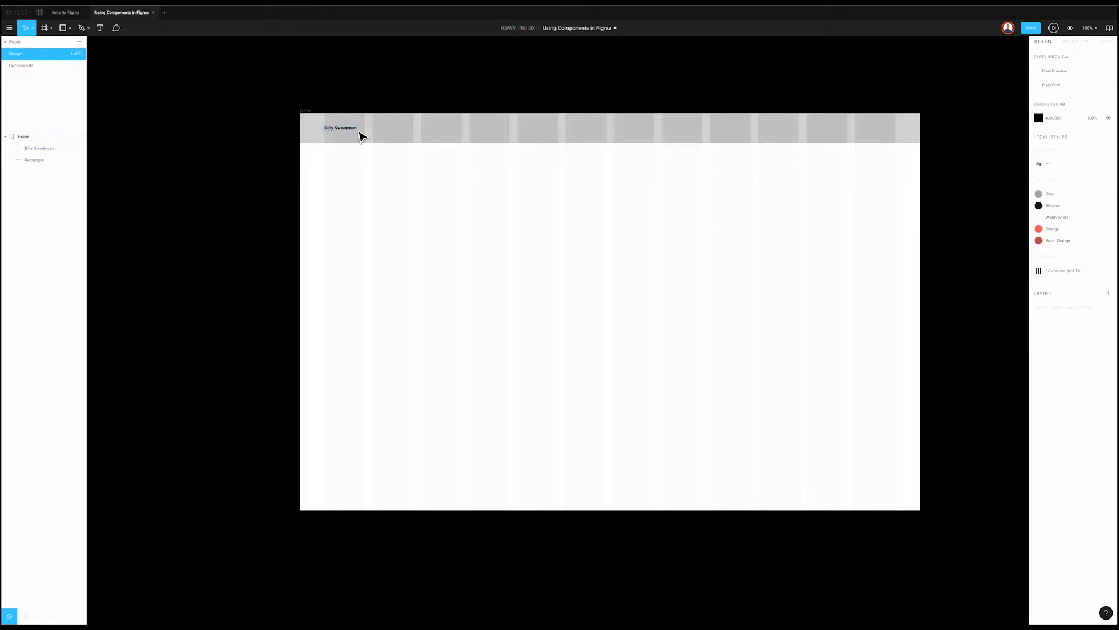
{"action": "scroll", "coordinate": [710, 240], "scroll_direction": "up", "scroll_amount": 1}
{"action": "scroll", "coordinate": [709, 239], "scroll_direction": "up", "scroll_amount": 2}
{"action": "scroll", "coordinate": [676, 233], "scroll_direction": "down", "scroll_amount": 1}
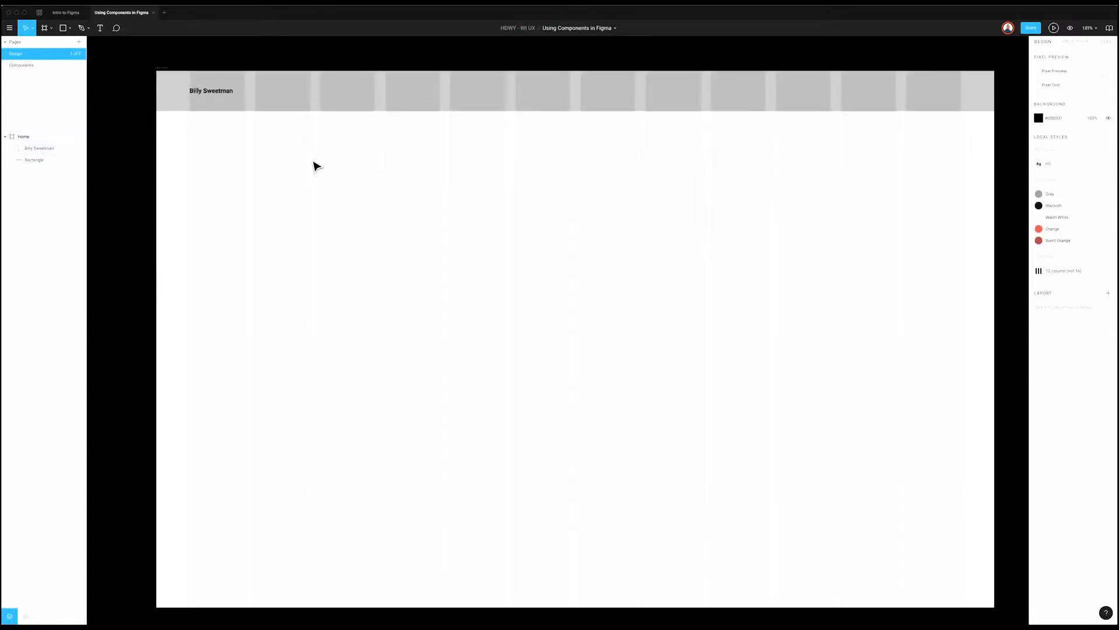
{"action": "left_click", "coordinate": [206, 91]}
{"action": "left_click", "coordinate": [206, 90]}
{"action": "scroll", "coordinate": [375, 103], "scroll_direction": "down", "scroll_amount": 1}
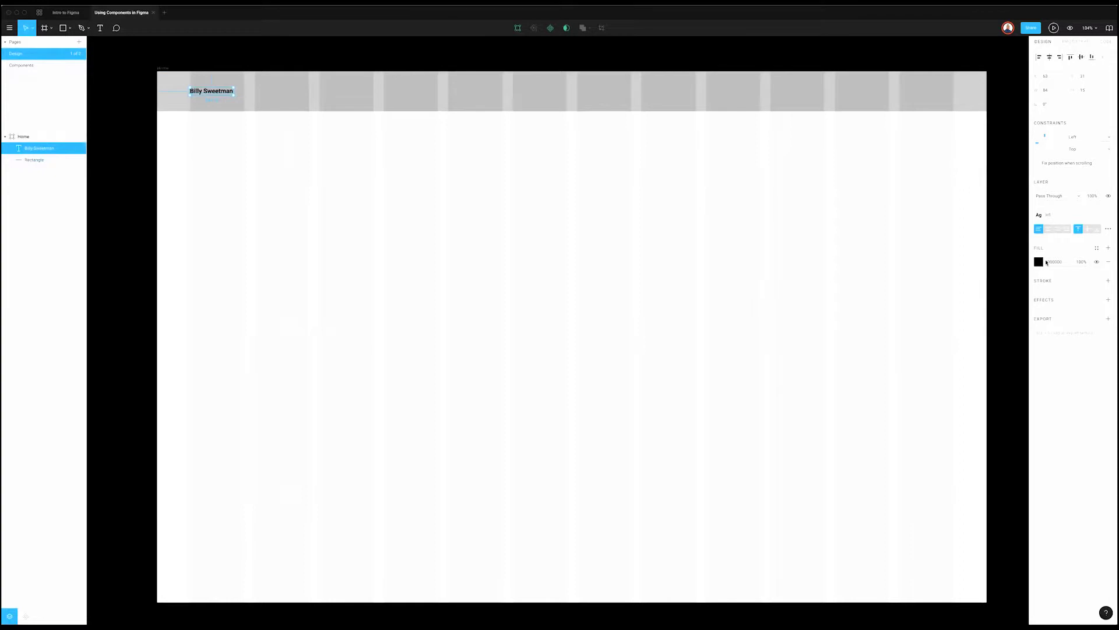
Step: Fill the header name text with the saved Blackish colour style
{"action": "left_click", "coordinate": [1096, 249]}
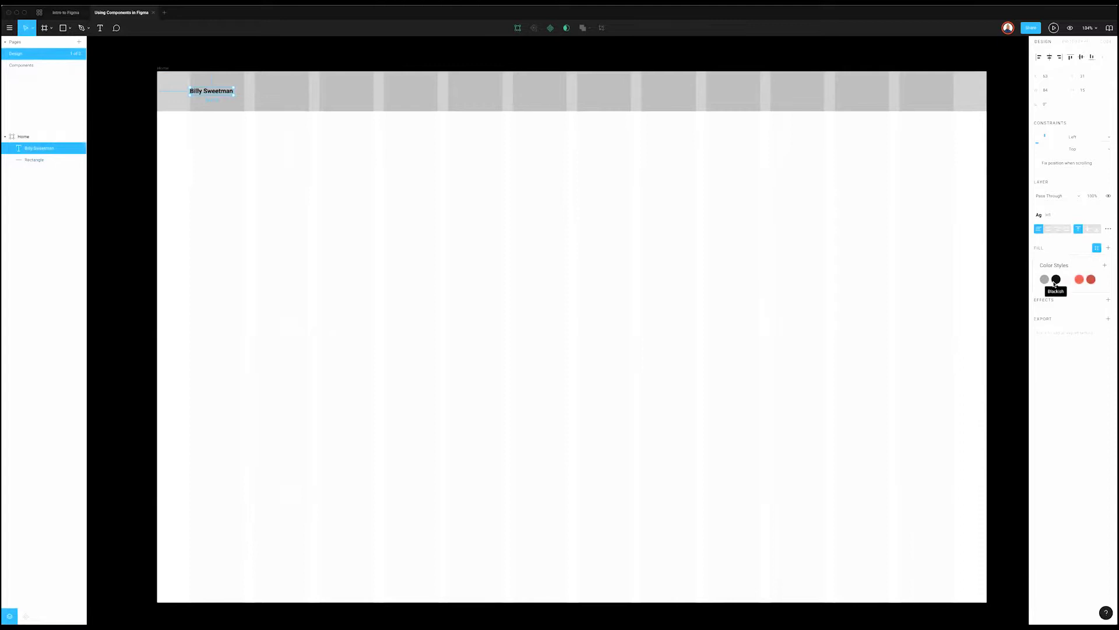
{"action": "left_click", "coordinate": [1056, 280]}
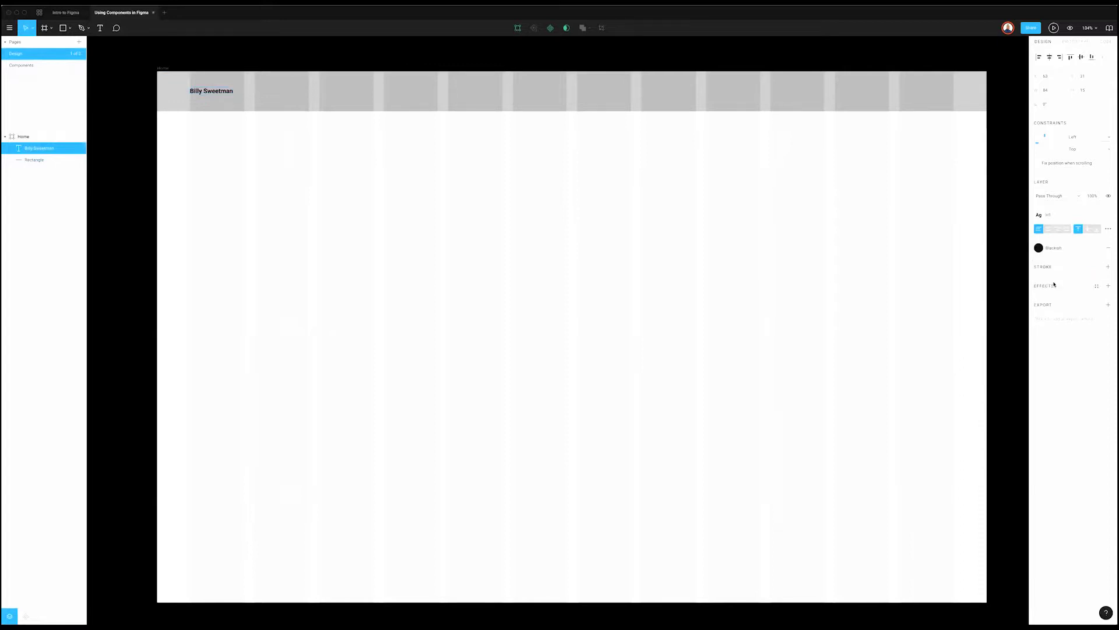
{"action": "scroll", "coordinate": [1002, 282], "scroll_direction": "right", "scroll_amount": 2}
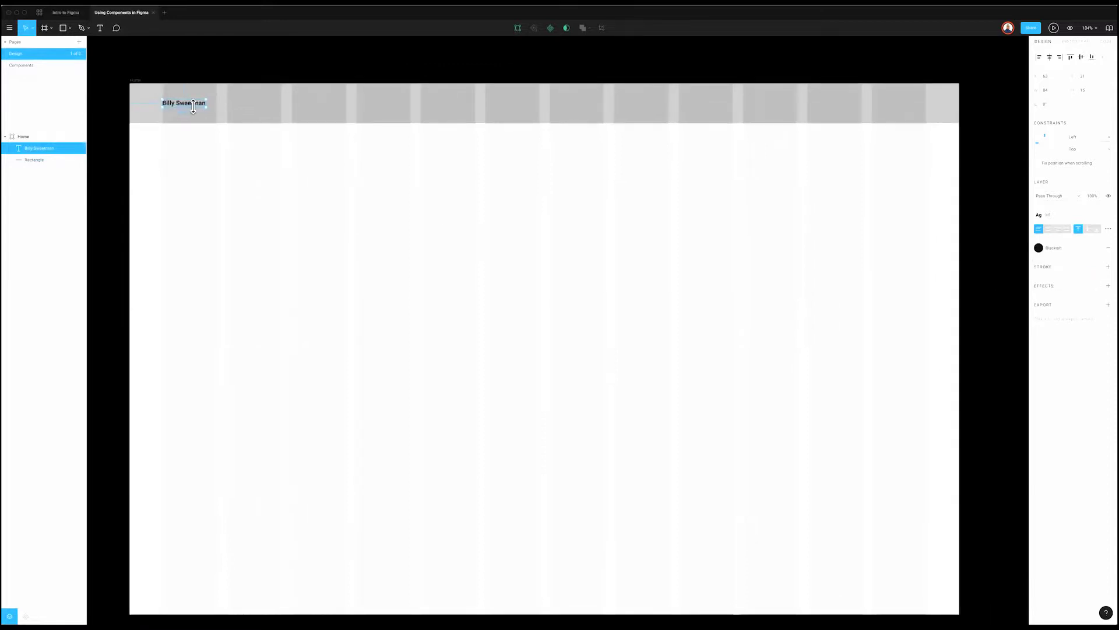
{"action": "left_click", "coordinate": [315, 262]}
{"action": "left_click", "coordinate": [195, 105]}
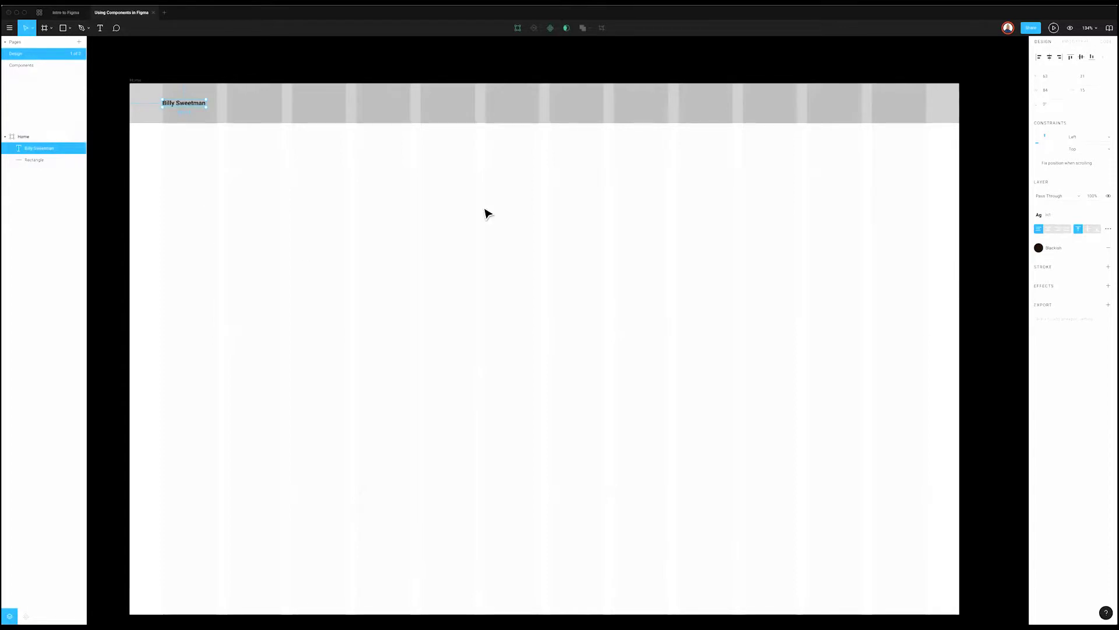
{"action": "left_click", "coordinate": [257, 148]}
{"action": "left_click", "coordinate": [194, 109]}
{"action": "left_click", "coordinate": [402, 275]}
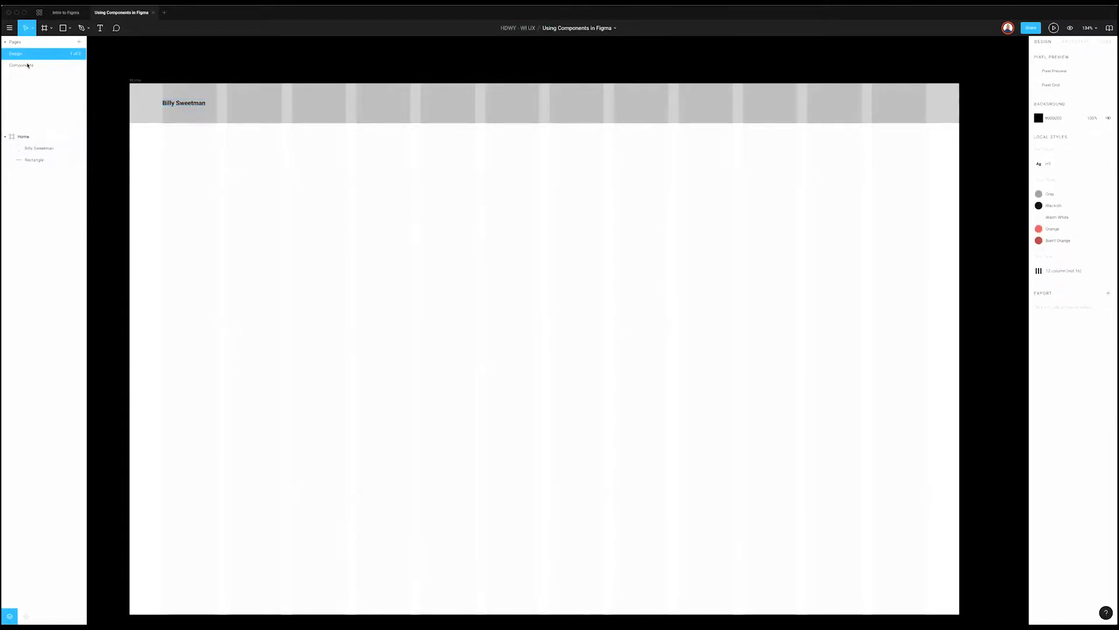
Step: Paste the copied name text onto the Components page, then go back to the Design page
{"action": "key", "text": "Page_Down"}
{"action": "key", "text": "super+v"}
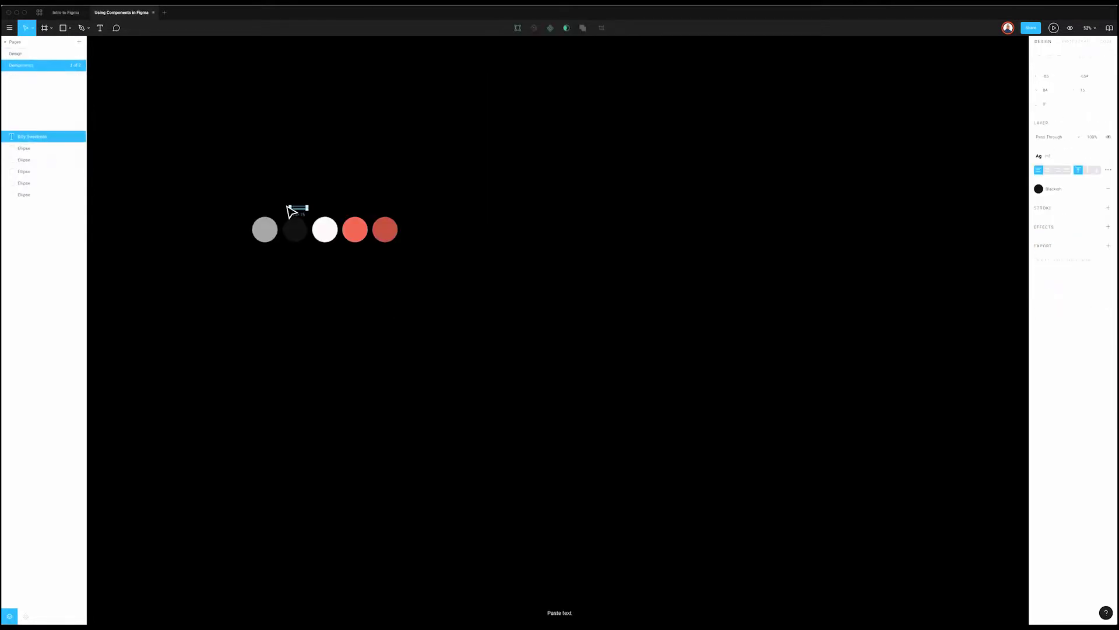
{"action": "scroll", "coordinate": [292, 204], "scroll_direction": "up", "scroll_amount": 5}
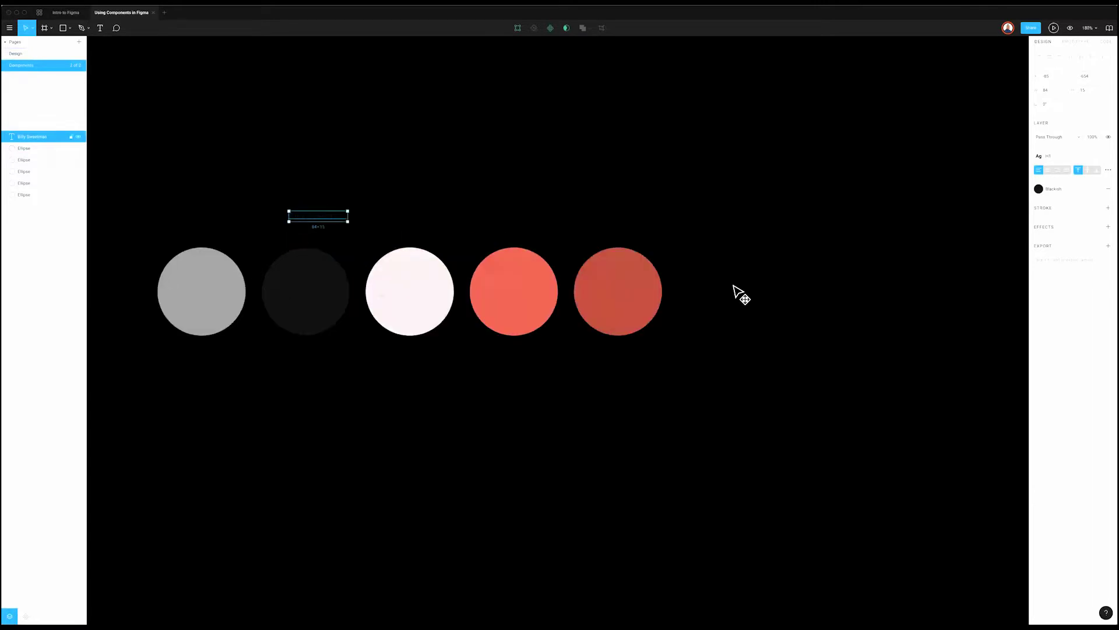
{"action": "left_click", "coordinate": [787, 349]}
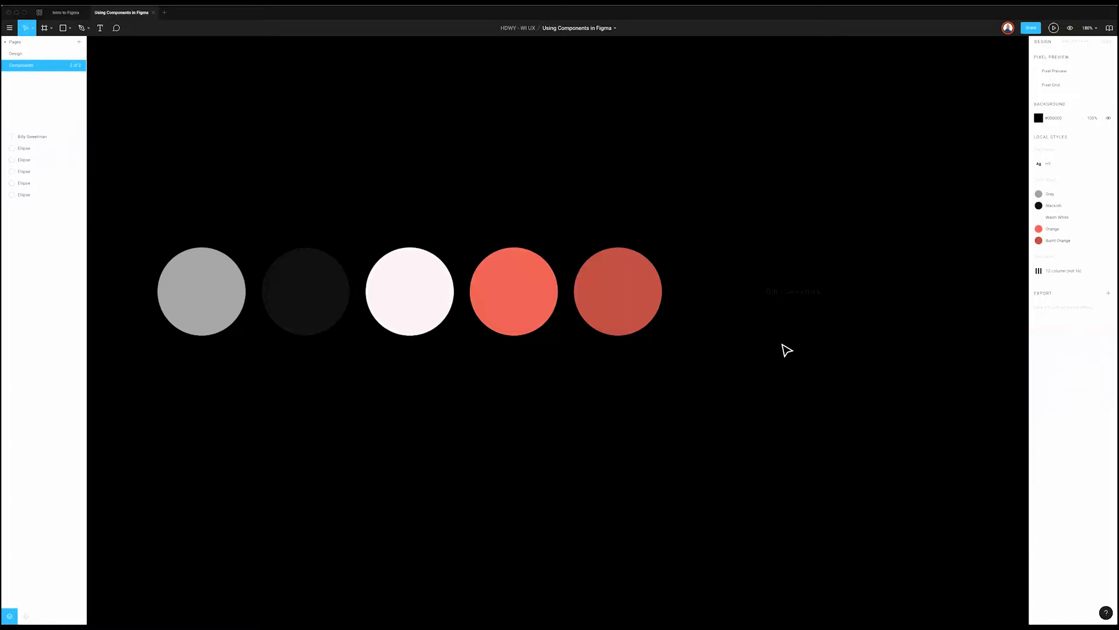
{"action": "left_click", "coordinate": [18, 53]}
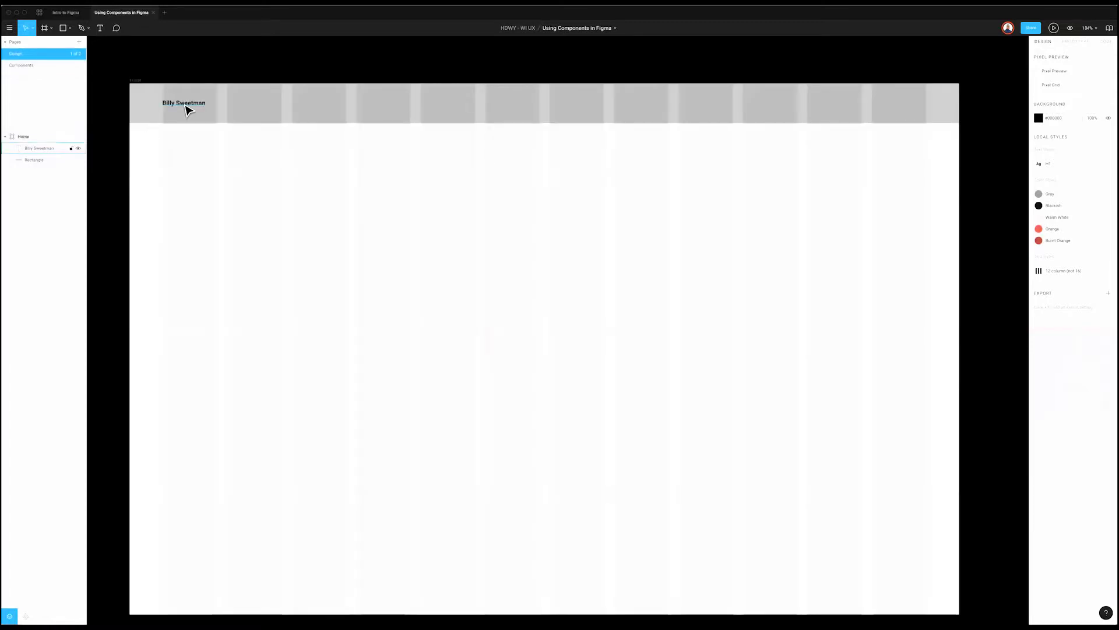
Step: Show the header name text's generated CSS and highlight its comment line
{"action": "left_click", "coordinate": [185, 108]}
{"action": "left_click", "coordinate": [1106, 41]}
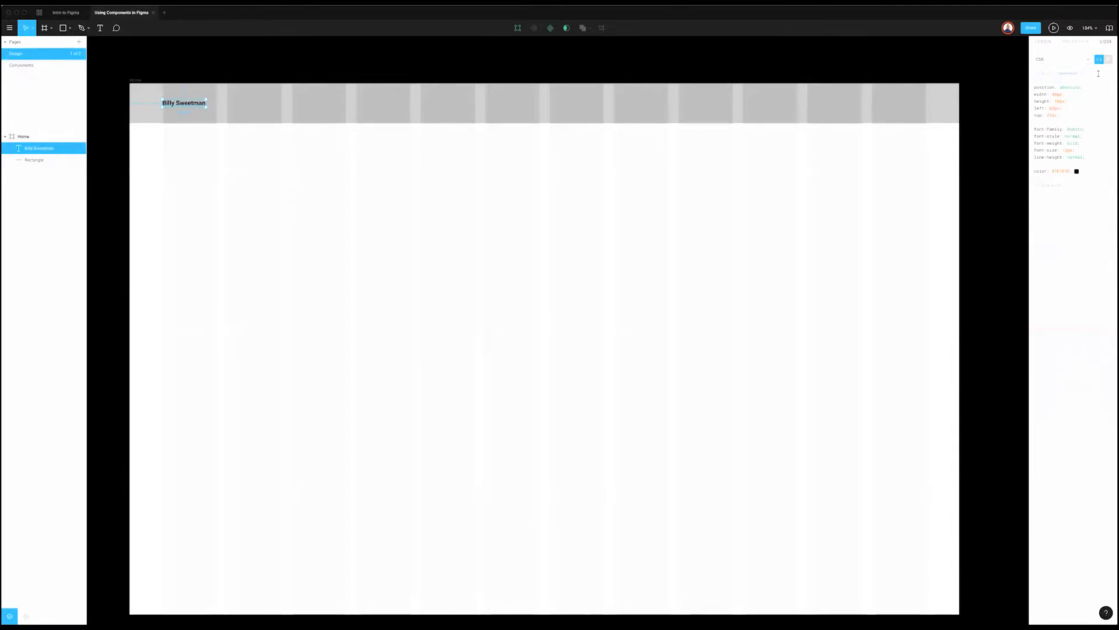
{"action": "left_click_drag", "start_coordinate": [1092, 69], "coordinate": [1050, 70]}
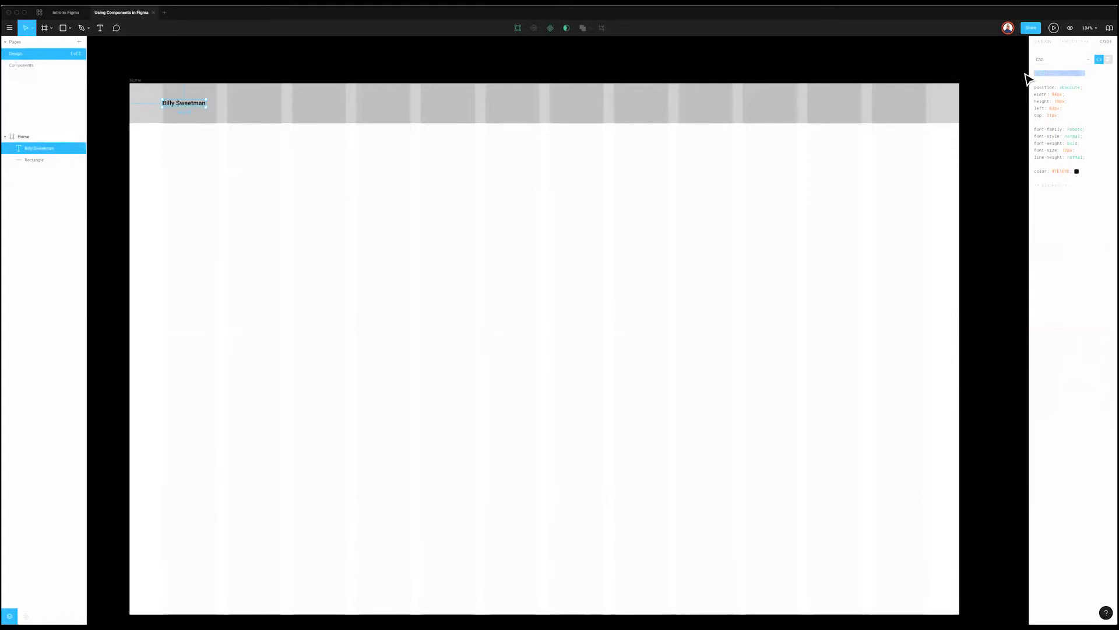
{"action": "left_click", "coordinate": [520, 297]}
{"action": "key", "text": "t"}
{"action": "left_click", "coordinate": [369, 286]}
{"action": "type", "text": "lorem"}
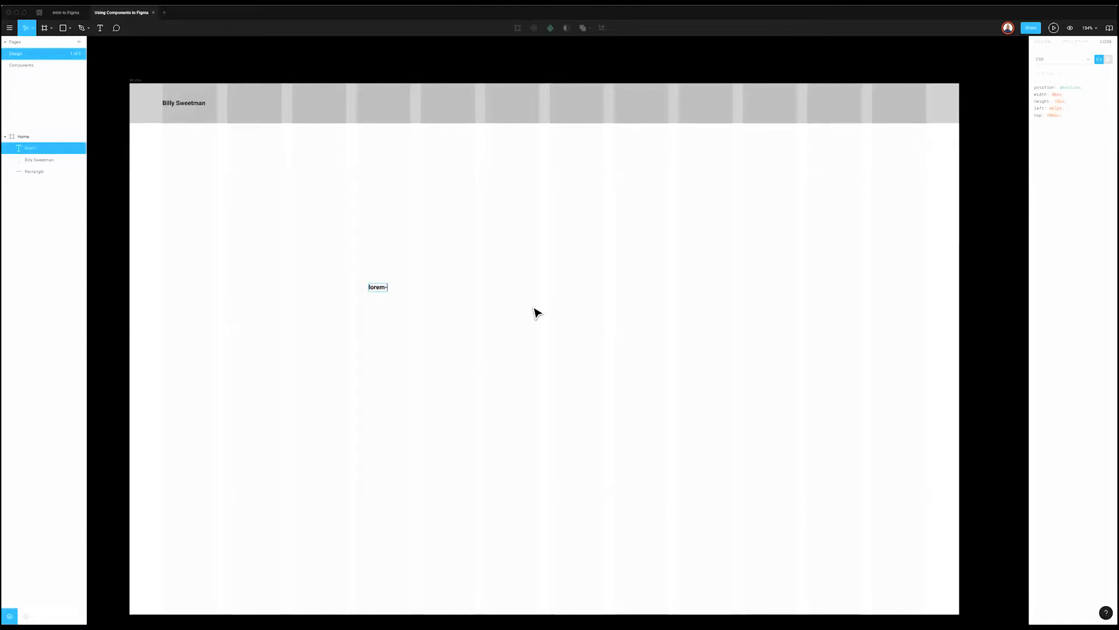
{"action": "key", "text": "Tab"}
{"action": "scroll", "coordinate": [741, 322], "scroll_direction": "down", "scroll_amount": 5}
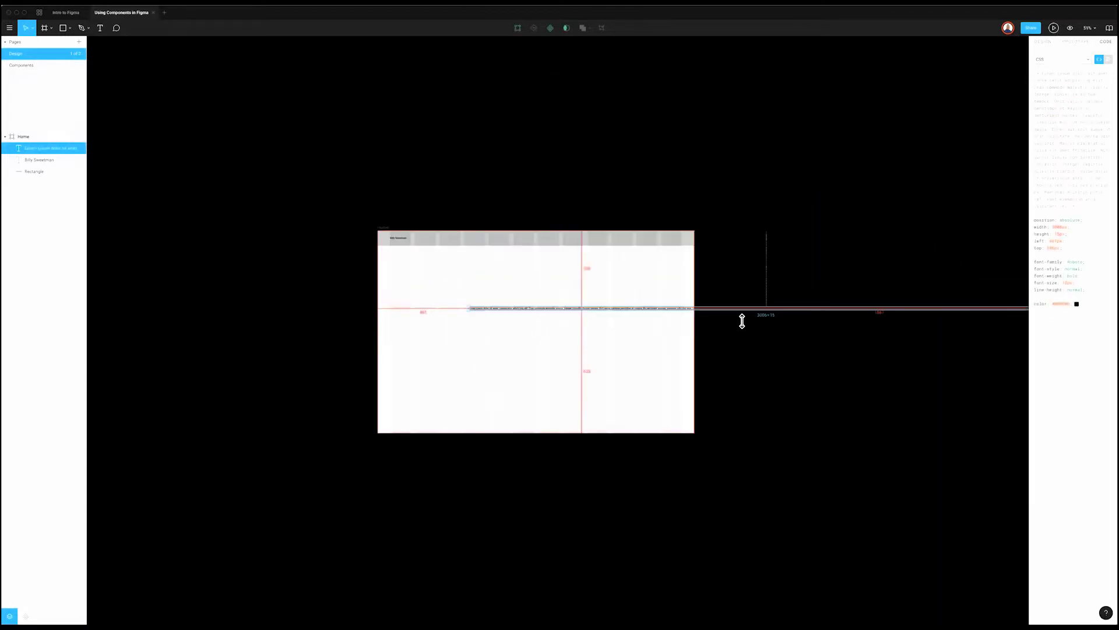
{"action": "left_click", "coordinate": [1043, 42]}
{"action": "left_click", "coordinate": [1057, 76]}
{"action": "key", "text": "Tab"}
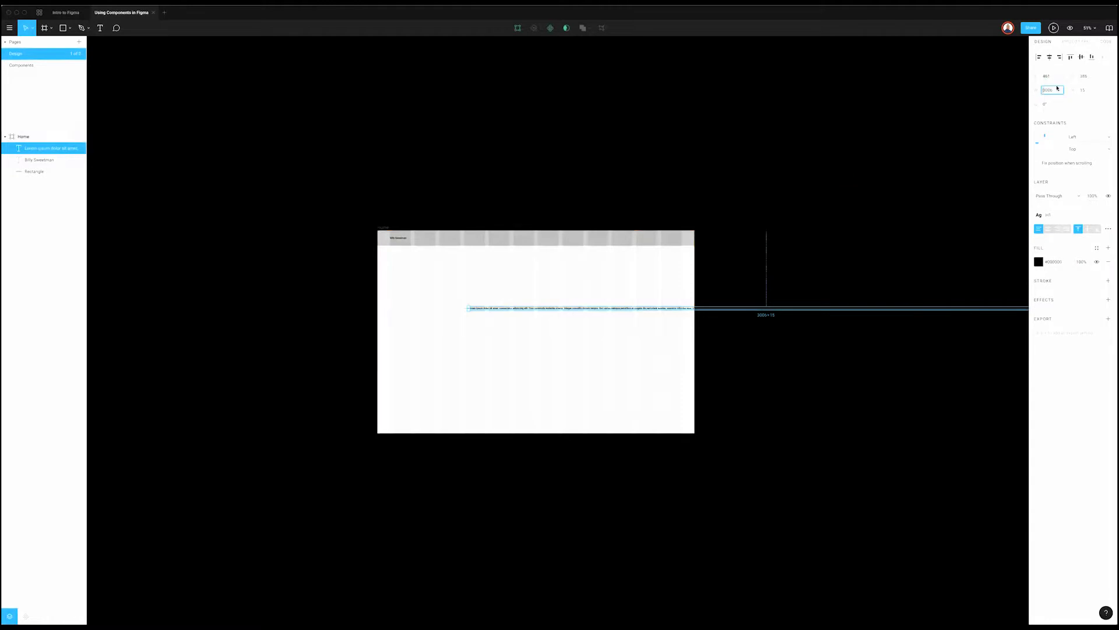
{"action": "type", "text": "1"}
{"action": "type", "text": "00"}
{"action": "key", "text": "Return"}
{"action": "scroll", "coordinate": [460, 323], "scroll_direction": "up", "scroll_amount": 5}
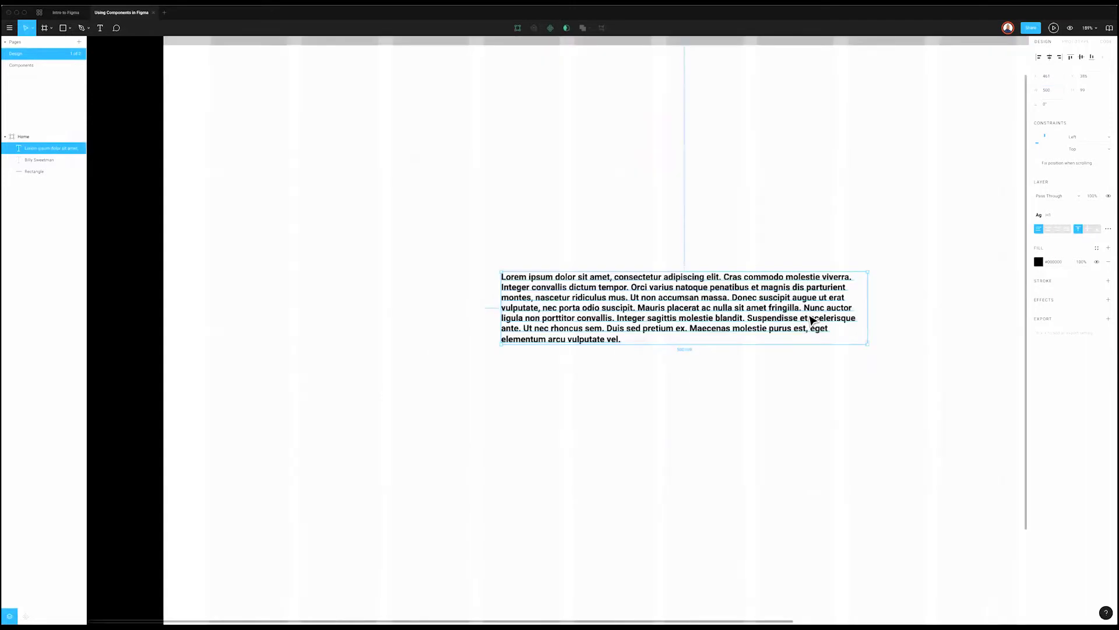
{"action": "scroll", "coordinate": [771, 303], "scroll_direction": "up", "scroll_amount": 4}
{"action": "key", "text": "Return"}
{"action": "left_click", "coordinate": [503, 269]}
{"action": "left_click", "coordinate": [597, 436], "text": "shift"}
{"action": "key", "text": "BackSpace"}
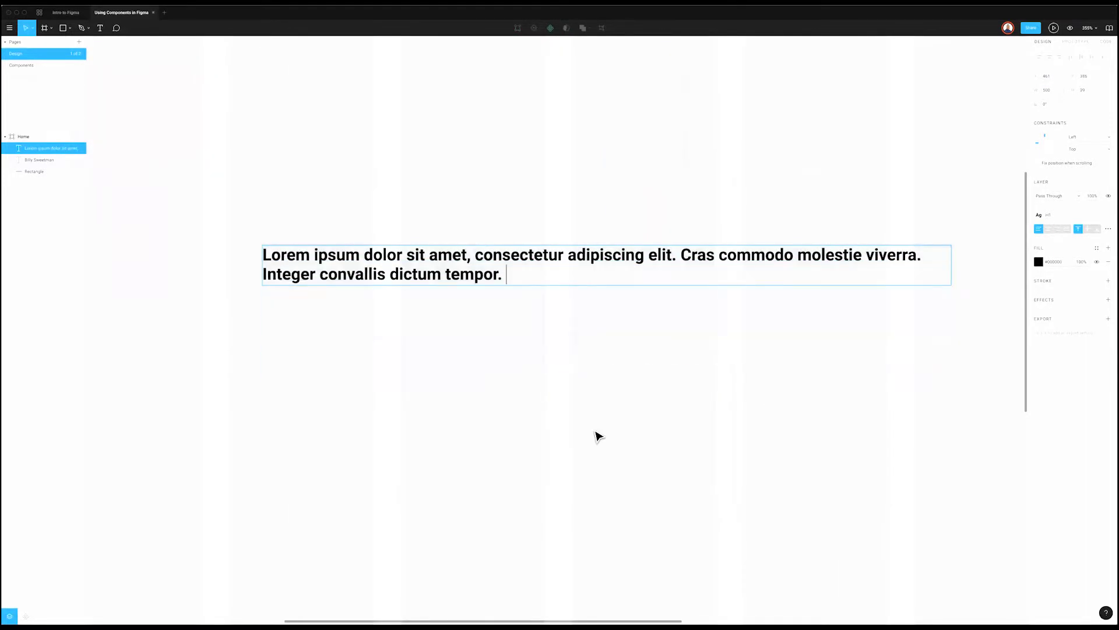
{"action": "key", "text": "Escape"}
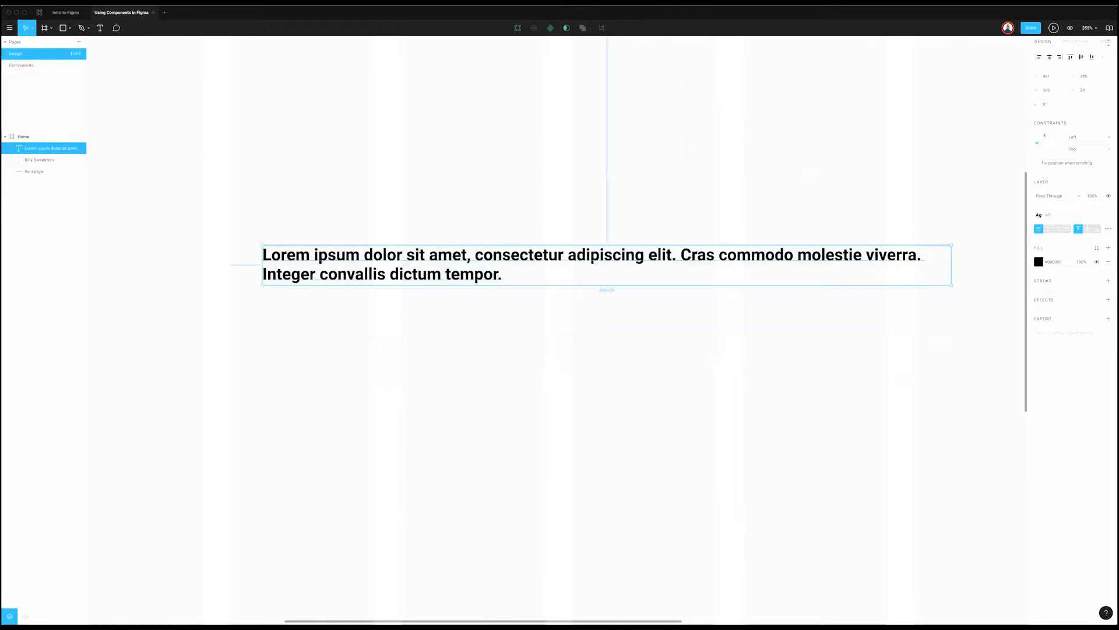
{"action": "left_click", "coordinate": [1106, 41]}
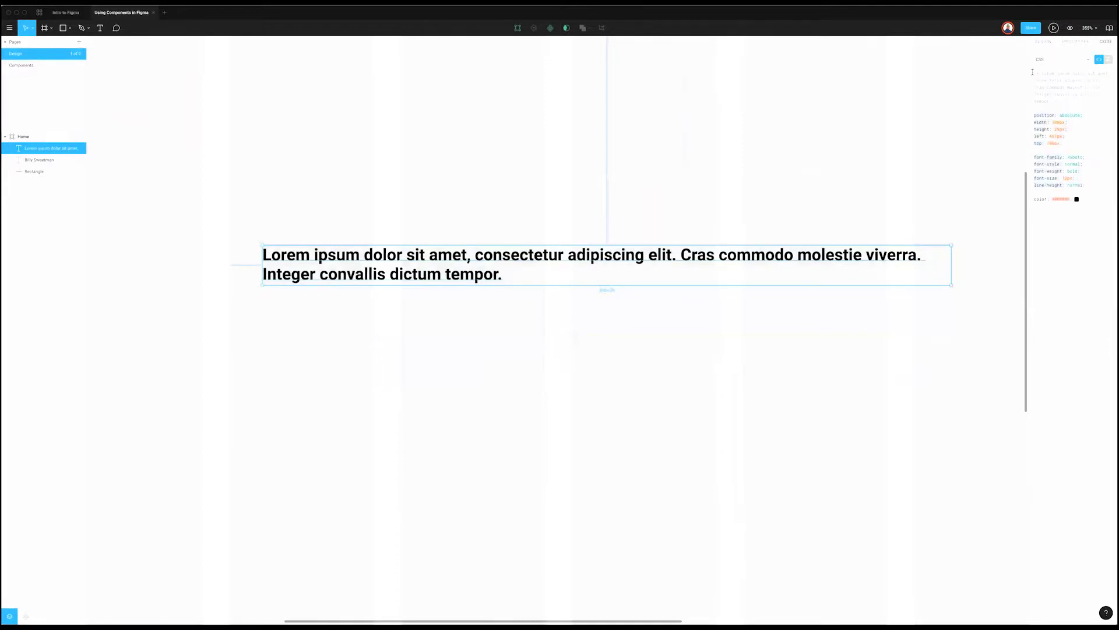
{"action": "left_click_drag", "start_coordinate": [1067, 102], "coordinate": [1033, 81]}
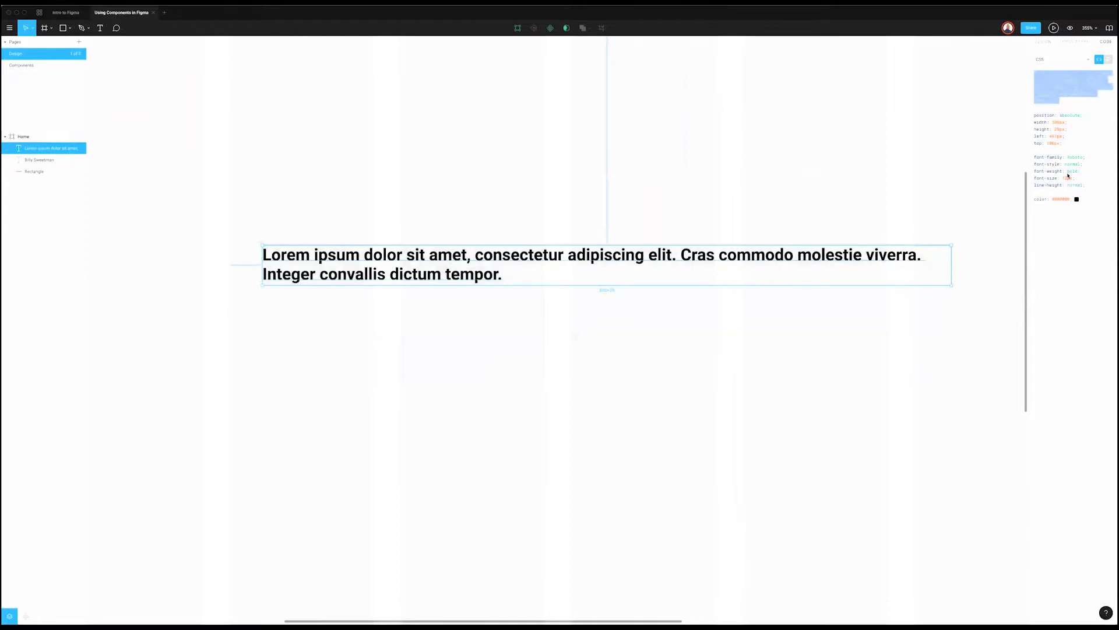
{"action": "left_click_drag", "start_coordinate": [1035, 71], "coordinate": [1102, 121]}
{"action": "left_click", "coordinate": [1087, 102]}
{"action": "left_click", "coordinate": [885, 294]}
{"action": "left_click", "coordinate": [880, 273]}
{"action": "key", "text": "Delete"}
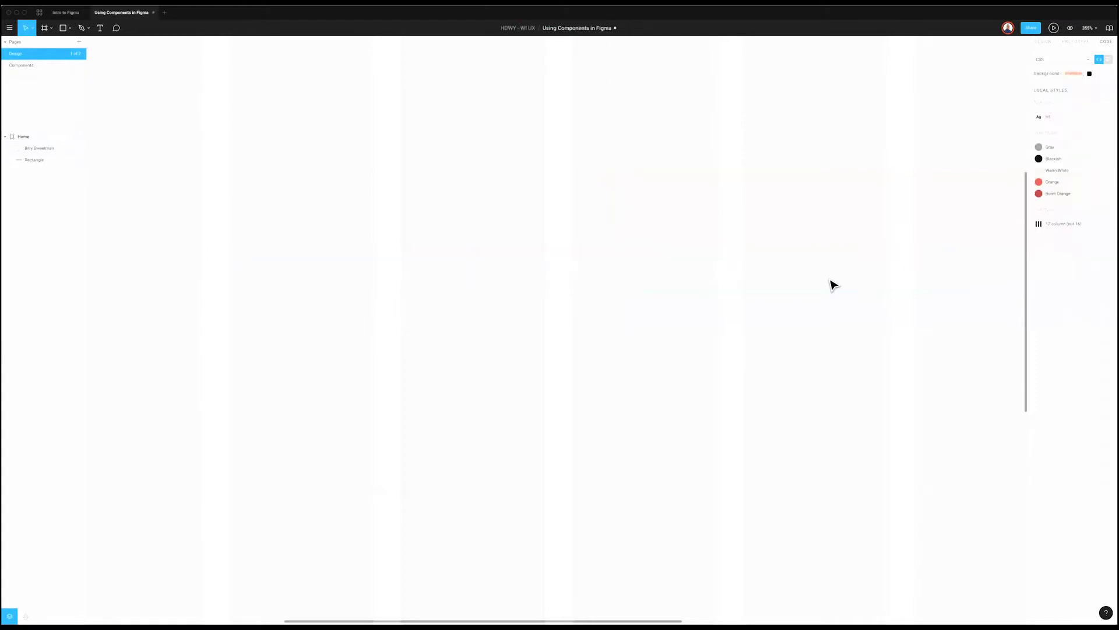
{"action": "scroll", "coordinate": [595, 137], "scroll_direction": "down", "scroll_amount": 5}
{"action": "scroll", "coordinate": [595, 137], "scroll_direction": "right", "scroll_amount": 3}
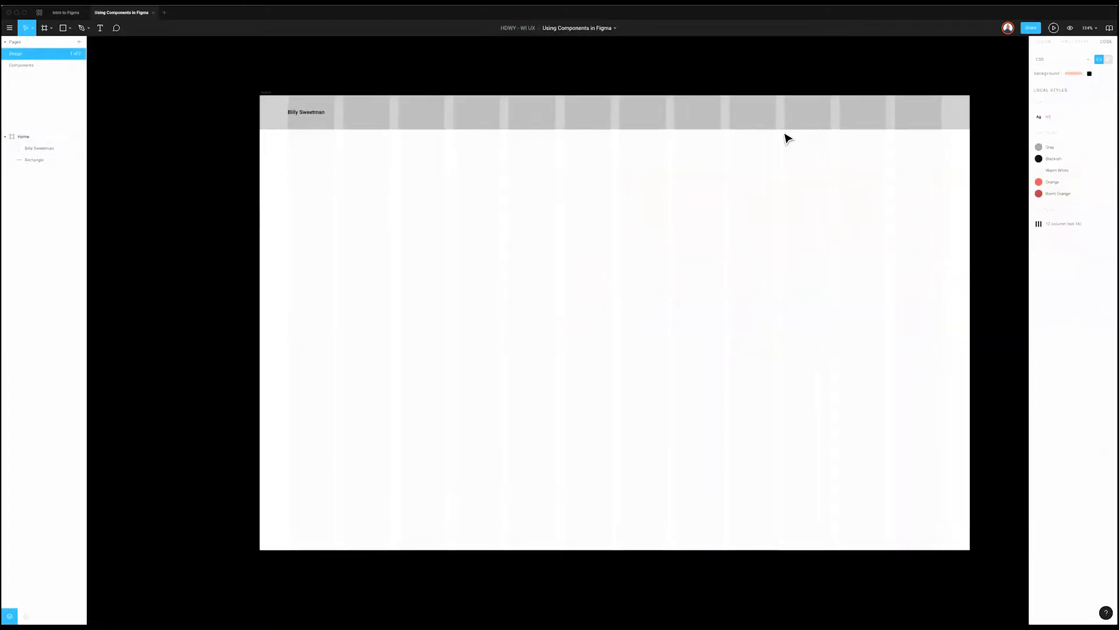
{"action": "left_click", "coordinate": [305, 113]}
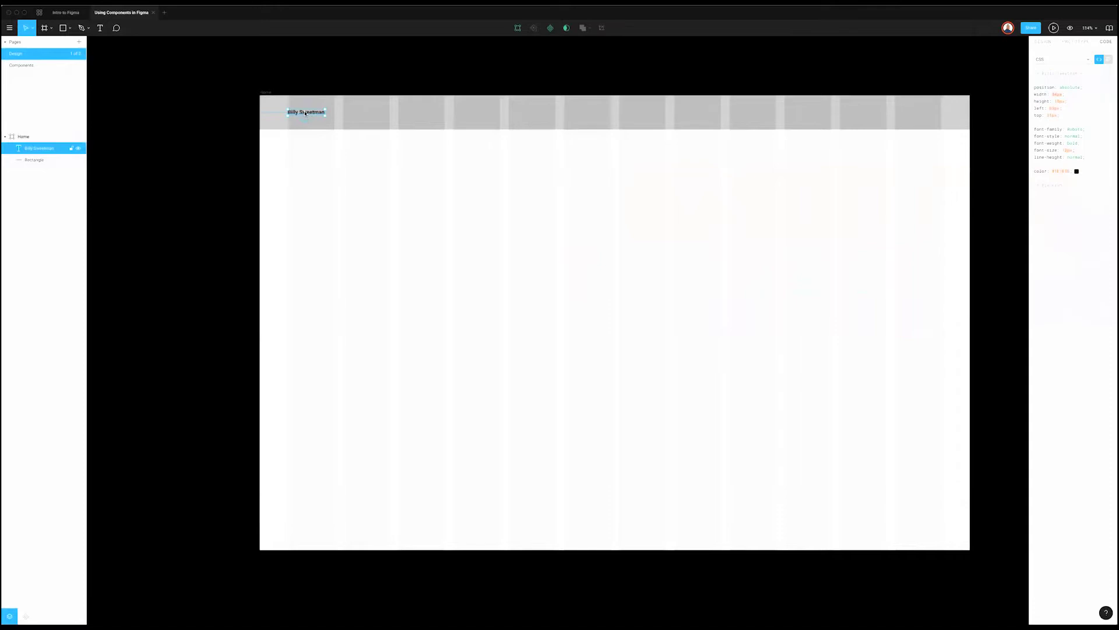
{"action": "left_click", "coordinate": [1044, 42]}
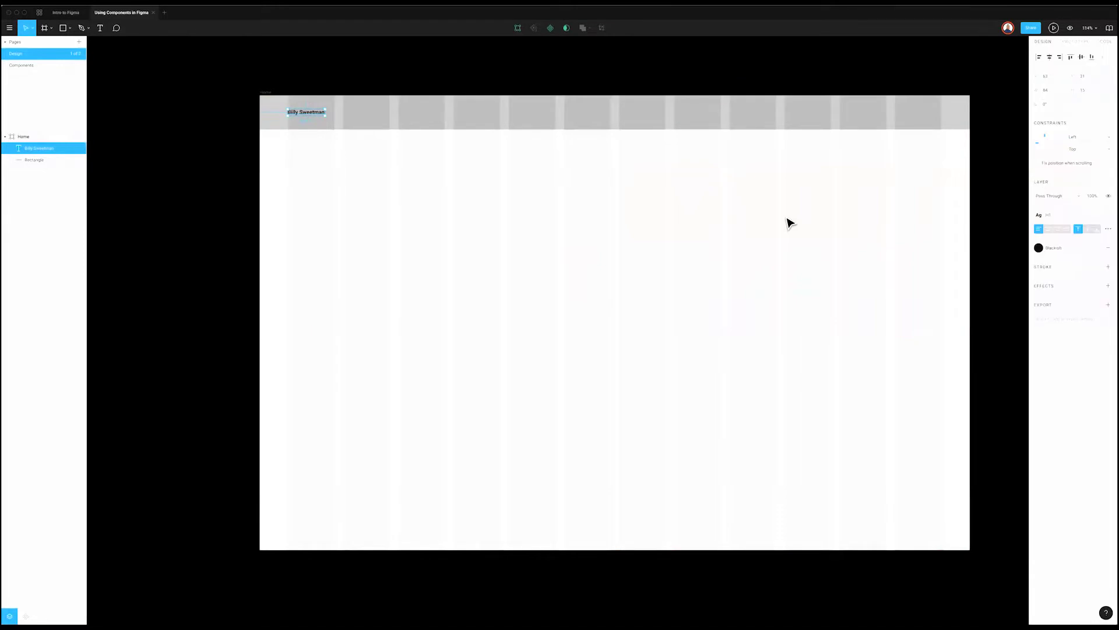
{"action": "scroll", "coordinate": [313, 155], "scroll_direction": "right", "scroll_amount": 2}
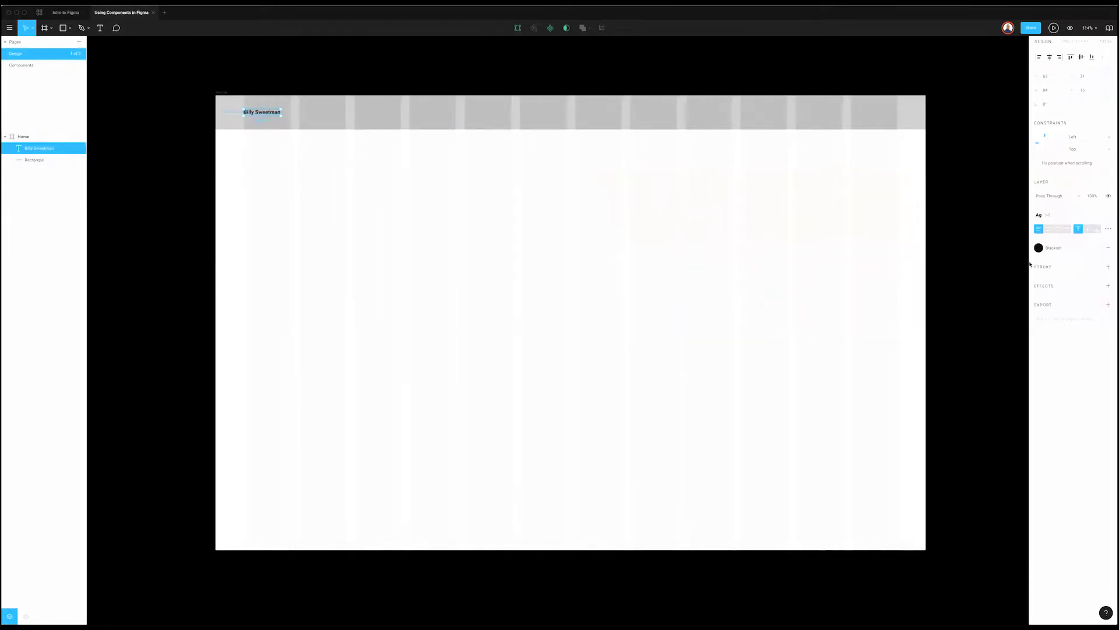
{"action": "left_click", "coordinate": [455, 212]}
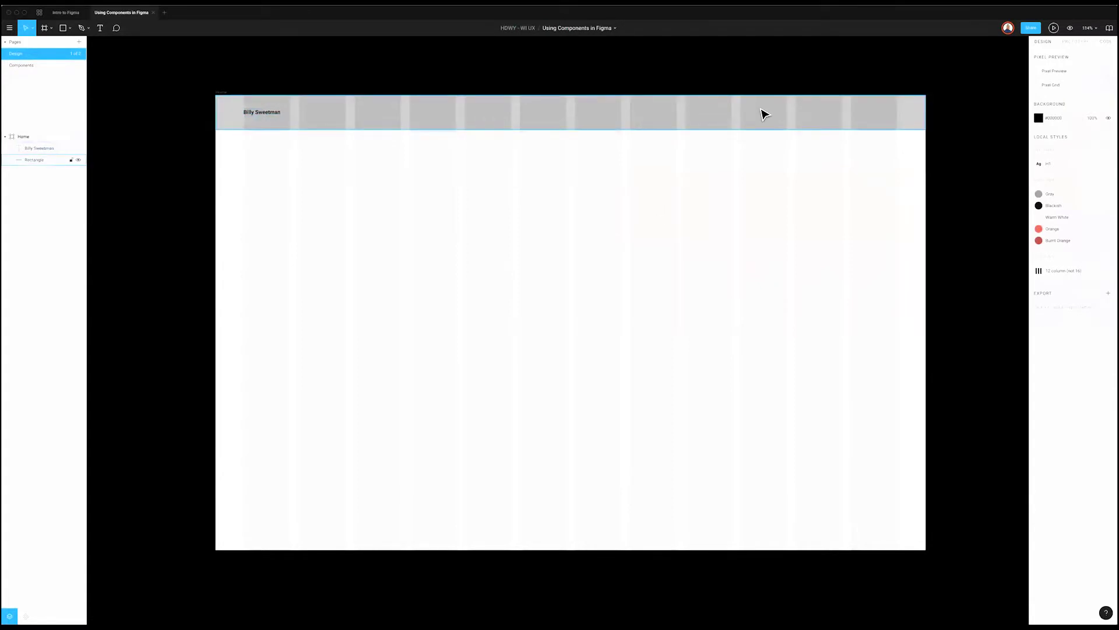
{"action": "scroll", "coordinate": [763, 119], "scroll_direction": "right", "scroll_amount": 1}
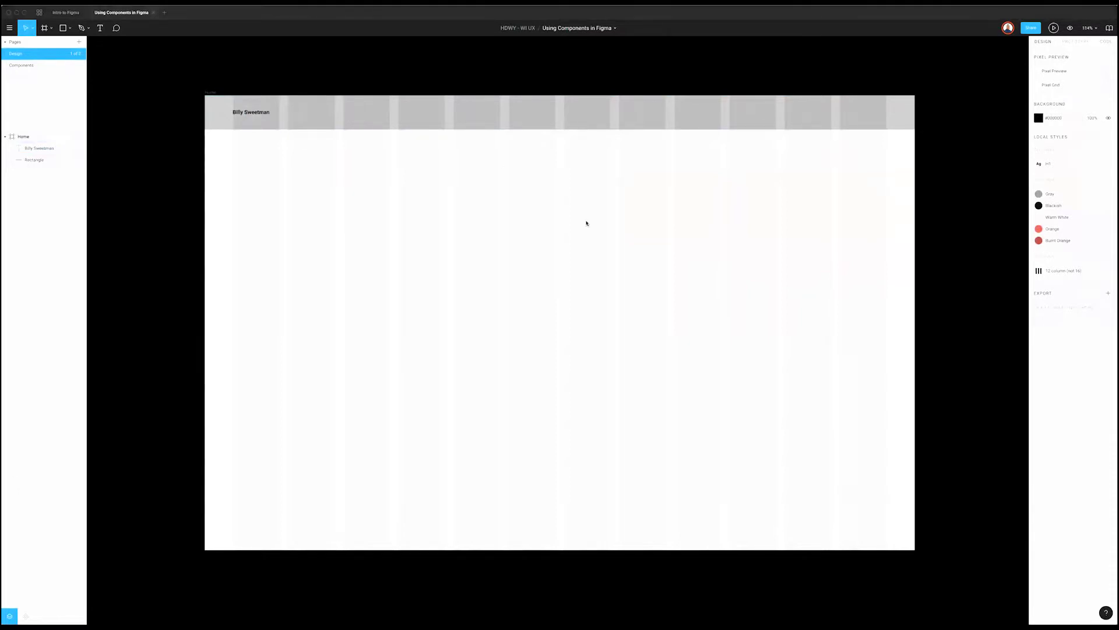
{"action": "left_click", "coordinate": [260, 118]}
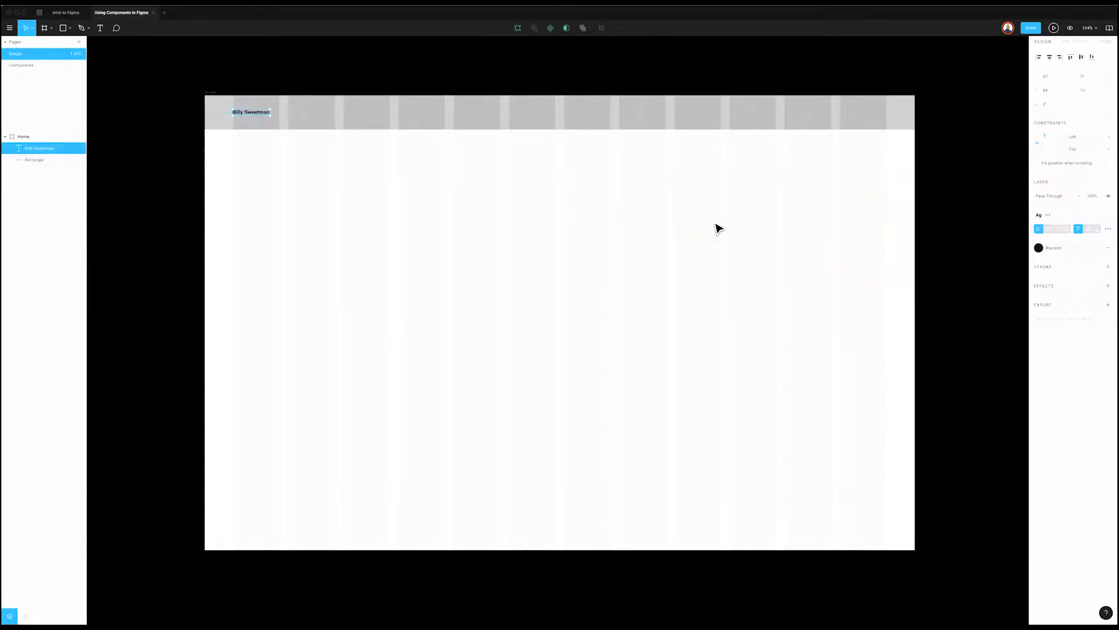
{"action": "key", "text": "t"}
Step: Add a 'Home' text label on the header's right and detach its H1 style
{"action": "left_click", "coordinate": [799, 126]}
{"action": "type", "text": "Home"}
{"action": "key", "text": "Escape"}
{"action": "left_click", "coordinate": [1105, 217]}
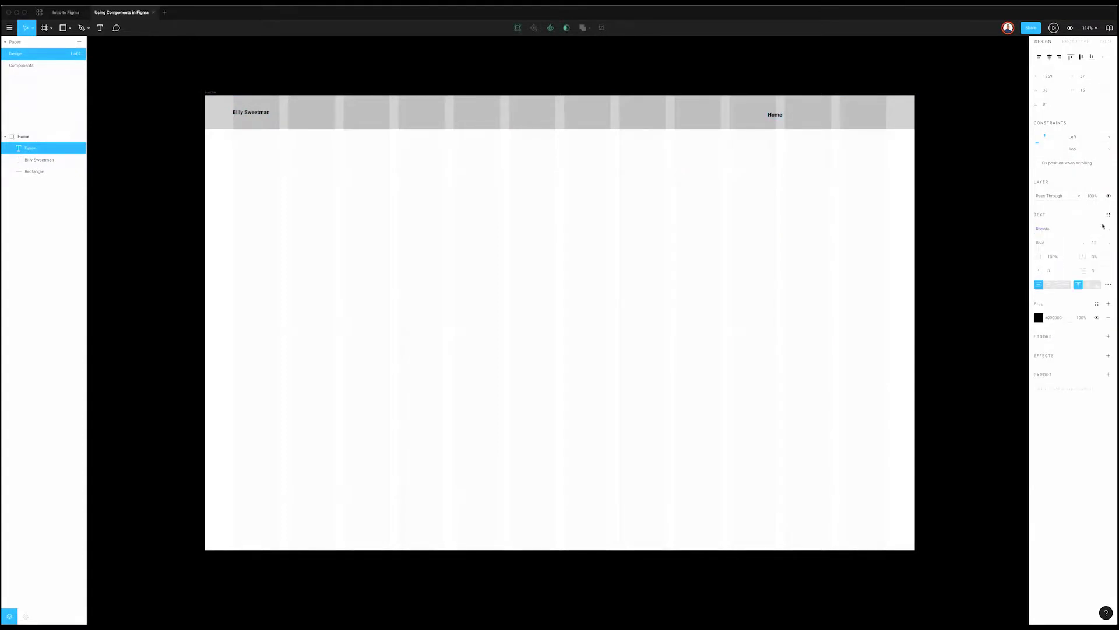
Step: Create a new text style named 'Navigation' from the Home text
{"action": "left_click", "coordinate": [1107, 217]}
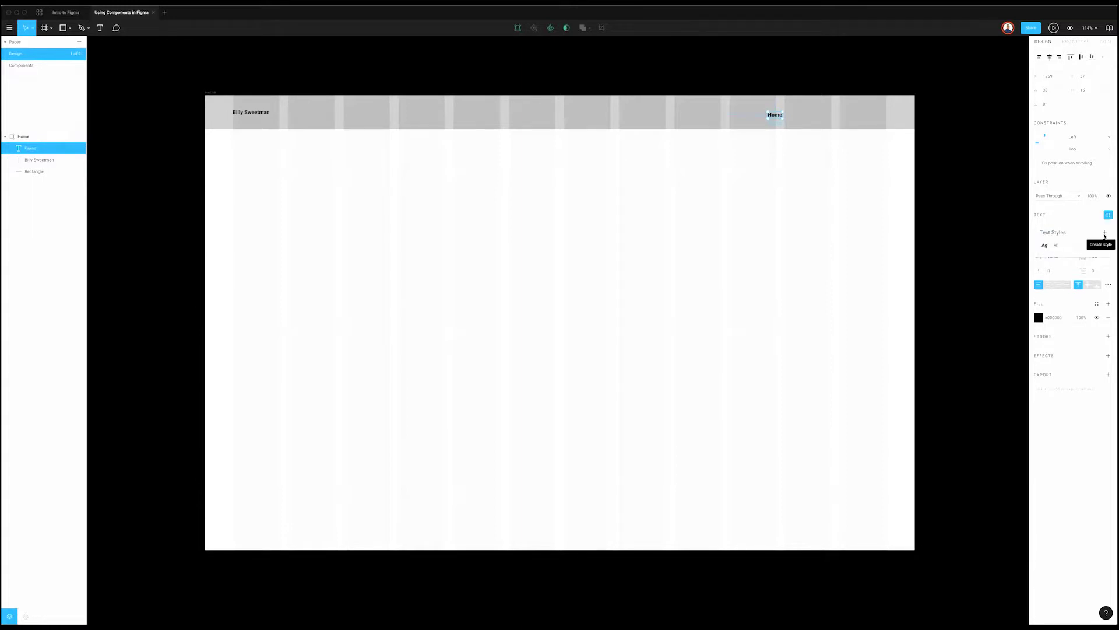
{"action": "left_click", "coordinate": [1103, 234]}
{"action": "type", "text": "Navigation"}
{"action": "key", "text": "Return"}
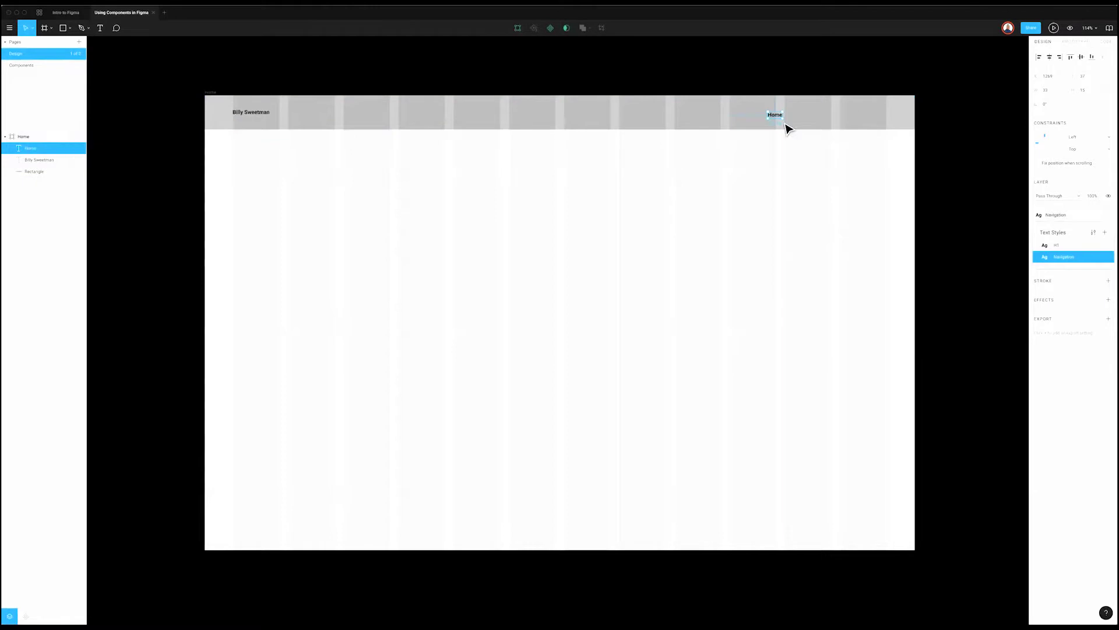
{"action": "key", "text": "Escape"}
Step: Set the Navigation style's font size to 18 and align Home with the name text
{"action": "left_click", "coordinate": [777, 118]}
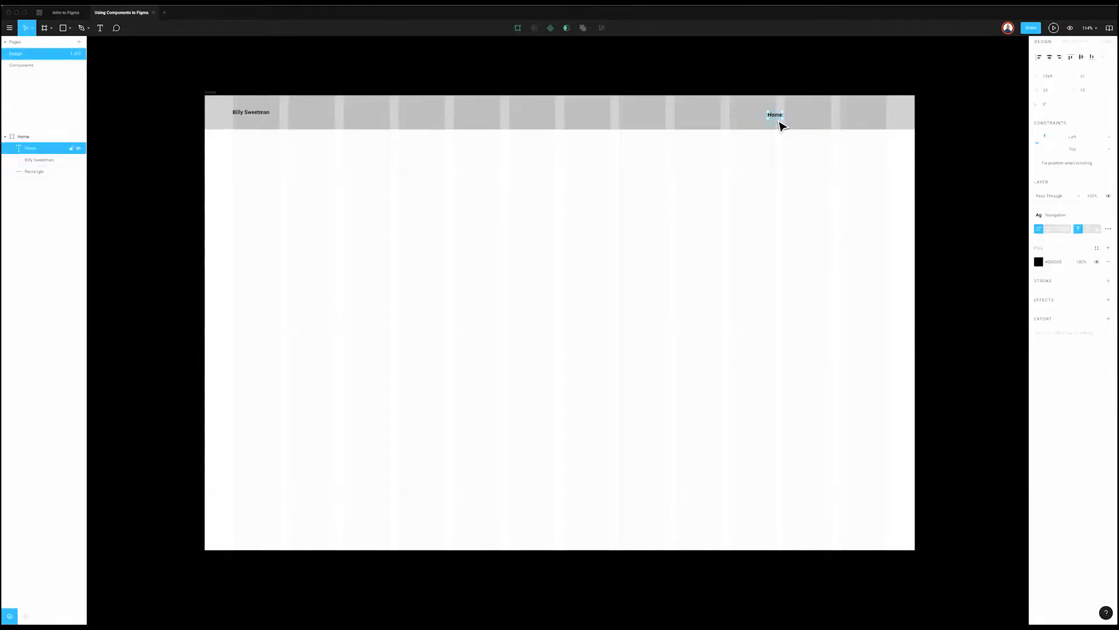
{"action": "left_click", "coordinate": [1095, 220]}
{"action": "left_click", "coordinate": [1107, 257]}
{"action": "left_click", "coordinate": [1097, 164]}
{"action": "type", "text": "18"}
{"action": "key", "text": "Return"}
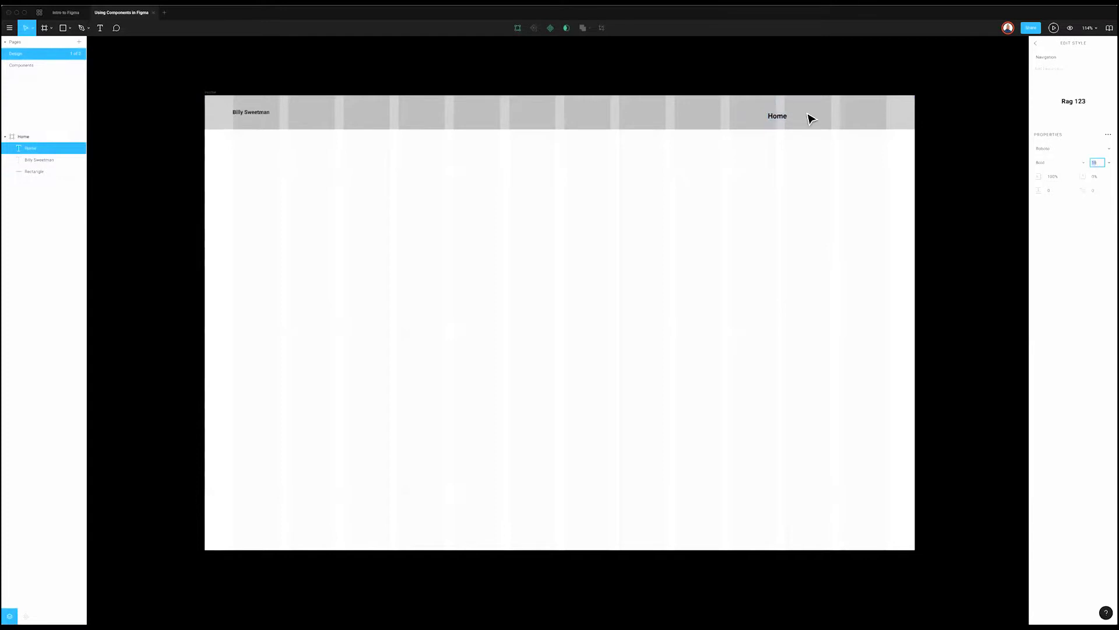
{"action": "left_click_drag", "start_coordinate": [780, 122], "coordinate": [781, 120]}
{"action": "left_click", "coordinate": [799, 150]}
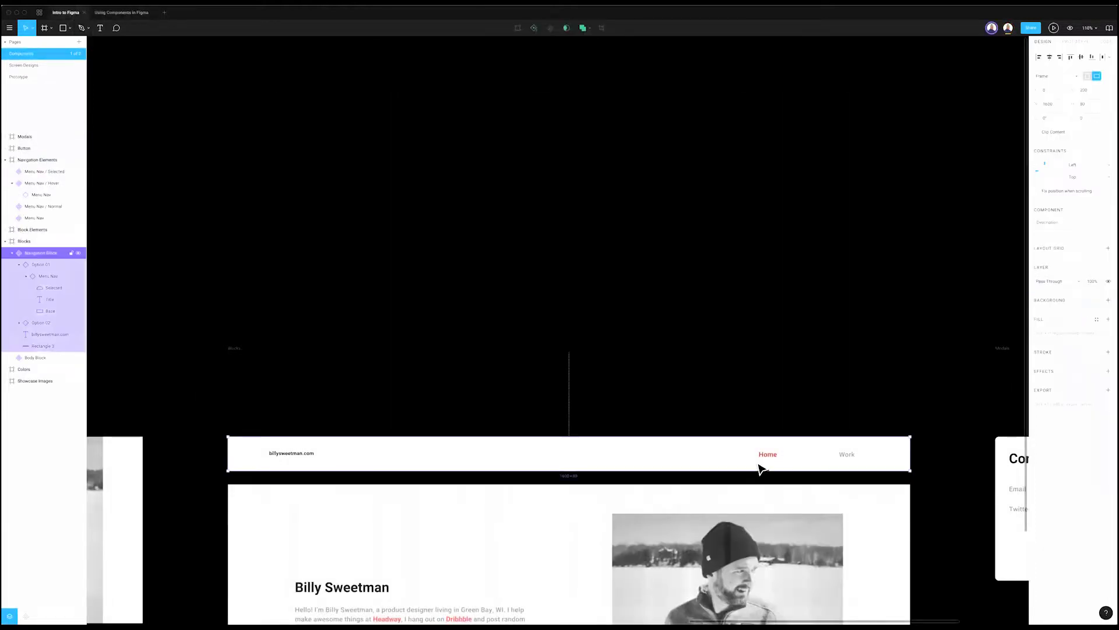
{"action": "double_click", "coordinate": [763, 468]}
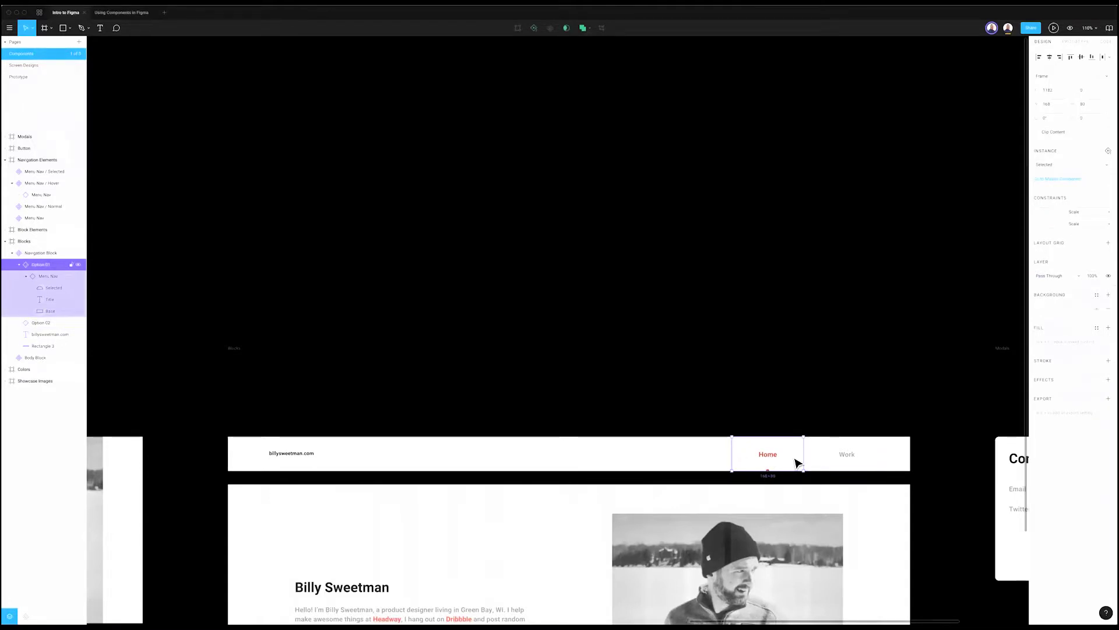
{"action": "left_click", "coordinate": [107, 13]}
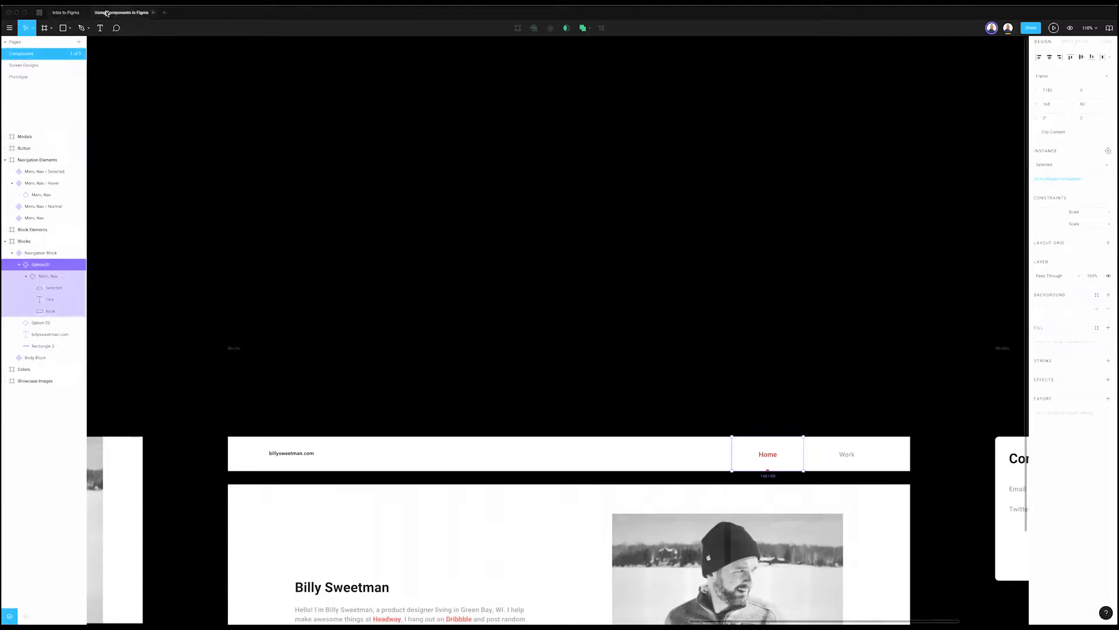
{"action": "scroll", "coordinate": [815, 72], "scroll_direction": "up", "scroll_amount": 5}
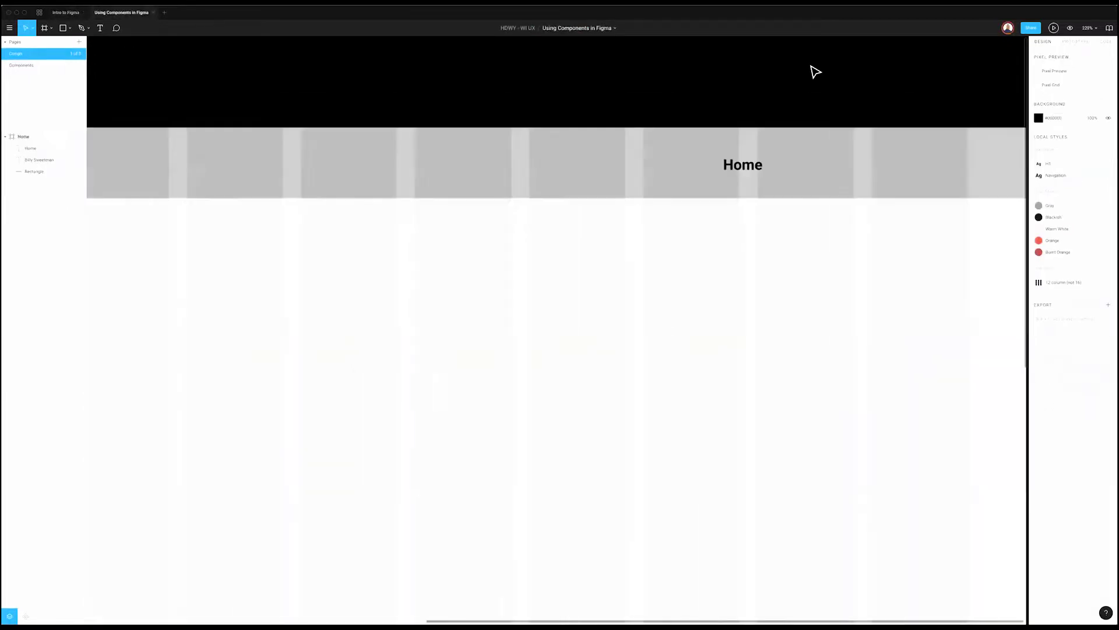
Step: Make the Home text a component, widen it slightly, and select its nested text layer
{"action": "left_click", "coordinate": [746, 173]}
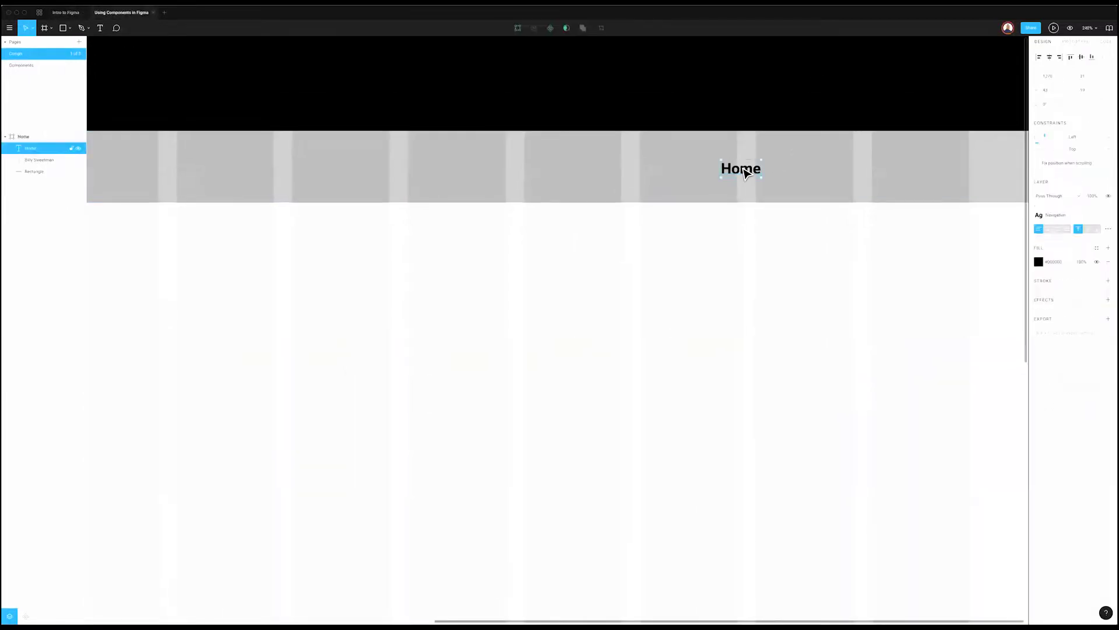
{"action": "right_click", "coordinate": [740, 175]}
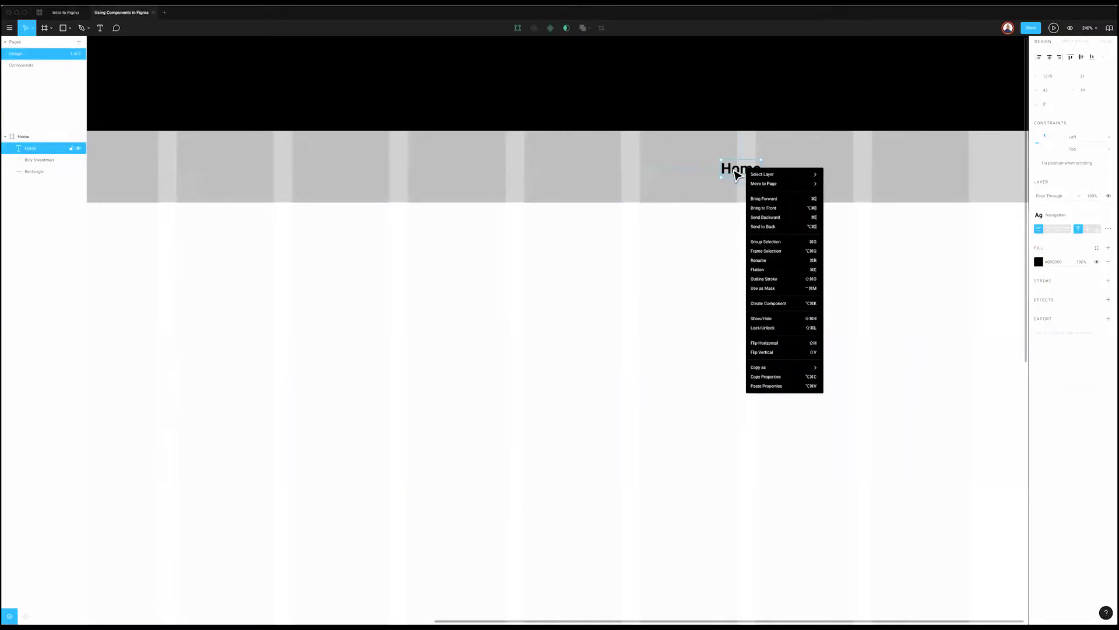
{"action": "left_click", "coordinate": [763, 303]}
{"action": "left_click_drag", "start_coordinate": [761, 168], "coordinate": [805, 169]}
{"action": "key", "text": "super+z"}
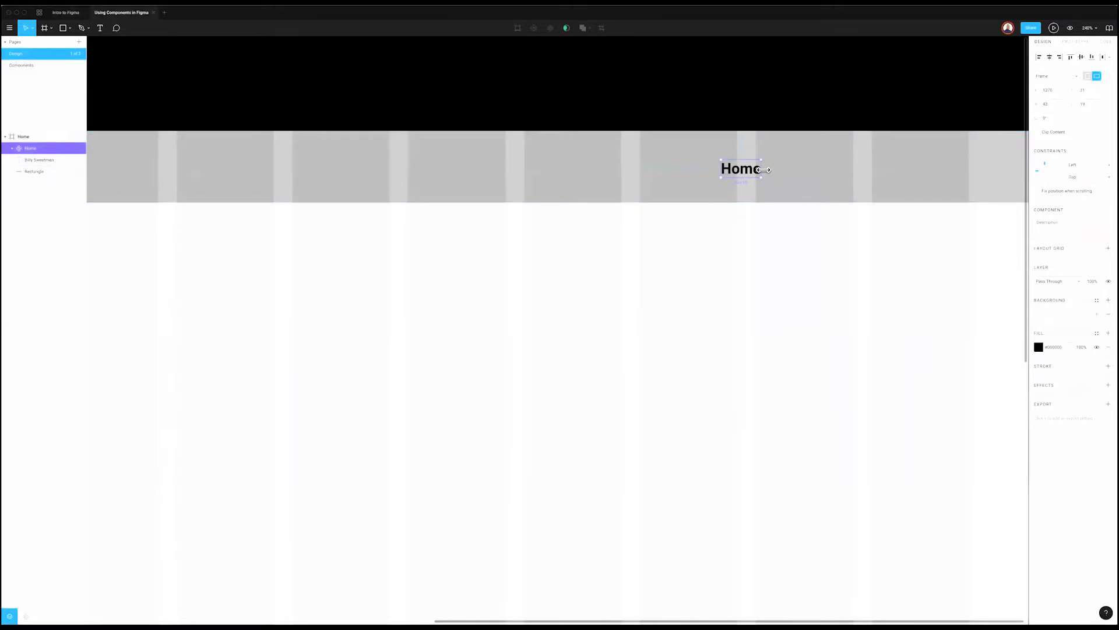
{"action": "mouse_move", "coordinate": [764, 169]}
{"action": "left_mouse_down"}
{"action": "mouse_move", "coordinate": [748, 176]}
{"action": "mouse_move", "coordinate": [770, 175]}
{"action": "mouse_move", "coordinate": [755, 176]}
{"action": "mouse_move", "coordinate": [763, 169]}
{"action": "left_mouse_up"}
{"action": "left_click", "coordinate": [11, 149]}
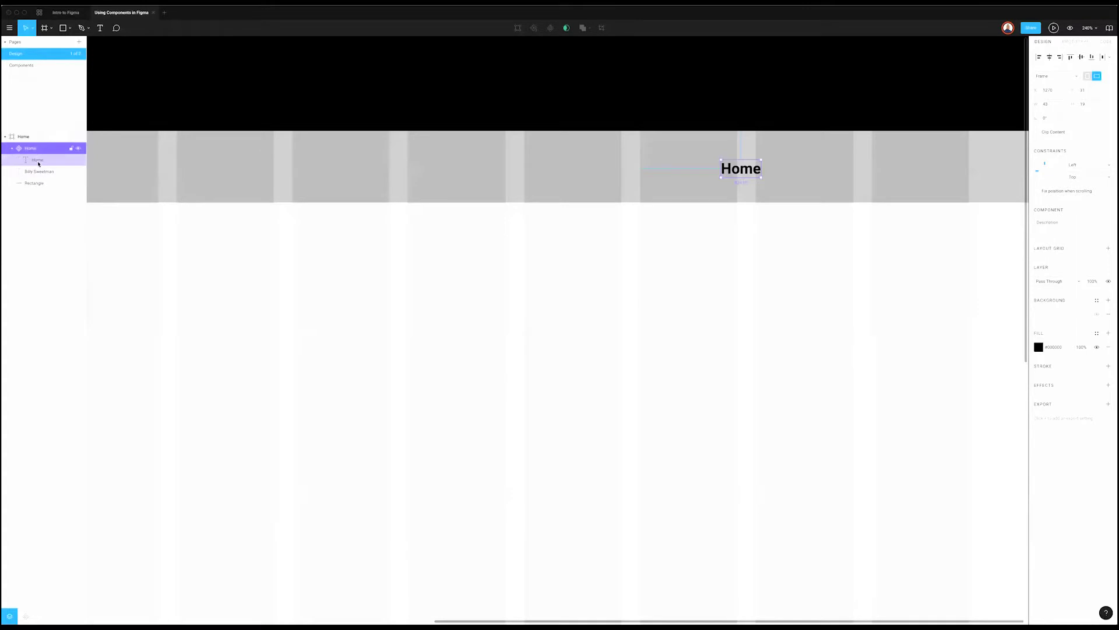
{"action": "left_click", "coordinate": [38, 161]}
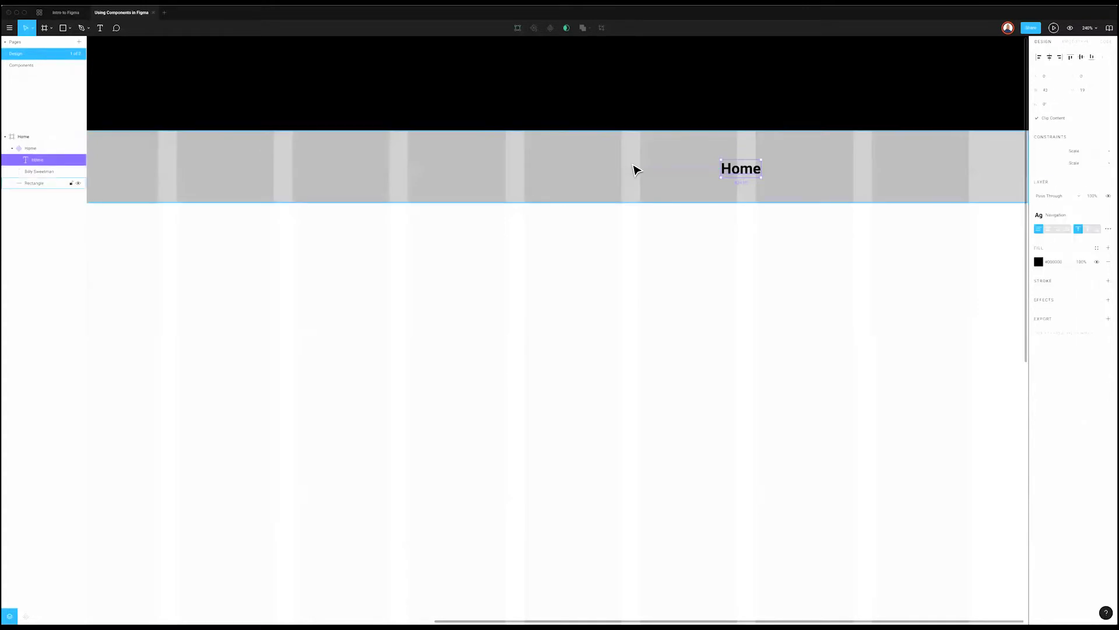
Step: Draw a rectangle around Home and nest it inside the component behind the text
{"action": "key", "text": "r"}
{"action": "left_click_drag", "start_coordinate": [665, 129], "coordinate": [816, 202]}
{"action": "mouse_move", "coordinate": [48, 152]}
{"action": "left_mouse_down"}
{"action": "mouse_move", "coordinate": [48, 181]}
{"action": "mouse_move", "coordinate": [44, 171]}
{"action": "left_mouse_up"}
{"action": "left_click", "coordinate": [39, 161]}
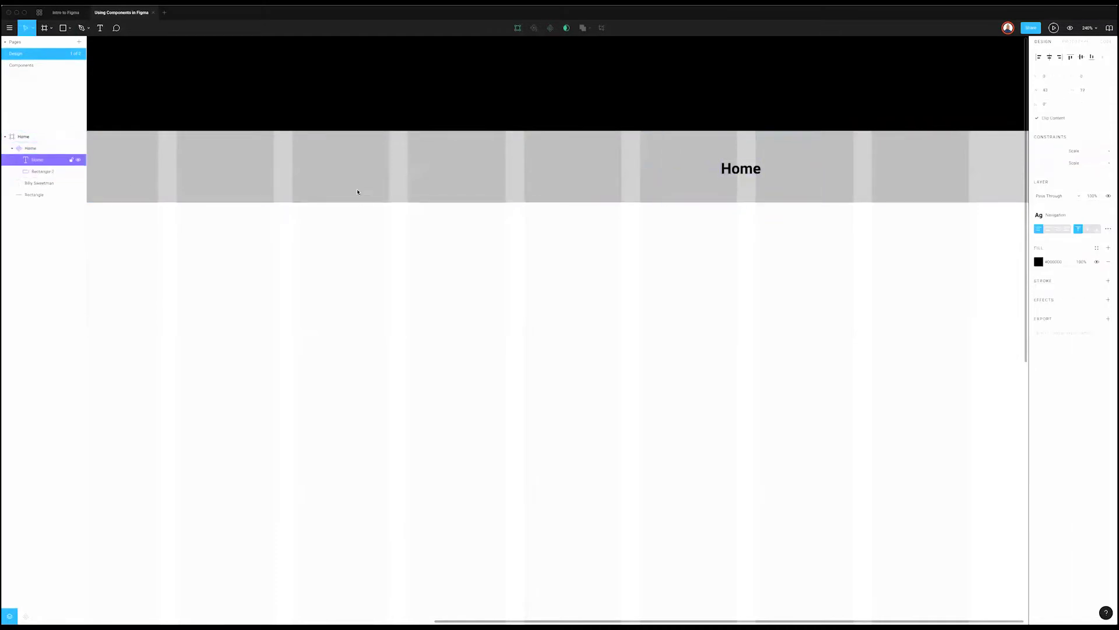
{"action": "left_click", "coordinate": [768, 174]}
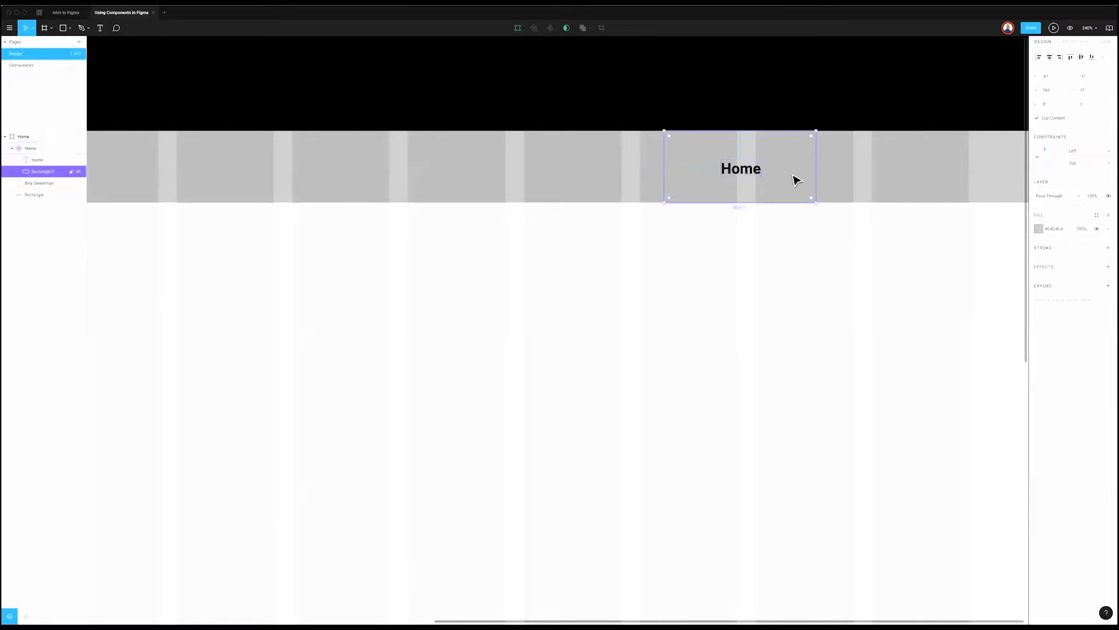
{"action": "key", "text": "Escape"}
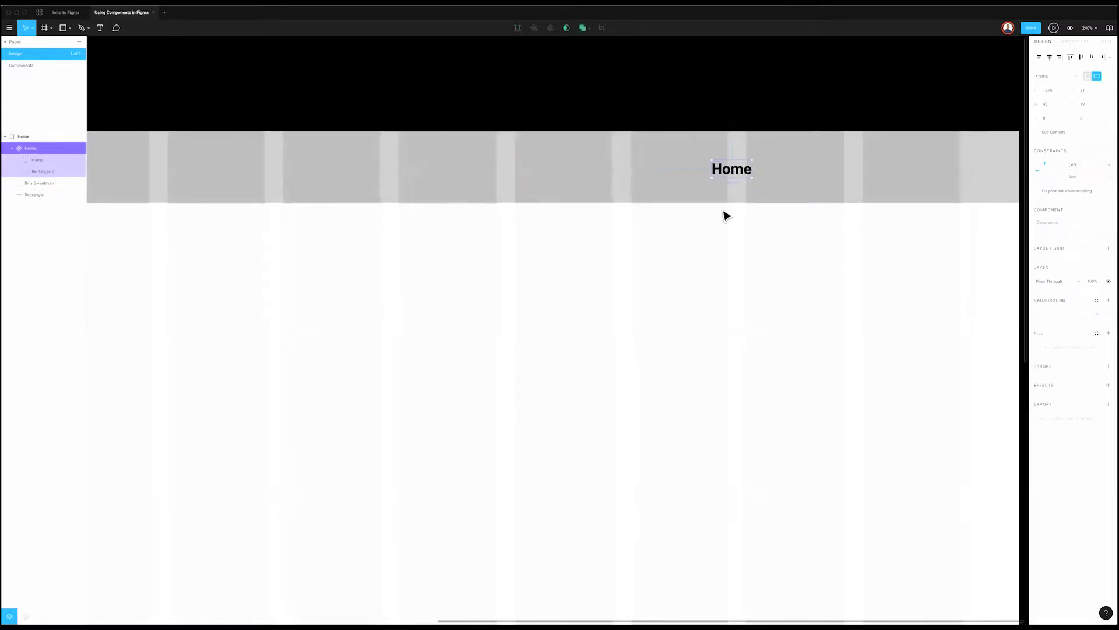
Step: Rename the Home component to 'Navigation'
{"action": "scroll", "coordinate": [358, 103], "scroll_direction": "right", "scroll_amount": 2}
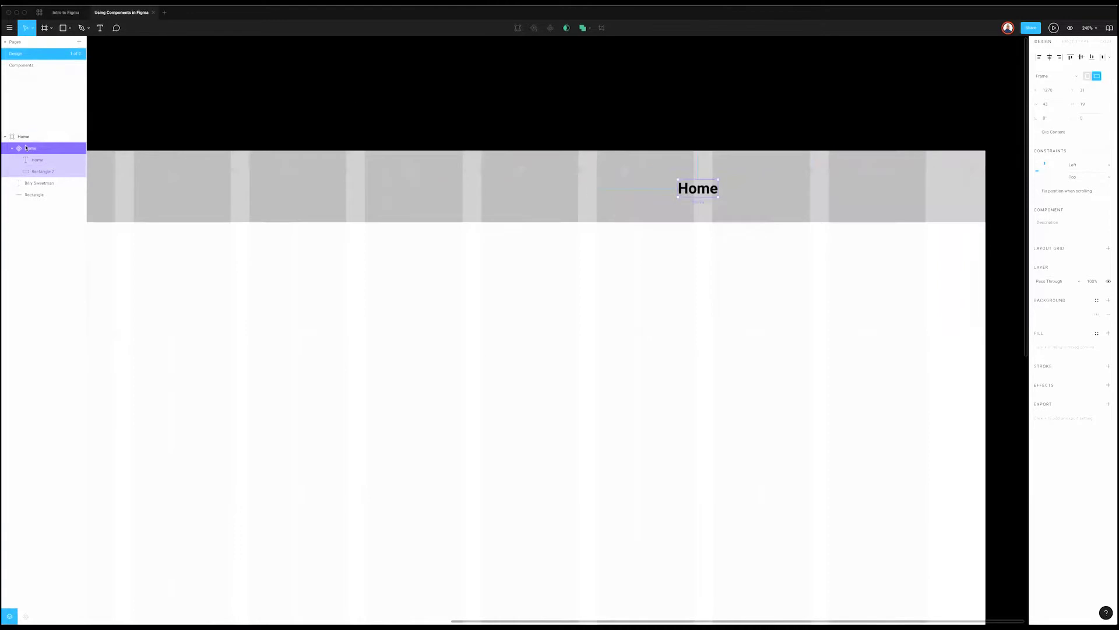
{"action": "type", "text": "Navigation"}
{"action": "double_click", "coordinate": [35, 148]}
{"action": "key", "text": "Return"}
{"action": "double_click", "coordinate": [707, 196]}
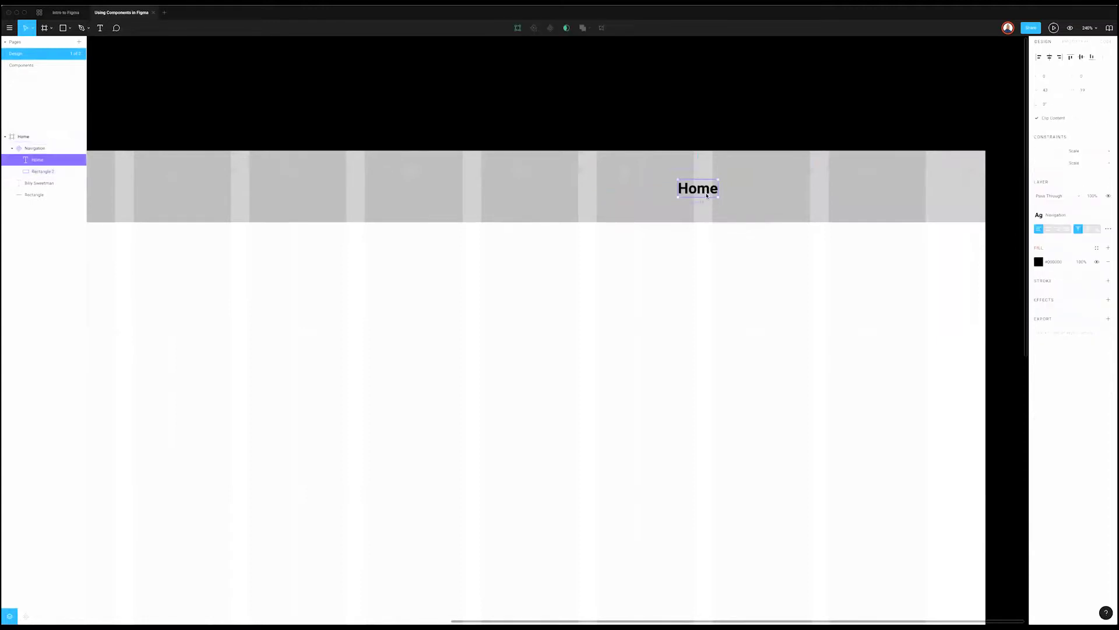
{"action": "key", "text": "Escape"}
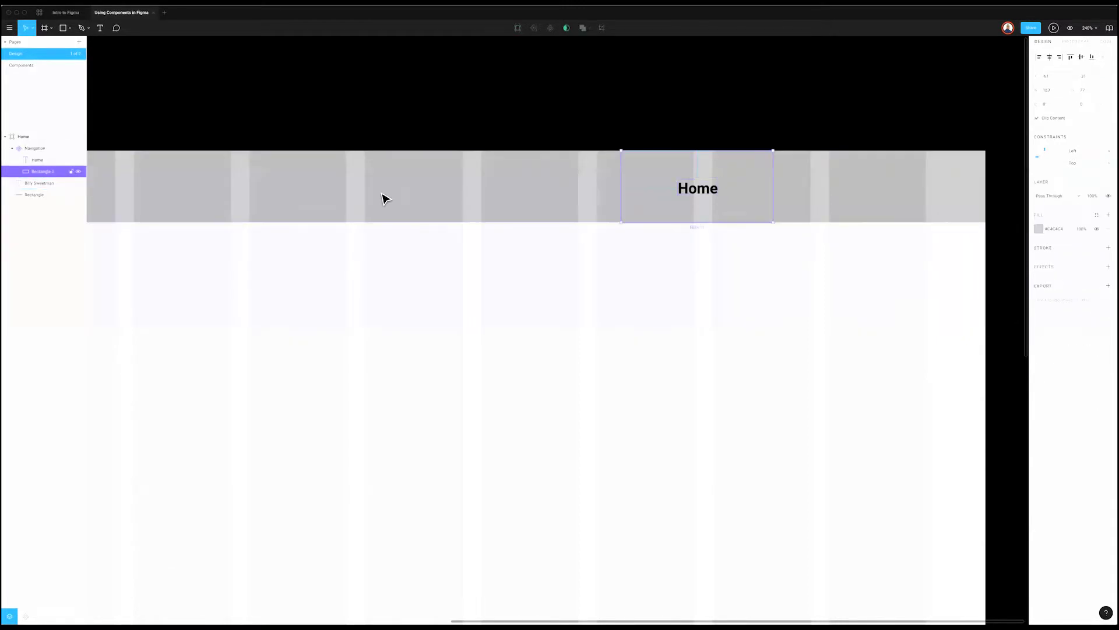
Step: Extend Navigation's top and bottom to the header edges and widen it both sides of Home
{"action": "left_click_drag", "start_coordinate": [703, 157], "coordinate": [704, 151]}
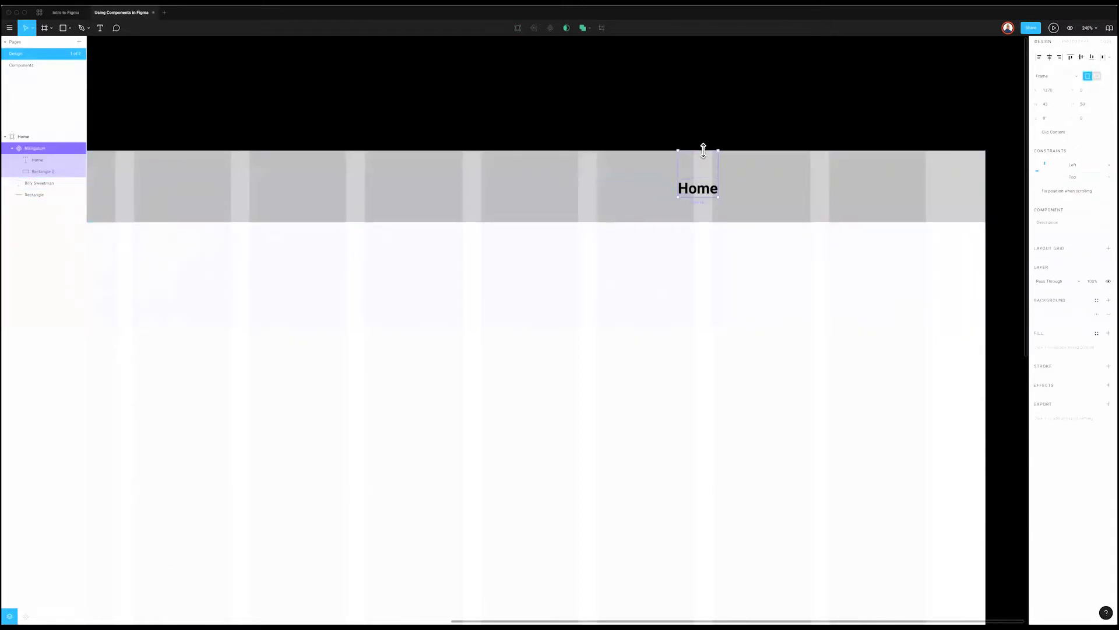
{"action": "left_click_drag", "start_coordinate": [718, 175], "coordinate": [773, 188]}
{"action": "left_click_drag", "start_coordinate": [637, 174], "coordinate": [621, 174]}
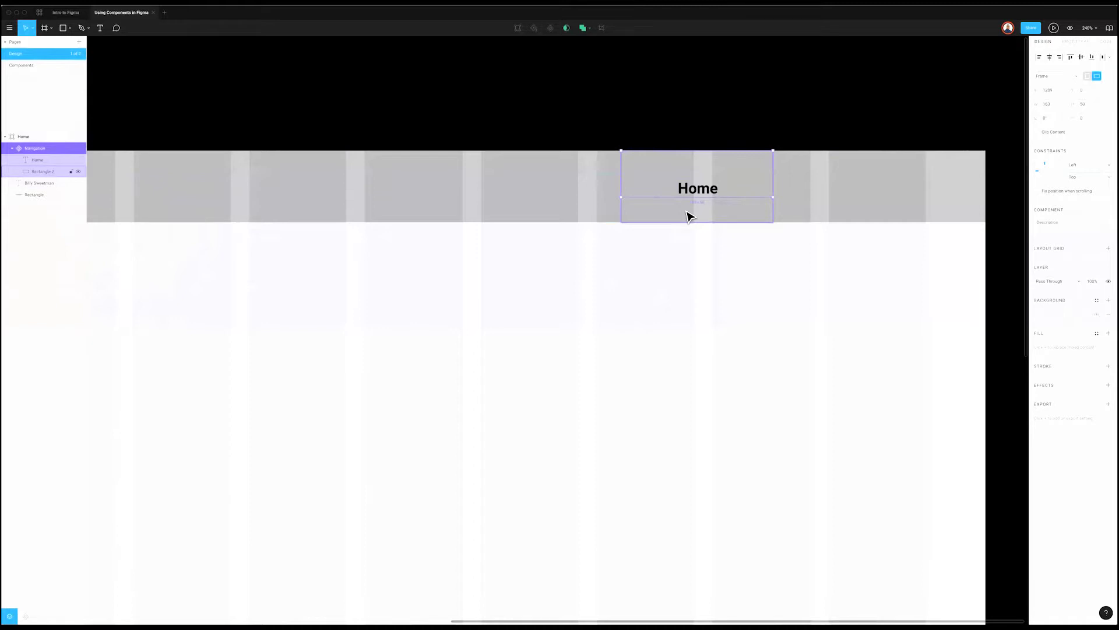
{"action": "left_click_drag", "start_coordinate": [720, 196], "coordinate": [721, 226]}
{"action": "left_click", "coordinate": [36, 161]}
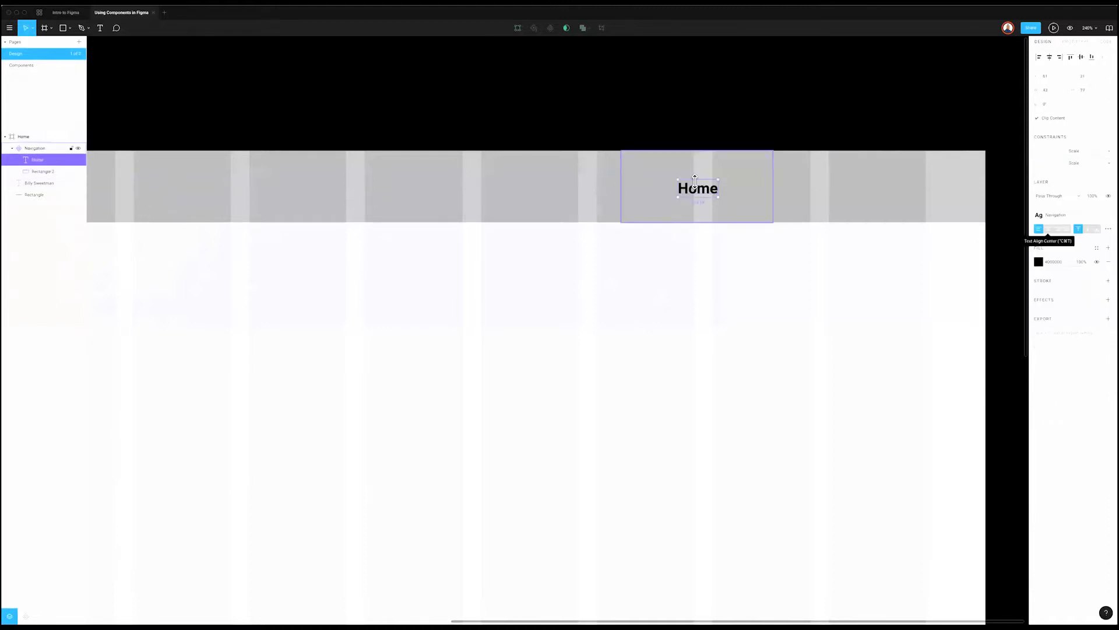
{"action": "left_click", "coordinate": [713, 169]}
{"action": "scroll", "coordinate": [712, 169], "scroll_direction": "up", "scroll_amount": 5}
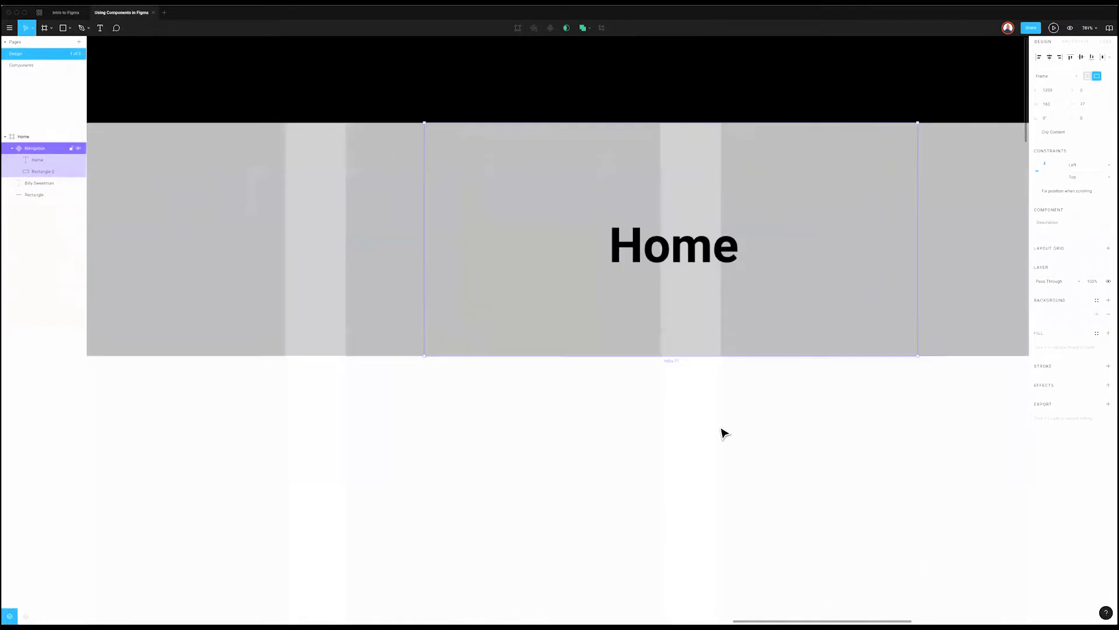
{"action": "key", "text": "Escape"}
{"action": "left_click", "coordinate": [690, 251]}
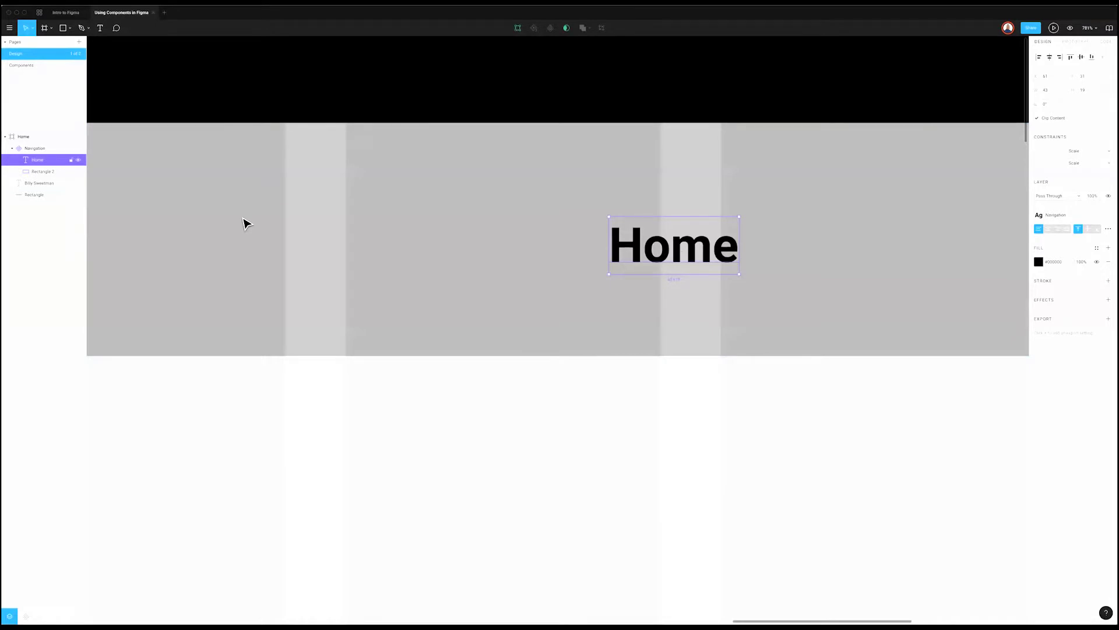
{"action": "key", "text": "shift+Return"}
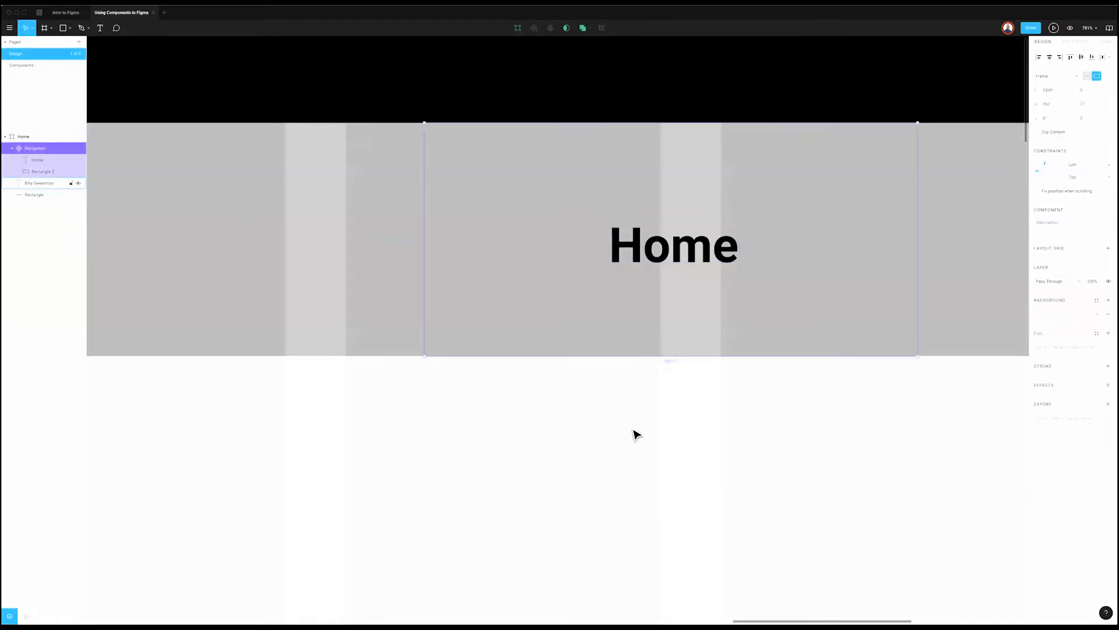
{"action": "scroll", "coordinate": [634, 432], "scroll_direction": "down", "scroll_amount": 5}
Step: Place a copy of Navigation further right and relabel it 'This is home'
{"action": "left_click_drag", "start_coordinate": [568, 374], "coordinate": [787, 369]}
{"action": "double_click", "coordinate": [784, 367]}
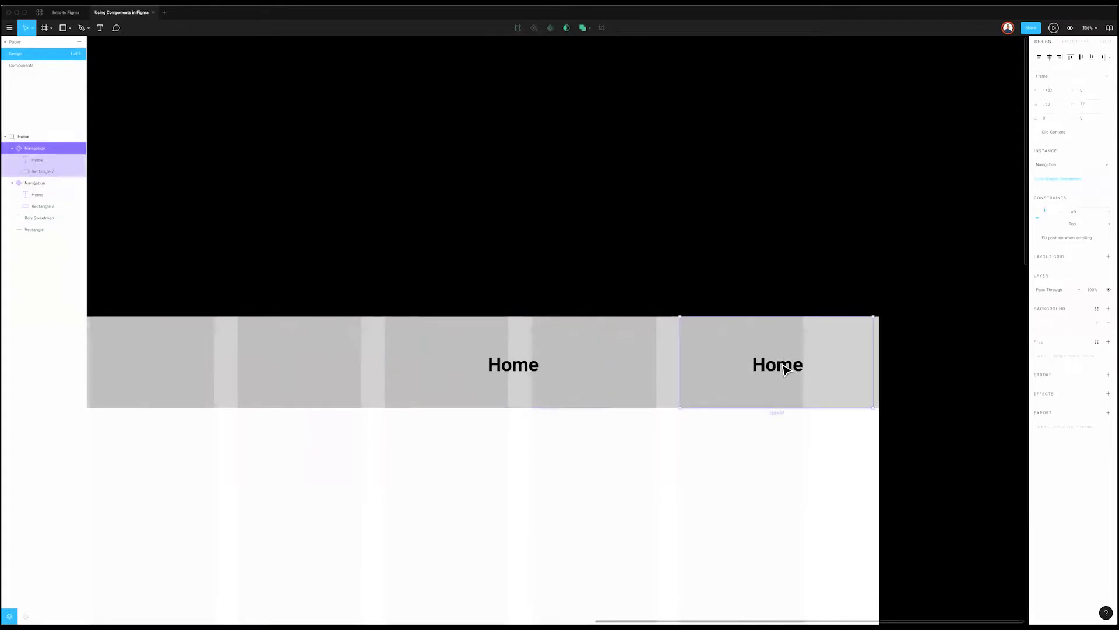
{"action": "double_click", "coordinate": [782, 368]}
{"action": "type", "text": "This is home"}
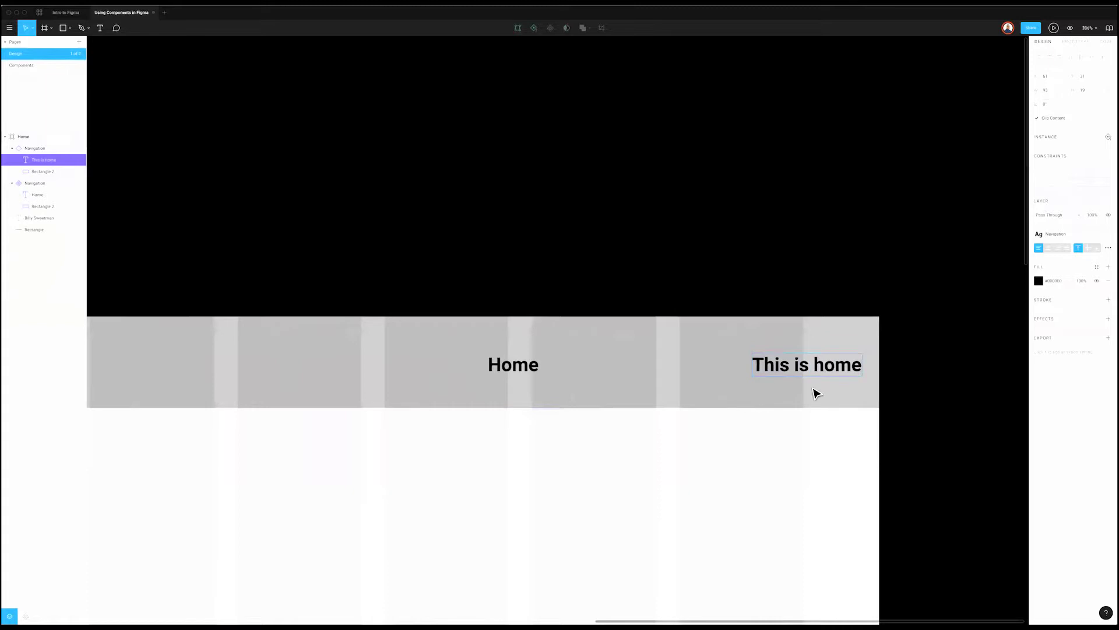
{"action": "key", "text": "Escape"}
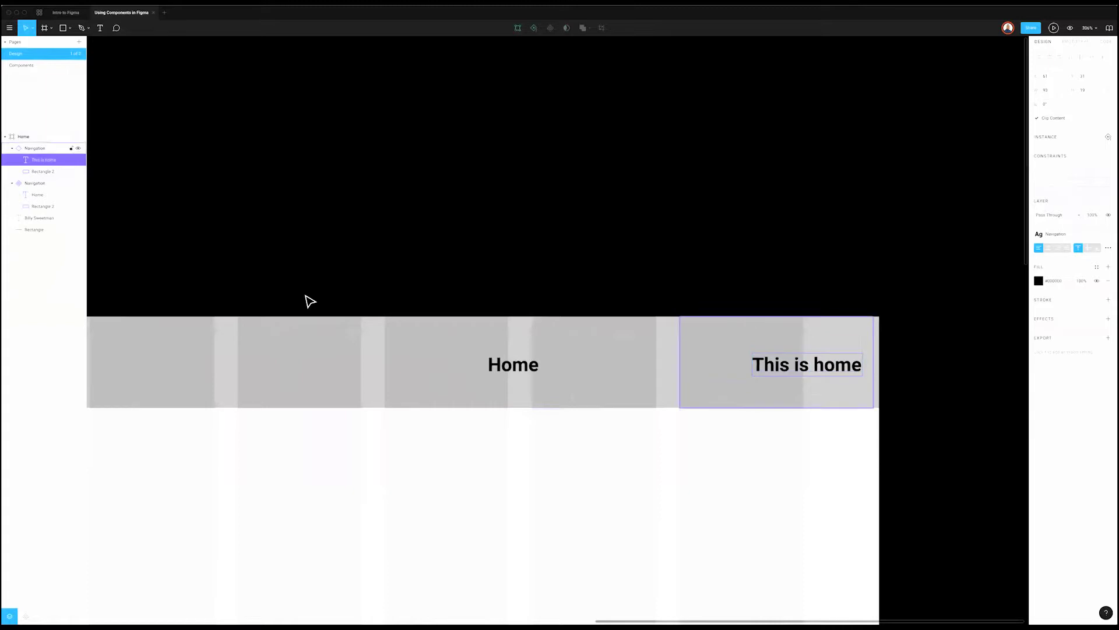
Step: Test-narrow the 'This is home' nav item, then undo the resize
{"action": "double_click", "coordinate": [500, 365]}
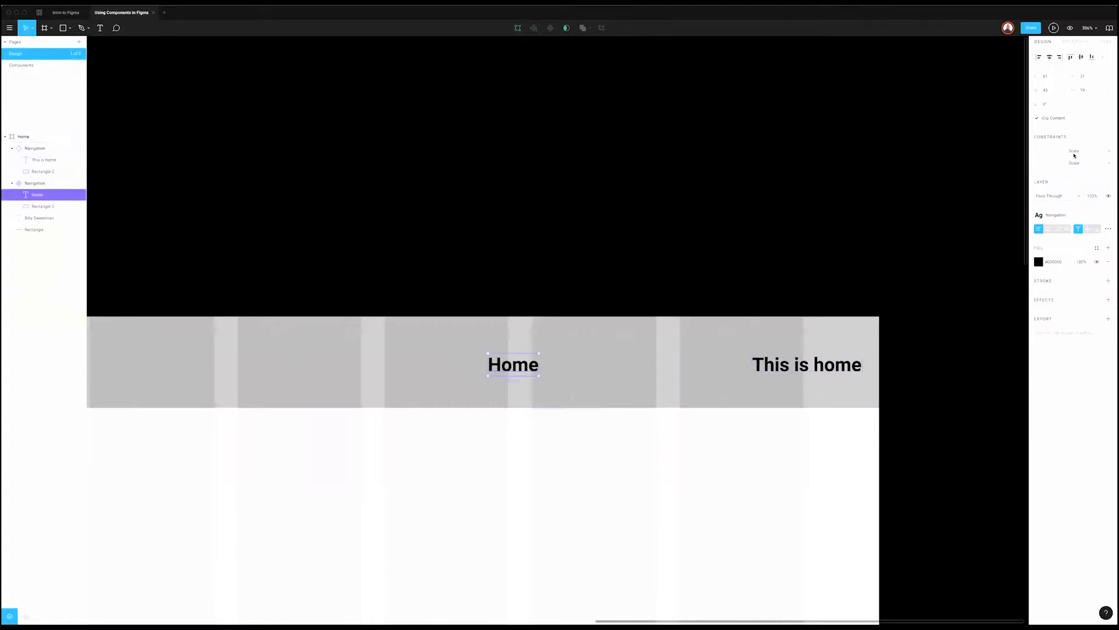
{"action": "left_click", "coordinate": [805, 379]}
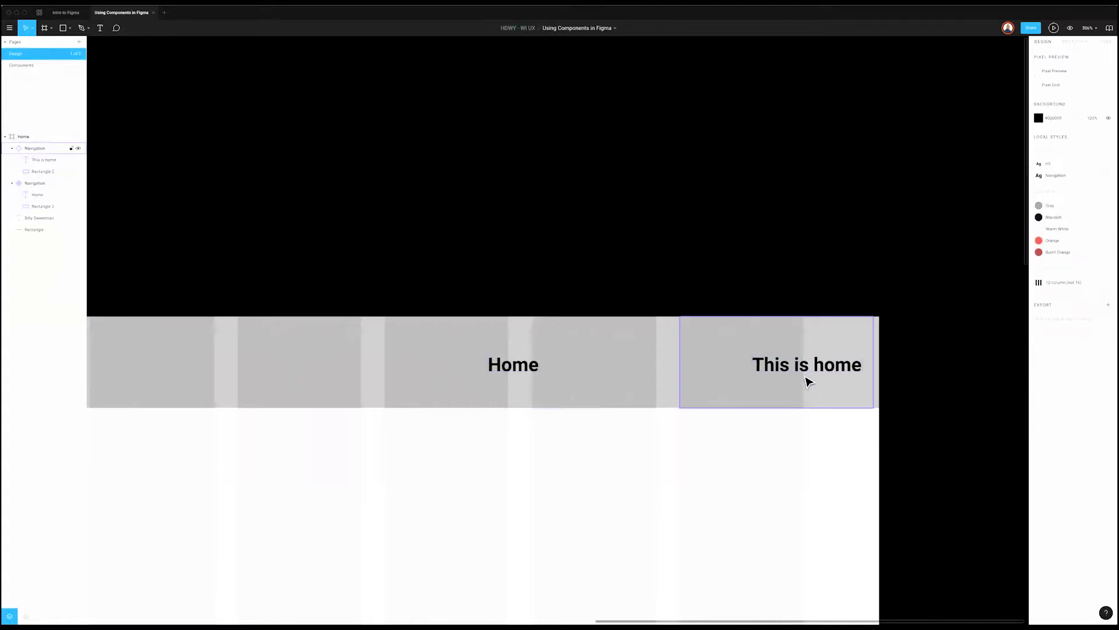
{"action": "scroll", "coordinate": [802, 289], "scroll_direction": "up", "scroll_amount": 1}
{"action": "mouse_move", "coordinate": [683, 387]}
{"action": "left_mouse_down"}
{"action": "mouse_move", "coordinate": [827, 386]}
{"action": "mouse_move", "coordinate": [663, 380]}
{"action": "left_mouse_up"}
{"action": "key", "text": "ctrl+z"}
{"action": "key", "text": "ctrl+z"}
{"action": "key", "text": "ctrl+z"}
{"action": "key", "text": "ctrl+z"}
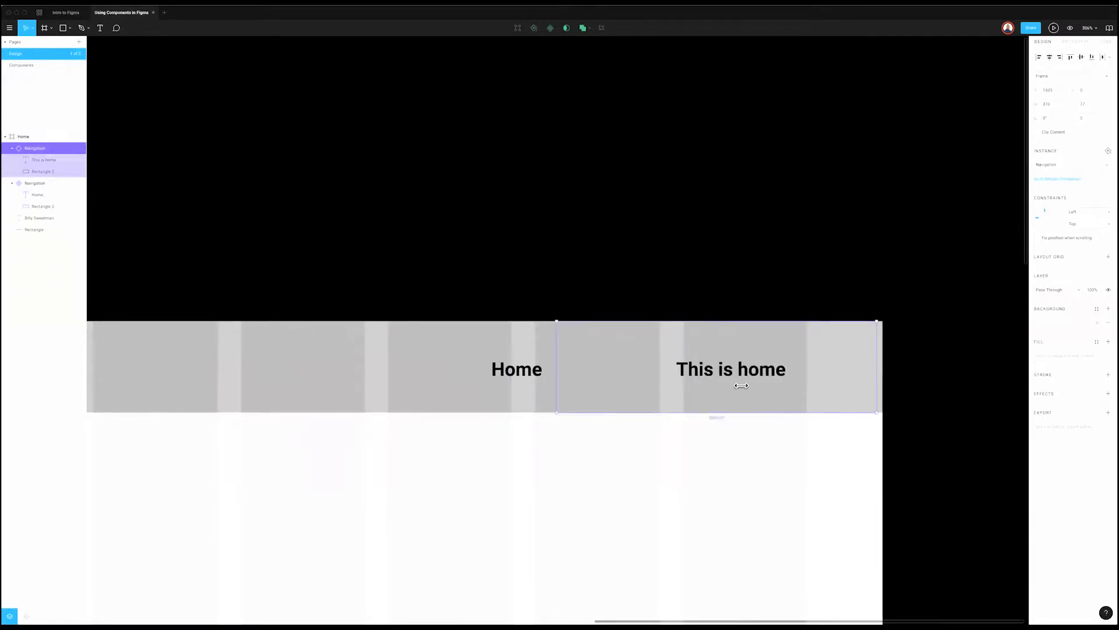
Step: Set the Home text's horizontal constraint to Center
{"action": "left_click", "coordinate": [537, 376]}
{"action": "left_click", "coordinate": [538, 376]}
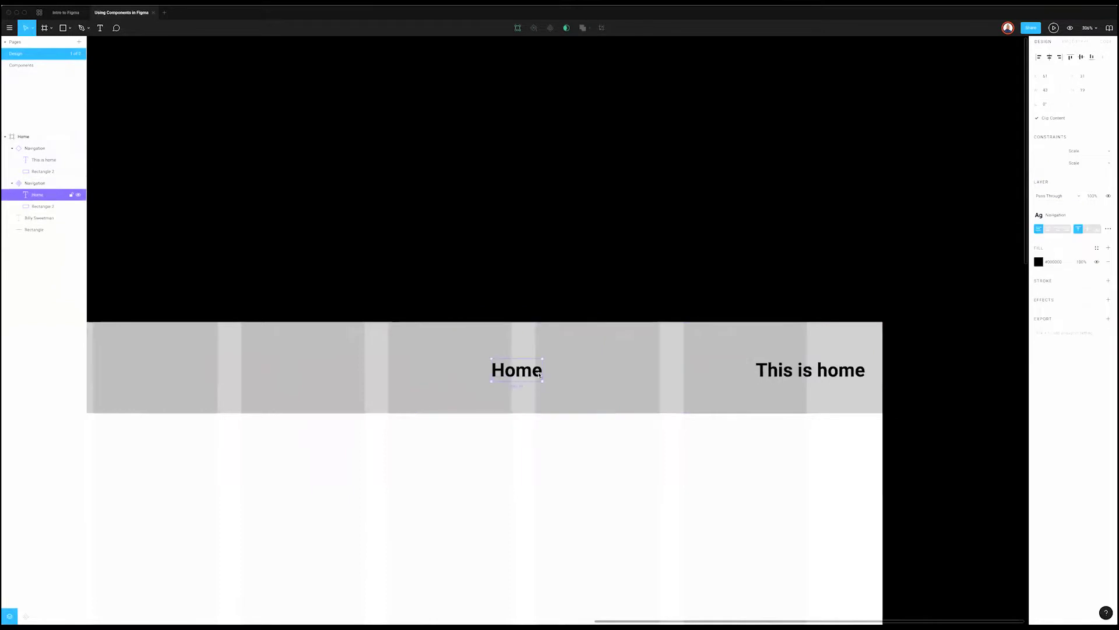
{"action": "left_click", "coordinate": [1087, 153]}
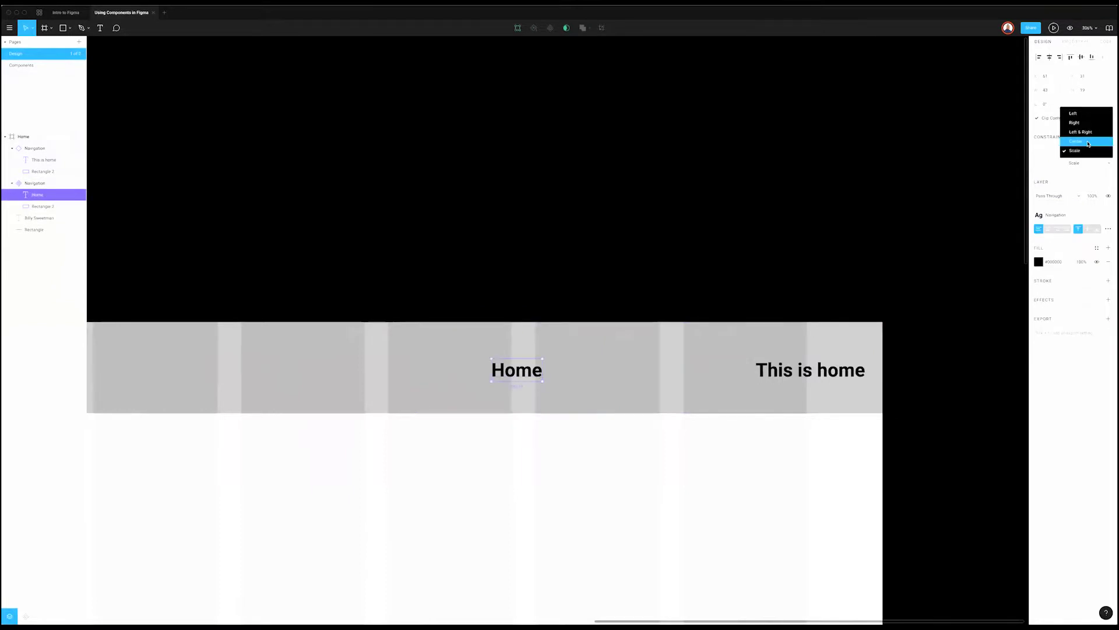
{"action": "left_click", "coordinate": [1088, 144]}
{"action": "left_click", "coordinate": [1084, 163]}
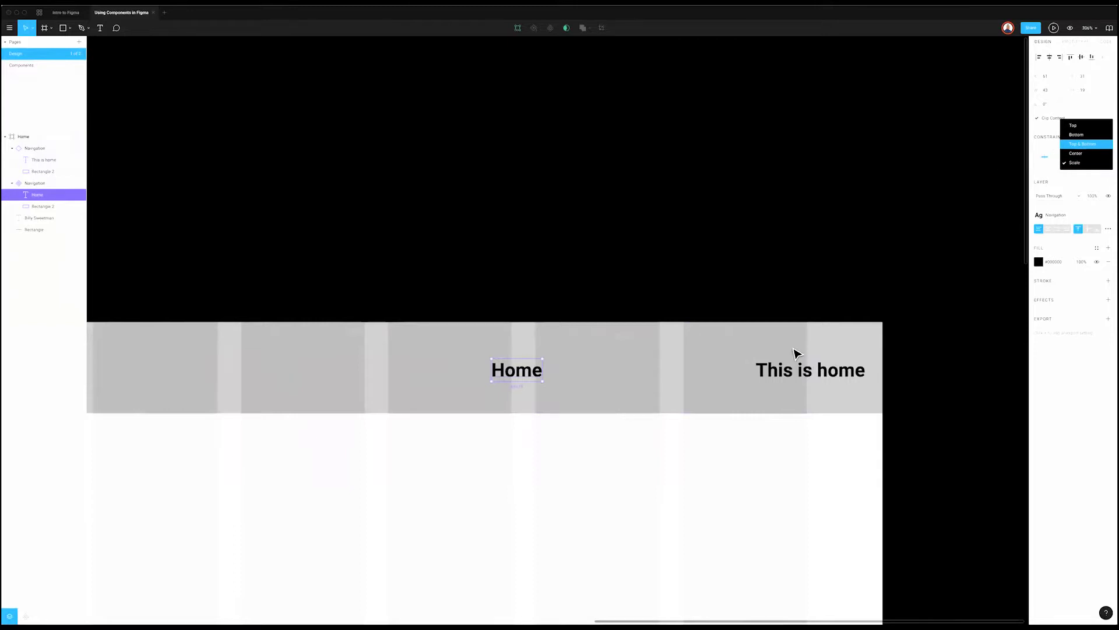
{"action": "key", "text": "Escape"}
{"action": "key", "text": "Escape"}
Step: Check the 'This is home' item's text, deleting it and restoring it with undo
{"action": "left_click", "coordinate": [872, 364]}
{"action": "left_click", "coordinate": [850, 375]}
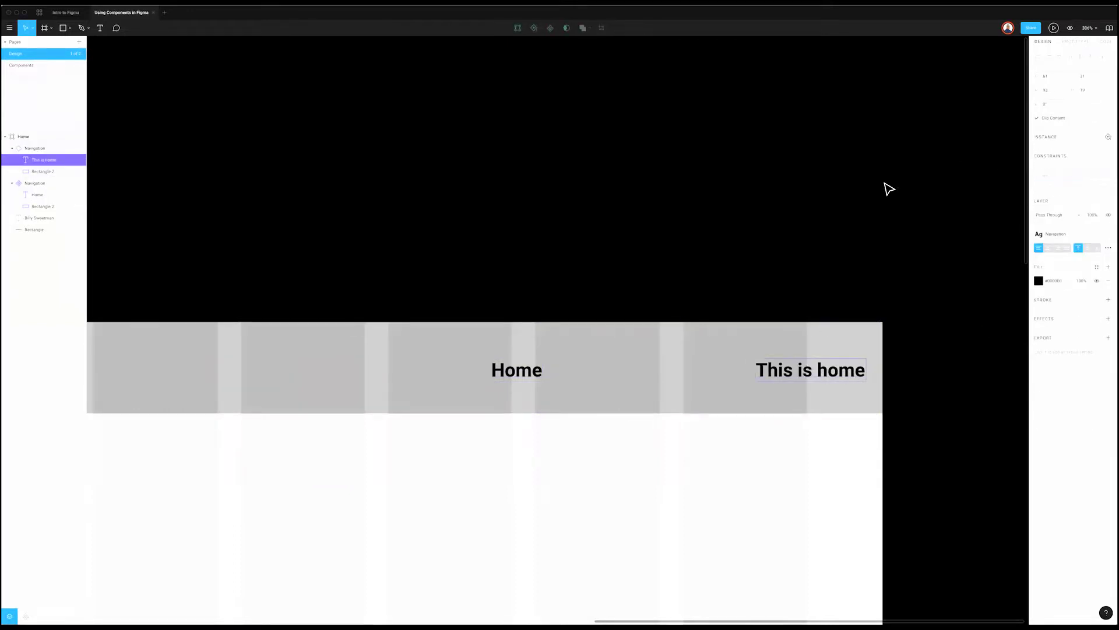
{"action": "left_click", "coordinate": [855, 295]}
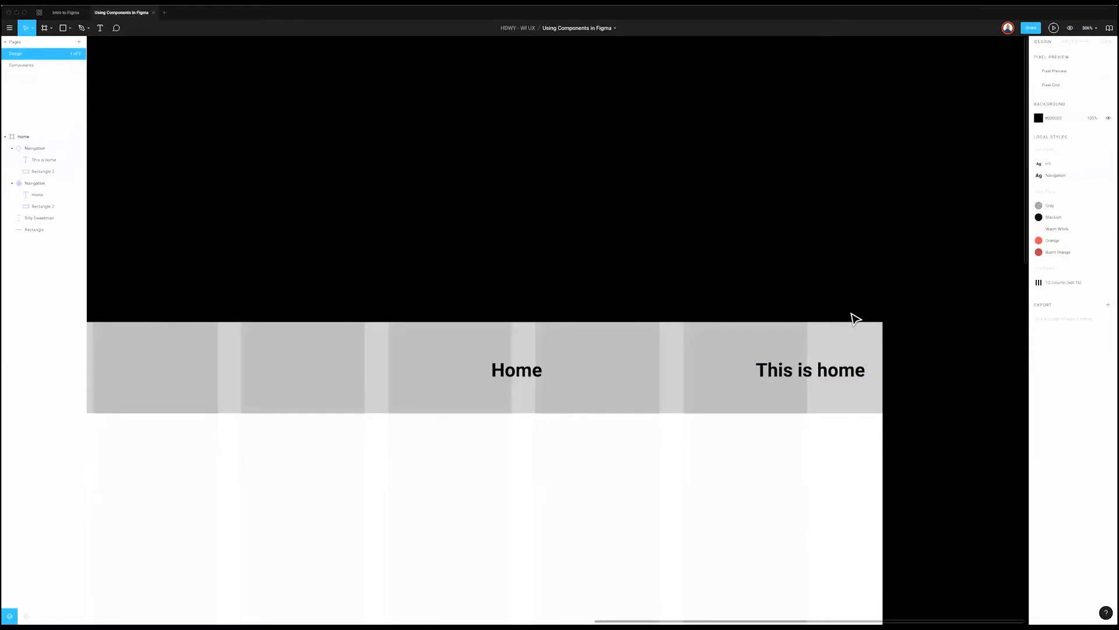
{"action": "left_click", "coordinate": [796, 368]}
{"action": "left_click", "coordinate": [797, 368]}
{"action": "key", "text": "Delete"}
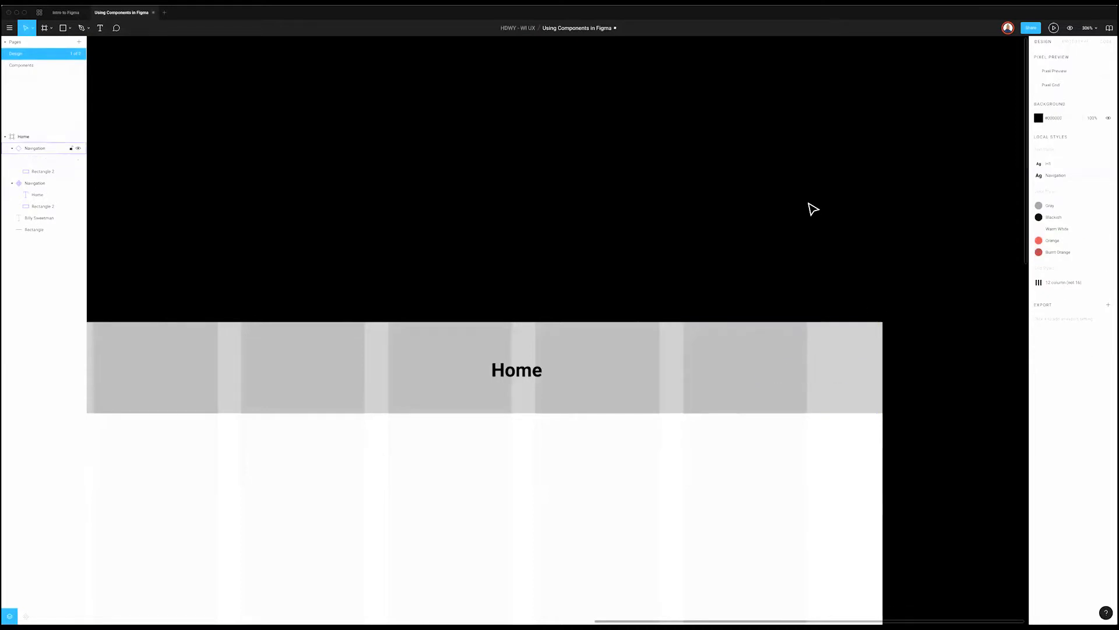
{"action": "key", "text": "ctrl+z"}
{"action": "left_click", "coordinate": [822, 348]}
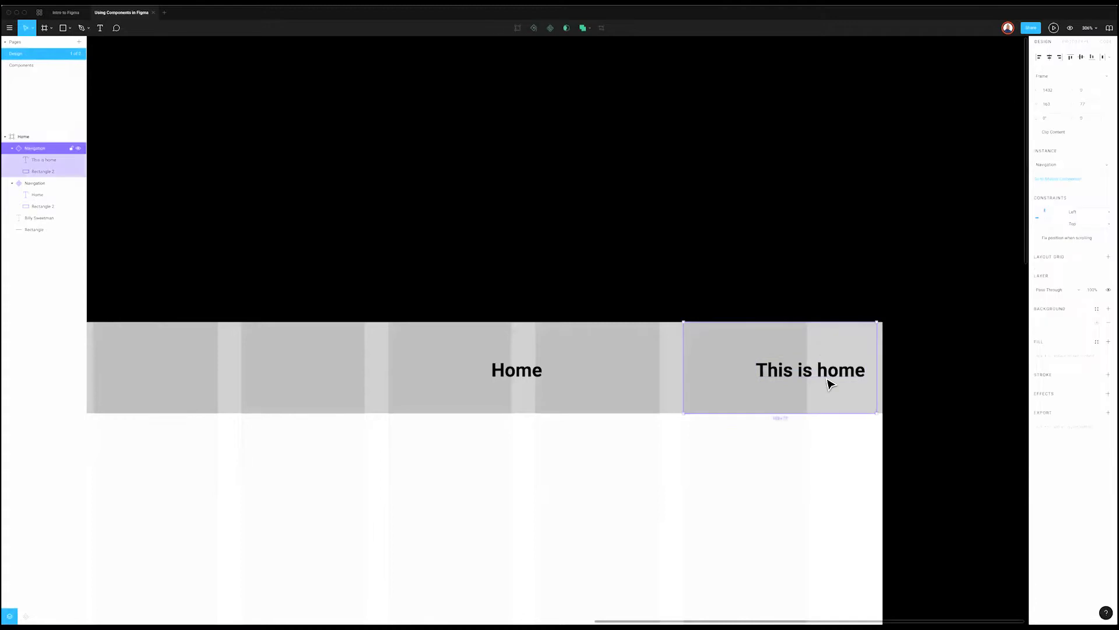
Step: Switch briefly to the Intro to Figma file and back, then reselect the Home text
{"action": "double_click", "coordinate": [523, 376]}
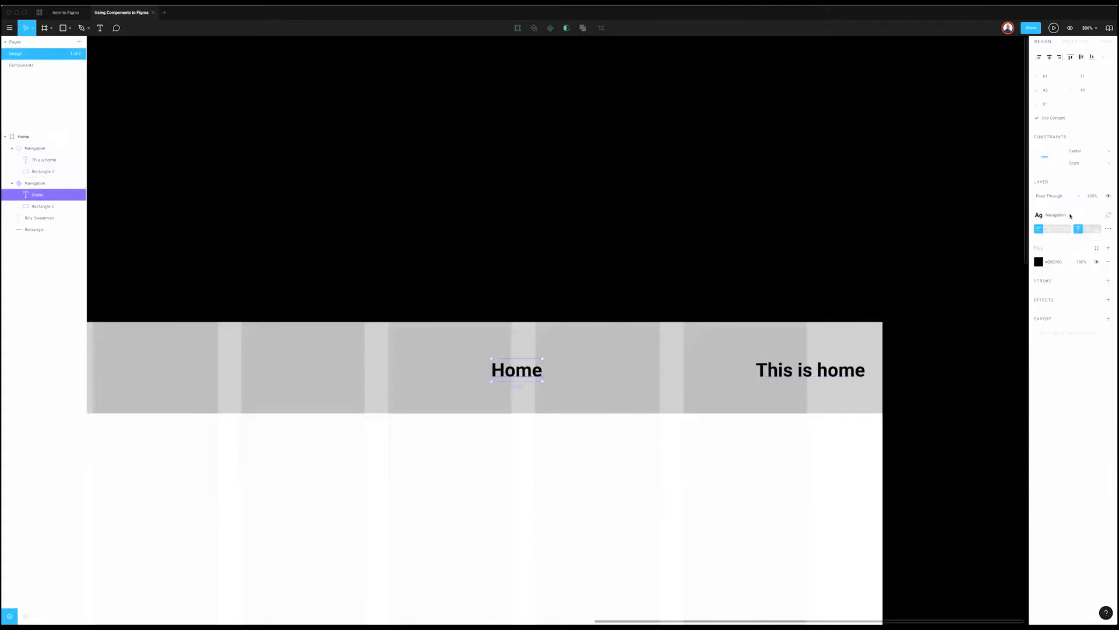
{"action": "left_click", "coordinate": [268, 137]}
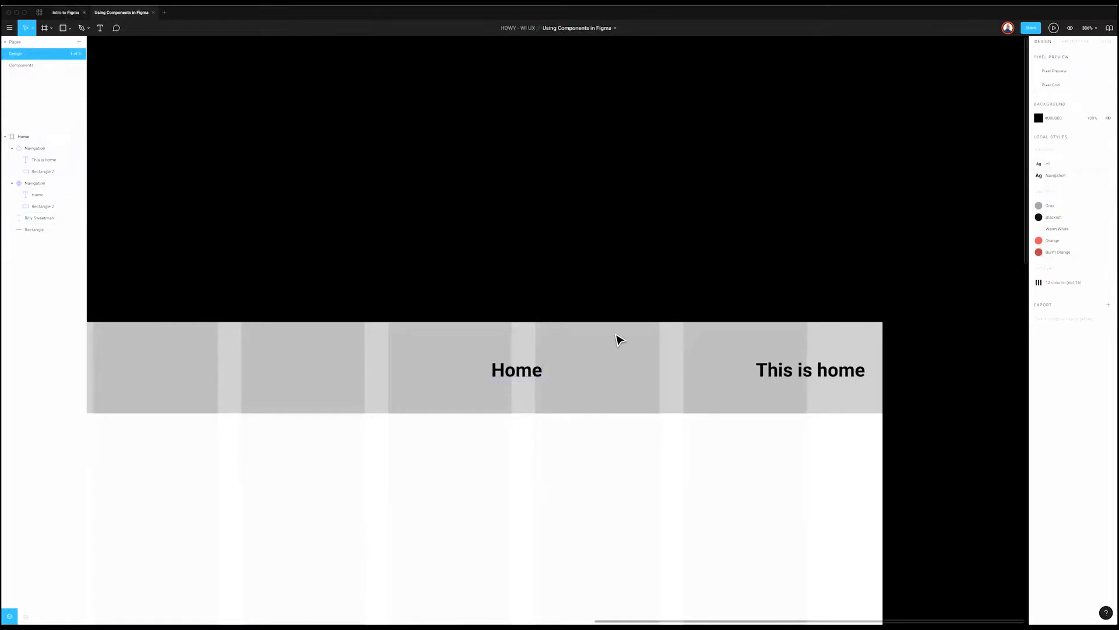
{"action": "key", "text": "ctrl+shift+Tab"}
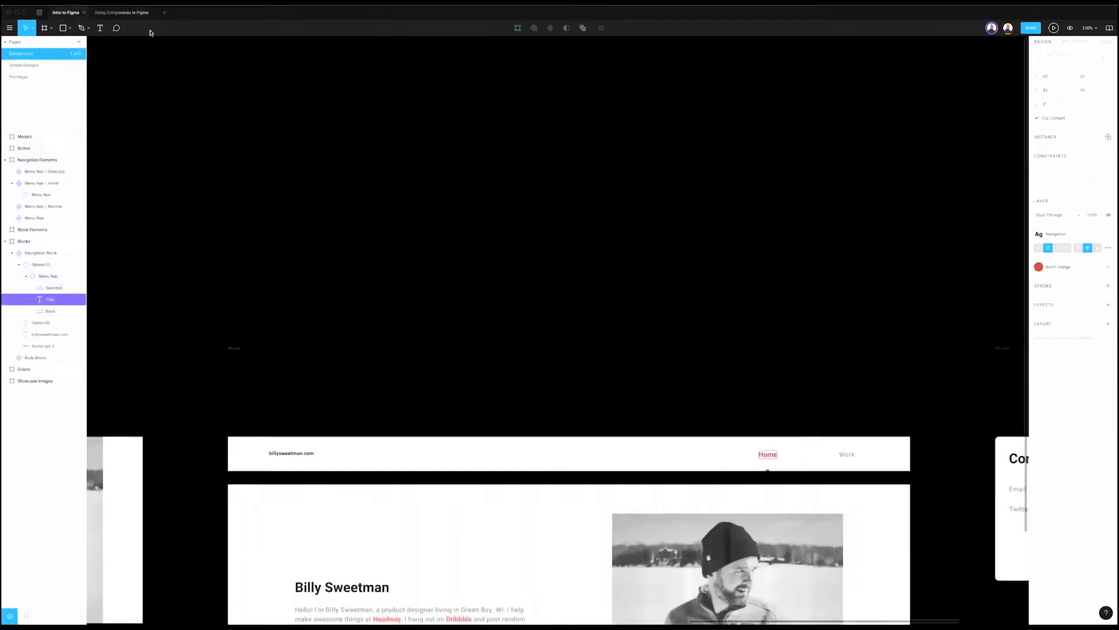
{"action": "key", "text": "ctrl+Tab"}
{"action": "double_click", "coordinate": [513, 369]}
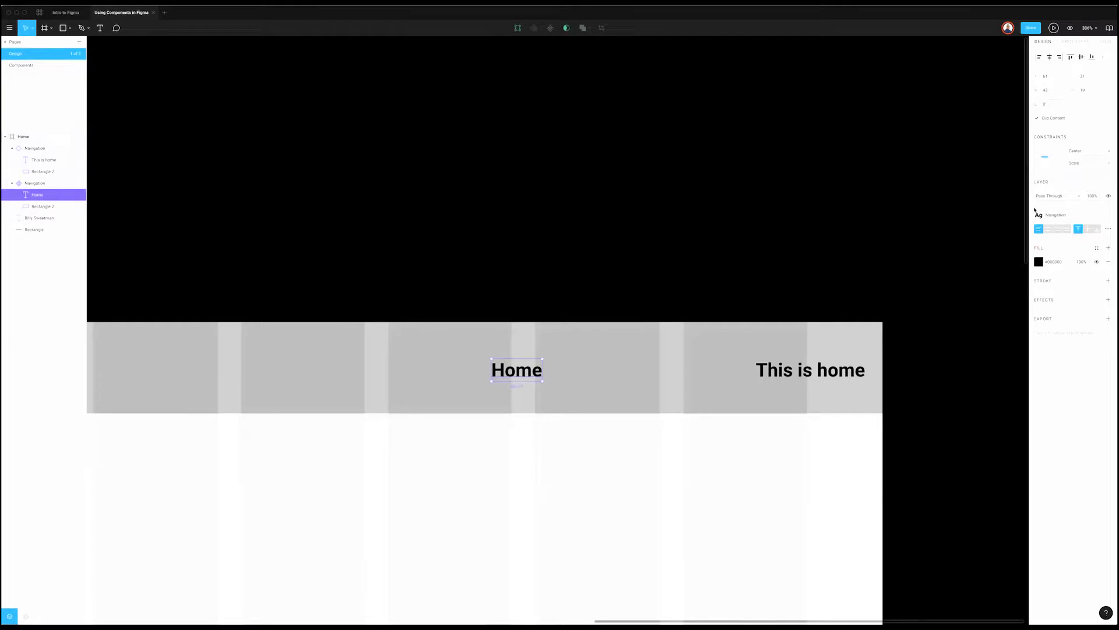
Step: Keep the Home text's horizontal constraint at Center and make its text box a fixed size
{"action": "left_click", "coordinate": [1076, 153]}
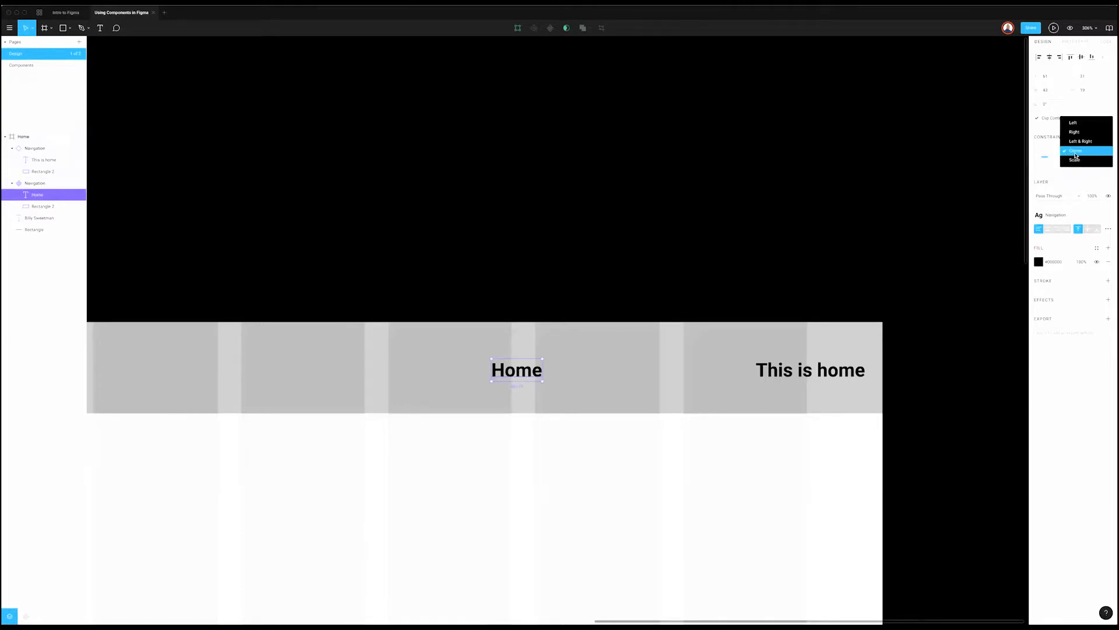
{"action": "left_click", "coordinate": [1076, 153]}
{"action": "left_click", "coordinate": [1109, 230]}
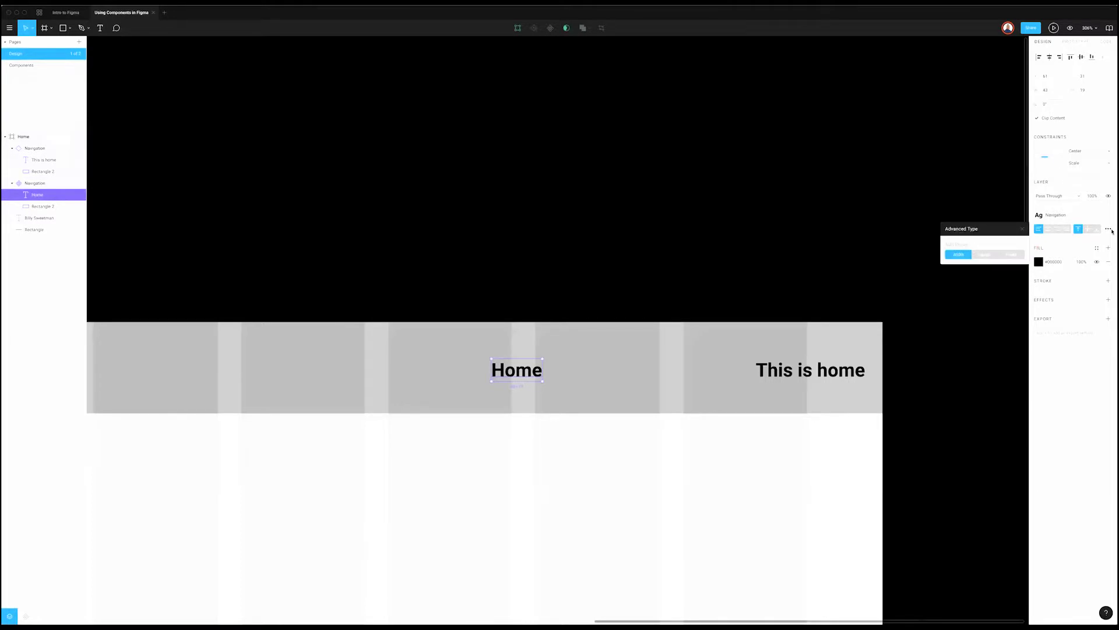
{"action": "left_click", "coordinate": [1011, 254]}
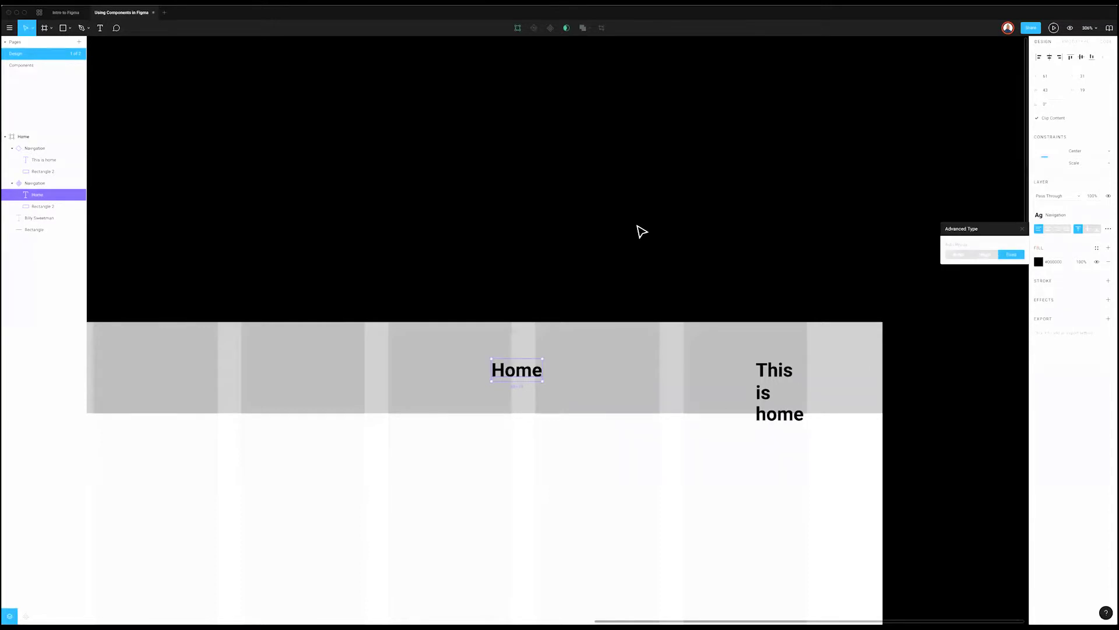
{"action": "key", "text": "Escape"}
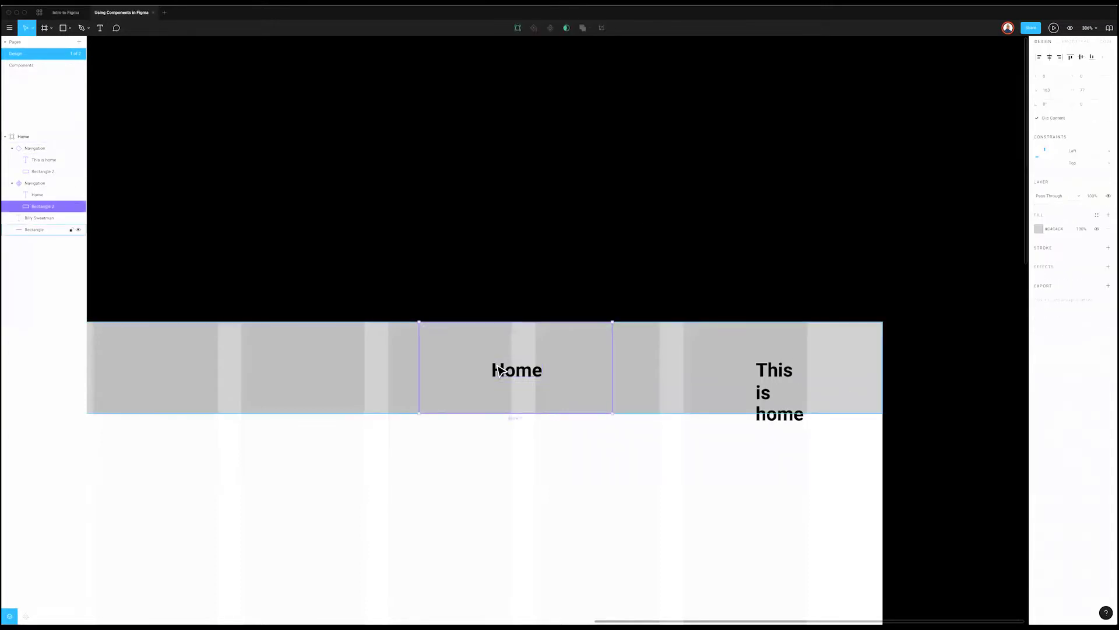
Step: Try Auto Width and Auto Height on the Home text, then reselect it and undo
{"action": "left_click", "coordinate": [822, 379]}
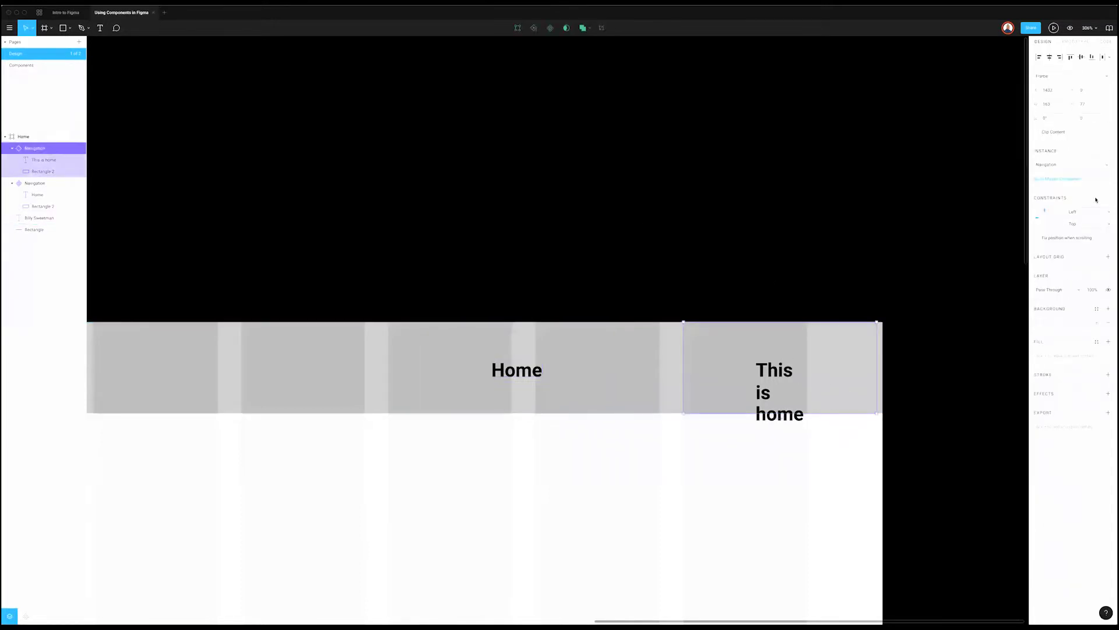
{"action": "double_click", "coordinate": [770, 370]}
{"action": "left_click", "coordinate": [526, 370]}
{"action": "left_click", "coordinate": [1108, 229]}
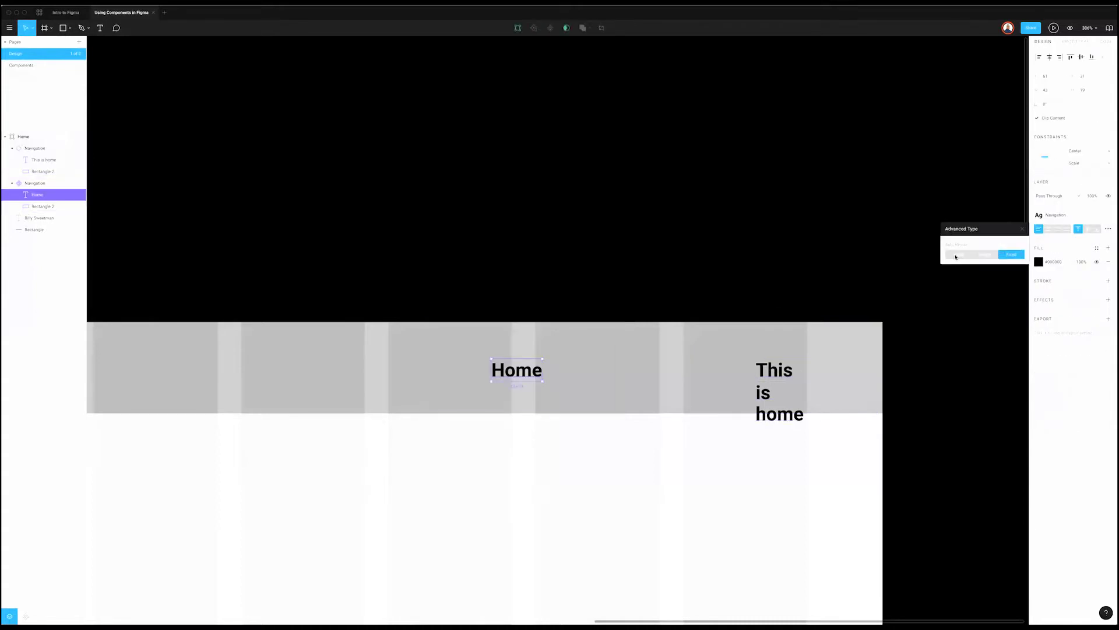
{"action": "left_click", "coordinate": [968, 255]}
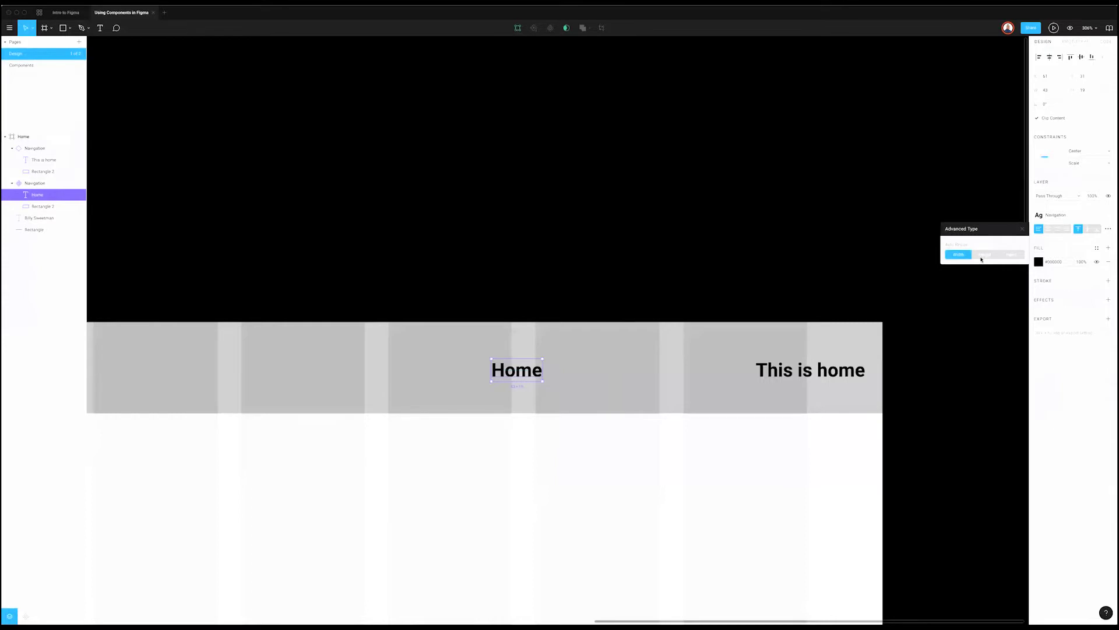
{"action": "left_click", "coordinate": [984, 255]}
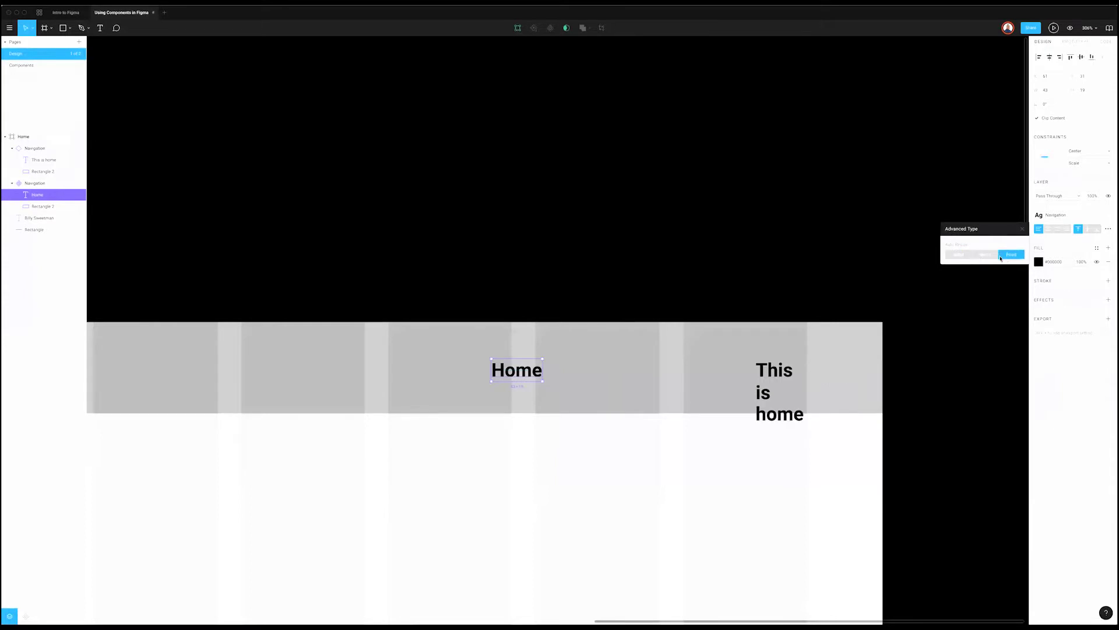
{"action": "left_click", "coordinate": [597, 359]}
{"action": "left_click", "coordinate": [537, 373]}
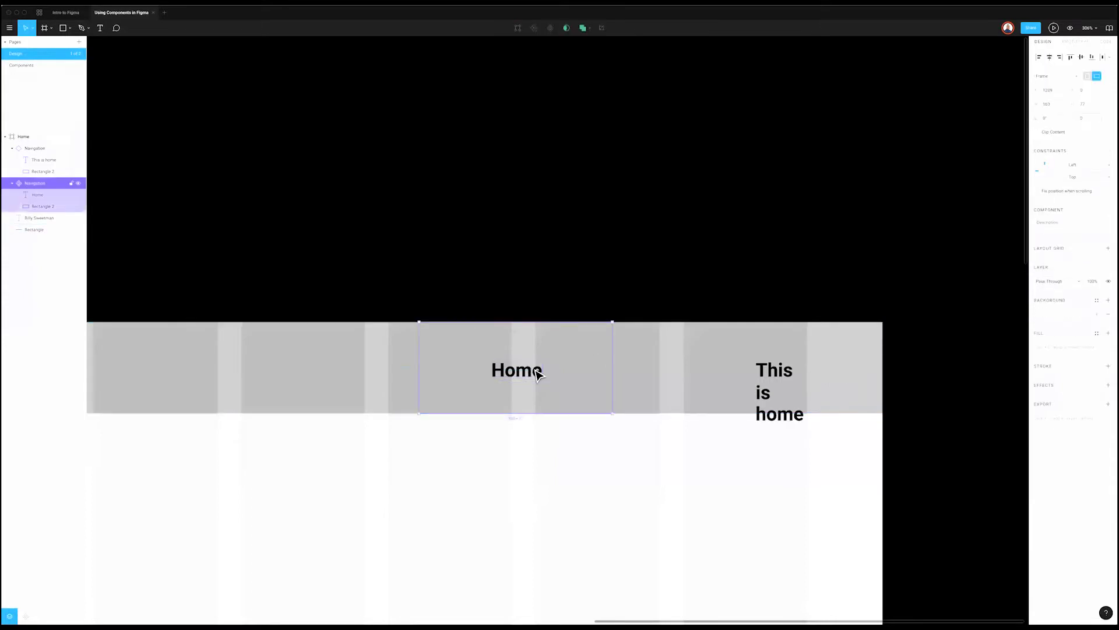
{"action": "double_click", "coordinate": [536, 373]}
{"action": "key", "text": "ctrl+z"}
Step: Widen the Home text box on the right and leftward across its cell, then reselect it
{"action": "left_click_drag", "start_coordinate": [541, 374], "coordinate": [600, 369]}
{"action": "left_click_drag", "start_coordinate": [491, 370], "coordinate": [442, 370]}
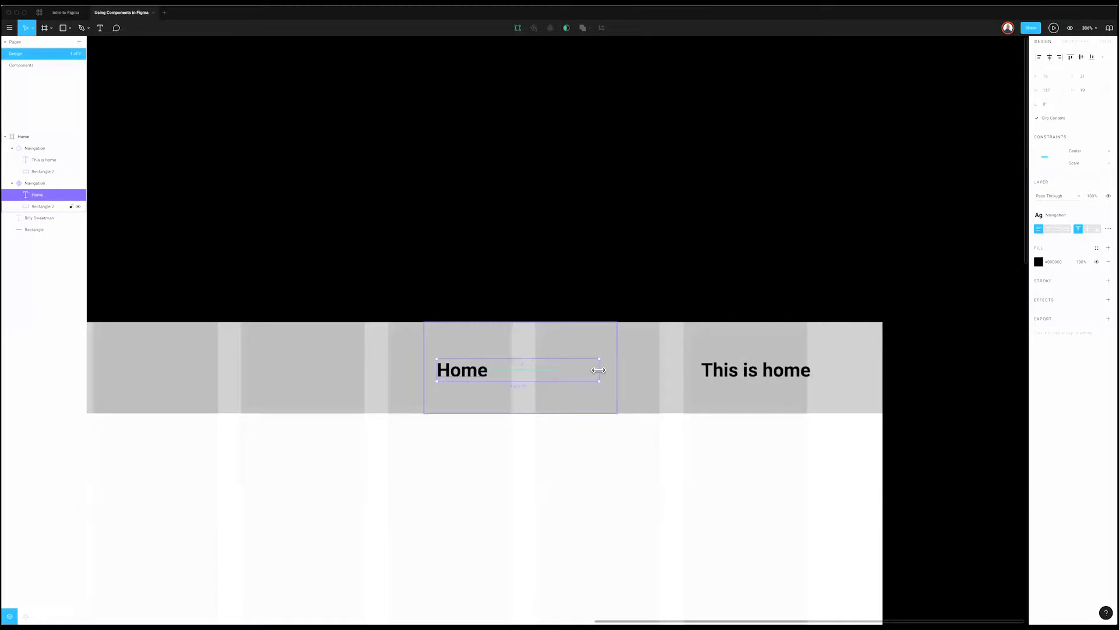
{"action": "left_click", "coordinate": [560, 344]}
{"action": "left_click", "coordinate": [39, 198]}
Step: Draw a thin vertical rectangle beside Home with a black fill at 20% opacity
{"action": "key", "text": "r"}
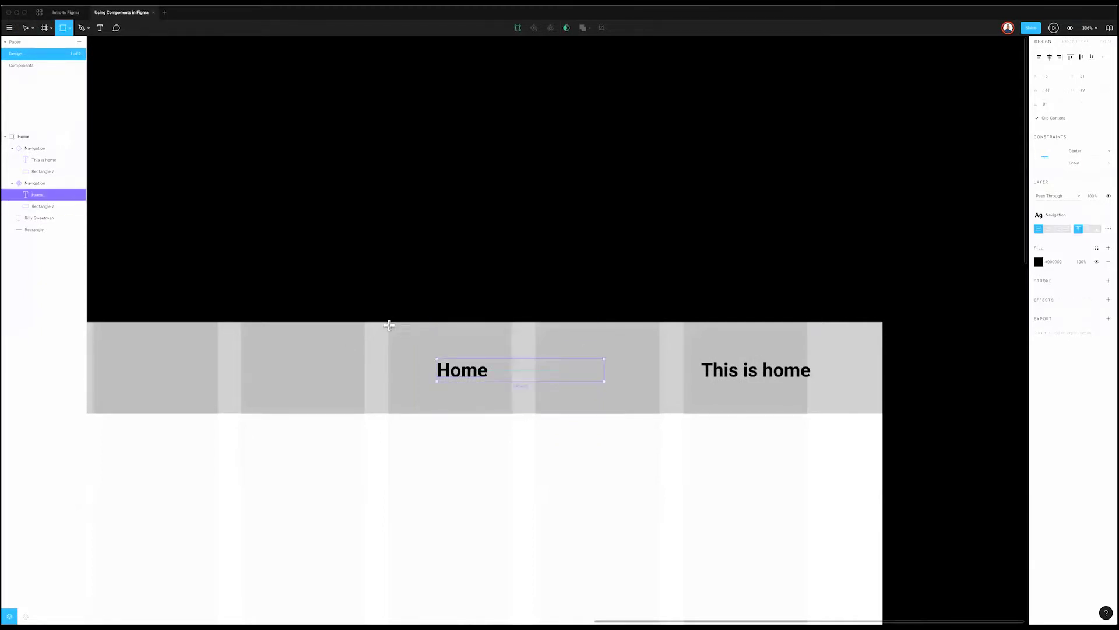
{"action": "left_click_drag", "start_coordinate": [388, 322], "coordinate": [405, 411]}
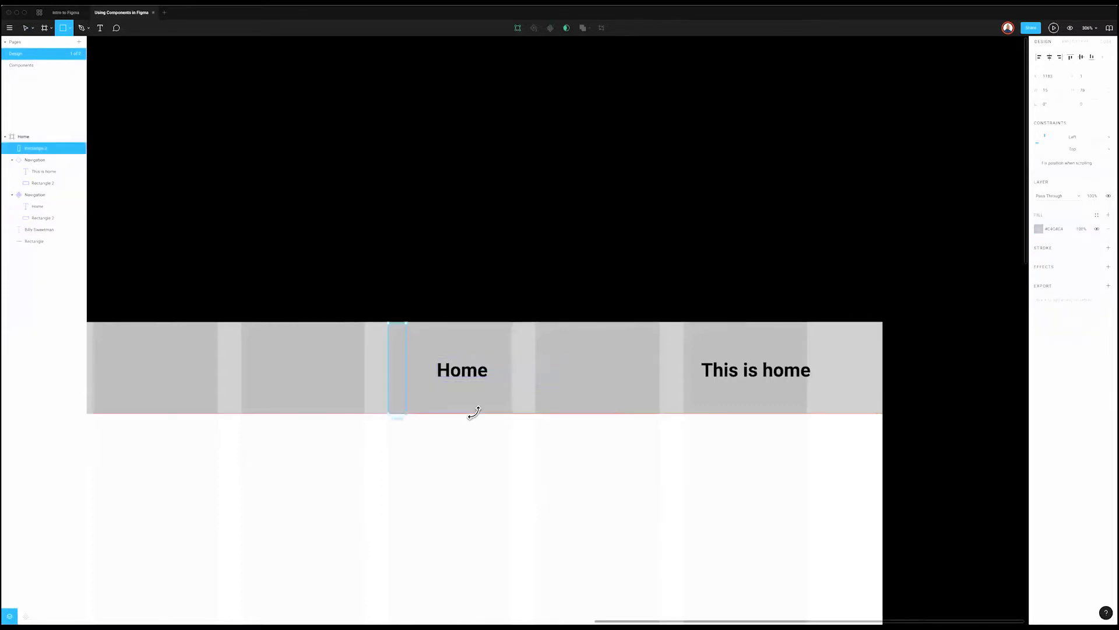
{"action": "left_click", "coordinate": [1039, 229]}
{"action": "left_click_drag", "start_coordinate": [953, 275], "coordinate": [932, 280]}
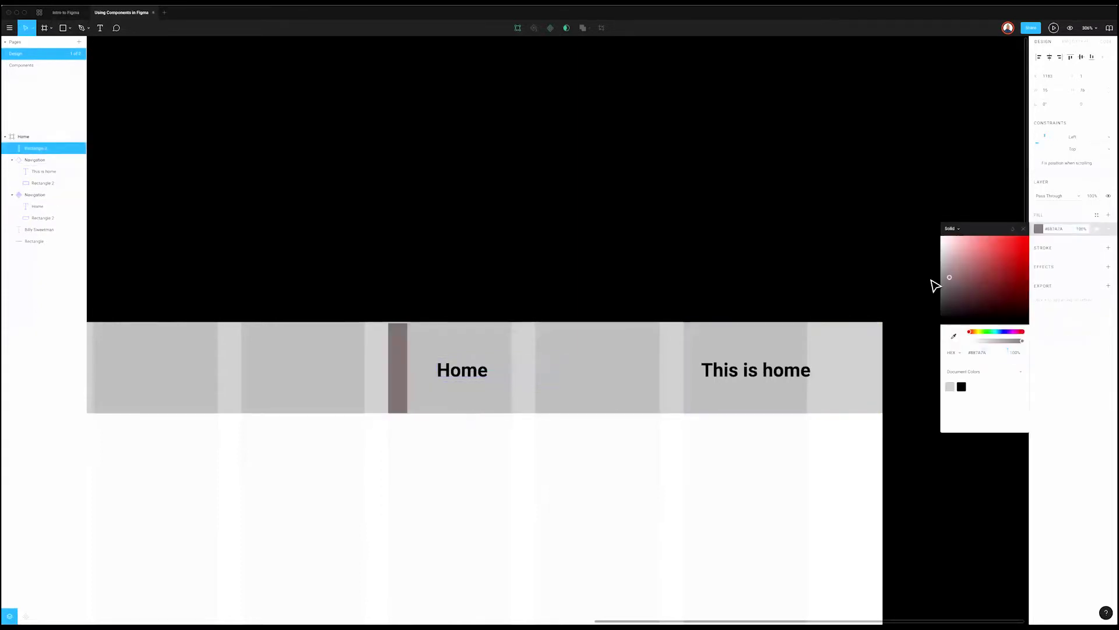
{"action": "left_click_drag", "start_coordinate": [878, 413], "coordinate": [869, 411]}
{"action": "left_click", "coordinate": [702, 264]}
{"action": "left_click", "coordinate": [399, 347]}
{"action": "key", "text": "2"}
{"action": "key", "text": "Escape"}
{"action": "left_click", "coordinate": [401, 359]}
Step: Duplicate the bar to the right, move both into the Navigation component and left-align them
{"action": "left_click_drag", "start_coordinate": [401, 360], "coordinate": [576, 375]}
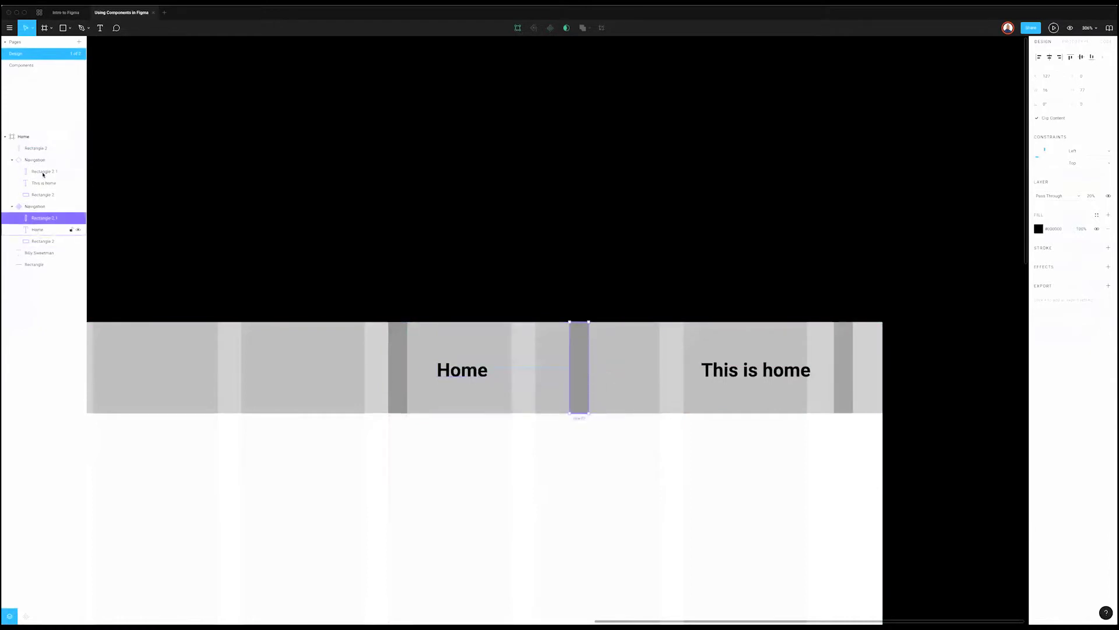
{"action": "left_click", "coordinate": [32, 148]}
{"action": "left_click_drag", "start_coordinate": [39, 187], "coordinate": [36, 229]}
{"action": "left_click", "coordinate": [48, 256], "text": "shift"}
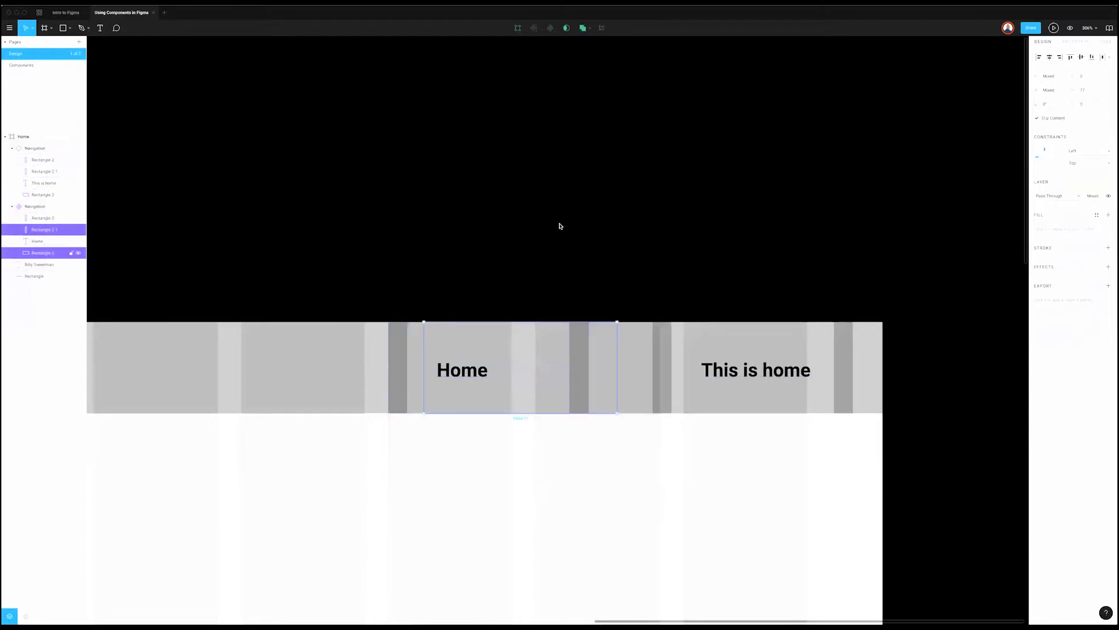
{"action": "left_click", "coordinate": [1037, 58]}
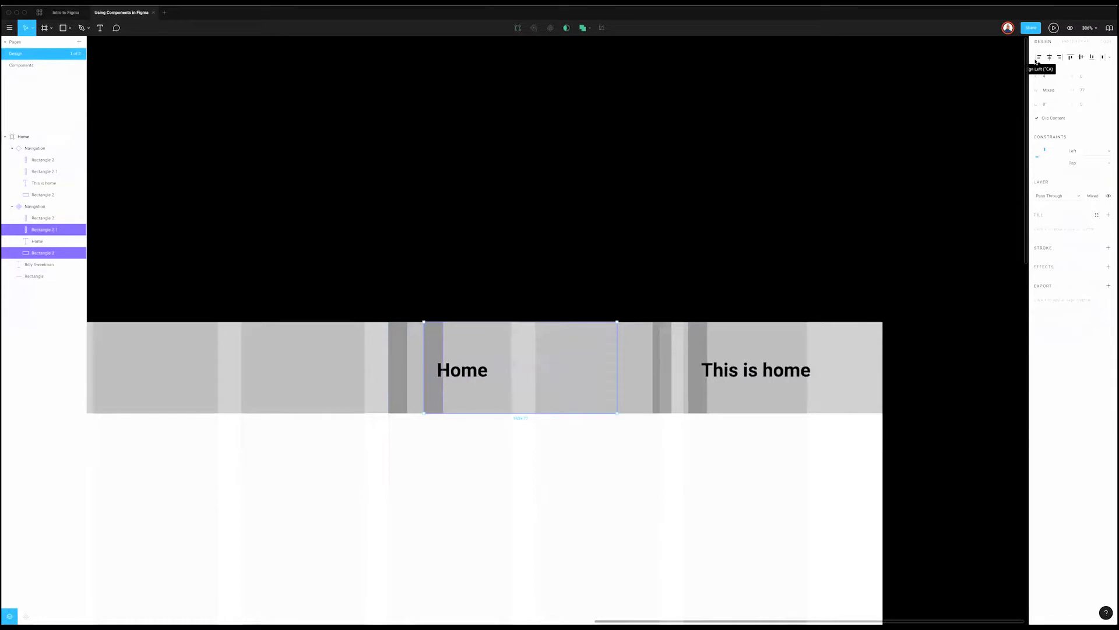
Step: Move the Rectangle 2 bar across the Home item and nudge it into place
{"action": "left_click", "coordinate": [39, 217]}
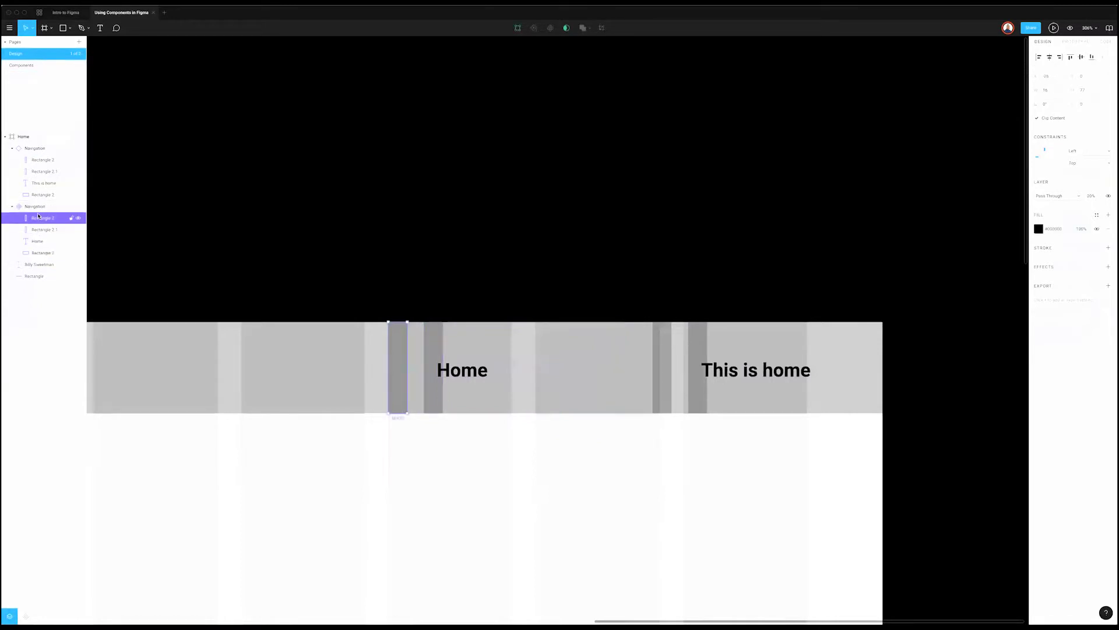
{"action": "left_click_drag", "start_coordinate": [396, 345], "coordinate": [595, 352]}
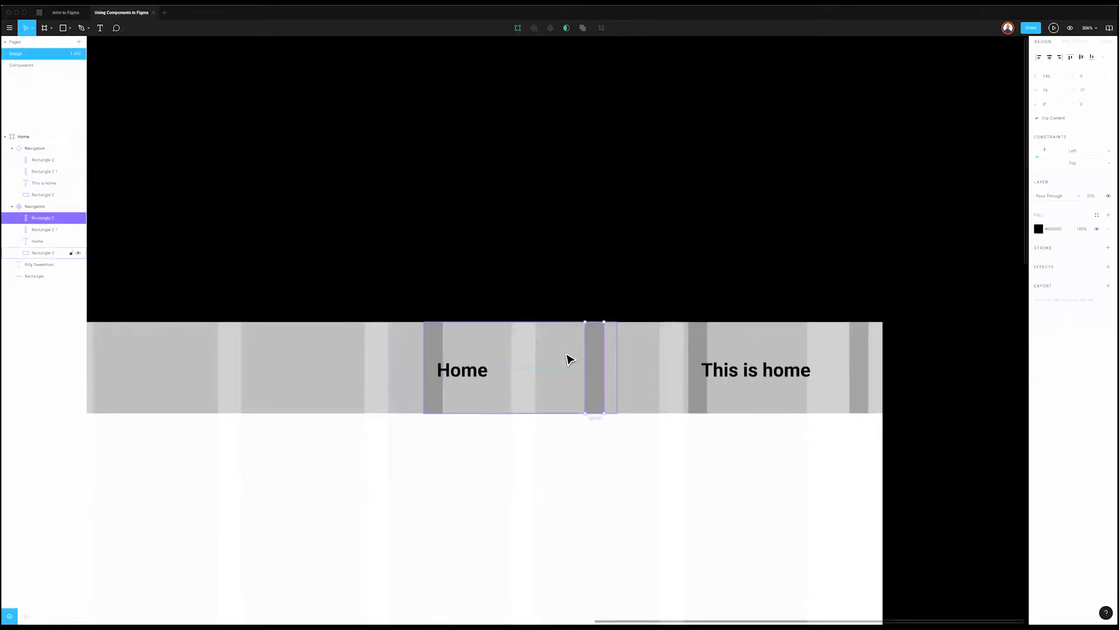
{"action": "key", "text": "shift+Right"}
{"action": "key", "text": "shift+Right"}
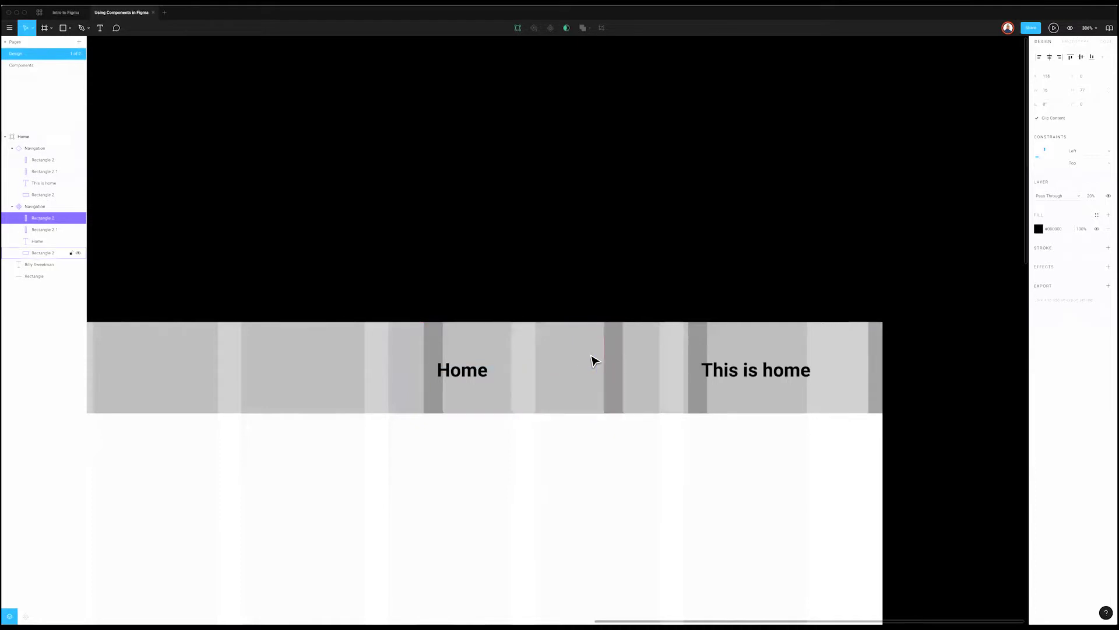
{"action": "key", "text": "Left"}
{"action": "key", "text": "Left"}
{"action": "key", "text": "Left"}
{"action": "key", "text": "Left"}
{"action": "key", "text": "Left"}
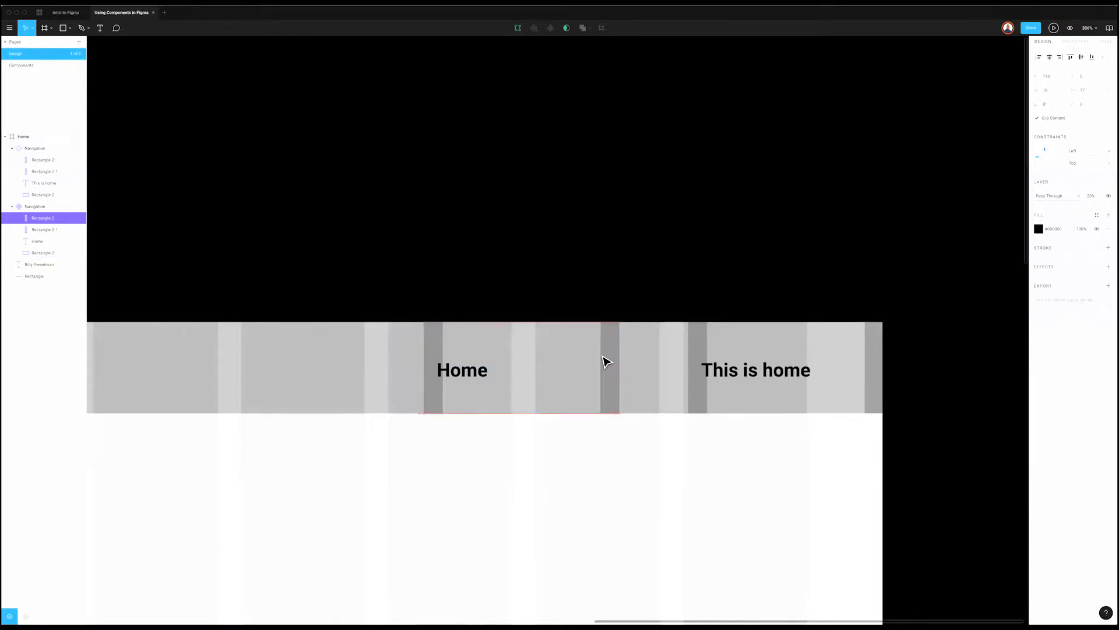
{"action": "key", "text": "Right"}
{"action": "key", "text": "Right"}
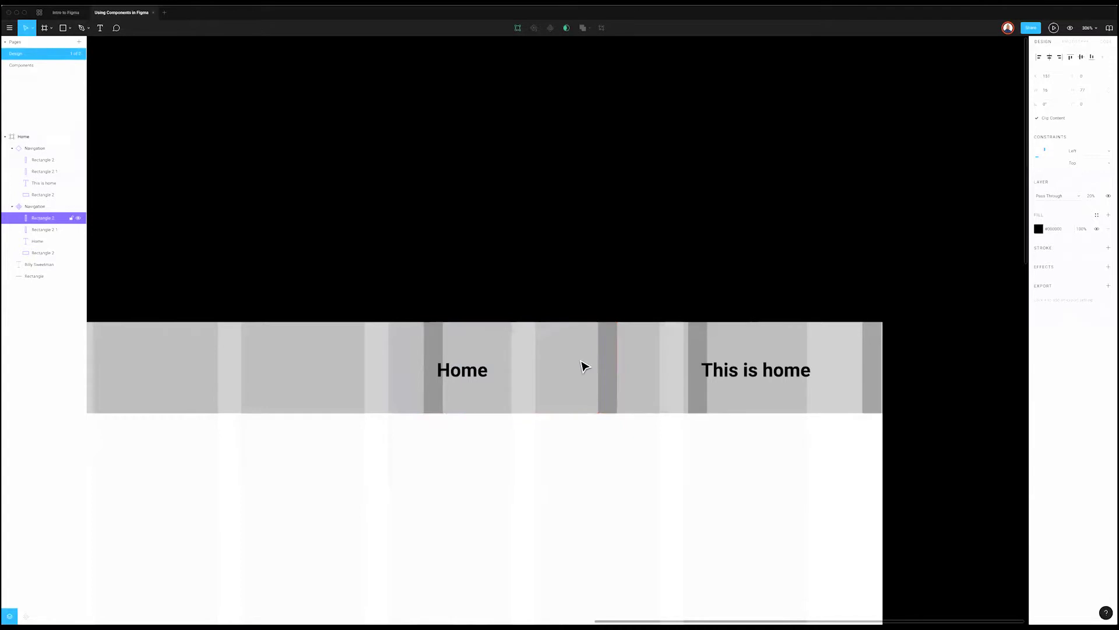
Step: Pull both edges of the Home text box inward to fit between the bars
{"action": "left_click", "coordinate": [474, 376]}
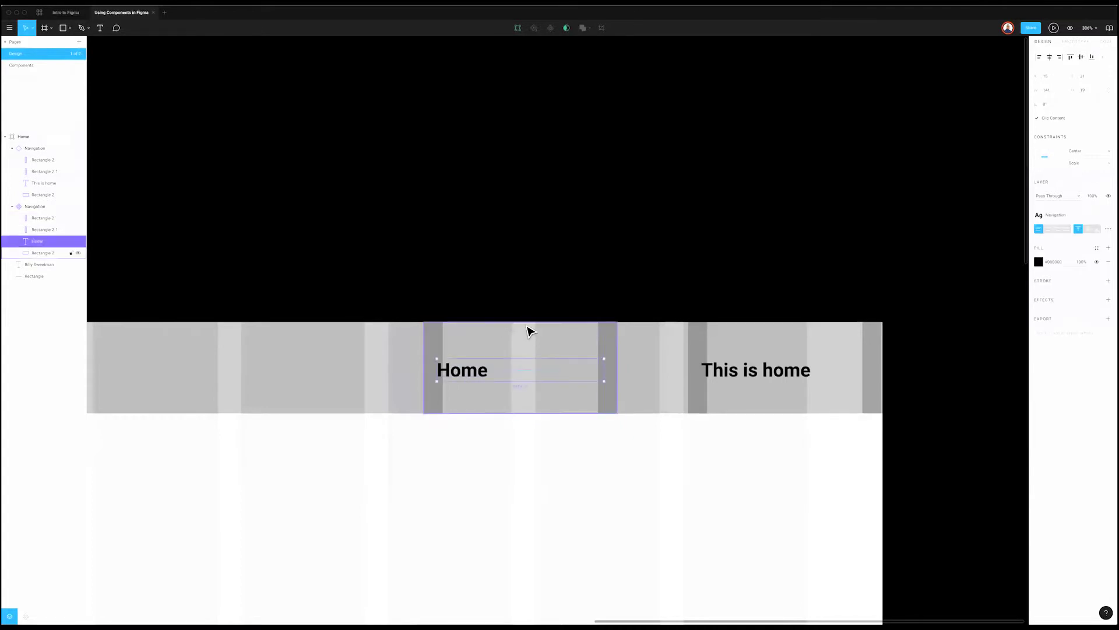
{"action": "left_click_drag", "start_coordinate": [436, 369], "coordinate": [442, 370]}
{"action": "left_click_drag", "start_coordinate": [600, 374], "coordinate": [594, 373]}
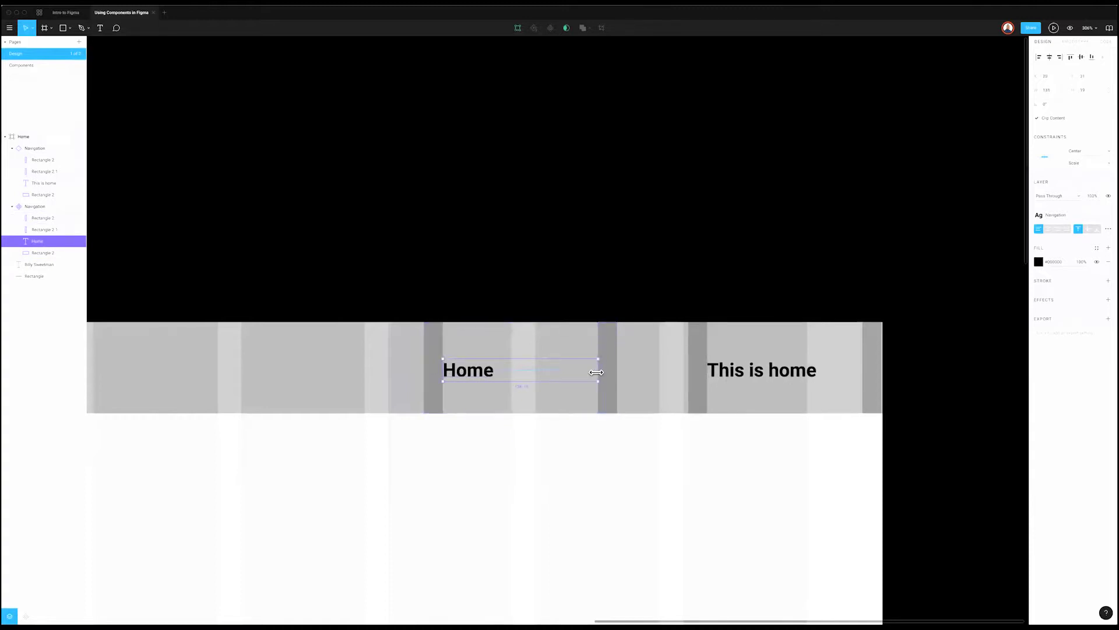
Step: Group the Home text and both bars and name the group 'guides'
{"action": "left_click", "coordinate": [42, 218], "text": "shift"}
{"action": "left_click", "coordinate": [40, 231], "text": "shift"}
{"action": "key", "text": "super+g"}
{"action": "key", "text": "super+r"}
{"action": "type", "text": "gues"}
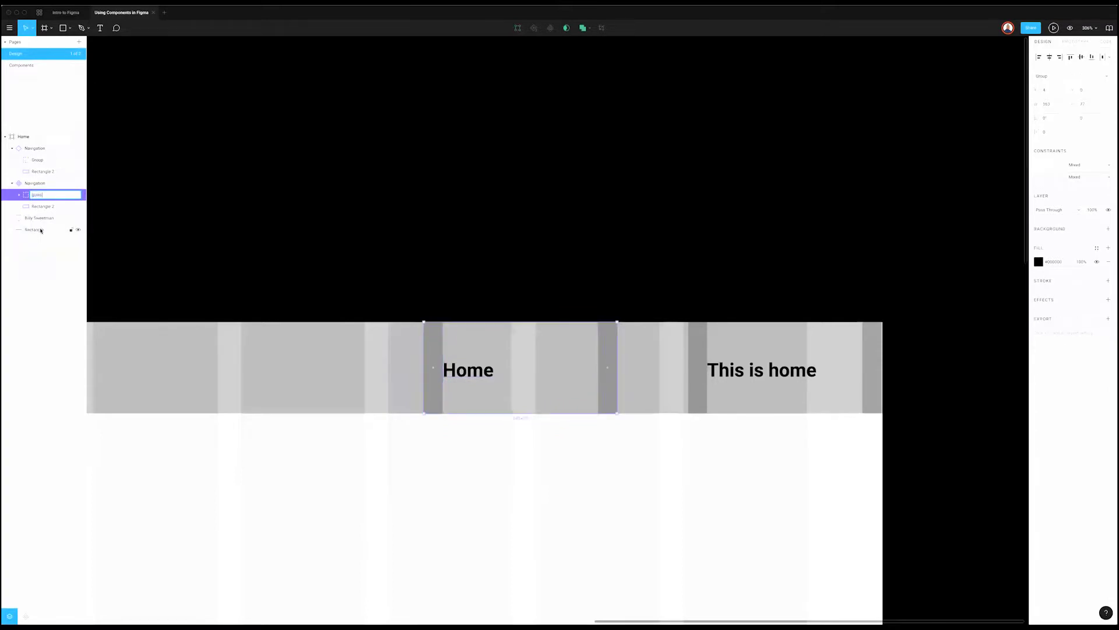
{"action": "type", "text": "ides"}
{"action": "key", "text": "Return"}
Step: Expand the guides group, select one bar inside it and duplicate it
{"action": "left_click", "coordinate": [317, 182]}
{"action": "left_click", "coordinate": [18, 196]}
{"action": "left_click", "coordinate": [36, 194]}
{"action": "left_click", "coordinate": [60, 207]}
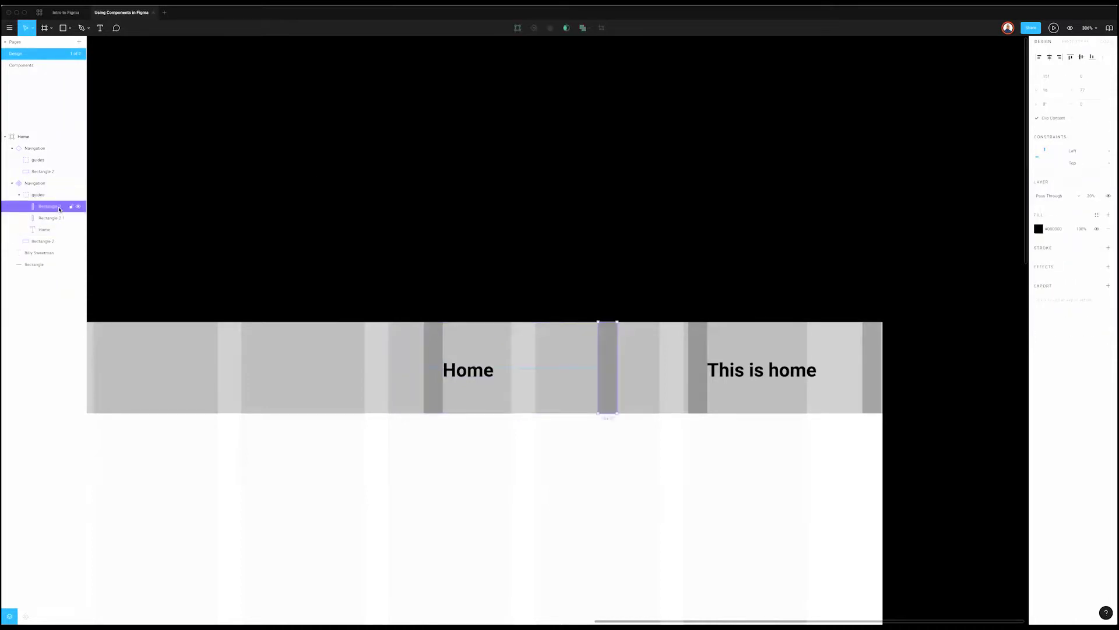
{"action": "key", "text": "ctrl+d"}
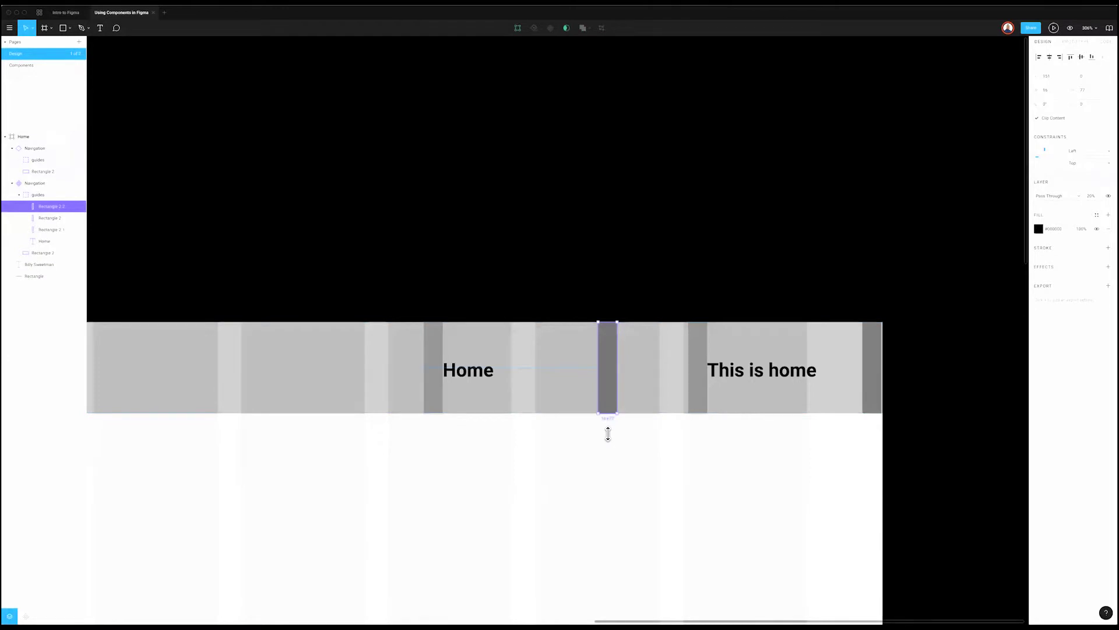
Step: Turn the copied bar into a 16-high band across Home's top, duplicated as a bottom band
{"action": "left_click_drag", "start_coordinate": [607, 412], "coordinate": [612, 343]}
{"action": "left_click", "coordinate": [1090, 90]}
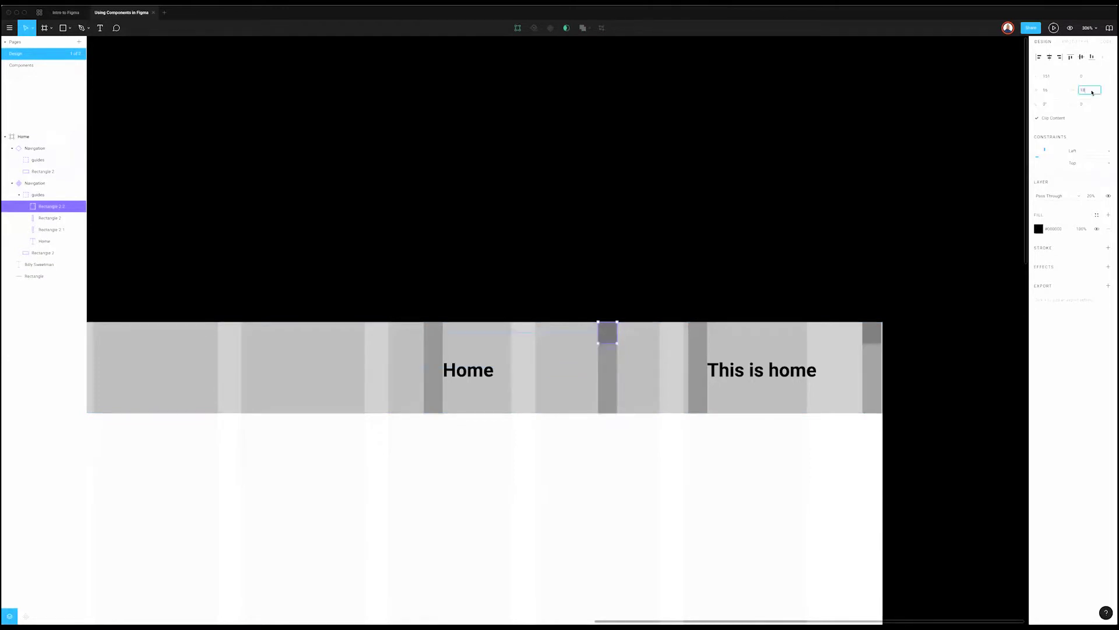
{"action": "type", "text": "6"}
{"action": "key", "text": "Return"}
{"action": "left_click_drag", "start_coordinate": [598, 332], "coordinate": [424, 341]}
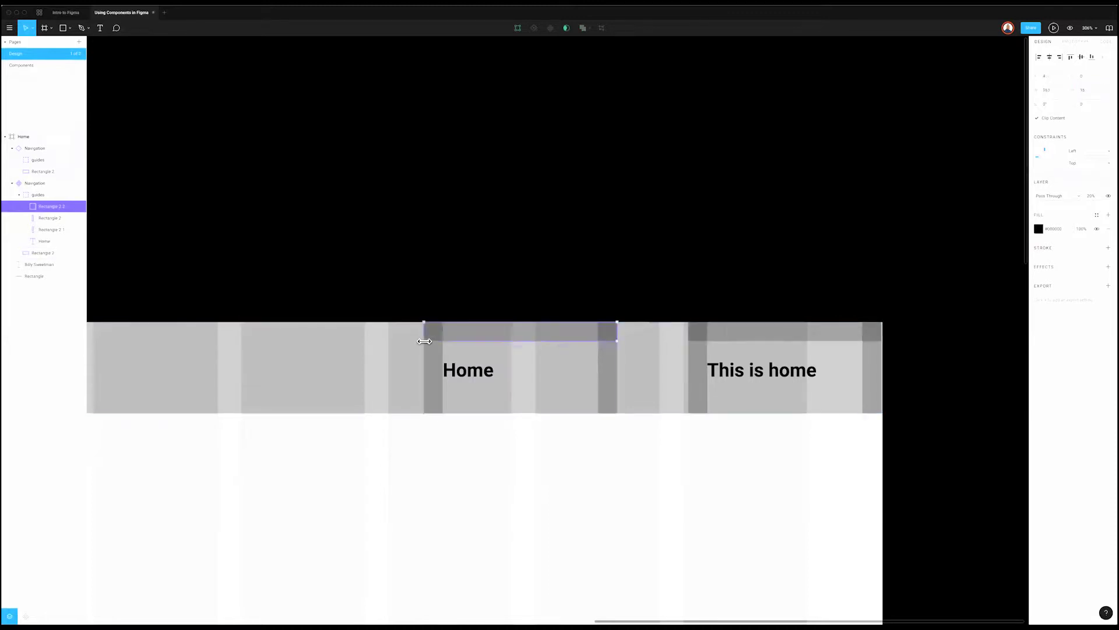
{"action": "key", "text": "ctrl+d"}
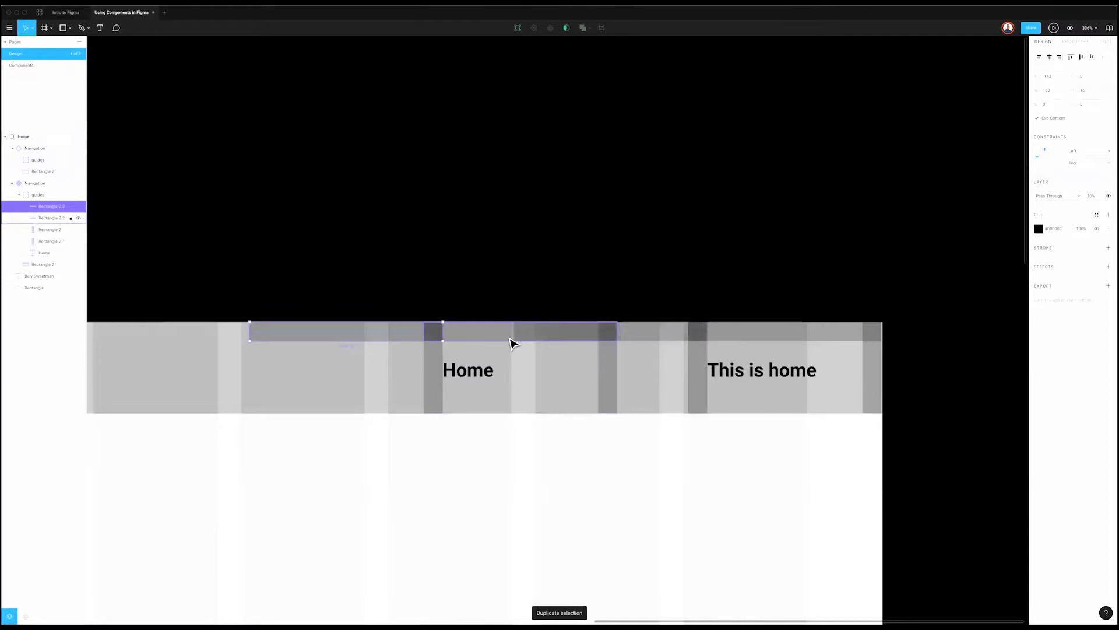
{"action": "left_click_drag", "start_coordinate": [502, 403], "coordinate": [531, 402]}
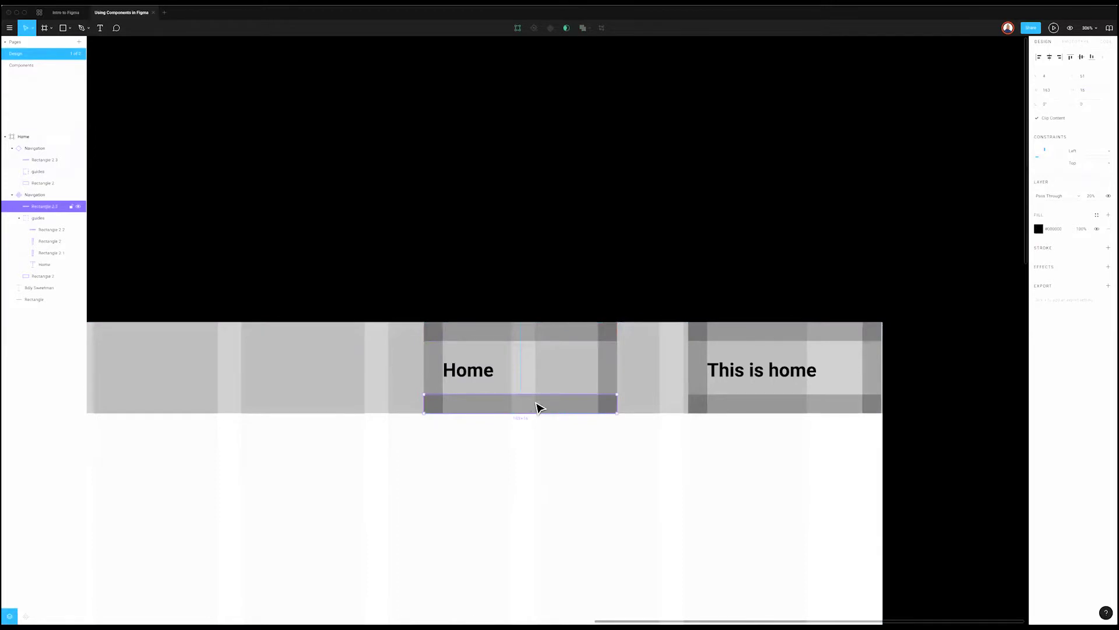
{"action": "left_click", "coordinate": [507, 416]}
{"action": "left_click", "coordinate": [504, 414]}
Step: Extend the Navigation component slightly at its bottom and right edges
{"action": "mouse_move", "coordinate": [503, 414]}
{"action": "left_mouse_down"}
{"action": "mouse_move", "coordinate": [505, 506]}
{"action": "mouse_move", "coordinate": [508, 414]}
{"action": "left_mouse_up"}
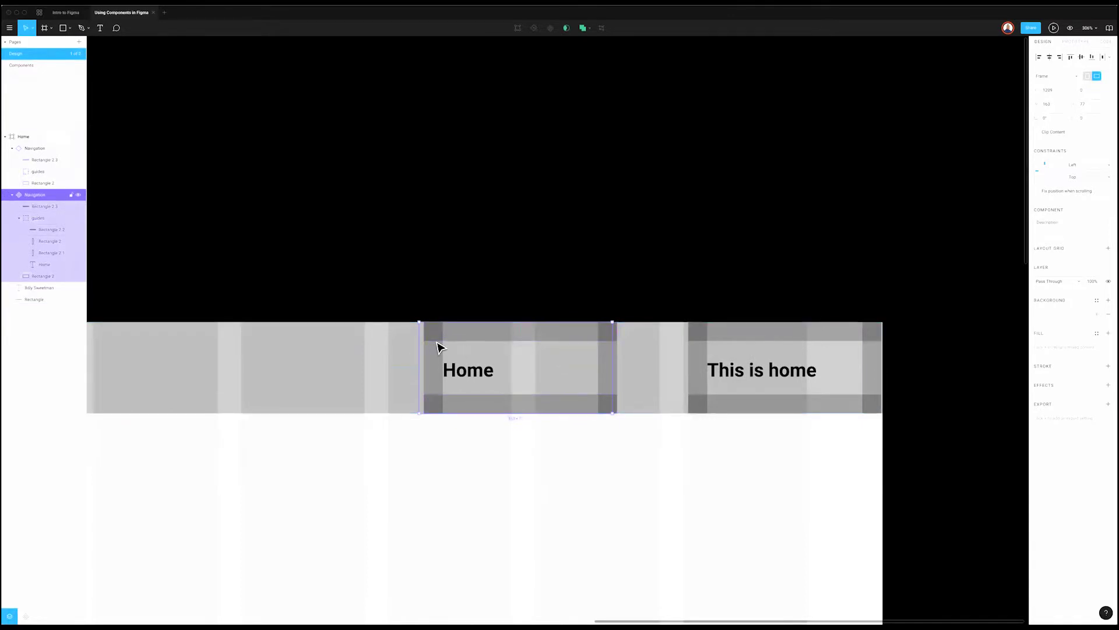
{"action": "double_click", "coordinate": [522, 366]}
{"action": "key", "text": "Escape"}
{"action": "left_click_drag", "start_coordinate": [610, 376], "coordinate": [615, 376]}
{"action": "left_click", "coordinate": [473, 274]}
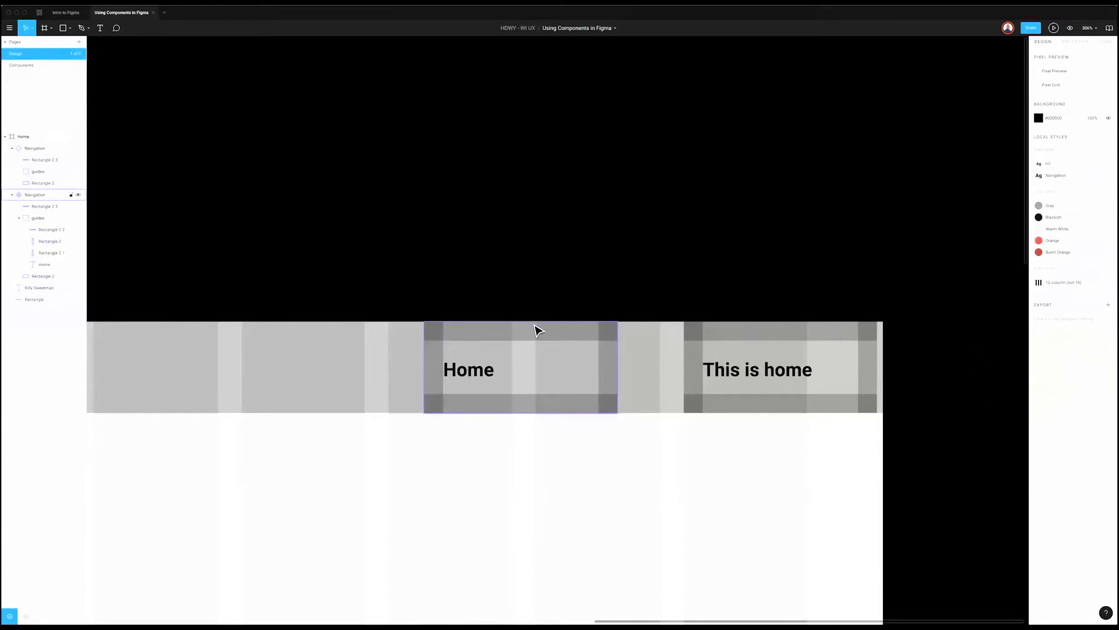
Step: Stretch the top band downward and vertically centre the Home text with its background rectangle
{"action": "left_click", "coordinate": [535, 335]}
{"action": "left_click_drag", "start_coordinate": [533, 357], "coordinate": [535, 384]}
{"action": "left_click", "coordinate": [533, 403]}
{"action": "left_click", "coordinate": [517, 370]}
{"action": "scroll", "coordinate": [517, 370], "scroll_direction": "up", "scroll_amount": 1}
{"action": "left_click", "coordinate": [482, 375], "text": "shift+super"}
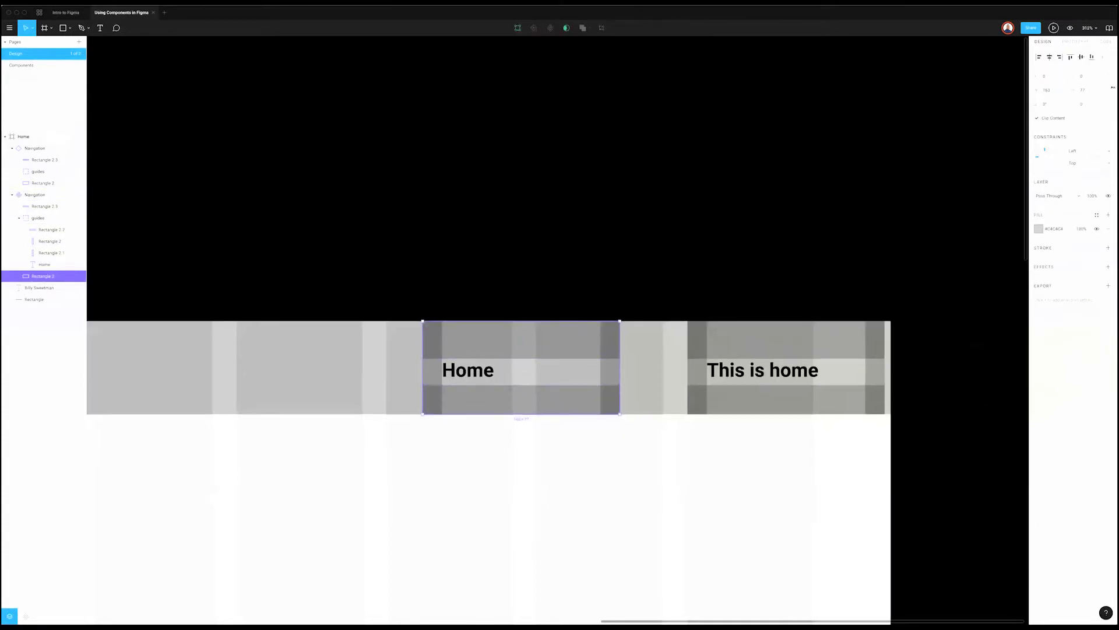
{"action": "left_click", "coordinate": [1082, 59]}
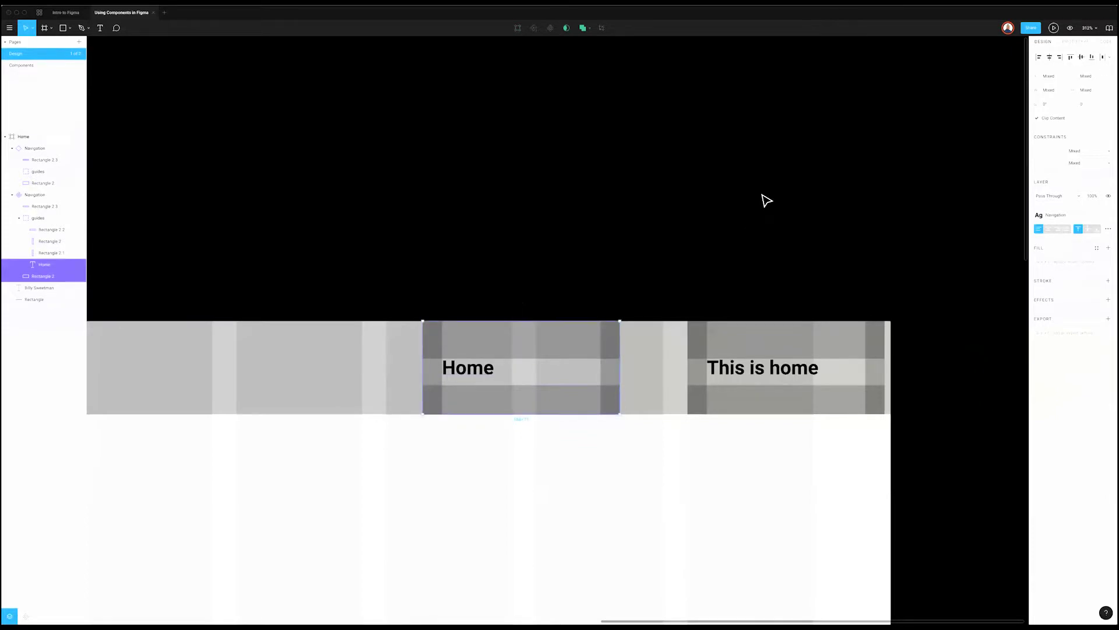
{"action": "scroll", "coordinate": [538, 368], "scroll_direction": "down", "scroll_amount": 1}
{"action": "scroll", "coordinate": [537, 367], "scroll_direction": "up", "scroll_amount": 1}
{"action": "left_click", "coordinate": [470, 360]}
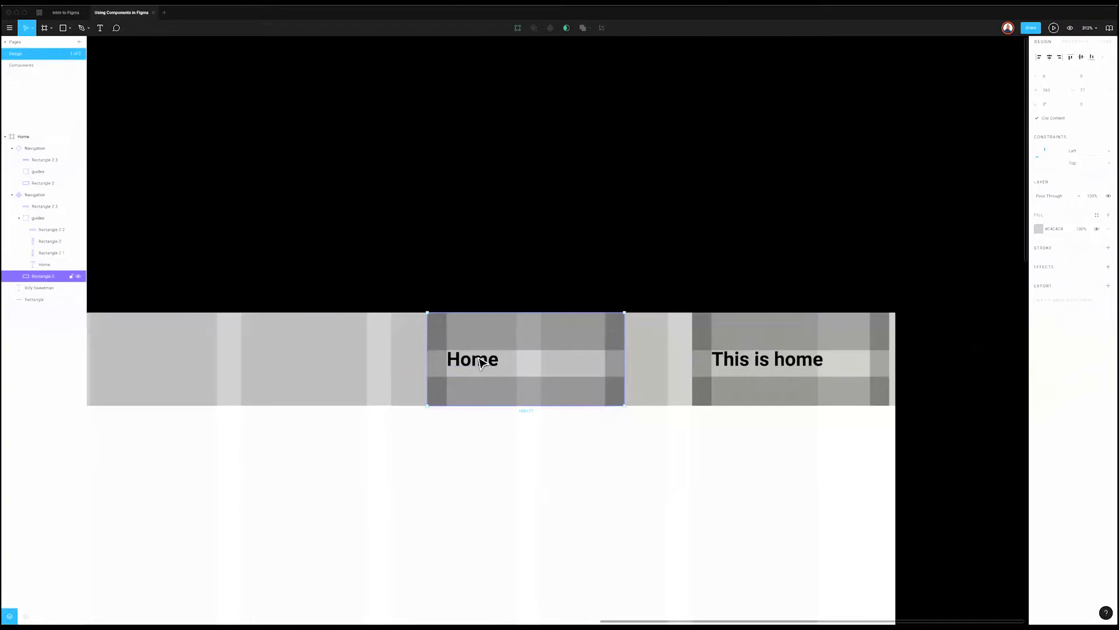
{"action": "left_click", "coordinate": [57, 278], "text": "shift"}
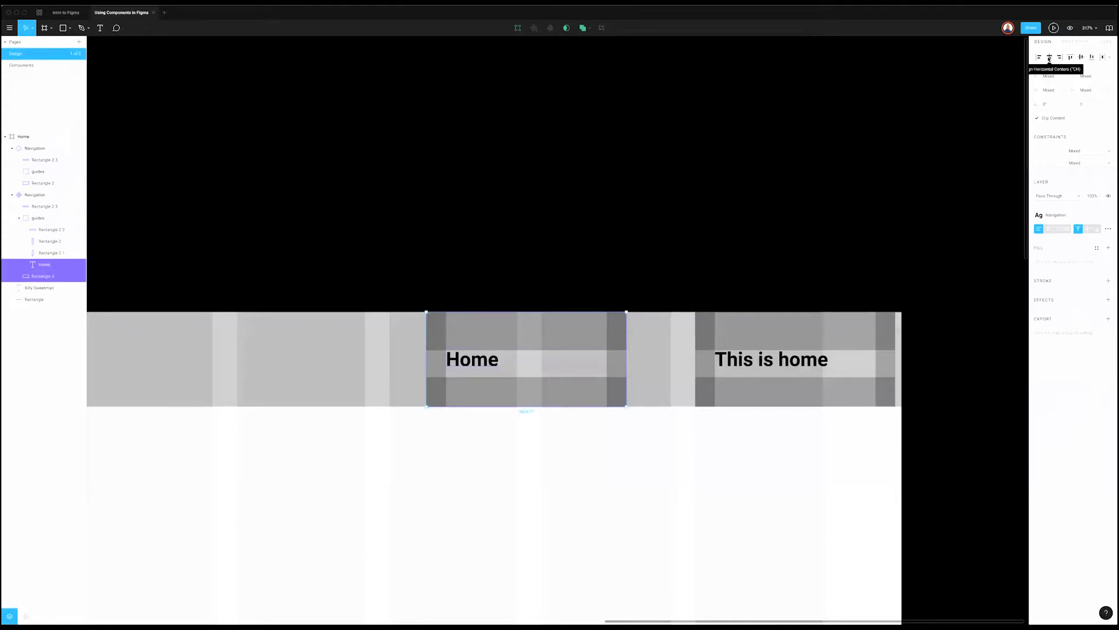
{"action": "left_click", "coordinate": [475, 371]}
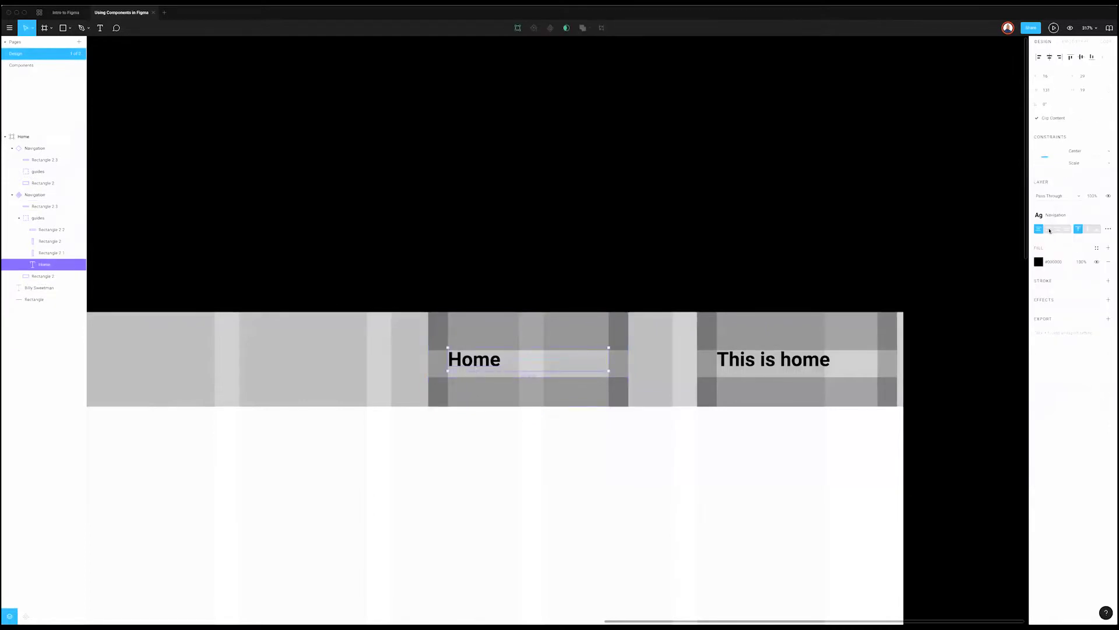
{"action": "left_click", "coordinate": [1048, 229]}
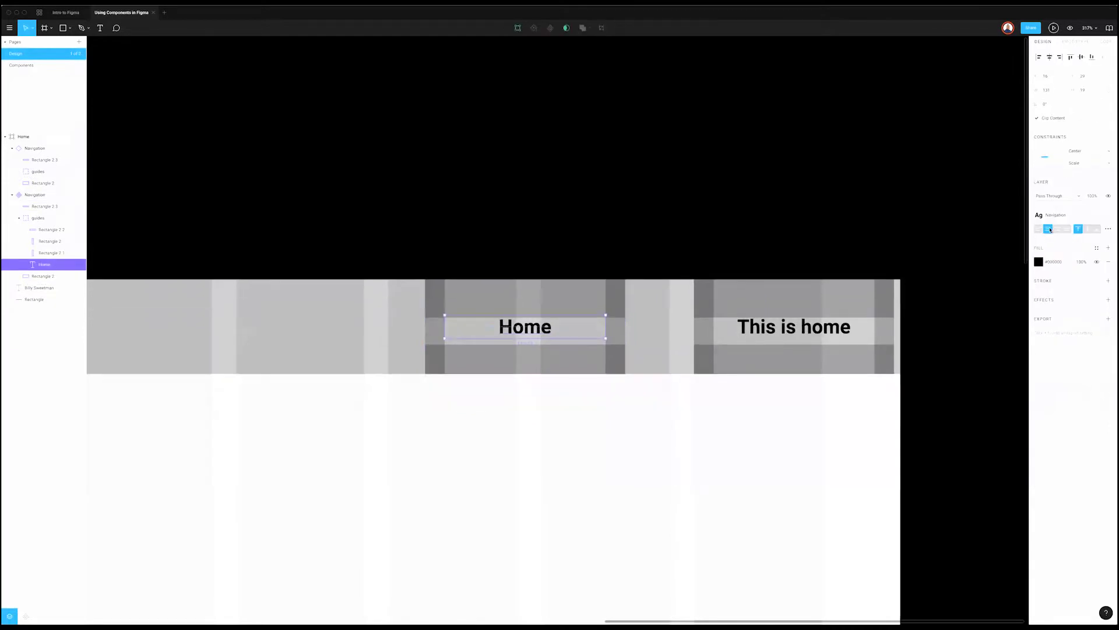
{"action": "left_click", "coordinate": [736, 240]}
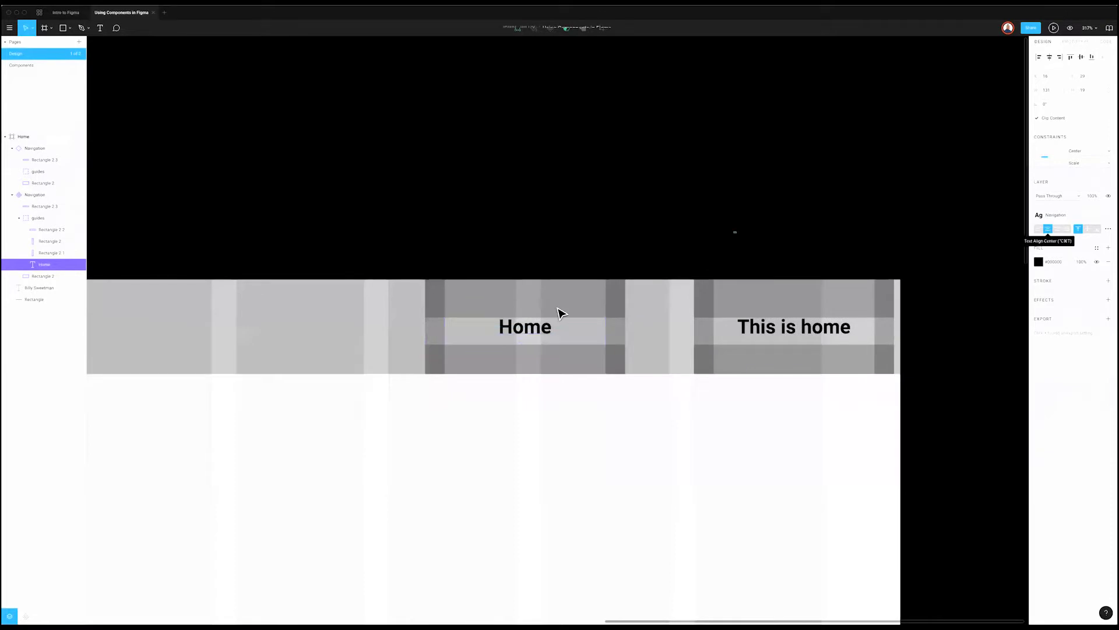
{"action": "left_click", "coordinate": [531, 308]}
{"action": "key", "text": "Escape"}
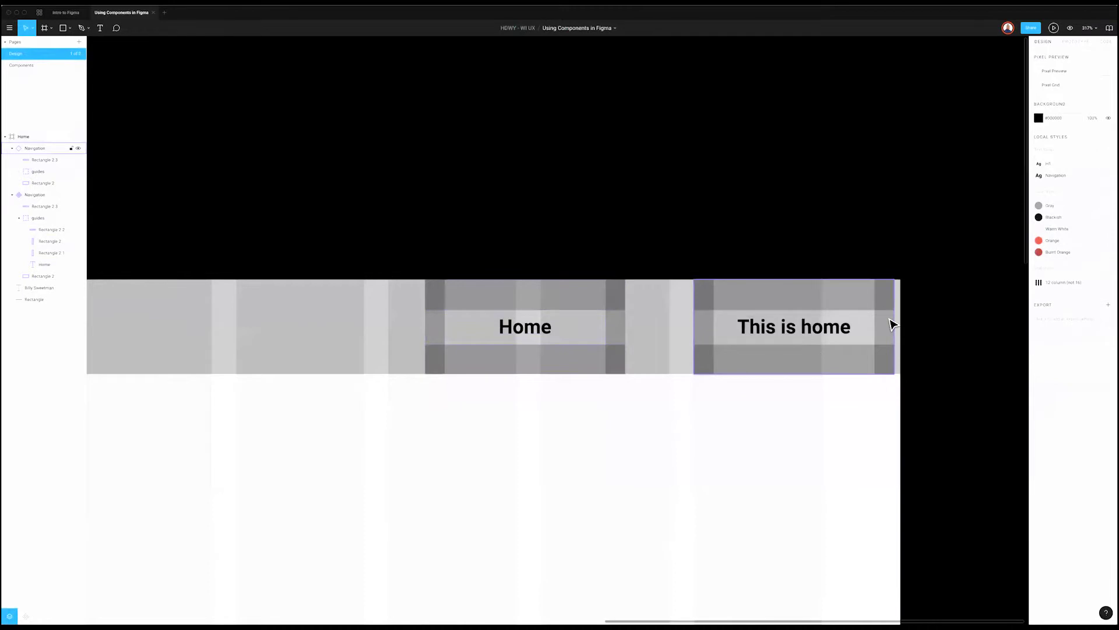
{"action": "left_click", "coordinate": [814, 350]}
{"action": "left_click_drag", "start_coordinate": [830, 319], "coordinate": [831, 318]}
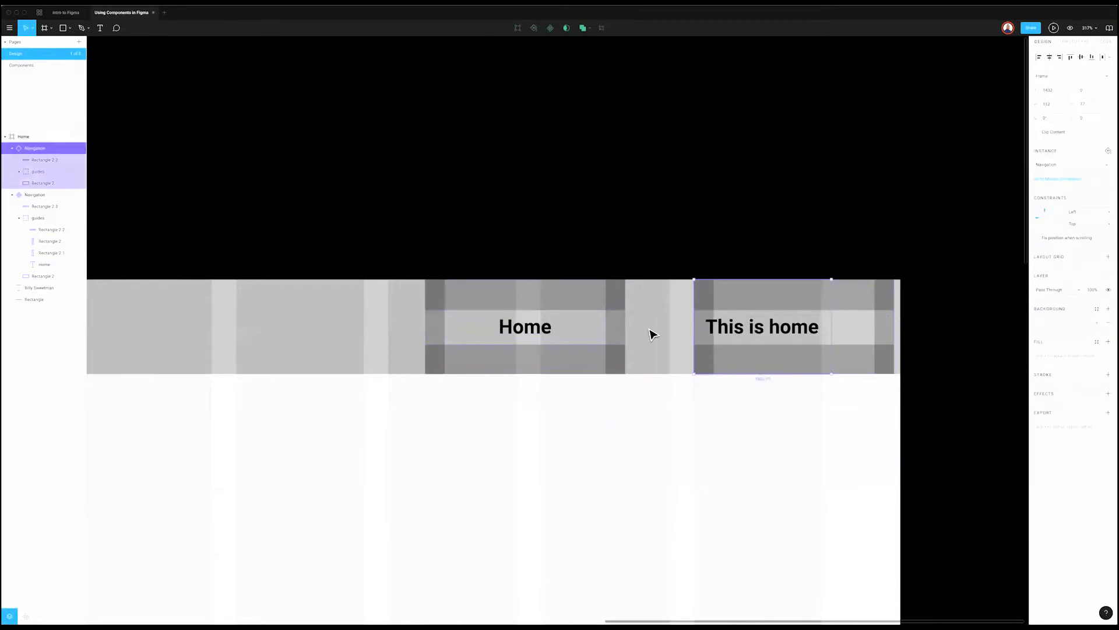
{"action": "key", "text": "ctrl+z"}
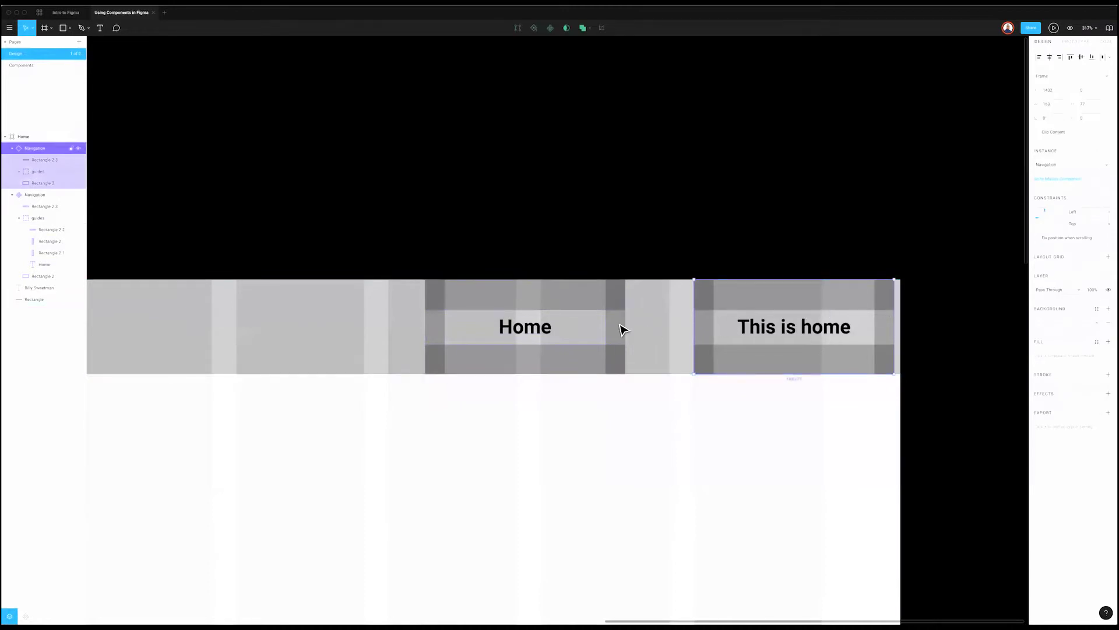
{"action": "key", "text": "ctrl+z"}
{"action": "left_click", "coordinate": [620, 334]}
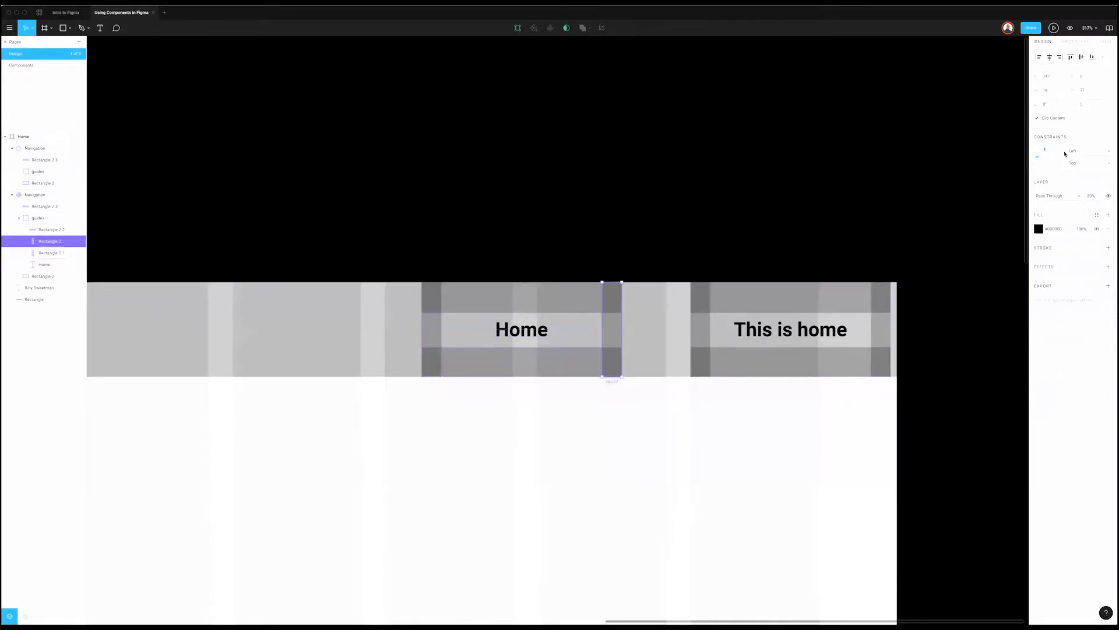
Step: Set the right guide column's constraints to Right and Top & Bottom
{"action": "key", "text": "Escape"}
{"action": "left_click", "coordinate": [606, 330], "text": "super"}
{"action": "scroll", "coordinate": [583, 320], "scroll_direction": "up", "scroll_amount": 5}
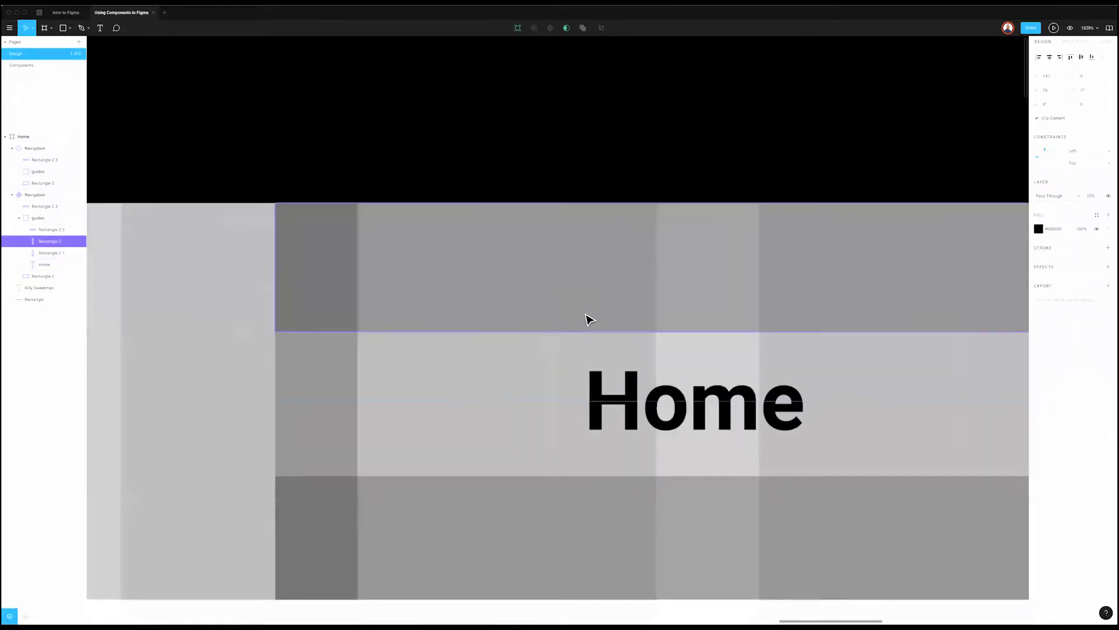
{"action": "scroll", "coordinate": [606, 319], "scroll_direction": "right", "scroll_amount": 4}
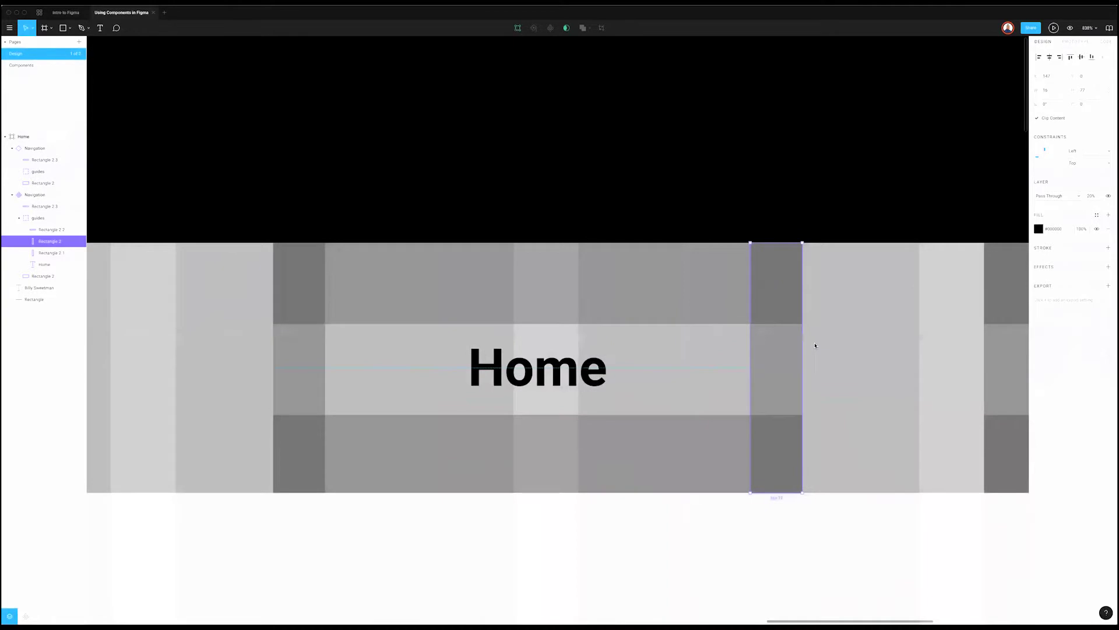
{"action": "left_click", "coordinate": [1107, 154]}
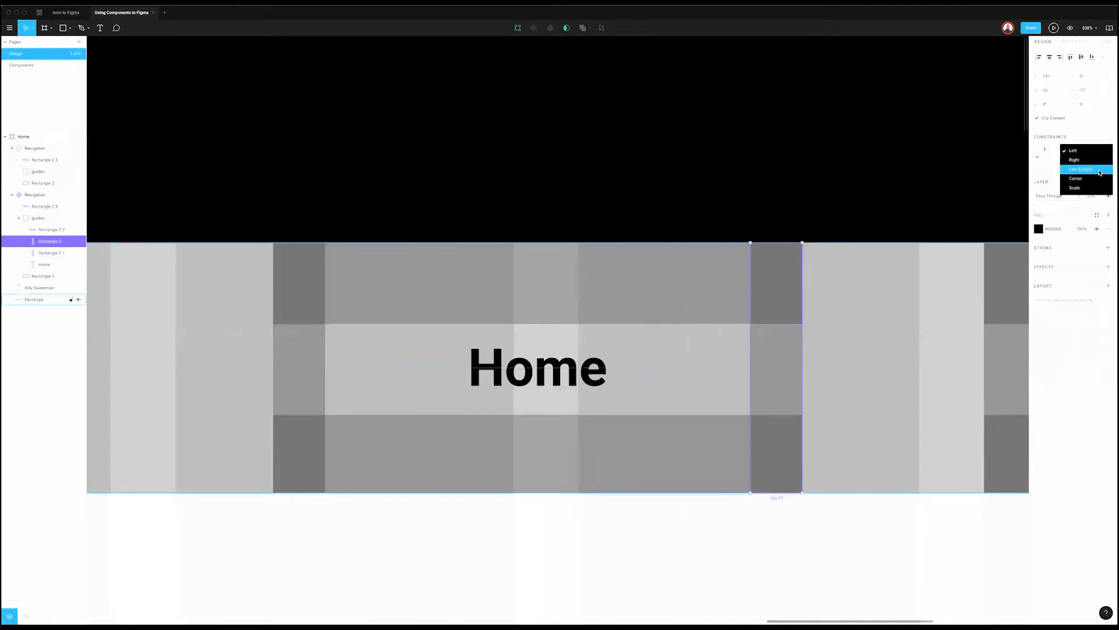
{"action": "left_click", "coordinate": [1101, 160]}
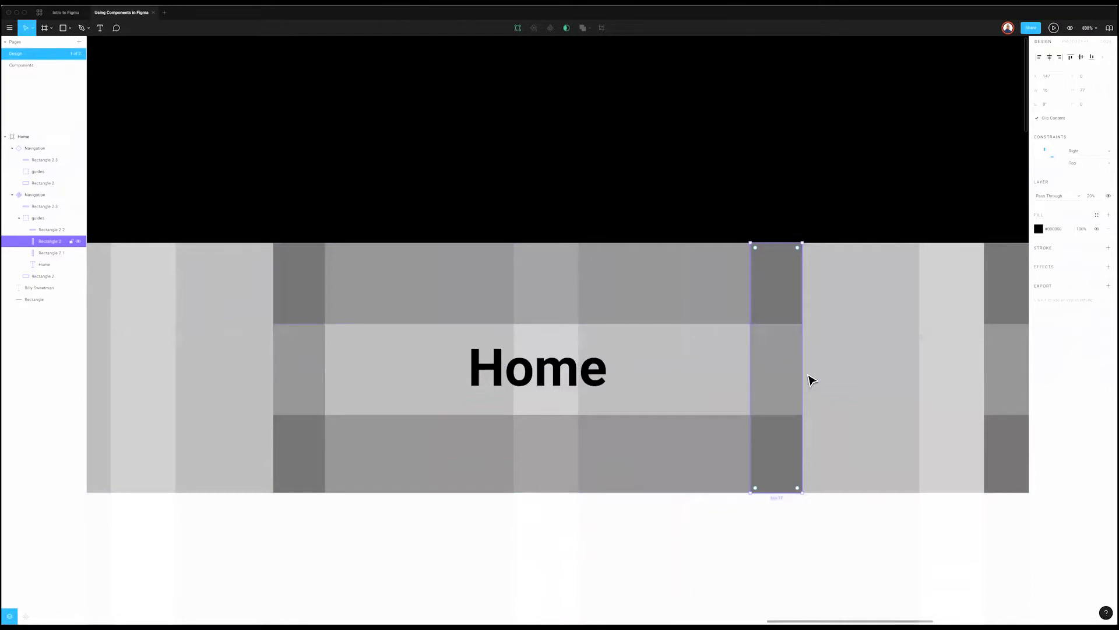
{"action": "scroll", "coordinate": [813, 379], "scroll_direction": "right", "scroll_amount": 1}
{"action": "scroll", "coordinate": [815, 376], "scroll_direction": "right", "scroll_amount": 2}
{"action": "left_click", "coordinate": [1096, 165]}
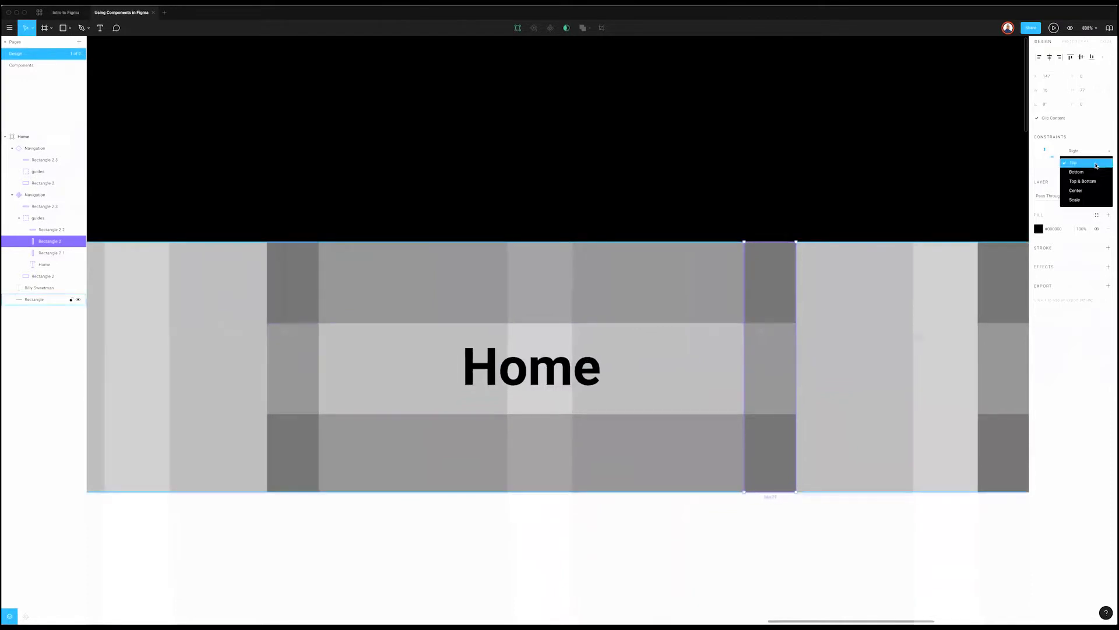
{"action": "left_click", "coordinate": [1096, 181]}
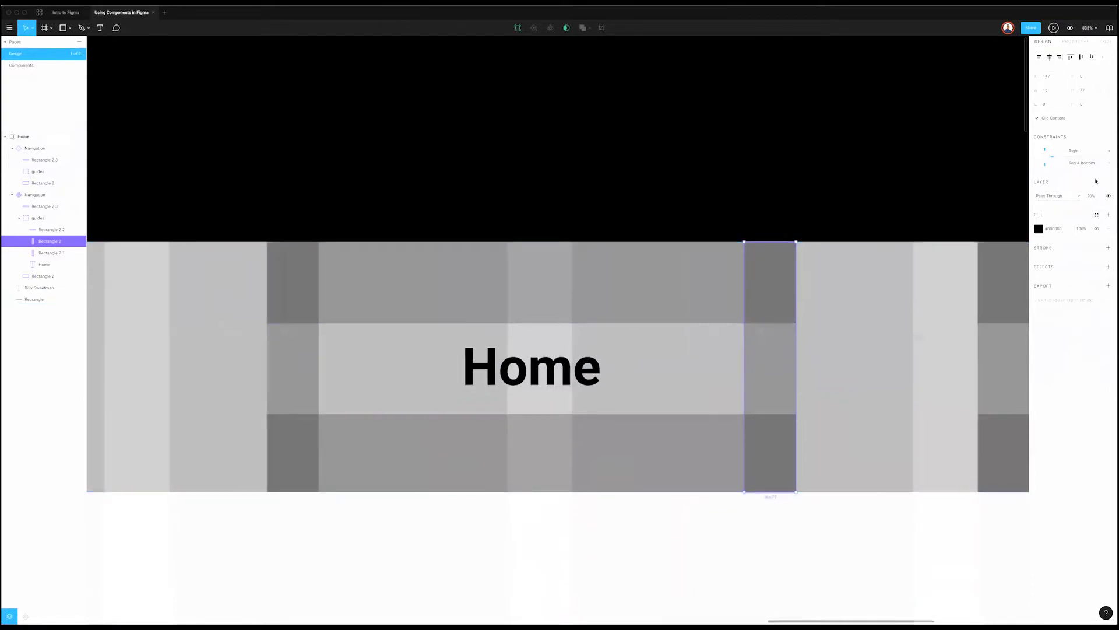
Step: Keep the left guide column's vertical constraint pinned to Top
{"action": "left_click", "coordinate": [305, 380], "text": "shift"}
{"action": "left_click", "coordinate": [305, 380]}
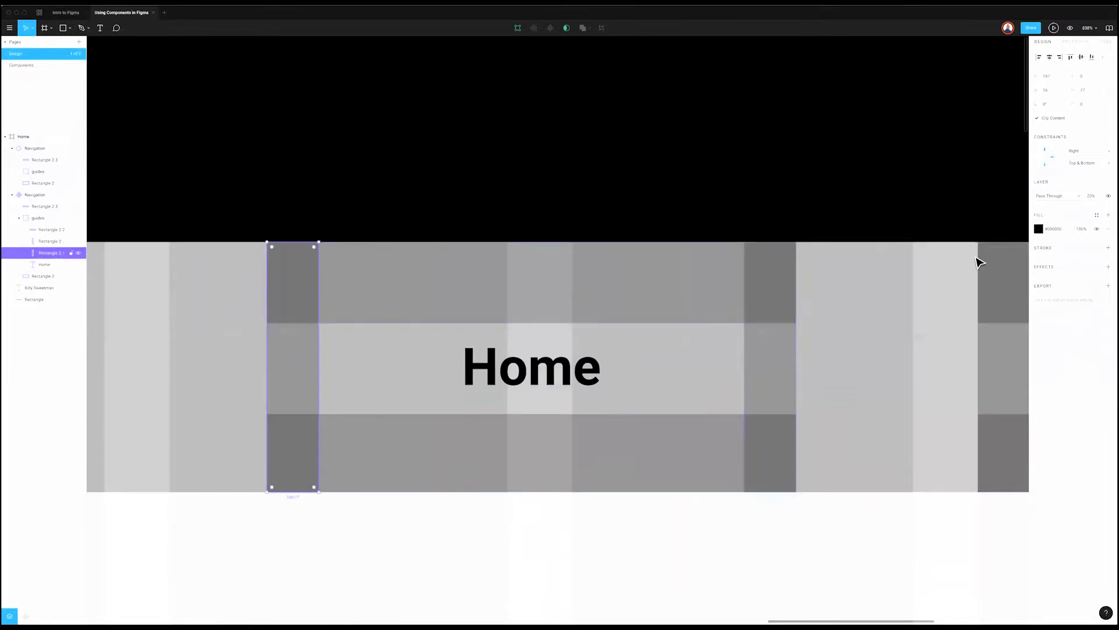
{"action": "left_click", "coordinate": [1086, 156]}
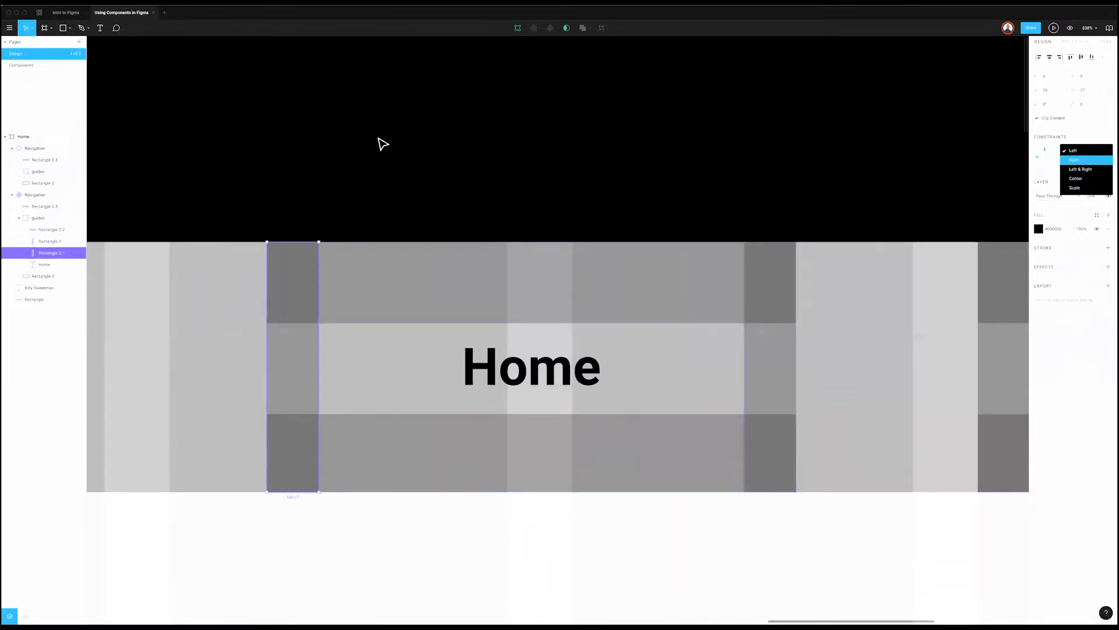
{"action": "left_click", "coordinate": [457, 232]}
{"action": "left_click", "coordinate": [52, 253]}
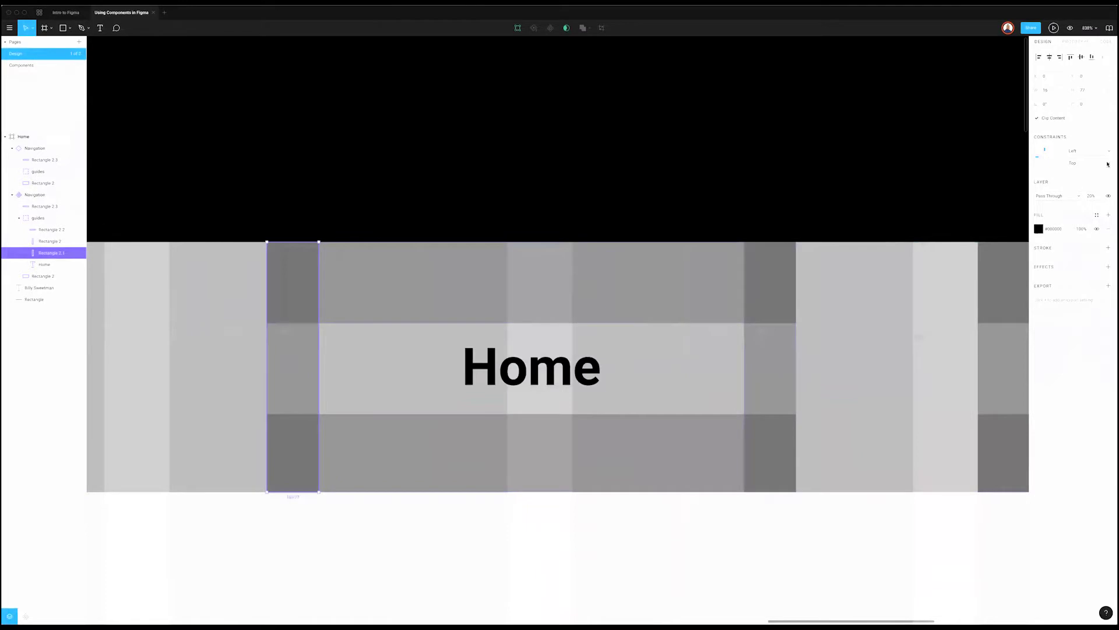
{"action": "left_click", "coordinate": [1104, 166]}
{"action": "left_click", "coordinate": [1074, 163]}
Step: Give the top guide bar a Top vertical and Left & Right horizontal constraint
{"action": "left_click", "coordinate": [648, 266]}
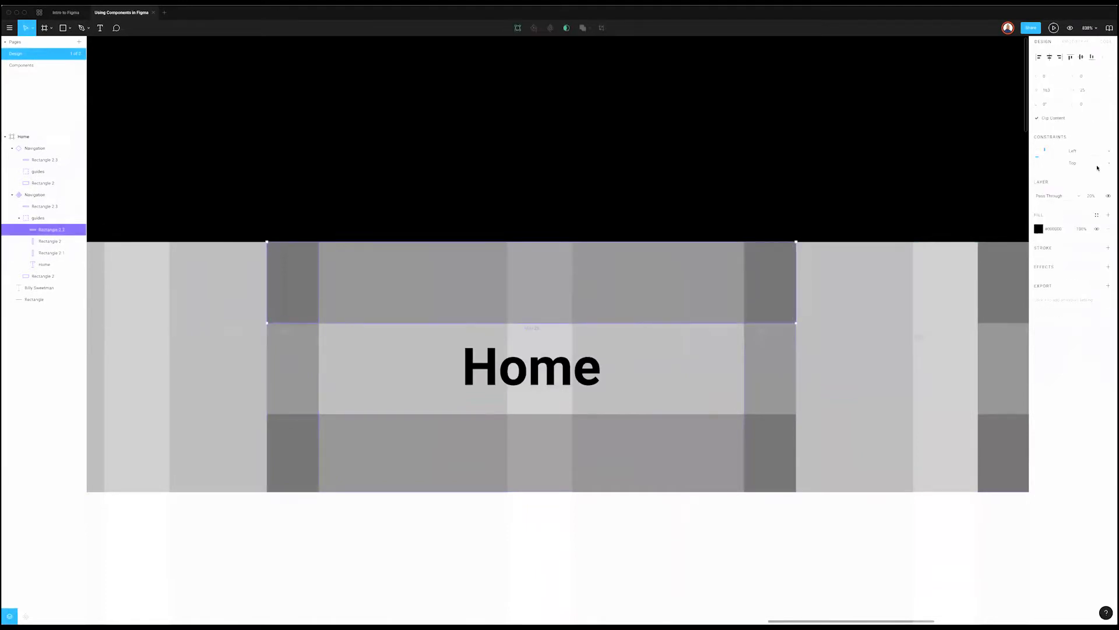
{"action": "left_click", "coordinate": [1095, 168]}
{"action": "left_click", "coordinate": [647, 447]}
{"action": "left_click", "coordinate": [647, 448]}
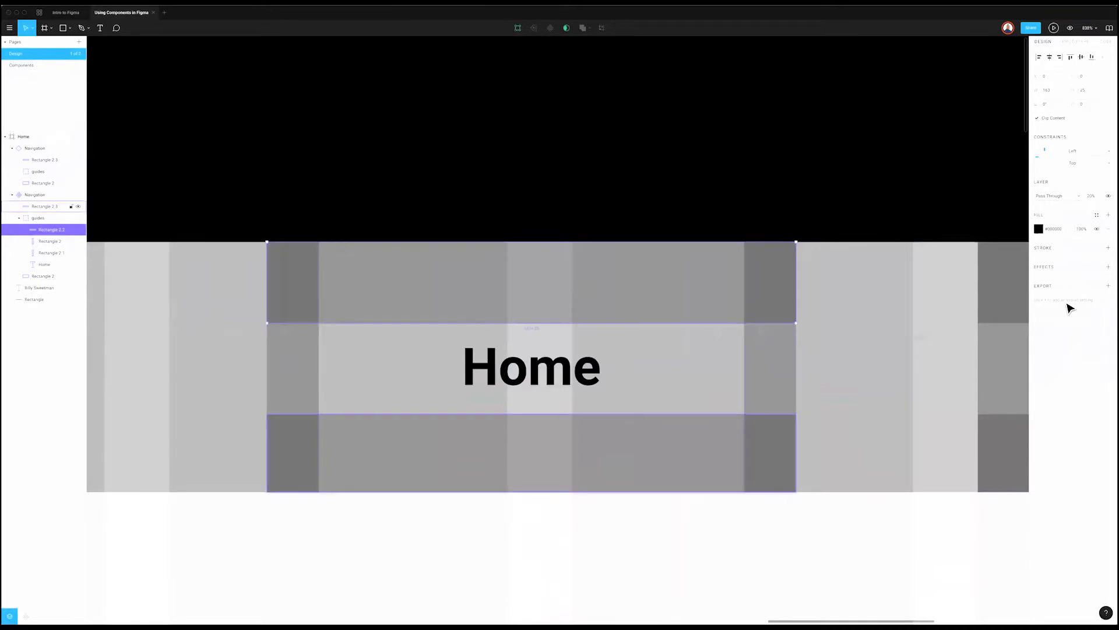
{"action": "left_click", "coordinate": [669, 294]}
{"action": "left_click", "coordinate": [1112, 156]}
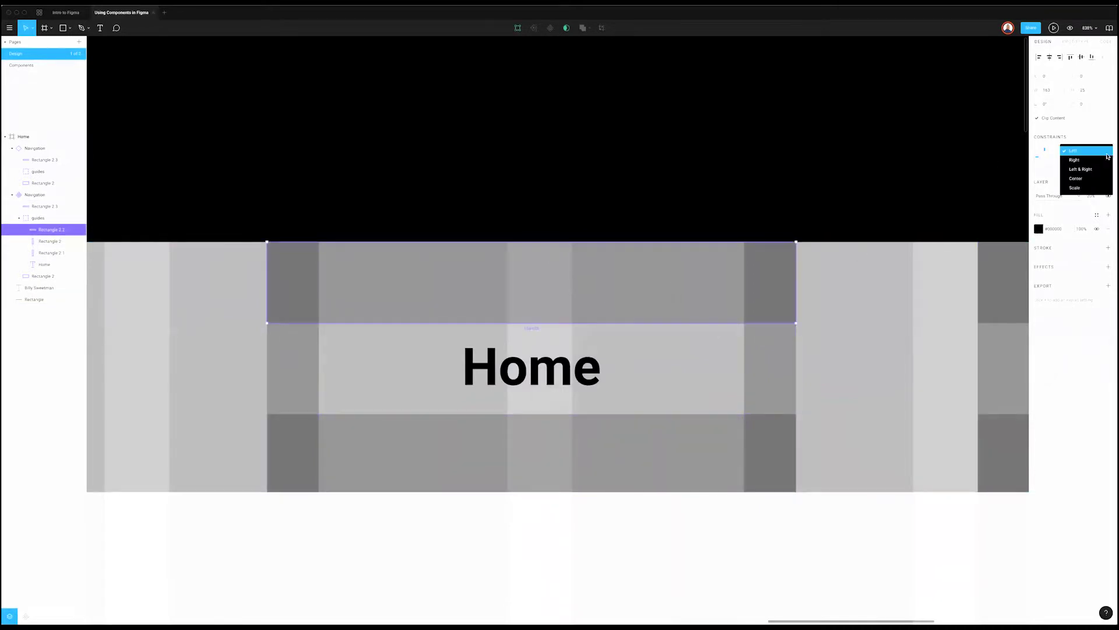
{"action": "left_click", "coordinate": [1100, 170]}
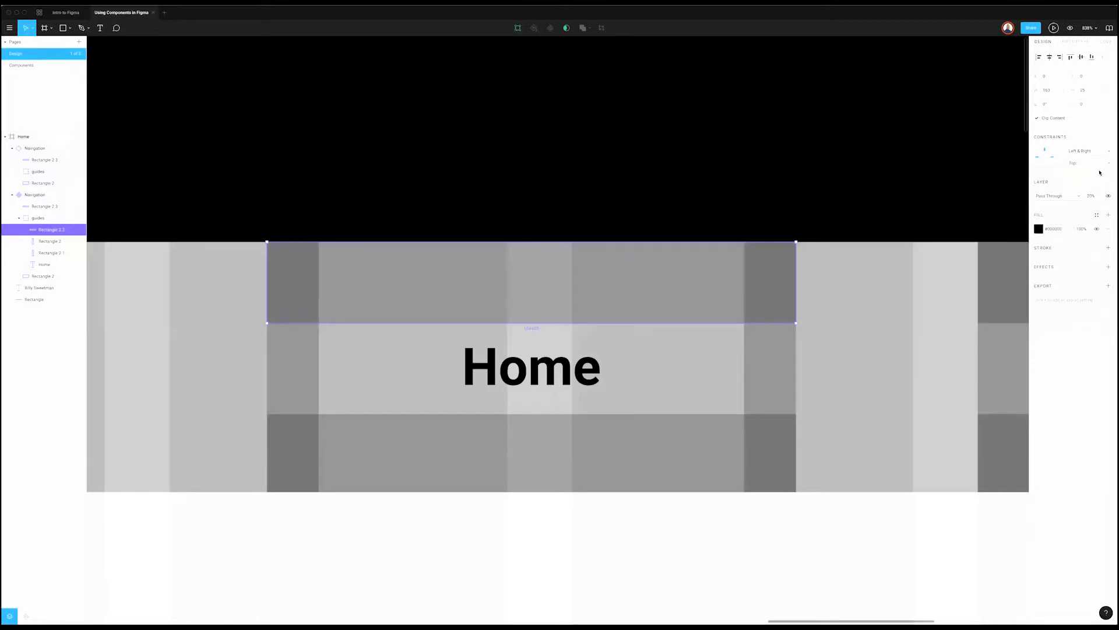
Step: Set the bottom guide bar's constraints to Left & Right and Bottom
{"action": "left_click", "coordinate": [554, 457]}
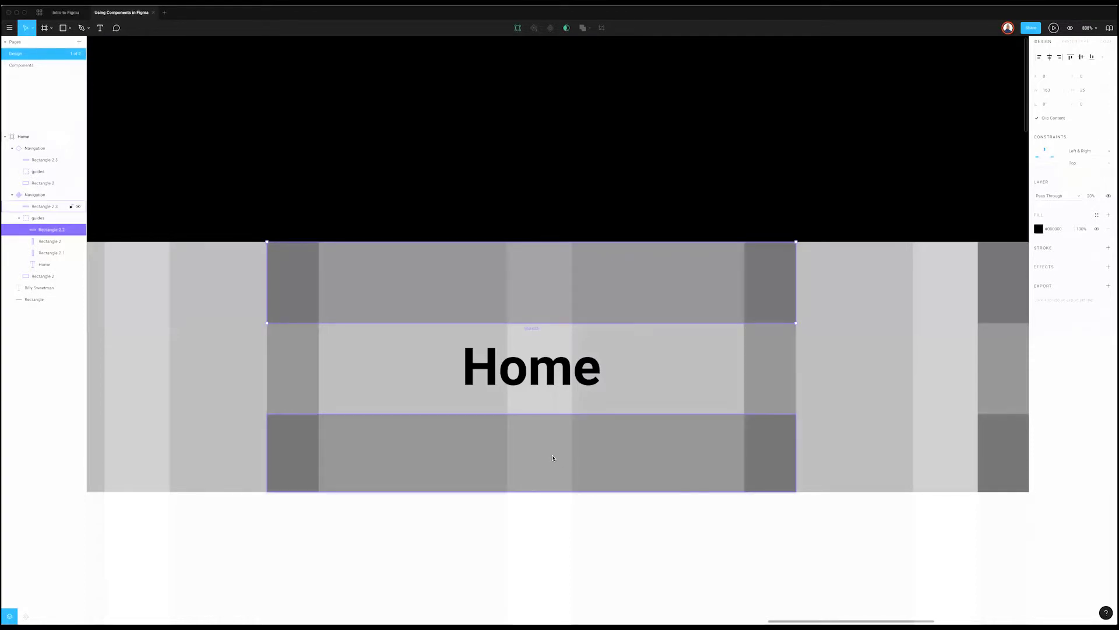
{"action": "left_click", "coordinate": [1088, 152]}
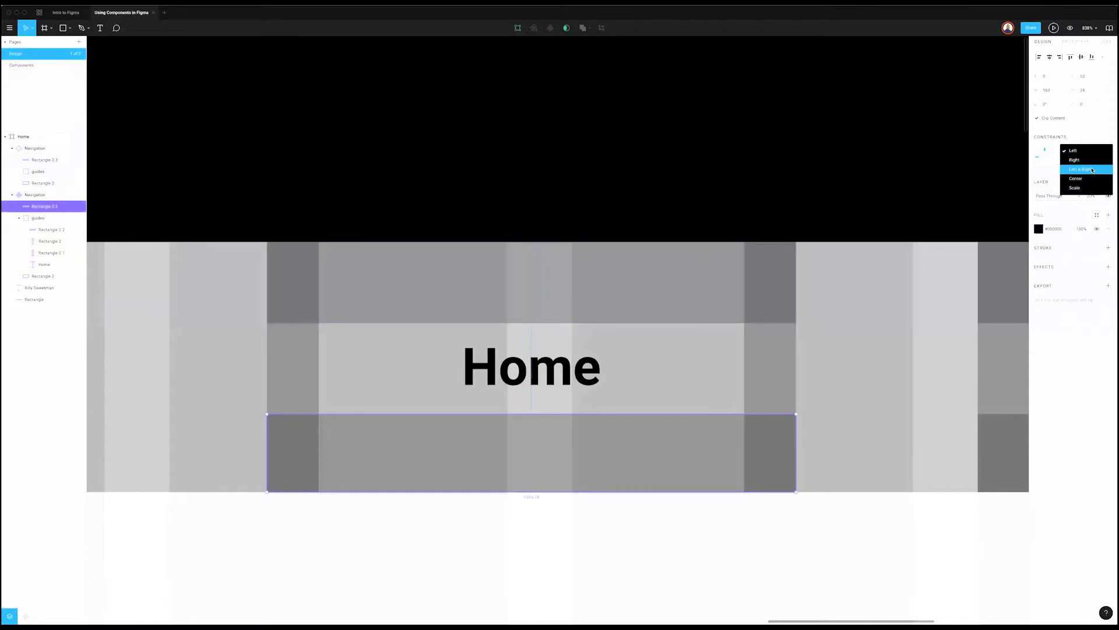
{"action": "left_click", "coordinate": [1092, 170]}
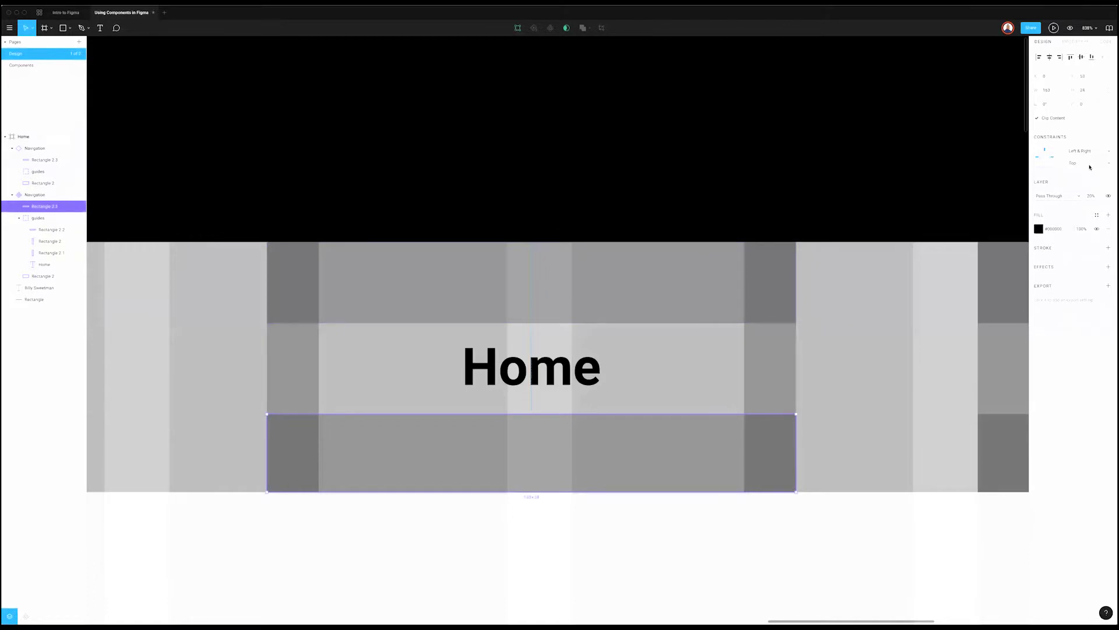
{"action": "left_click", "coordinate": [1090, 163]}
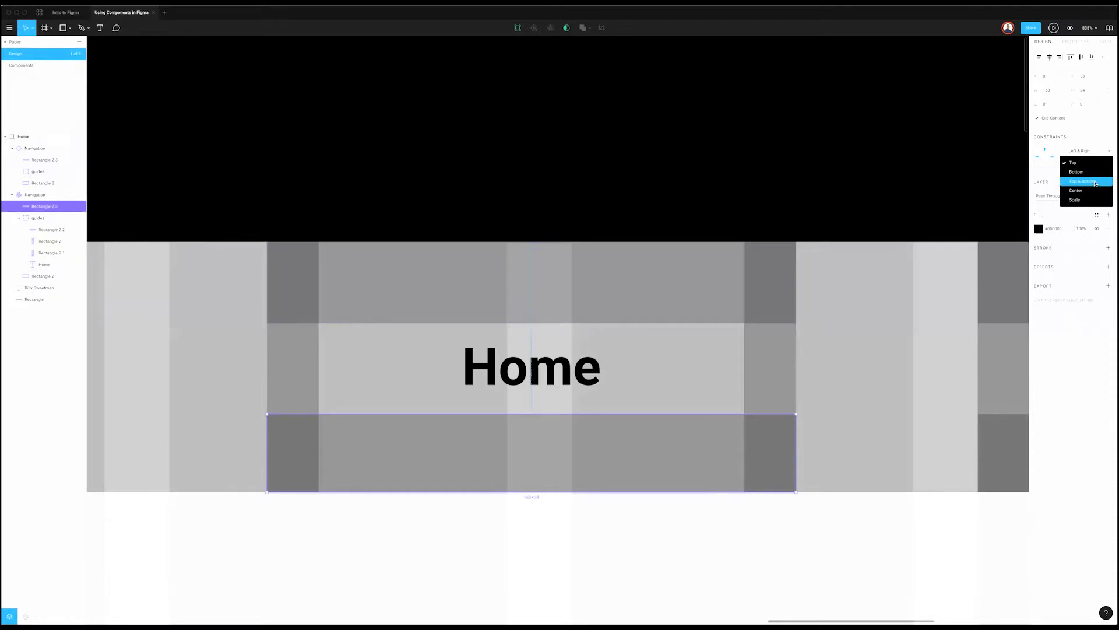
{"action": "left_click", "coordinate": [1091, 174]}
{"action": "key", "text": "Escape"}
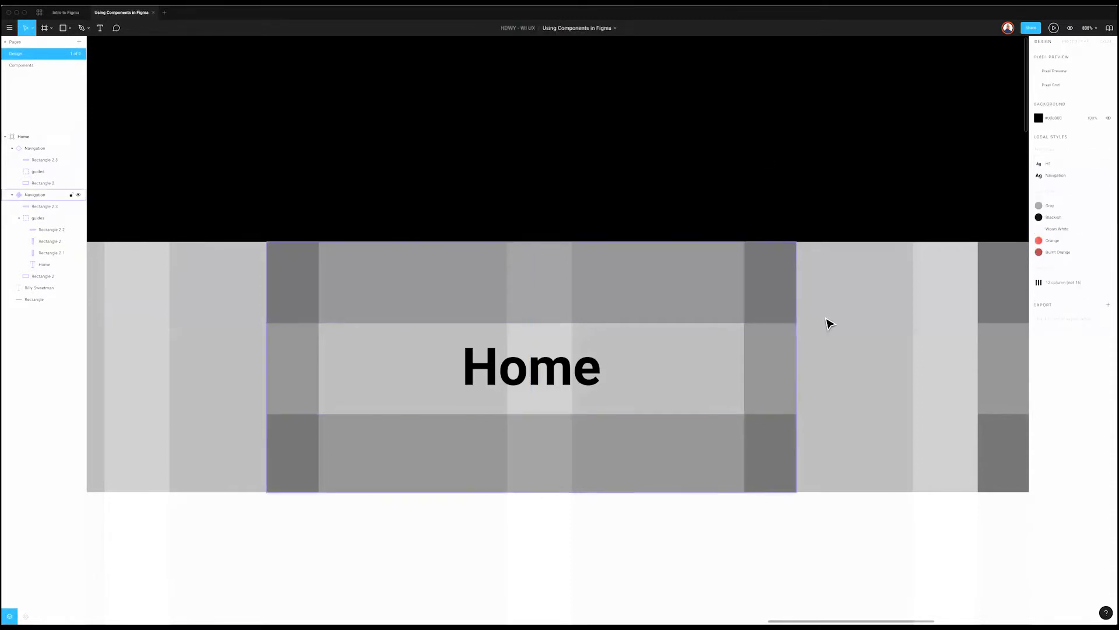
Step: Try resizing the This is home nav item's width and height, then undo the changes
{"action": "left_click", "coordinate": [802, 319]}
{"action": "scroll", "coordinate": [800, 318], "scroll_direction": "down", "scroll_amount": 5}
{"action": "scroll", "coordinate": [827, 319], "scroll_direction": "right", "scroll_amount": 3}
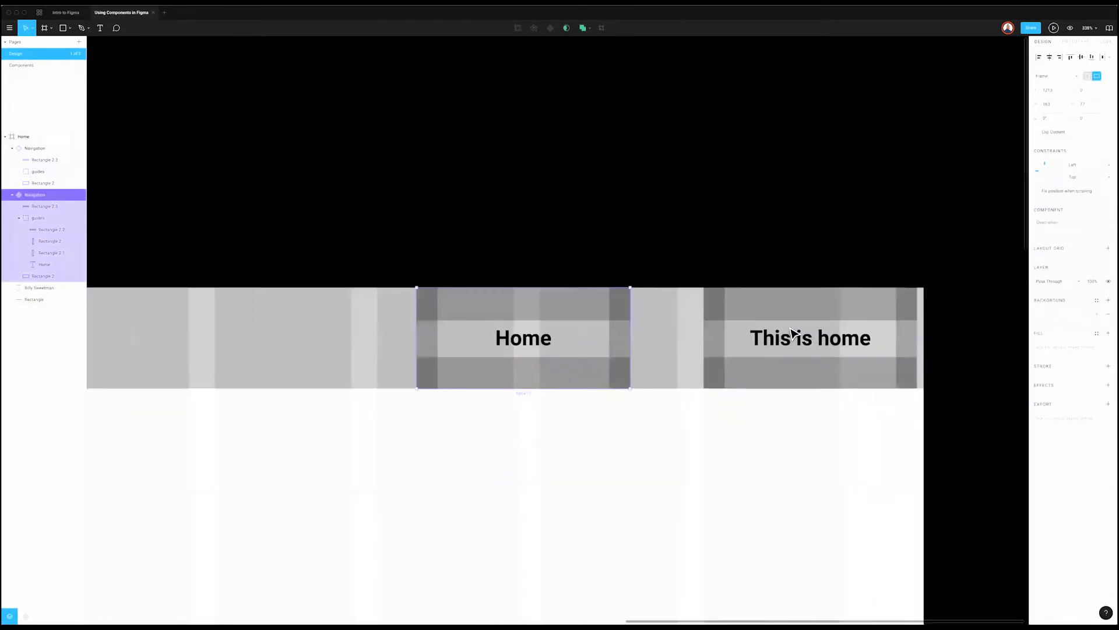
{"action": "left_click", "coordinate": [908, 324]}
{"action": "left_click_drag", "start_coordinate": [918, 319], "coordinate": [869, 333]}
{"action": "left_click_drag", "start_coordinate": [817, 289], "coordinate": [818, 307]}
{"action": "key", "text": "ctrl+z"}
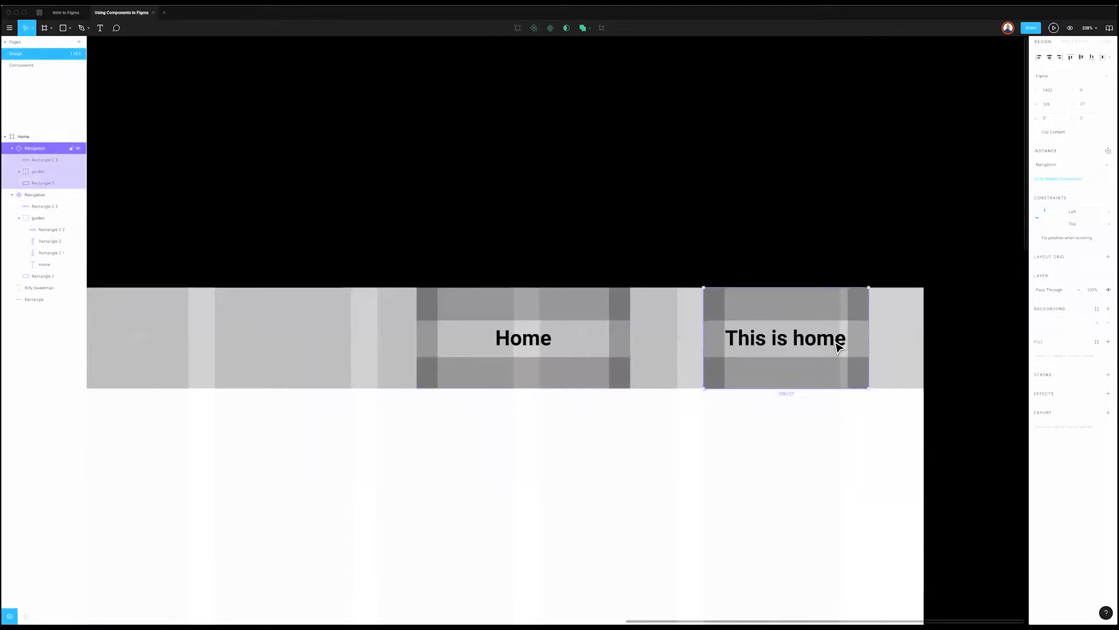
{"action": "mouse_move", "coordinate": [787, 387]}
{"action": "left_mouse_down"}
{"action": "mouse_move", "coordinate": [791, 340]}
{"action": "mouse_move", "coordinate": [787, 374]}
{"action": "left_mouse_up"}
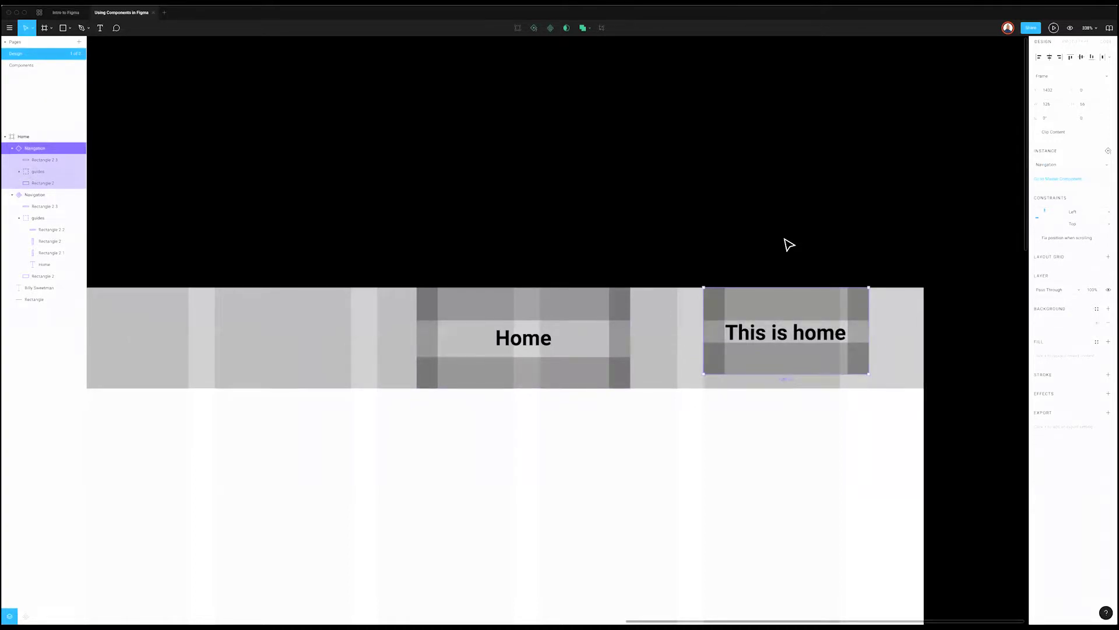
{"action": "key", "text": "ctrl+z"}
{"action": "key", "text": "ctrl+z"}
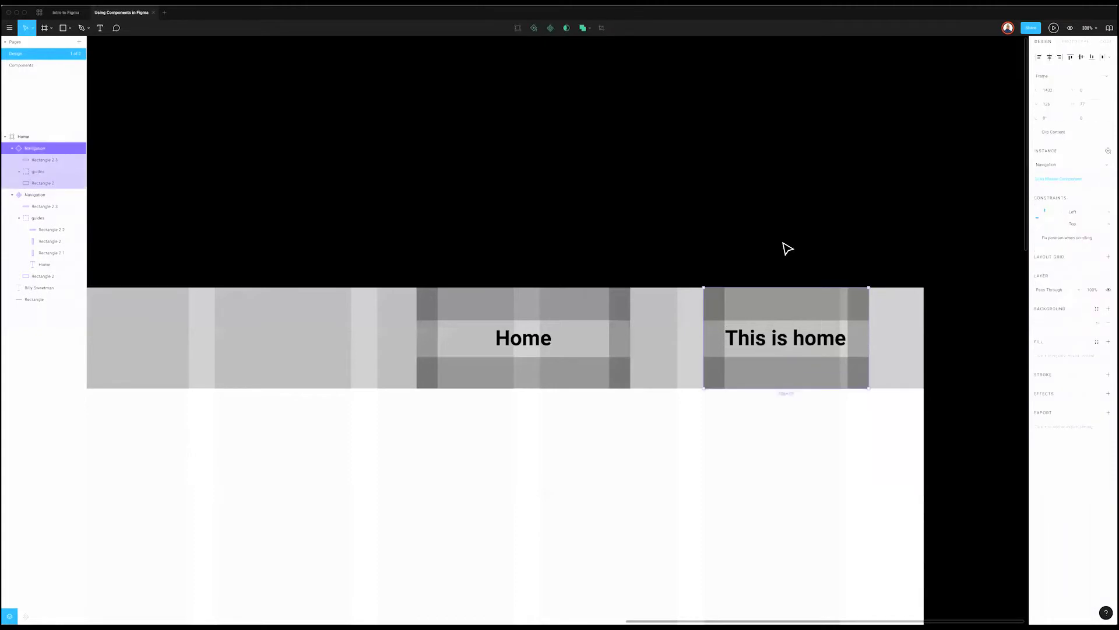
{"action": "key", "text": "Escape"}
Step: Delete the top and bottom guide bars and resize the Navigation component's width
{"action": "scroll", "coordinate": [613, 340], "scroll_direction": "up", "scroll_amount": 1}
{"action": "scroll", "coordinate": [612, 340], "scroll_direction": "right", "scroll_amount": 1}
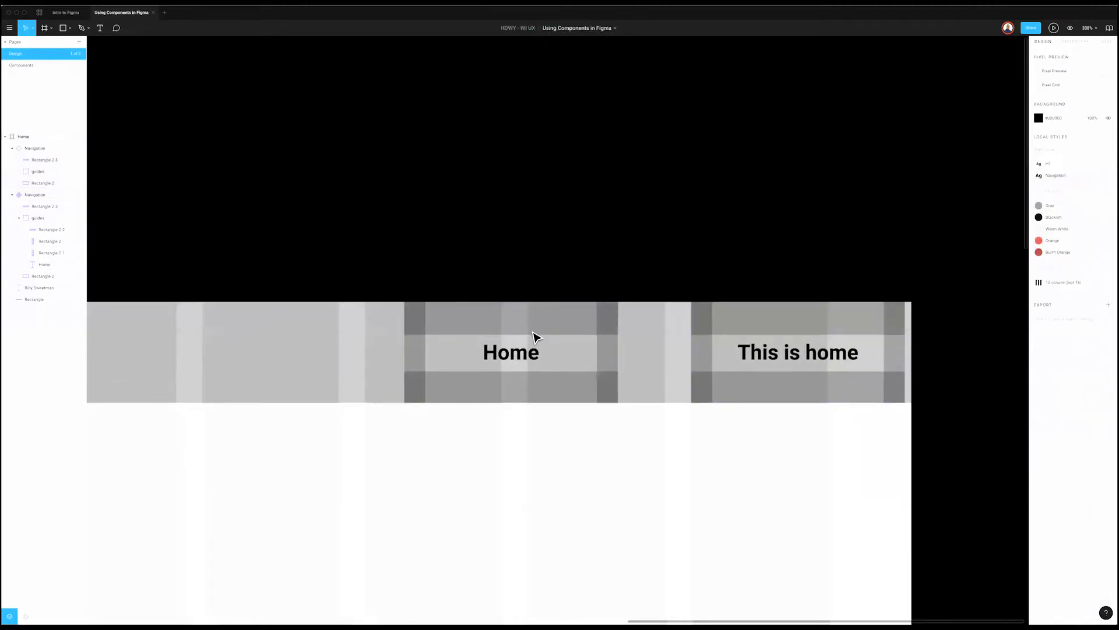
{"action": "left_click", "coordinate": [527, 347]}
{"action": "left_click", "coordinate": [519, 393], "text": "shift"}
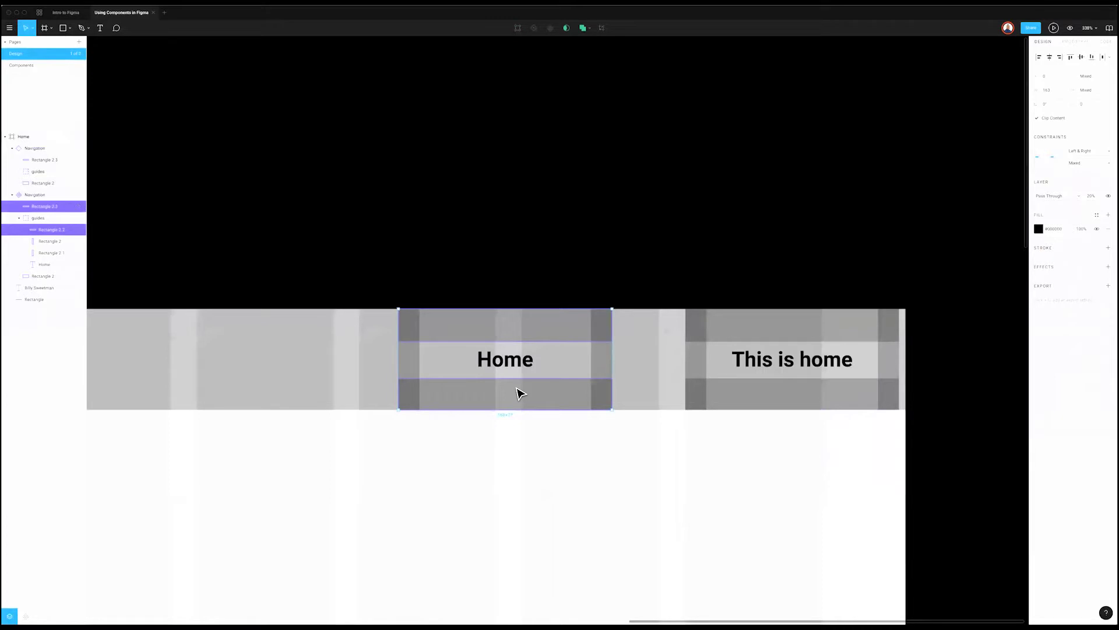
{"action": "key", "text": "Delete"}
{"action": "scroll", "coordinate": [592, 260], "scroll_direction": "right", "scroll_amount": 1}
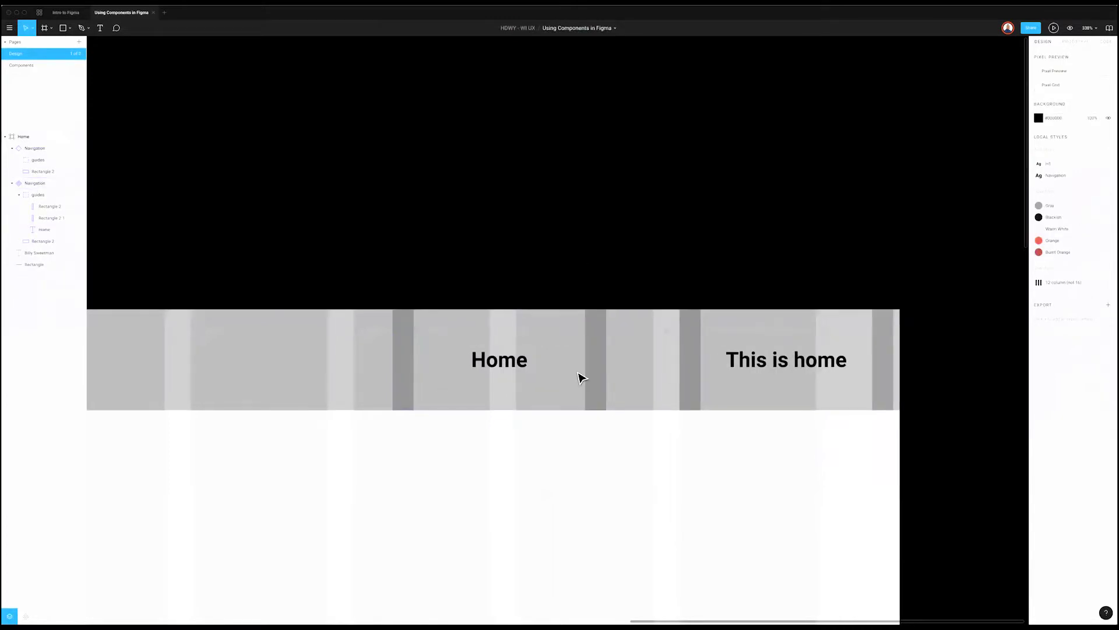
{"action": "left_click", "coordinate": [580, 379]}
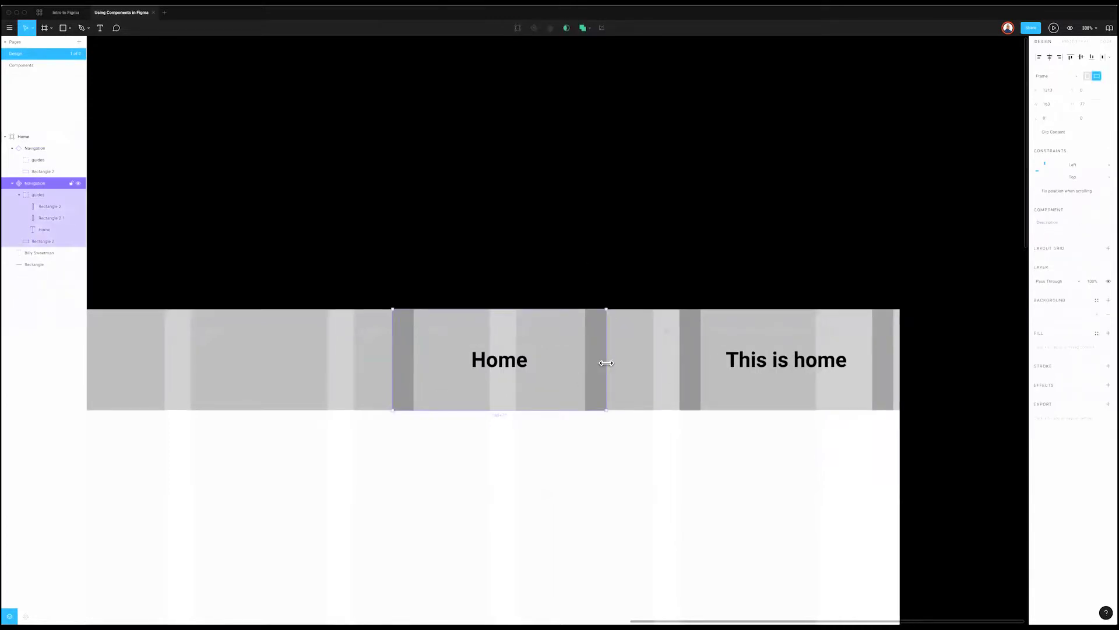
{"action": "left_click_drag", "start_coordinate": [608, 361], "coordinate": [493, 372]}
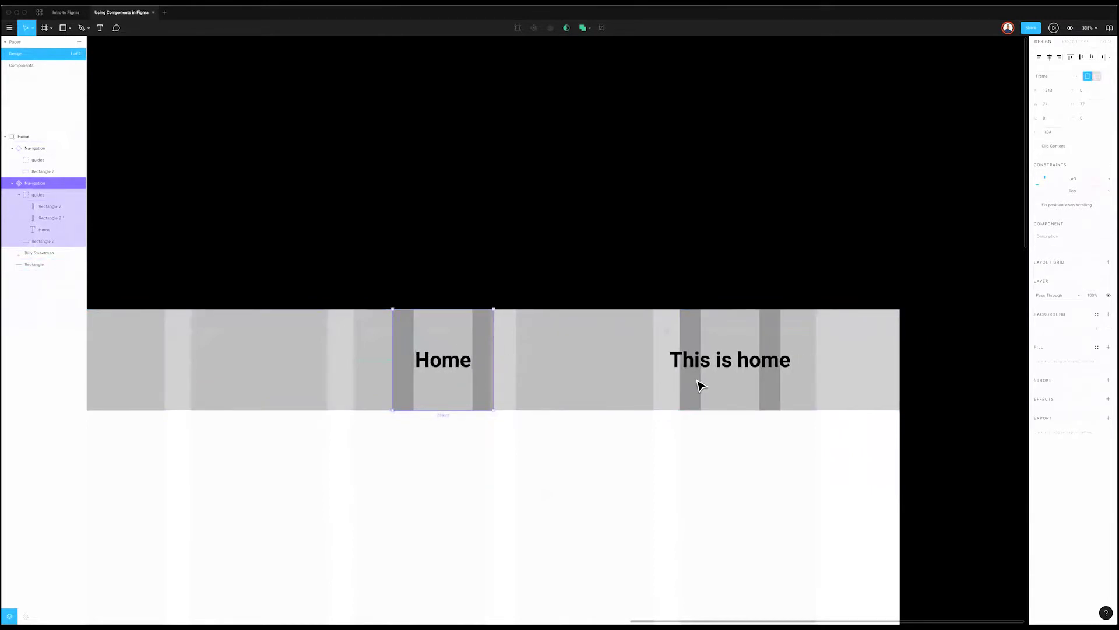
{"action": "left_click", "coordinate": [729, 438]}
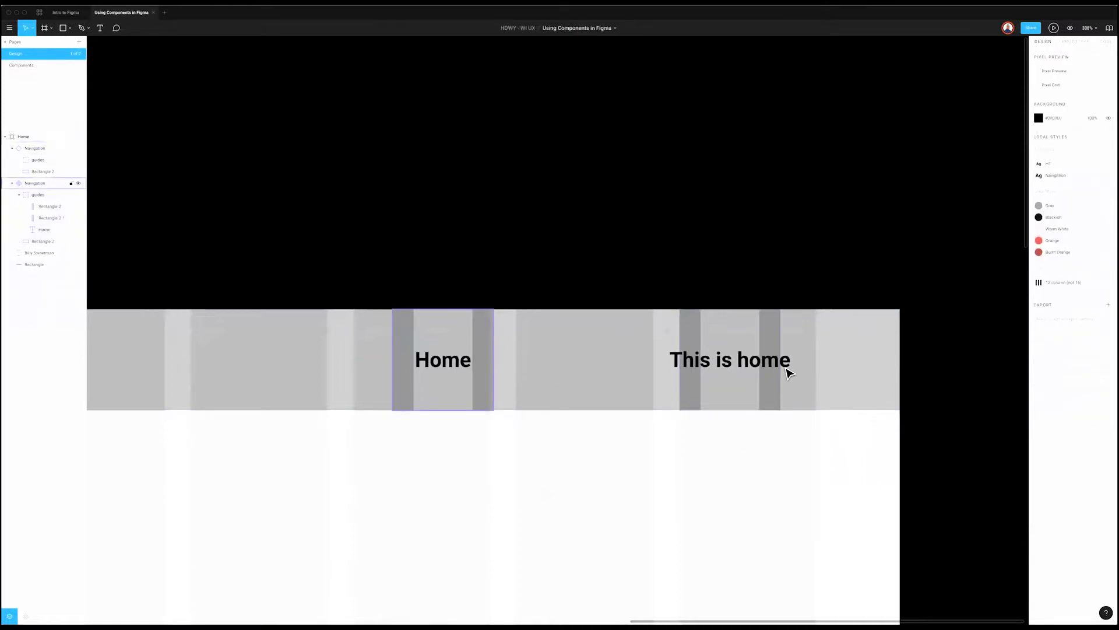
Step: Widen the This is home item to 100, place it beside Home and add a copy
{"action": "left_click", "coordinate": [778, 372]}
{"action": "left_click_drag", "start_coordinate": [781, 372], "coordinate": [845, 371]}
{"action": "left_click_drag", "start_coordinate": [719, 372], "coordinate": [653, 370]}
{"action": "key", "text": "ctrl+d"}
{"action": "mouse_move", "coordinate": [732, 390]}
{"action": "left_mouse_down"}
{"action": "mouse_move", "coordinate": [802, 394]}
{"action": "mouse_move", "coordinate": [752, 393]}
{"action": "left_mouse_up"}
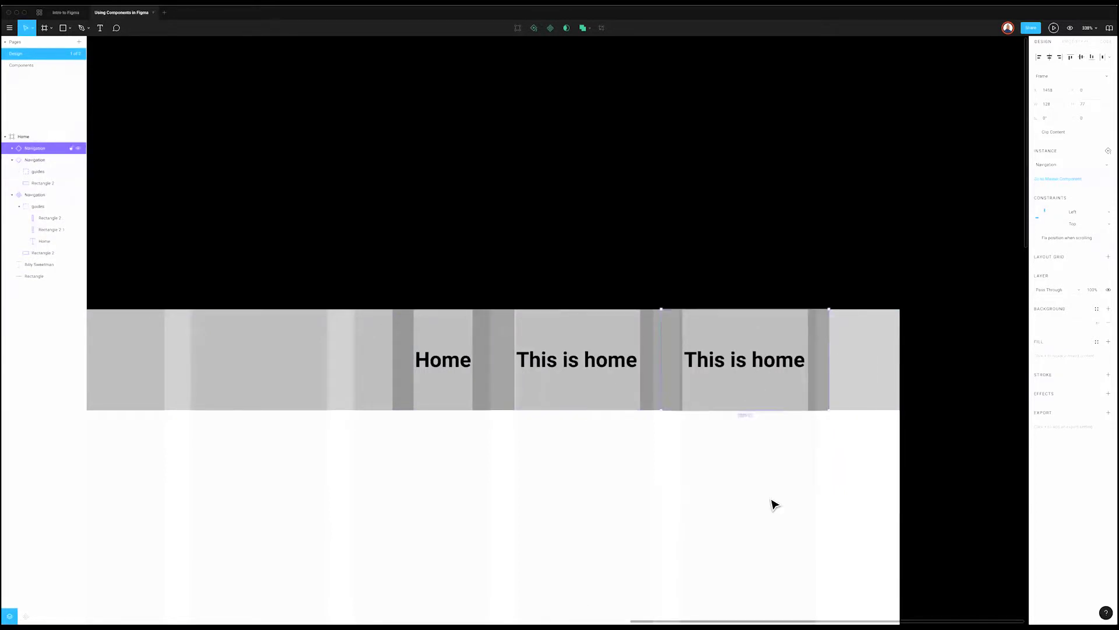
{"action": "left_click", "coordinate": [765, 488]}
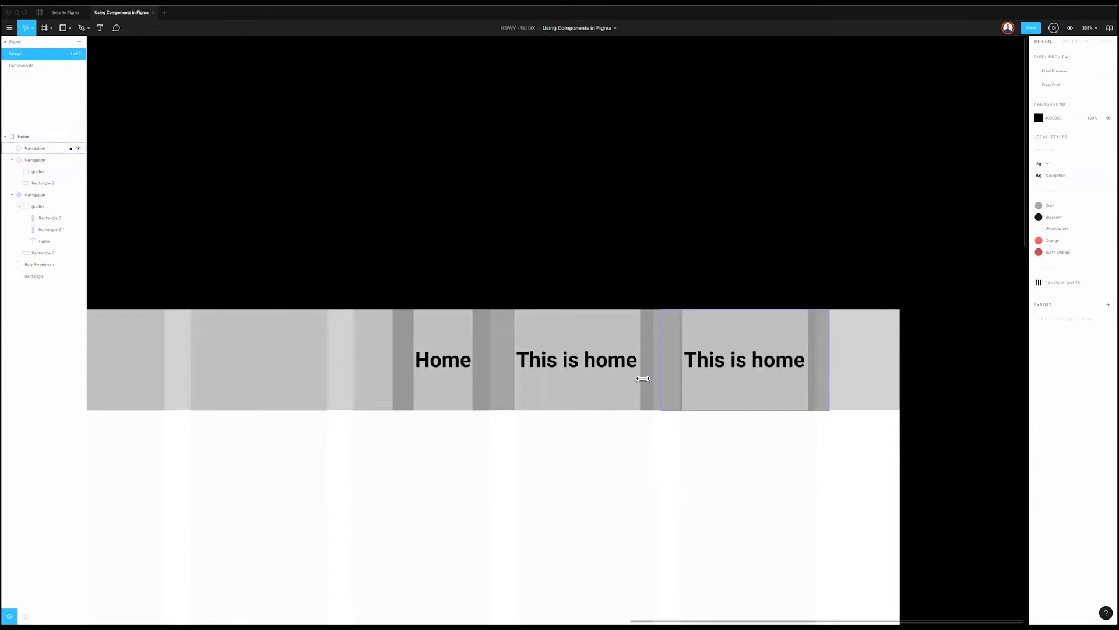
{"action": "left_click", "coordinate": [630, 383]}
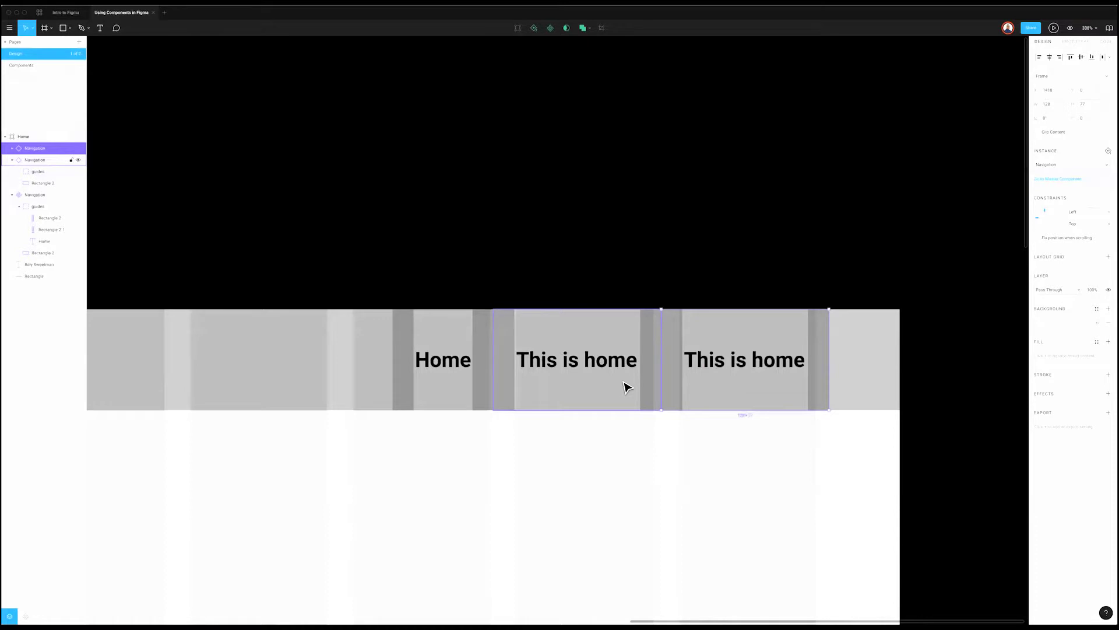
Step: Move the Home text layer above the guides group and hide the guides
{"action": "scroll", "coordinate": [140, 210], "scroll_direction": "right", "scroll_amount": 2}
{"action": "left_click", "coordinate": [35, 194]}
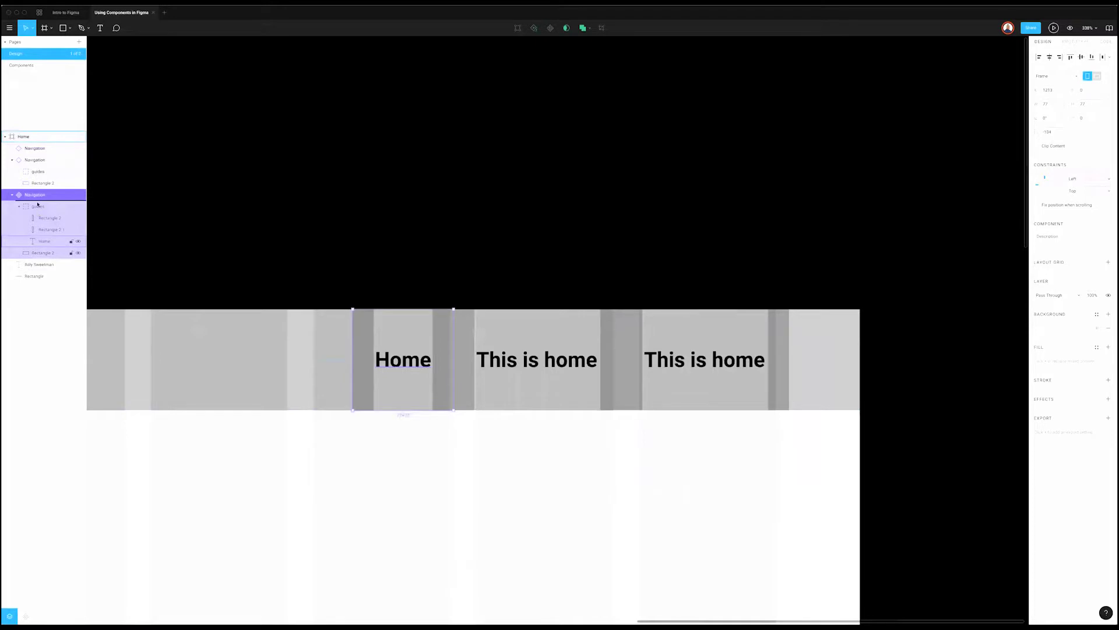
{"action": "left_click_drag", "start_coordinate": [55, 244], "coordinate": [24, 204]}
{"action": "left_click", "coordinate": [18, 230]}
{"action": "left_click", "coordinate": [78, 231]}
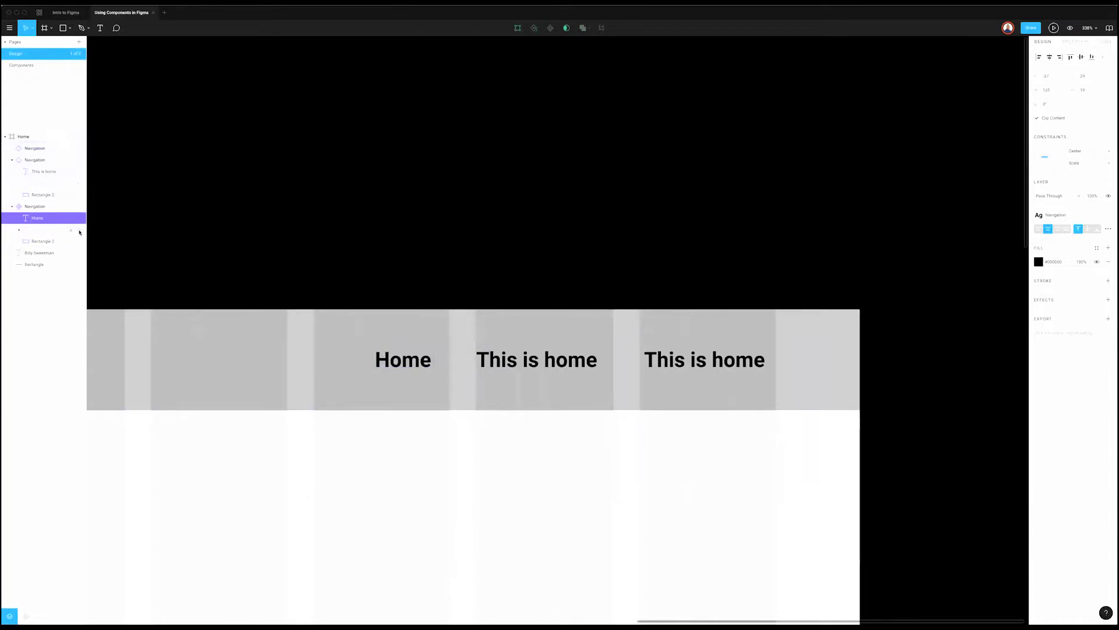
Step: Hide the layout grid, show the guides again and zoom out over the nav bar
{"action": "key", "text": "ctrl+g"}
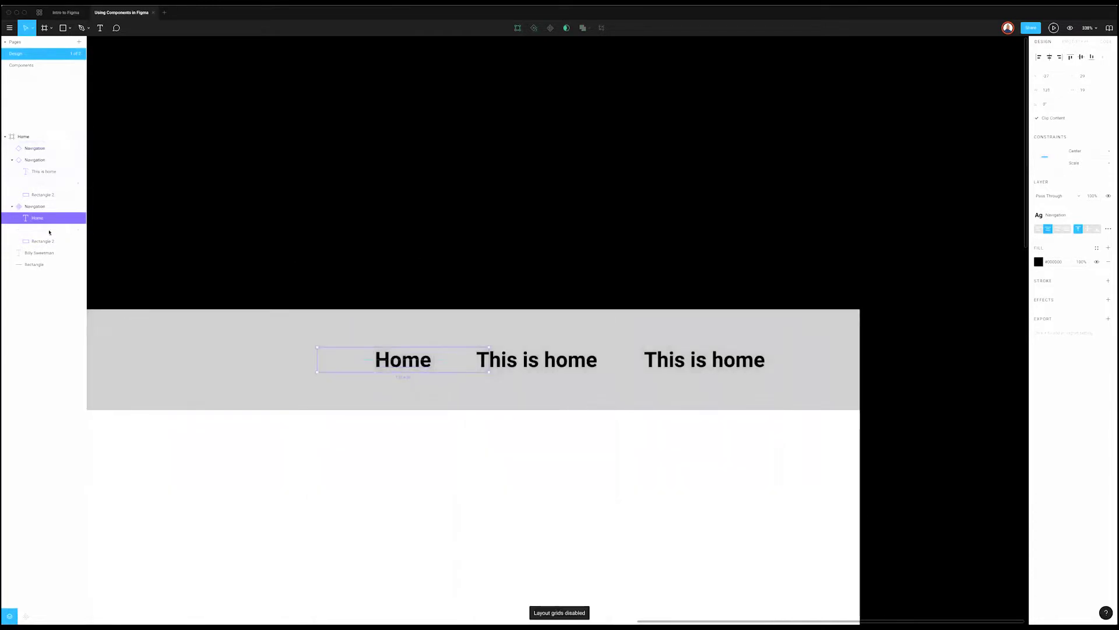
{"action": "left_click", "coordinate": [295, 222]}
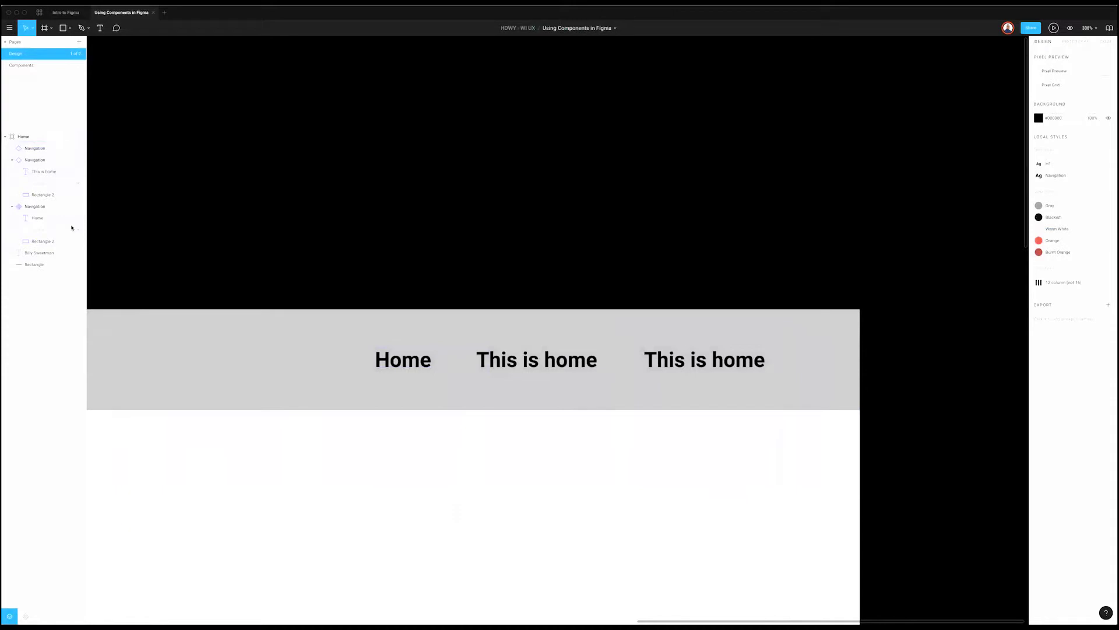
{"action": "left_click", "coordinate": [78, 229]}
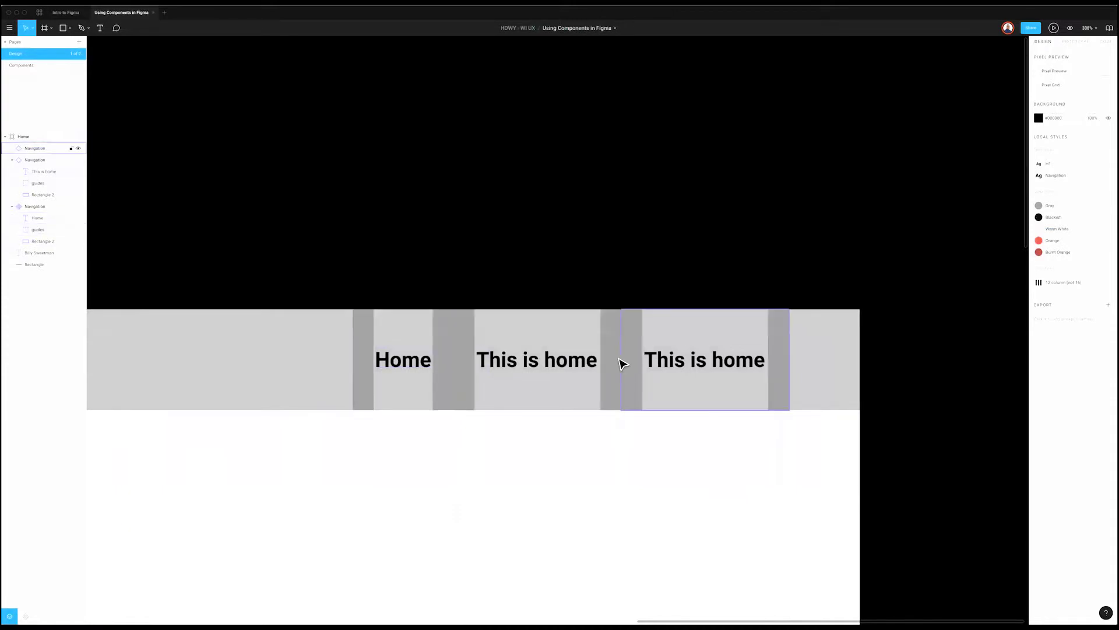
{"action": "scroll", "coordinate": [623, 364], "scroll_direction": "down", "scroll_amount": 3}
{"action": "scroll", "coordinate": [641, 373], "scroll_direction": "left", "scroll_amount": 2}
{"action": "scroll", "coordinate": [699, 358], "scroll_direction": "left", "scroll_amount": 1}
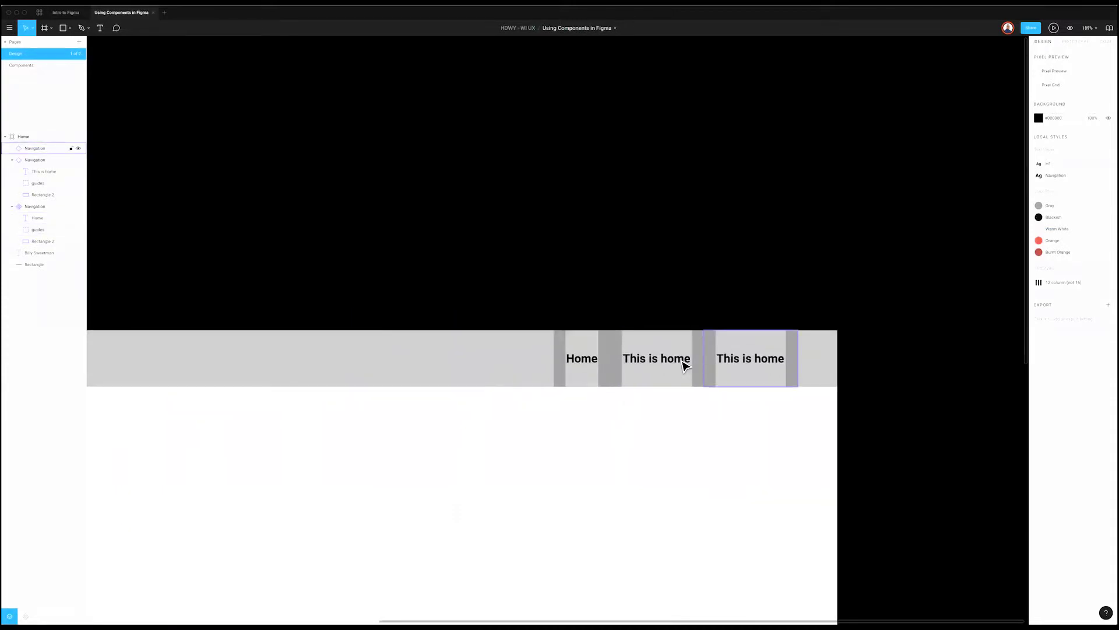
Step: Move Home and the first 'This is home' item left and delete the extra 'This is home' copy
{"action": "left_click", "coordinate": [511, 365]}
{"action": "left_click", "coordinate": [592, 367]}
{"action": "left_click_drag", "start_coordinate": [592, 367], "coordinate": [492, 373]}
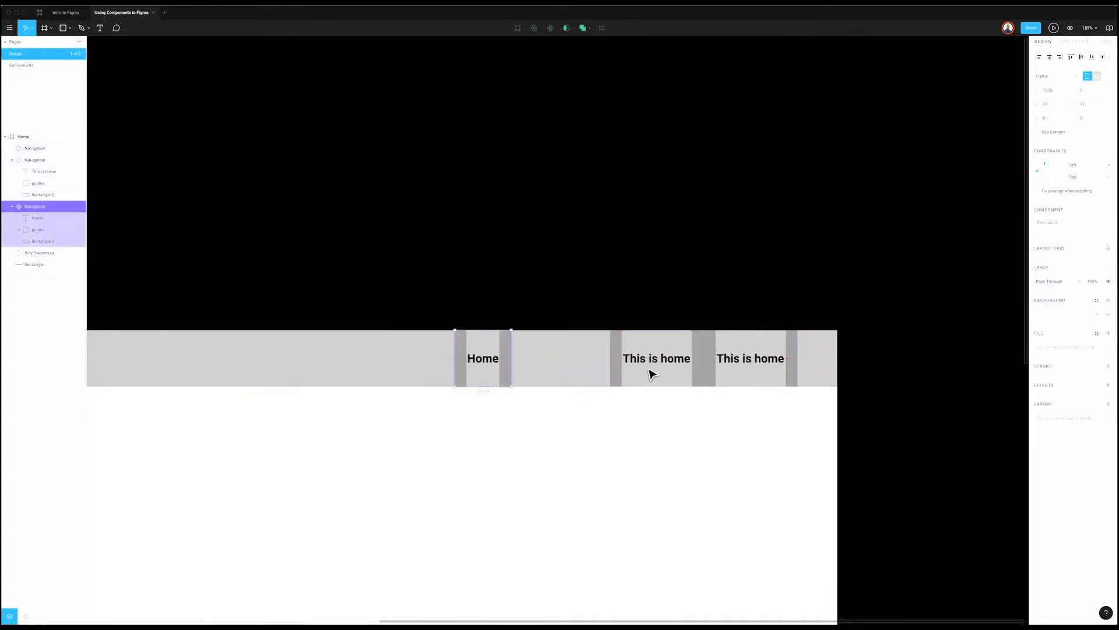
{"action": "left_click_drag", "start_coordinate": [606, 375], "coordinate": [554, 376]}
{"action": "left_click", "coordinate": [752, 369], "text": "shift"}
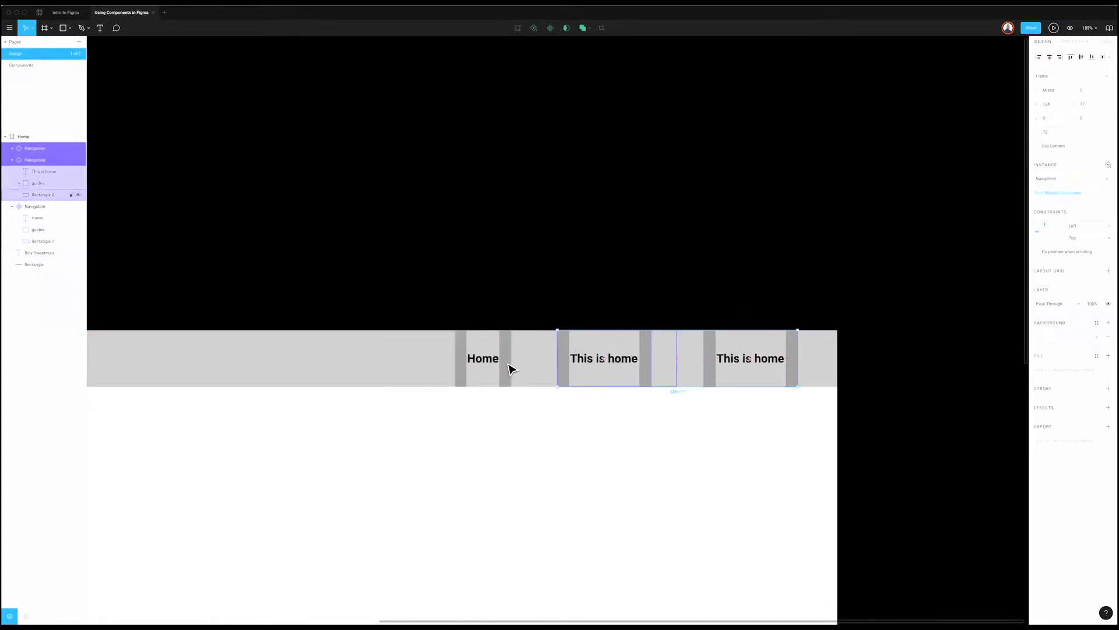
{"action": "left_click", "coordinate": [509, 367], "text": "shift"}
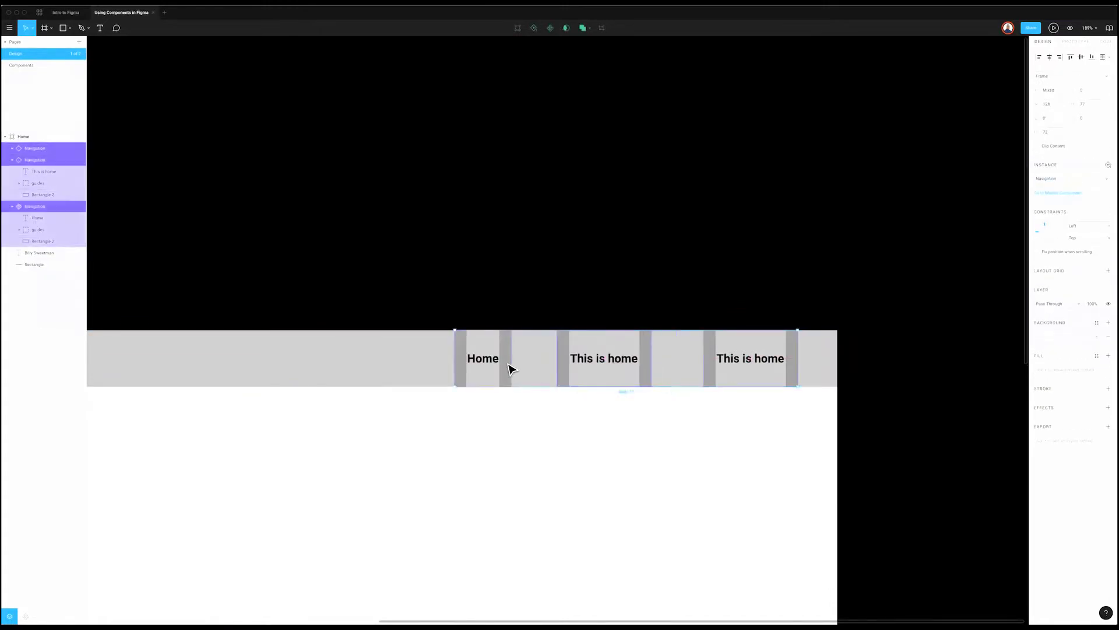
{"action": "left_click", "coordinate": [729, 367]}
{"action": "key", "text": "Delete"}
Step: Cut the Home and 'This is home' items and paste them onto the Components page
{"action": "left_click", "coordinate": [501, 369]}
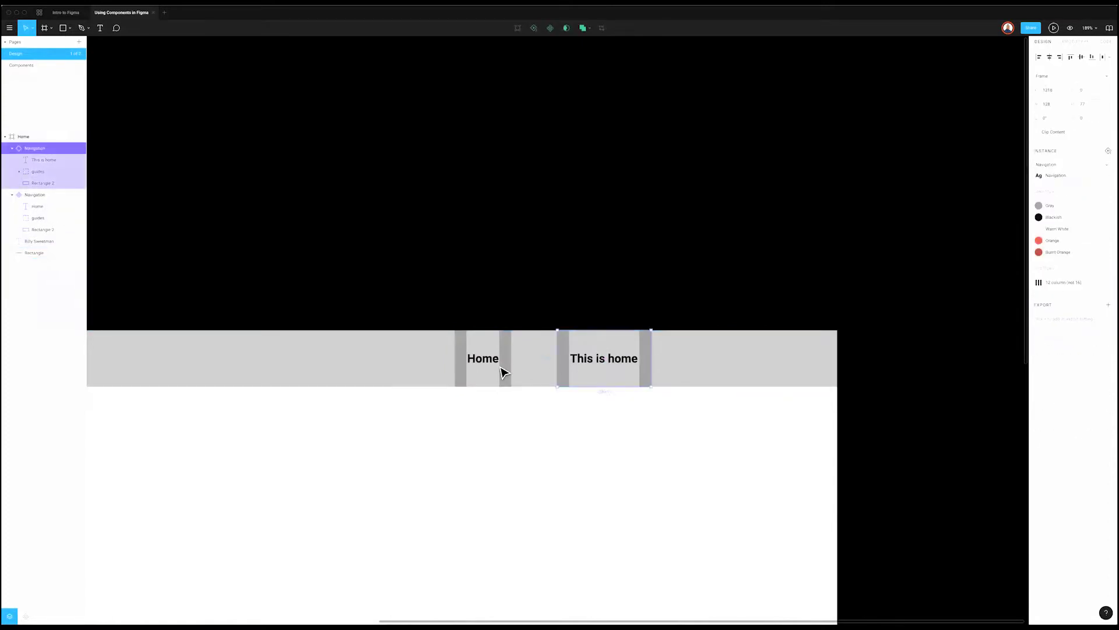
{"action": "left_click", "coordinate": [503, 370], "text": "shift"}
{"action": "key", "text": "Delete"}
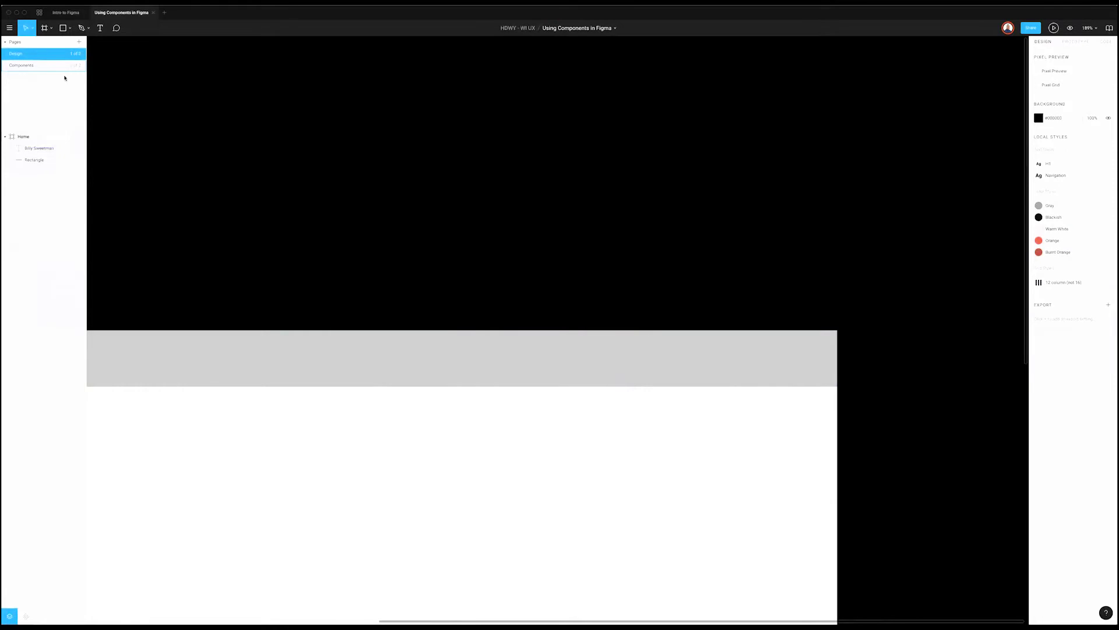
{"action": "left_click", "coordinate": [21, 65]}
{"action": "scroll", "coordinate": [816, 393], "scroll_direction": "right", "scroll_amount": 3}
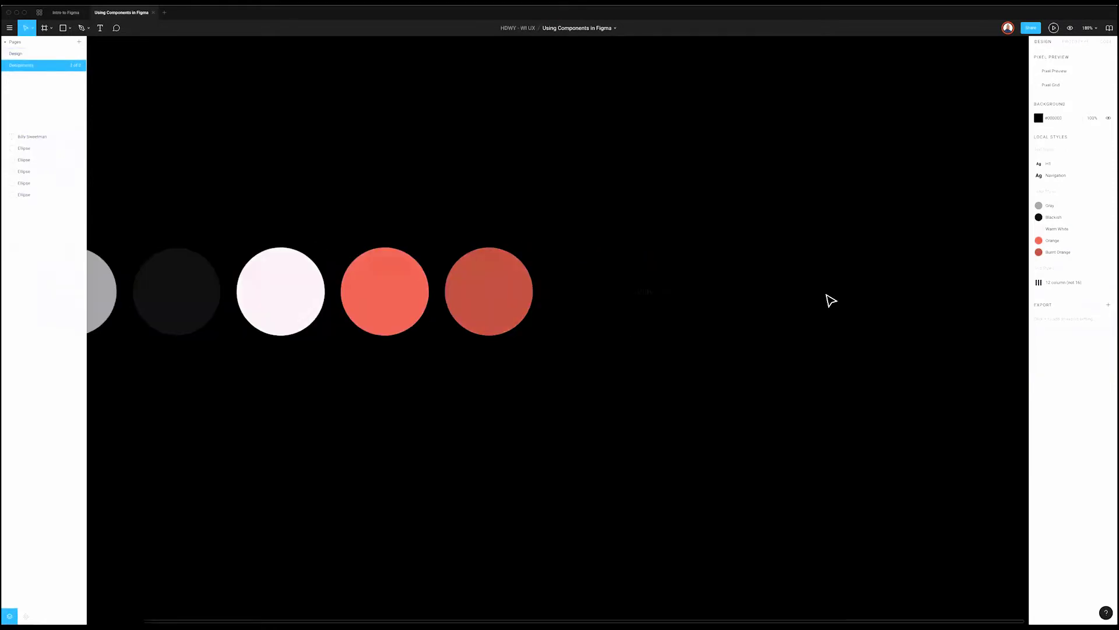
{"action": "key", "text": "ctrl+v"}
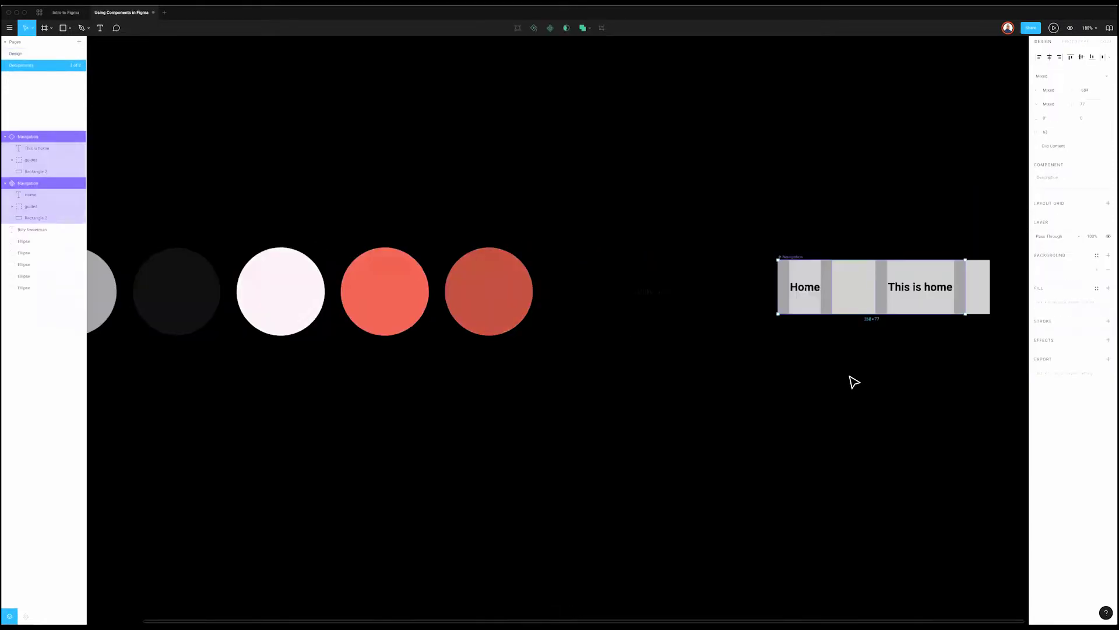
Step: Undo the paste so both nav items are back in the Design page's nav bar
{"action": "left_click", "coordinate": [850, 382]}
{"action": "scroll", "coordinate": [712, 304], "scroll_direction": "right", "scroll_amount": 5}
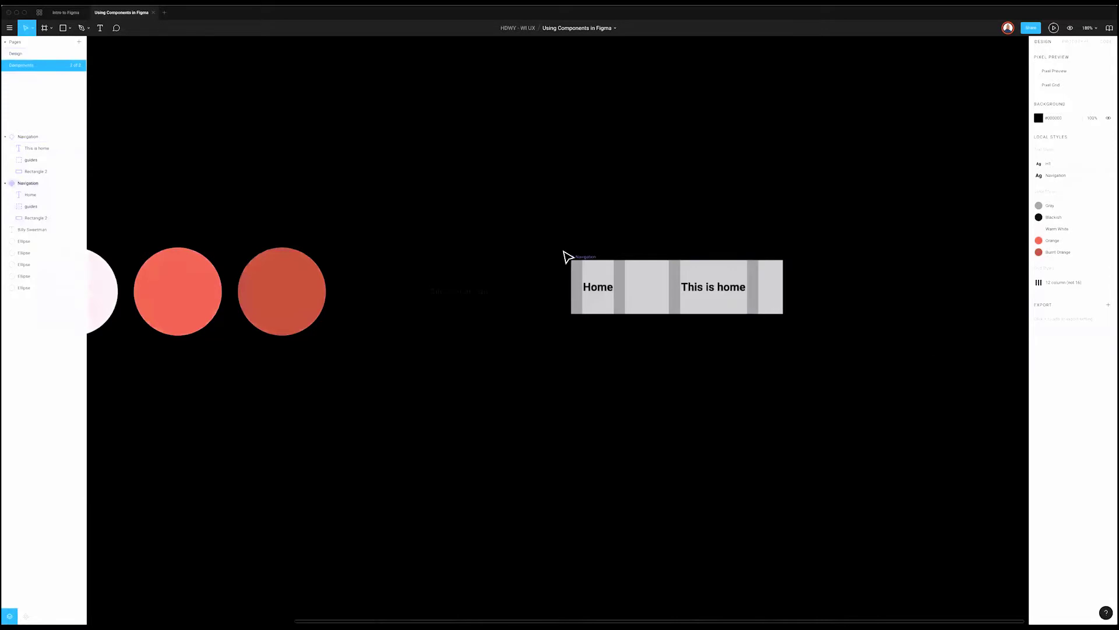
{"action": "key", "text": "ctrl+z"}
{"action": "key", "text": "ctrl+z"}
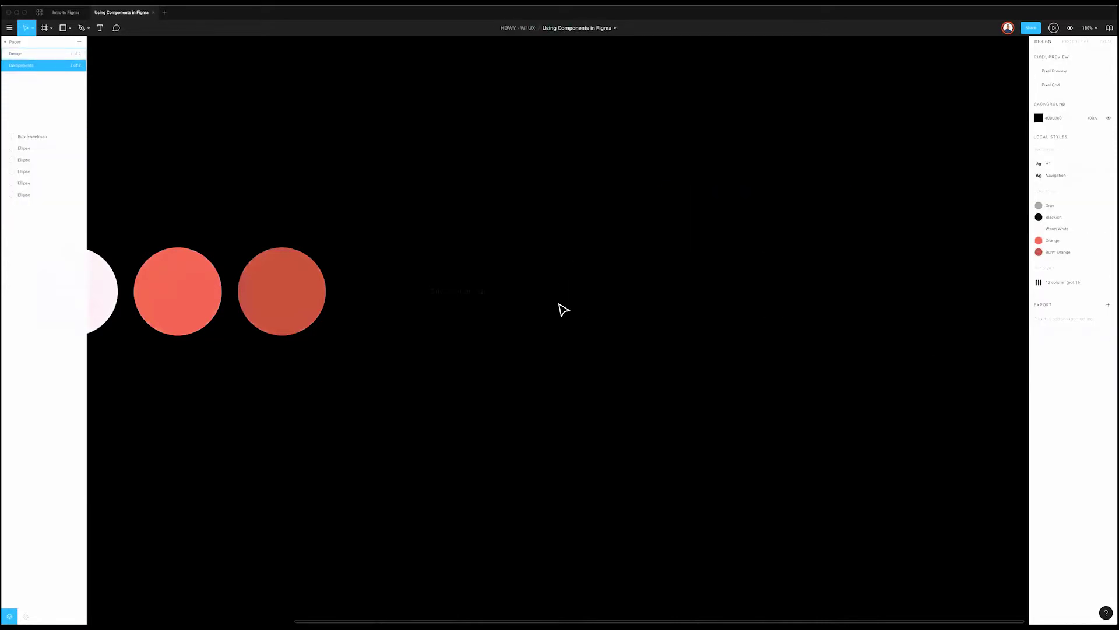
{"action": "key", "text": "ctrl+shift+z"}
{"action": "key", "text": "ctrl+z"}
{"action": "key", "text": "ctrl+shift+z"}
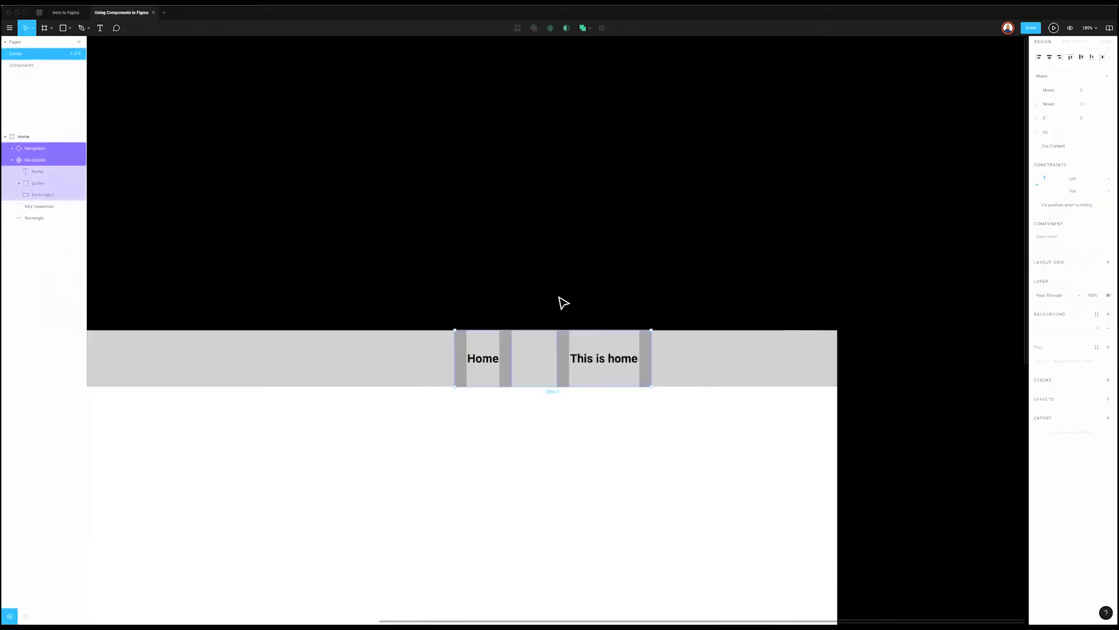
{"action": "left_click", "coordinate": [564, 299]}
{"action": "scroll", "coordinate": [568, 297], "scroll_direction": "down", "scroll_amount": 10}
{"action": "scroll", "coordinate": [577, 332], "scroll_direction": "up", "scroll_amount": 10}
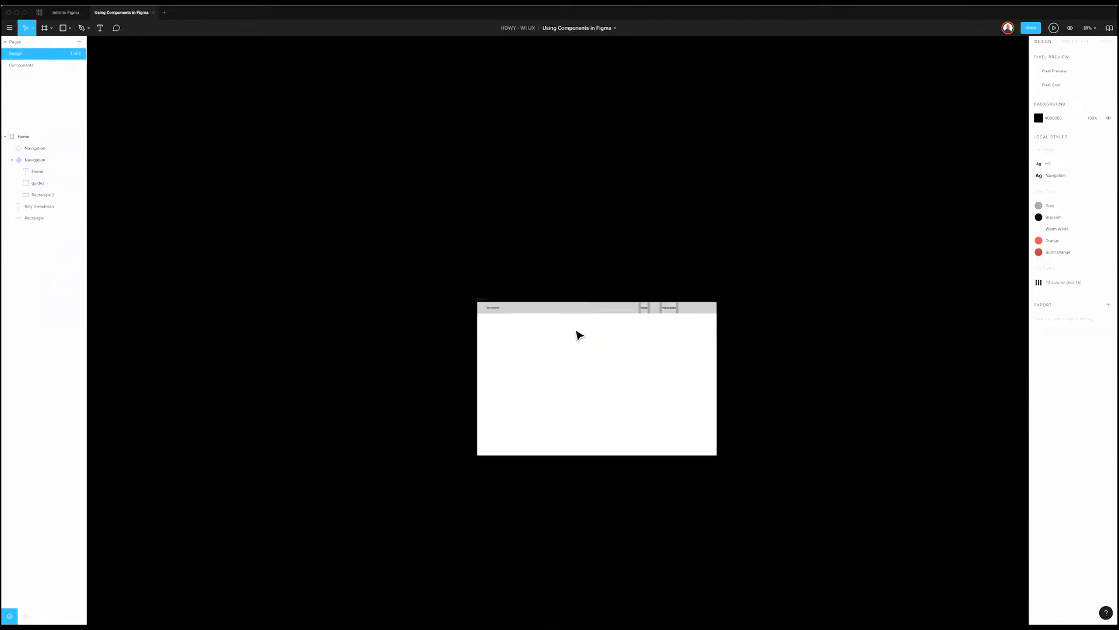
Step: Group the grey rectangle, both Navigation items and the name text, then make the group a component
{"action": "left_click", "coordinate": [886, 284]}
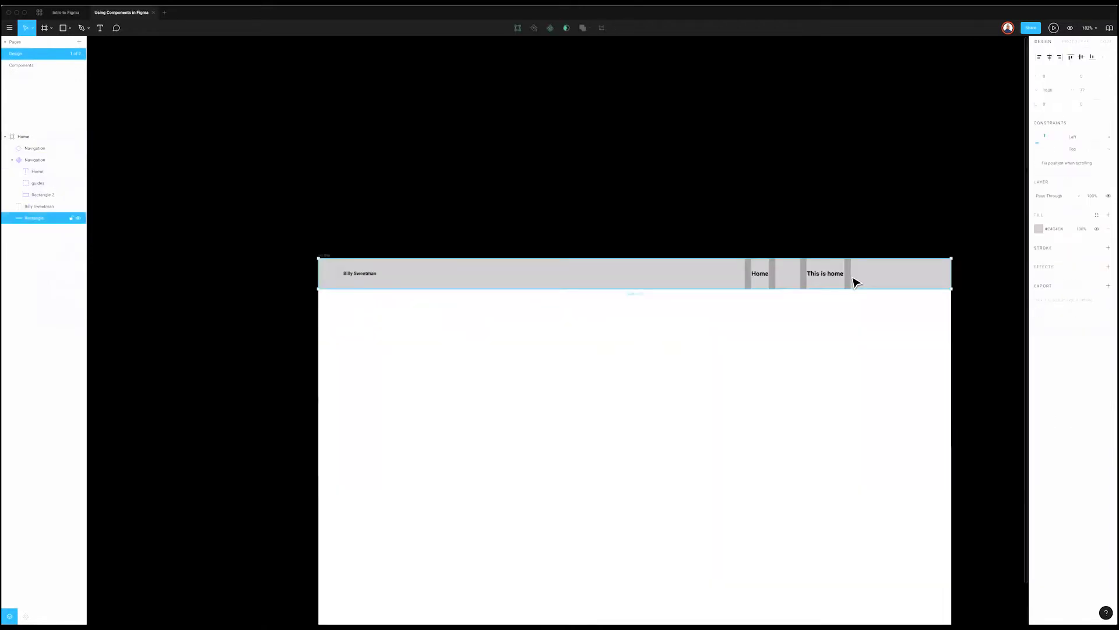
{"action": "left_click", "coordinate": [757, 280], "text": "shift"}
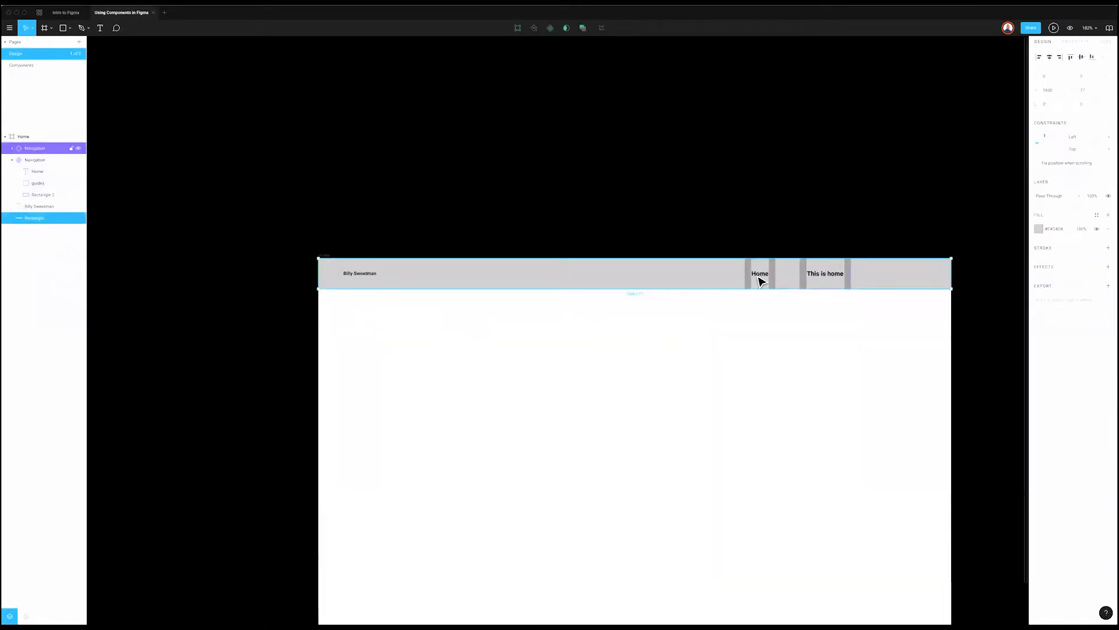
{"action": "left_click", "coordinate": [365, 278], "text": "shift"}
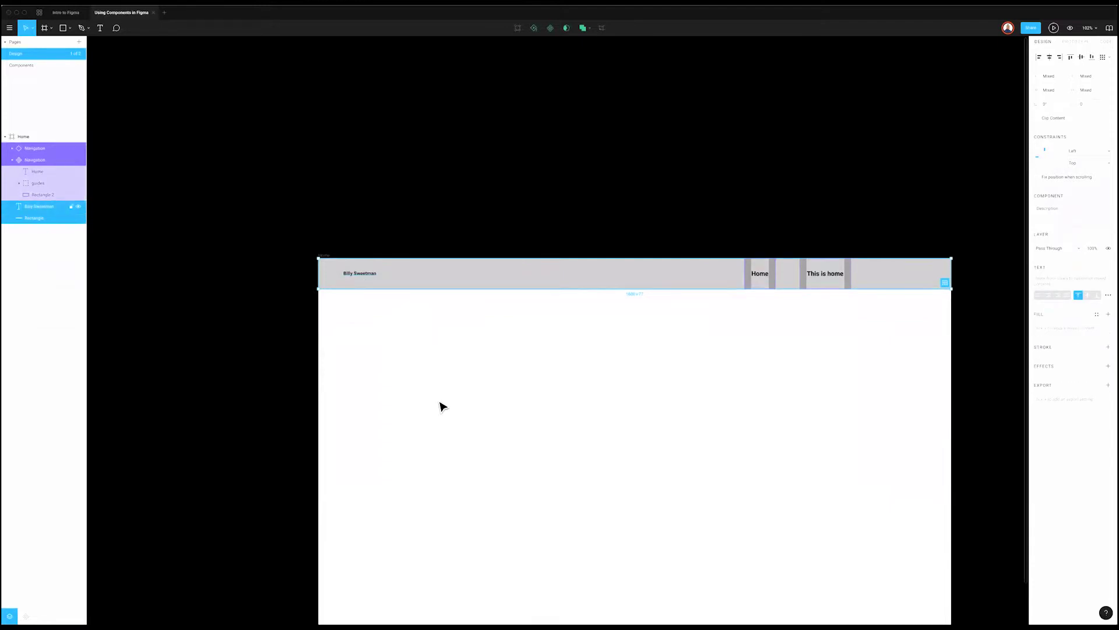
{"action": "scroll", "coordinate": [583, 268], "scroll_direction": "right", "scroll_amount": 2}
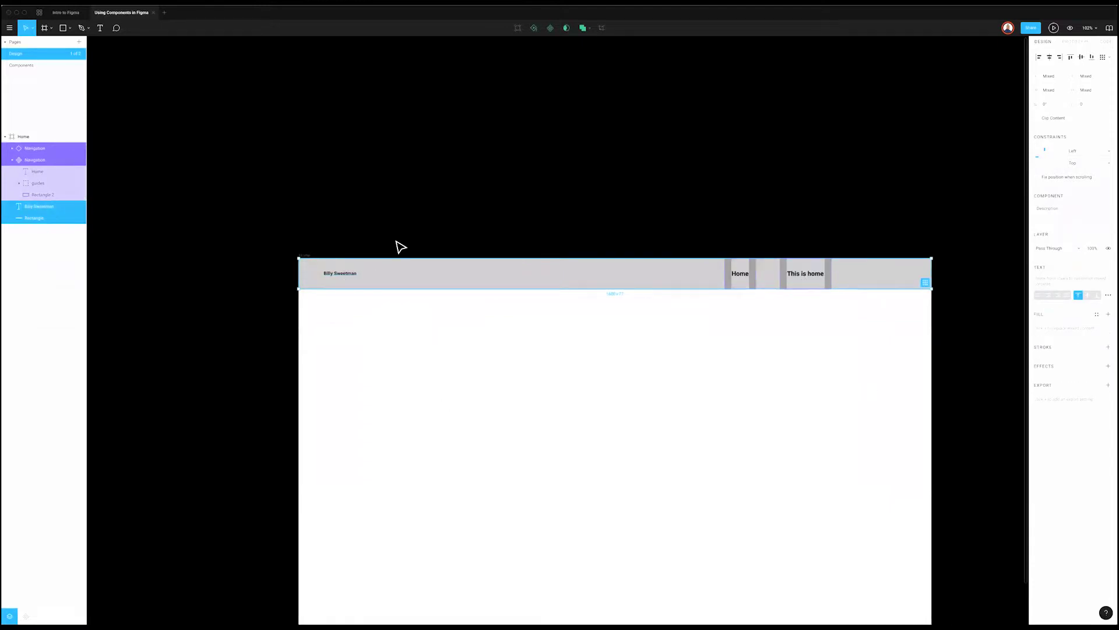
{"action": "key", "text": "super+g"}
{"action": "right_click", "coordinate": [445, 270]}
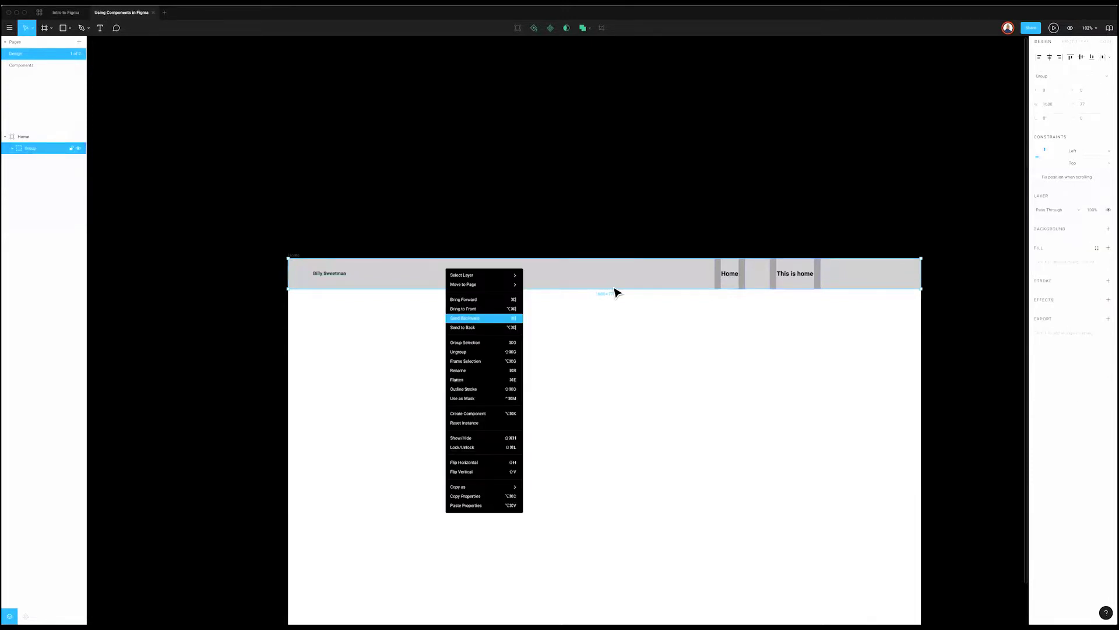
{"action": "left_click", "coordinate": [488, 415]}
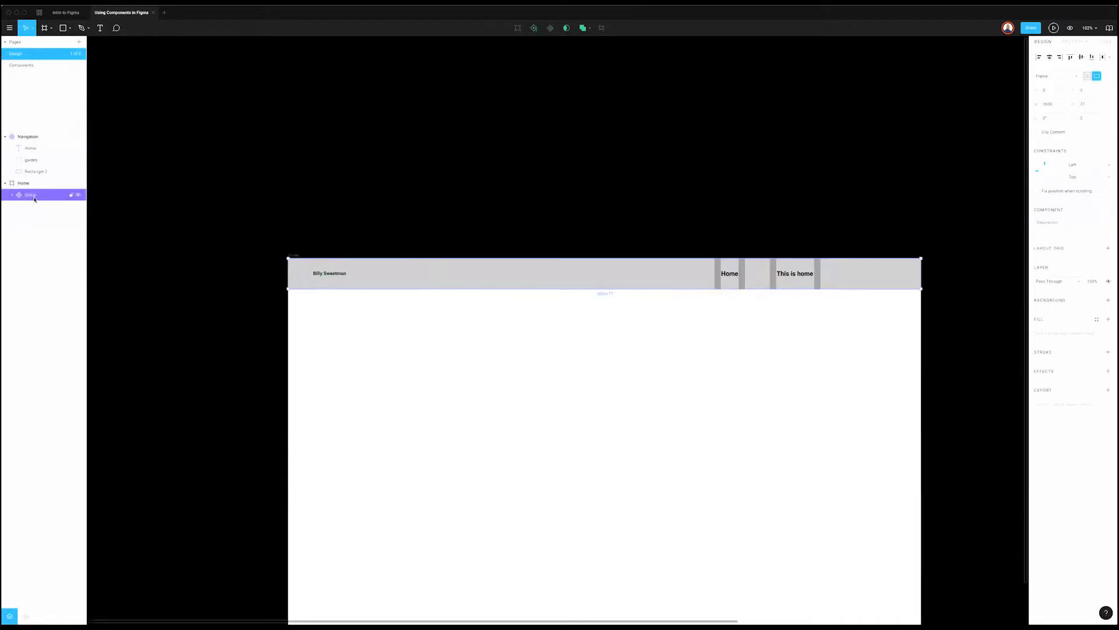
Step: Rename the new component to 'Nav'
{"action": "double_click", "coordinate": [30, 194]}
{"action": "type", "text": "Nav"}
{"action": "key", "text": "Return"}
{"action": "scroll", "coordinate": [414, 275], "scroll_direction": "right", "scroll_amount": 1}
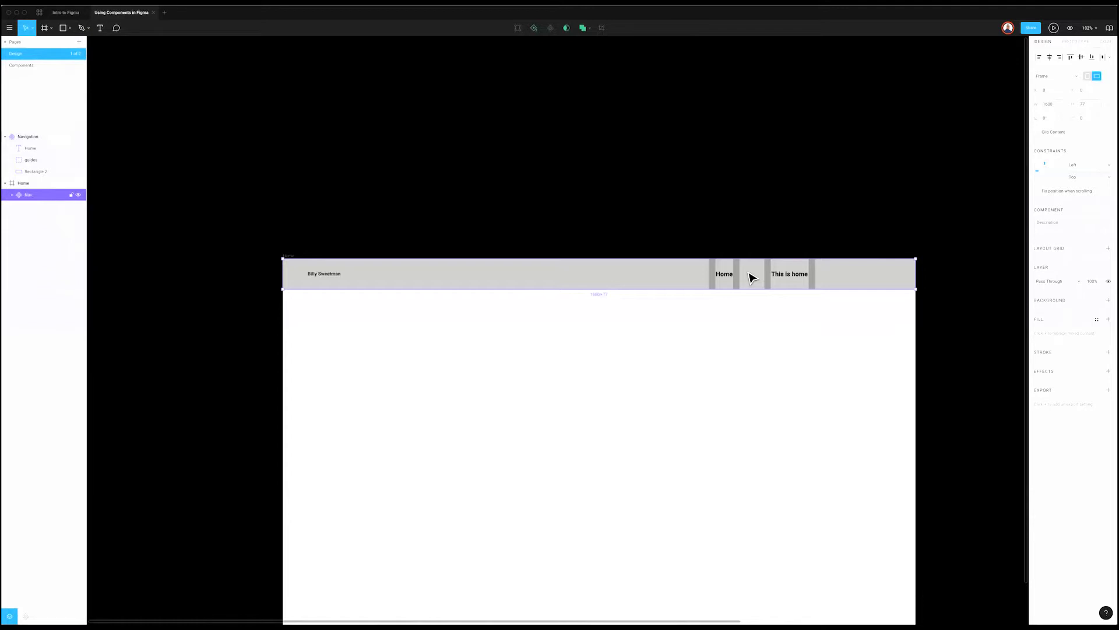
Step: Edit the Home frame nav bar's 'This is home' text layer to read 'Work'
{"action": "left_click", "coordinate": [741, 405]}
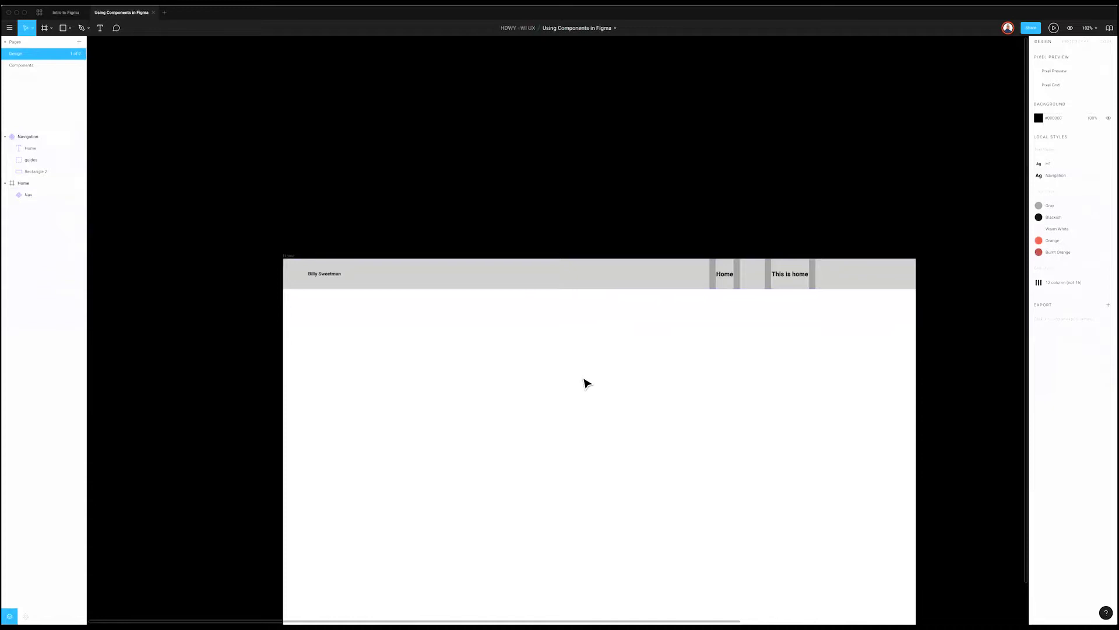
{"action": "scroll", "coordinate": [347, 198], "scroll_direction": "down", "scroll_amount": 2}
{"action": "left_click", "coordinate": [291, 201]}
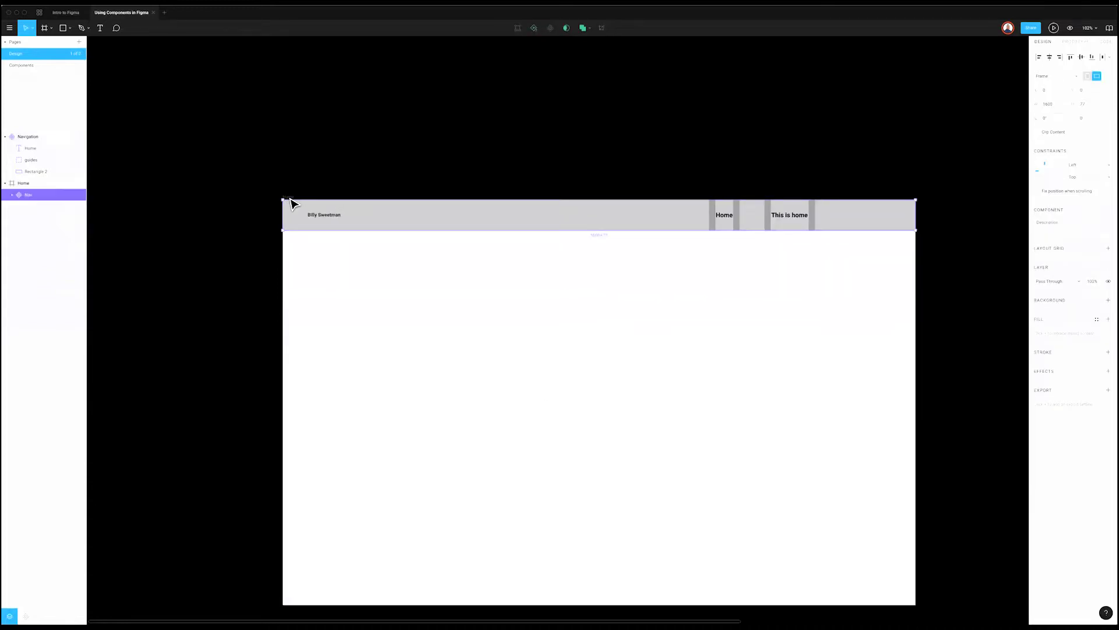
{"action": "left_click", "coordinate": [402, 424]}
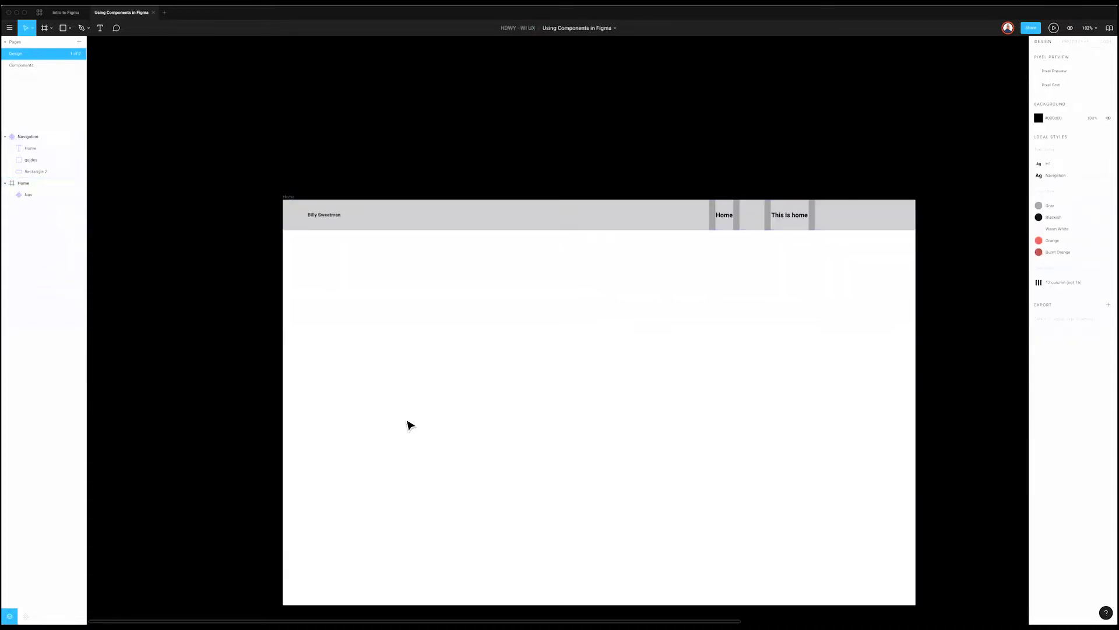
{"action": "left_click", "coordinate": [788, 218], "text": "super"}
{"action": "double_click", "coordinate": [788, 218]}
{"action": "type", "text": "Work"}
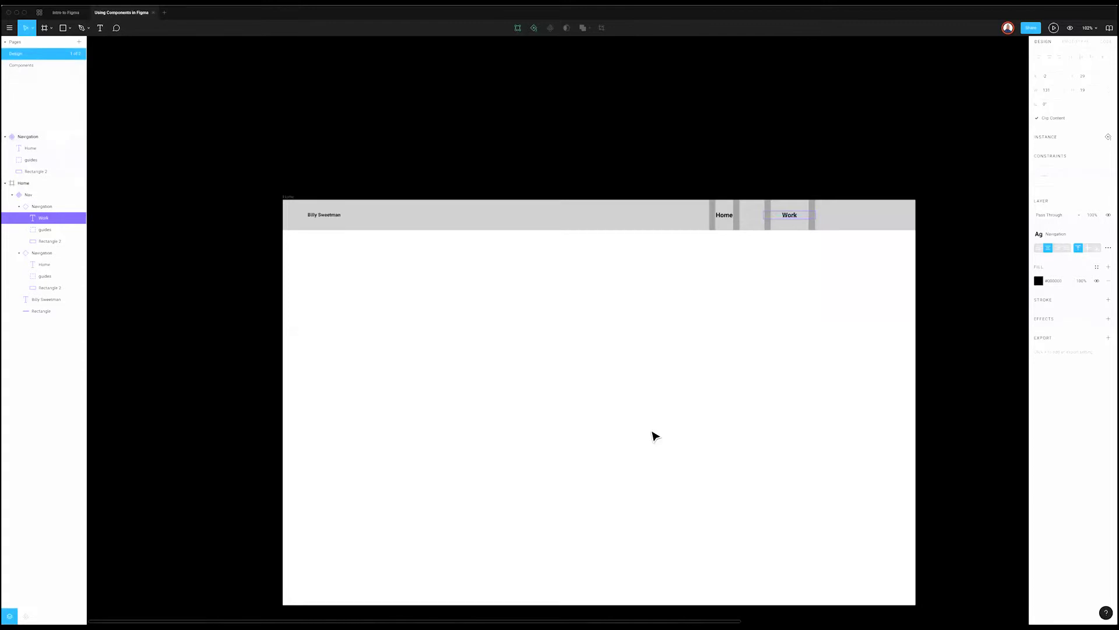
Step: Select the Home frame's nav bar, briefly deleting it and restoring it with undo
{"action": "left_click", "coordinate": [638, 274]}
{"action": "left_click", "coordinate": [636, 214]}
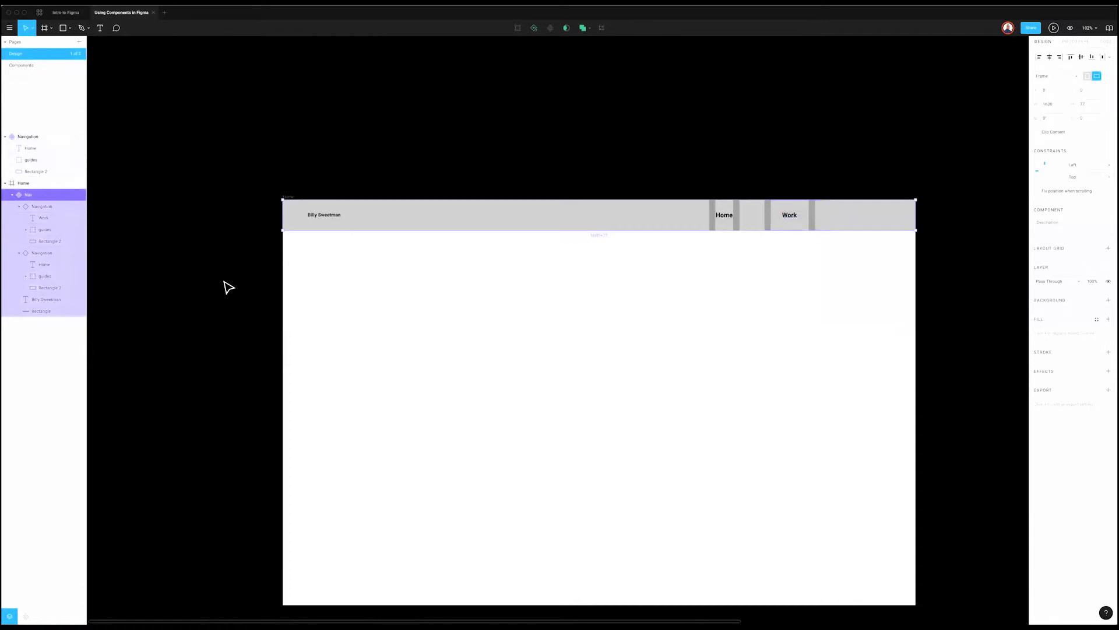
{"action": "left_click", "coordinate": [832, 166]}
{"action": "left_click", "coordinate": [599, 227]}
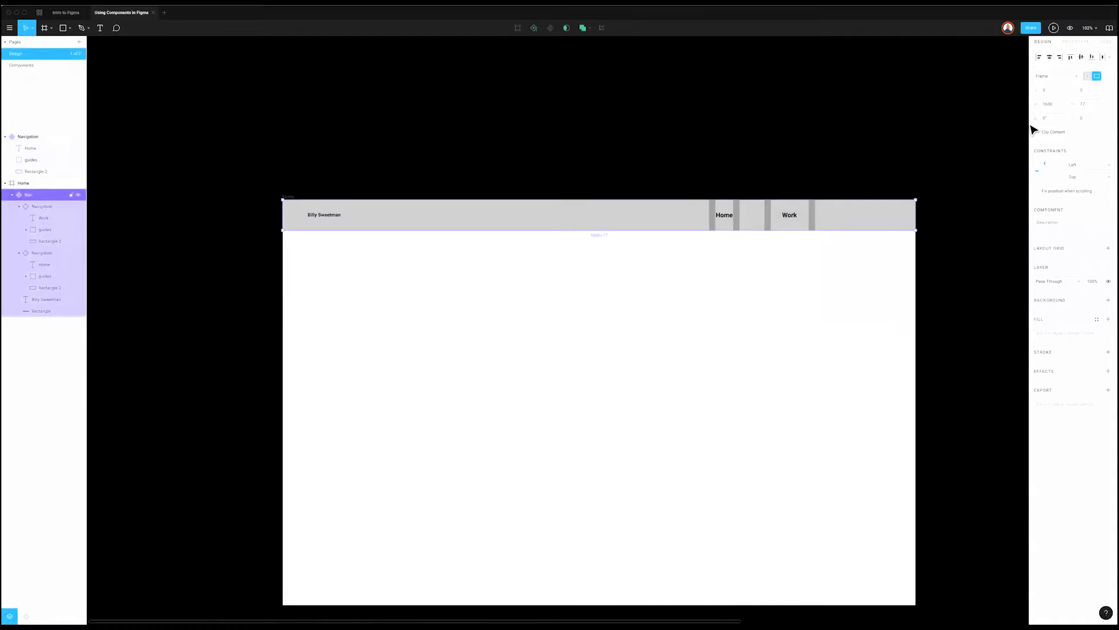
{"action": "left_click", "coordinate": [823, 136]}
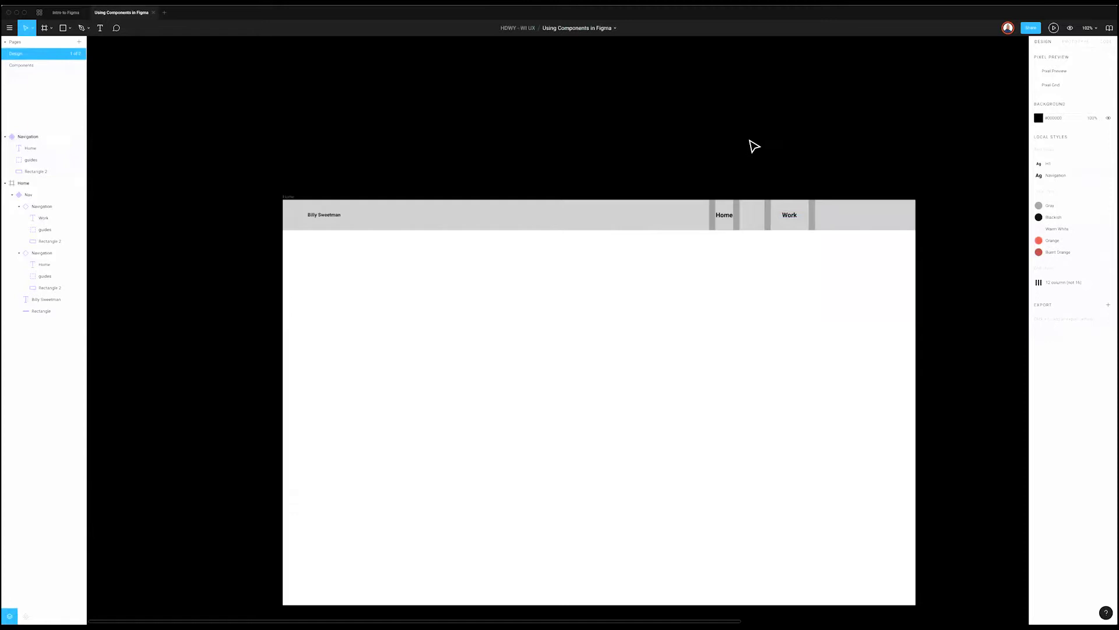
{"action": "scroll", "coordinate": [749, 147], "scroll_direction": "right", "scroll_amount": 1}
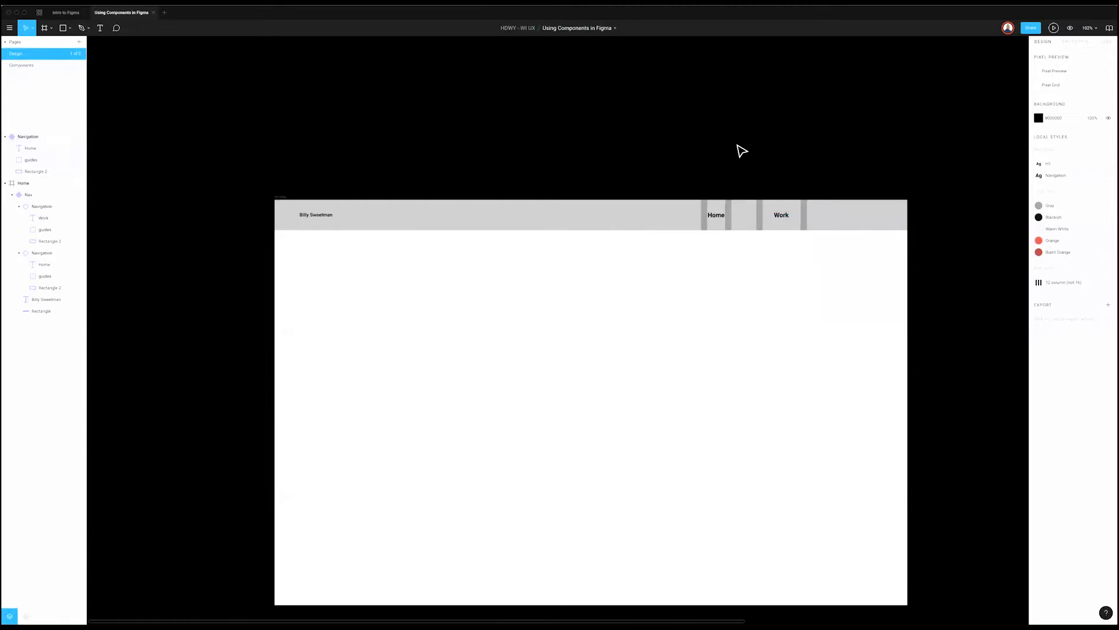
{"action": "left_click", "coordinate": [393, 221]}
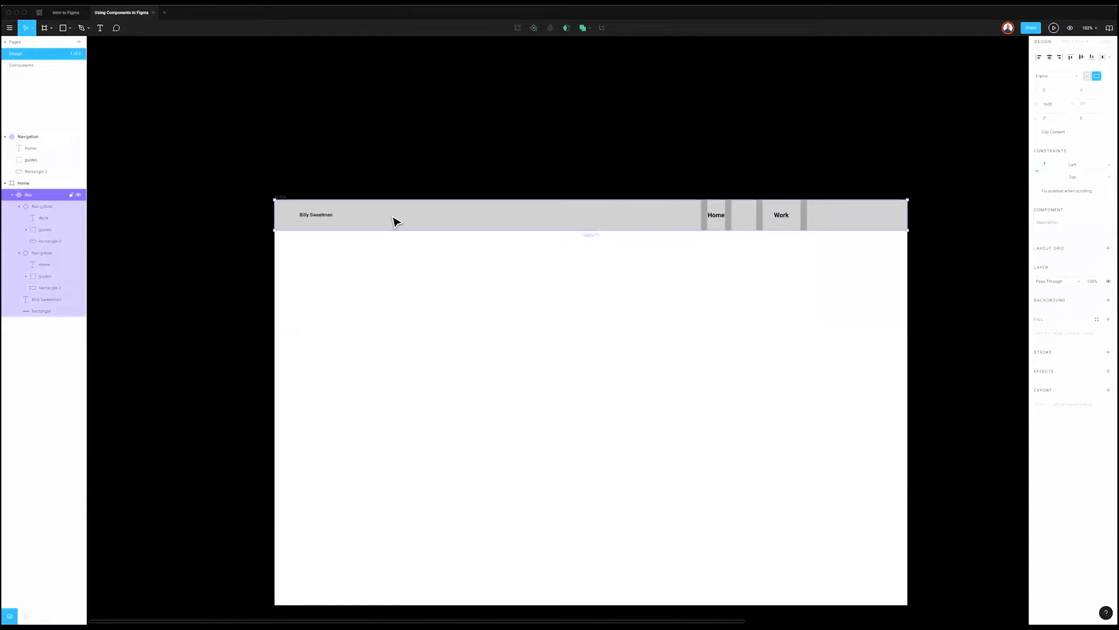
{"action": "left_click", "coordinate": [351, 258]}
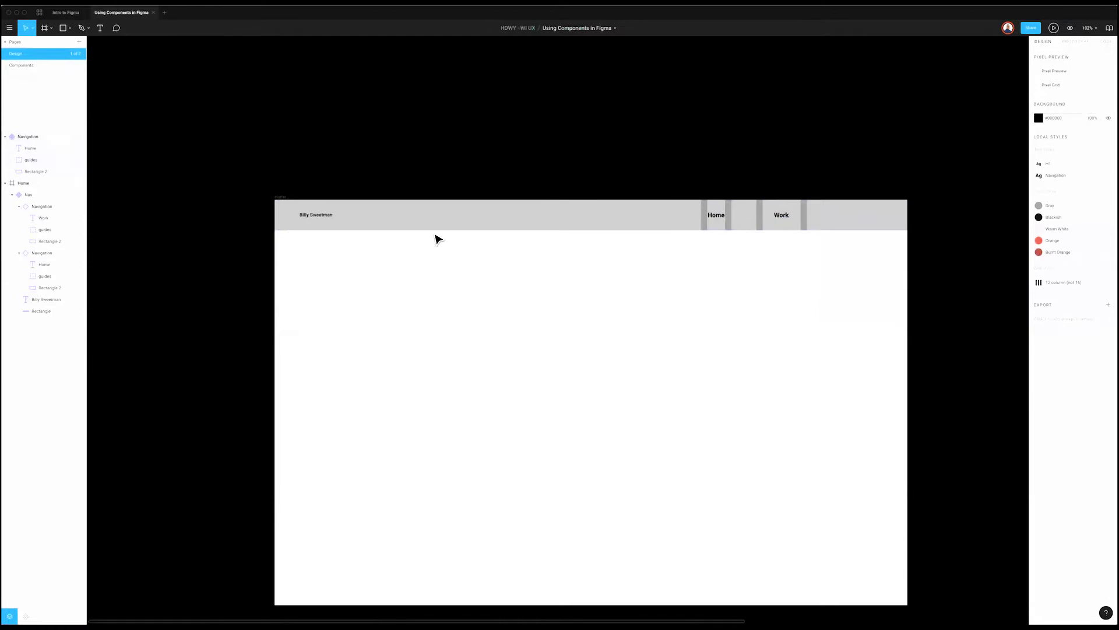
{"action": "scroll", "coordinate": [435, 238], "scroll_direction": "right", "scroll_amount": 1}
{"action": "left_click", "coordinate": [857, 223]}
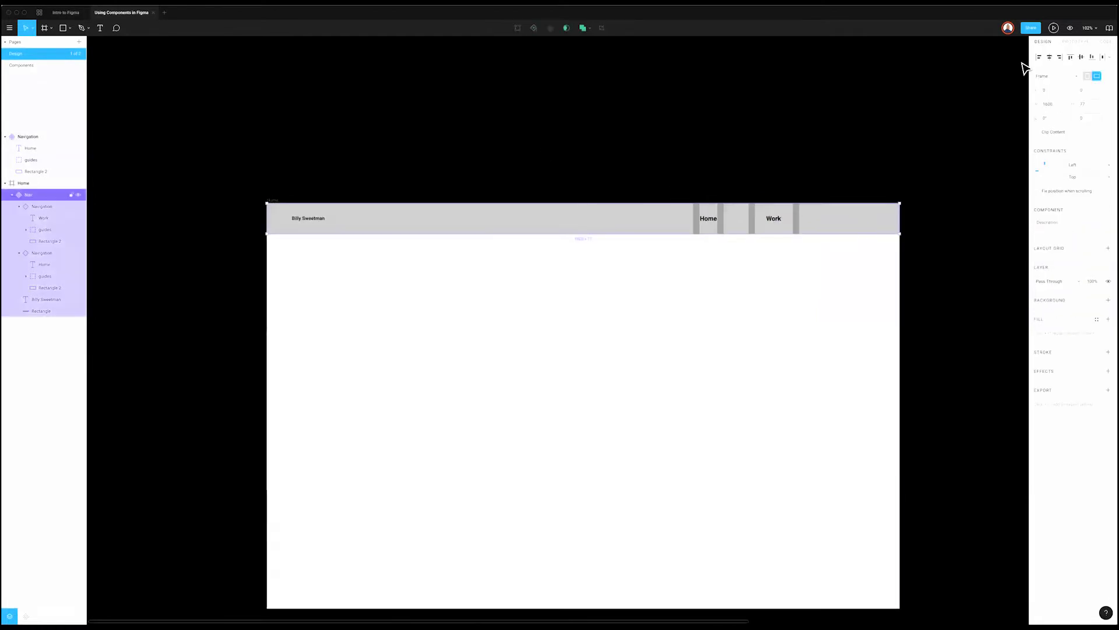
{"action": "scroll", "coordinate": [561, 160], "scroll_direction": "right", "scroll_amount": 1}
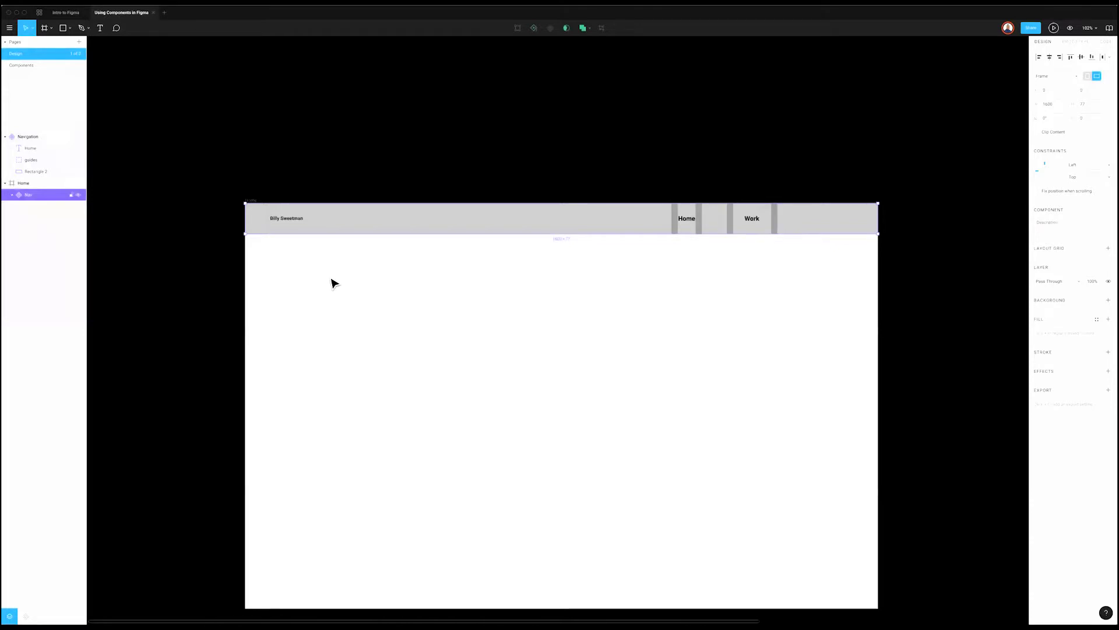
{"action": "scroll", "coordinate": [330, 282], "scroll_direction": "right", "scroll_amount": 1}
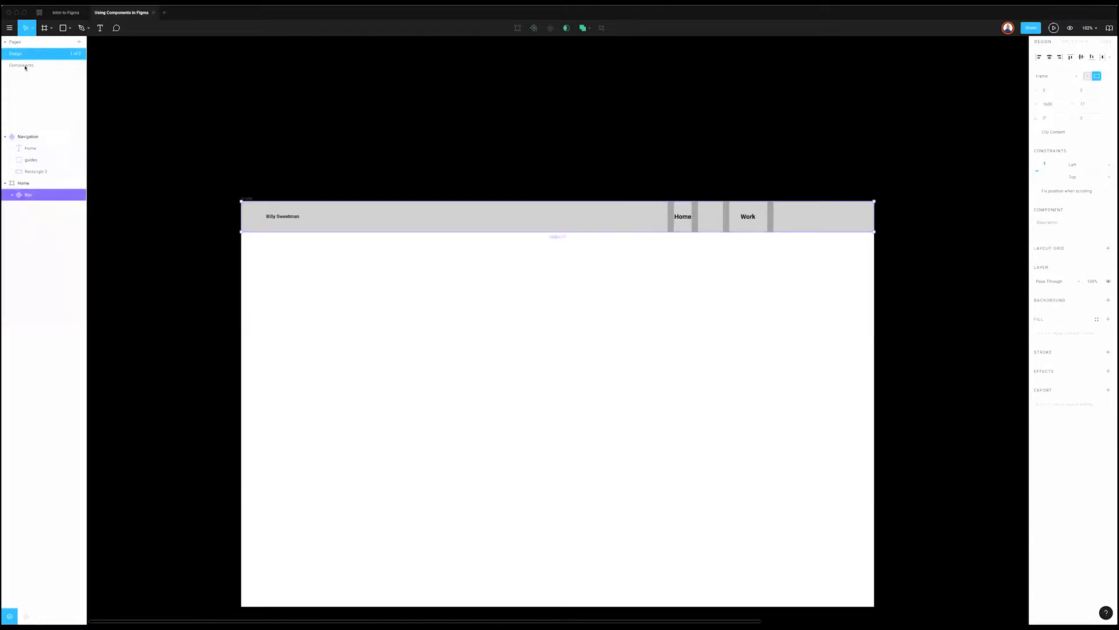
{"action": "key", "text": "Delete"}
{"action": "key", "text": "super+z"}
Step: Duplicate the nav bar as an instance, remove the main Nav component, and open the Components page
{"action": "key", "text": "ctrl+d"}
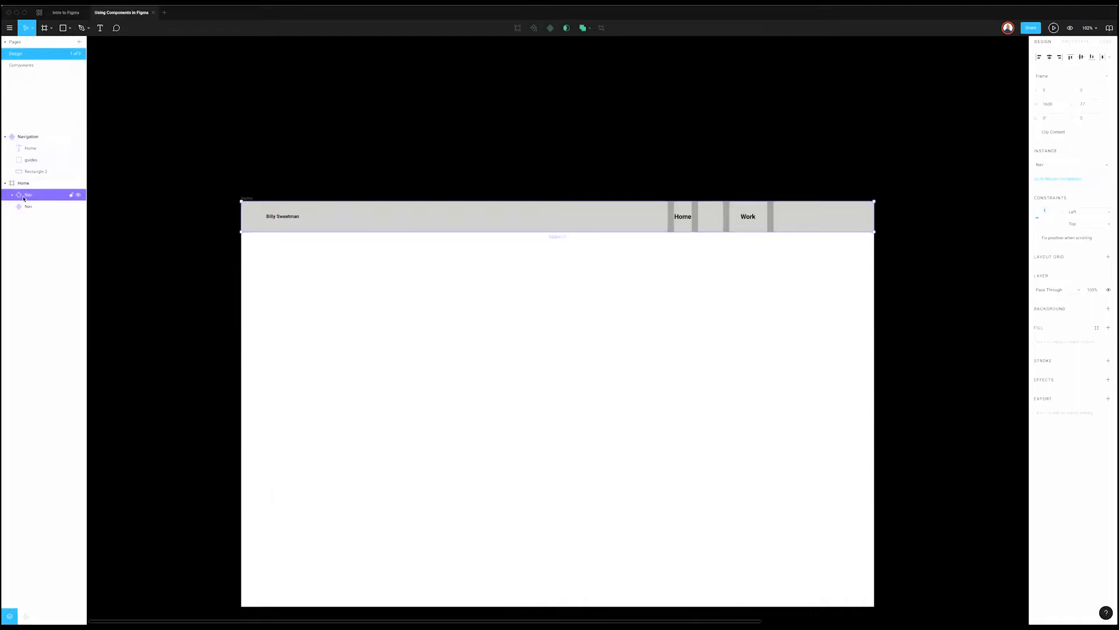
{"action": "left_click", "coordinate": [50, 207]}
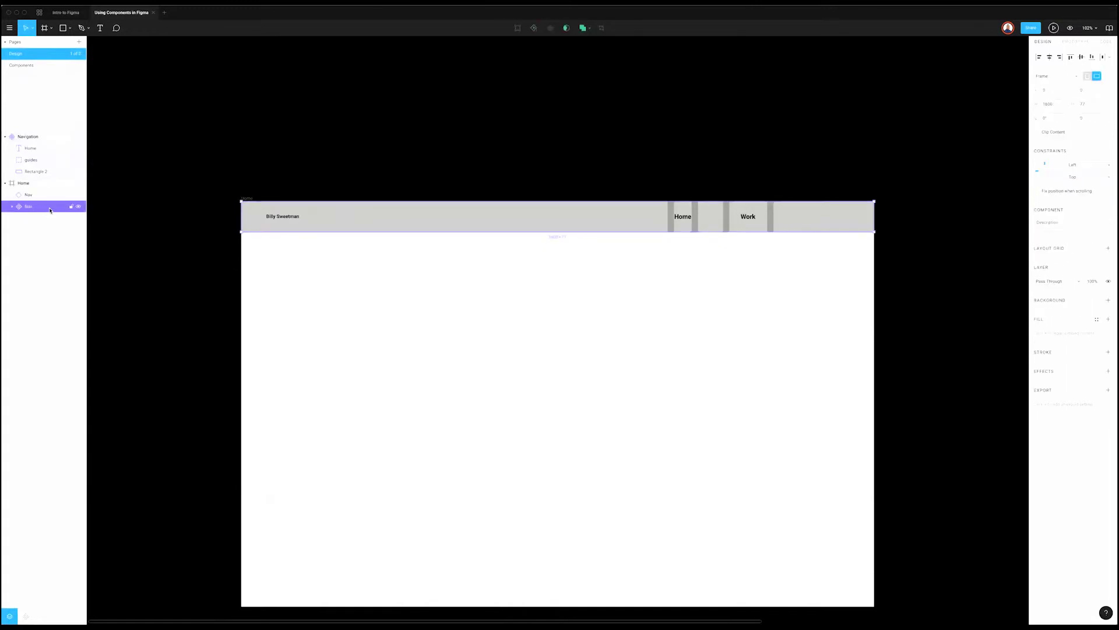
{"action": "key", "text": "Delete"}
{"action": "left_click", "coordinate": [37, 67]}
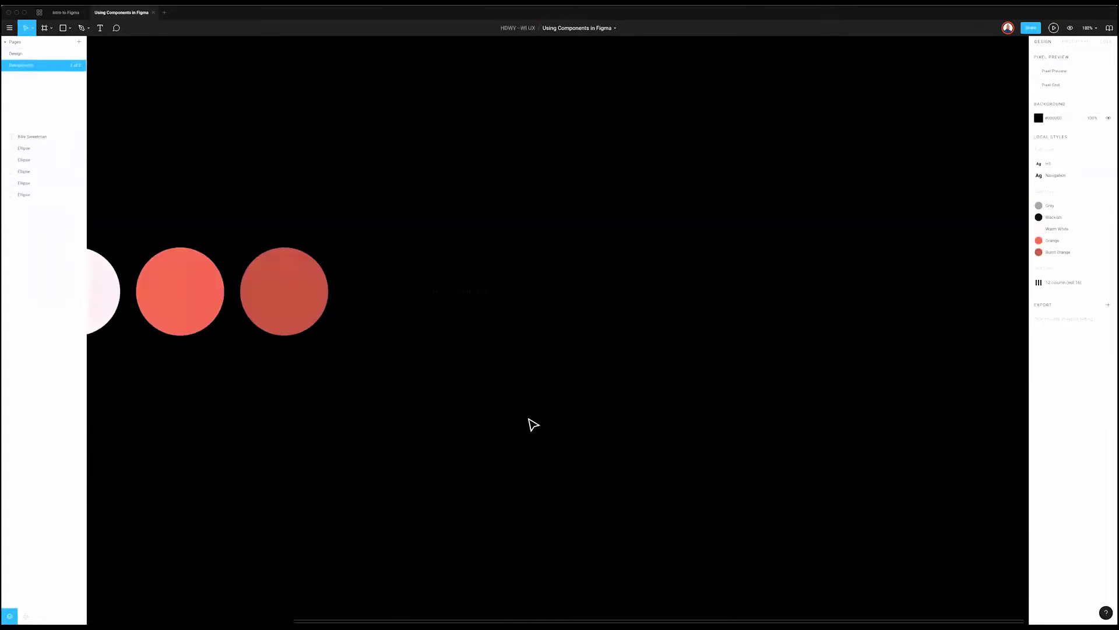
Step: Paste the Nav component onto the Components page to the right of the colour circles
{"action": "scroll", "coordinate": [533, 424], "scroll_direction": "down", "scroll_amount": 8}
{"action": "key", "text": "ctrl+v"}
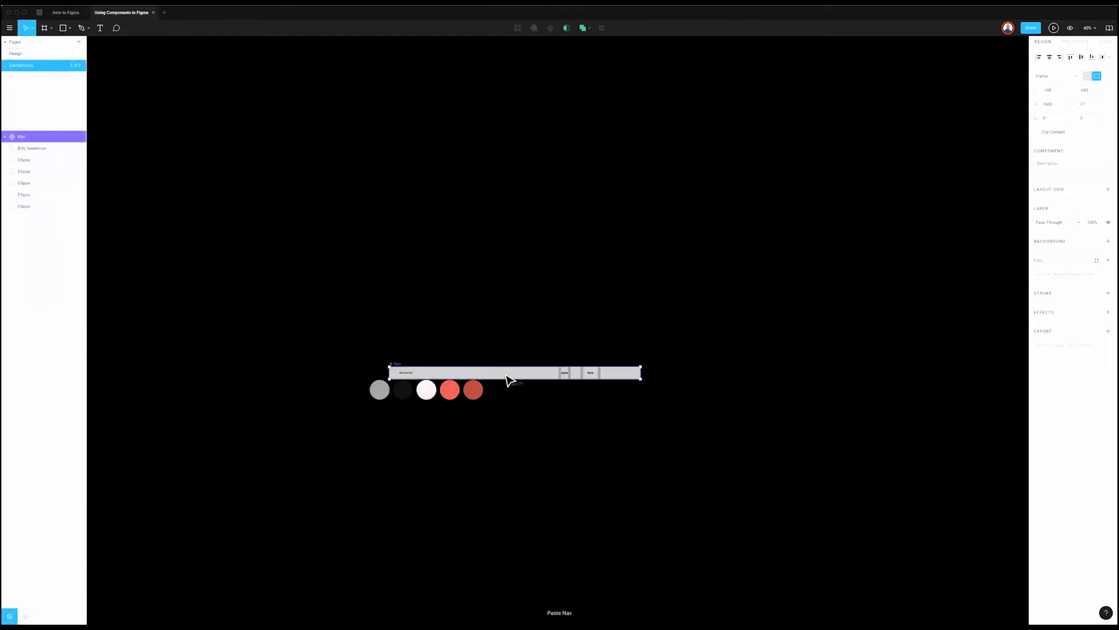
{"action": "left_click_drag", "start_coordinate": [670, 396], "coordinate": [675, 400]}
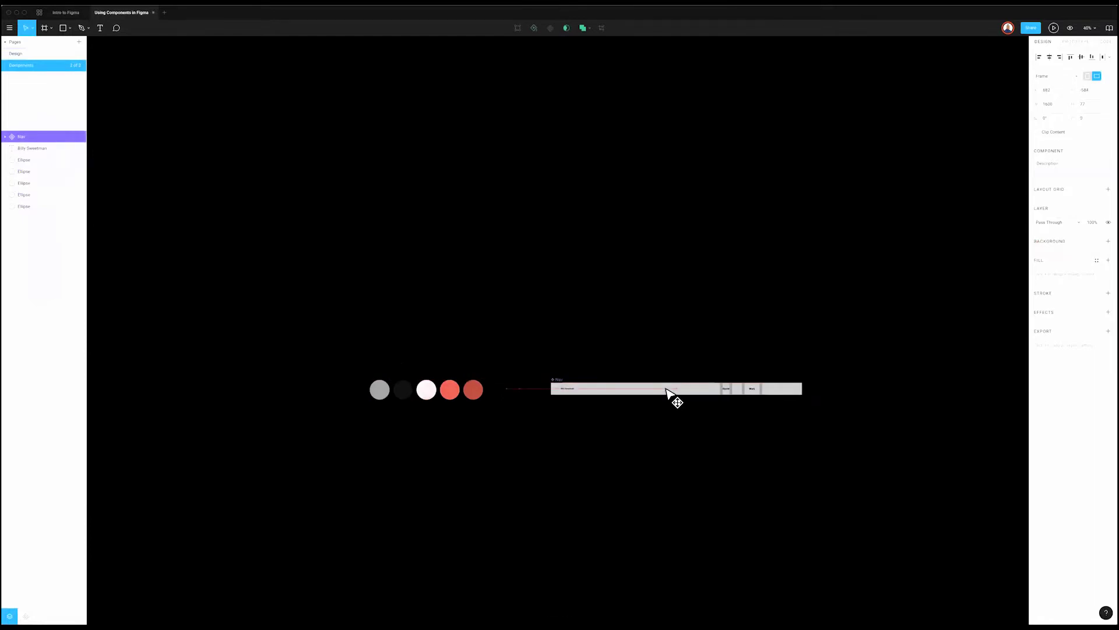
{"action": "left_click", "coordinate": [668, 434]}
{"action": "scroll", "coordinate": [675, 433], "scroll_direction": "up", "scroll_amount": 5}
{"action": "scroll", "coordinate": [673, 432], "scroll_direction": "right", "scroll_amount": 2}
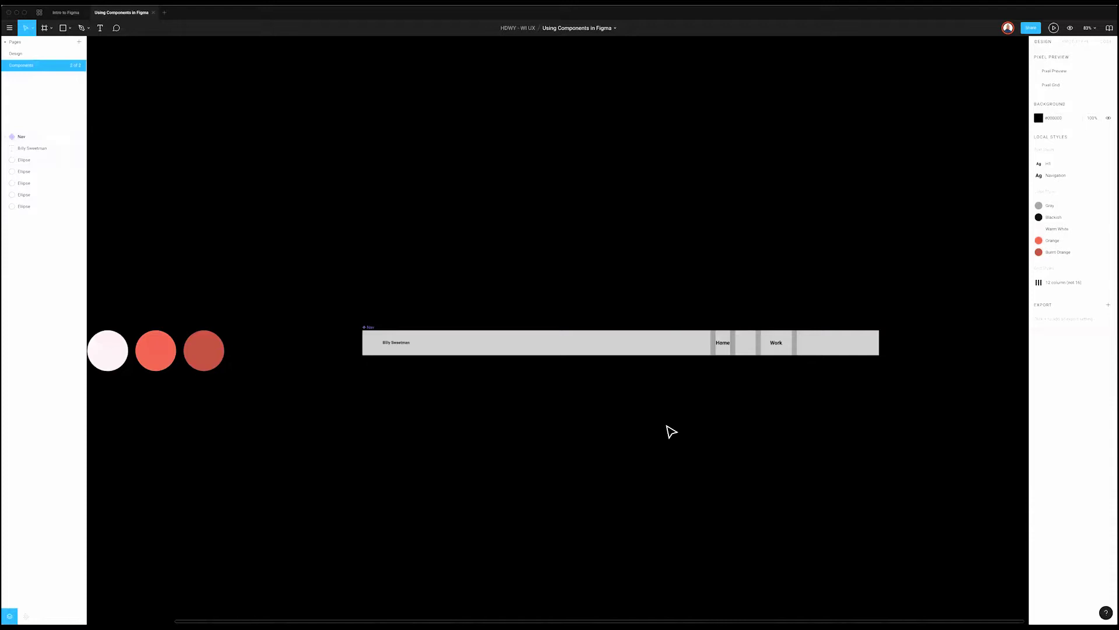
Step: Duplicate the Home frame on the Design page
{"action": "left_click", "coordinate": [58, 54]}
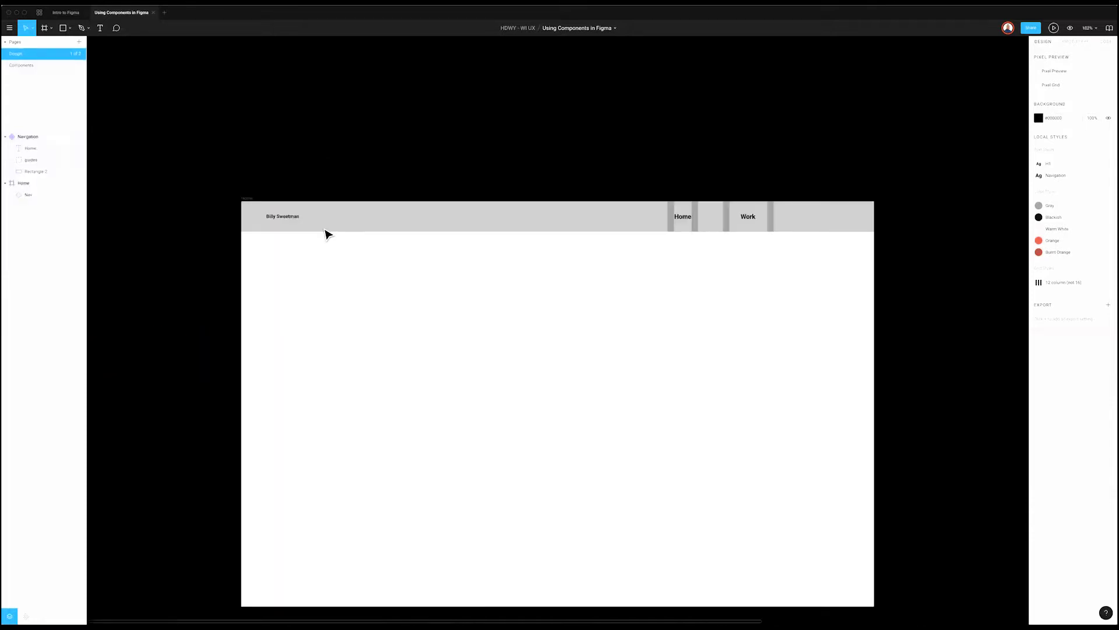
{"action": "left_click", "coordinate": [244, 199]}
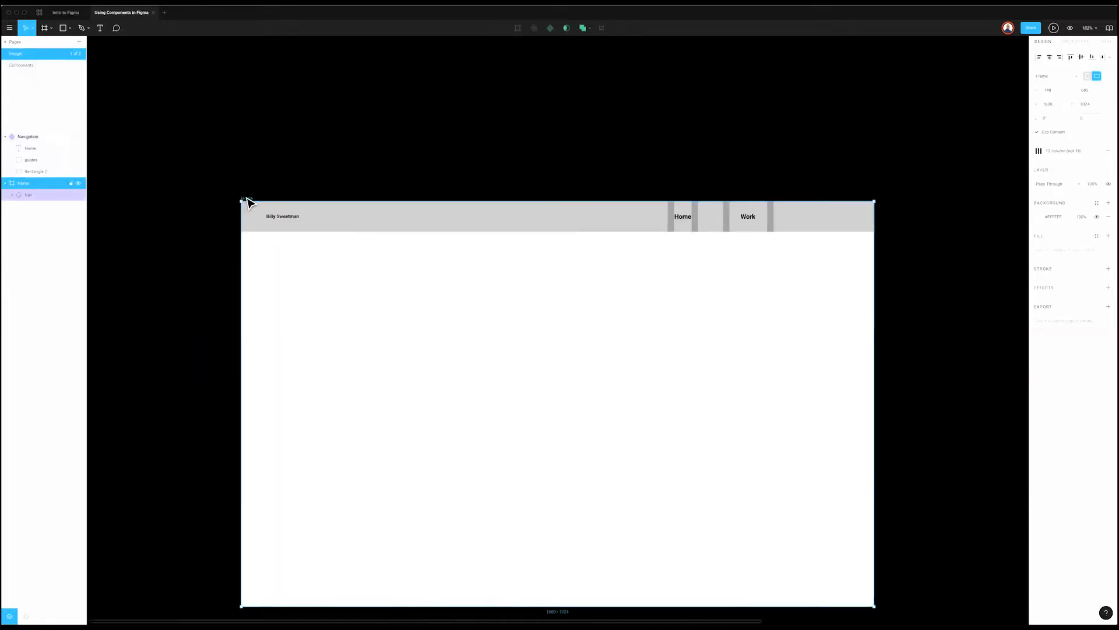
{"action": "key", "text": "ctrl+d"}
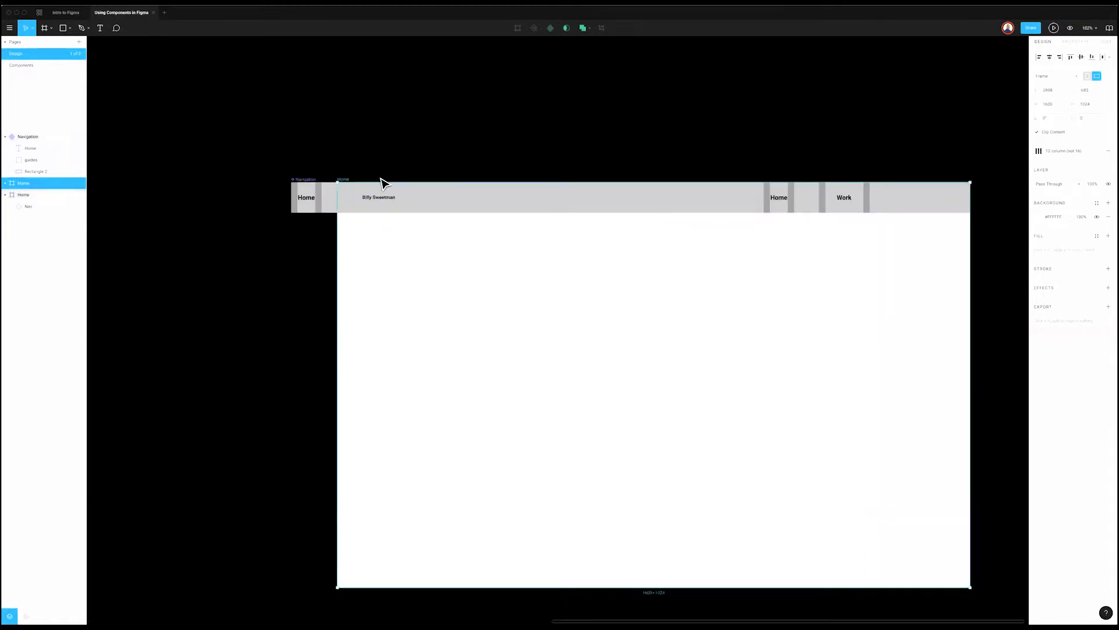
{"action": "key", "text": "ctrl+z"}
{"action": "key", "text": "ctrl+shift+z"}
{"action": "key", "text": "Escape"}
Step: Move the Navigation component to the Components page, placing it above the Nav bar
{"action": "left_click", "coordinate": [311, 185]}
{"action": "key", "text": "ctrl+x"}
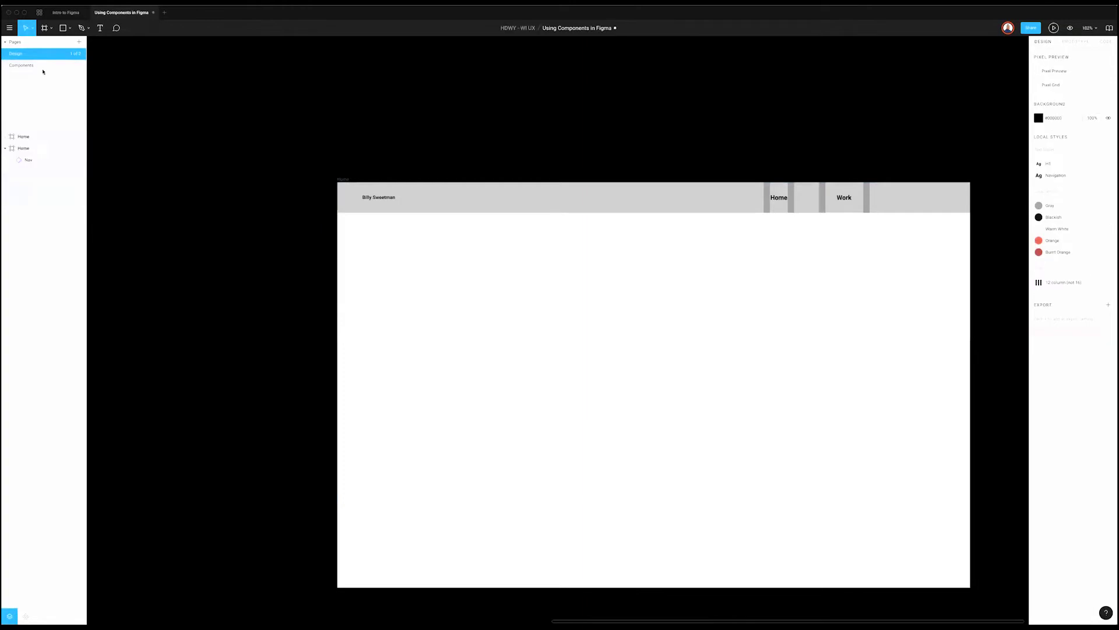
{"action": "key", "text": "Page_Down"}
{"action": "key", "text": "ctrl+v"}
{"action": "scroll", "coordinate": [942, 312], "scroll_direction": "right", "scroll_amount": 1}
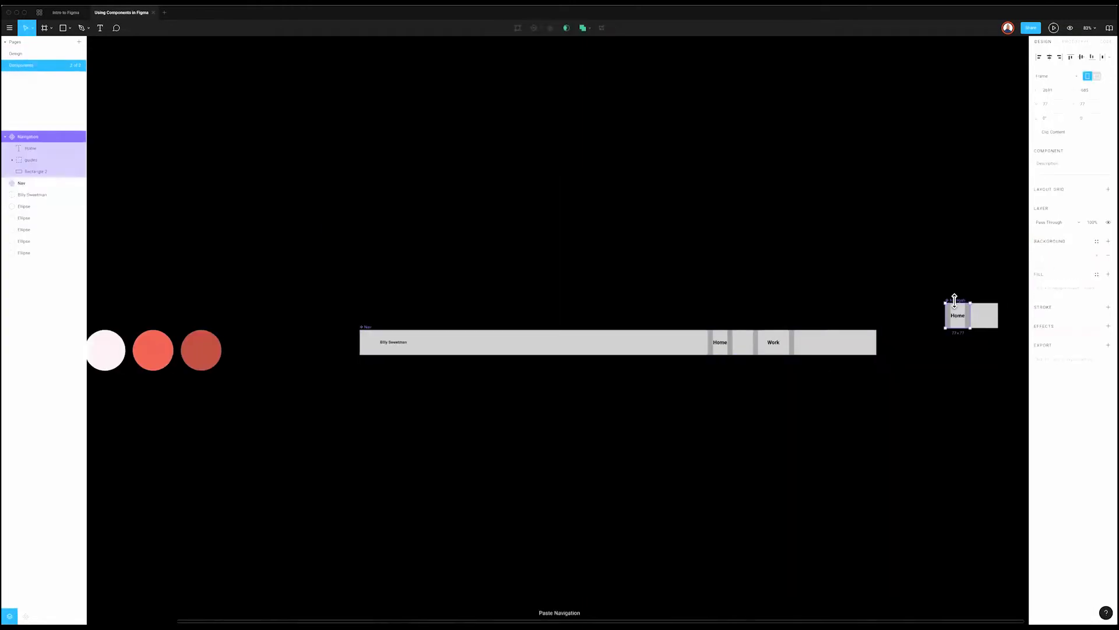
{"action": "left_click_drag", "start_coordinate": [721, 288], "coordinate": [723, 290]}
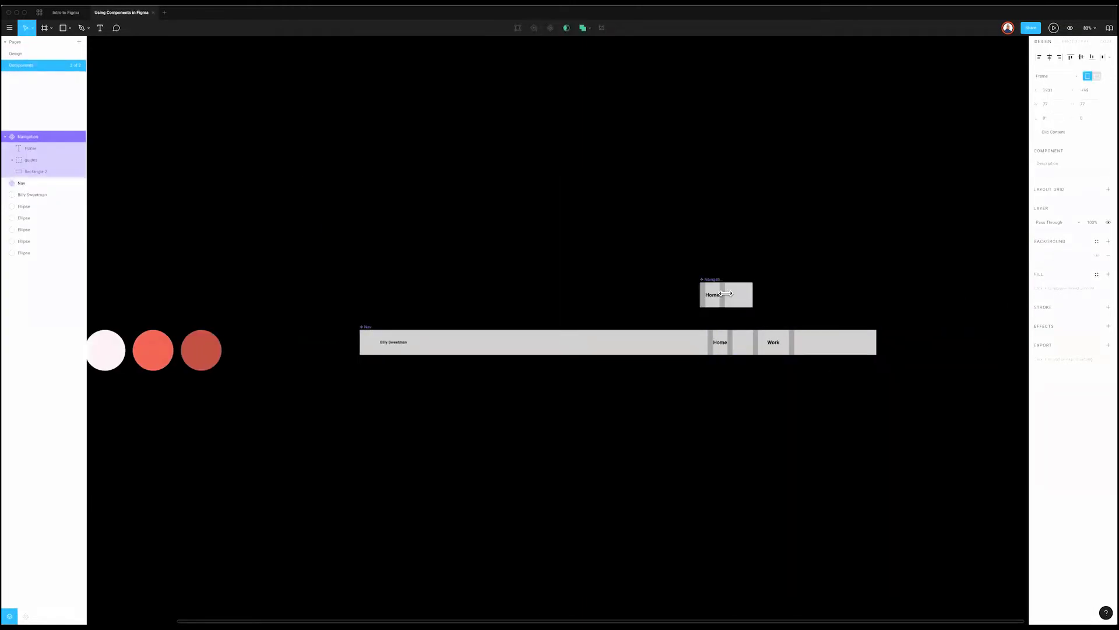
Step: Delete the extra Home frame from the Design page
{"action": "key", "text": "Page_Up"}
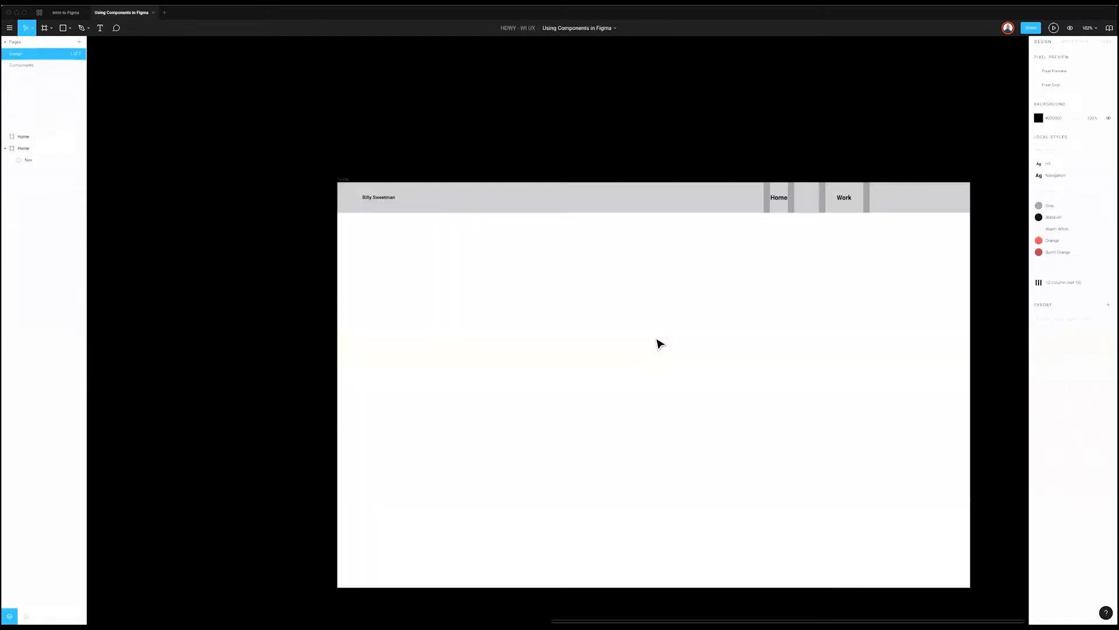
{"action": "scroll", "coordinate": [609, 316], "scroll_direction": "down", "scroll_amount": 5}
{"action": "scroll", "coordinate": [601, 315], "scroll_direction": "right", "scroll_amount": 2}
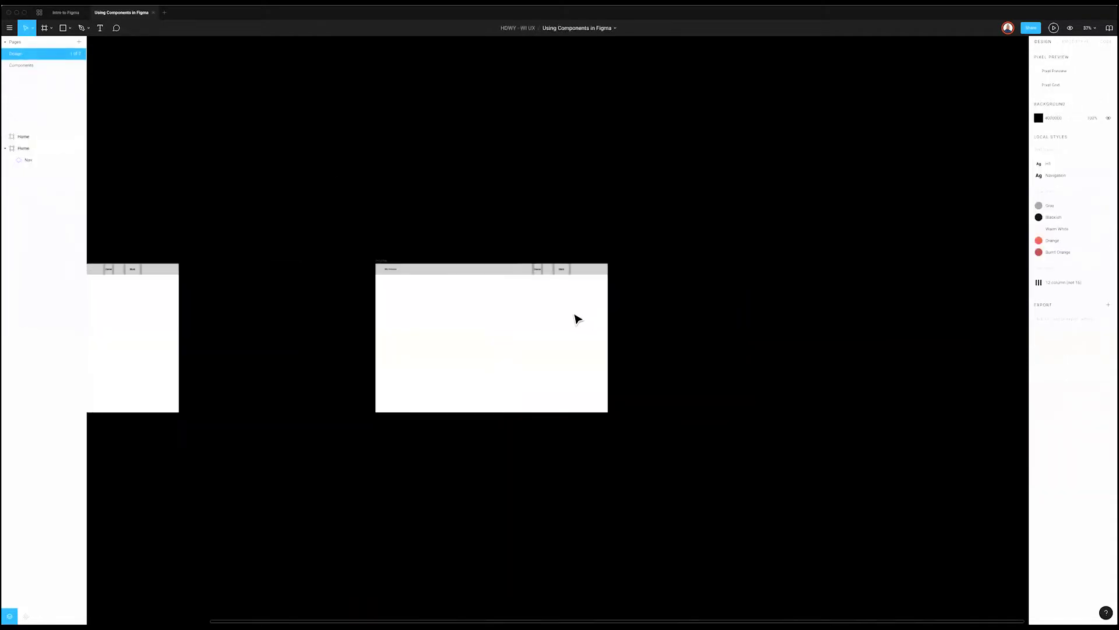
{"action": "scroll", "coordinate": [577, 317], "scroll_direction": "left", "scroll_amount": 6}
{"action": "left_click", "coordinate": [331, 260]}
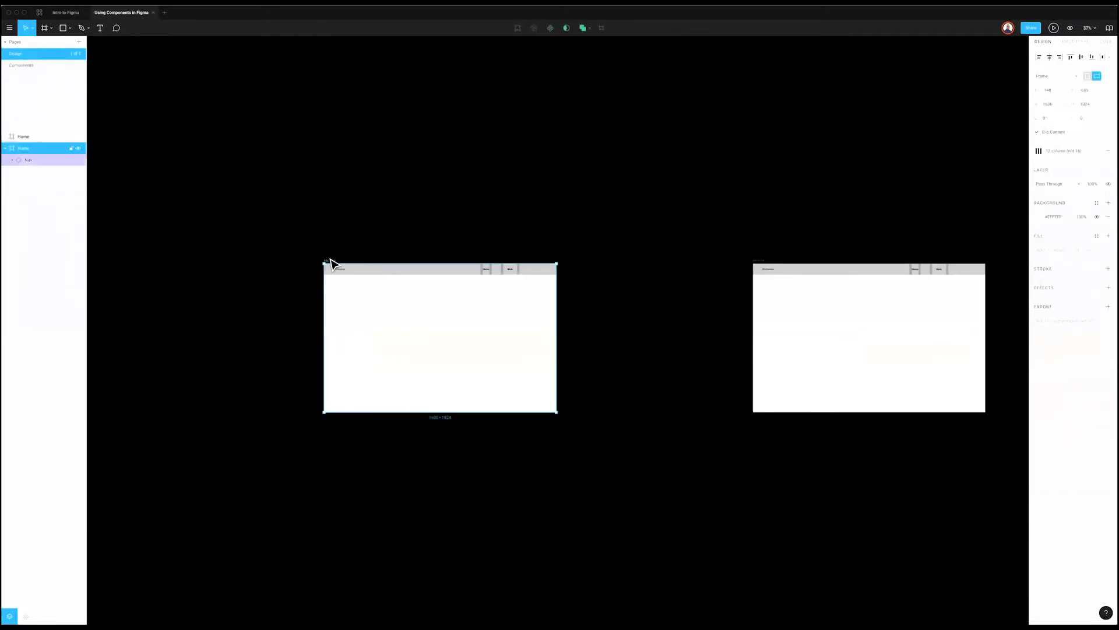
{"action": "key", "text": "Delete"}
{"action": "scroll", "coordinate": [749, 357], "scroll_direction": "right", "scroll_amount": 3}
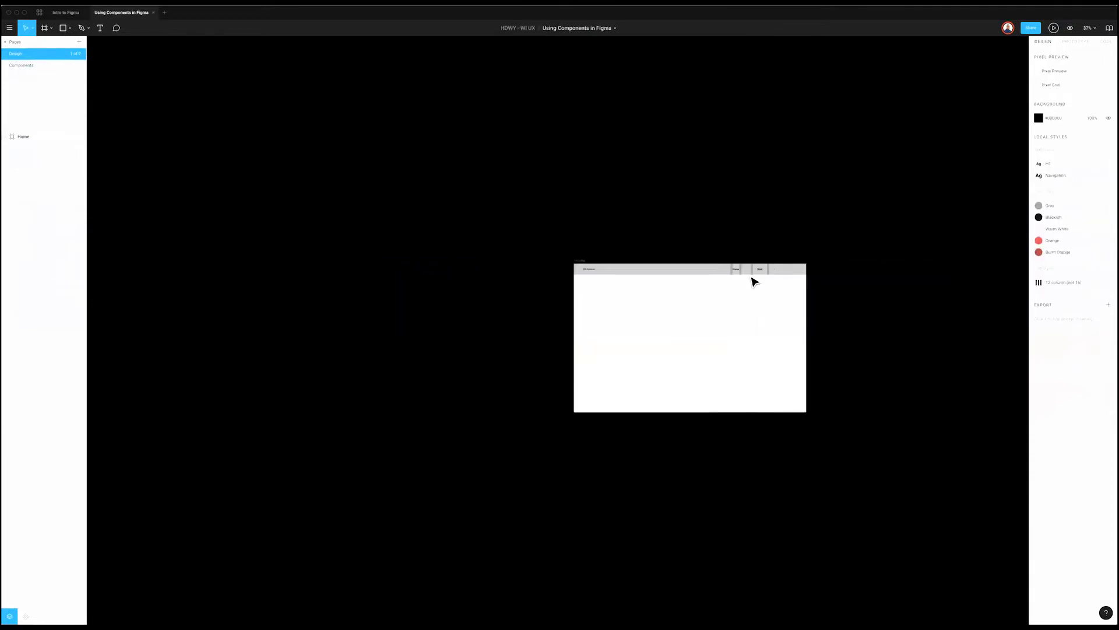
{"action": "scroll", "coordinate": [752, 280], "scroll_direction": "up", "scroll_amount": 3}
{"action": "scroll", "coordinate": [775, 267], "scroll_direction": "down", "scroll_amount": 1}
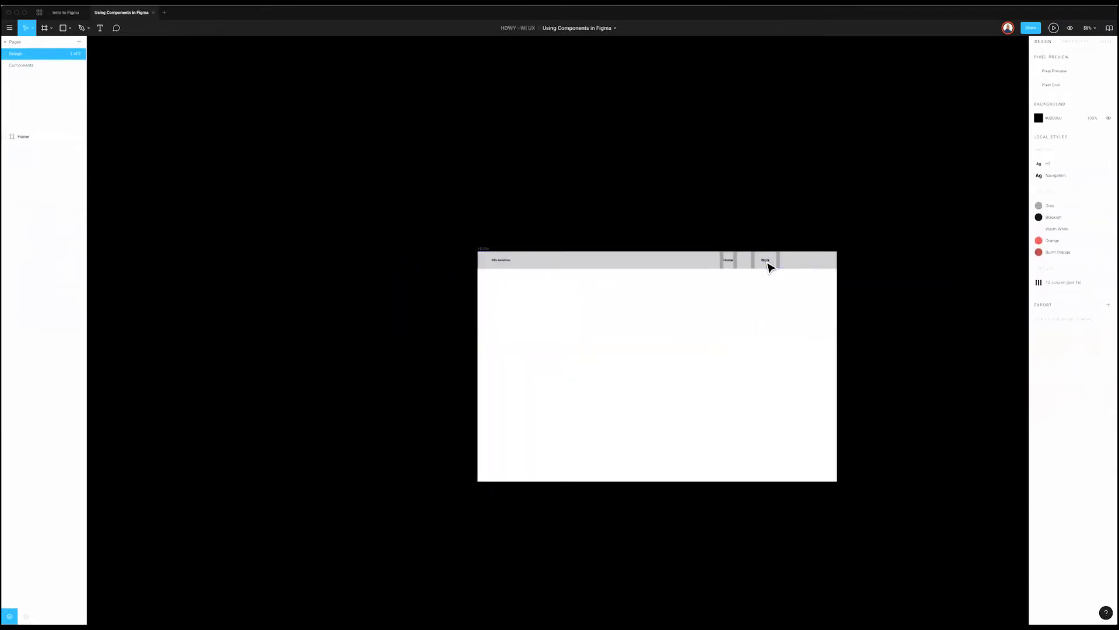
Step: Show layout grids at 100% zoom, select the Home frame's Nav instance, then view the Components page
{"action": "left_click", "coordinate": [767, 266], "text": "super"}
{"action": "left_click", "coordinate": [789, 248]}
{"action": "key", "text": "ctrl+g"}
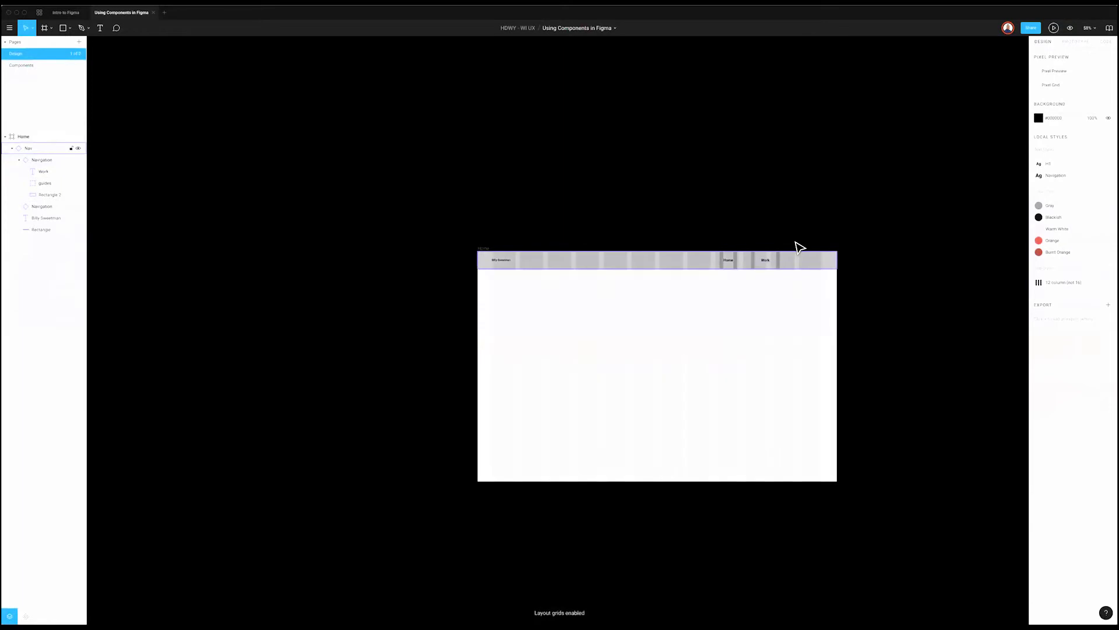
{"action": "key", "text": "shift+0"}
{"action": "left_click", "coordinate": [756, 283]}
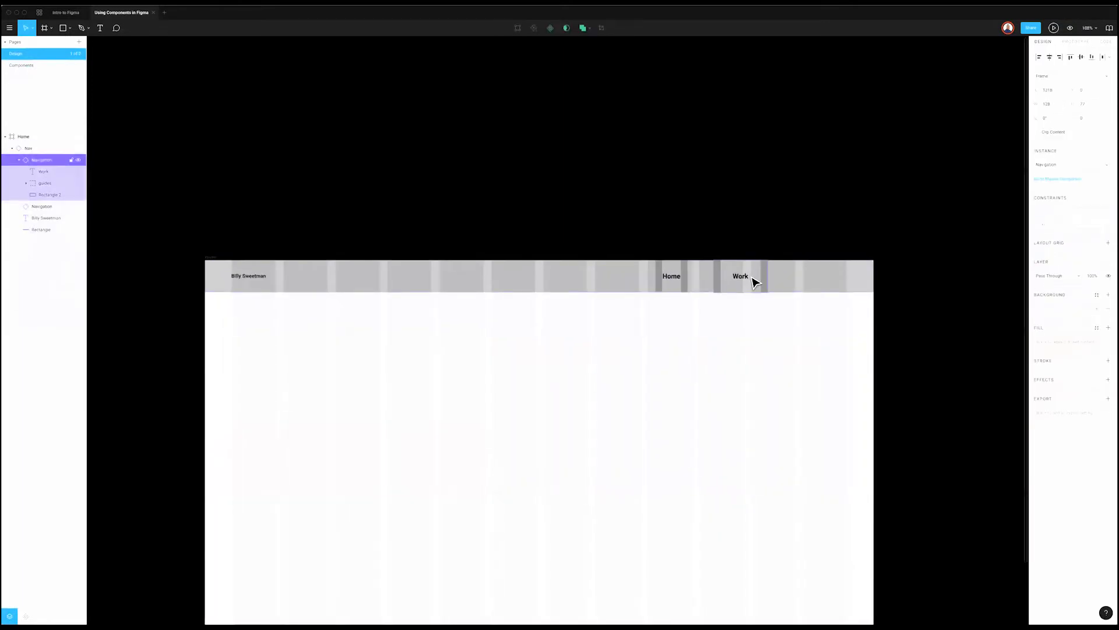
{"action": "left_click", "coordinate": [742, 298]}
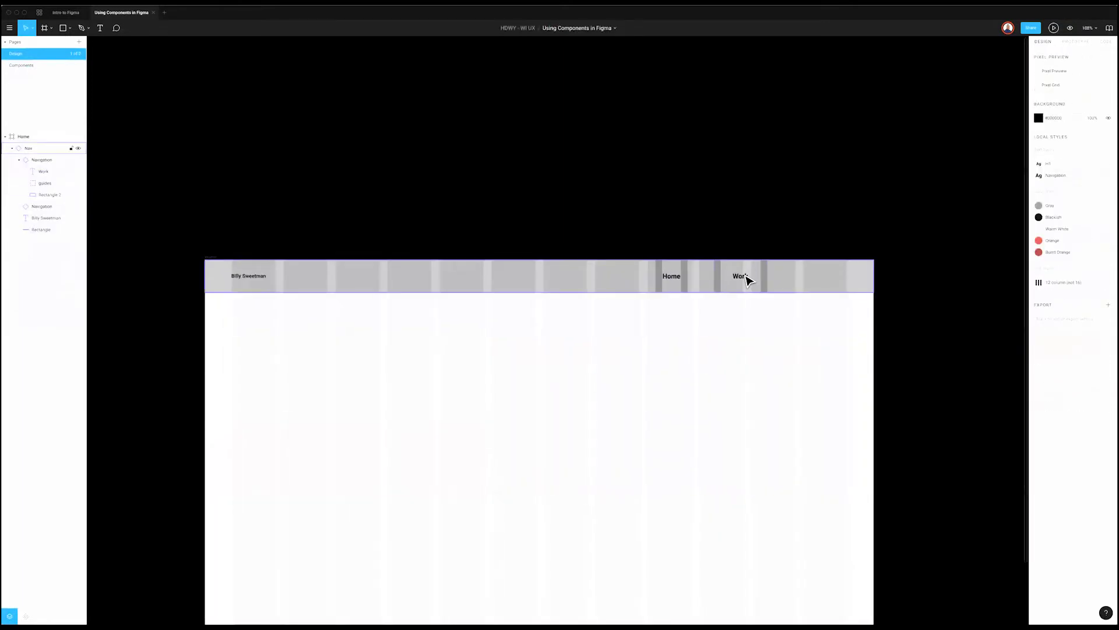
{"action": "left_click", "coordinate": [747, 281]}
{"action": "left_click", "coordinate": [11, 148]}
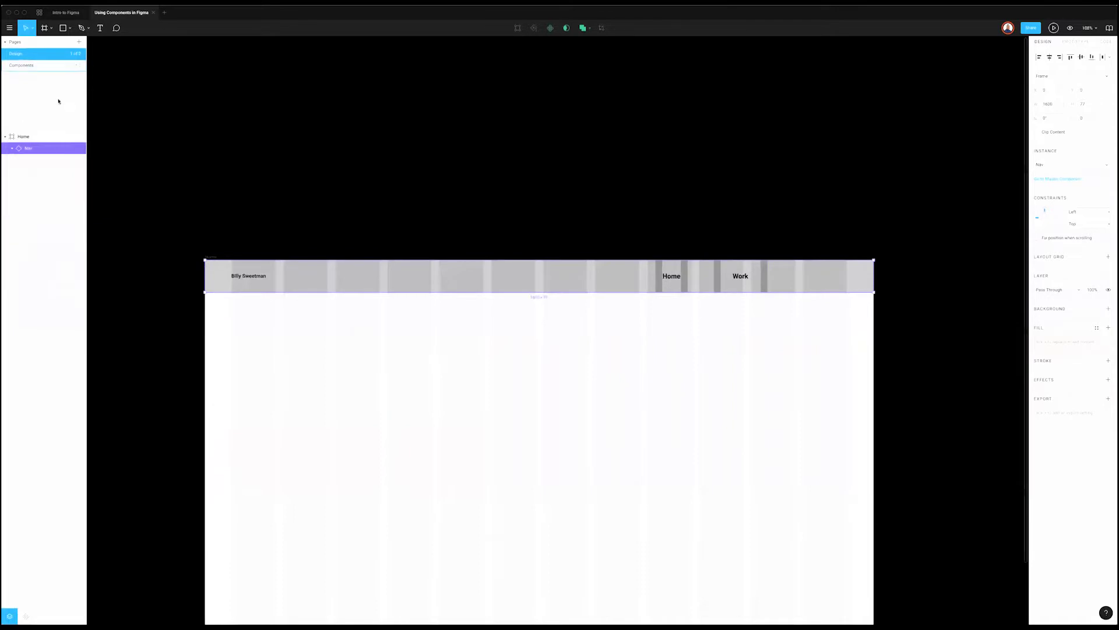
{"action": "left_click", "coordinate": [35, 64]}
{"action": "scroll", "coordinate": [240, 329], "scroll_direction": "up", "scroll_amount": 3}
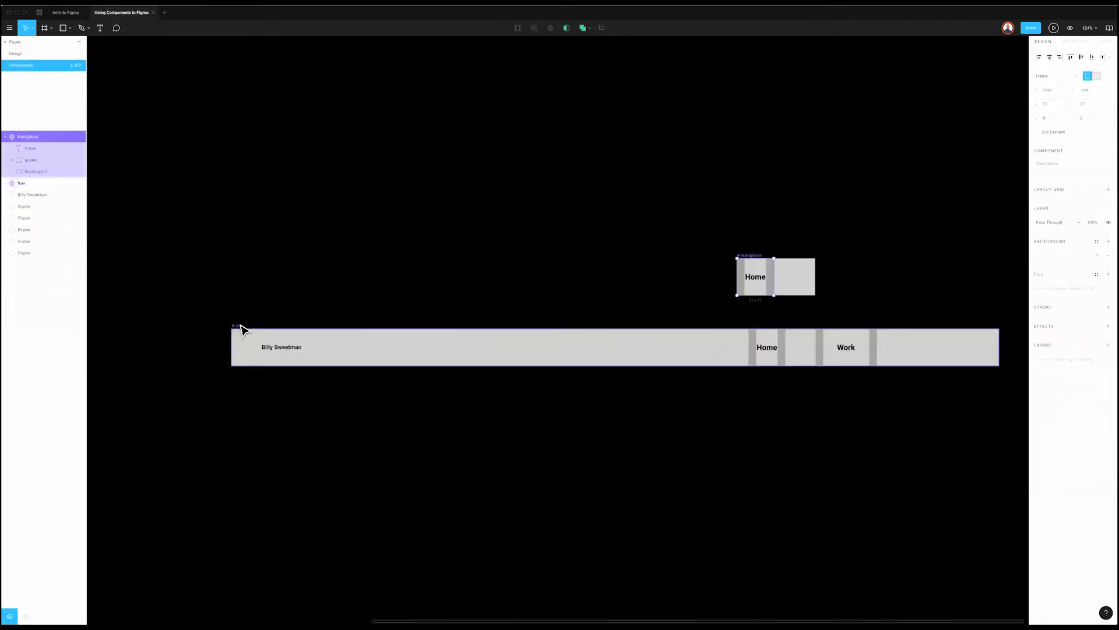
Step: Apply the 12 column grid style to the master Nav bar
{"action": "key", "text": "Tab"}
{"action": "left_click", "coordinate": [1096, 190]}
{"action": "left_click", "coordinate": [1072, 220]}
{"action": "left_click", "coordinate": [932, 400]}
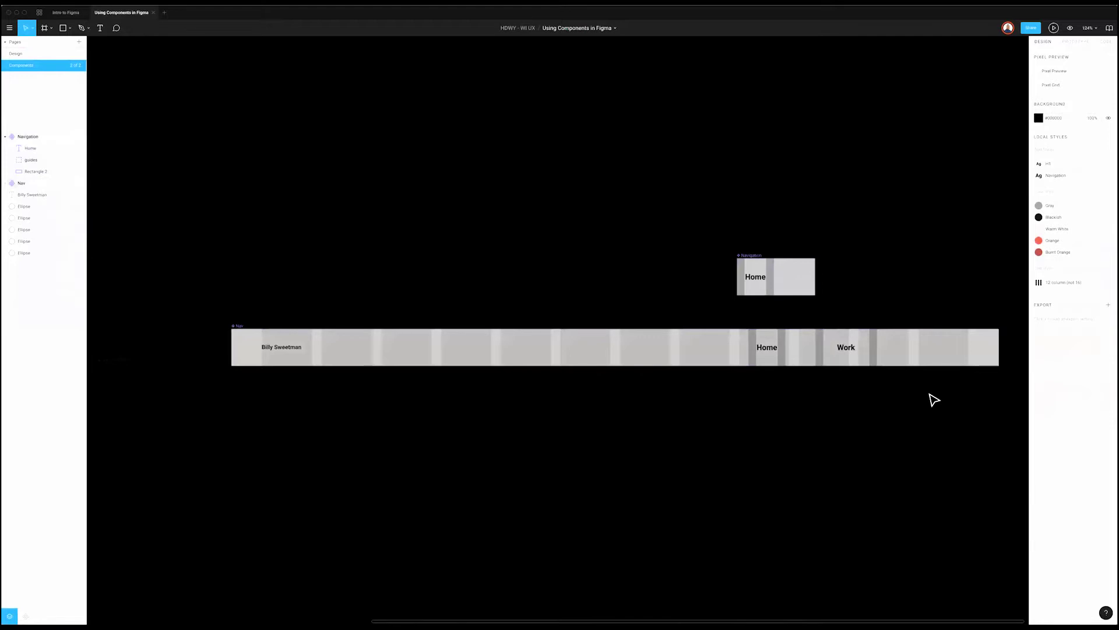
Step: Move Home and Work toward Nav's right end and narrow Work to width 79
{"action": "left_click", "coordinate": [846, 352]}
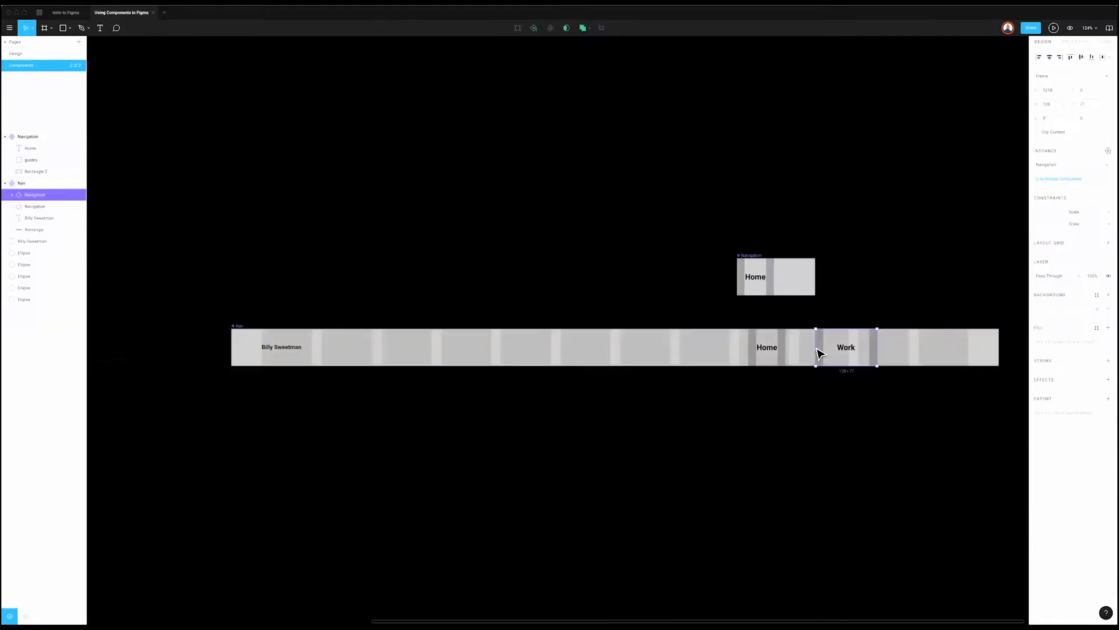
{"action": "left_click", "coordinate": [765, 356], "text": "shift"}
{"action": "left_click_drag", "start_coordinate": [819, 365], "coordinate": [867, 364]}
{"action": "left_click", "coordinate": [912, 358]}
{"action": "left_click", "coordinate": [933, 357]}
{"action": "left_click_drag", "start_coordinate": [917, 350], "coordinate": [929, 356]}
Step: Delete Rectangle 2 from Navigation, narrow Work again and nudge Home slightly left
{"action": "left_click", "coordinate": [788, 283]}
{"action": "key", "text": "Delete"}
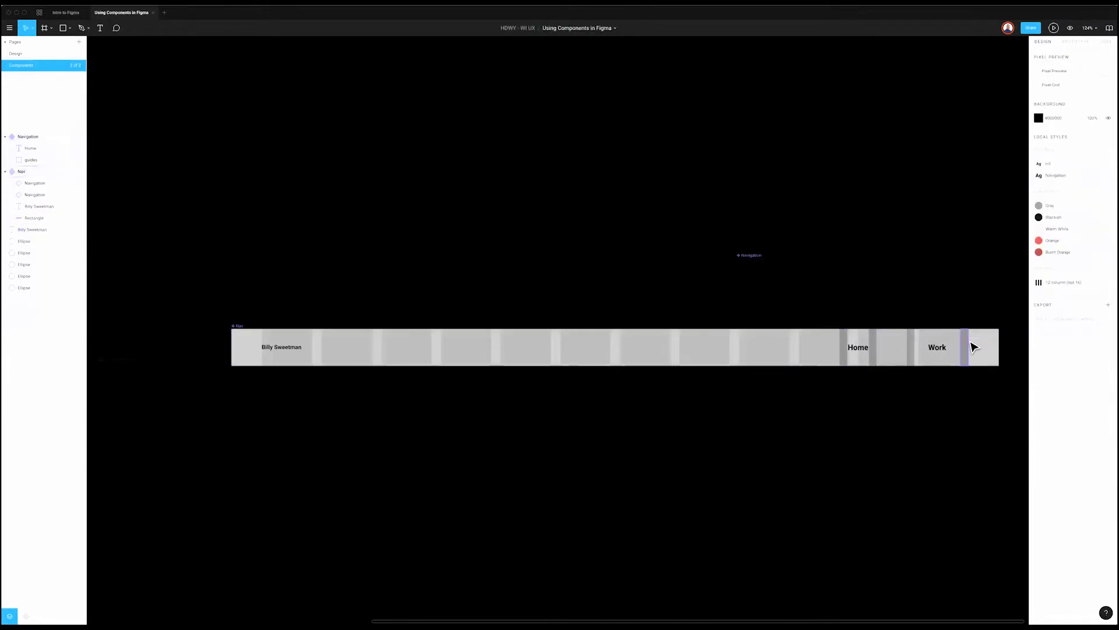
{"action": "left_click", "coordinate": [938, 345]}
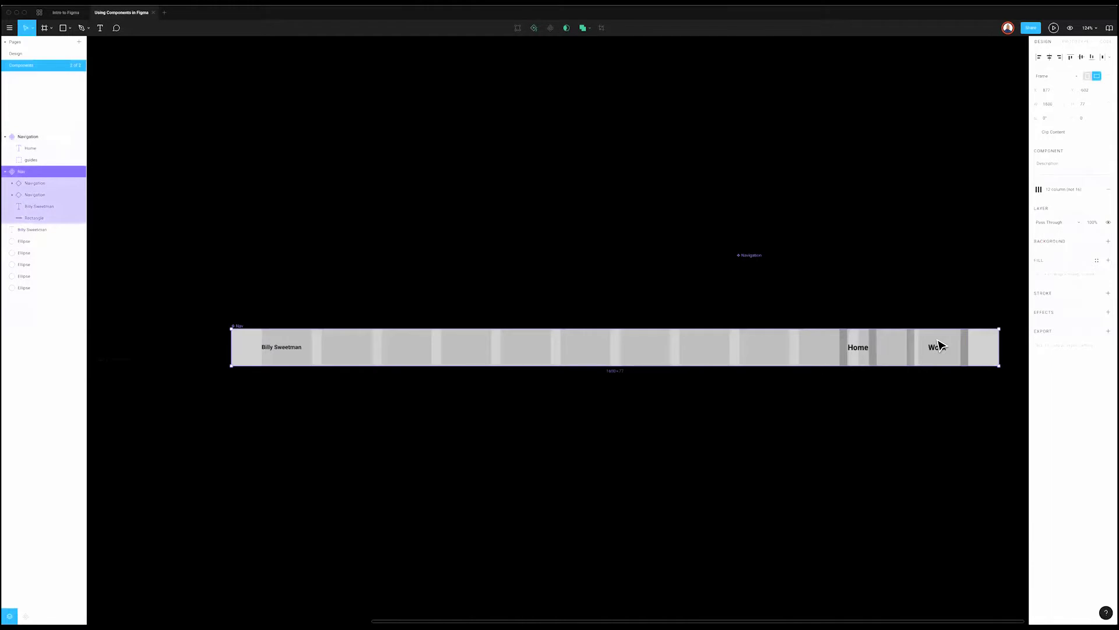
{"action": "double_click", "coordinate": [913, 350]}
{"action": "mouse_move", "coordinate": [904, 348]}
{"action": "left_mouse_down"}
{"action": "mouse_move", "coordinate": [933, 348]}
{"action": "mouse_move", "coordinate": [919, 354]}
{"action": "left_mouse_up"}
{"action": "key", "text": "shift+Left"}
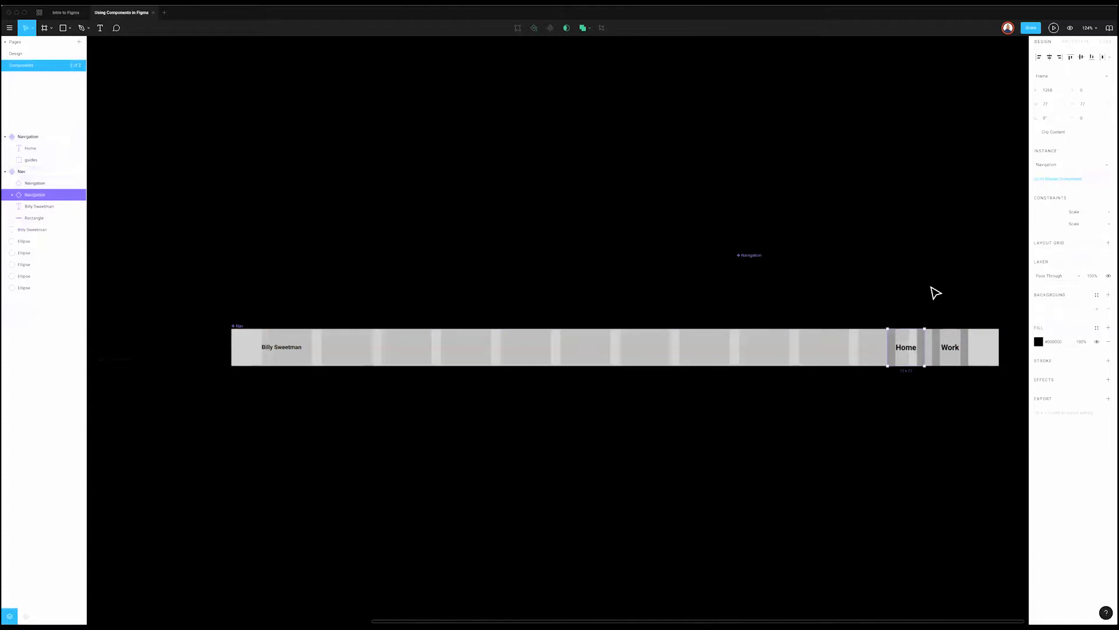
{"action": "left_click", "coordinate": [935, 293]}
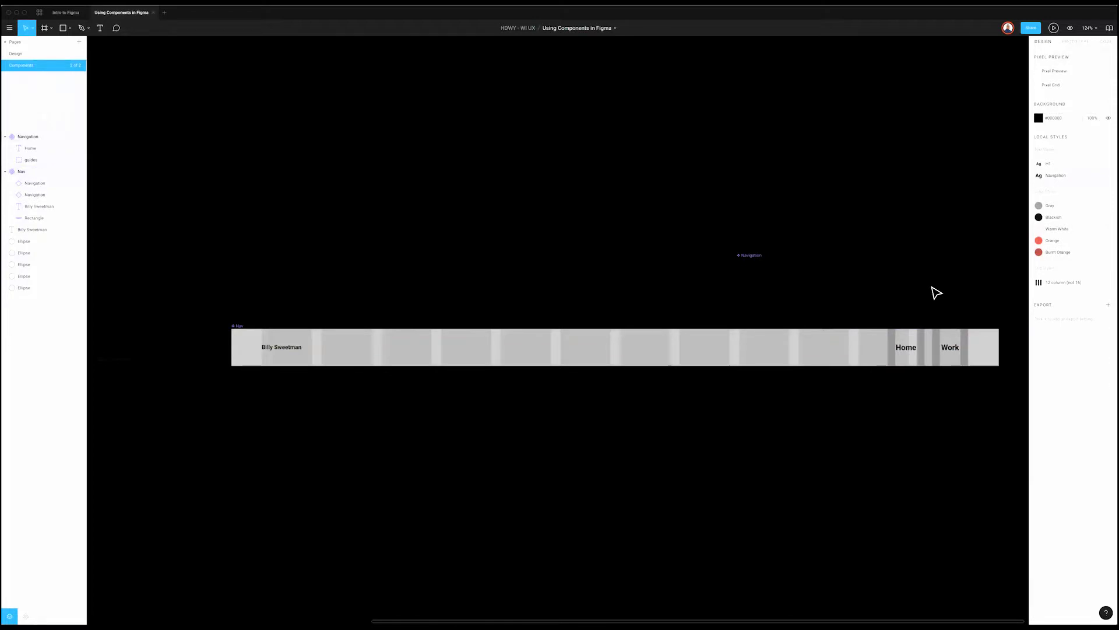
Step: Give the Navigation component a white background
{"action": "left_click", "coordinate": [754, 260]}
{"action": "scroll", "coordinate": [932, 259], "scroll_direction": "left", "scroll_amount": 1}
{"action": "left_click", "coordinate": [1097, 255]}
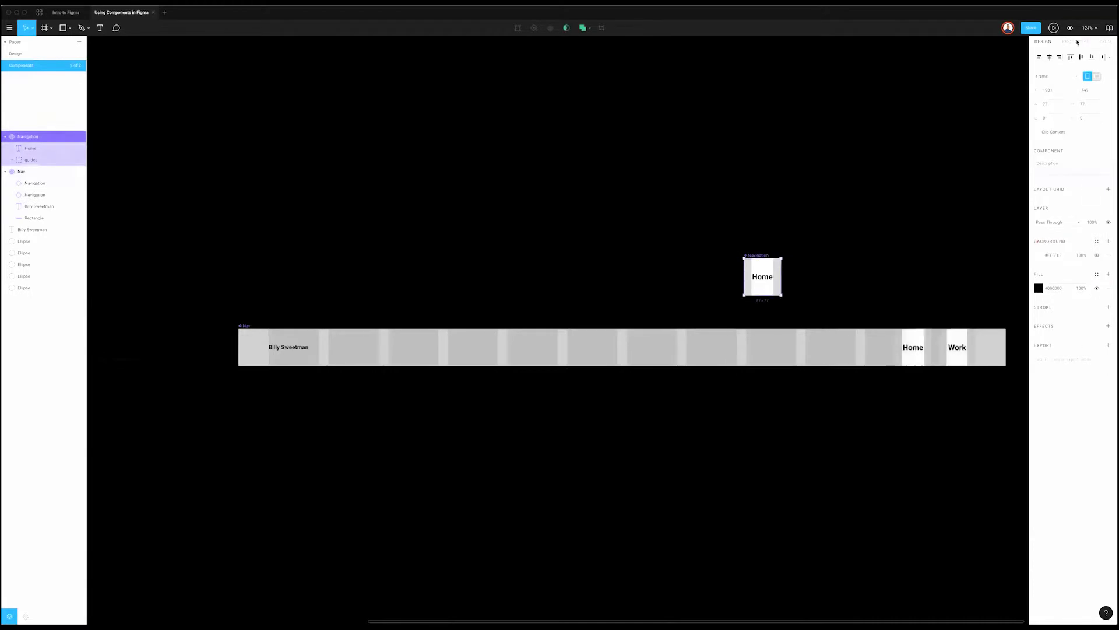
Step: Glance at the Prototype settings, then open the Assets panel to find the Navigation component
{"action": "left_click", "coordinate": [1076, 42]}
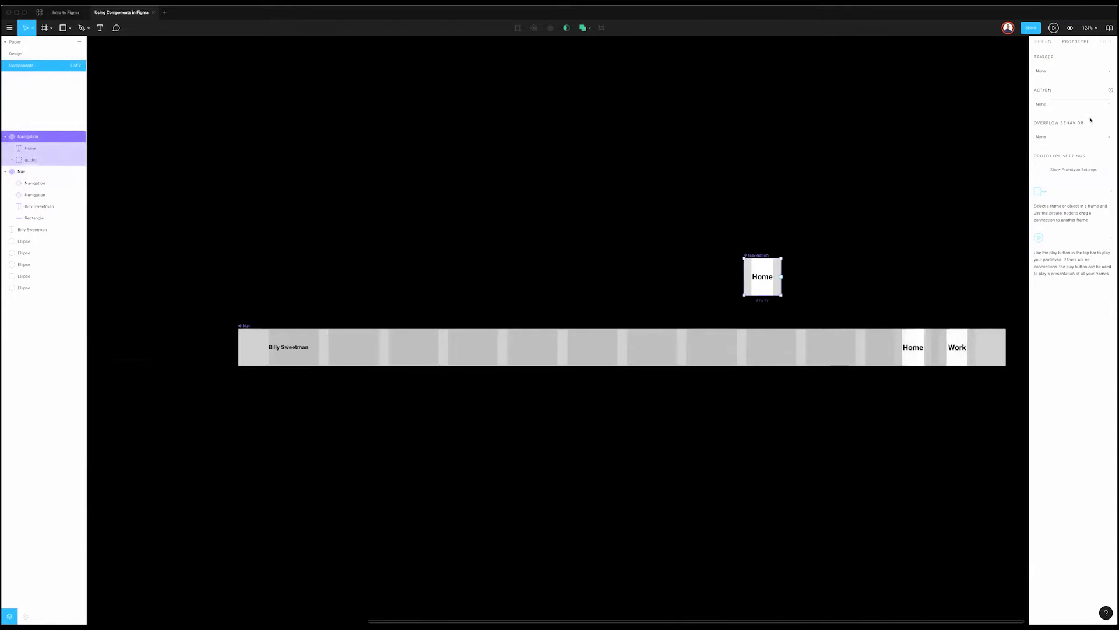
{"action": "left_click", "coordinate": [1042, 42]}
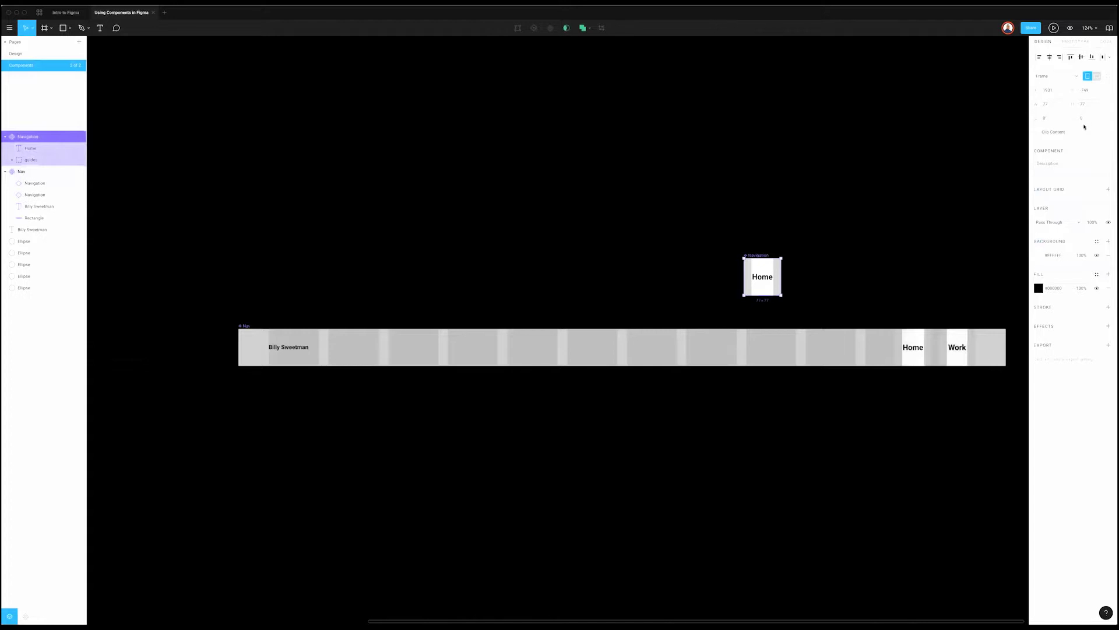
{"action": "left_click", "coordinate": [180, 489]}
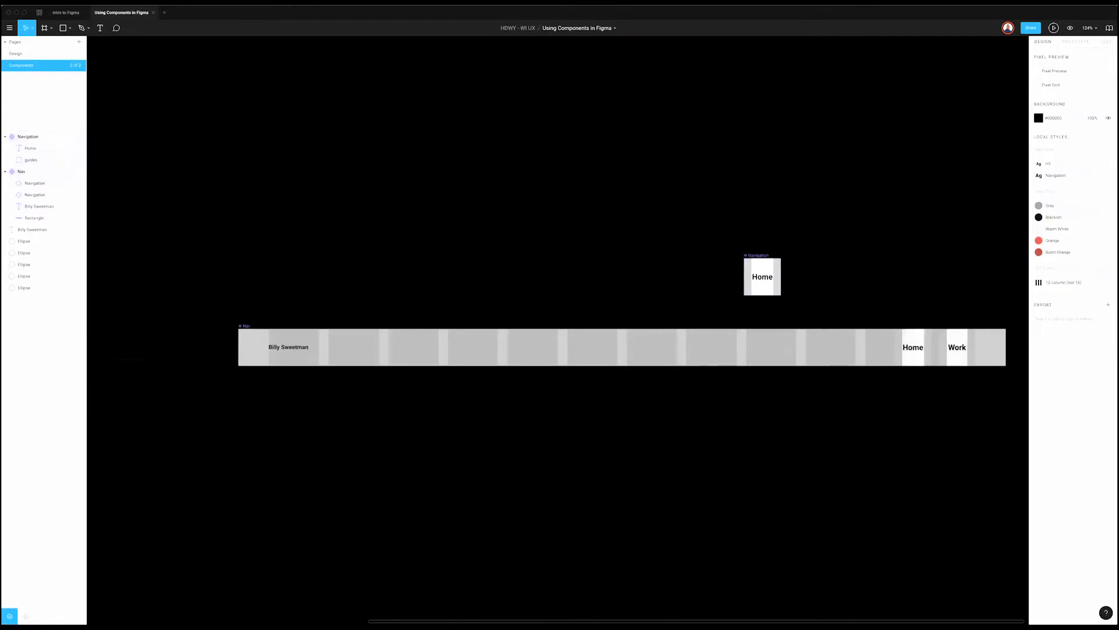
{"action": "left_click", "coordinate": [26, 616]}
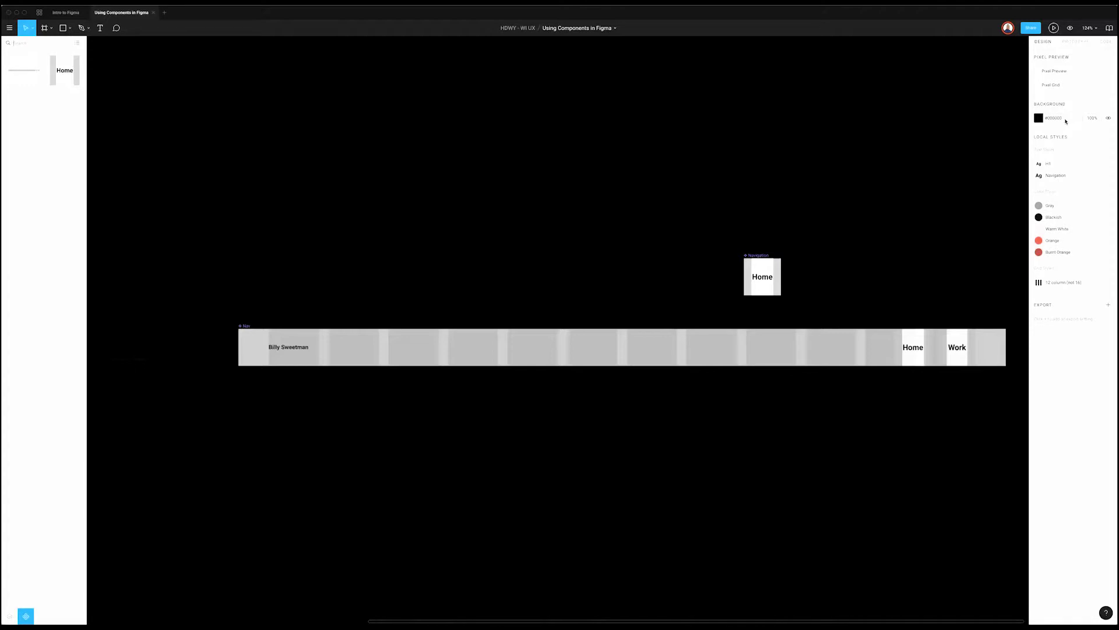
{"action": "left_click", "coordinate": [14, 614]}
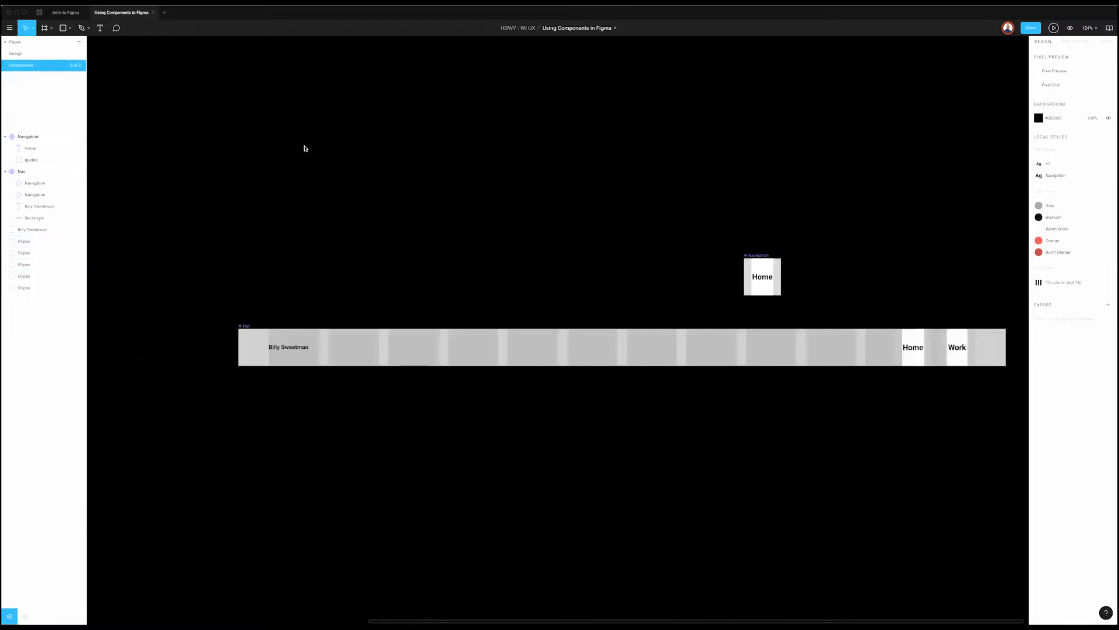
{"action": "left_click", "coordinate": [25, 616]}
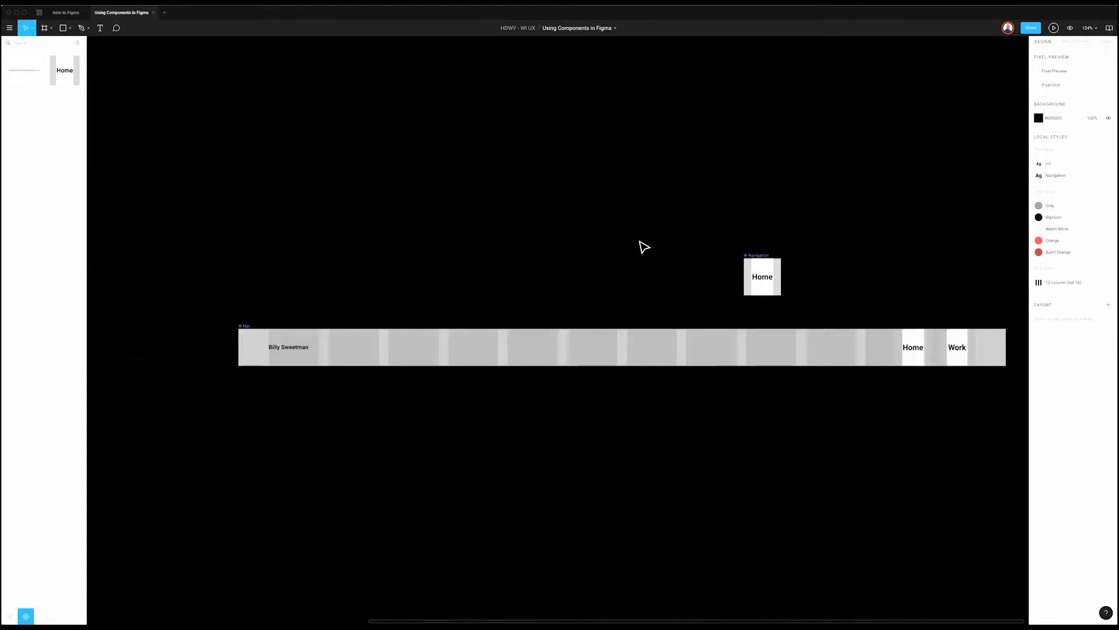
Step: Move the Navigation component above the nav bar's right end
{"action": "scroll", "coordinate": [644, 247], "scroll_direction": "right", "scroll_amount": 5}
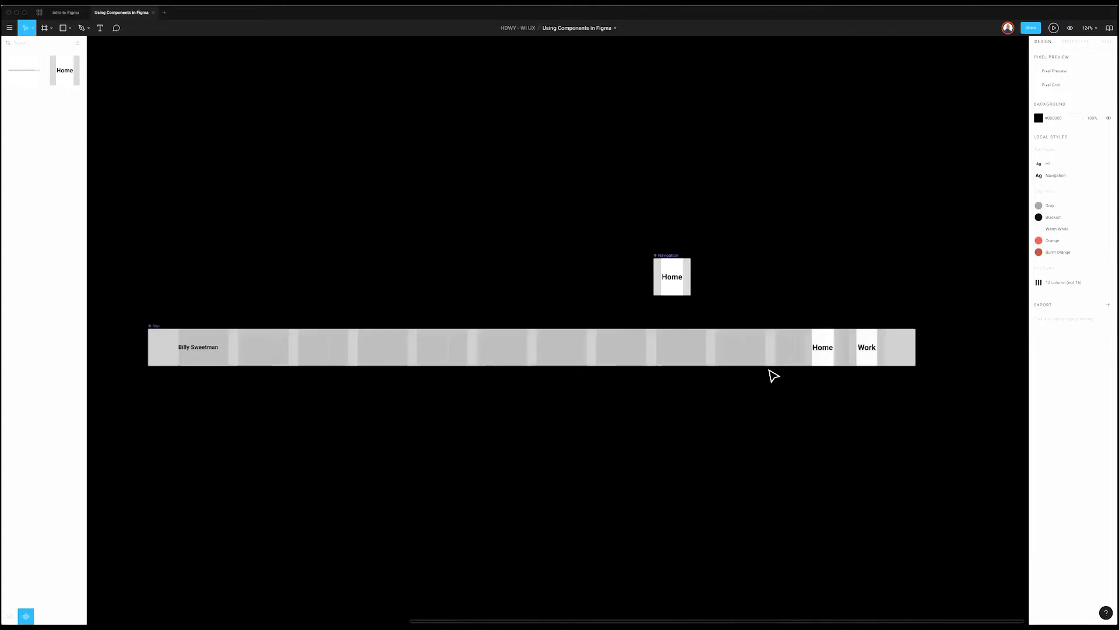
{"action": "left_click", "coordinate": [680, 261]}
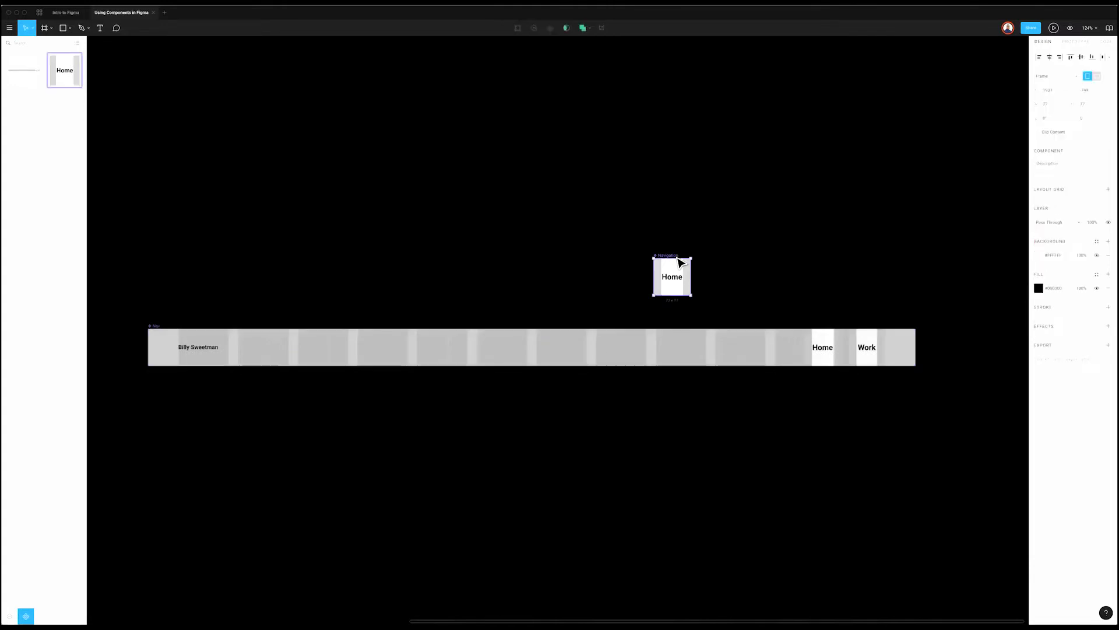
{"action": "left_click_drag", "start_coordinate": [676, 259], "coordinate": [828, 284]}
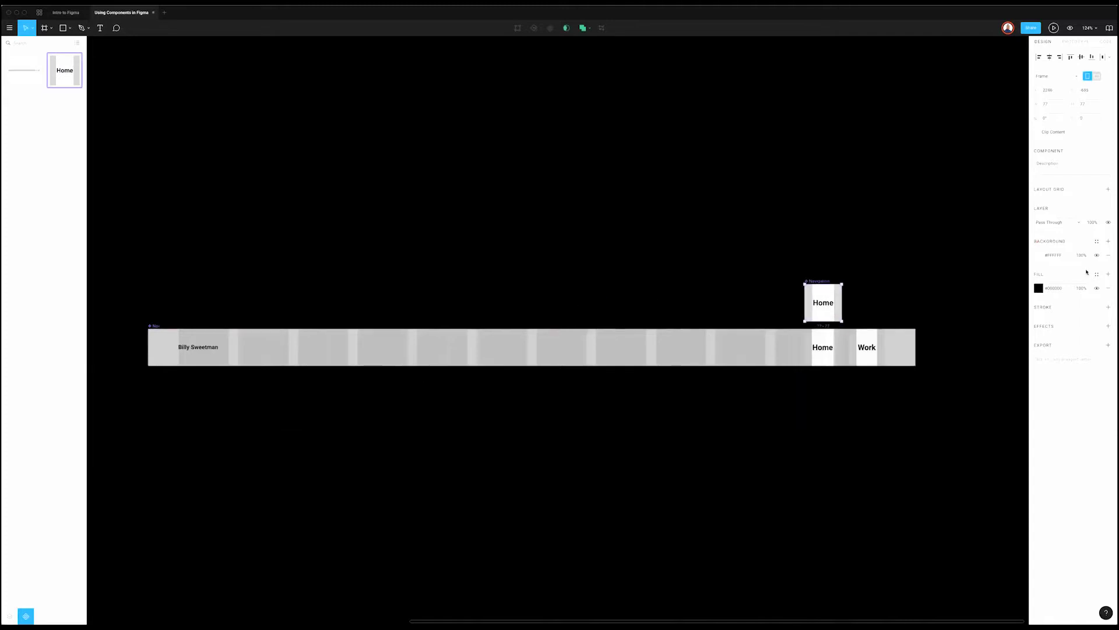
Step: Hide the Navigation component's white background fill
{"action": "left_click", "coordinate": [1101, 256]}
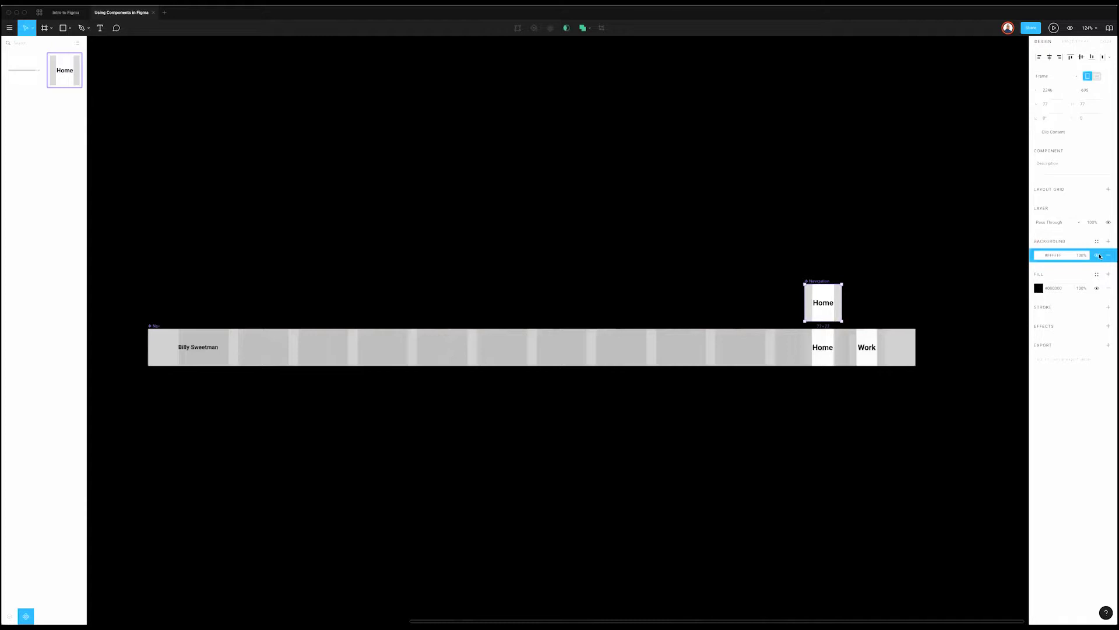
{"action": "left_click", "coordinate": [1098, 256]}
{"action": "left_click", "coordinate": [1098, 256]}
{"action": "left_click", "coordinate": [1098, 256]}
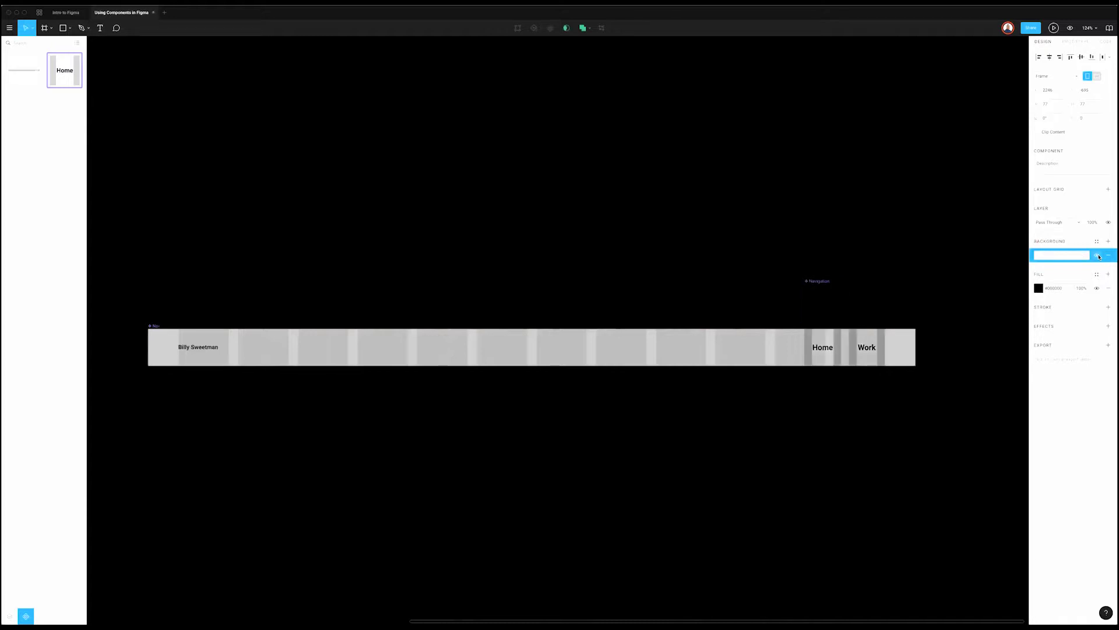
{"action": "left_click", "coordinate": [294, 90]}
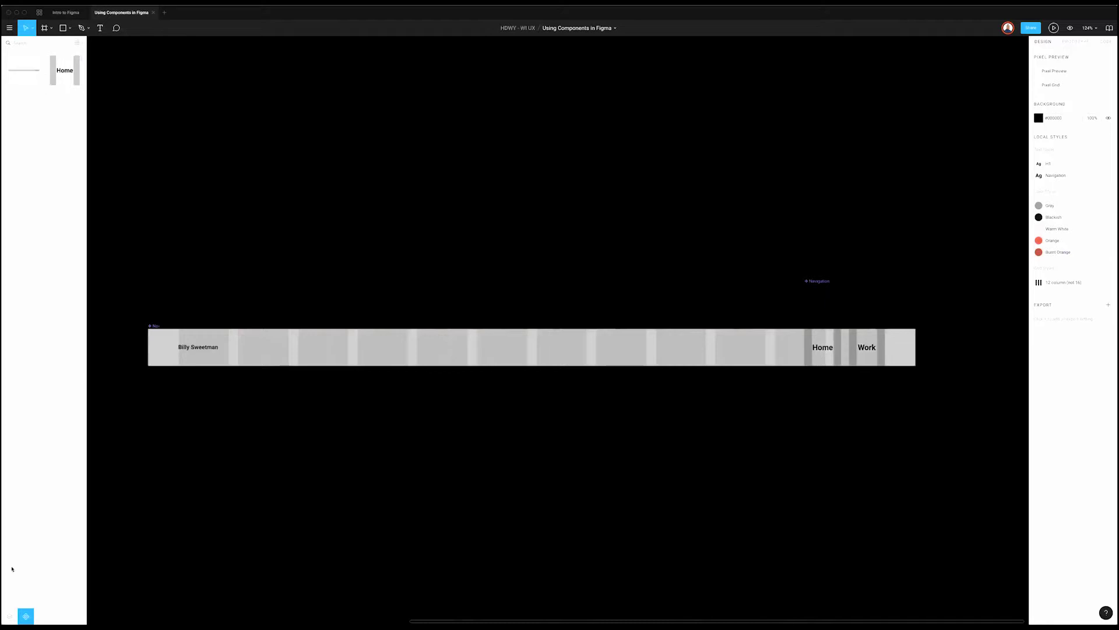
Step: On the Design page, select the Home frame's Nav instance and inspect its right-click options
{"action": "key", "text": "alt+1"}
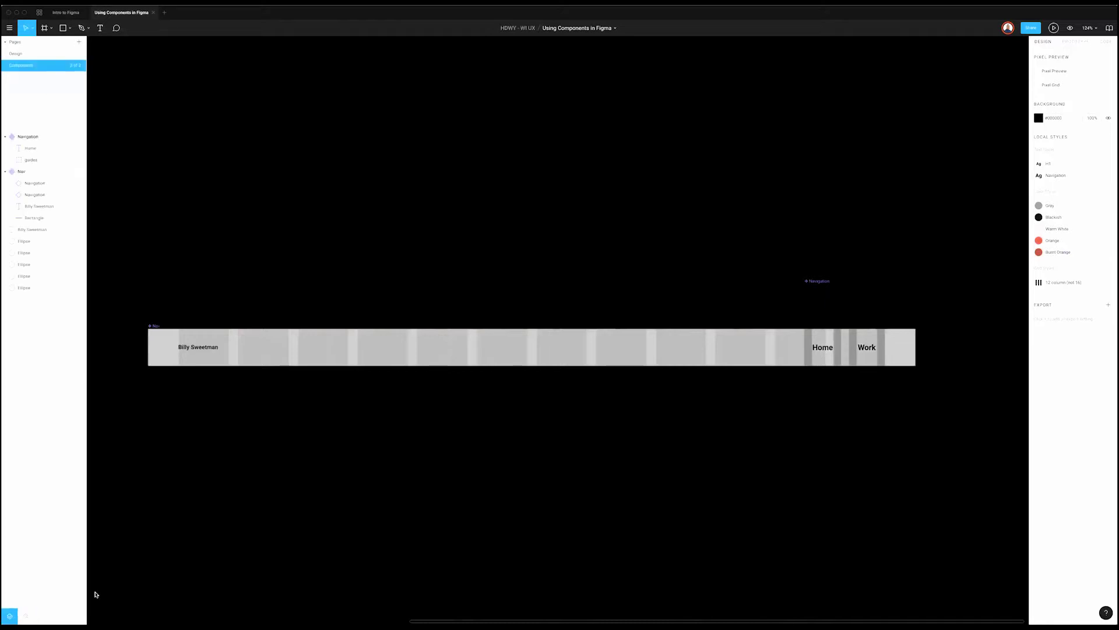
{"action": "left_click", "coordinate": [40, 56]}
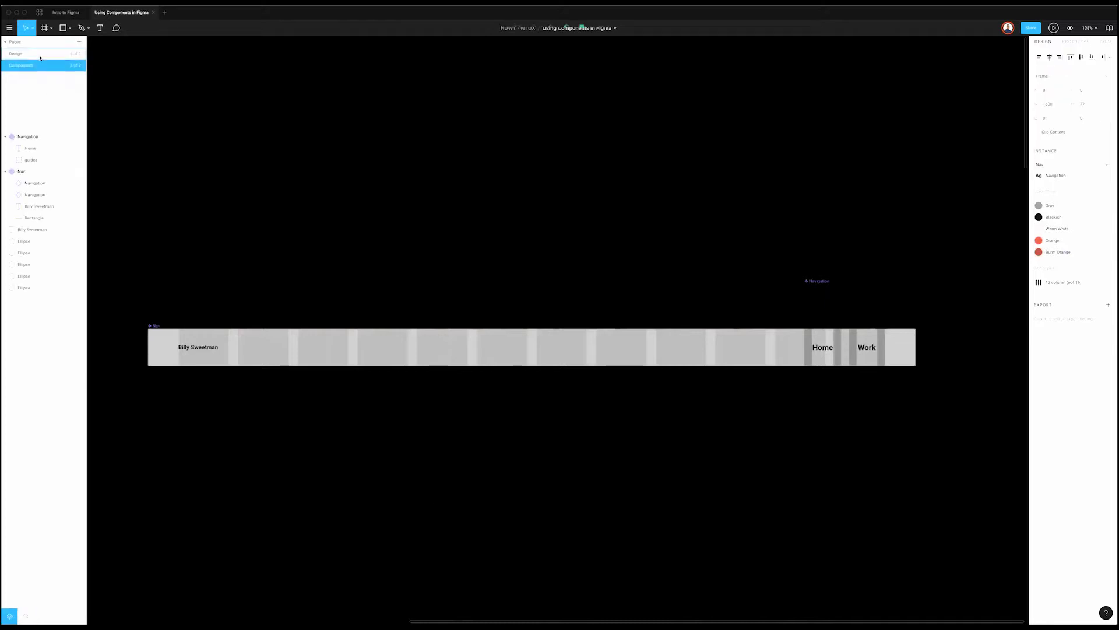
{"action": "left_click", "coordinate": [445, 292]}
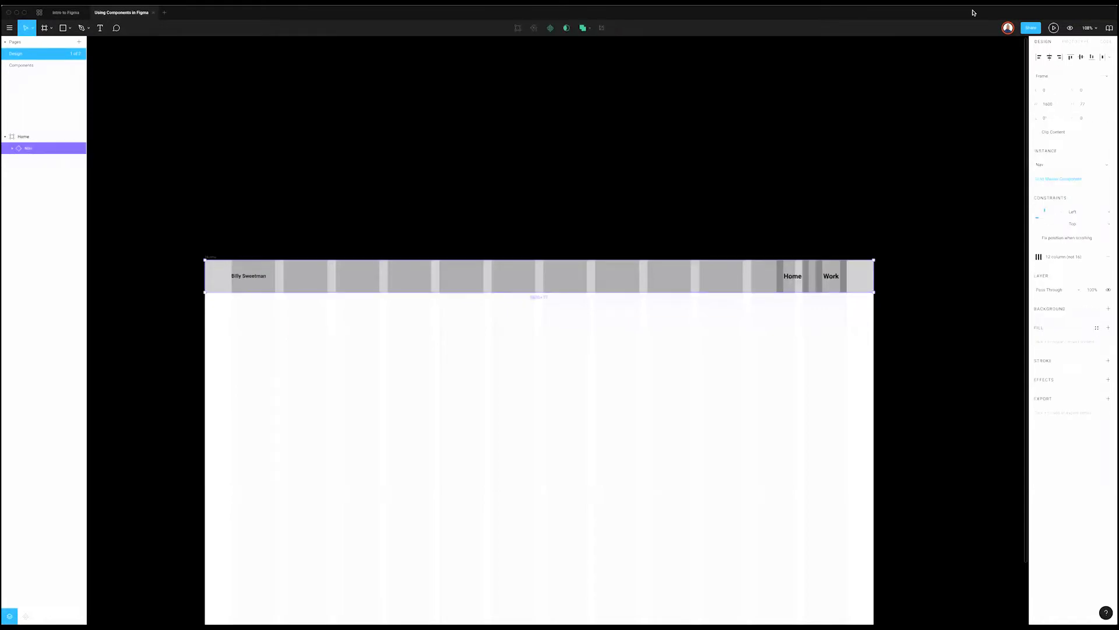
{"action": "left_click", "coordinate": [746, 124]}
{"action": "left_click", "coordinate": [694, 287]}
{"action": "right_click", "coordinate": [695, 282]}
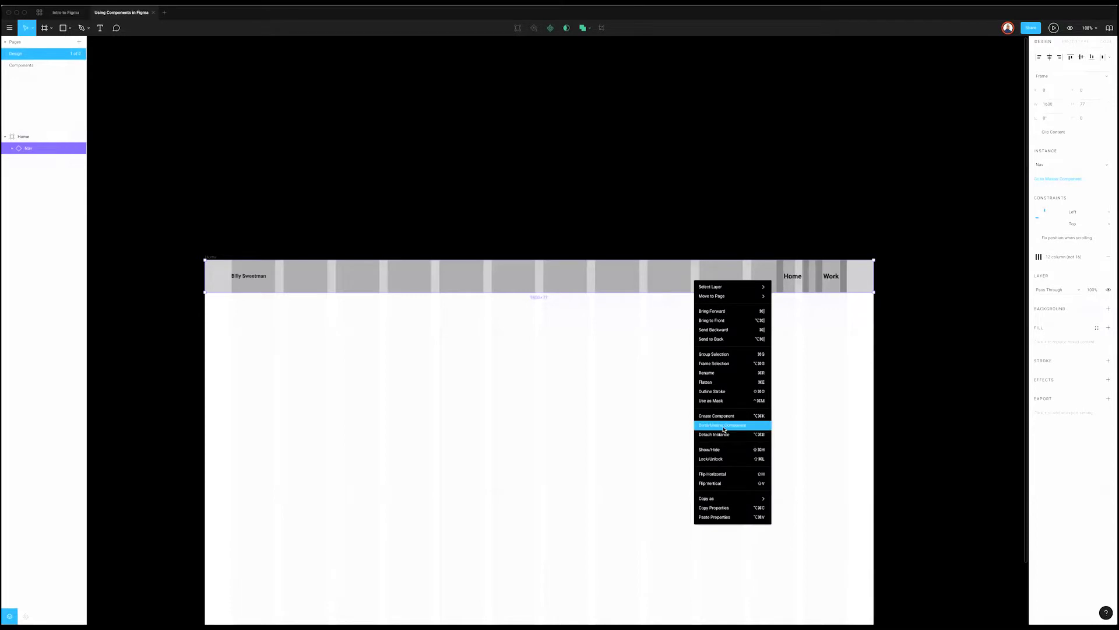
{"action": "left_click", "coordinate": [389, 130]}
{"action": "left_click", "coordinate": [150, 85]}
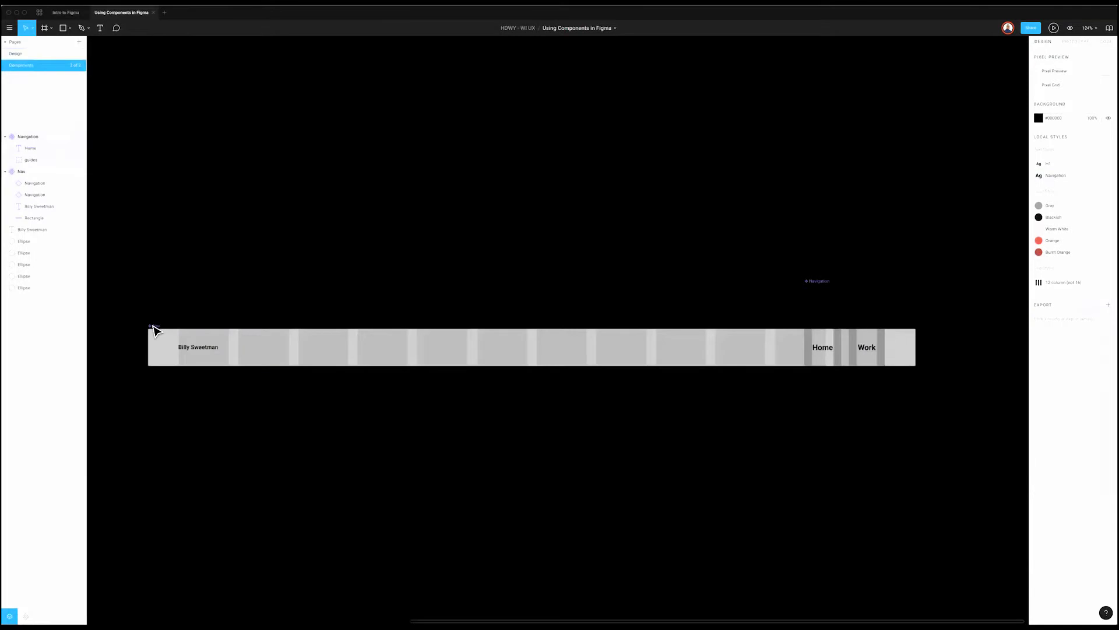
Step: Delete the master Nav component, restore it from the orphaned instance's menu, and view Components
{"action": "left_click", "coordinate": [156, 325]}
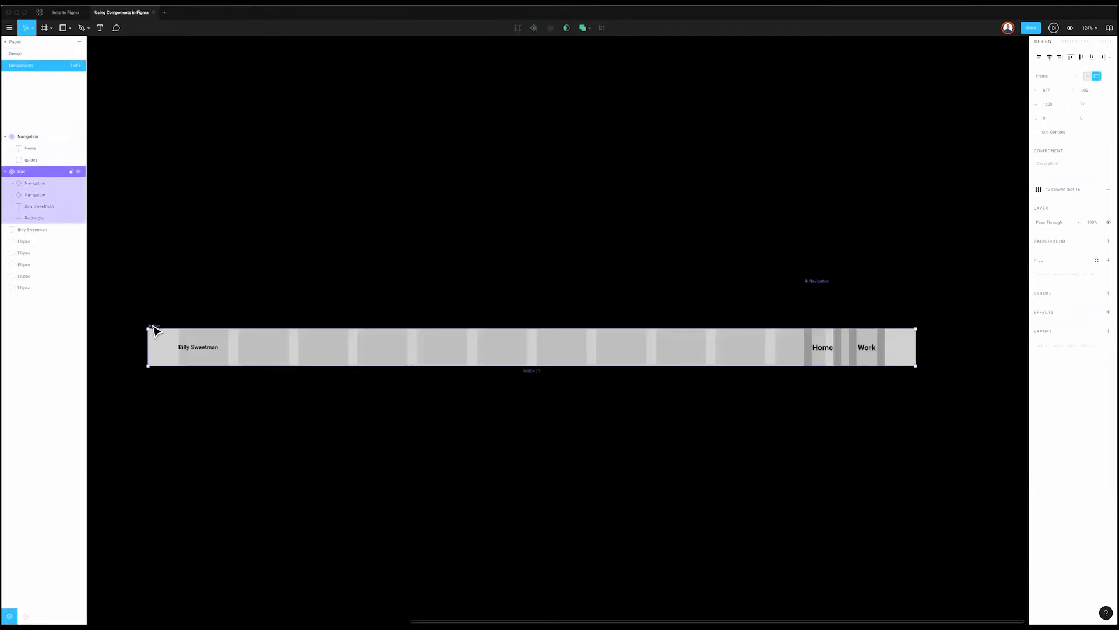
{"action": "key", "text": "Delete"}
{"action": "left_click", "coordinate": [13, 54]}
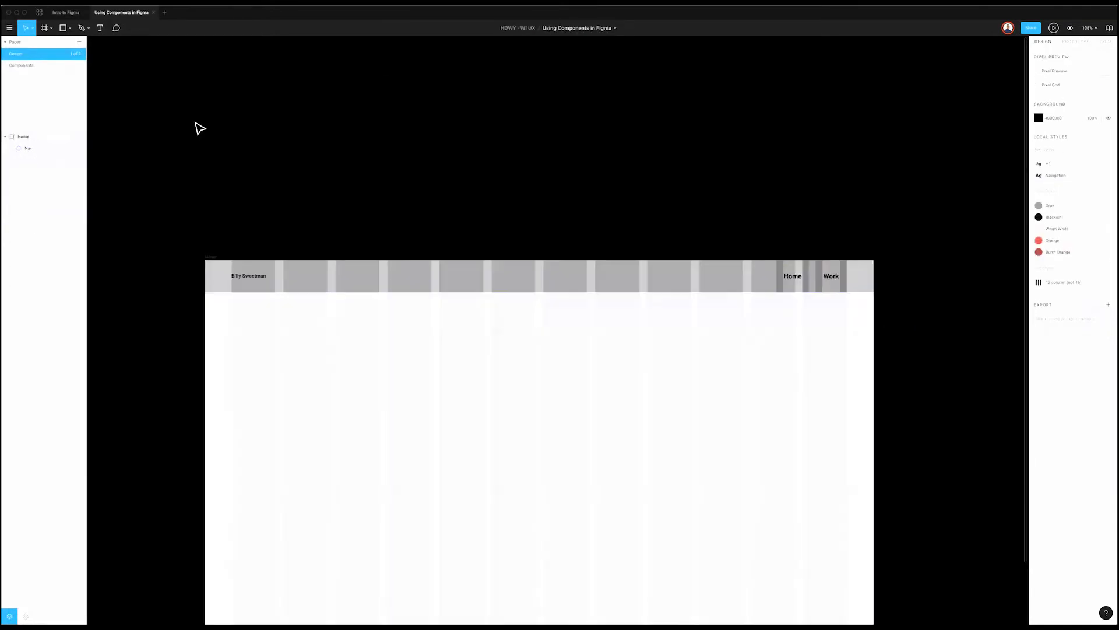
{"action": "left_click", "coordinate": [526, 271]}
{"action": "right_click", "coordinate": [524, 265]}
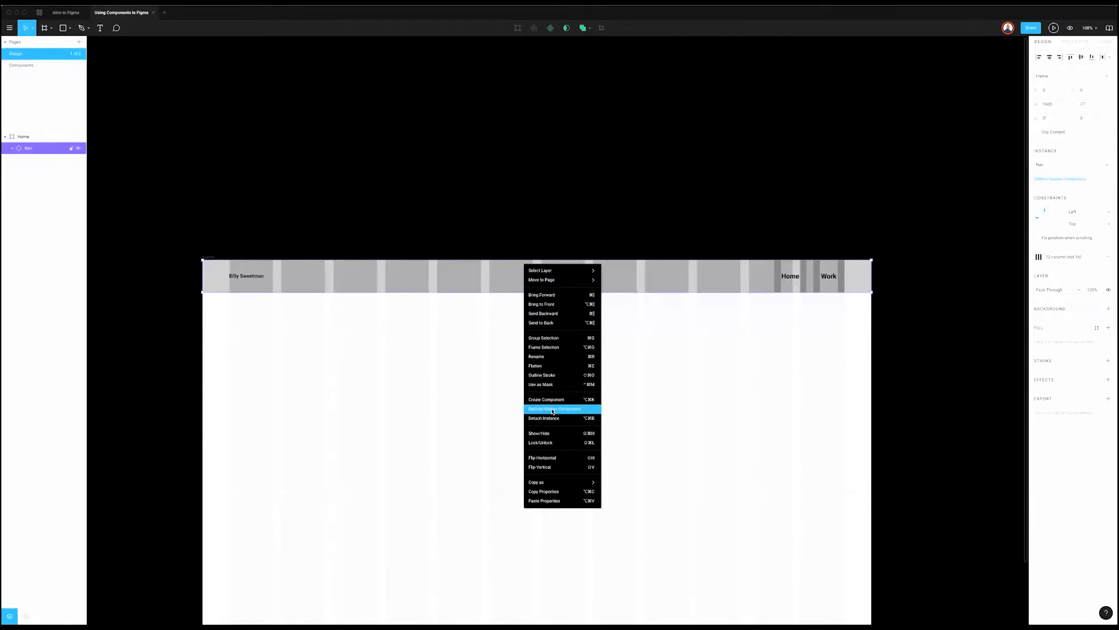
{"action": "left_click", "coordinate": [553, 411]}
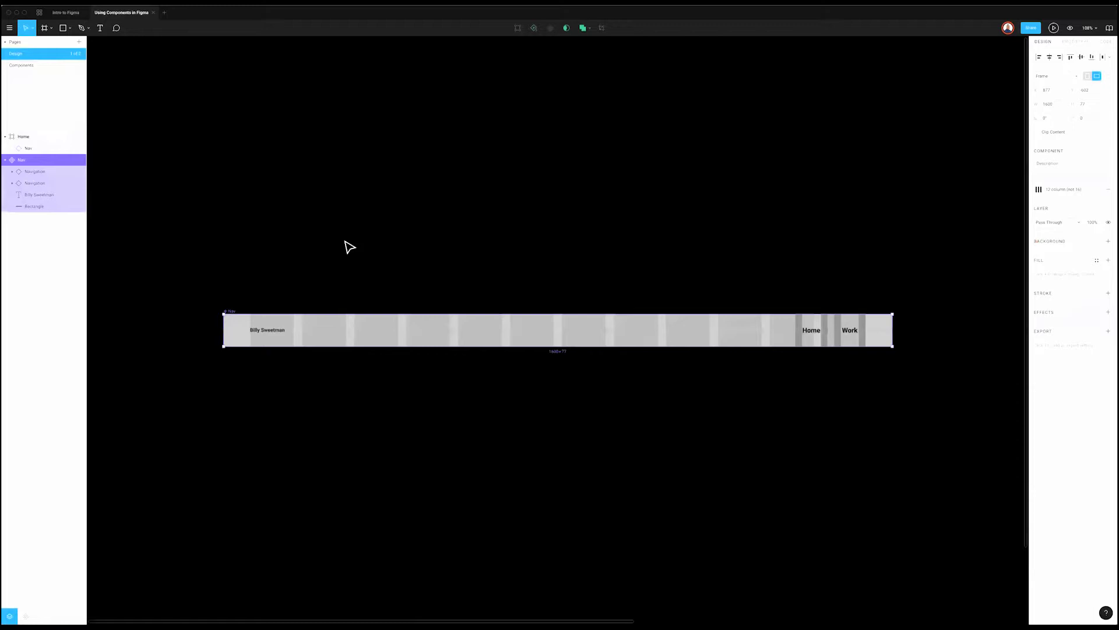
{"action": "left_click", "coordinate": [36, 65]}
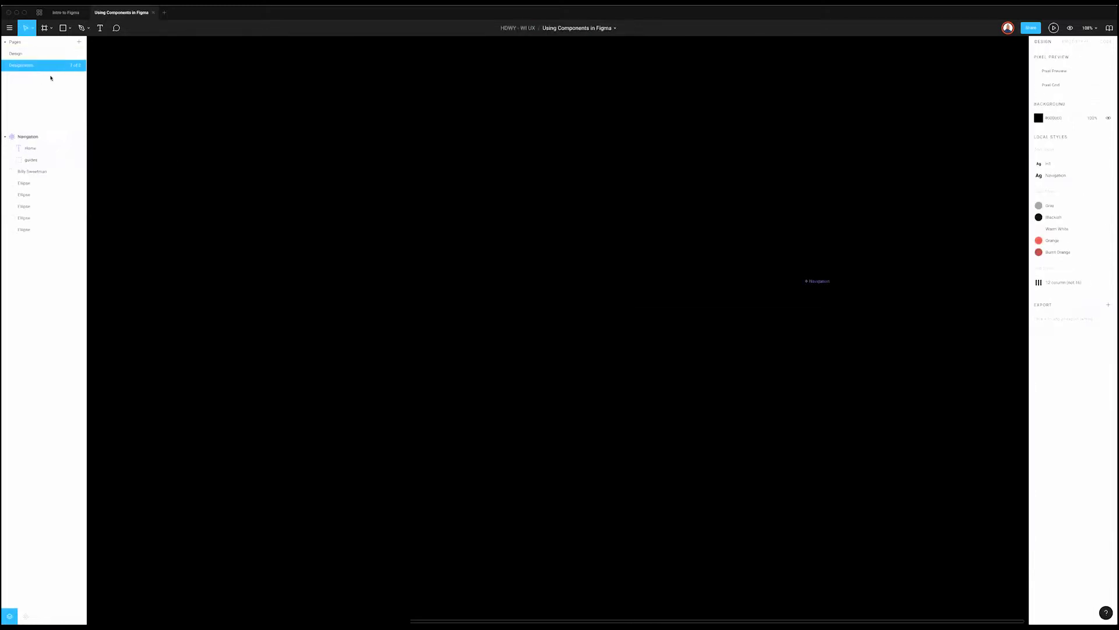
Step: Make a copy of the Home frame beside the original, then go back to Components
{"action": "key", "text": "ctrl+v"}
{"action": "left_click", "coordinate": [220, 140]}
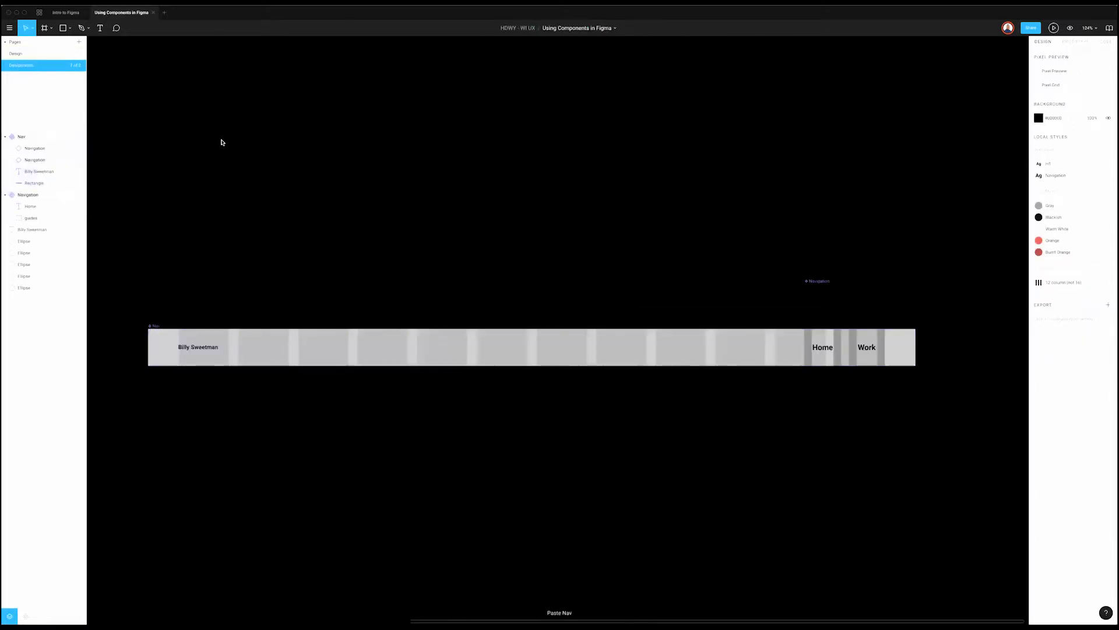
{"action": "left_click", "coordinate": [32, 55]}
{"action": "scroll", "coordinate": [493, 220], "scroll_direction": "down", "scroll_amount": 10}
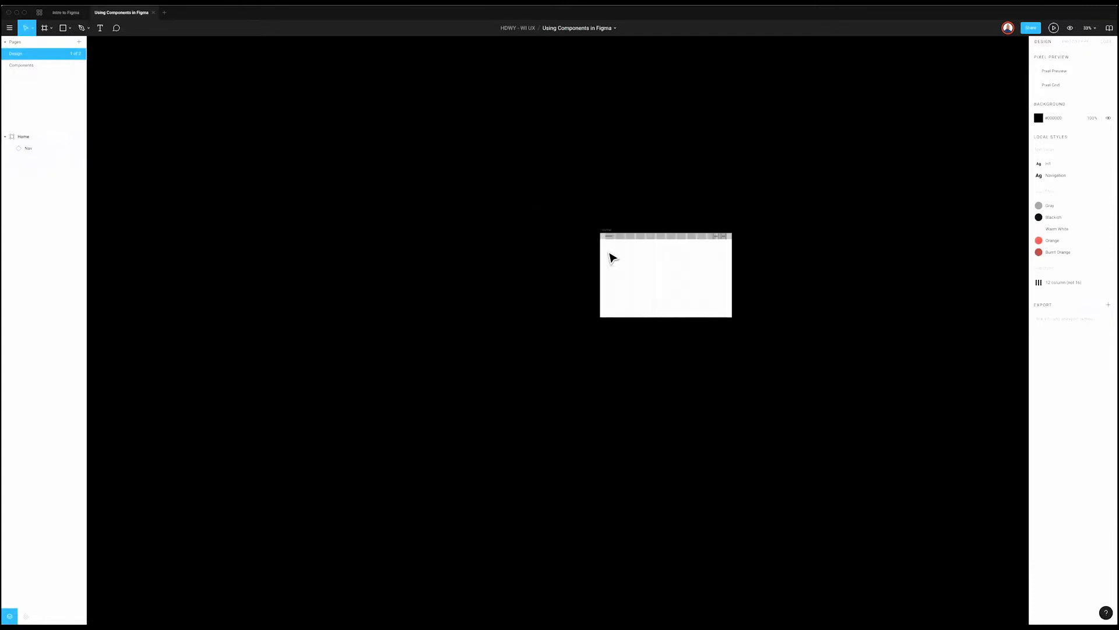
{"action": "scroll", "coordinate": [614, 237], "scroll_direction": "up", "scroll_amount": 10}
{"action": "scroll", "coordinate": [334, 243], "scroll_direction": "down", "scroll_amount": 5}
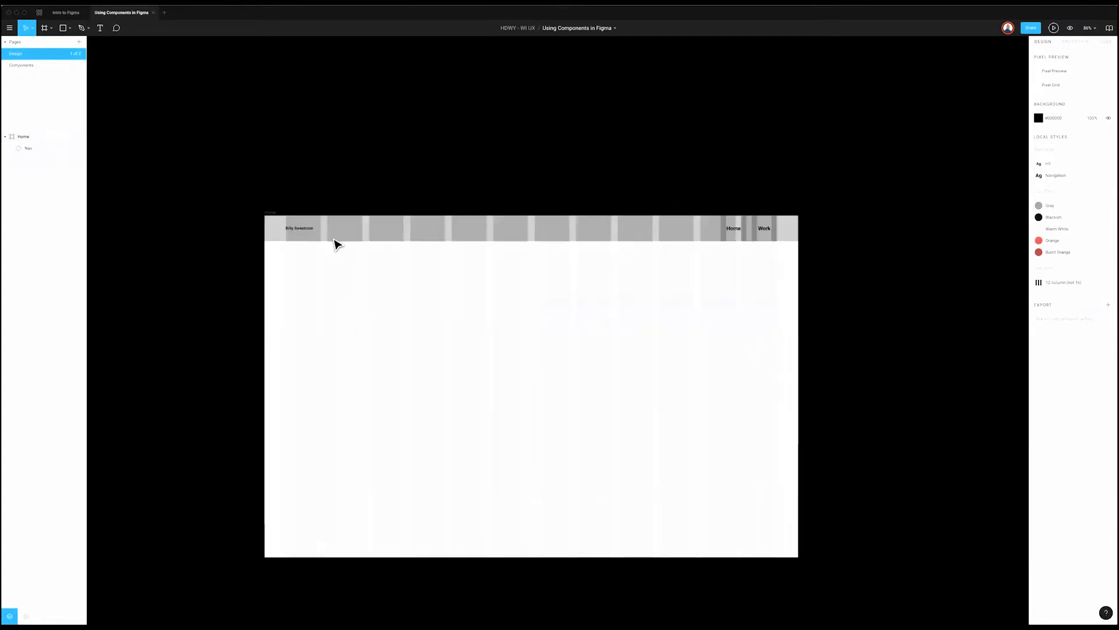
{"action": "left_click", "coordinate": [274, 213]}
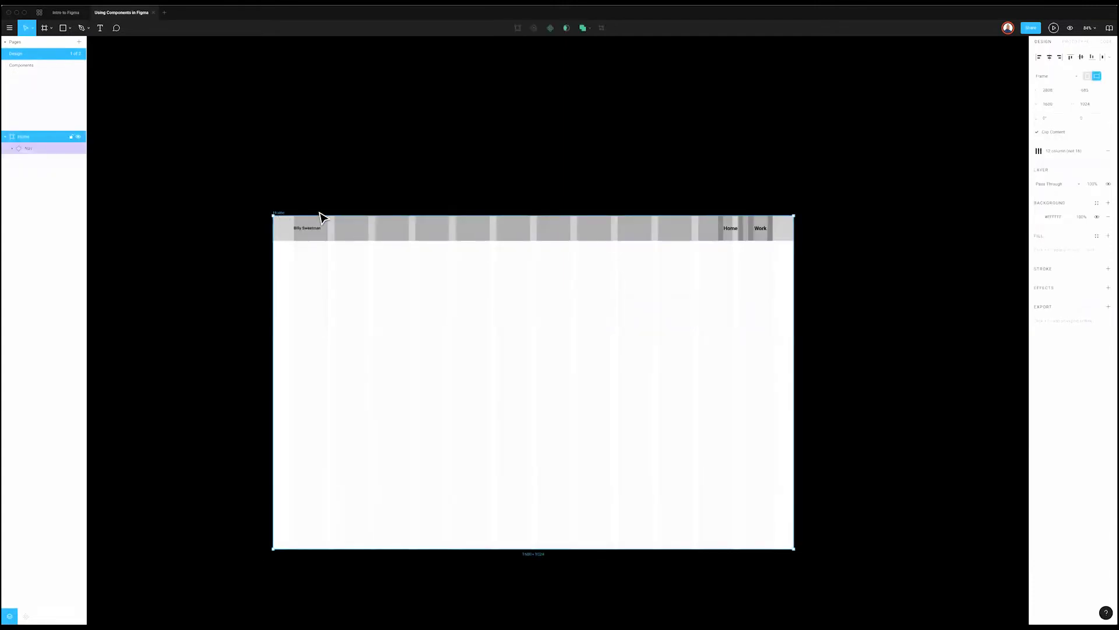
{"action": "key", "text": "ctrl+d"}
{"action": "left_click", "coordinate": [779, 195]}
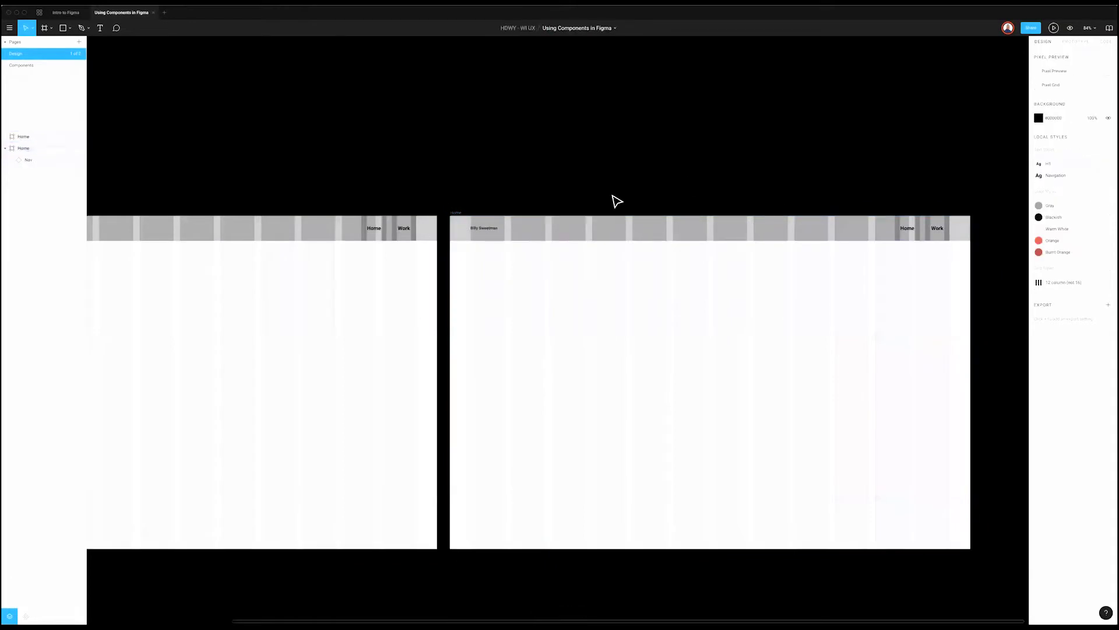
{"action": "scroll", "coordinate": [590, 203], "scroll_direction": "left", "scroll_amount": 10}
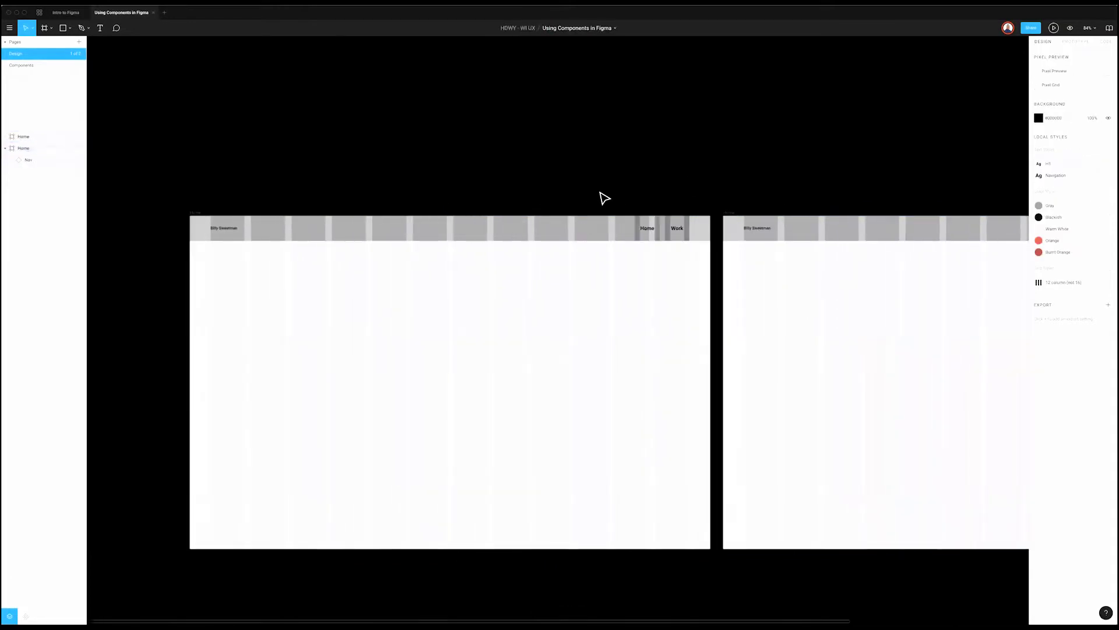
{"action": "scroll", "coordinate": [603, 198], "scroll_direction": "right", "scroll_amount": 3}
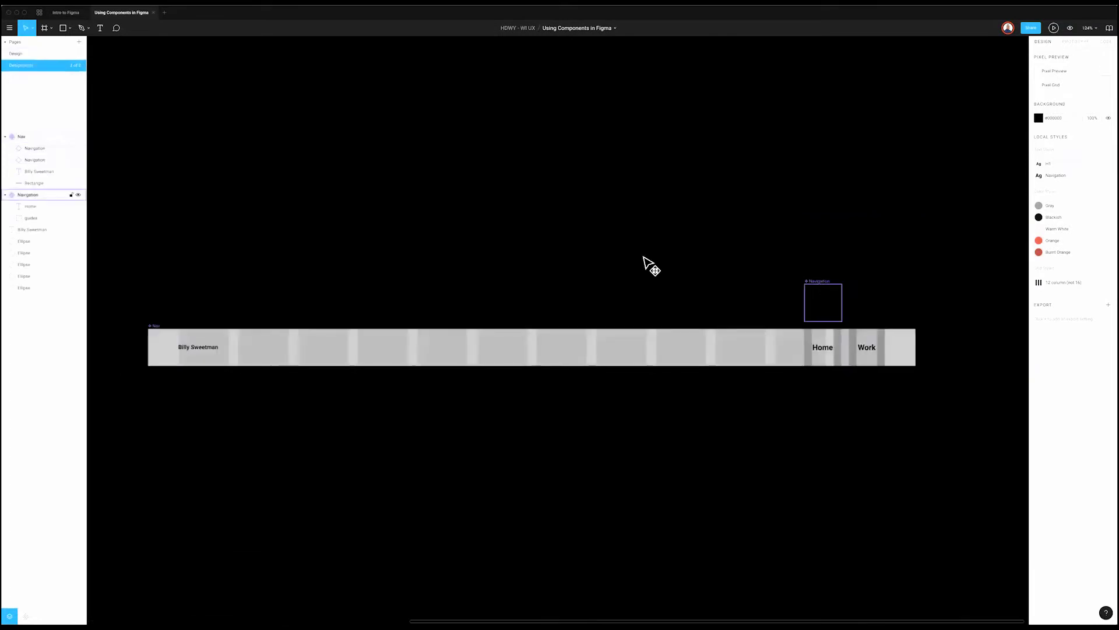
{"action": "left_click", "coordinate": [640, 255]}
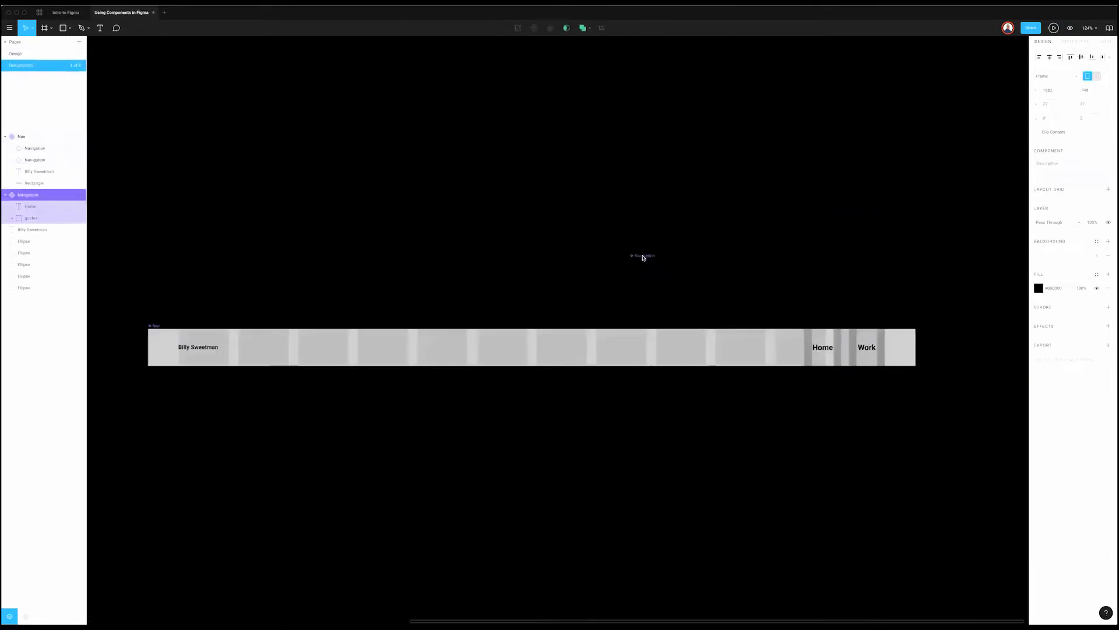
Step: Set the Nav bar's grey rectangle fill to FFFFFF and check it on the Design page
{"action": "left_click", "coordinate": [912, 349]}
{"action": "left_click", "coordinate": [1038, 229]}
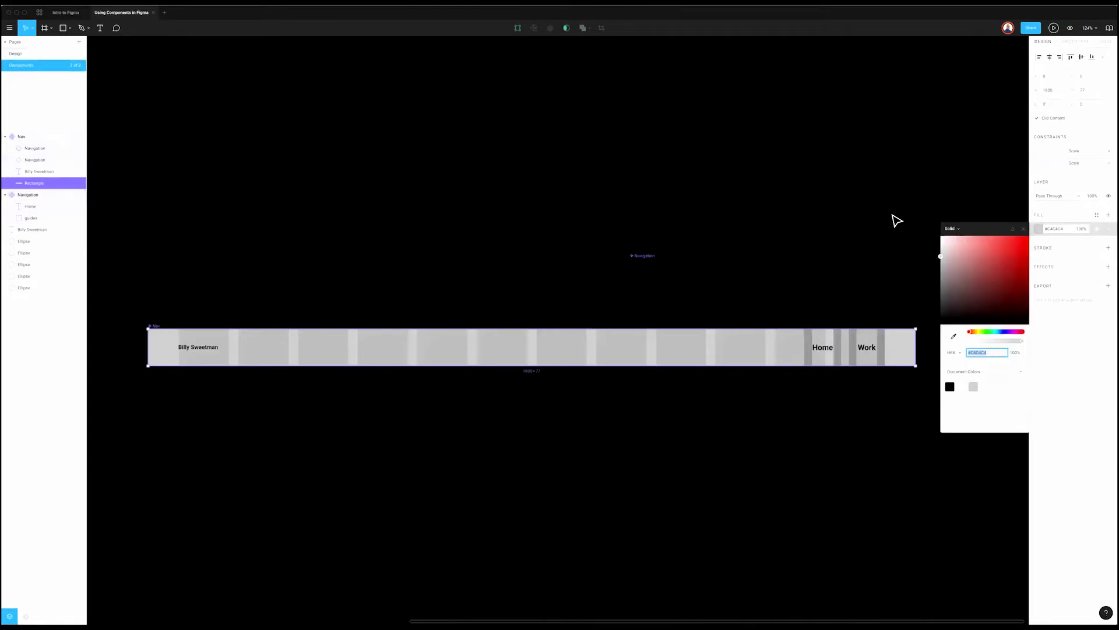
{"action": "type", "text": "FFFFFF"}
{"action": "key", "text": "Return"}
{"action": "left_click", "coordinate": [767, 170]}
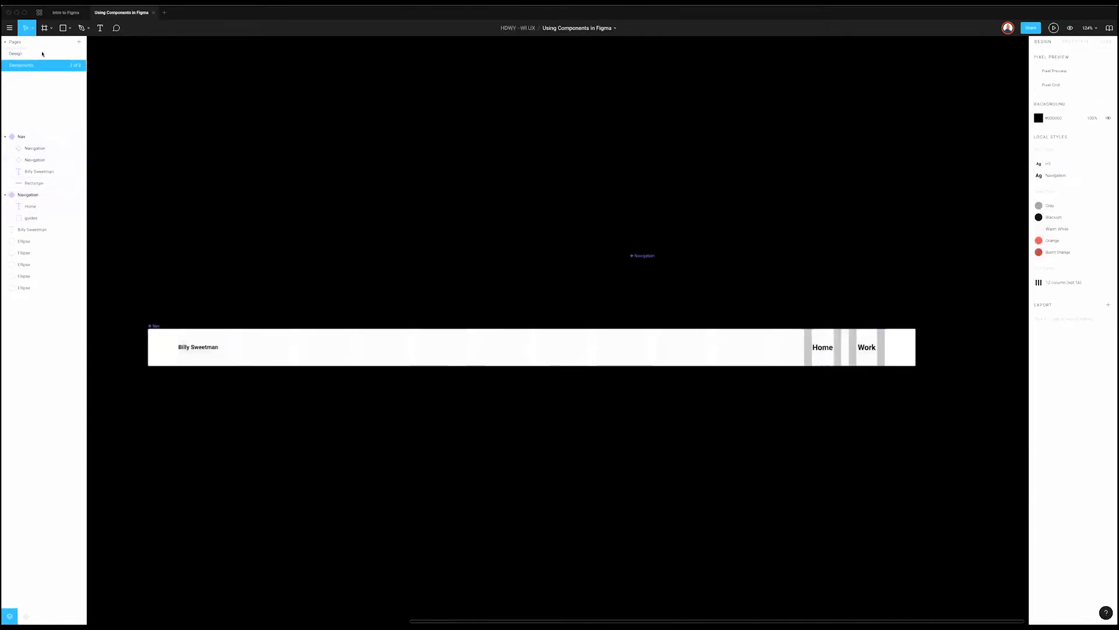
{"action": "left_click", "coordinate": [43, 52]}
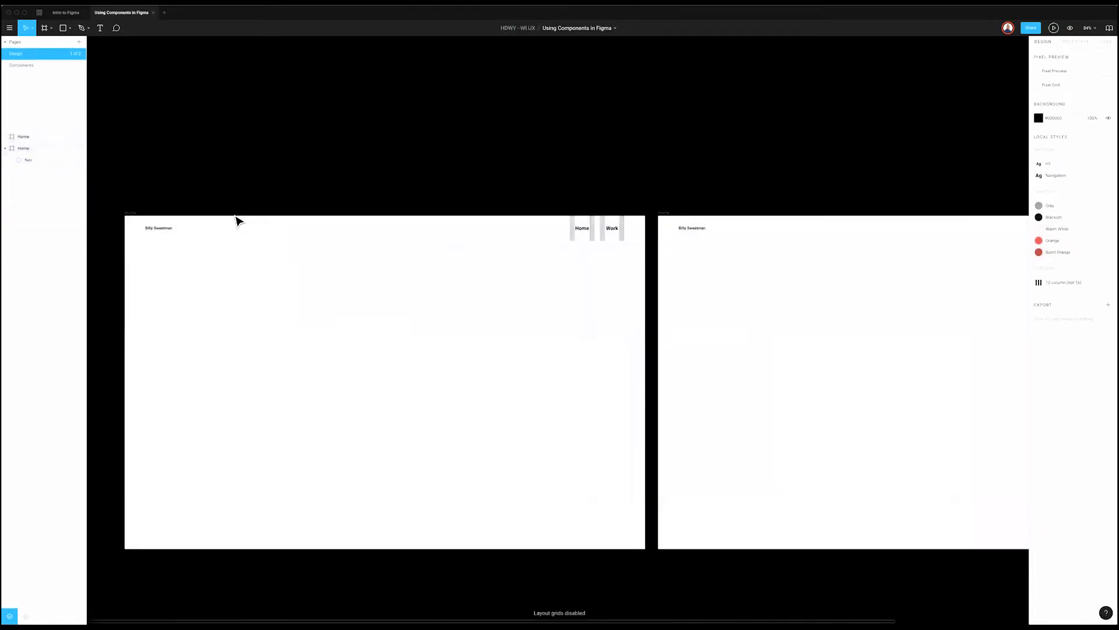
{"action": "left_click", "coordinate": [28, 68]}
Step: Give the Navigation component a white background and hide its guide columns layer
{"action": "left_click", "coordinate": [642, 260]}
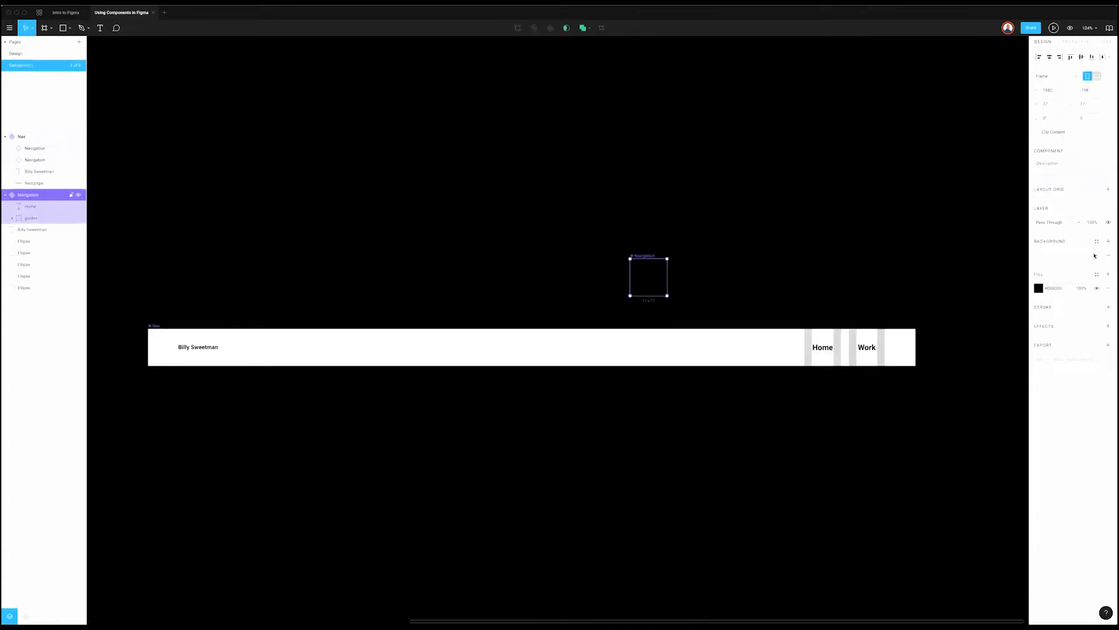
{"action": "left_click", "coordinate": [1095, 255]}
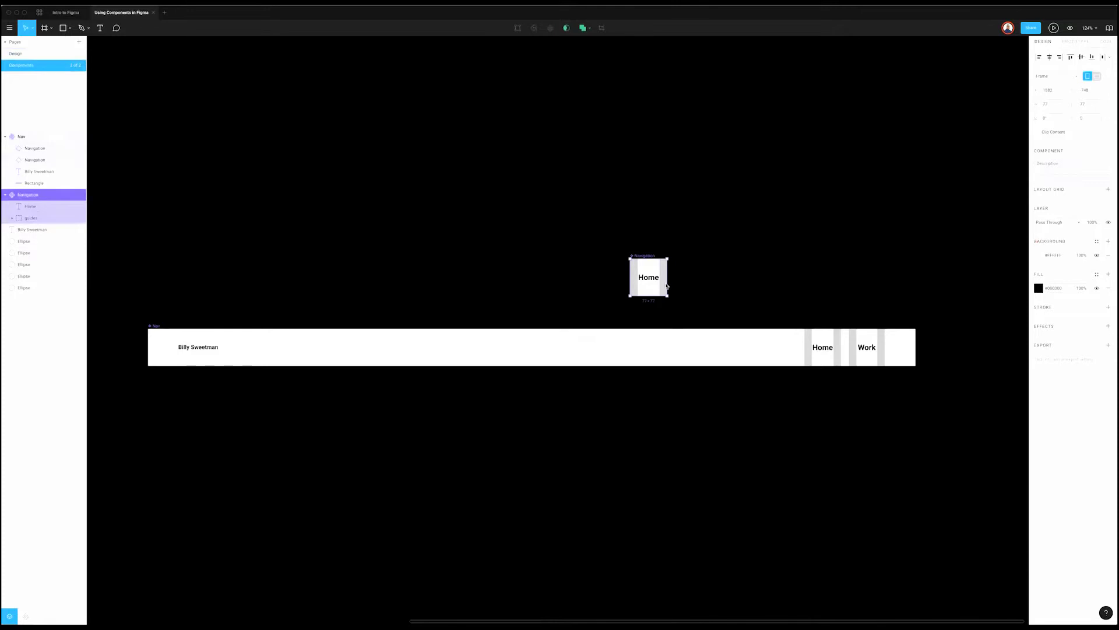
{"action": "left_click", "coordinate": [79, 218]}
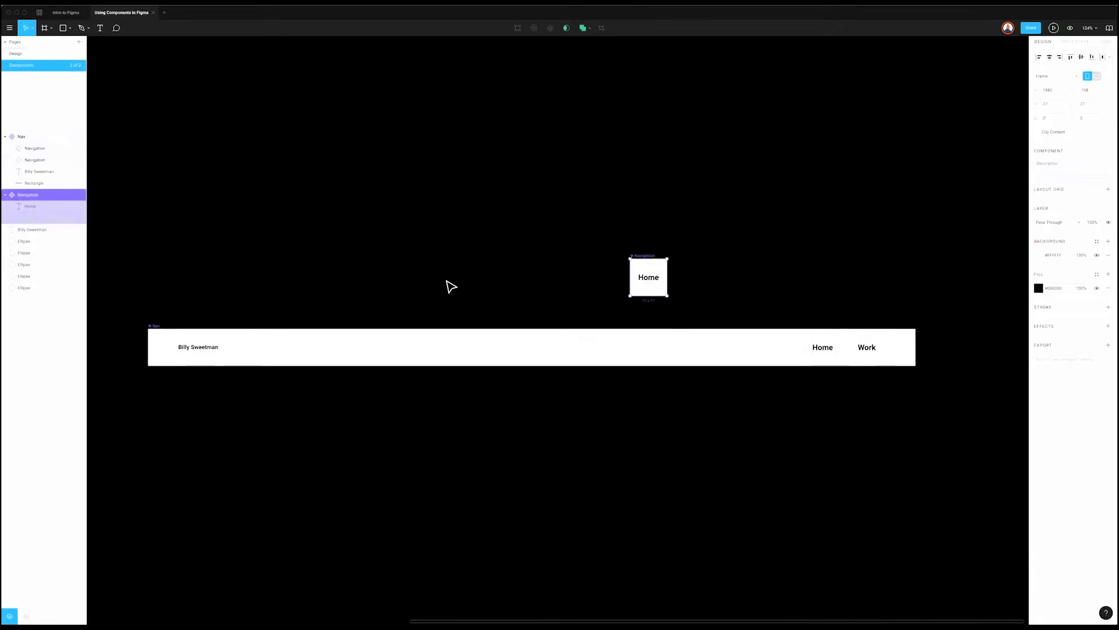
{"action": "left_click", "coordinate": [452, 286]}
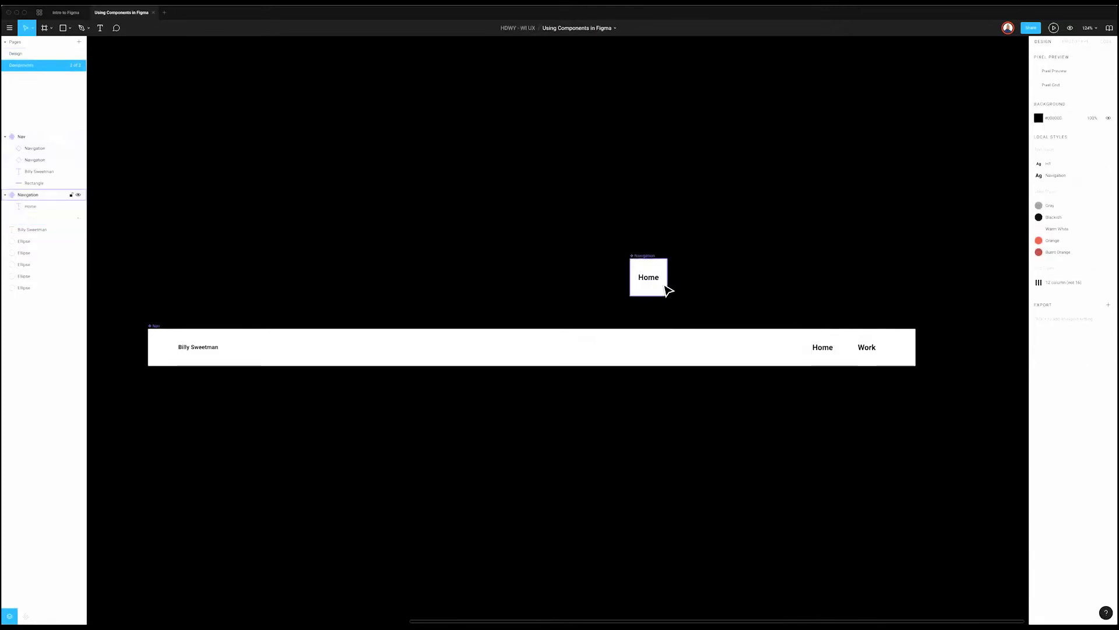
Step: Duplicate the Navigation Home component and place the copy beside the original
{"action": "left_click", "coordinate": [643, 257]}
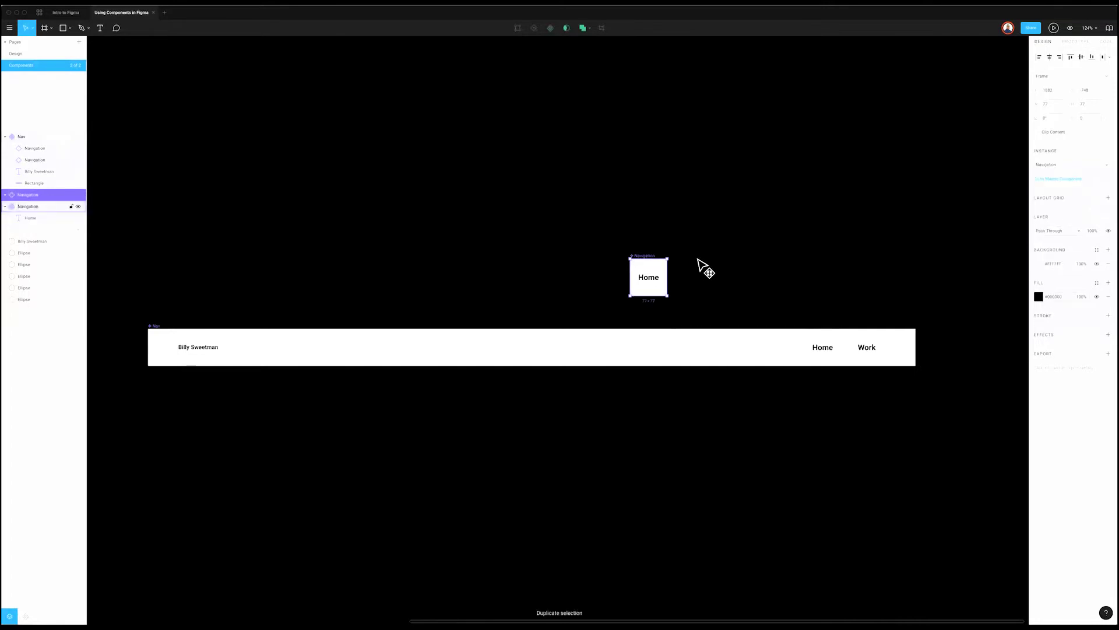
{"action": "key", "text": "ctrl+d"}
{"action": "left_click_drag", "start_coordinate": [705, 260], "coordinate": [591, 262]}
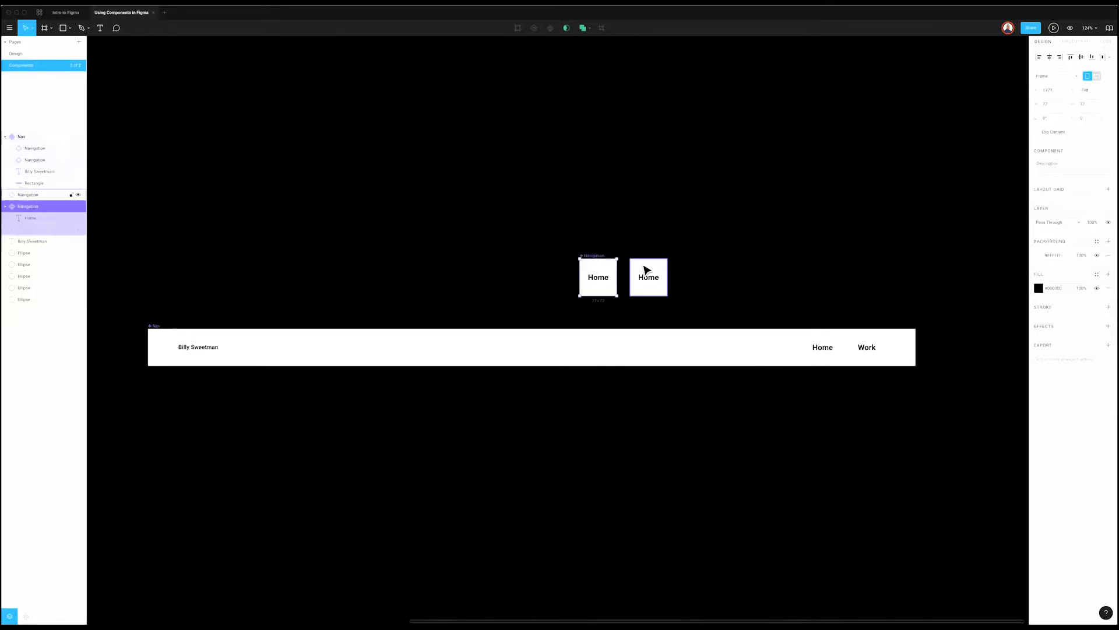
{"action": "left_click", "coordinate": [645, 269]}
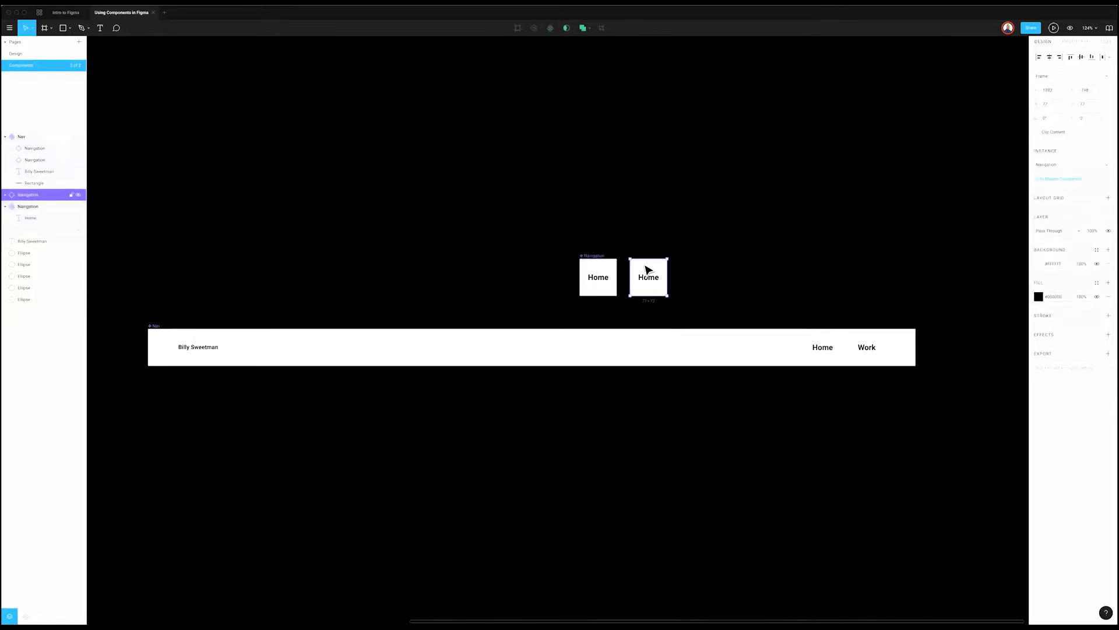
{"action": "right_click", "coordinate": [646, 269]}
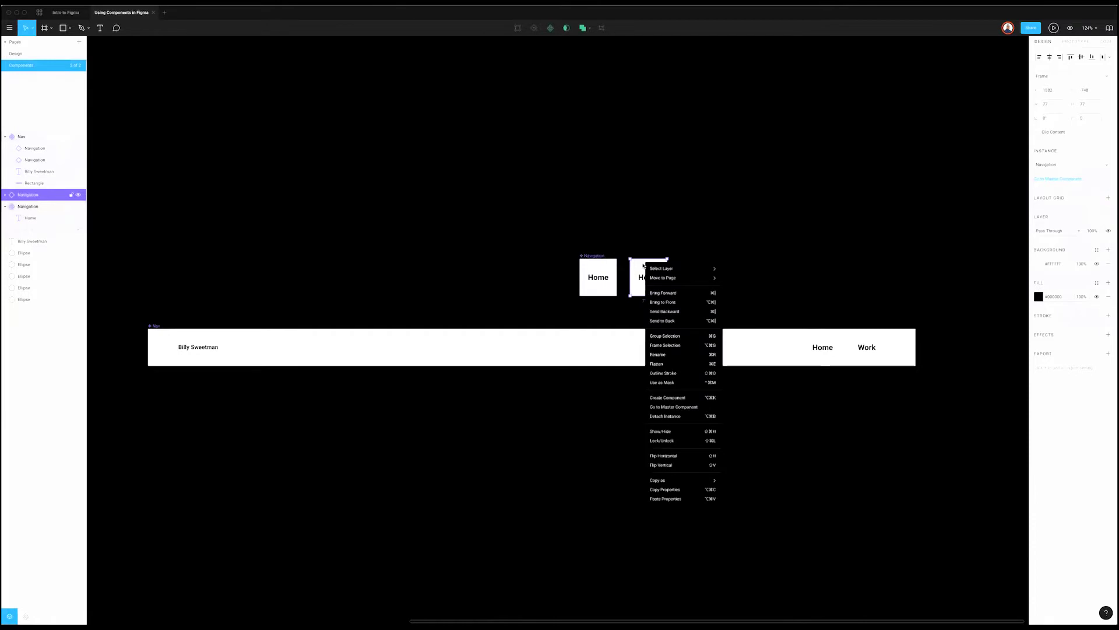
Step: Create a new component from the Home copy and name it Navigation/Selected
{"action": "left_click", "coordinate": [688, 399]}
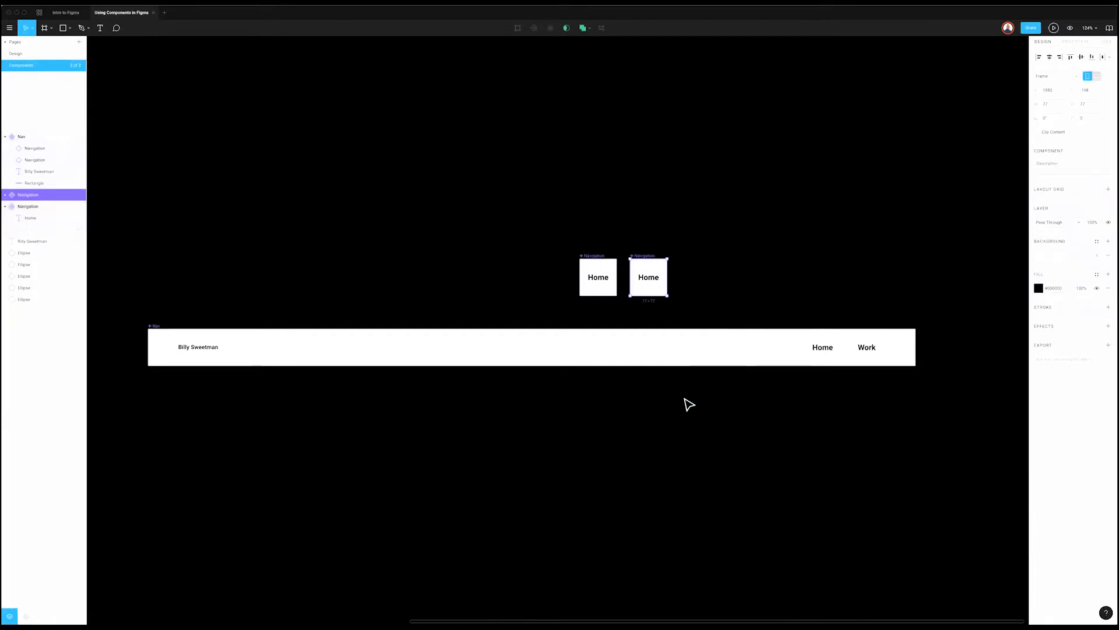
{"action": "key", "text": "super+r"}
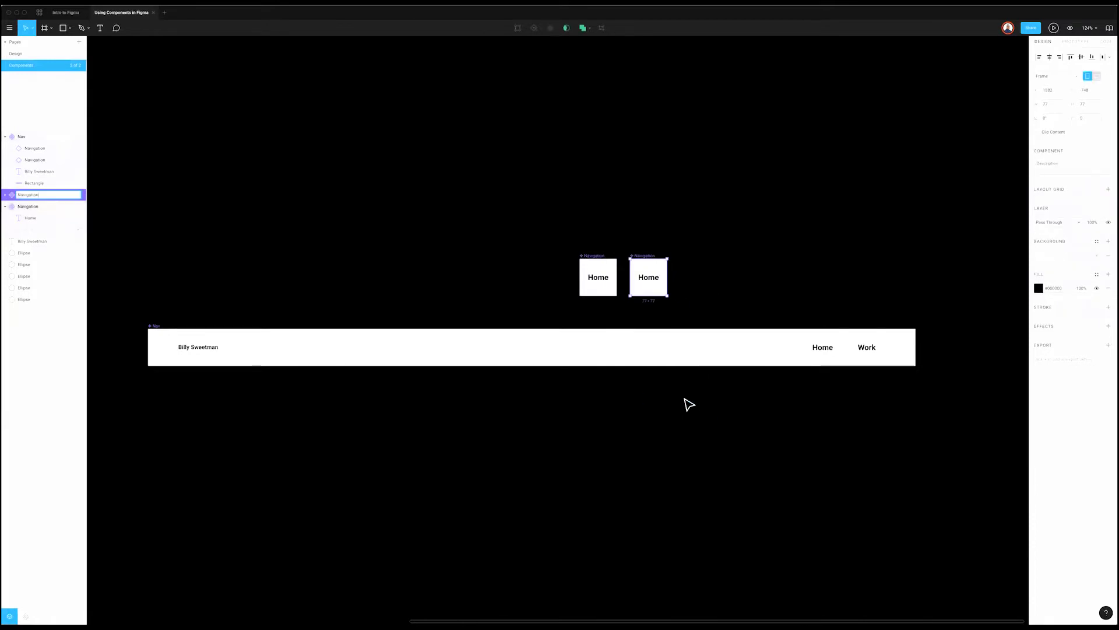
{"action": "type", "text": "/Active"}
{"action": "type", "text": "Selected"}
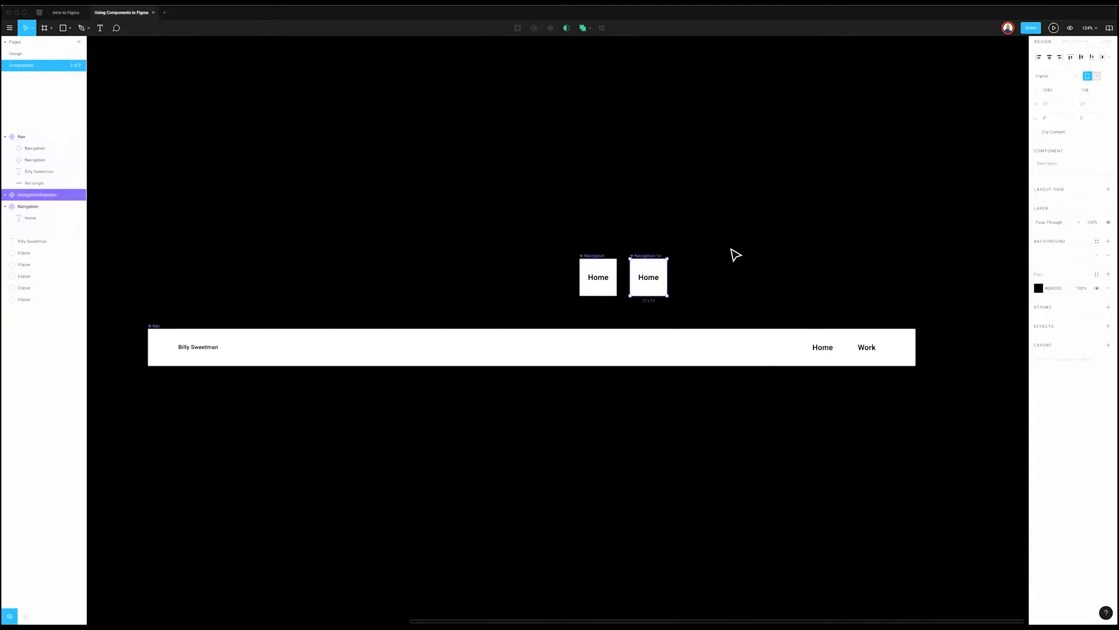
{"action": "left_click", "coordinate": [732, 255]}
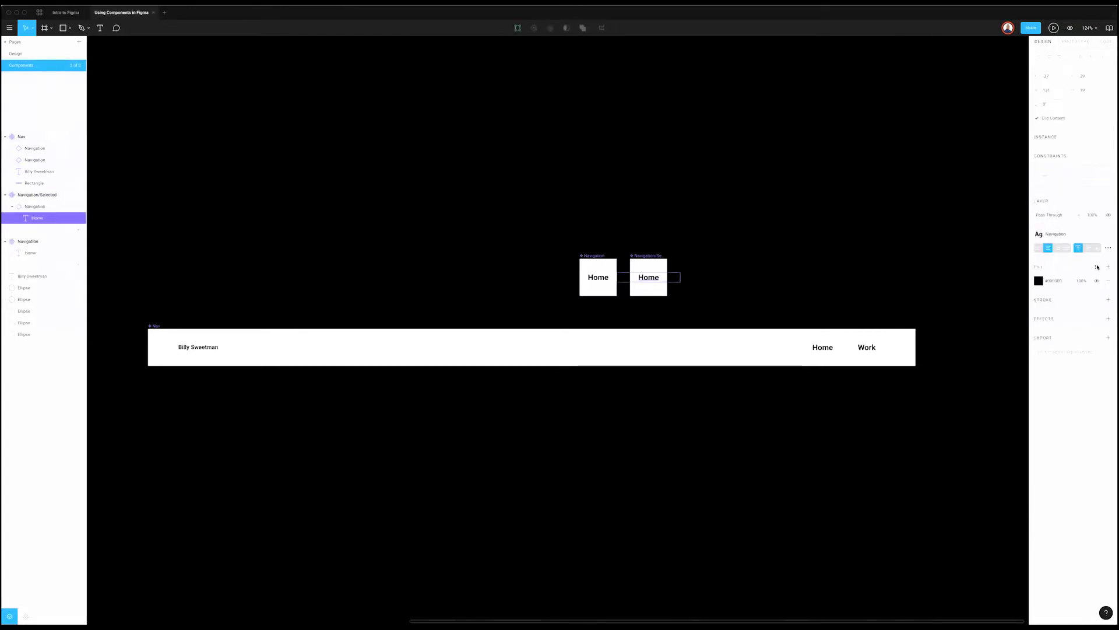
Step: Apply the Burnt Orange fill style to the copy's Home label
{"action": "left_click", "coordinate": [1097, 266]}
{"action": "left_click", "coordinate": [1090, 299]}
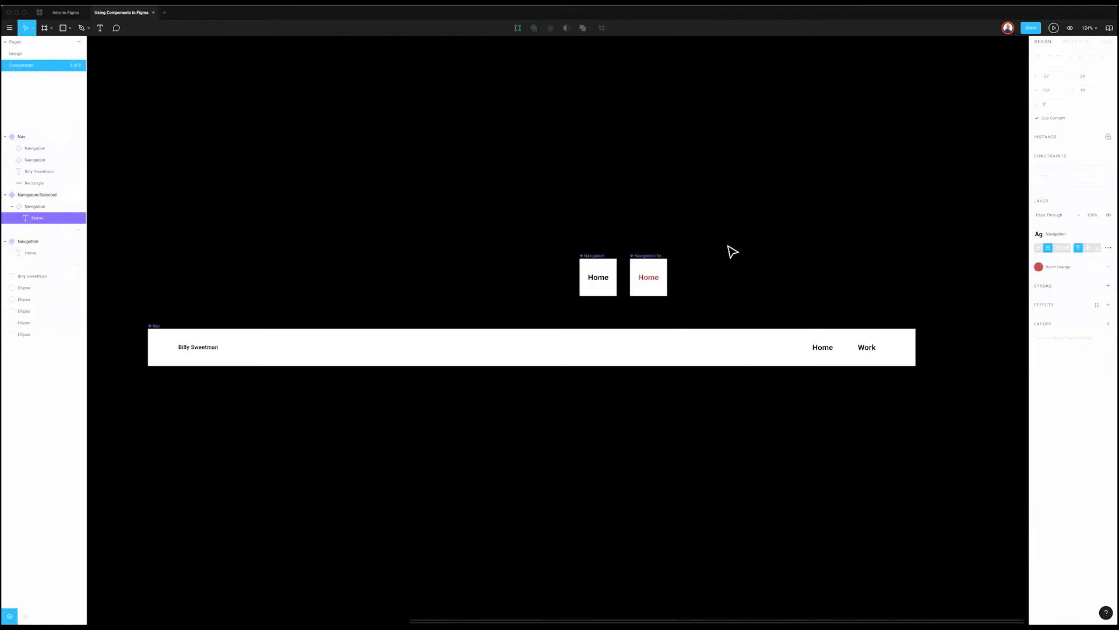
{"action": "left_click", "coordinate": [699, 260]}
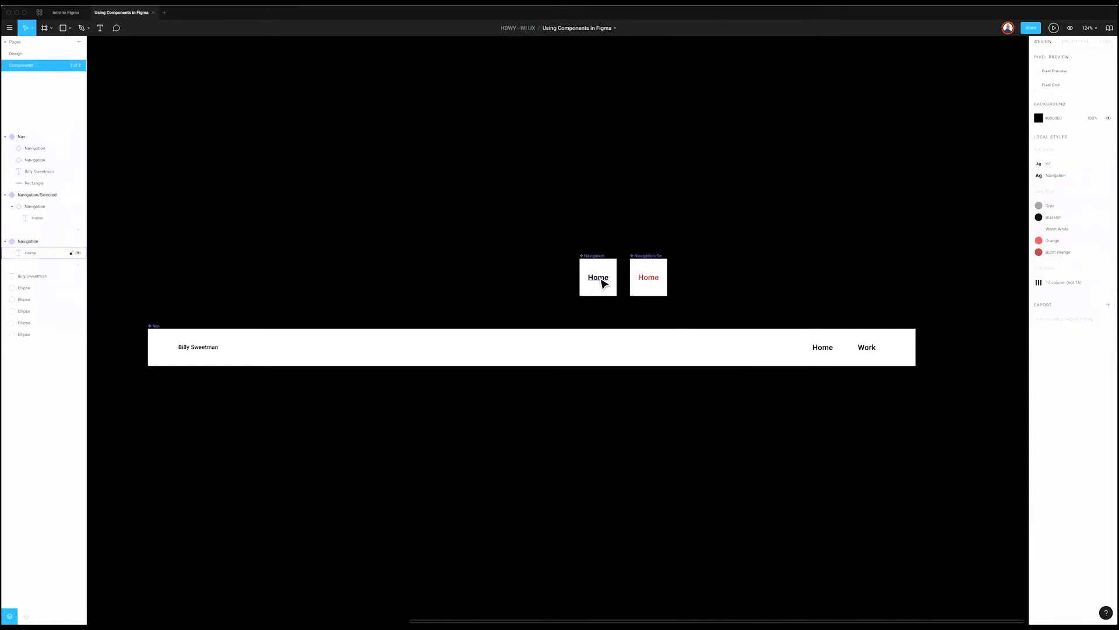
{"action": "double_click", "coordinate": [601, 281]}
{"action": "left_click", "coordinate": [607, 282]}
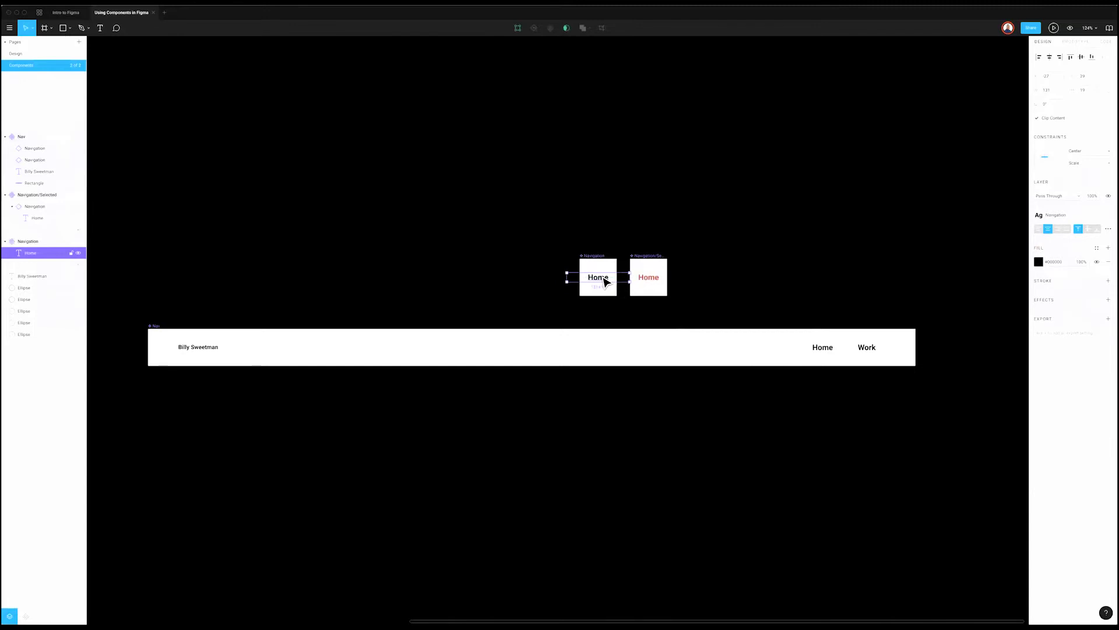
Step: Shift the Navigation/Selected component slightly to the right
{"action": "scroll", "coordinate": [604, 282], "scroll_direction": "up", "scroll_amount": 1}
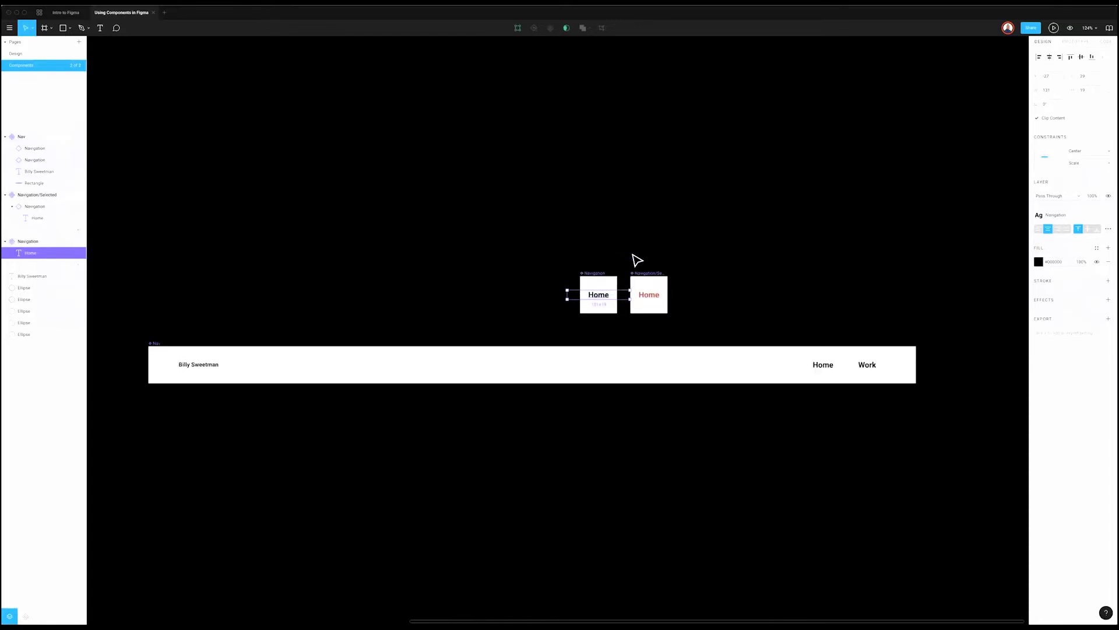
{"action": "left_click", "coordinate": [659, 270]}
{"action": "left_click", "coordinate": [654, 279]}
{"action": "left_click_drag", "start_coordinate": [663, 267], "coordinate": [675, 267]}
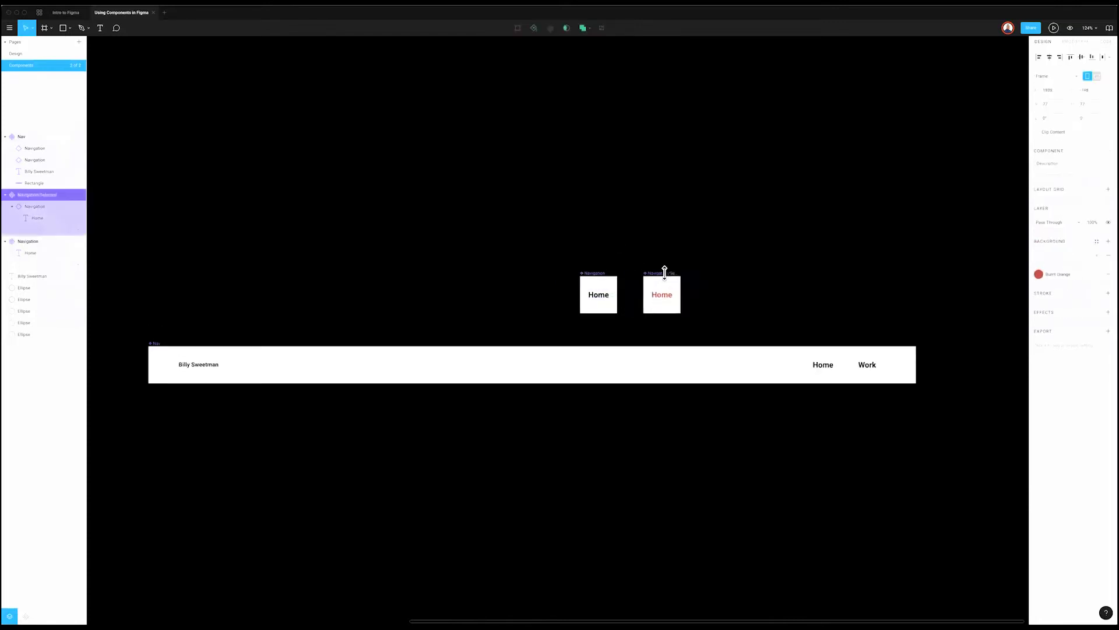
{"action": "left_click", "coordinate": [418, 525]}
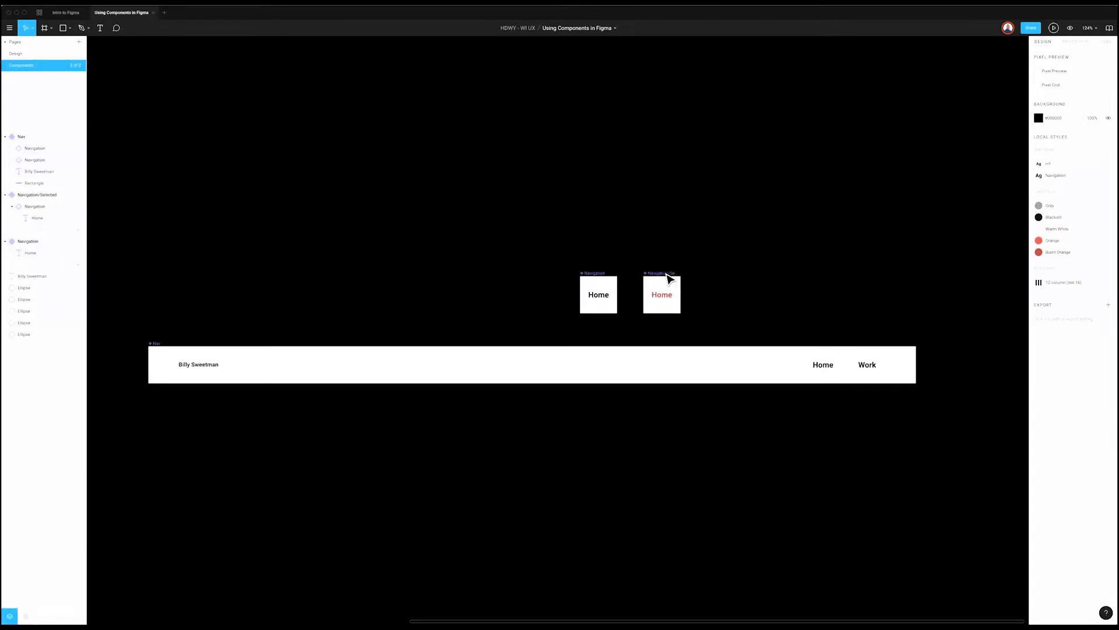
{"action": "left_click", "coordinate": [668, 297]}
Step: Paste the red dot into Navigation/Selected and nudge it onto the box's bottom edge
{"action": "scroll", "coordinate": [667, 296], "scroll_direction": "up", "scroll_amount": 5}
{"action": "key", "text": "ctrl+v"}
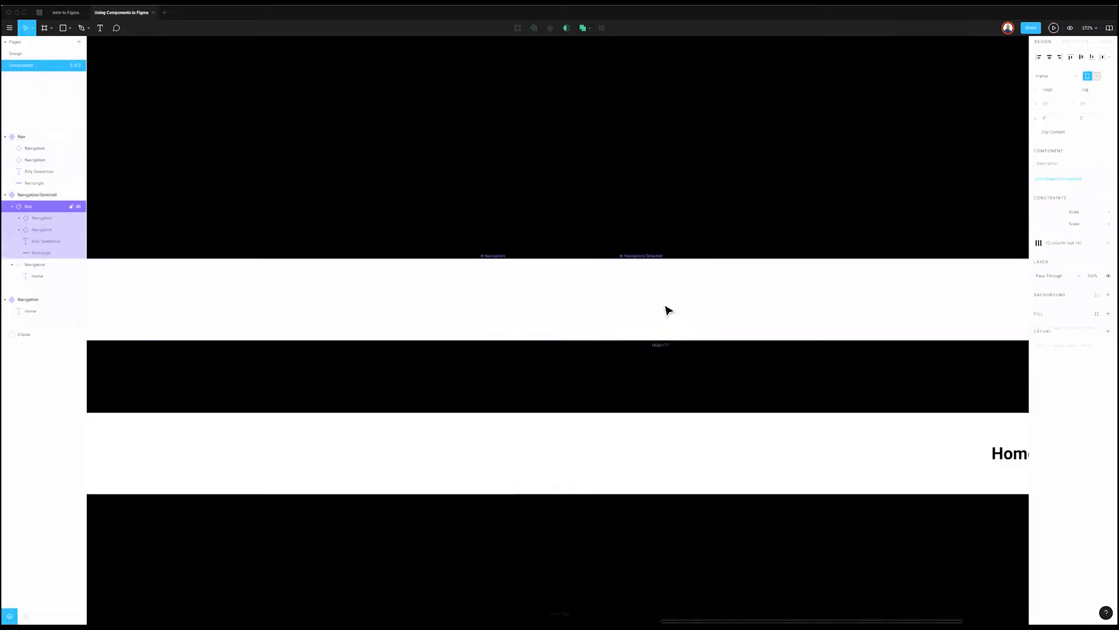
{"action": "key", "text": "ctrl+z"}
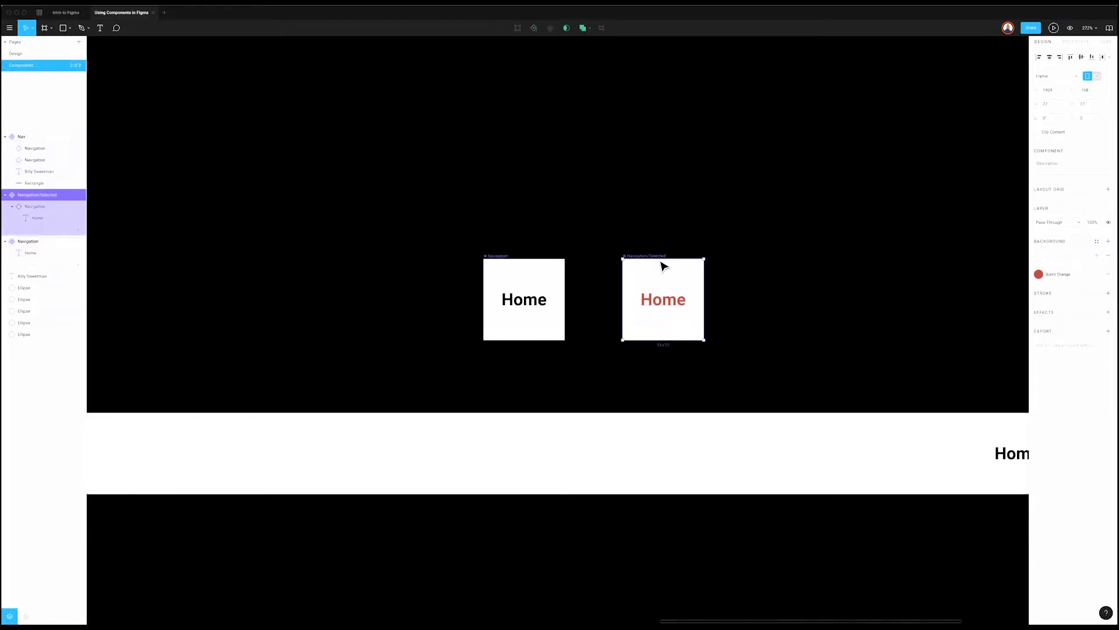
{"action": "key", "text": "ctrl+v"}
{"action": "key", "text": "shift+Down"}
{"action": "key", "text": "shift+Down"}
{"action": "key", "text": "shift+Down"}
{"action": "key", "text": "shift+Down"}
{"action": "key", "text": "shift+Down"}
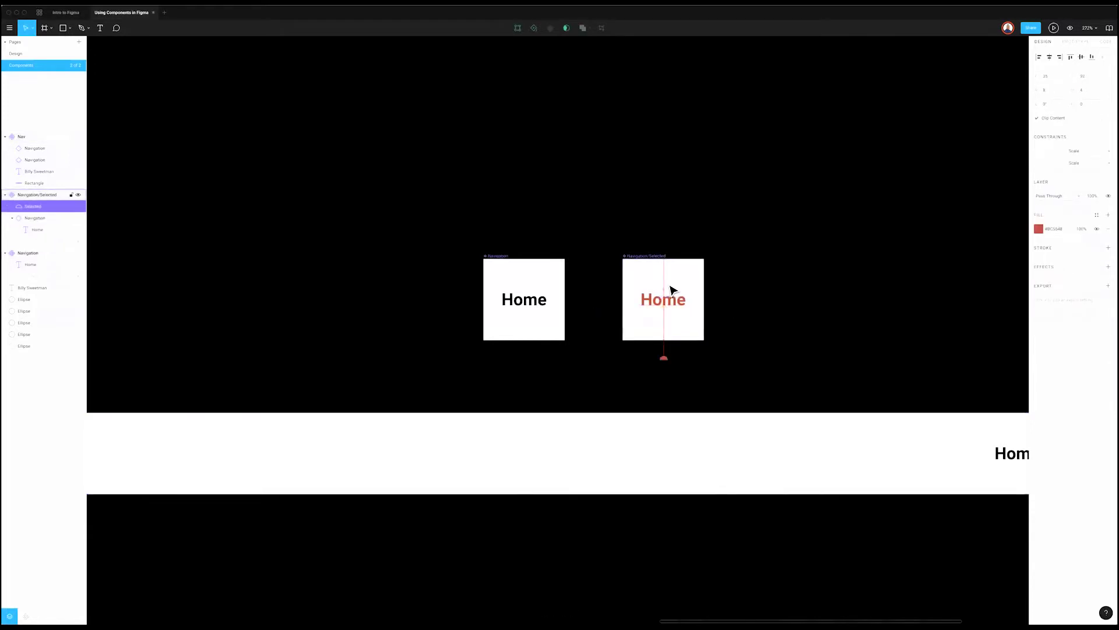
{"action": "key", "text": "shift+Up"}
{"action": "key", "text": "Down"}
{"action": "key", "text": "Down"}
{"action": "key", "text": "Down"}
Step: Give the dot the Burnt Orange fill style and Center/Bottom constraints
{"action": "left_click", "coordinate": [1087, 151]}
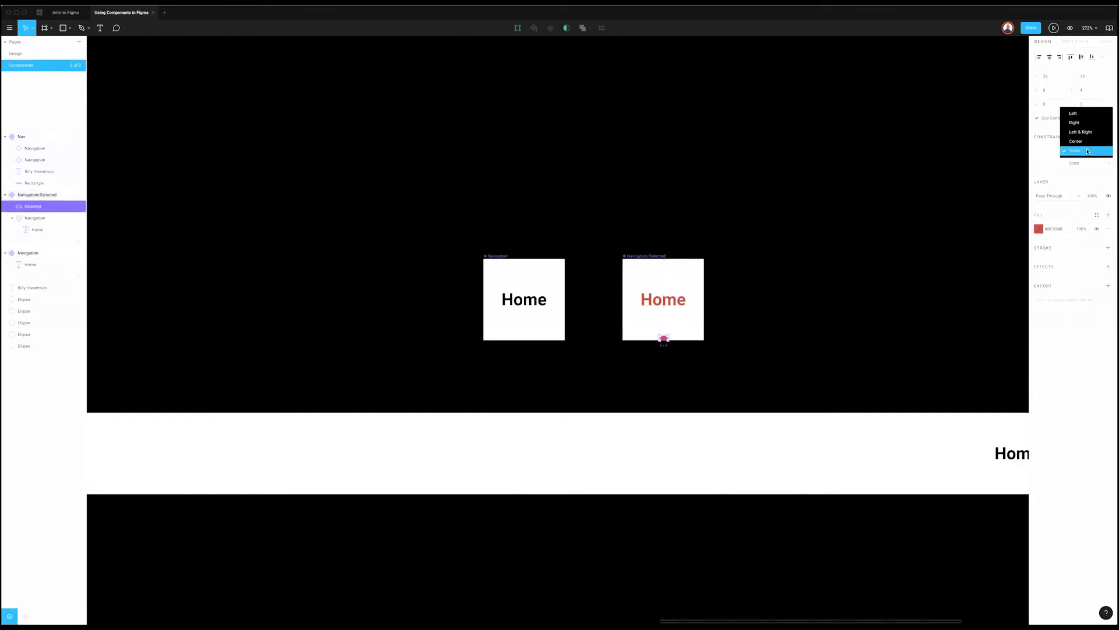
{"action": "left_click", "coordinate": [1097, 216]}
{"action": "left_click", "coordinate": [1091, 248]}
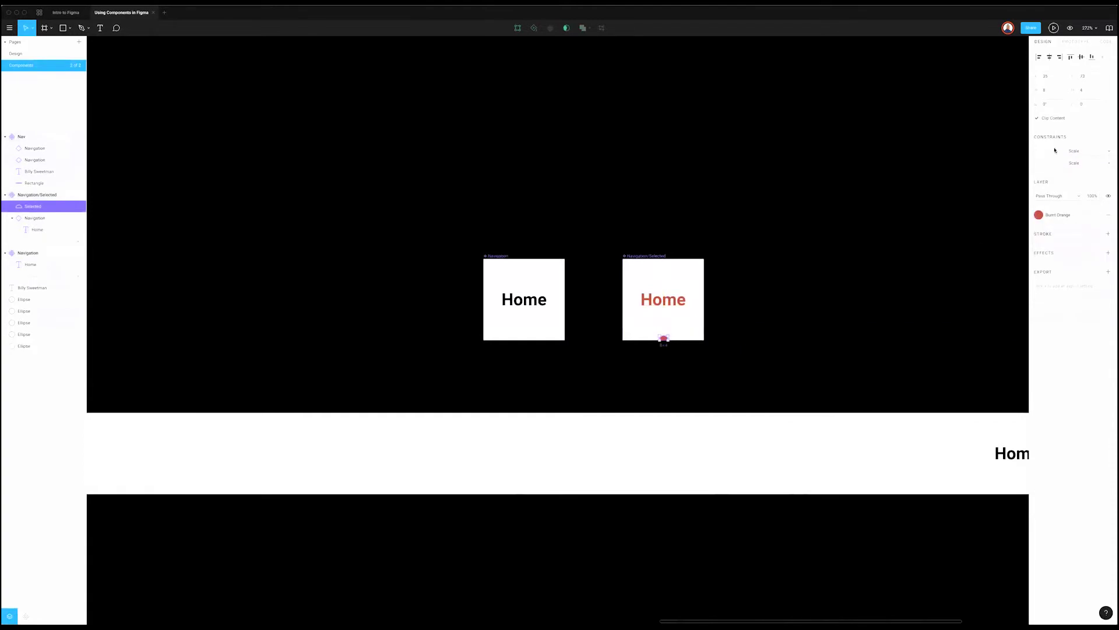
{"action": "left_click", "coordinate": [1045, 157]}
{"action": "left_click", "coordinate": [1091, 164]}
{"action": "left_click", "coordinate": [1081, 135]}
{"action": "left_click", "coordinate": [895, 218]}
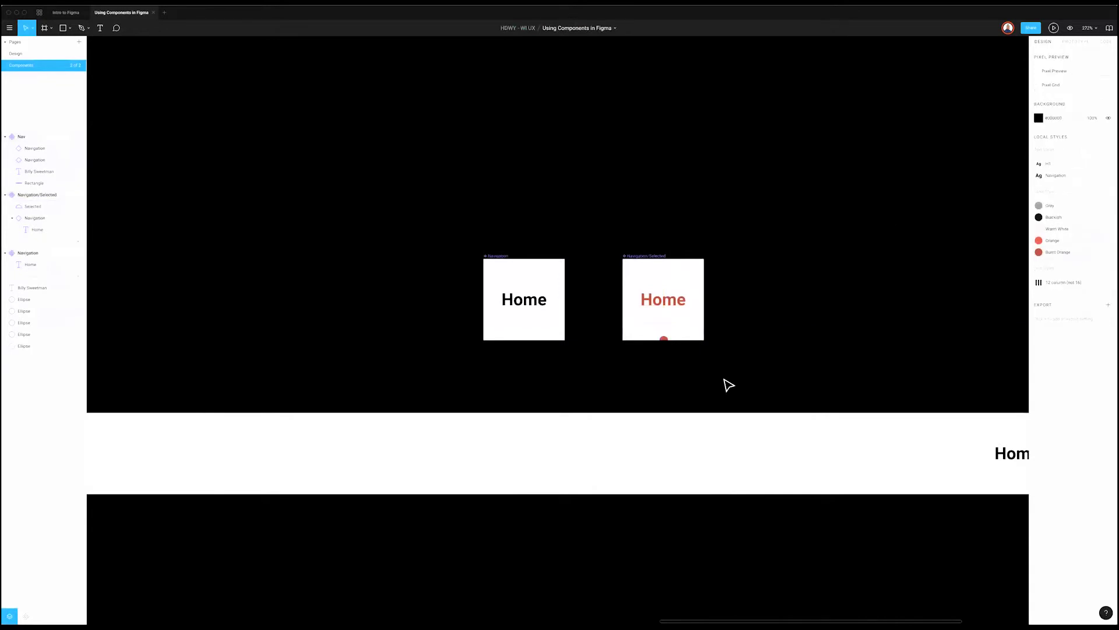
Step: Swap the nav bar's Home instance to Navigation/Selected so it shows orange with a dot
{"action": "scroll", "coordinate": [726, 383], "scroll_direction": "down", "scroll_amount": 3}
{"action": "scroll", "coordinate": [684, 430], "scroll_direction": "right", "scroll_amount": 5}
{"action": "left_click", "coordinate": [549, 431]}
{"action": "left_click", "coordinate": [549, 432]}
{"action": "scroll", "coordinate": [583, 419], "scroll_direction": "right", "scroll_amount": 1}
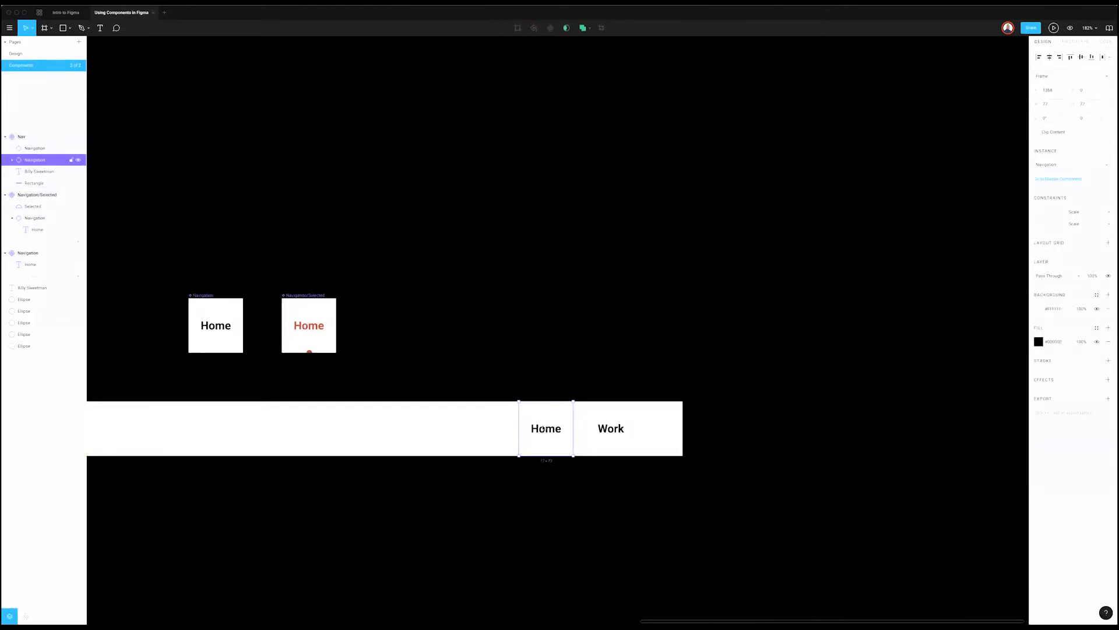
{"action": "left_click", "coordinate": [1076, 165]}
{"action": "mouse_move", "coordinate": [1058, 210]}
{"action": "left_click", "coordinate": [1001, 212]}
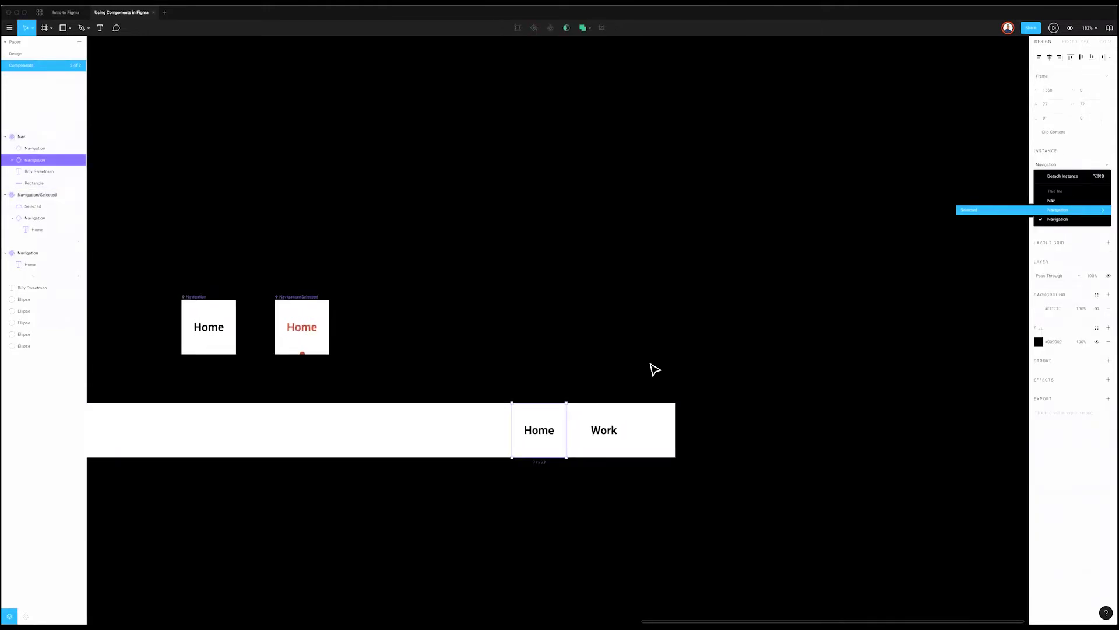
{"action": "left_click_drag", "start_coordinate": [442, 429], "coordinate": [472, 433]}
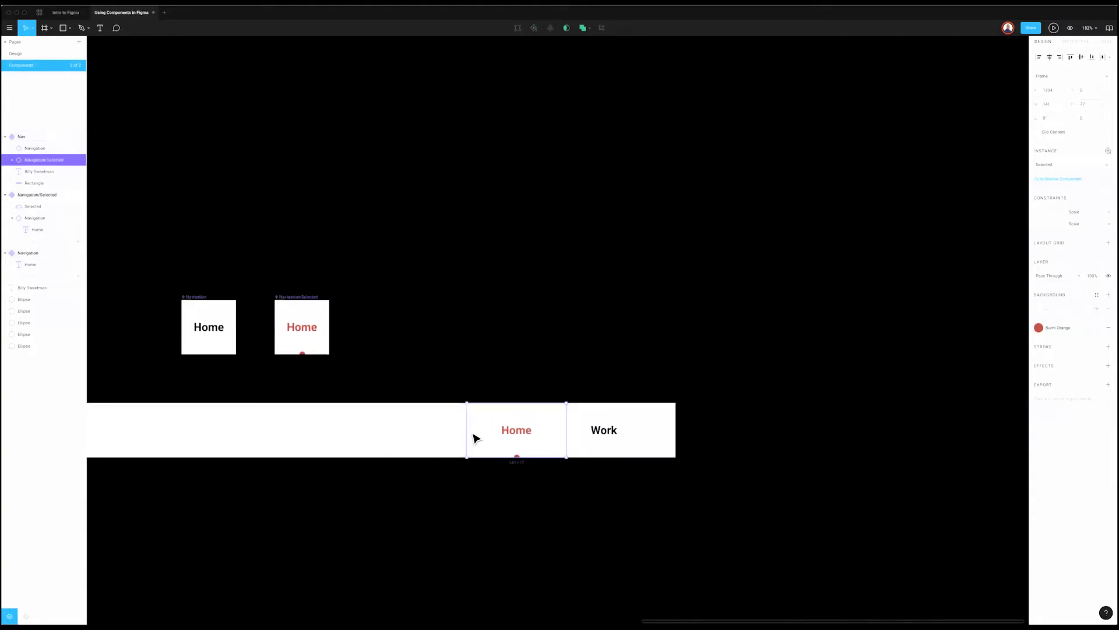
{"action": "left_click", "coordinate": [490, 305]}
{"action": "scroll", "coordinate": [484, 303], "scroll_direction": "left", "scroll_amount": 3}
{"action": "left_click", "coordinate": [477, 299]}
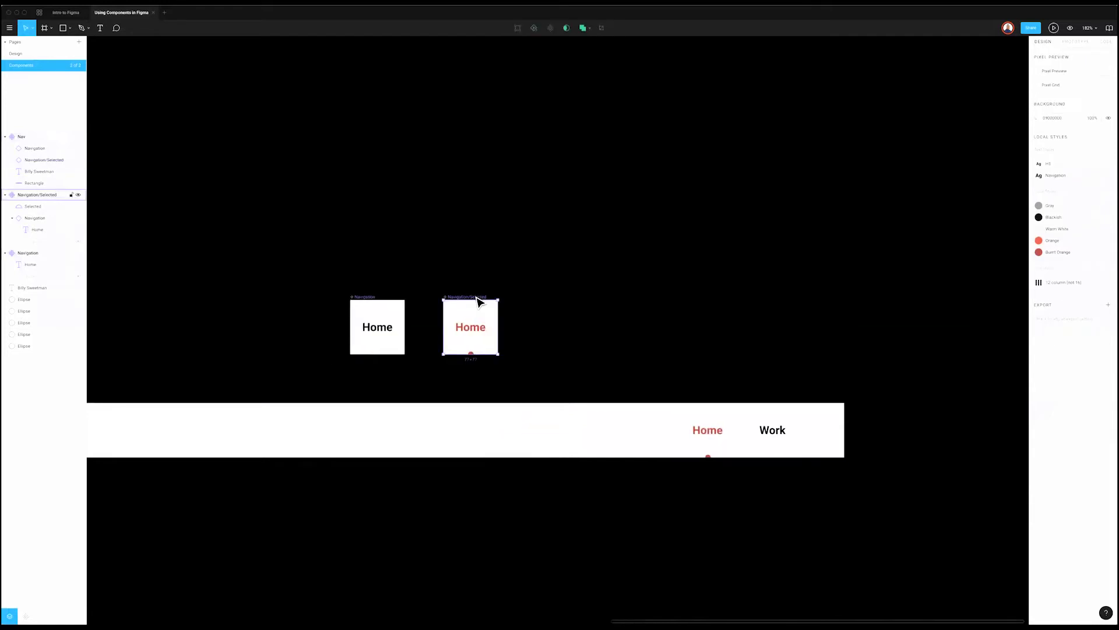
Step: Duplicate the Navigation component, move the copy right and name it Navigation/Hover
{"action": "left_click", "coordinate": [365, 303]}
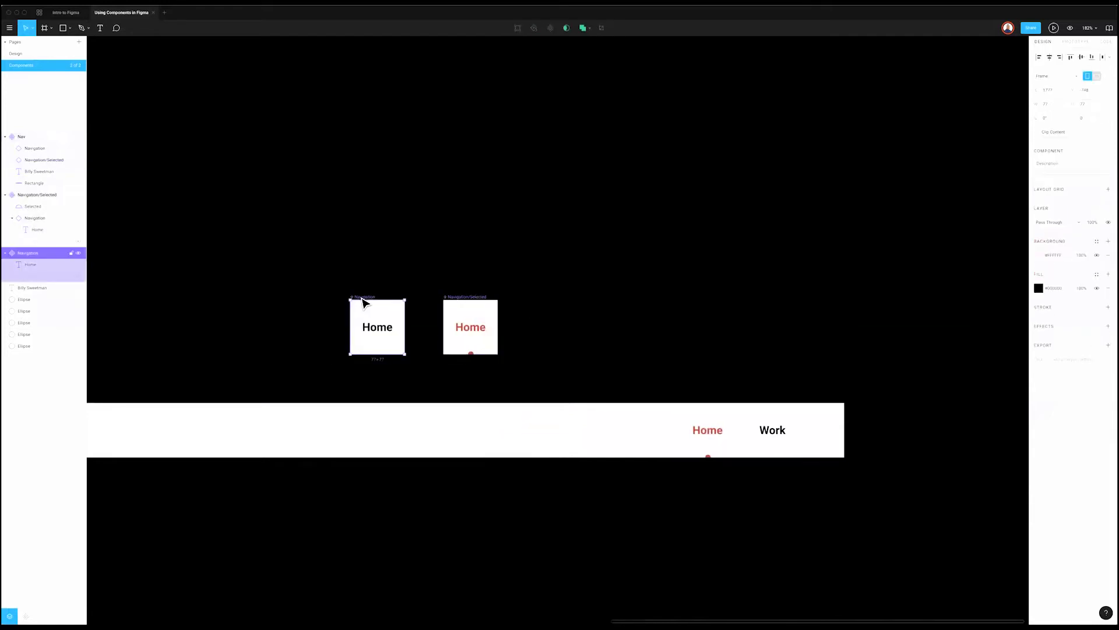
{"action": "key", "text": "ctrl+d"}
{"action": "key", "text": "shift+Right"}
{"action": "key", "text": "shift+Right"}
{"action": "key", "text": "shift+Right"}
{"action": "key", "text": "shift+Right"}
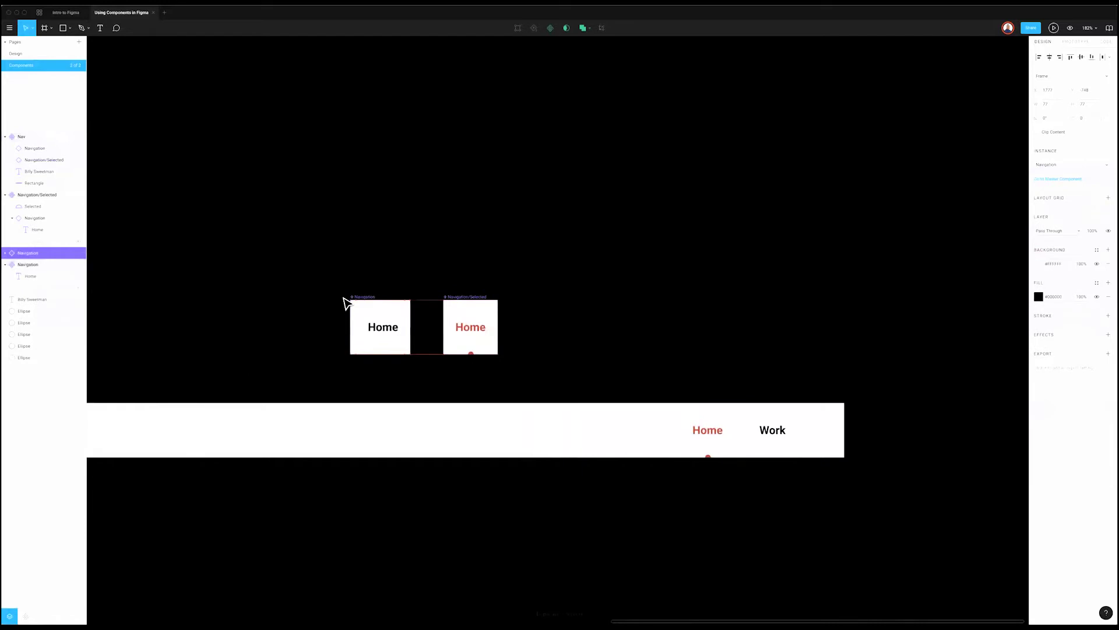
{"action": "key", "text": "shift+Right"}
{"action": "key", "text": "shift+Right"}
{"action": "key", "text": "shift+Right"}
{"action": "key", "text": "shift+Right"}
{"action": "key", "text": "shift+Right"}
{"action": "key", "text": "shift+Right"}
{"action": "key", "text": "shift+Right"}
{"action": "key", "text": "shift+Right"}
{"action": "key", "text": "shift+Right"}
{"action": "key", "text": "shift+Right"}
{"action": "key", "text": "shift+Right"}
{"action": "key", "text": "shift+Right"}
{"action": "key", "text": "shift+Right"}
{"action": "key", "text": "shift+Right"}
{"action": "key", "text": "shift+Right"}
{"action": "key", "text": "shift+Right"}
{"action": "key", "text": "shift+Right"}
{"action": "key", "text": "shift+Right"}
{"action": "key", "text": "shift+Right"}
{"action": "key", "text": "shift+Right"}
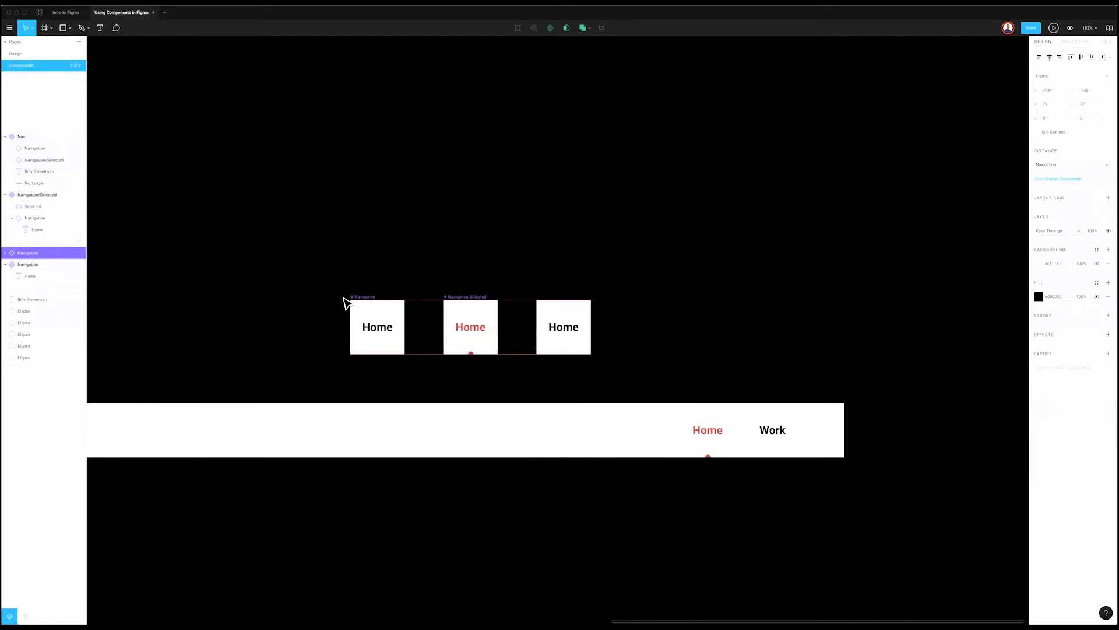
{"action": "key", "text": "ctrl+r"}
{"action": "type", "text": "/Hover"}
{"action": "left_click", "coordinate": [527, 288]}
Step: Shift the Navigation/Hover card slightly left and review its text colour styles unchanged
{"action": "left_click", "coordinate": [569, 327]}
{"action": "left_click_drag", "start_coordinate": [558, 334], "coordinate": [542, 331]}
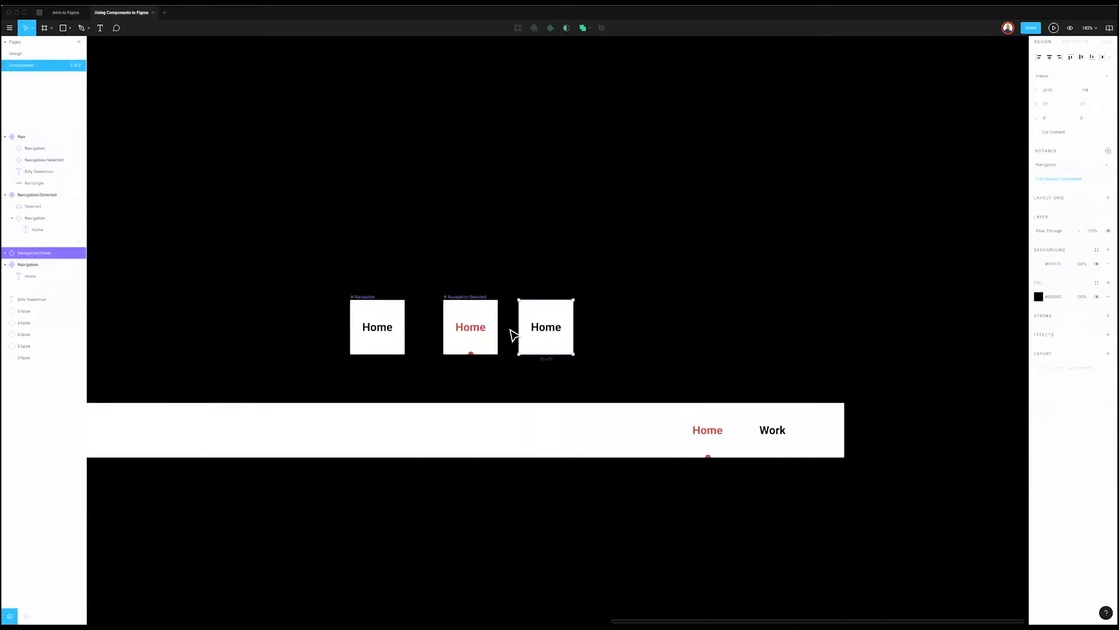
{"action": "left_click", "coordinate": [612, 352]}
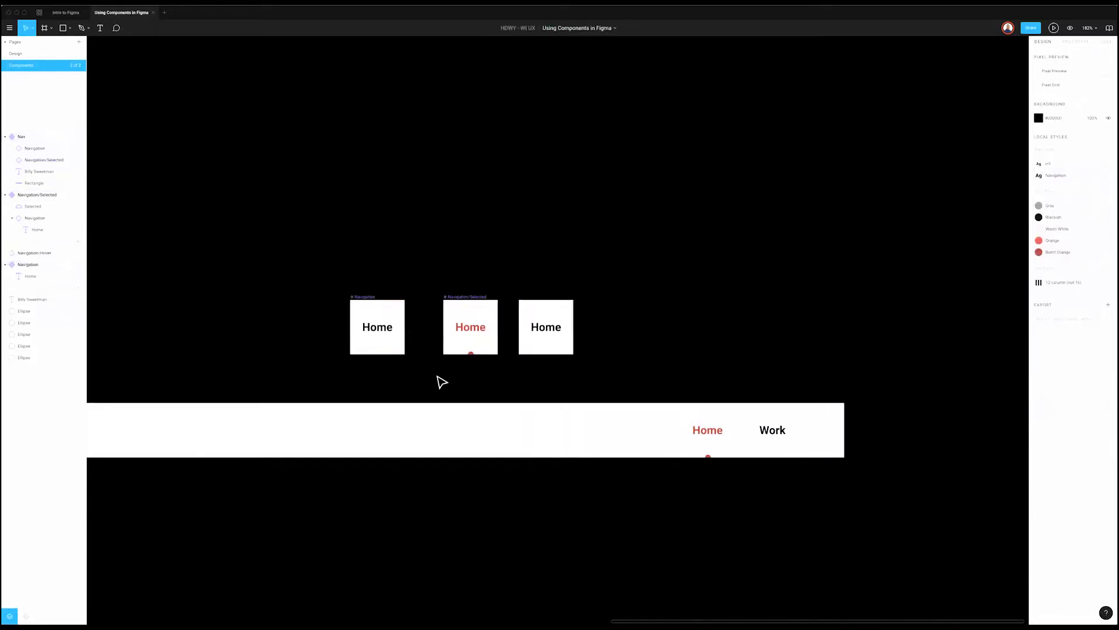
{"action": "double_click", "coordinate": [562, 327]}
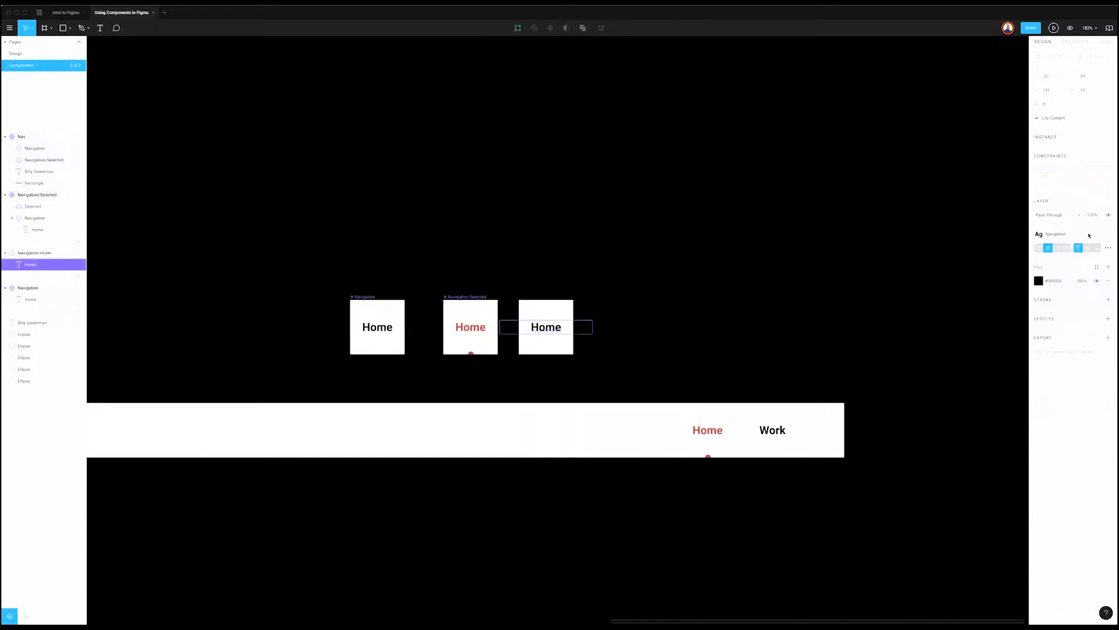
{"action": "left_click", "coordinate": [1096, 267]}
{"action": "left_click", "coordinate": [872, 284]}
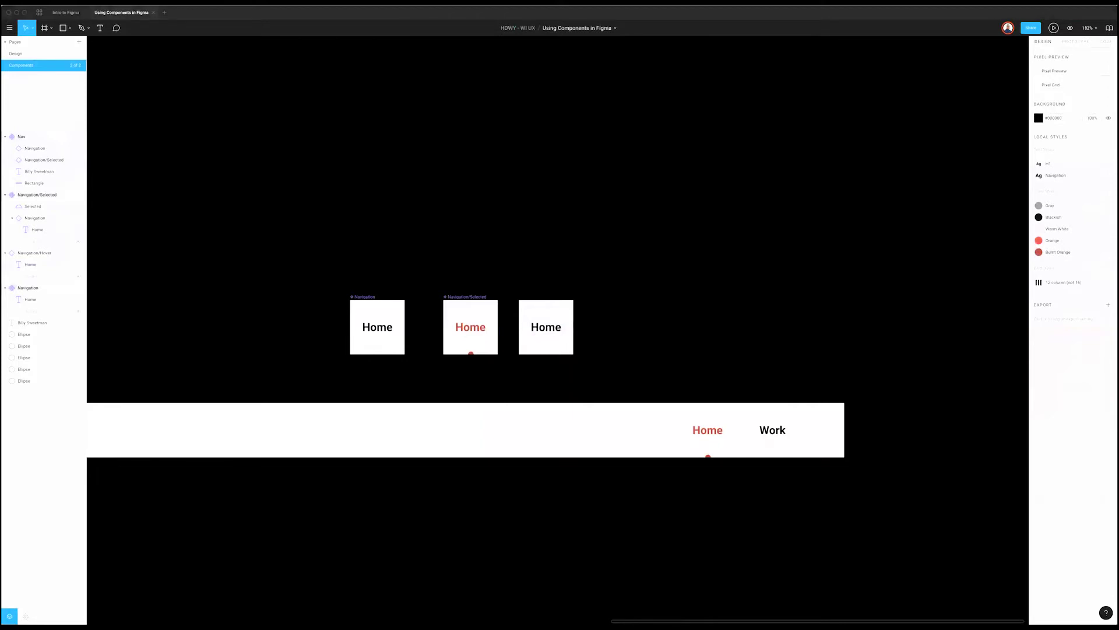
Step: Apply the Orange colour style to the Navigation/Hover card's Home text
{"action": "left_click", "coordinate": [581, 329]}
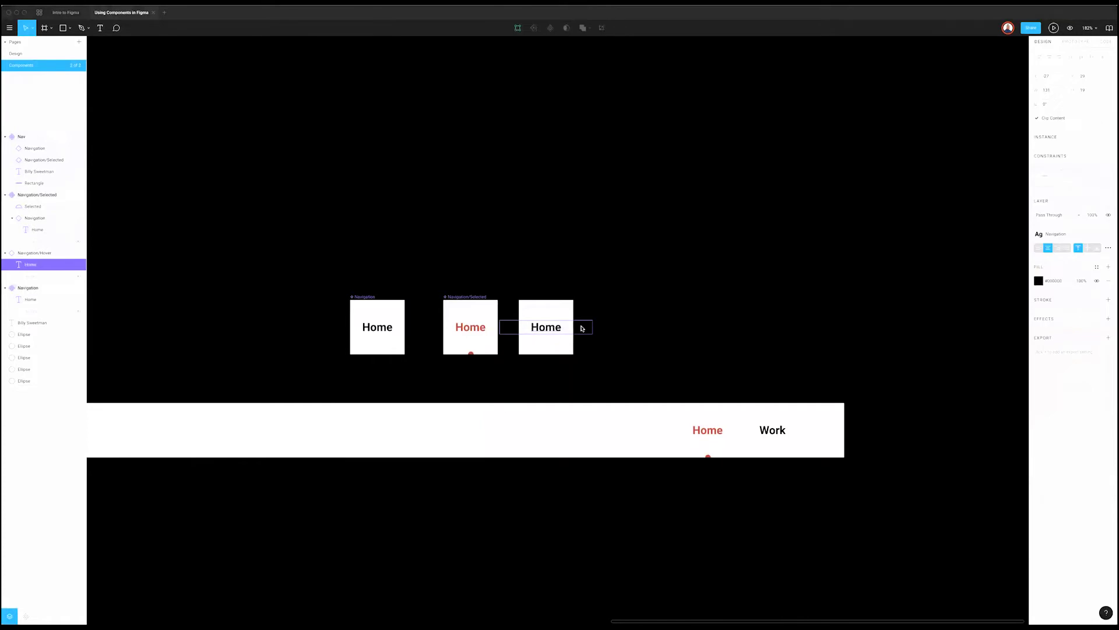
{"action": "left_click", "coordinate": [1097, 266]}
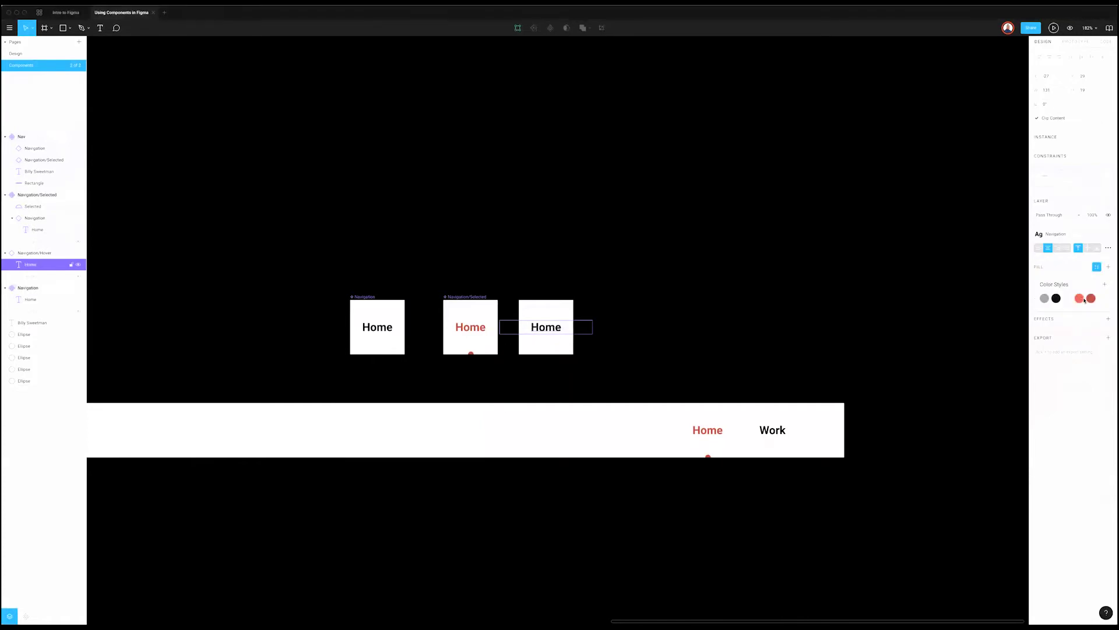
{"action": "left_click", "coordinate": [1070, 294]}
{"action": "left_click", "coordinate": [283, 322]}
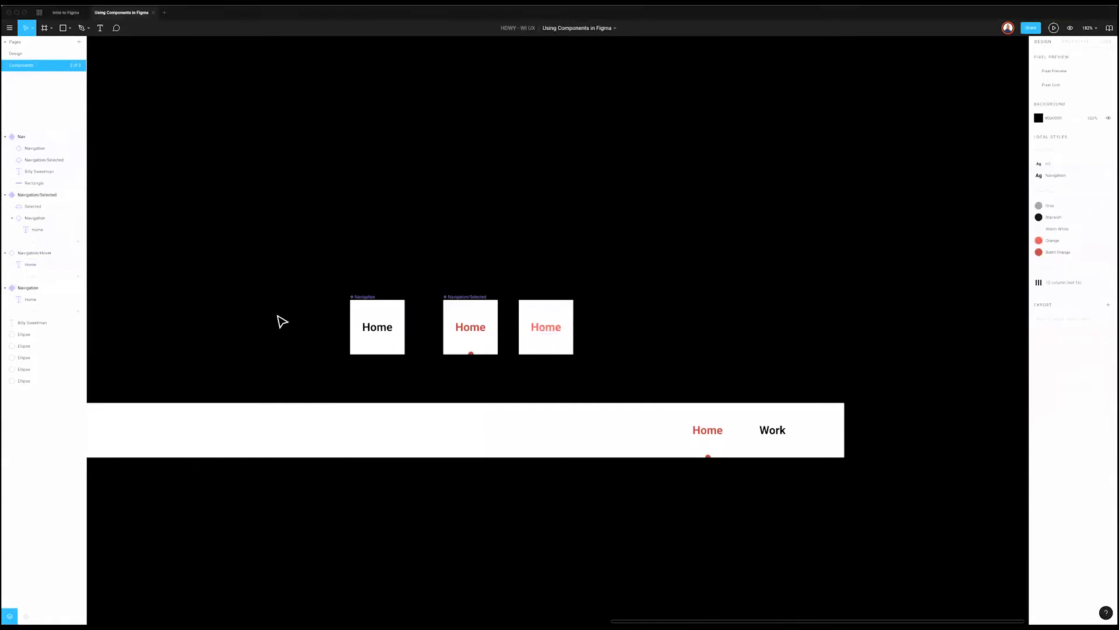
Step: Add another plain Navigation instance and rearrange it beside the original component
{"action": "left_click", "coordinate": [360, 302]}
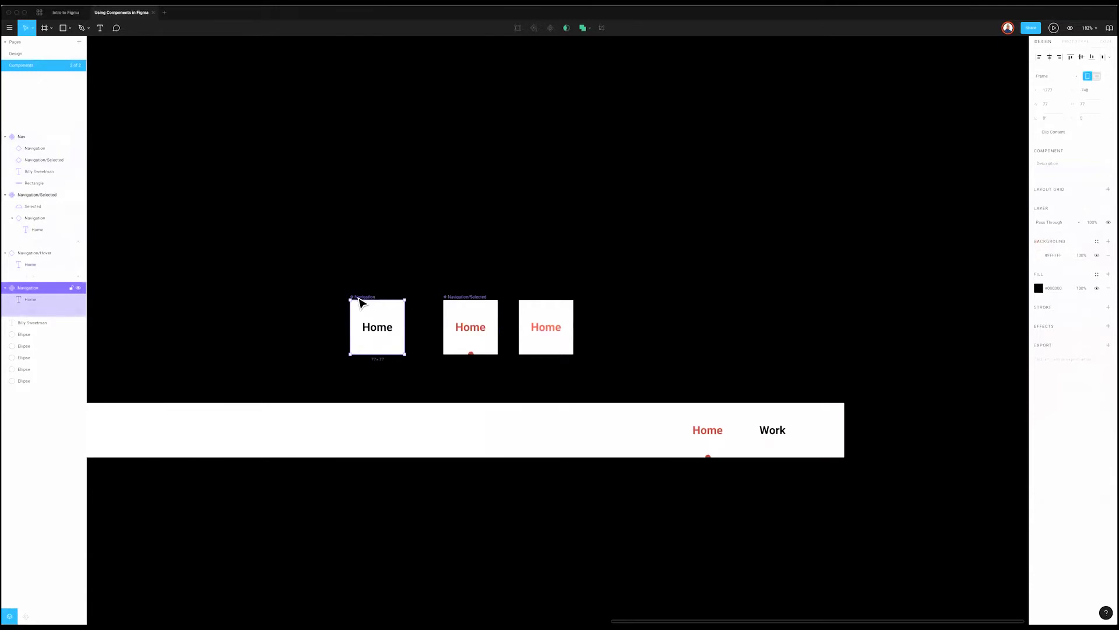
{"action": "key", "text": "ctrl+d"}
{"action": "left_click_drag", "start_coordinate": [362, 299], "coordinate": [286, 306]}
{"action": "left_click_drag", "start_coordinate": [408, 327], "coordinate": [430, 327]}
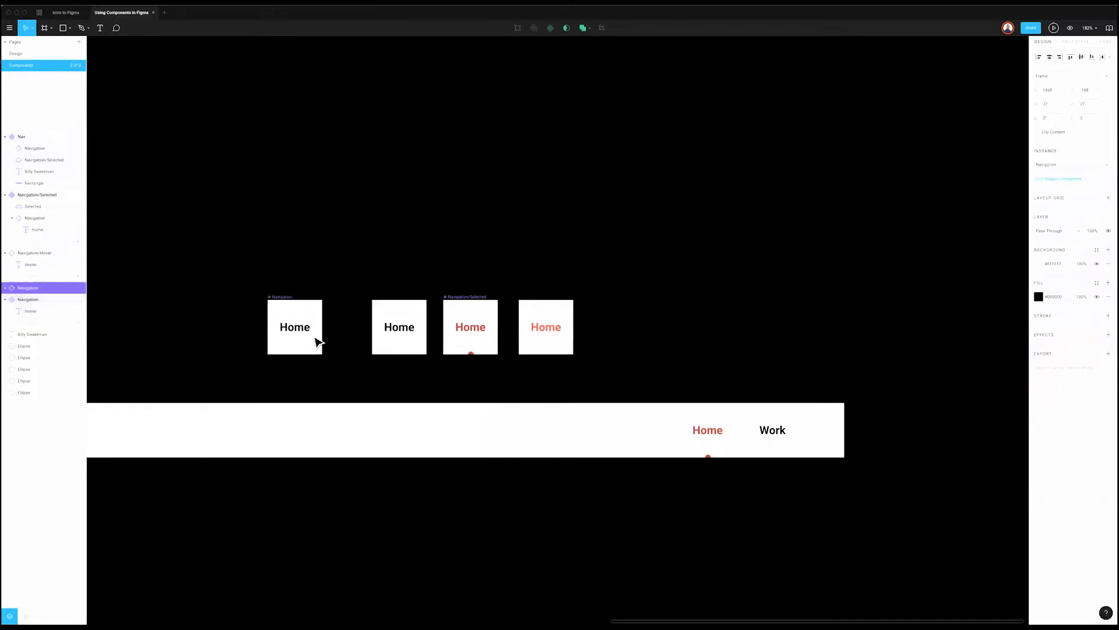
{"action": "left_click_drag", "start_coordinate": [309, 302], "coordinate": [330, 303]}
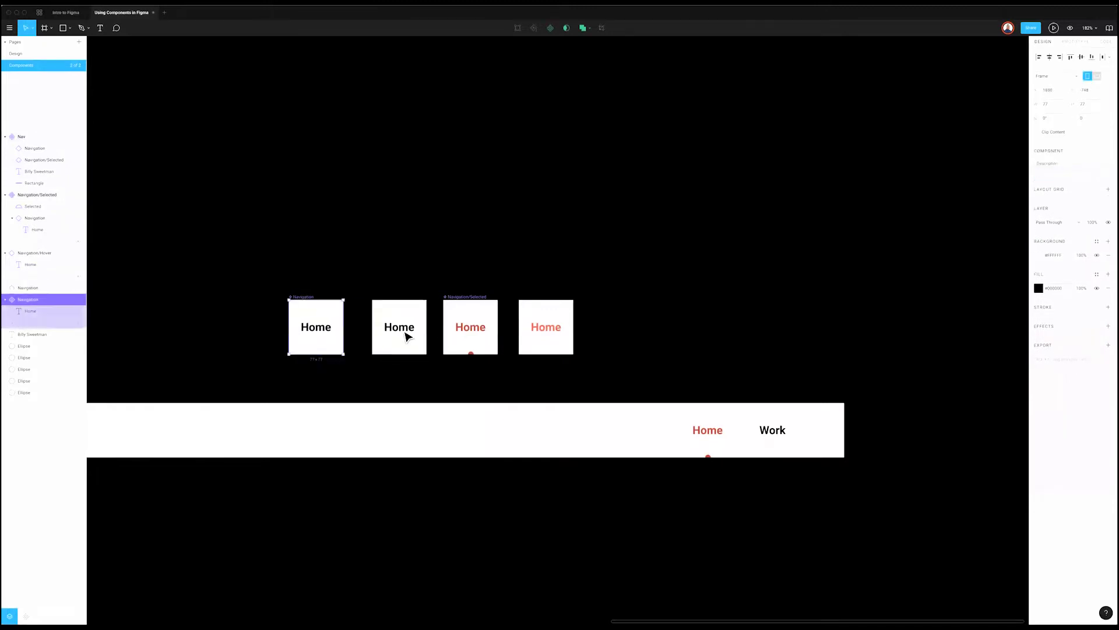
{"action": "double_click", "coordinate": [405, 333]}
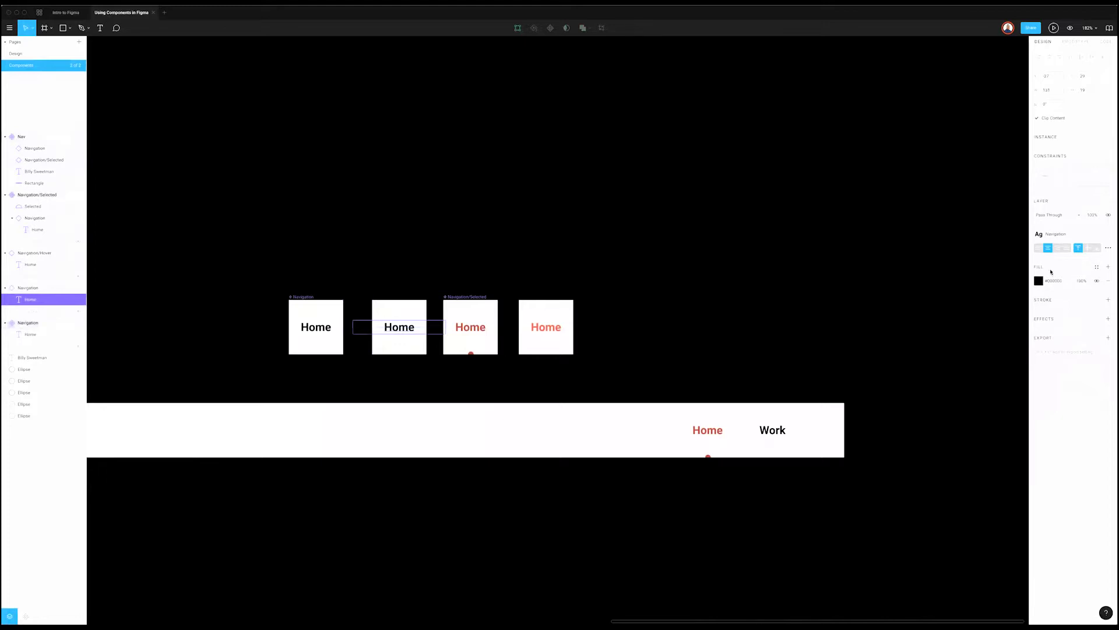
Step: Go to the master component of the orange Navigation/Hover card
{"action": "left_click", "coordinate": [546, 317]}
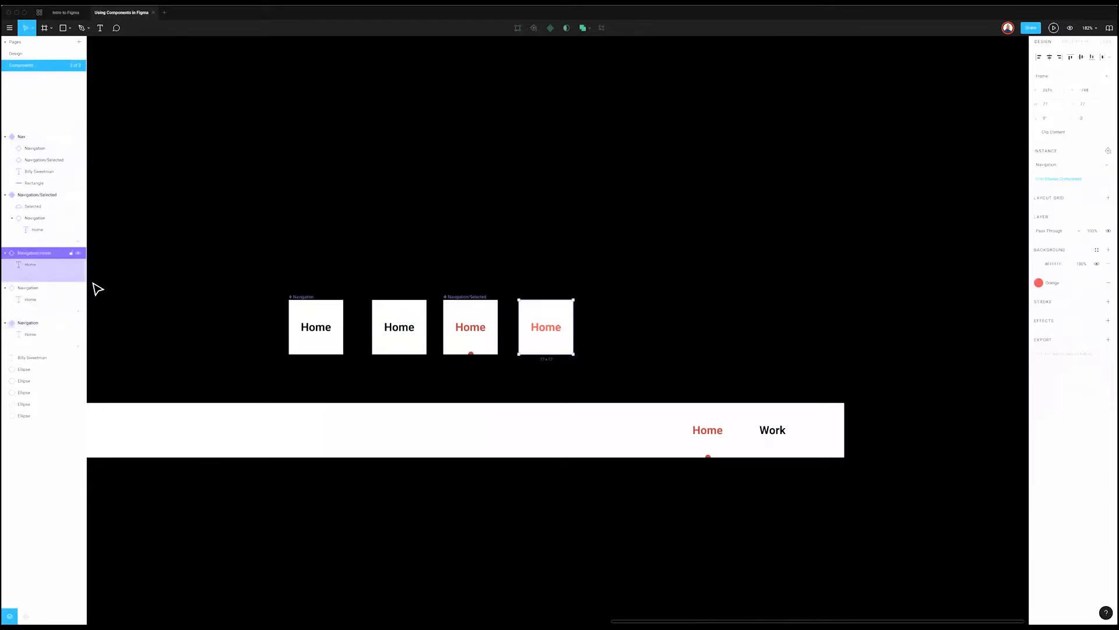
{"action": "right_click", "coordinate": [43, 252]}
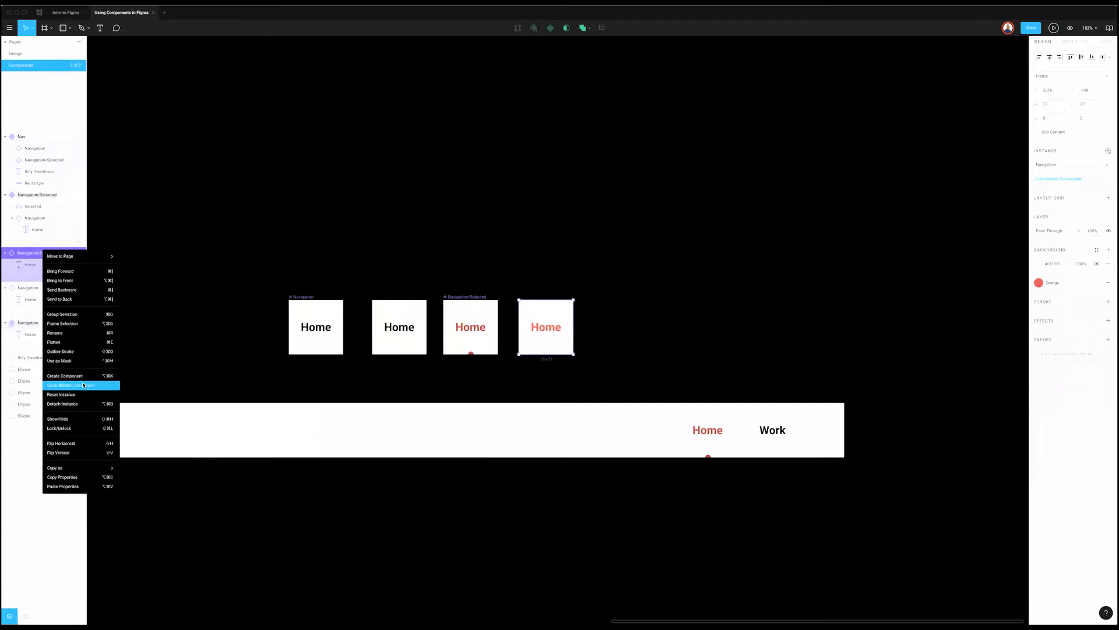
{"action": "left_click", "coordinate": [83, 385]}
{"action": "left_click", "coordinate": [679, 338]}
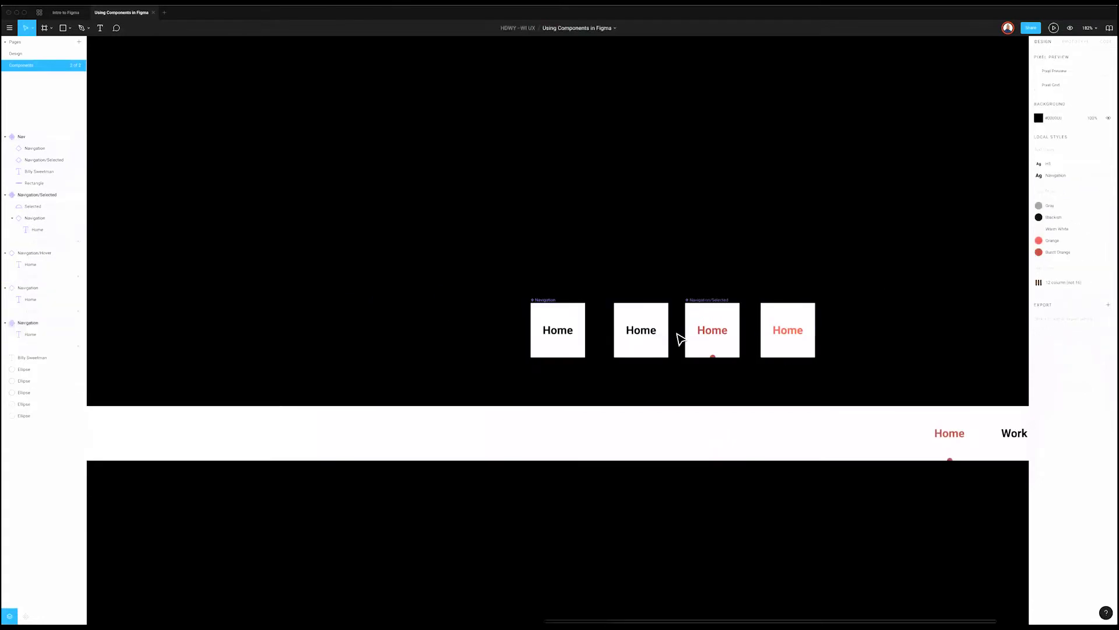
Step: Create a component from the orange Hover card and start renaming the plain Home instance
{"action": "scroll", "coordinate": [679, 338], "scroll_direction": "right", "scroll_amount": 3}
{"action": "left_click", "coordinate": [609, 320]}
{"action": "right_click", "coordinate": [610, 320]}
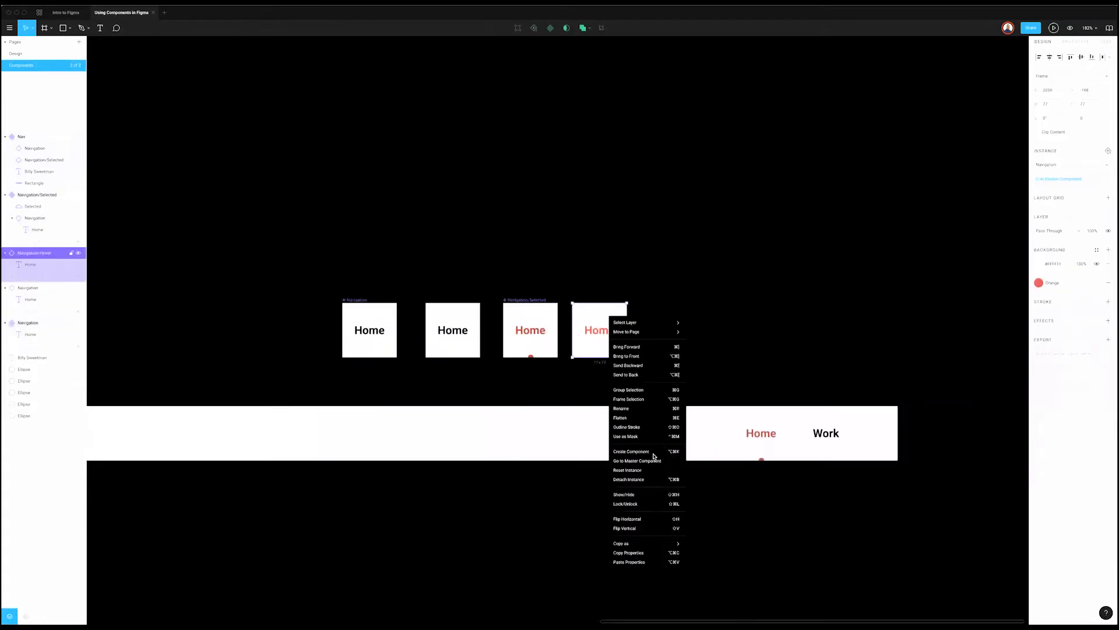
{"action": "left_click", "coordinate": [664, 450]}
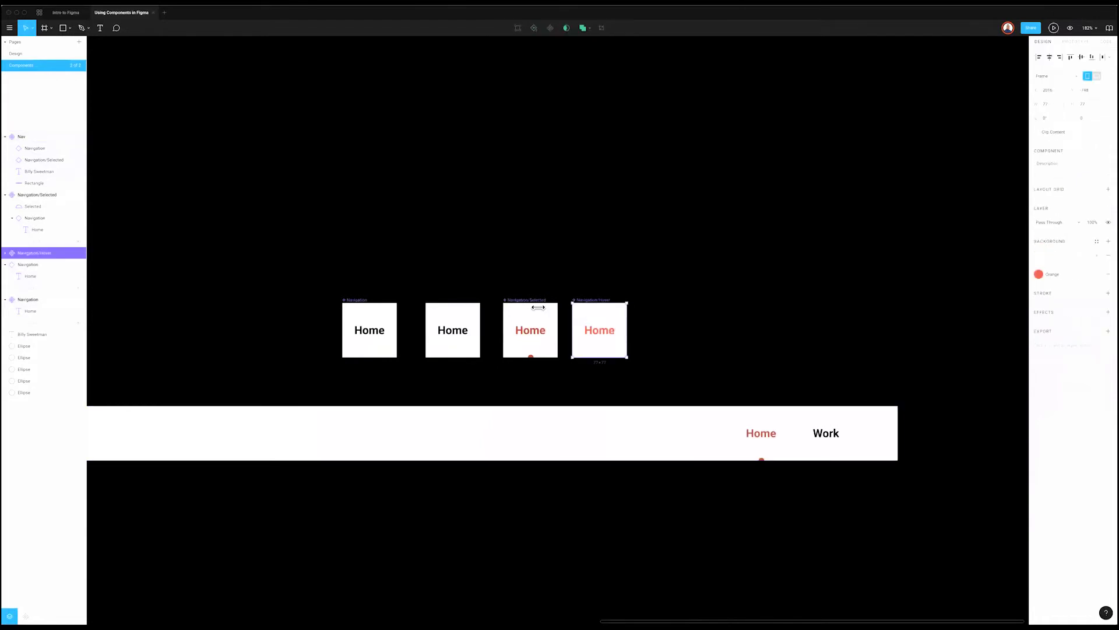
{"action": "left_click", "coordinate": [450, 325]}
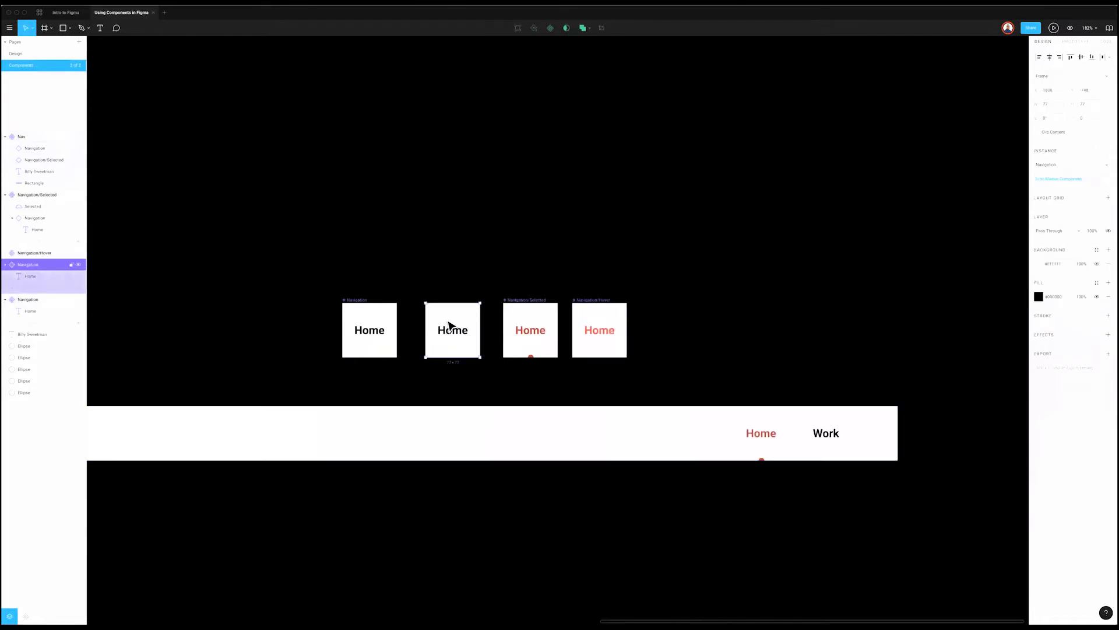
{"action": "key", "text": "super+r"}
Step: Rename the plain card Navigation/Normal and create a component from it
{"action": "key", "text": "Return"}
{"action": "key", "text": "super+r"}
{"action": "key", "text": "Right"}
{"action": "key", "text": "BackSpace"}
{"action": "key", "text": "BackSpace"}
{"action": "key", "text": "BackSpace"}
{"action": "key", "text": "BackSpace"}
{"action": "key", "text": "BackSpace"}
{"action": "type", "text": "Normal"}
{"action": "key", "text": "Return"}
{"action": "right_click", "coordinate": [451, 319]}
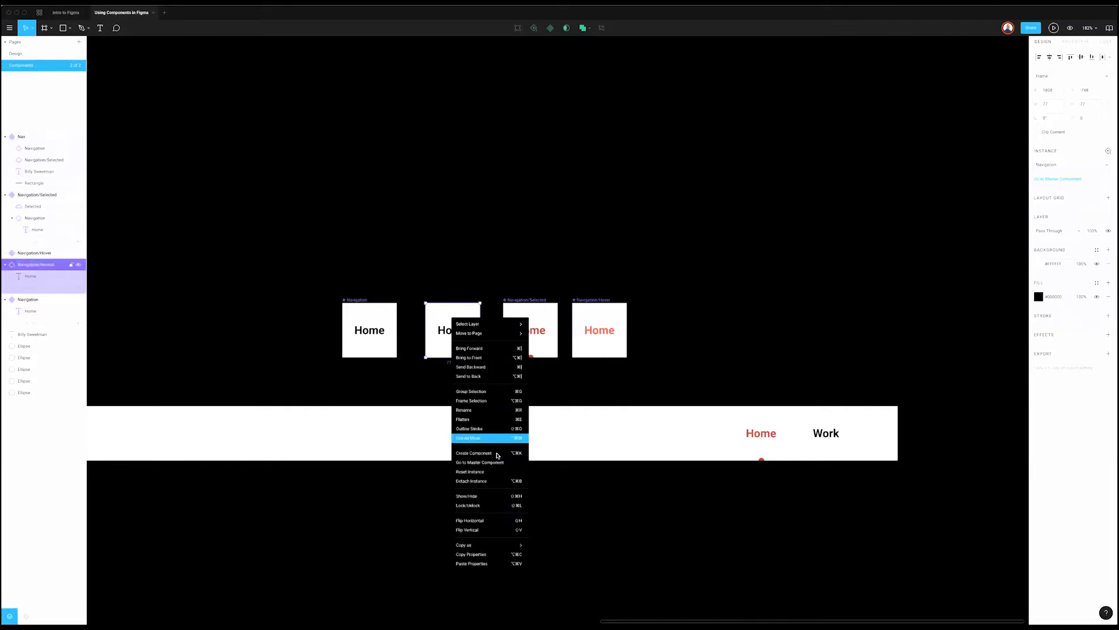
{"action": "left_click", "coordinate": [495, 456]}
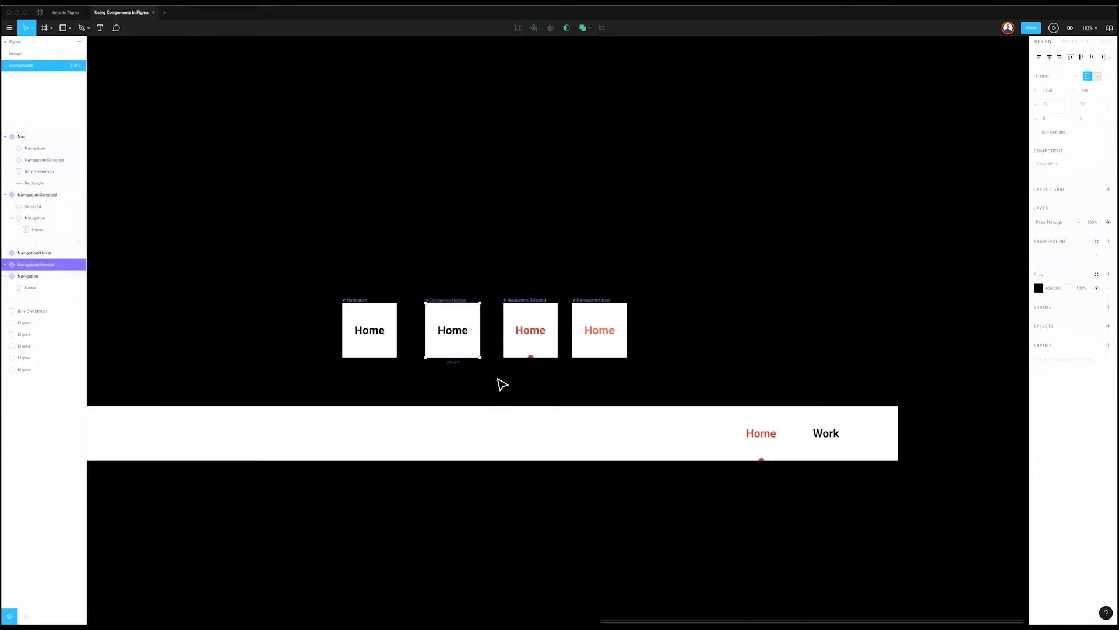
Step: Apply the Gray fill style to the Navigation/Normal Home label
{"action": "double_click", "coordinate": [467, 330]}
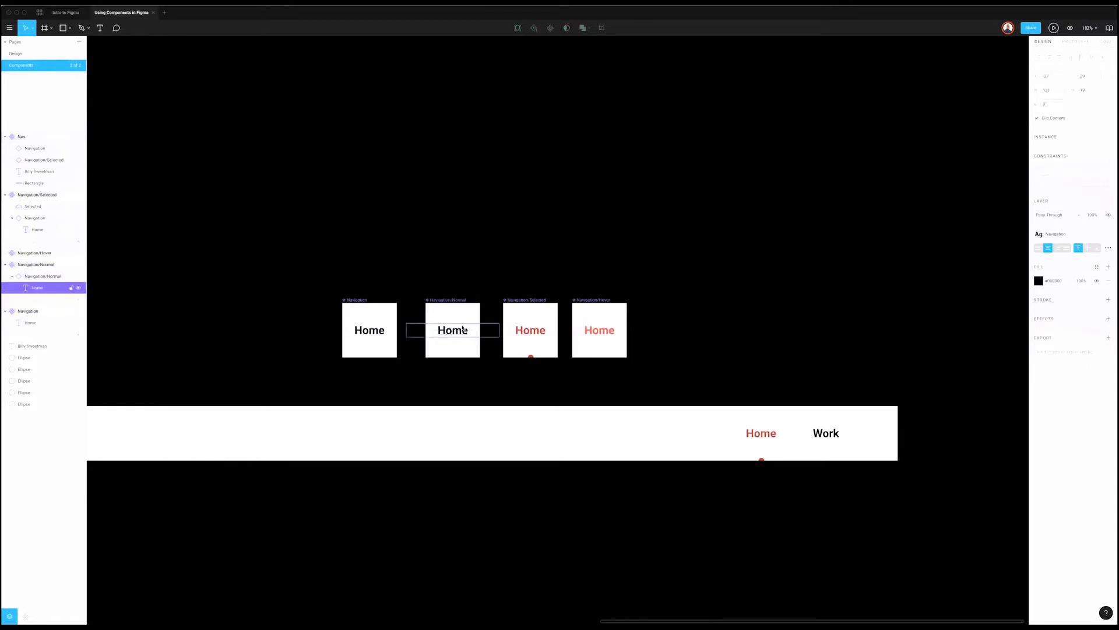
{"action": "left_click", "coordinate": [1096, 266]}
{"action": "left_click", "coordinate": [1040, 298]}
{"action": "left_click", "coordinate": [570, 305]}
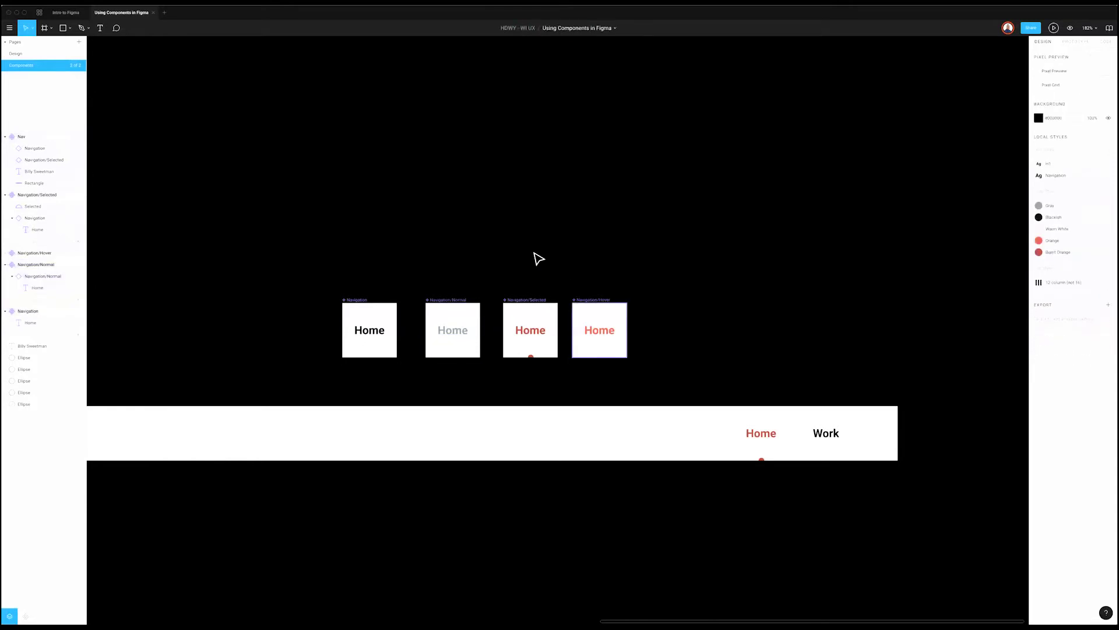
{"action": "scroll", "coordinate": [537, 258], "scroll_direction": "right", "scroll_amount": 2}
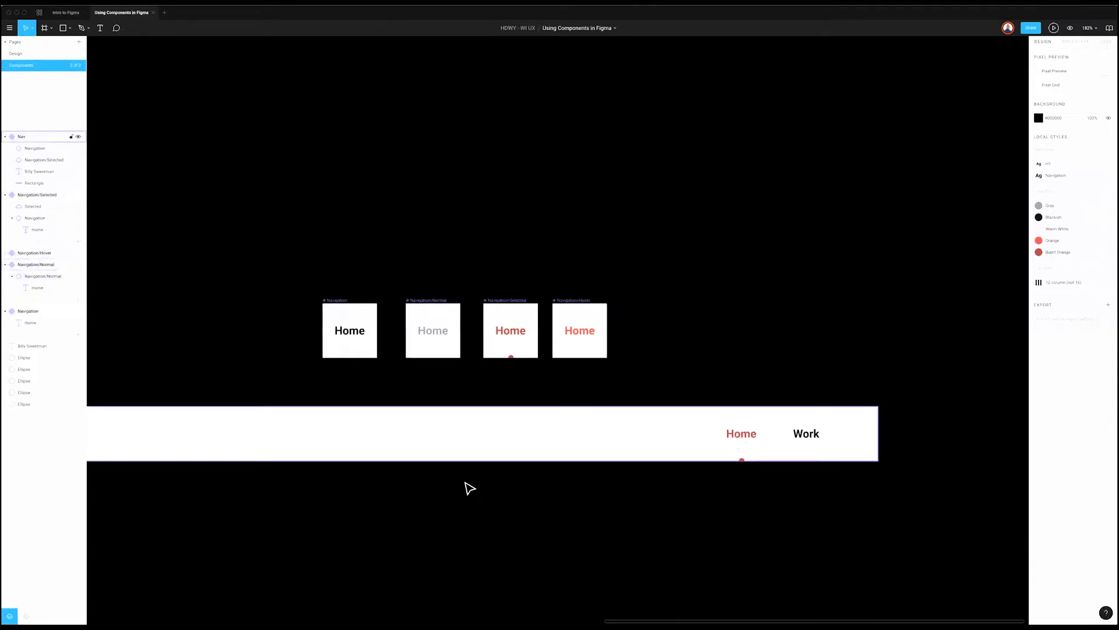
Step: Nudge the first card right and the third and fourth cards left for equal gaps
{"action": "scroll", "coordinate": [465, 488], "scroll_direction": "down", "scroll_amount": 5}
{"action": "left_click_drag", "start_coordinate": [396, 371], "coordinate": [405, 374]}
{"action": "left_click_drag", "start_coordinate": [483, 371], "coordinate": [521, 372]}
{"action": "left_click", "coordinate": [566, 350]}
{"action": "left_click_drag", "start_coordinate": [583, 338], "coordinate": [425, 420]}
{"action": "left_click", "coordinate": [400, 389]}
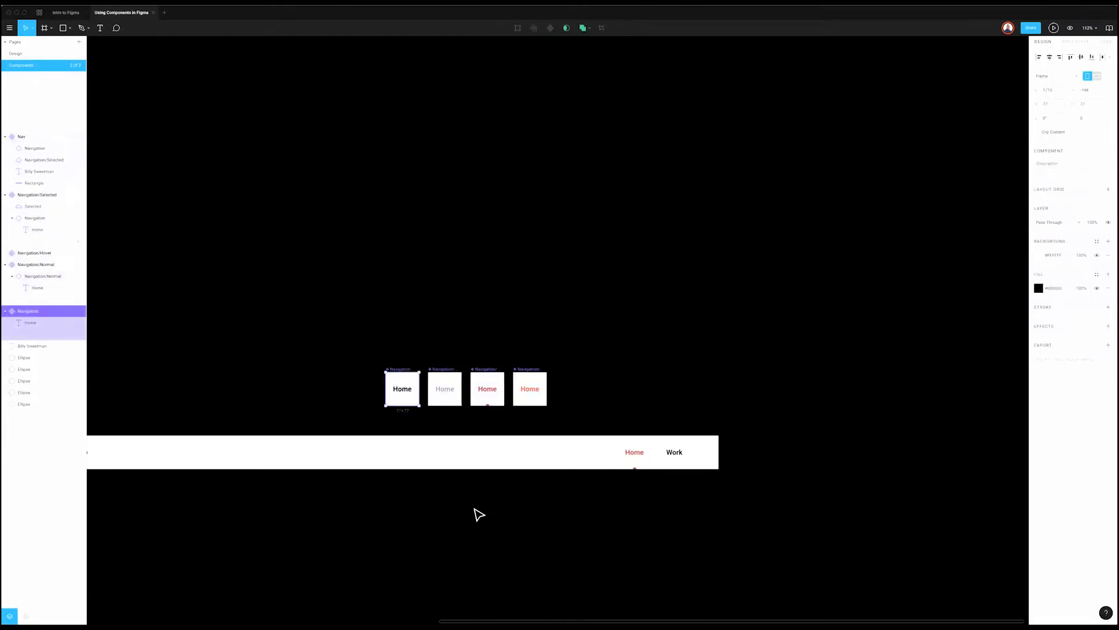
Step: Check the Nav bar's Home link and marquee-select the four components to verify spacing
{"action": "scroll", "coordinate": [479, 514], "scroll_direction": "down", "scroll_amount": 1}
{"action": "scroll", "coordinate": [437, 499], "scroll_direction": "left", "scroll_amount": 2}
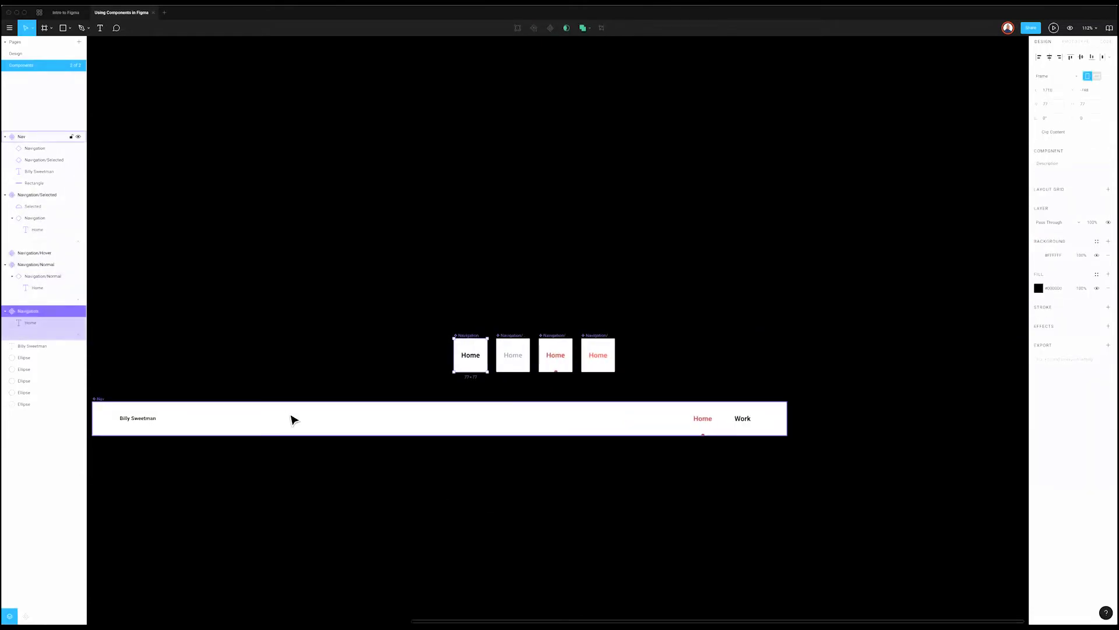
{"action": "left_click", "coordinate": [294, 420]}
{"action": "left_click", "coordinate": [704, 428]}
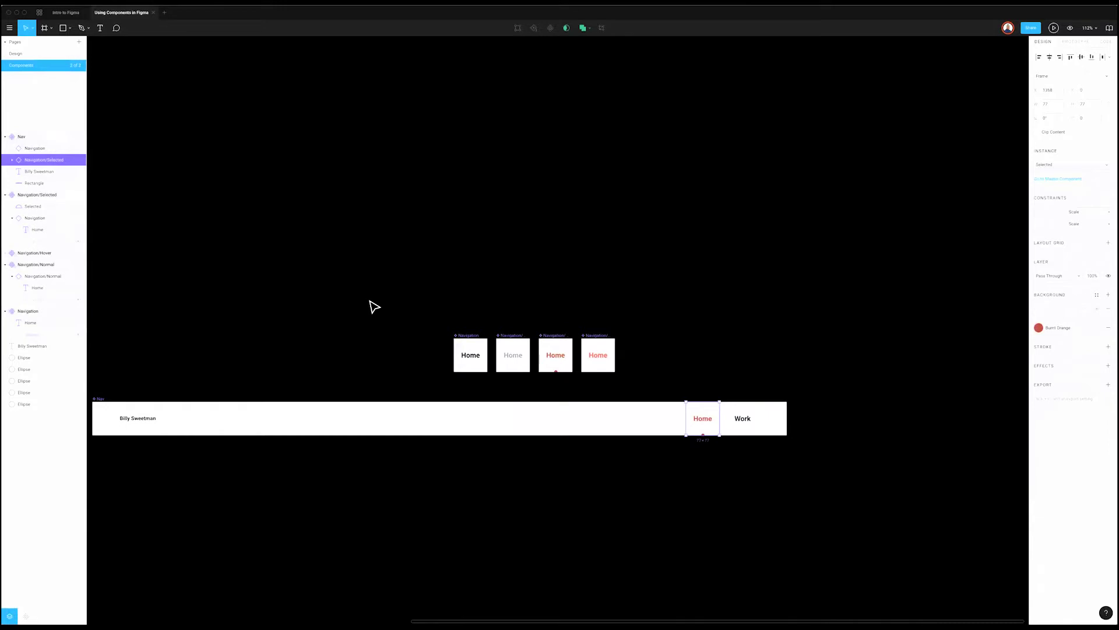
{"action": "scroll", "coordinate": [373, 305], "scroll_direction": "left", "scroll_amount": 1}
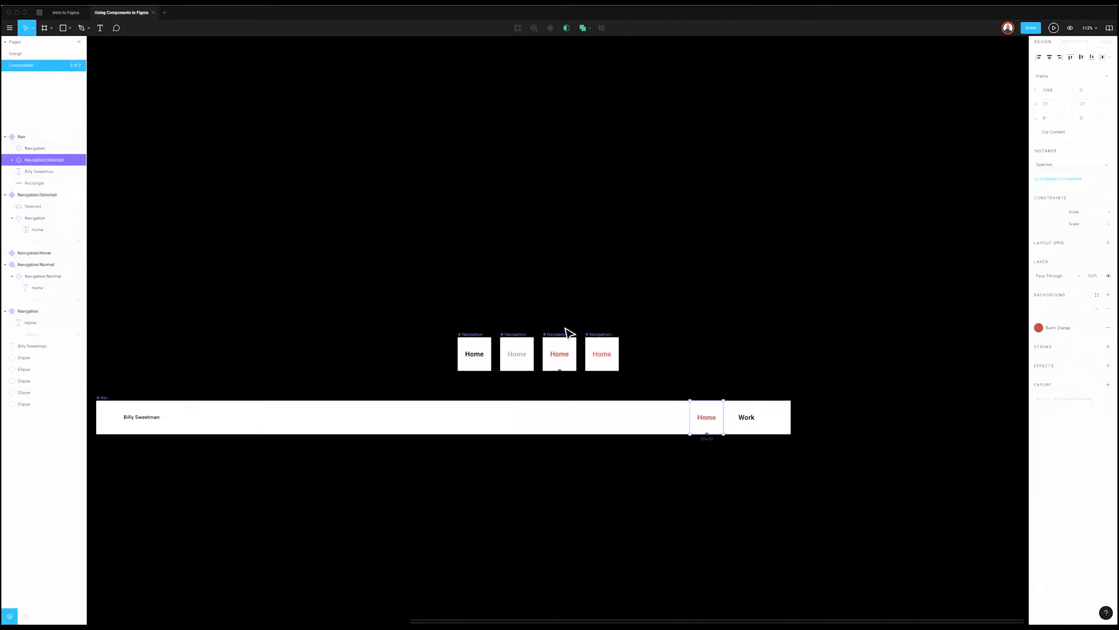
{"action": "left_click_drag", "start_coordinate": [677, 306], "coordinate": [426, 388]}
{"action": "left_click", "coordinate": [425, 355]}
{"action": "left_click_drag", "start_coordinate": [677, 368], "coordinate": [560, 350]}
{"action": "key", "text": "Escape"}
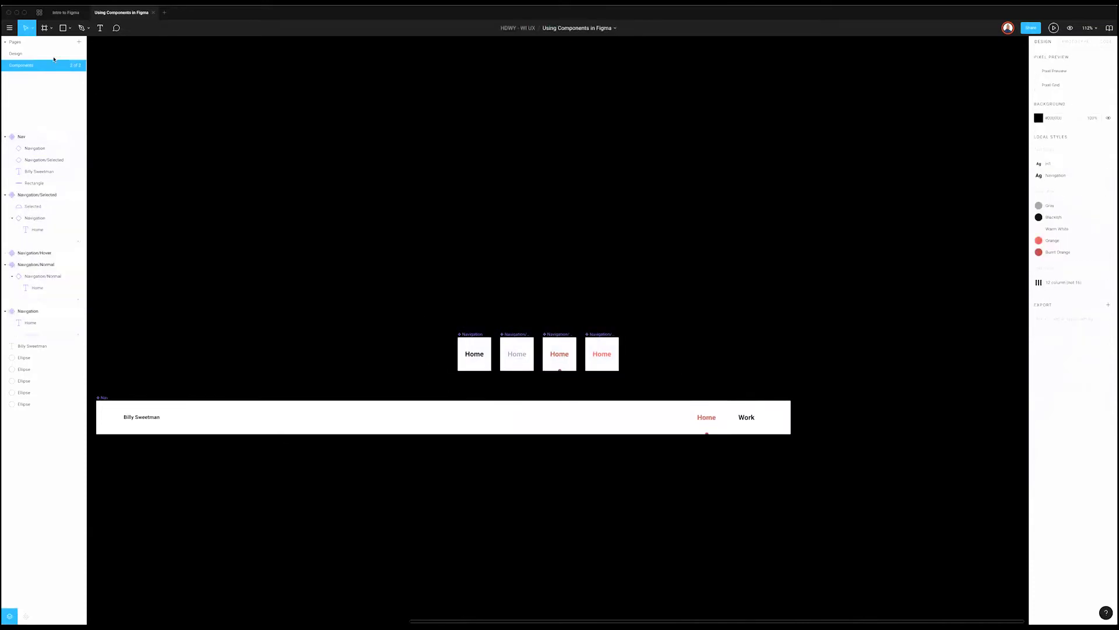
Step: Try swapping the Home link's state, then inspect the Navigation/Normal and Navigation/Selected components
{"action": "key", "text": "Page_Up"}
{"action": "double_click", "coordinate": [580, 228]}
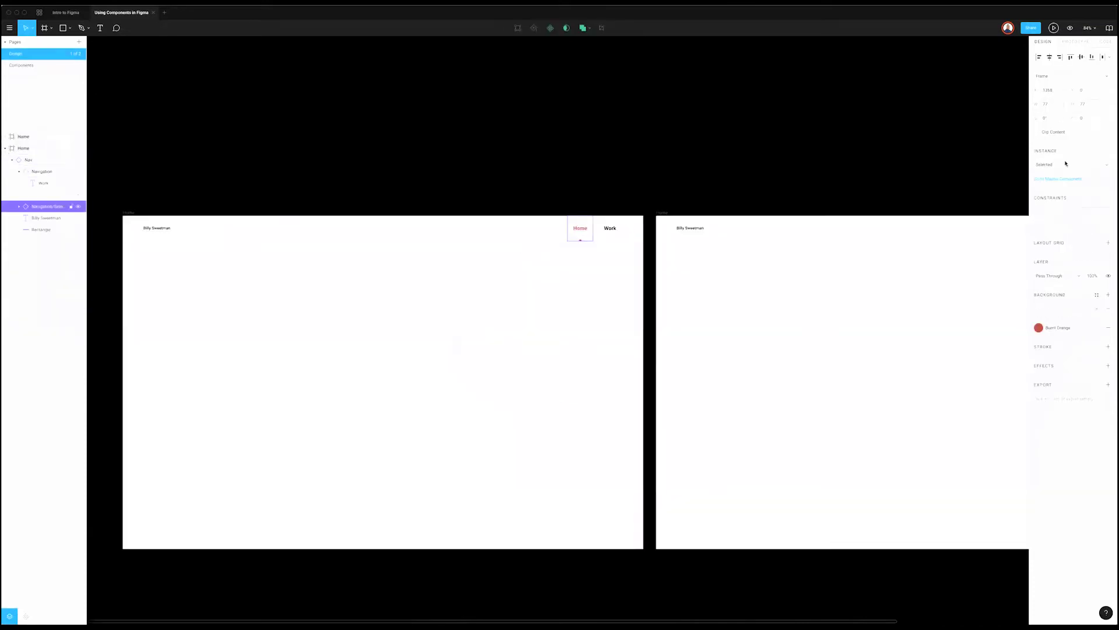
{"action": "left_click", "coordinate": [1073, 165]}
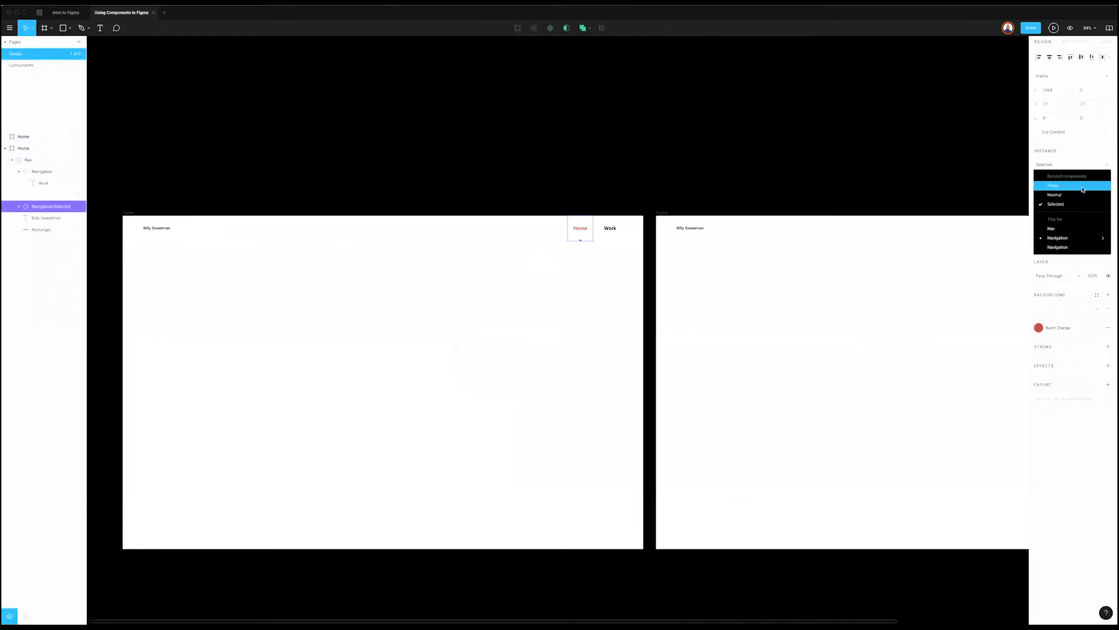
{"action": "key", "text": "Escape"}
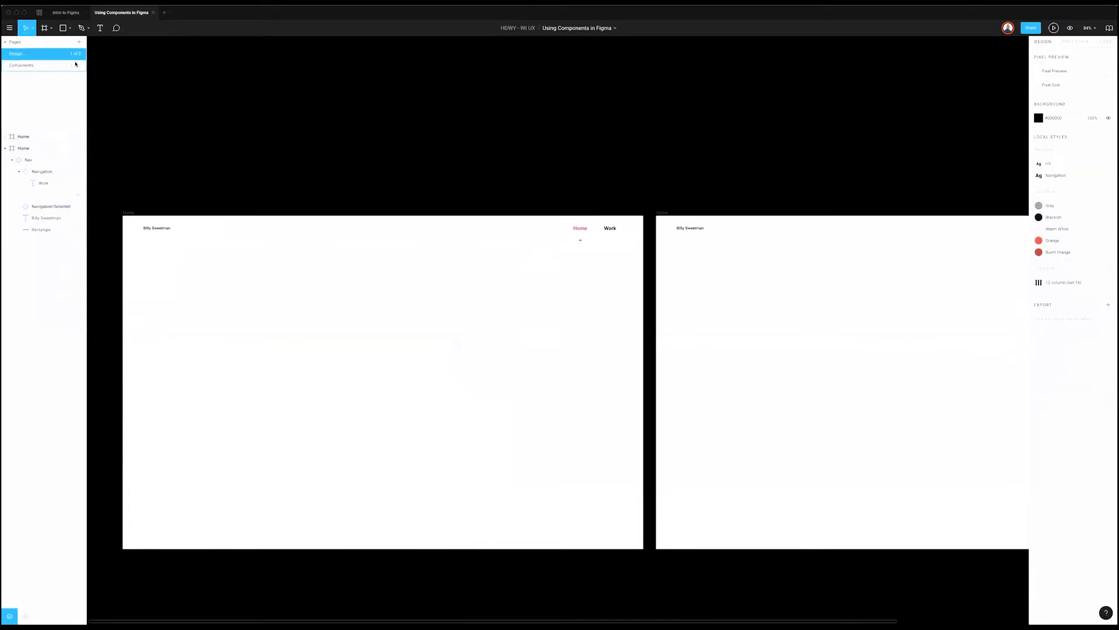
{"action": "left_click", "coordinate": [76, 64]}
{"action": "scroll", "coordinate": [577, 334], "scroll_direction": "up", "scroll_amount": 5}
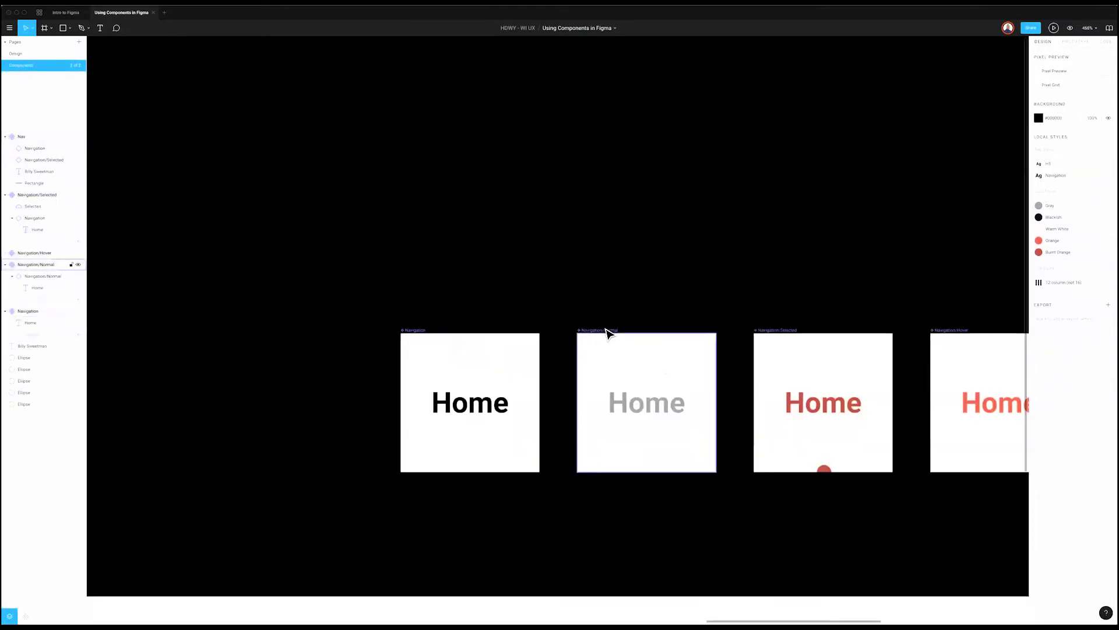
{"action": "left_click", "coordinate": [664, 365]}
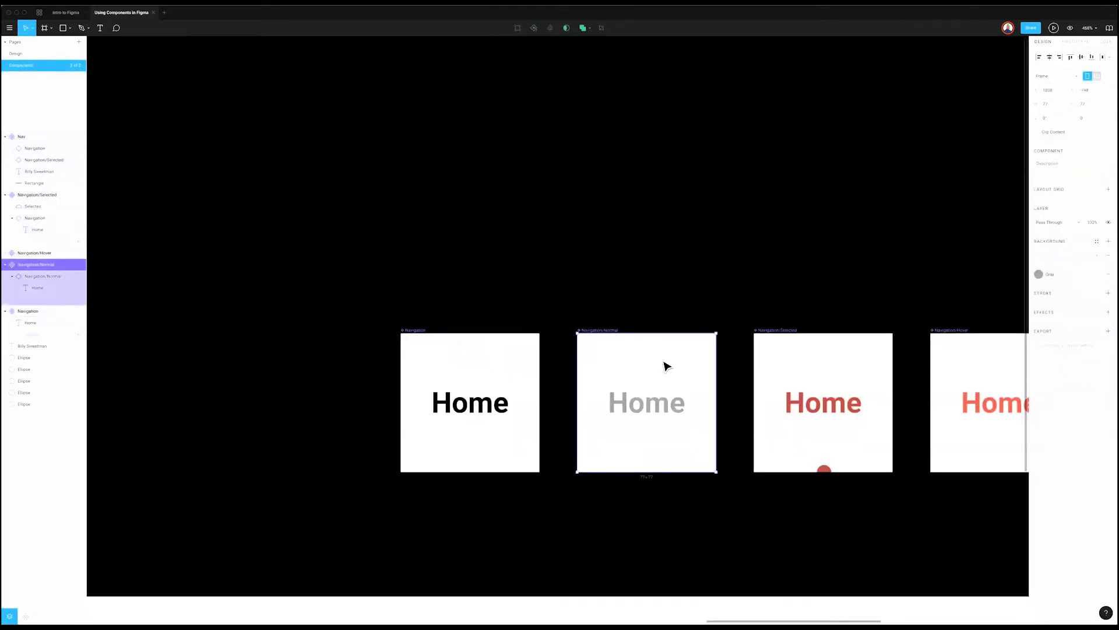
{"action": "left_click", "coordinate": [923, 330]}
Step: Cycle the Home frame's Home link through Normal and Hover, then set it back to Selected
{"action": "key", "text": "Page_Up"}
{"action": "left_click", "coordinate": [586, 236]}
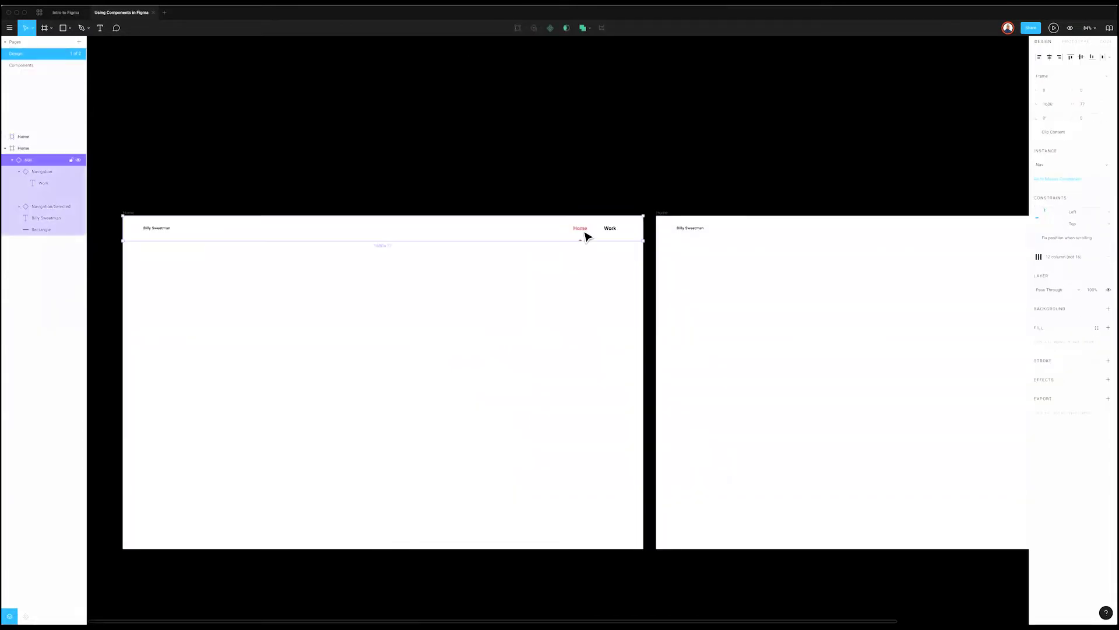
{"action": "double_click", "coordinate": [586, 236]}
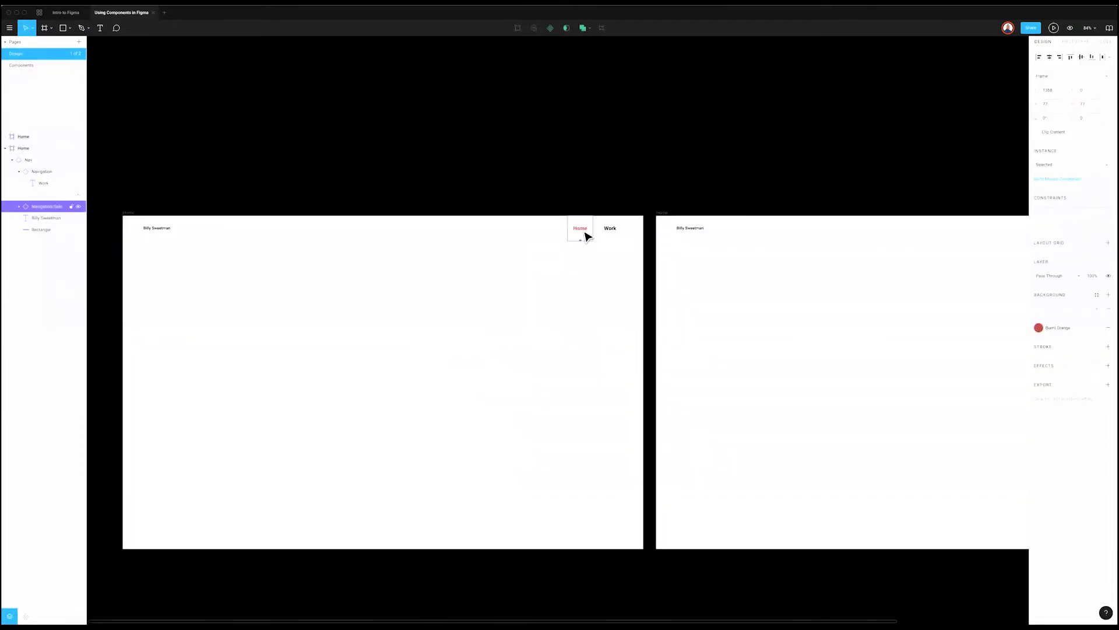
{"action": "left_click", "coordinate": [1078, 165]}
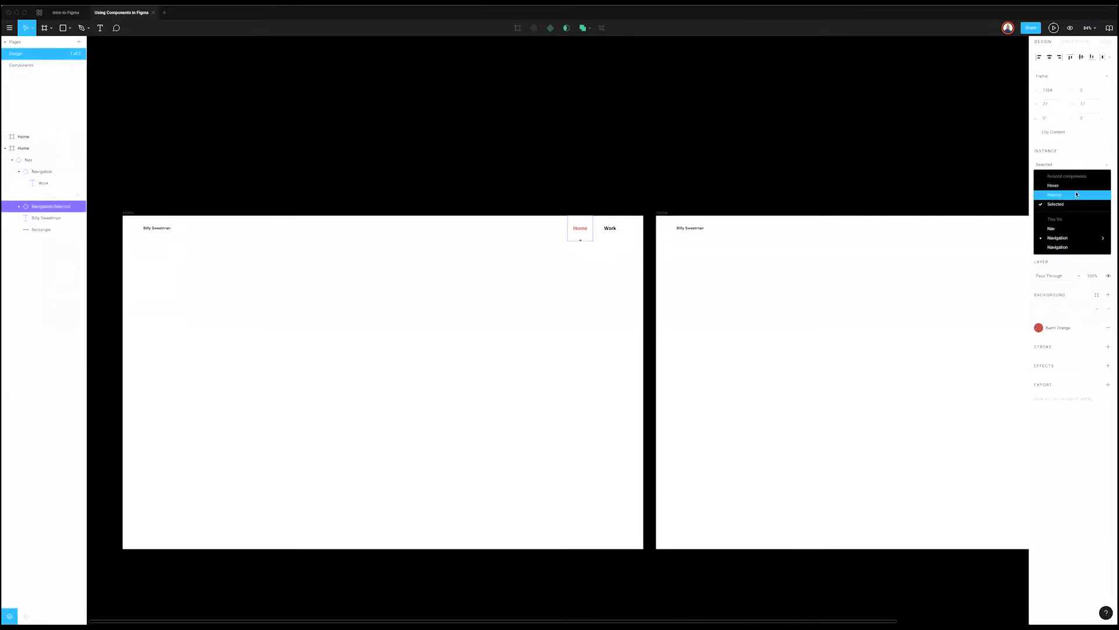
{"action": "left_click", "coordinate": [1077, 194]}
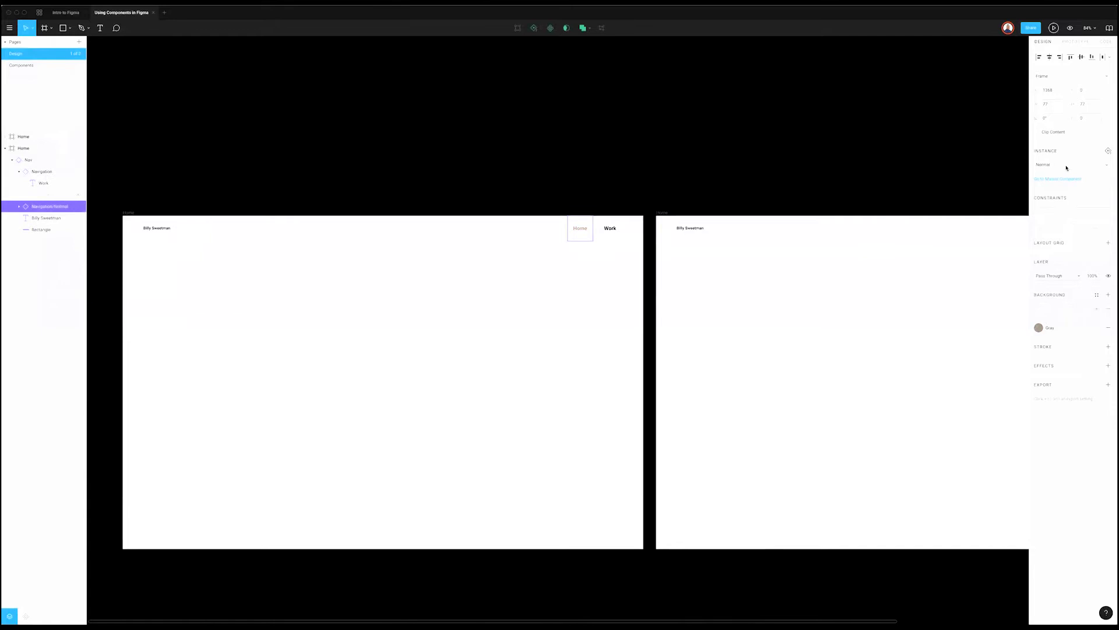
{"action": "left_click", "coordinate": [1067, 168]}
{"action": "left_click", "coordinate": [1069, 185]}
{"action": "left_click", "coordinate": [1068, 166]}
{"action": "left_click", "coordinate": [1052, 195]}
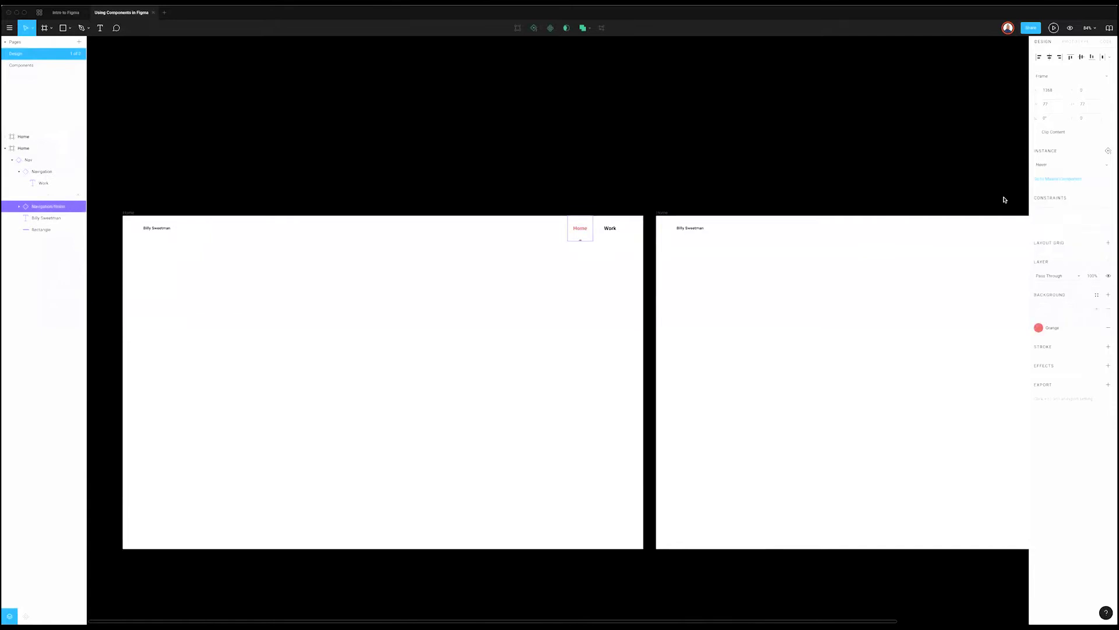
Step: Swap the Home frame's Work link to the Navigation/Normal component and clear the selection
{"action": "left_click", "coordinate": [606, 229]}
{"action": "left_click", "coordinate": [1068, 165]}
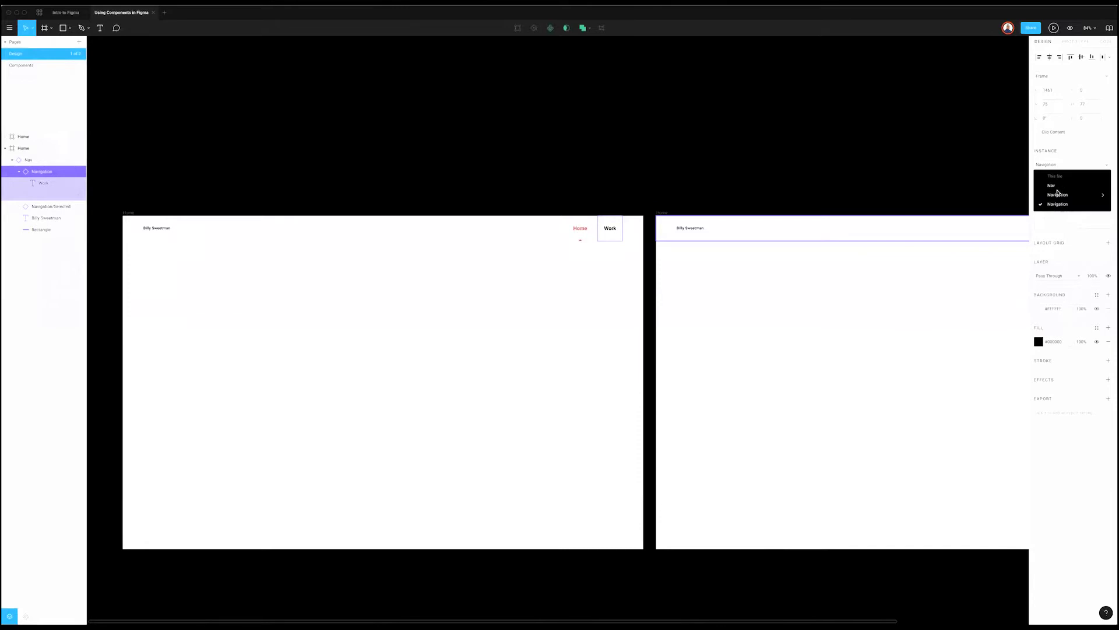
{"action": "mouse_move", "coordinate": [1058, 195]}
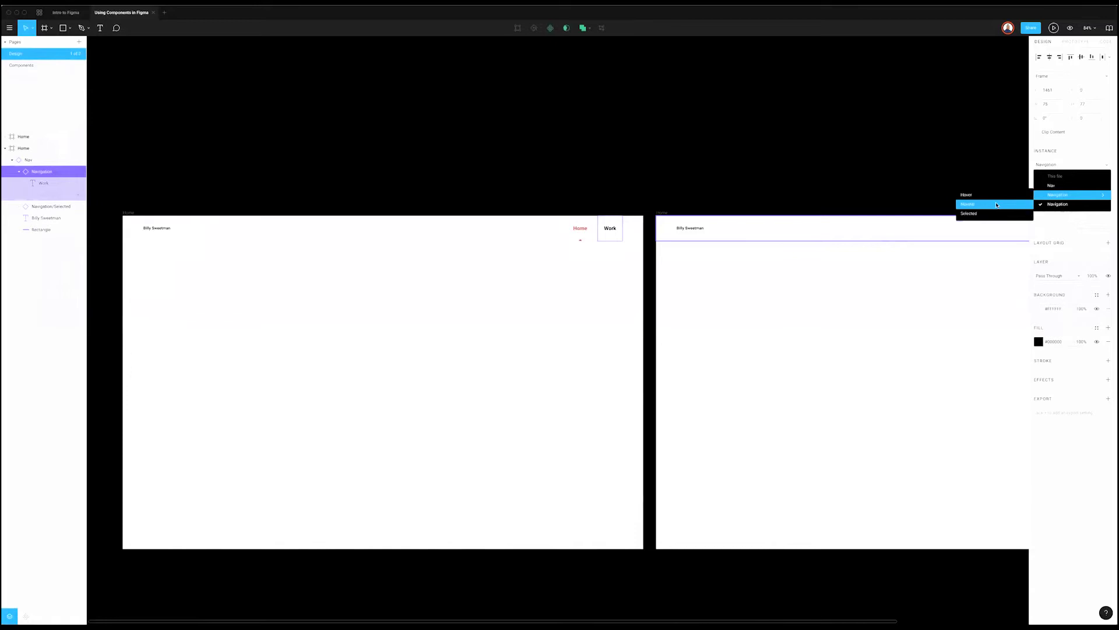
{"action": "left_click", "coordinate": [995, 204]}
{"action": "left_click", "coordinate": [958, 193]}
{"action": "scroll", "coordinate": [950, 194], "scroll_direction": "right", "scroll_amount": 5}
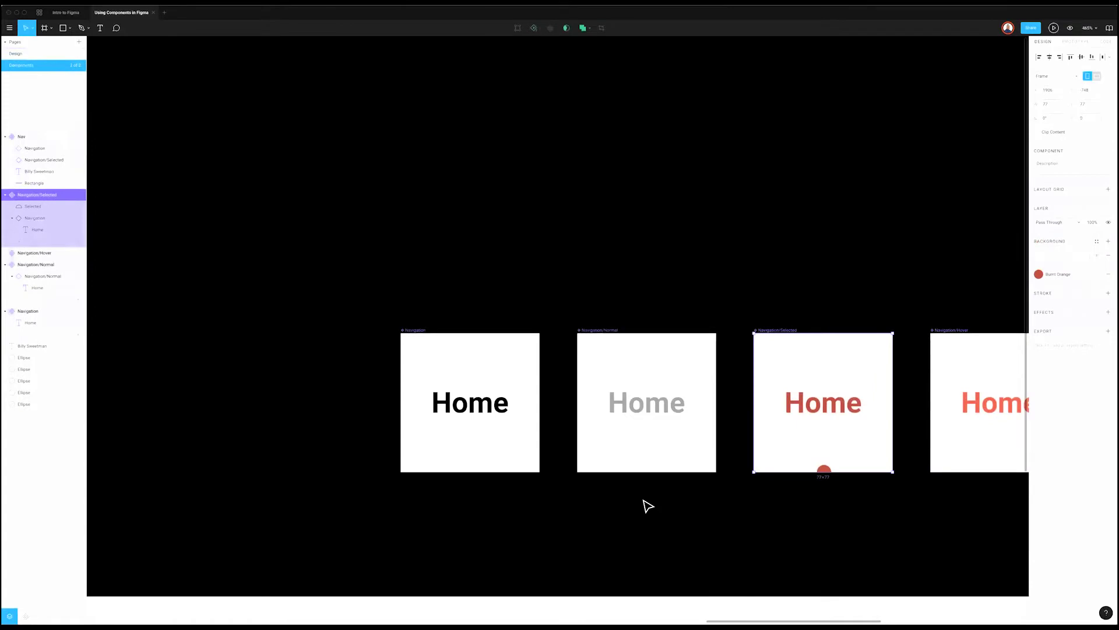
Step: Swap the master Nav component's Work link to Navigation/Normal, then switch to the Design page
{"action": "scroll", "coordinate": [735, 491], "scroll_direction": "down", "scroll_amount": 10}
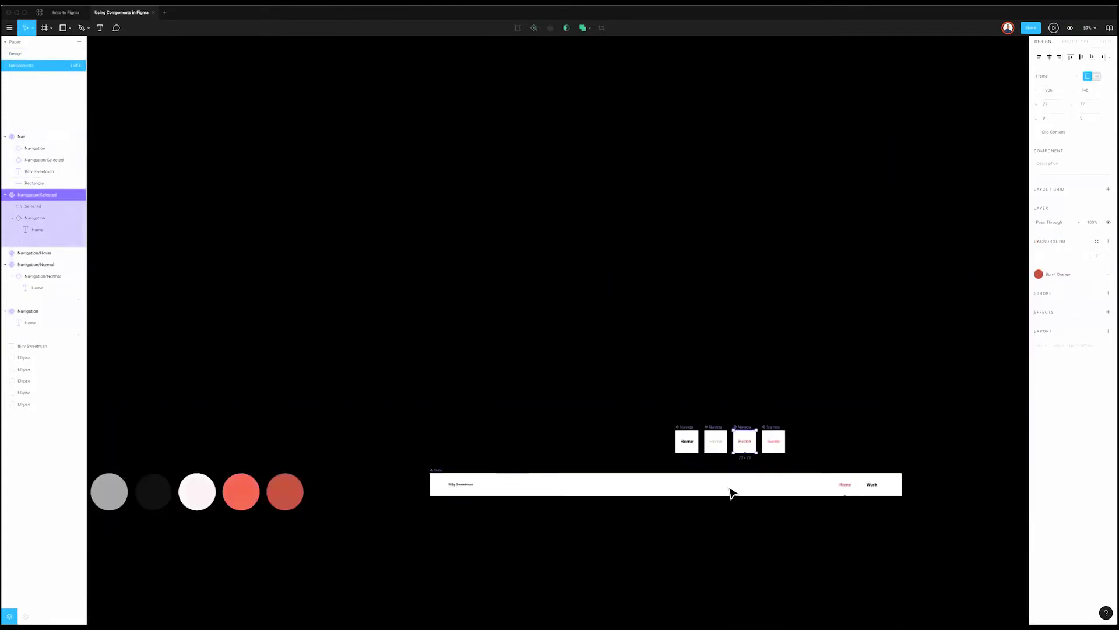
{"action": "scroll", "coordinate": [730, 530], "scroll_direction": "up", "scroll_amount": 3}
{"action": "left_click", "coordinate": [270, 437]}
{"action": "scroll", "coordinate": [850, 455], "scroll_direction": "right", "scroll_amount": 3}
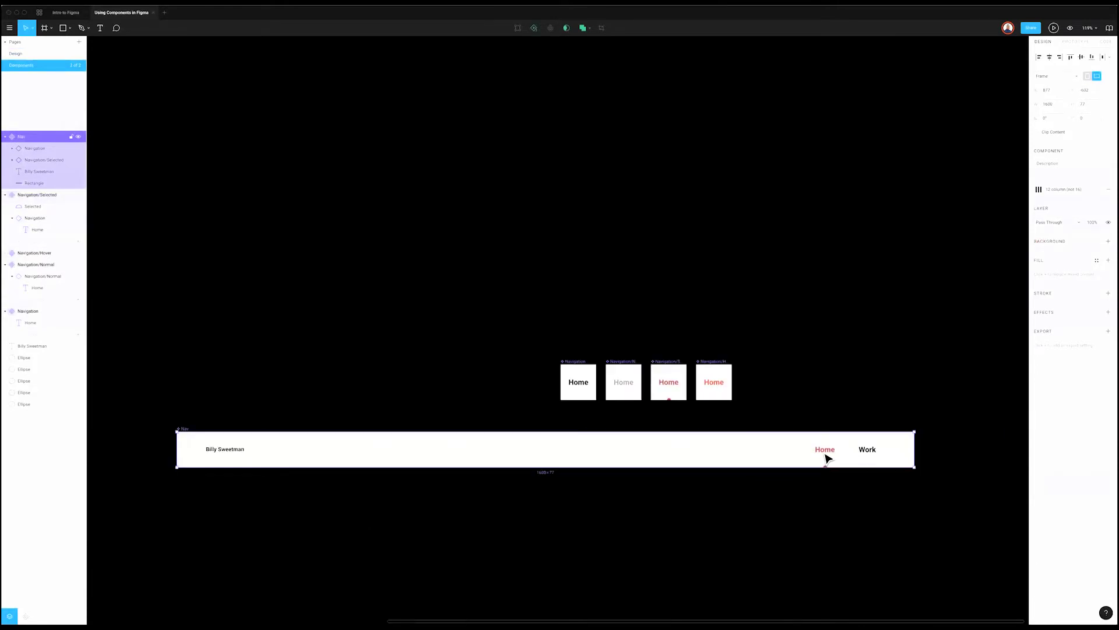
{"action": "left_click", "coordinate": [826, 458]}
{"action": "left_click", "coordinate": [876, 456]}
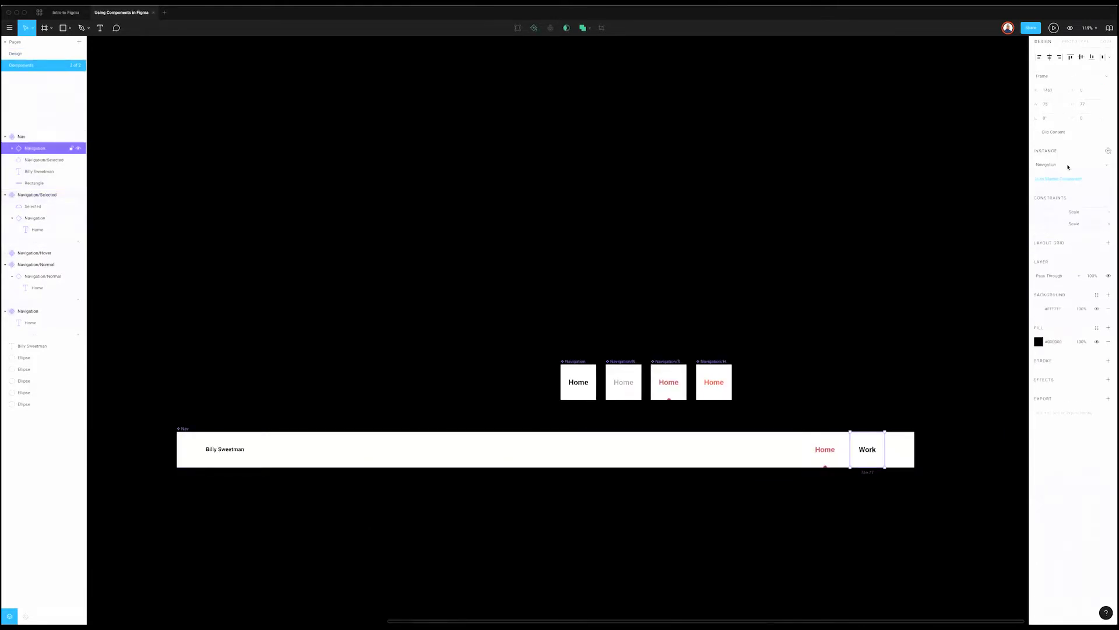
{"action": "left_click", "coordinate": [1068, 165]}
{"action": "mouse_move", "coordinate": [1043, 216]}
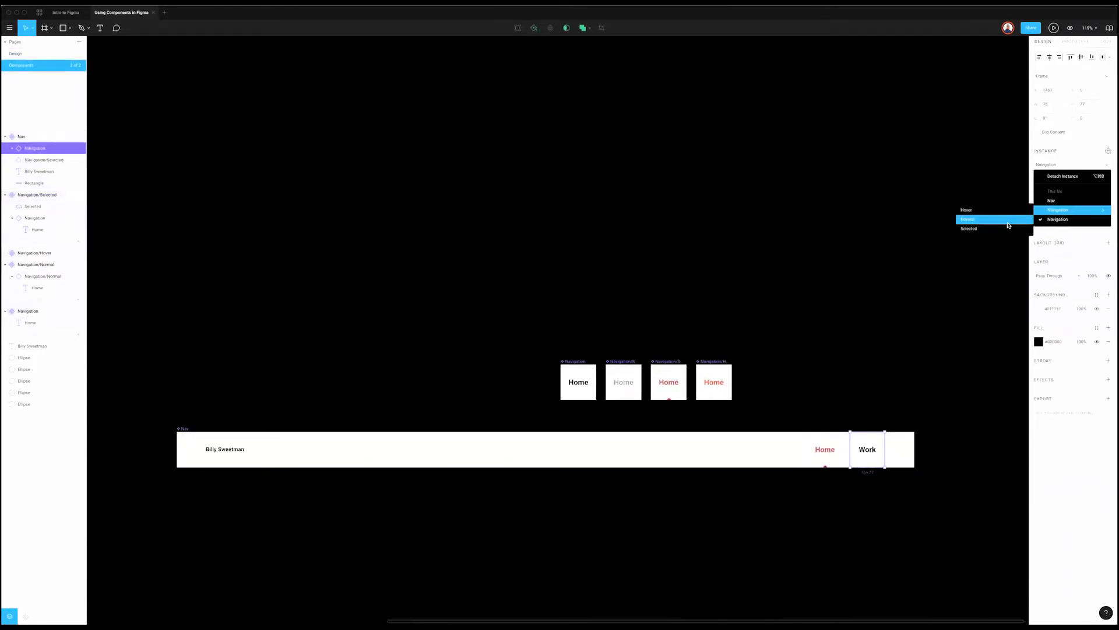
{"action": "left_click", "coordinate": [971, 215]}
{"action": "key", "text": "Escape"}
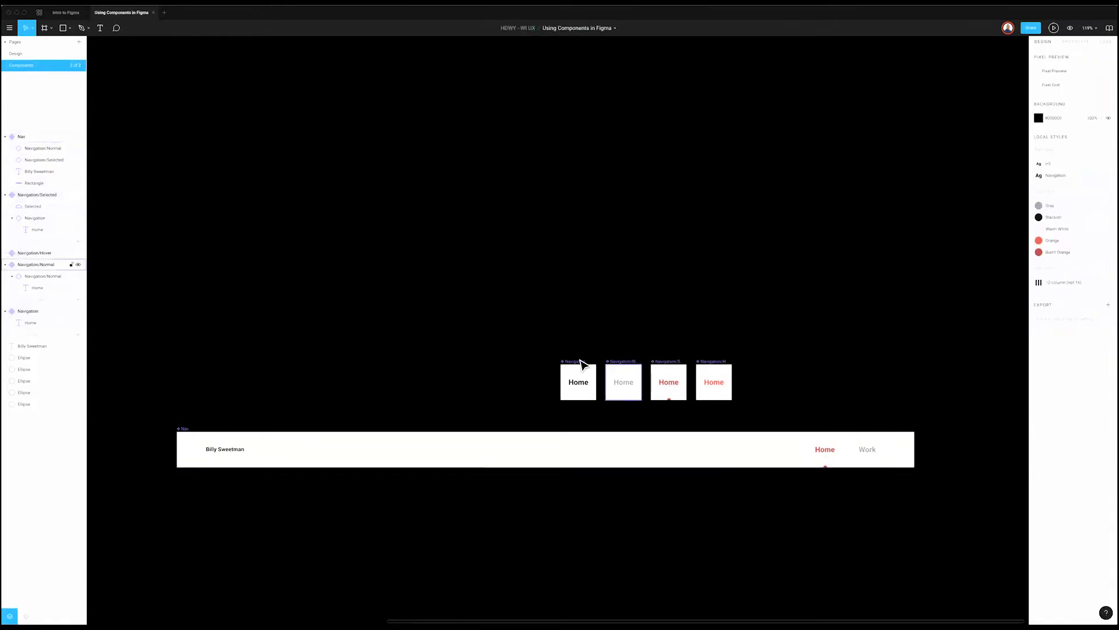
{"action": "left_click", "coordinate": [563, 396]}
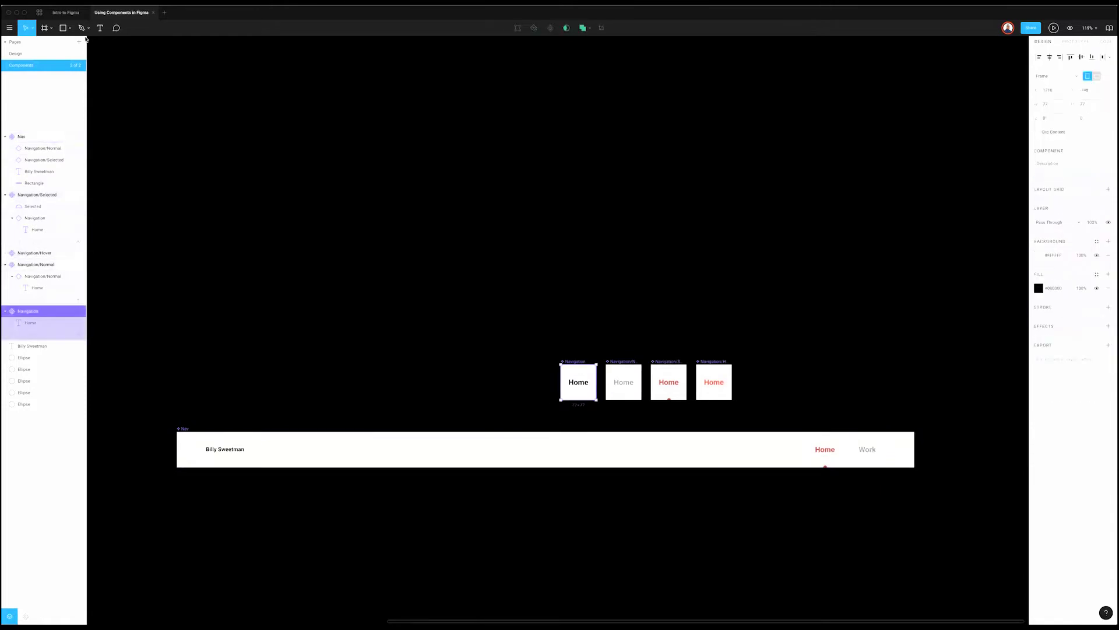
{"action": "key", "text": "Page_Up"}
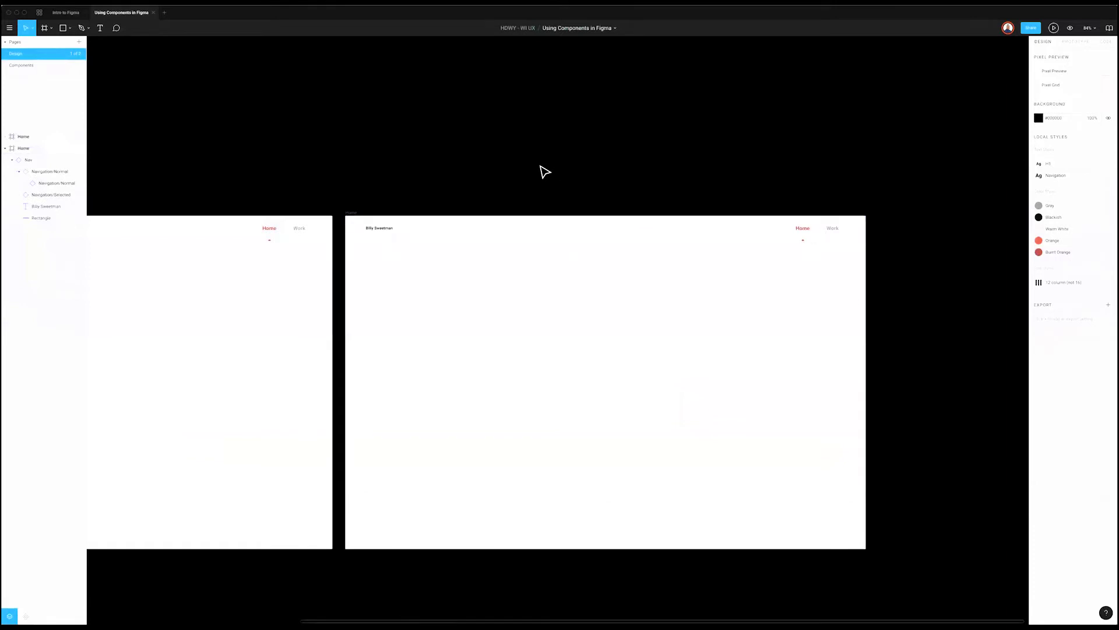
Step: Rename the right-hand Home frame to 'Work'
{"action": "left_click", "coordinate": [353, 214]}
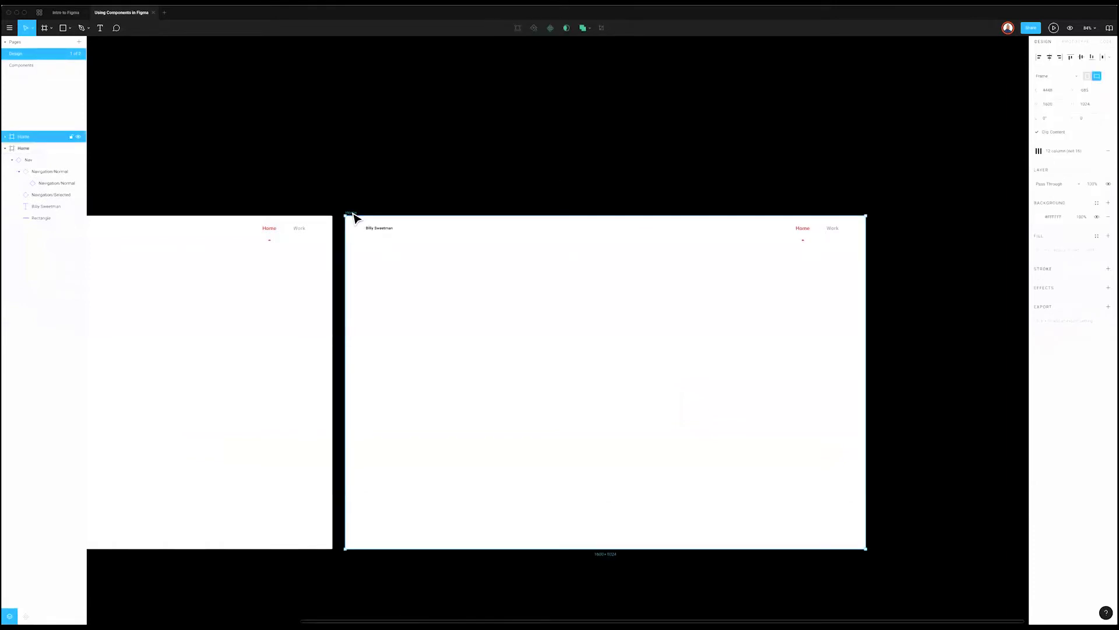
{"action": "double_click", "coordinate": [352, 214]}
{"action": "type", "text": "Work"}
{"action": "key", "text": "Return"}
{"action": "left_click", "coordinate": [386, 166]}
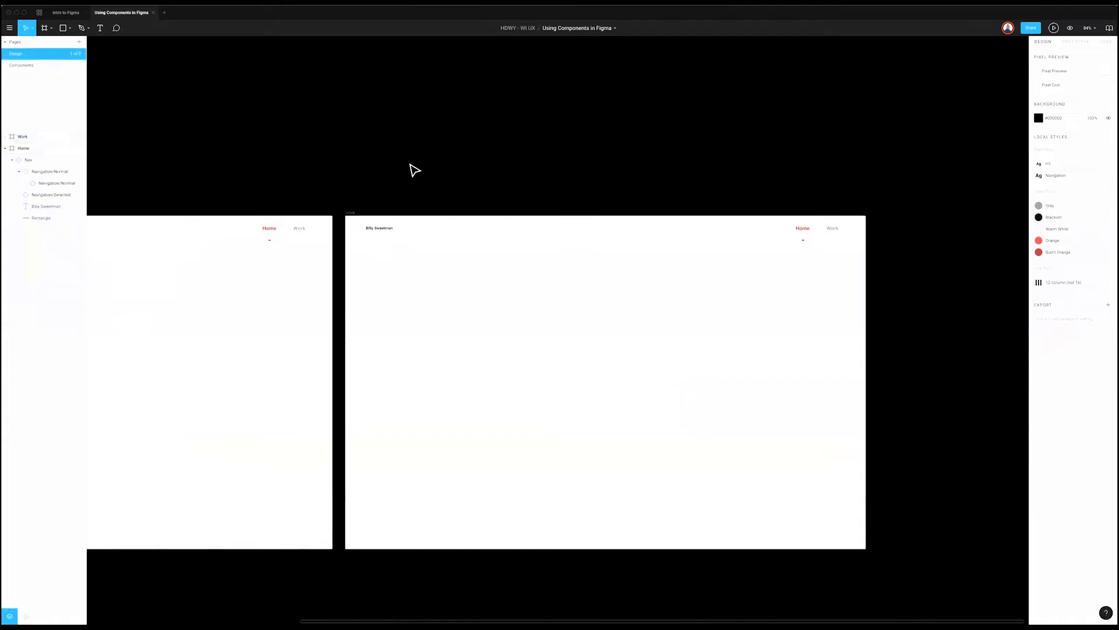
Step: Marquee-select the four Navigation components, move them right, then view the Design page
{"action": "scroll", "coordinate": [426, 170], "scroll_direction": "down", "scroll_amount": 1}
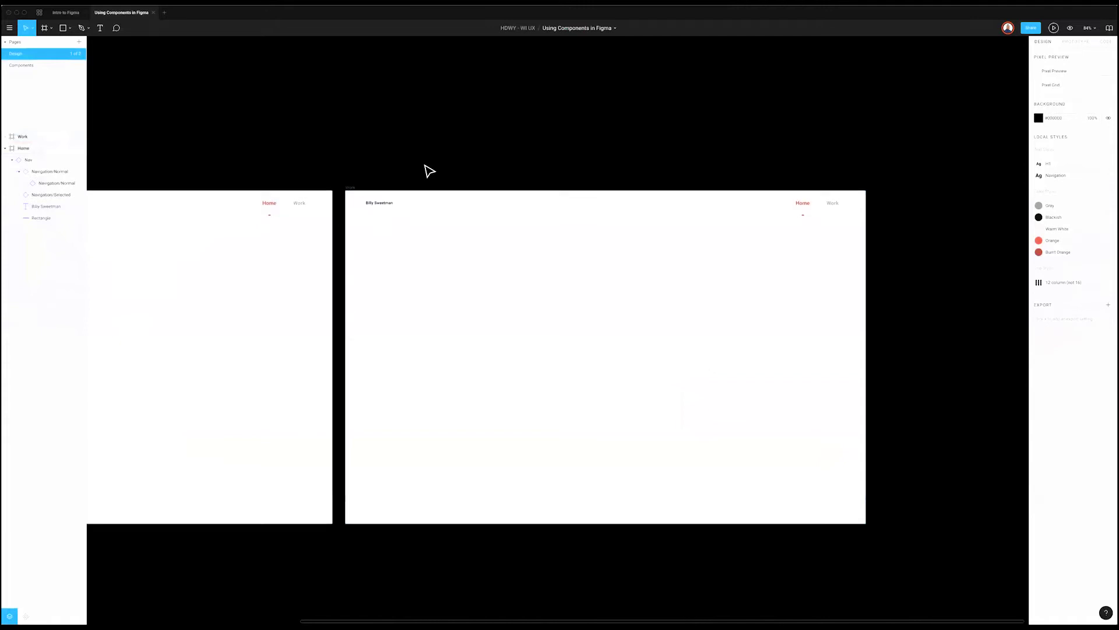
{"action": "scroll", "coordinate": [425, 169], "scroll_direction": "left", "scroll_amount": 10}
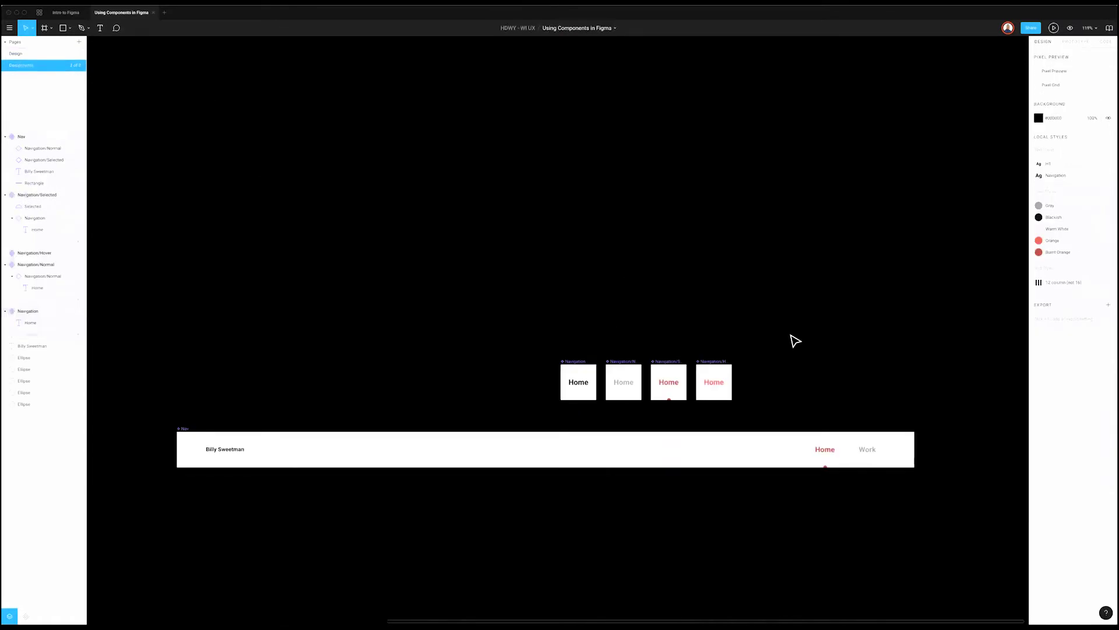
{"action": "left_click_drag", "start_coordinate": [786, 337], "coordinate": [637, 379]}
{"action": "left_click_drag", "start_coordinate": [817, 325], "coordinate": [745, 369]}
{"action": "left_click", "coordinate": [691, 294]}
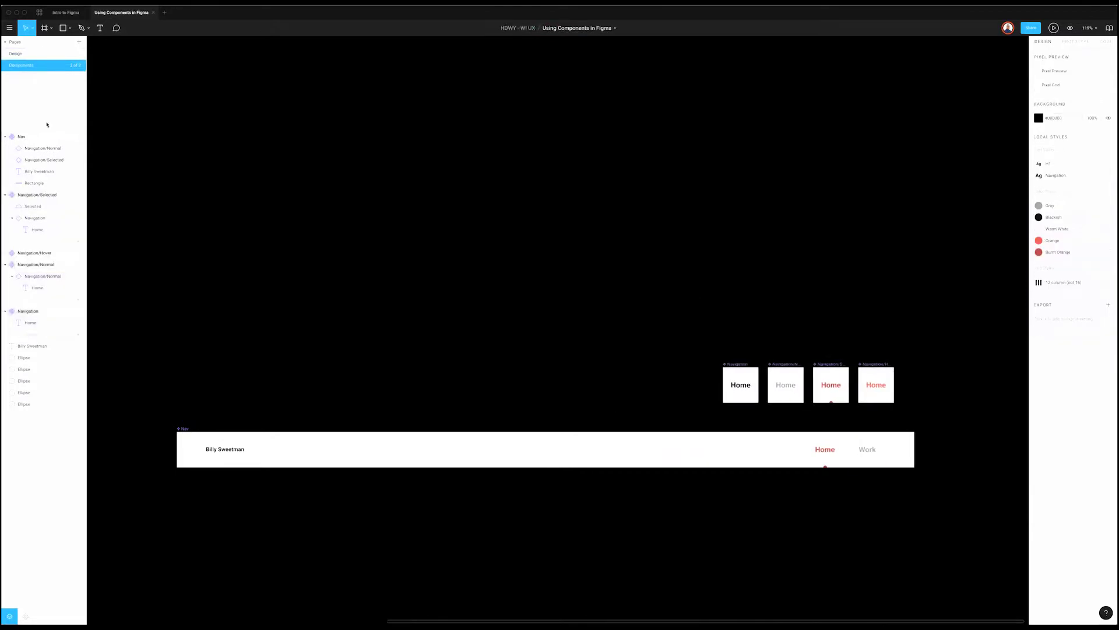
{"action": "left_click", "coordinate": [42, 54]}
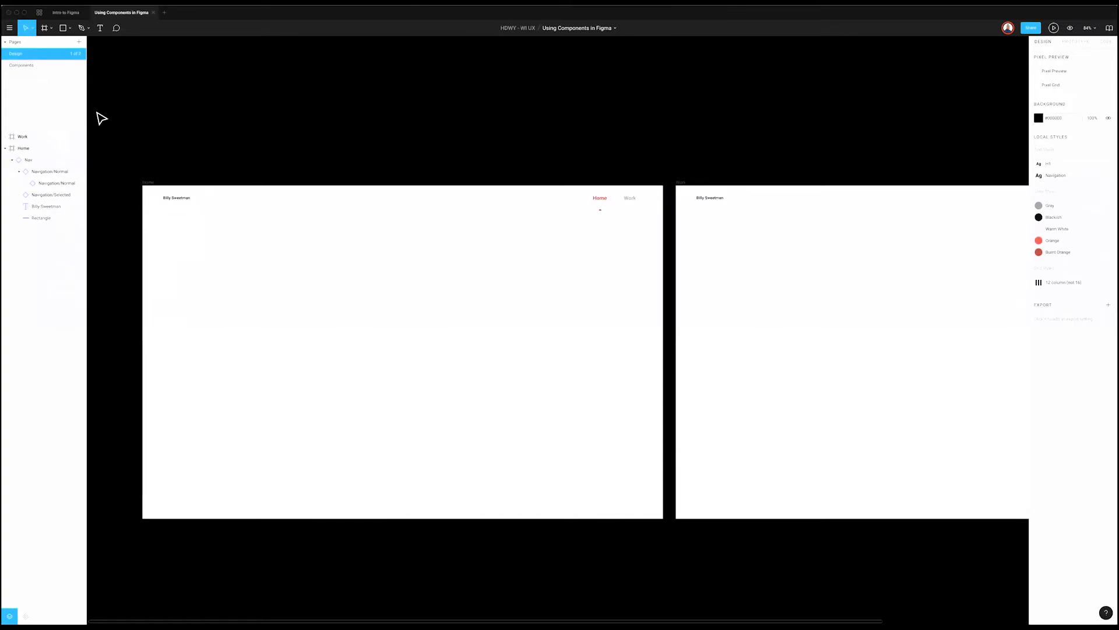
{"action": "key", "text": "Page_Down"}
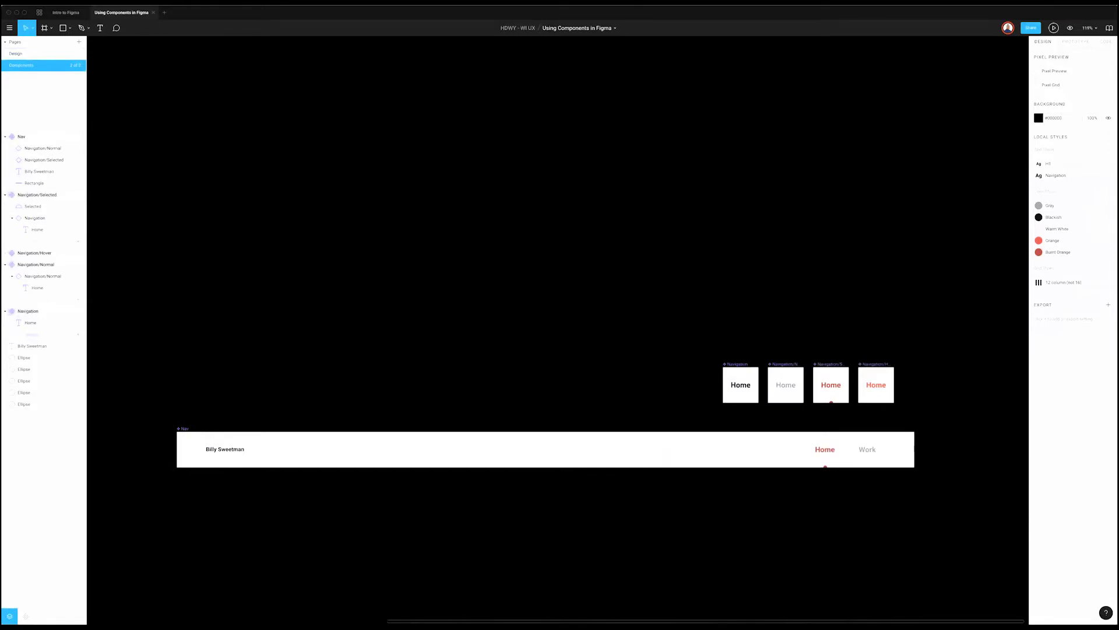
{"action": "scroll", "coordinate": [417, 206], "scroll_direction": "right", "scroll_amount": 3}
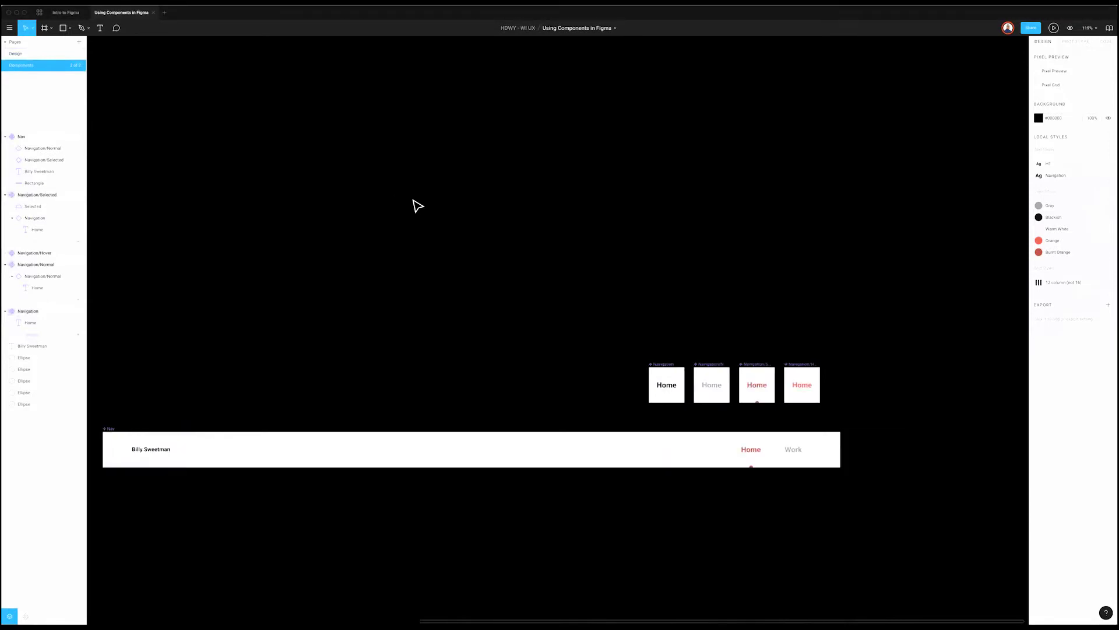
{"action": "left_click", "coordinate": [15, 53]}
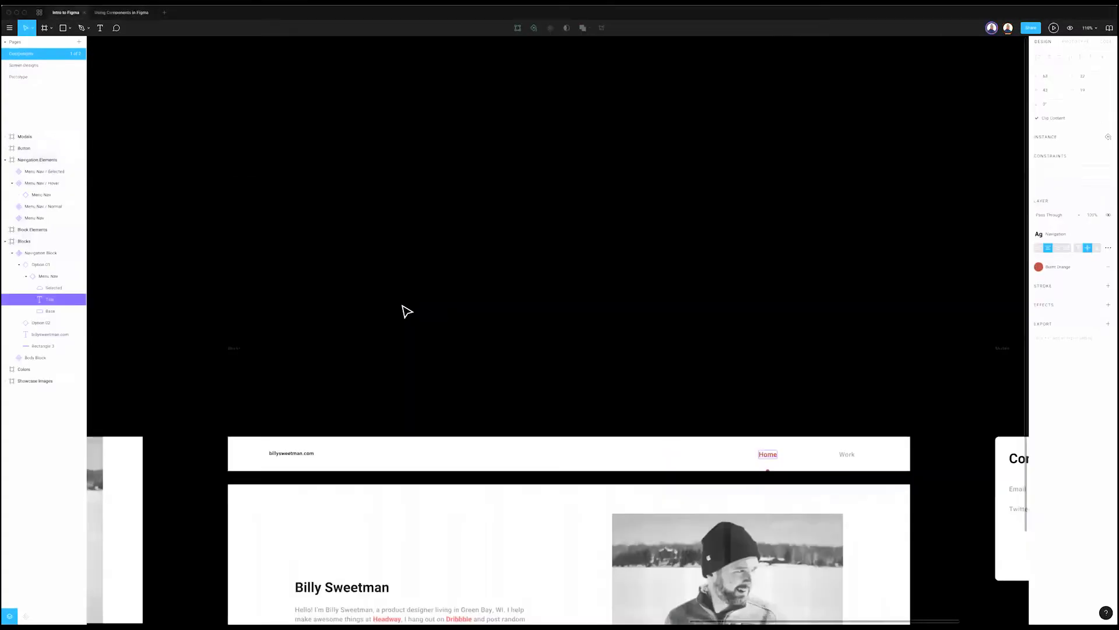
{"action": "scroll", "coordinate": [402, 310], "scroll_direction": "down", "scroll_amount": 5}
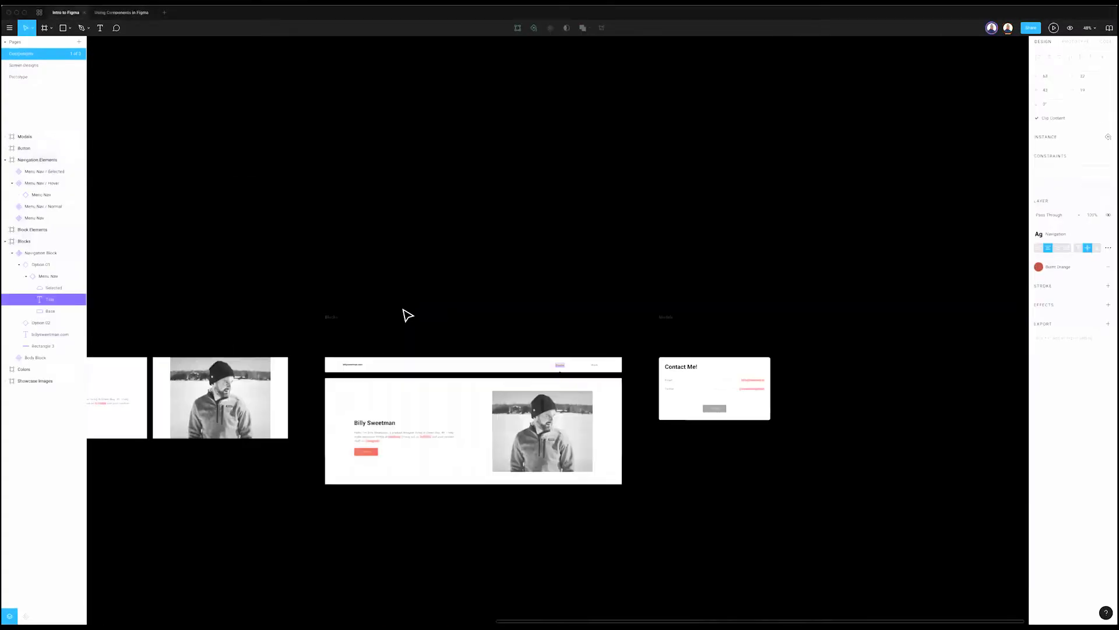
{"action": "scroll", "coordinate": [432, 306], "scroll_direction": "down", "scroll_amount": 3}
{"action": "scroll", "coordinate": [464, 294], "scroll_direction": "down", "scroll_amount": 2}
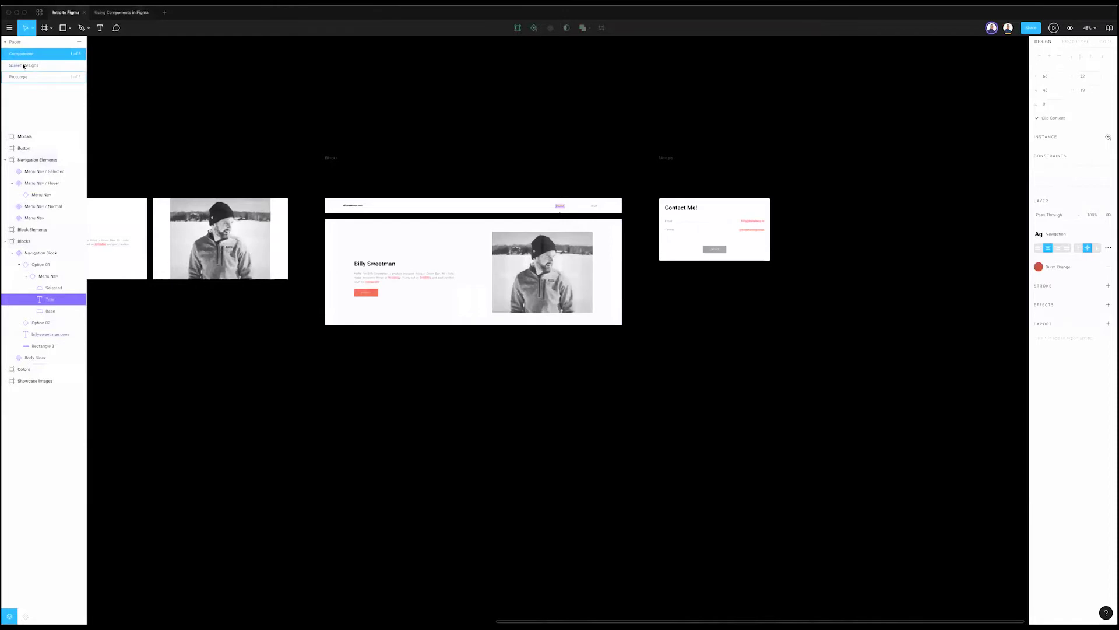
{"action": "left_click", "coordinate": [23, 66]}
{"action": "scroll", "coordinate": [232, 287], "scroll_direction": "up", "scroll_amount": 5}
{"action": "scroll", "coordinate": [239, 289], "scroll_direction": "left", "scroll_amount": 5}
{"action": "scroll", "coordinate": [240, 289], "scroll_direction": "left", "scroll_amount": 2}
{"action": "scroll", "coordinate": [240, 290], "scroll_direction": "right", "scroll_amount": 2}
{"action": "left_click", "coordinate": [674, 151]}
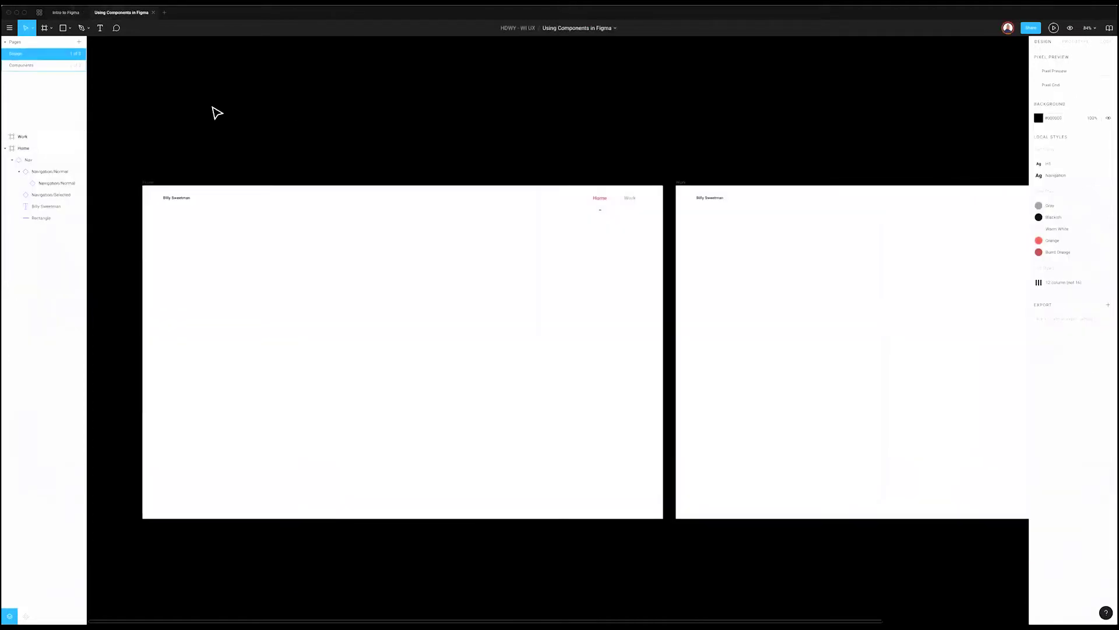
{"action": "key", "text": "Page_Down"}
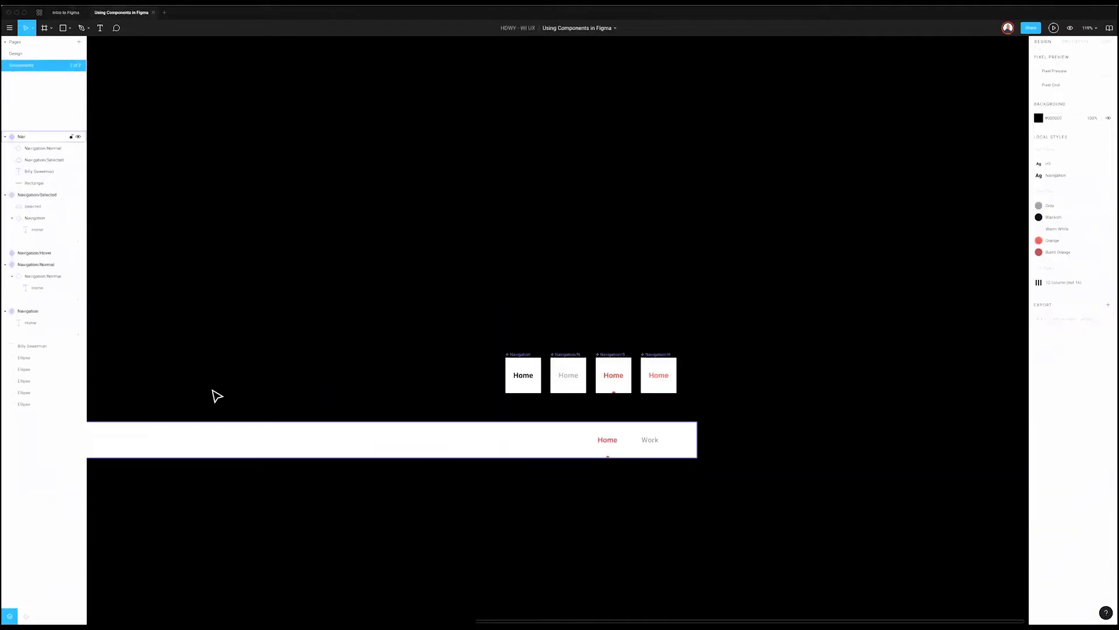
Step: Move the Home and Work items left inside the Nav bar and widen each one
{"action": "scroll", "coordinate": [217, 396], "scroll_direction": "left", "scroll_amount": 5}
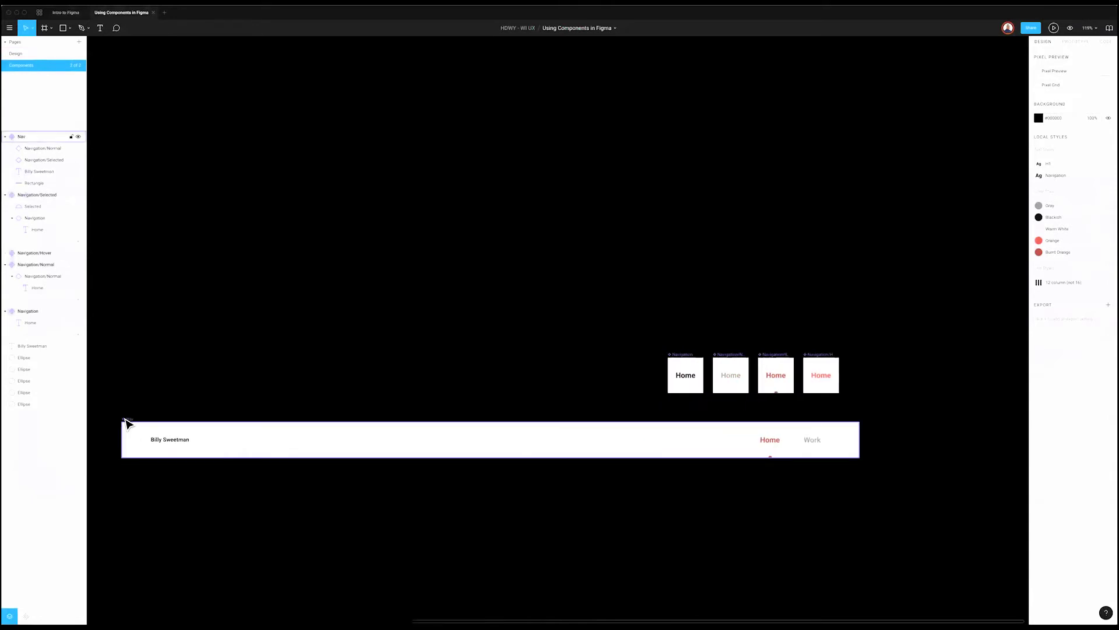
{"action": "left_click", "coordinate": [126, 422]}
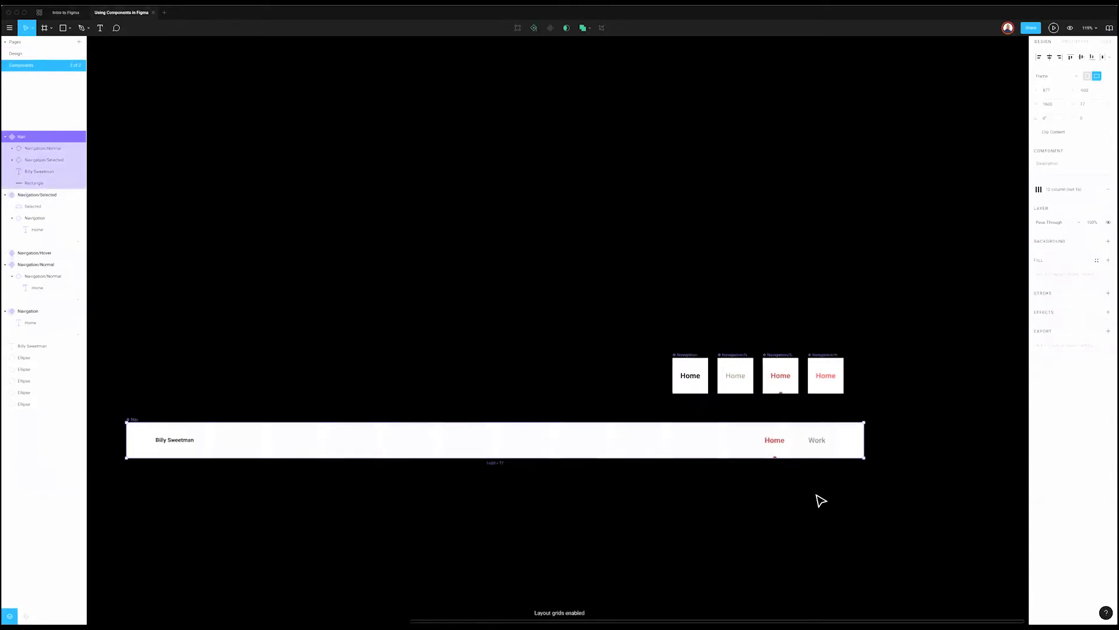
{"action": "left_click", "coordinate": [768, 443]}
{"action": "left_click_drag", "start_coordinate": [769, 444], "coordinate": [718, 441]}
{"action": "left_click_drag", "start_coordinate": [641, 438], "coordinate": [614, 440]}
{"action": "left_click_drag", "start_coordinate": [815, 446], "coordinate": [749, 449]}
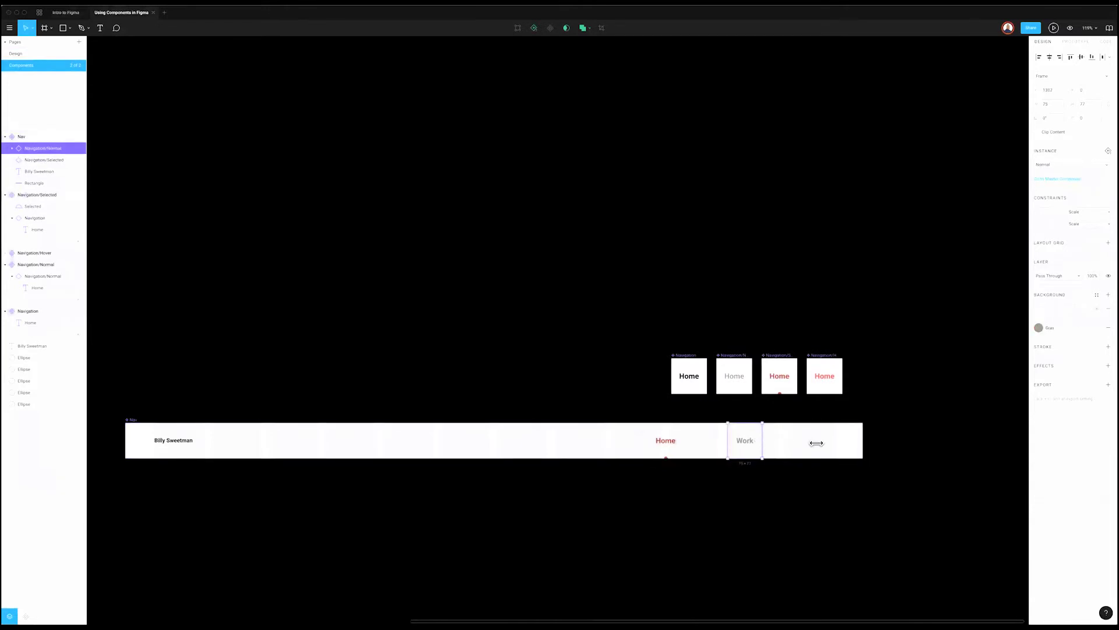
{"action": "left_click_drag", "start_coordinate": [826, 442], "coordinate": [836, 443]}
{"action": "left_click", "coordinate": [434, 189]}
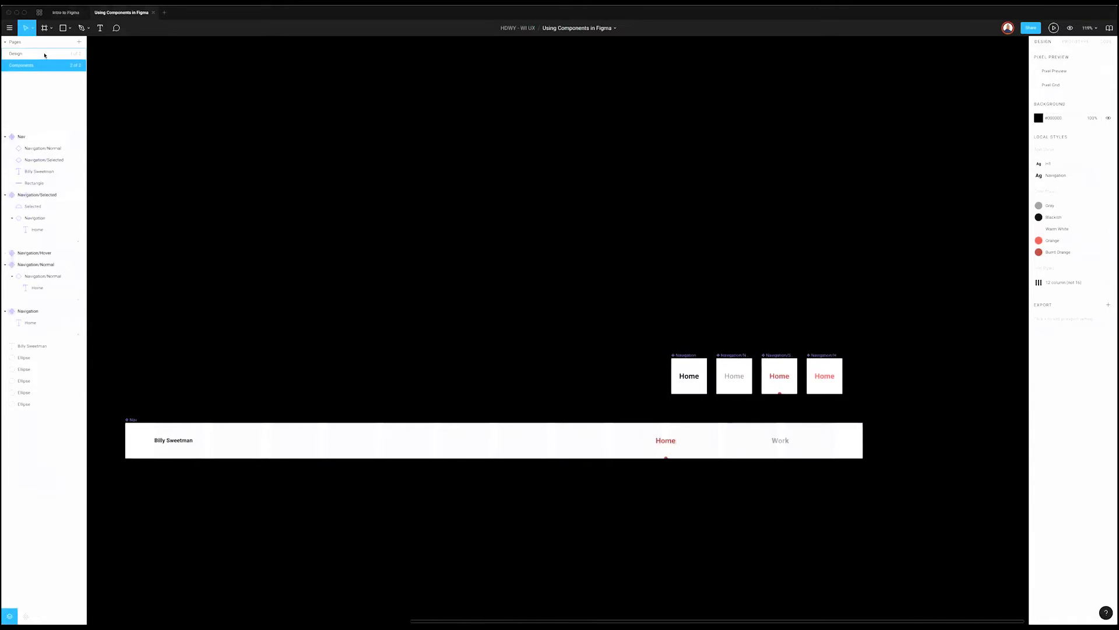
Step: Compare the Nav component with the Home frame's Nav instance and its layout grid styles
{"action": "left_click", "coordinate": [45, 56]}
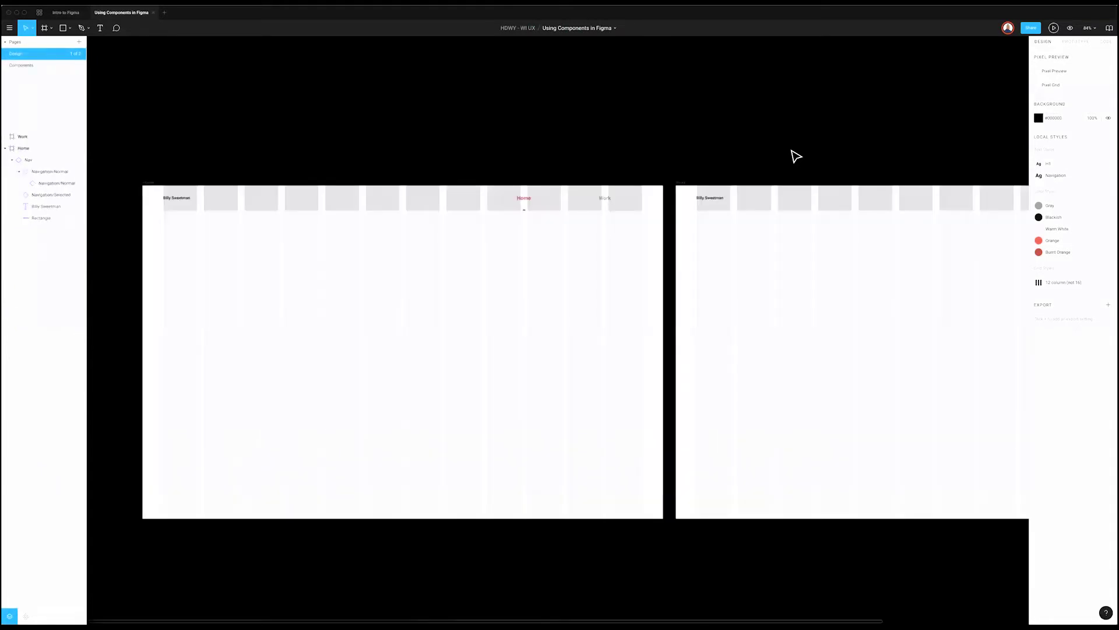
{"action": "scroll", "coordinate": [796, 156], "scroll_direction": "right", "scroll_amount": 4}
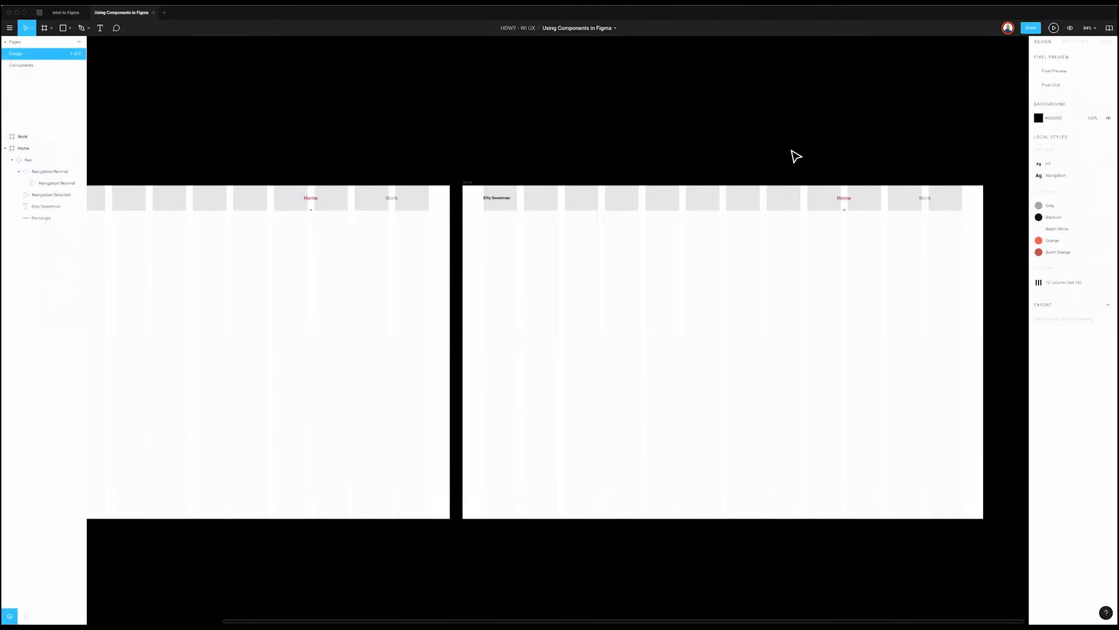
{"action": "left_click", "coordinate": [79, 66]}
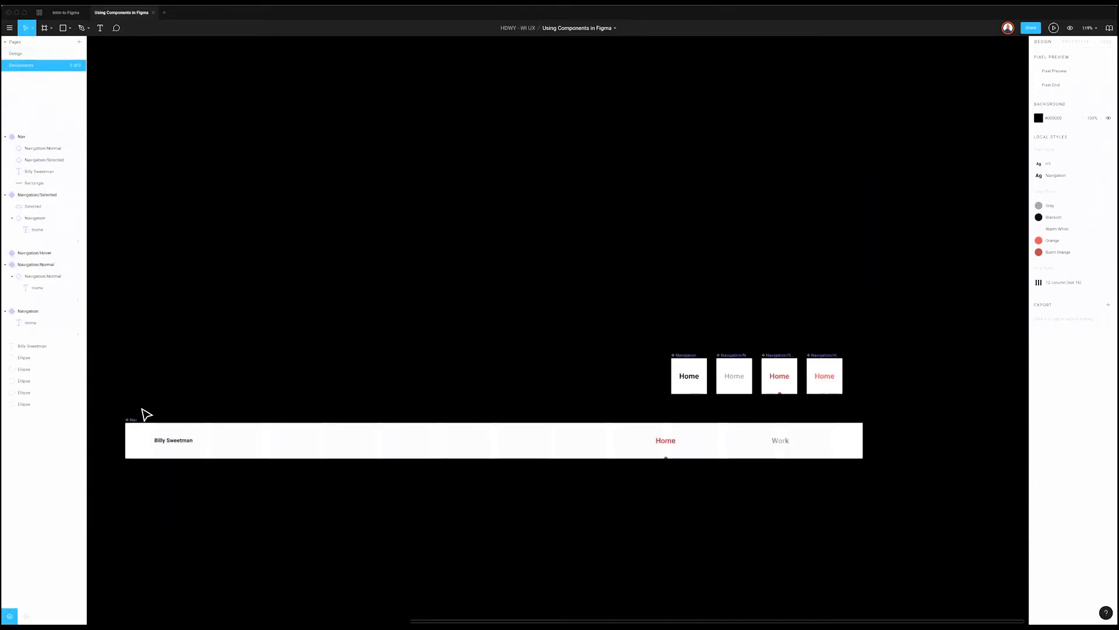
{"action": "left_click", "coordinate": [132, 420]}
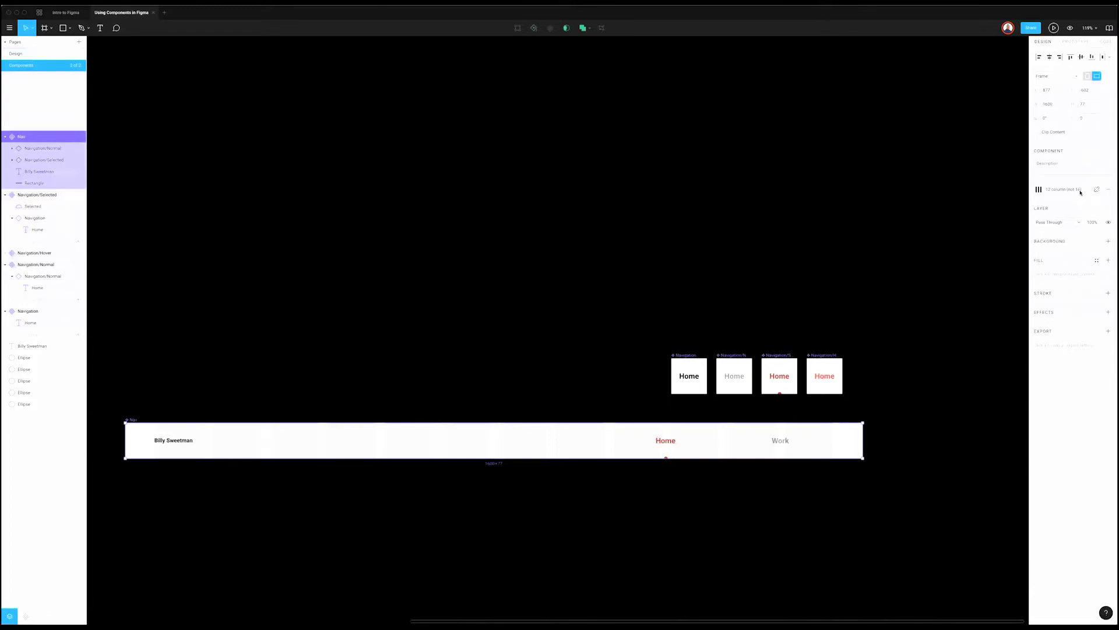
{"action": "left_click", "coordinate": [761, 233]}
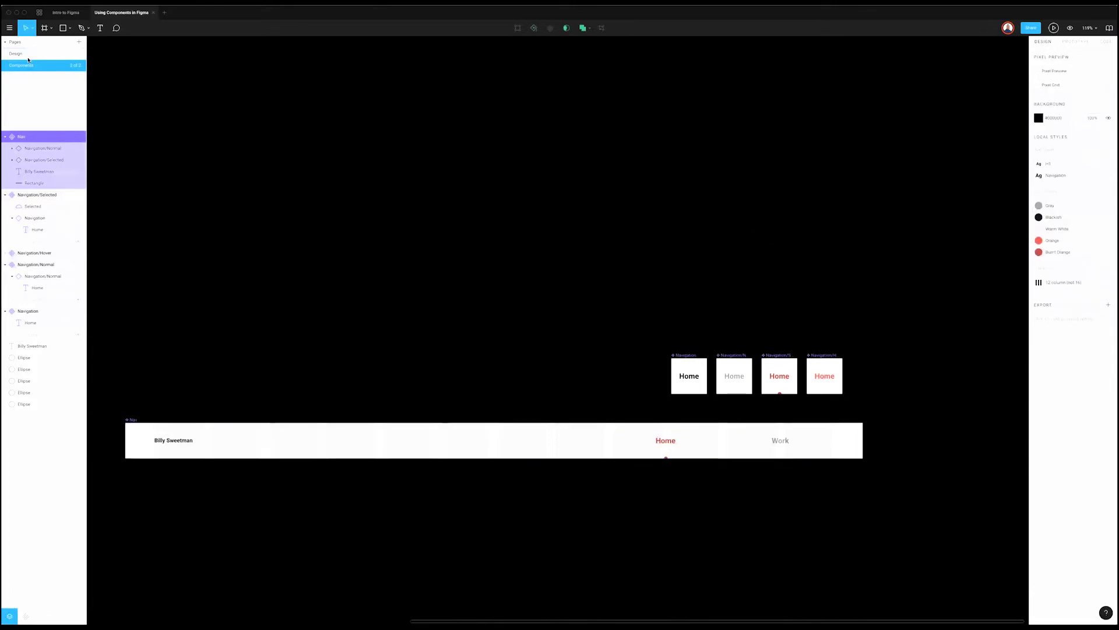
{"action": "key", "text": "Page_Up"}
{"action": "scroll", "coordinate": [193, 192], "scroll_direction": "left", "scroll_amount": 5}
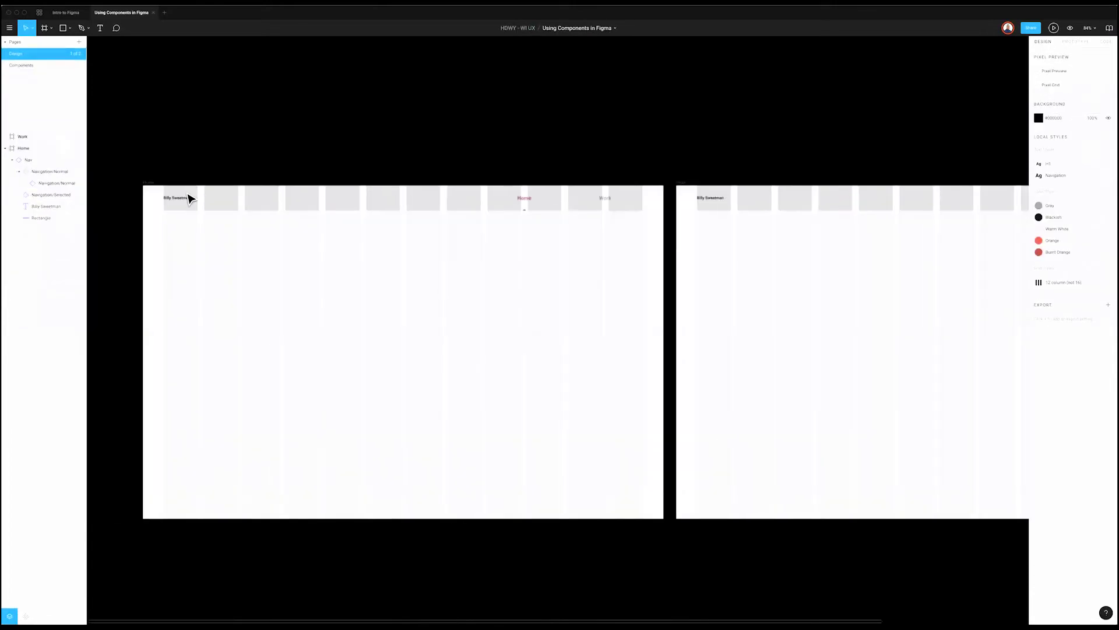
{"action": "left_click", "coordinate": [189, 198]}
{"action": "left_click", "coordinate": [591, 206]}
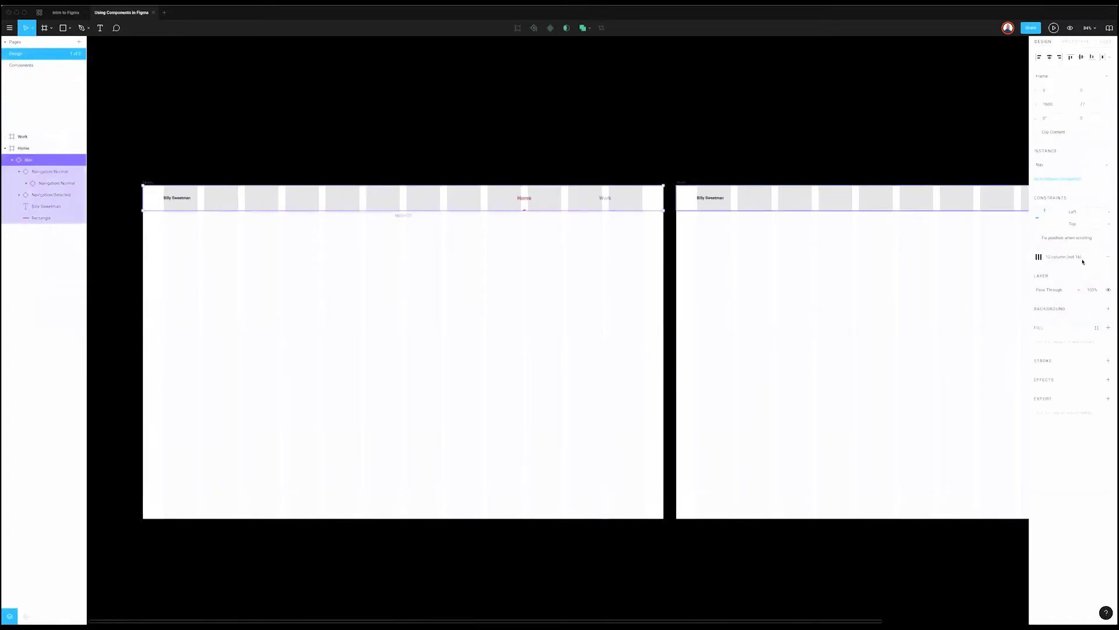
{"action": "left_click", "coordinate": [1076, 260]}
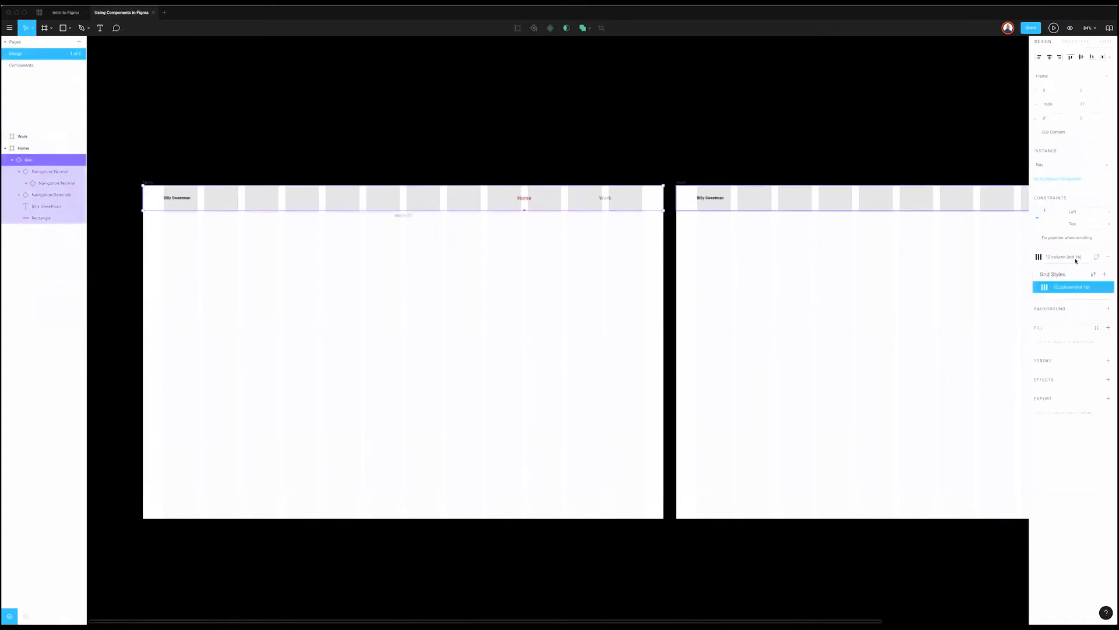
{"action": "left_click", "coordinate": [962, 236]}
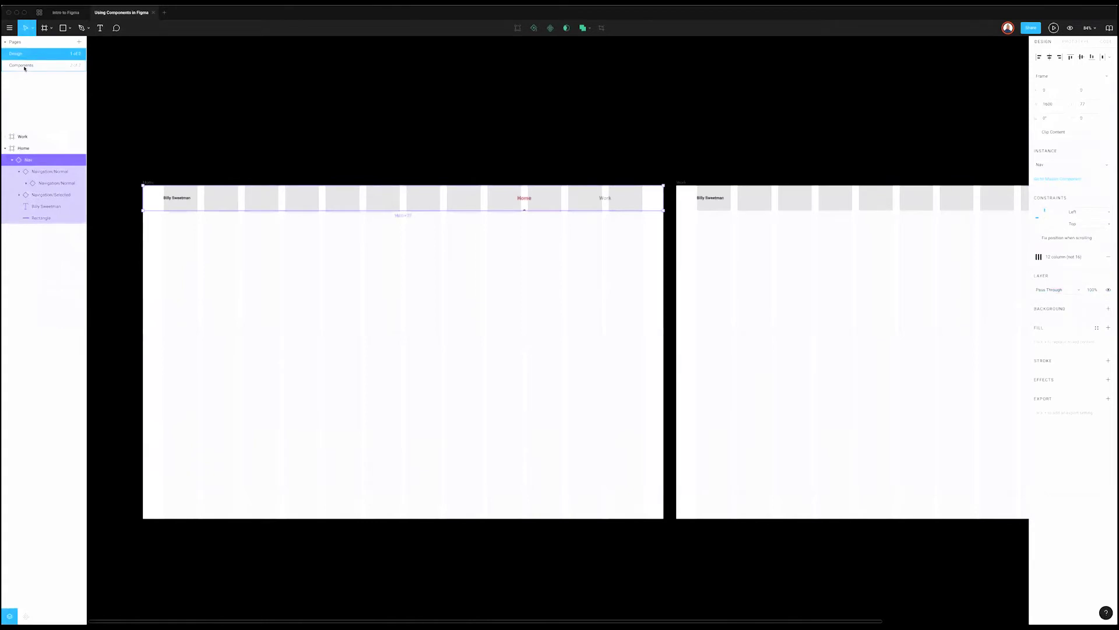
Step: Recheck the Nav component and instance, toggle layout grids with Ctrl+G, and switch to Intro to Figma
{"action": "left_click", "coordinate": [23, 65]}
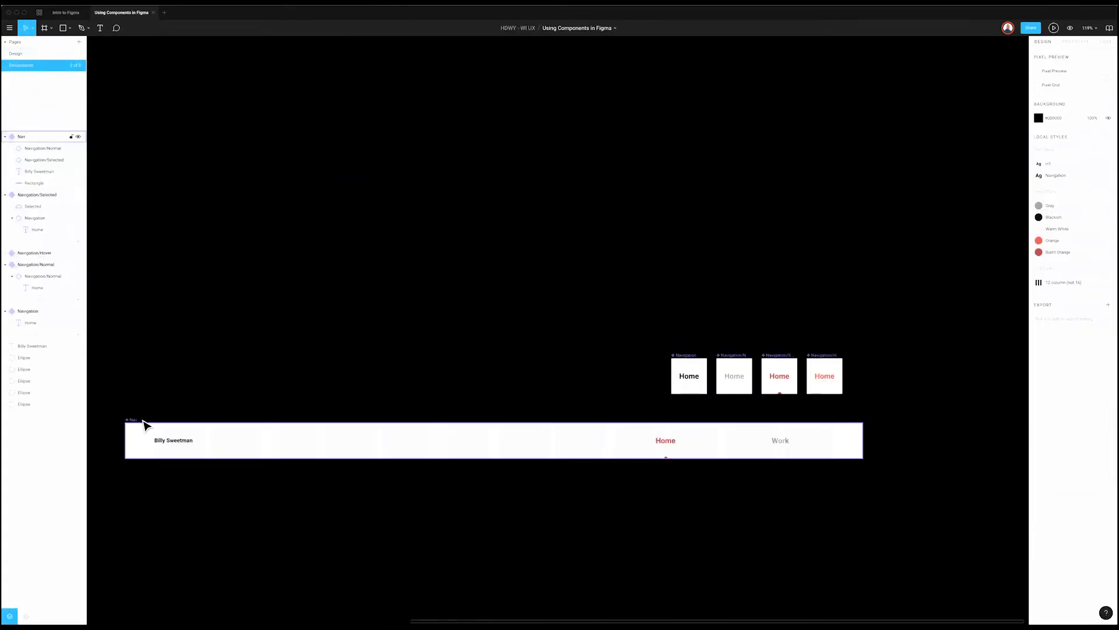
{"action": "left_click", "coordinate": [133, 419]}
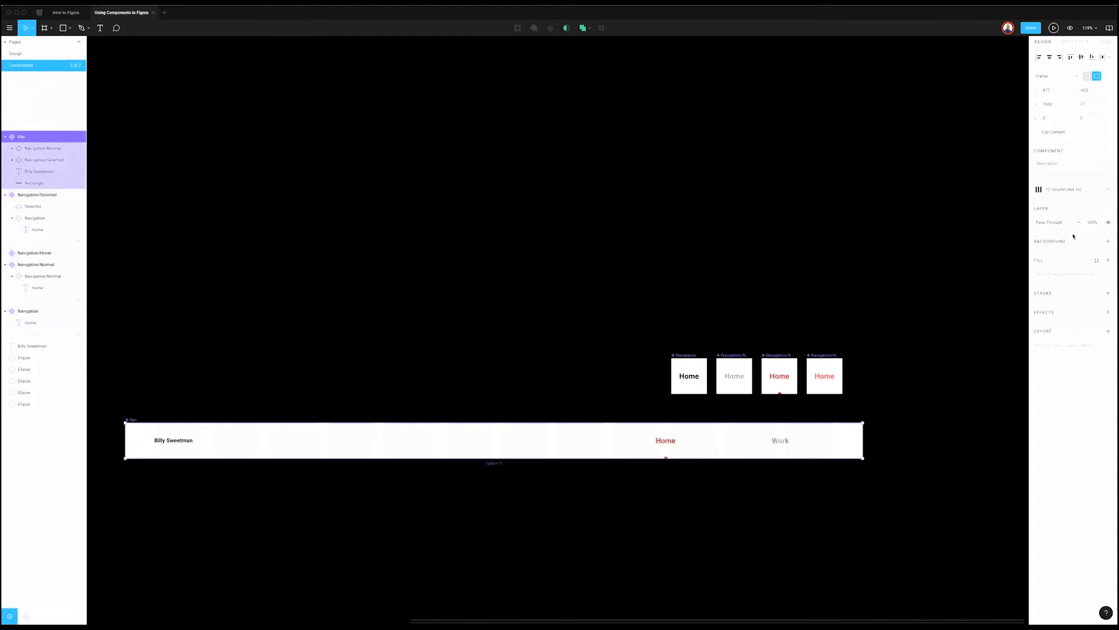
{"action": "left_click", "coordinate": [415, 154]}
{"action": "left_click", "coordinate": [42, 53]}
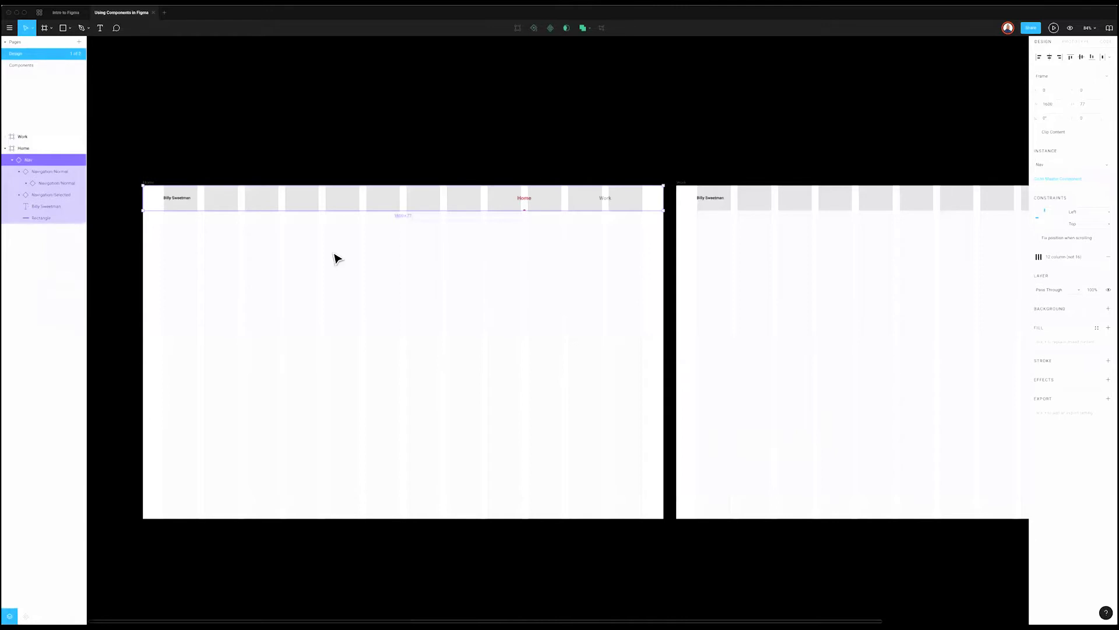
{"action": "left_click", "coordinate": [240, 310]}
{"action": "left_click", "coordinate": [229, 200]}
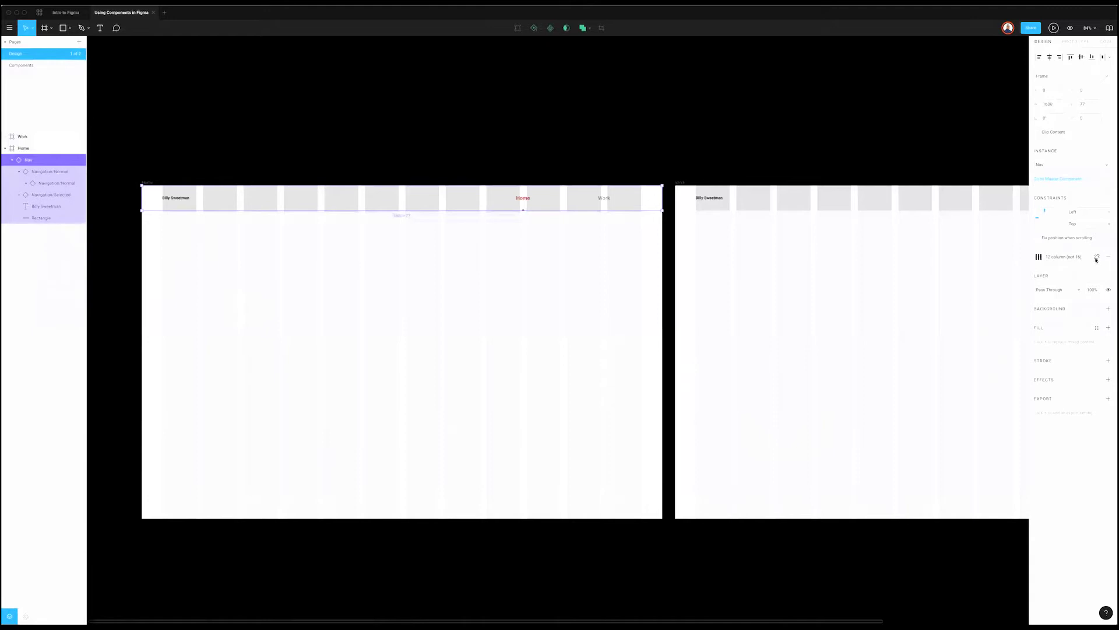
{"action": "left_click", "coordinate": [672, 200]}
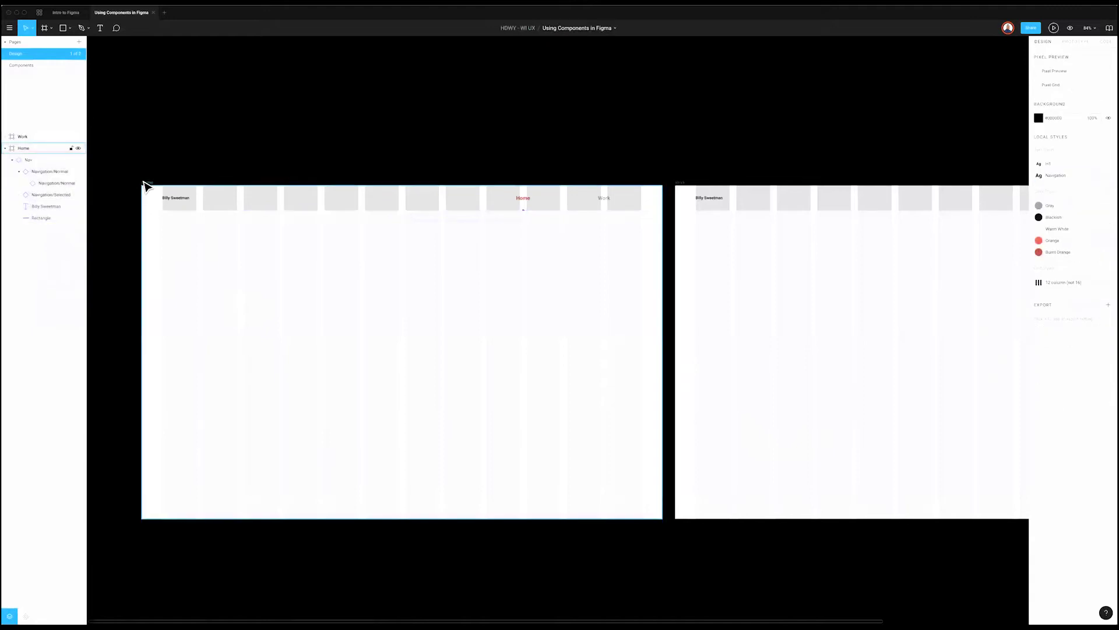
{"action": "scroll", "coordinate": [173, 175], "scroll_direction": "right", "scroll_amount": 2}
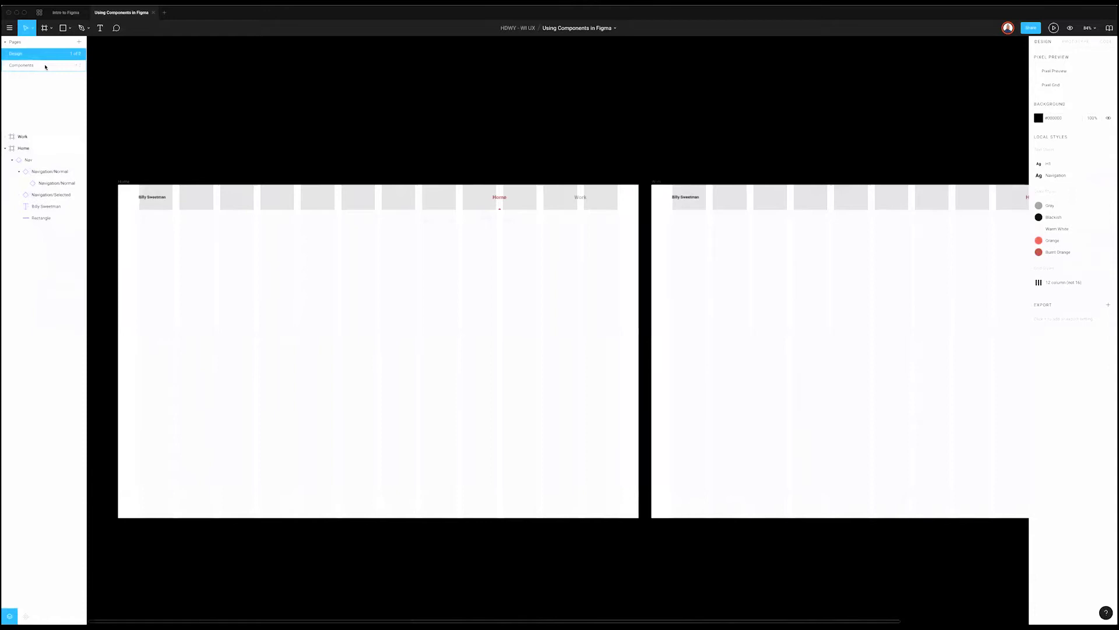
{"action": "key", "text": "ctrl+g"}
{"action": "key", "text": "ctrl+g"}
{"action": "key", "text": "ctrl+g"}
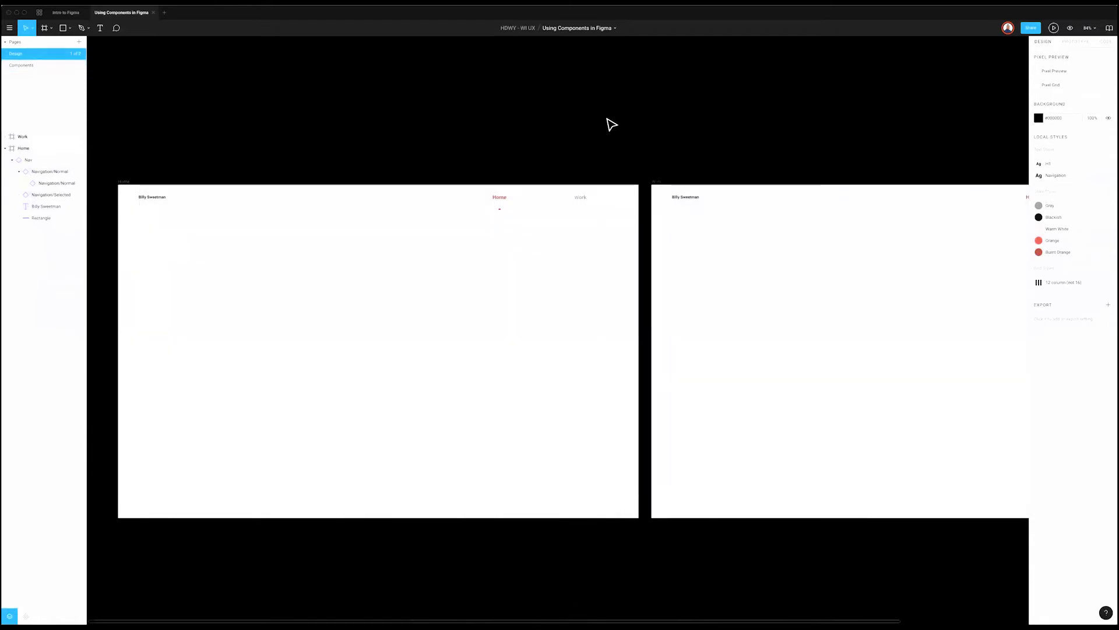
{"action": "scroll", "coordinate": [609, 123], "scroll_direction": "left", "scroll_amount": 6}
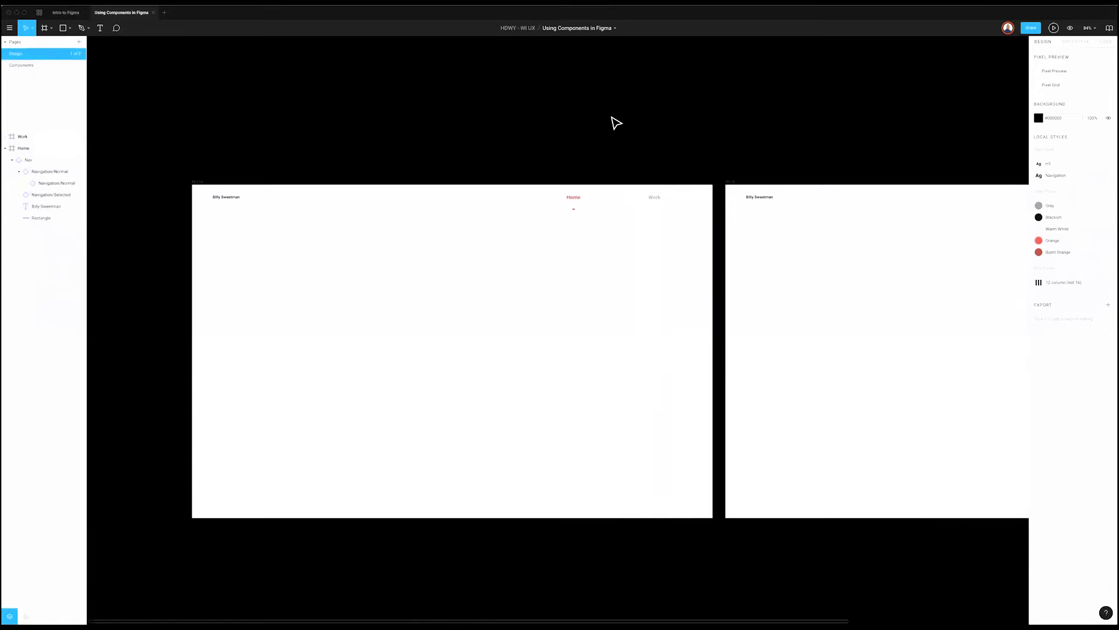
{"action": "scroll", "coordinate": [616, 123], "scroll_direction": "right", "scroll_amount": 1}
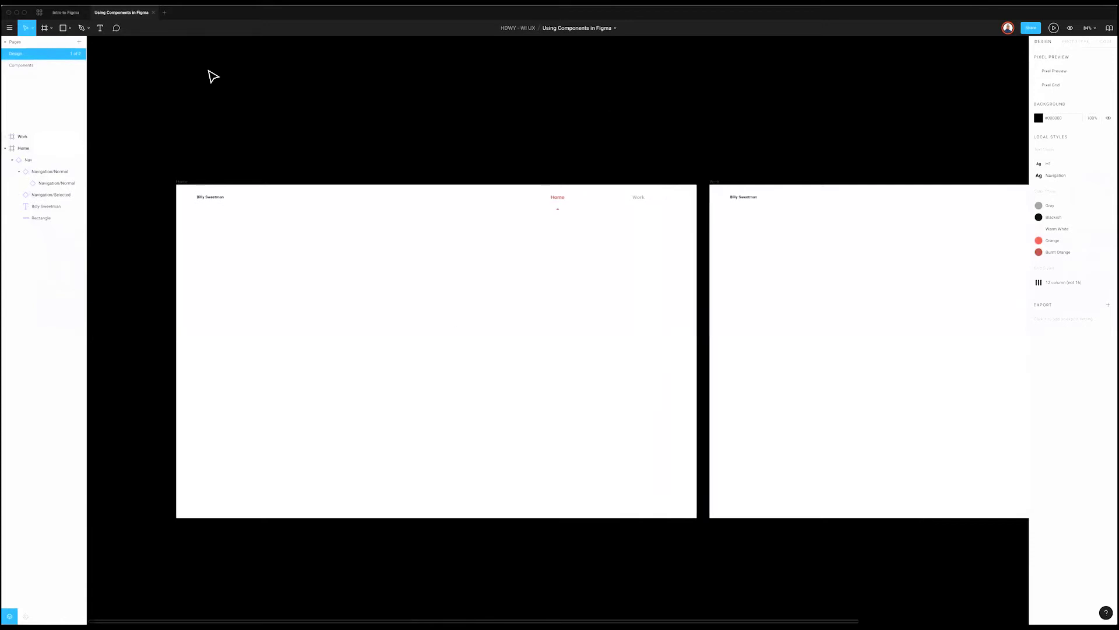
{"action": "left_click", "coordinate": [57, 11]}
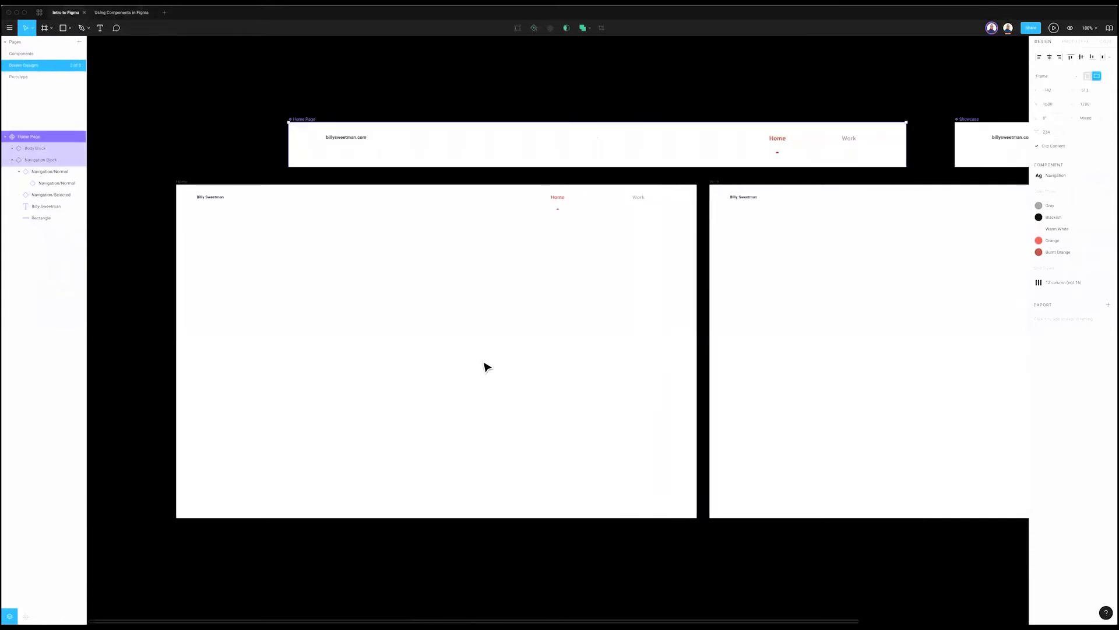
Step: Inspect the reference Billy Sweetman heading and billysweetman.com text, then return to Using Components in Figma
{"action": "left_click", "coordinate": [397, 344]}
{"action": "double_click", "coordinate": [411, 342]}
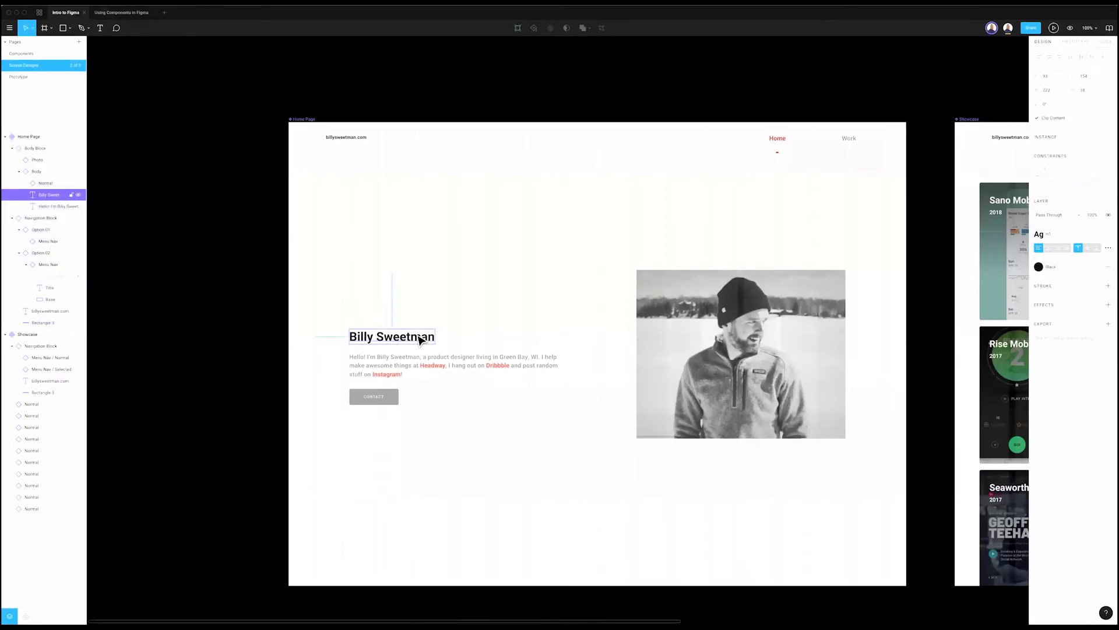
{"action": "left_click", "coordinate": [356, 138]}
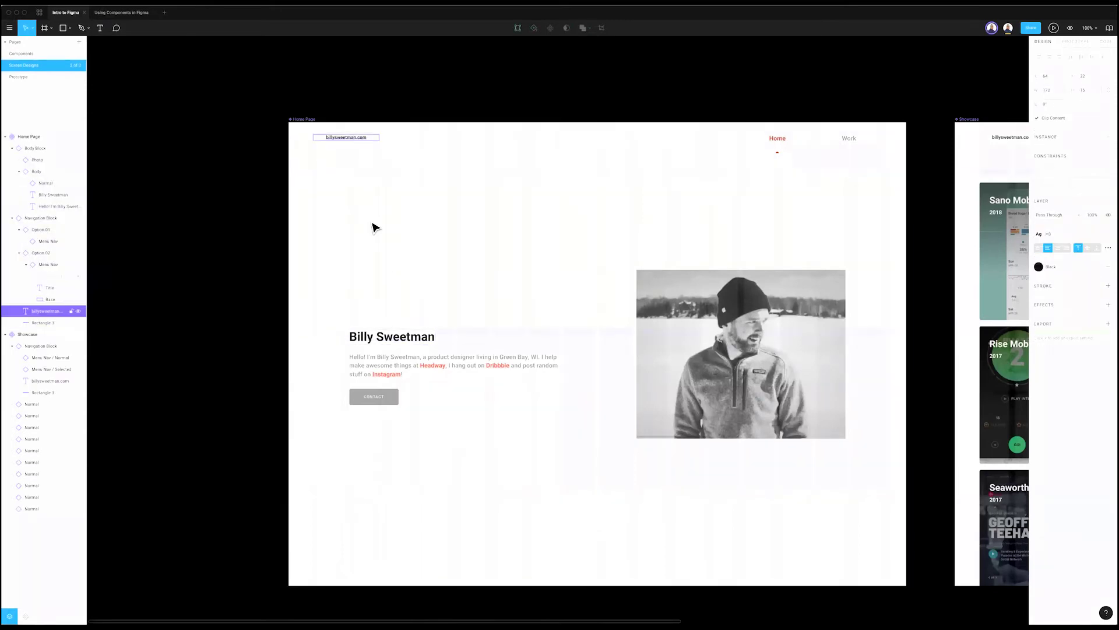
{"action": "left_click", "coordinate": [383, 343]}
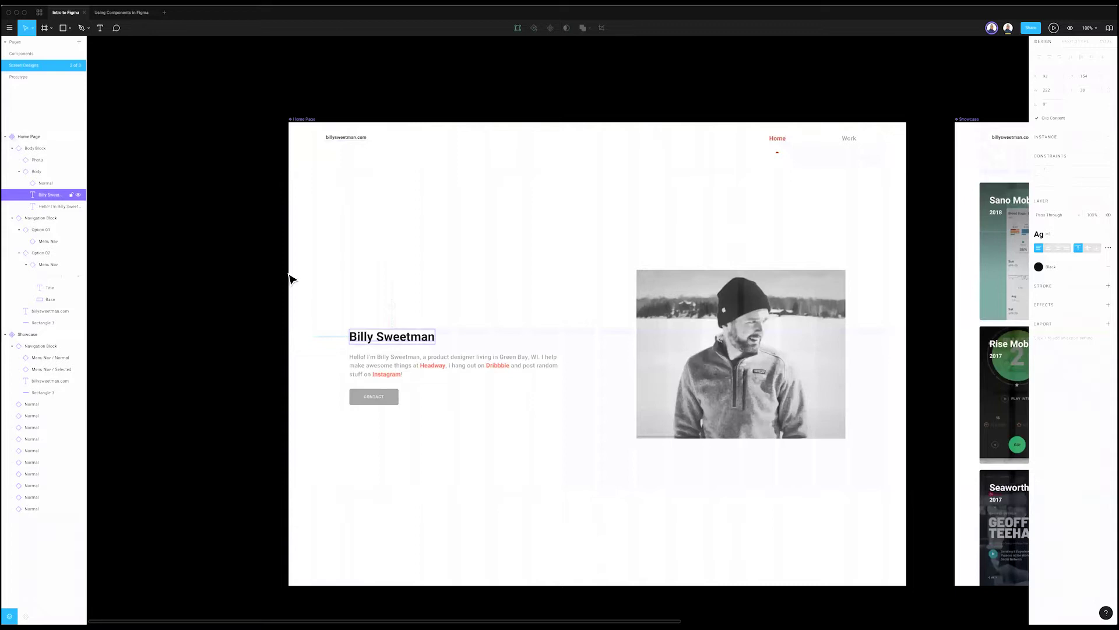
{"action": "left_click", "coordinate": [304, 286]}
{"action": "left_click", "coordinate": [415, 343], "text": "super"}
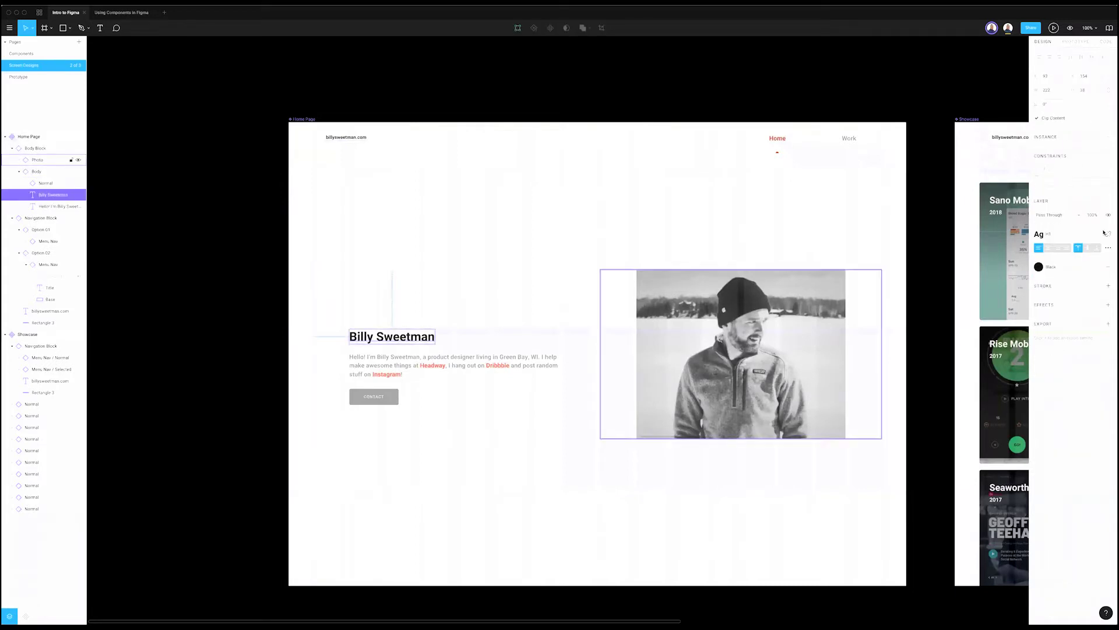
{"action": "left_click", "coordinate": [122, 13]}
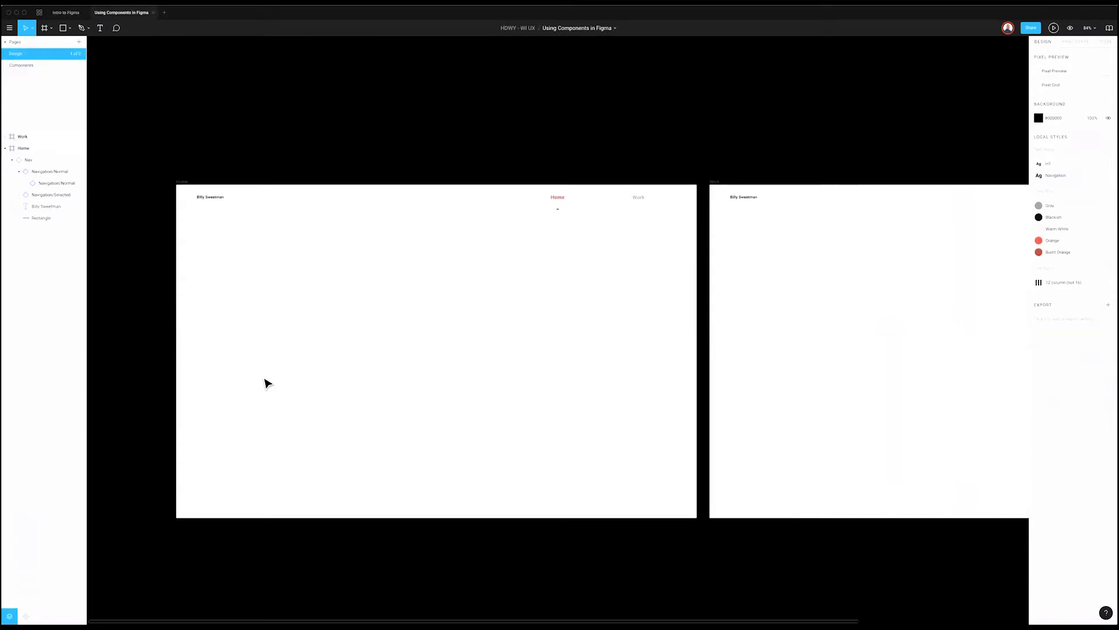
Step: Show the layout grids and add a 'Billy Sweetman' text box in the Home frame
{"action": "key", "text": "ctrl+g"}
{"action": "key", "text": "t"}
{"action": "left_click", "coordinate": [245, 344]}
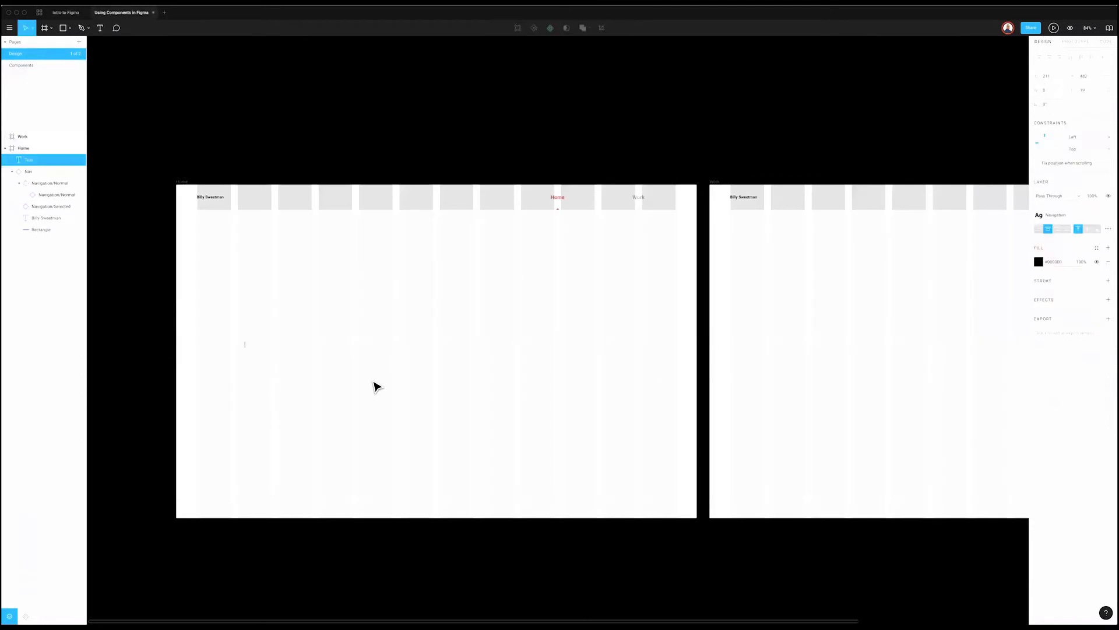
{"action": "type", "text": "Billy Sweetman"}
{"action": "key", "text": "Escape"}
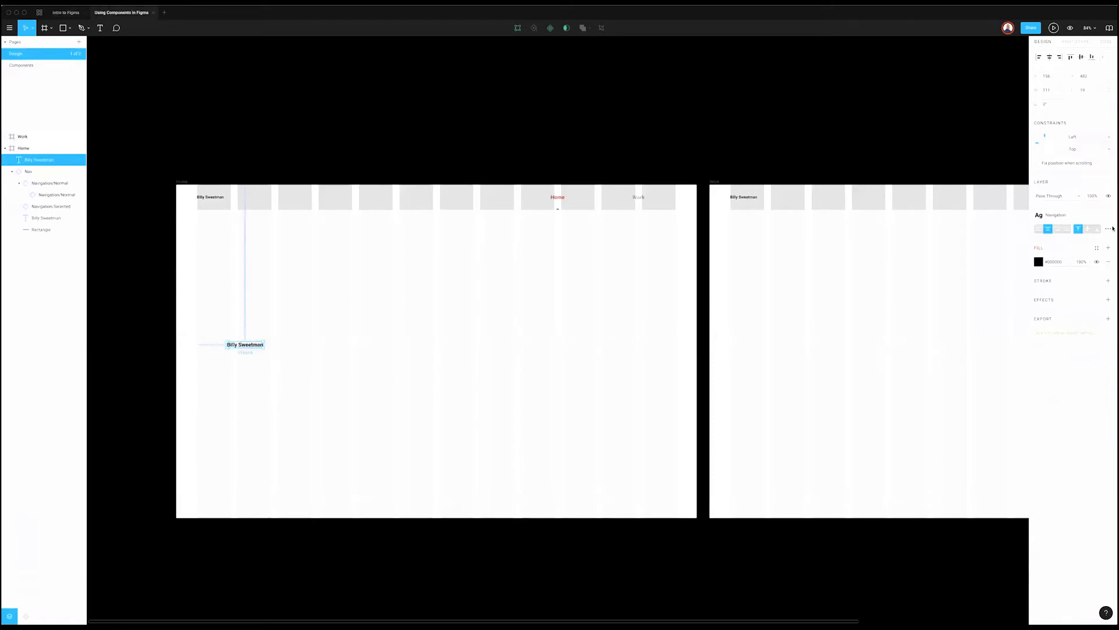
{"action": "left_click", "coordinate": [242, 362]}
{"action": "left_click", "coordinate": [240, 346]}
{"action": "scroll", "coordinate": [285, 422], "scroll_direction": "right", "scroll_amount": 1}
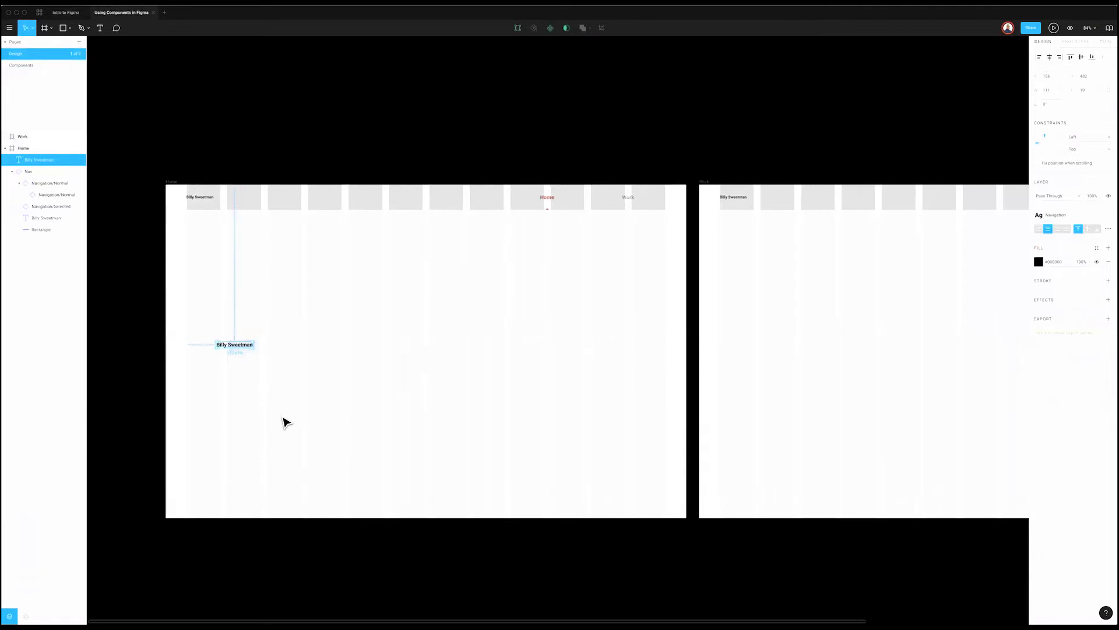
{"action": "scroll", "coordinate": [286, 422], "scroll_direction": "right", "scroll_amount": 3}
{"action": "scroll", "coordinate": [841, 265], "scroll_direction": "left", "scroll_amount": 1}
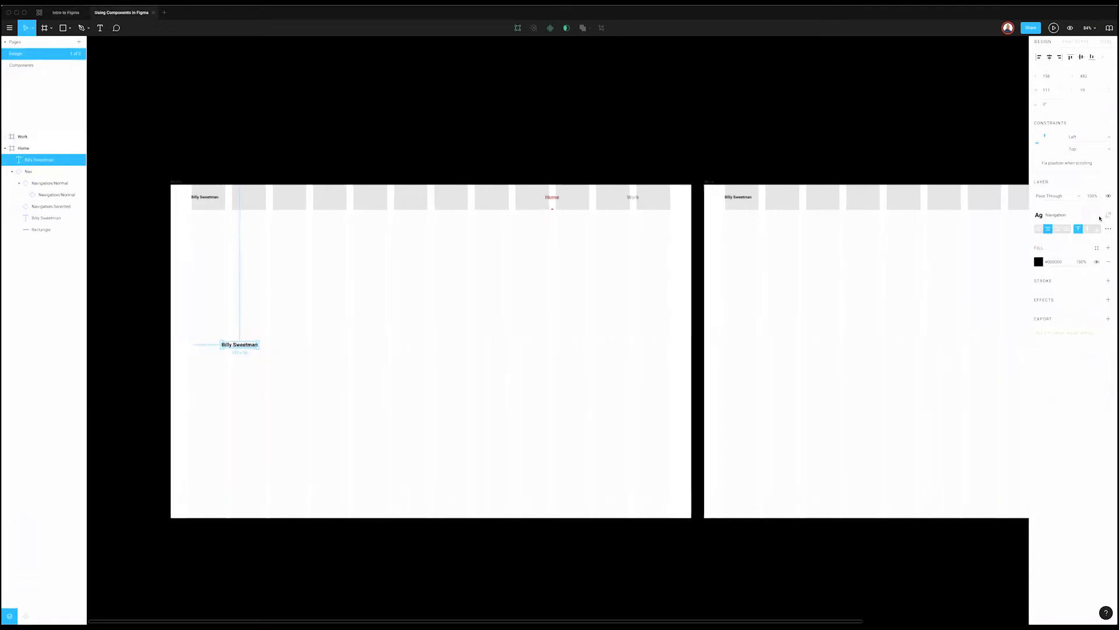
Step: Detach the Navigation style and save the text's styling as a new 'Hero' text style
{"action": "left_click", "coordinate": [1107, 215]}
{"action": "left_click", "coordinate": [1107, 216]}
{"action": "left_click", "coordinate": [1104, 232]}
{"action": "type", "text": "Hero"}
{"action": "key", "text": "Return"}
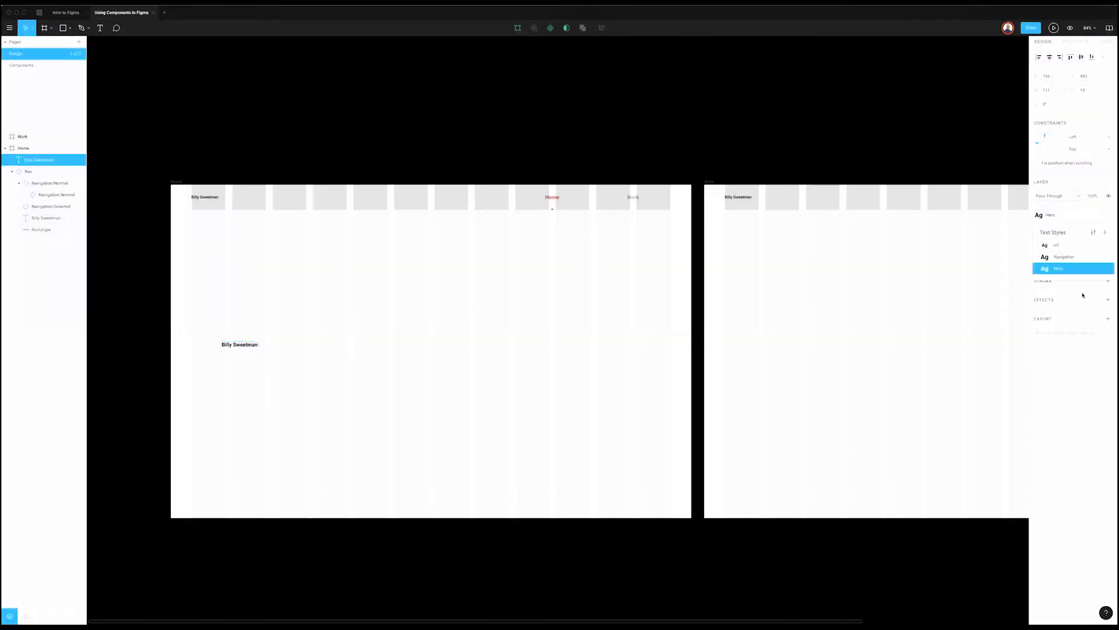
{"action": "left_click", "coordinate": [1083, 295]}
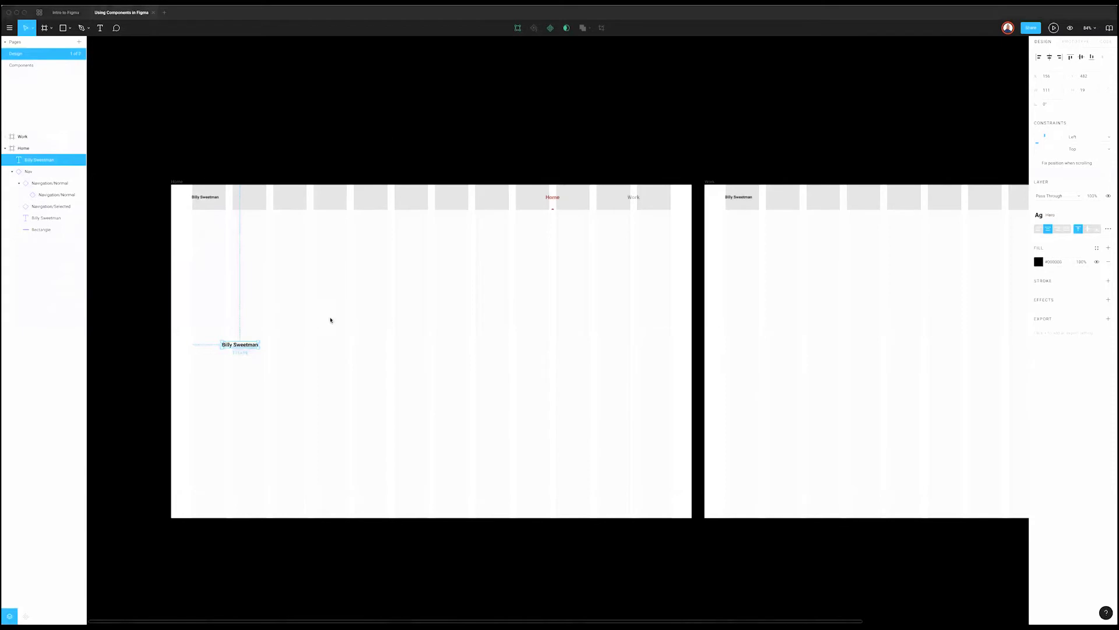
{"action": "left_click", "coordinate": [1079, 214]}
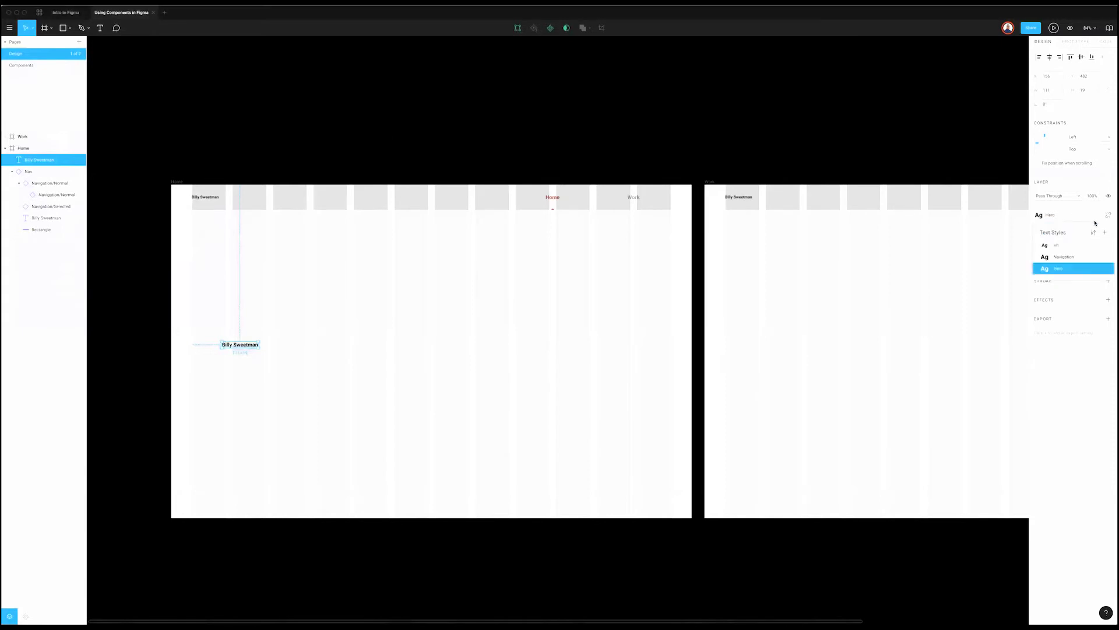
{"action": "left_click", "coordinate": [1095, 233]}
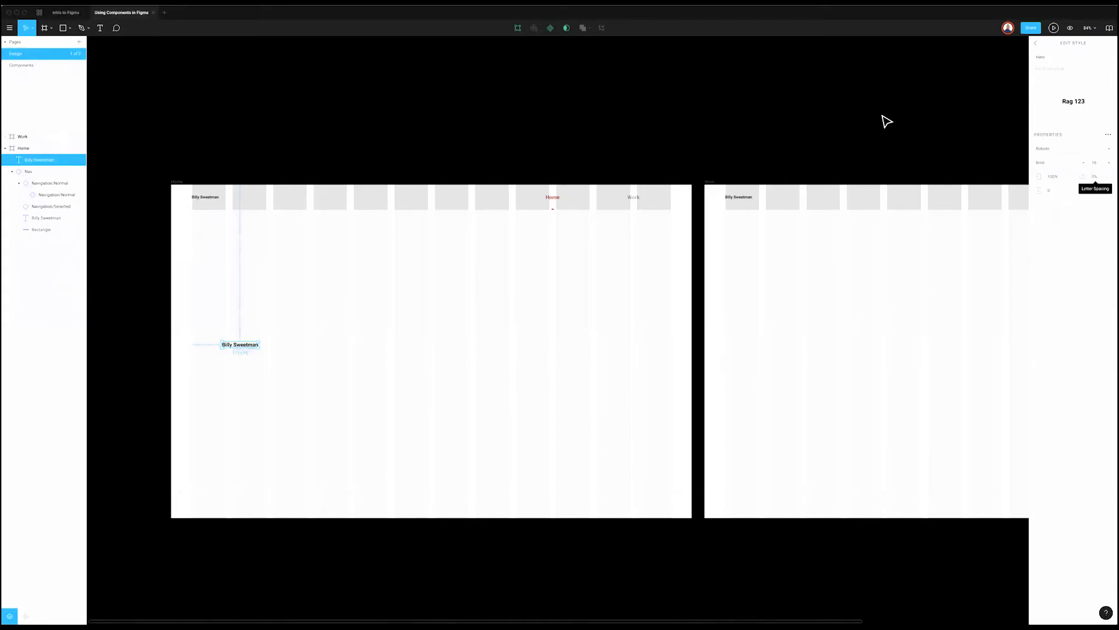
{"action": "left_click", "coordinate": [319, 360]}
{"action": "left_click_drag", "start_coordinate": [246, 347], "coordinate": [261, 386]}
{"action": "left_click", "coordinate": [1108, 215]}
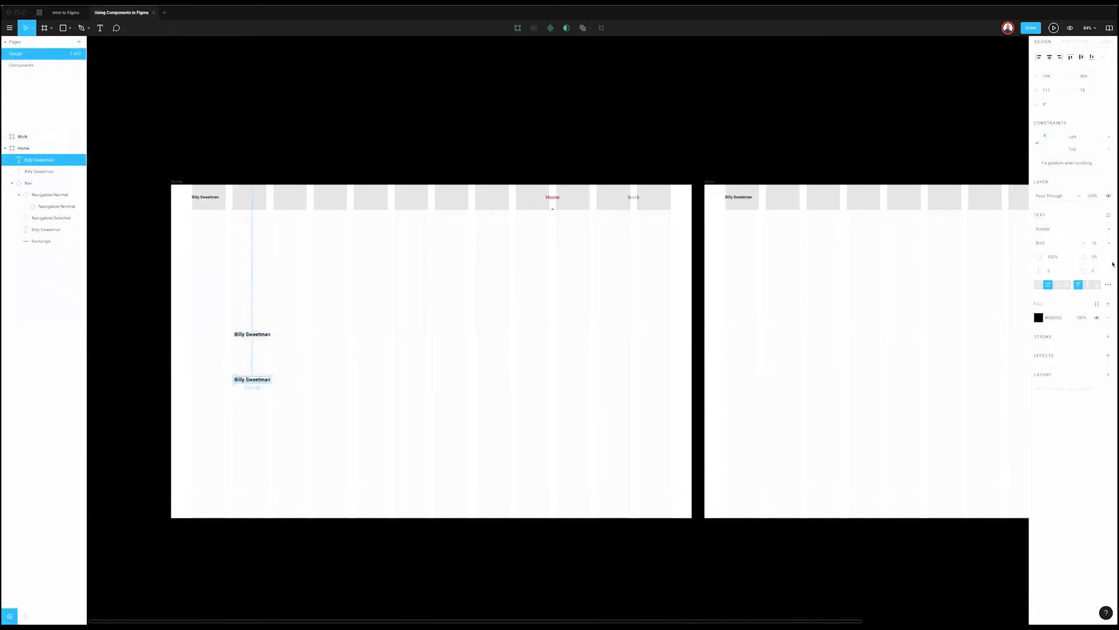
{"action": "left_click", "coordinate": [1109, 243]}
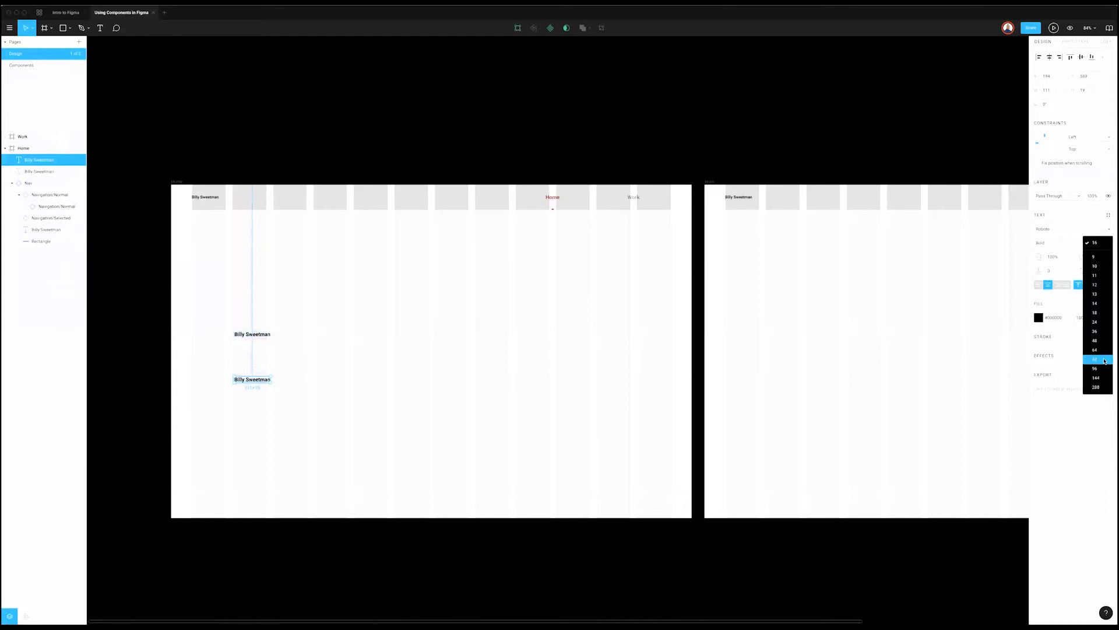
{"action": "left_click", "coordinate": [1096, 360]}
{"action": "left_click_drag", "start_coordinate": [190, 395], "coordinate": [245, 380]}
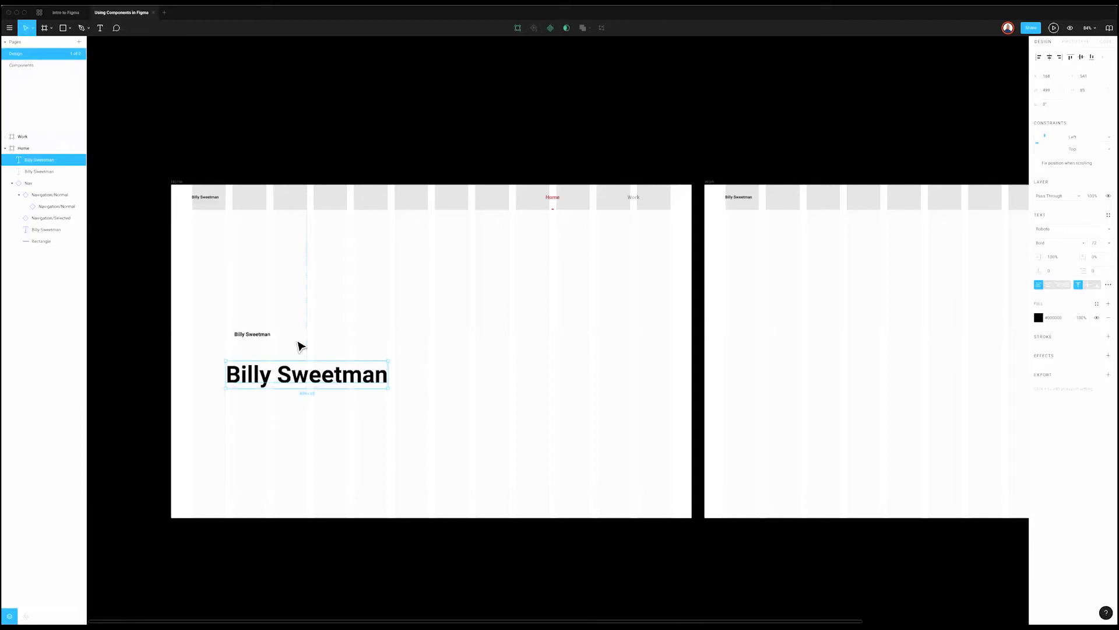
{"action": "key", "text": "Delete"}
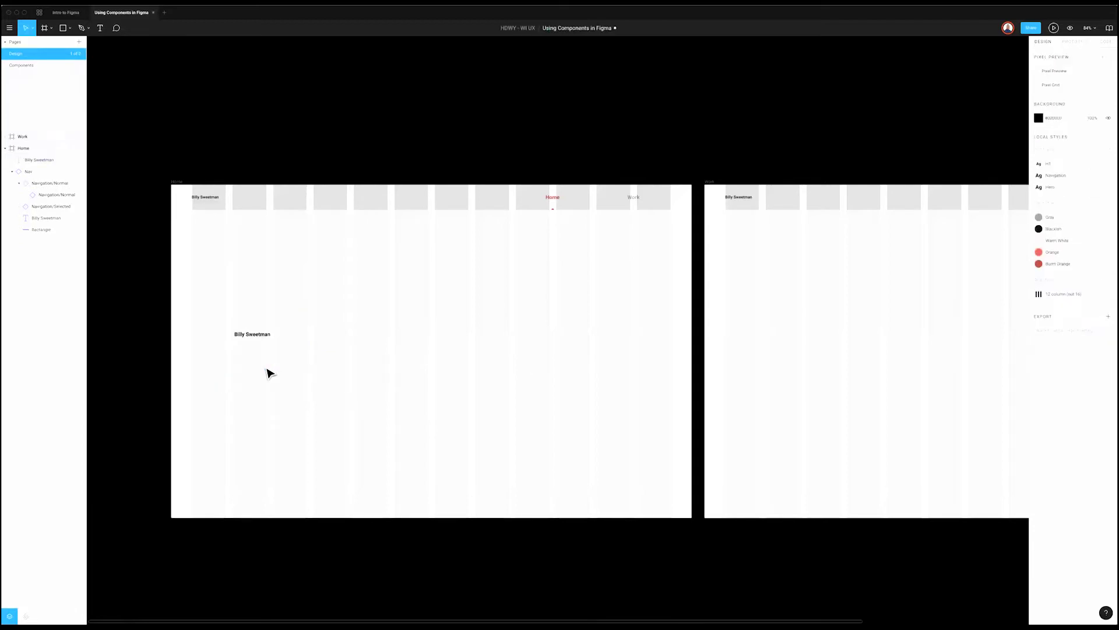
Step: Edit the Hero text style to font size 32 and give the heading a dark colour style fill
{"action": "left_click", "coordinate": [251, 334]}
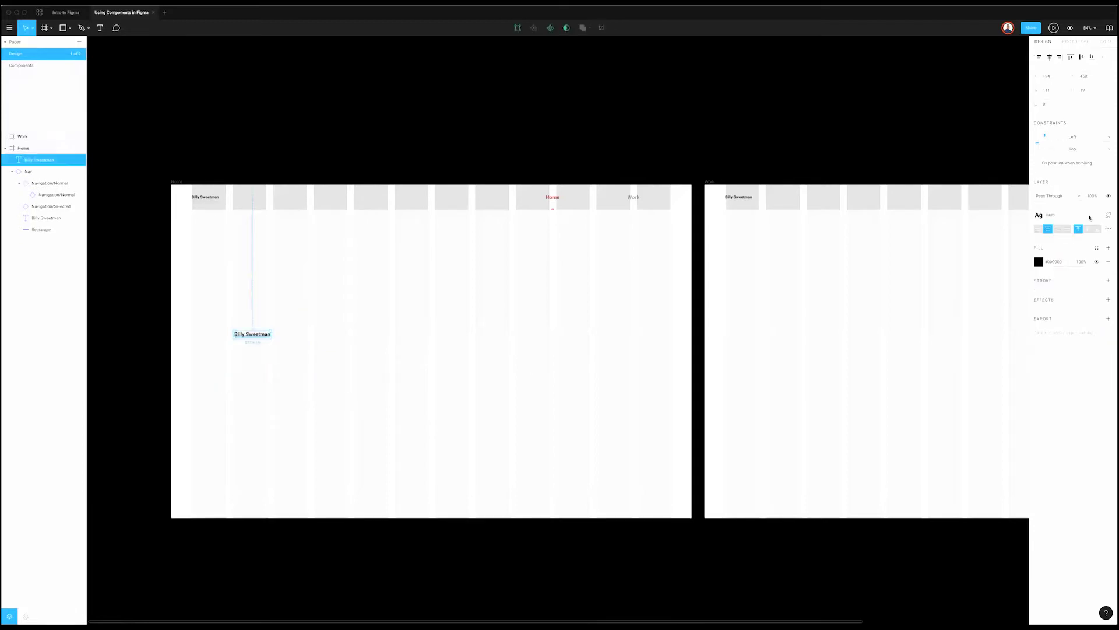
{"action": "right_click", "coordinate": [1095, 233]}
{"action": "left_click", "coordinate": [1090, 268]}
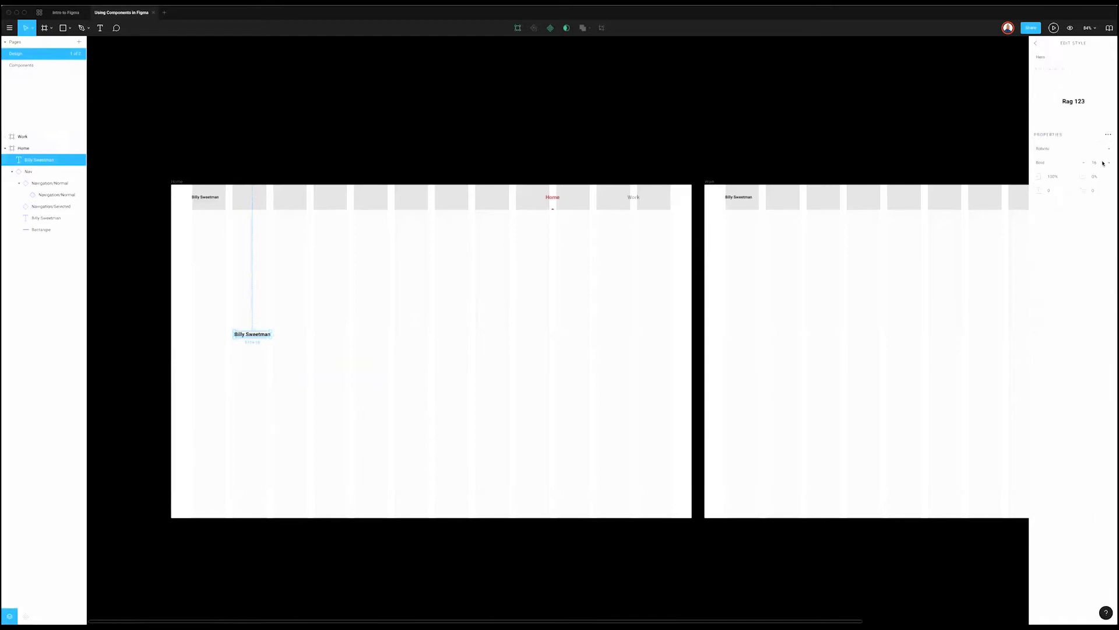
{"action": "left_click", "coordinate": [1109, 162]}
{"action": "left_click", "coordinate": [1096, 244]}
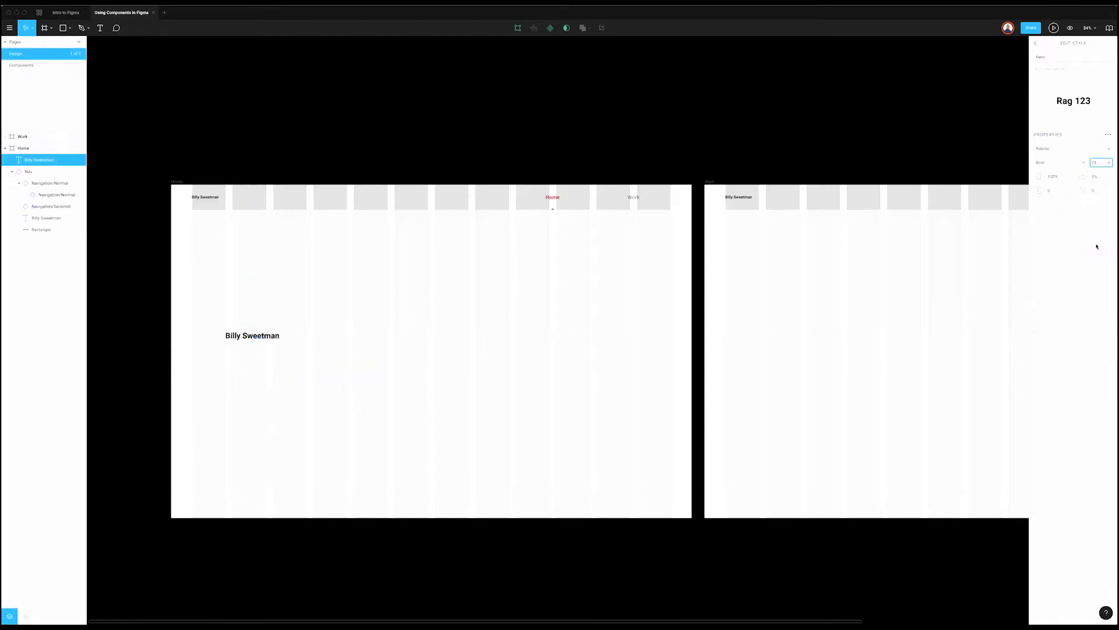
{"action": "left_click", "coordinate": [1098, 163]}
{"action": "type", "text": "32"}
{"action": "key", "text": "Return"}
{"action": "left_click", "coordinate": [1036, 44]}
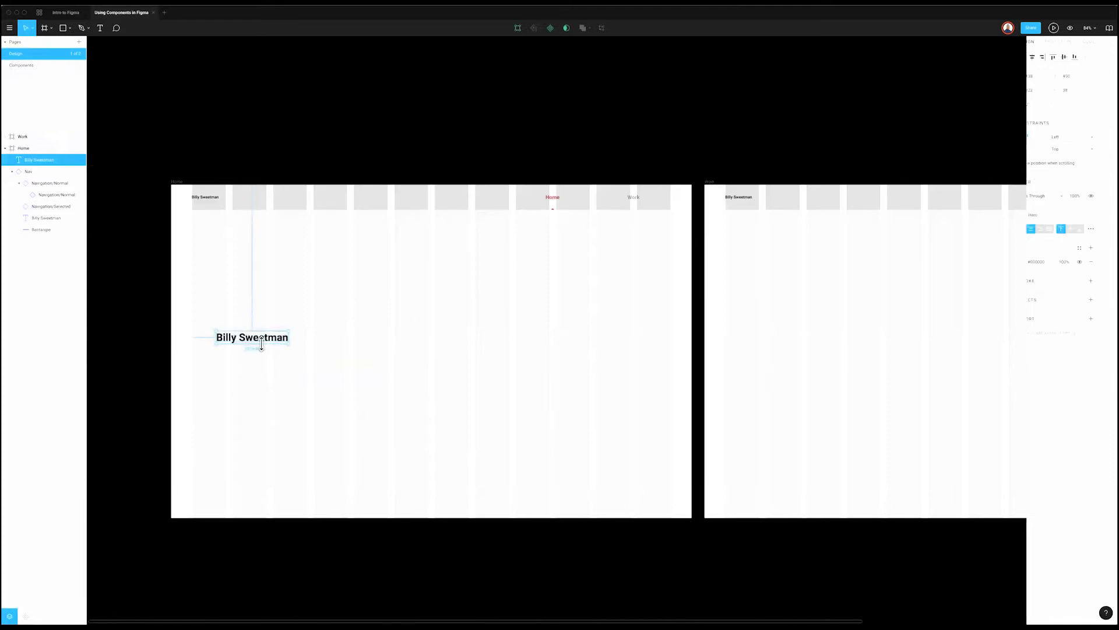
{"action": "left_click", "coordinate": [1098, 248]}
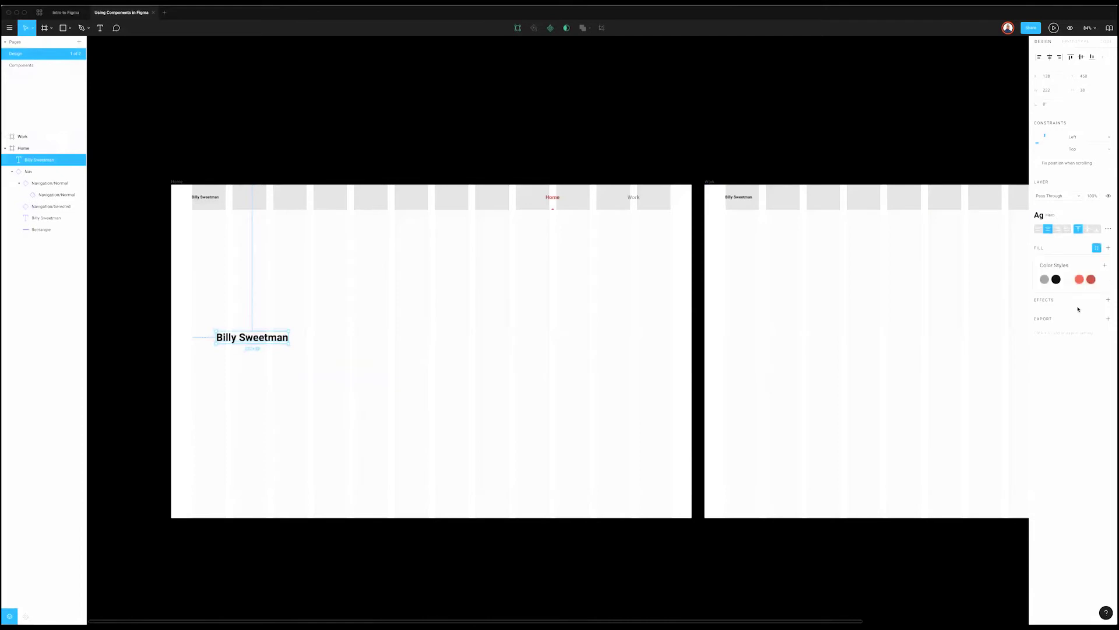
{"action": "left_click", "coordinate": [574, 313]}
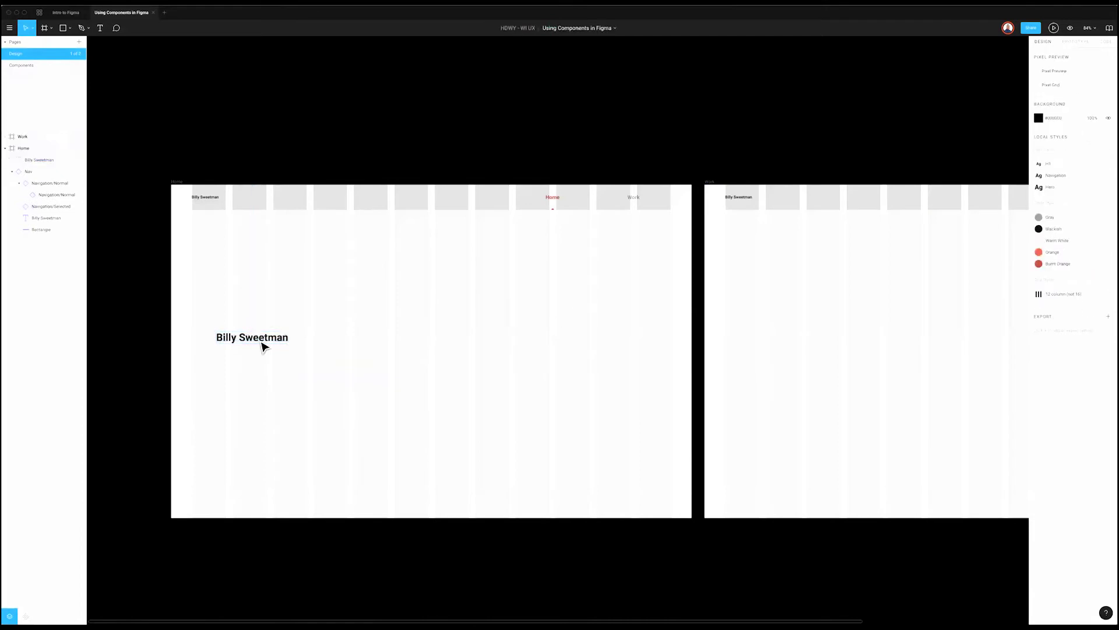
Step: Nudge the heading up, then paste the Hello intro paragraph and place it beneath the heading
{"action": "left_click_drag", "start_coordinate": [275, 336], "coordinate": [268, 321]}
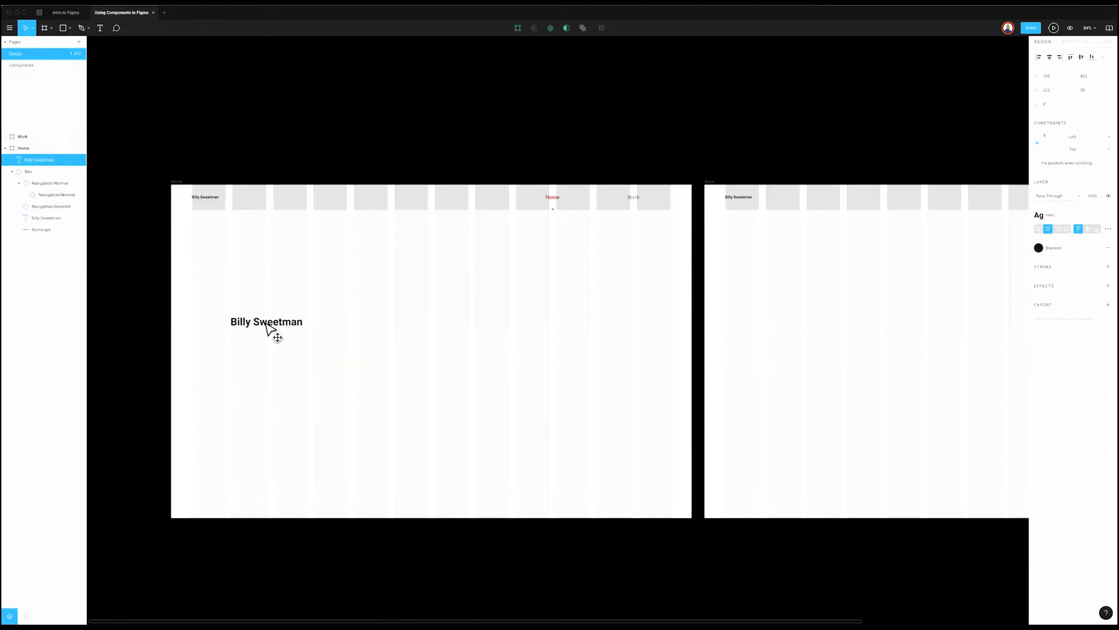
{"action": "left_click", "coordinate": [257, 379]}
{"action": "scroll", "coordinate": [256, 378], "scroll_direction": "down", "scroll_amount": 3}
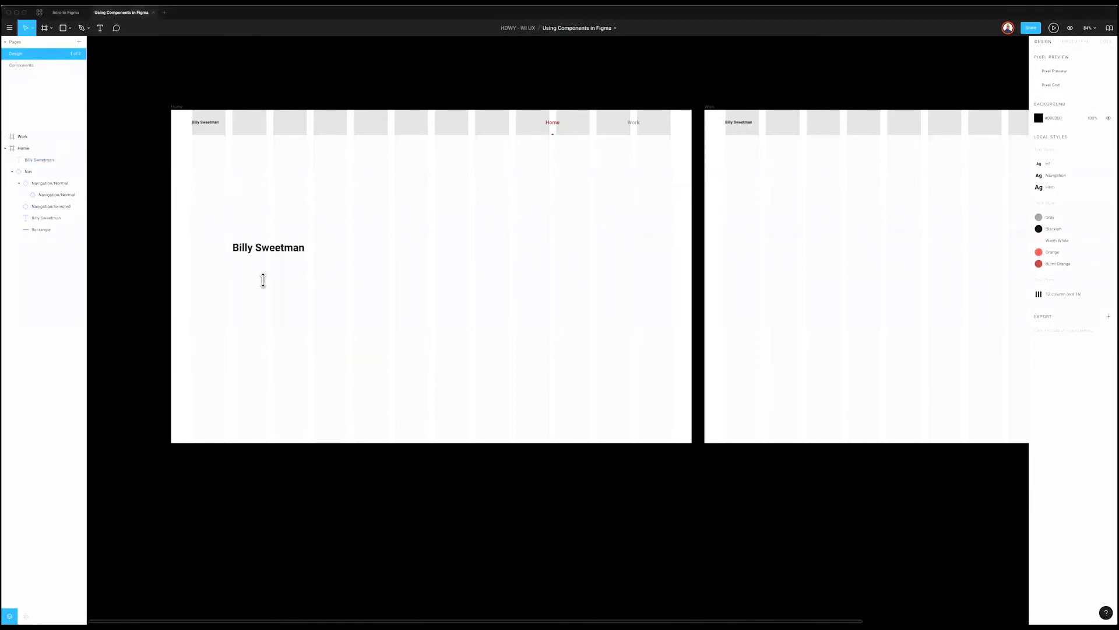
{"action": "key", "text": "ctrl+v"}
{"action": "left_click_drag", "start_coordinate": [558, 332], "coordinate": [324, 285]}
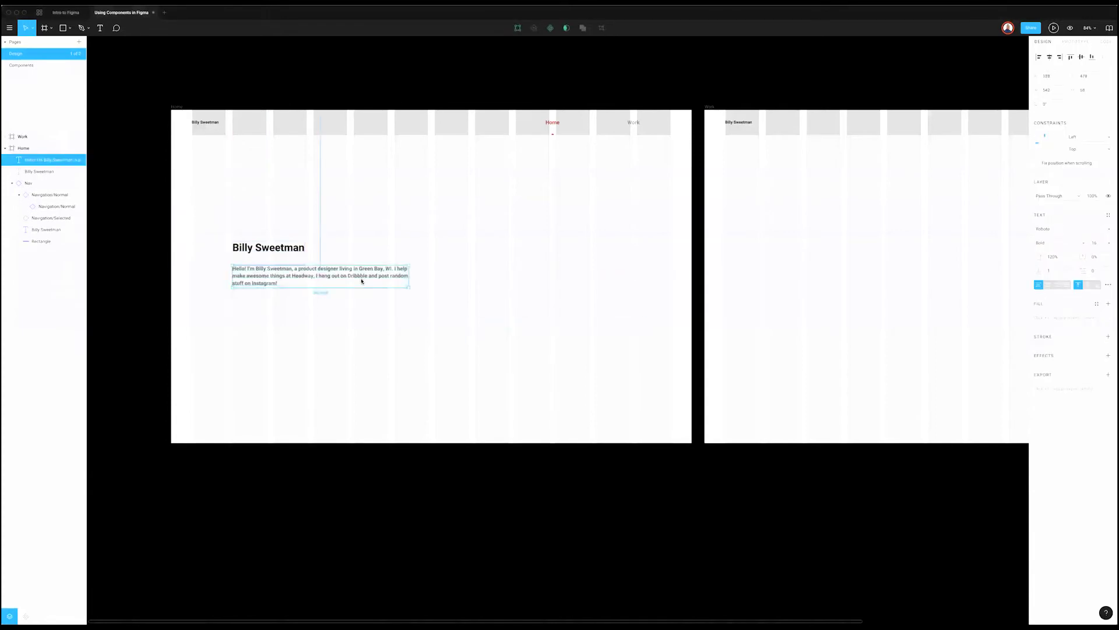
Step: Save the intro paragraph's styling as a new 'Body' text style
{"action": "left_click", "coordinate": [1107, 215]}
{"action": "left_click", "coordinate": [1106, 233]}
{"action": "type", "text": "B"}
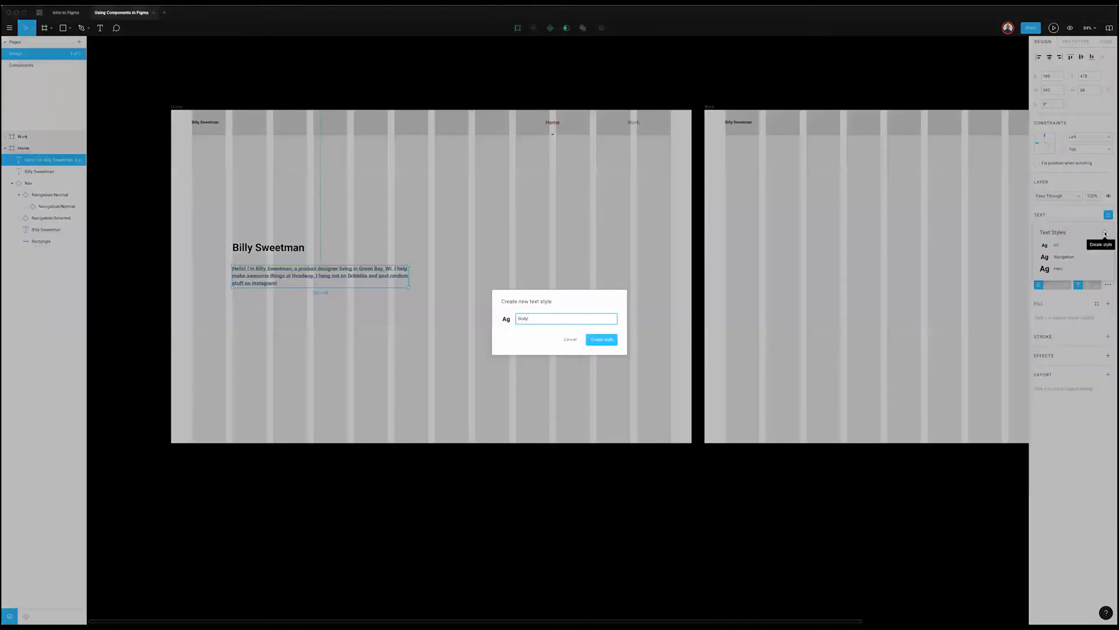
{"action": "type", "text": "ody"}
{"action": "key", "text": "Return"}
{"action": "scroll", "coordinate": [309, 292], "scroll_direction": "right", "scroll_amount": 2}
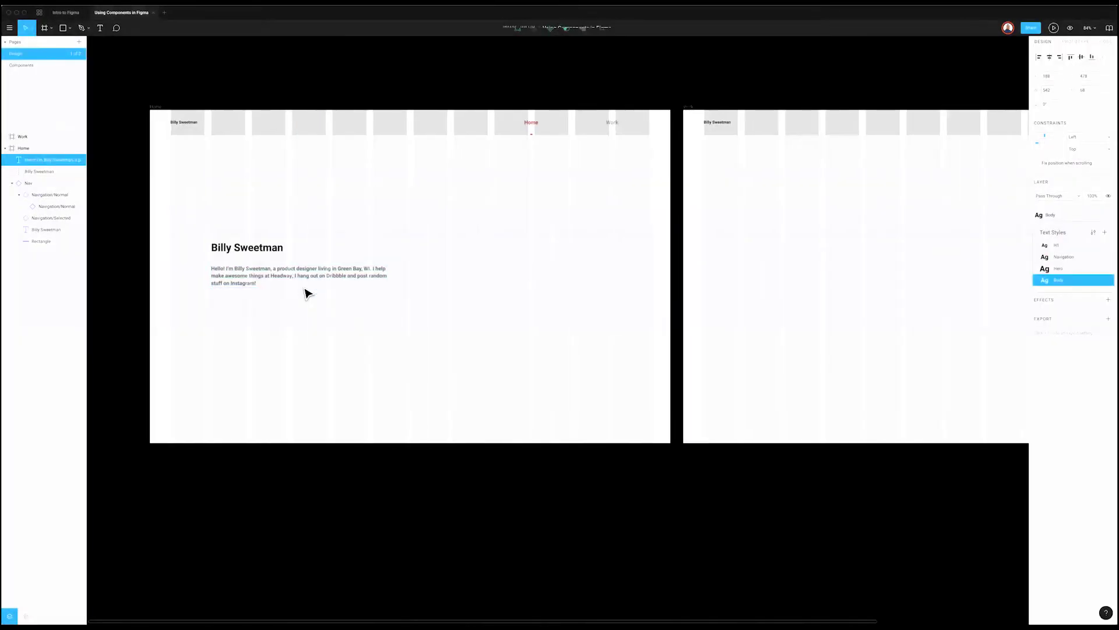
{"action": "left_click", "coordinate": [309, 292]}
Step: Drag the intro paragraph's edge to make it slightly wider
{"action": "left_click", "coordinate": [375, 285]}
{"action": "left_click_drag", "start_coordinate": [394, 274], "coordinate": [365, 277]}
{"action": "scroll", "coordinate": [335, 323], "scroll_direction": "up", "scroll_amount": 3}
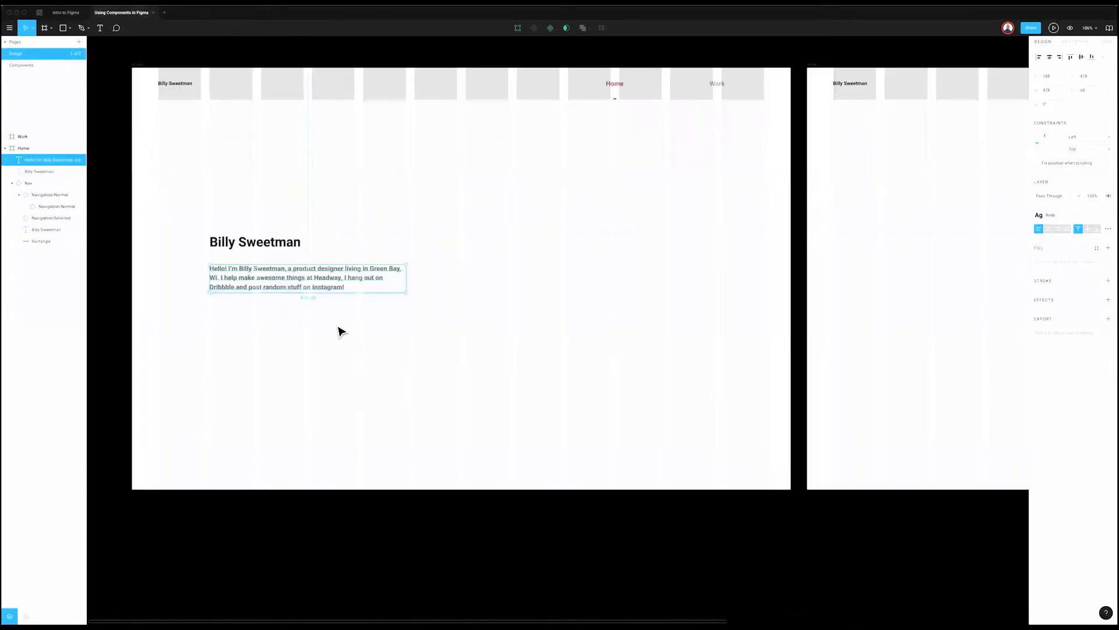
Step: Colour Headway in the intro paragraph with Burnt Orange, then undo the change
{"action": "double_click", "coordinate": [295, 278]}
{"action": "double_click", "coordinate": [339, 278]}
{"action": "left_click_drag", "start_coordinate": [342, 278], "coordinate": [316, 279]}
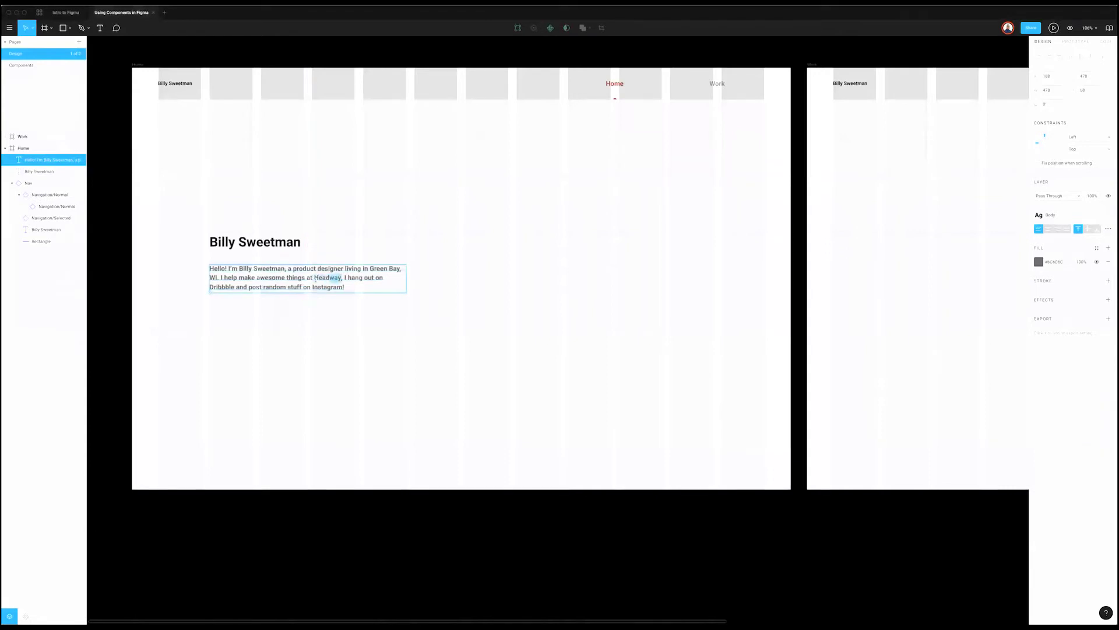
{"action": "left_click", "coordinate": [1098, 247]}
{"action": "left_click", "coordinate": [1042, 277]}
{"action": "left_click", "coordinate": [389, 322]}
{"action": "left_click", "coordinate": [393, 285]}
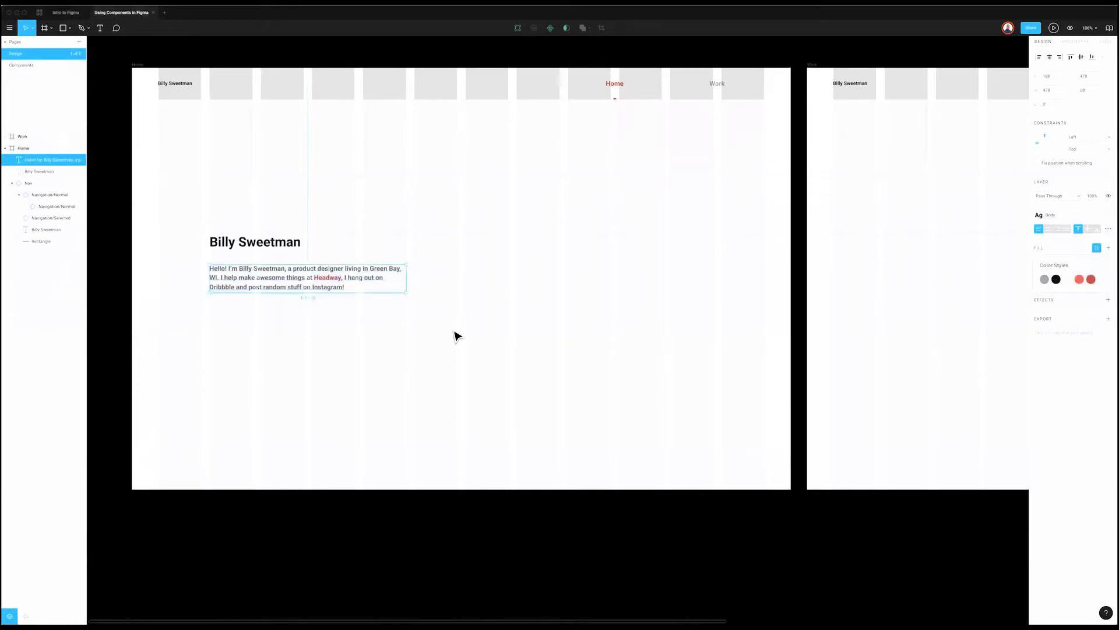
{"action": "key", "text": "ctrl+z"}
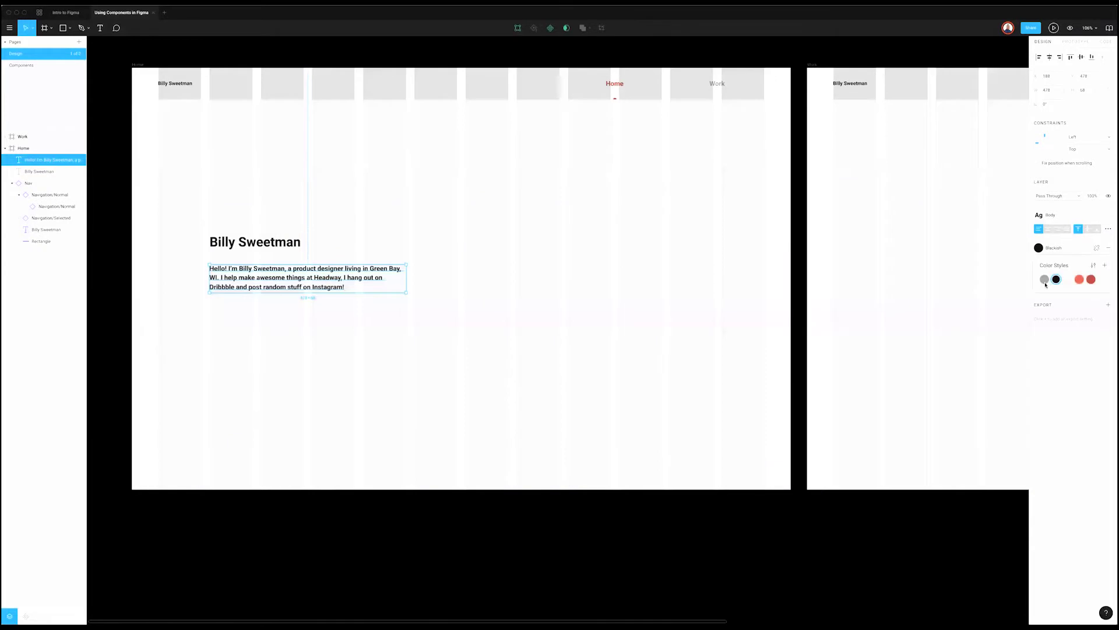
Step: Reselect the word Headway and apply the Burnt Orange colour style to it again
{"action": "left_click", "coordinate": [288, 280], "text": "shift"}
{"action": "left_click", "coordinate": [288, 280]}
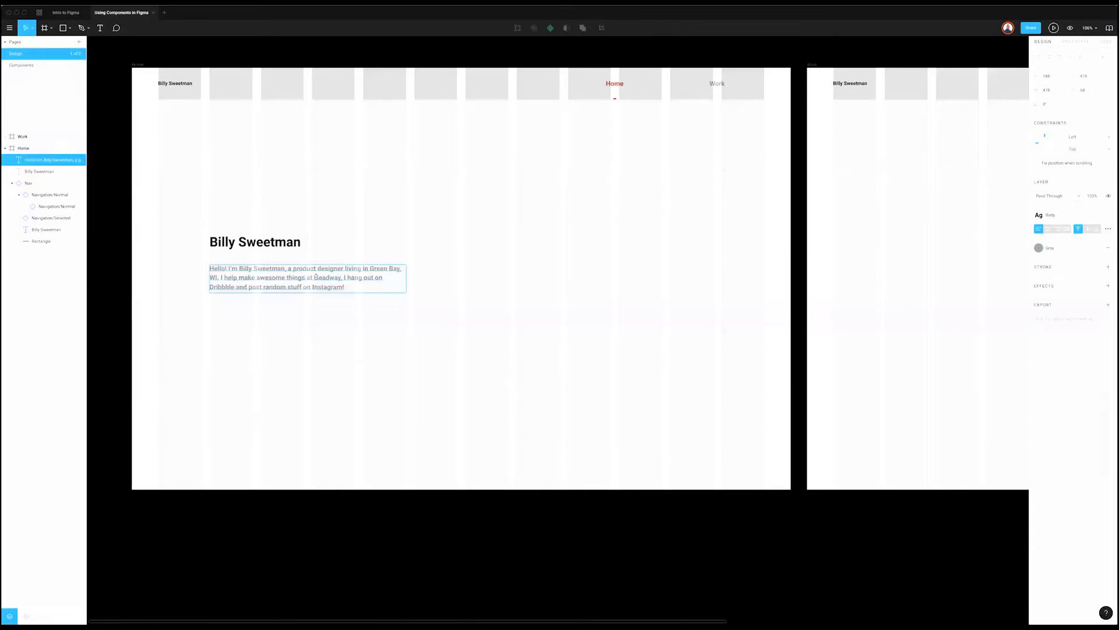
{"action": "double_click", "coordinate": [337, 276]}
{"action": "left_click", "coordinate": [1096, 248]}
{"action": "left_click", "coordinate": [1091, 280]}
{"action": "key", "text": "Escape"}
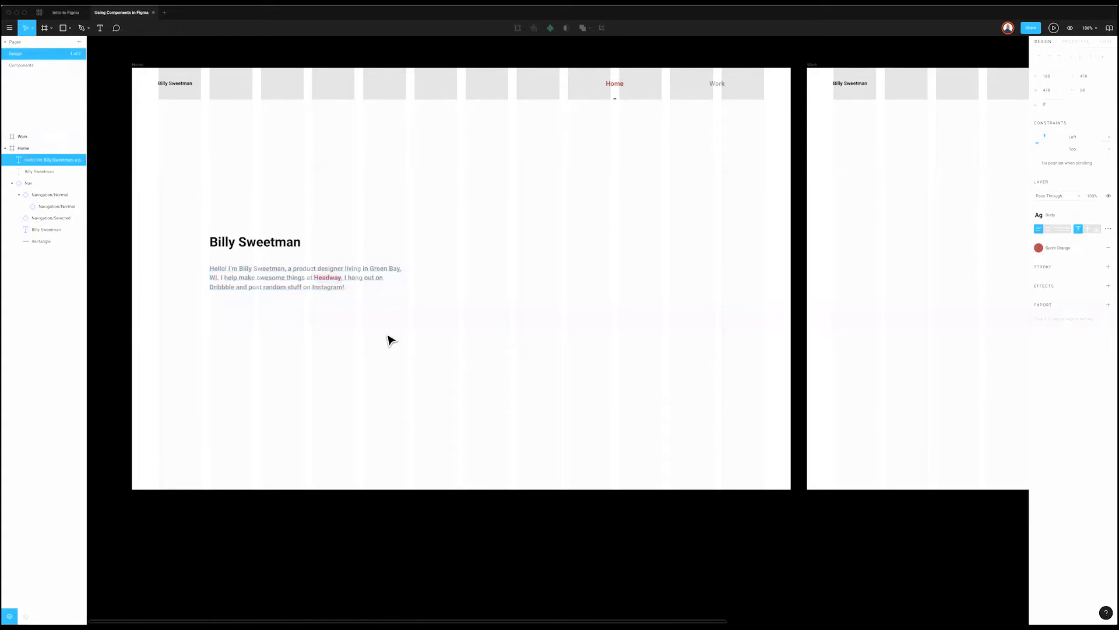
{"action": "key", "text": "ctrl+z"}
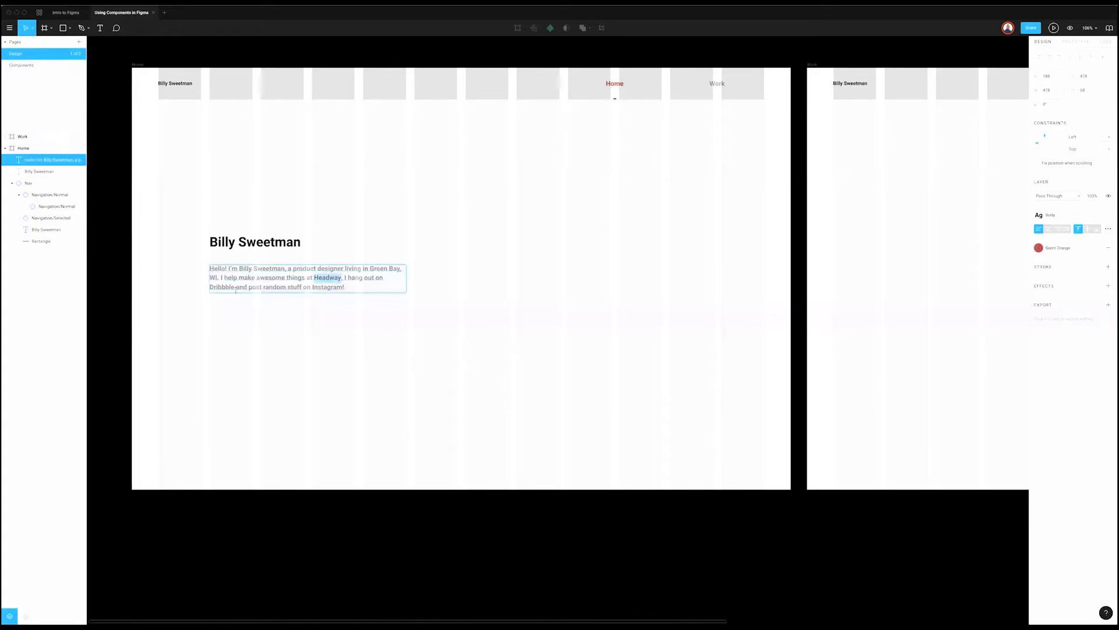
Step: Give the word Dribbble the Burnt Orange colour style
{"action": "double_click", "coordinate": [223, 288]}
{"action": "left_click", "coordinate": [1097, 248]}
{"action": "left_click", "coordinate": [1091, 280]}
{"action": "key", "text": "Escape"}
Step: Colour Instagram Burnt Orange, then reselect Headway to check its colour
{"action": "left_click_drag", "start_coordinate": [312, 287], "coordinate": [342, 288]}
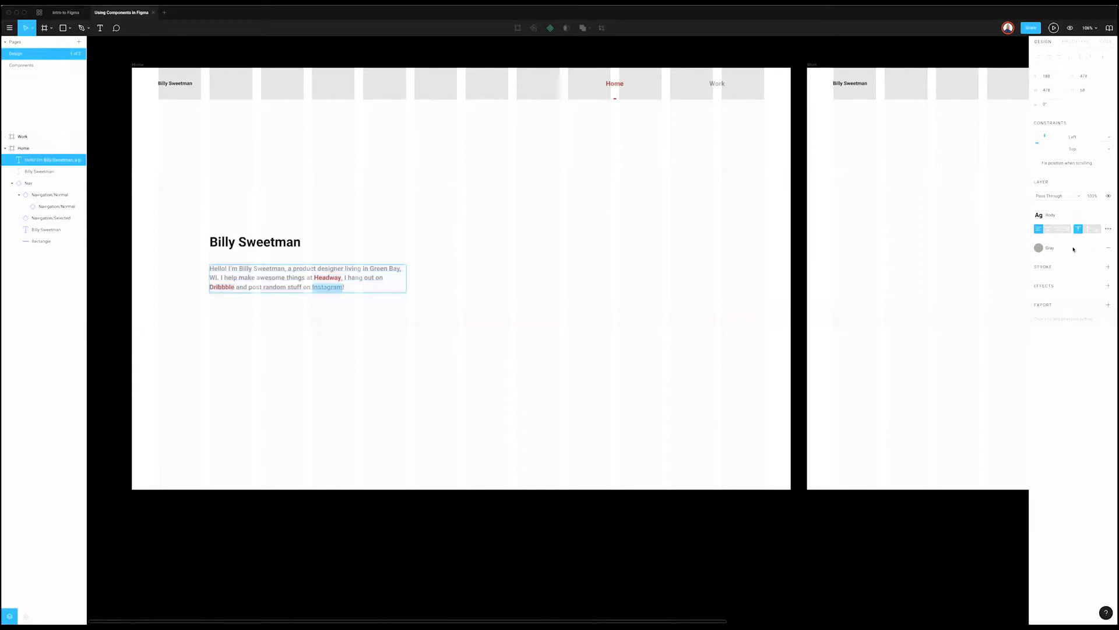
{"action": "left_click", "coordinate": [1097, 248]}
{"action": "left_click", "coordinate": [1079, 279]}
{"action": "key", "text": "Escape"}
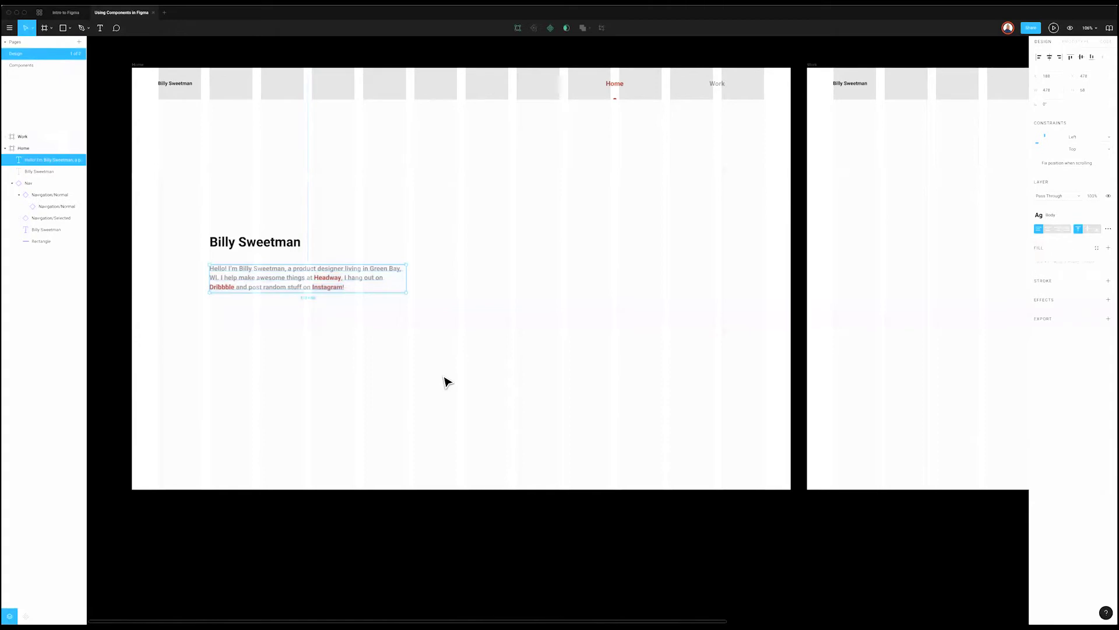
{"action": "left_click", "coordinate": [450, 382]}
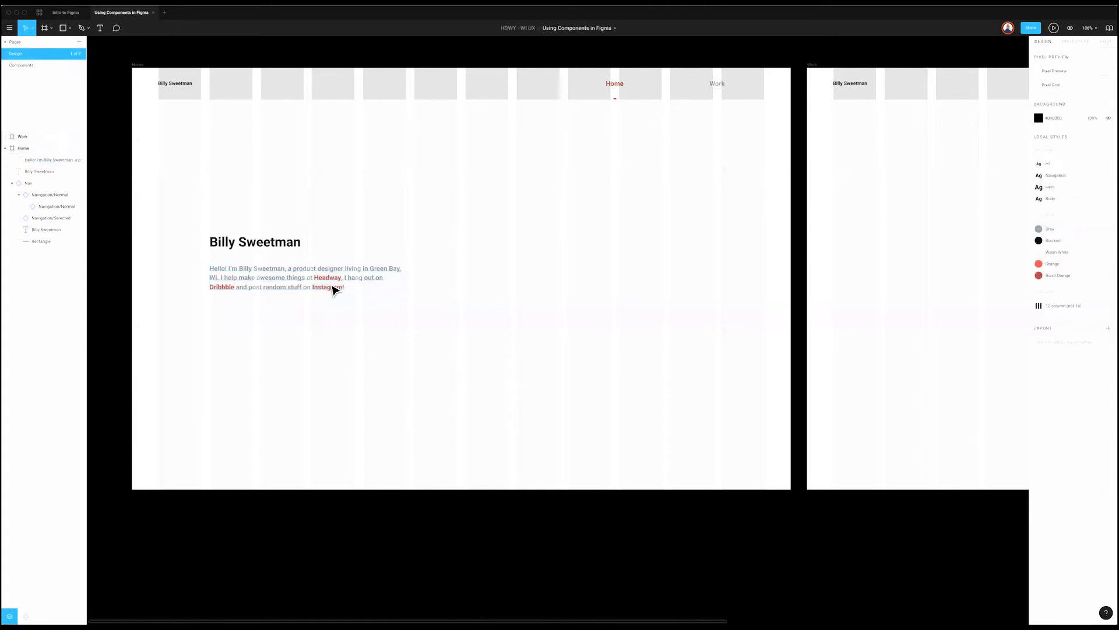
{"action": "double_click", "coordinate": [330, 278]}
{"action": "left_click_drag", "start_coordinate": [342, 278], "coordinate": [315, 278]}
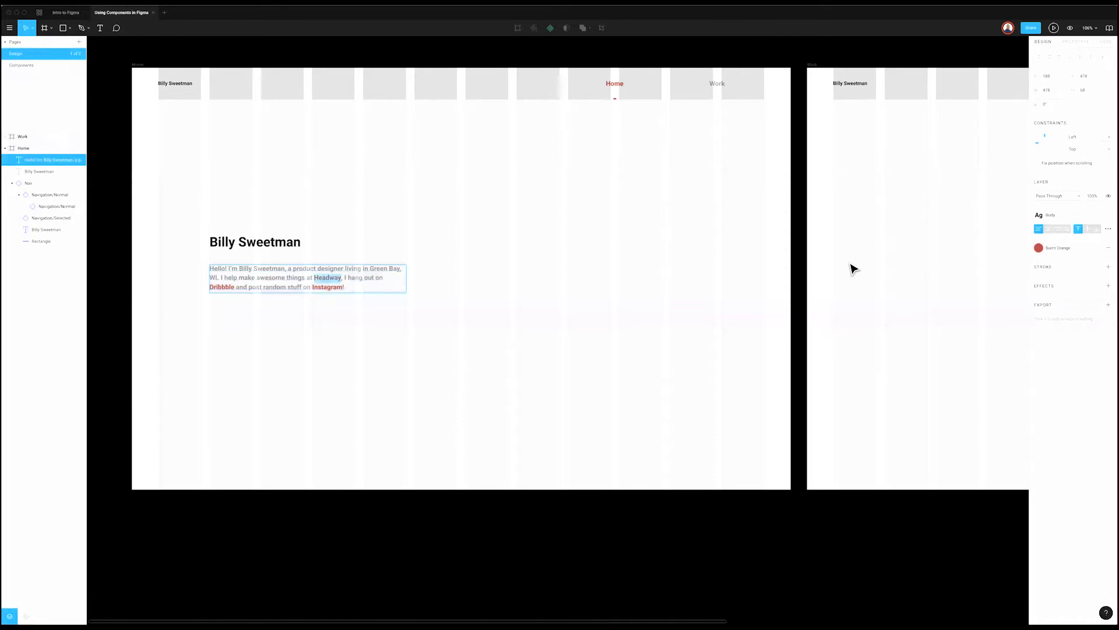
{"action": "key", "text": "Escape"}
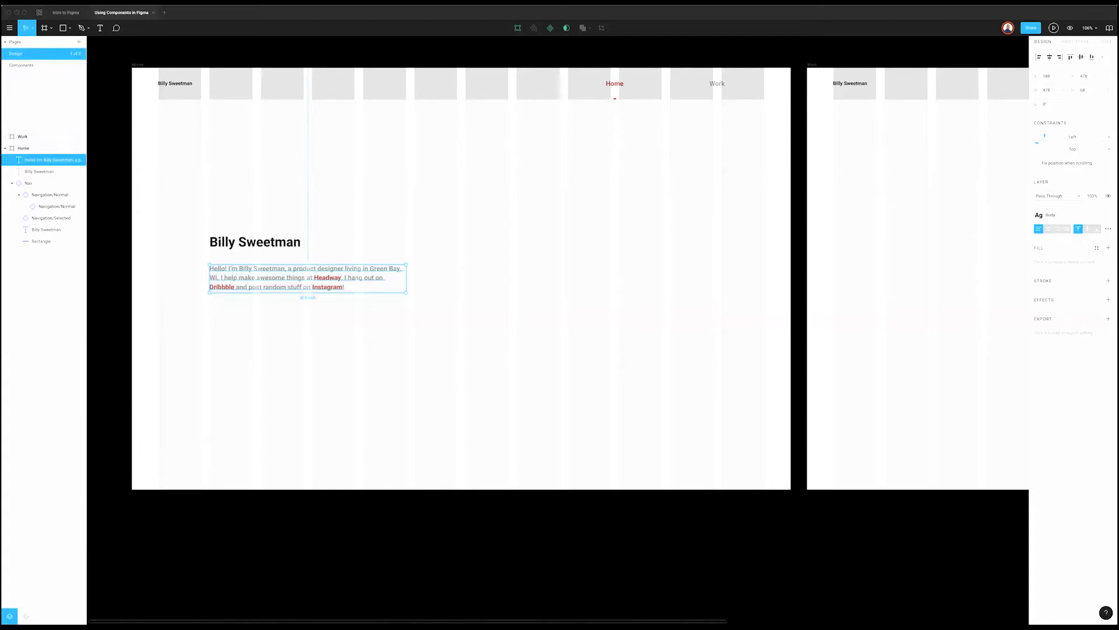
{"action": "key", "text": "Return"}
{"action": "key", "text": "Escape"}
{"action": "key", "text": "Escape"}
{"action": "left_click", "coordinate": [327, 266]}
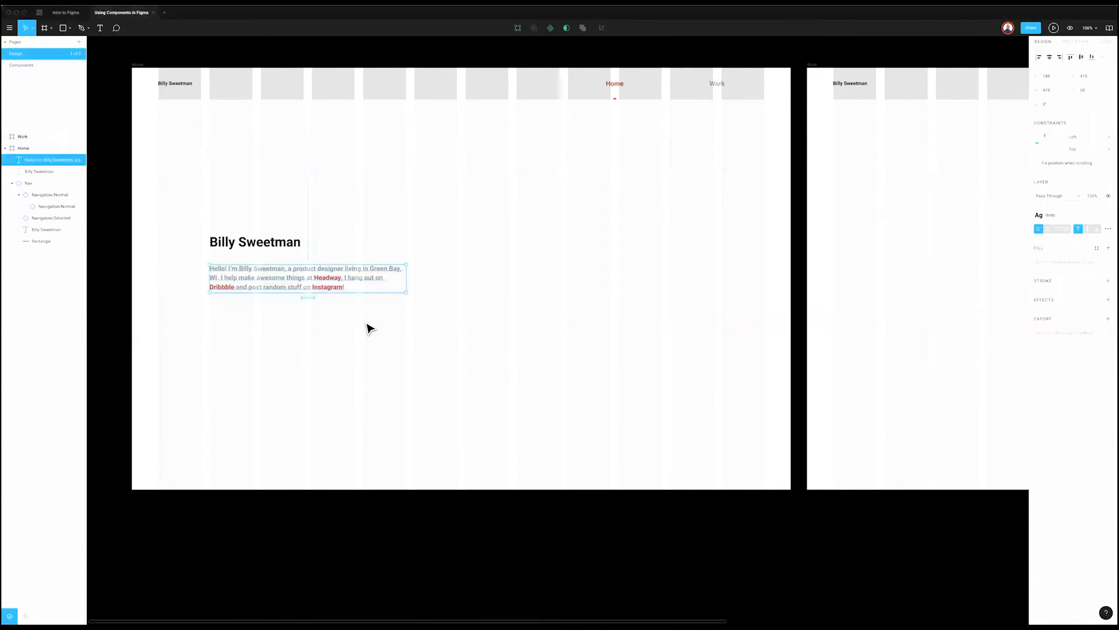
{"action": "left_click_drag", "start_coordinate": [351, 276], "coordinate": [350, 337]}
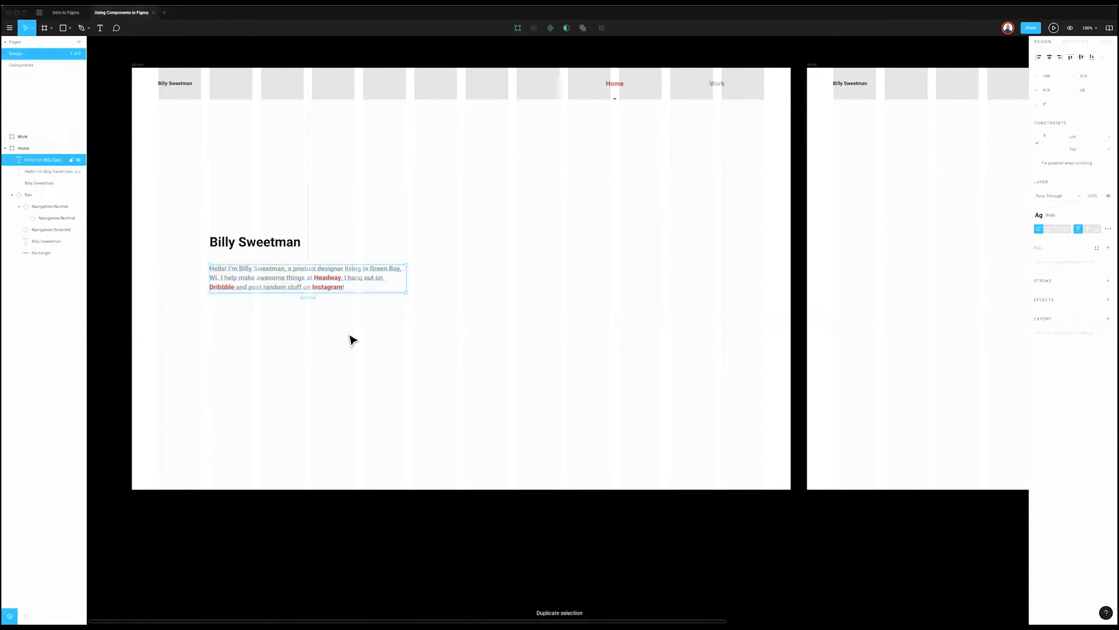
{"action": "key", "text": "Return"}
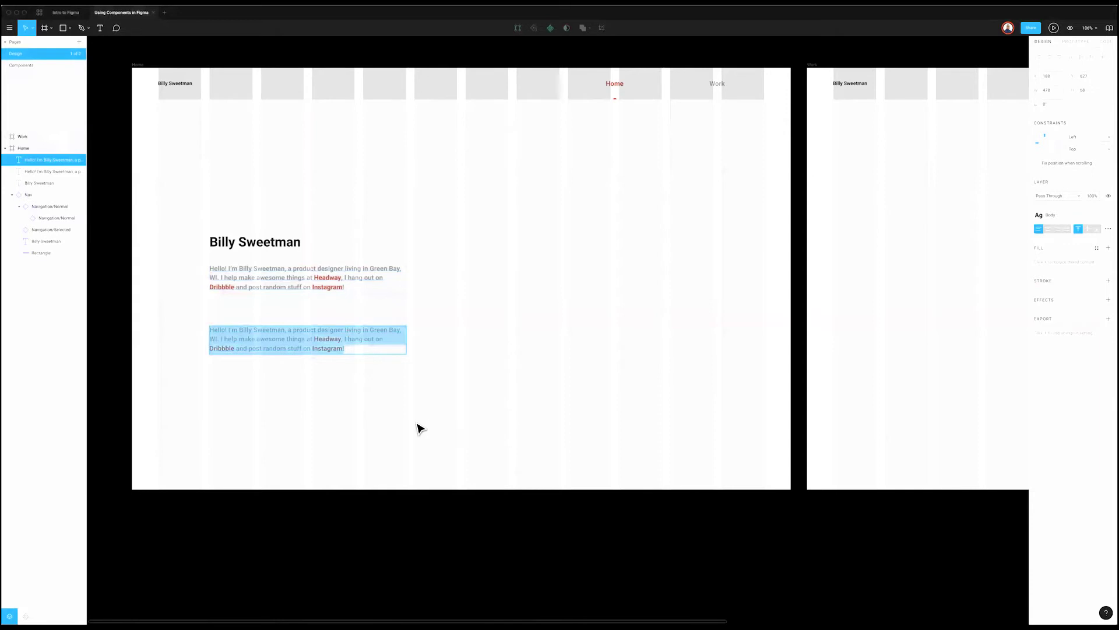
{"action": "key", "text": "Escape"}
{"action": "key", "text": "super+shift+h"}
{"action": "key", "text": "Delete"}
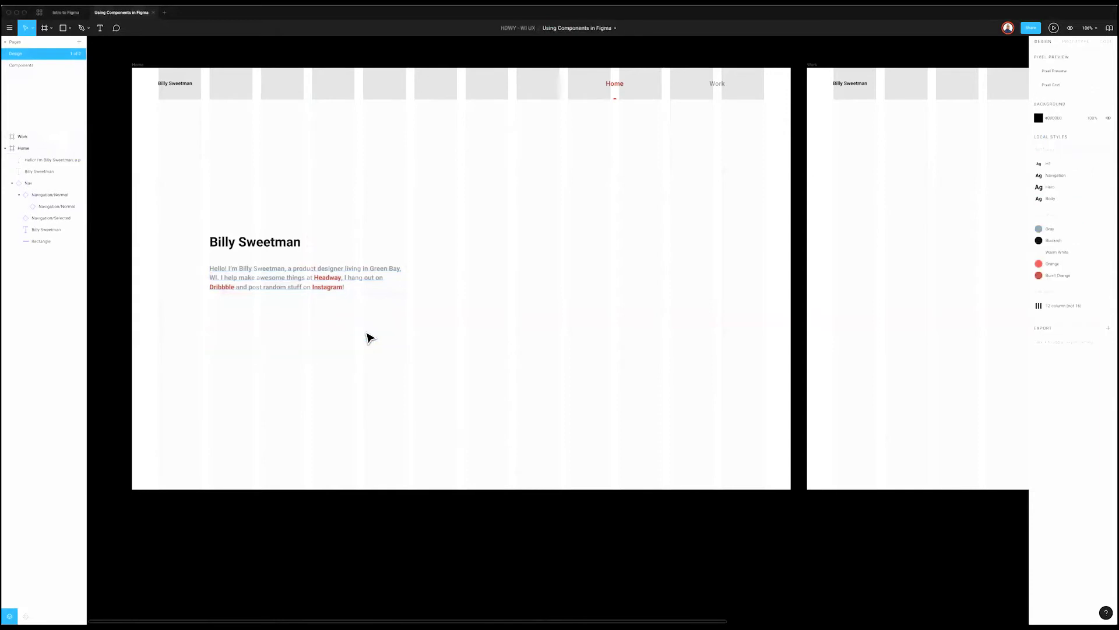
{"action": "left_click", "coordinate": [322, 277]}
{"action": "key", "text": "Return"}
{"action": "left_click", "coordinate": [357, 282]}
Step: Select 'hang out' in the intro paragraph and glance at the text styles list
{"action": "left_click_drag", "start_coordinate": [348, 278], "coordinate": [374, 278]}
{"action": "left_click", "coordinate": [1076, 217]}
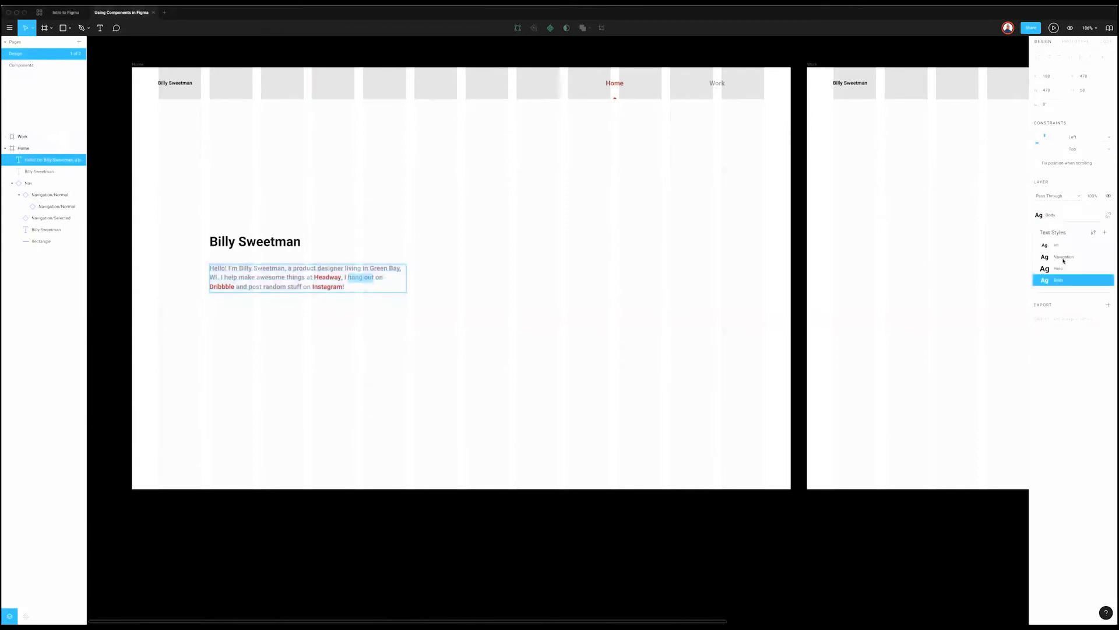
{"action": "key", "text": "Escape"}
{"action": "key", "text": "Escape"}
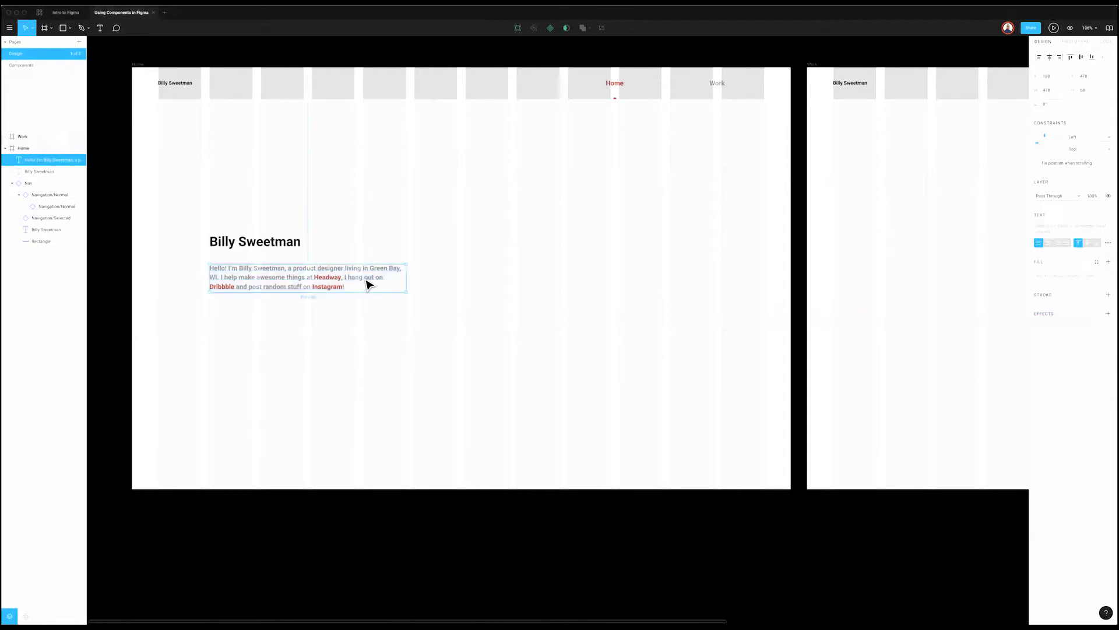
{"action": "double_click", "coordinate": [364, 278]}
{"action": "left_click_drag", "start_coordinate": [342, 278], "coordinate": [374, 278]}
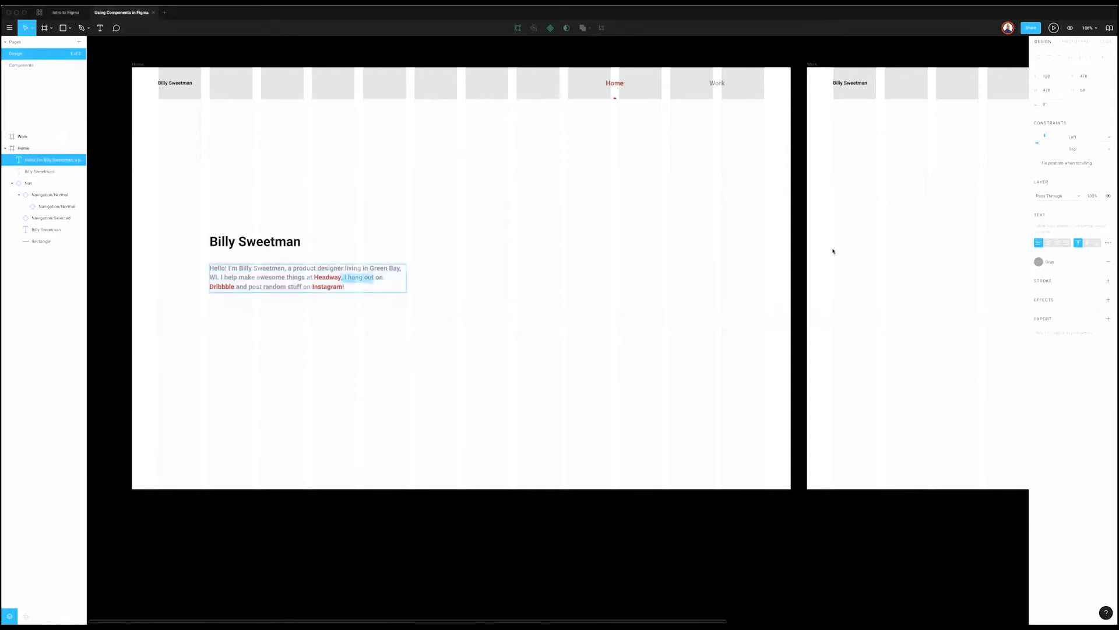
{"action": "left_click", "coordinate": [362, 279]}
{"action": "key", "text": "super+a"}
{"action": "key", "text": "Escape"}
Step: Reselect 'hang out', try the H1 style, then settle on the Hero text style
{"action": "left_click_drag", "start_coordinate": [349, 278], "coordinate": [374, 277]}
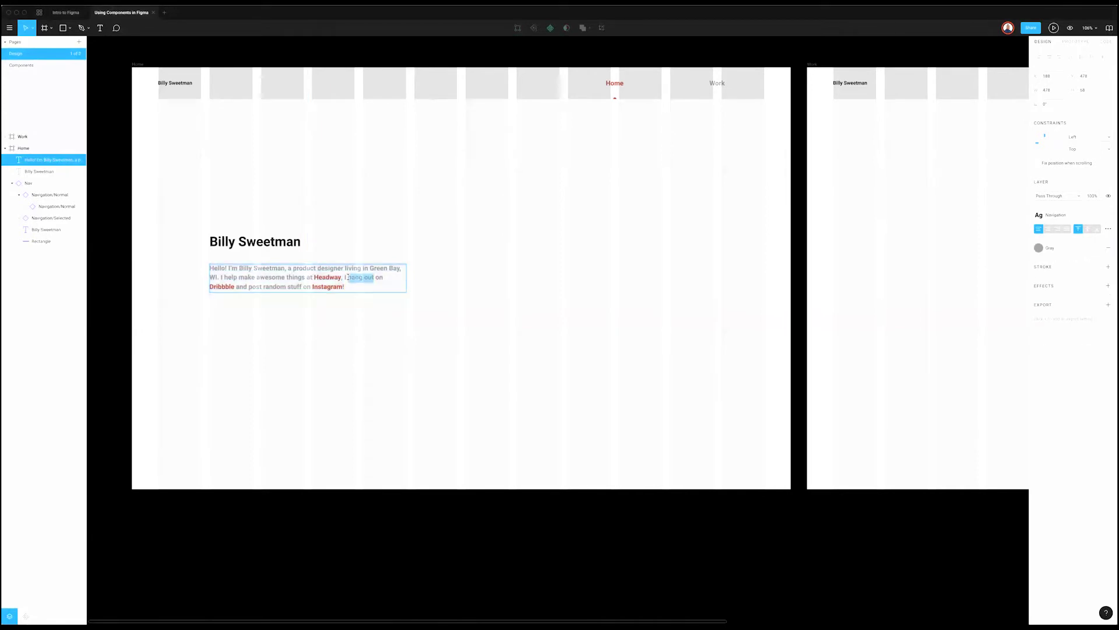
{"action": "left_click", "coordinate": [1069, 217]}
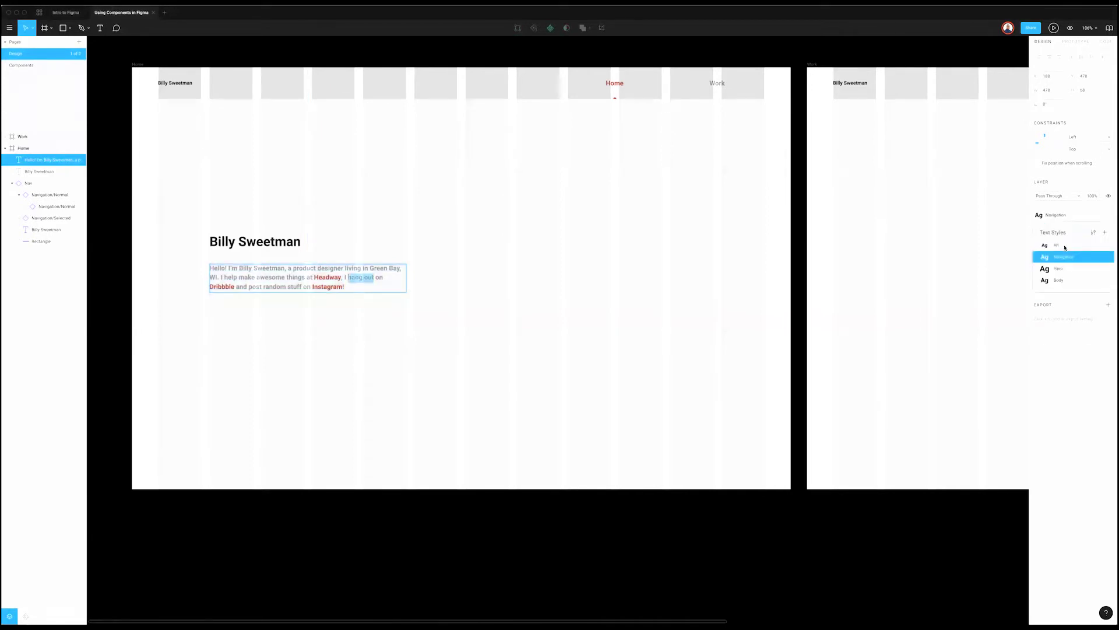
{"action": "left_click", "coordinate": [1065, 245]}
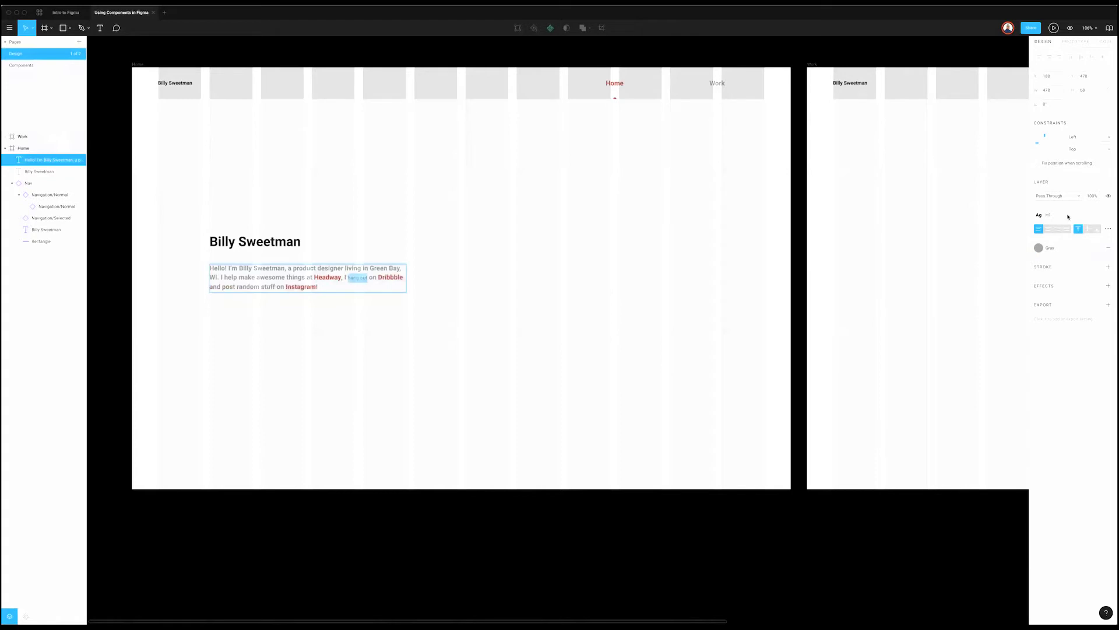
{"action": "left_click", "coordinate": [1069, 214]}
{"action": "left_click", "coordinate": [1062, 271]}
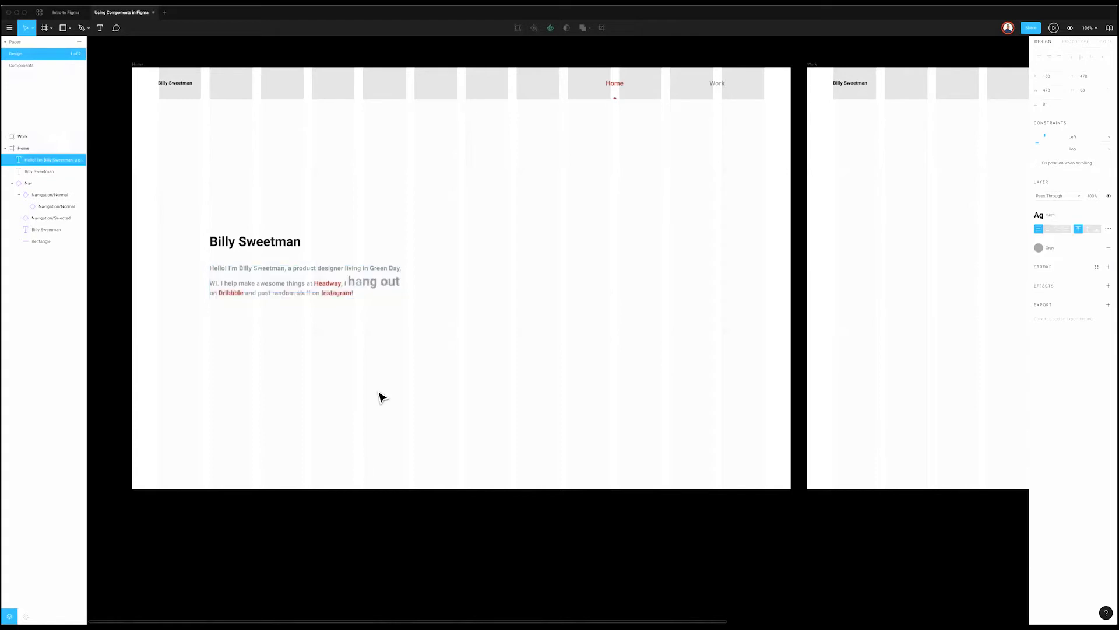
{"action": "key", "text": "Escape"}
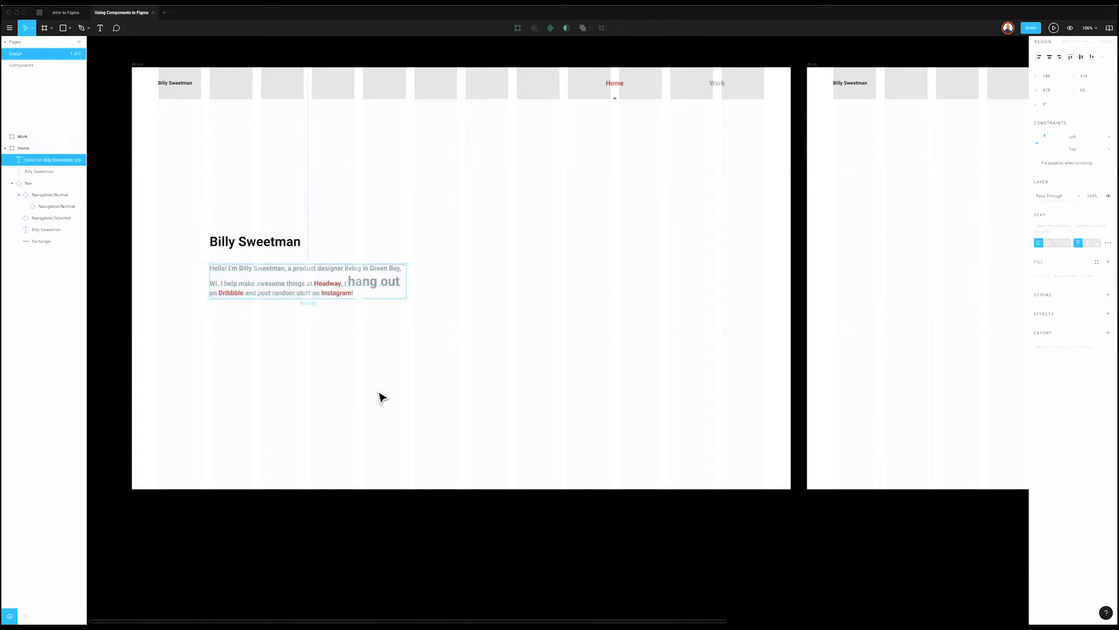
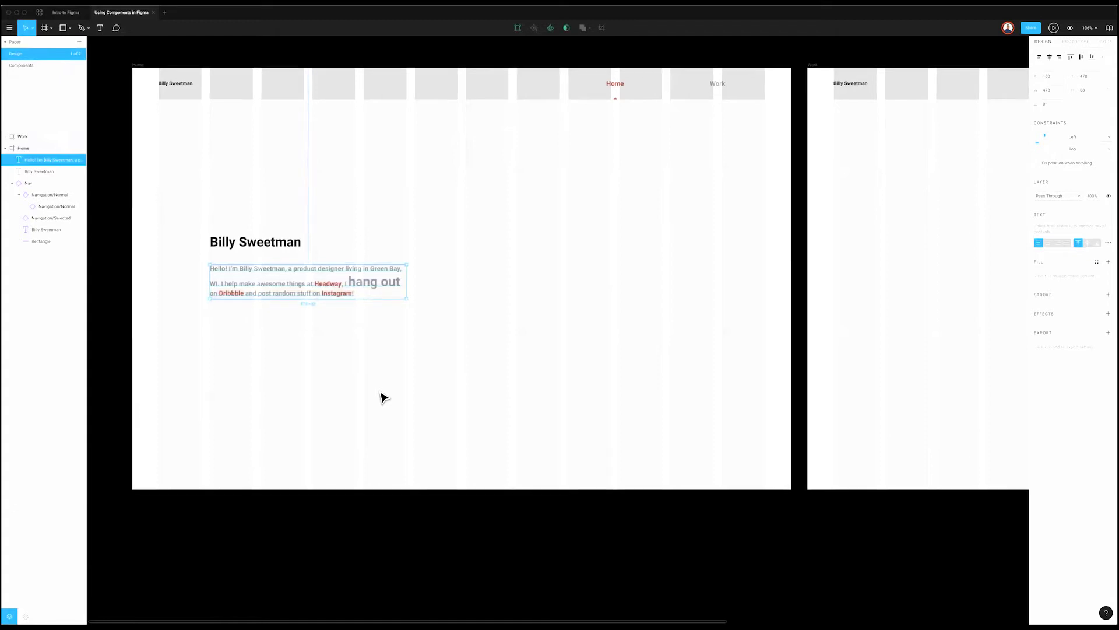
Step: Undo the large Hero style on 'hang out' and hide the layout grids
{"action": "left_click", "coordinate": [383, 398]}
{"action": "key", "text": "ctrl+z"}
{"action": "key", "text": "ctrl+z"}
{"action": "key", "text": "ctrl+z"}
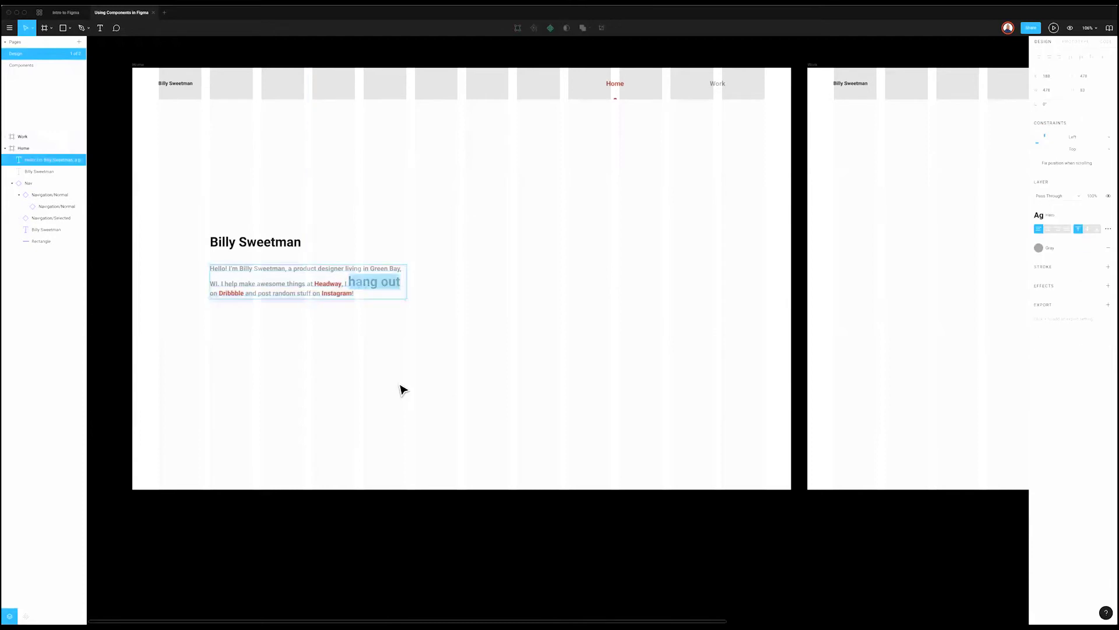
{"action": "key", "text": "ctrl+z"}
{"action": "key", "text": "ctrl+z"}
{"action": "key", "text": "ctrl+z"}
{"action": "key", "text": "ctrl+z"}
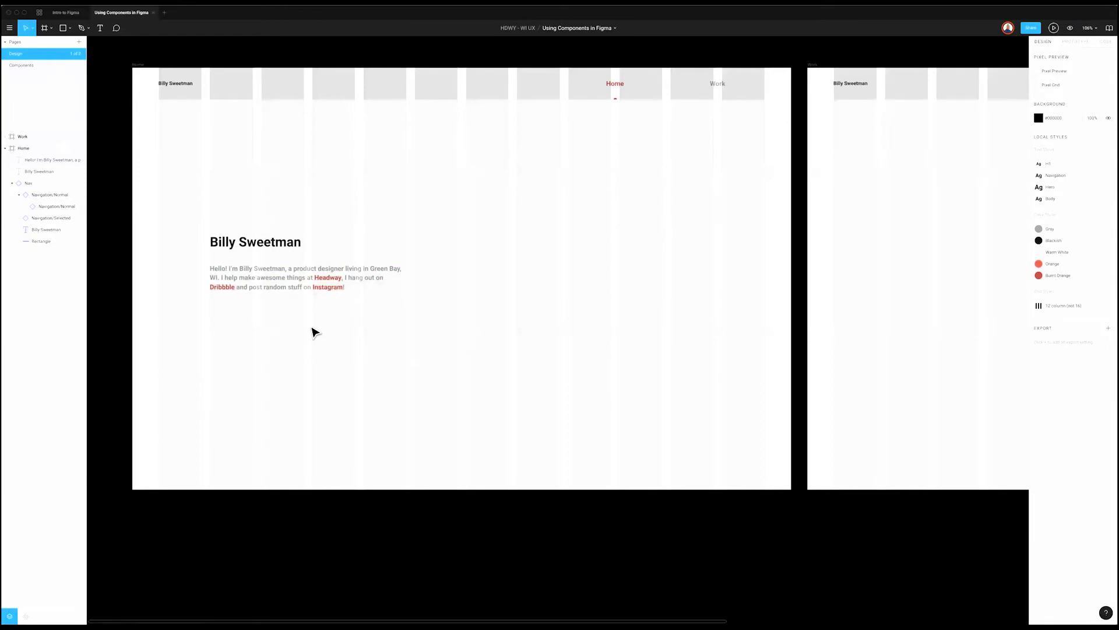
{"action": "scroll", "coordinate": [314, 333], "scroll_direction": "up", "scroll_amount": 3}
{"action": "scroll", "coordinate": [314, 332], "scroll_direction": "left", "scroll_amount": 3}
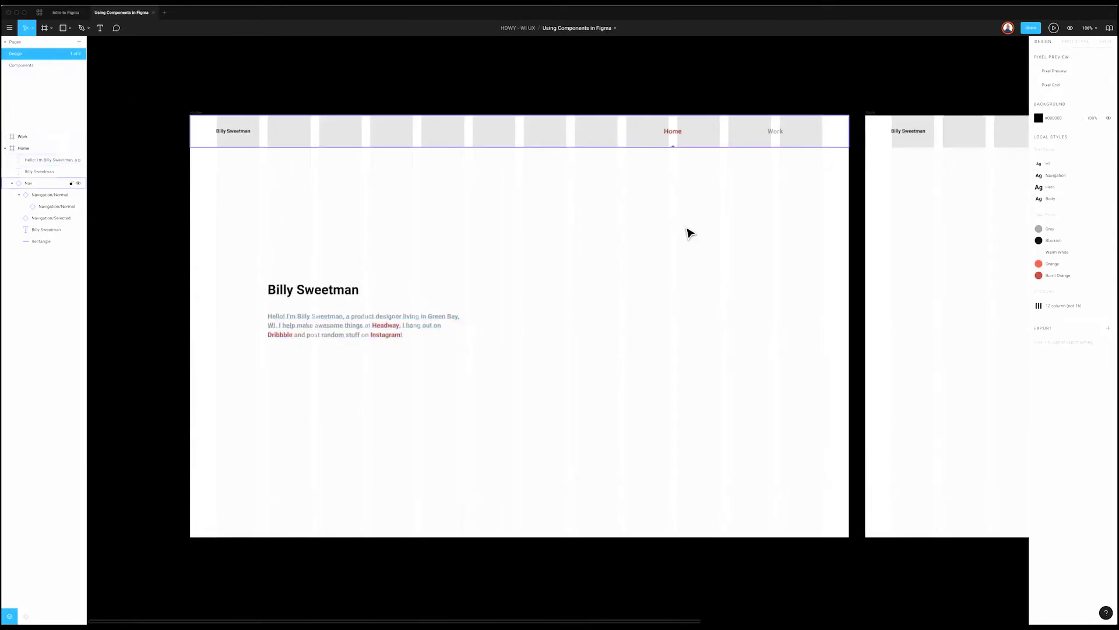
{"action": "key", "text": "ctrl+g"}
Step: Select the intro paragraph and inspect its advanced type options and actions
{"action": "left_click", "coordinate": [350, 320]}
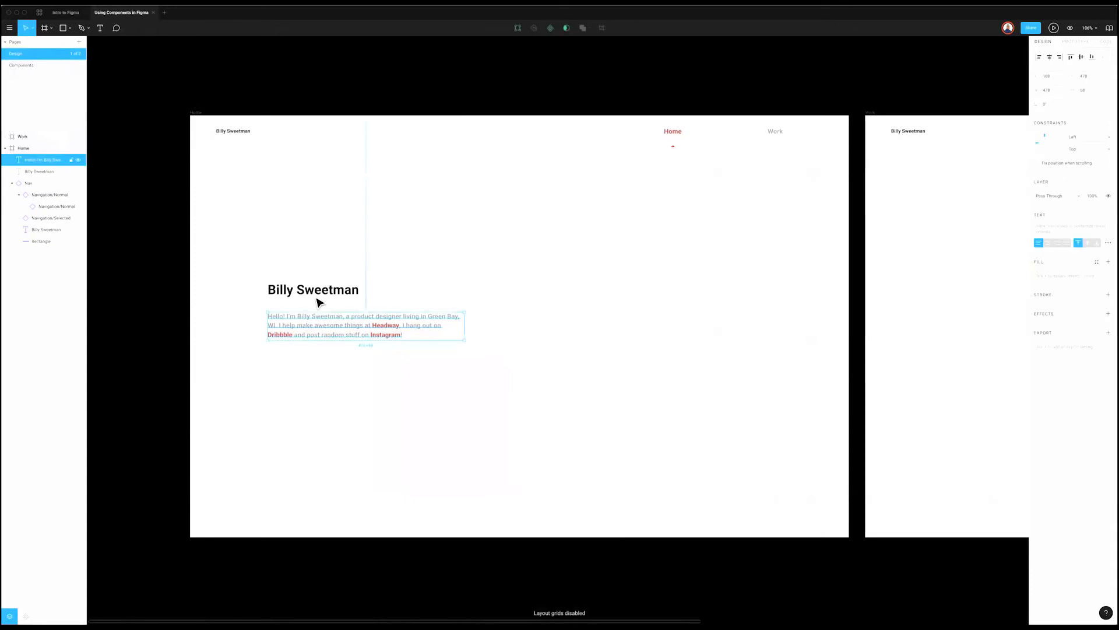
{"action": "left_click", "coordinate": [343, 292]}
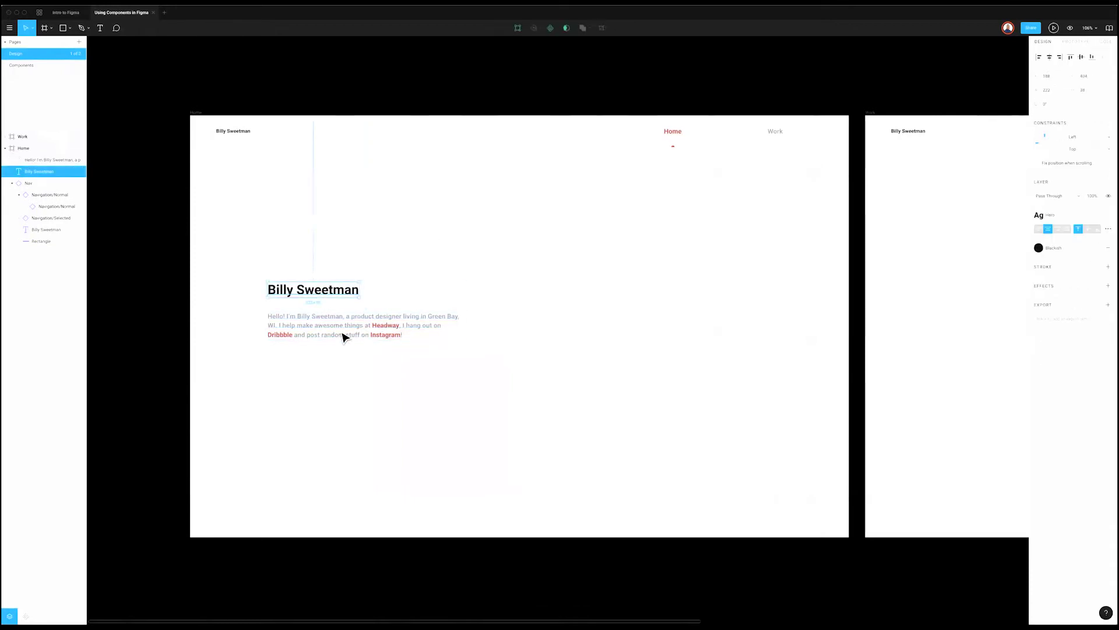
{"action": "left_click", "coordinate": [343, 334]}
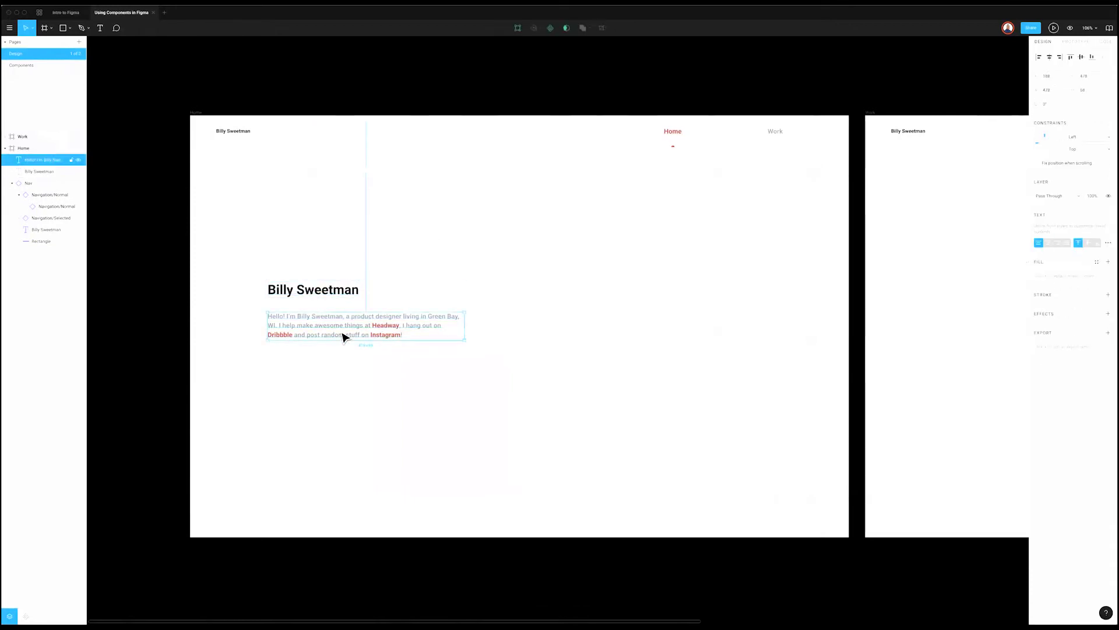
{"action": "left_click", "coordinate": [1108, 243]}
{"action": "key", "text": "Escape"}
{"action": "key", "text": "Escape"}
{"action": "right_click", "coordinate": [419, 331]}
{"action": "key", "text": "Escape"}
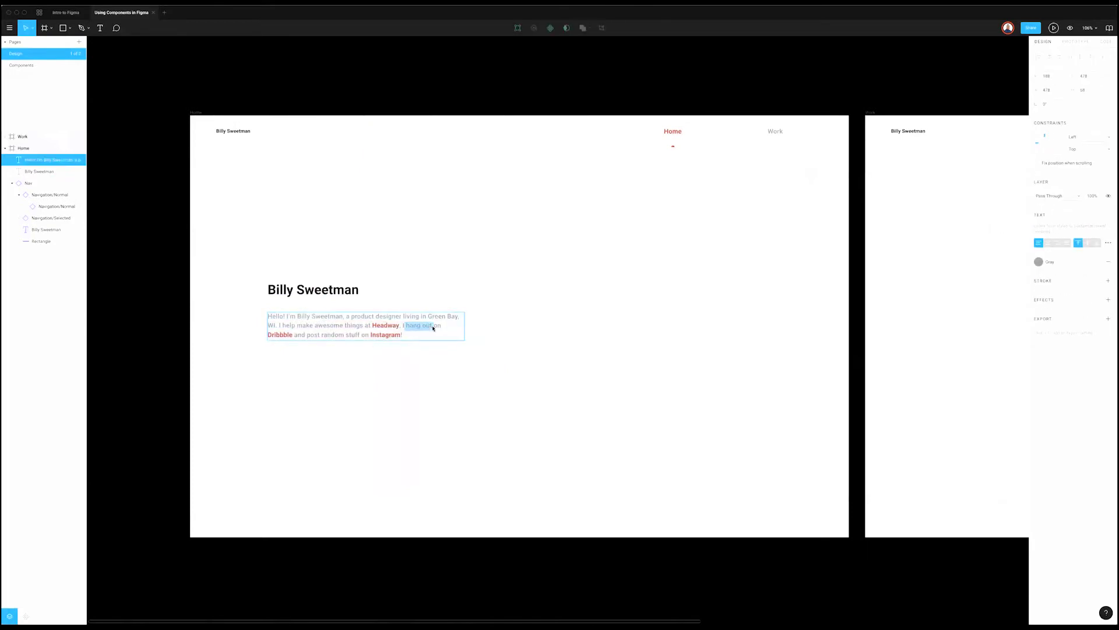
{"action": "key", "text": "Escape"}
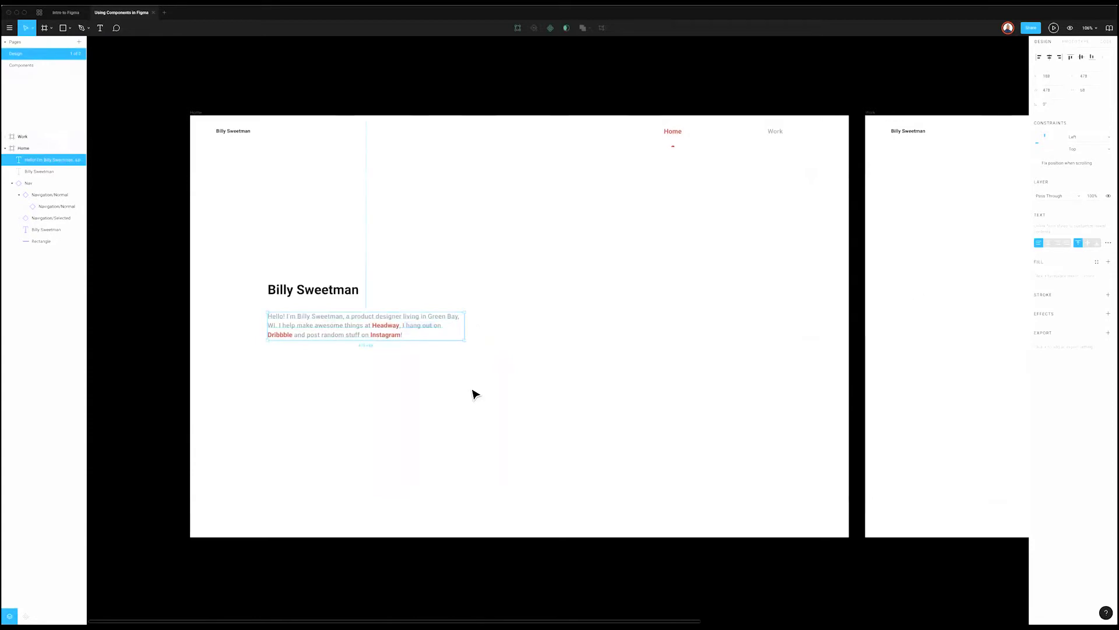
Step: Enter the intro paragraph's text and try selecting the words 'hang out'
{"action": "double_click", "coordinate": [368, 320]}
{"action": "left_click", "coordinate": [406, 325]}
{"action": "left_click_drag", "start_coordinate": [406, 325], "coordinate": [432, 325]}
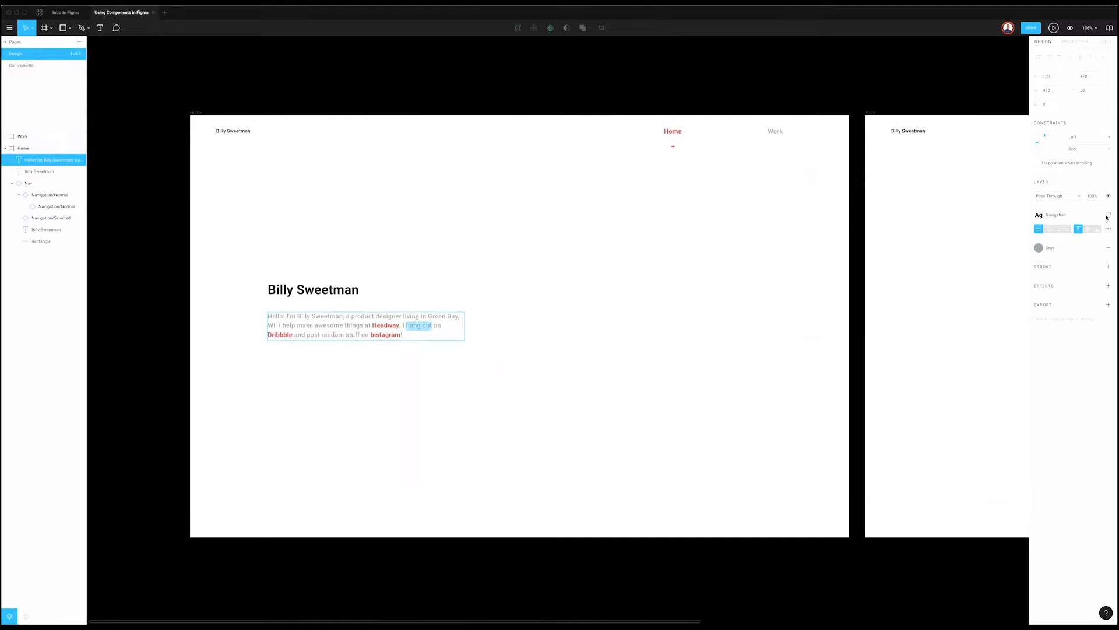
{"action": "key", "text": "Escape"}
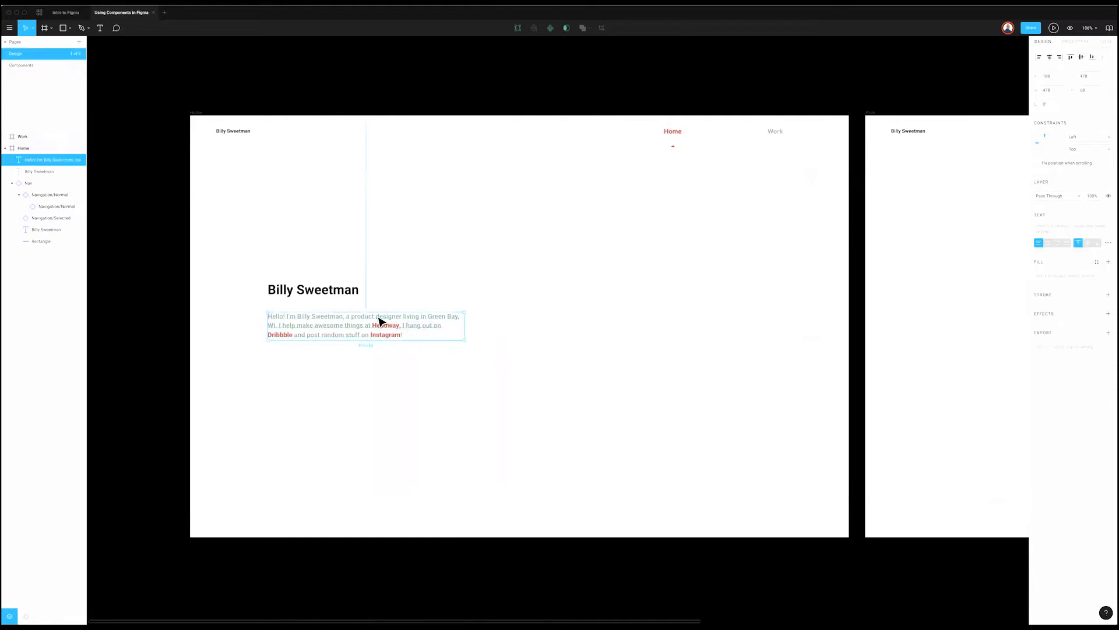
{"action": "key", "text": "Escape"}
{"action": "left_click", "coordinate": [403, 332]}
{"action": "key", "text": "Return"}
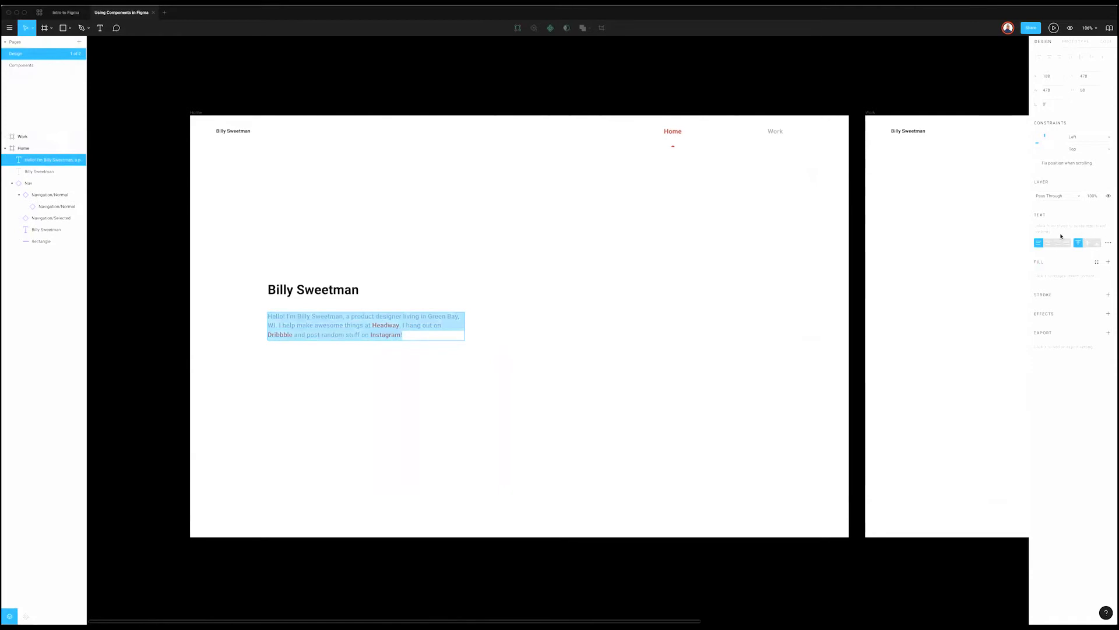
{"action": "key", "text": "Escape"}
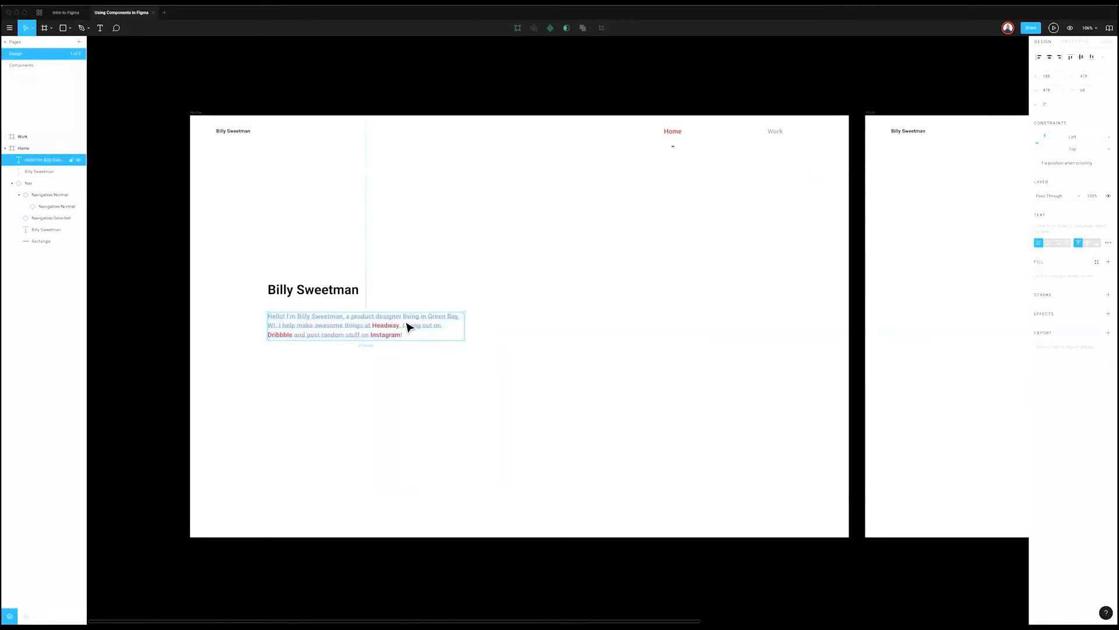
{"action": "right_click", "coordinate": [407, 325]}
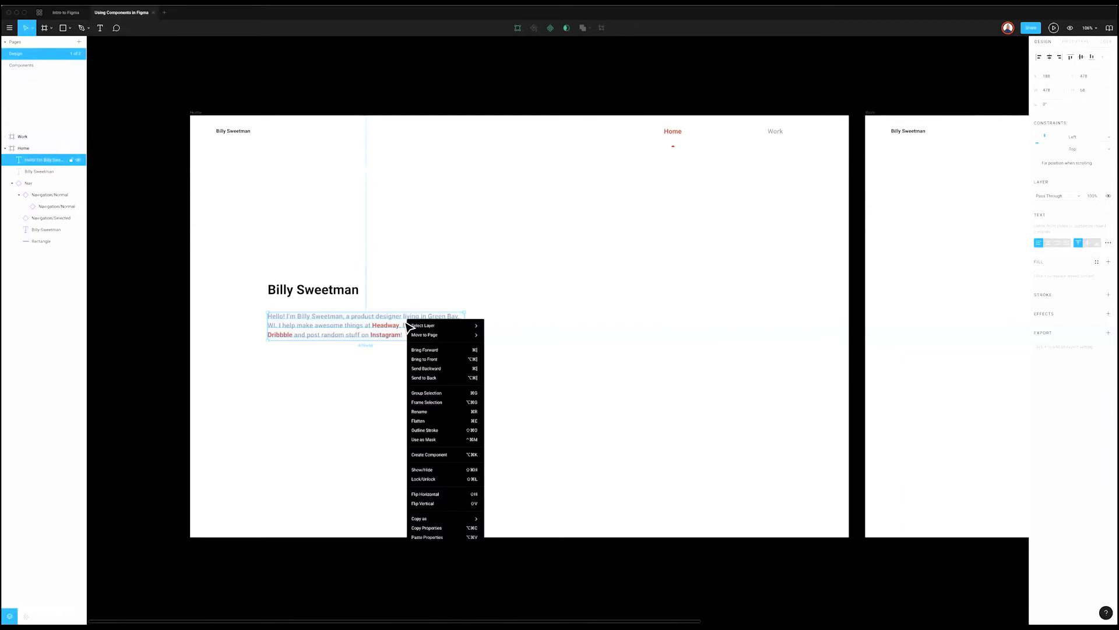
Step: Select 'hang out' again and apply the Body text style to it
{"action": "double_click", "coordinate": [352, 322]}
{"action": "left_click_drag", "start_coordinate": [406, 325], "coordinate": [430, 325]}
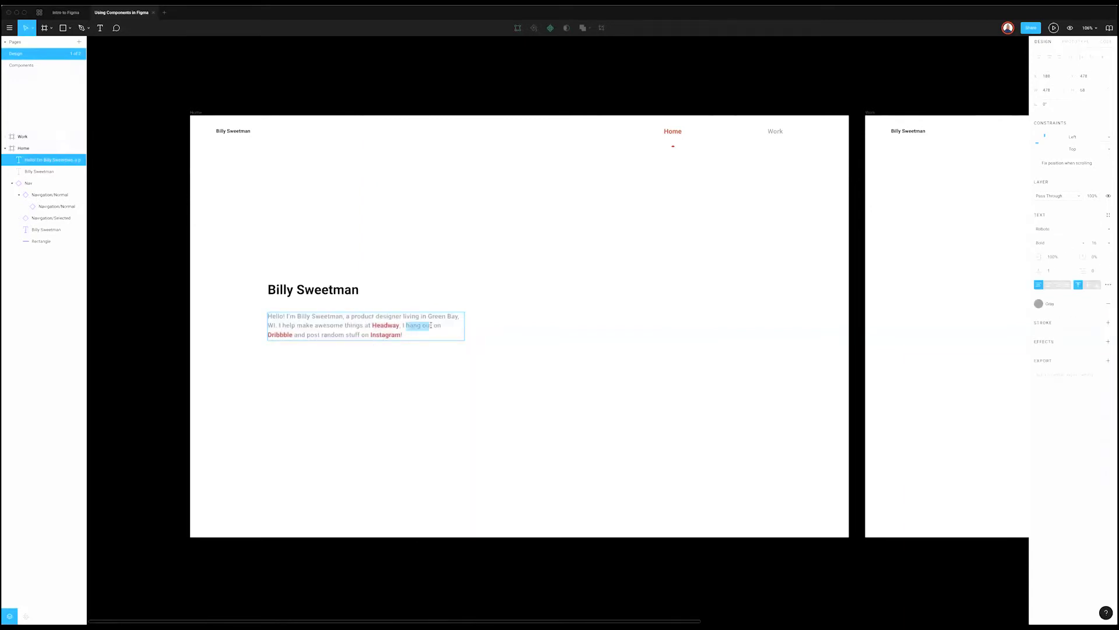
{"action": "left_click", "coordinate": [402, 326]}
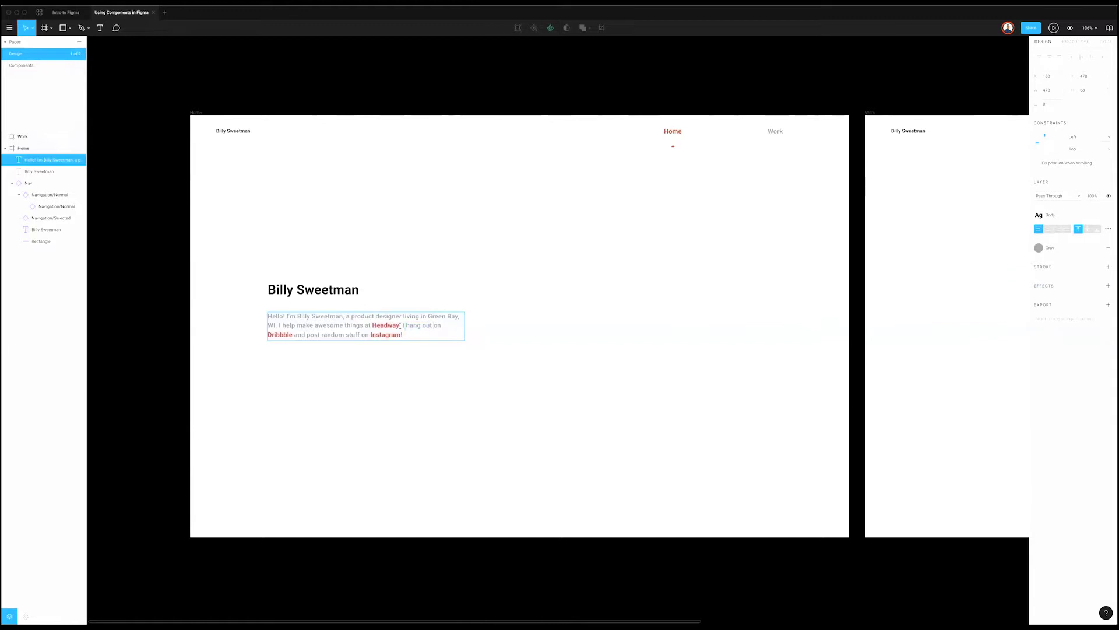
{"action": "mouse_move", "coordinate": [406, 325]}
{"action": "left_mouse_down"}
{"action": "mouse_move", "coordinate": [432, 325]}
{"action": "mouse_move", "coordinate": [406, 325]}
{"action": "left_mouse_up"}
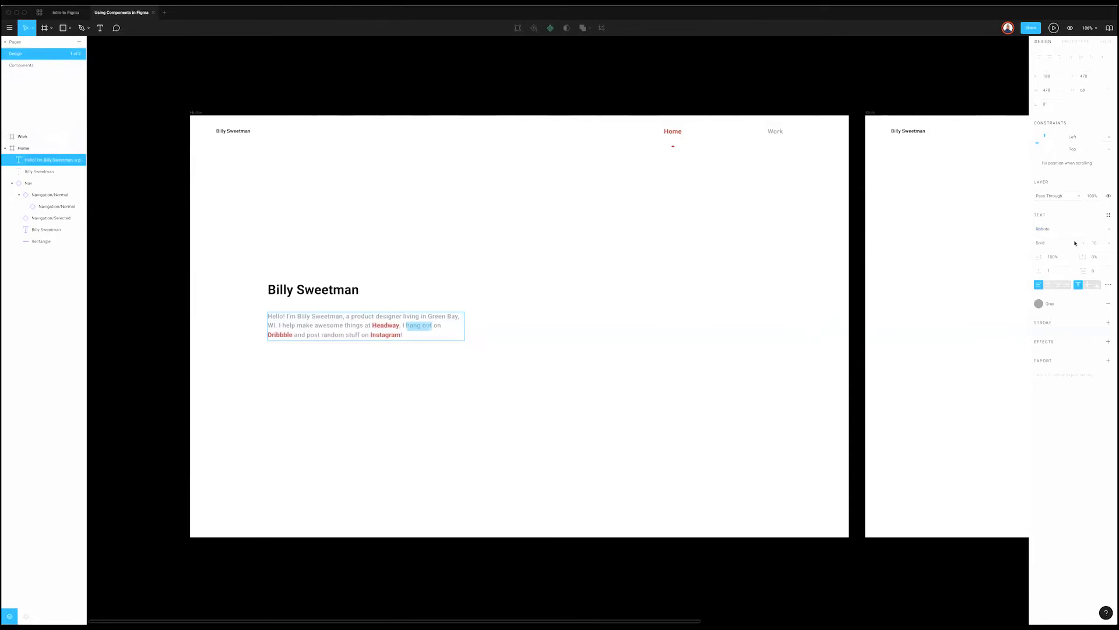
{"action": "left_click", "coordinate": [1109, 215]}
{"action": "left_click", "coordinate": [1056, 281]}
{"action": "key", "text": "Escape"}
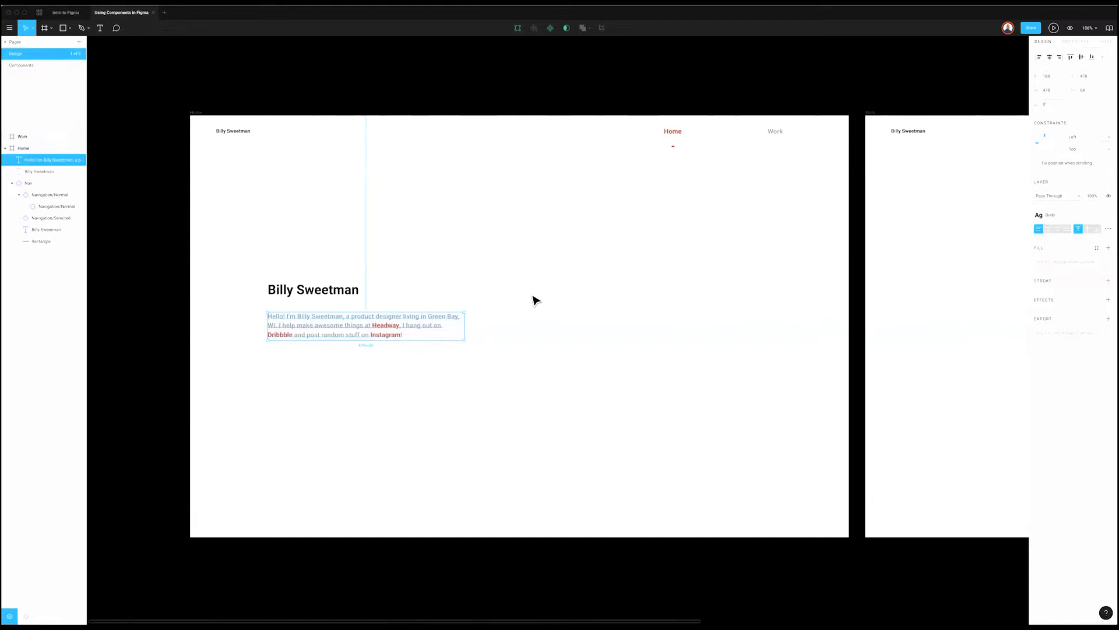
Step: Recheck the intro paragraph's style, then switch to the Intro to Figma file
{"action": "left_click", "coordinate": [520, 326]}
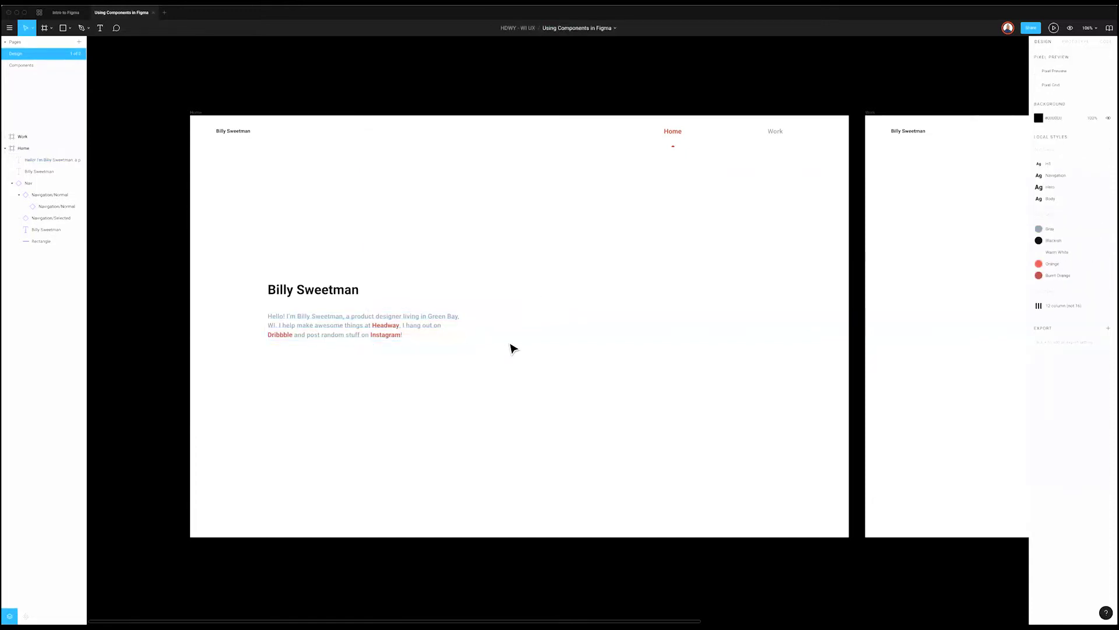
{"action": "scroll", "coordinate": [512, 348], "scroll_direction": "right", "scroll_amount": 2}
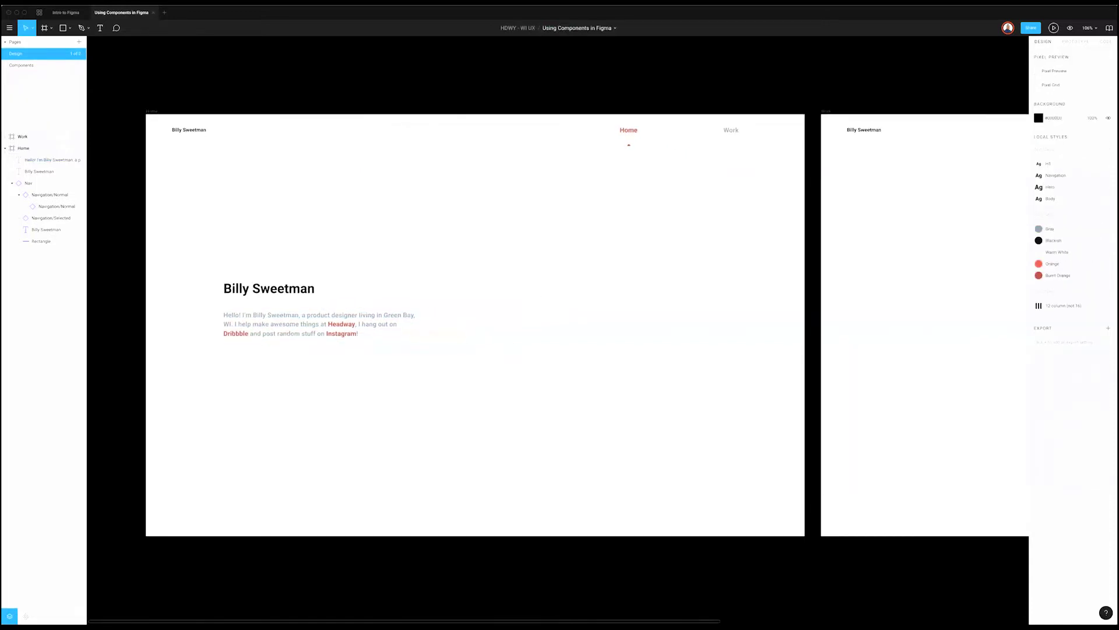
{"action": "left_click", "coordinate": [365, 325]}
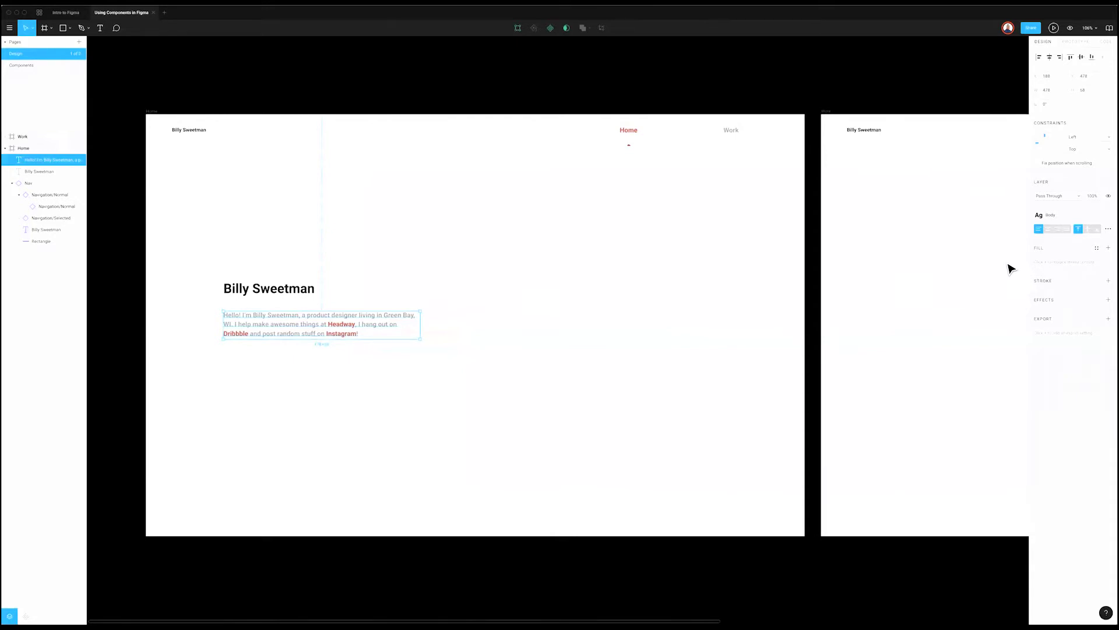
{"action": "left_click", "coordinate": [362, 374]}
{"action": "left_click", "coordinate": [365, 325]}
{"action": "left_click", "coordinate": [488, 403]}
{"action": "scroll", "coordinate": [486, 403], "scroll_direction": "right", "scroll_amount": 1}
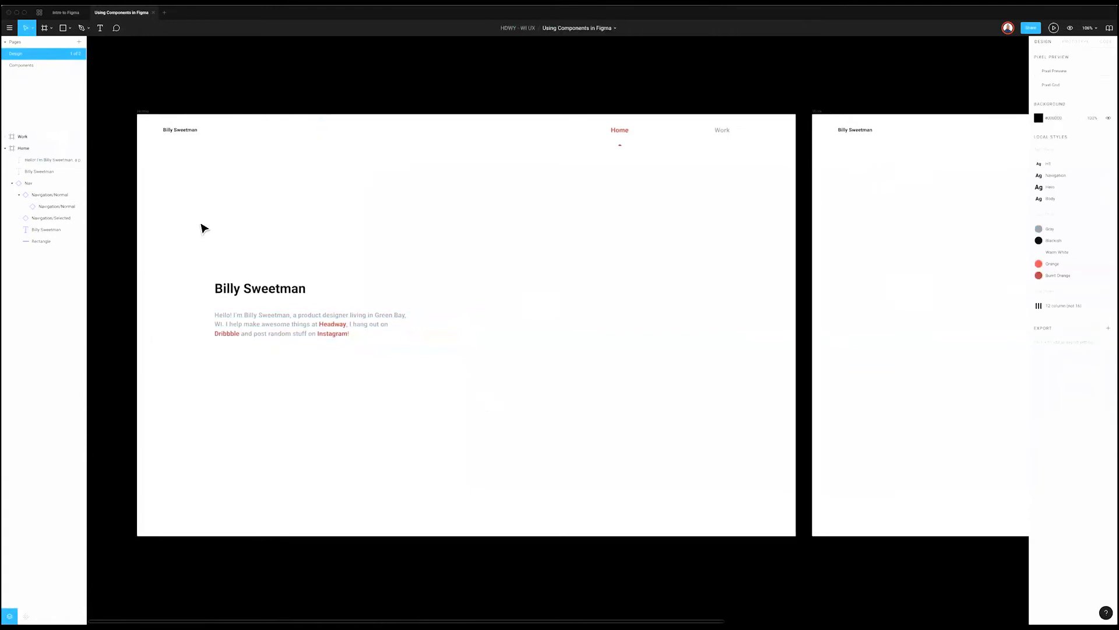
{"action": "left_click", "coordinate": [65, 12]}
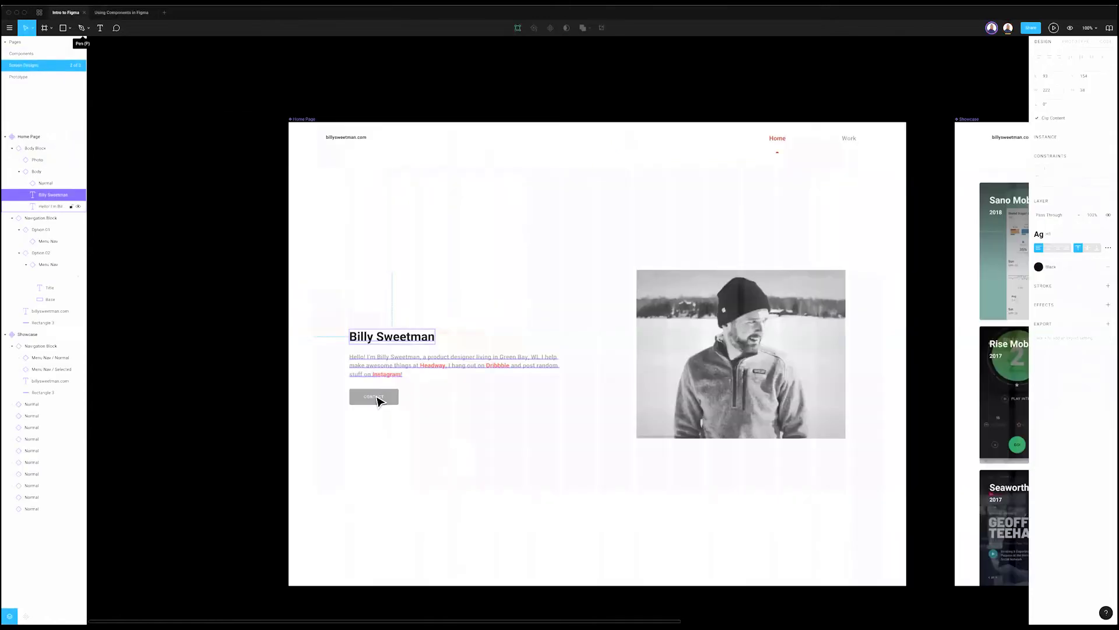
Step: Drill through the Body Block, Body, CONTACT instance and Home Page frame layers
{"action": "left_click", "coordinate": [377, 400]}
{"action": "double_click", "coordinate": [378, 399]}
{"action": "double_click", "coordinate": [377, 399]}
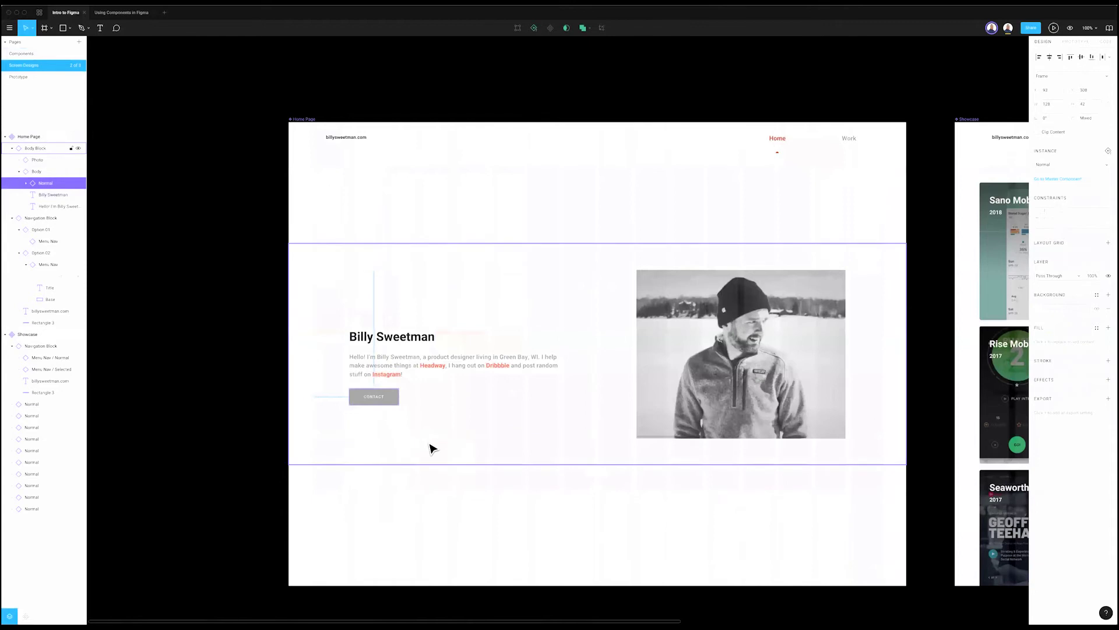
{"action": "left_click", "coordinate": [781, 141]}
{"action": "double_click", "coordinate": [378, 399]}
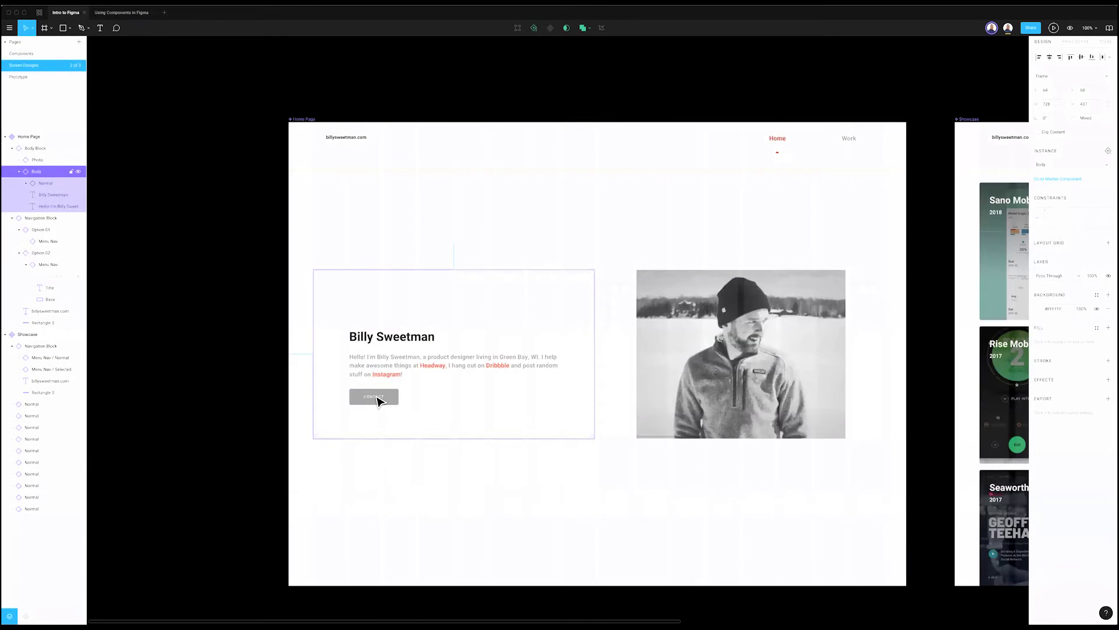
{"action": "left_click", "coordinate": [468, 491]}
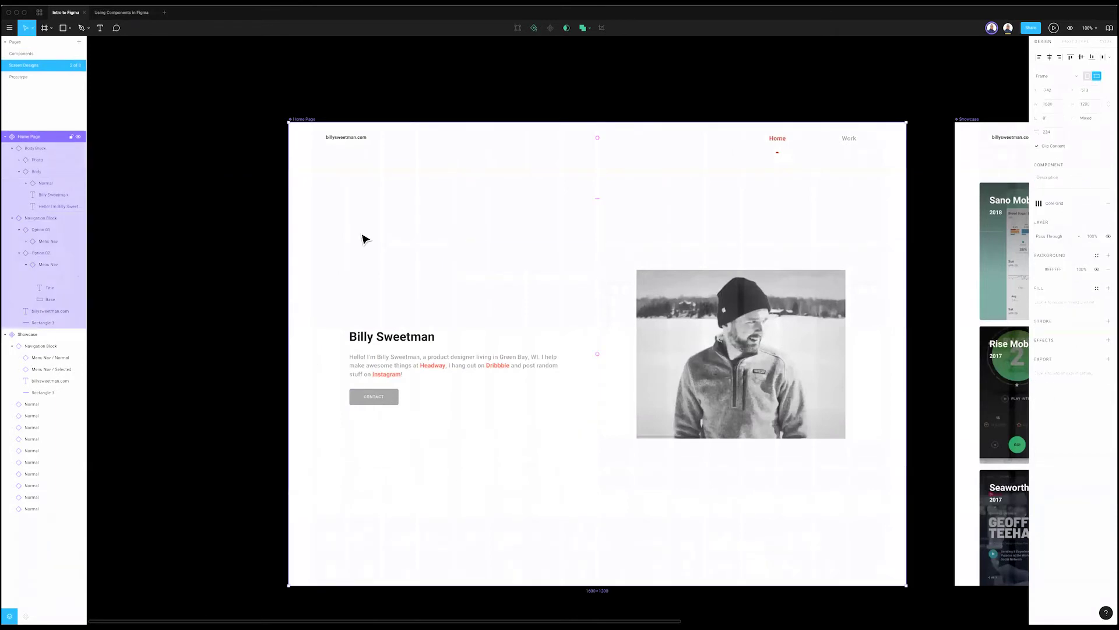
{"action": "left_click", "coordinate": [597, 120]}
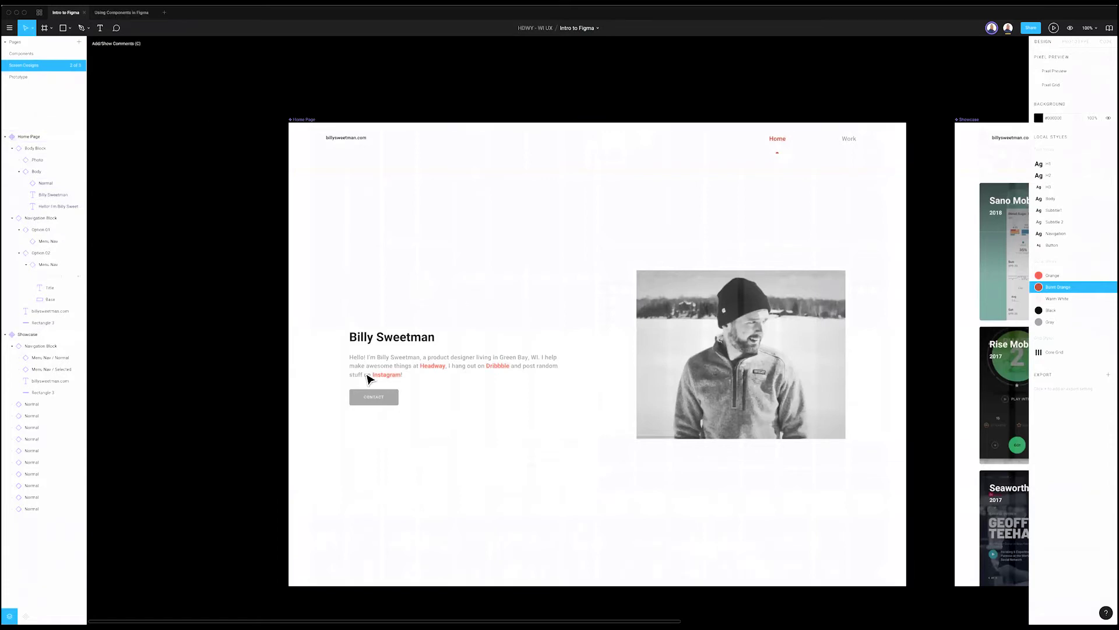
Step: Select the CONTACT text, then go back to the Using Components in Figma file
{"action": "left_click", "coordinate": [377, 400], "text": "super"}
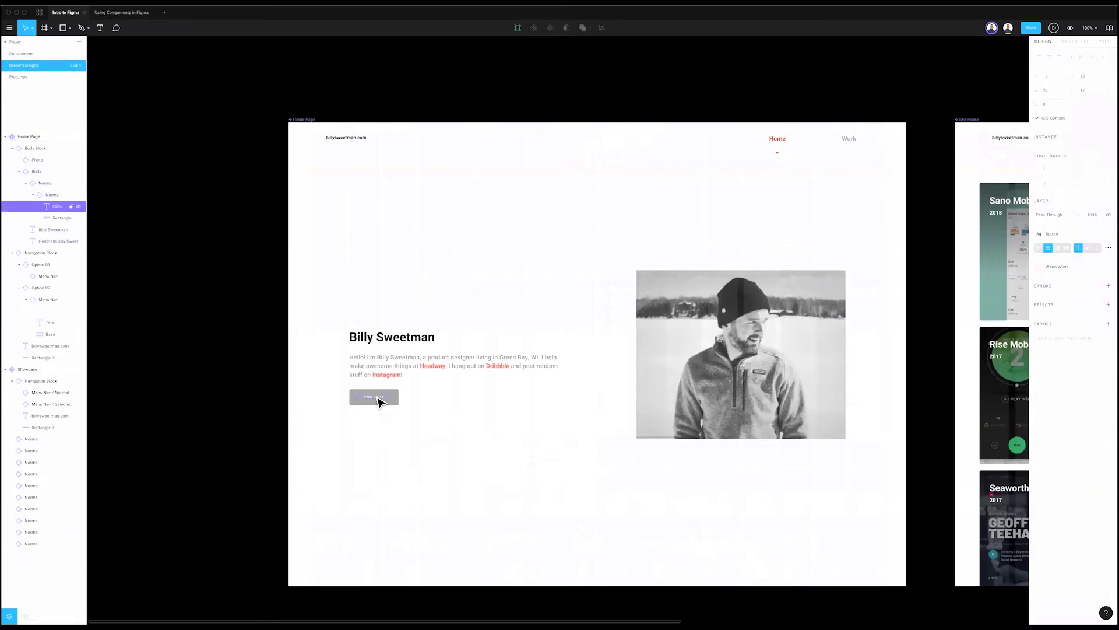
{"action": "left_click", "coordinate": [280, 275]}
{"action": "key", "text": "ctrl+Tab"}
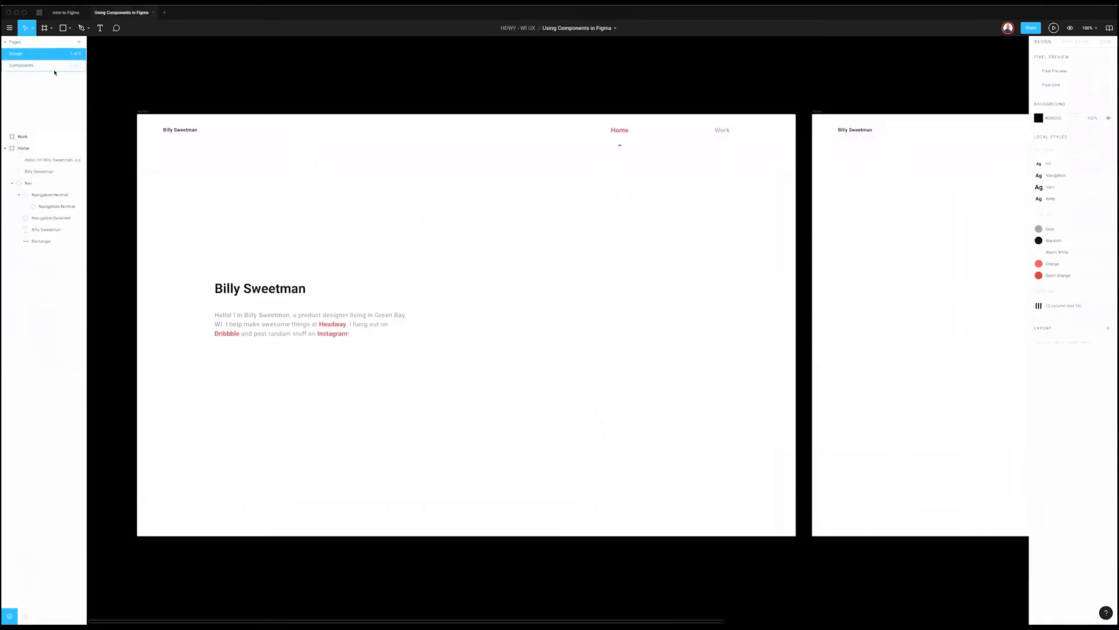
Step: On the Components page, draw a rectangle below the colour circles
{"action": "left_click", "coordinate": [21, 64]}
{"action": "scroll", "coordinate": [232, 354], "scroll_direction": "left", "scroll_amount": 10}
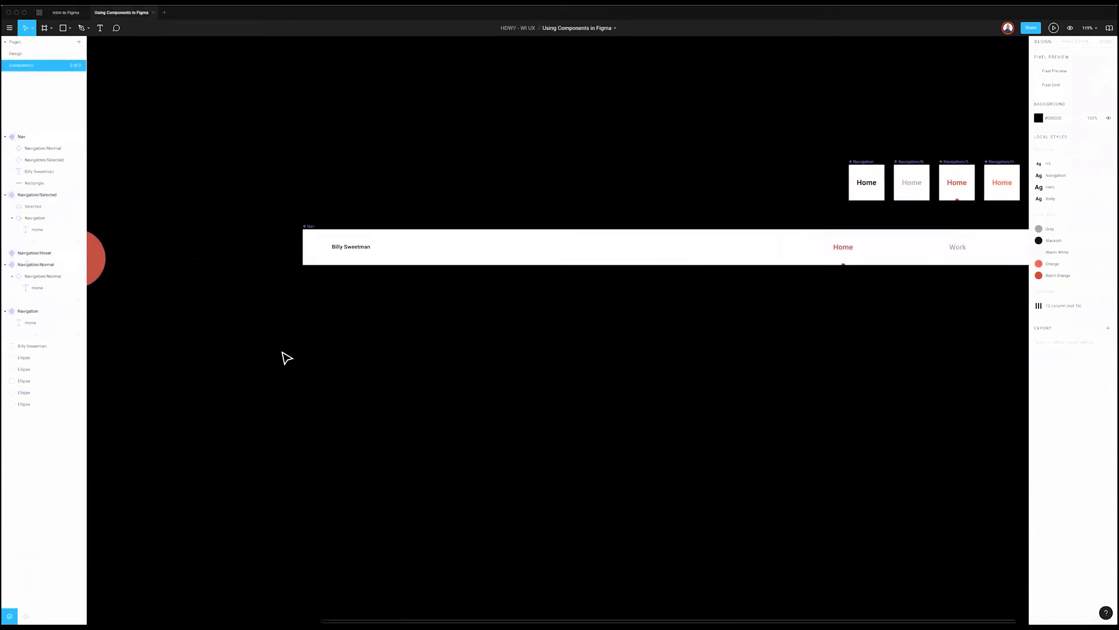
{"action": "scroll", "coordinate": [334, 352], "scroll_direction": "left", "scroll_amount": 3}
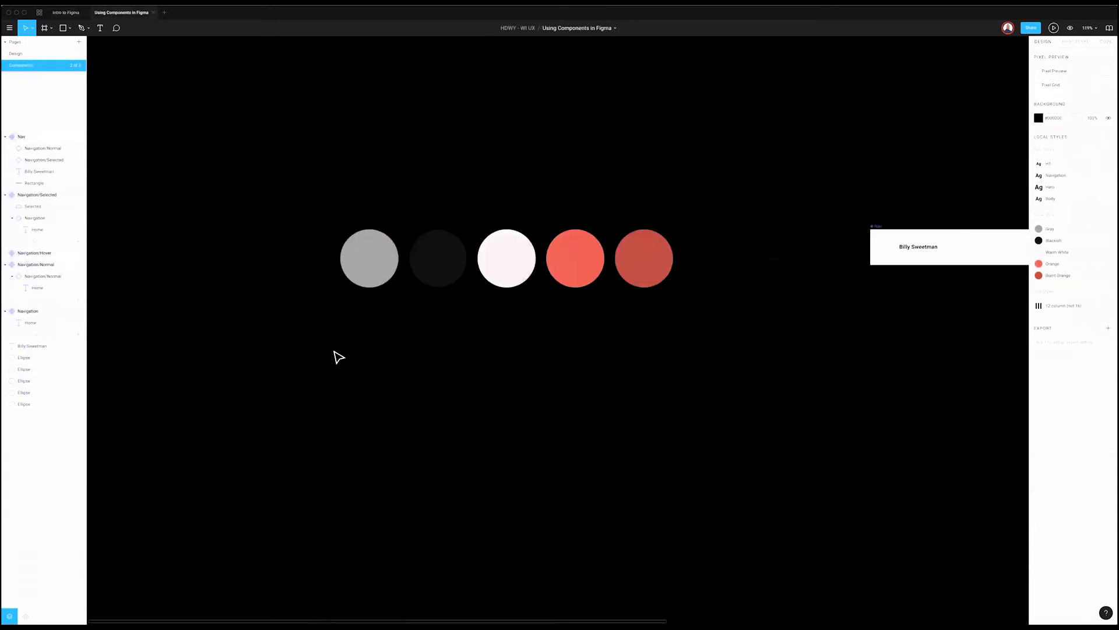
{"action": "scroll", "coordinate": [364, 359], "scroll_direction": "up", "scroll_amount": 2}
{"action": "key", "text": "r"}
{"action": "left_click_drag", "start_coordinate": [332, 313], "coordinate": [425, 334]}
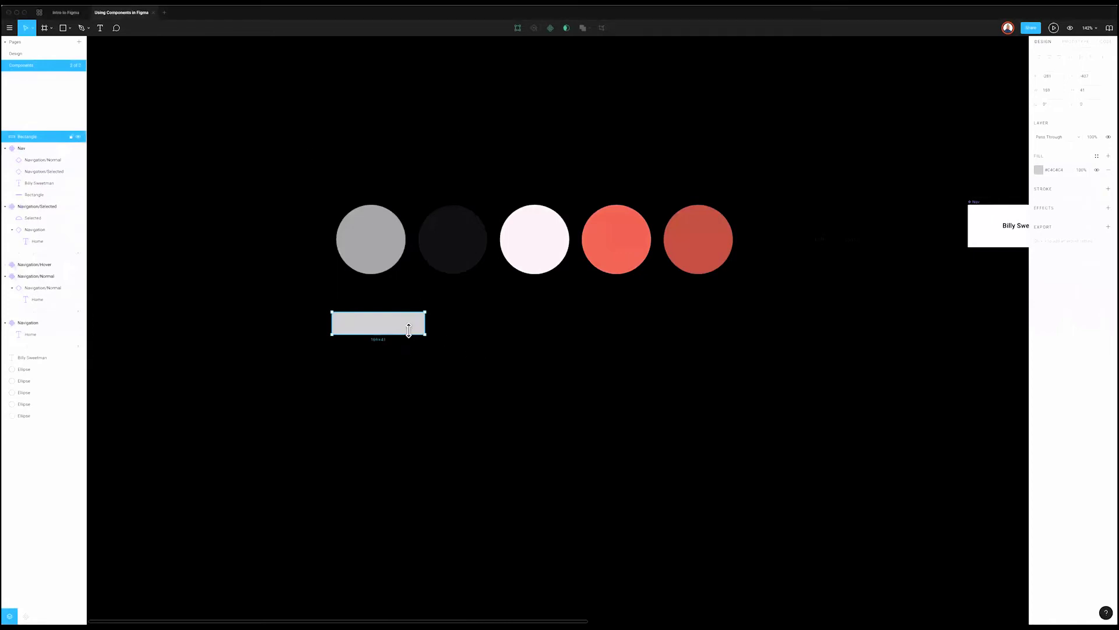
Step: Reselect the rectangle and nudge it slightly down and right
{"action": "scroll", "coordinate": [552, 380], "scroll_direction": "right", "scroll_amount": 1}
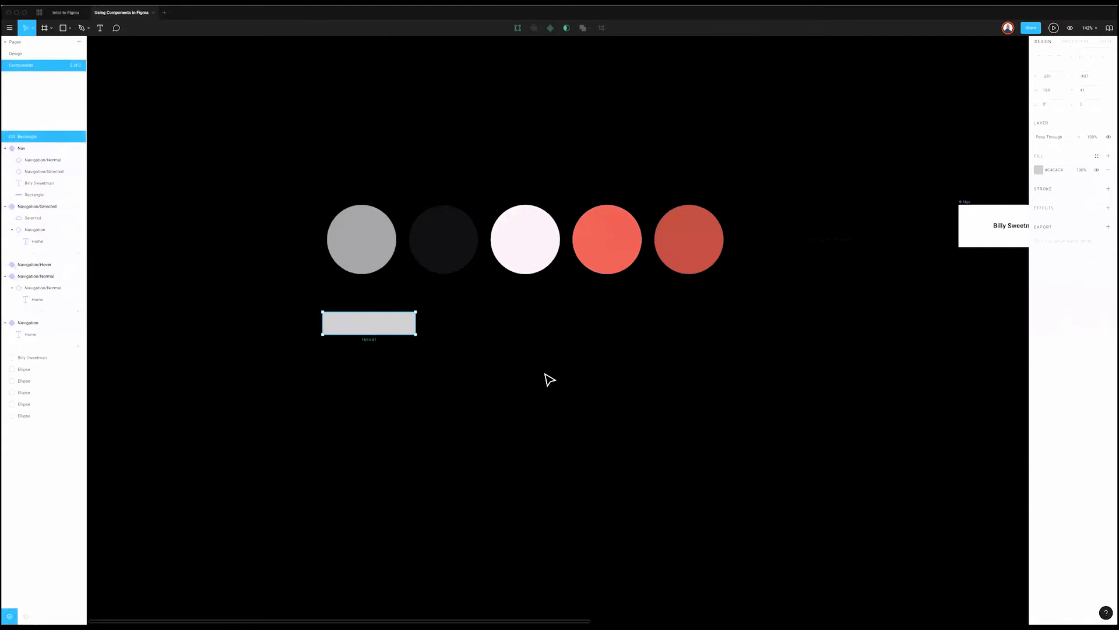
{"action": "scroll", "coordinate": [487, 369], "scroll_direction": "right", "scroll_amount": 1}
{"action": "right_click", "coordinate": [368, 325]}
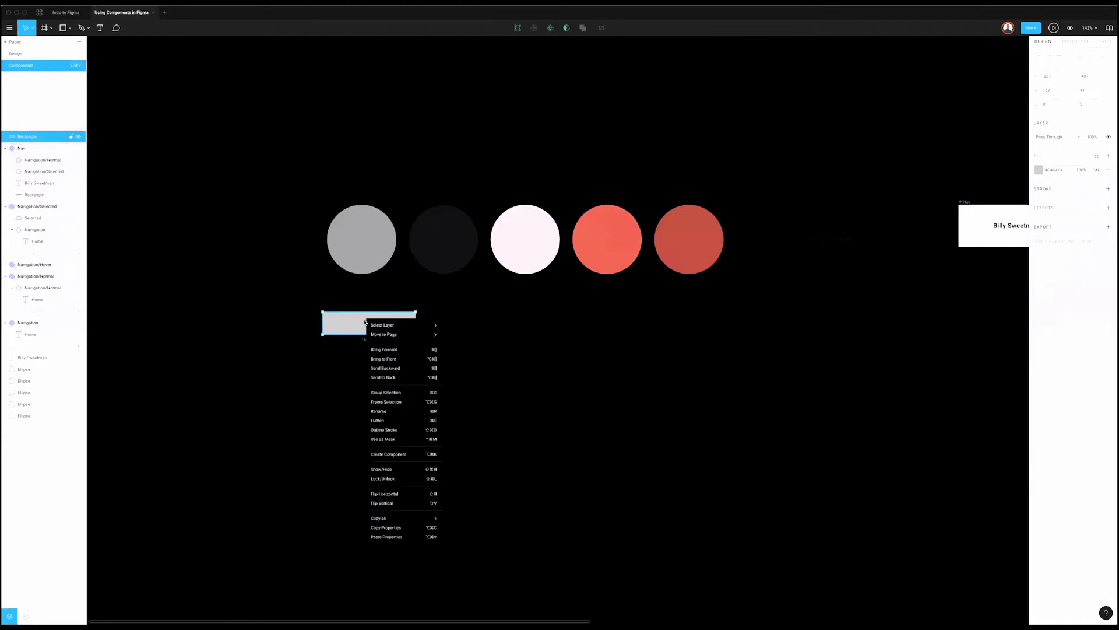
{"action": "left_click", "coordinate": [477, 450]}
{"action": "left_click", "coordinate": [377, 329]}
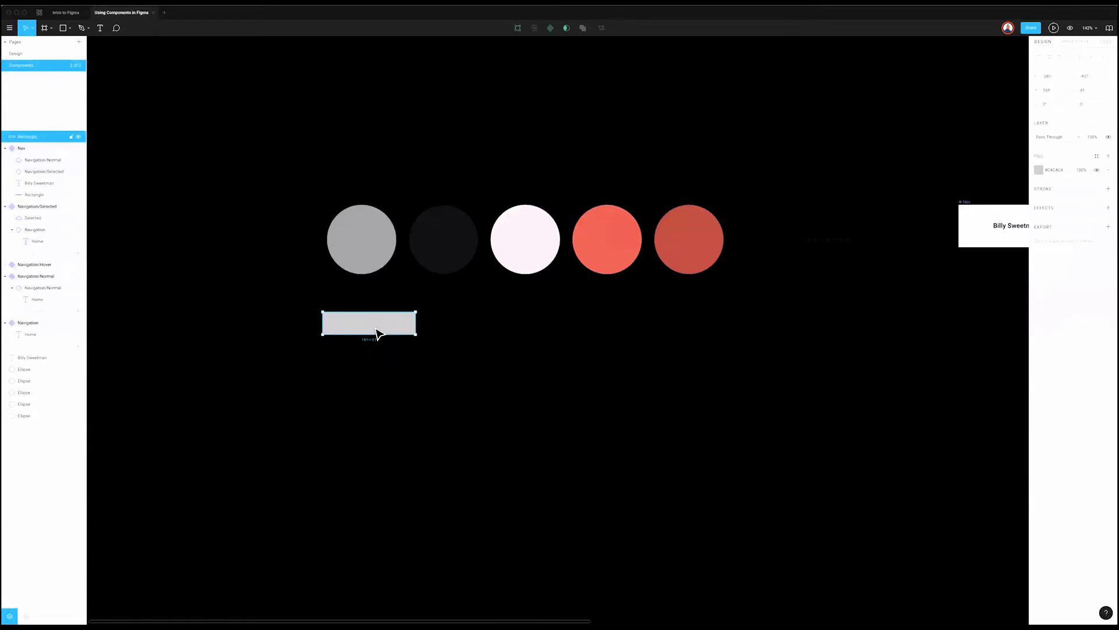
{"action": "mouse_move", "coordinate": [382, 325]}
{"action": "left_mouse_down"}
{"action": "mouse_move", "coordinate": [397, 342]}
{"action": "mouse_move", "coordinate": [389, 337]}
{"action": "left_mouse_up"}
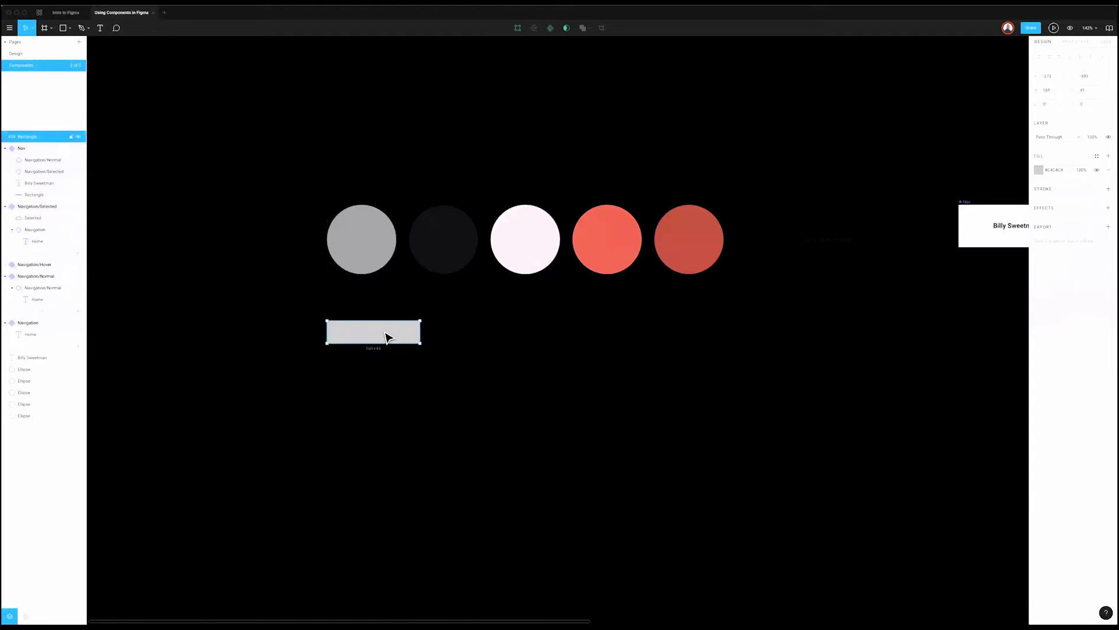
Step: Resize the rectangle to width 128 and height 32
{"action": "left_click", "coordinate": [1056, 93]}
{"action": "type", "text": "128"}
{"action": "key", "text": "Tab"}
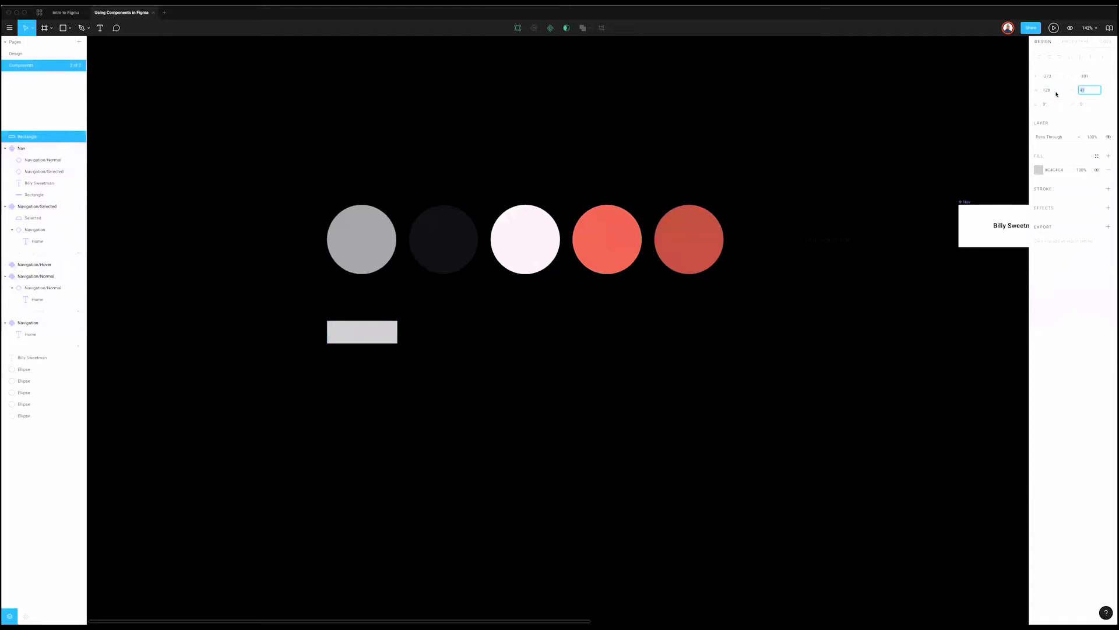
{"action": "type", "text": "32"}
{"action": "key", "text": "Return"}
{"action": "key", "text": "Escape"}
{"action": "left_click", "coordinate": [364, 338]}
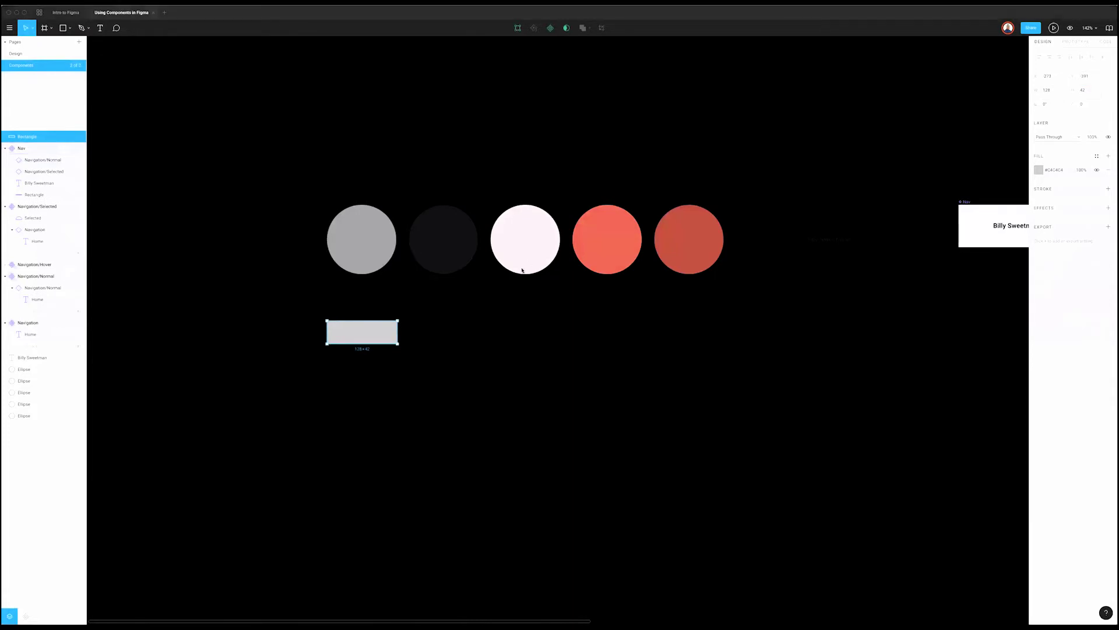
{"action": "left_click", "coordinate": [371, 332]}
{"action": "left_click", "coordinate": [485, 324]}
{"action": "key", "text": "super+z"}
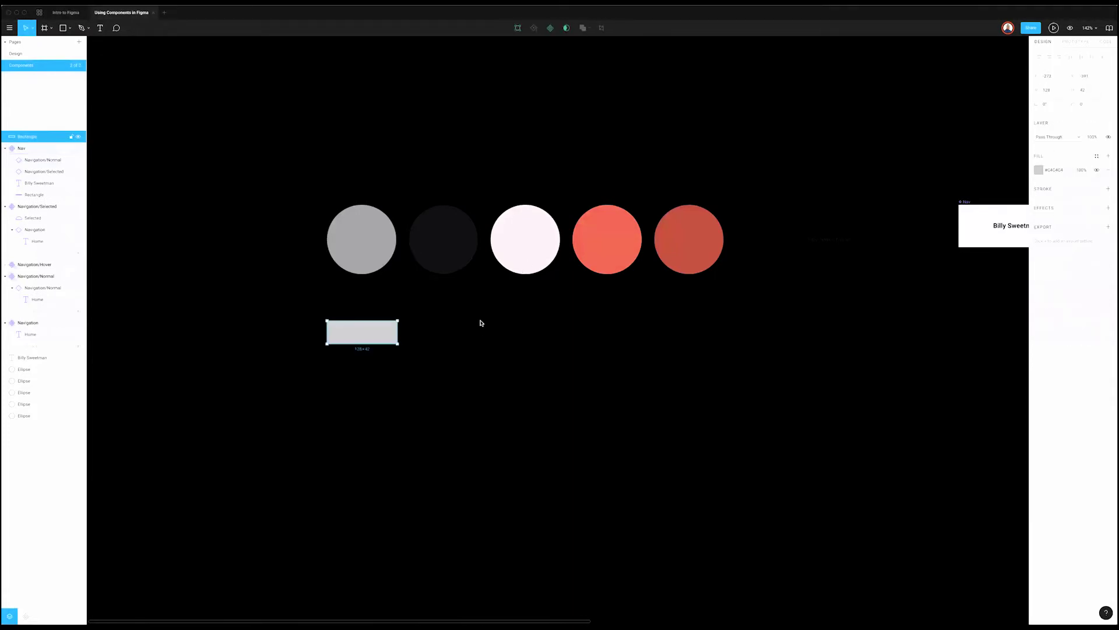
Step: Round the rectangle's corners to a radius of 3
{"action": "left_click", "coordinate": [1089, 105]}
{"action": "type", "text": "3"}
{"action": "key", "text": "Return"}
{"action": "scroll", "coordinate": [494, 345], "scroll_direction": "up", "scroll_amount": 5}
{"action": "left_click", "coordinate": [482, 313]}
{"action": "key", "text": "super+z"}
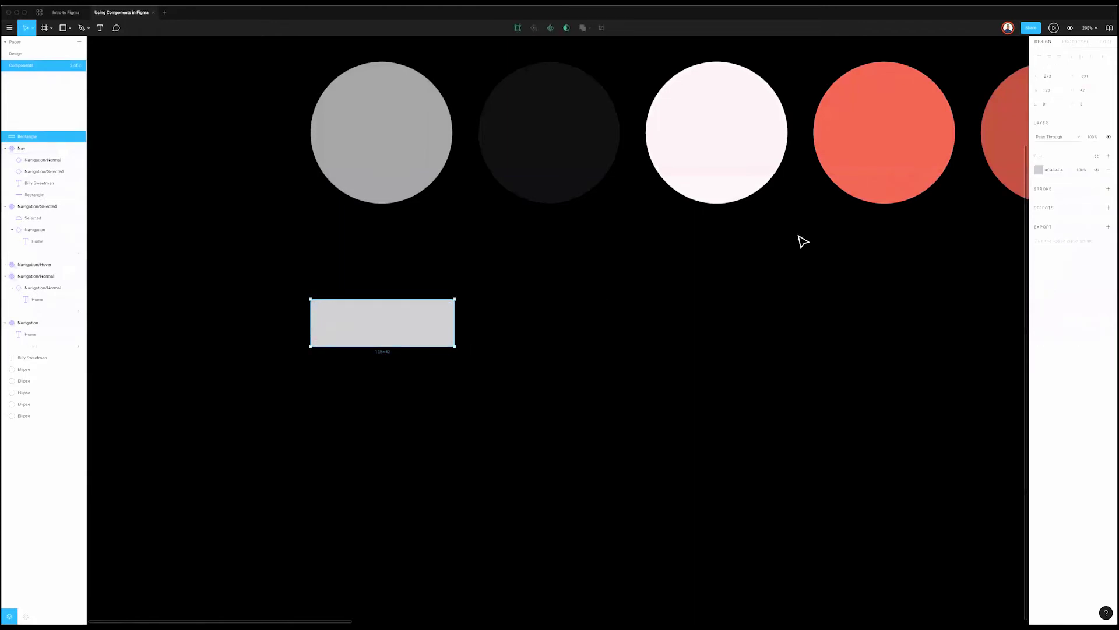
Step: Fill the rectangle with the Gray colour style
{"action": "left_click", "coordinate": [1096, 155]}
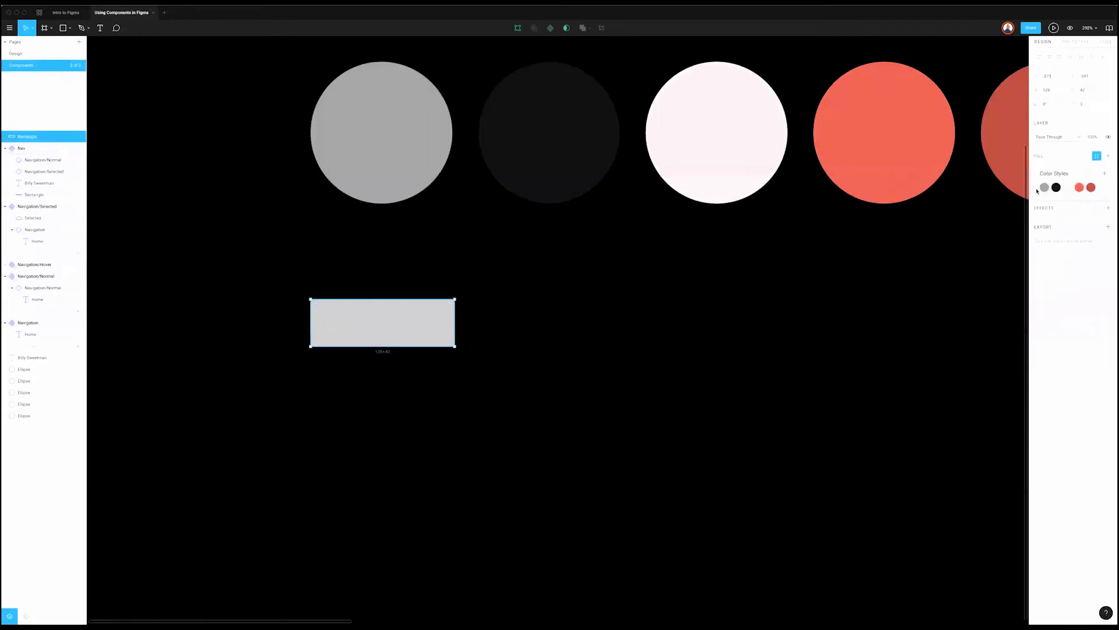
{"action": "left_click", "coordinate": [1044, 187]}
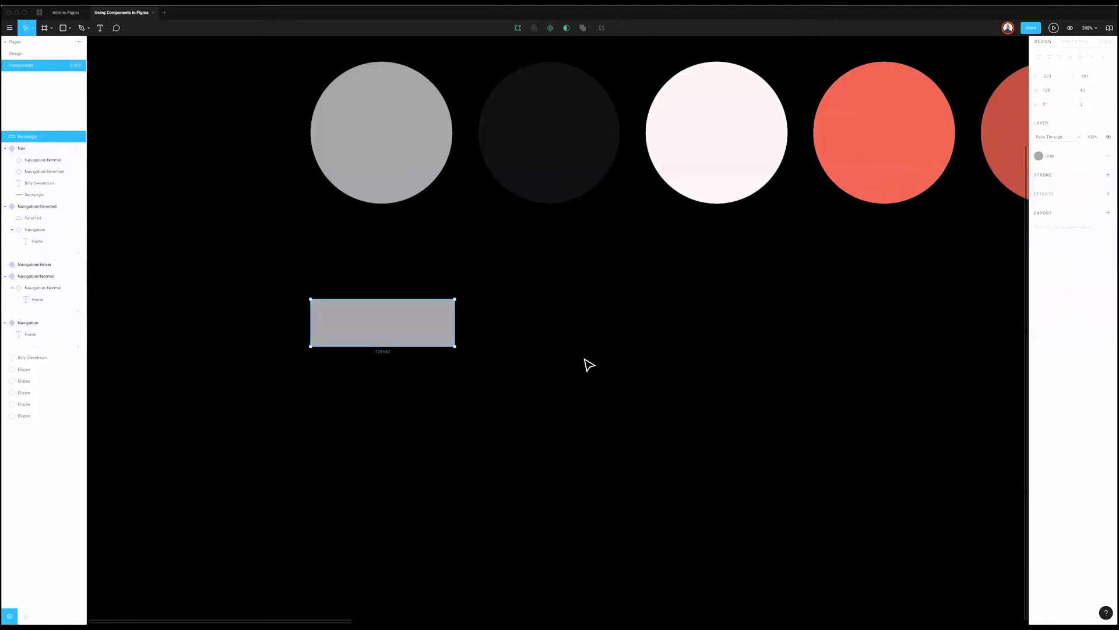
{"action": "left_click", "coordinate": [583, 362]}
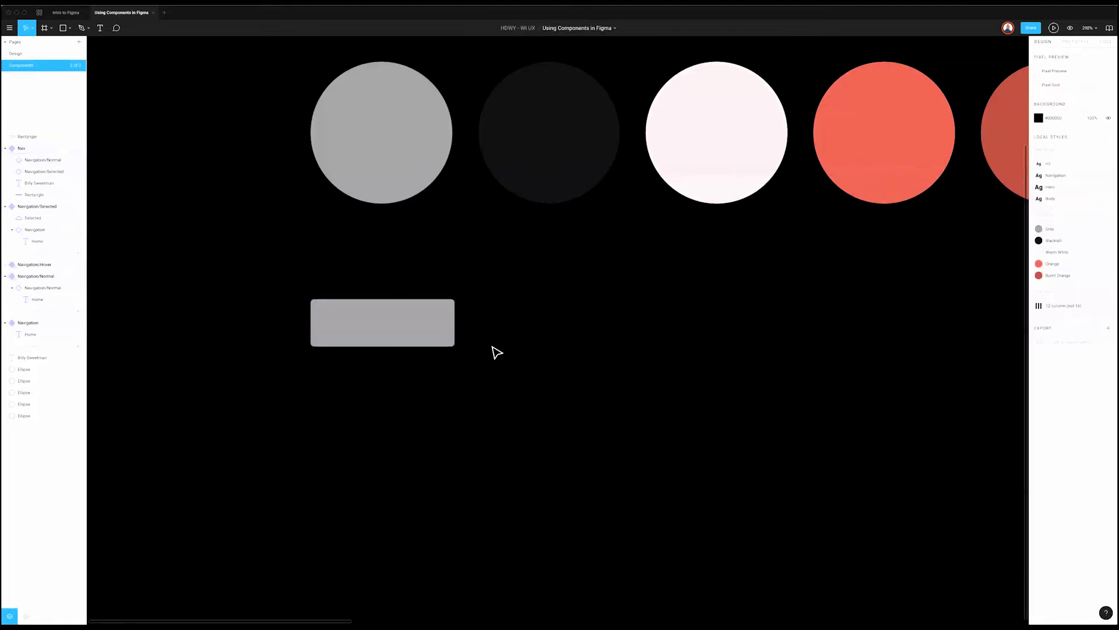
Step: Add a 'CONTACT' text label in the Body style over the rectangle
{"action": "left_click", "coordinate": [352, 316]}
{"action": "type", "text": "CONTACT"}
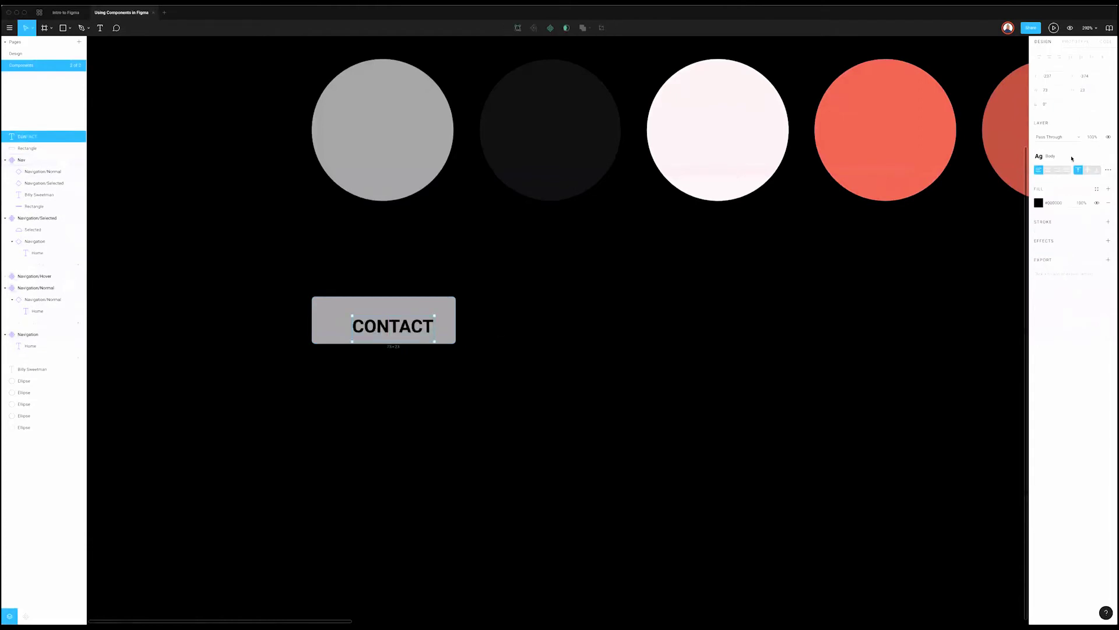
{"action": "left_click", "coordinate": [1072, 160]}
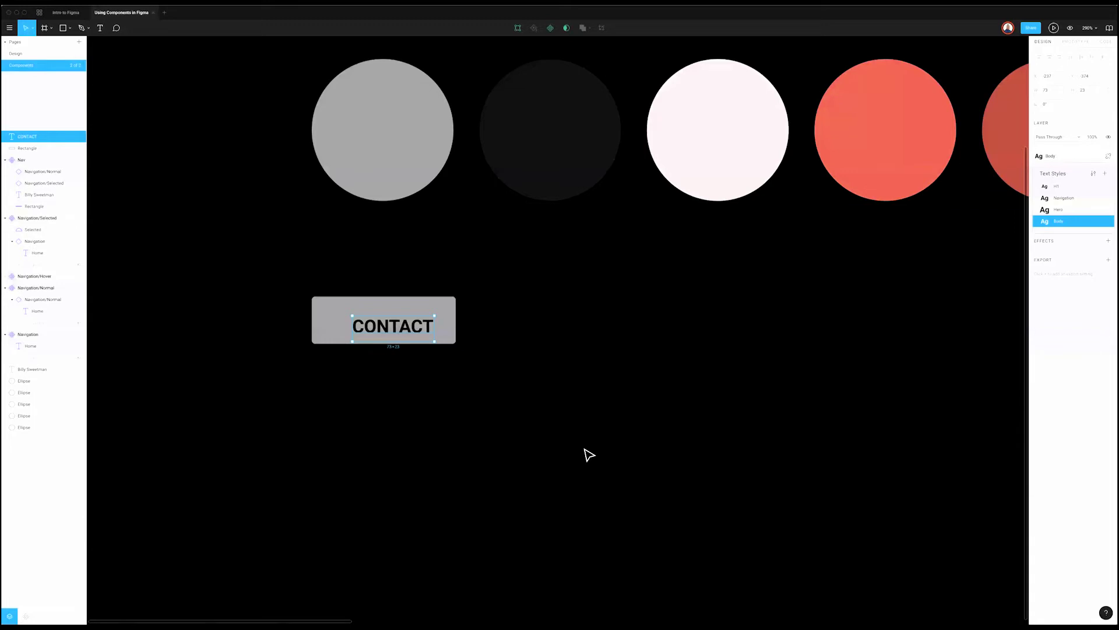
{"action": "key", "text": "Escape"}
{"action": "key", "text": "Escape"}
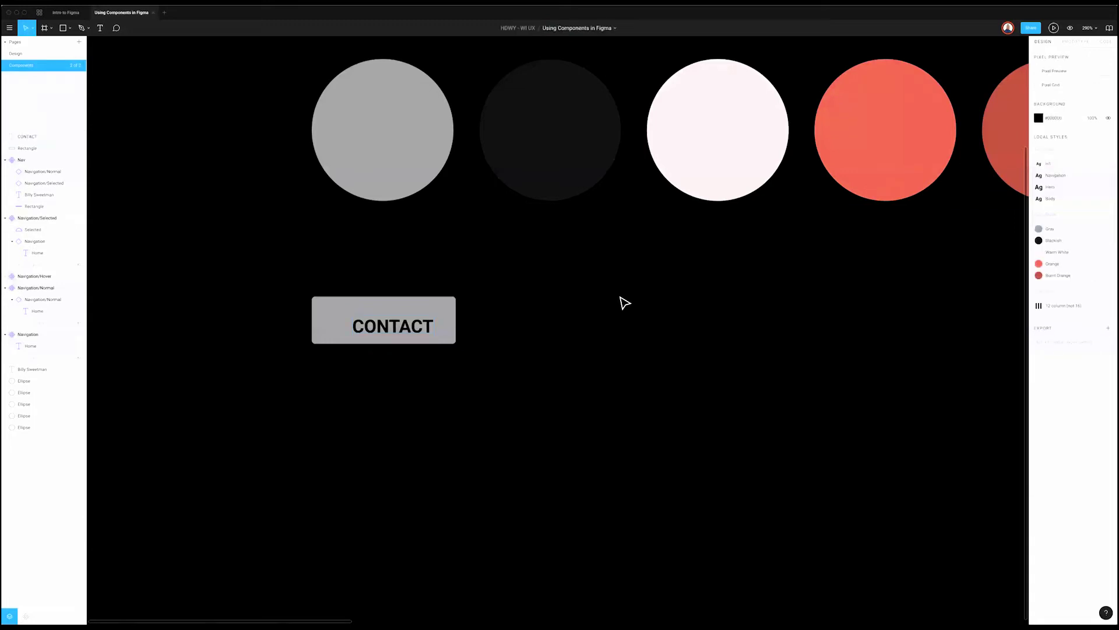
{"action": "left_click_drag", "start_coordinate": [422, 324], "coordinate": [408, 325]}
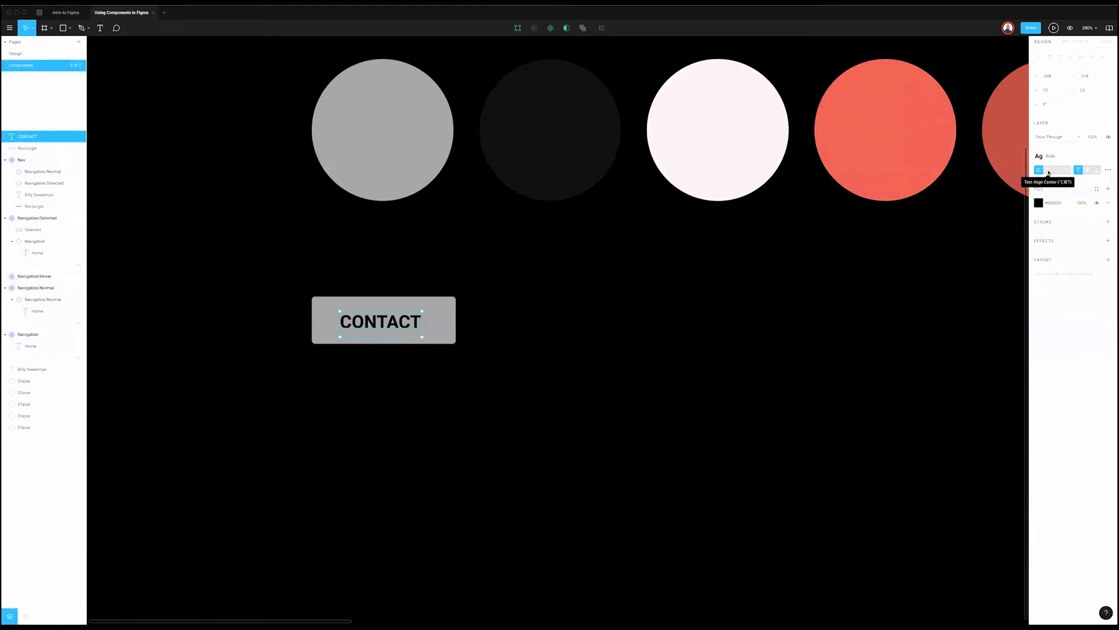
Step: Centre 'CONTACT' horizontally and vertically, sizing its text box to the rectangle
{"action": "left_click", "coordinate": [1049, 170]}
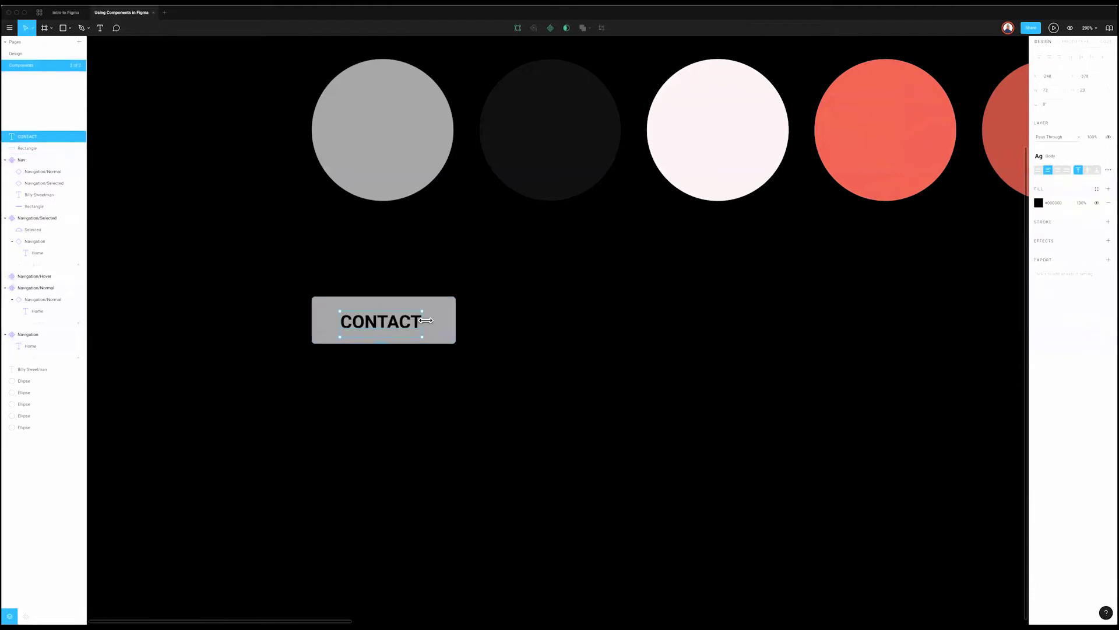
{"action": "left_click_drag", "start_coordinate": [449, 320], "coordinate": [457, 320]}
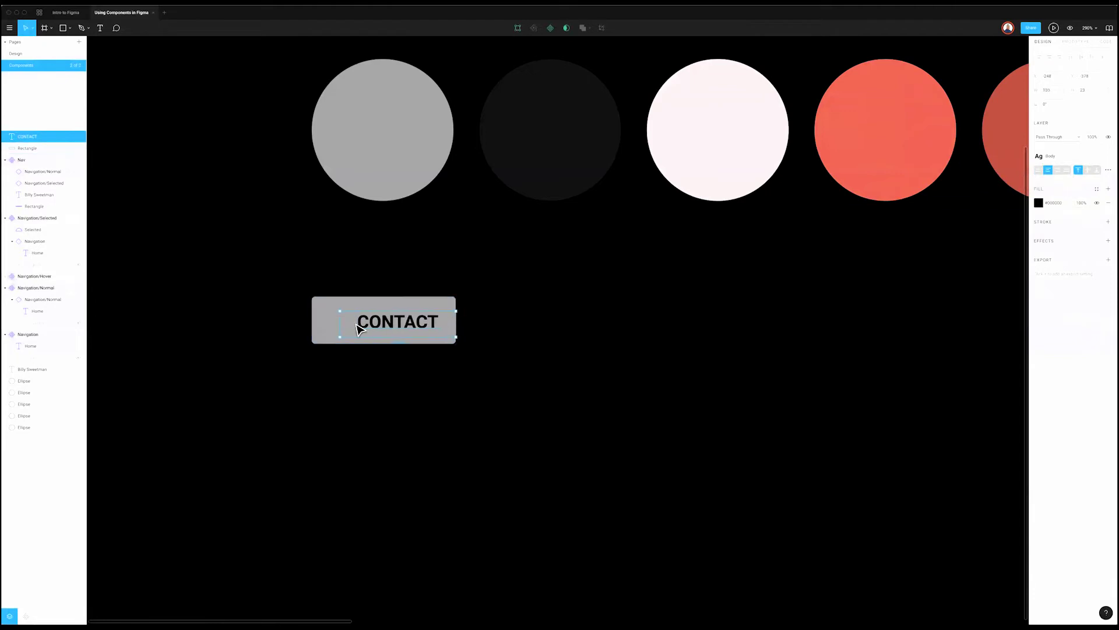
{"action": "left_click_drag", "start_coordinate": [339, 321], "coordinate": [313, 322]}
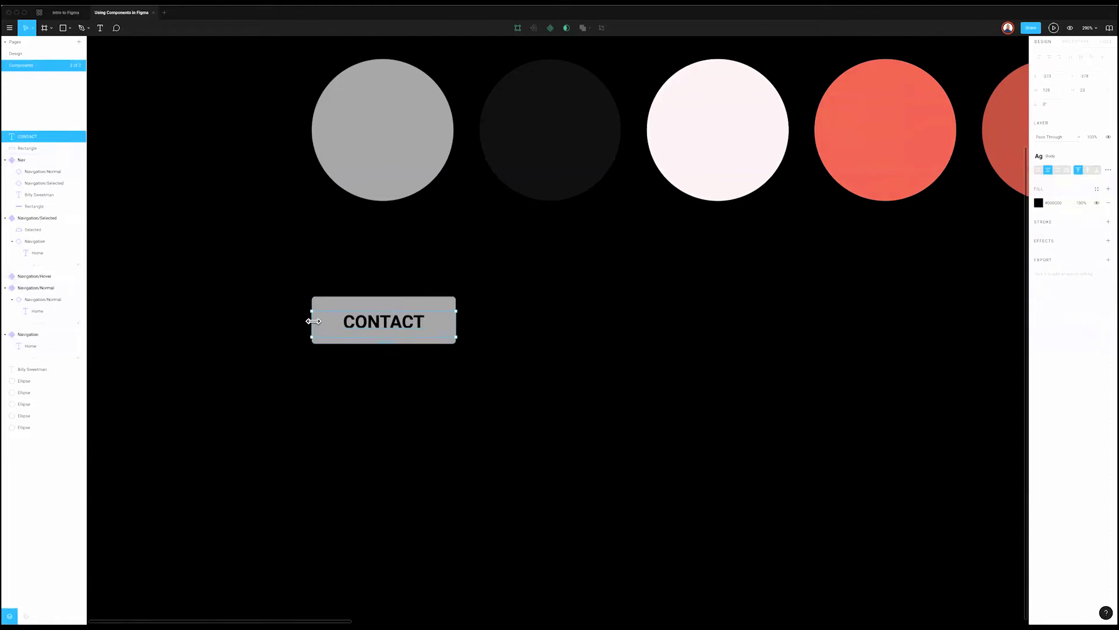
{"action": "scroll", "coordinate": [473, 368], "scroll_direction": "right", "scroll_amount": 1}
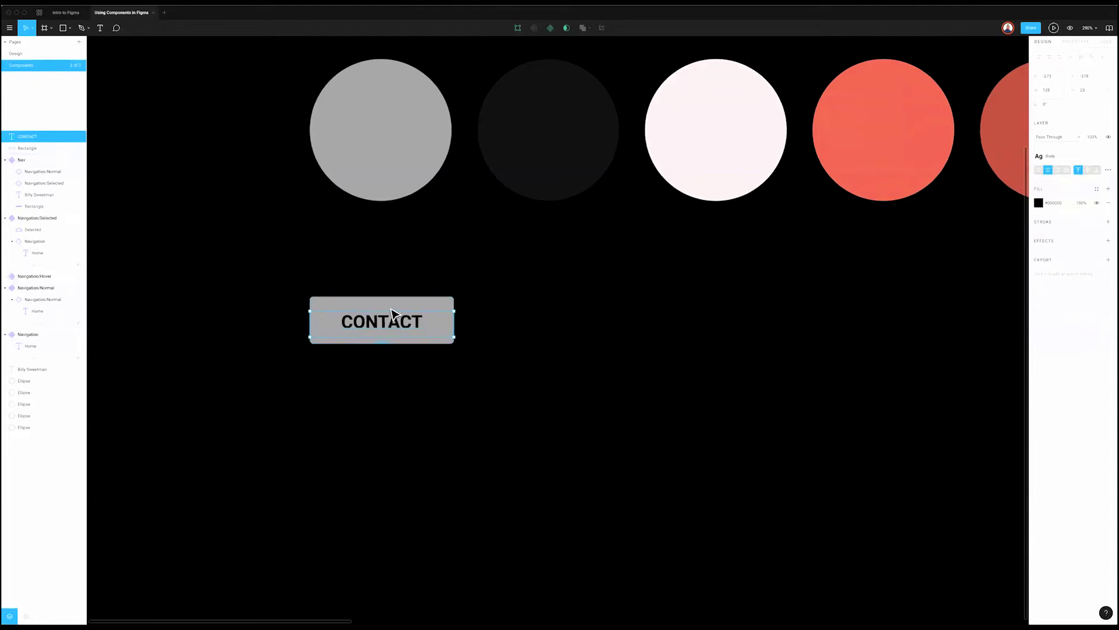
{"action": "left_click_drag", "start_coordinate": [409, 307], "coordinate": [410, 300]}
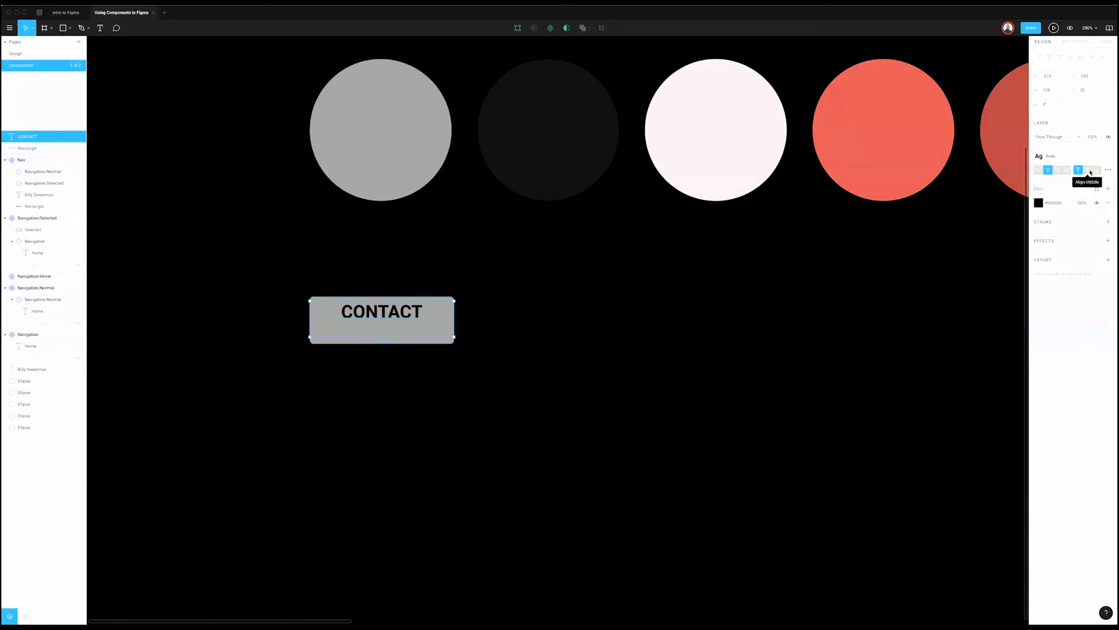
{"action": "left_click", "coordinate": [1089, 171]}
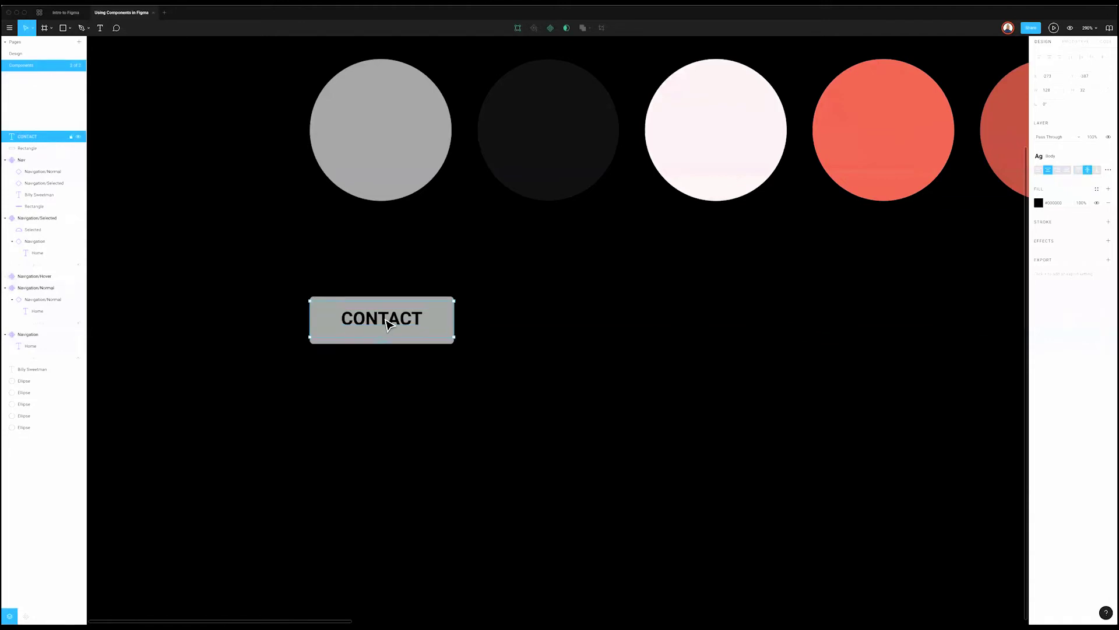
{"action": "left_click_drag", "start_coordinate": [454, 318], "coordinate": [446, 303]}
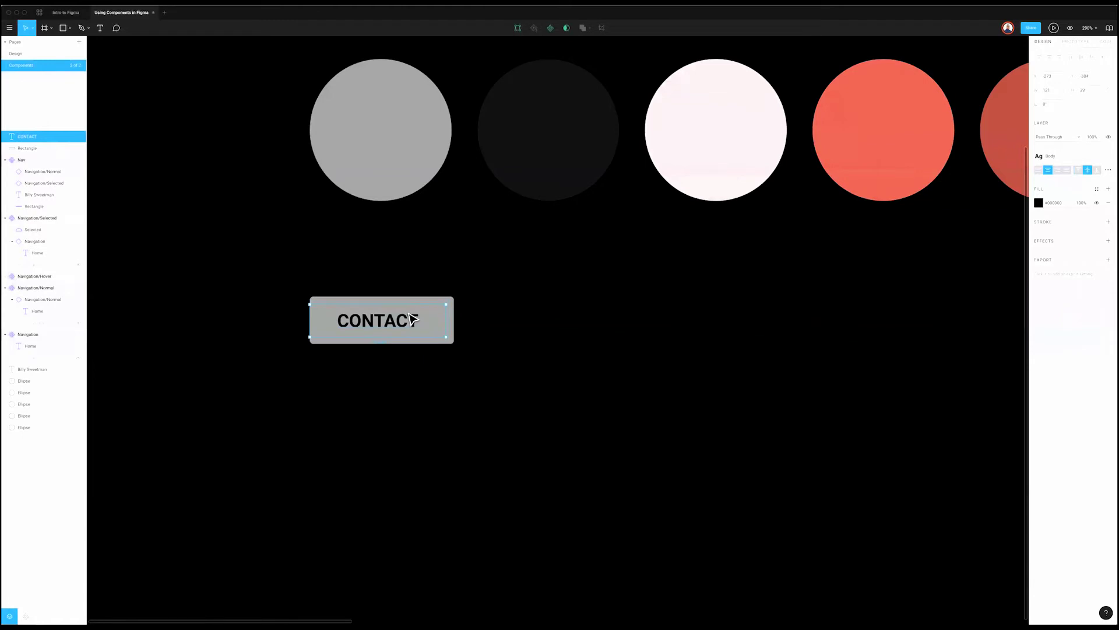
{"action": "left_click_drag", "start_coordinate": [309, 319], "coordinate": [315, 320]}
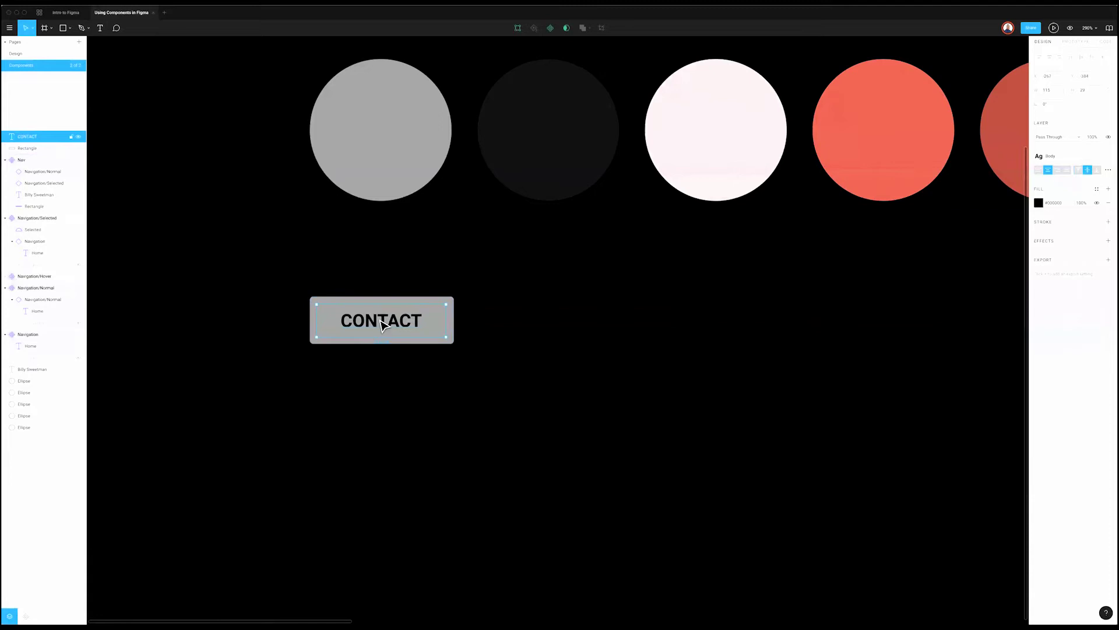
{"action": "key", "text": "Escape"}
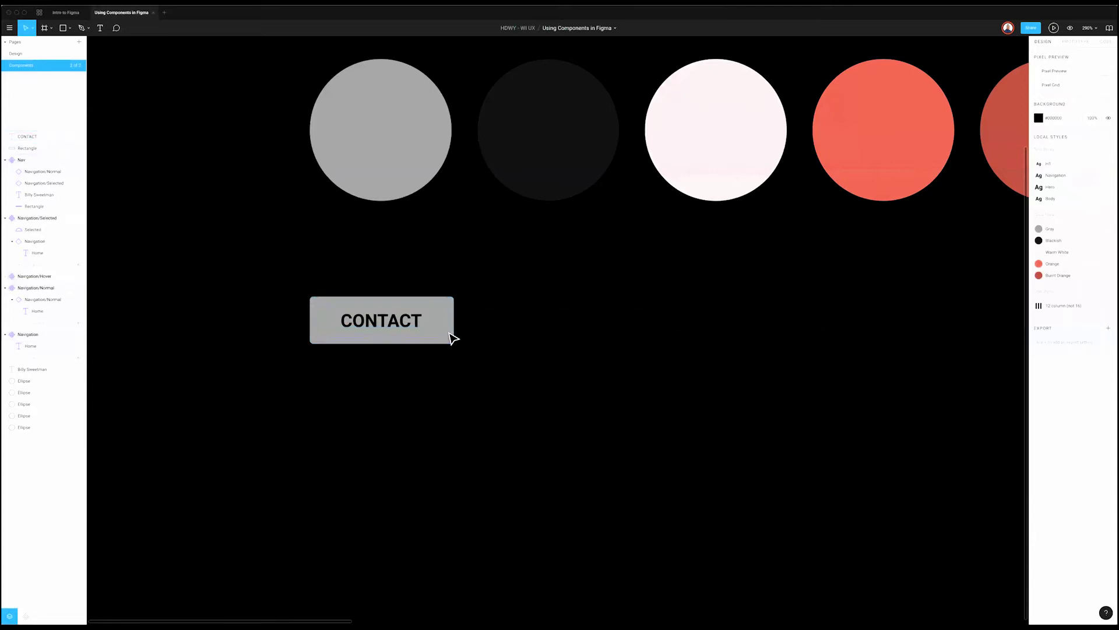
{"action": "left_click", "coordinate": [409, 332]}
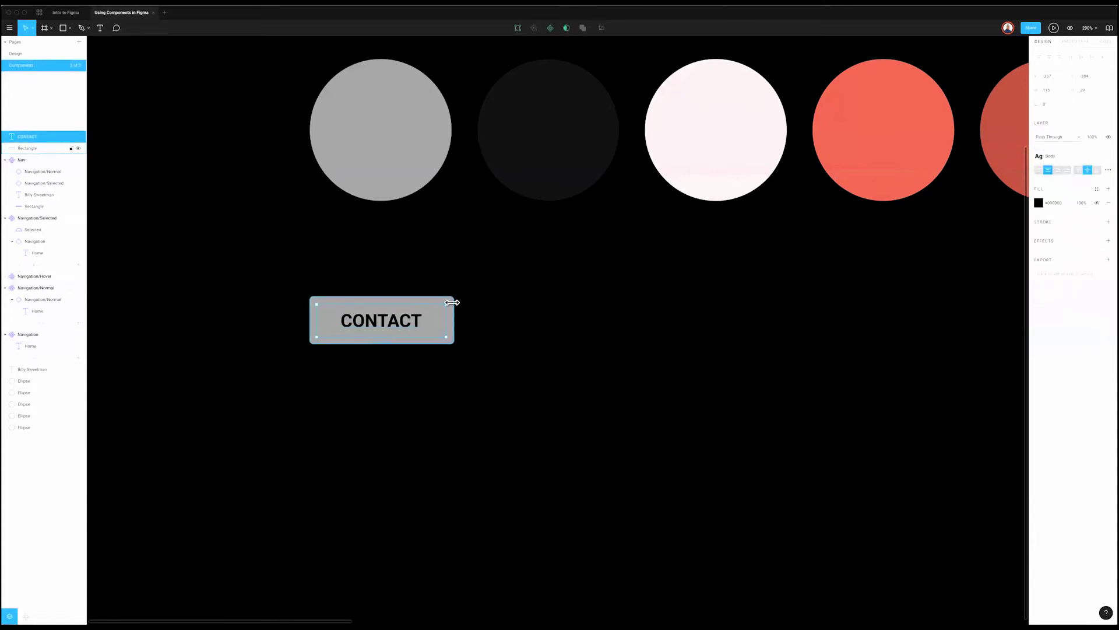
Step: Turn the rectangle and CONTACT text into a component named Button
{"action": "left_click", "coordinate": [454, 304], "text": "shift"}
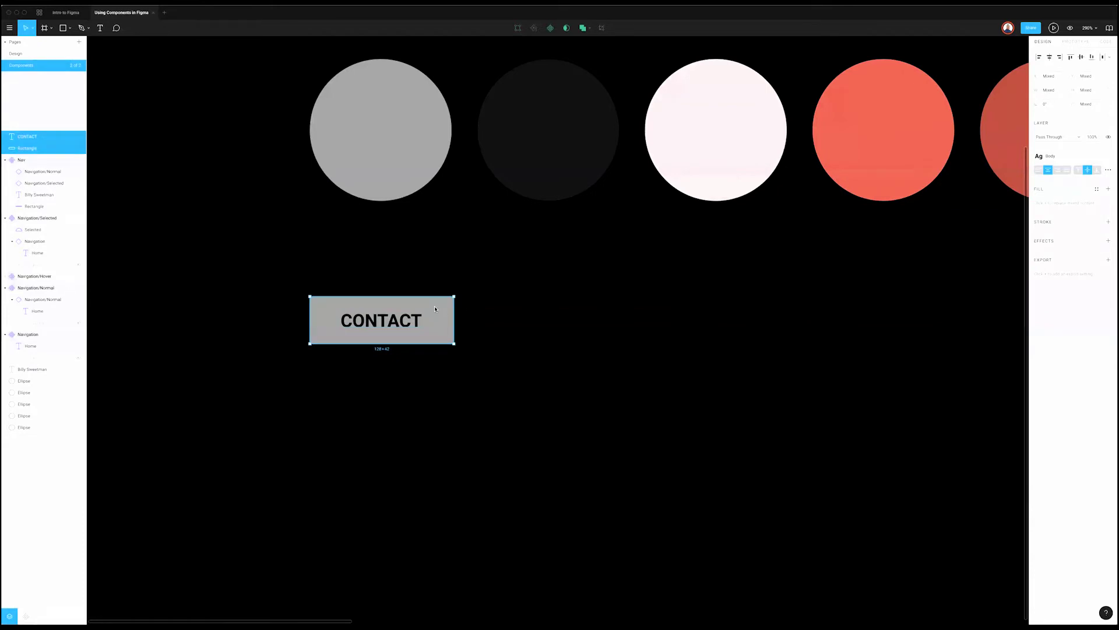
{"action": "right_click", "coordinate": [436, 307]}
{"action": "key", "text": "super+alt+k"}
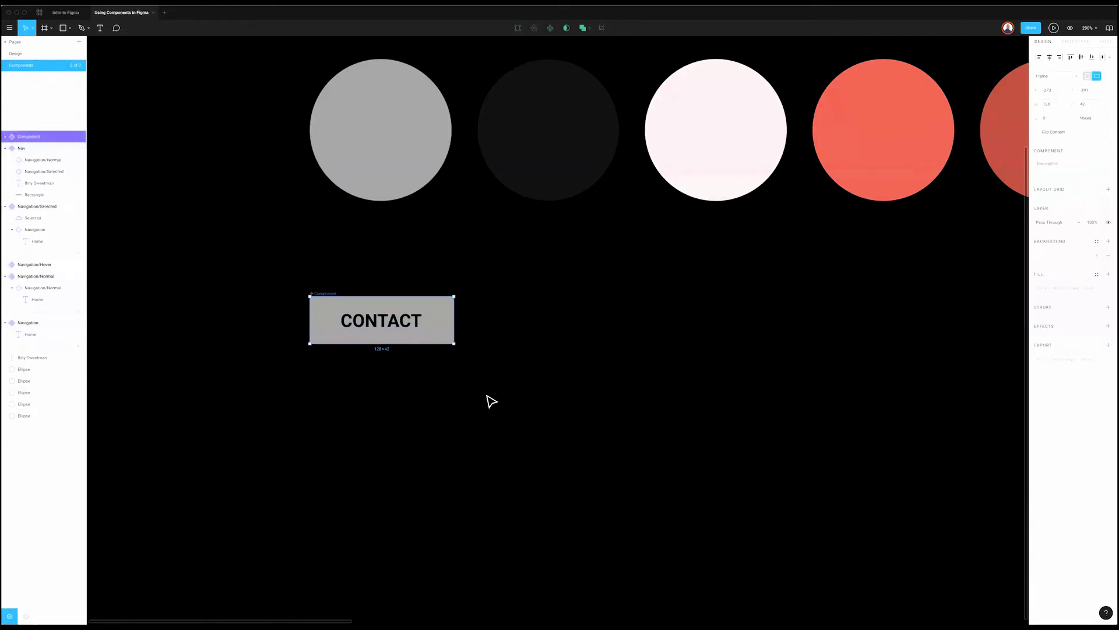
{"action": "key", "text": "super+r"}
{"action": "type", "text": "Button"}
{"action": "key", "text": "Return"}
Step: Place a Button copy to the right named Button/Static and make it a component
{"action": "left_click_drag", "start_coordinate": [425, 330], "coordinate": [592, 327]}
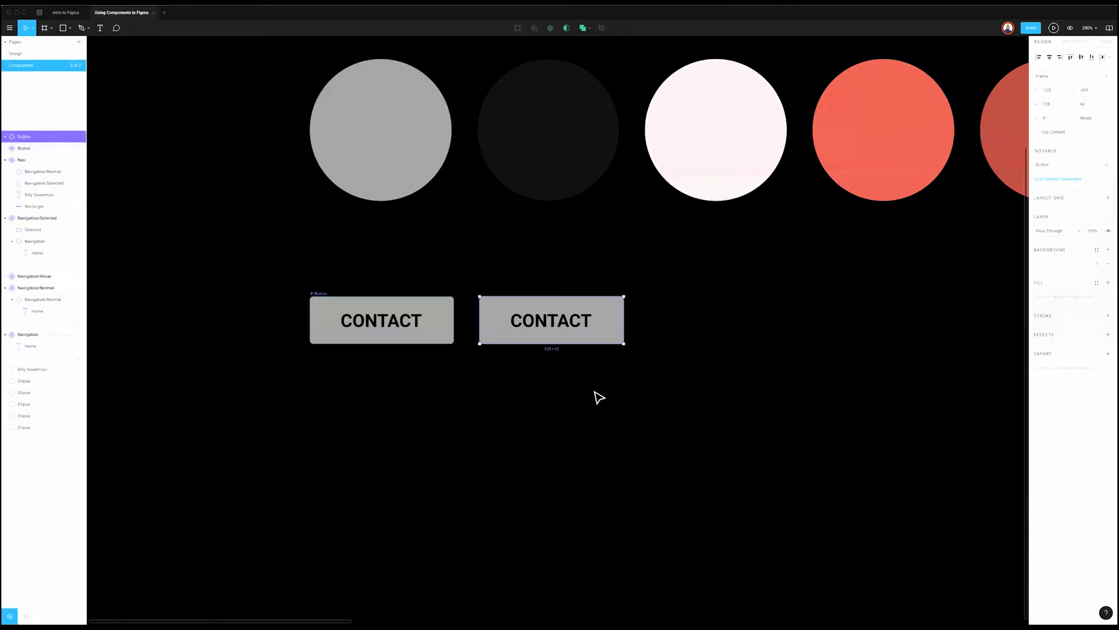
{"action": "key", "text": "super+r"}
{"action": "key", "text": "Return"}
{"action": "key", "text": "super+d"}
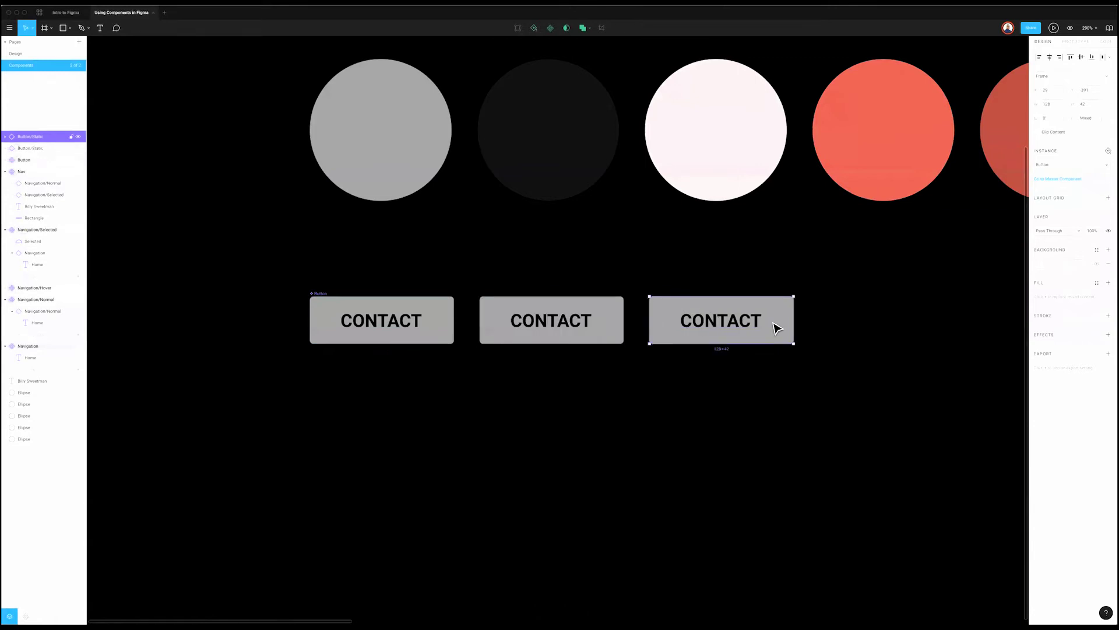
{"action": "key", "text": "Delete"}
{"action": "left_click", "coordinate": [522, 327]}
{"action": "right_click", "coordinate": [523, 327]}
{"action": "left_click", "coordinate": [559, 461]}
Step: Duplicate Button as a third copy named Button/Hover and make it a component
{"action": "left_click", "coordinate": [400, 322]}
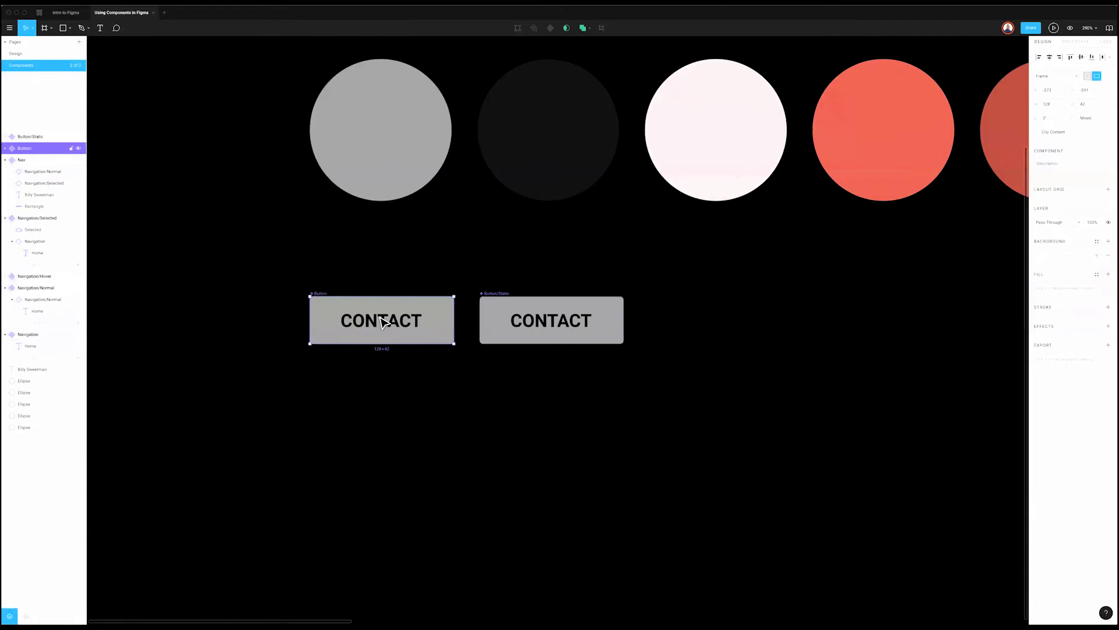
{"action": "key", "text": "ctrl+d"}
{"action": "key", "text": "Left"}
{"action": "key", "text": "Left"}
{"action": "key", "text": "ctrl+r"}
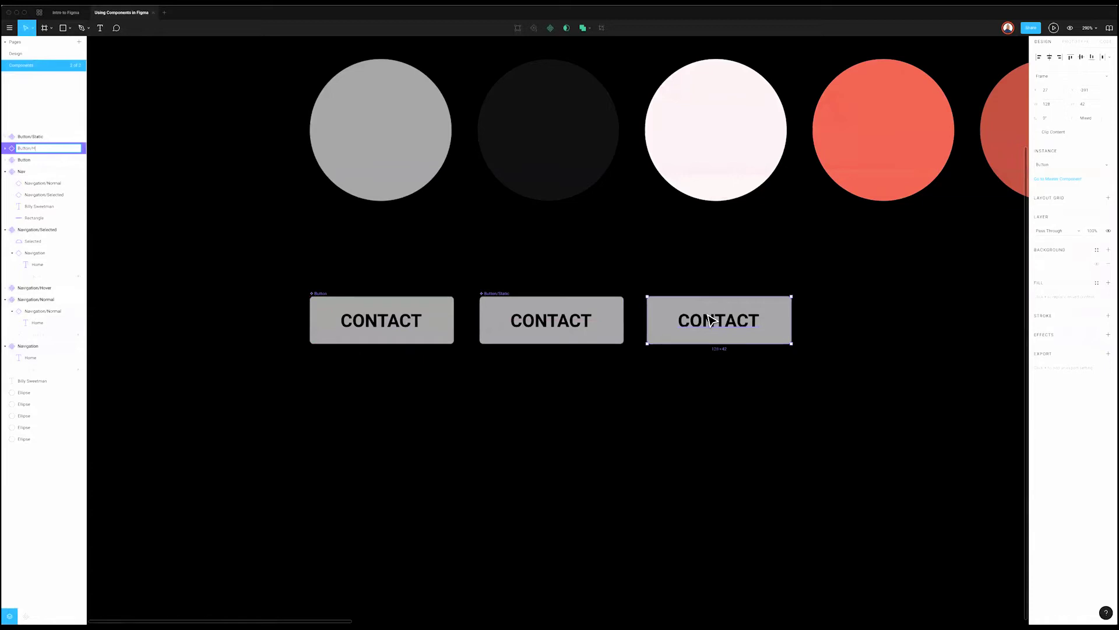
{"action": "key", "text": "Return"}
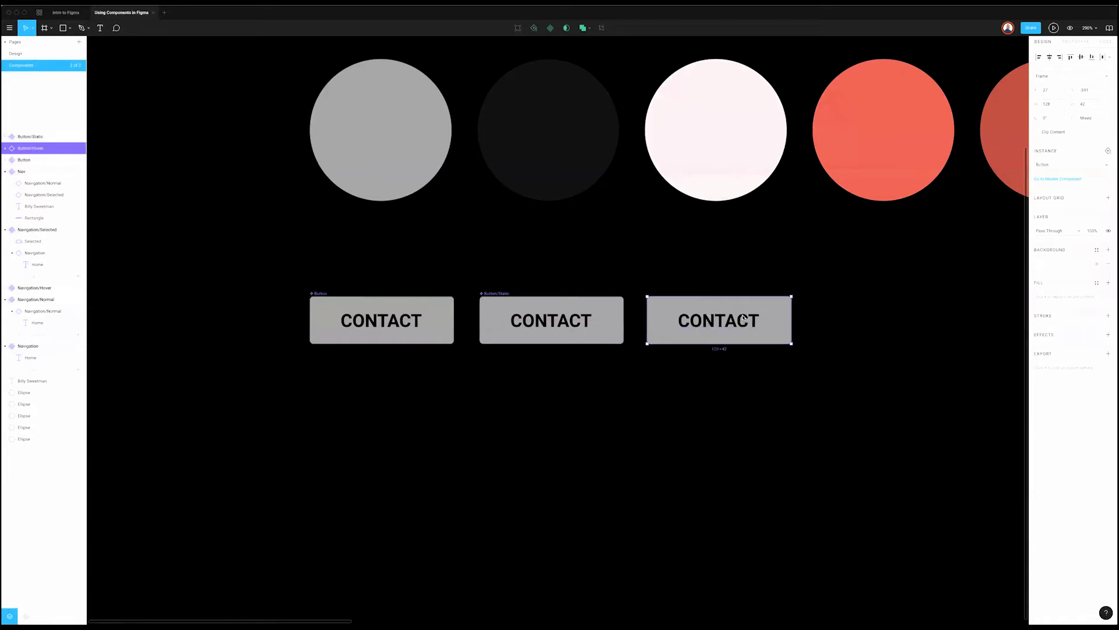
{"action": "right_click", "coordinate": [745, 318]}
{"action": "left_click", "coordinate": [783, 450]}
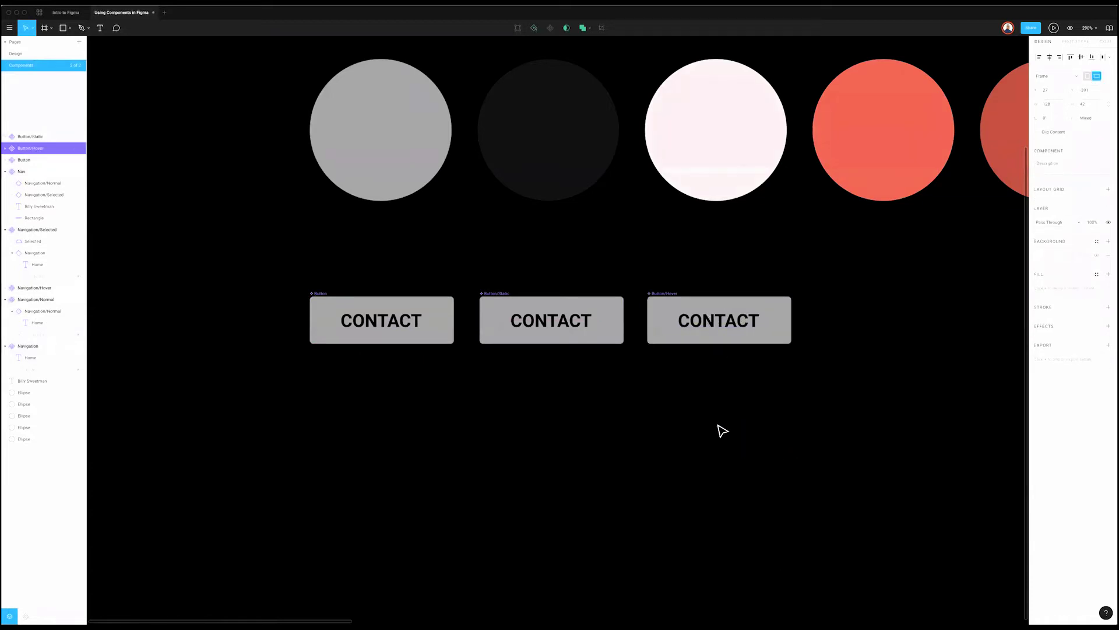
{"action": "left_click", "coordinate": [434, 322]}
{"action": "double_click", "coordinate": [413, 322]}
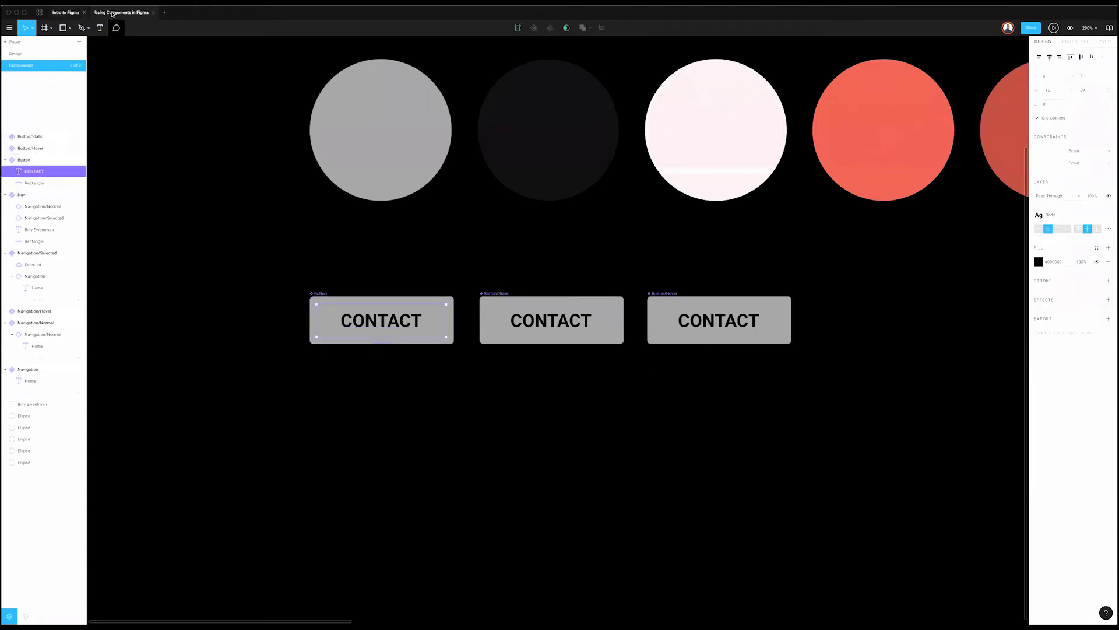
Step: Select the CONTACT labels in Button, Button/Static and Button/Hover and set their fill to white
{"action": "left_click", "coordinate": [66, 13]}
{"action": "left_click", "coordinate": [120, 12]}
{"action": "left_click", "coordinate": [556, 327], "text": "shift"}
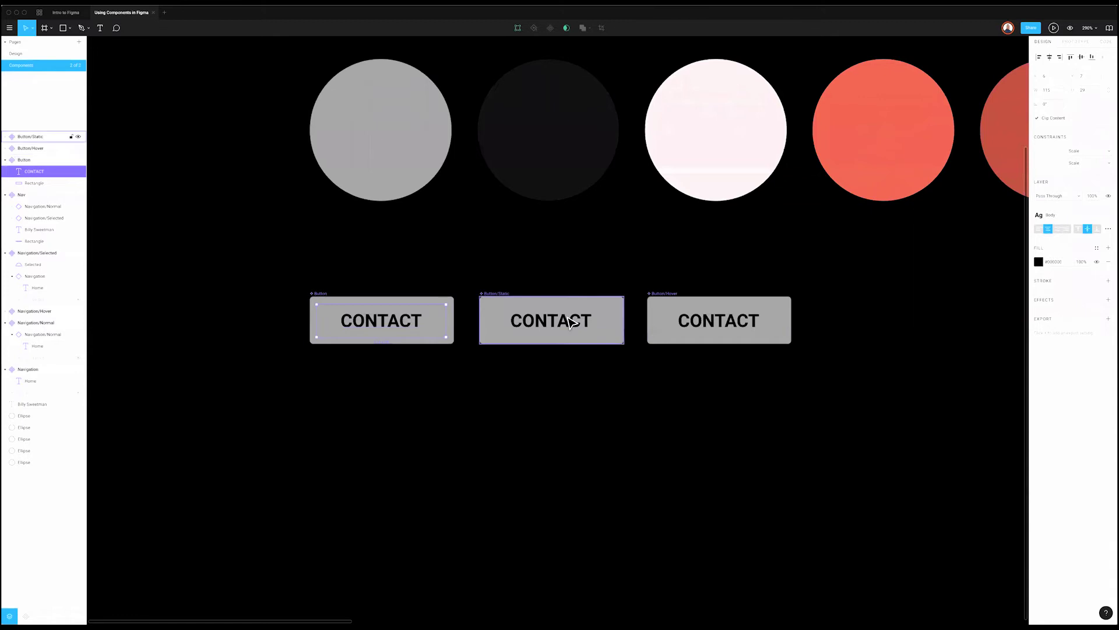
{"action": "left_click", "coordinate": [725, 326], "text": "shift"}
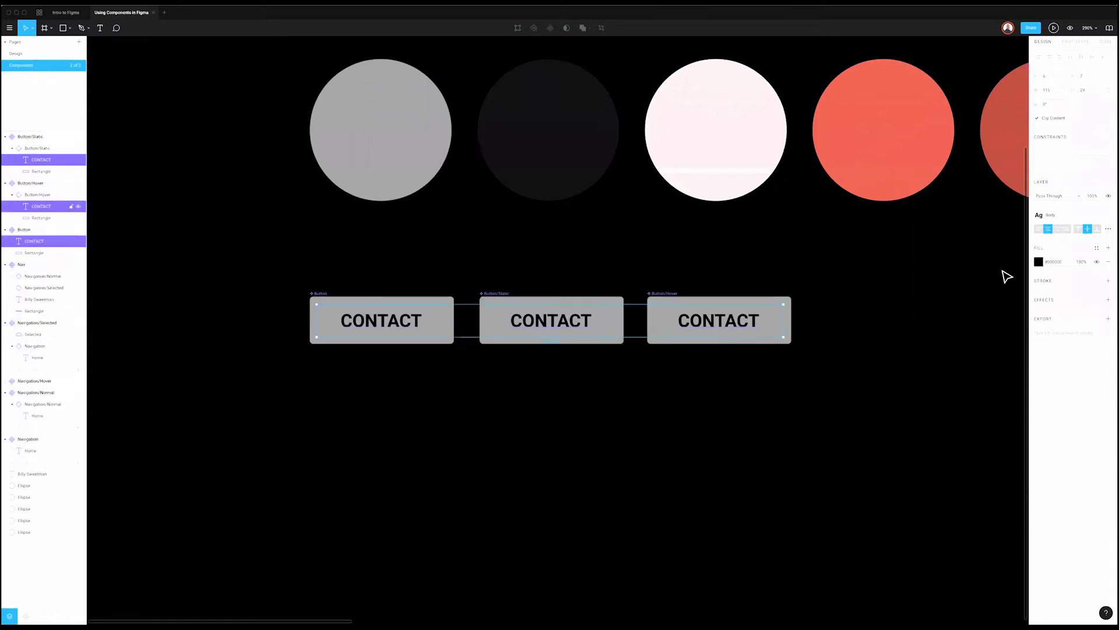
{"action": "left_click", "coordinate": [442, 352]}
{"action": "double_click", "coordinate": [381, 320]}
{"action": "left_click", "coordinate": [1039, 262]}
{"action": "left_click_drag", "start_coordinate": [1006, 293], "coordinate": [898, 249]}
{"action": "left_click_drag", "start_coordinate": [972, 332], "coordinate": [930, 324]}
{"action": "left_click_drag", "start_coordinate": [886, 237], "coordinate": [885, 237]}
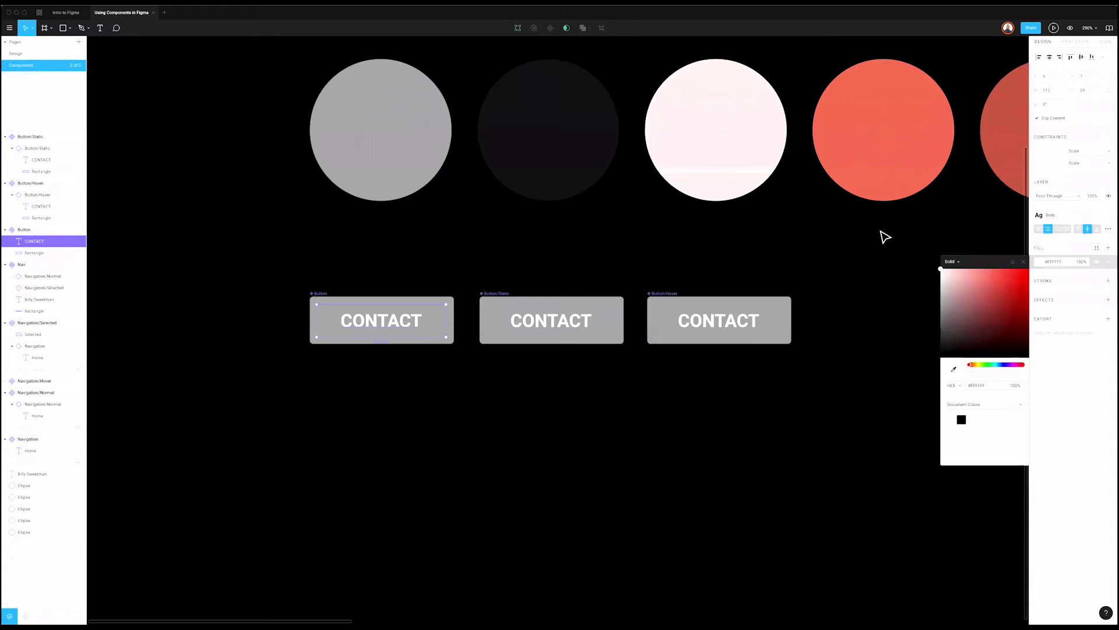
{"action": "left_click", "coordinate": [606, 351]}
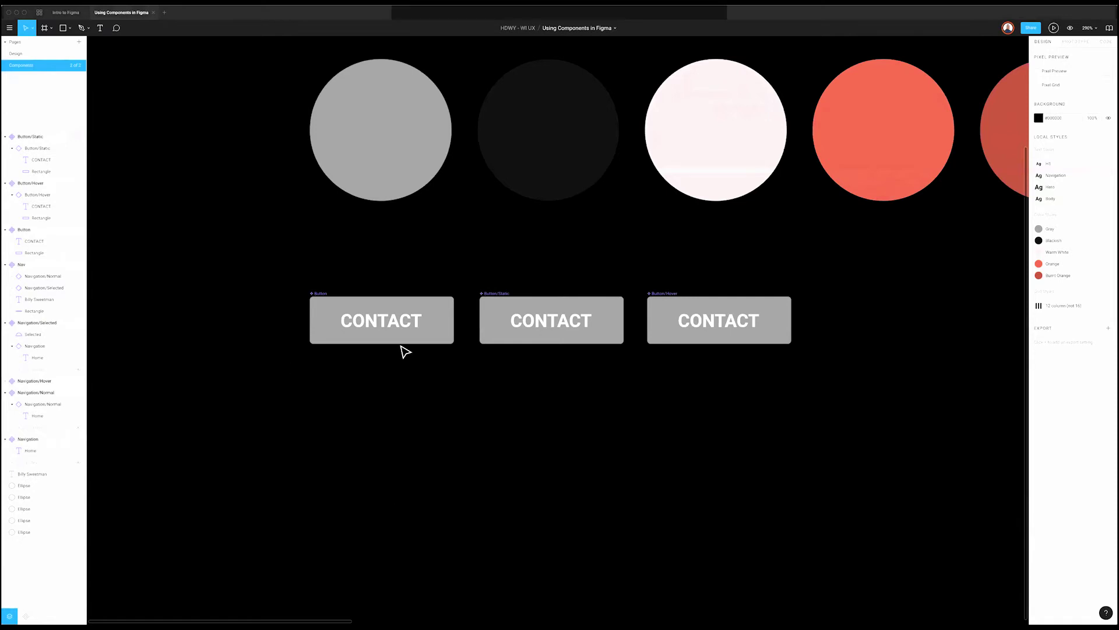
{"action": "double_click", "coordinate": [403, 322]}
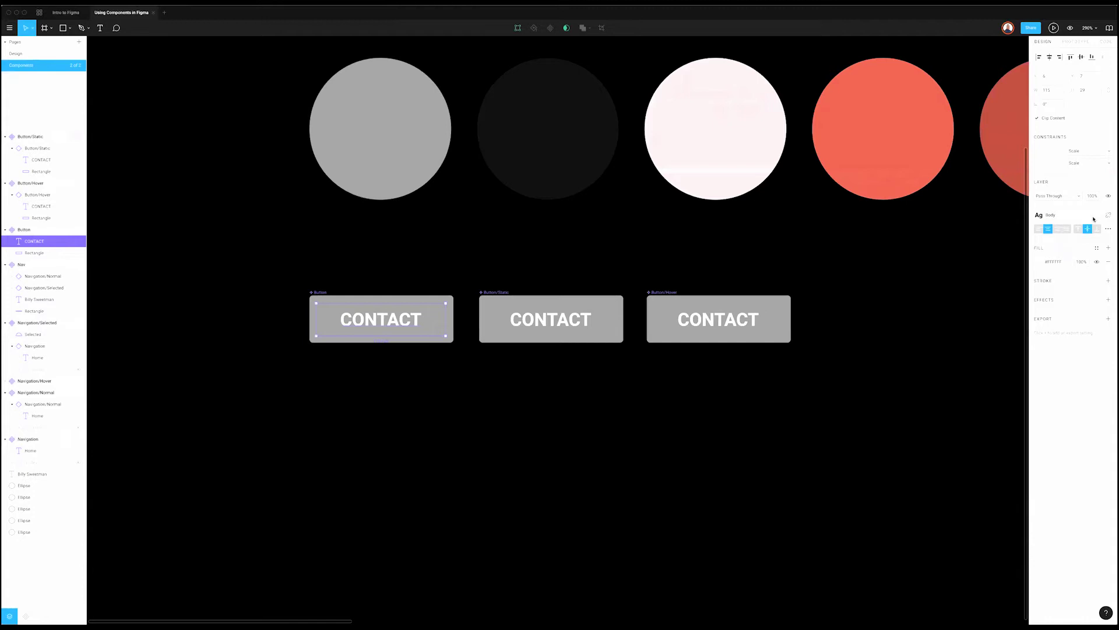
Step: Save the CONTACT label's formatting as a new text style named Button
{"action": "left_click", "coordinate": [1094, 218]}
{"action": "left_click", "coordinate": [1104, 232]}
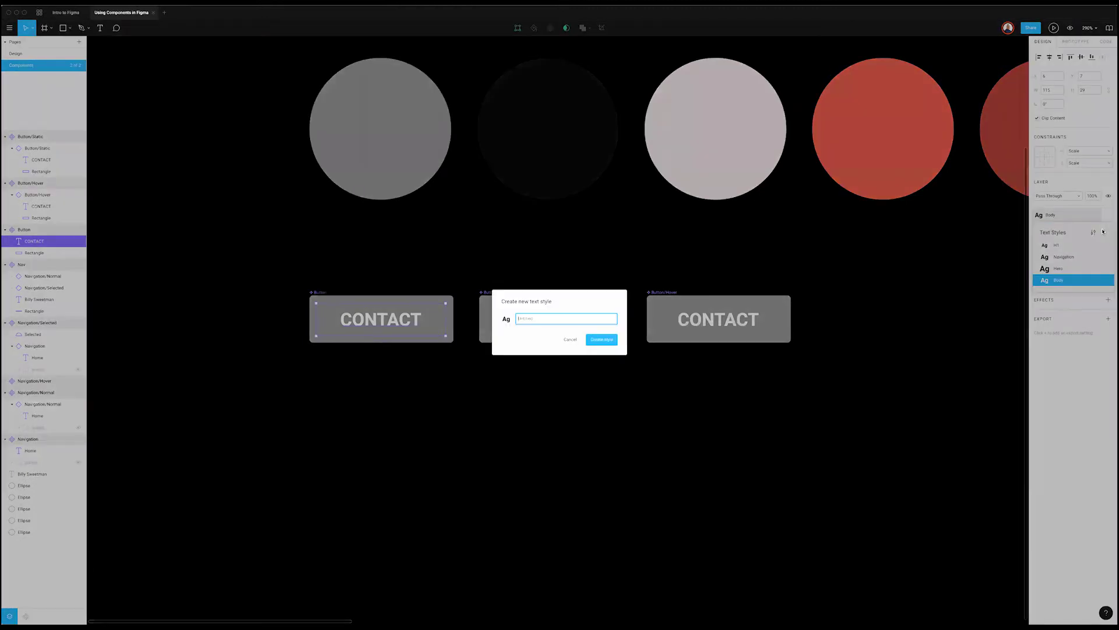
{"action": "key", "text": "Return"}
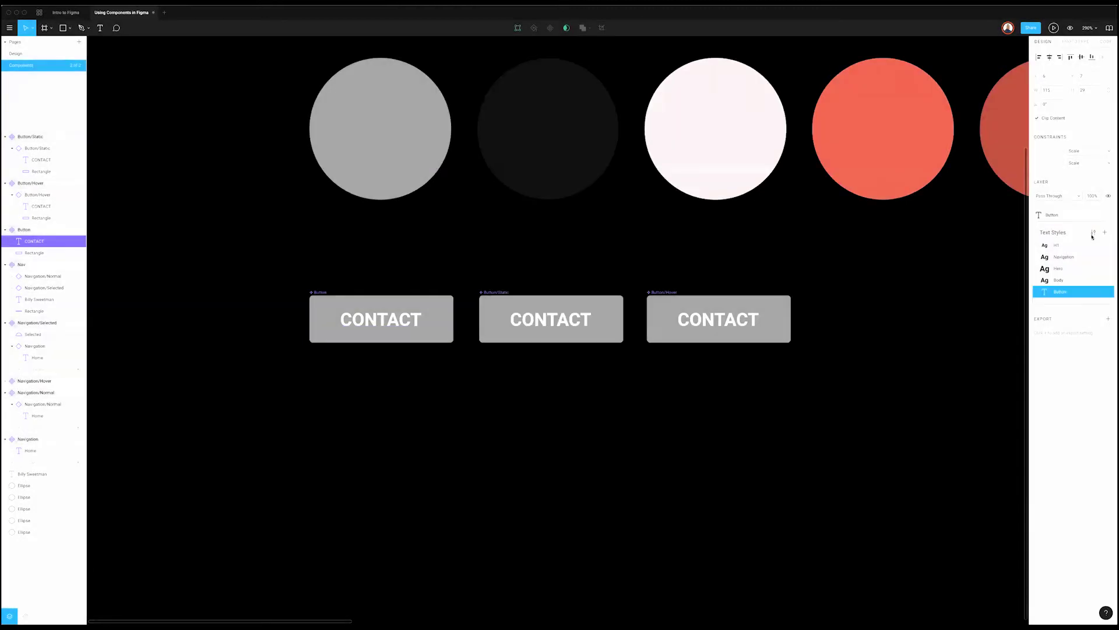
{"action": "left_click", "coordinate": [1093, 231]}
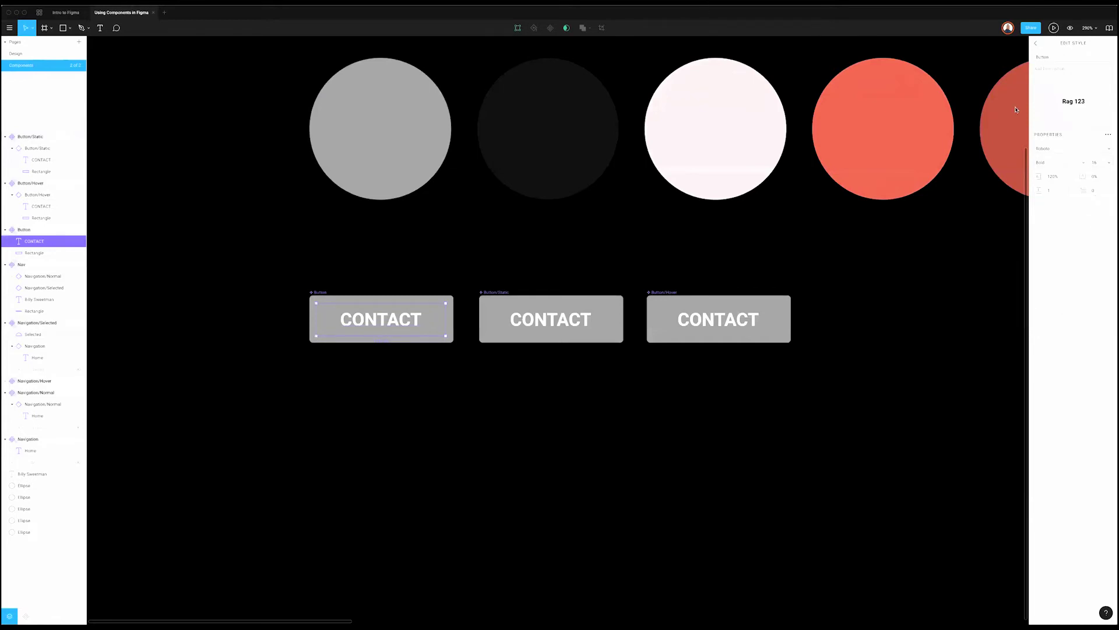
{"action": "left_click", "coordinate": [945, 264]}
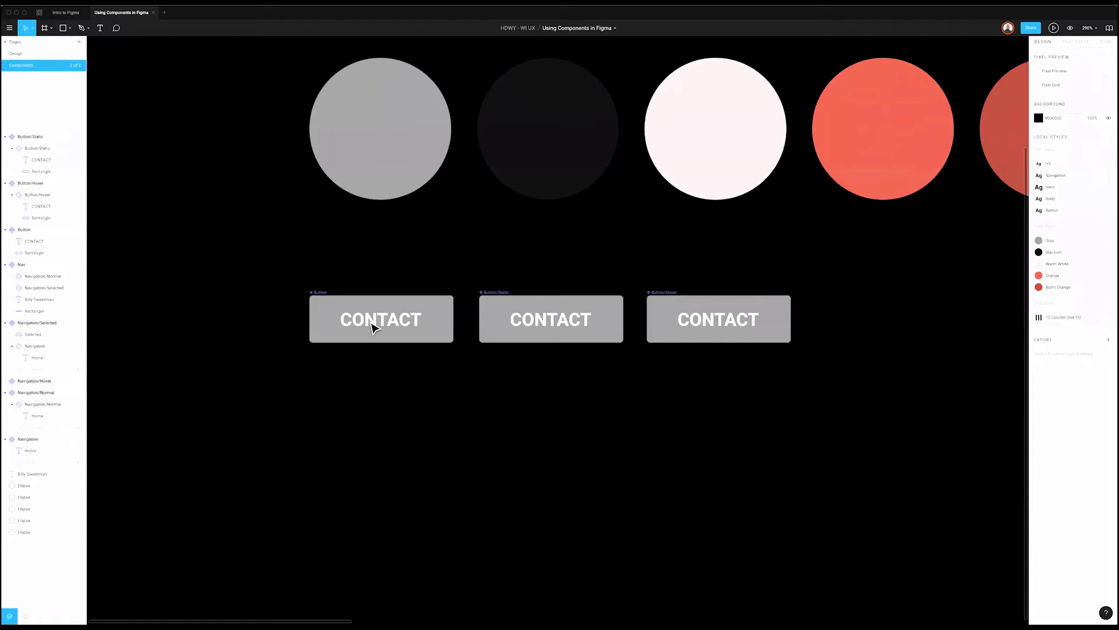
Step: Edit the Button style to Medium weight, font size two steps smaller, and wider letter spacing
{"action": "double_click", "coordinate": [369, 322]}
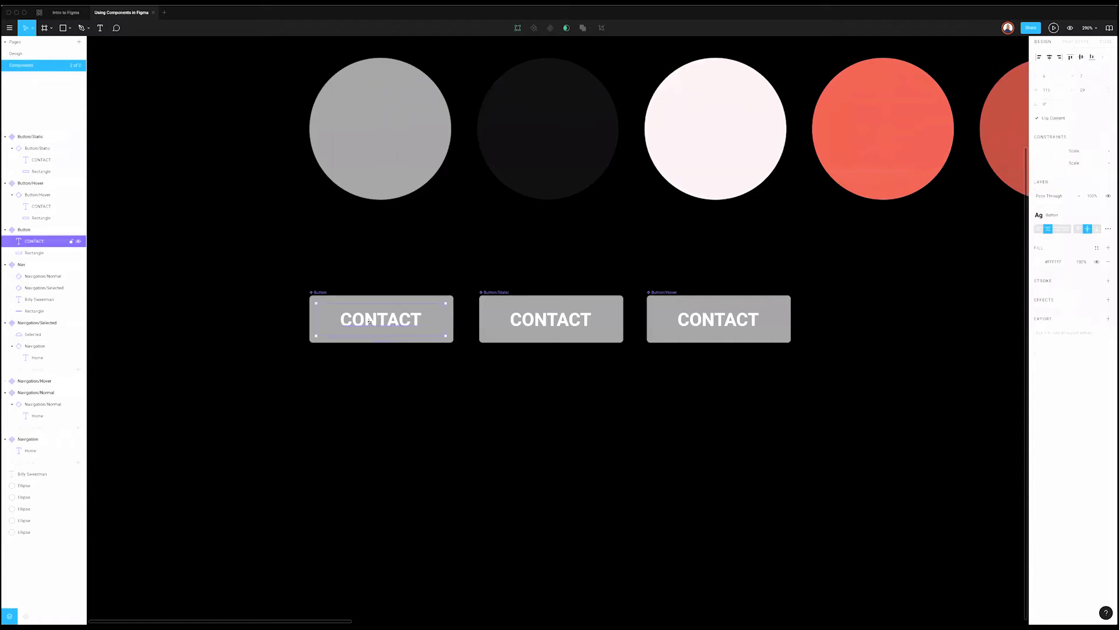
{"action": "left_click", "coordinate": [1097, 217]}
{"action": "left_click", "coordinate": [1093, 231]}
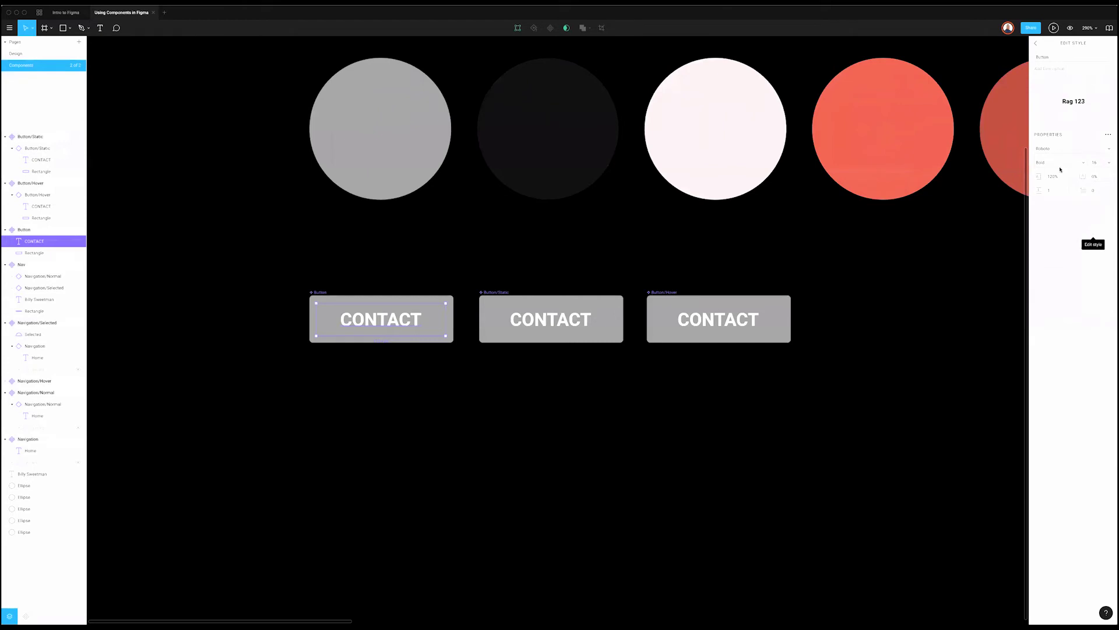
{"action": "left_click", "coordinate": [1066, 166]}
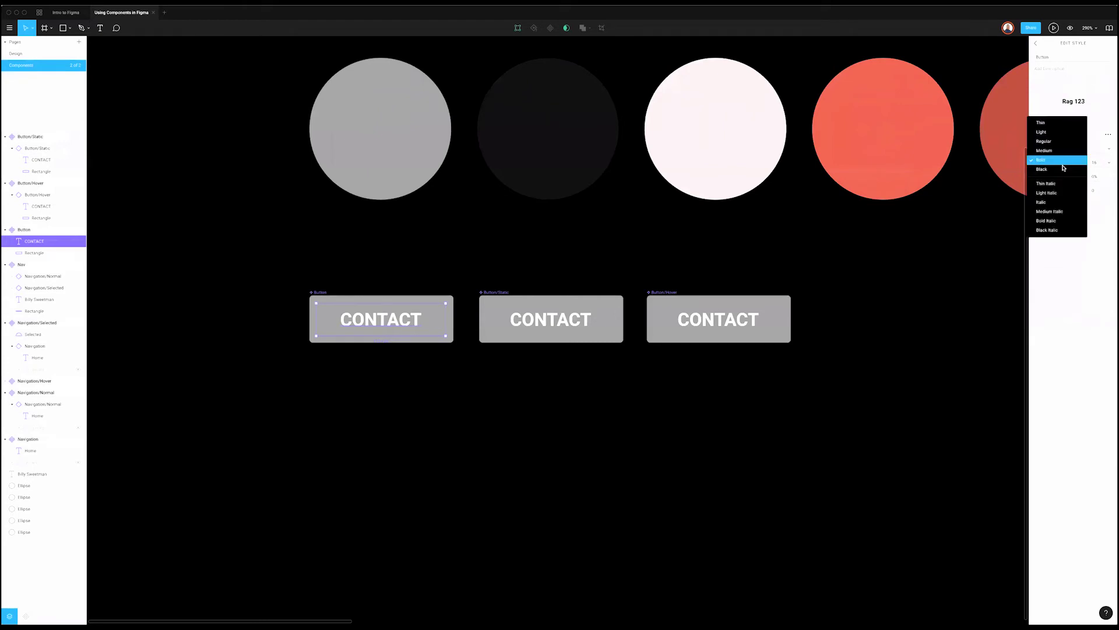
{"action": "left_click", "coordinate": [1049, 151]}
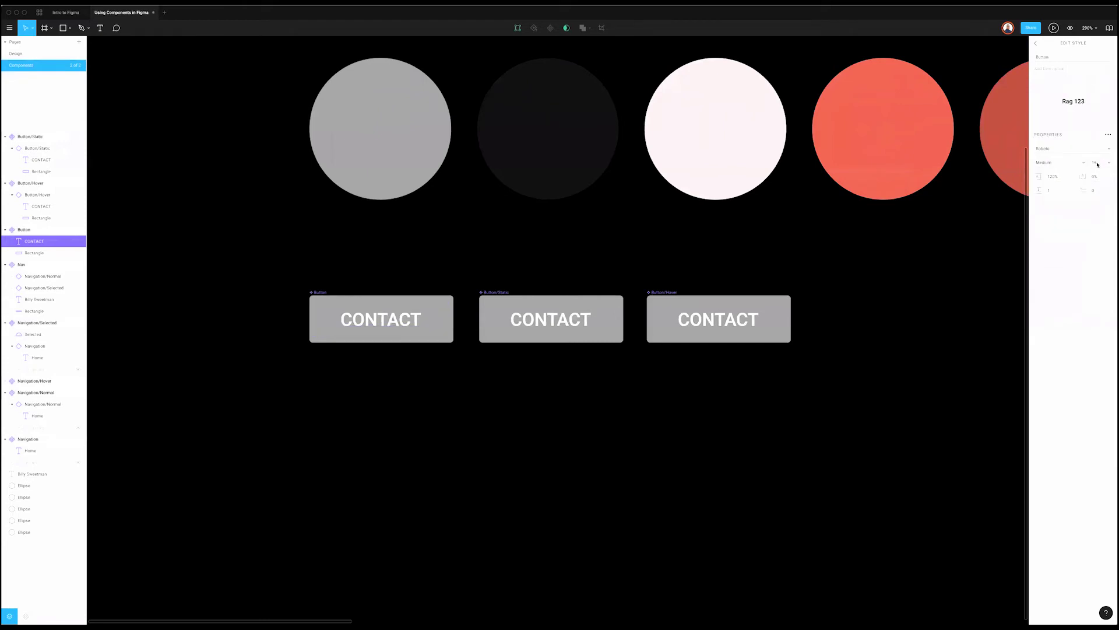
{"action": "left_click", "coordinate": [1098, 164]}
{"action": "key", "text": "Down"}
{"action": "key", "text": "Down"}
{"action": "key", "text": "Down"}
{"action": "key", "text": "Down"}
{"action": "key", "text": "Down"}
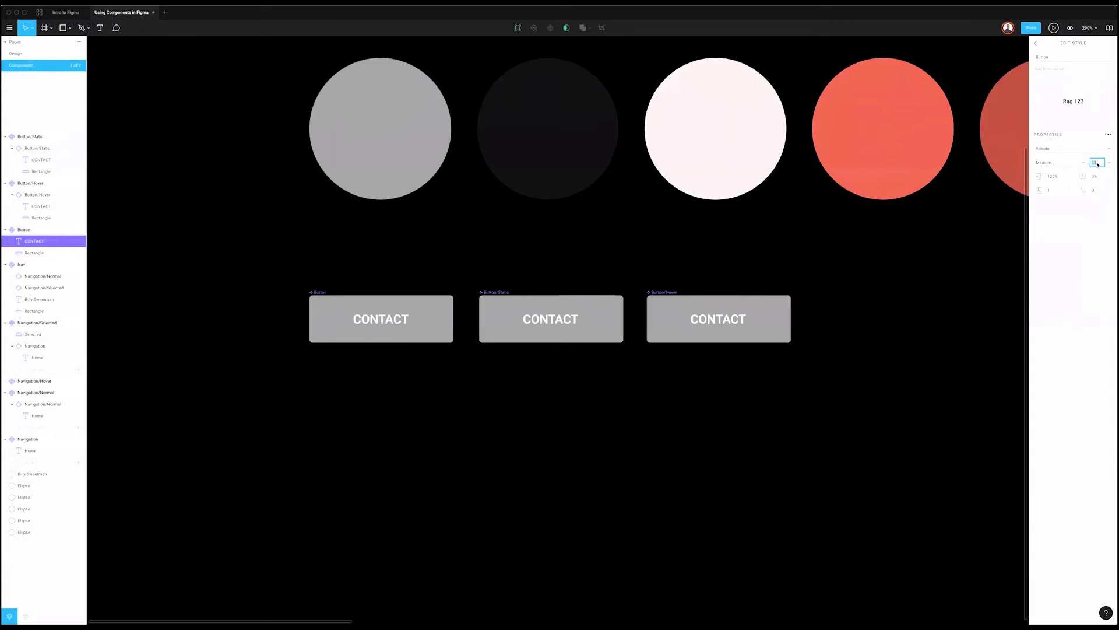
{"action": "key", "text": "Down"}
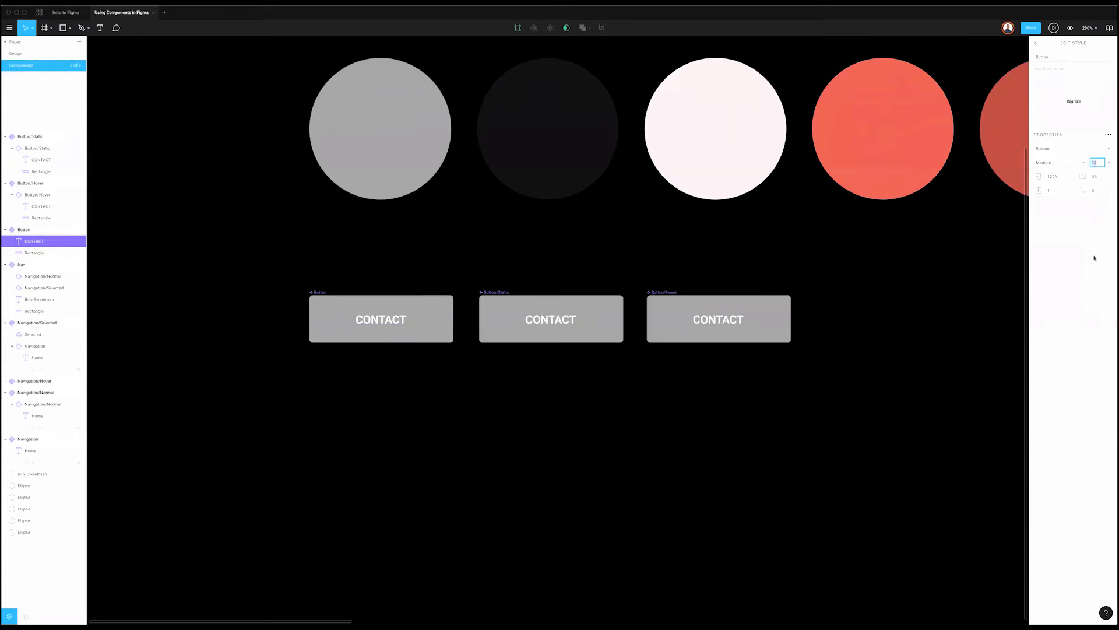
{"action": "key", "text": "Return"}
{"action": "key", "text": "Return"}
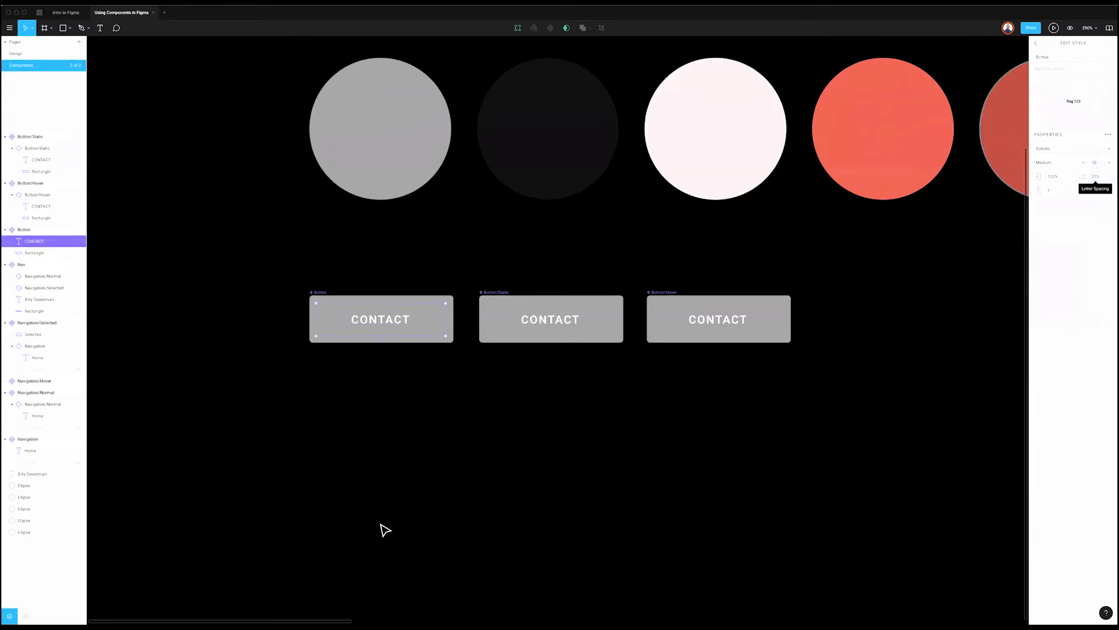
{"action": "left_click", "coordinate": [506, 469]}
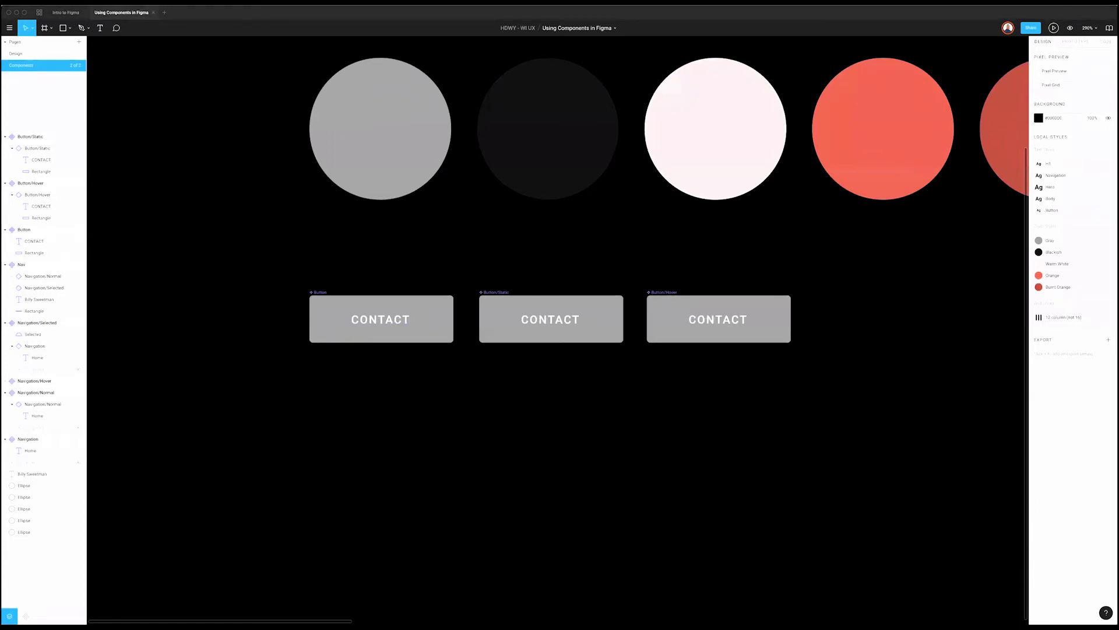
Step: Constrain the CONTACT label to Left & Right and Top & Bottom
{"action": "left_click", "coordinate": [400, 323]}
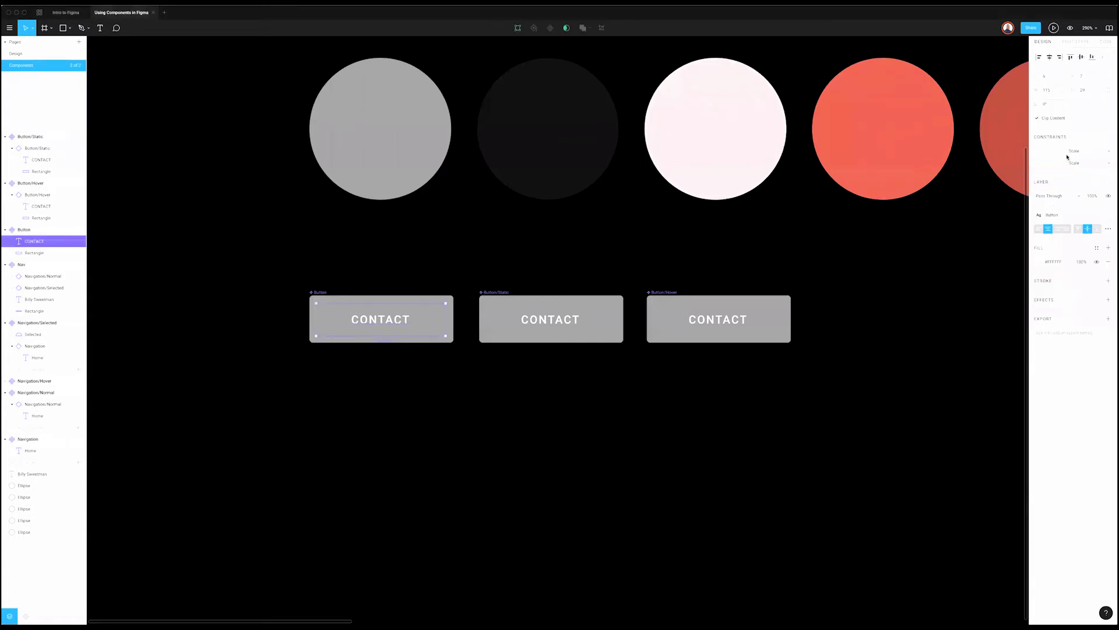
{"action": "left_click", "coordinate": [1089, 151]}
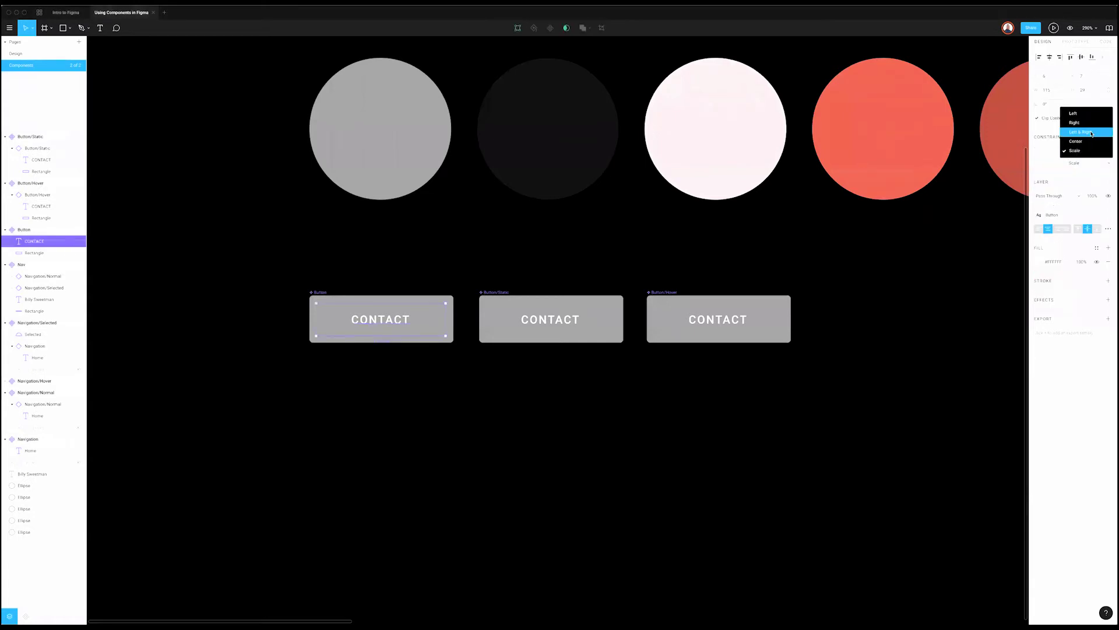
{"action": "left_click", "coordinate": [1091, 132]}
{"action": "left_click", "coordinate": [1089, 164]}
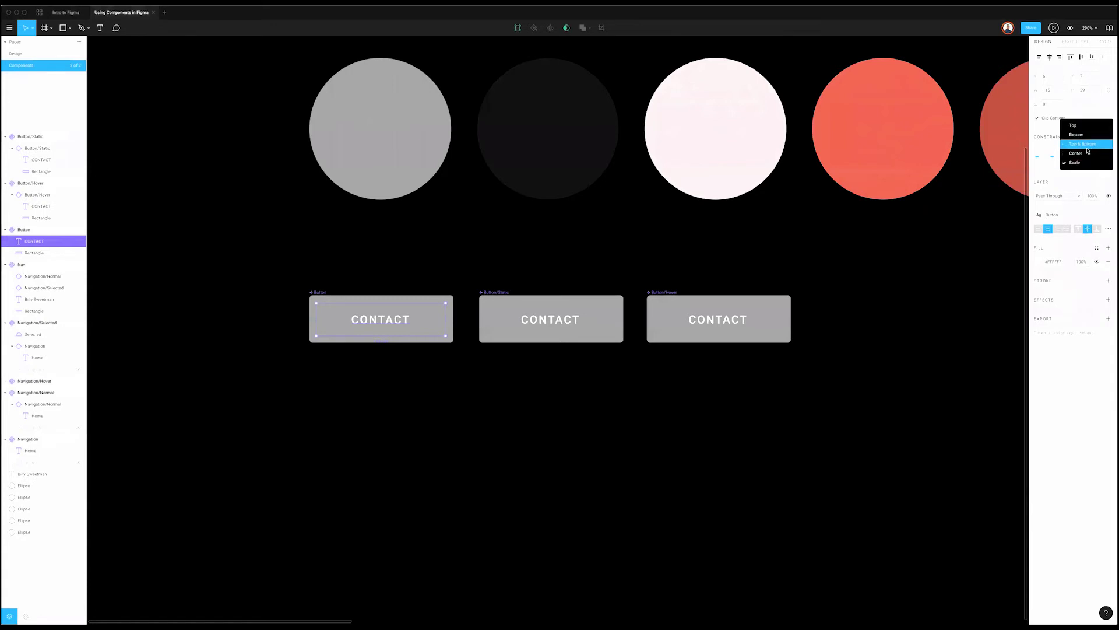
{"action": "left_click", "coordinate": [1087, 145]}
Step: Resize the Button/Static button to test that its label stays centred
{"action": "left_click", "coordinate": [403, 312]}
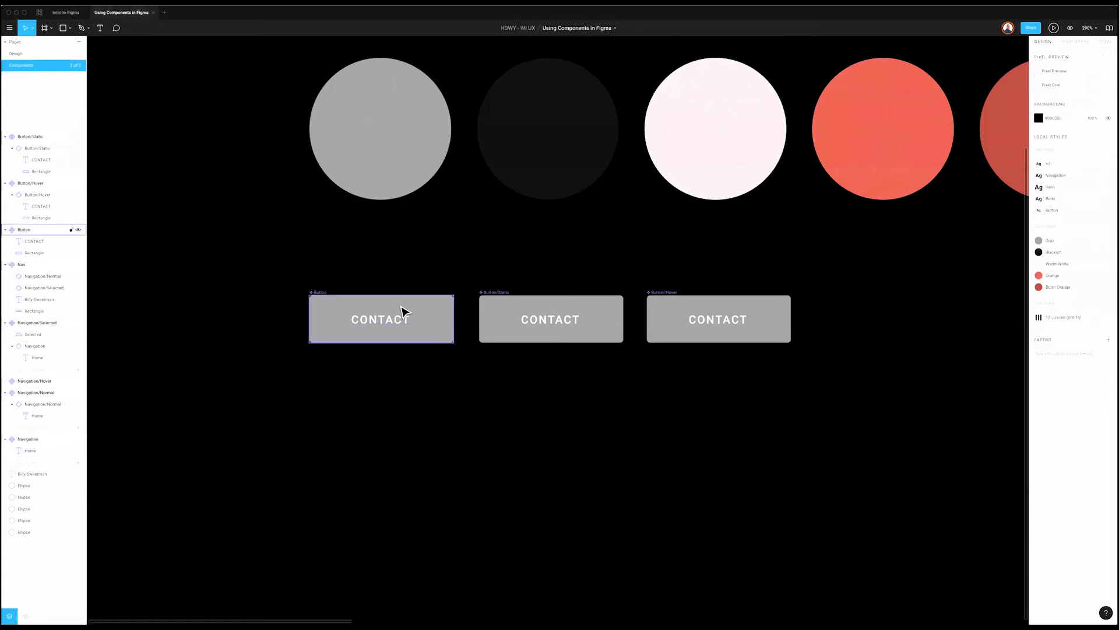
{"action": "left_click", "coordinate": [599, 316]}
{"action": "mouse_move", "coordinate": [577, 342]}
{"action": "left_mouse_down"}
{"action": "mouse_move", "coordinate": [578, 542]}
{"action": "mouse_move", "coordinate": [591, 407]}
{"action": "mouse_move", "coordinate": [592, 449]}
{"action": "mouse_move", "coordinate": [574, 582]}
{"action": "mouse_move", "coordinate": [596, 343]}
{"action": "left_mouse_up"}
{"action": "left_click", "coordinate": [716, 431]}
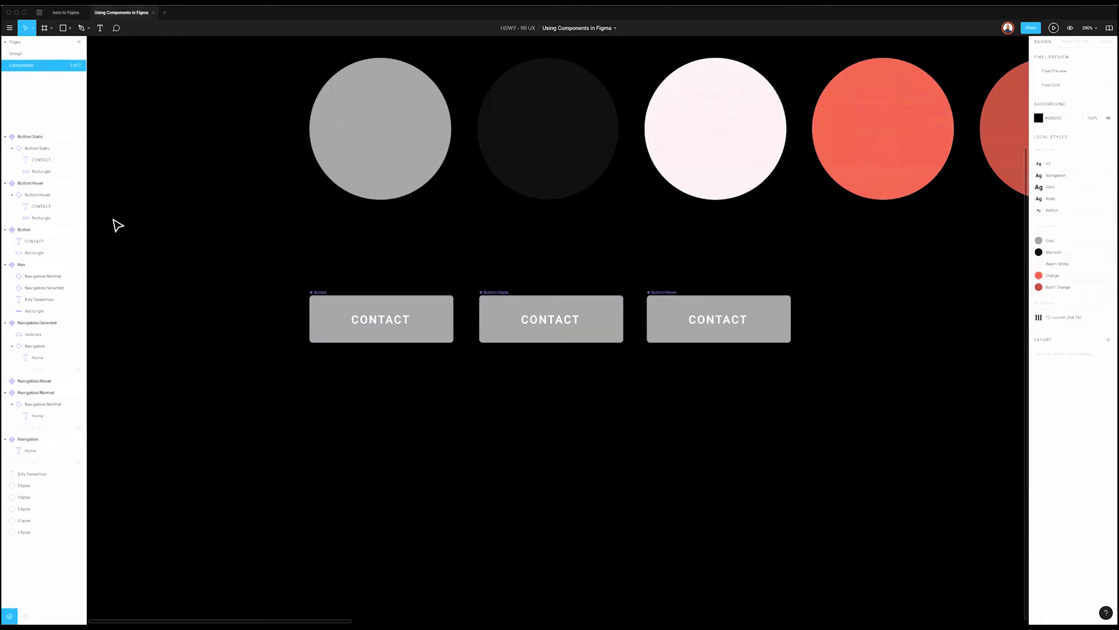
Step: Inspect the first CONTACT button on the Intro to Figma Components page, then switch to Using Components in Figma
{"action": "left_click", "coordinate": [70, 13]}
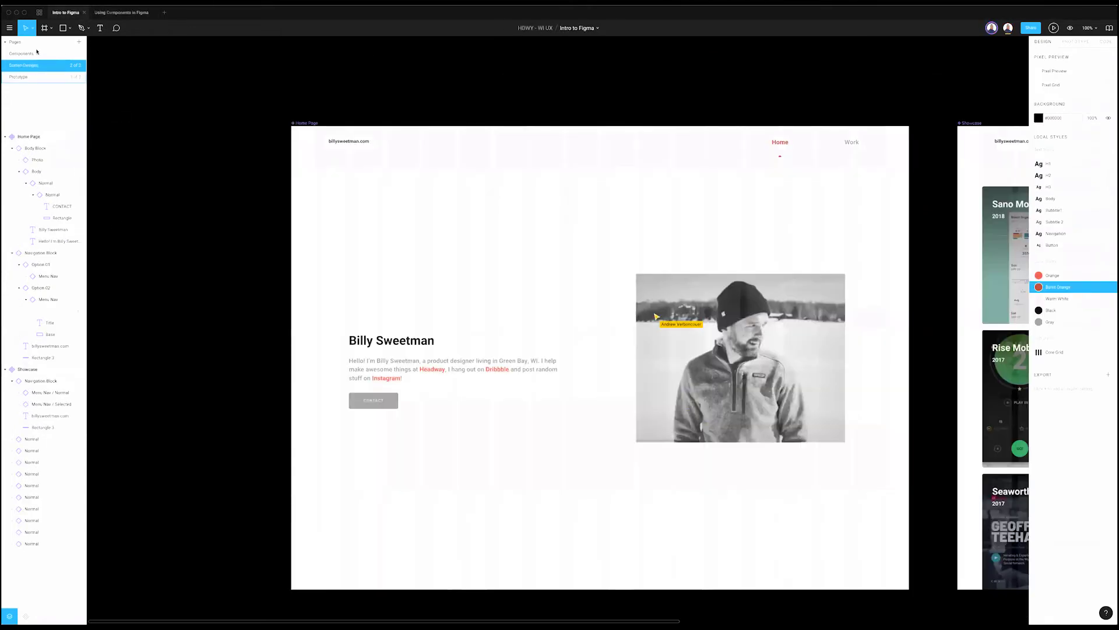
{"action": "left_click", "coordinate": [36, 52]}
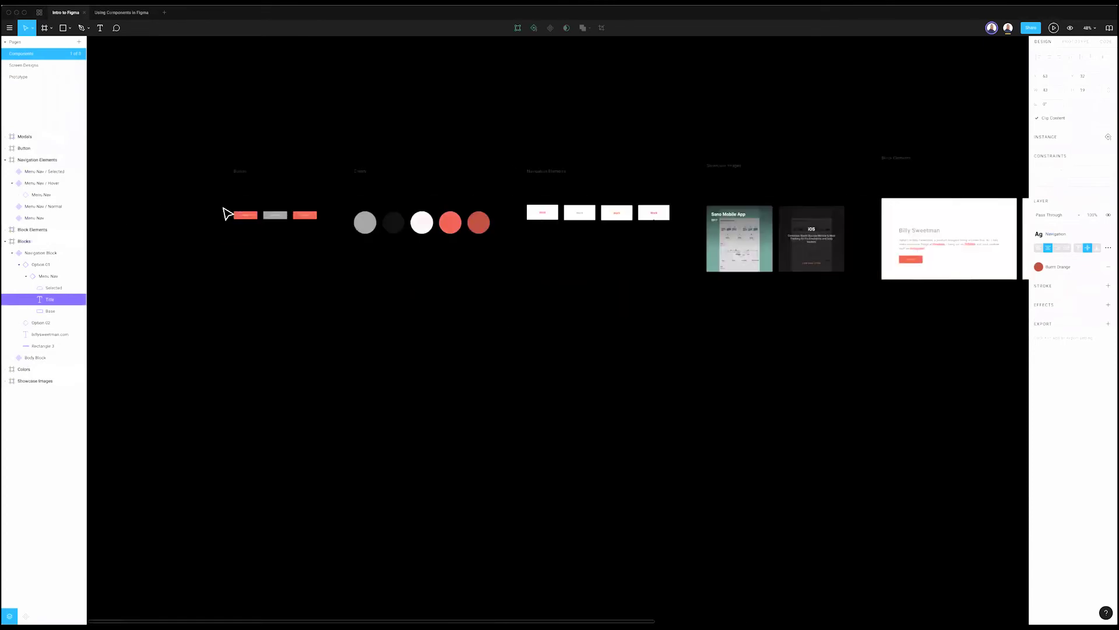
{"action": "scroll", "coordinate": [275, 211], "scroll_direction": "up", "scroll_amount": 10}
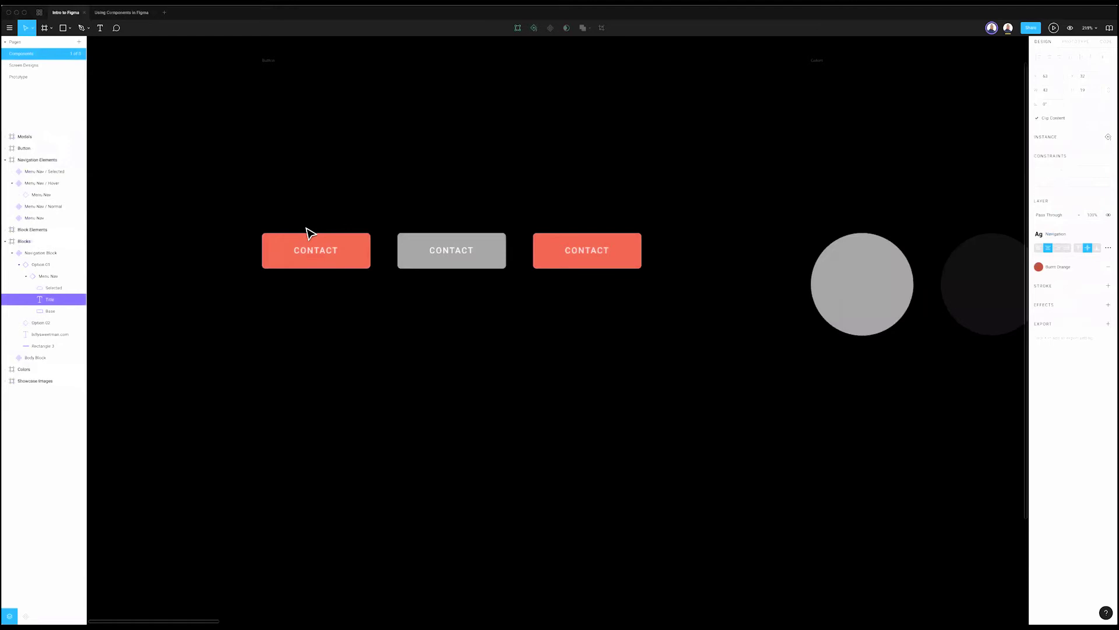
{"action": "left_click", "coordinate": [362, 255]}
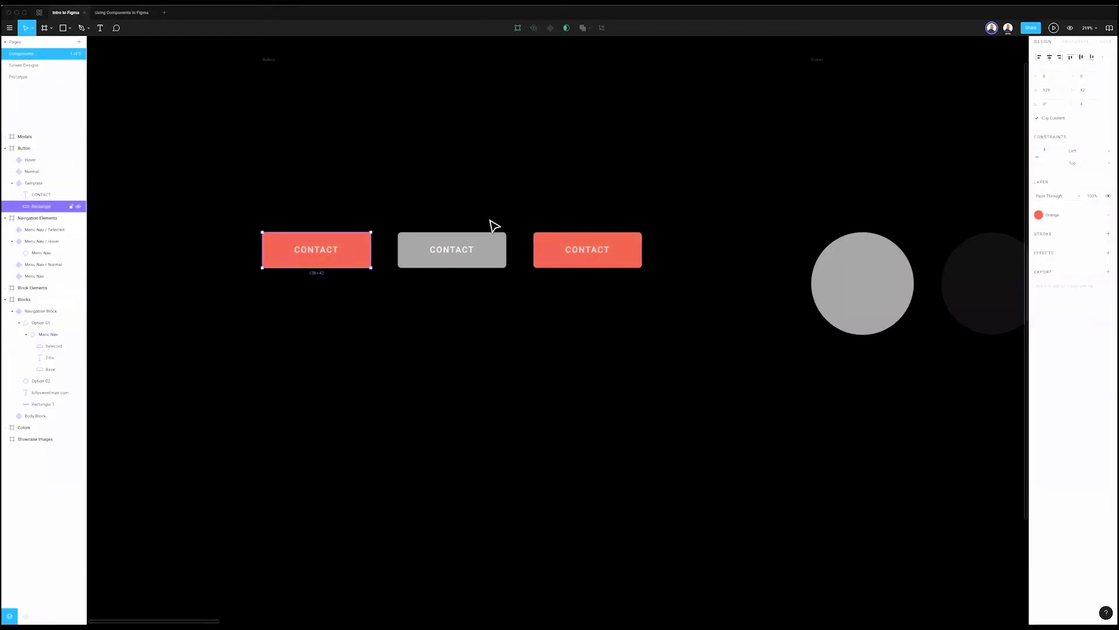
{"action": "left_click", "coordinate": [519, 252]}
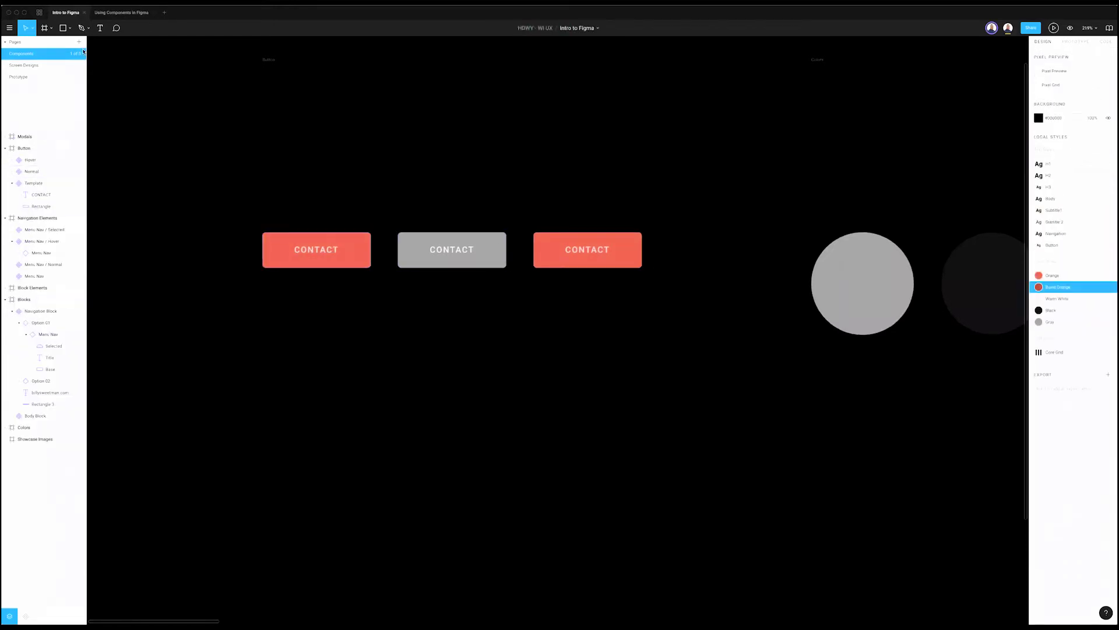
{"action": "key", "text": "ctrl+Tab"}
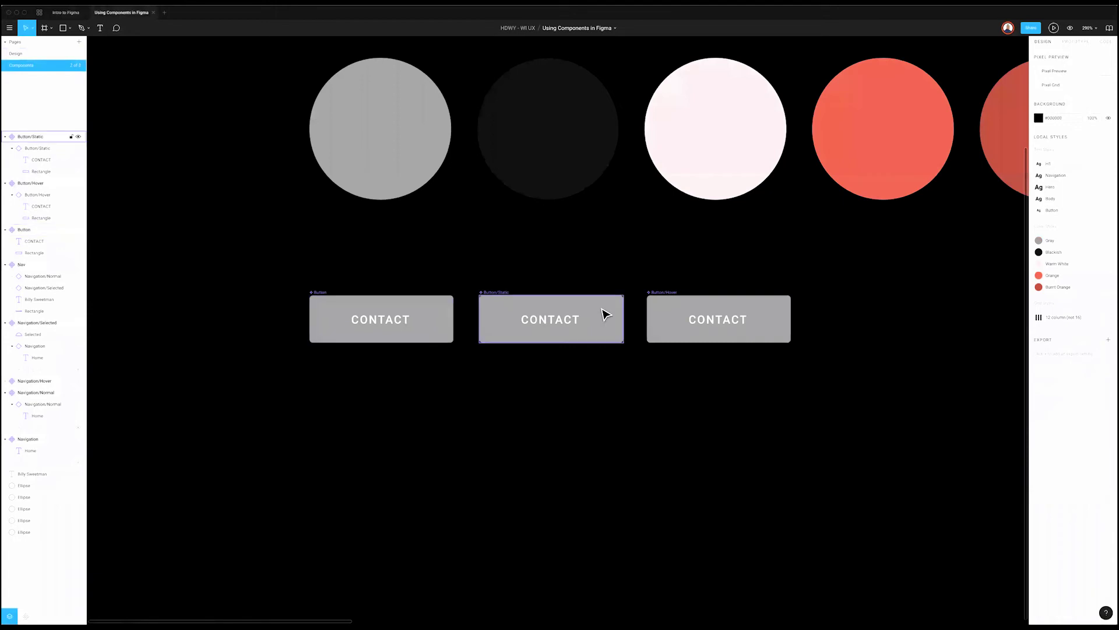
Step: Open the Color Styles picker for the Button/Hover background's Gray fill
{"action": "double_click", "coordinate": [594, 317]}
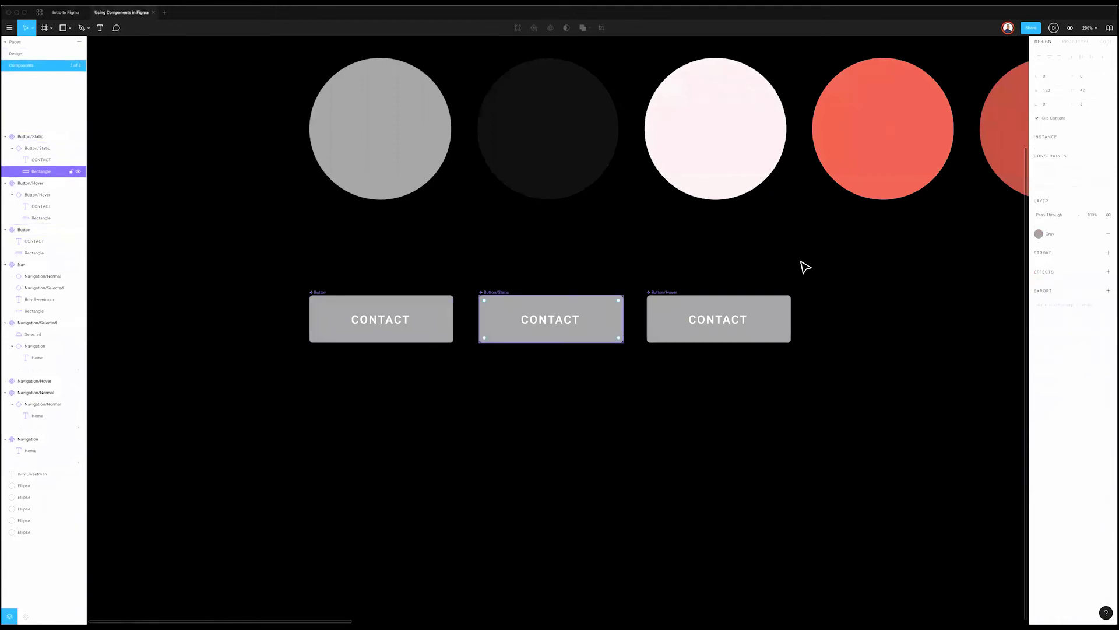
{"action": "left_click", "coordinate": [1074, 236]}
{"action": "left_click", "coordinate": [753, 291]}
{"action": "key", "text": "ctrl+z"}
{"action": "left_click", "coordinate": [1074, 236]}
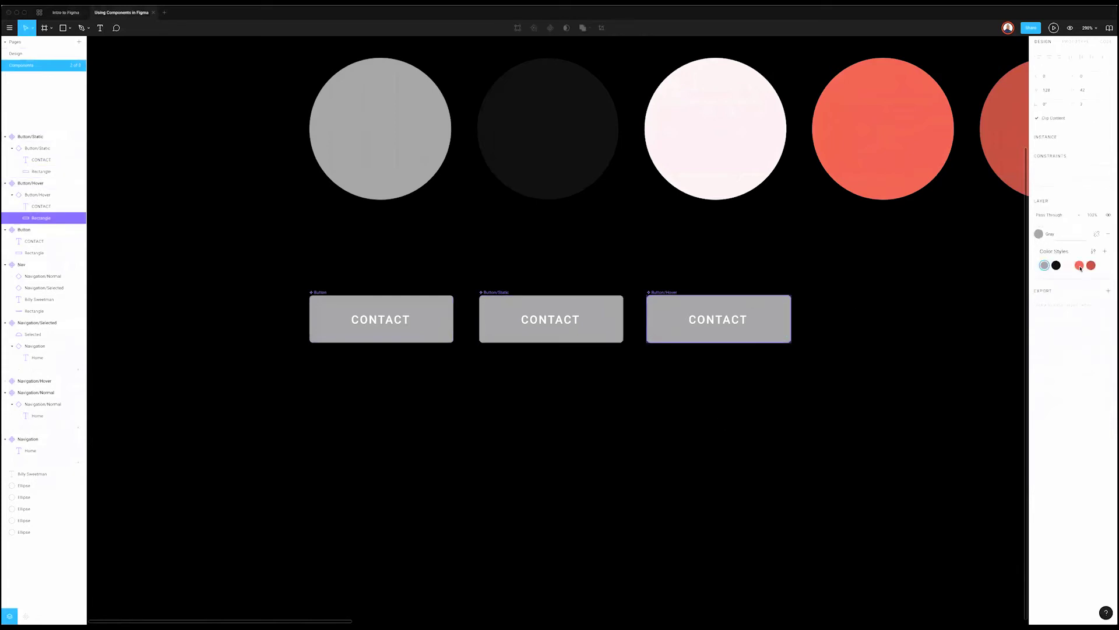
Step: Fill Button/Hover with Orange and place a duplicate of Button to its right
{"action": "left_click", "coordinate": [1080, 267]}
{"action": "left_click", "coordinate": [711, 290]}
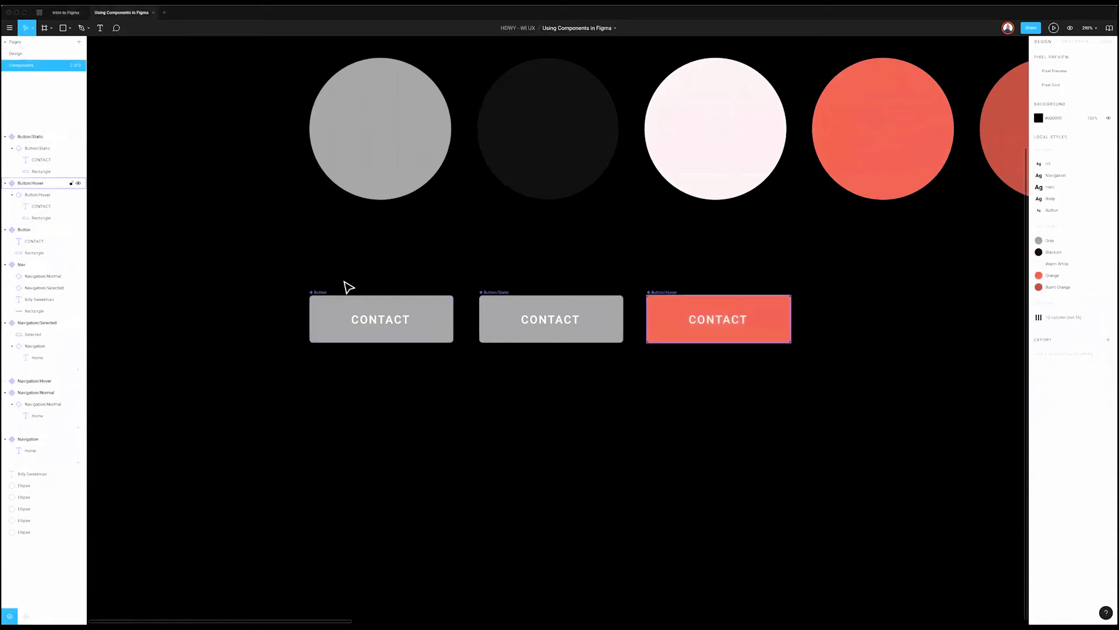
{"action": "left_click", "coordinate": [322, 295]}
{"action": "key", "text": "ctrl+d"}
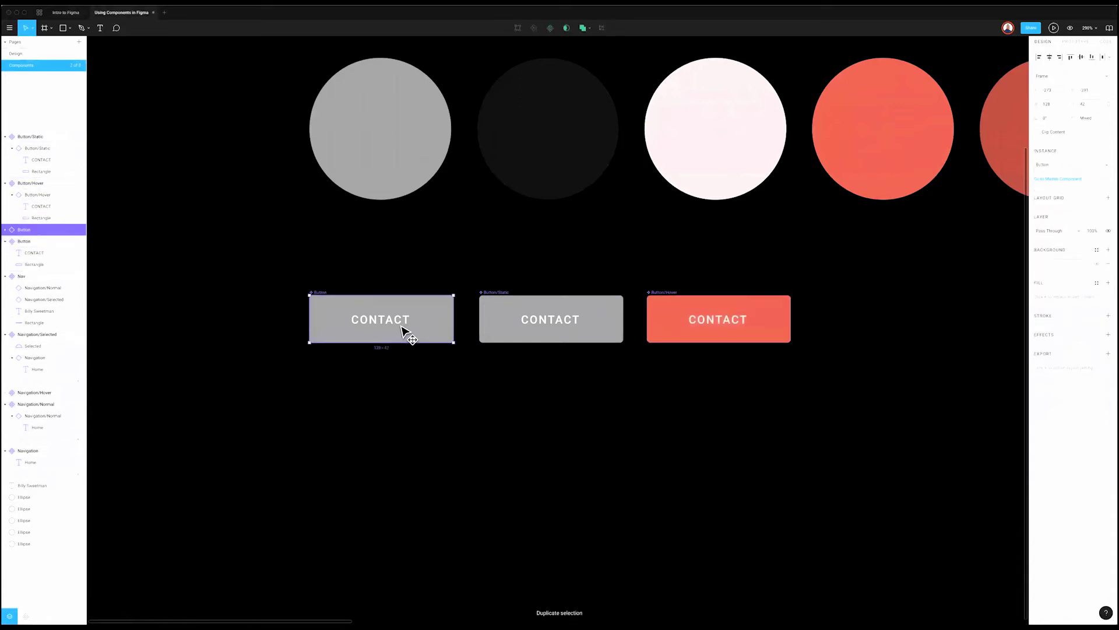
{"action": "left_click_drag", "start_coordinate": [408, 335], "coordinate": [883, 328]}
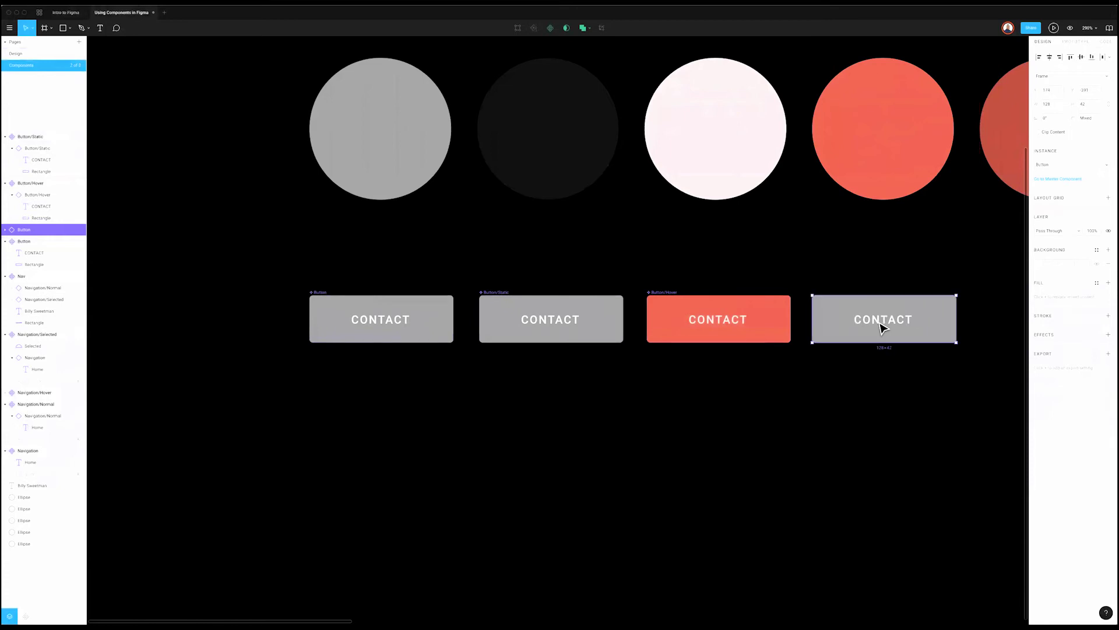
Step: Rename the copied button to Button/Selected
{"action": "key", "text": "ctrl+r"}
{"action": "key", "text": "Right"}
{"action": "type", "text": "/"}
{"action": "type", "text": "ed"}
{"action": "key", "text": "Return"}
{"action": "key", "text": "Escape"}
Step: Turn Button/Selected into a component
{"action": "double_click", "coordinate": [954, 315]}
{"action": "left_click", "coordinate": [1097, 234]}
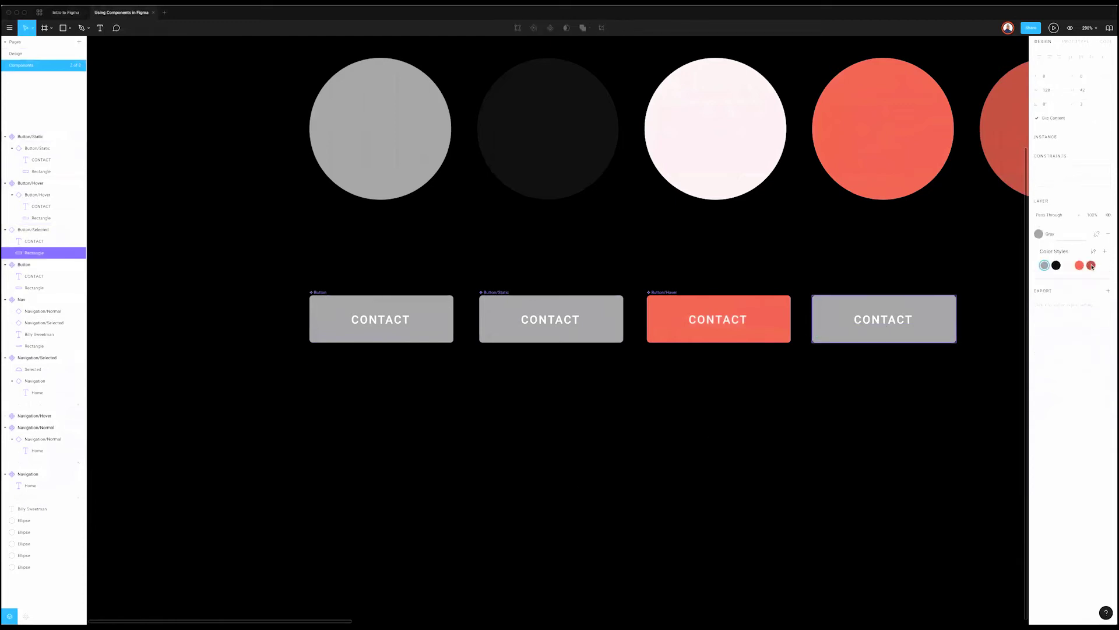
{"action": "left_click", "coordinate": [1091, 265]}
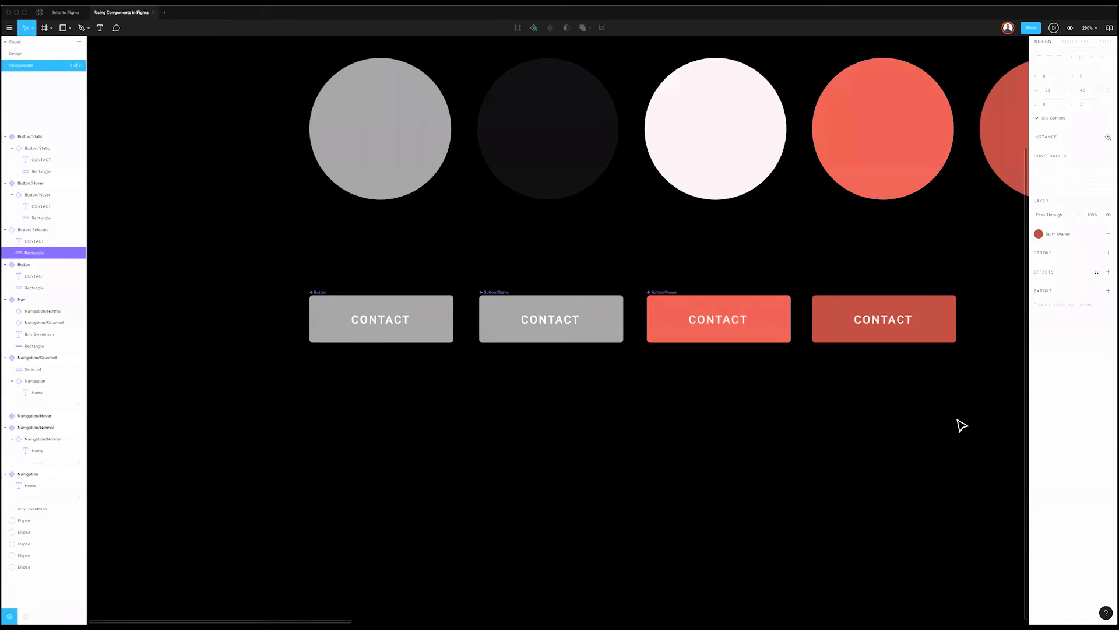
{"action": "key", "text": "super+z"}
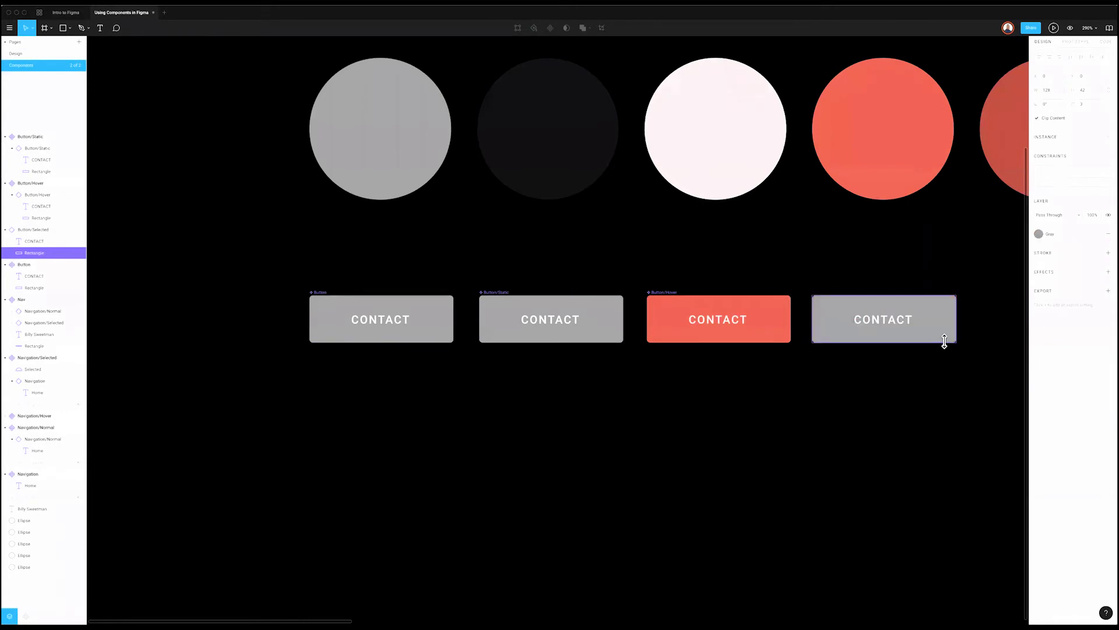
{"action": "left_click", "coordinate": [945, 342]}
{"action": "right_click", "coordinate": [949, 343]}
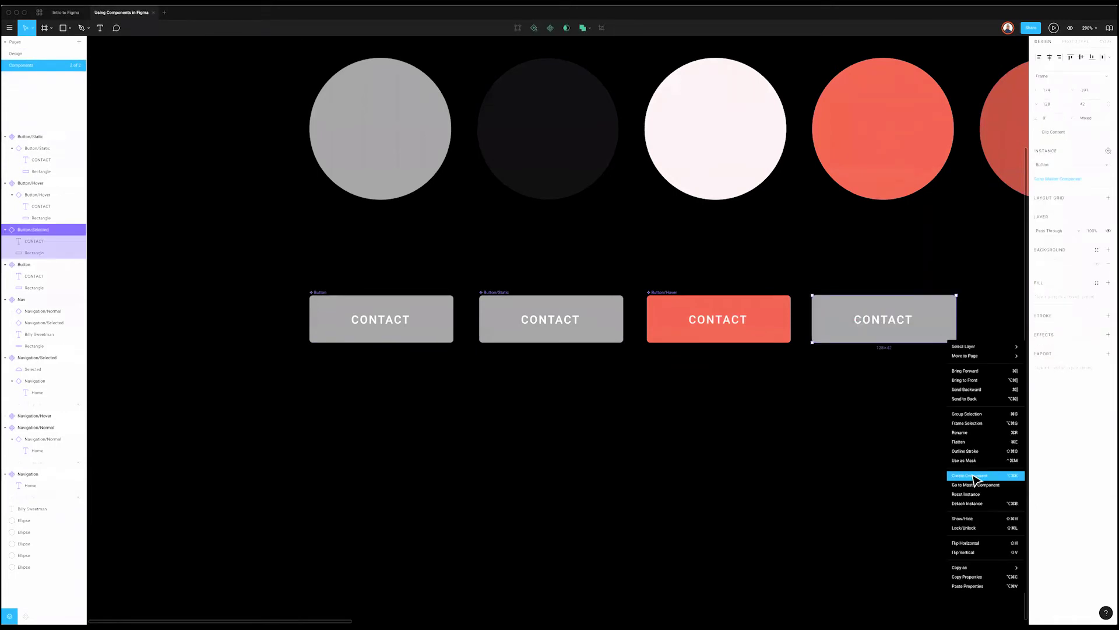
{"action": "left_click", "coordinate": [973, 476]}
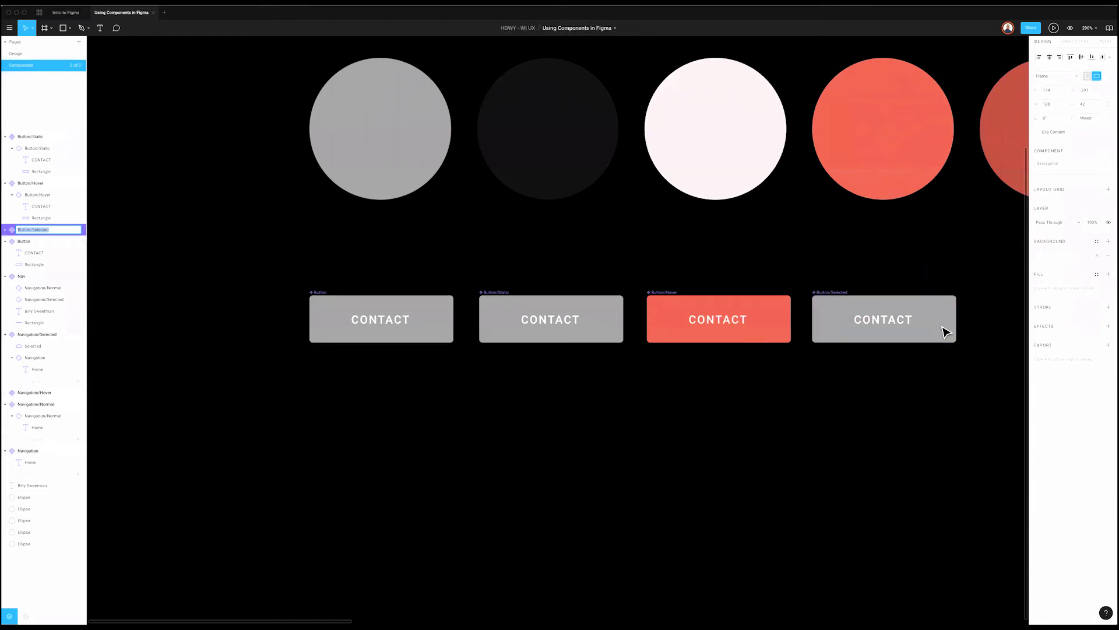
Step: Fill the Button/Selected component's background with Burnt Orange
{"action": "double_click", "coordinate": [945, 328]}
{"action": "left_click", "coordinate": [1096, 234]}
{"action": "left_click", "coordinate": [1084, 267]}
{"action": "left_click", "coordinate": [414, 368]}
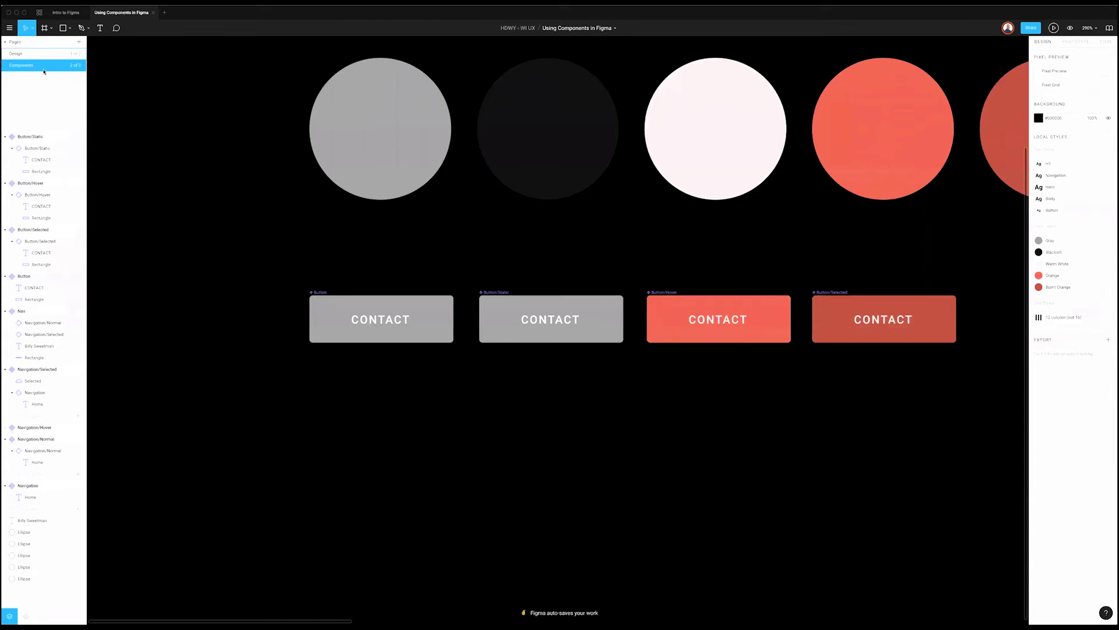
Step: Drag a Button/Static instance from the Components panel onto the Home frame under the intro text
{"action": "left_click", "coordinate": [27, 53]}
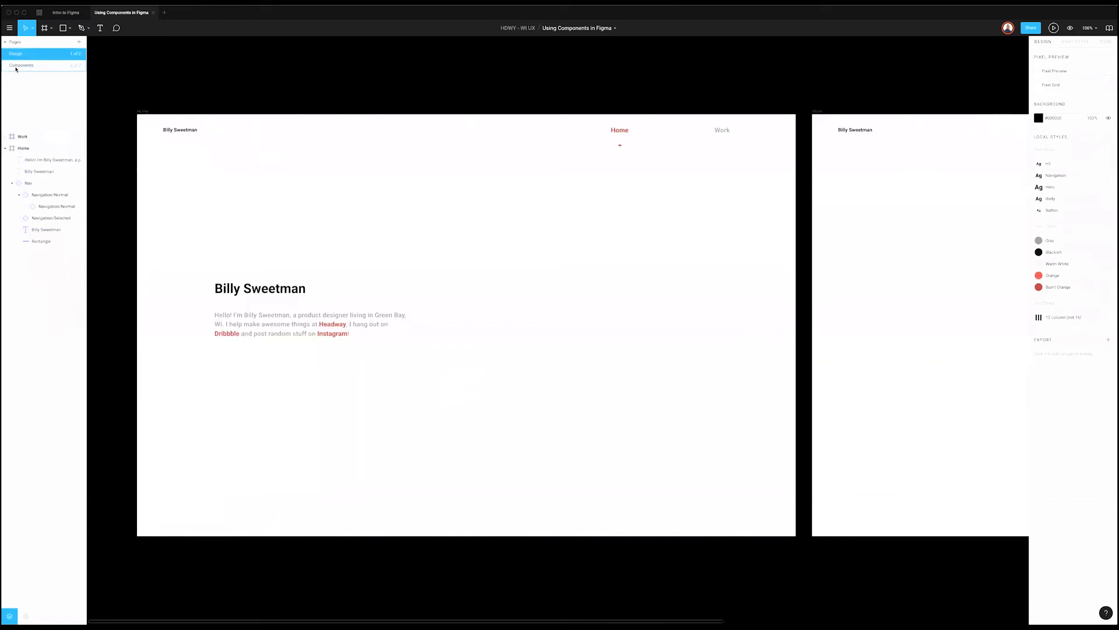
{"action": "left_click", "coordinate": [25, 616]}
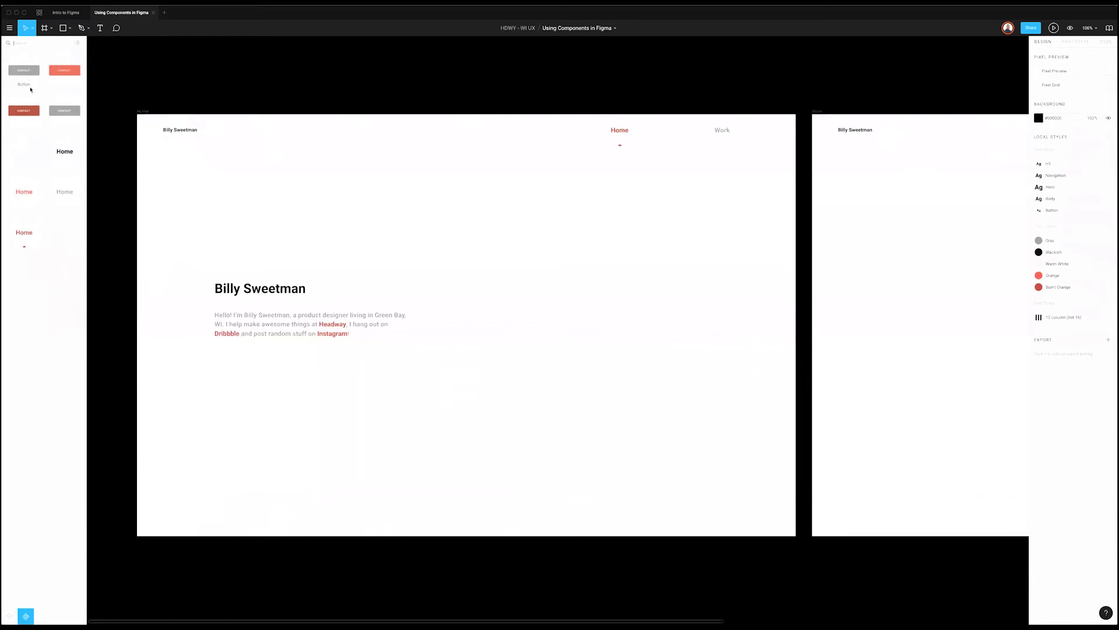
{"action": "left_click_drag", "start_coordinate": [64, 110], "coordinate": [250, 366]}
Step: Show the layout grid and nudge the CONTACT button into alignment with the columns
{"action": "key", "text": "ctrl+g"}
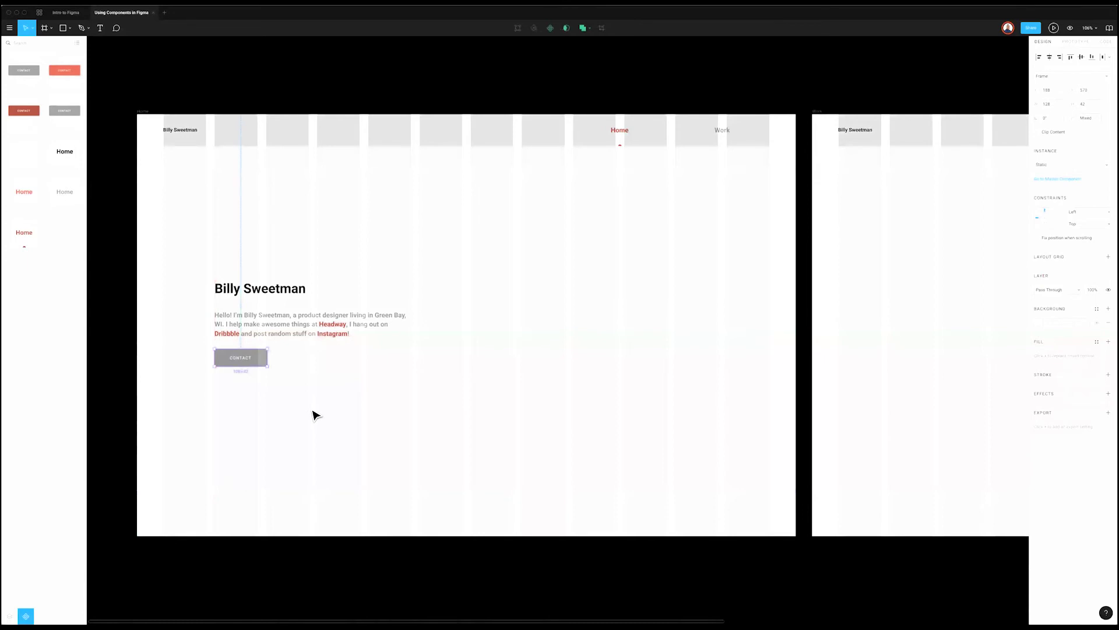
{"action": "left_click_drag", "start_coordinate": [254, 362], "coordinate": [256, 372]}
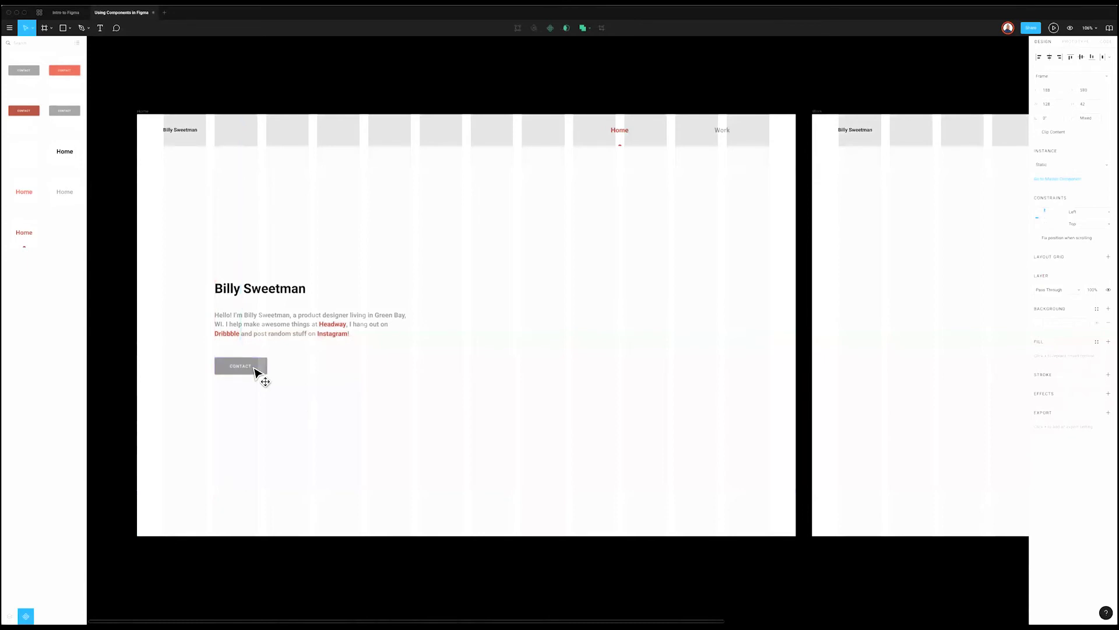
{"action": "key", "text": "Up"}
{"action": "key", "text": "Up"}
{"action": "key", "text": "Up"}
{"action": "key", "text": "Up"}
{"action": "key", "text": "Up"}
{"action": "key", "text": "Up"}
{"action": "left_click", "coordinate": [340, 379]}
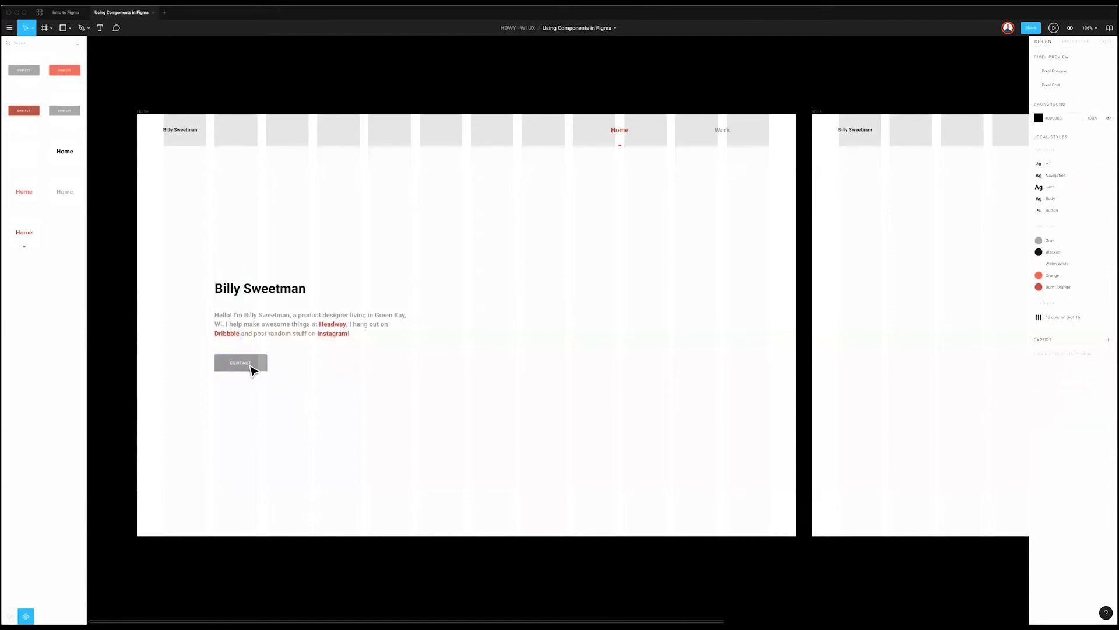
{"action": "left_click", "coordinate": [253, 368]}
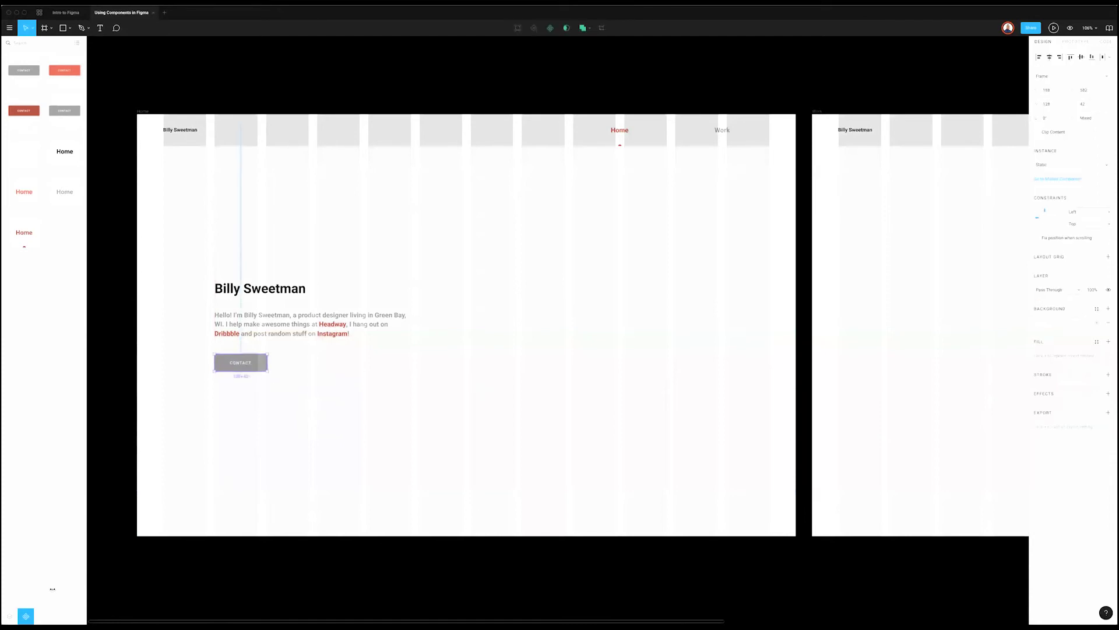
{"action": "left_click", "coordinate": [805, 384]}
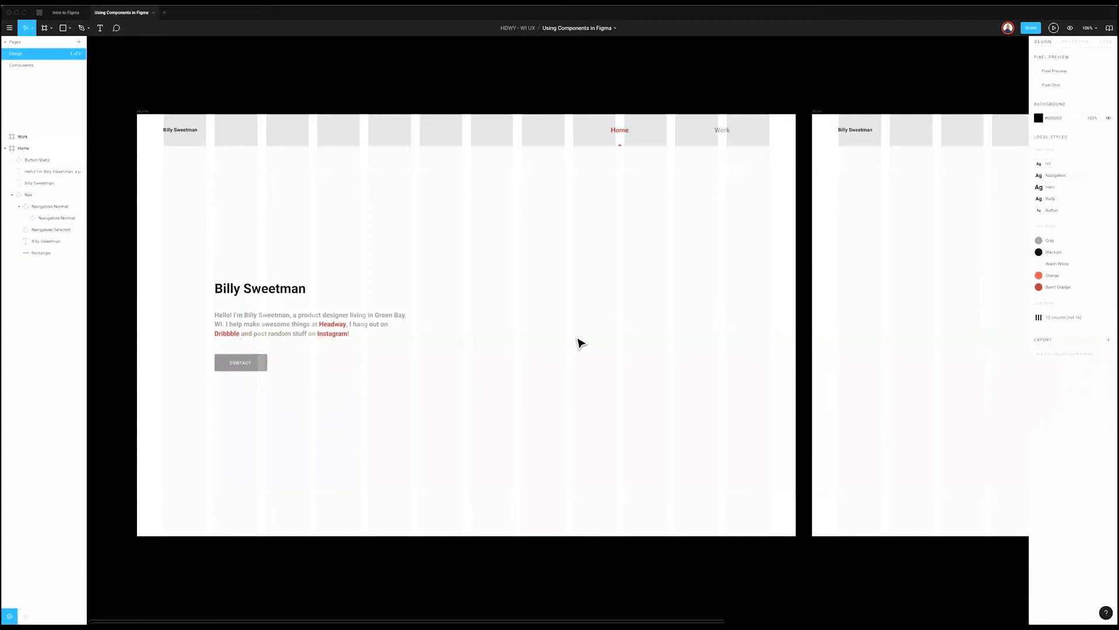
Step: Duplicate the Home frame
{"action": "scroll", "coordinate": [575, 343], "scroll_direction": "down", "scroll_amount": 5}
{"action": "scroll", "coordinate": [532, 392], "scroll_direction": "down", "scroll_amount": 2}
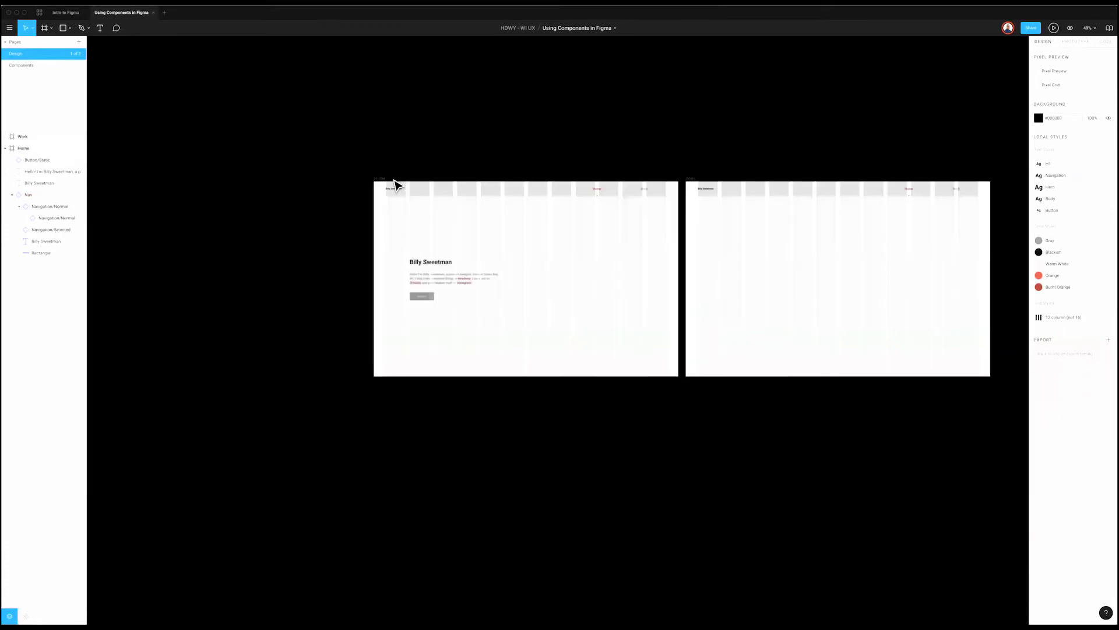
{"action": "left_click", "coordinate": [381, 180]}
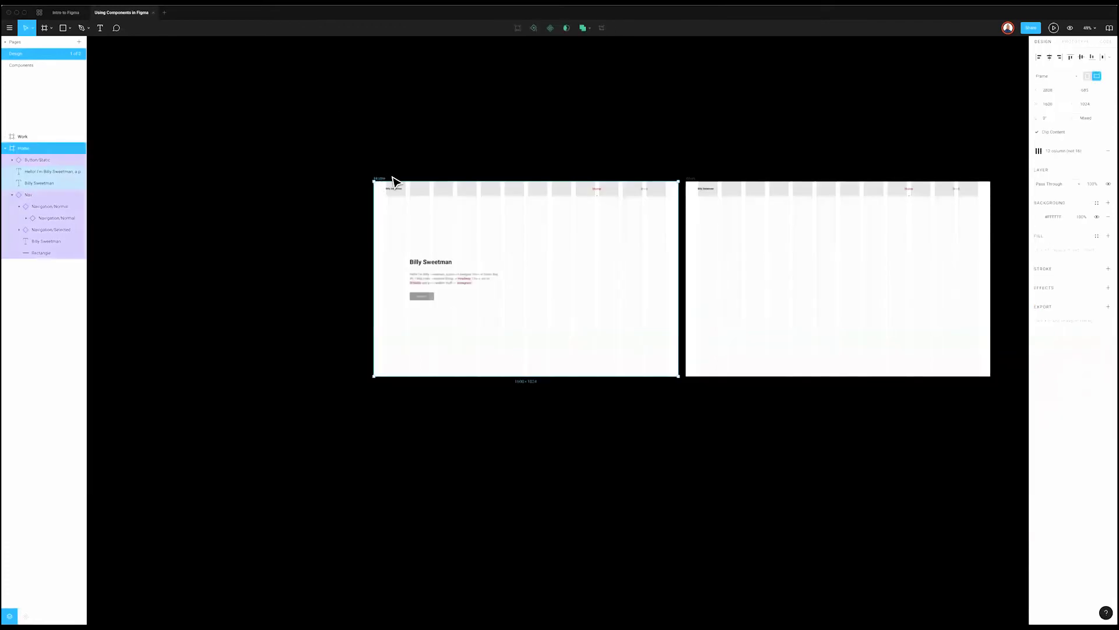
{"action": "key", "text": "ctrl+d"}
Step: Swap the copied frame's CONTACT button to the orange Hover version
{"action": "scroll", "coordinate": [685, 285], "scroll_direction": "right", "scroll_amount": 5}
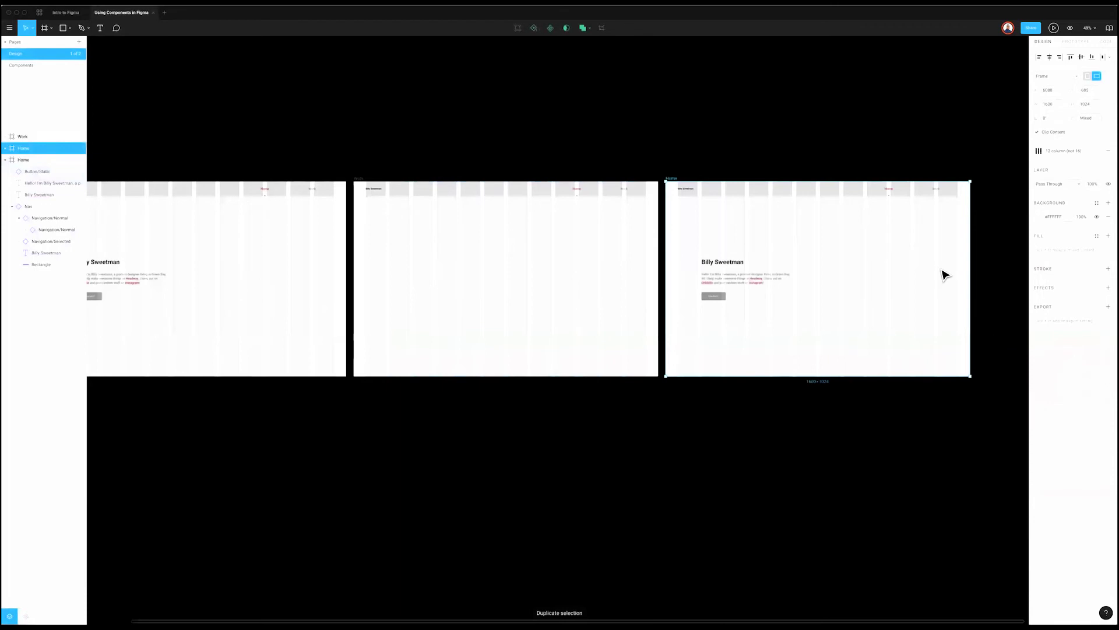
{"action": "scroll", "coordinate": [942, 272], "scroll_direction": "up", "scroll_amount": 5}
{"action": "scroll", "coordinate": [432, 333], "scroll_direction": "up", "scroll_amount": 1}
{"action": "left_click", "coordinate": [433, 333]}
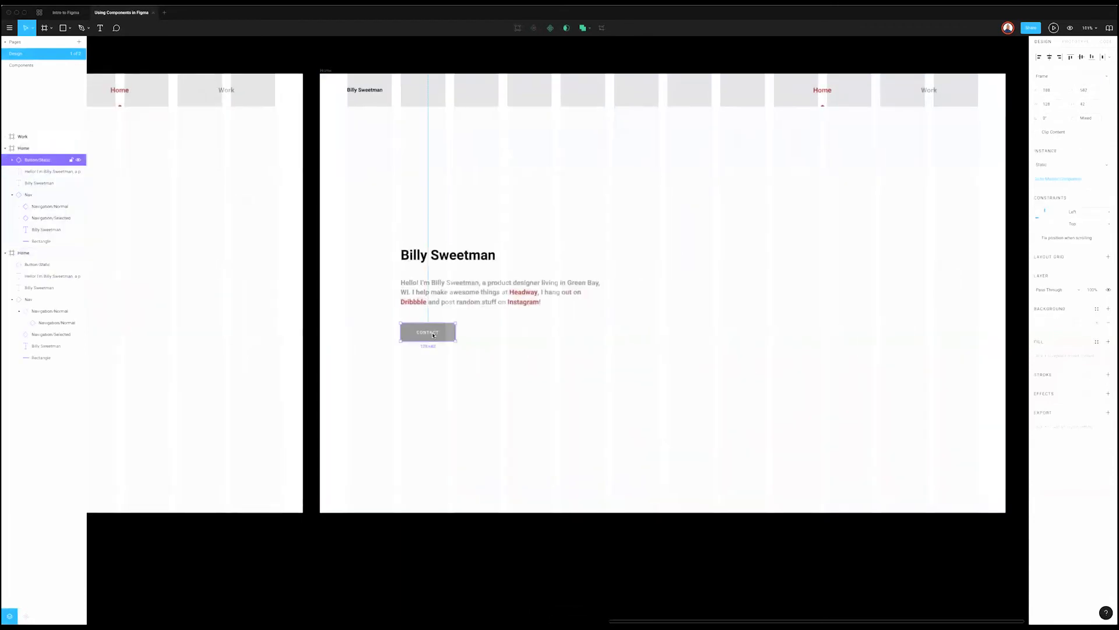
{"action": "left_click", "coordinate": [1066, 169]}
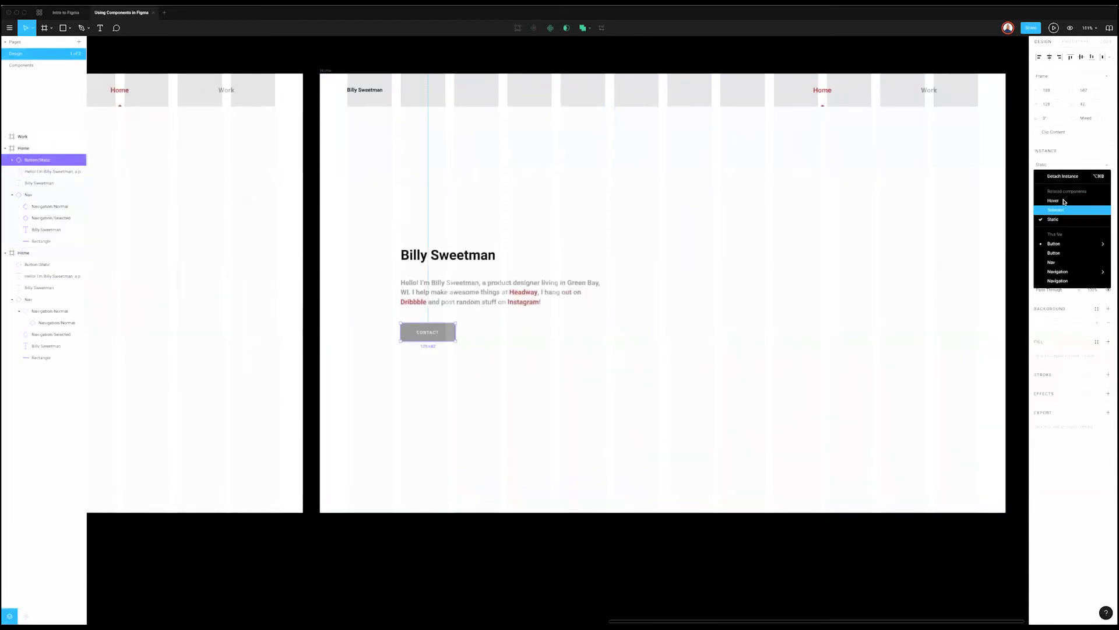
{"action": "key", "text": "Return"}
{"action": "key", "text": "Escape"}
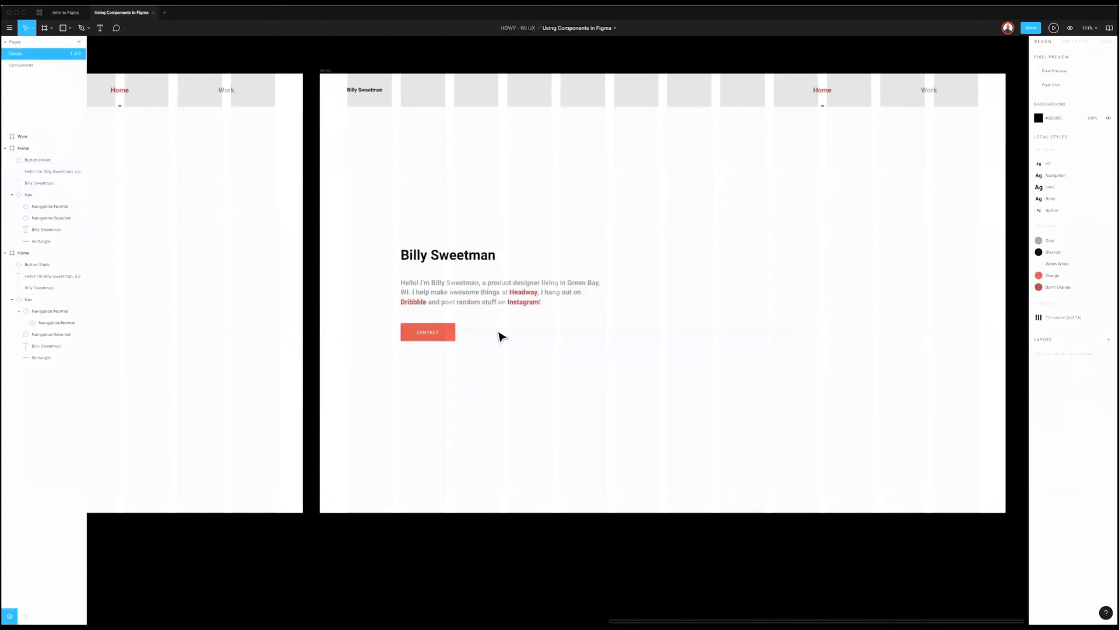
{"action": "left_click", "coordinate": [443, 332]}
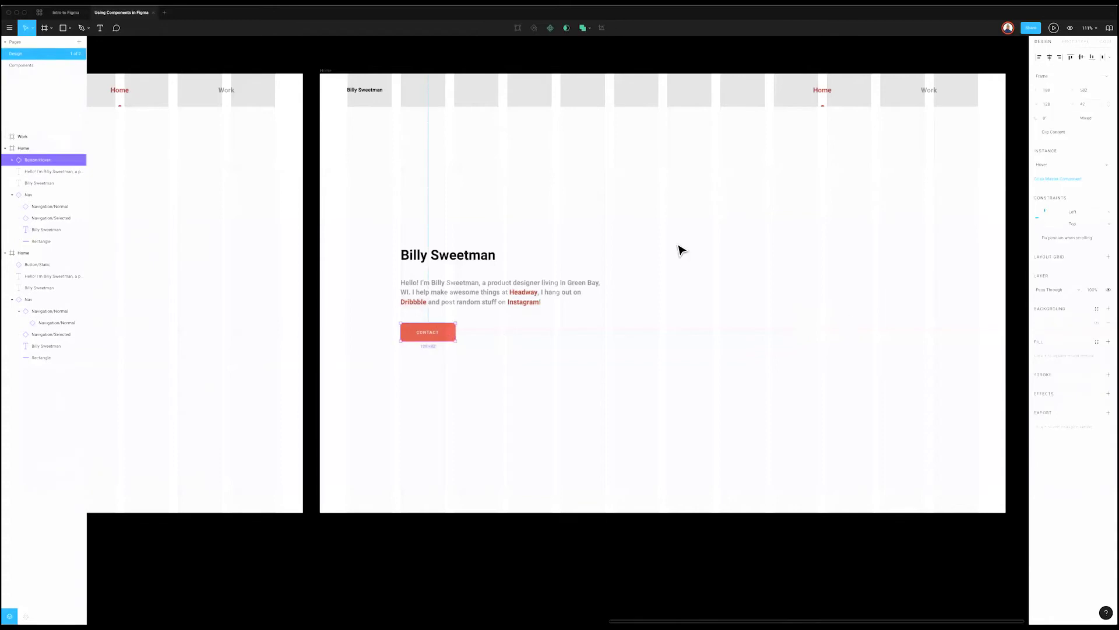
Step: Delete the Home frame copy and return to the original hero section
{"action": "scroll", "coordinate": [315, 62], "scroll_direction": "down", "scroll_amount": 2}
{"action": "scroll", "coordinate": [315, 62], "scroll_direction": "right", "scroll_amount": 3}
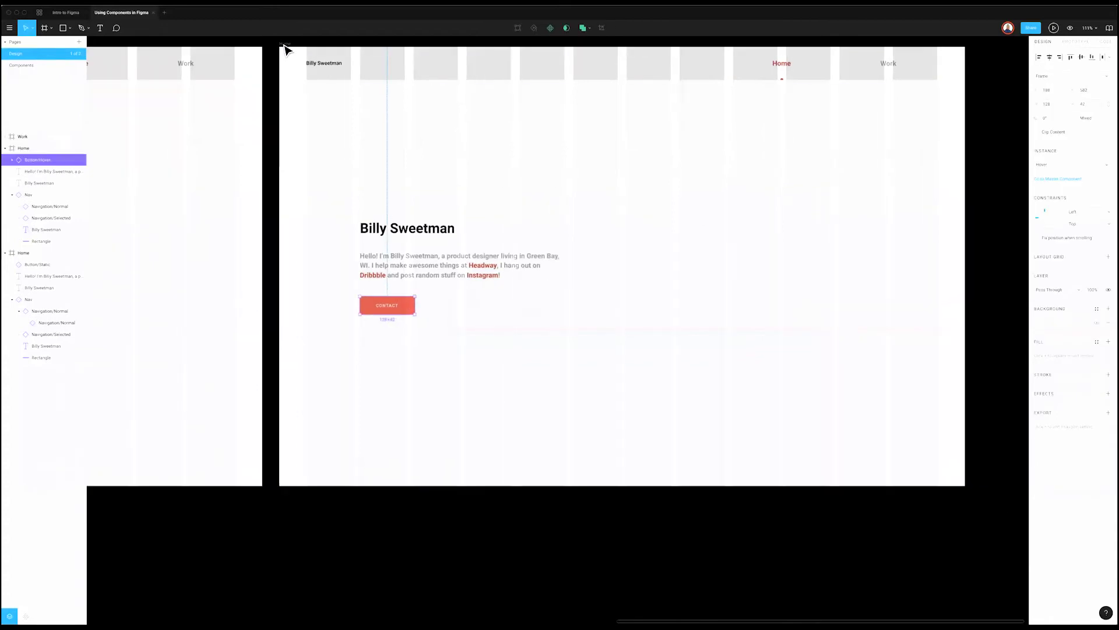
{"action": "left_click", "coordinate": [283, 43]}
{"action": "key", "text": "Delete"}
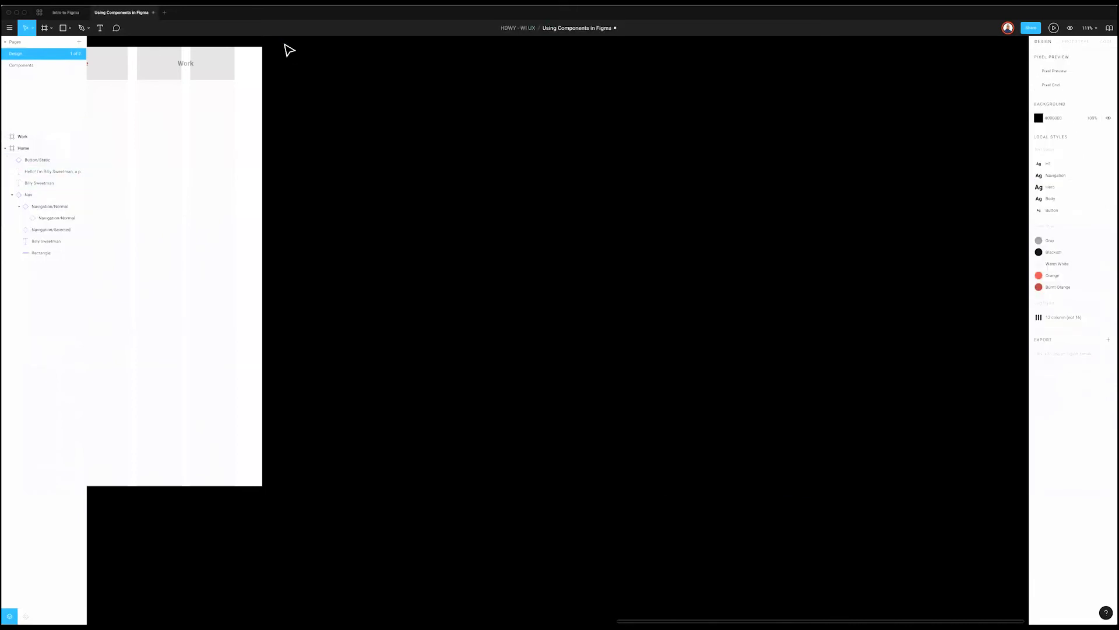
{"action": "scroll", "coordinate": [461, 249], "scroll_direction": "left", "scroll_amount": 5}
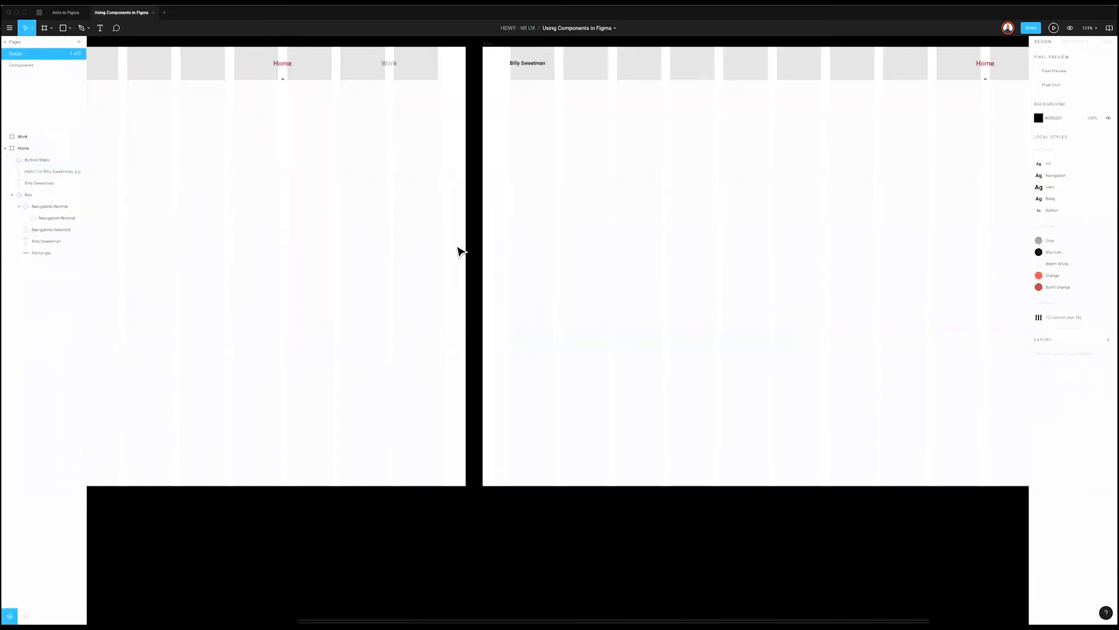
{"action": "scroll", "coordinate": [461, 251], "scroll_direction": "left", "scroll_amount": 6}
Step: Toggle the layout grids, paste the Photo frame, and move it up beside the hero text
{"action": "left_click", "coordinate": [239, 306]}
{"action": "left_click", "coordinate": [264, 329]}
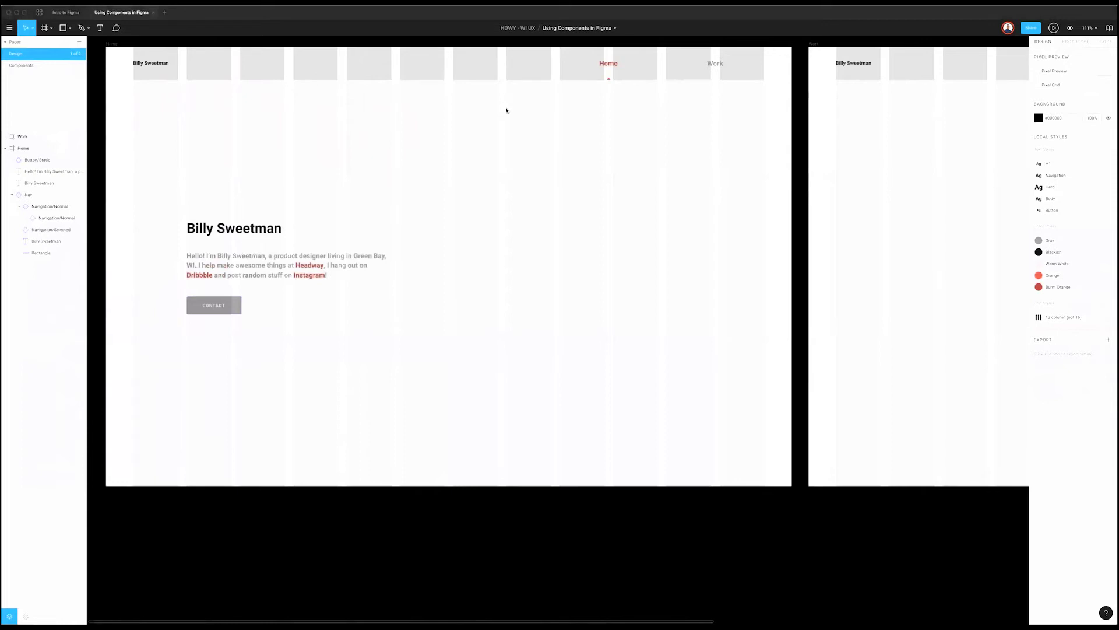
{"action": "key", "text": "ctrl+g"}
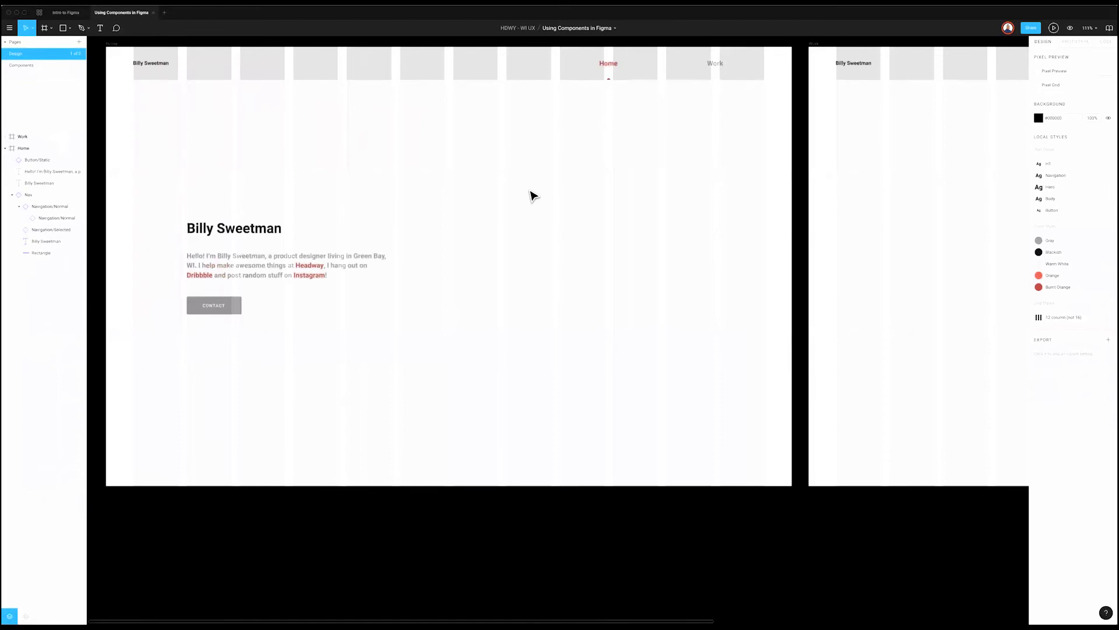
{"action": "key", "text": "ctrl+v"}
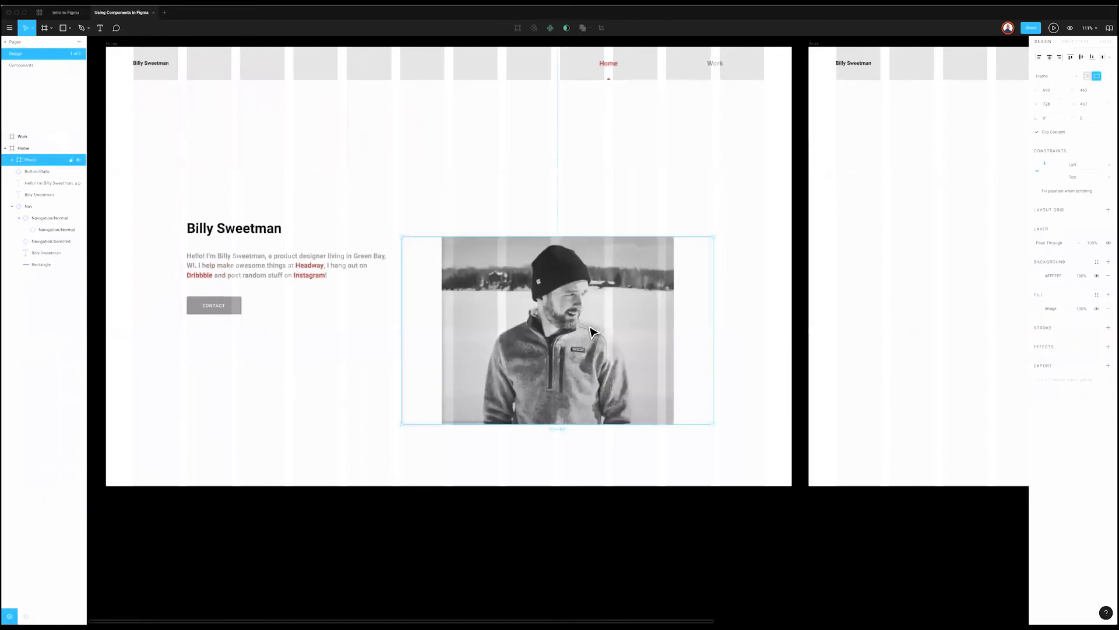
{"action": "left_click_drag", "start_coordinate": [598, 316], "coordinate": [619, 268]}
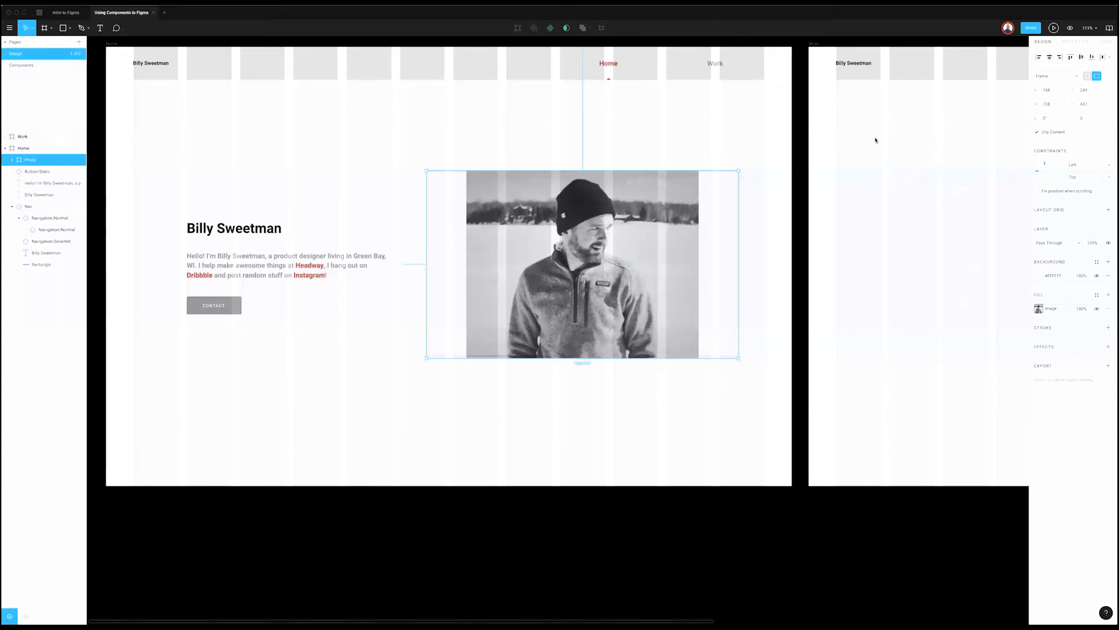
{"action": "left_click", "coordinate": [803, 119]}
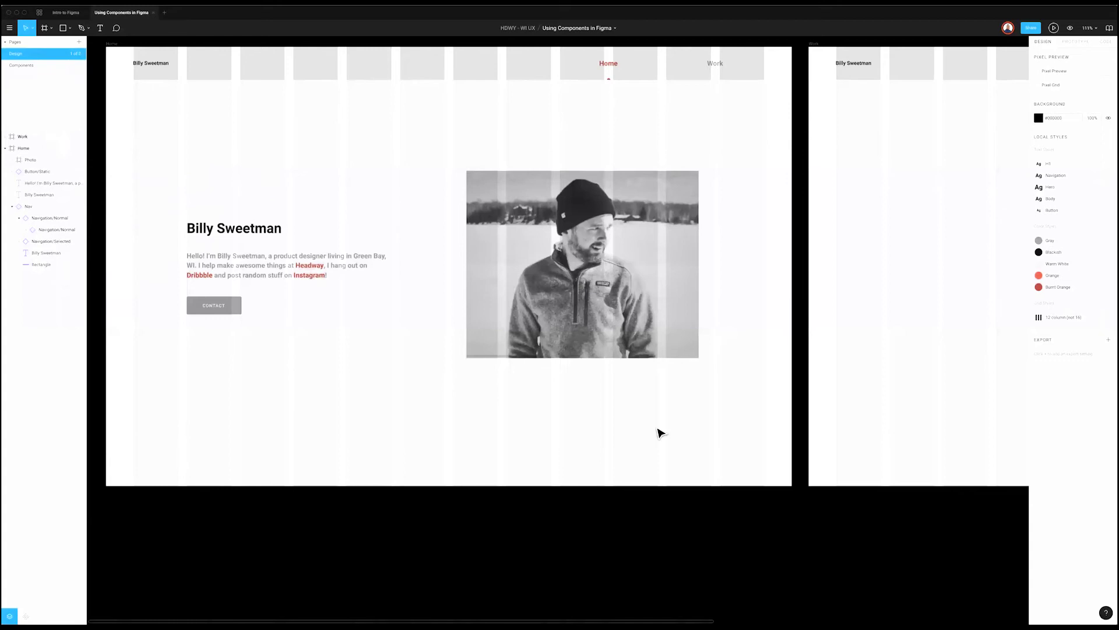
{"action": "scroll", "coordinate": [662, 437], "scroll_direction": "up", "scroll_amount": 3}
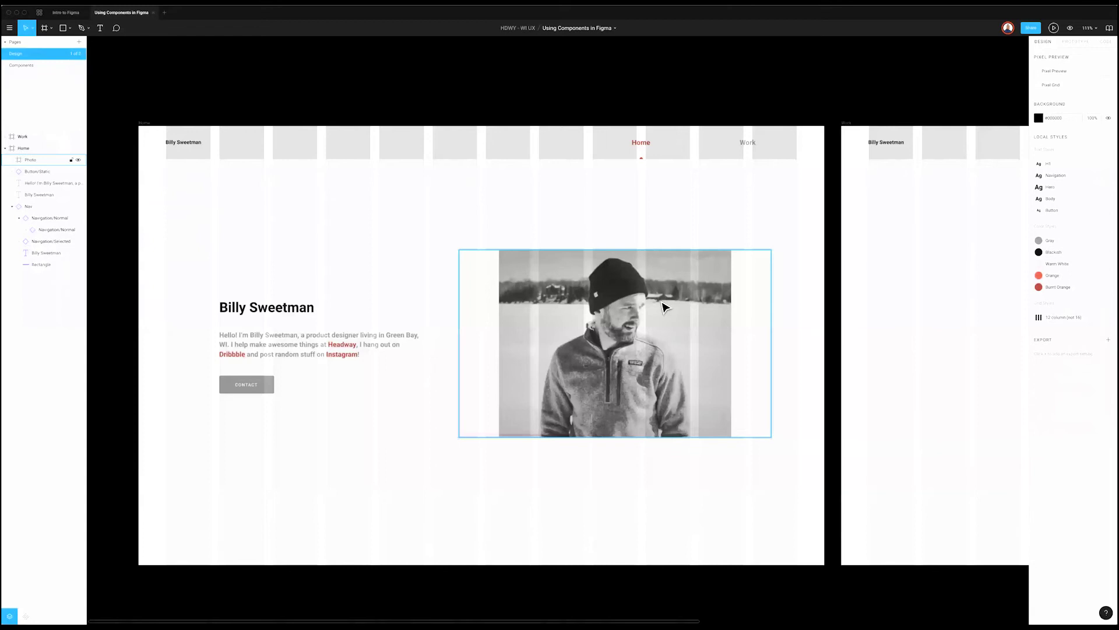
{"action": "left_click", "coordinate": [646, 369]}
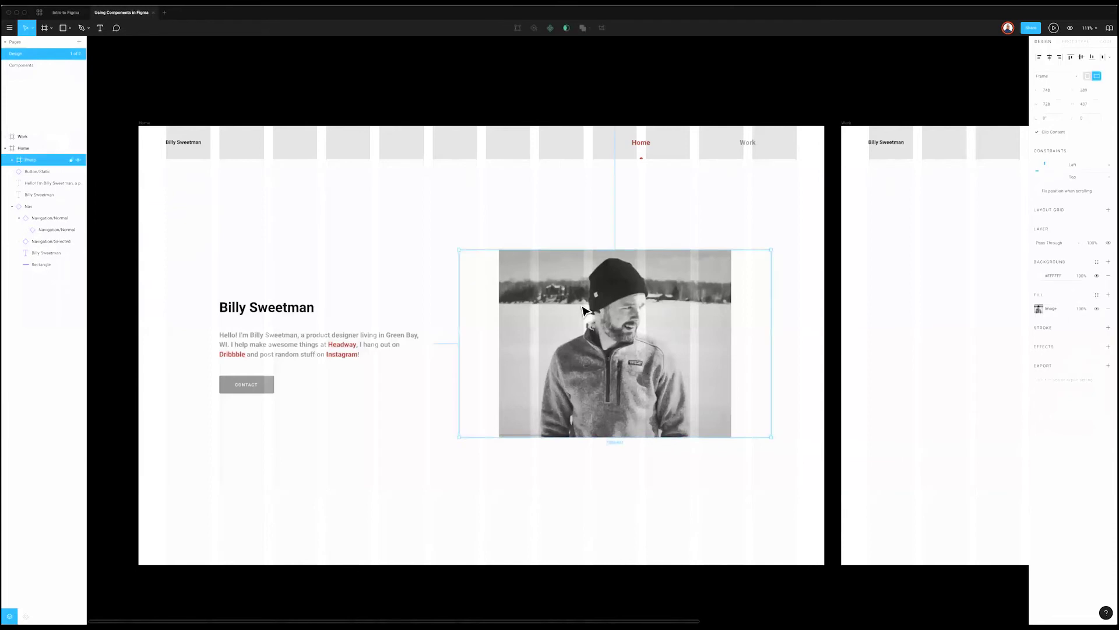
{"action": "left_click", "coordinate": [265, 58]}
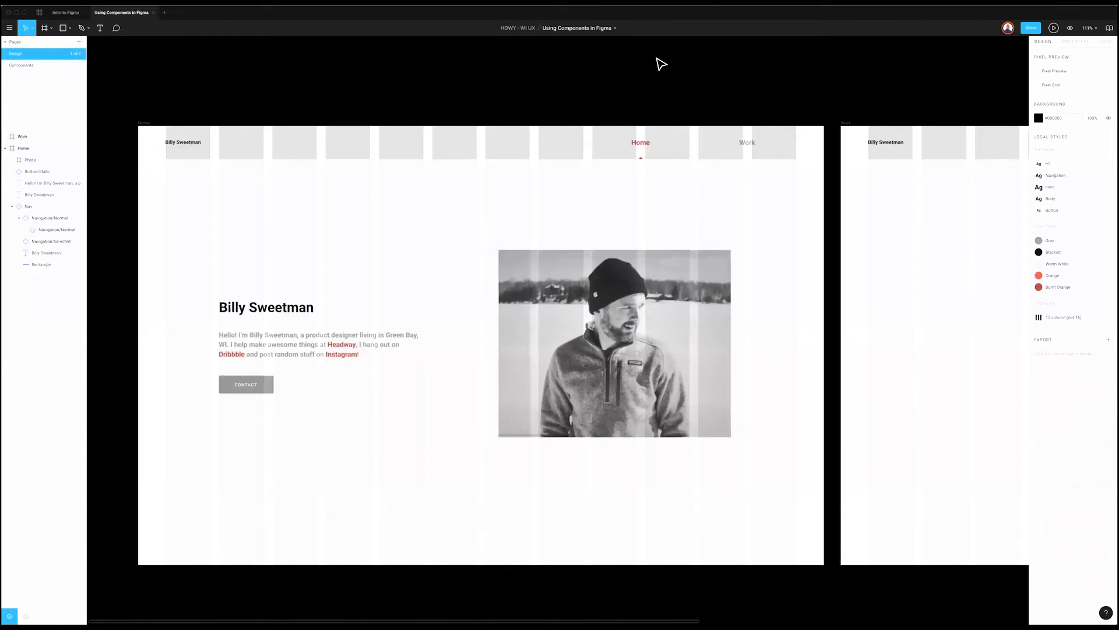
{"action": "scroll", "coordinate": [408, 76], "scroll_direction": "right", "scroll_amount": 1}
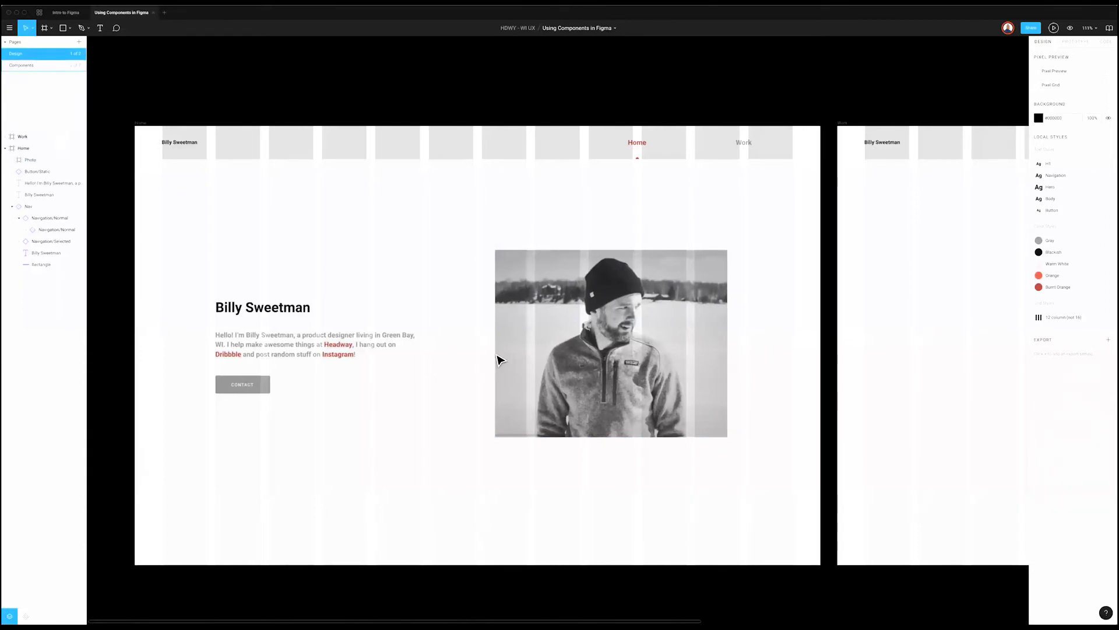
{"action": "key", "text": "Page_Down"}
{"action": "scroll", "coordinate": [350, 338], "scroll_direction": "right", "scroll_amount": 2}
{"action": "scroll", "coordinate": [297, 309], "scroll_direction": "right", "scroll_amount": 2}
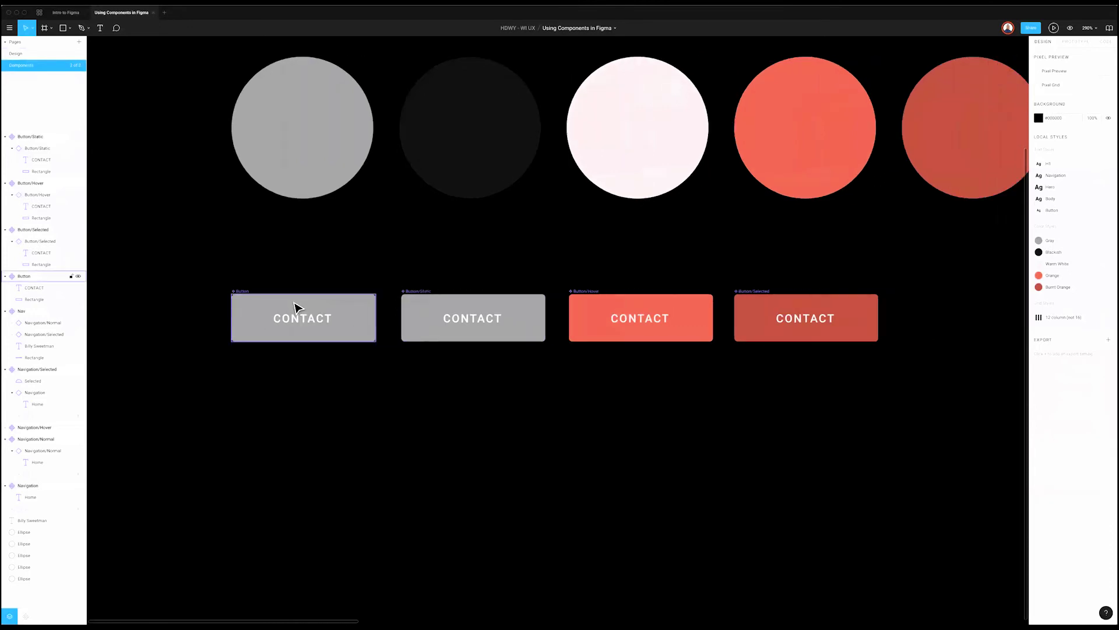
{"action": "left_click", "coordinate": [318, 325]}
{"action": "left_click", "coordinate": [461, 313]}
{"action": "left_click", "coordinate": [668, 311]}
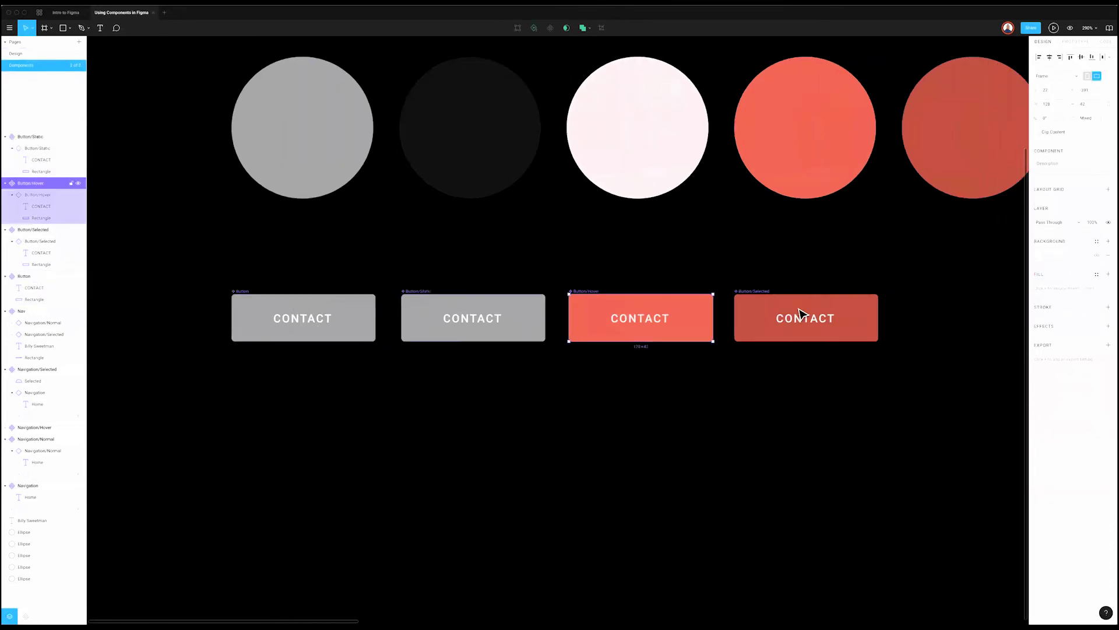
{"action": "left_click", "coordinate": [800, 318]}
{"action": "left_click", "coordinate": [775, 404]}
{"action": "left_click", "coordinate": [459, 344]}
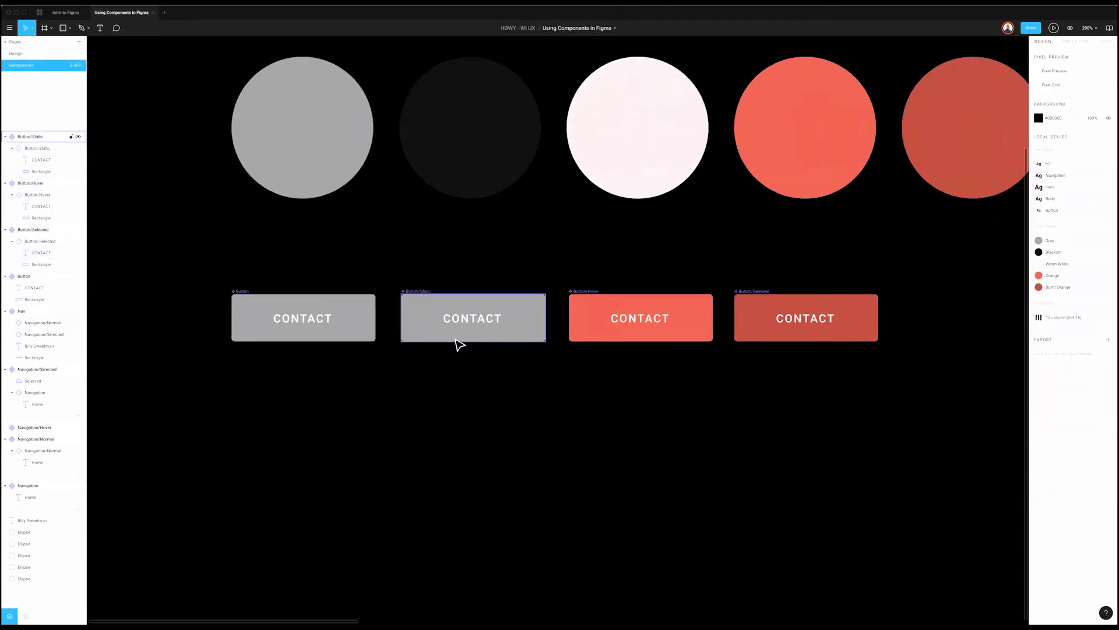
{"action": "left_click", "coordinate": [453, 351]}
{"action": "left_click", "coordinate": [467, 321]}
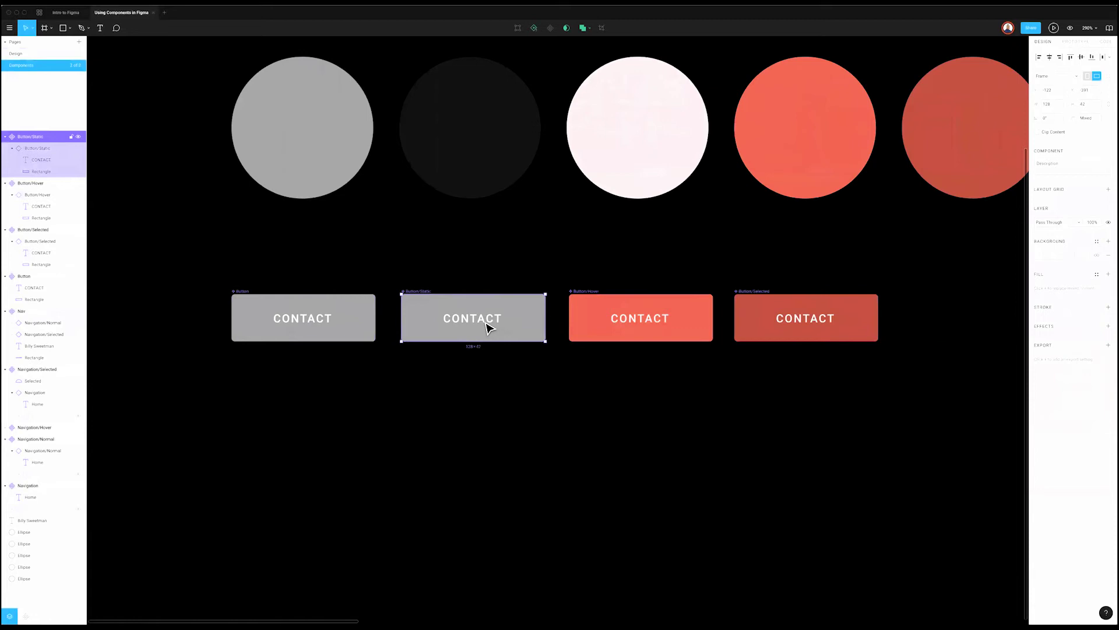
{"action": "left_click", "coordinate": [531, 445]}
{"action": "left_click", "coordinate": [23, 53]}
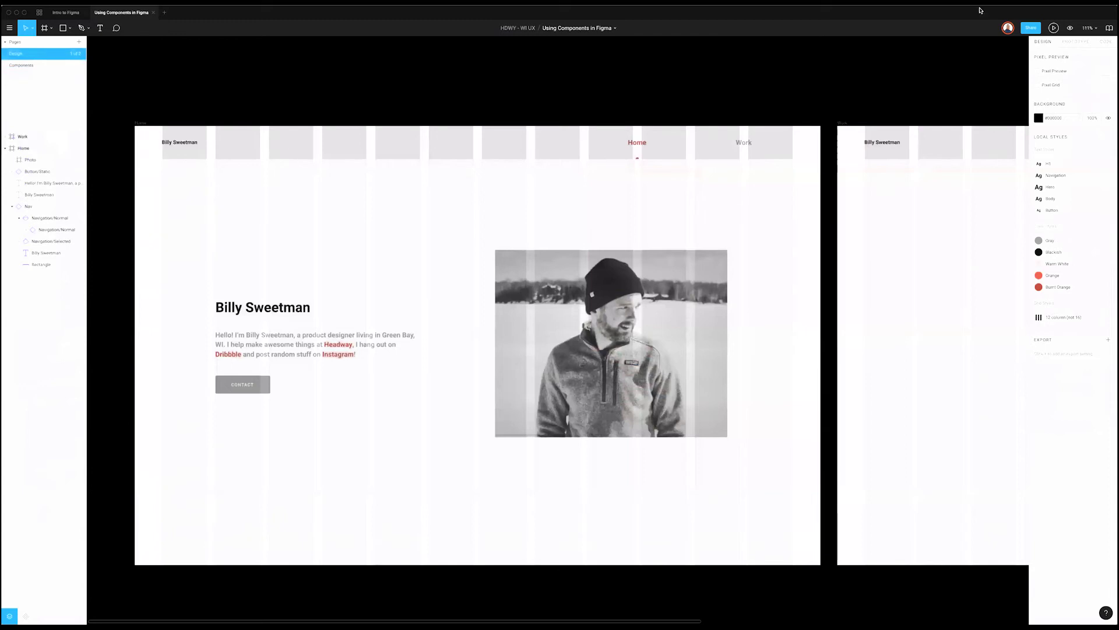
Step: Shift the Photo frame slightly to the right
{"action": "left_click", "coordinate": [673, 301]}
{"action": "left_click_drag", "start_coordinate": [690, 301], "coordinate": [700, 303]}
{"action": "double_click", "coordinate": [701, 301]}
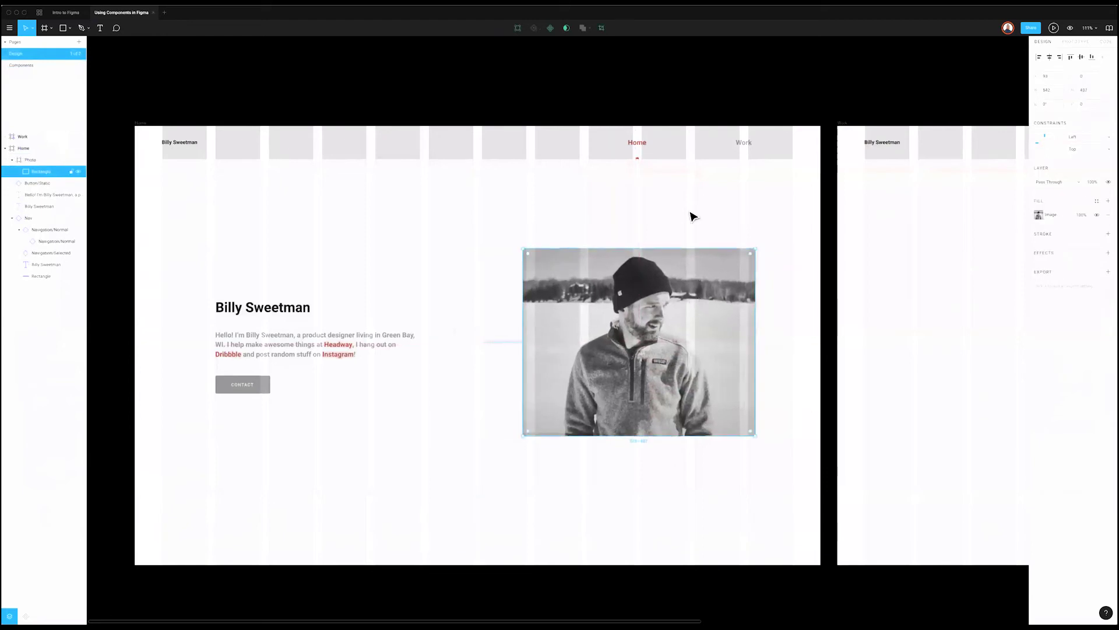
{"action": "key", "text": "Escape"}
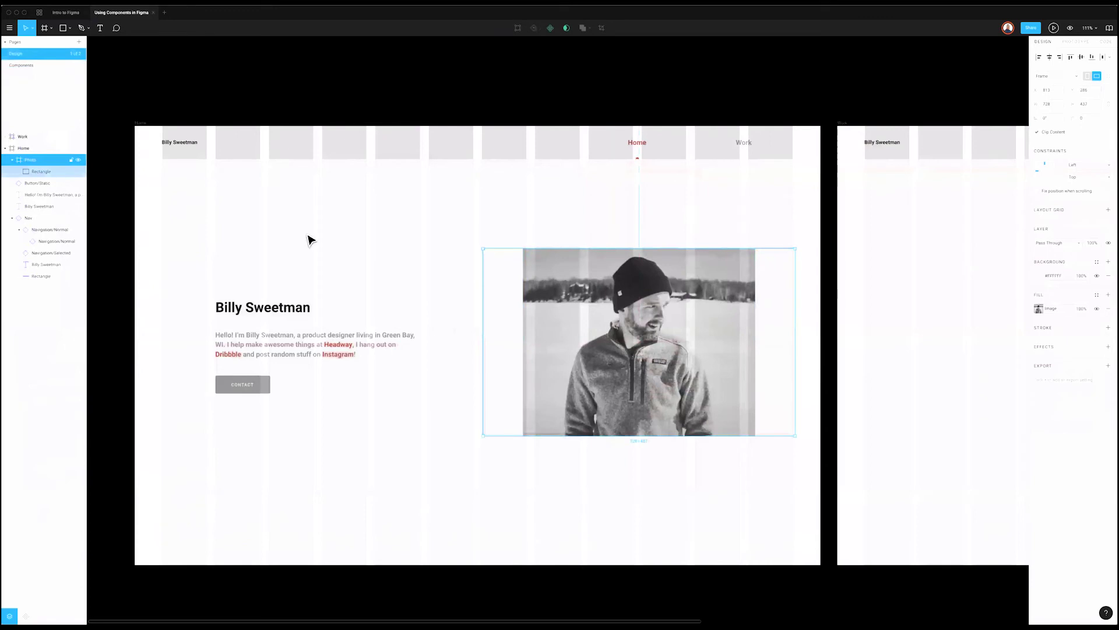
Step: Ungroup the Photo frame, keeping only its image rectangle
{"action": "left_click", "coordinate": [29, 171]}
{"action": "left_click", "coordinate": [26, 157]}
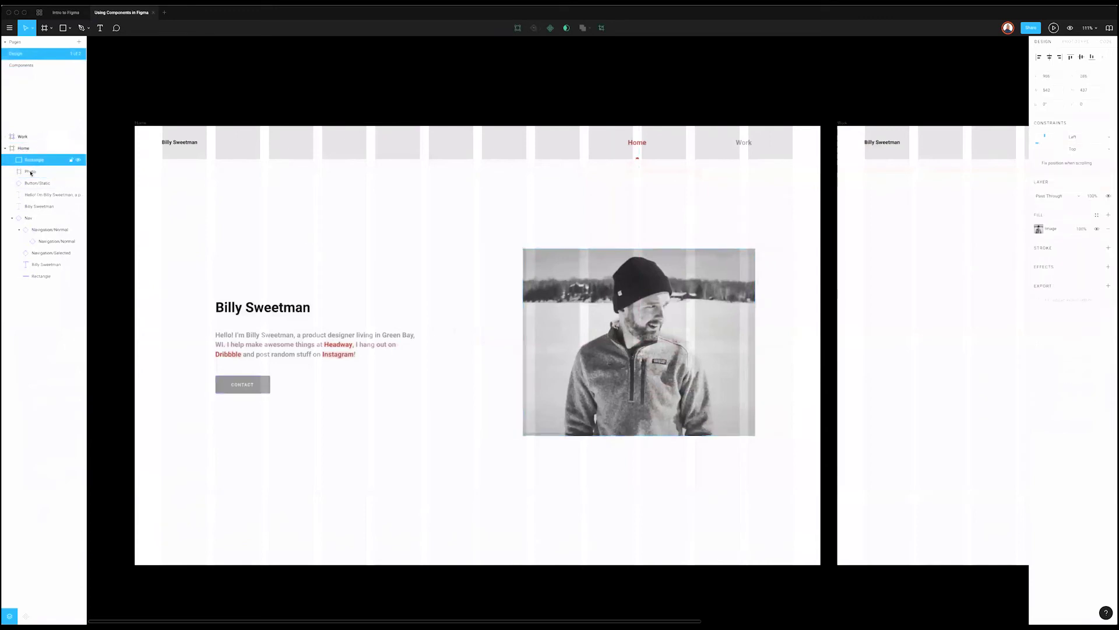
{"action": "key", "text": "super+shift+g"}
{"action": "key", "text": "Escape"}
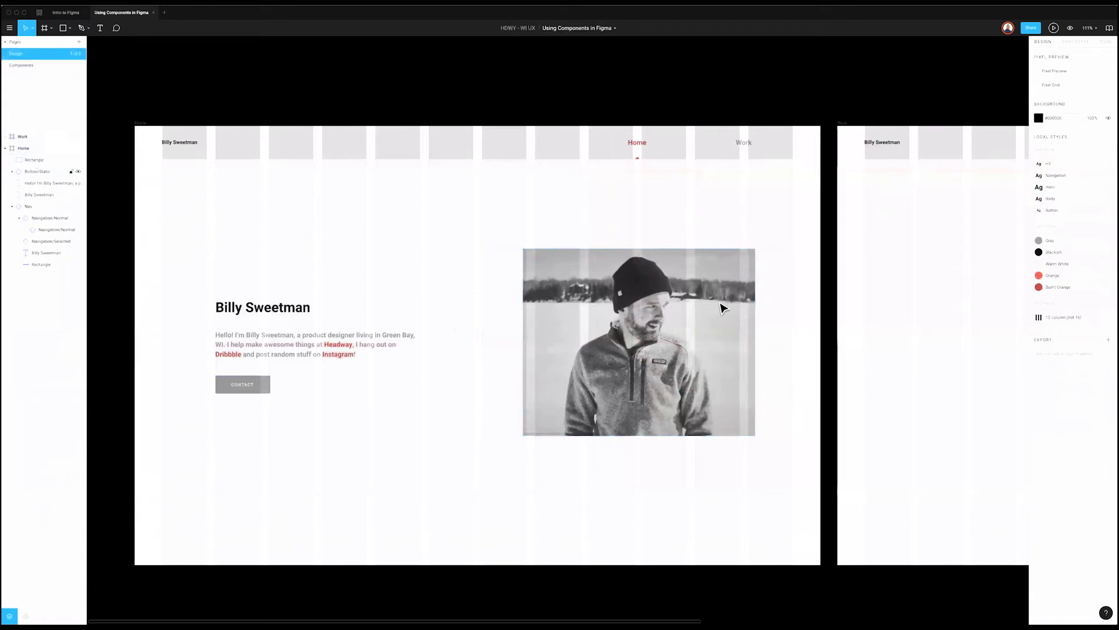
Step: Move the photo rectangle left onto a column and widen it
{"action": "left_click", "coordinate": [721, 305]}
{"action": "left_click_drag", "start_coordinate": [600, 333], "coordinate": [559, 337]}
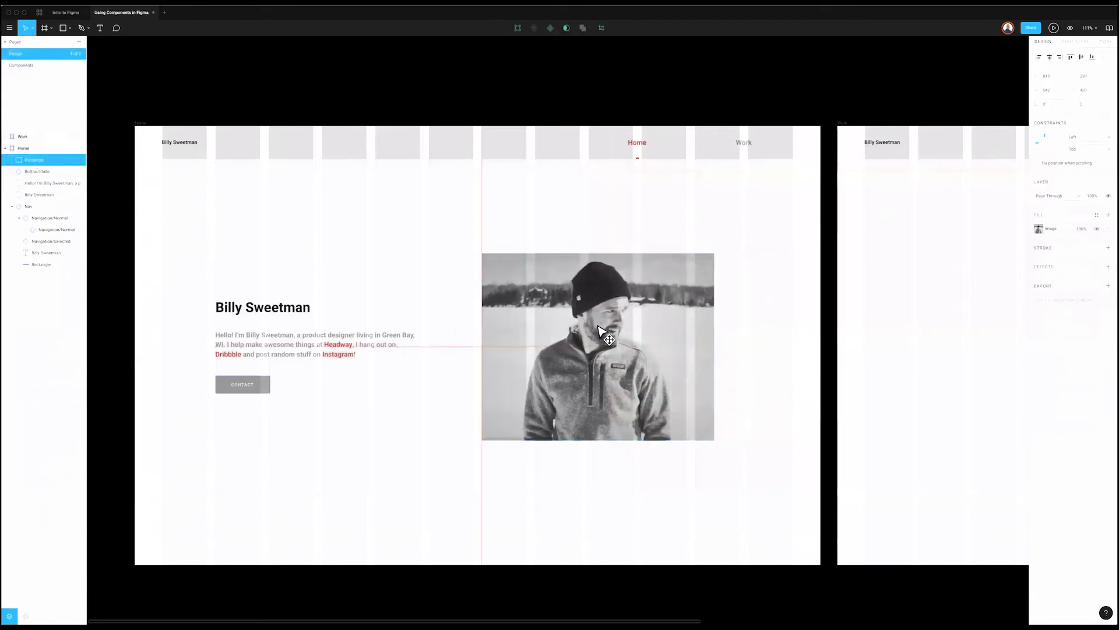
{"action": "left_click_drag", "start_coordinate": [737, 319], "coordinate": [740, 319]}
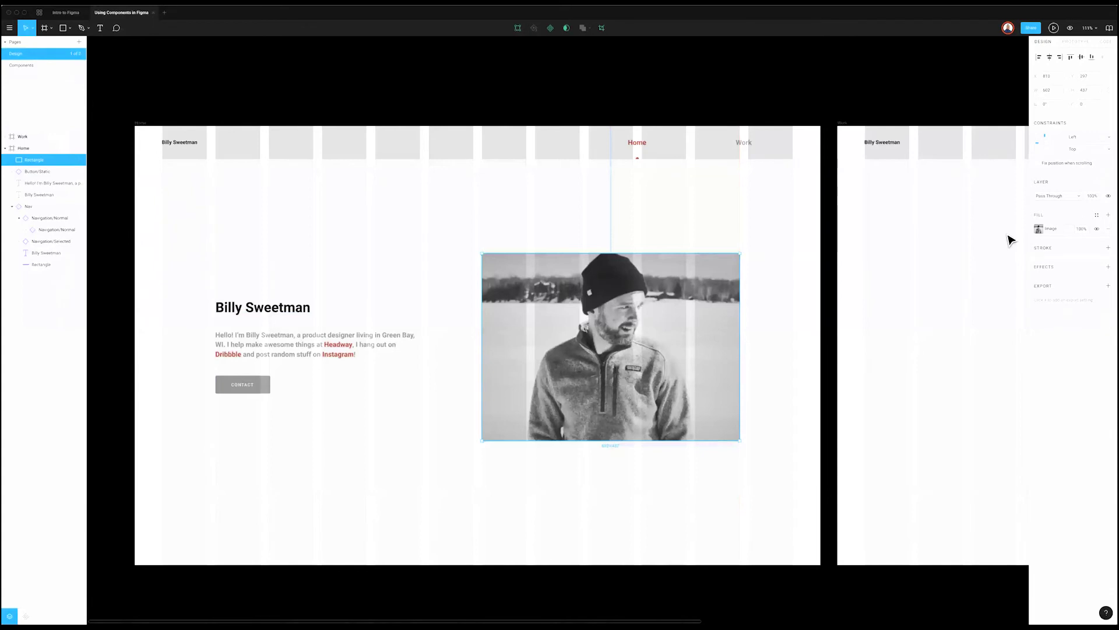
Step: Set the image fill to Fit, then switch to Crop and resize and reposition the image
{"action": "left_click", "coordinate": [1039, 229]}
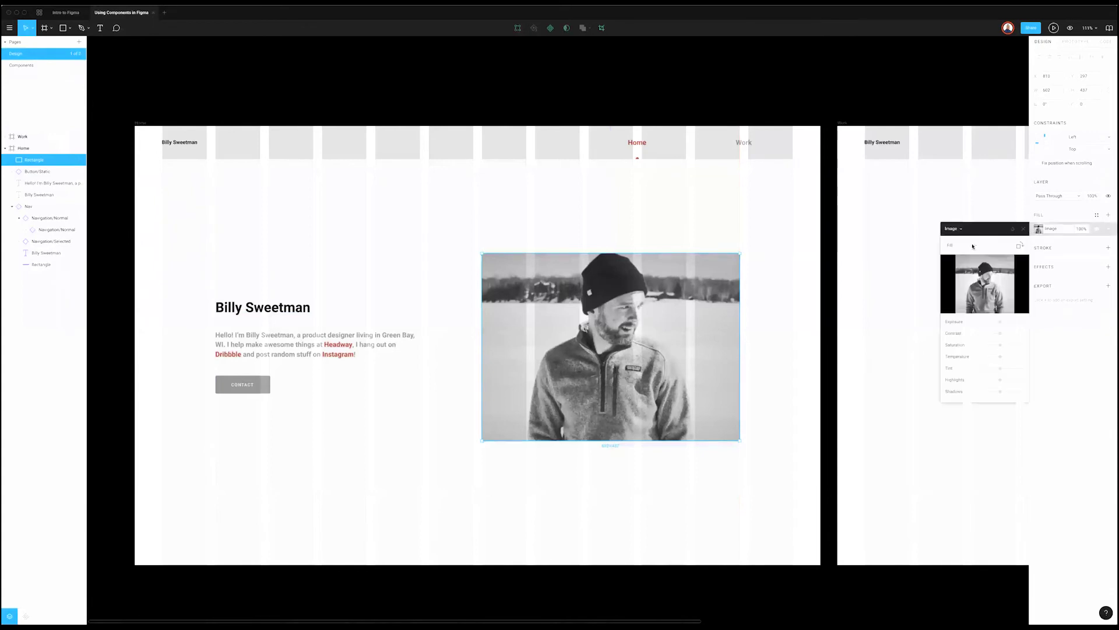
{"action": "left_click", "coordinate": [971, 246]}
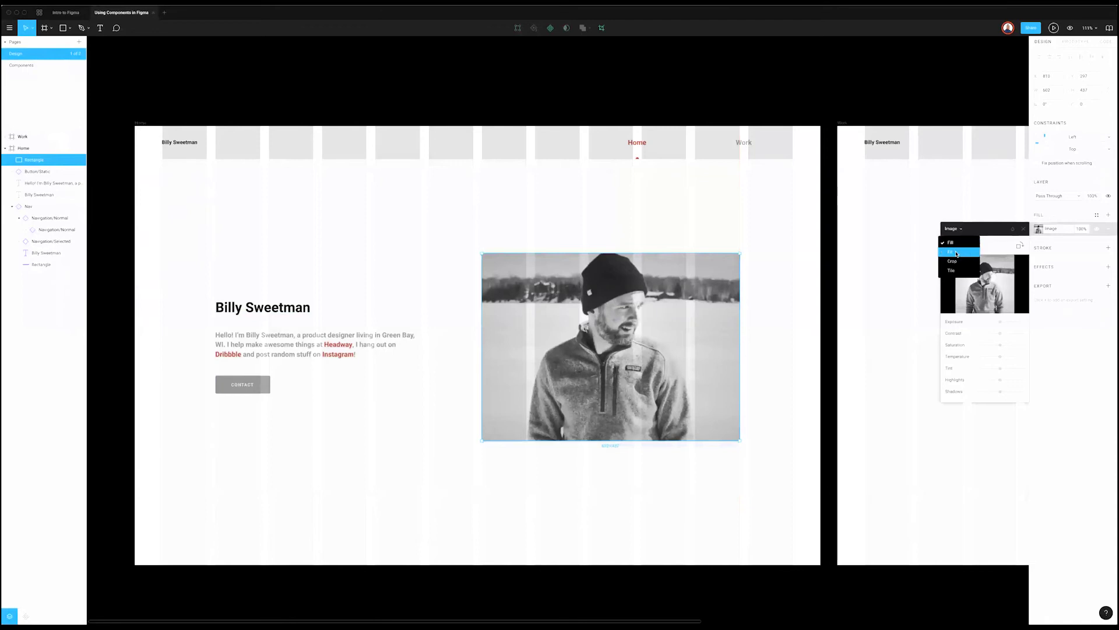
{"action": "left_click", "coordinate": [958, 255]}
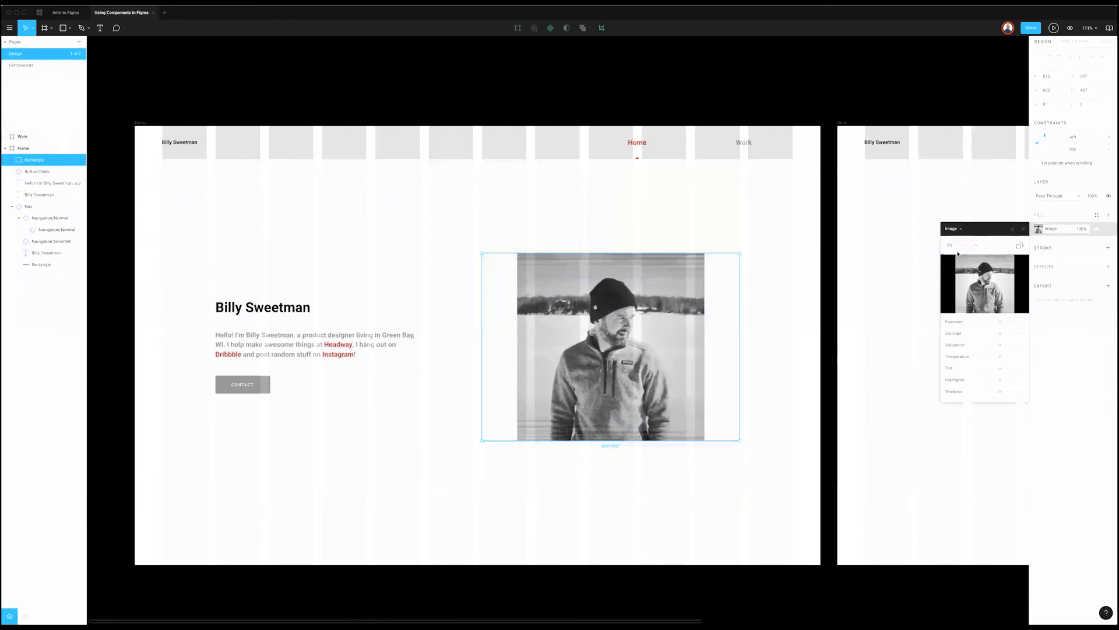
{"action": "left_click", "coordinate": [970, 247]}
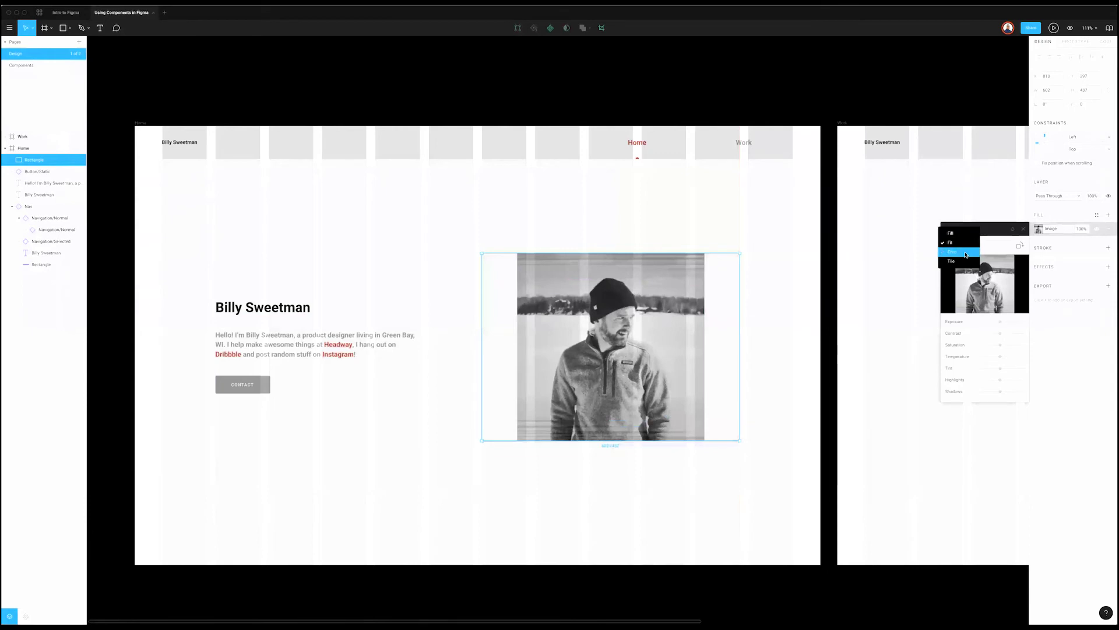
{"action": "left_click", "coordinate": [962, 251]}
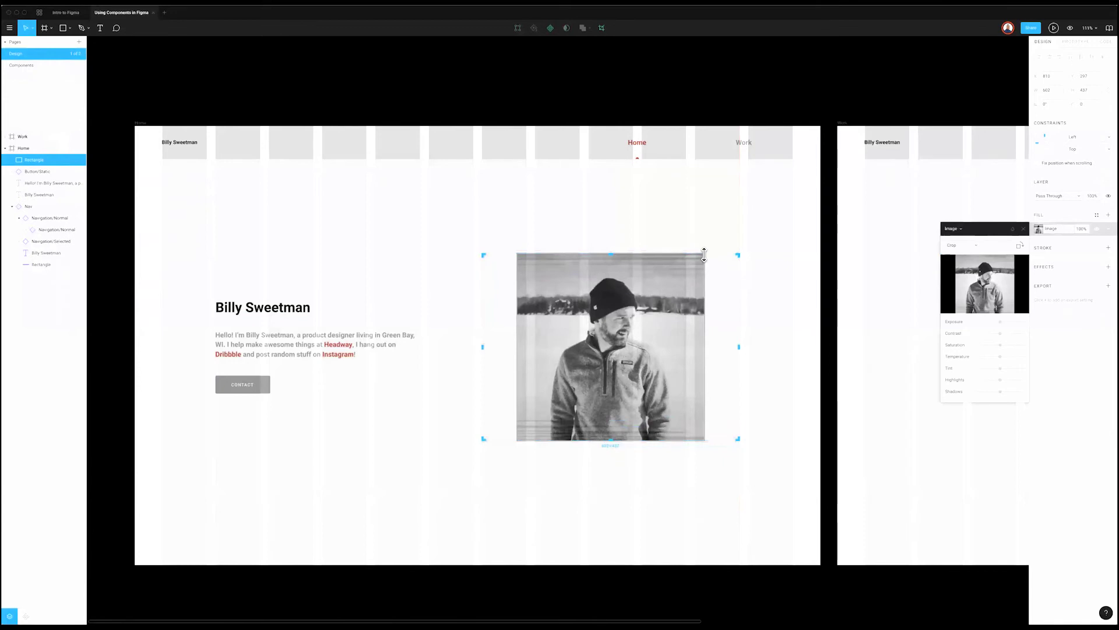
{"action": "left_click_drag", "start_coordinate": [734, 257], "coordinate": [725, 260]}
{"action": "left_click_drag", "start_coordinate": [704, 437], "coordinate": [769, 464]}
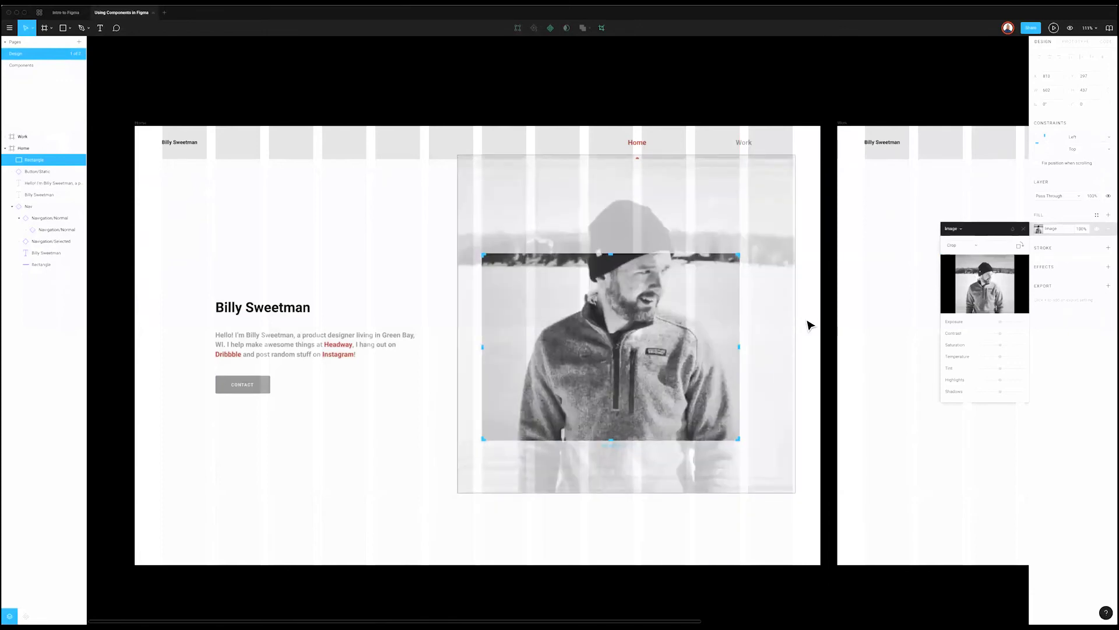
{"action": "key", "text": "Escape"}
{"action": "key", "text": "Escape"}
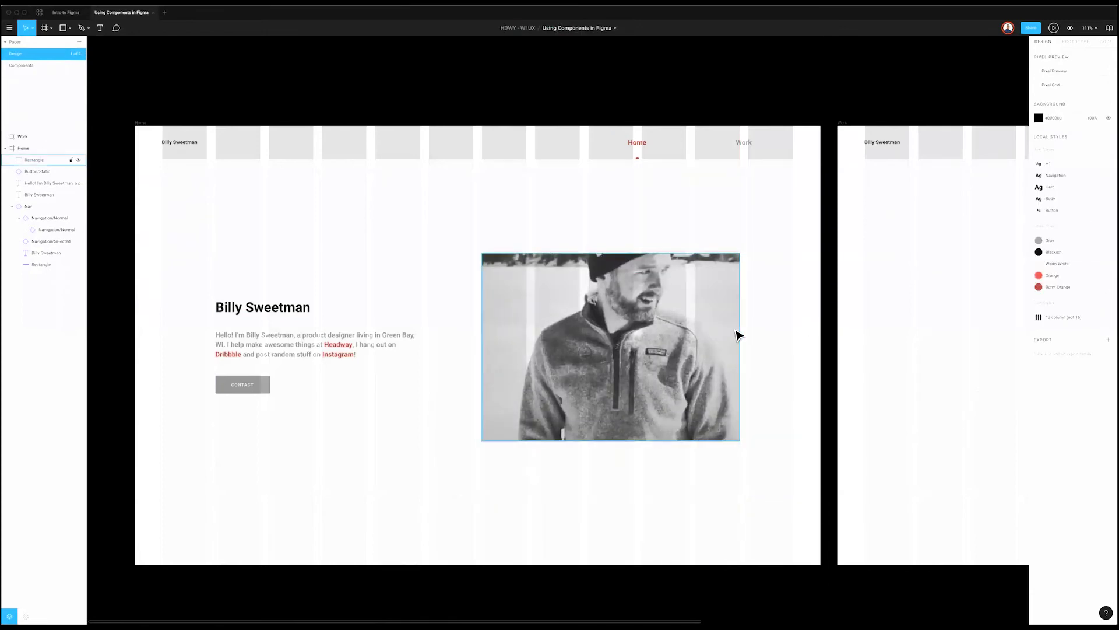
Step: Undo the two crop changes and reopen the photo's image fill settings
{"action": "left_click", "coordinate": [737, 335]}
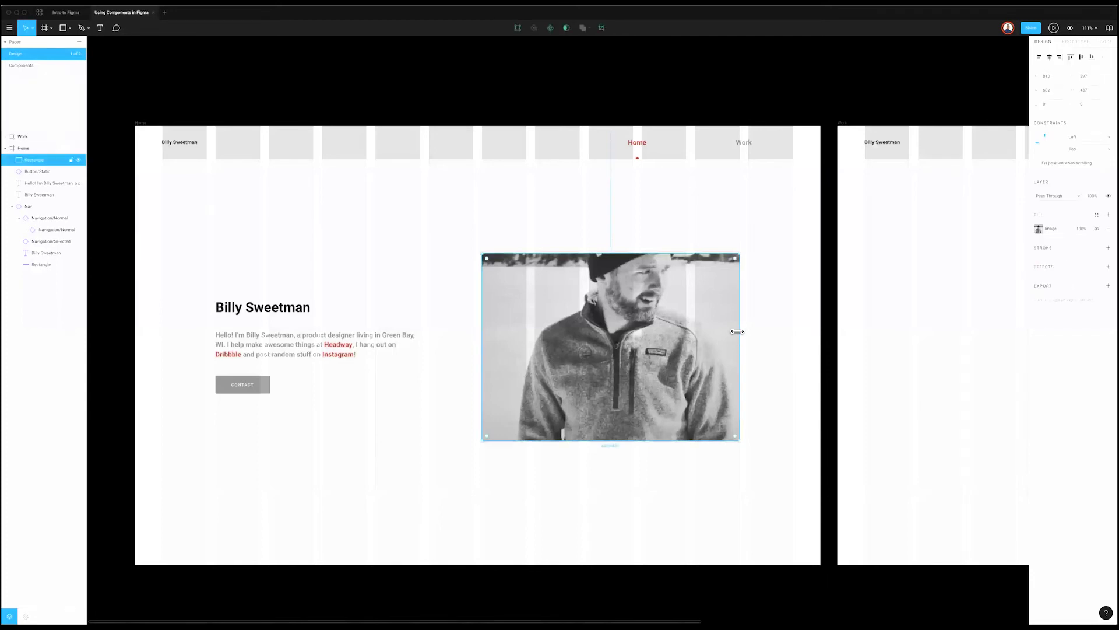
{"action": "left_click", "coordinate": [810, 335]}
{"action": "key", "text": "super+z"}
{"action": "key", "text": "super+z"}
{"action": "key", "text": "super+z"}
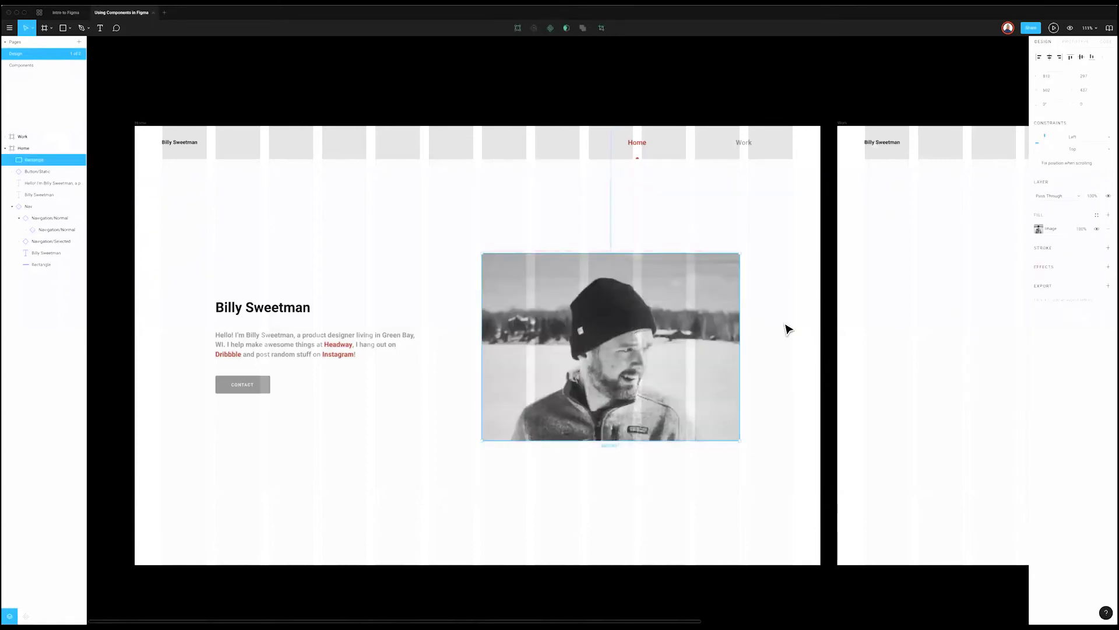
{"action": "key", "text": "super+z"}
{"action": "key", "text": "super+z"}
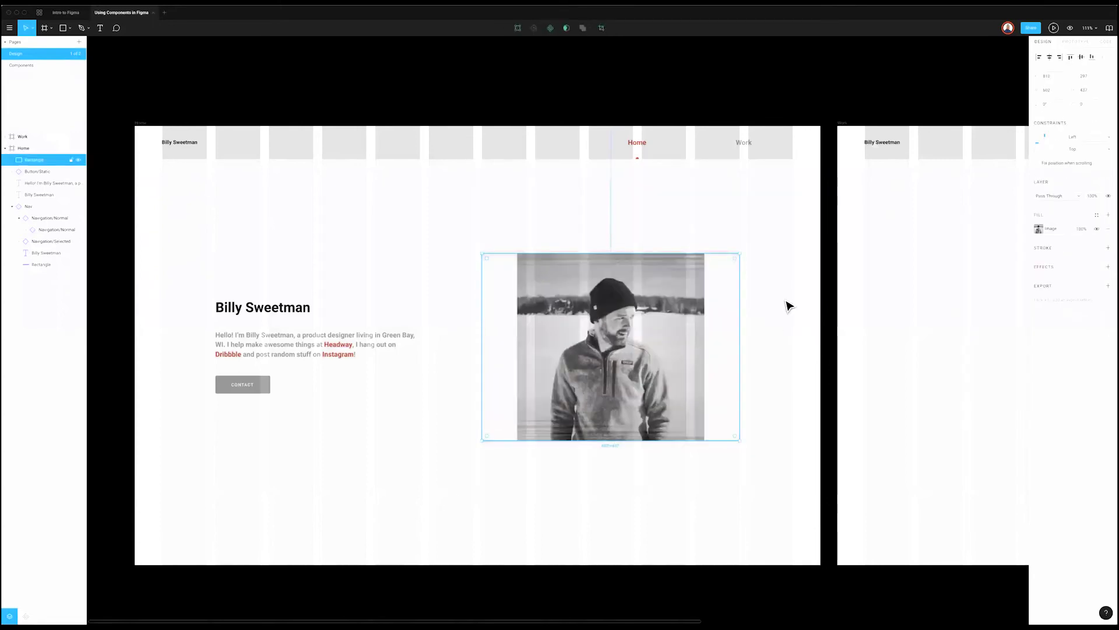
{"action": "left_click", "coordinate": [1038, 228]}
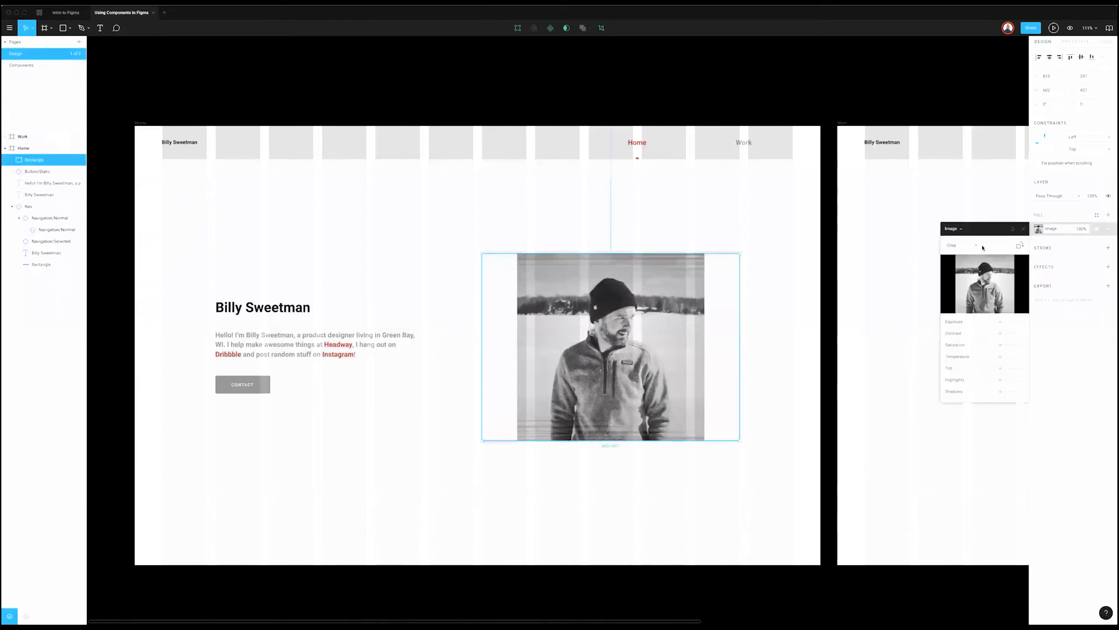
Step: Set the photo's image fill mode to Tile
{"action": "left_click", "coordinate": [970, 248]}
{"action": "left_click", "coordinate": [963, 252]}
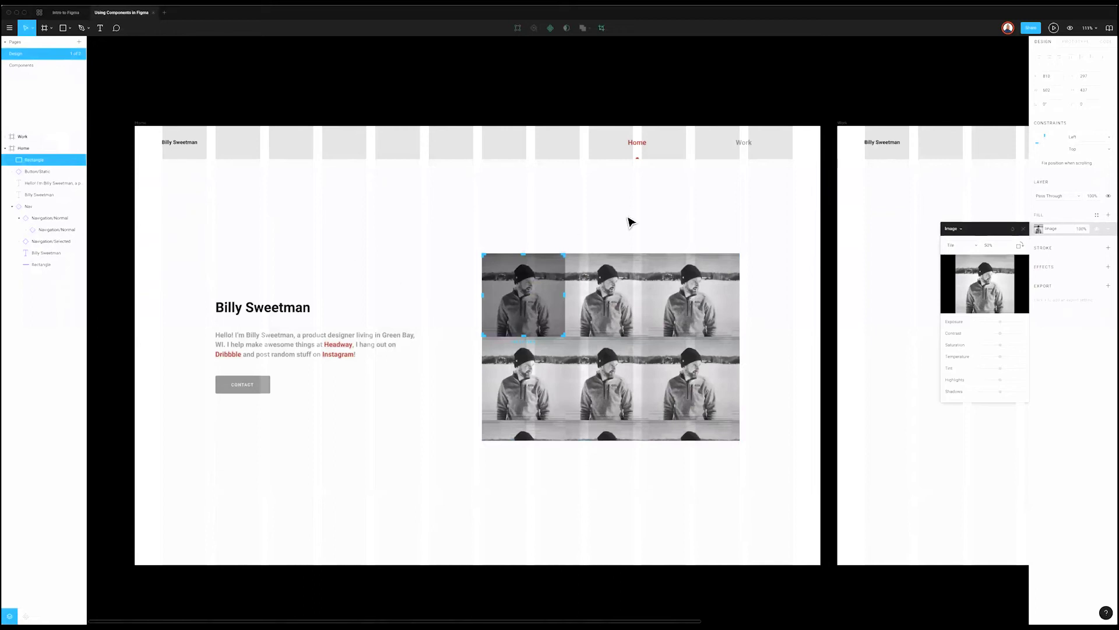
{"action": "key", "text": "Escape"}
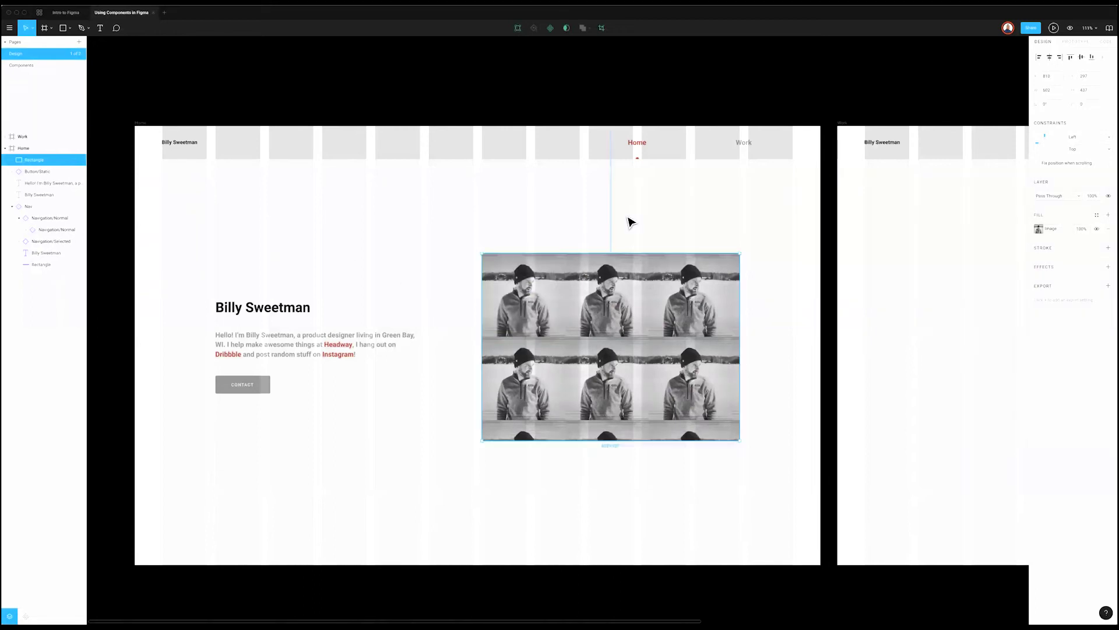
{"action": "key", "text": "Return"}
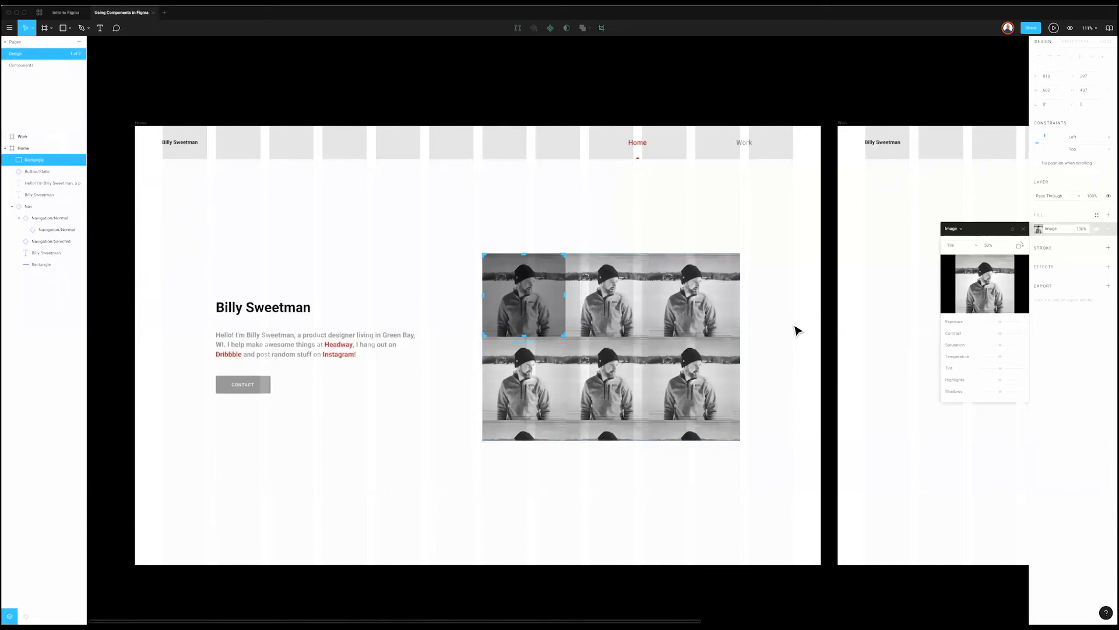
{"action": "key", "text": "Escape"}
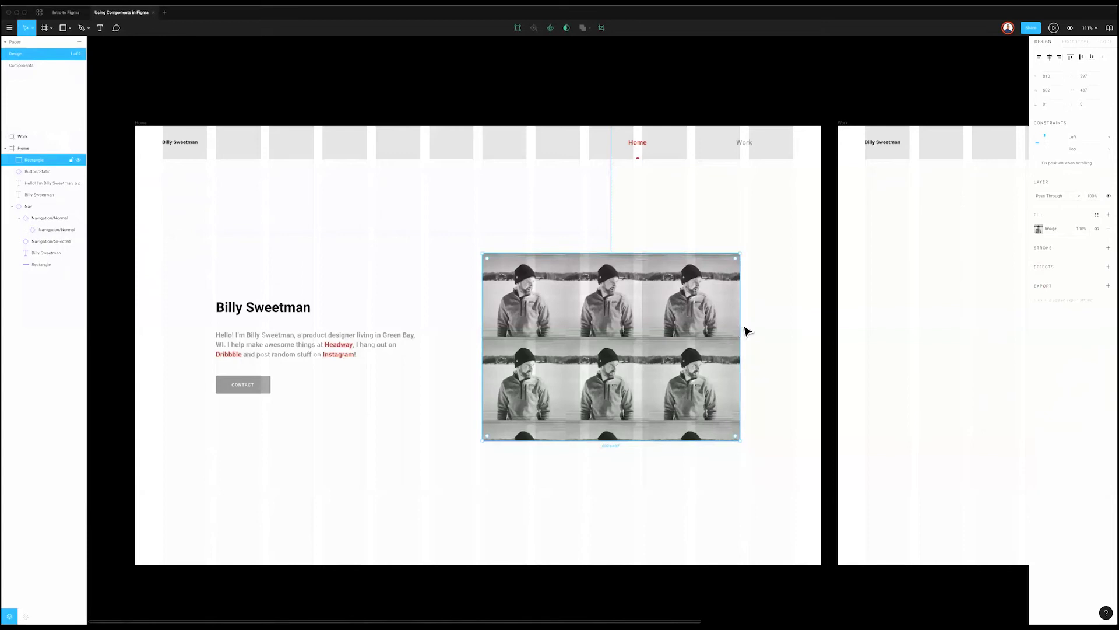
Step: Change the image fill mode to Fill and close the settings
{"action": "left_click", "coordinate": [743, 330]}
{"action": "left_click", "coordinate": [1038, 229]}
{"action": "left_click", "coordinate": [959, 245]}
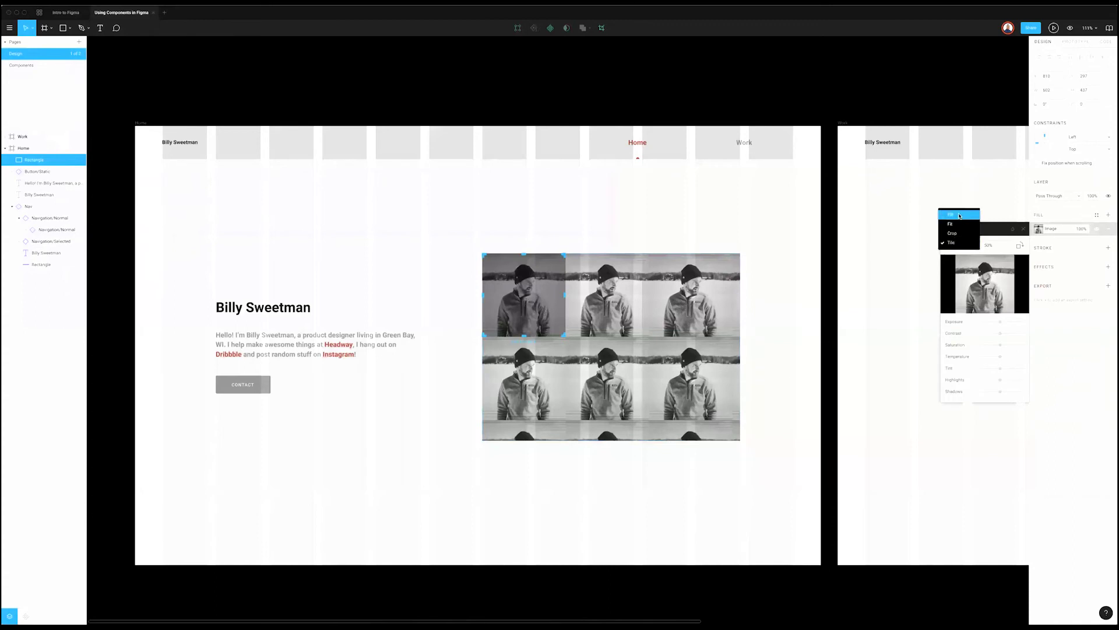
{"action": "left_click", "coordinate": [959, 215]}
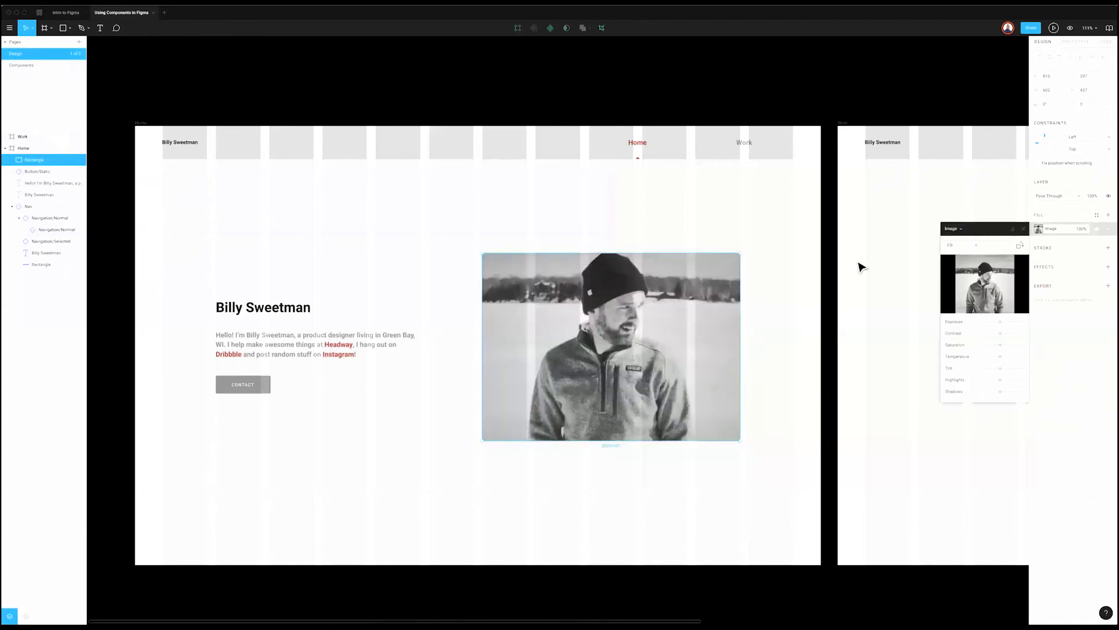
{"action": "key", "text": "Escape"}
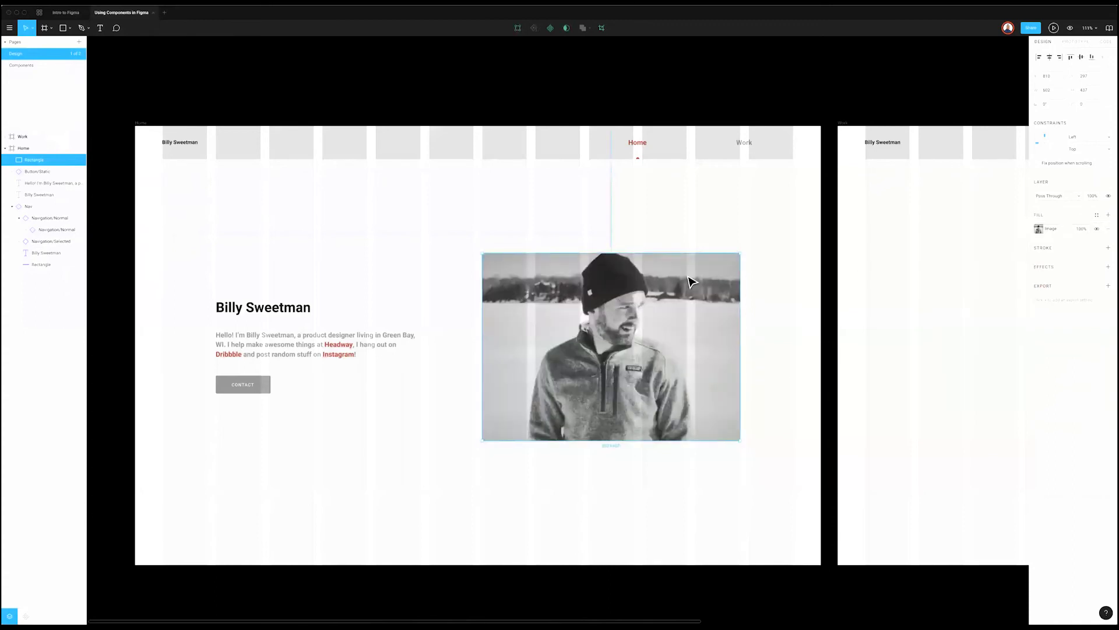
{"action": "scroll", "coordinate": [690, 282], "scroll_direction": "right", "scroll_amount": 2}
{"action": "left_click", "coordinate": [689, 282]}
{"action": "scroll", "coordinate": [707, 275], "scroll_direction": "down", "scroll_amount": 3}
{"action": "scroll", "coordinate": [617, 263], "scroll_direction": "right", "scroll_amount": 4}
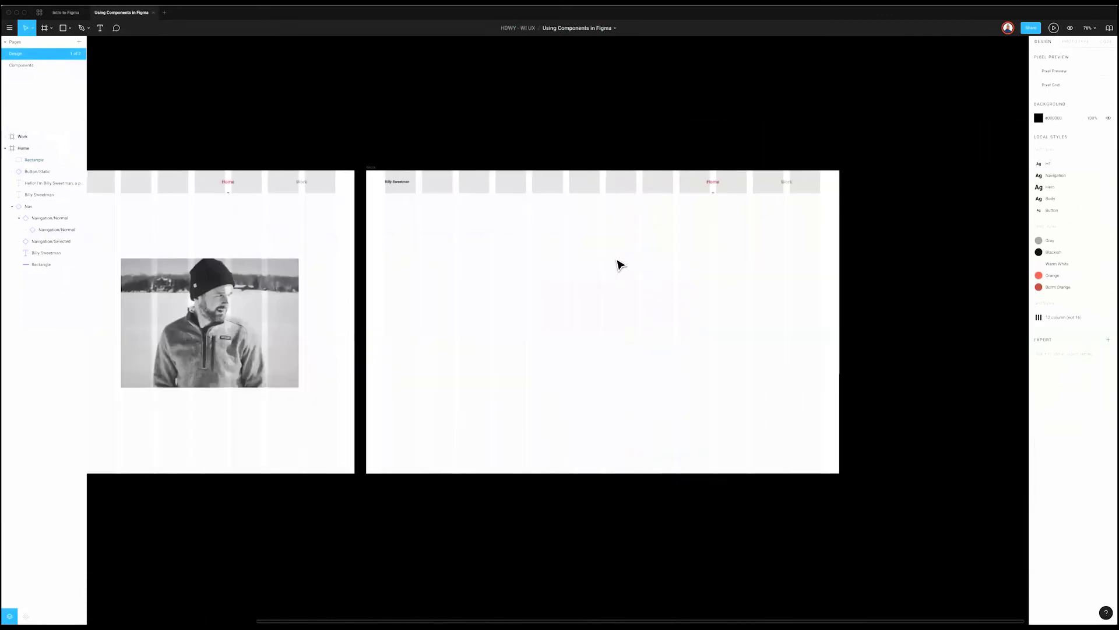
{"action": "scroll", "coordinate": [614, 260], "scroll_direction": "left", "scroll_amount": 2}
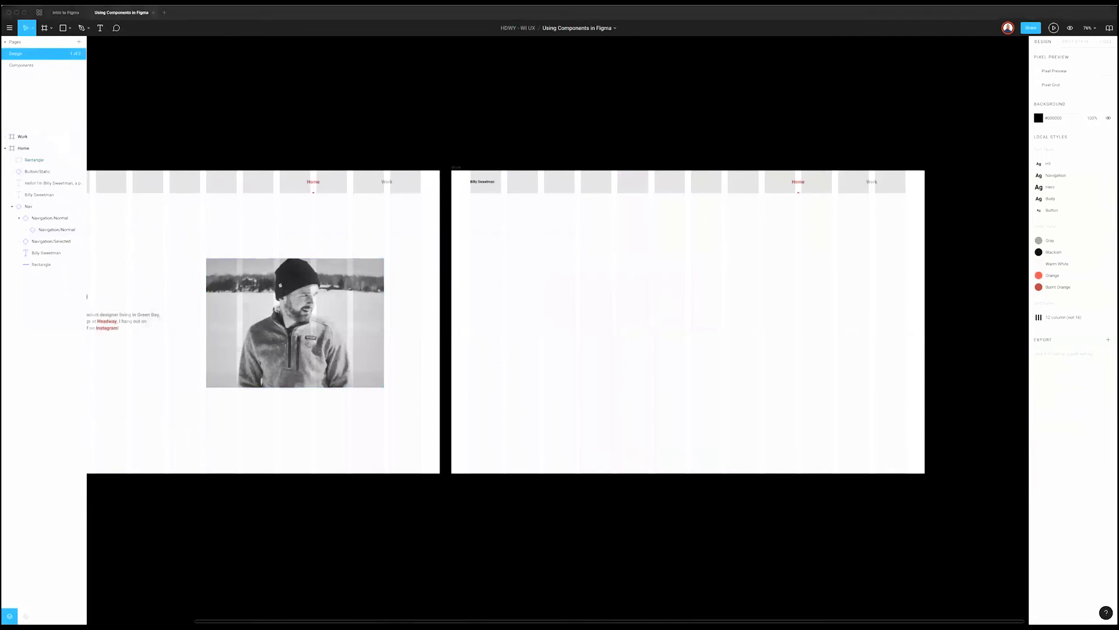
{"action": "scroll", "coordinate": [558, 329], "scroll_direction": "down", "scroll_amount": 1}
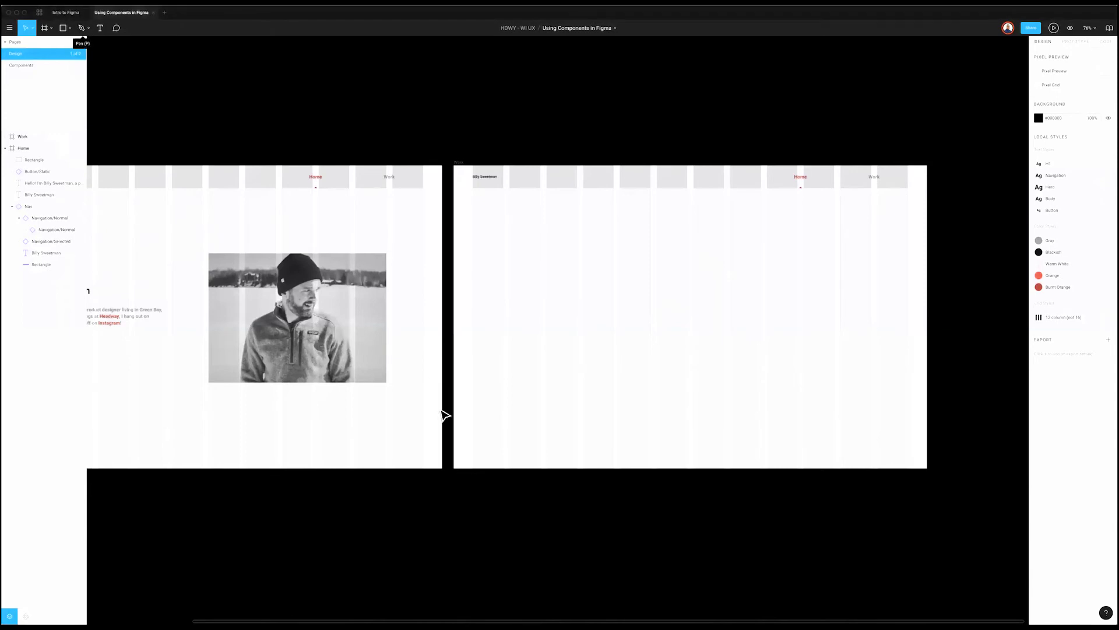
{"action": "scroll", "coordinate": [432, 377], "scroll_direction": "left", "scroll_amount": 5}
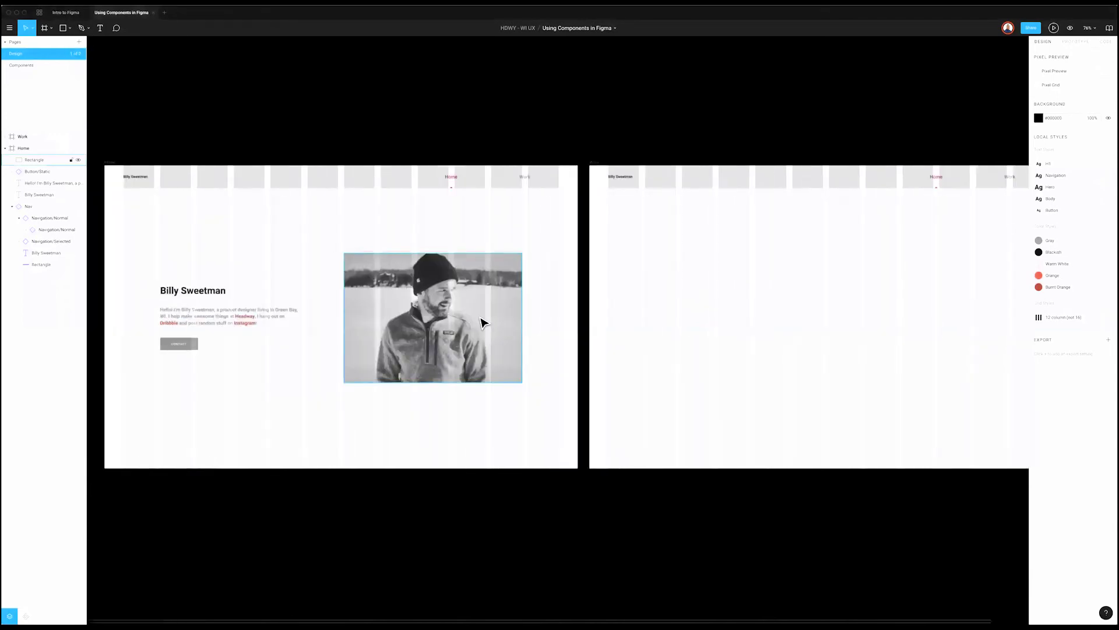
Step: Add three PNG export rows to the photo rectangle
{"action": "left_click", "coordinate": [480, 319]}
{"action": "left_click", "coordinate": [1108, 285]}
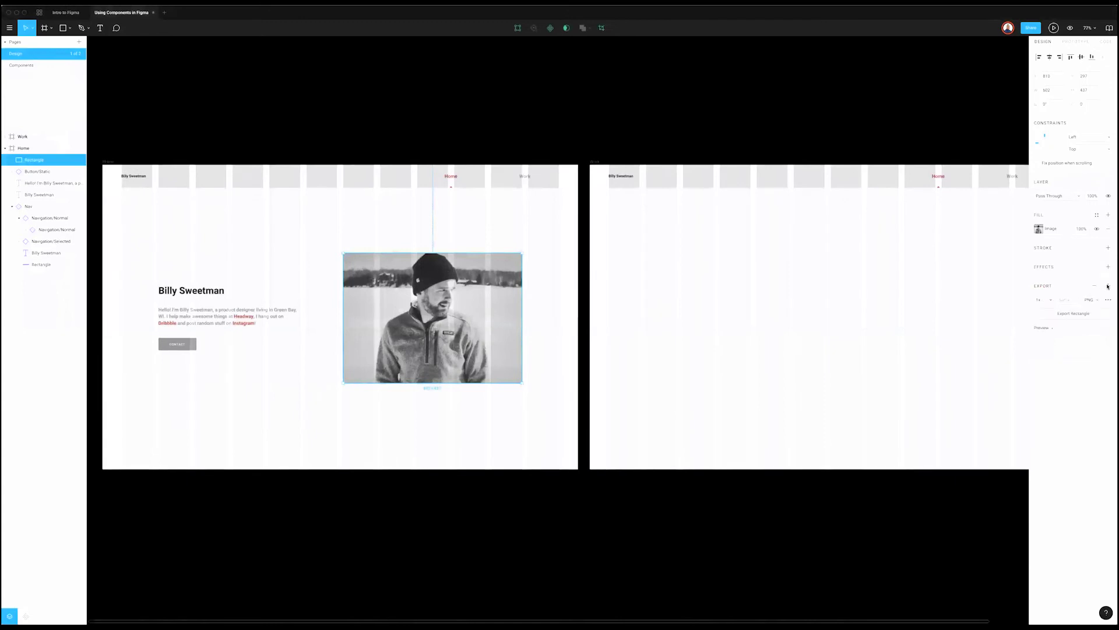
{"action": "left_click", "coordinate": [1108, 285]}
{"action": "left_click", "coordinate": [1108, 285]}
{"action": "left_click", "coordinate": [1093, 327]}
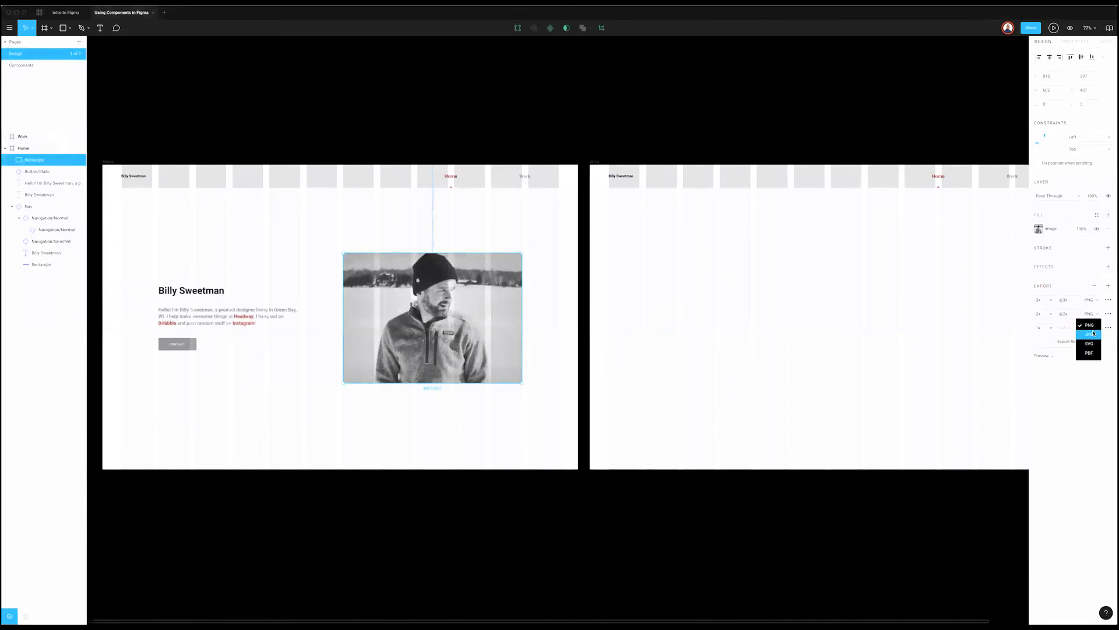
{"action": "left_click", "coordinate": [1053, 452]}
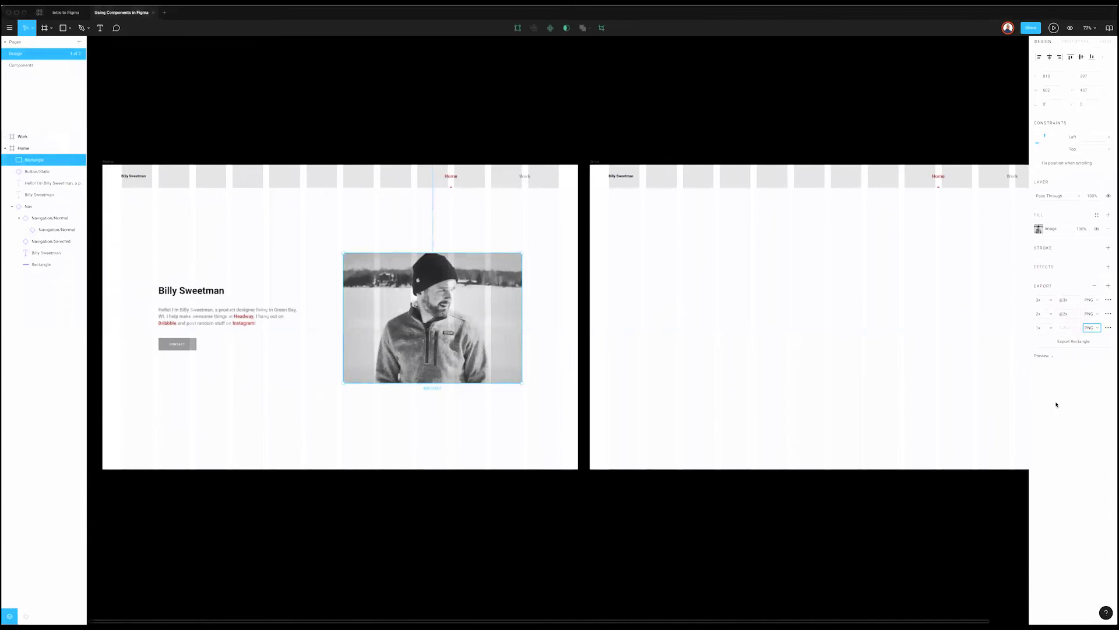
Step: Set one export row to 3x and try SVG and PNG formats on the first two rows
{"action": "left_click", "coordinate": [1108, 300]}
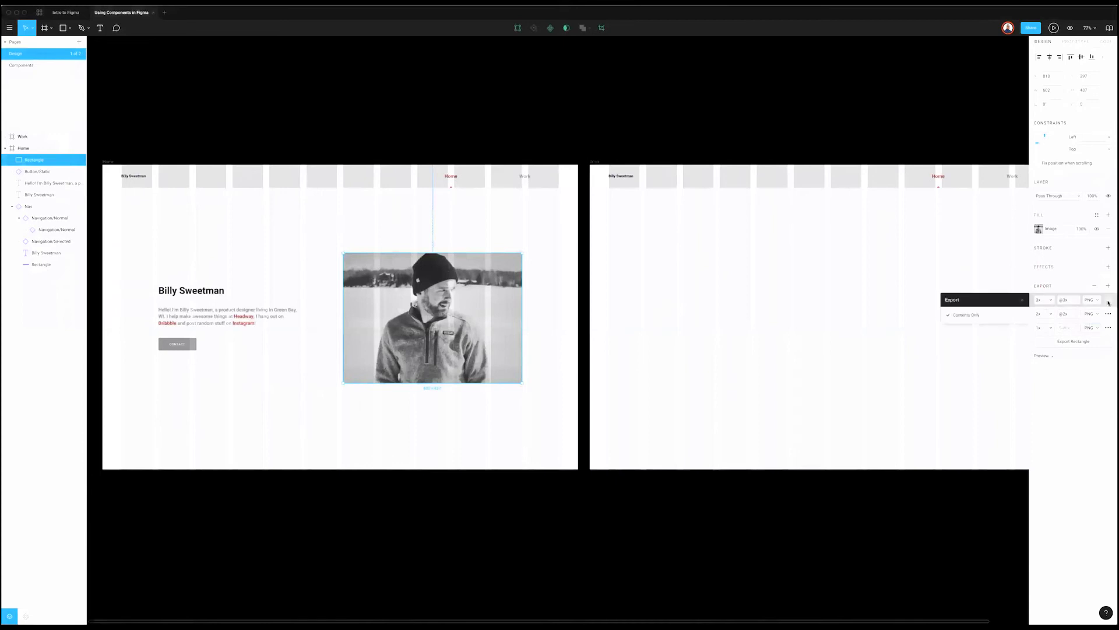
{"action": "left_click", "coordinate": [1108, 300]}
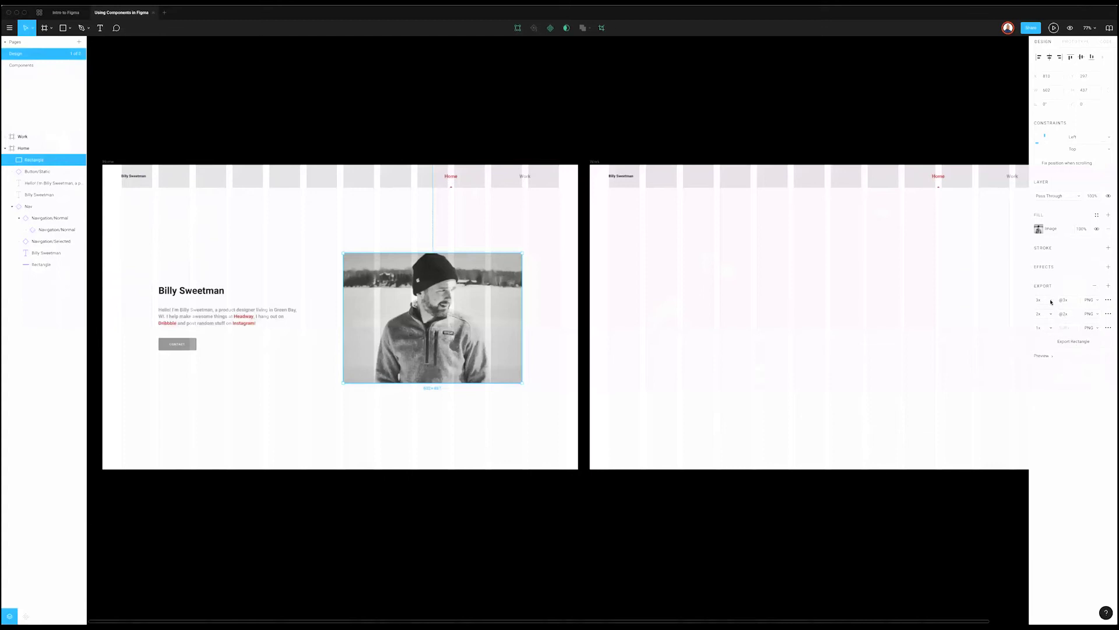
{"action": "left_click", "coordinate": [1051, 302]}
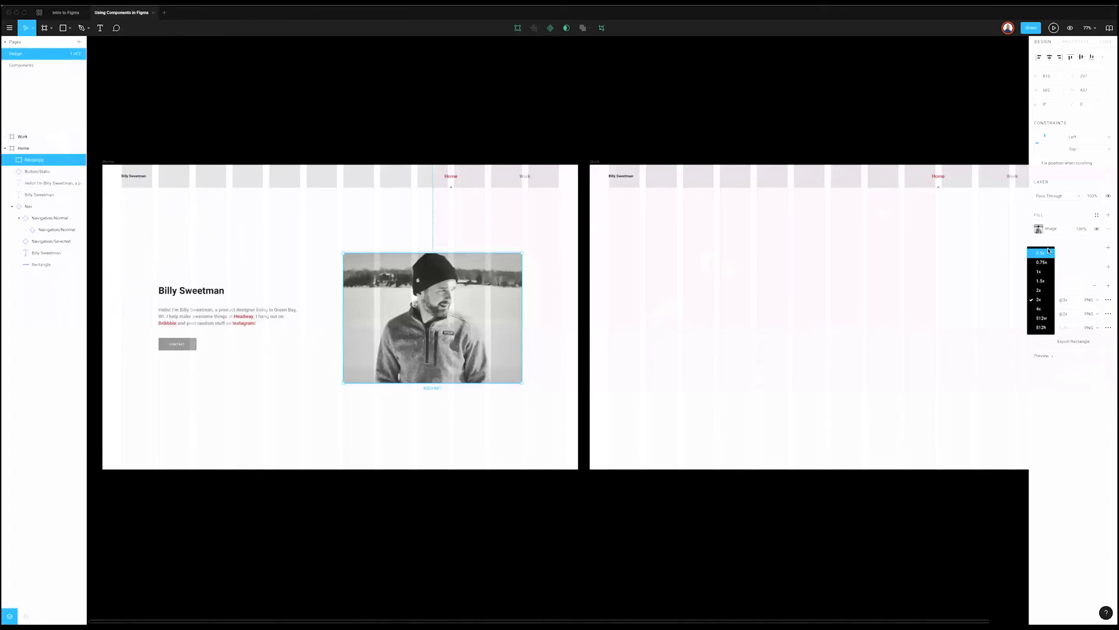
{"action": "left_click", "coordinate": [1071, 390]}
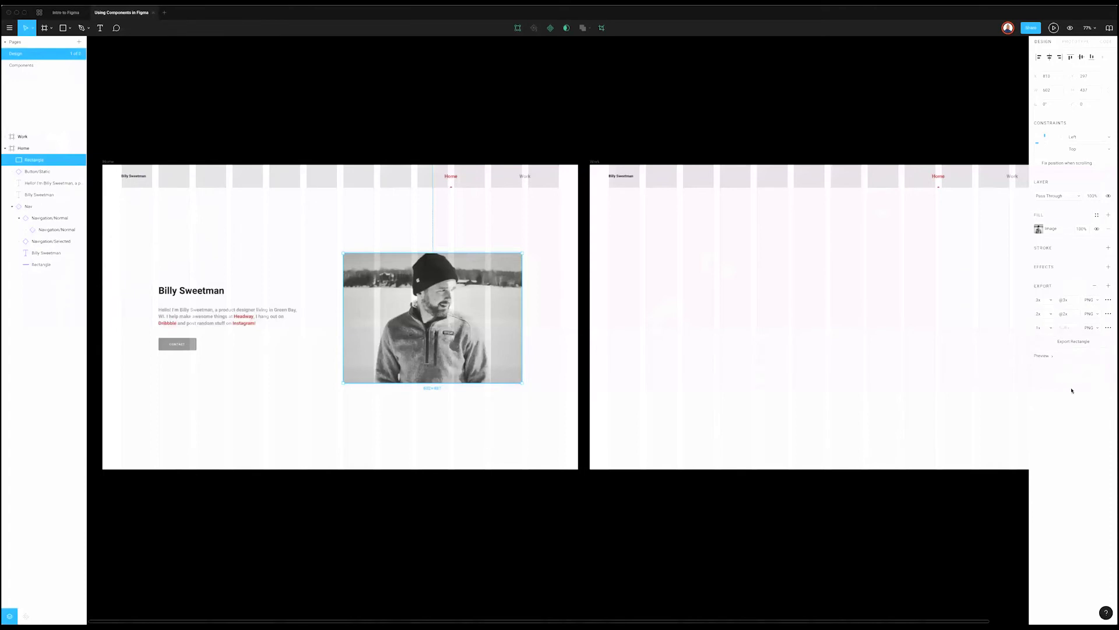
{"action": "left_click", "coordinate": [1091, 298]}
{"action": "left_click", "coordinate": [1093, 318]}
{"action": "left_click", "coordinate": [1092, 315]}
{"action": "left_click", "coordinate": [1057, 391]}
Step: Return the first export row to PNG at 1x scale
{"action": "left_click", "coordinate": [1091, 300]}
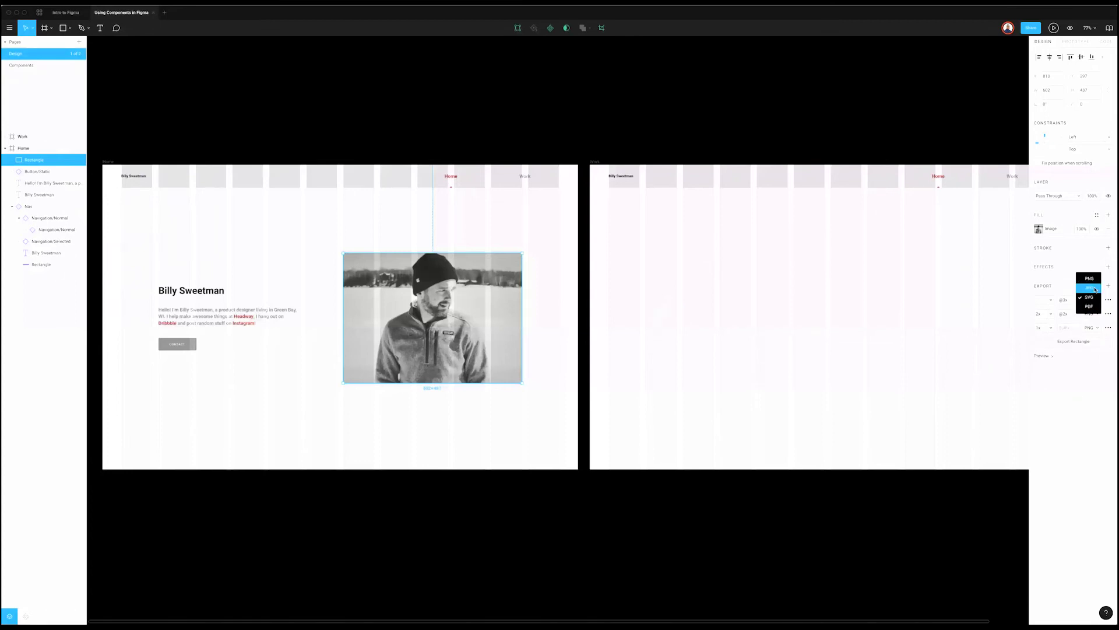
{"action": "left_click", "coordinate": [1097, 279]}
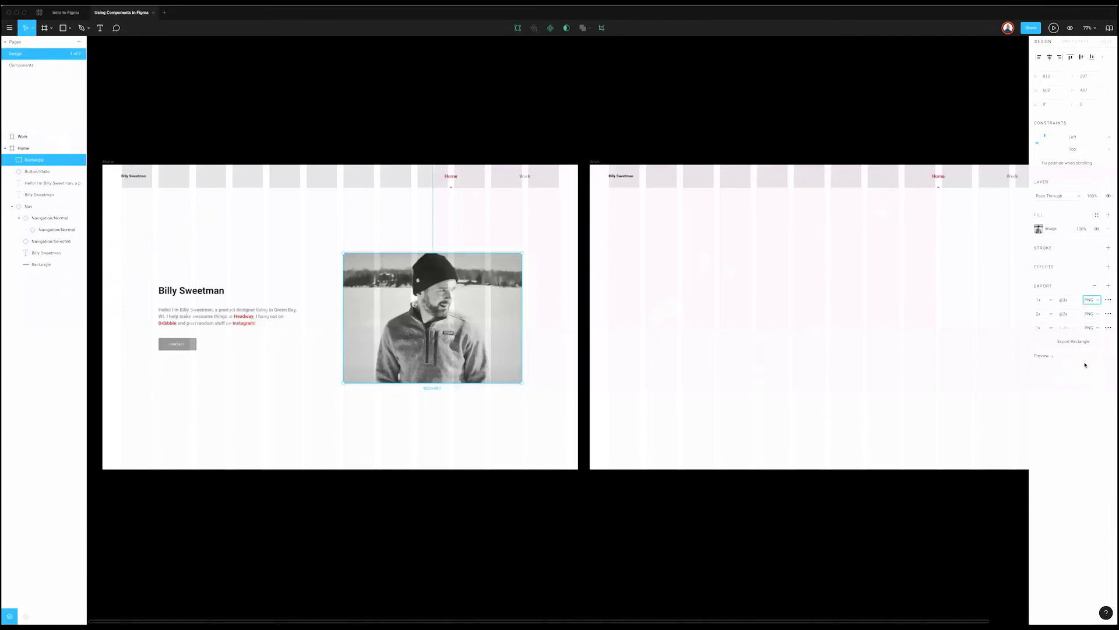
{"action": "left_click", "coordinate": [1108, 300]}
{"action": "left_click", "coordinate": [1076, 439]}
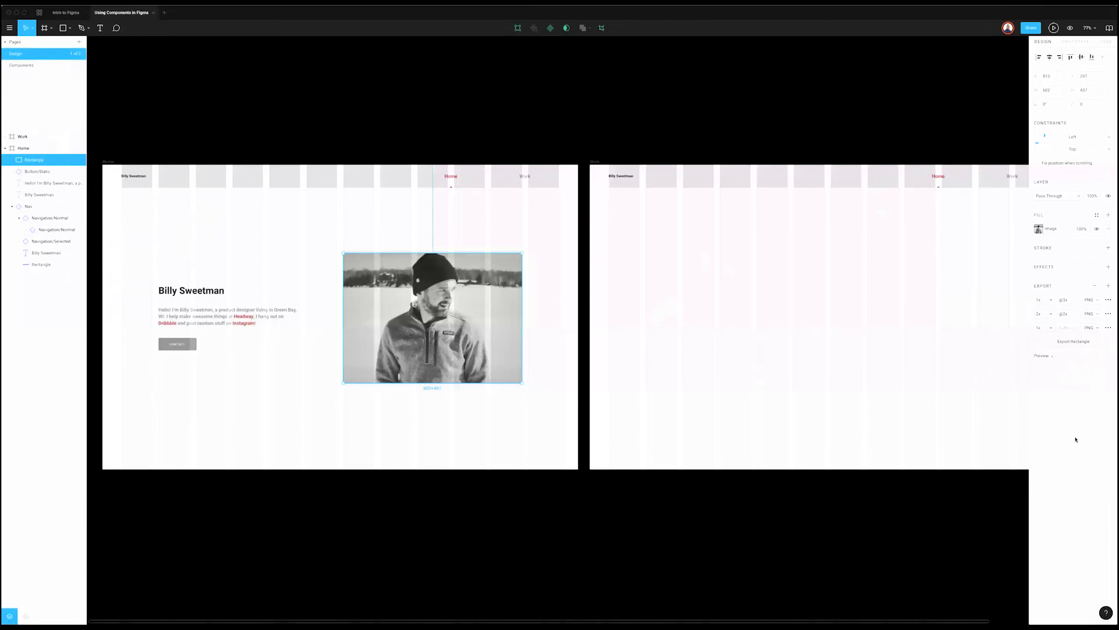
{"action": "left_click", "coordinate": [1051, 299]}
{"action": "left_click", "coordinate": [1076, 420]}
{"action": "left_click", "coordinate": [470, 305]}
{"action": "scroll", "coordinate": [467, 305], "scroll_direction": "right", "scroll_amount": 2}
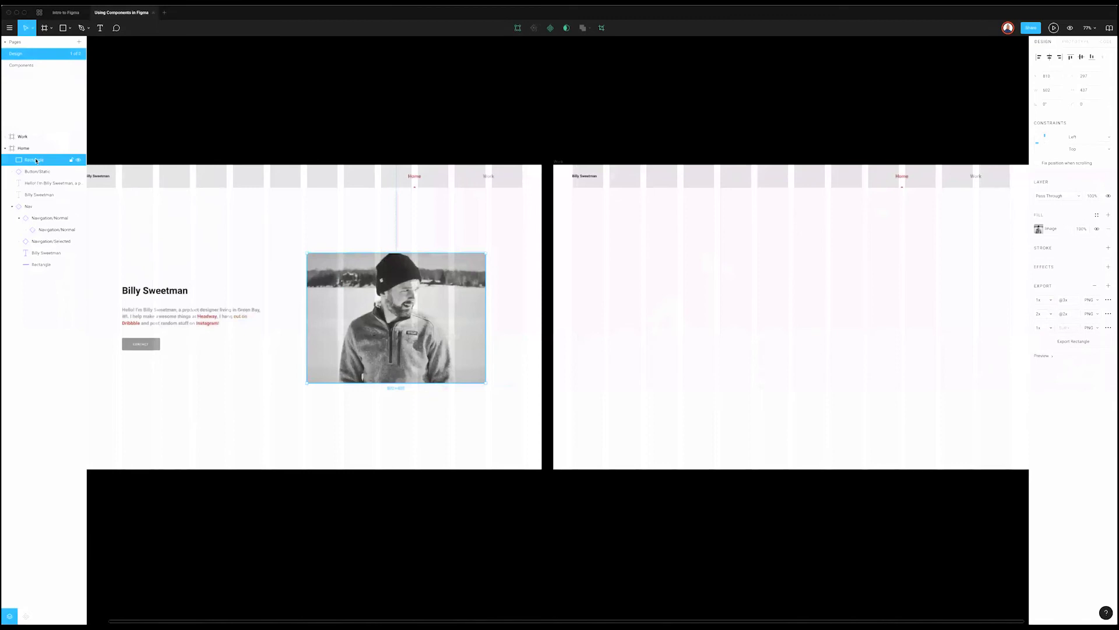
{"action": "double_click", "coordinate": [36, 161]}
{"action": "type", "text": "Bi"}
{"action": "key", "text": "Return"}
{"action": "key", "text": "Escape"}
{"action": "left_click_drag", "start_coordinate": [165, 291], "coordinate": [735, 292]}
{"action": "double_click", "coordinate": [734, 290]}
{"action": "type", "text": "billy-se"}
{"action": "key", "text": "BackSpace"}
{"action": "type", "text": "weetman.png"}
{"action": "key", "text": "Return"}
{"action": "type", "text": "billy"}
{"action": "triple_click", "coordinate": [730, 287]}
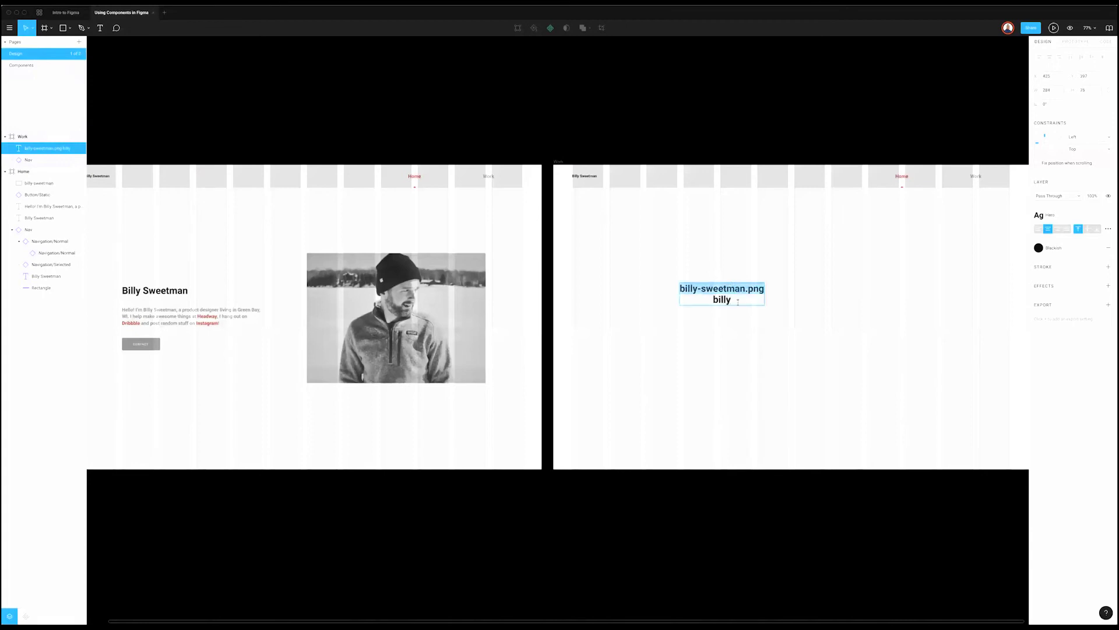
{"action": "key", "text": "ctrl+c"}
{"action": "double_click", "coordinate": [721, 299]}
{"action": "key", "text": "ctrl+v"}
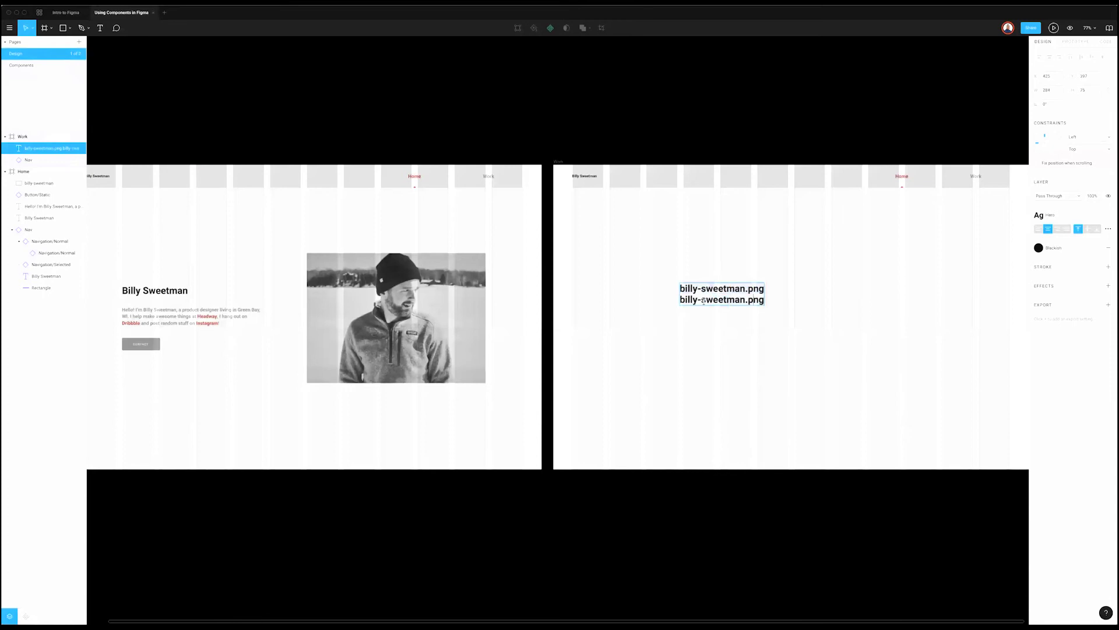
{"action": "type", "text": "@2x"}
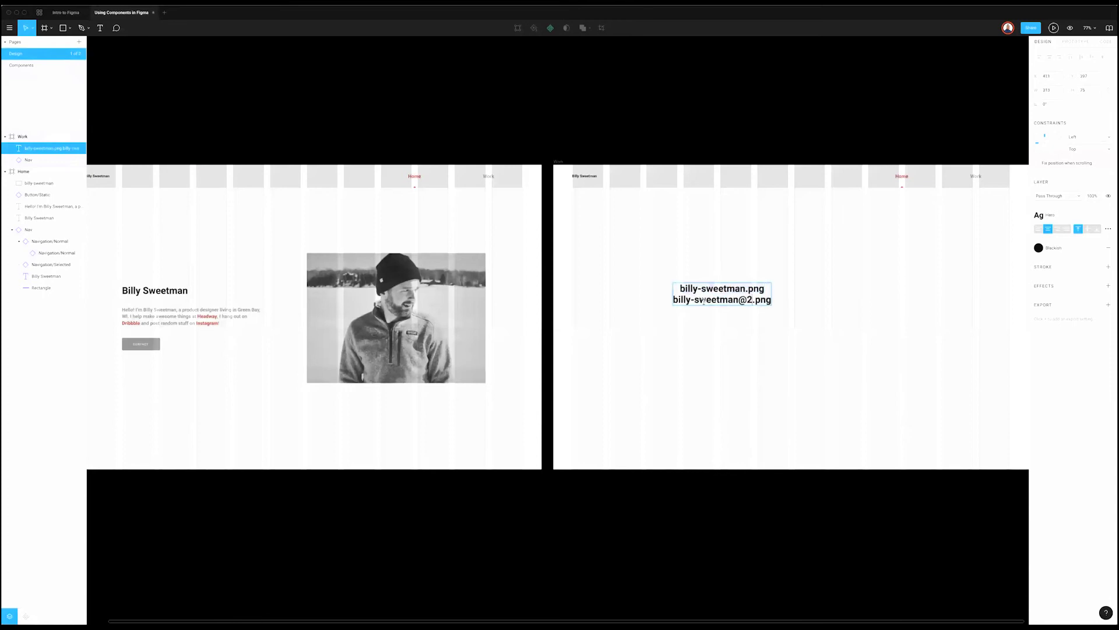
{"action": "left_click", "coordinate": [770, 300]}
{"action": "key", "text": "Return"}
{"action": "key", "text": "ctrl+v"}
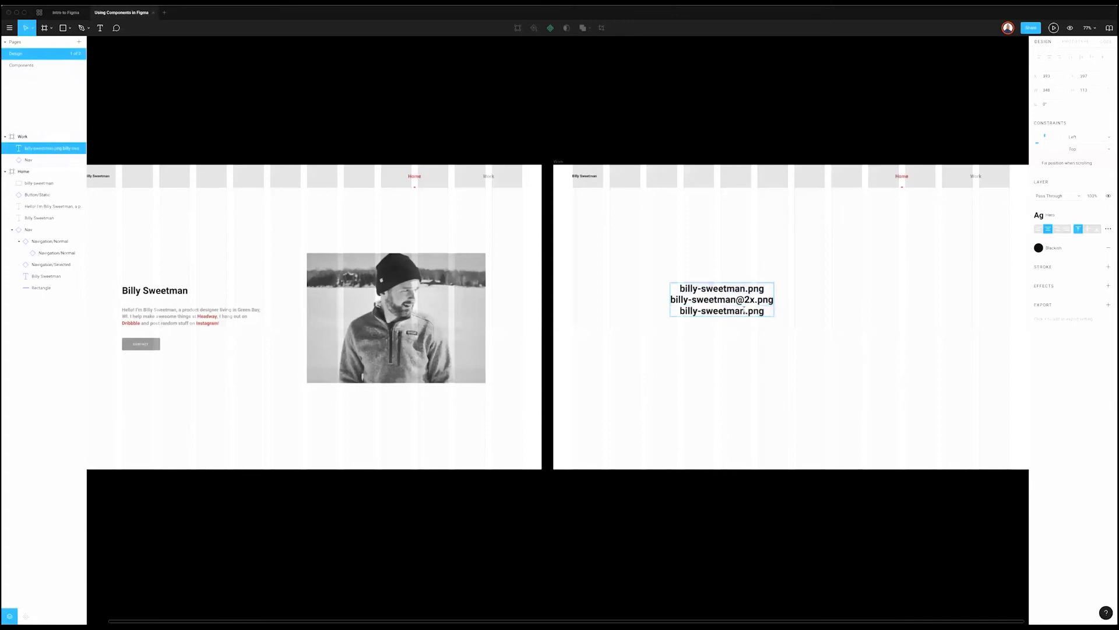
{"action": "type", "text": "@3x"}
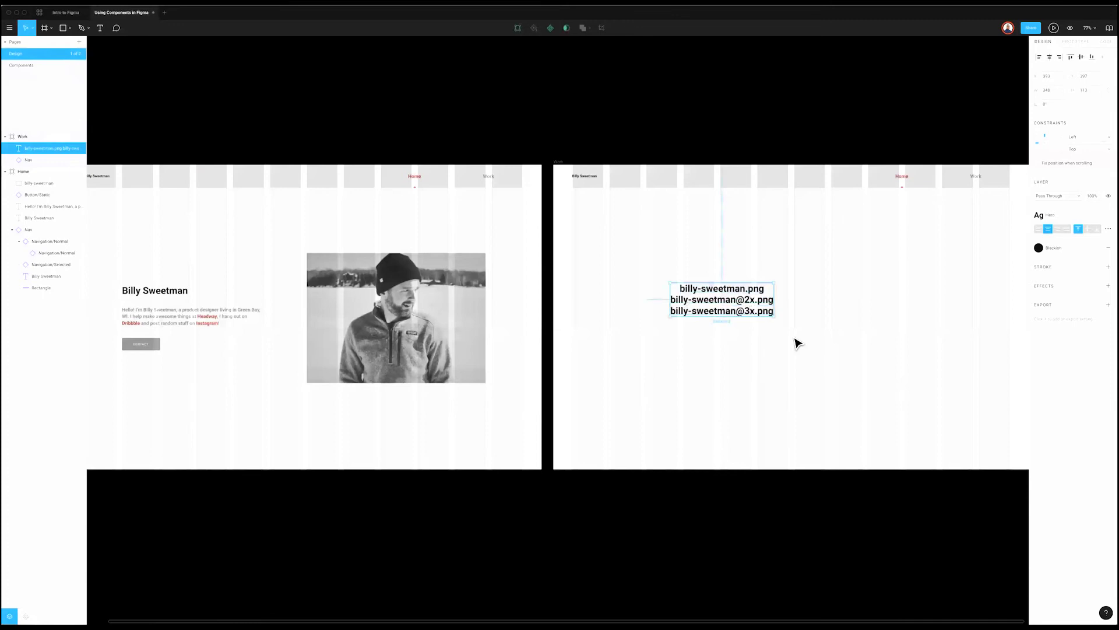
{"action": "left_click", "coordinate": [795, 342]}
{"action": "left_click", "coordinate": [396, 284]}
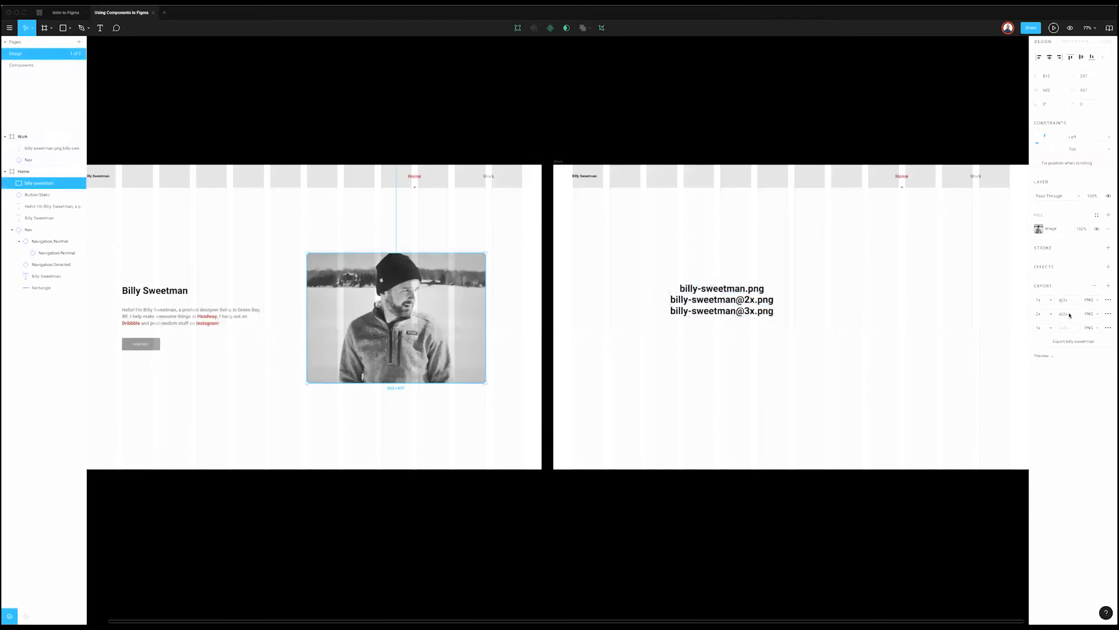
Step: Set the first export row's scale to 3x
{"action": "left_click", "coordinate": [1050, 303]}
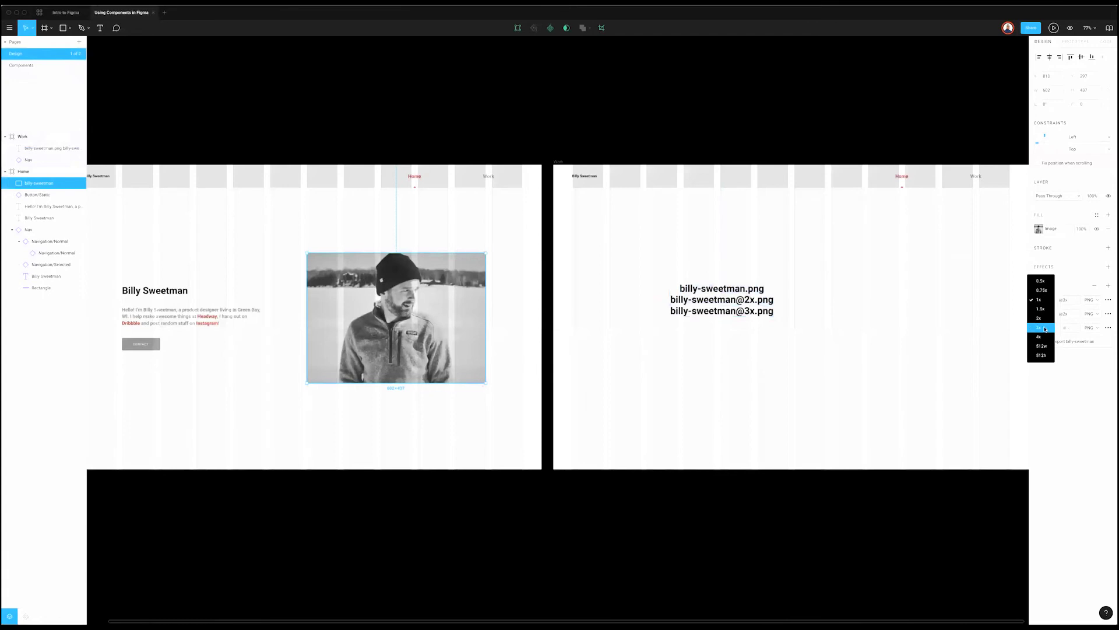
{"action": "left_click", "coordinate": [1045, 329]}
{"action": "left_click", "coordinate": [1048, 303]}
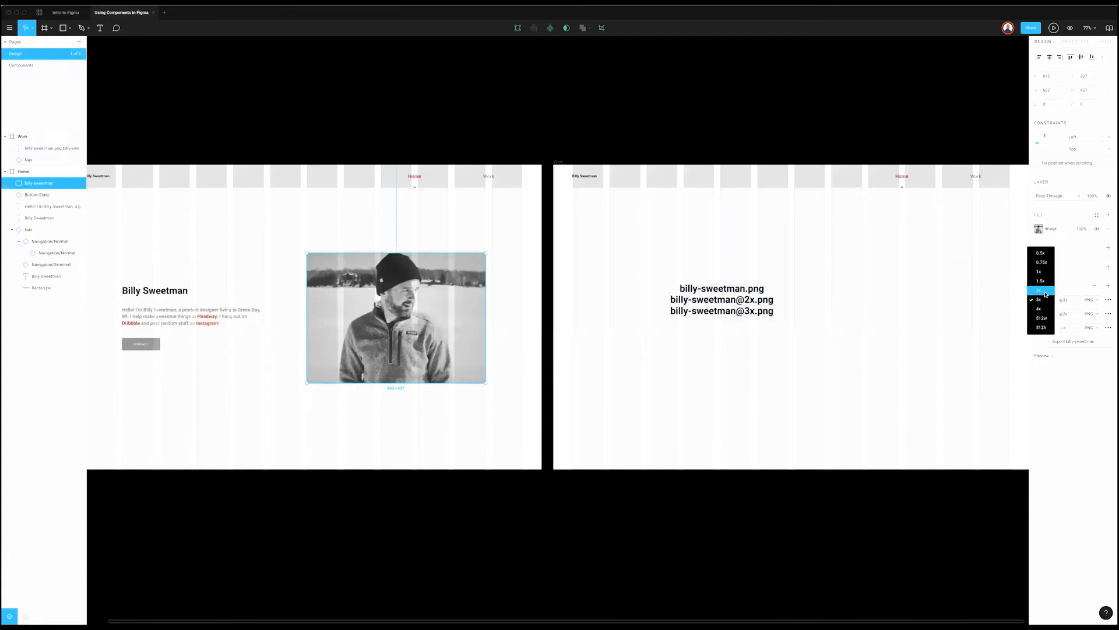
{"action": "left_click", "coordinate": [1048, 303]}
{"action": "left_click", "coordinate": [1071, 301]}
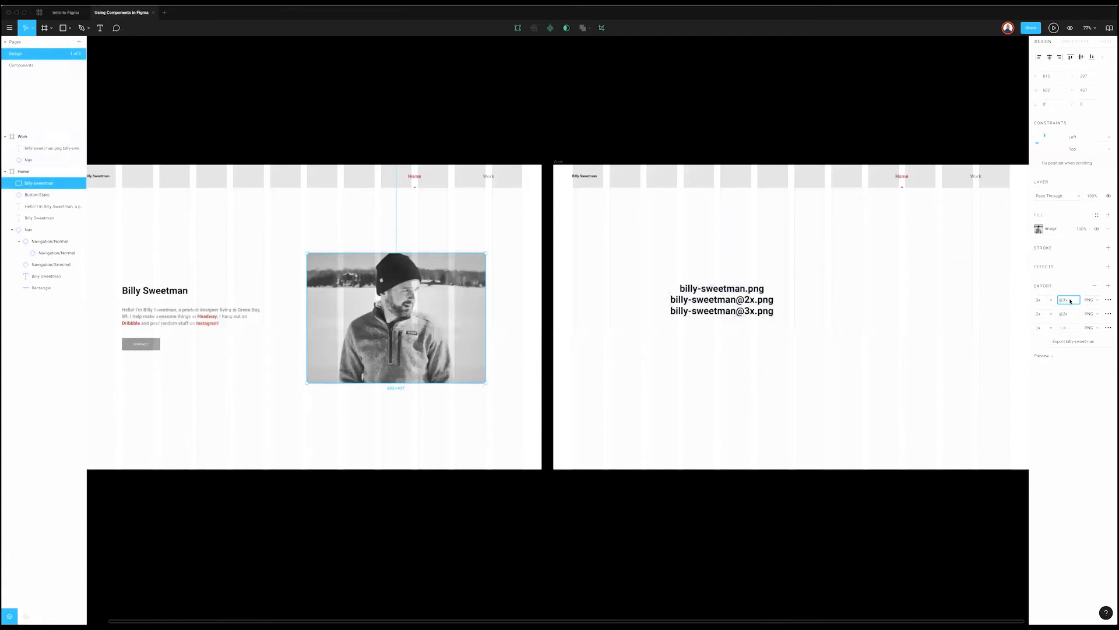
{"action": "left_click", "coordinate": [1111, 330]}
{"action": "left_click", "coordinate": [1111, 329]}
Step: Remove the extra 1x export rows and delete the PNG file-name text from the Work frame
{"action": "left_click", "coordinate": [1094, 288]}
{"action": "left_click", "coordinate": [1094, 287]}
{"action": "left_click", "coordinate": [1094, 288]}
{"action": "key", "text": "ctrl+z"}
{"action": "key", "text": "ctrl+z"}
{"action": "key", "text": "ctrl+z"}
{"action": "key", "text": "ctrl+z"}
{"action": "key", "text": "ctrl+z"}
{"action": "key", "text": "ctrl+z"}
{"action": "key", "text": "ctrl+z"}
{"action": "key", "text": "ctrl+z"}
{"action": "key", "text": "ctrl+z"}
{"action": "key", "text": "ctrl+z"}
{"action": "left_click", "coordinate": [1094, 288]}
{"action": "left_click", "coordinate": [1094, 288]}
{"action": "left_click", "coordinate": [1094, 288]}
{"action": "left_click", "coordinate": [1094, 288]}
{"action": "left_click", "coordinate": [1094, 288]}
{"action": "left_click", "coordinate": [1094, 288]}
{"action": "left_click", "coordinate": [1094, 288]}
{"action": "left_click", "coordinate": [1094, 288]}
{"action": "left_click", "coordinate": [1094, 288]}
{"action": "left_click", "coordinate": [1094, 288]}
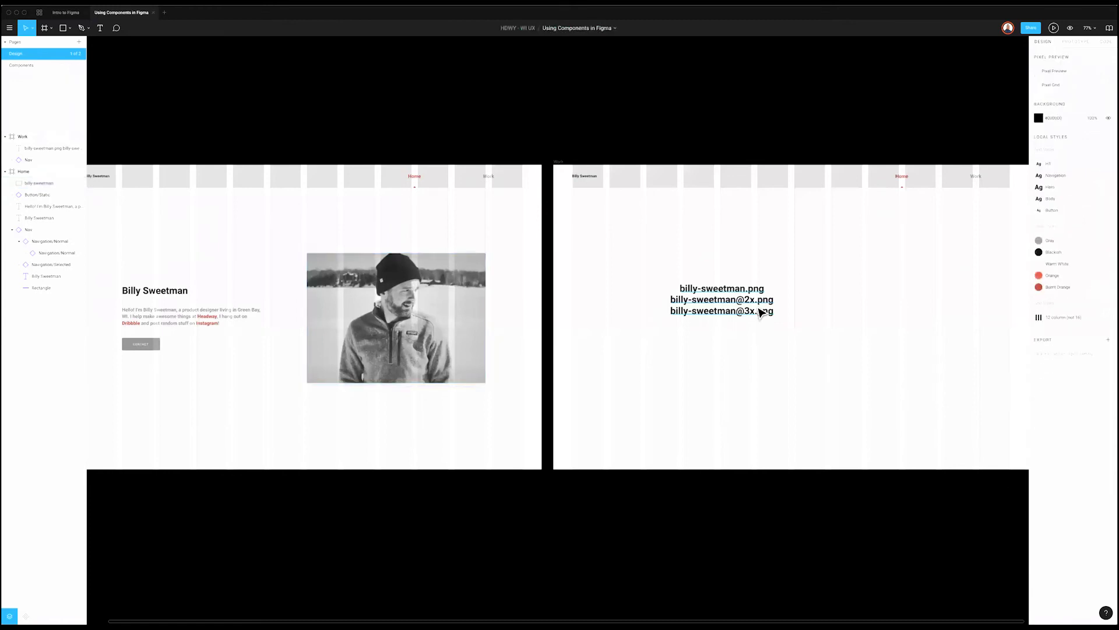
{"action": "left_click", "coordinate": [761, 313]}
{"action": "key", "text": "Delete"}
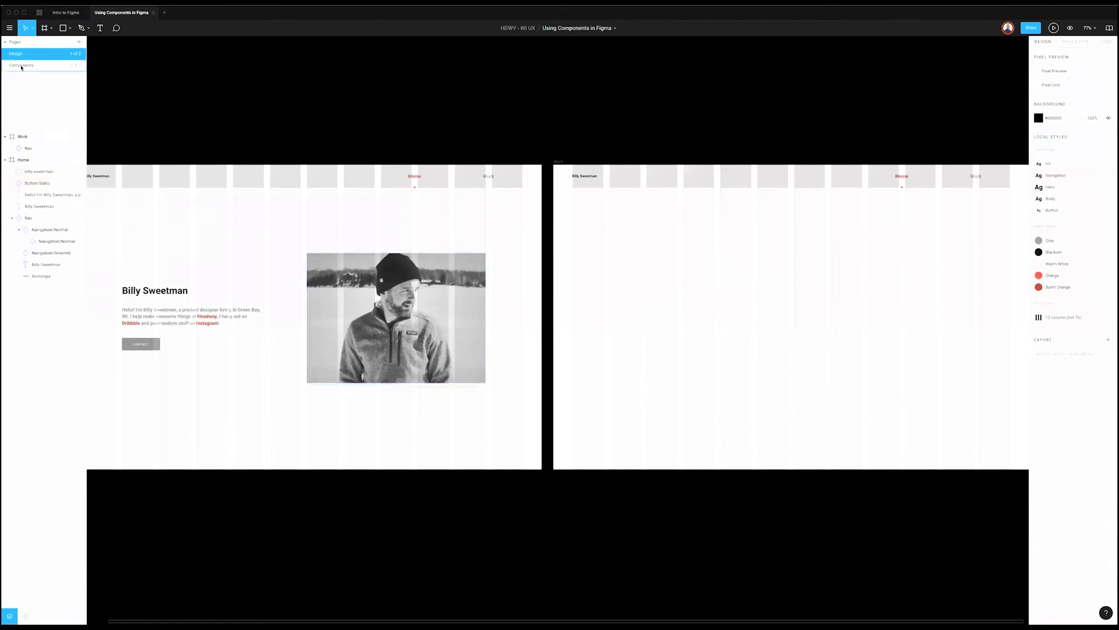
Step: Look at the Sano Mobile App tile on Intro to Figma's Screen Designs page, then return to Using Components
{"action": "left_click", "coordinate": [65, 12]}
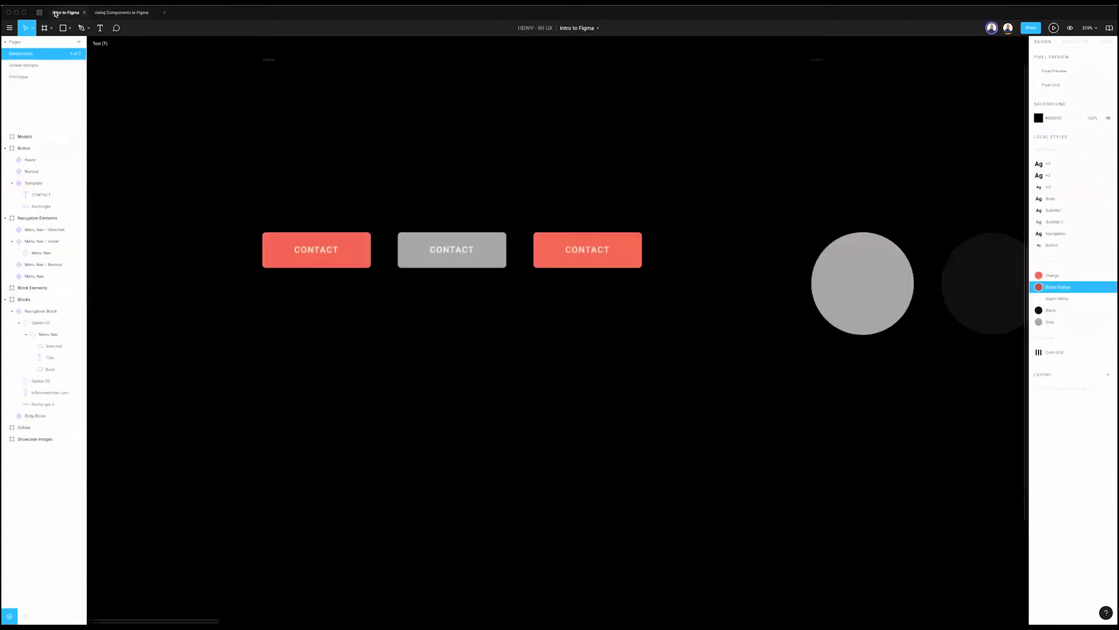
{"action": "left_click", "coordinate": [59, 65]}
{"action": "scroll", "coordinate": [865, 260], "scroll_direction": "right", "scroll_amount": 10}
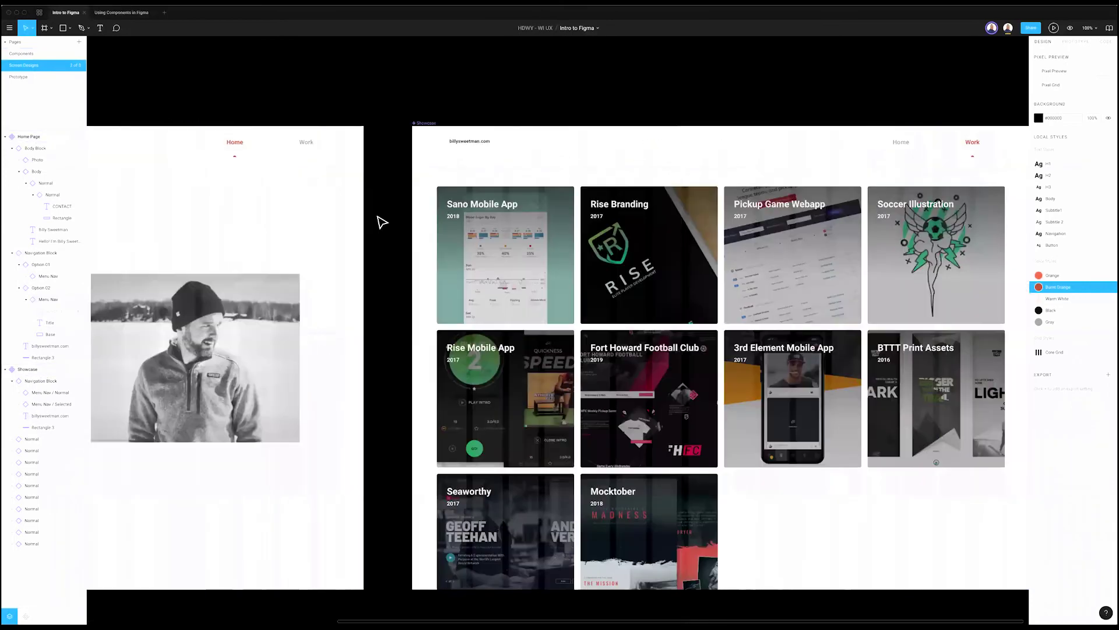
{"action": "scroll", "coordinate": [382, 221], "scroll_direction": "right", "scroll_amount": 4}
{"action": "left_click", "coordinate": [374, 221]}
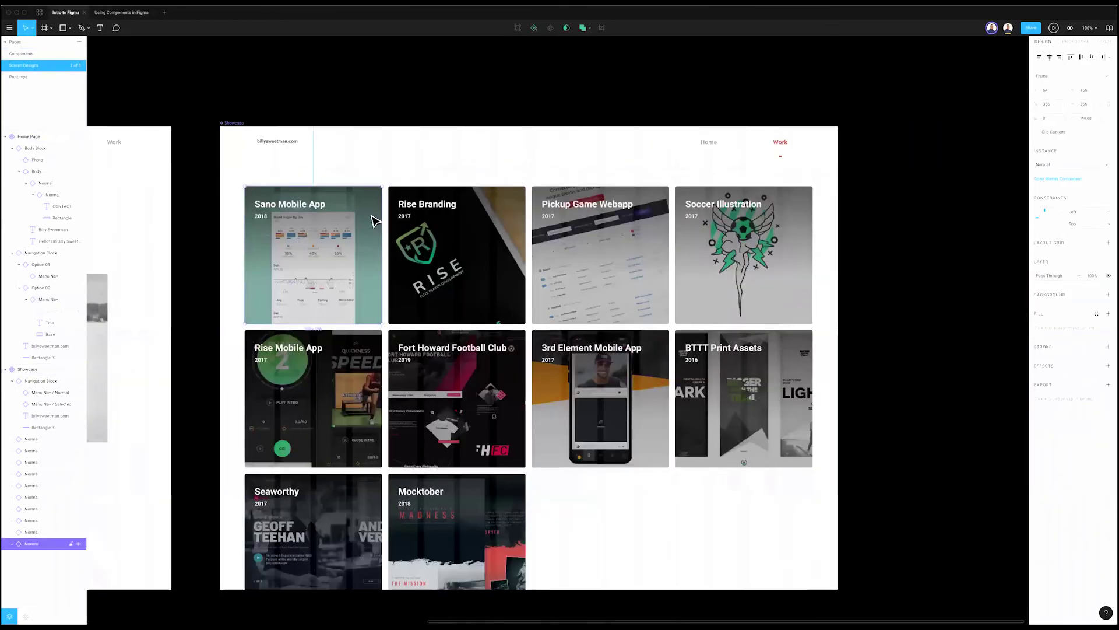
{"action": "left_click", "coordinate": [115, 12]}
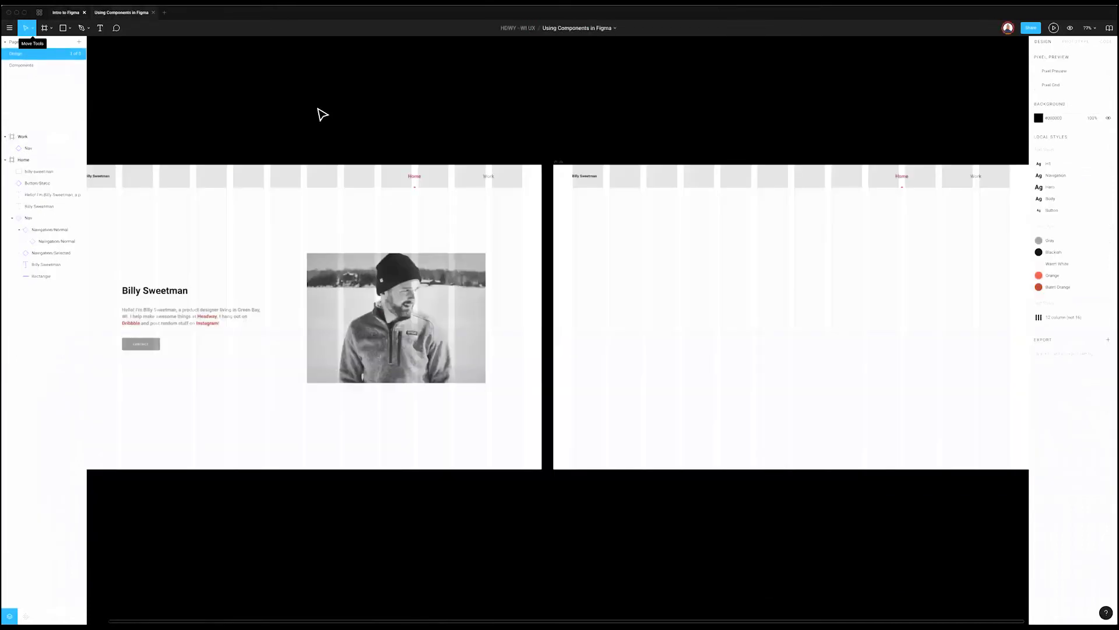
{"action": "scroll", "coordinate": [740, 280], "scroll_direction": "right", "scroll_amount": 3}
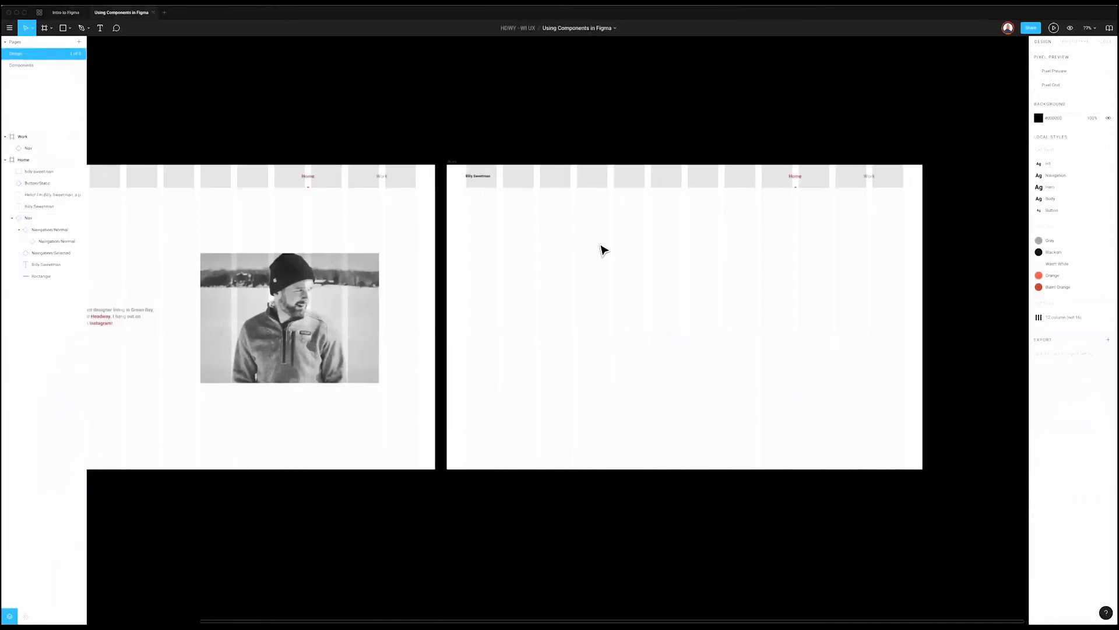
{"action": "scroll", "coordinate": [606, 285], "scroll_direction": "right", "scroll_amount": 1}
{"action": "scroll", "coordinate": [584, 317], "scroll_direction": "up", "scroll_amount": 3}
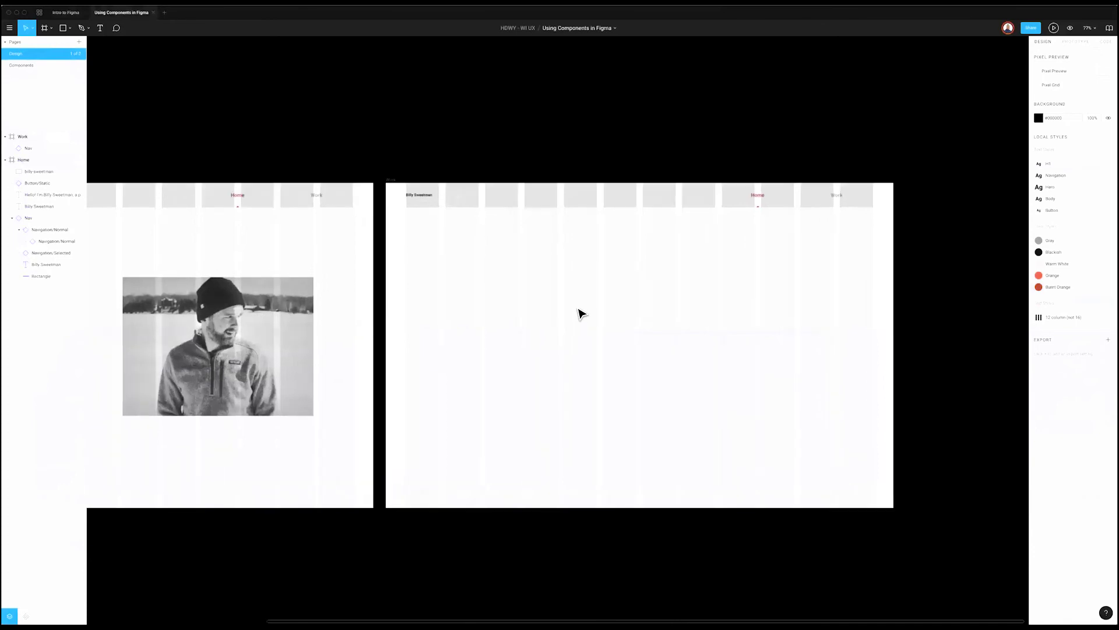
{"action": "key", "text": "r"}
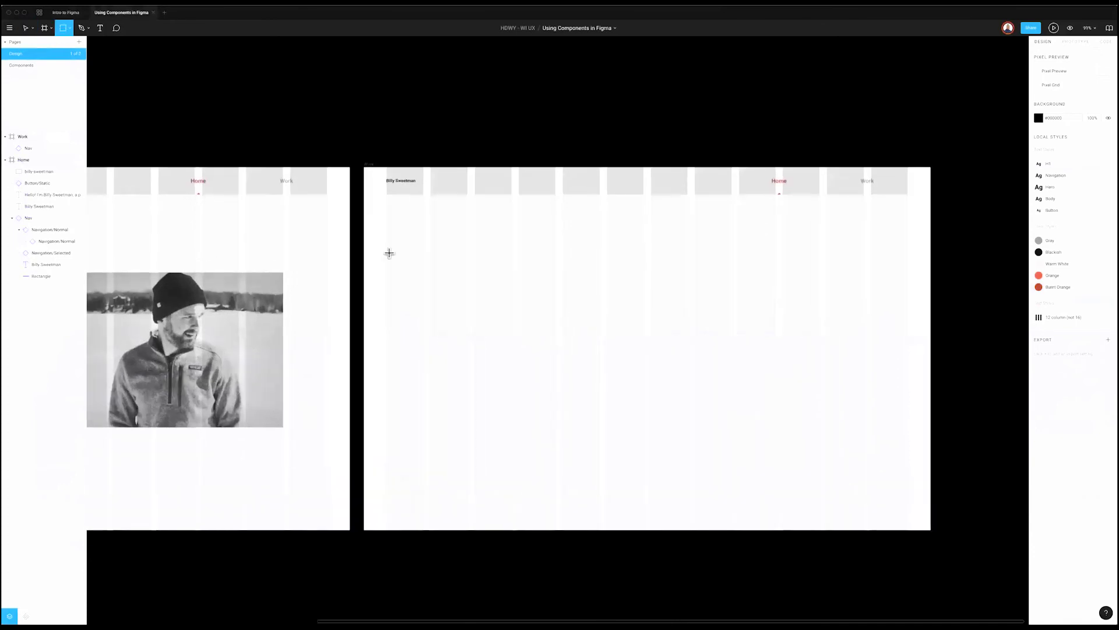
Step: Draw a rectangle below the heading in the Work frame
{"action": "left_click_drag", "start_coordinate": [386, 239], "coordinate": [511, 370]}
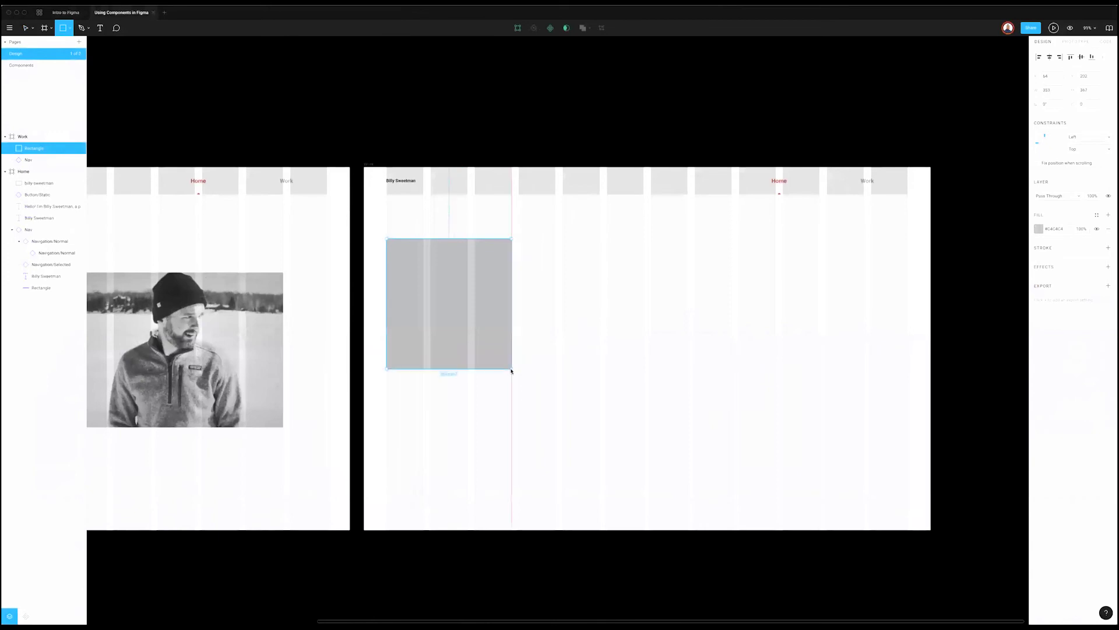
{"action": "left_click", "coordinate": [66, 12]}
{"action": "left_click", "coordinate": [113, 13]}
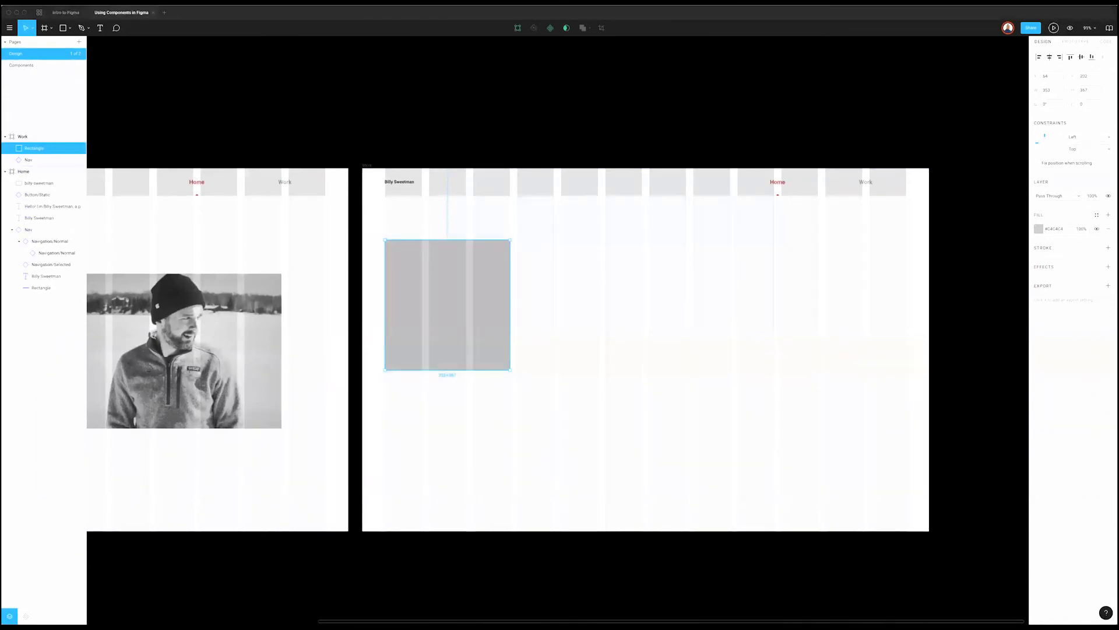
{"action": "double_click", "coordinate": [471, 341]}
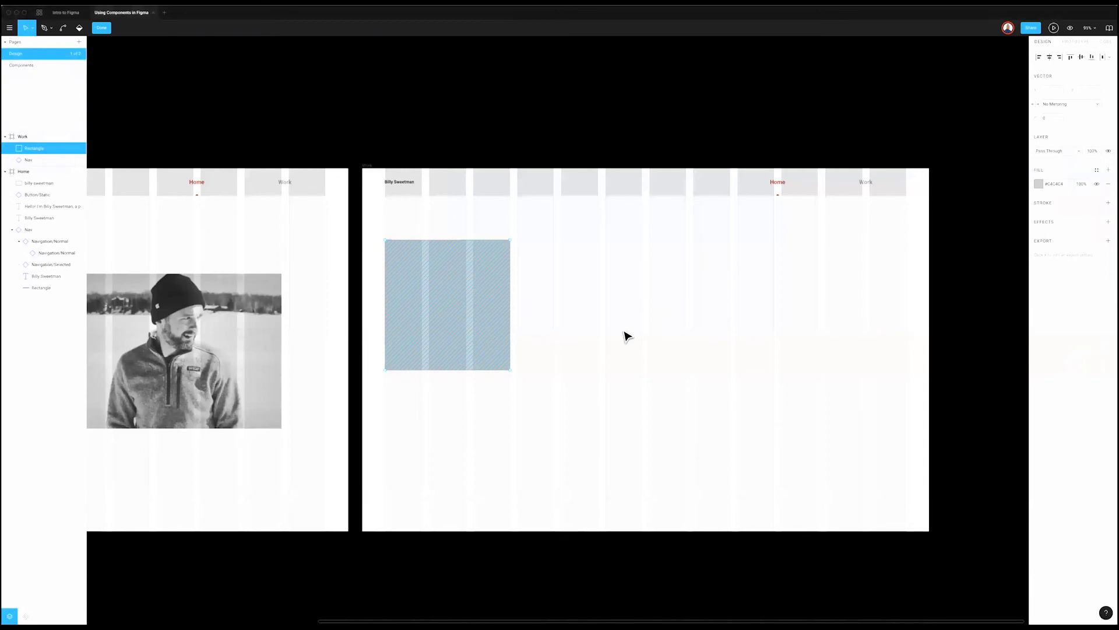
{"action": "key", "text": "Escape"}
Step: Resize the rectangle to 356 × 356, align it to the guide, and move it up near the heading
{"action": "left_click", "coordinate": [1054, 91]}
{"action": "key", "text": "Tab"}
{"action": "type", "text": "356"}
{"action": "key", "text": "Return"}
{"action": "left_click", "coordinate": [418, 301]}
{"action": "scroll", "coordinate": [515, 260], "scroll_direction": "up", "scroll_amount": 5}
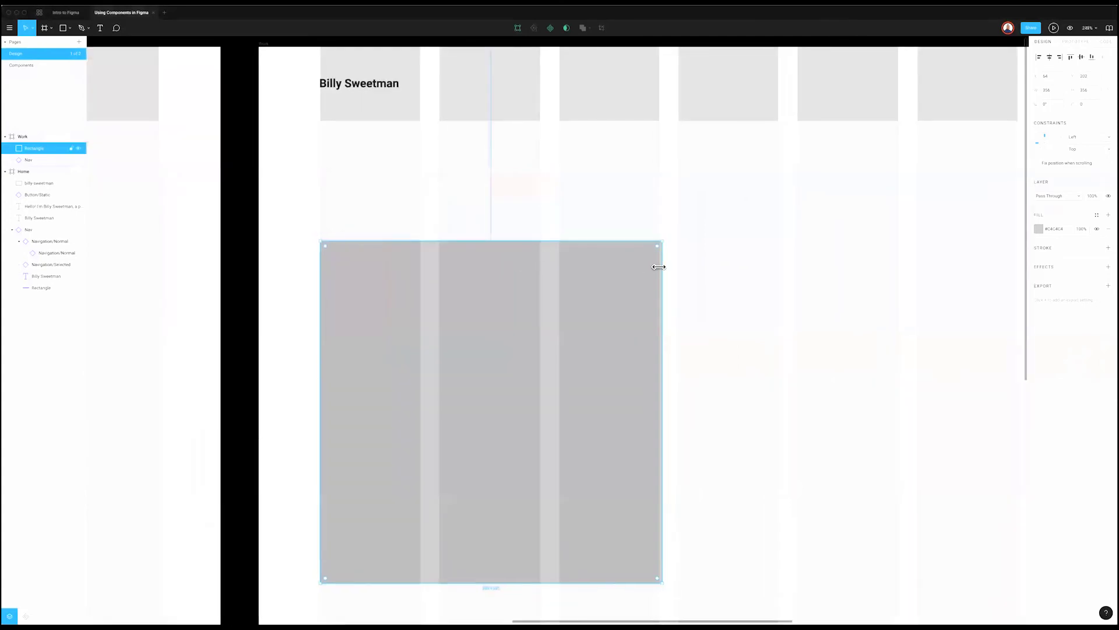
{"action": "left_click_drag", "start_coordinate": [662, 266], "coordinate": [658, 266]}
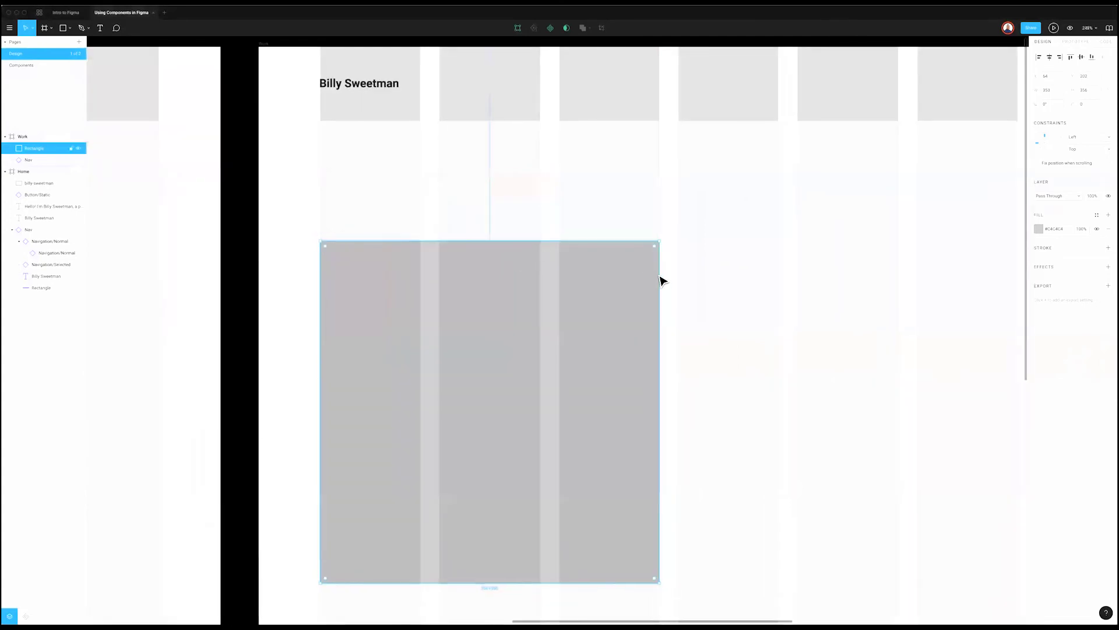
{"action": "left_click", "coordinate": [1091, 94]}
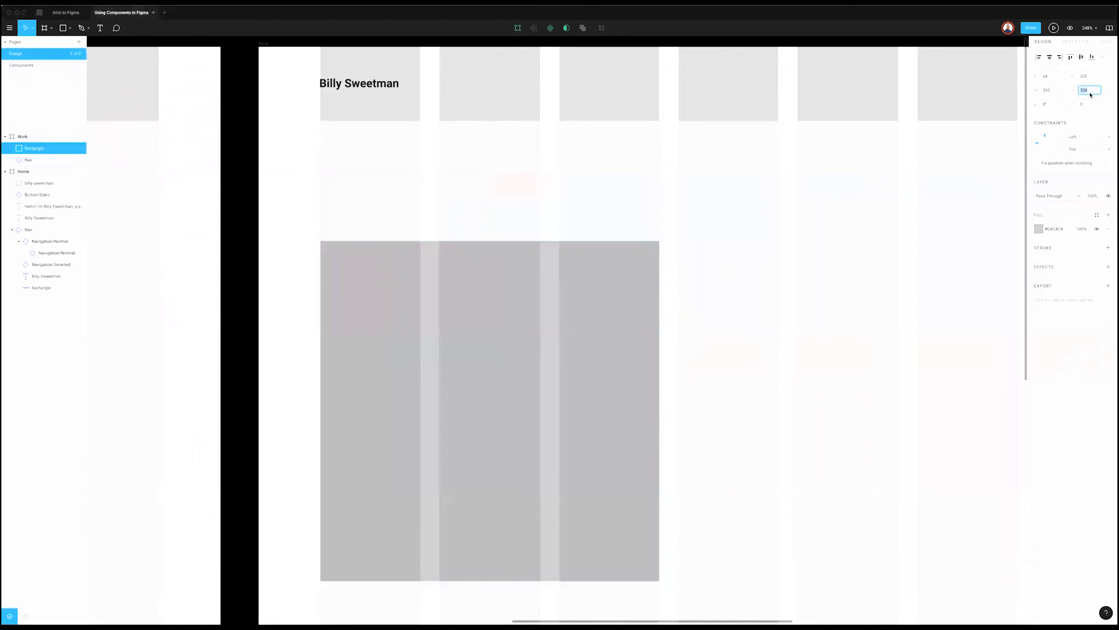
{"action": "left_click", "coordinate": [778, 292]}
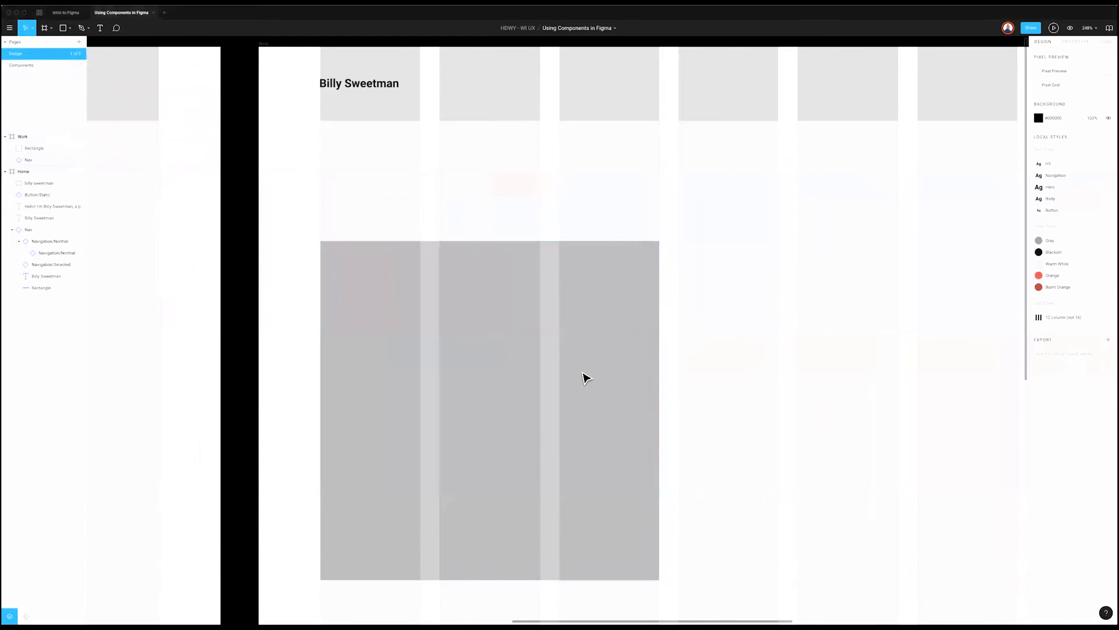
{"action": "left_click", "coordinate": [586, 377]}
{"action": "mouse_move", "coordinate": [586, 378]}
{"action": "left_mouse_down"}
{"action": "mouse_move", "coordinate": [784, 358]}
{"action": "mouse_move", "coordinate": [572, 364]}
{"action": "left_mouse_up"}
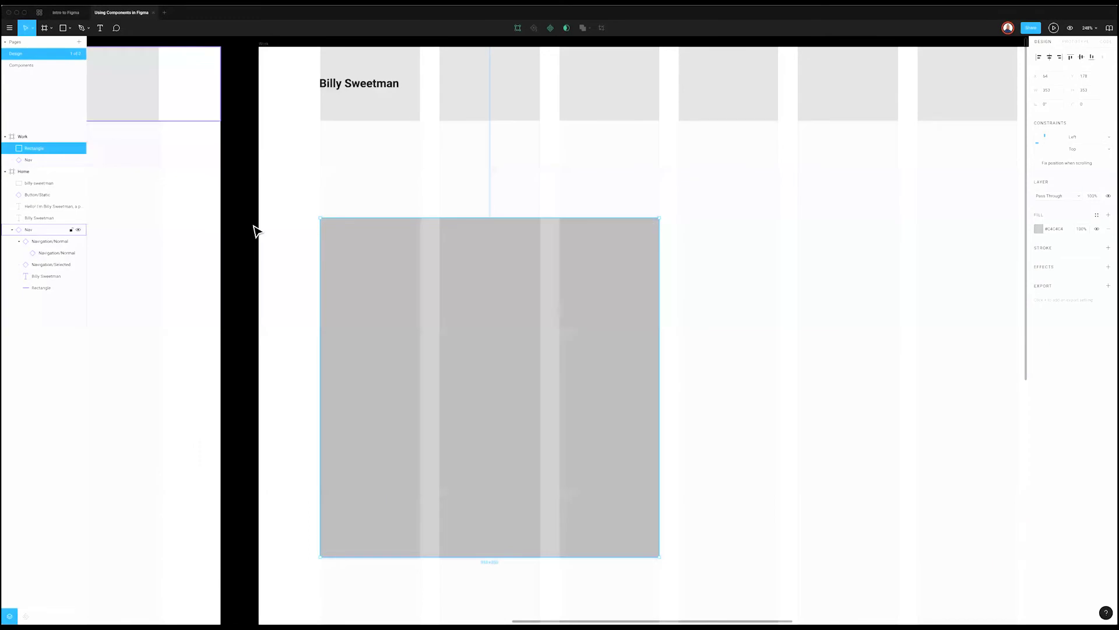
{"action": "key", "text": "ctrl+shift+Tab"}
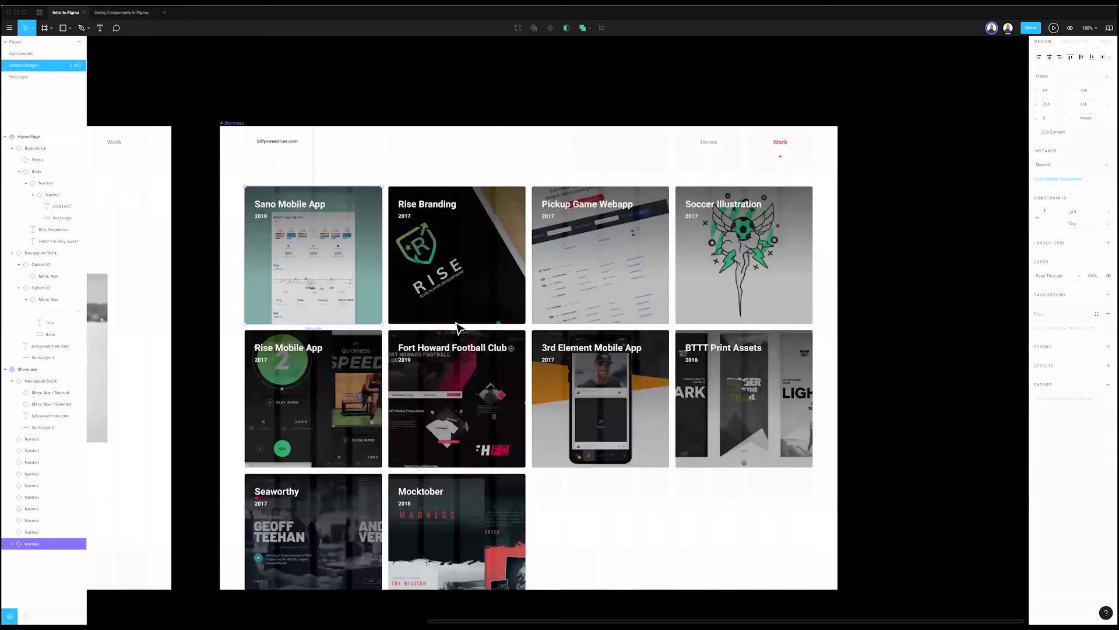
Step: Inspect the Sano Mobile App tile's title, 2018 text and gradient Rectangle, then return to Using Components
{"action": "left_click", "coordinate": [458, 327]}
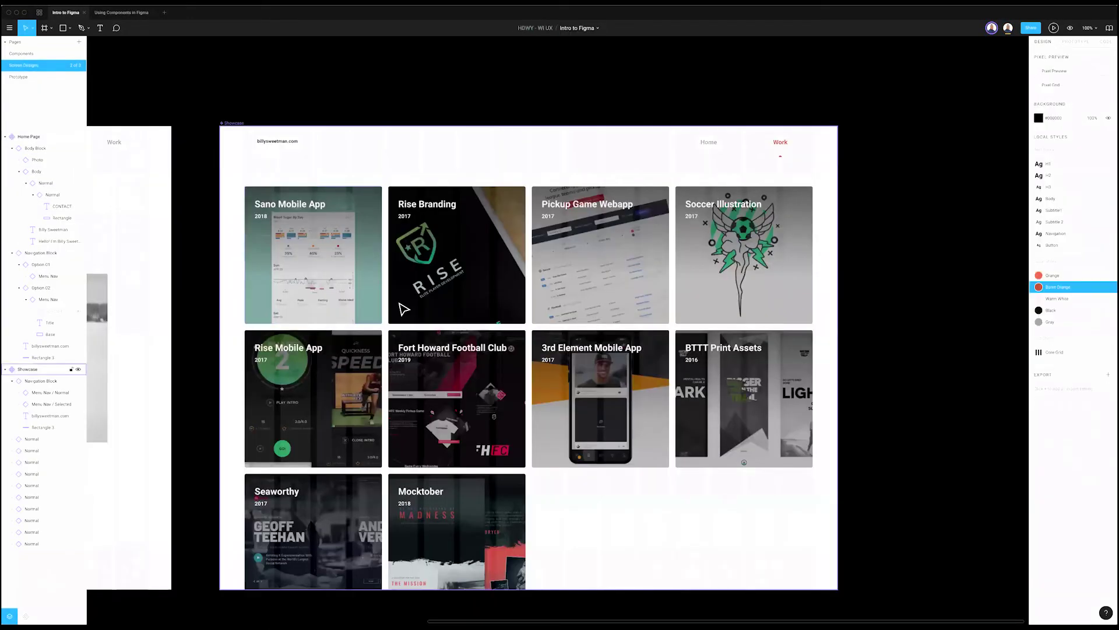
{"action": "double_click", "coordinate": [289, 205]}
{"action": "left_click", "coordinate": [261, 217]}
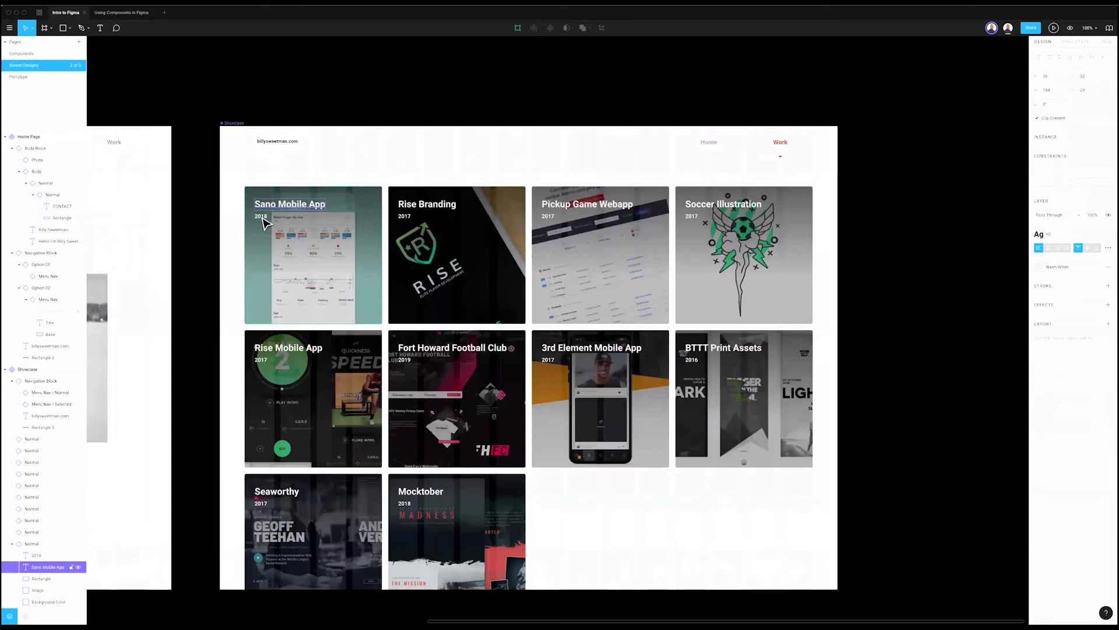
{"action": "scroll", "coordinate": [265, 220], "scroll_direction": "up", "scroll_amount": 1}
{"action": "left_click", "coordinate": [356, 272]}
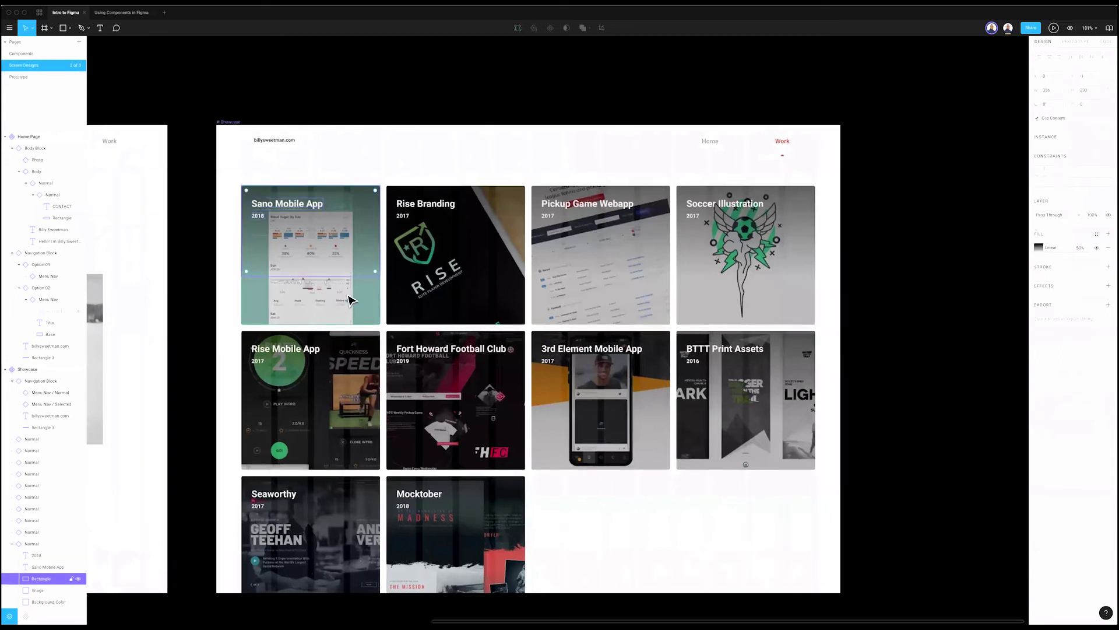
{"action": "key", "text": "Escape"}
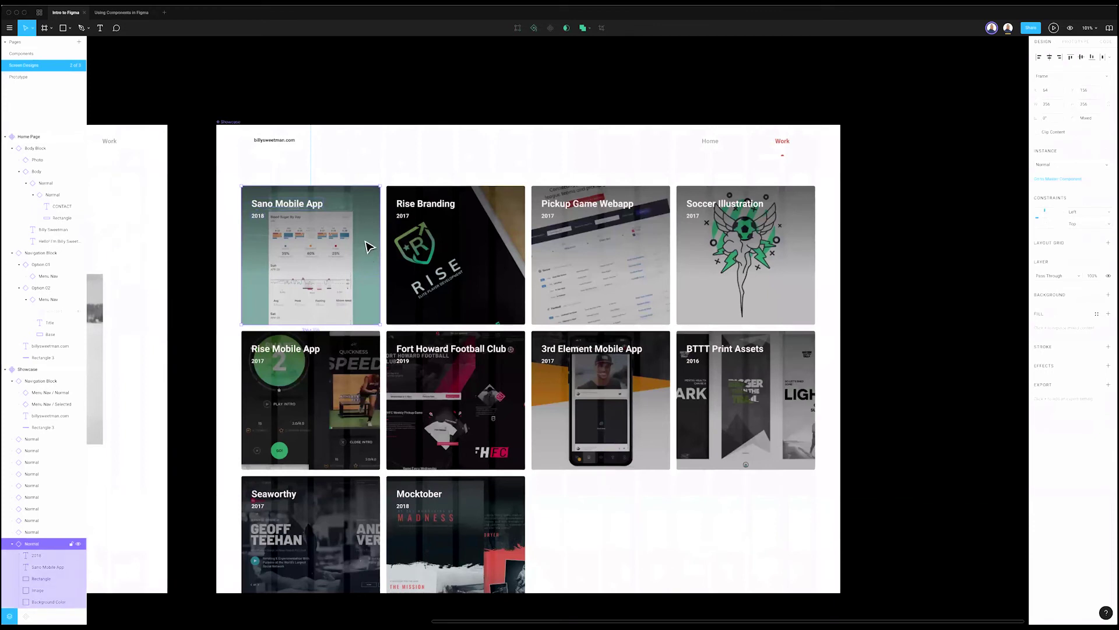
{"action": "double_click", "coordinate": [337, 228]}
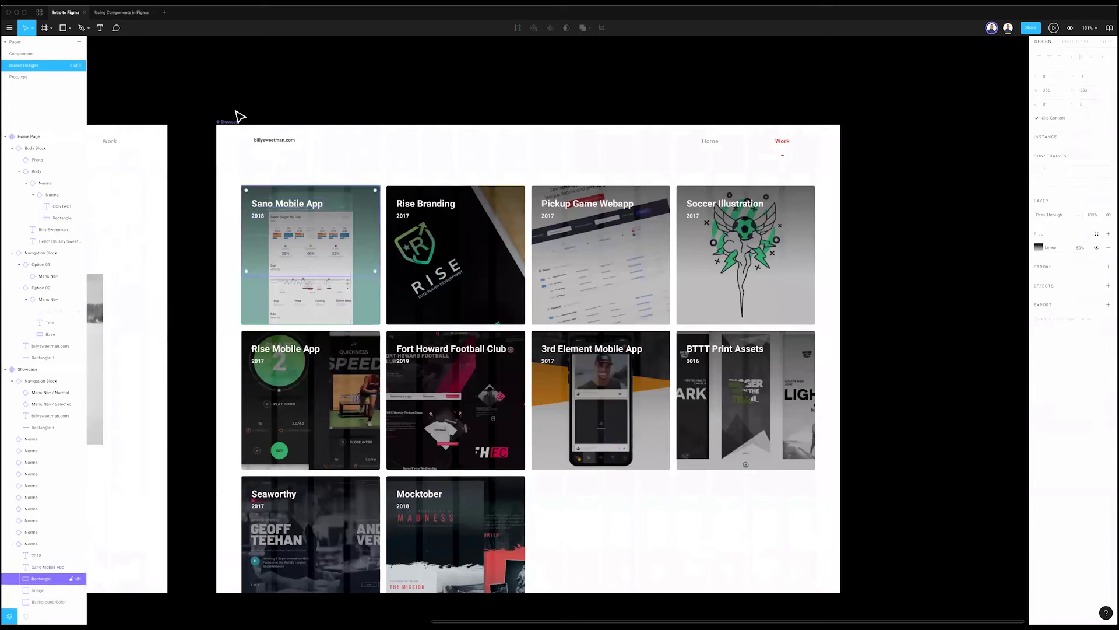
{"action": "left_click", "coordinate": [288, 103]}
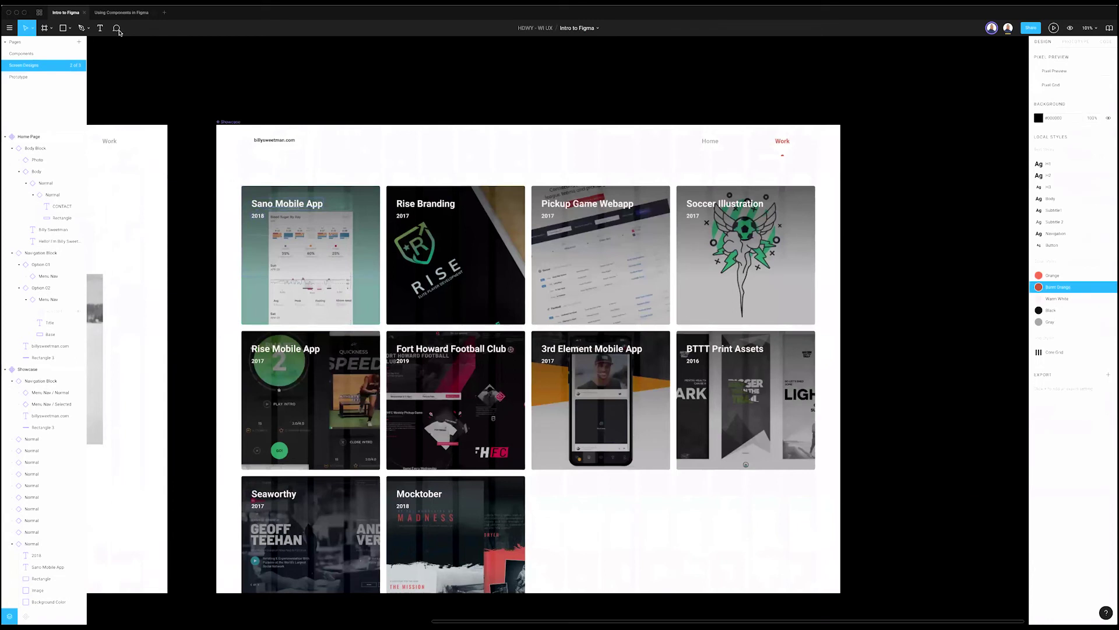
{"action": "left_click", "coordinate": [130, 14]}
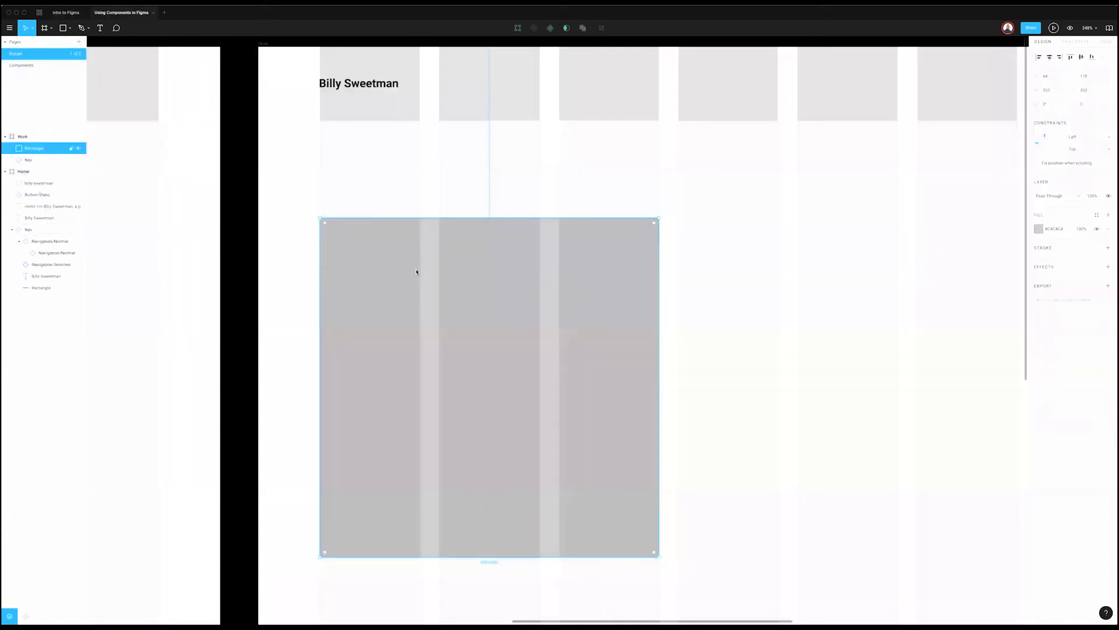
Step: Fill the placeholder rectangle with the nsc.png image
{"action": "left_click", "coordinate": [1039, 229]}
{"action": "left_click", "coordinate": [952, 228]}
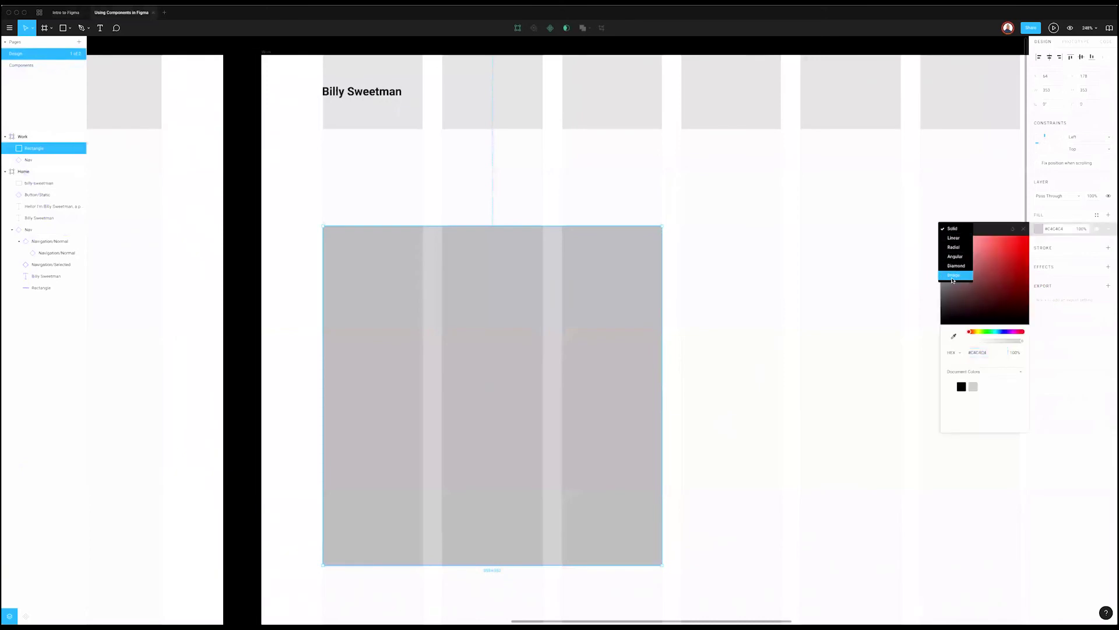
{"action": "left_click", "coordinate": [952, 278]}
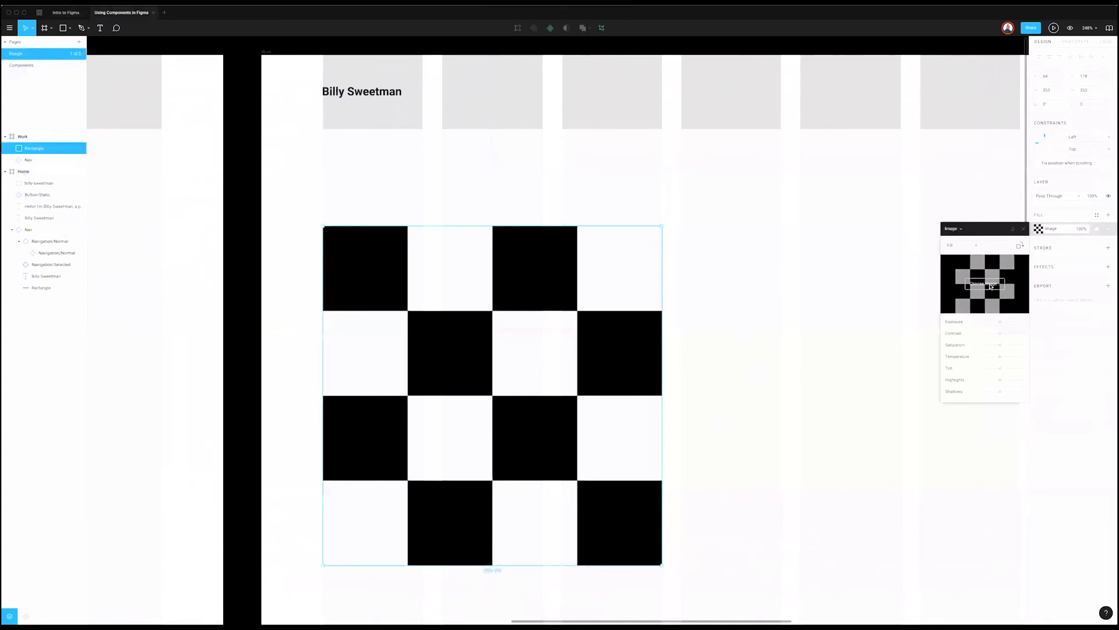
{"action": "left_click", "coordinate": [971, 283]}
{"action": "left_click", "coordinate": [496, 68]}
{"action": "double_click", "coordinate": [497, 74]}
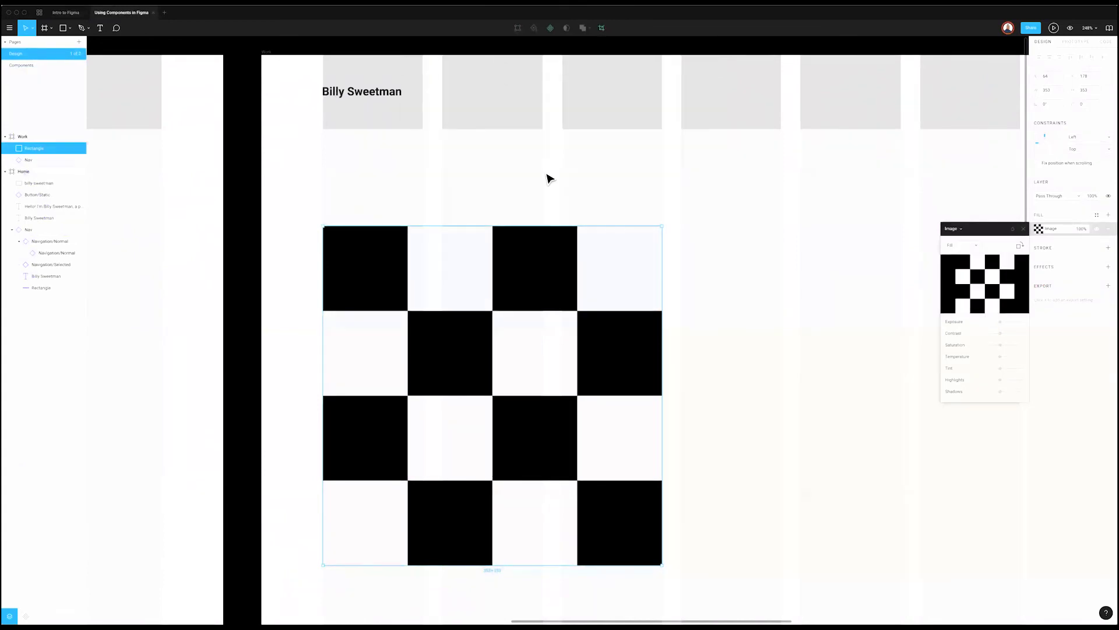
{"action": "left_click", "coordinate": [1068, 218]}
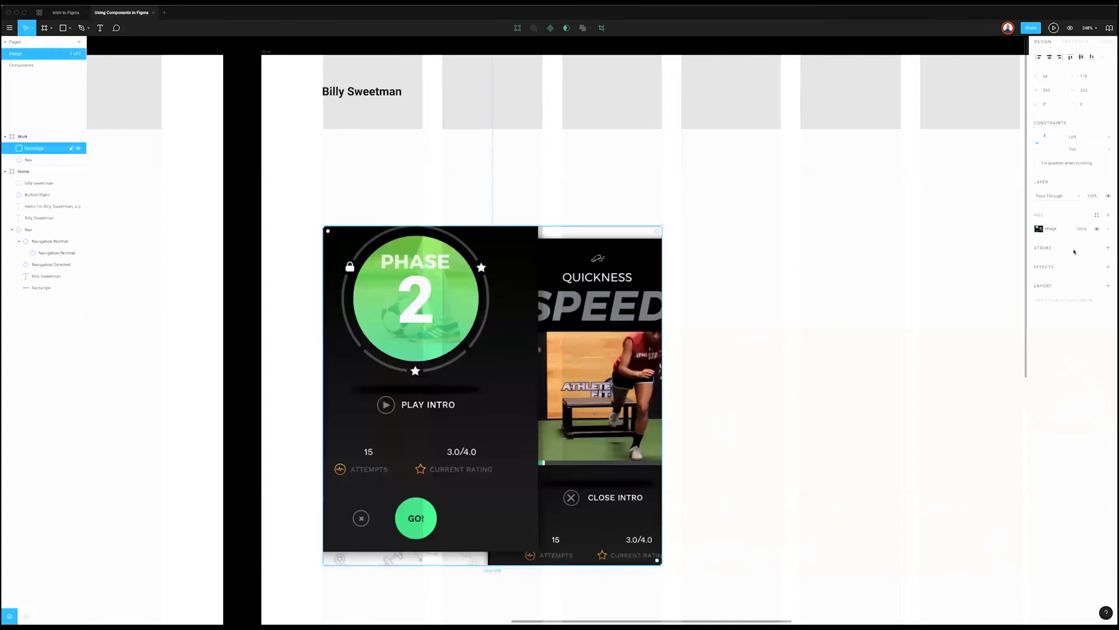
Step: Switch the image scaling to Fit and then back to Fill
{"action": "left_click", "coordinate": [1039, 229]}
{"action": "key", "text": "Escape"}
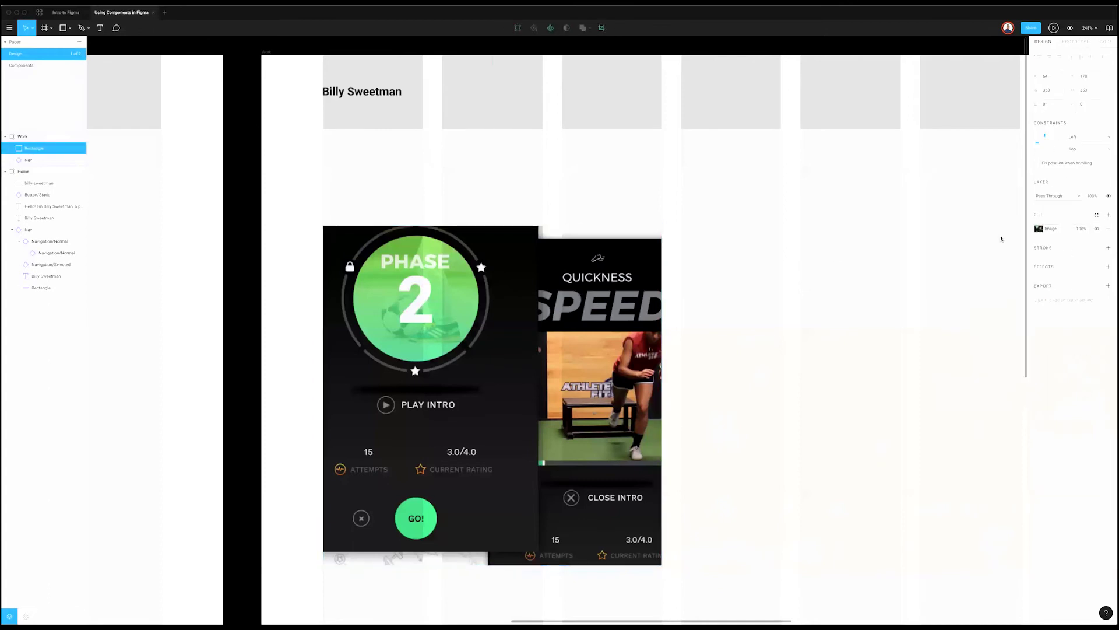
{"action": "left_click", "coordinate": [1039, 228]}
{"action": "left_click", "coordinate": [959, 245]}
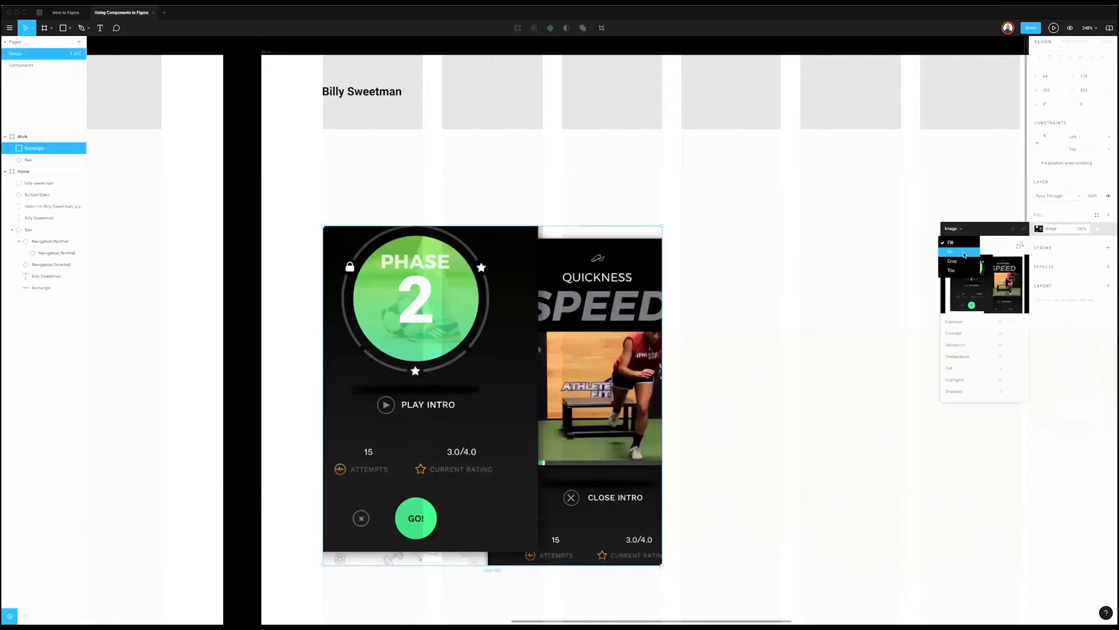
{"action": "left_click", "coordinate": [964, 250]}
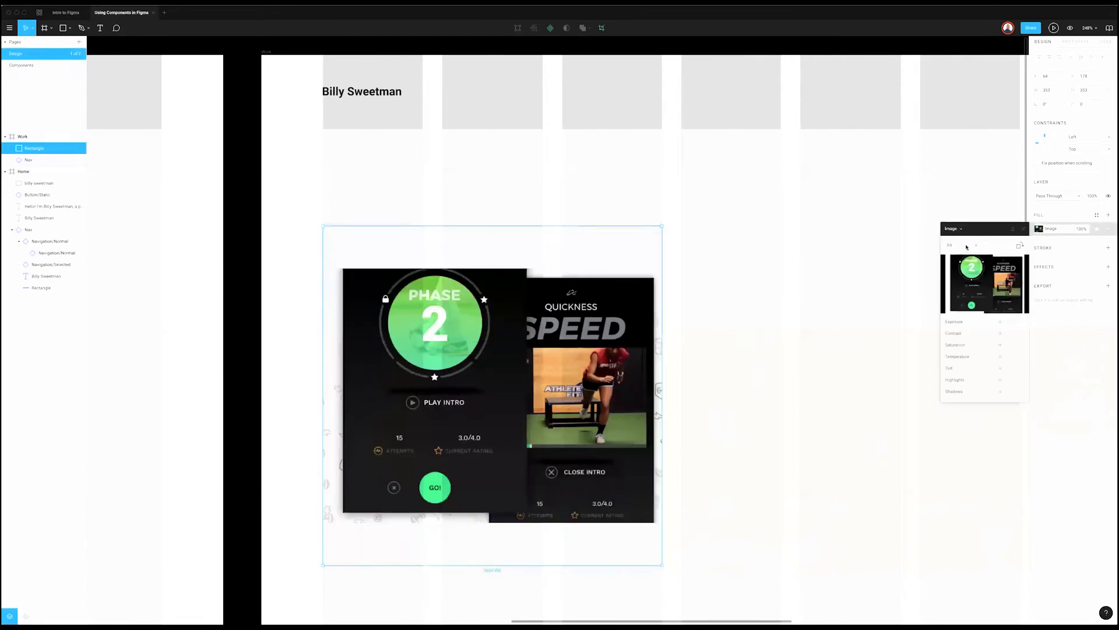
{"action": "left_click", "coordinate": [966, 247]}
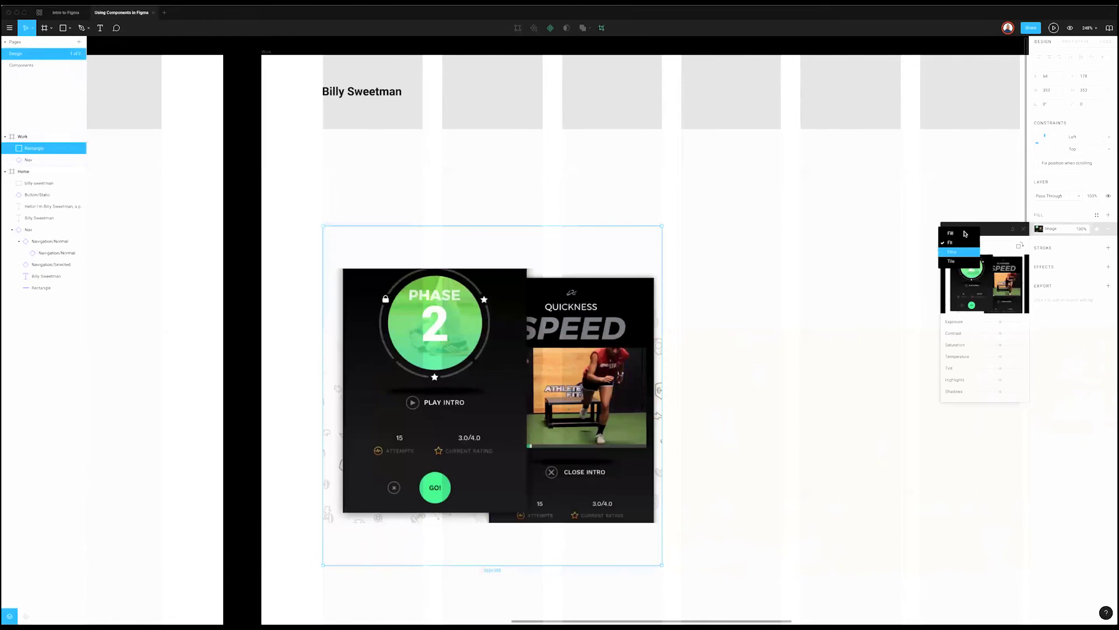
{"action": "left_click", "coordinate": [966, 234]}
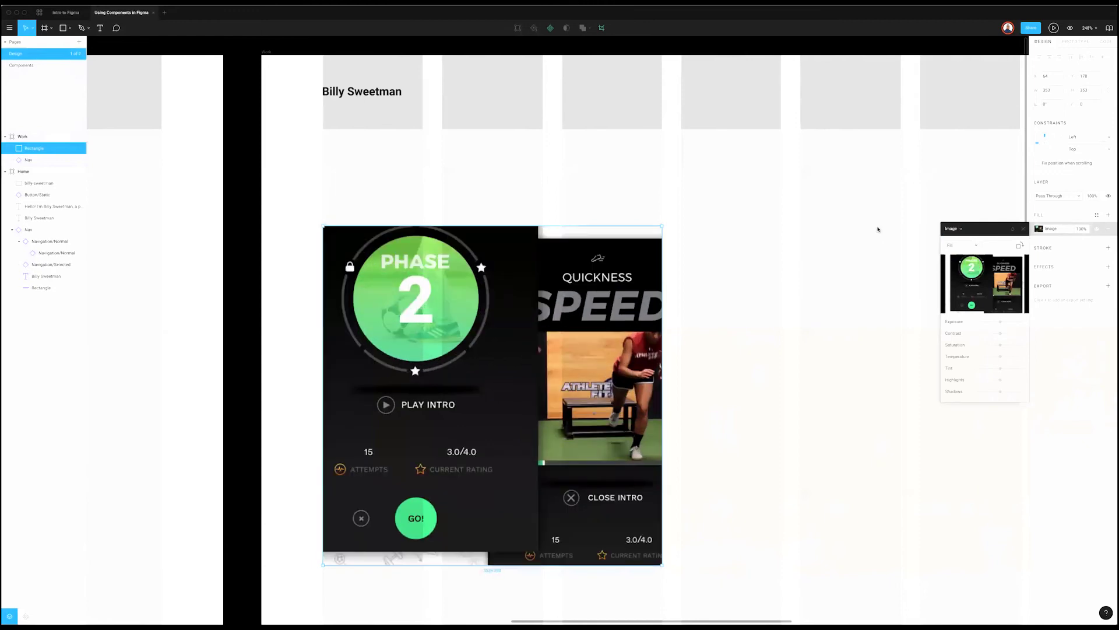
{"action": "left_click", "coordinate": [1023, 231]}
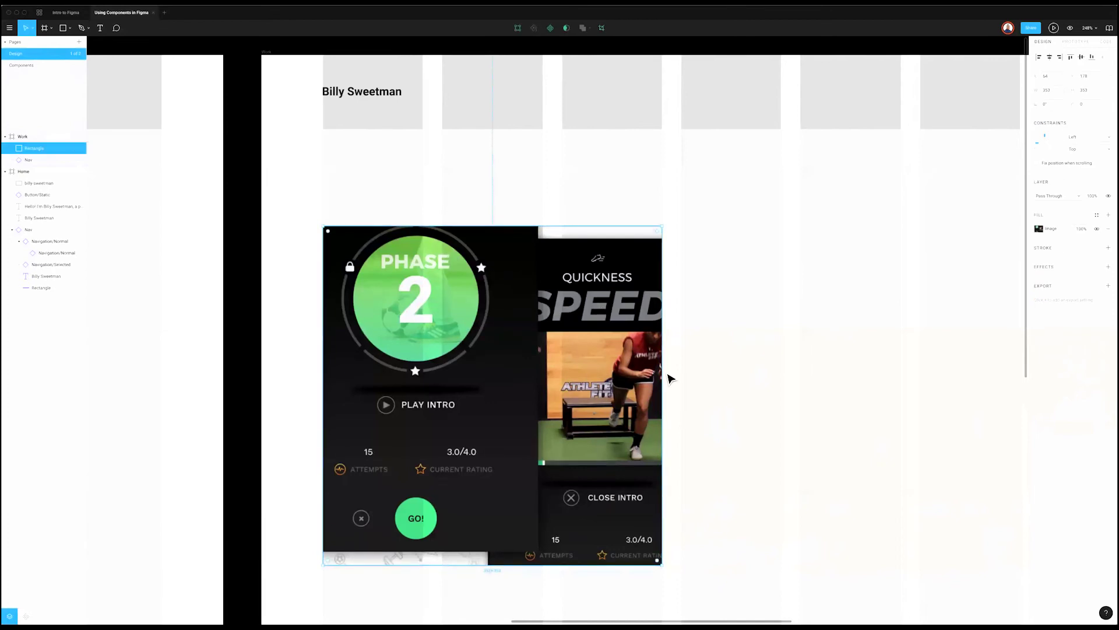
{"action": "left_click", "coordinate": [1028, 245]}
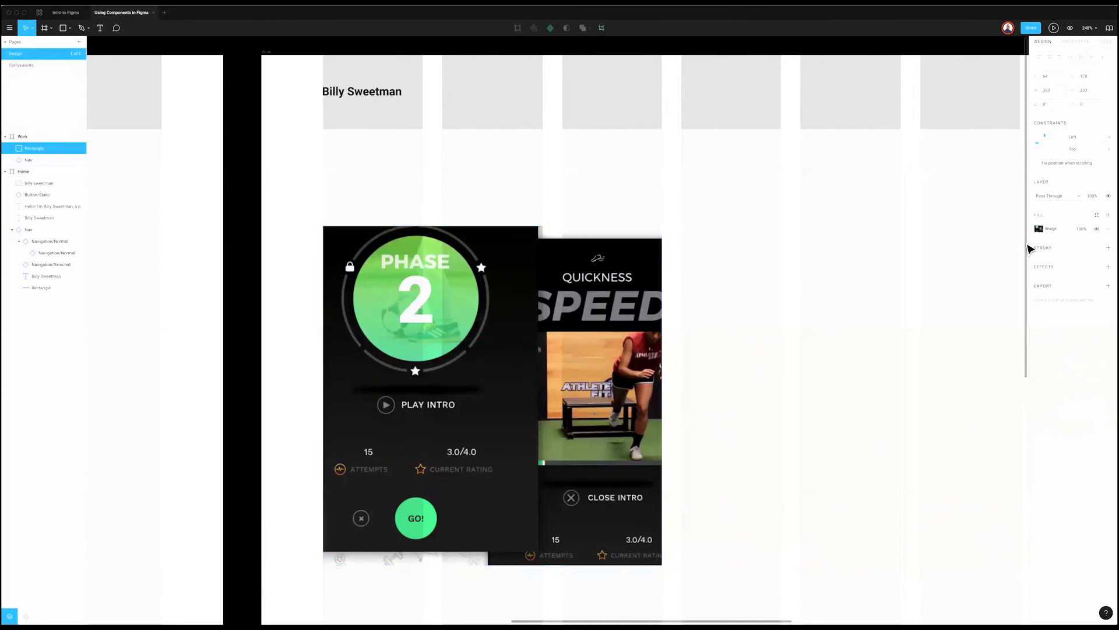
Step: Preview bgm-historical-meal-data_4x.png as a replacement image, then cancel the change
{"action": "left_click", "coordinate": [1039, 228]}
{"action": "left_click", "coordinate": [983, 283]}
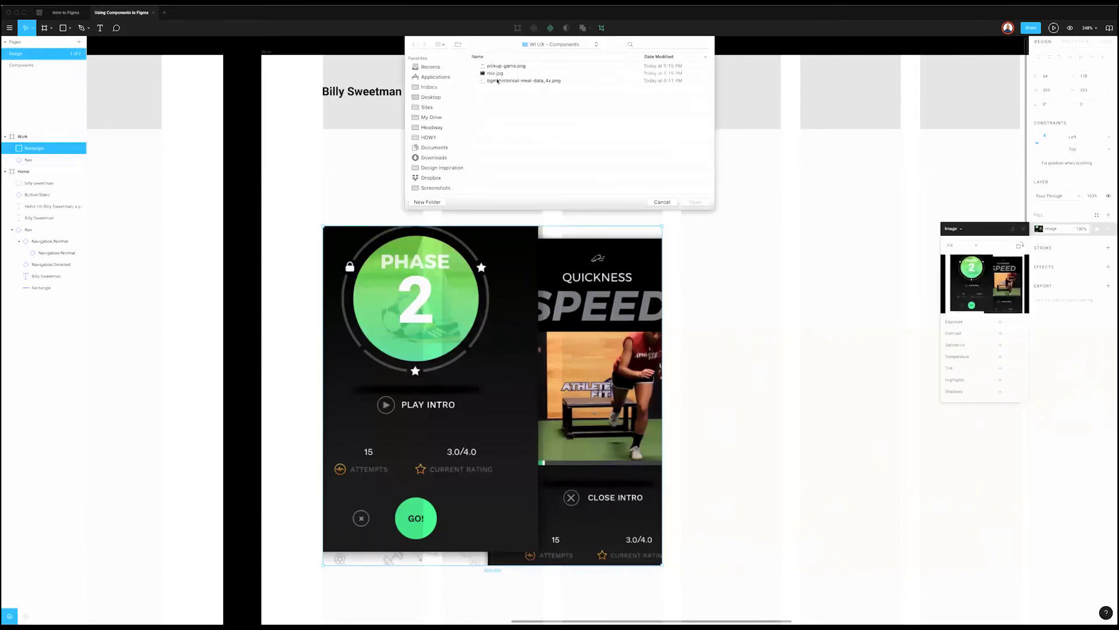
{"action": "left_click", "coordinate": [497, 80]}
{"action": "key", "text": "space"}
{"action": "key", "text": "space"}
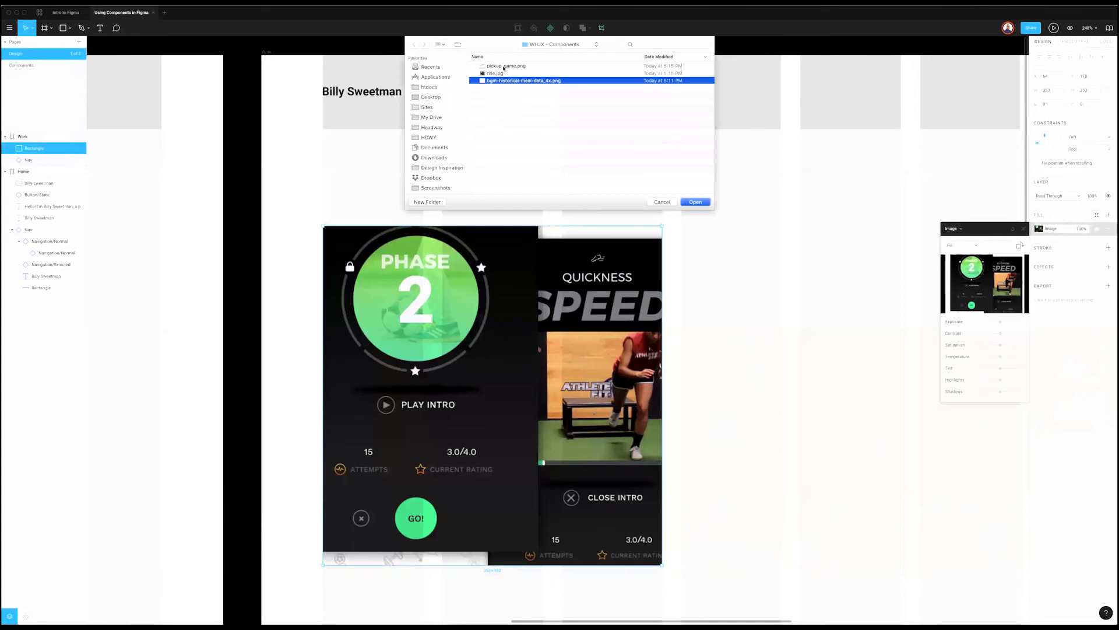
{"action": "left_click", "coordinate": [661, 202]}
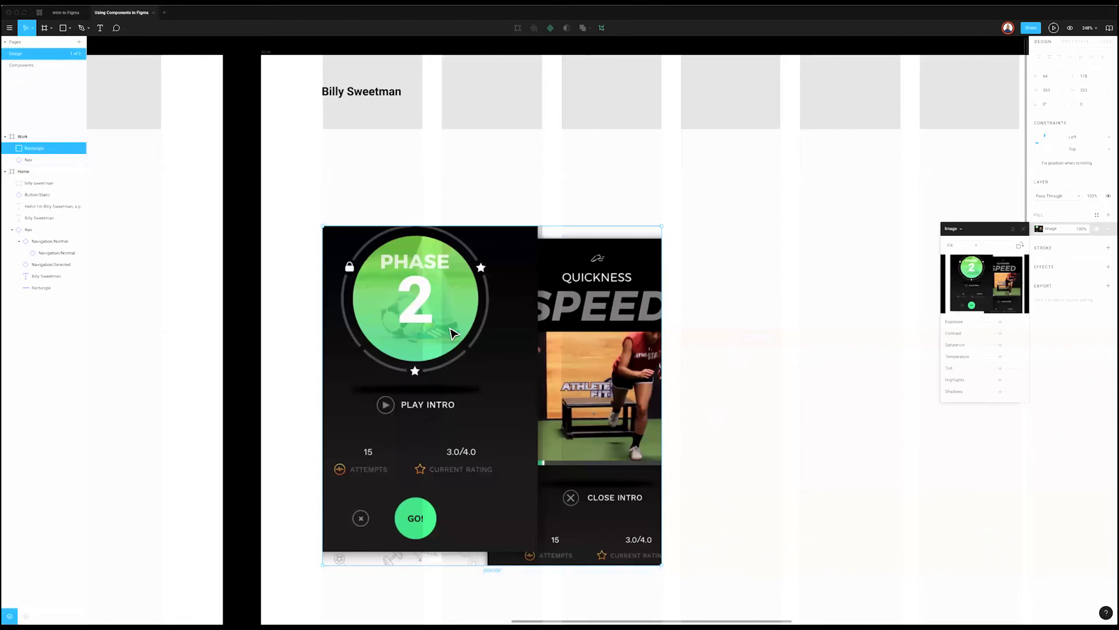
Step: Turn the image rectangle into a component
{"action": "right_click", "coordinate": [468, 318]}
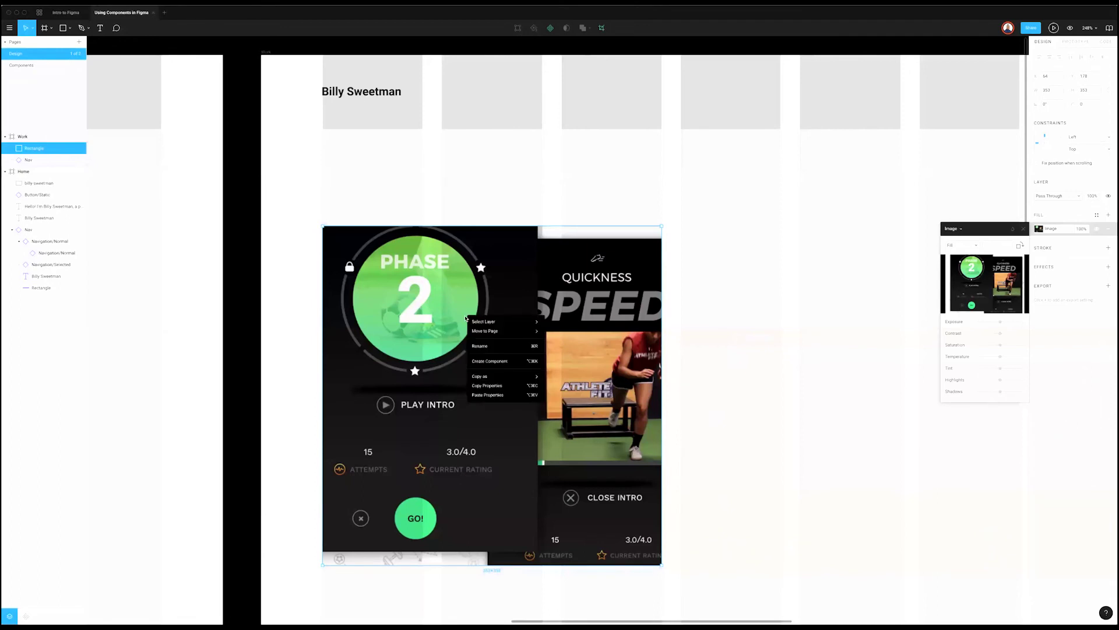
{"action": "left_click", "coordinate": [487, 361]}
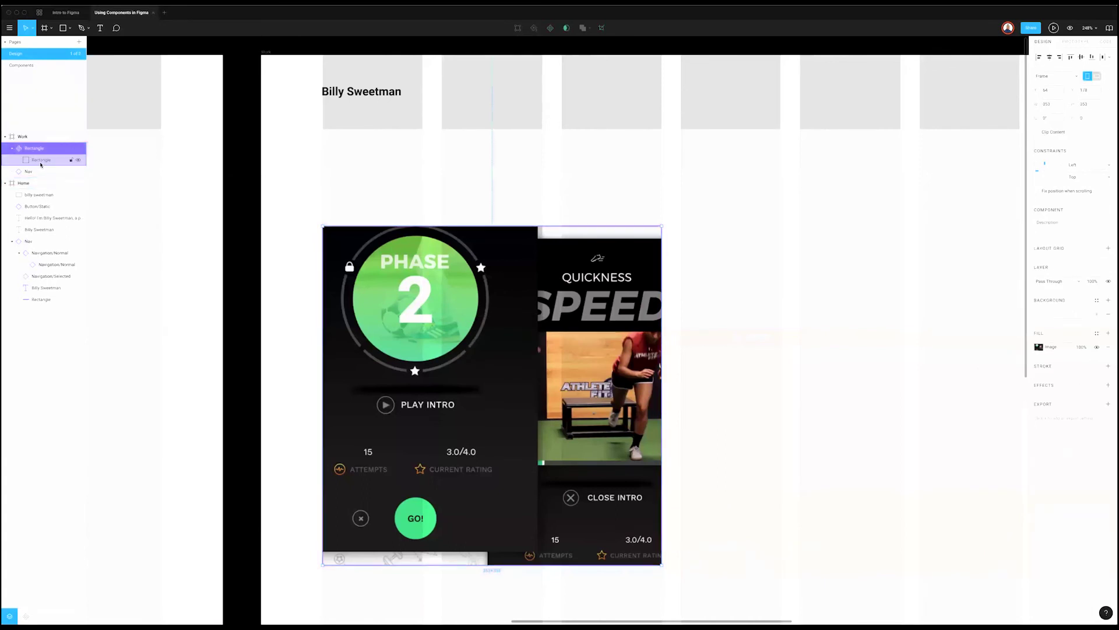
{"action": "left_click", "coordinate": [408, 198]}
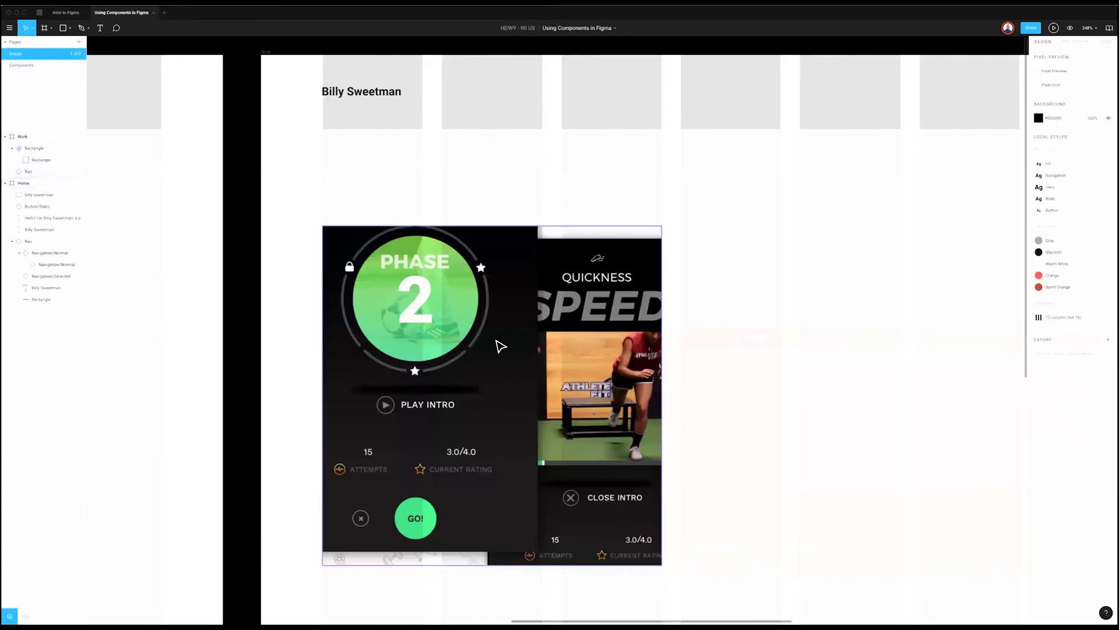
Step: Draw a rectangle across the top half of the screenshot
{"action": "key", "text": "r"}
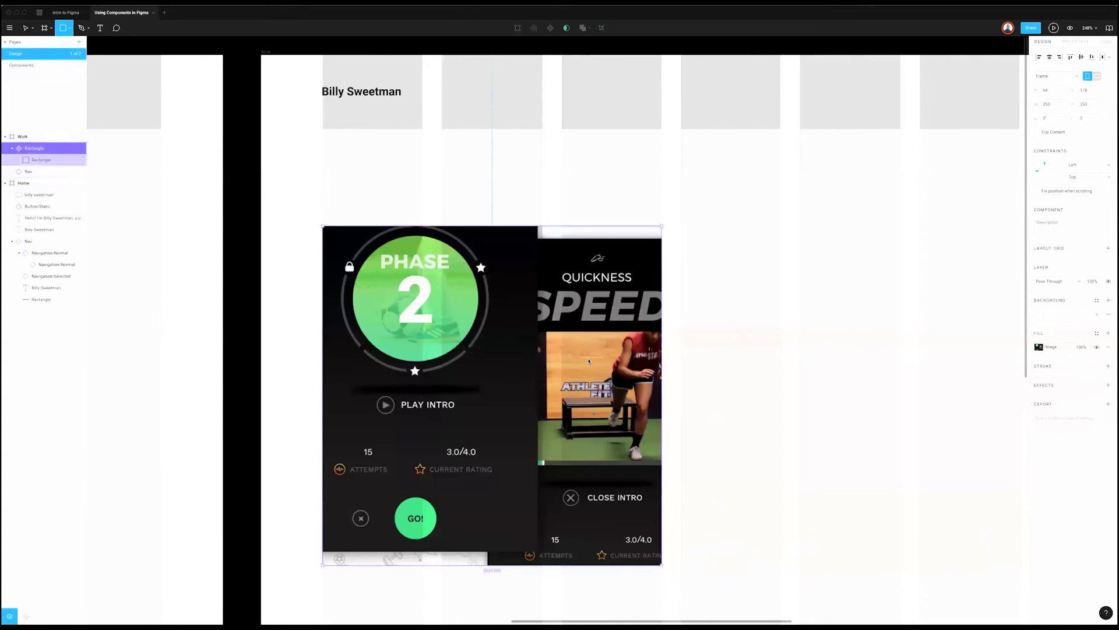
{"action": "left_click_drag", "start_coordinate": [322, 225], "coordinate": [523, 341]}
{"action": "left_click_drag", "start_coordinate": [632, 360], "coordinate": [661, 390]}
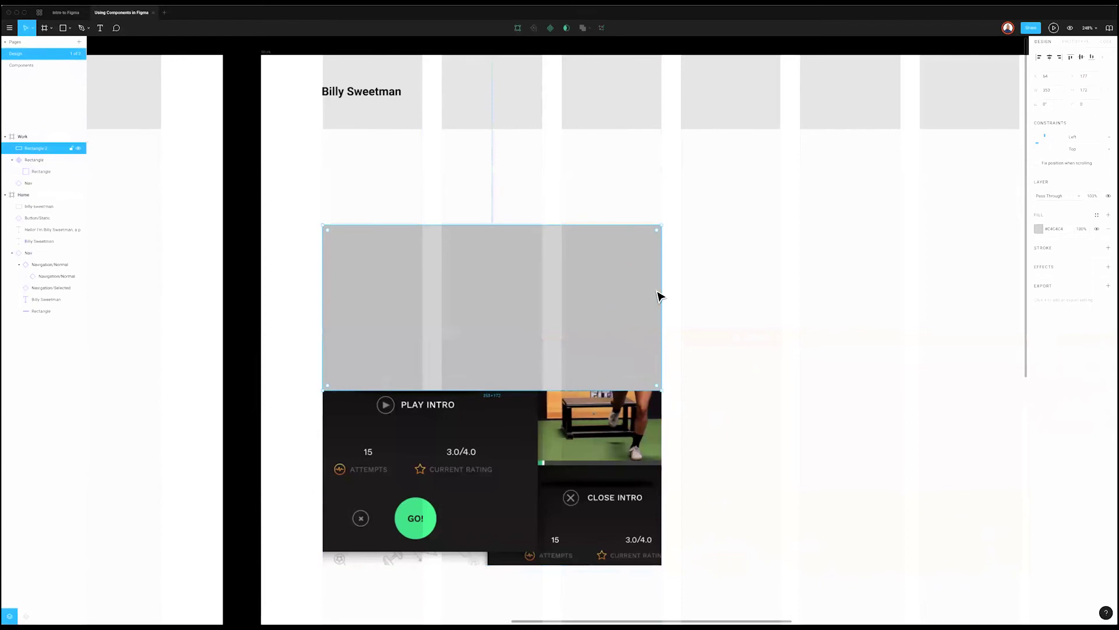
{"action": "key", "text": "r"}
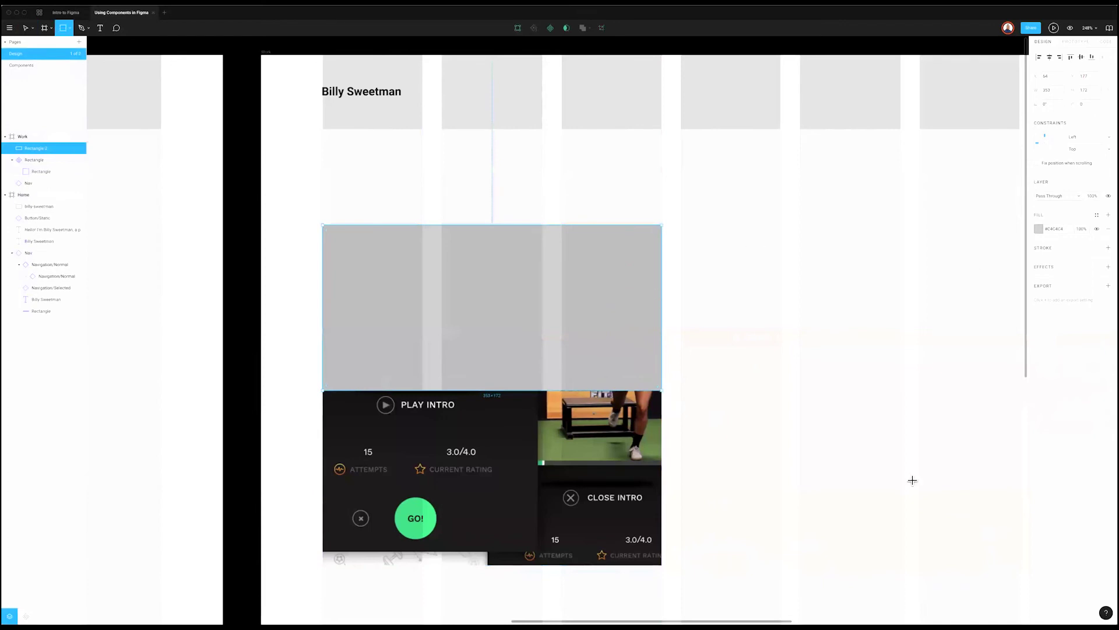
{"action": "key", "text": "v"}
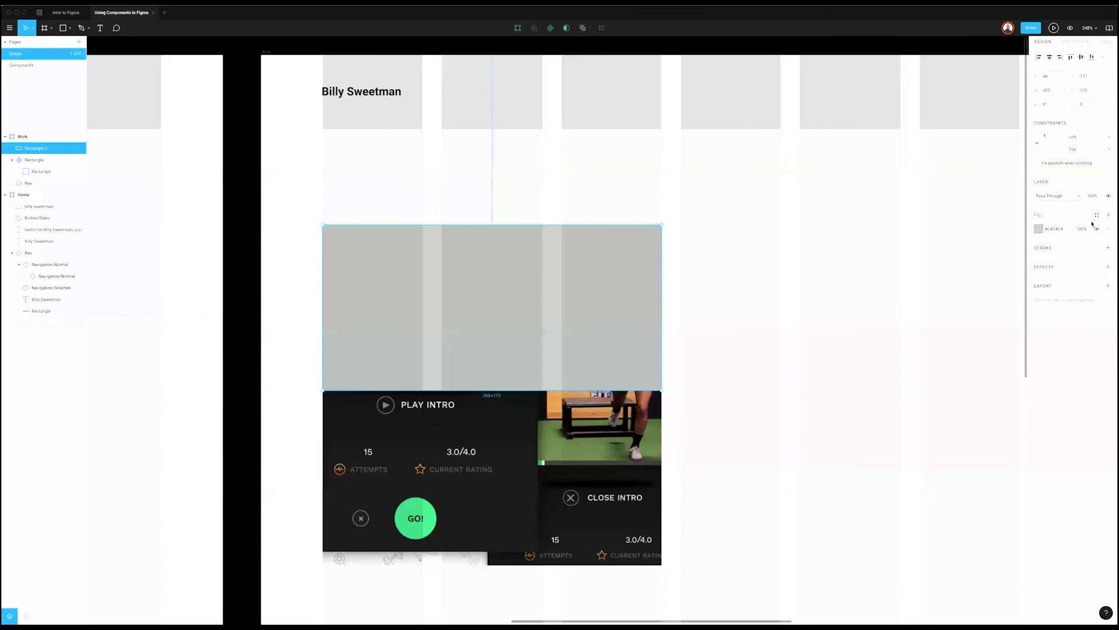
Step: Give the rectangle a linear gradient fill with both stops #000000, the second at 63%
{"action": "left_click", "coordinate": [1040, 231]}
{"action": "left_click", "coordinate": [959, 229]}
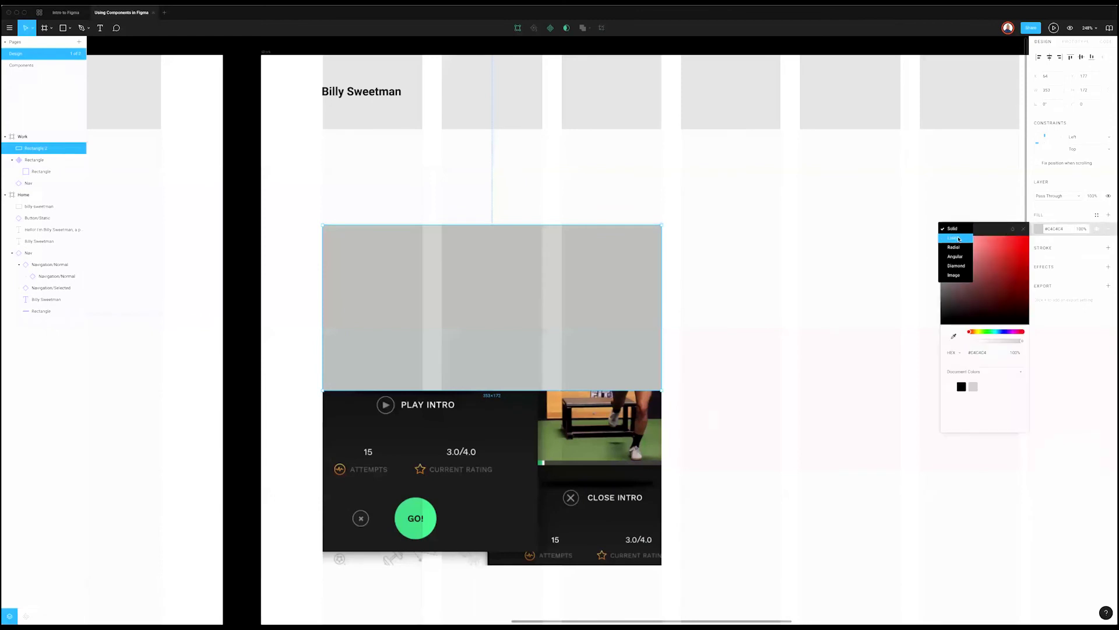
{"action": "left_click", "coordinate": [960, 239]}
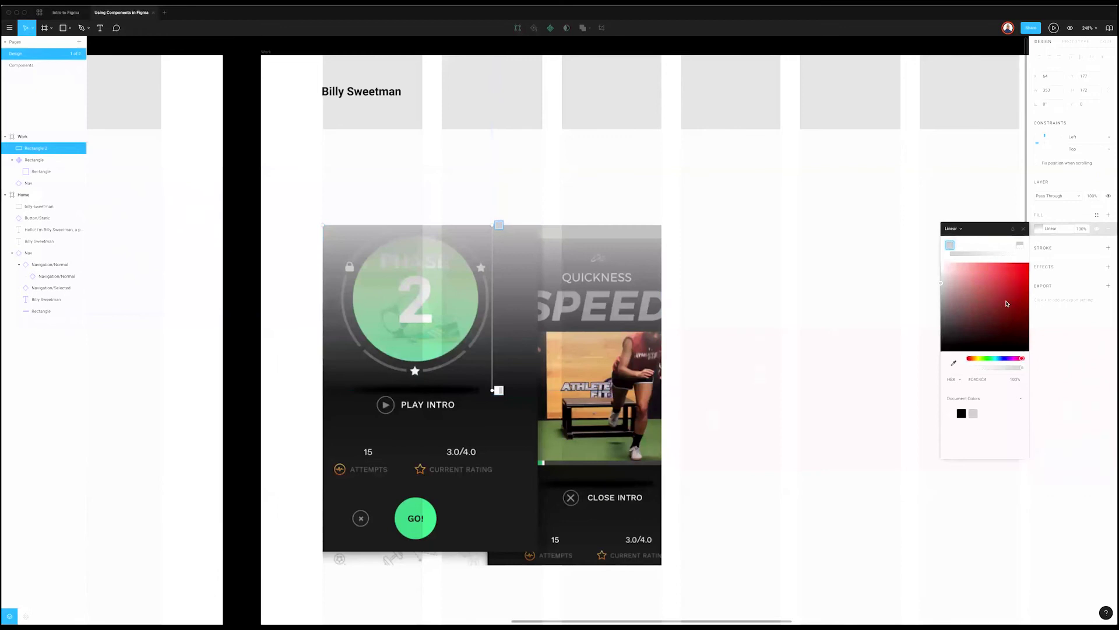
{"action": "left_click_drag", "start_coordinate": [1001, 309], "coordinate": [907, 378]}
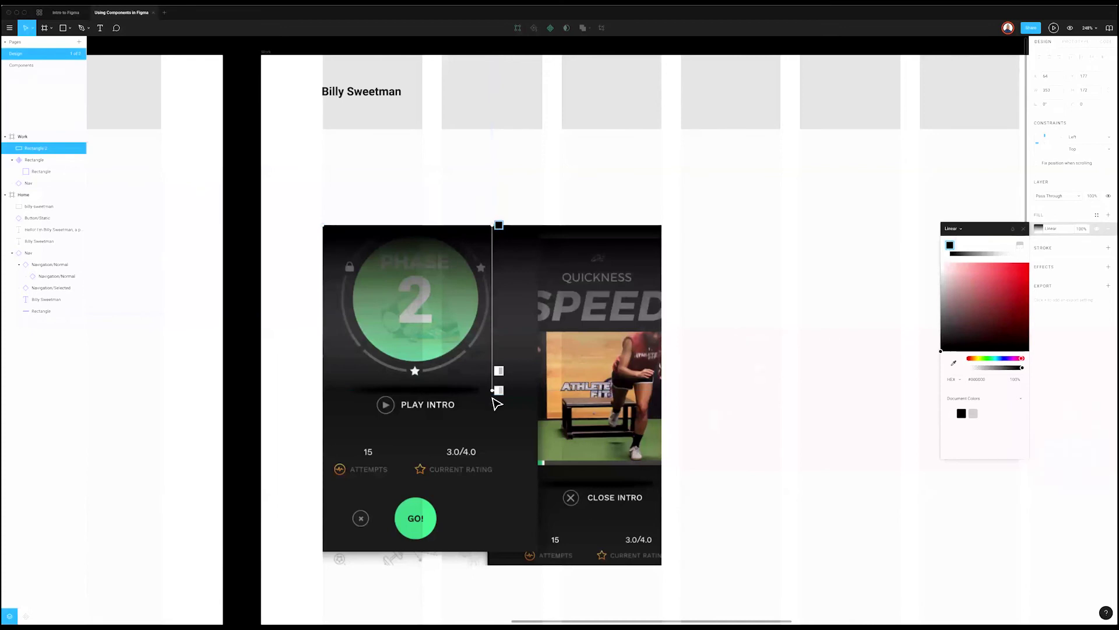
{"action": "left_click", "coordinate": [499, 390]}
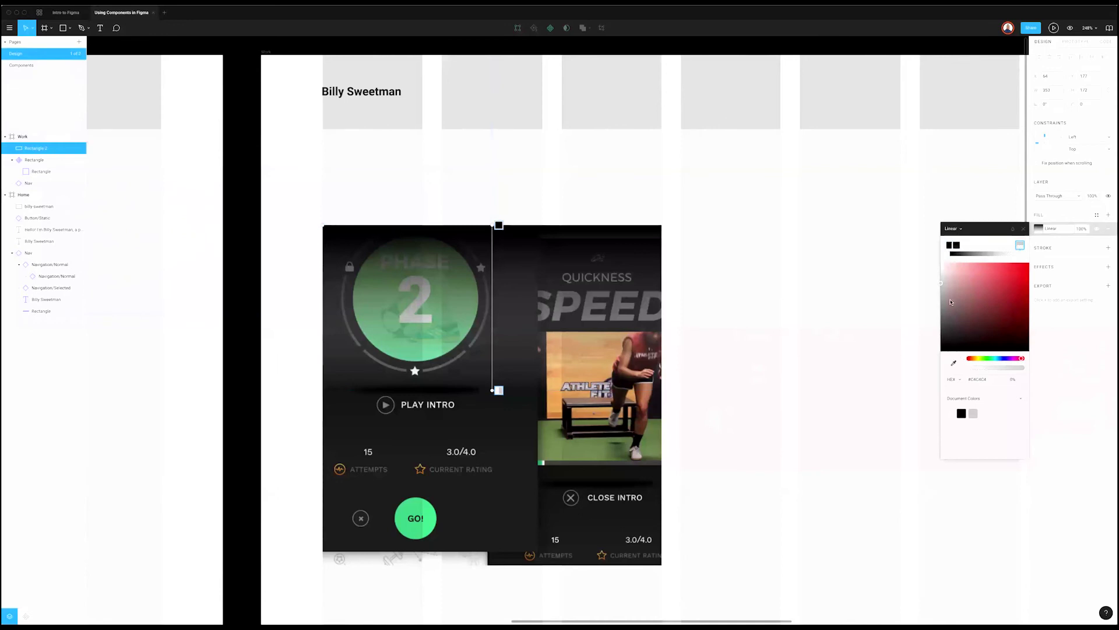
{"action": "left_click", "coordinate": [957, 300]}
{"action": "left_click_drag", "start_coordinate": [959, 304], "coordinate": [867, 424]}
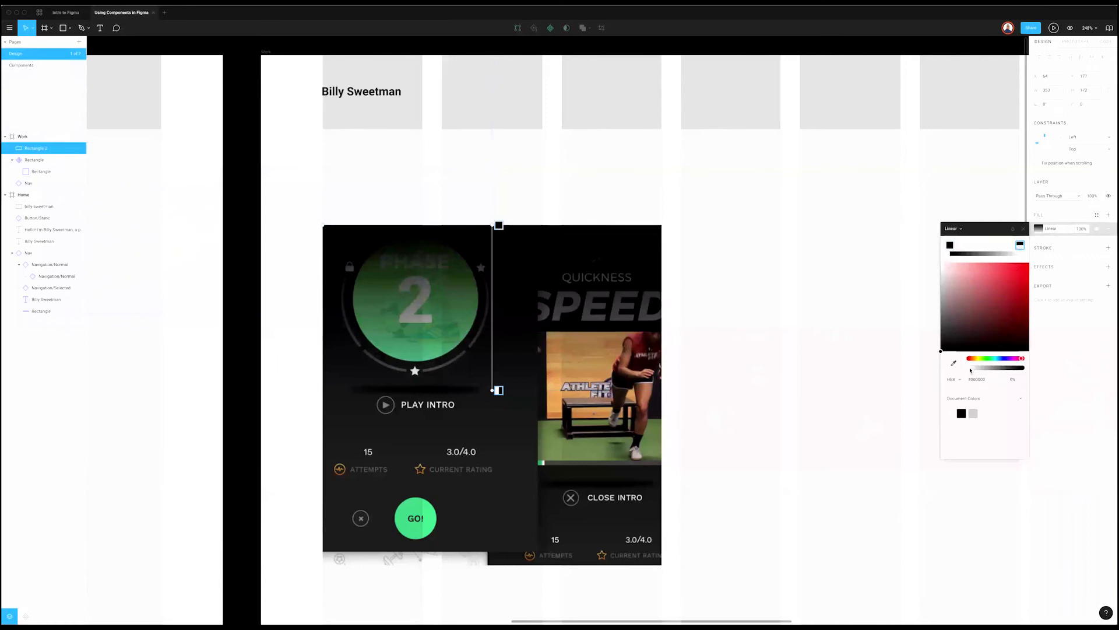
{"action": "mouse_move", "coordinate": [970, 370]}
{"action": "left_mouse_down"}
{"action": "mouse_move", "coordinate": [1020, 369]}
{"action": "mouse_move", "coordinate": [967, 370]}
{"action": "left_mouse_up"}
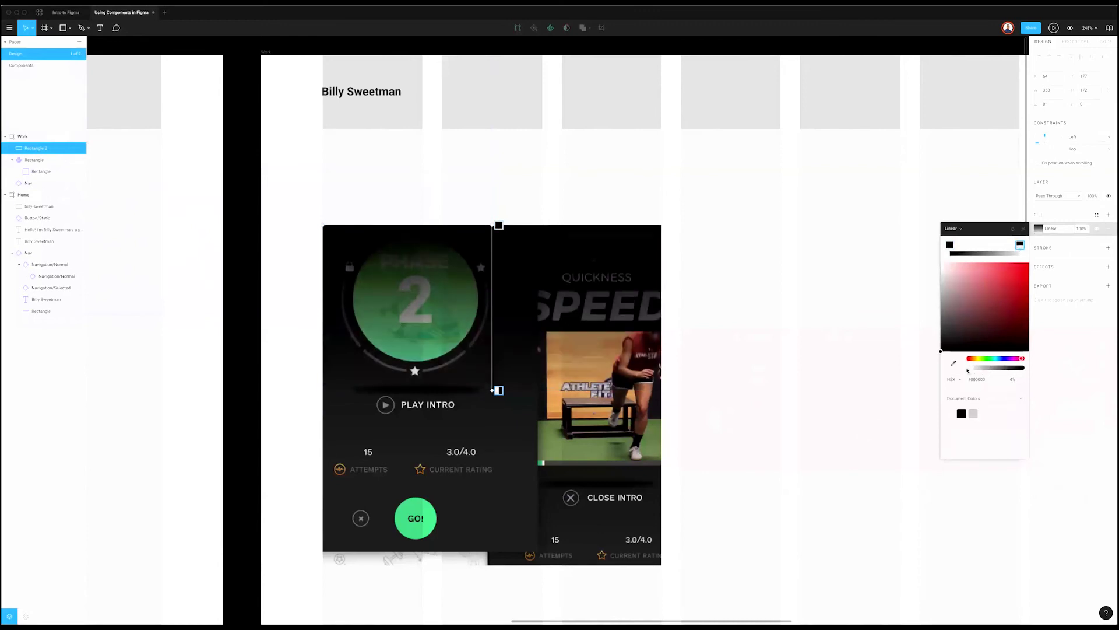
{"action": "left_click", "coordinate": [1024, 229]}
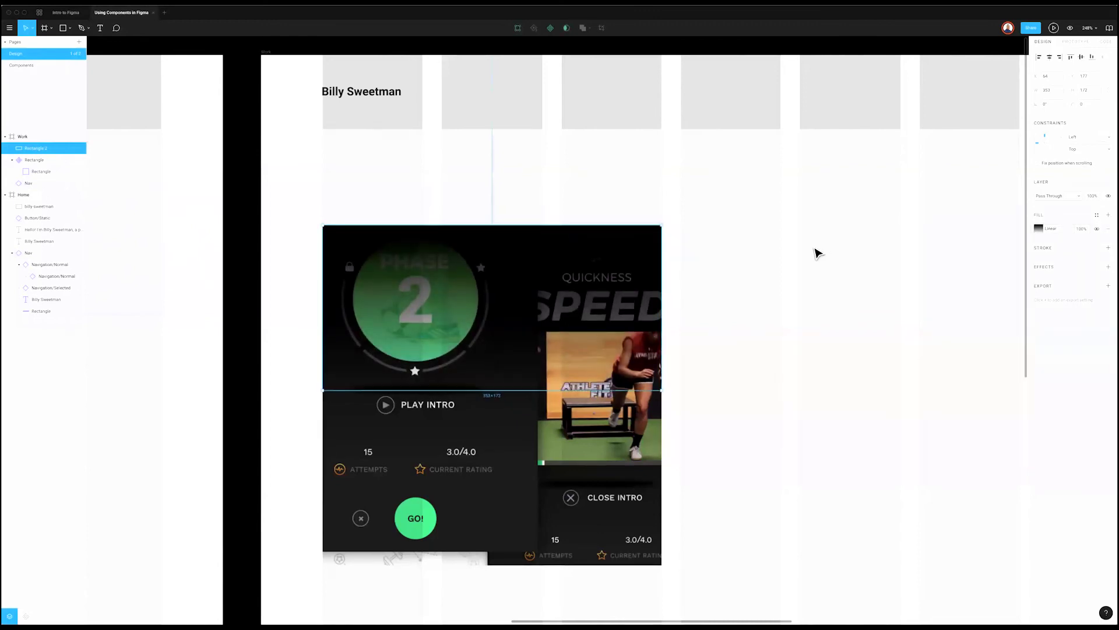
Step: Move the Rectangle 2 layer inside the image component
{"action": "left_click", "coordinate": [819, 250]}
{"action": "left_click", "coordinate": [34, 149]}
{"action": "left_click_drag", "start_coordinate": [36, 169], "coordinate": [36, 168]}
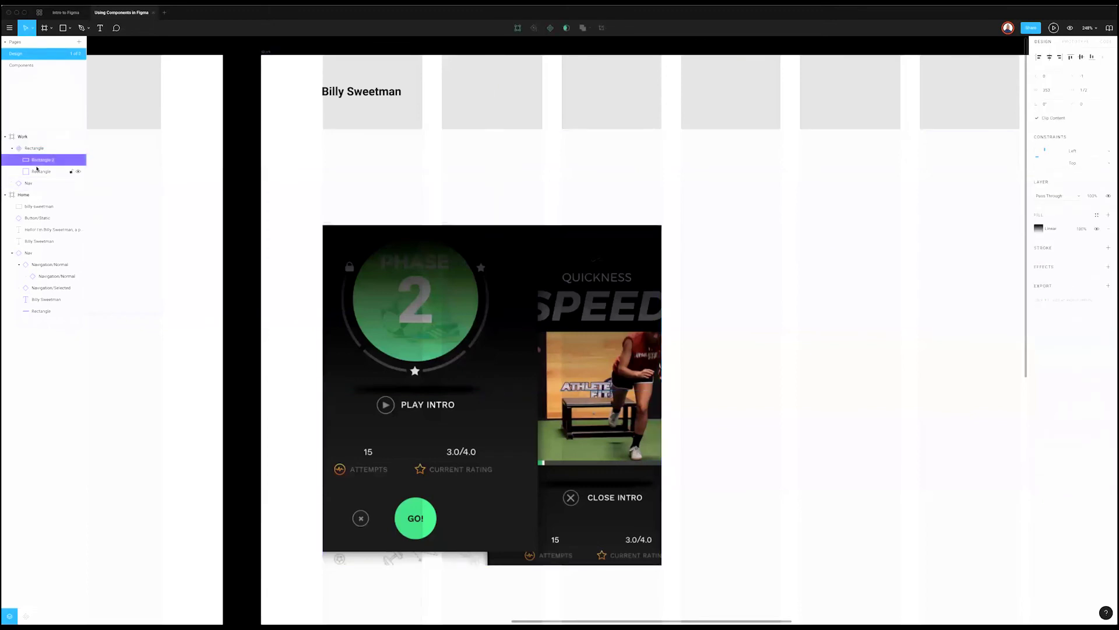
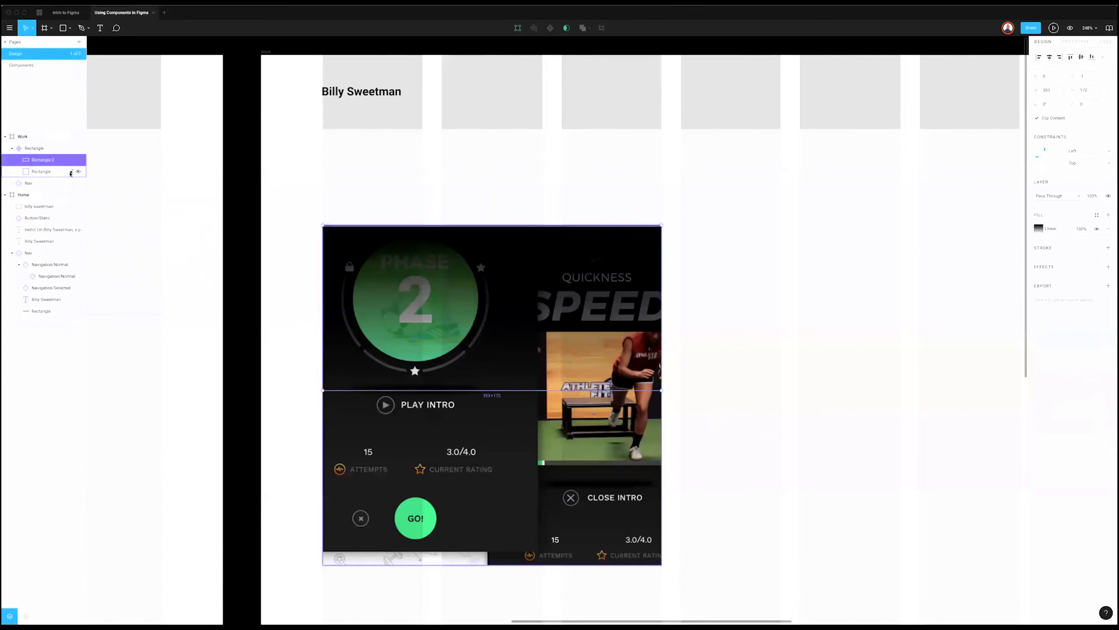
Step: Drill into the selected Home item of the navigation bar
{"action": "left_click", "coordinate": [860, 220]}
{"action": "scroll", "coordinate": [859, 220], "scroll_direction": "right", "scroll_amount": 10}
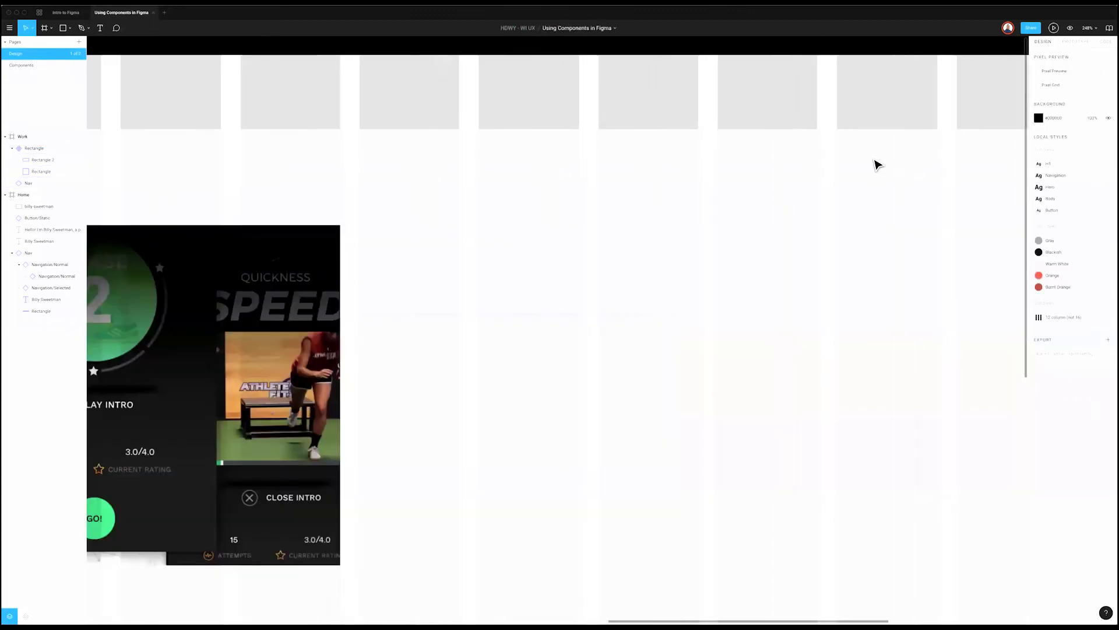
{"action": "scroll", "coordinate": [877, 165], "scroll_direction": "right", "scroll_amount": 10}
{"action": "left_click", "coordinate": [532, 86]}
{"action": "double_click", "coordinate": [531, 88]}
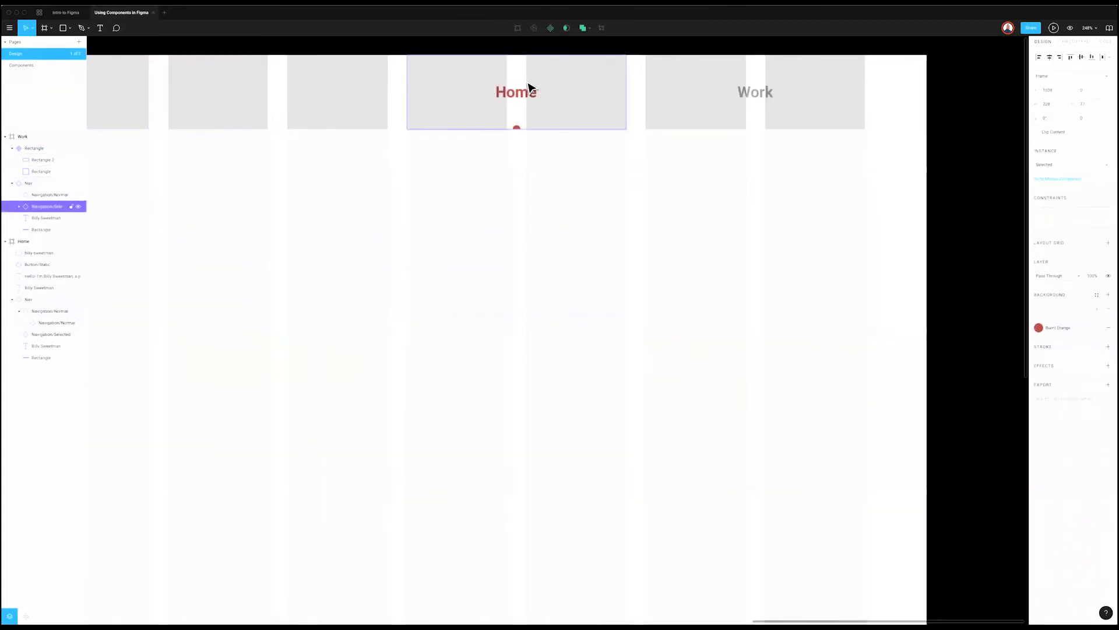
{"action": "double_click", "coordinate": [531, 89]}
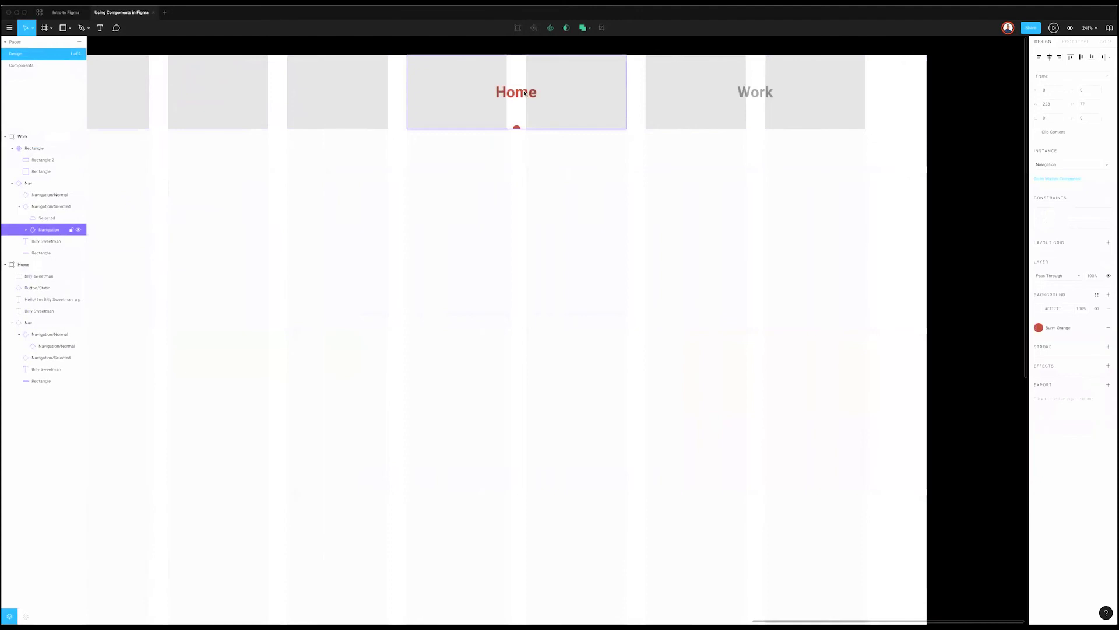
Step: Try deleting the Home dot indicator and Home label, then restore both with undo
{"action": "left_click", "coordinate": [49, 219]}
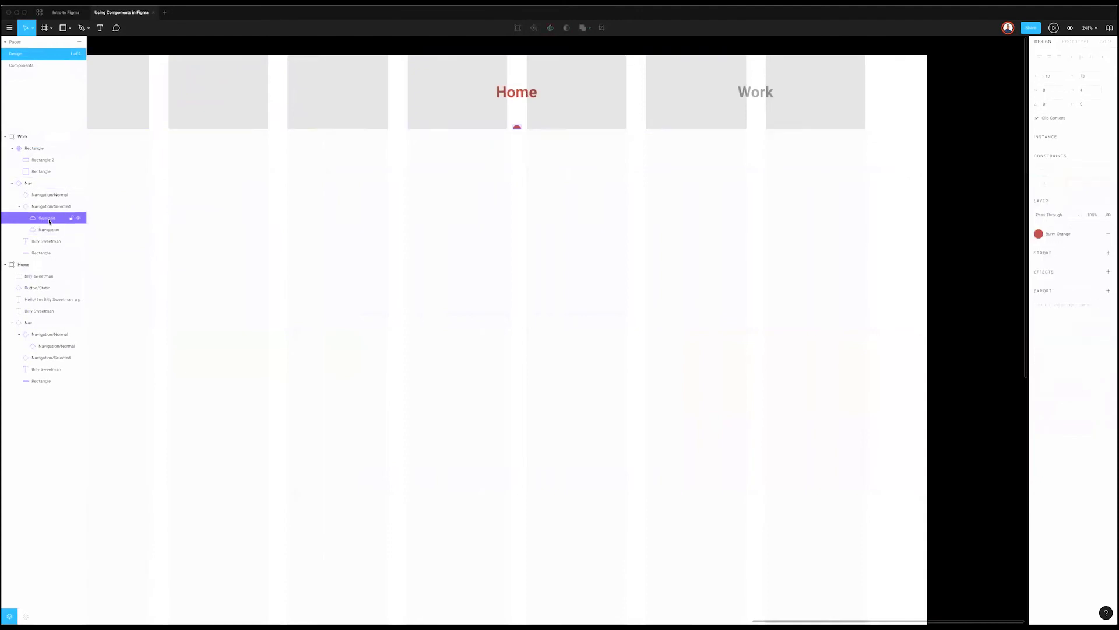
{"action": "key", "text": "Delete"}
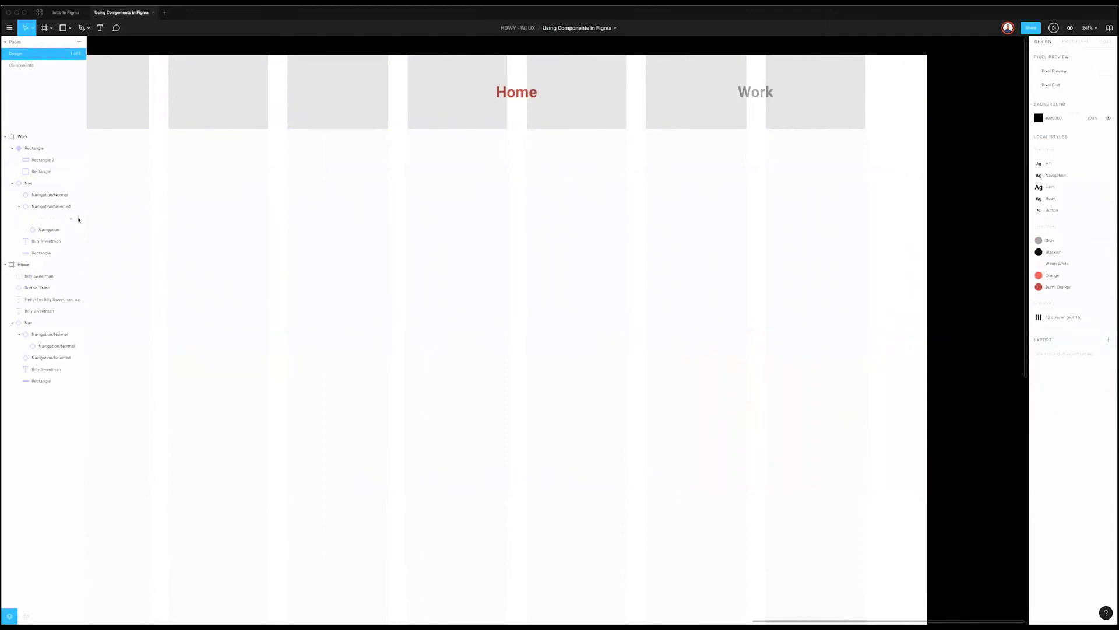
{"action": "key", "text": "super+z"}
{"action": "key", "text": "super+shift+z"}
{"action": "key", "text": "super+z"}
{"action": "left_click", "coordinate": [521, 95], "text": "super"}
{"action": "key", "text": "BackSpace"}
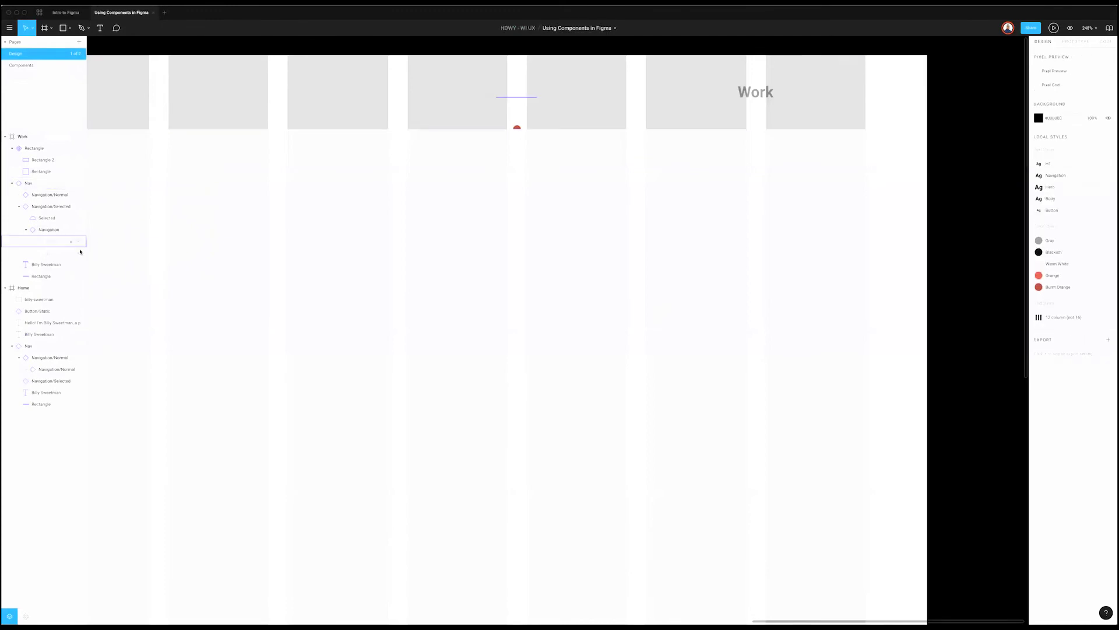
{"action": "key", "text": "super+z"}
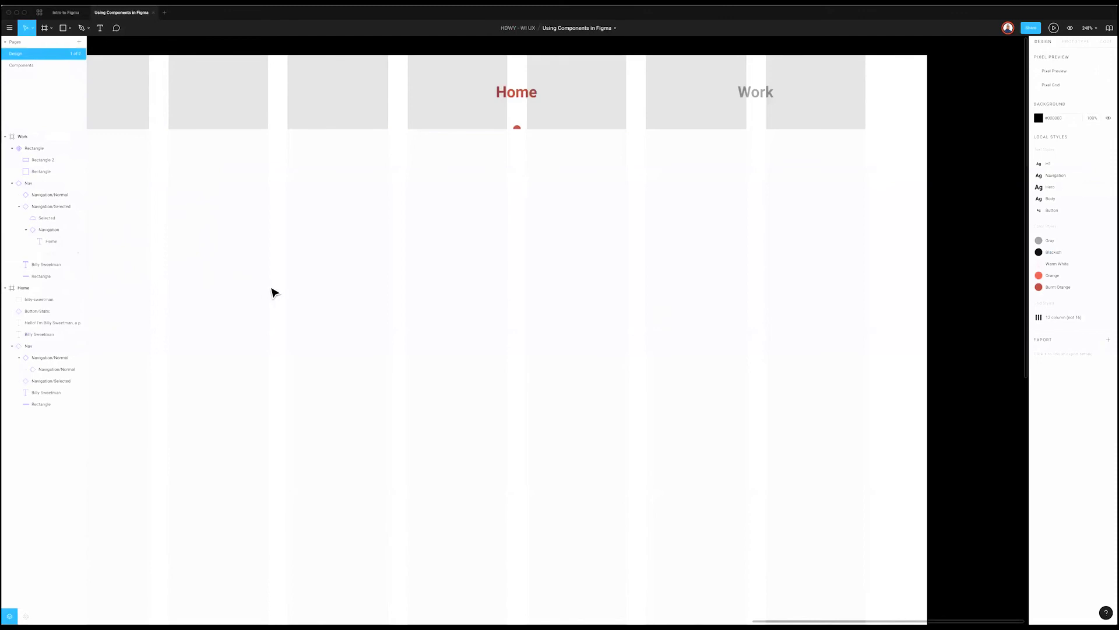
Step: Add a text box reading 'Rise' on the card image and check the available text styles
{"action": "scroll", "coordinate": [265, 290], "scroll_direction": "down", "scroll_amount": 5, "text": "ctrl"}
{"action": "scroll", "coordinate": [270, 307], "scroll_direction": "up", "scroll_amount": 5, "text": "ctrl"}
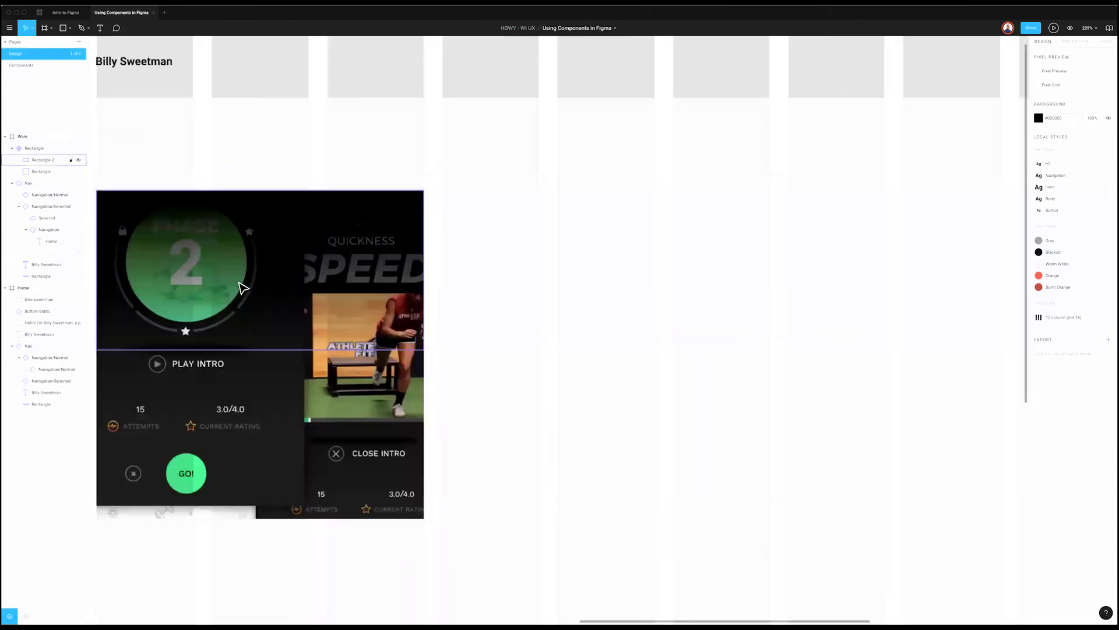
{"action": "scroll", "coordinate": [240, 288], "scroll_direction": "left", "scroll_amount": 3}
{"action": "left_click", "coordinate": [286, 219]}
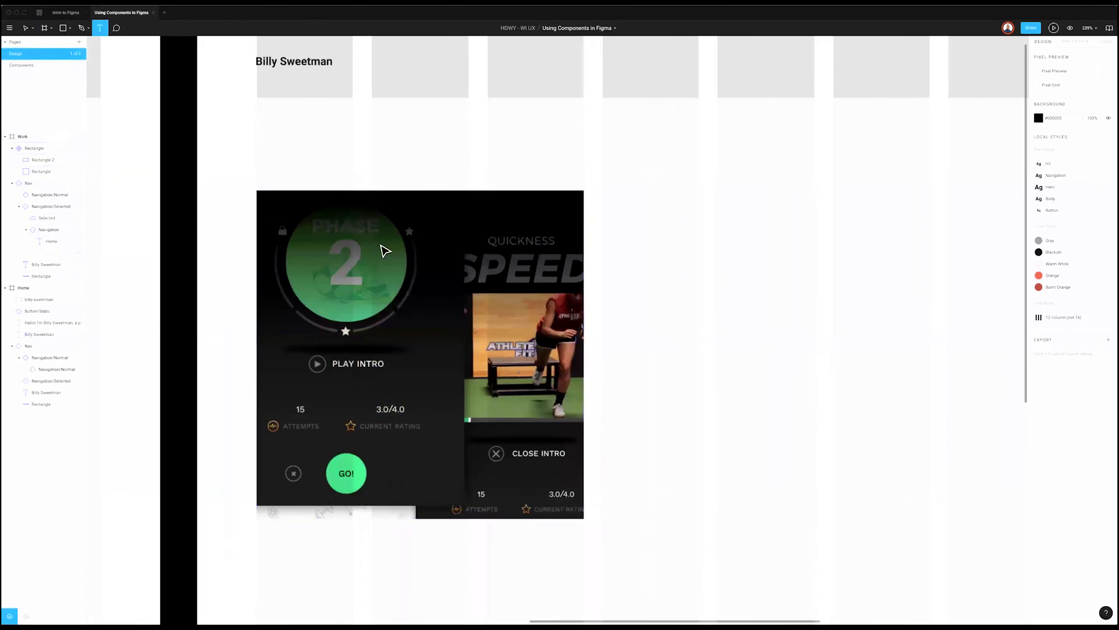
{"action": "type", "text": "Rise"}
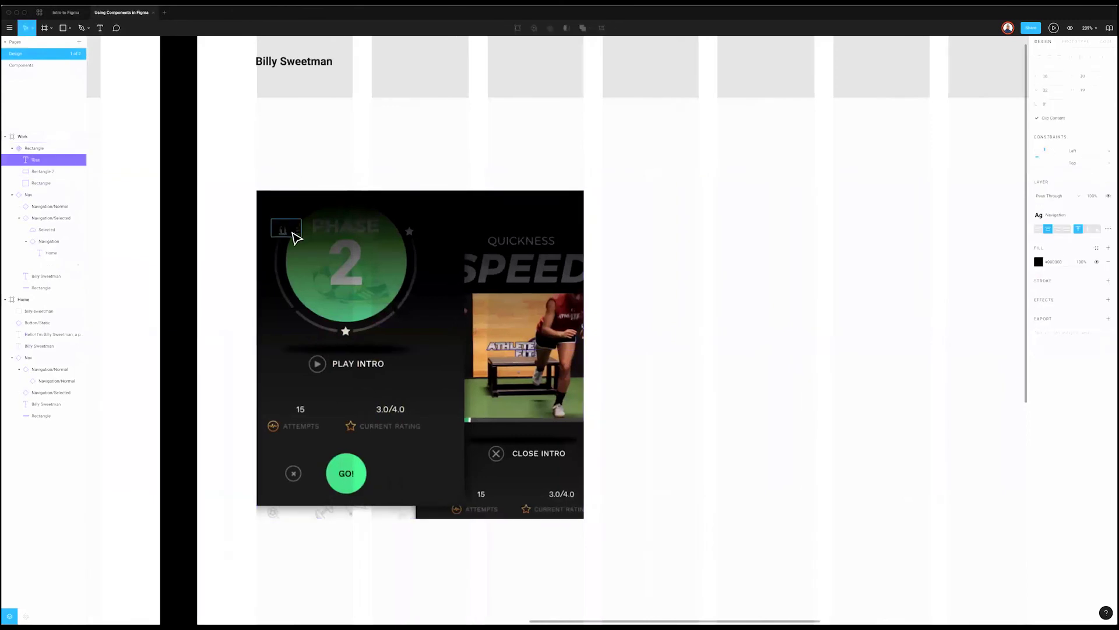
{"action": "key", "text": "Escape"}
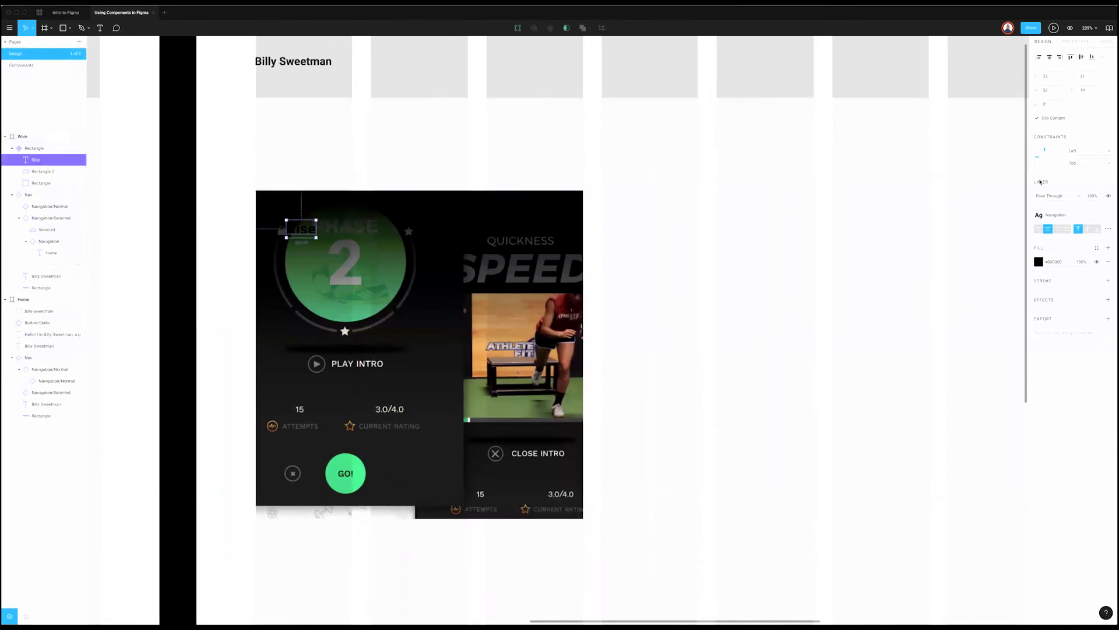
{"action": "left_click", "coordinate": [1060, 216]}
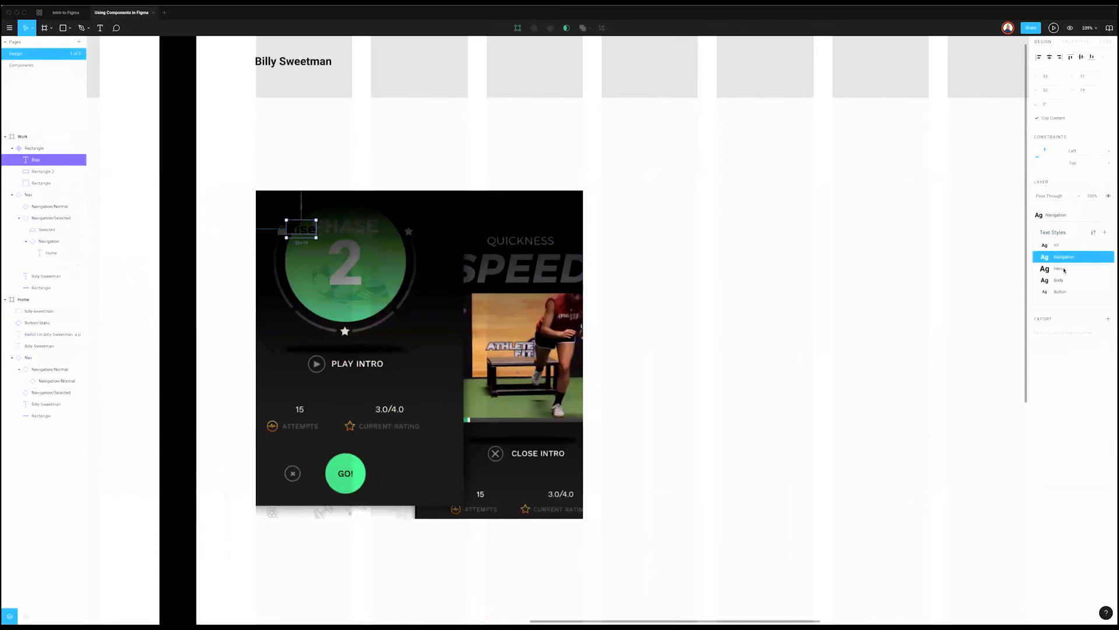
{"action": "left_click", "coordinate": [819, 309]}
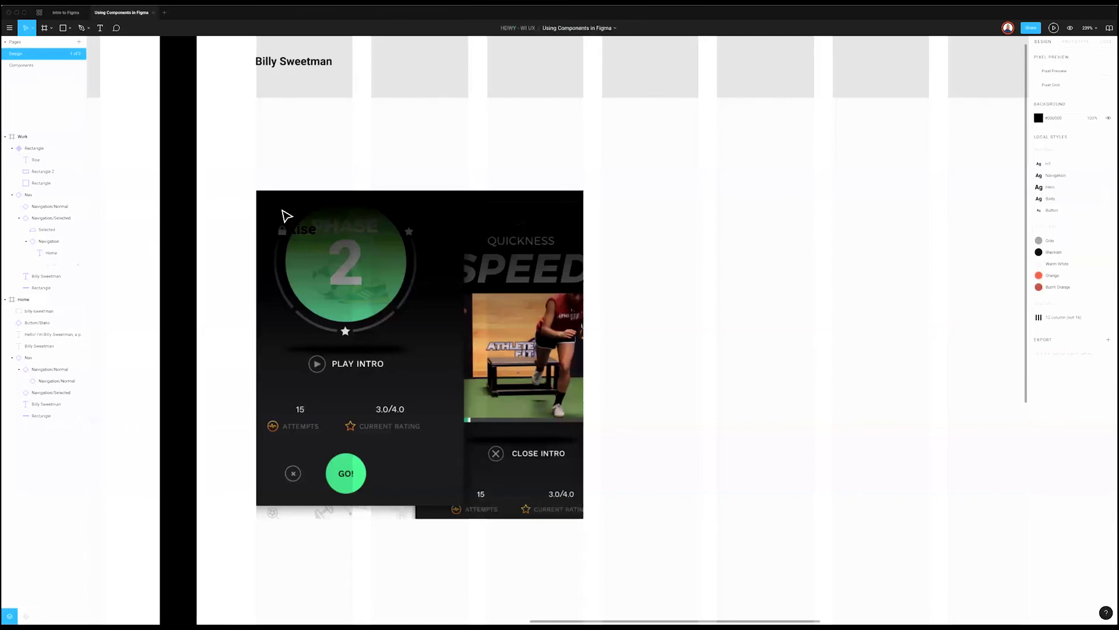
Step: Detach the Navigation style from the Rise text, make it white, and enlarge it
{"action": "left_click", "coordinate": [297, 232]}
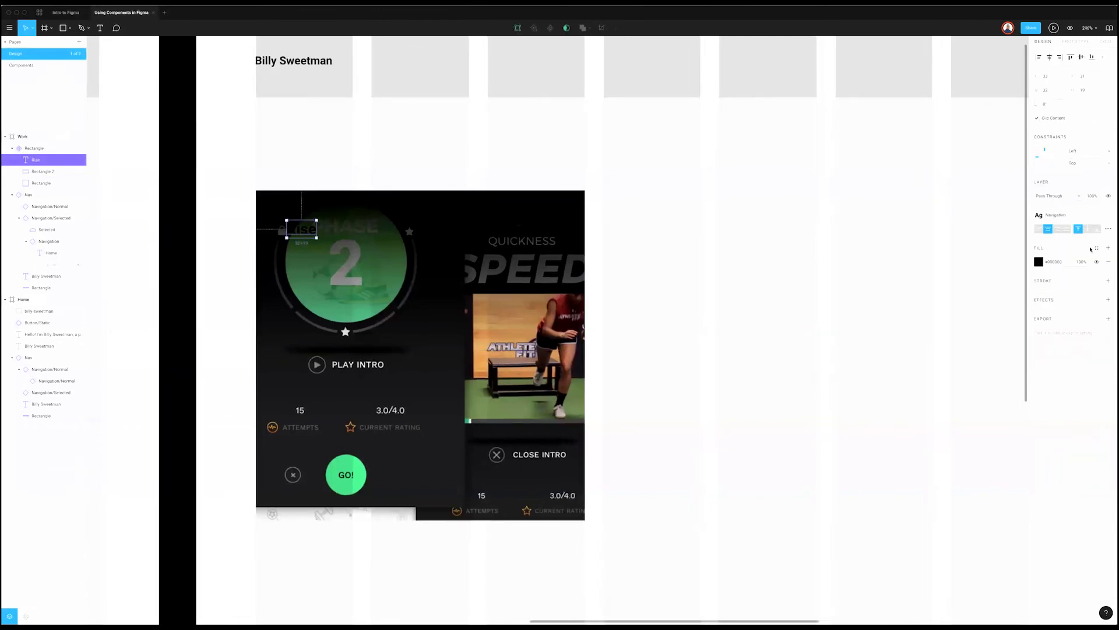
{"action": "left_click", "coordinate": [1108, 215]}
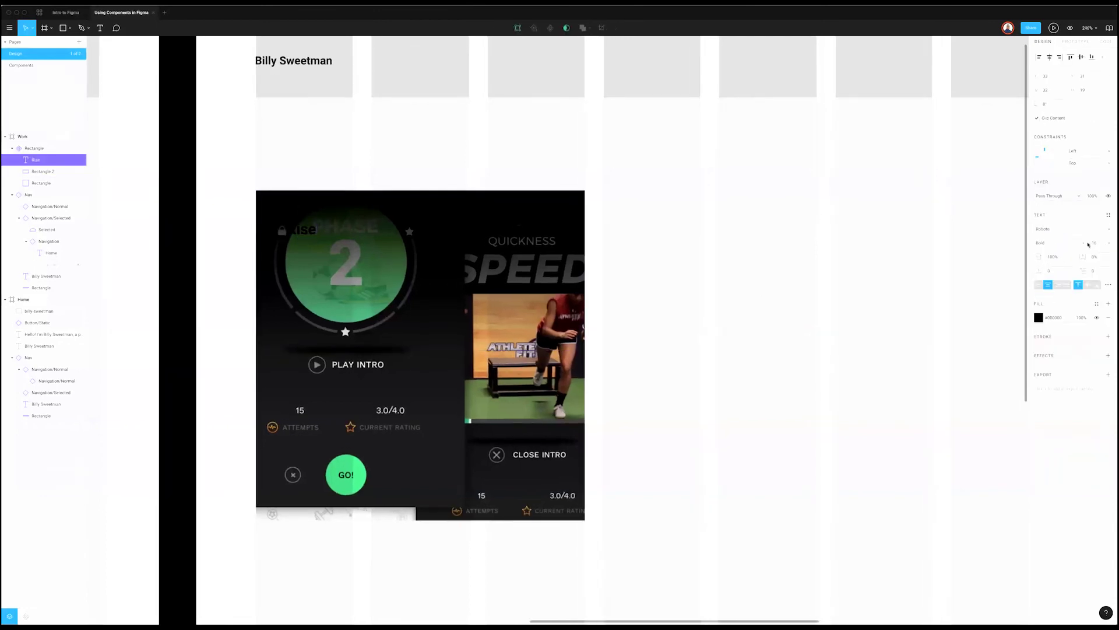
{"action": "left_click", "coordinate": [1039, 318]}
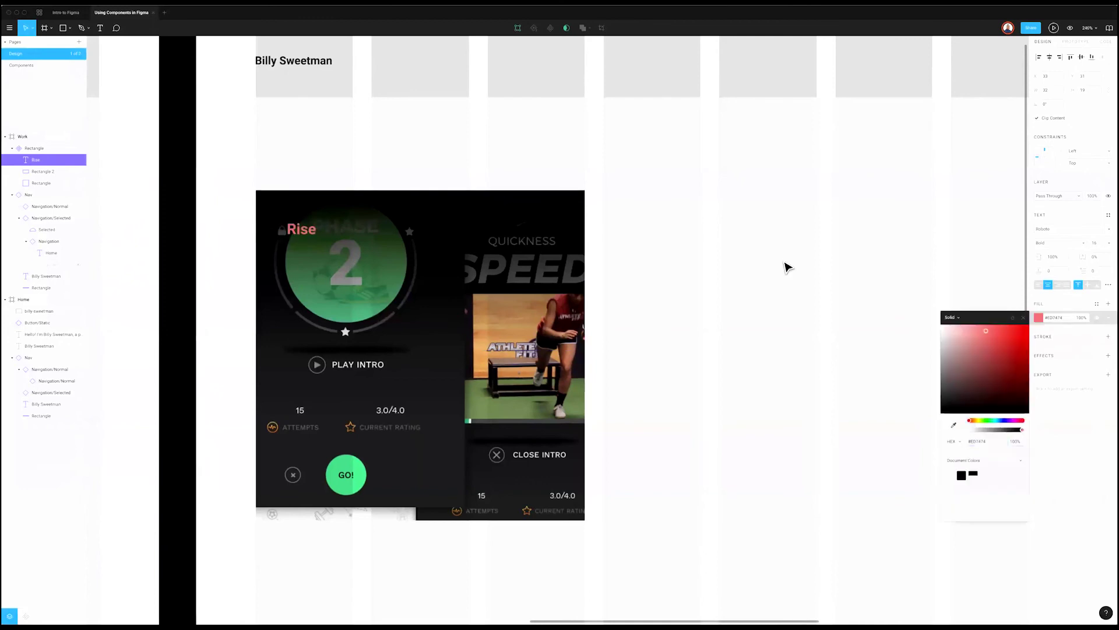
{"action": "key", "text": "Escape"}
{"action": "key", "text": "Escape"}
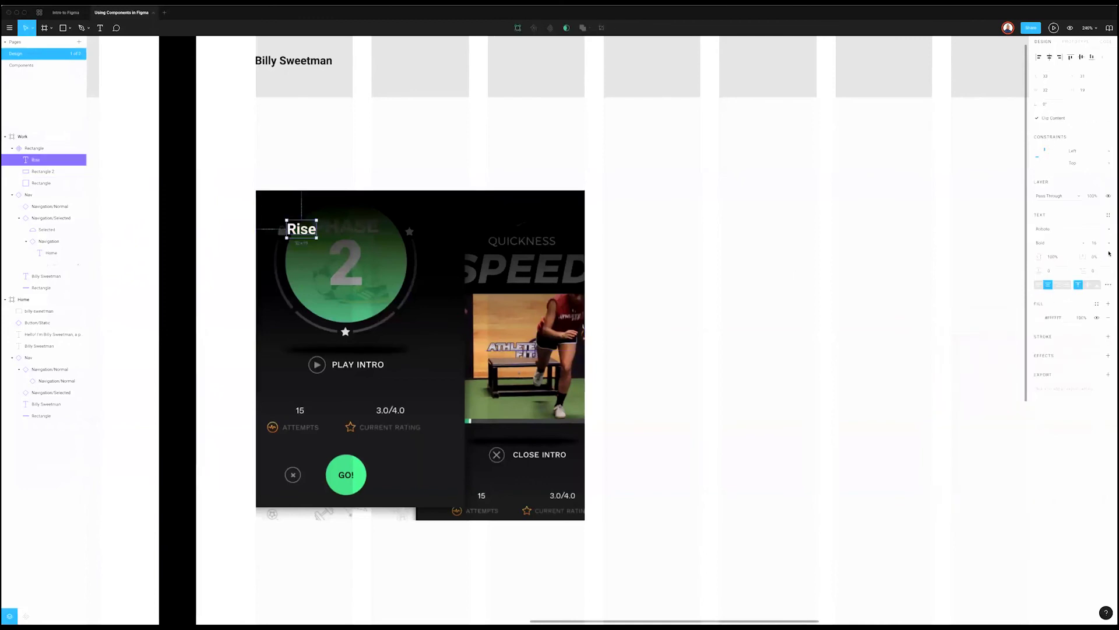
{"action": "left_click", "coordinate": [1093, 243]}
{"action": "left_click", "coordinate": [1091, 302]}
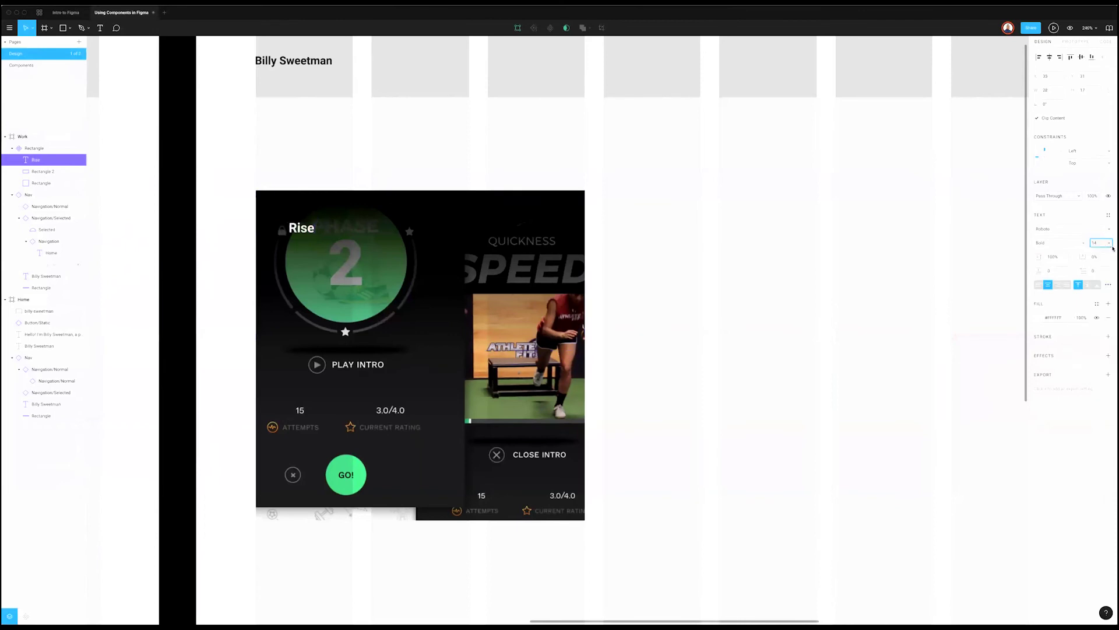
{"action": "left_click", "coordinate": [1095, 242]}
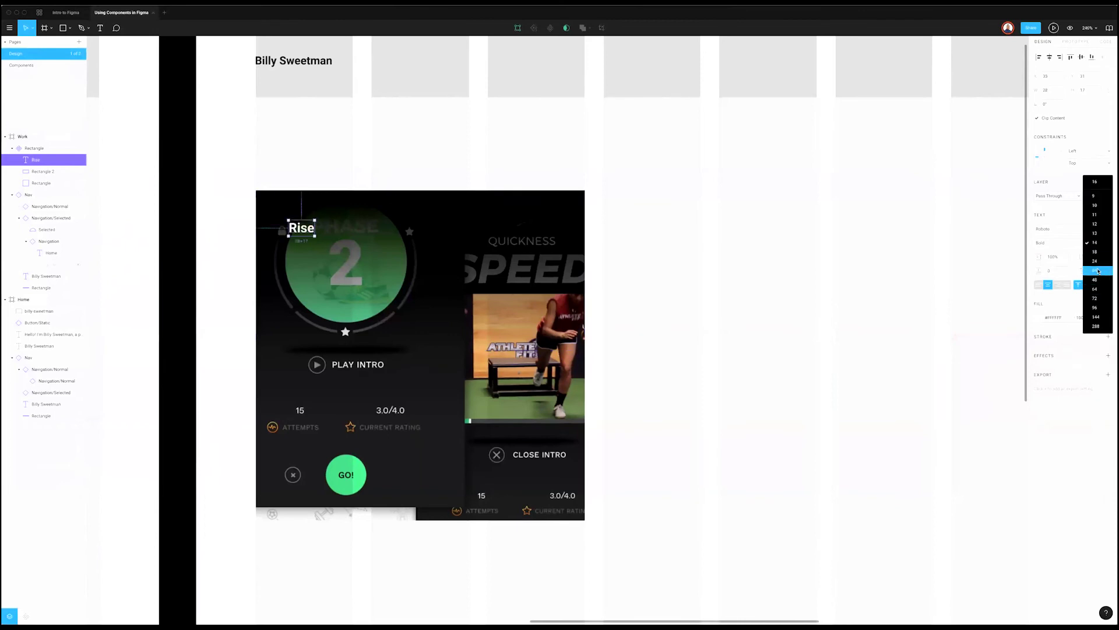
{"action": "key", "text": "Return"}
{"action": "key", "text": "Escape"}
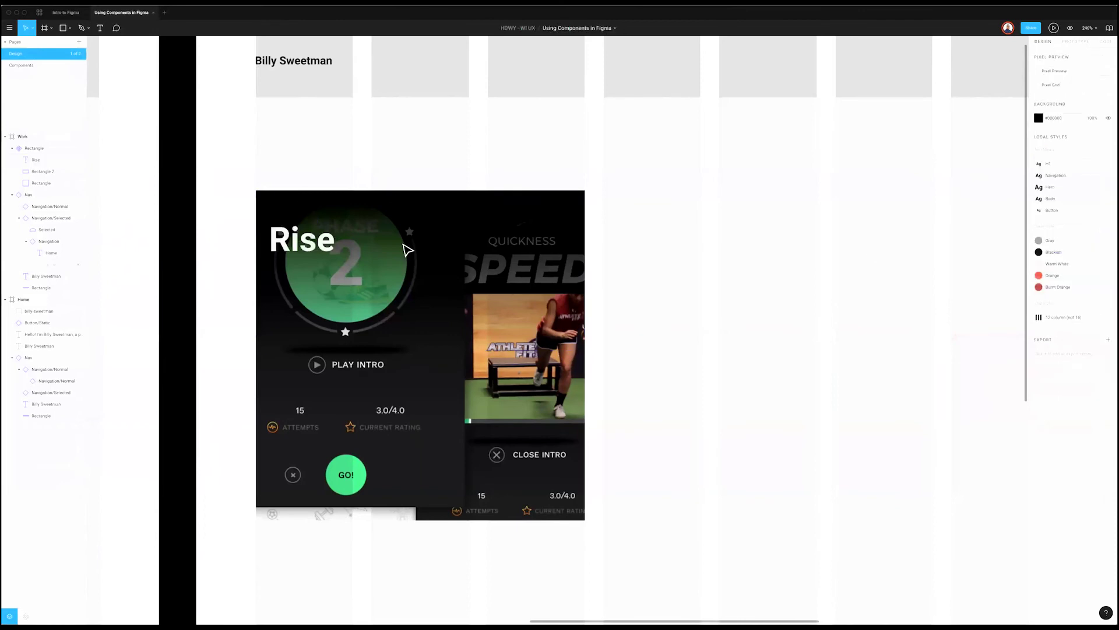
Step: Left-align the title and extend it to read 'Rise Mobile App'
{"action": "left_click", "coordinate": [302, 239]}
{"action": "left_click", "coordinate": [1038, 286]}
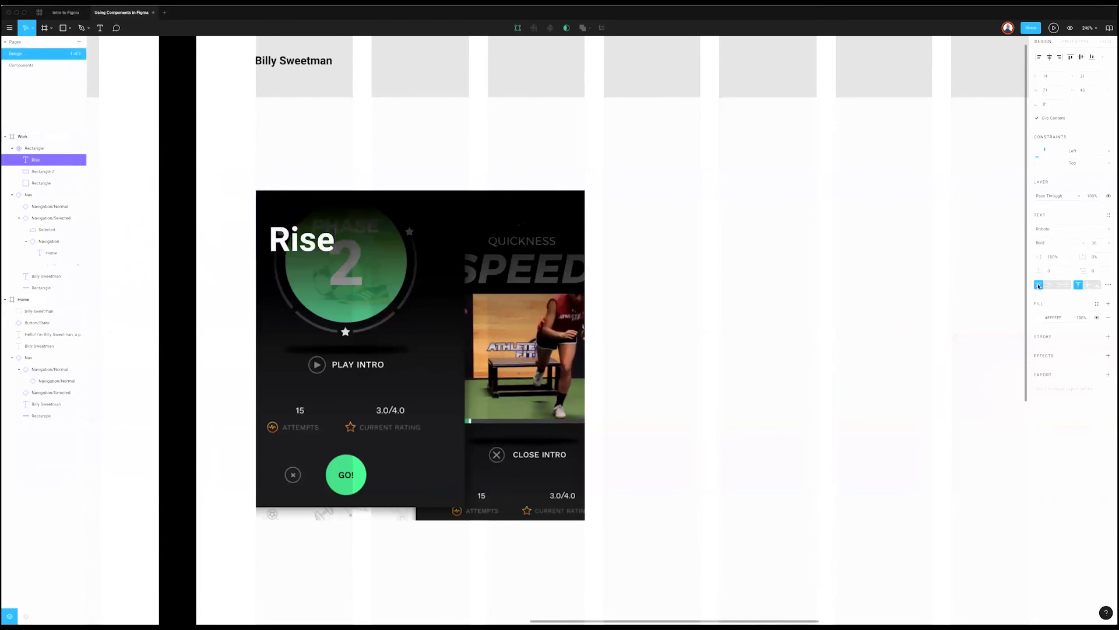
{"action": "key", "text": "Return"}
{"action": "type", "text": "Mobile App"}
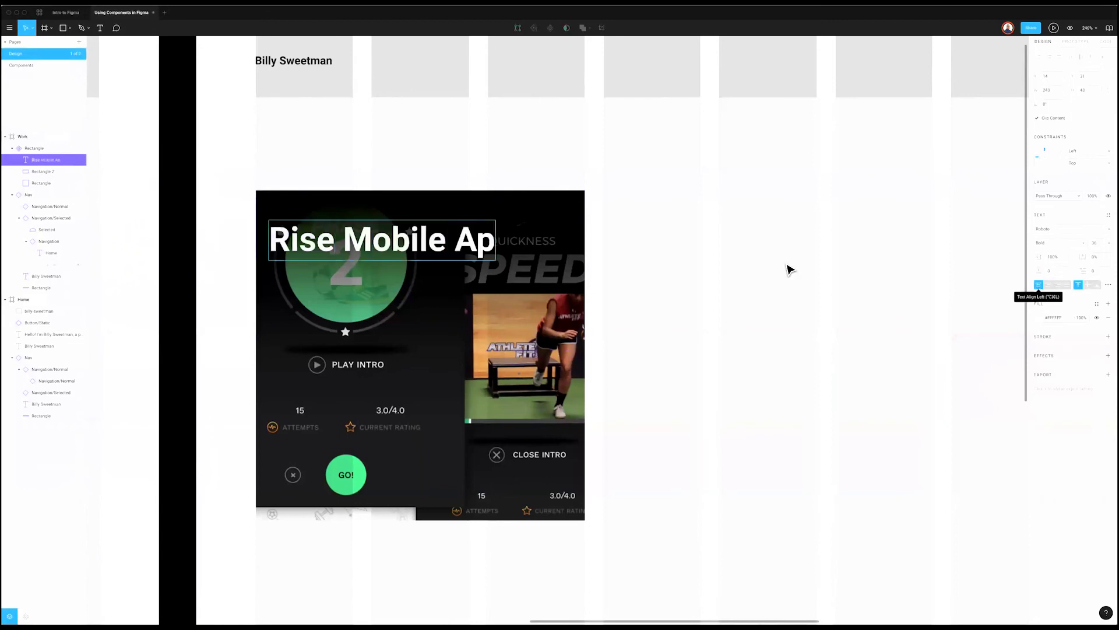
{"action": "key", "text": "Escape"}
Step: Nudge the title slightly right and set its font size to 20
{"action": "scroll", "coordinate": [418, 256], "scroll_direction": "right", "scroll_amount": 1}
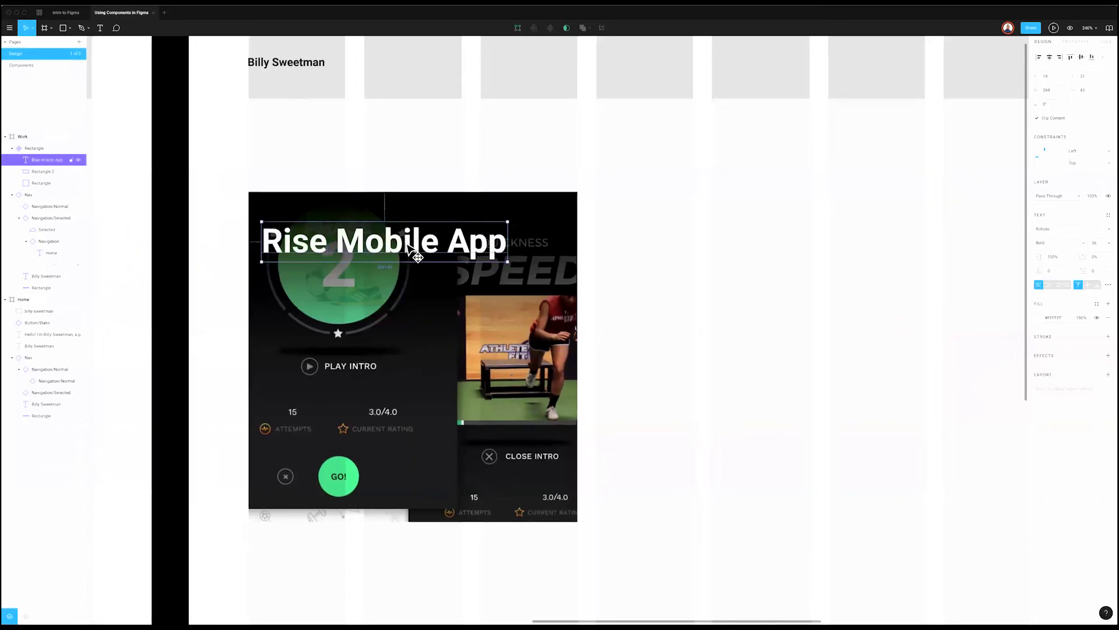
{"action": "left_click_drag", "start_coordinate": [418, 257], "coordinate": [433, 256]}
{"action": "left_click", "coordinate": [1102, 242]}
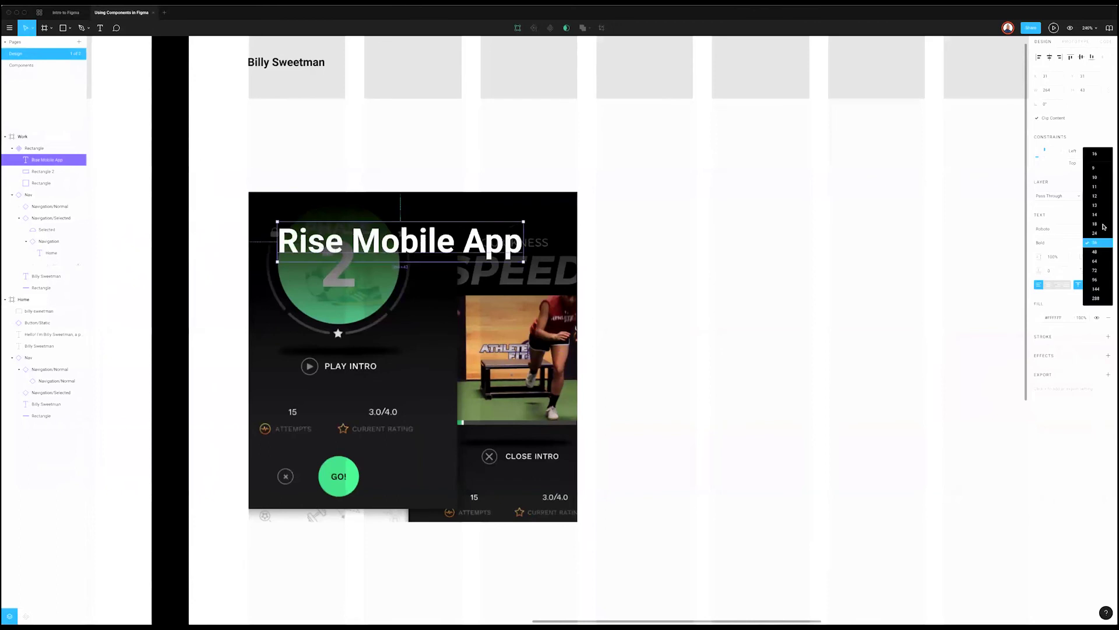
{"action": "left_click", "coordinate": [1101, 224]}
{"action": "type", "text": "20"}
{"action": "key", "text": "Return"}
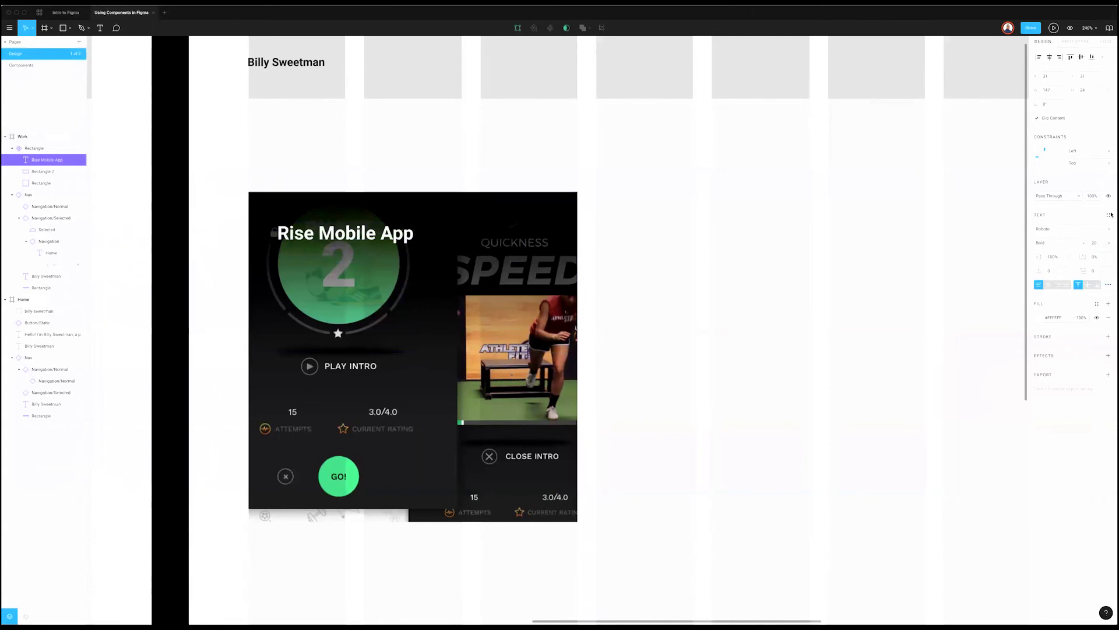
{"action": "left_click", "coordinate": [1110, 215]}
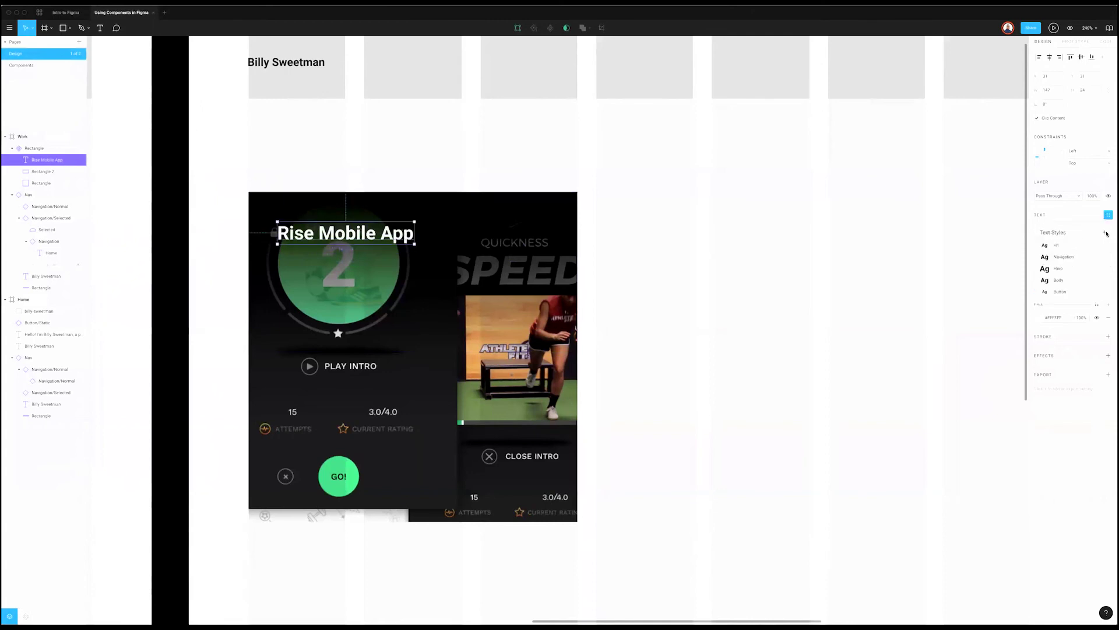
Step: Save the title formatting as a new 'Card Title' text style, then reselect the title in the card
{"action": "left_click", "coordinate": [1106, 233]}
{"action": "type", "text": "Card"}
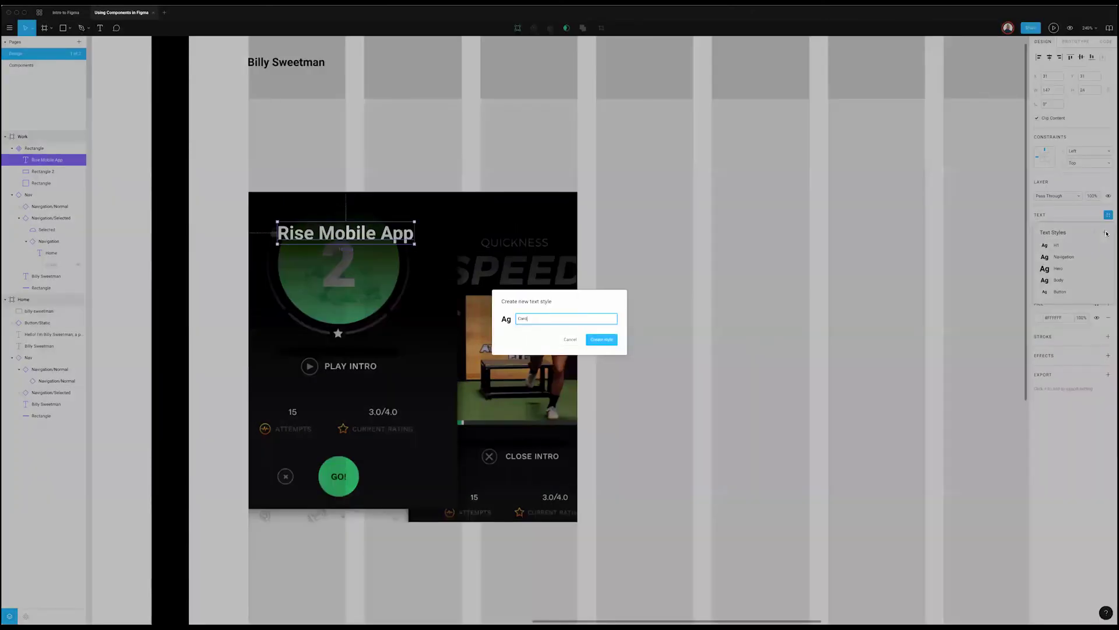
{"action": "type", "text": " Title"}
{"action": "key", "text": "Return"}
{"action": "left_click", "coordinate": [662, 235]}
{"action": "left_click", "coordinate": [324, 234]}
{"action": "double_click", "coordinate": [333, 239]}
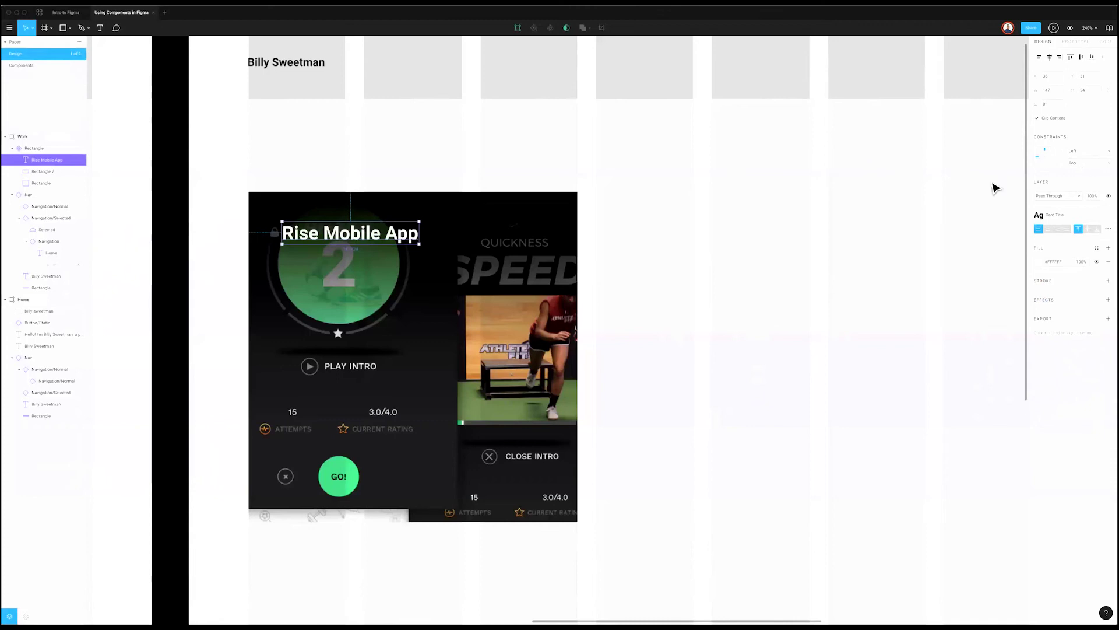
{"action": "left_click", "coordinate": [594, 265]}
Step: Add a '2018' year text in white #FFFFFF at size 14 just below the title
{"action": "left_click", "coordinate": [285, 261]}
{"action": "type", "text": "2018"}
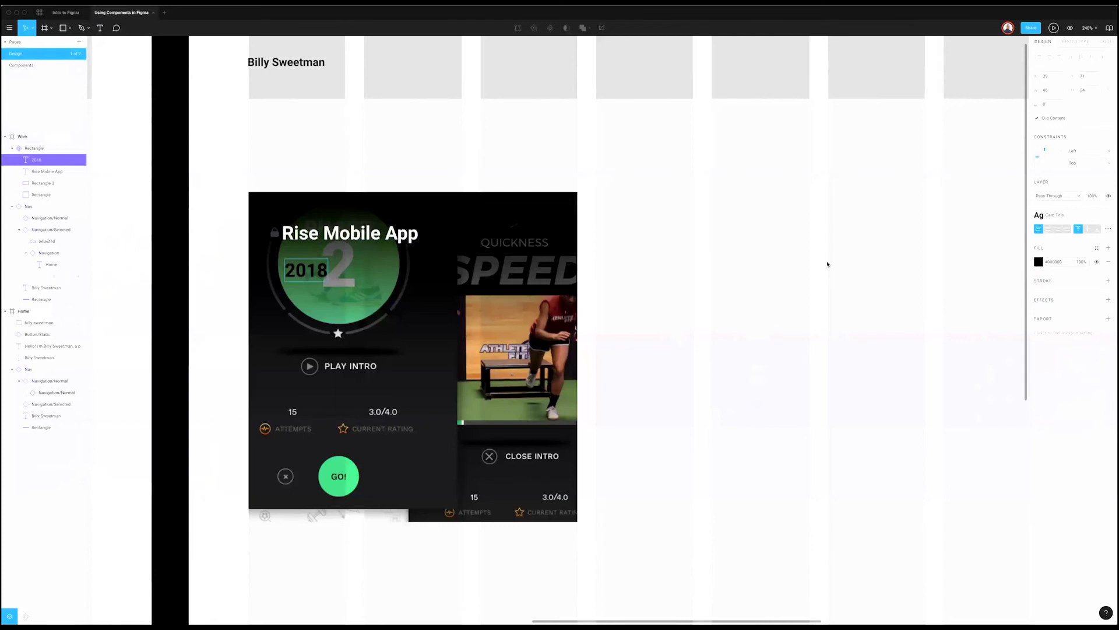
{"action": "key", "text": "Escape"}
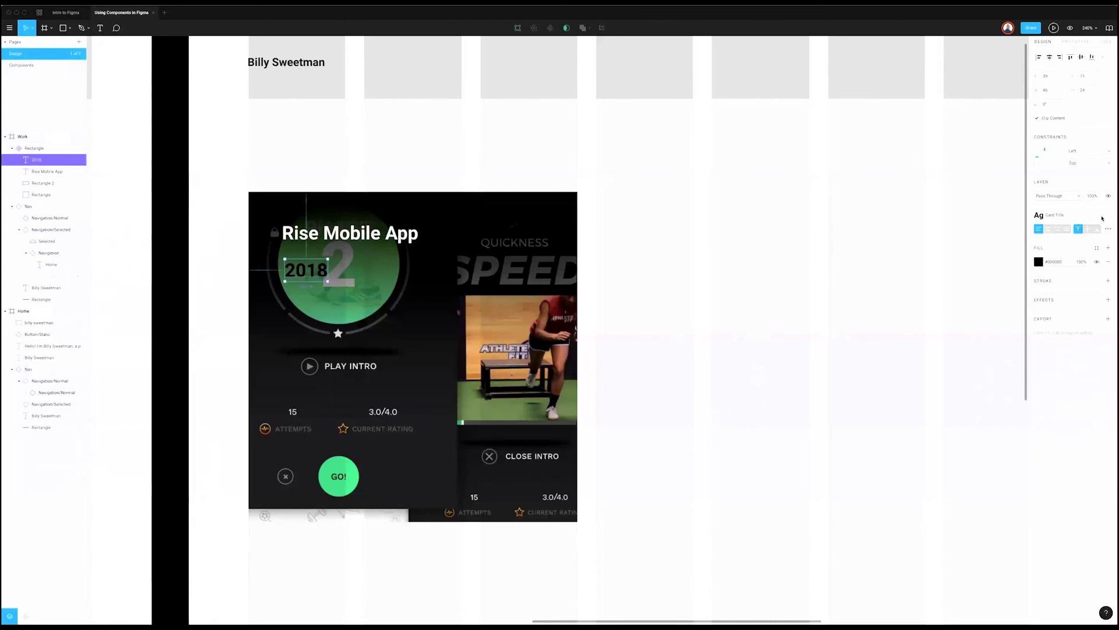
{"action": "left_click", "coordinate": [1107, 215]}
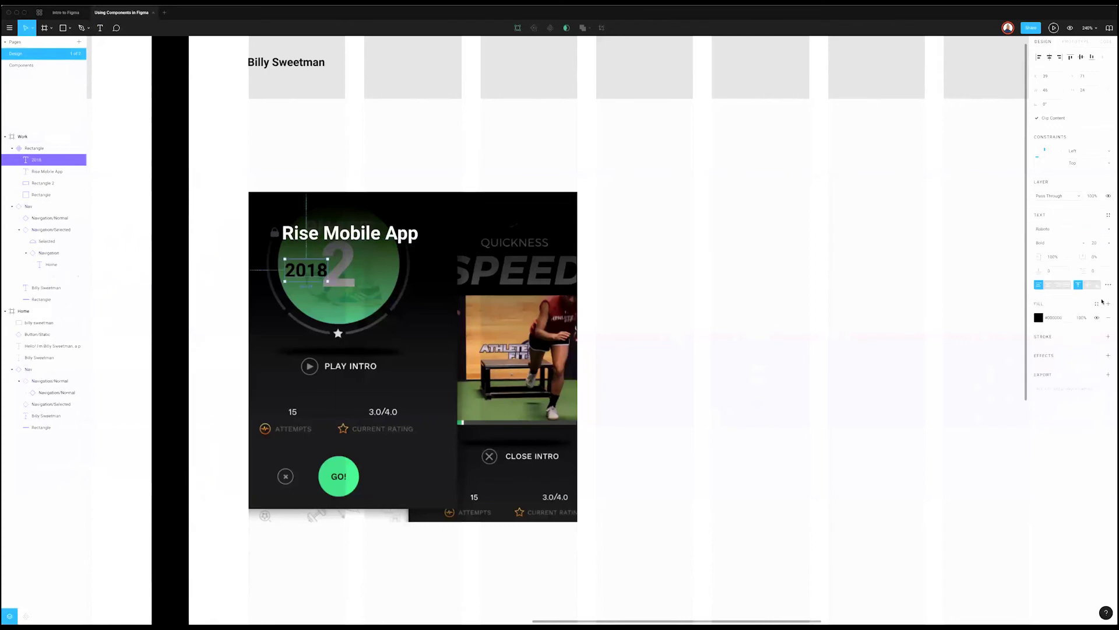
{"action": "left_click", "coordinate": [1108, 243]}
{"action": "left_click", "coordinate": [1097, 287]}
{"action": "left_click", "coordinate": [1038, 317]}
{"action": "type", "text": "FFFFFF"}
{"action": "key", "text": "Return"}
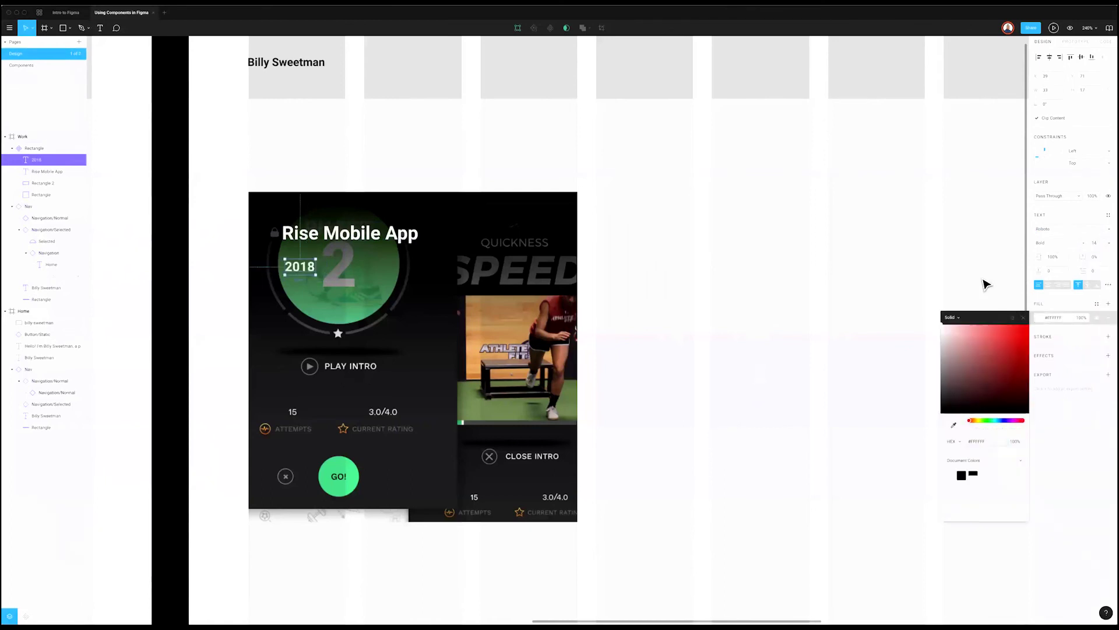
{"action": "left_click", "coordinate": [977, 263]}
{"action": "left_click", "coordinate": [302, 267]}
{"action": "left_click_drag", "start_coordinate": [301, 262], "coordinate": [301, 256]}
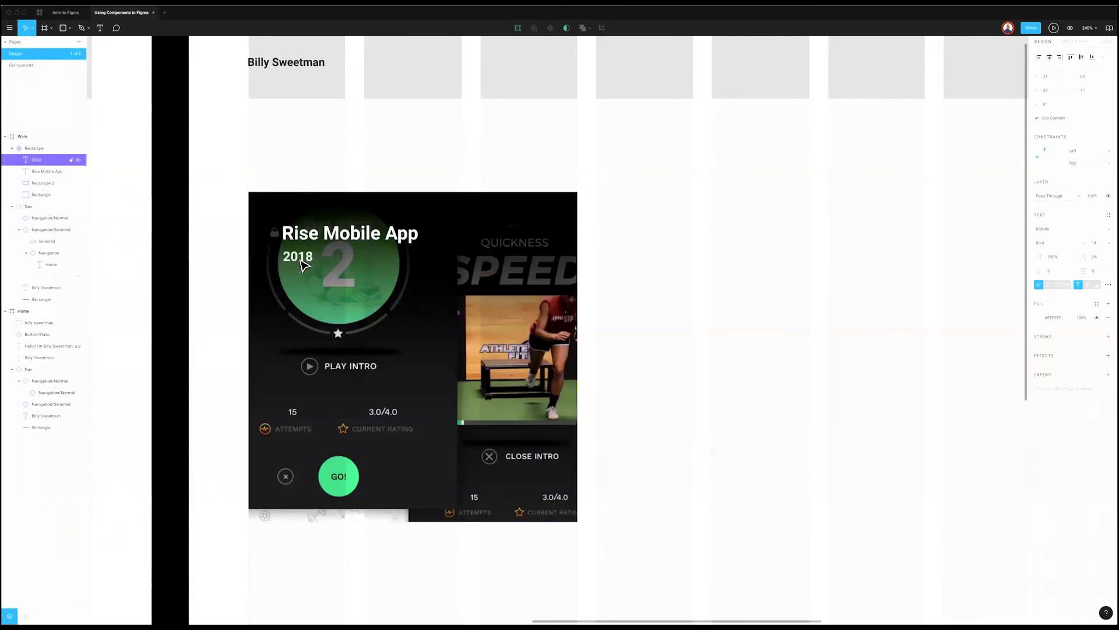
Step: Save the year formatting as a new 'Card/Year' text style
{"action": "left_click", "coordinate": [1109, 215]}
{"action": "left_click", "coordinate": [1105, 233]}
{"action": "type", "text": "Car"}
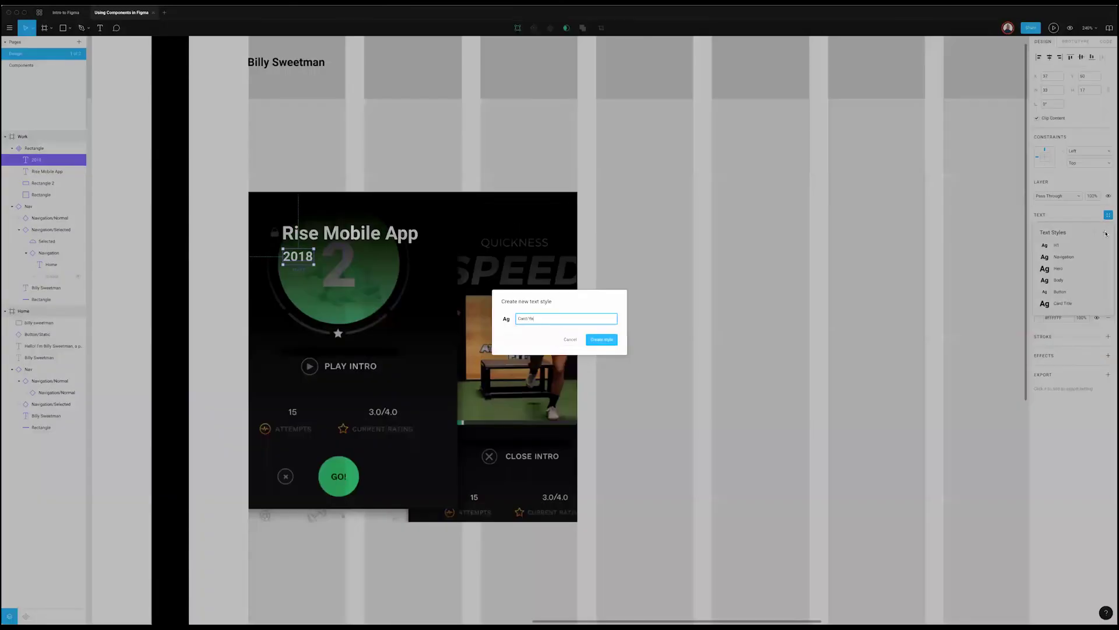
{"action": "type", "text": "d/Ye"}
{"action": "key", "text": "Escape"}
{"action": "key", "text": "Escape"}
Step: Rename the title's Card Title style to 'Card/Title'
{"action": "left_click", "coordinate": [350, 233]}
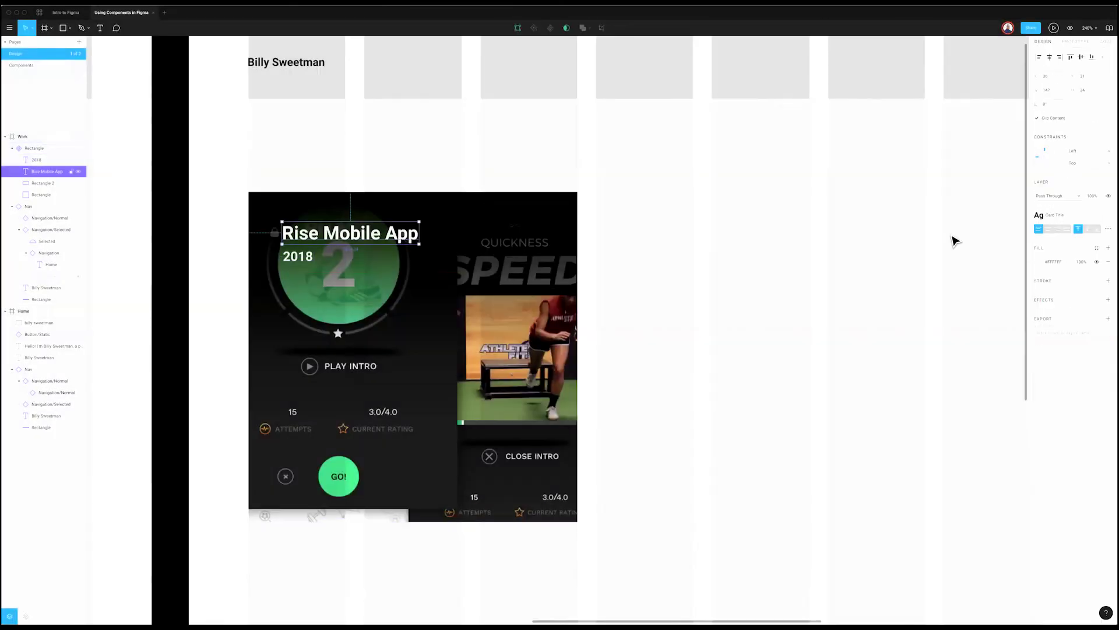
{"action": "left_click", "coordinate": [1091, 216]}
{"action": "left_click", "coordinate": [1105, 303]}
{"action": "left_click", "coordinate": [1047, 57]}
{"action": "key", "text": "Return"}
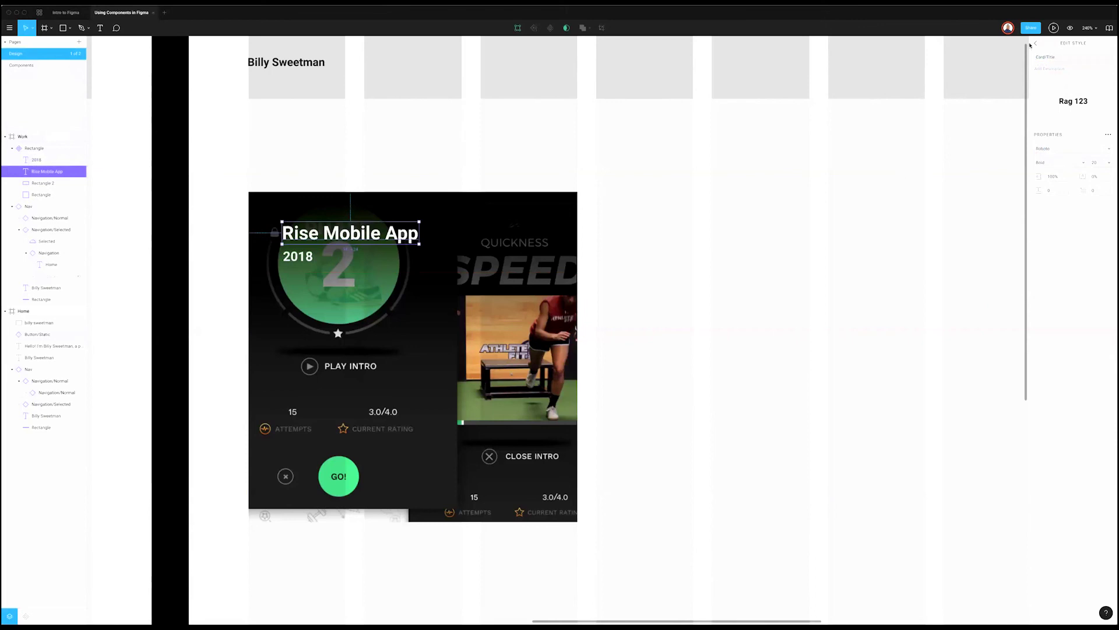
Step: Close the style editor and view the Rise Mobile App title's styles grouped under Card
{"action": "left_click", "coordinate": [1035, 44]}
{"action": "left_click", "coordinate": [324, 227]}
{"action": "double_click", "coordinate": [325, 228]}
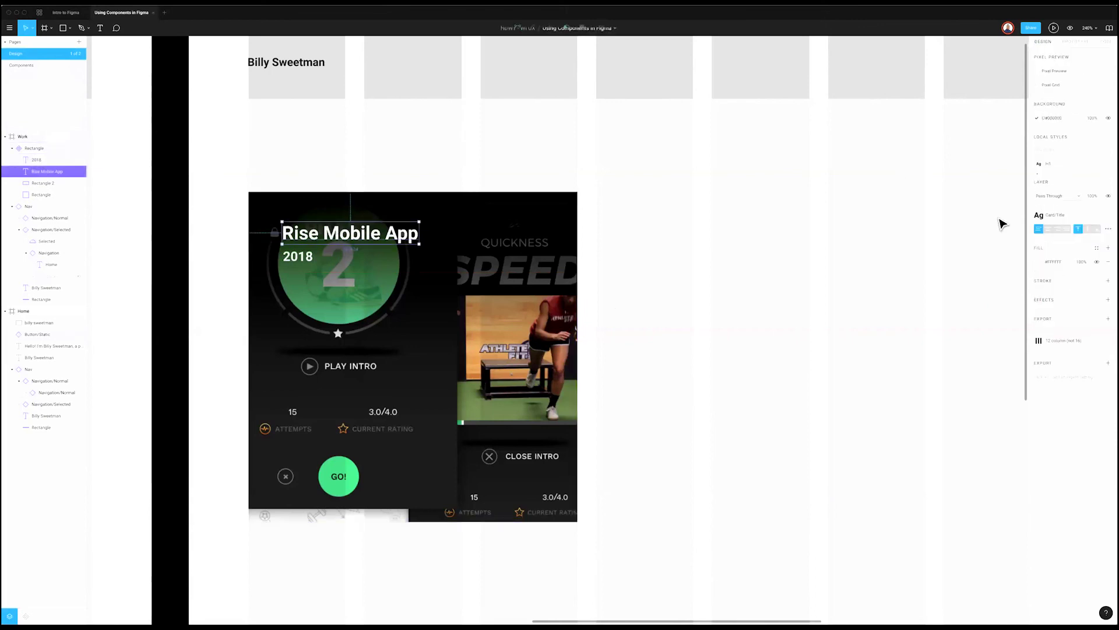
{"action": "left_click", "coordinate": [1076, 217]}
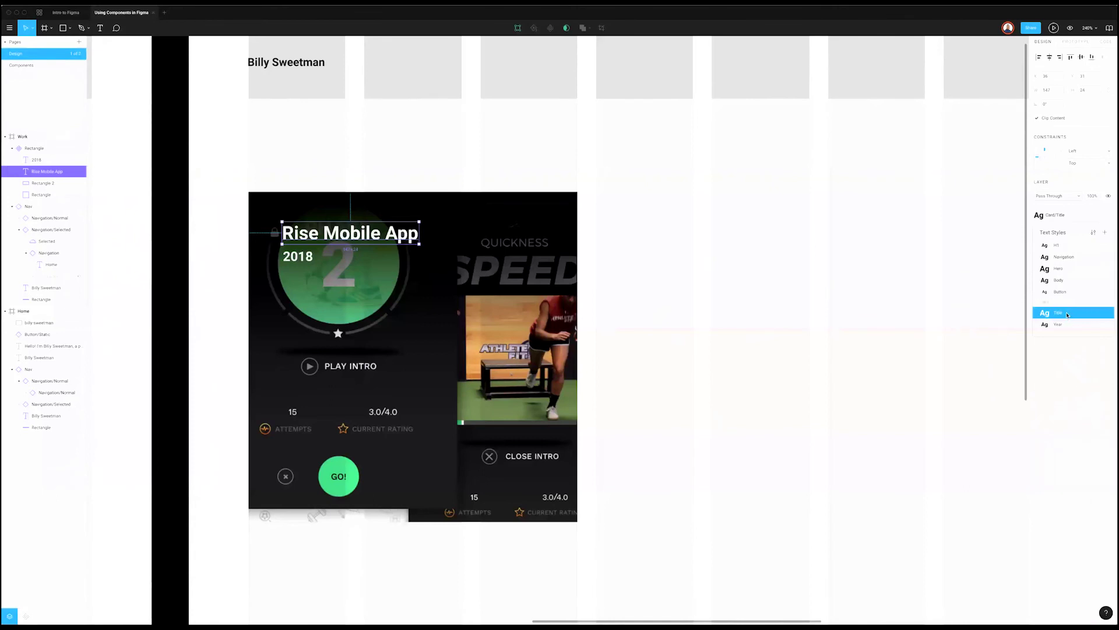
{"action": "scroll", "coordinate": [700, 371], "scroll_direction": "right", "scroll_amount": 1}
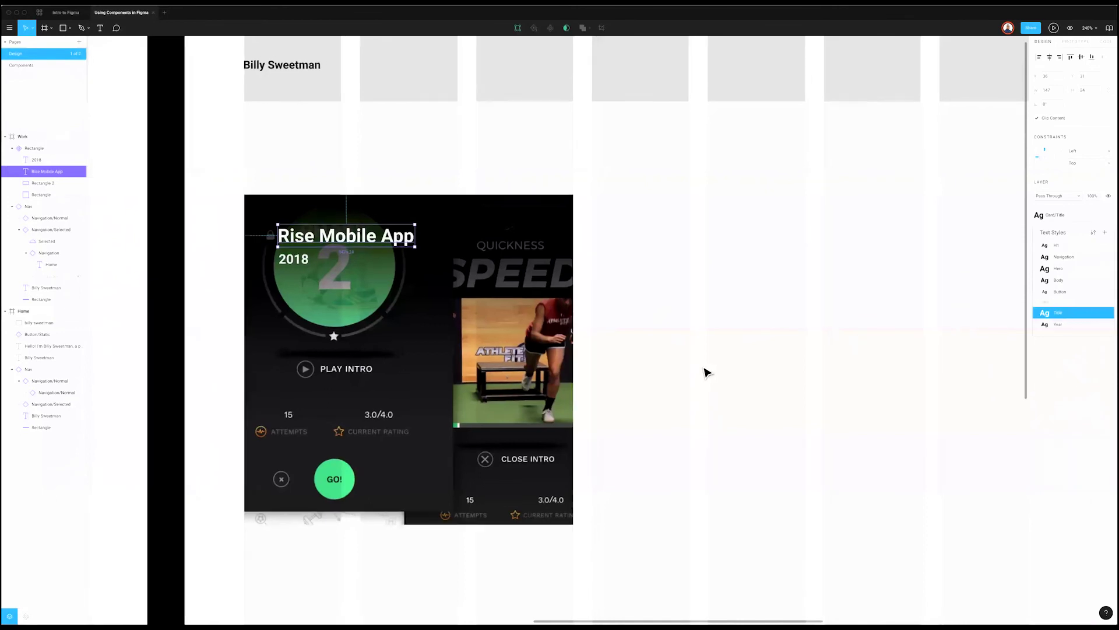
{"action": "left_click", "coordinate": [388, 231]}
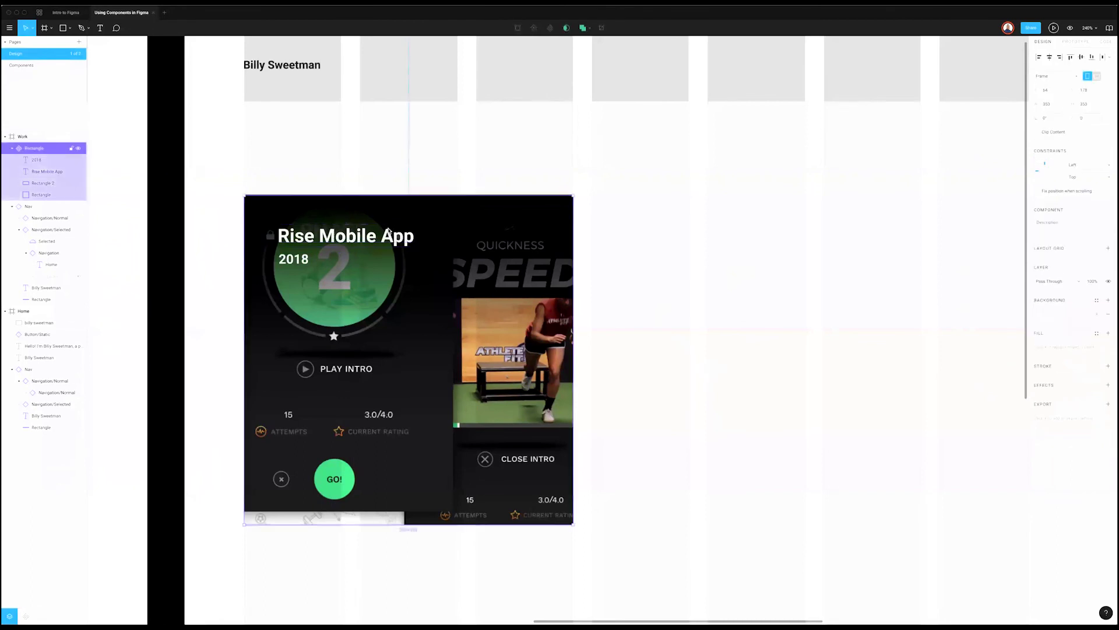
{"action": "left_click", "coordinate": [12, 148]}
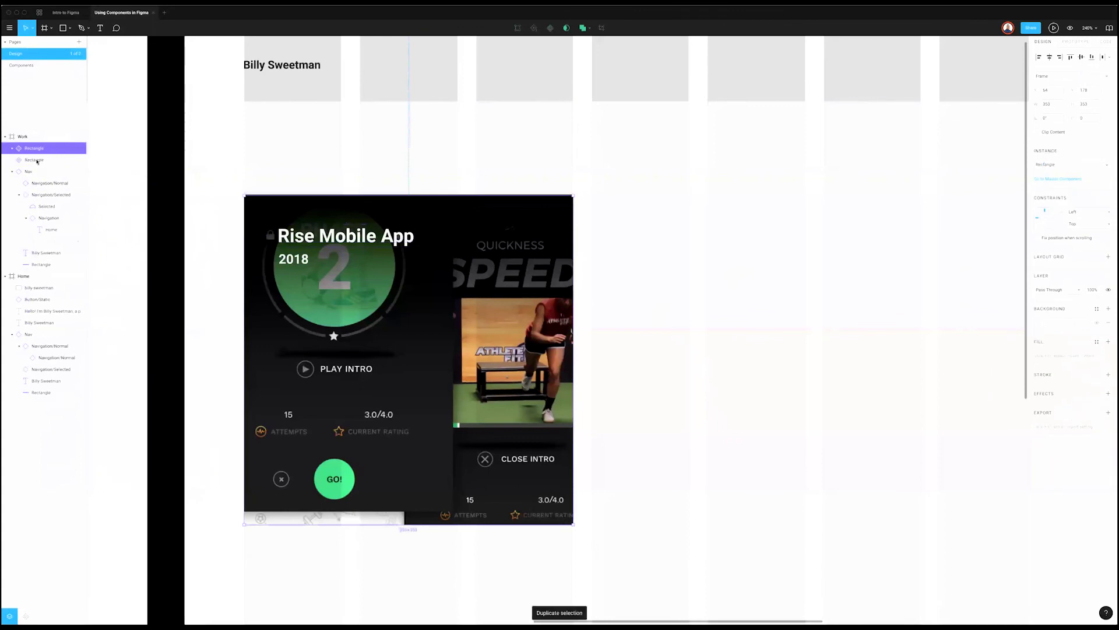
{"action": "key", "text": "super+d"}
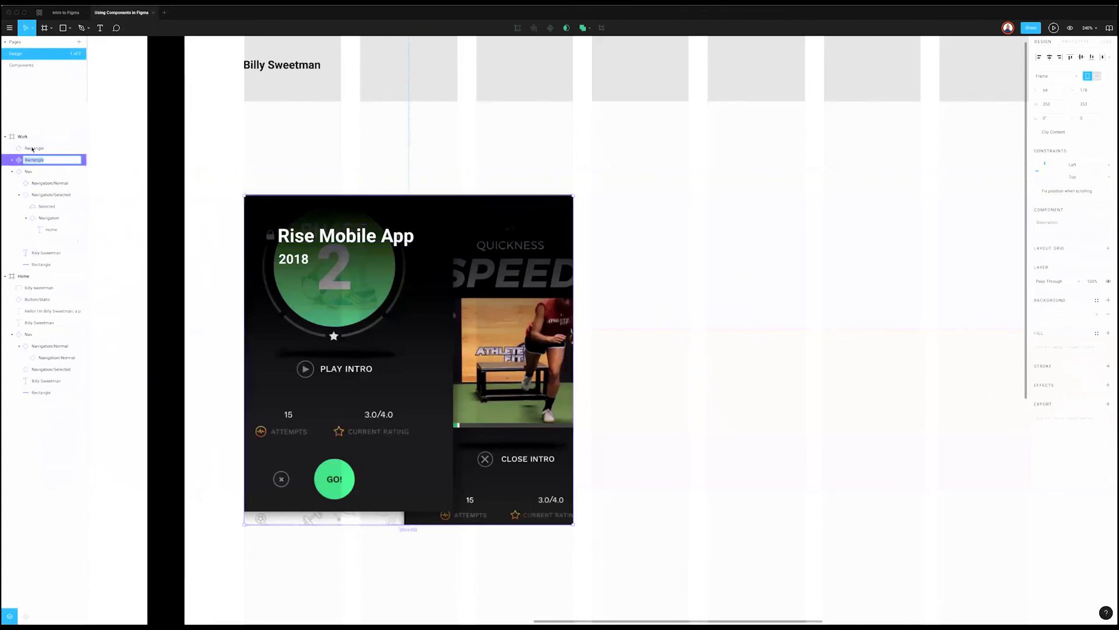
{"action": "key", "text": "Delete"}
Step: Rename the card component layer to 'Card'
{"action": "left_click", "coordinate": [33, 150]}
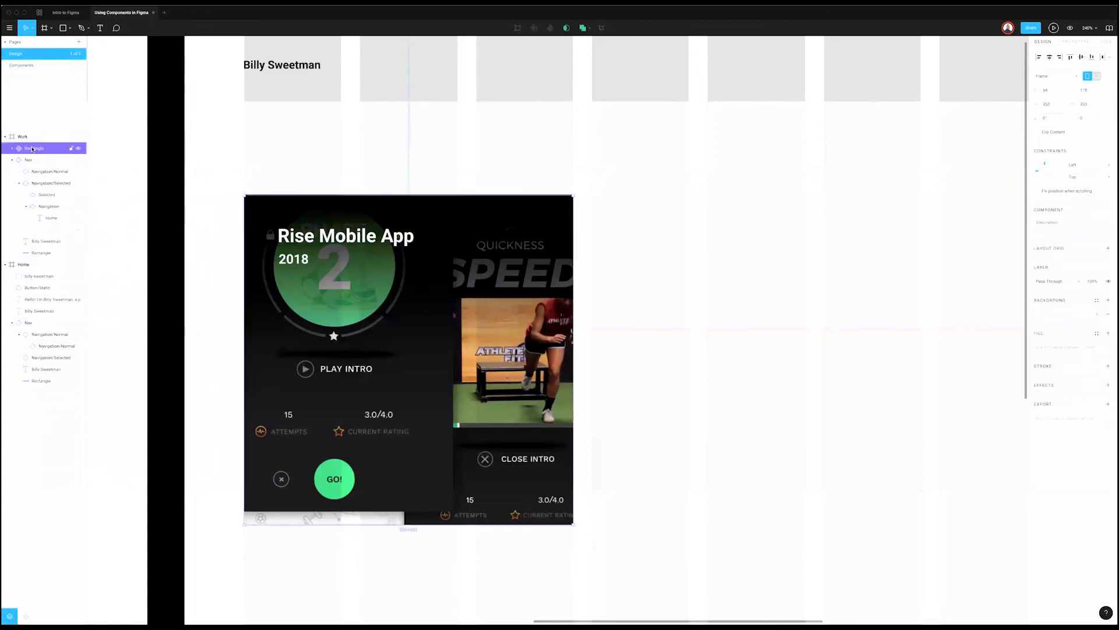
{"action": "double_click", "coordinate": [32, 149]}
{"action": "type", "text": "Card"}
{"action": "key", "text": "Return"}
Step: Place the Card main component below the CONTACT buttons on the Components page
{"action": "key", "text": "super+d"}
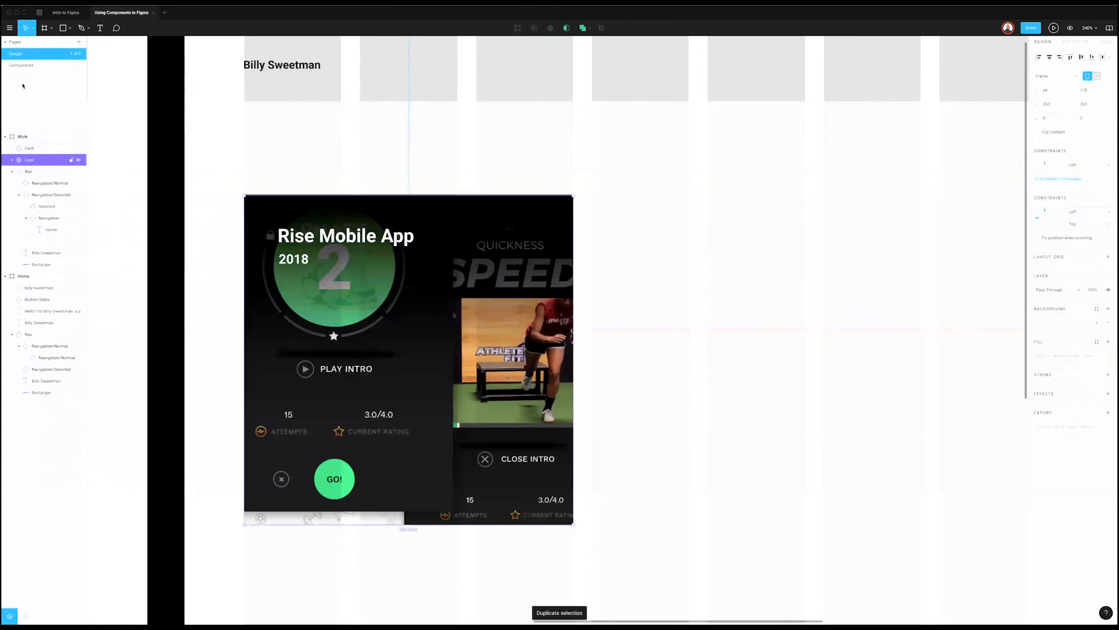
{"action": "left_click", "coordinate": [22, 65]}
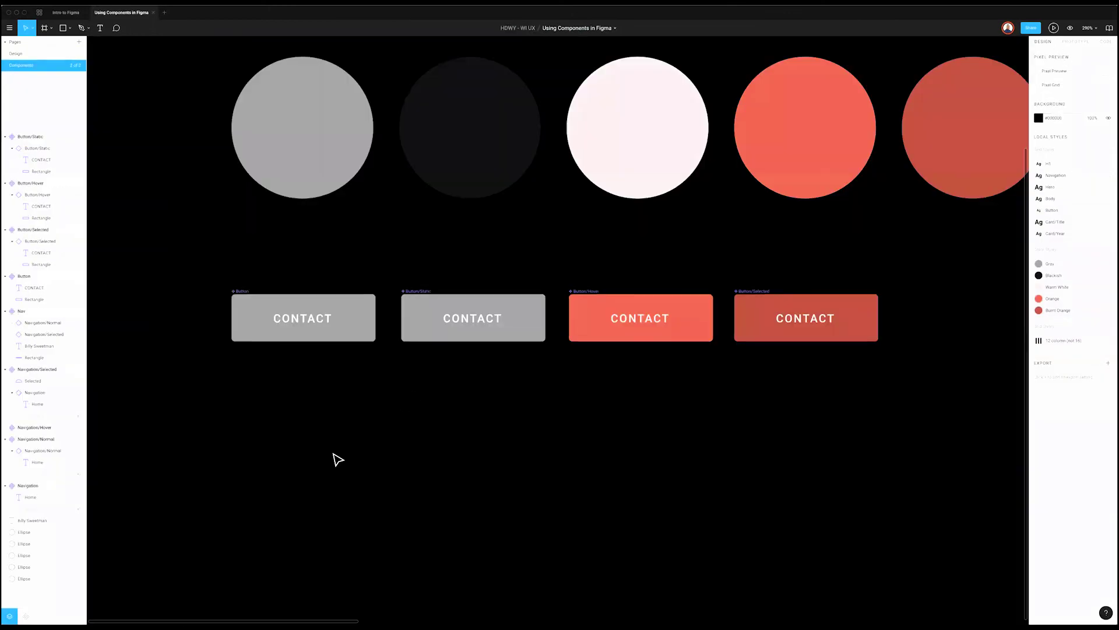
{"action": "scroll", "coordinate": [355, 445], "scroll_direction": "down", "scroll_amount": 5}
{"action": "scroll", "coordinate": [452, 395], "scroll_direction": "down", "scroll_amount": 10, "text": "ctrl"}
{"action": "key", "text": "super+v"}
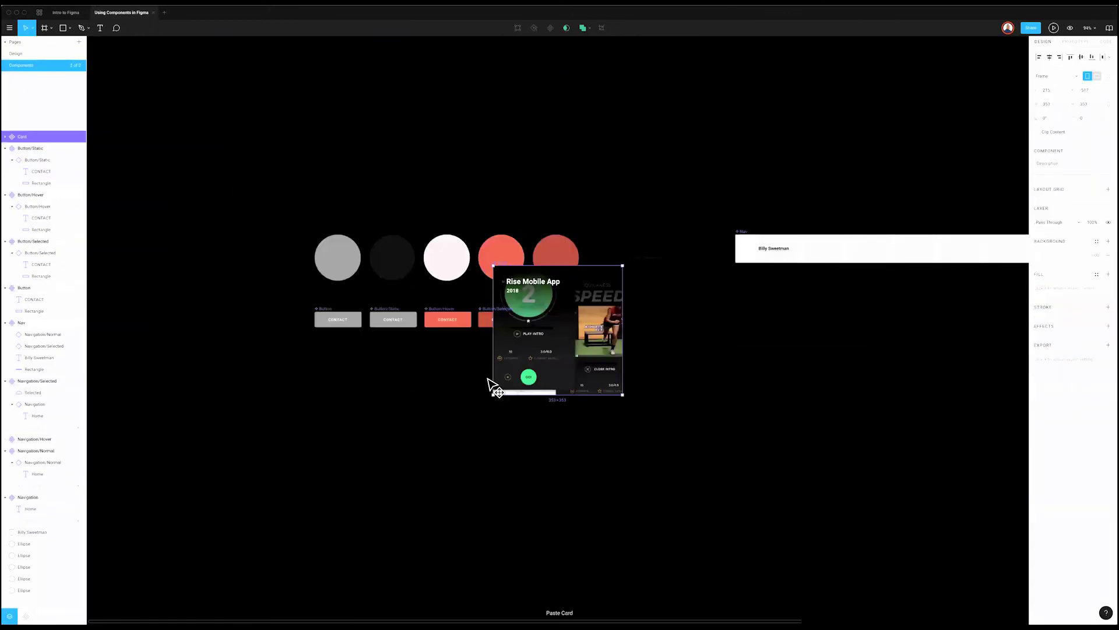
{"action": "left_click_drag", "start_coordinate": [489, 380], "coordinate": [382, 416]}
{"action": "left_click", "coordinate": [109, 133]}
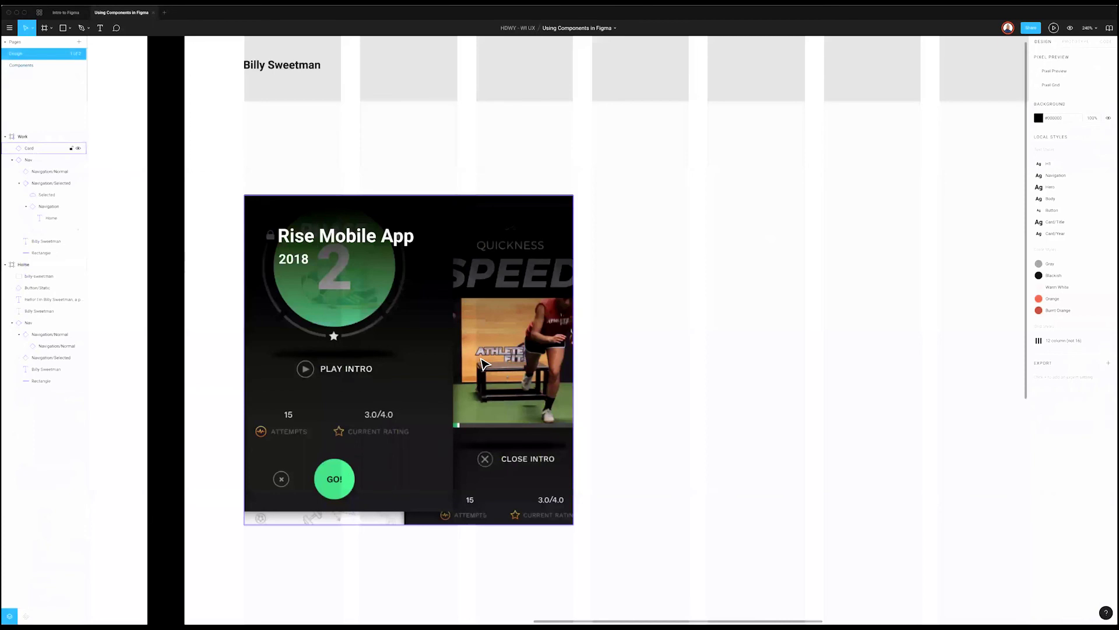
{"action": "left_click", "coordinate": [482, 361]}
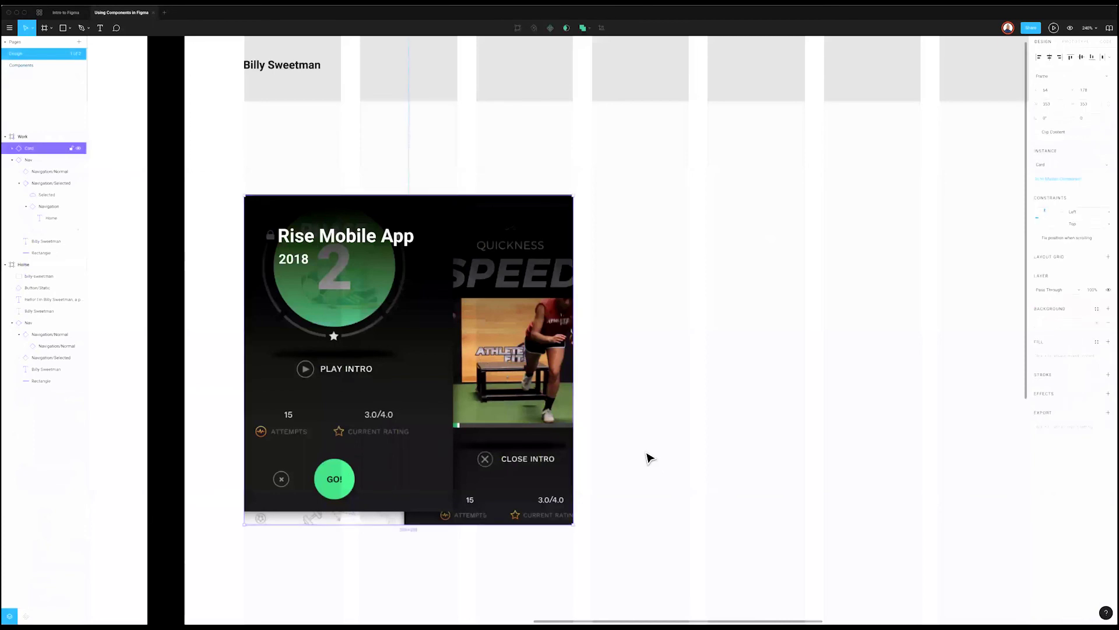
Step: Duplicate the Card instance into an evenly spaced row of four cards
{"action": "scroll", "coordinate": [639, 487], "scroll_direction": "down", "scroll_amount": 2}
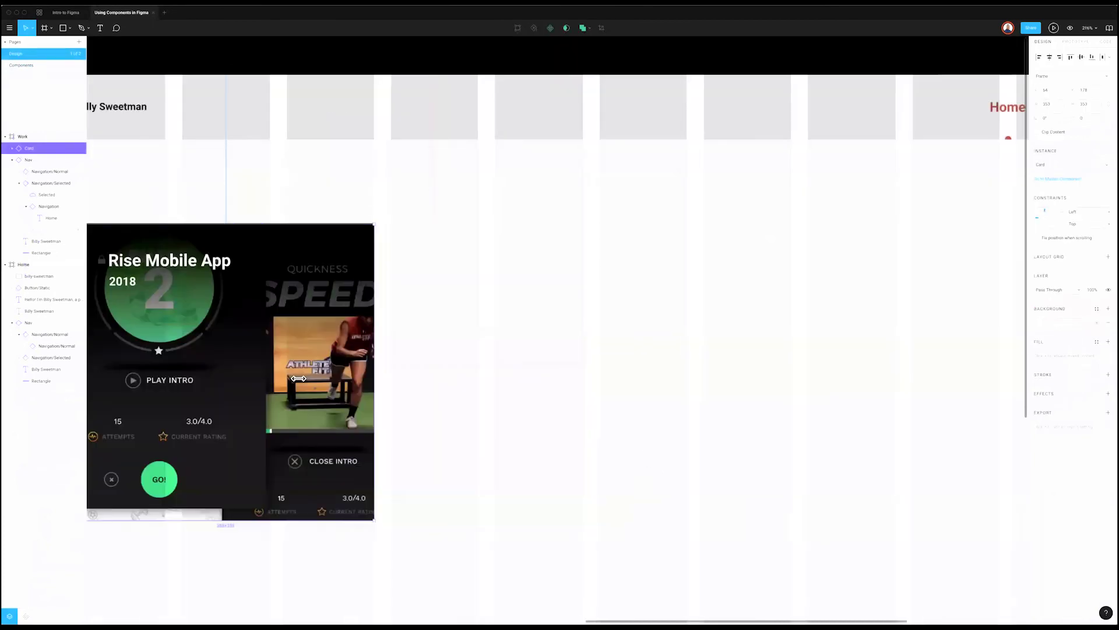
{"action": "key", "text": "ctrl+d"}
{"action": "left_click_drag", "start_coordinate": [565, 378], "coordinate": [536, 383]}
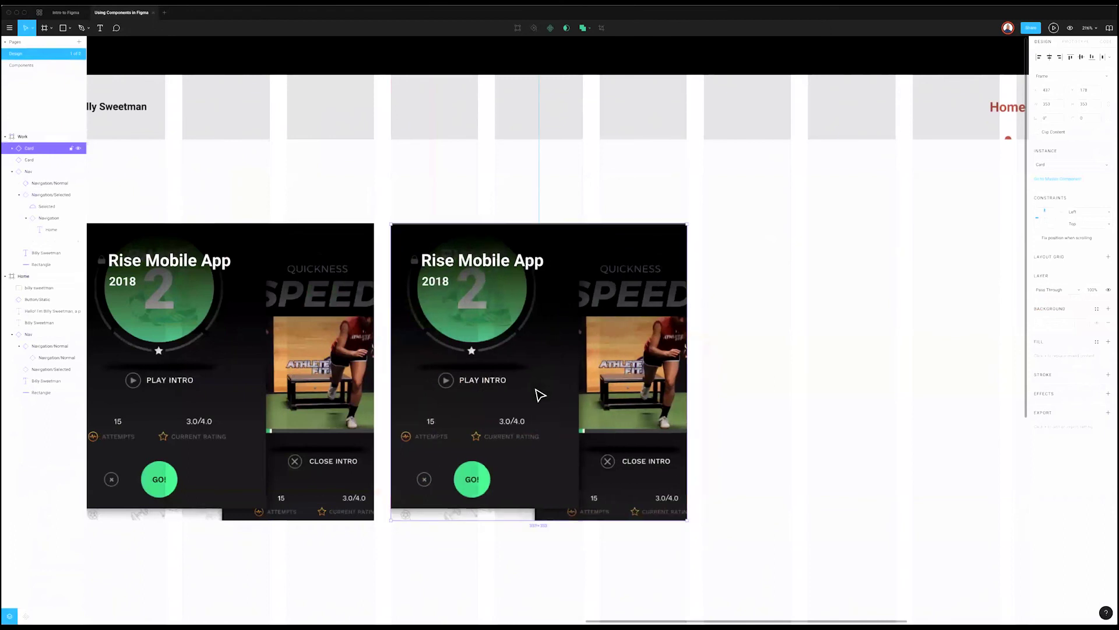
{"action": "key", "text": "ctrl+d"}
{"action": "scroll", "coordinate": [720, 383], "scroll_direction": "right", "scroll_amount": 1}
{"action": "scroll", "coordinate": [743, 445], "scroll_direction": "down", "scroll_amount": 5}
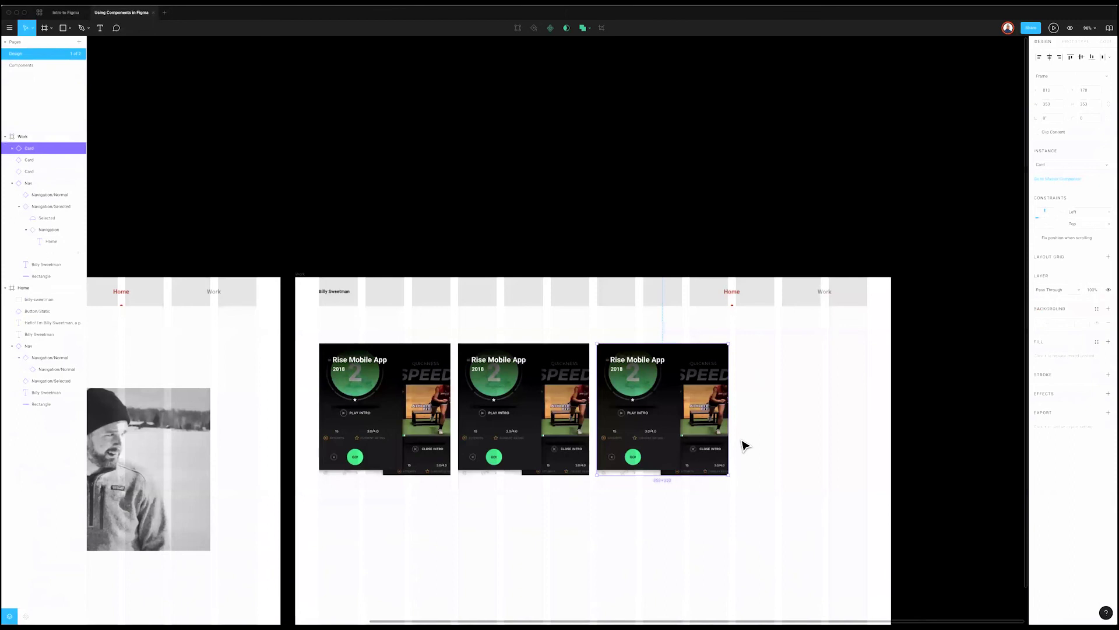
{"action": "key", "text": "ctrl+d"}
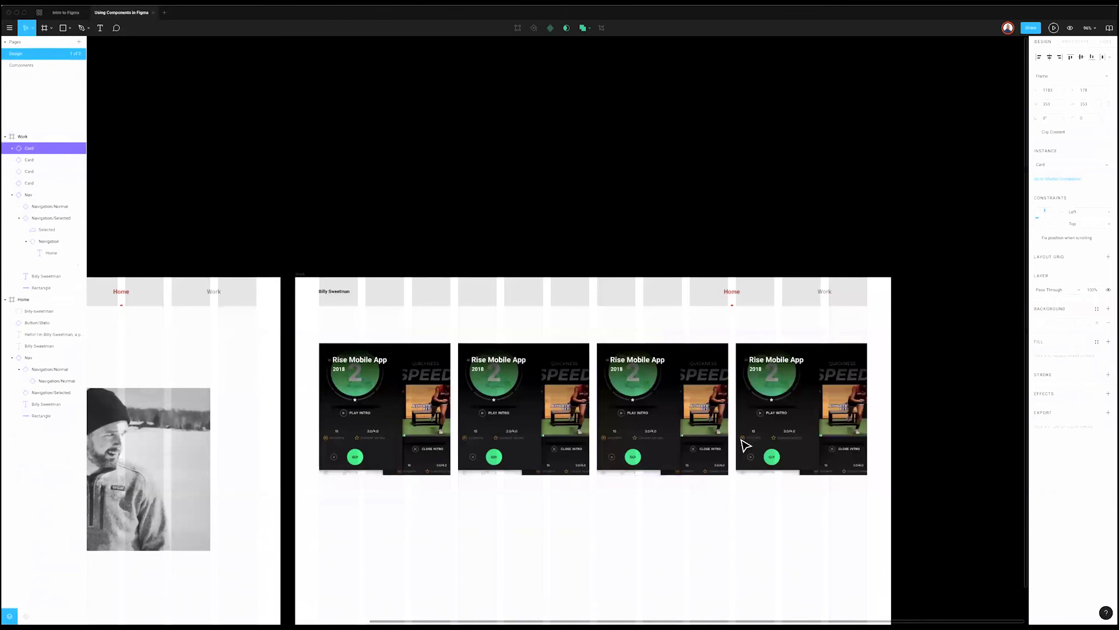
Step: Copy the row of four into second and third rows, and change the Work frame's content clipping
{"action": "scroll", "coordinate": [568, 323], "scroll_direction": "down", "scroll_amount": 3}
{"action": "left_click_drag", "start_coordinate": [829, 388], "coordinate": [327, 301]}
{"action": "key", "text": "ctrl+d"}
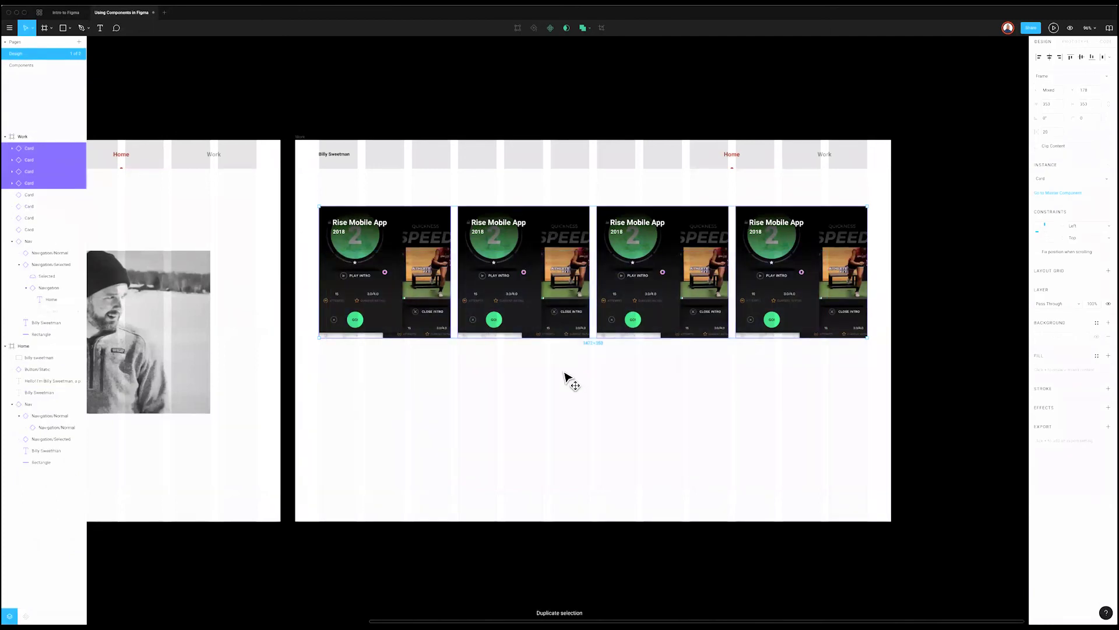
{"action": "left_click_drag", "start_coordinate": [568, 380], "coordinate": [562, 375]}
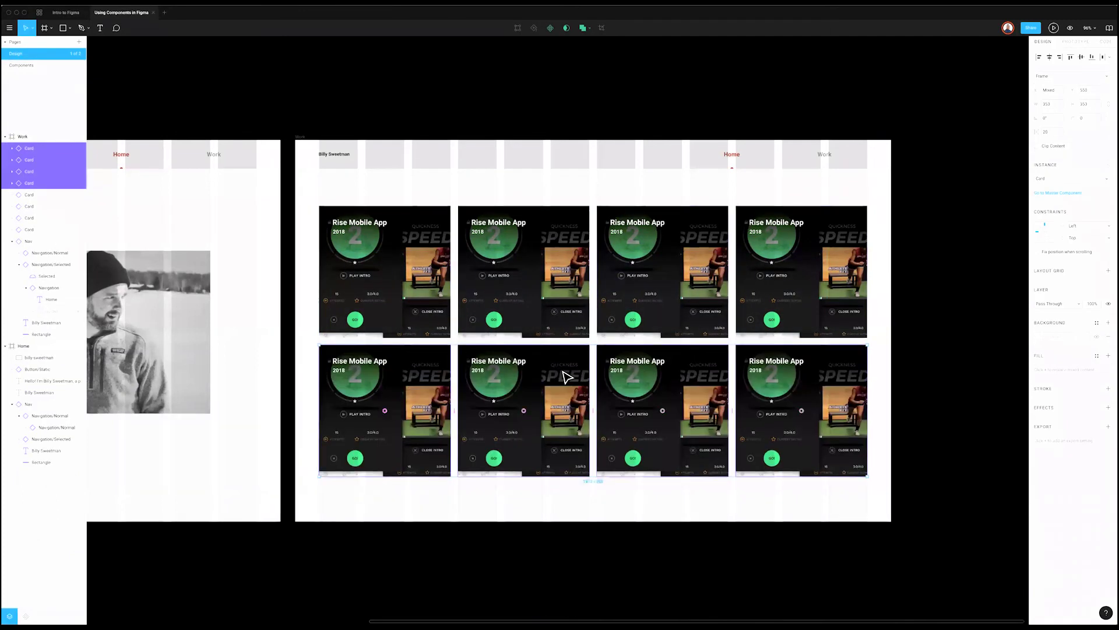
{"action": "scroll", "coordinate": [566, 376], "scroll_direction": "down", "scroll_amount": 1}
{"action": "key", "text": "ctrl+d"}
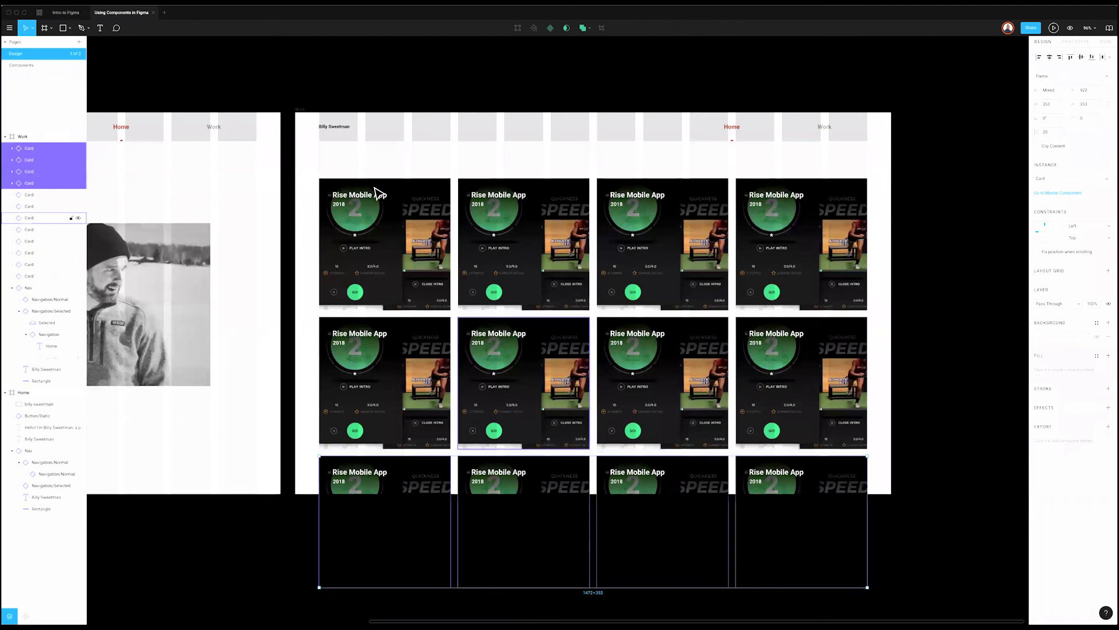
{"action": "key", "text": "Escape"}
{"action": "left_click", "coordinate": [301, 110]}
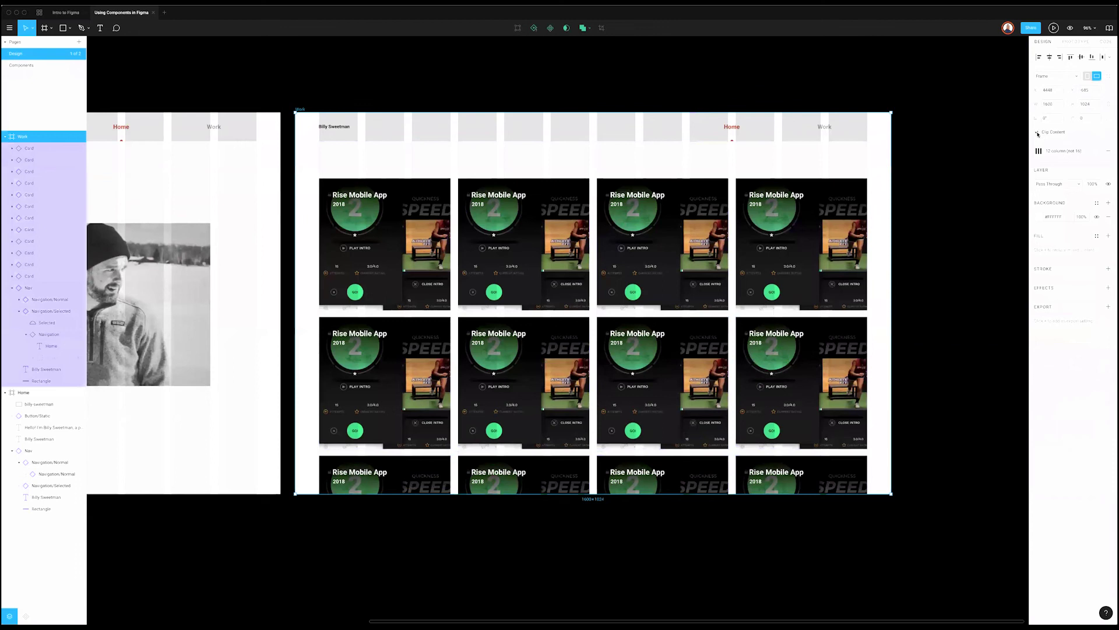
{"action": "left_click", "coordinate": [1038, 134]}
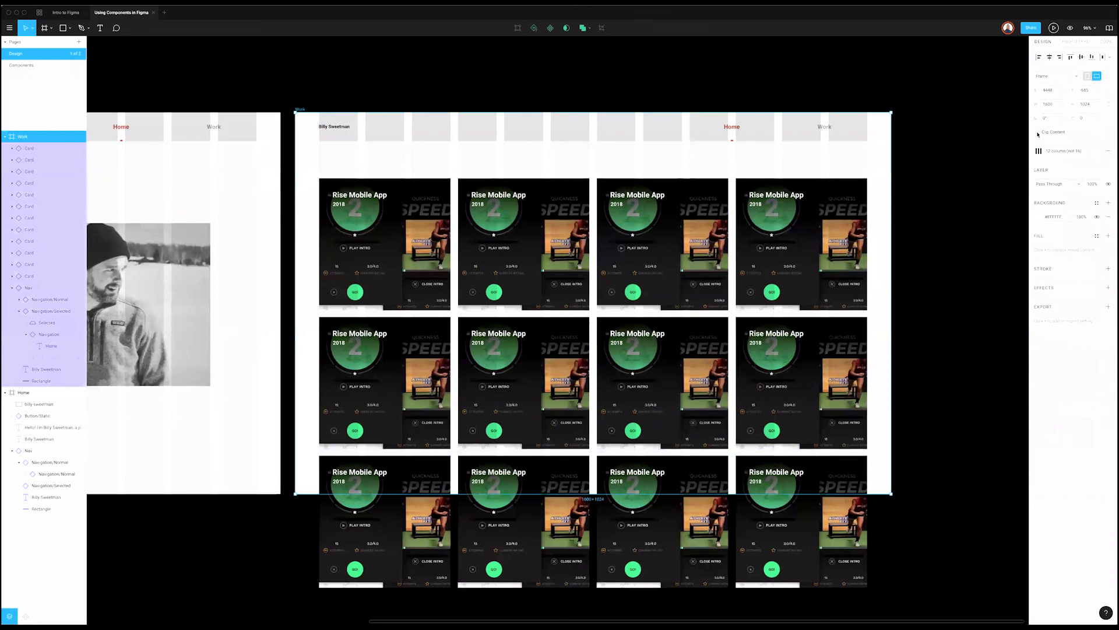
{"action": "key", "text": "Escape"}
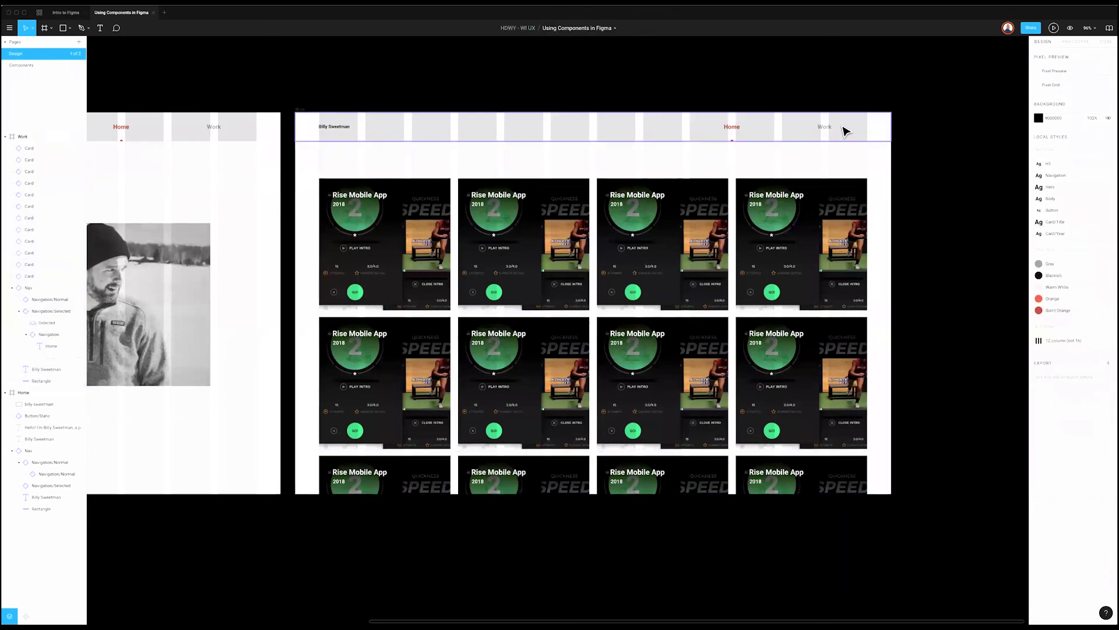
Step: Give the second card the pickup-game.png screenshot and the title 'Pickup Game'
{"action": "left_click", "coordinate": [494, 198]}
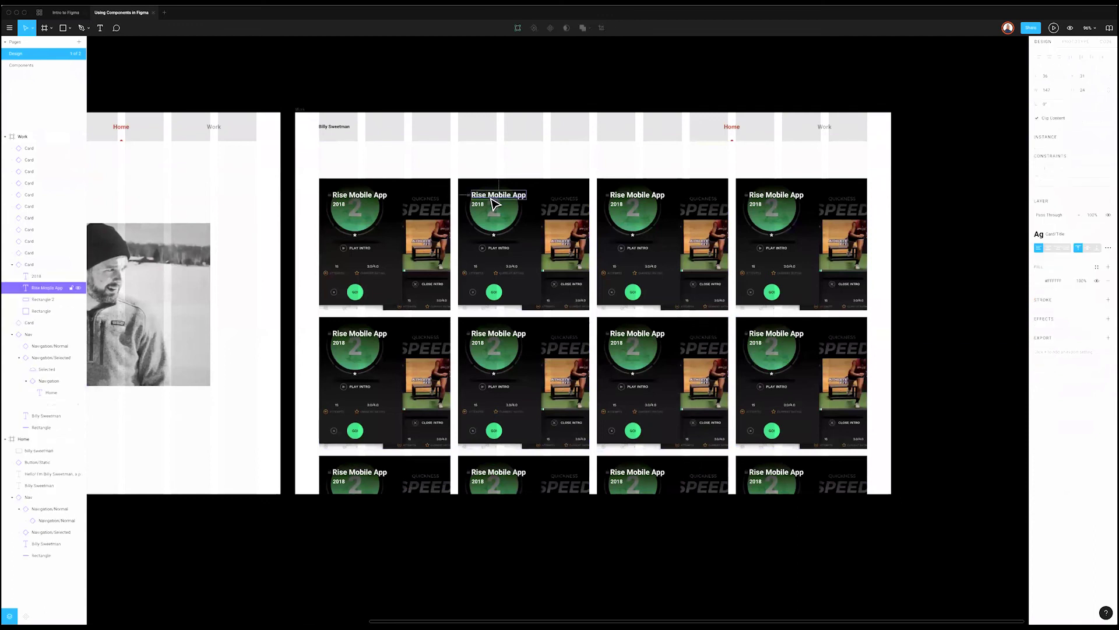
{"action": "left_click", "coordinate": [552, 247]}
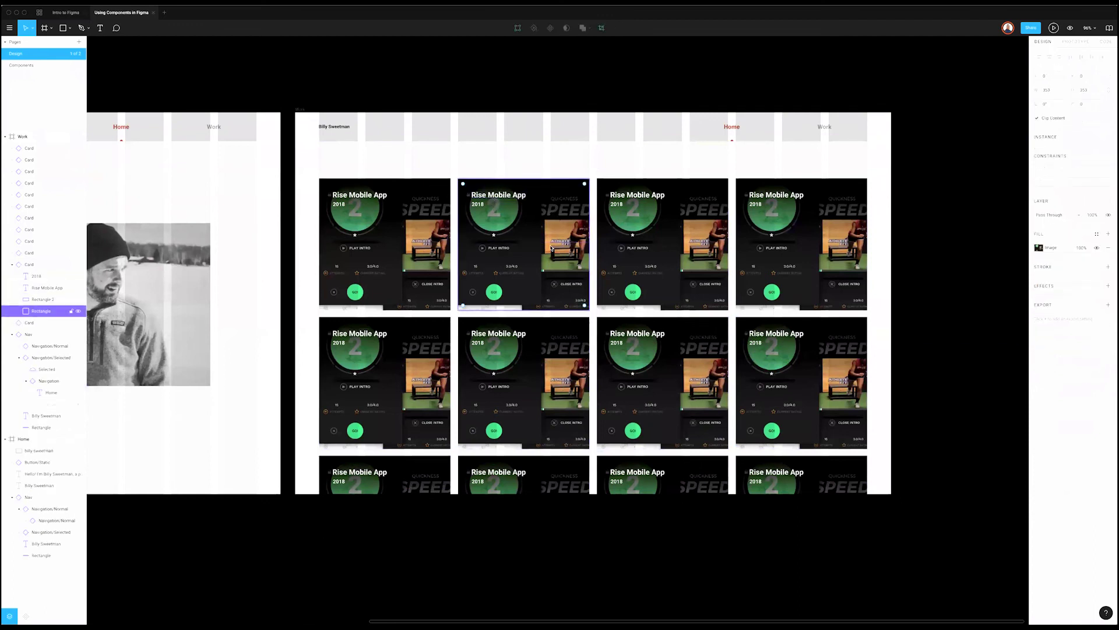
{"action": "left_click", "coordinate": [1039, 247]}
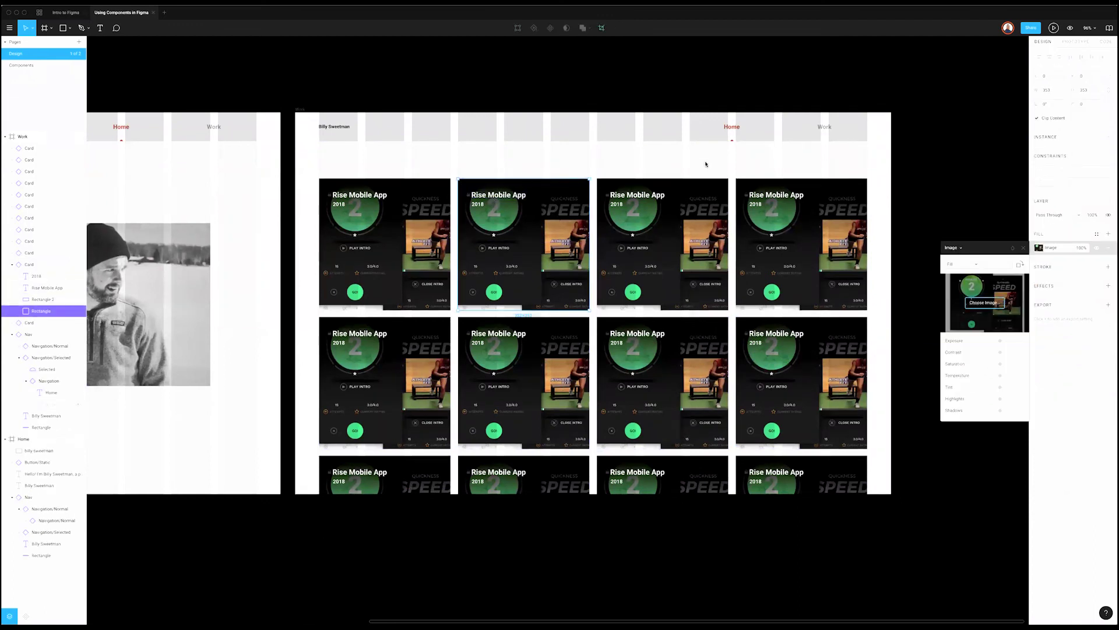
{"action": "left_click", "coordinate": [988, 300]}
{"action": "double_click", "coordinate": [500, 66]}
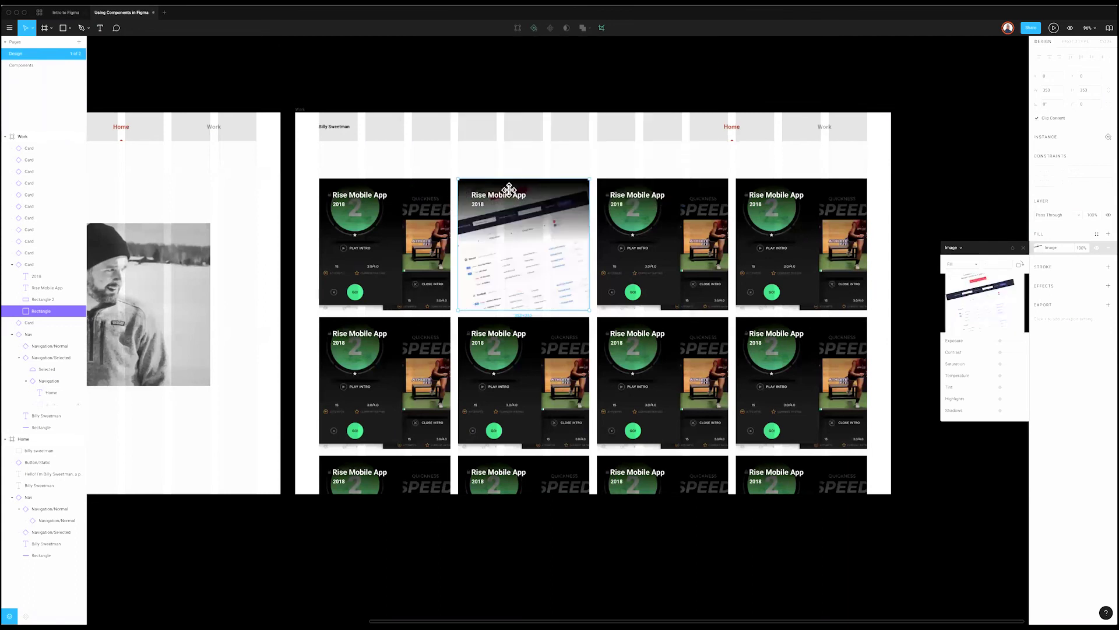
{"action": "left_click", "coordinate": [513, 200]}
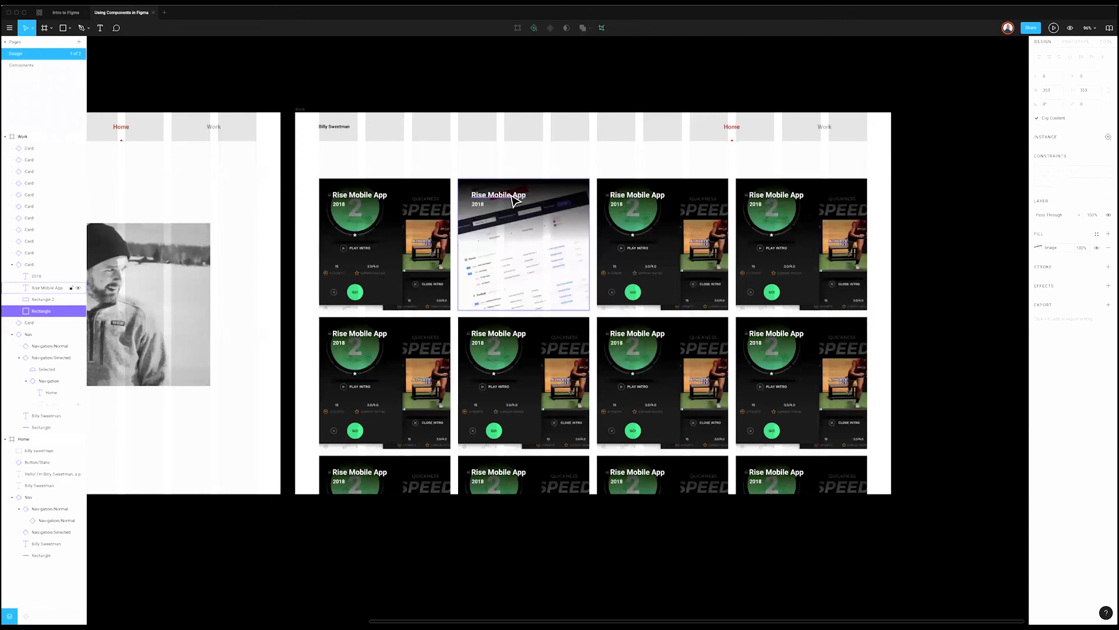
{"action": "double_click", "coordinate": [513, 200]}
{"action": "type", "text": "Pick"}
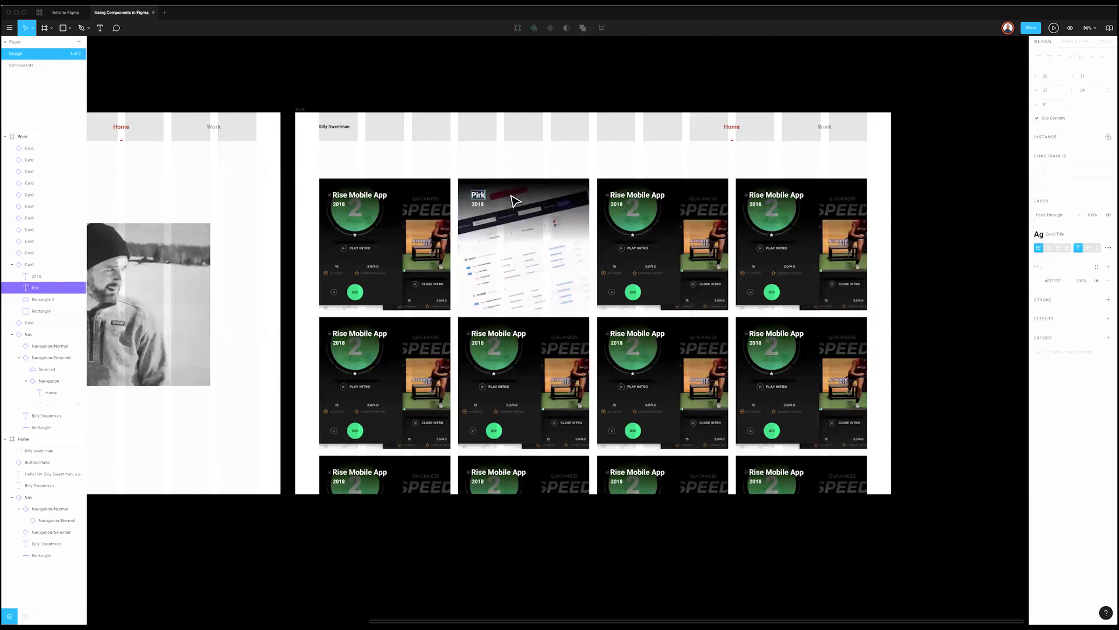
{"action": "type", "text": "up Game"}
{"action": "left_click", "coordinate": [688, 163]}
Step: Give the third card the meal data screenshot and title 'CGM App', then delete the extra cards
{"action": "left_click", "coordinate": [675, 248]}
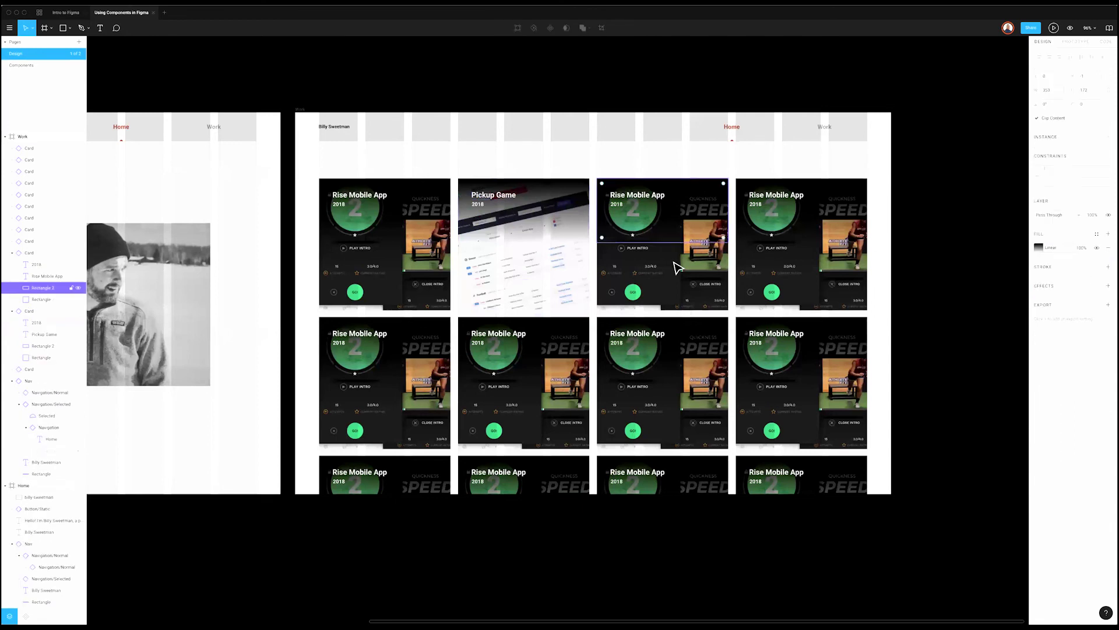
{"action": "key", "text": "Return"}
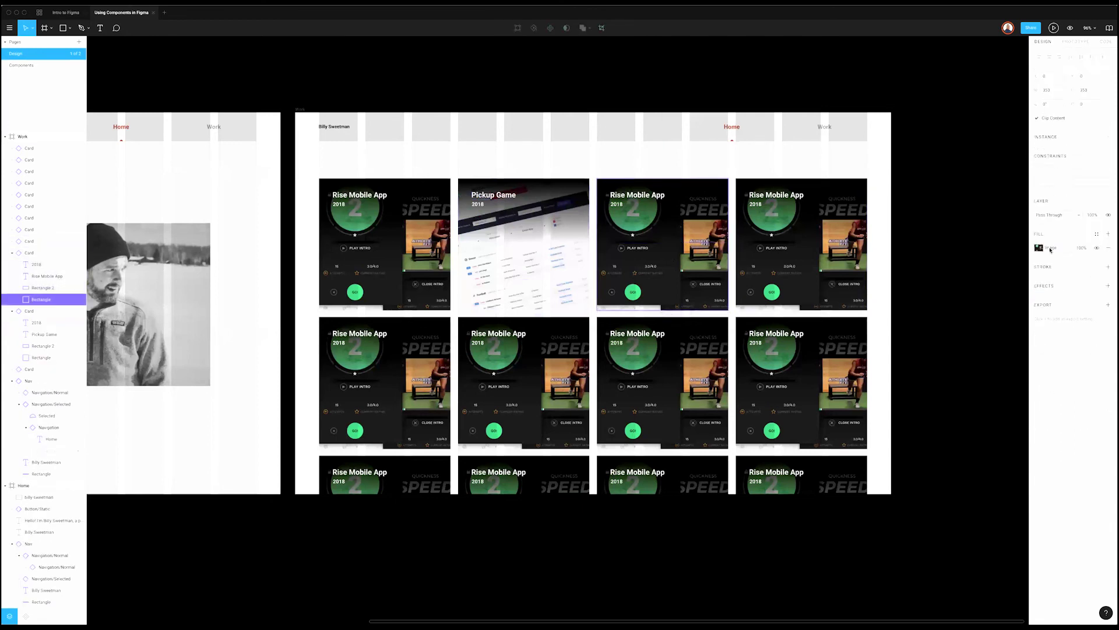
{"action": "left_click", "coordinate": [1039, 248]}
{"action": "left_click", "coordinate": [985, 302]}
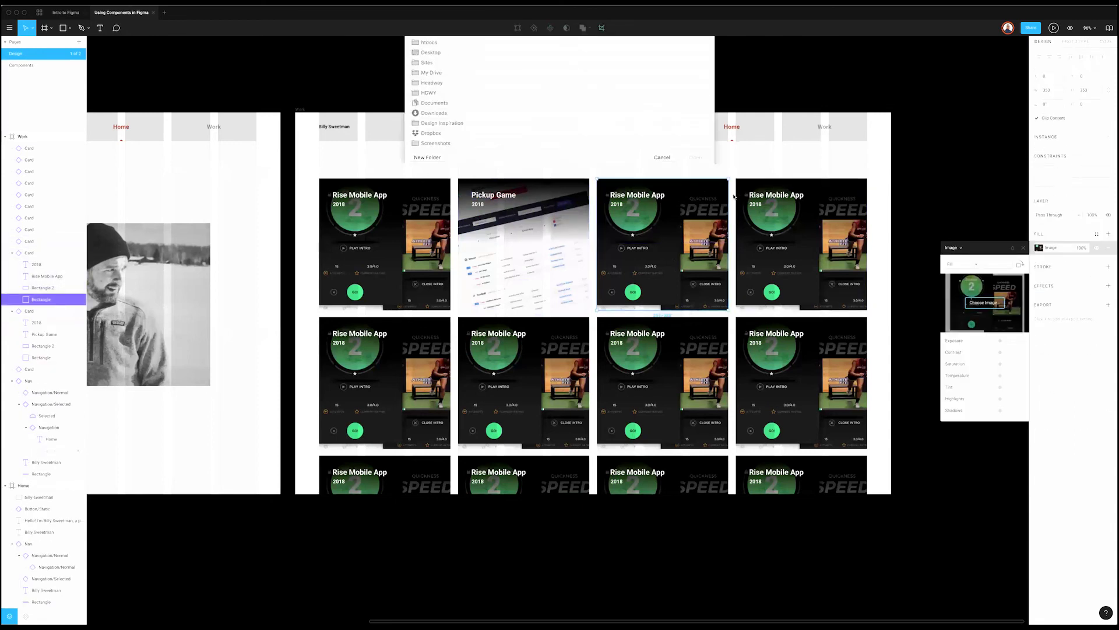
{"action": "left_click", "coordinate": [672, 80]}
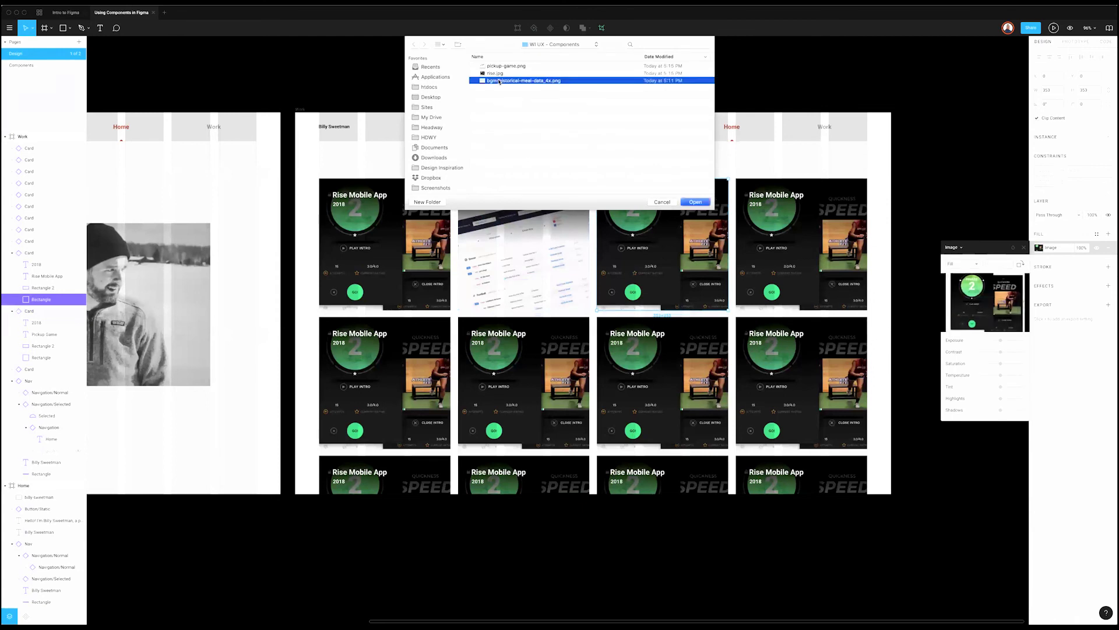
{"action": "key", "text": "Return"}
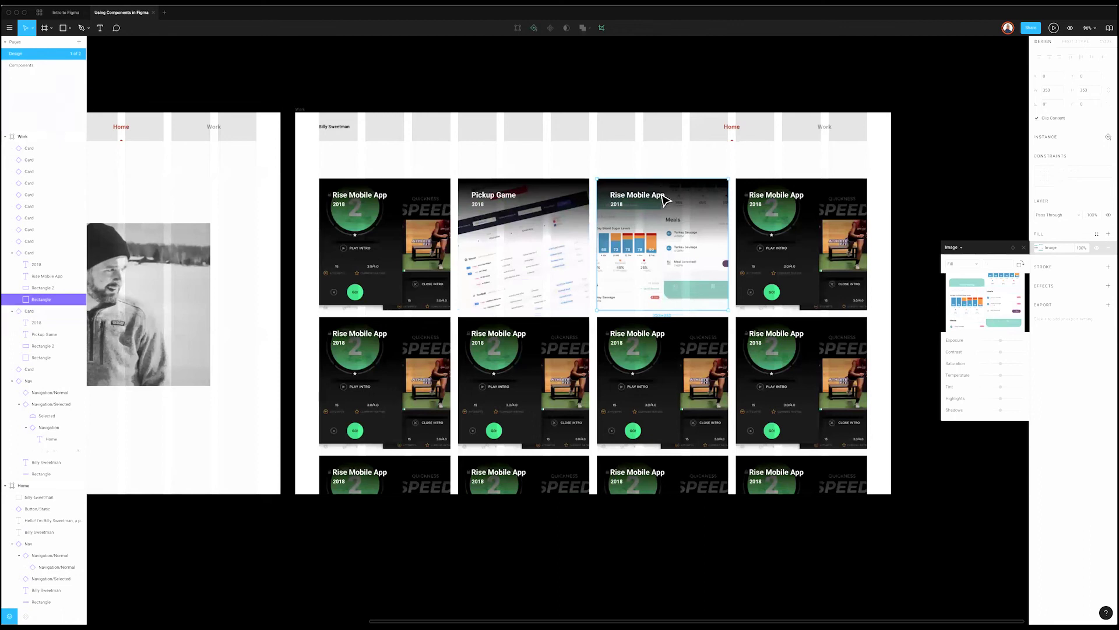
{"action": "left_click", "coordinate": [665, 200]}
{"action": "double_click", "coordinate": [660, 196]}
{"action": "double_click", "coordinate": [657, 194]}
{"action": "type", "text": "Cont"}
{"action": "key", "text": "BackSpace"}
{"action": "key", "text": "BackSpace"}
{"action": "key", "text": "BackSpace"}
{"action": "key", "text": "BackSpace"}
{"action": "type", "text": "C"}
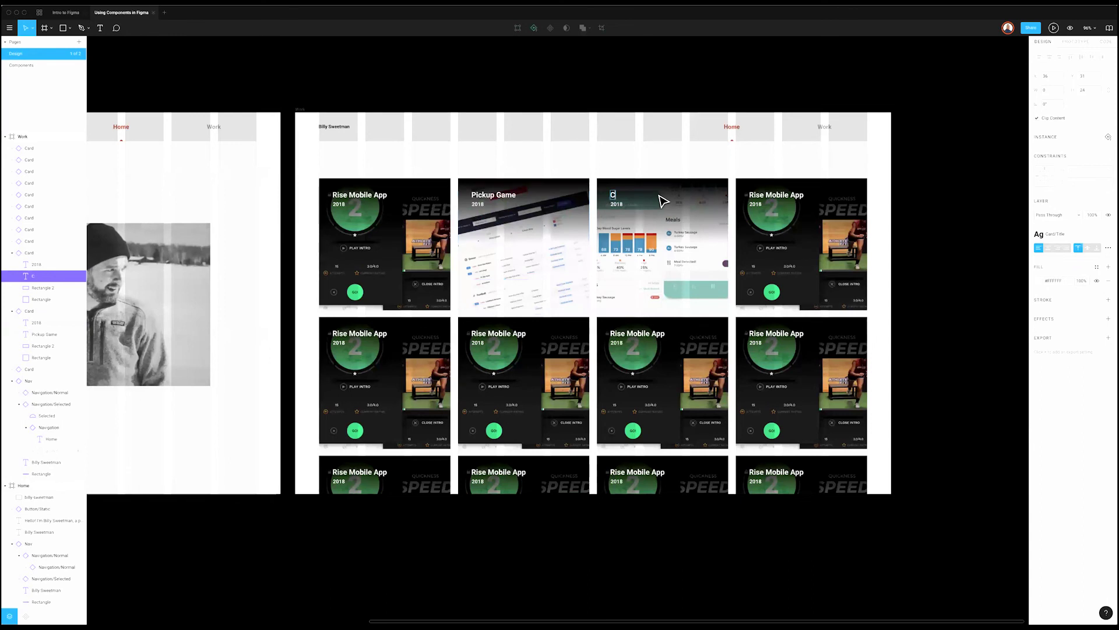
{"action": "type", "text": "GM App"}
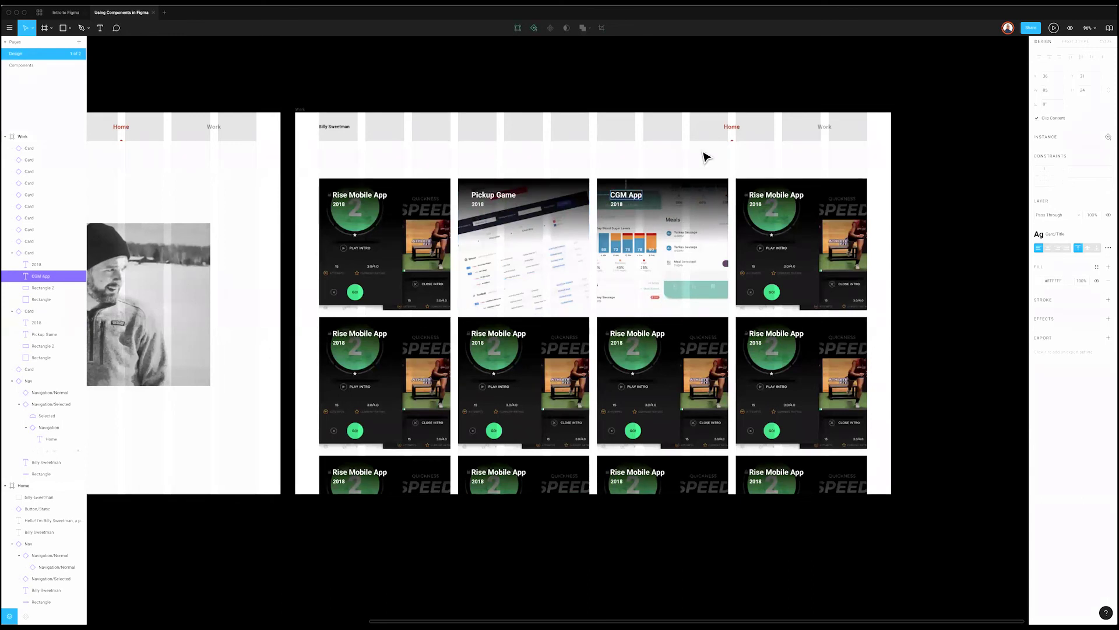
{"action": "left_click", "coordinate": [775, 245]}
{"action": "left_click_drag", "start_coordinate": [494, 382], "coordinate": [804, 489]}
{"action": "key", "text": "Delete"}
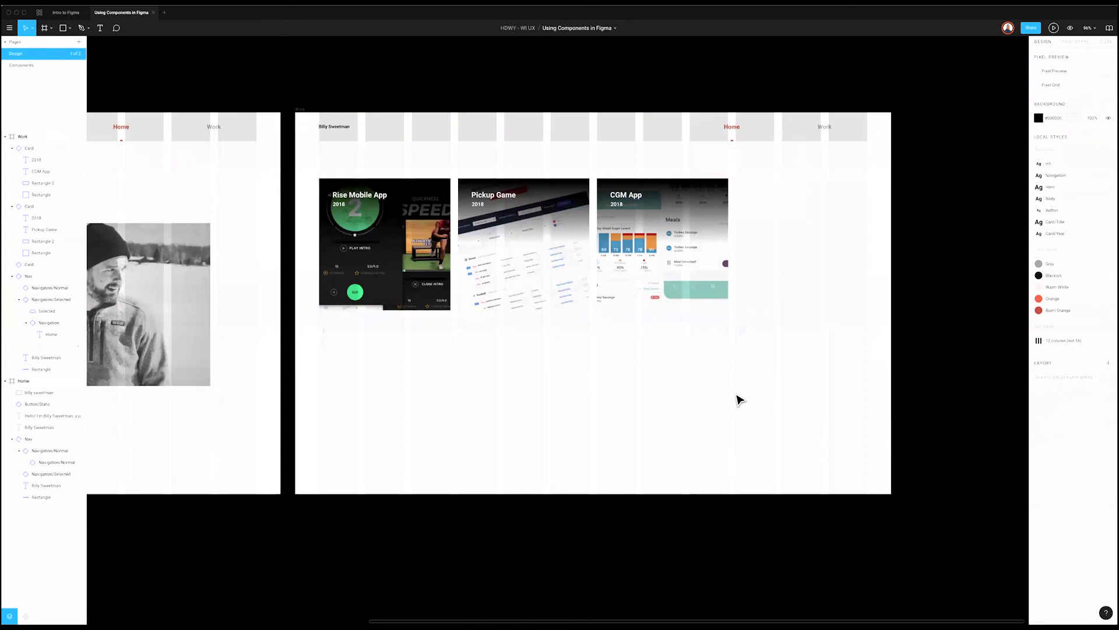
Step: On the Card master, move the title and 2018 year to the card's bottom
{"action": "key", "text": "Page_Down"}
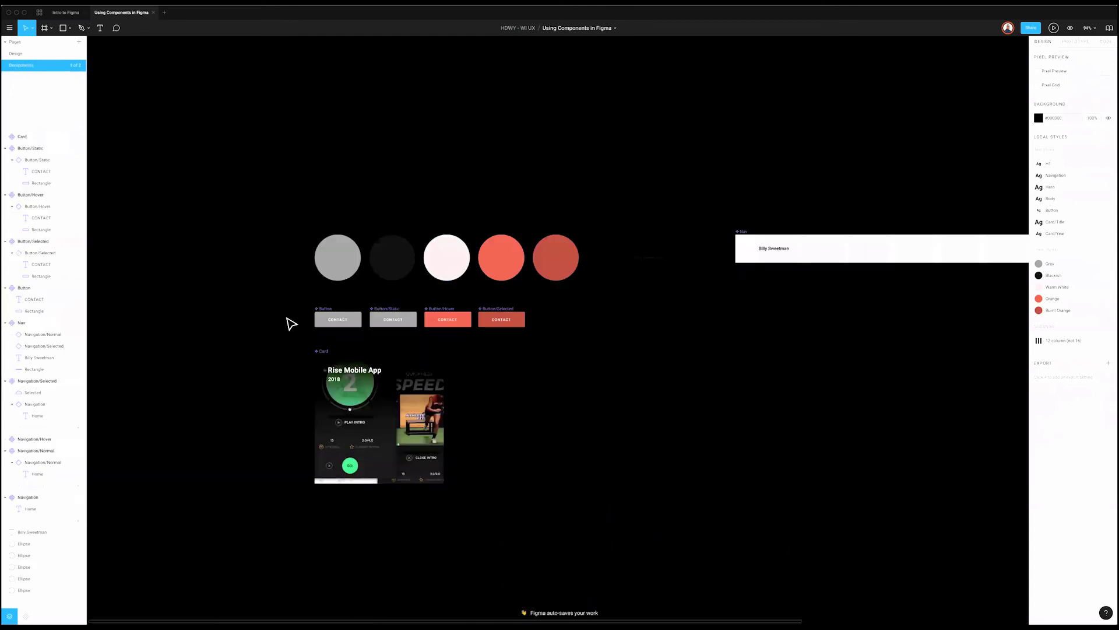
{"action": "scroll", "coordinate": [365, 490], "scroll_direction": "down", "scroll_amount": 1}
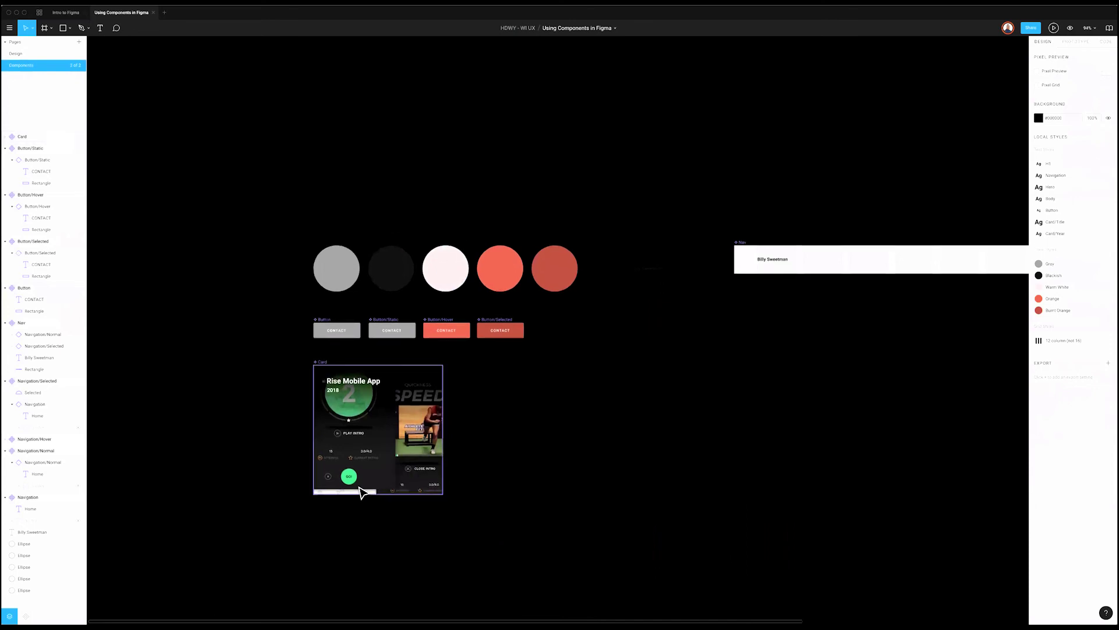
{"action": "scroll", "coordinate": [362, 493], "scroll_direction": "up", "scroll_amount": 3}
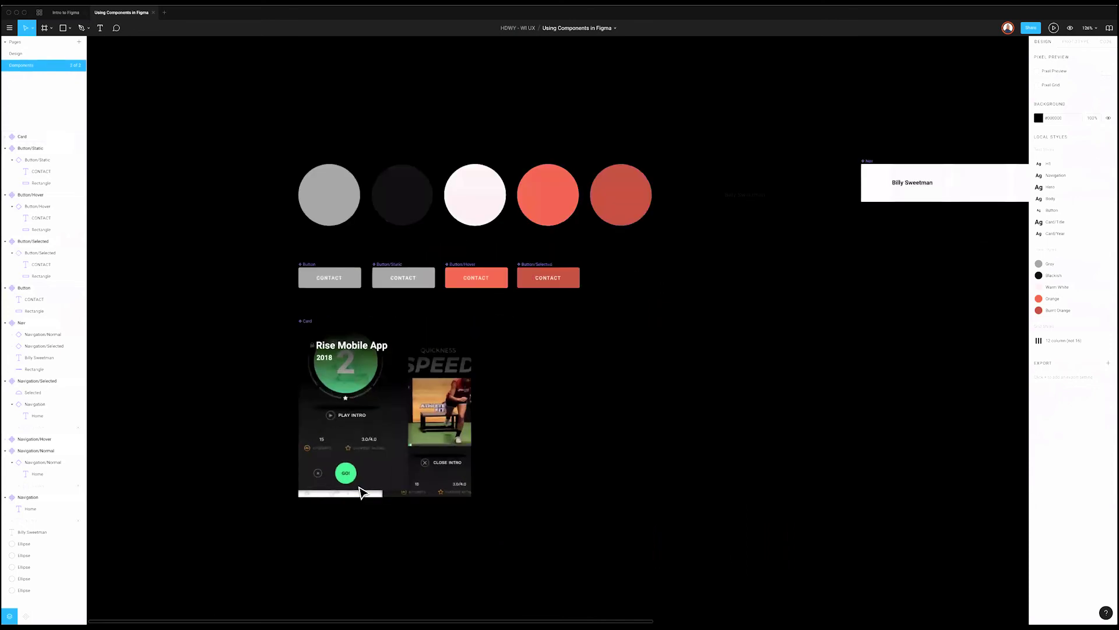
{"action": "left_click", "coordinate": [336, 346]}
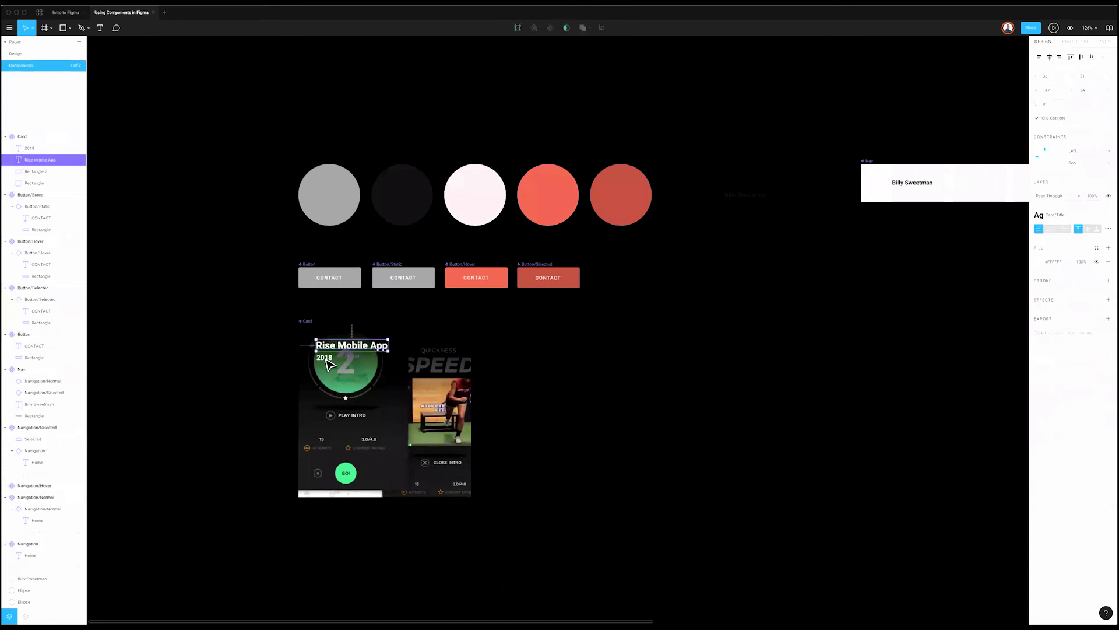
{"action": "left_click", "coordinate": [328, 360], "text": "shift"}
{"action": "left_click_drag", "start_coordinate": [349, 439], "coordinate": [350, 466]}
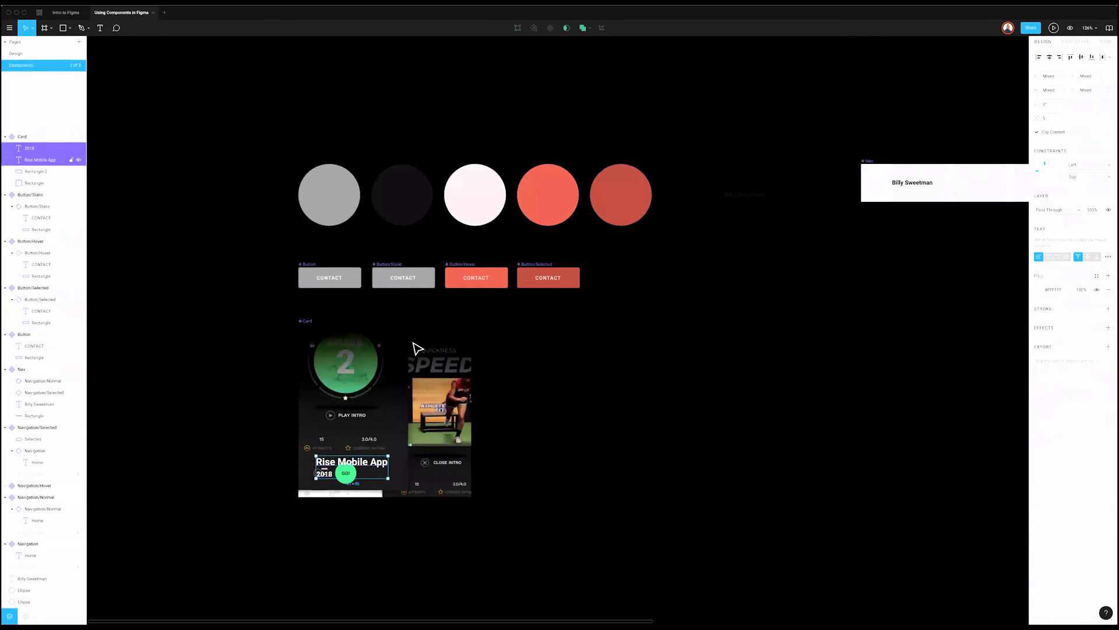
Step: Flip the gradient overlay so it darkens the bottom and align it to the card bottom
{"action": "left_click", "coordinate": [464, 325]}
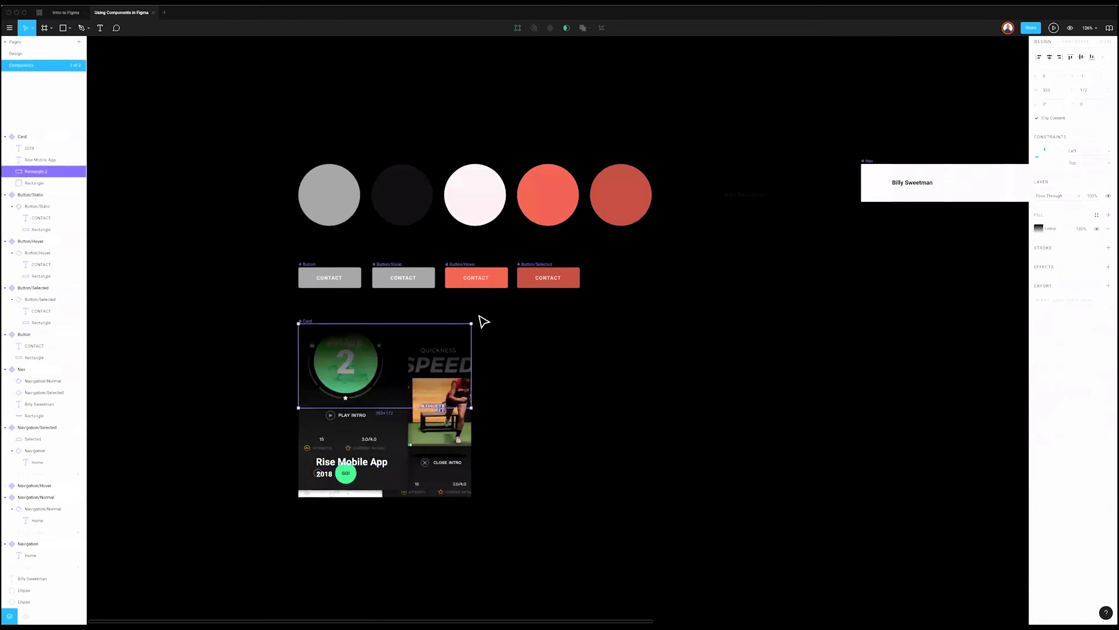
{"action": "left_click_drag", "start_coordinate": [453, 413], "coordinate": [290, 398]}
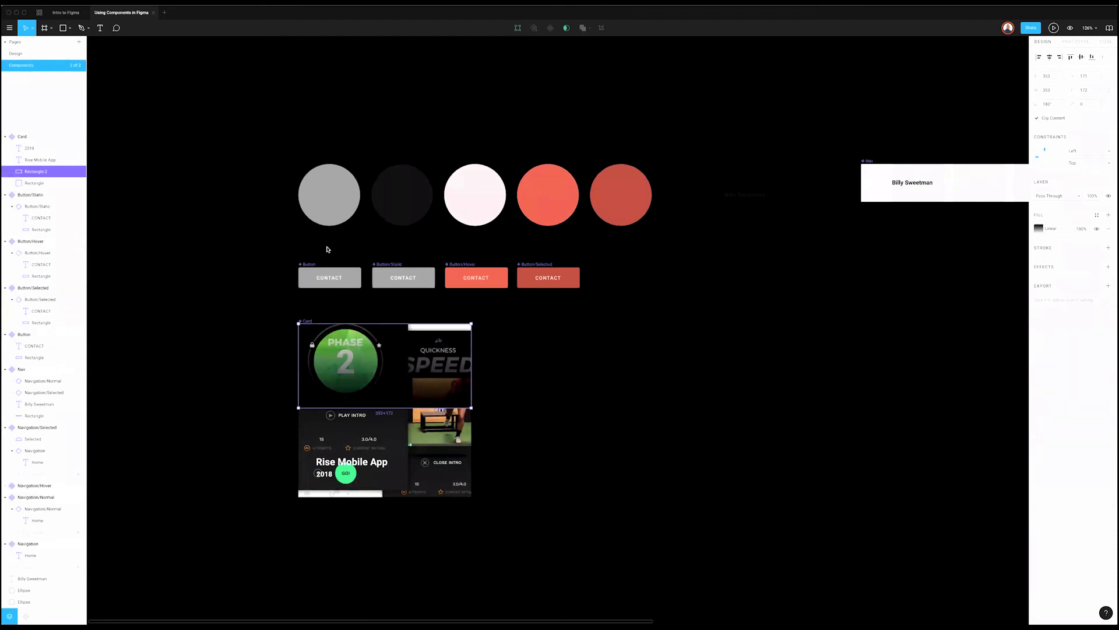
{"action": "left_click", "coordinate": [142, 95]}
{"action": "left_click", "coordinate": [53, 56]}
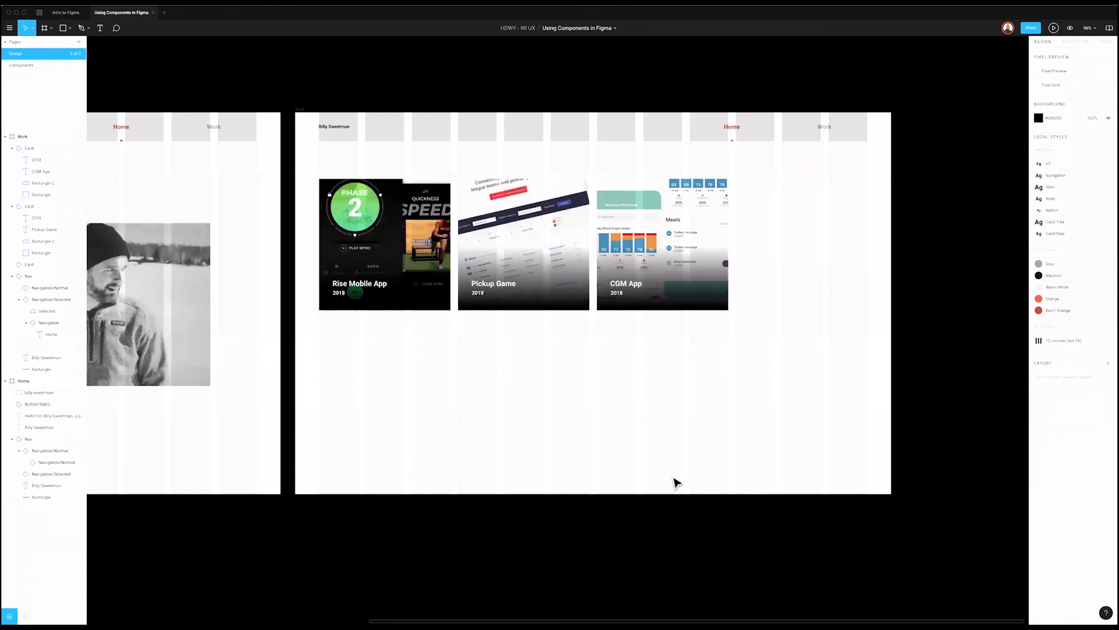
{"action": "scroll", "coordinate": [686, 482], "scroll_direction": "left", "scroll_amount": 3}
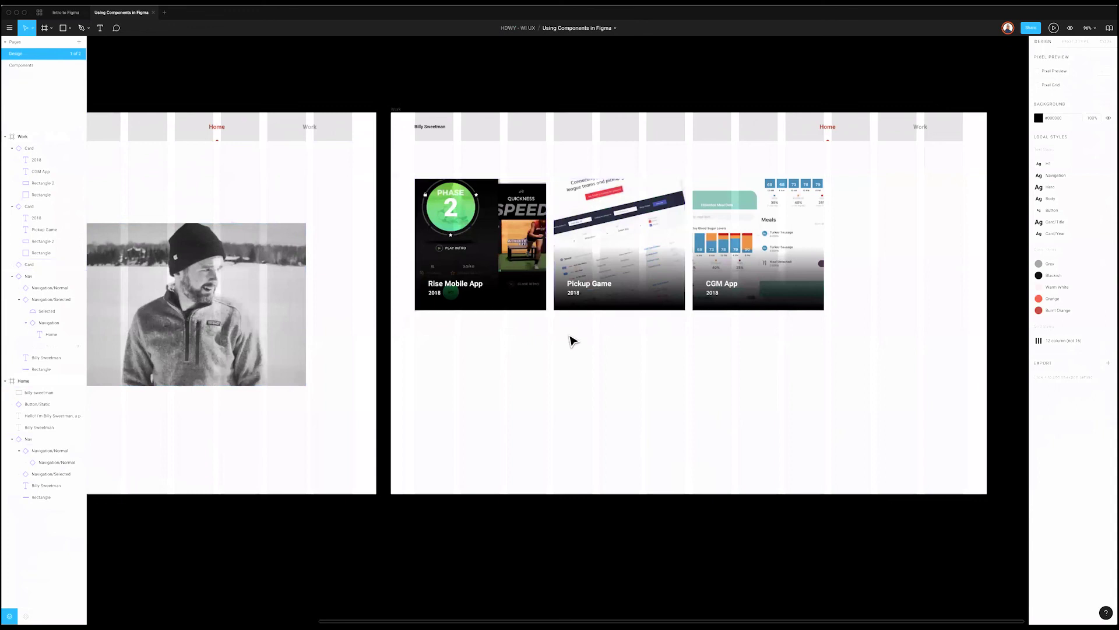
{"action": "scroll", "coordinate": [576, 341], "scroll_direction": "left", "scroll_amount": 4}
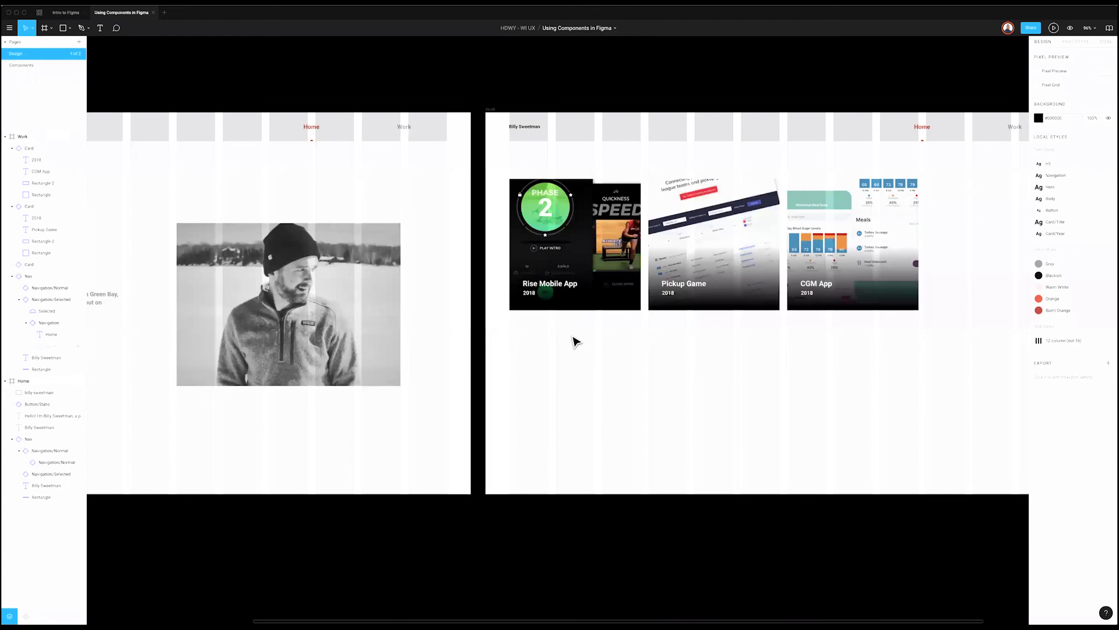
{"action": "left_click", "coordinate": [576, 260]}
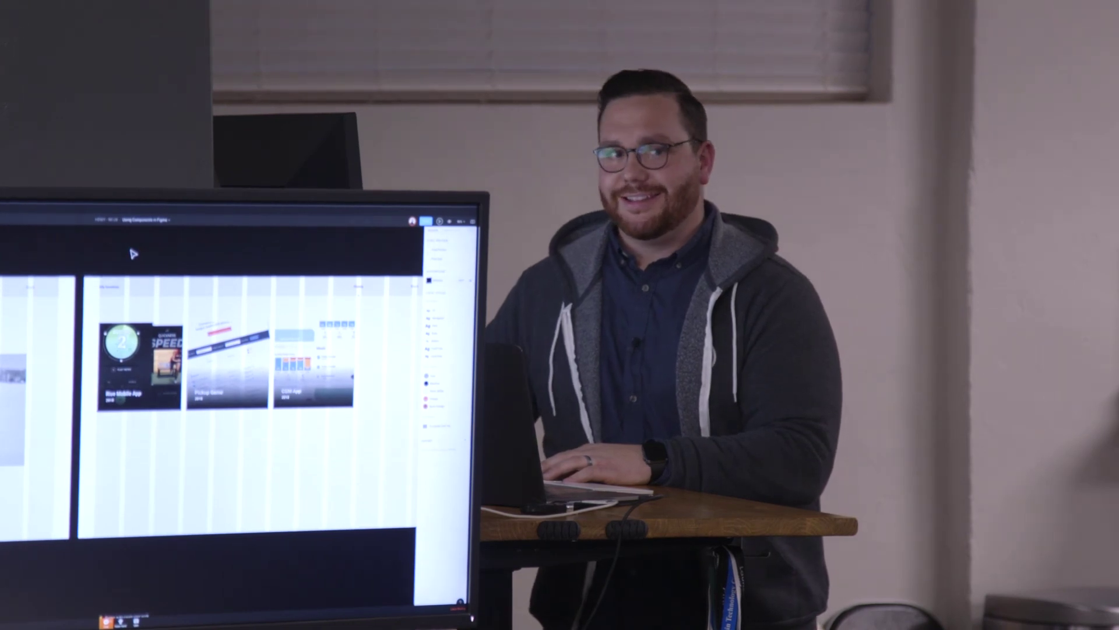
{"action": "scroll", "coordinate": [134, 254], "scroll_direction": "left", "scroll_amount": 10}
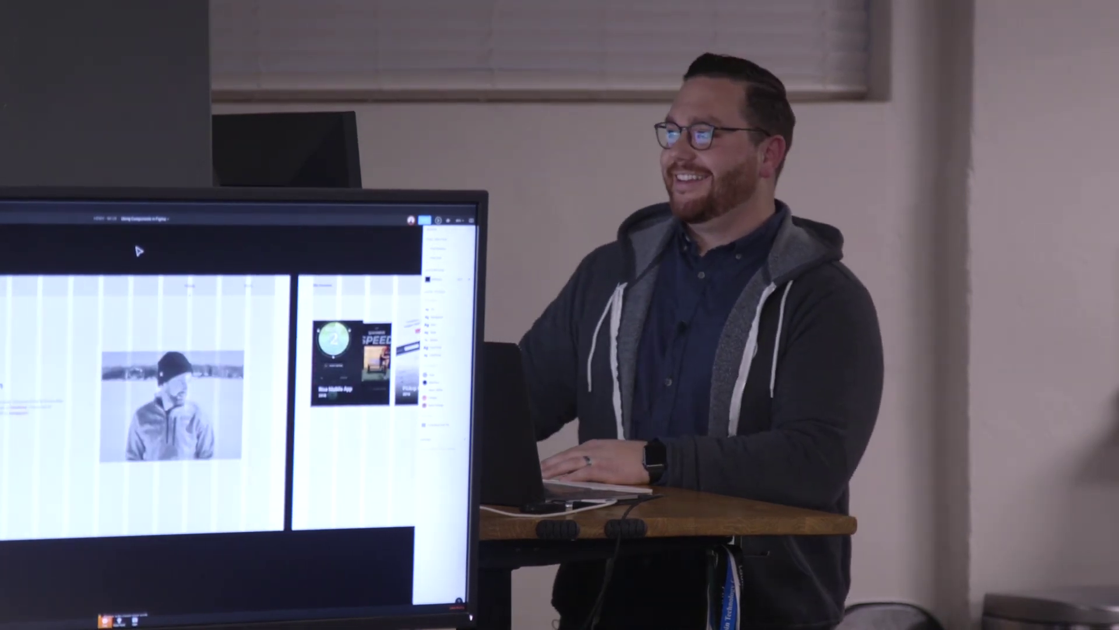
{"action": "scroll", "coordinate": [138, 251], "scroll_direction": "right", "scroll_amount": 3}
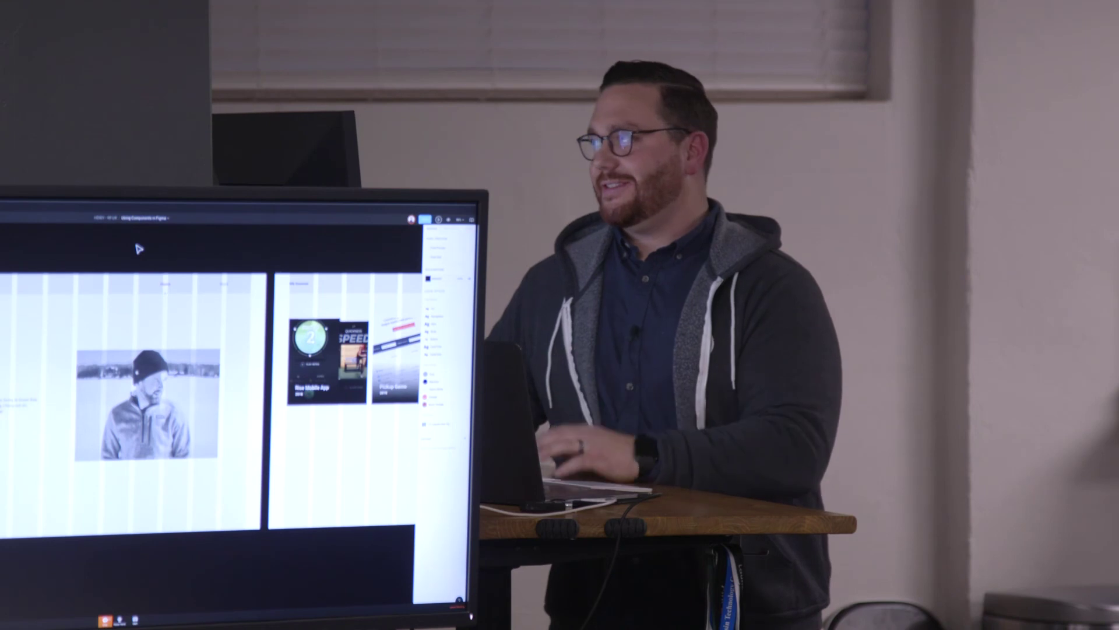